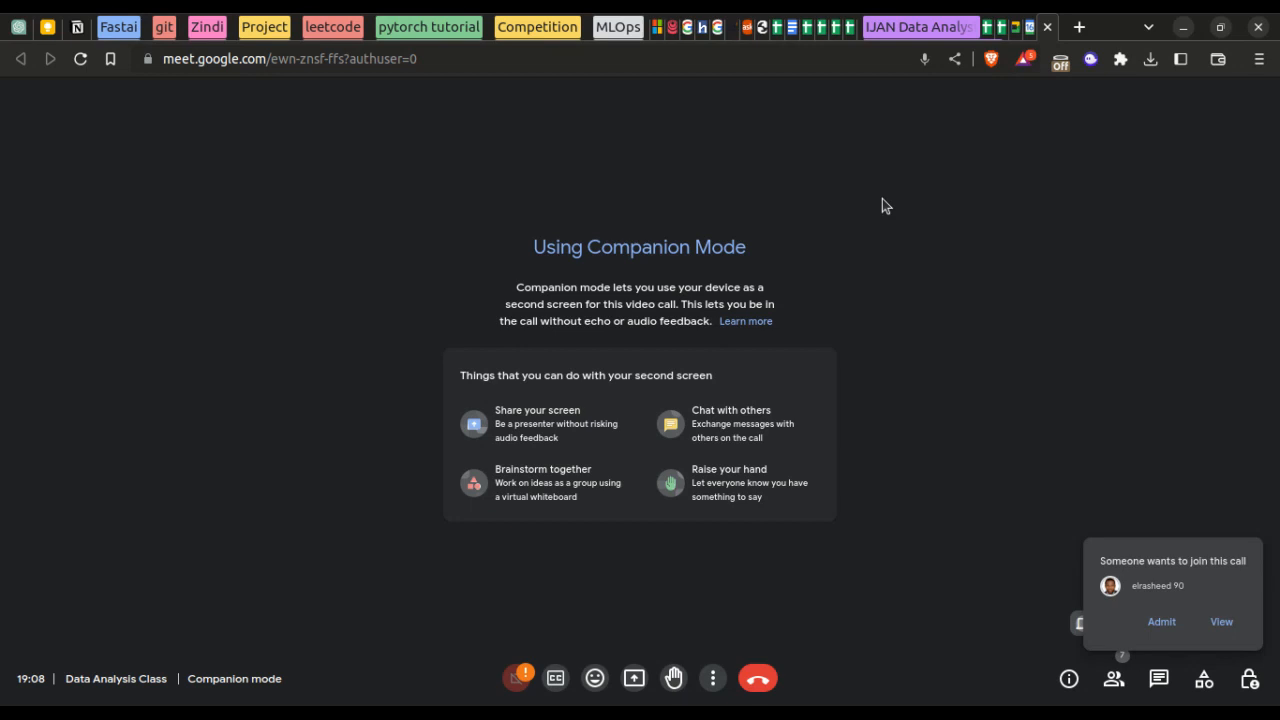
- Admit the waiting participant to the Data Analysis Class call and present the blank untitled spreadsheet's browser tab in it
{"action": "left_click", "coordinate": [1150, 620]}
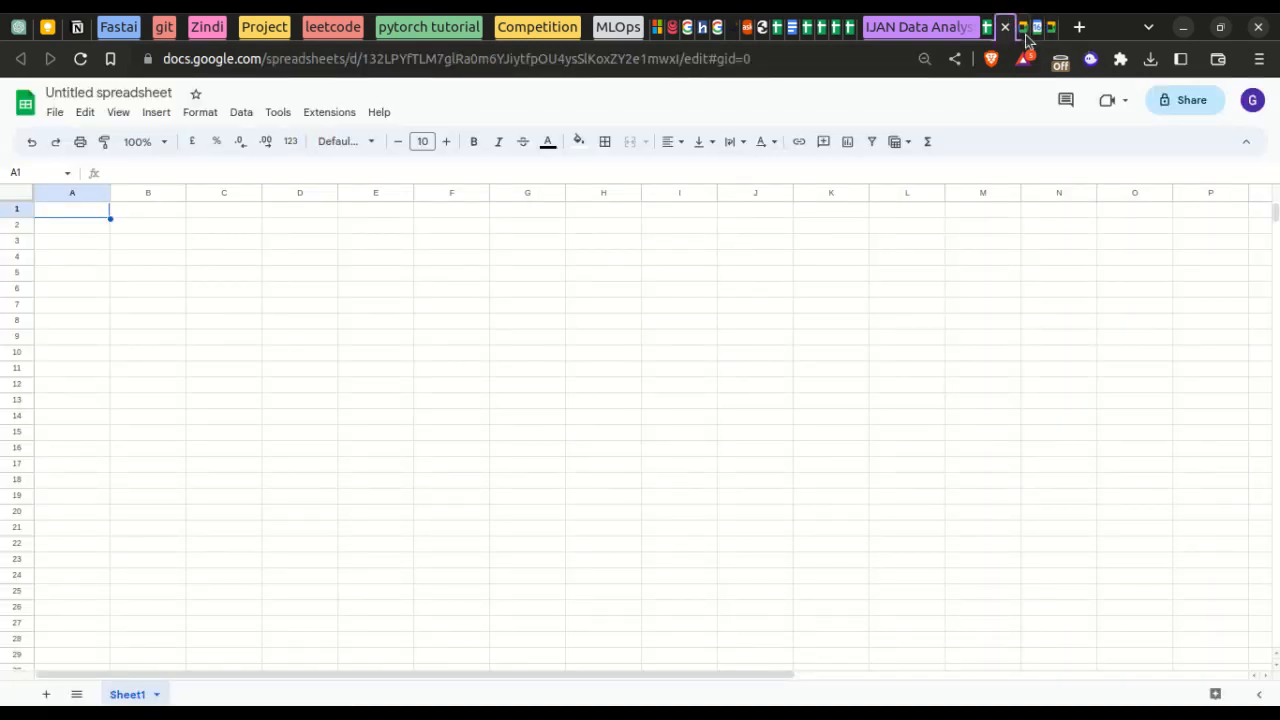
{"action": "left_click", "coordinate": [1026, 34]}
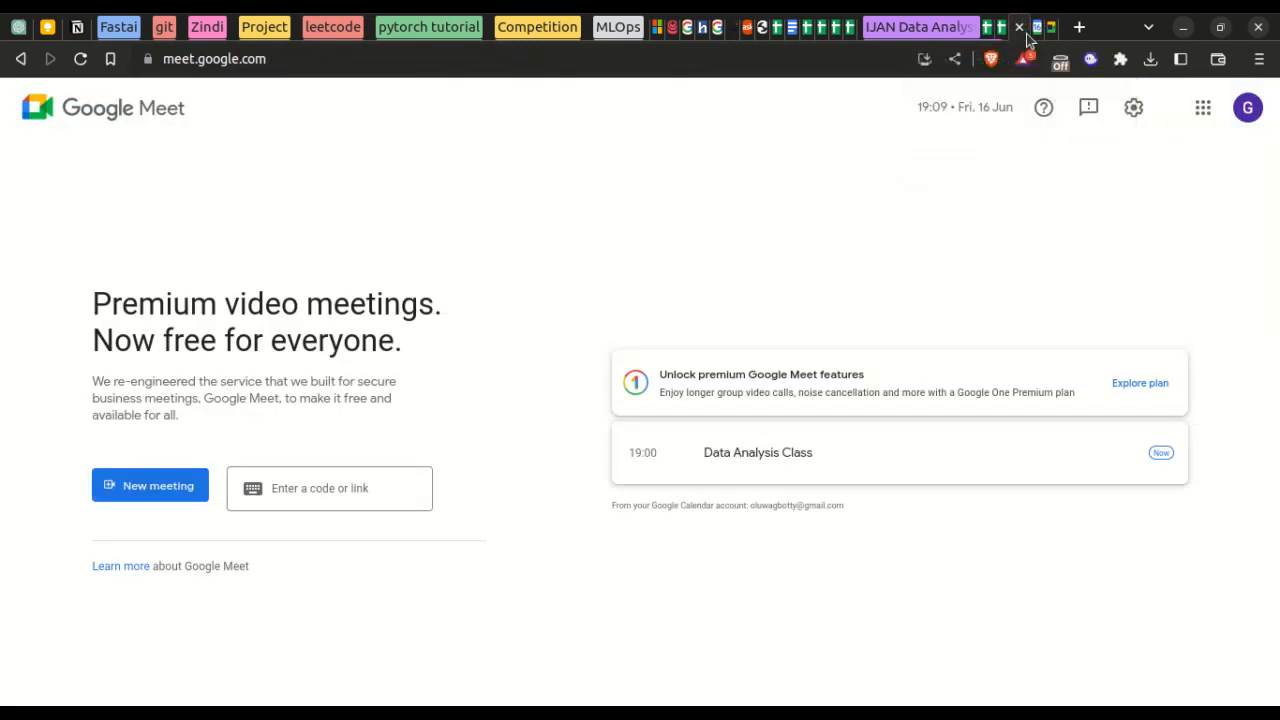
{"action": "left_click", "coordinate": [1045, 28]}
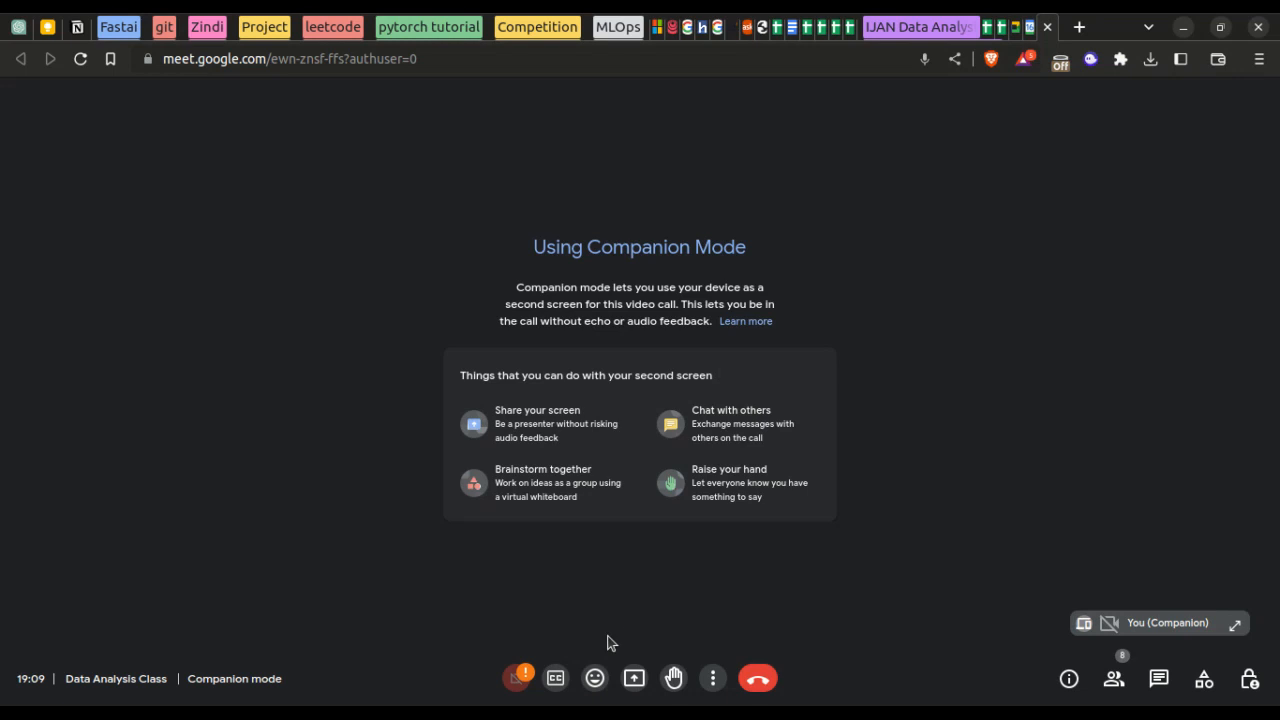
{"action": "left_click", "coordinate": [634, 678]}
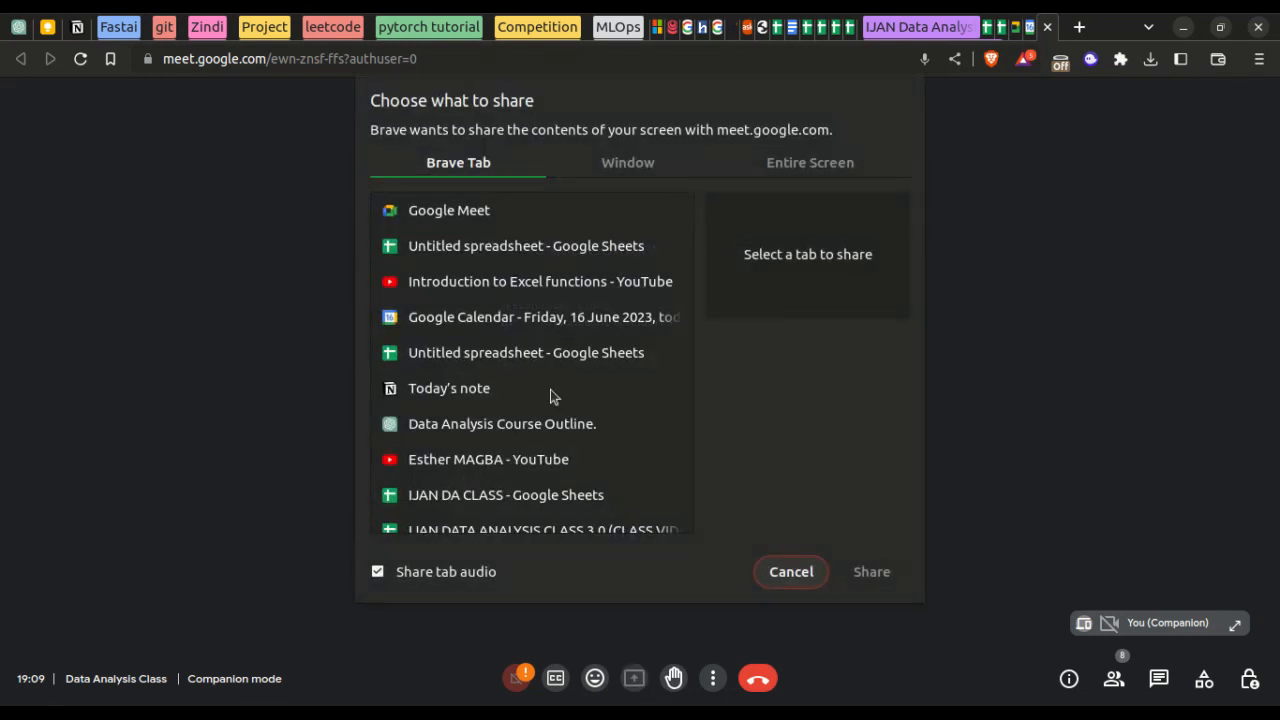
{"action": "left_click", "coordinate": [519, 250]}
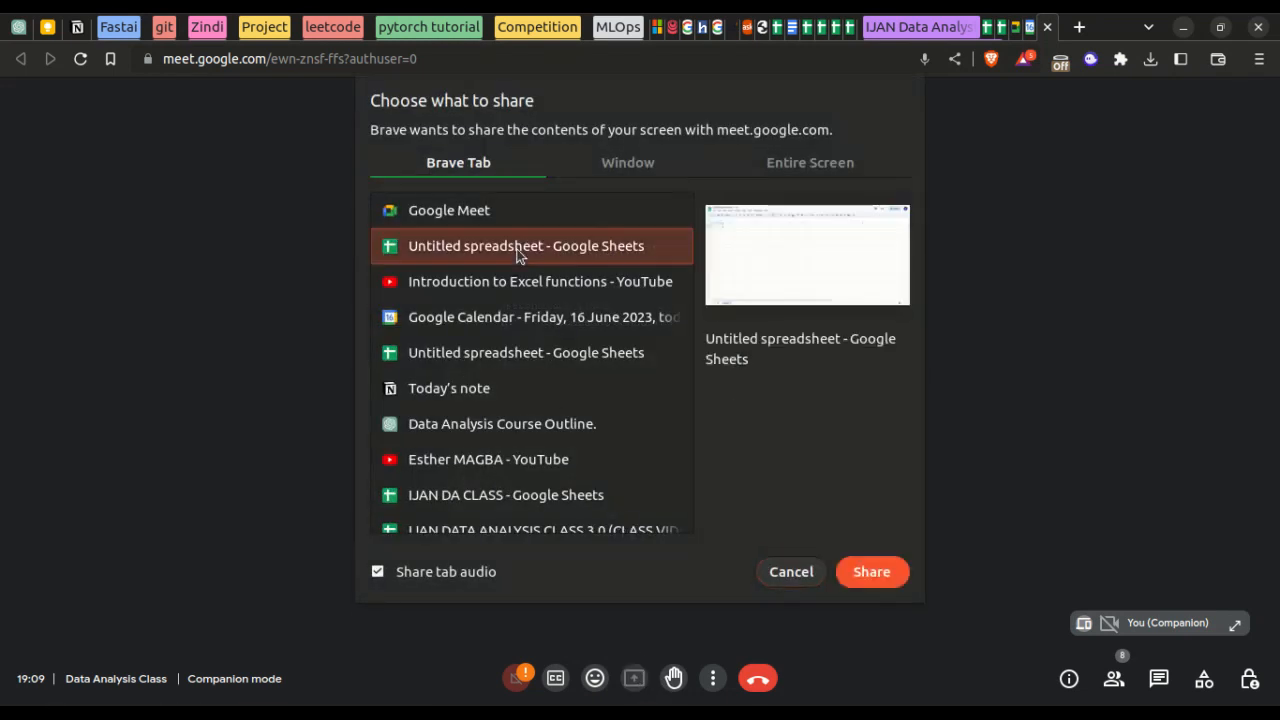
{"action": "left_click", "coordinate": [525, 350]}
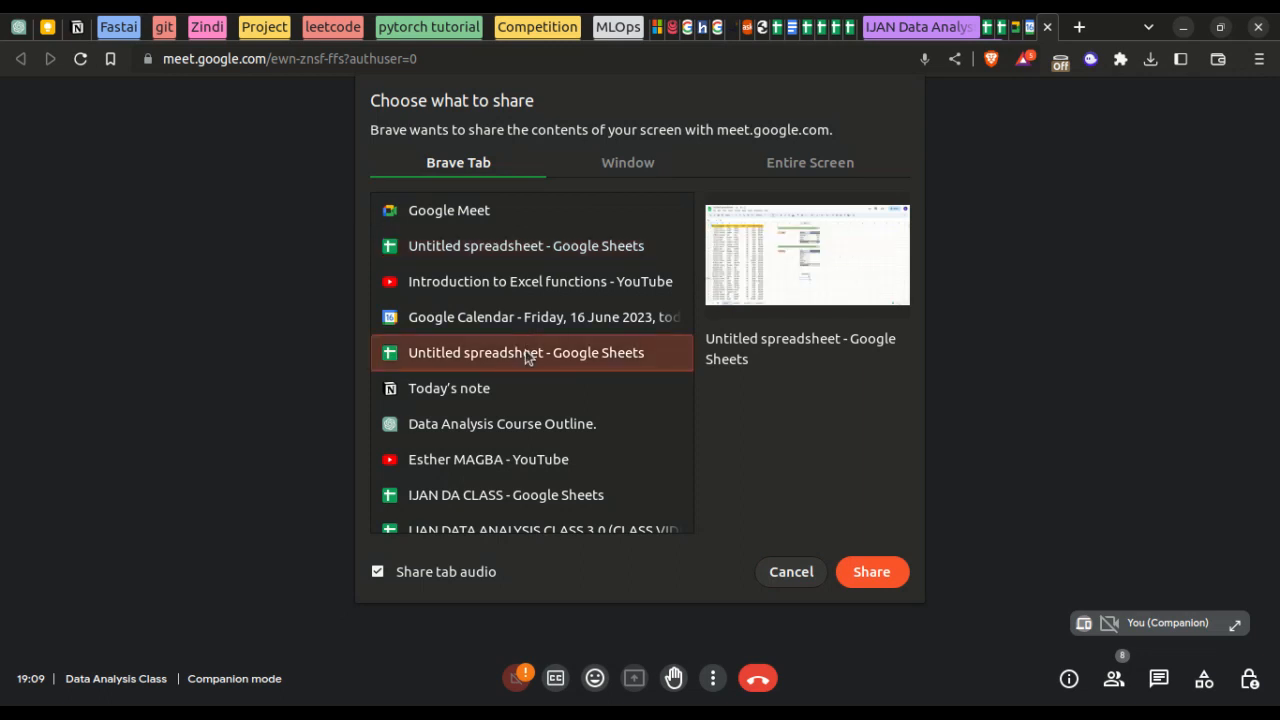
{"action": "left_click", "coordinate": [525, 258]}
{"action": "left_click", "coordinate": [871, 573]}
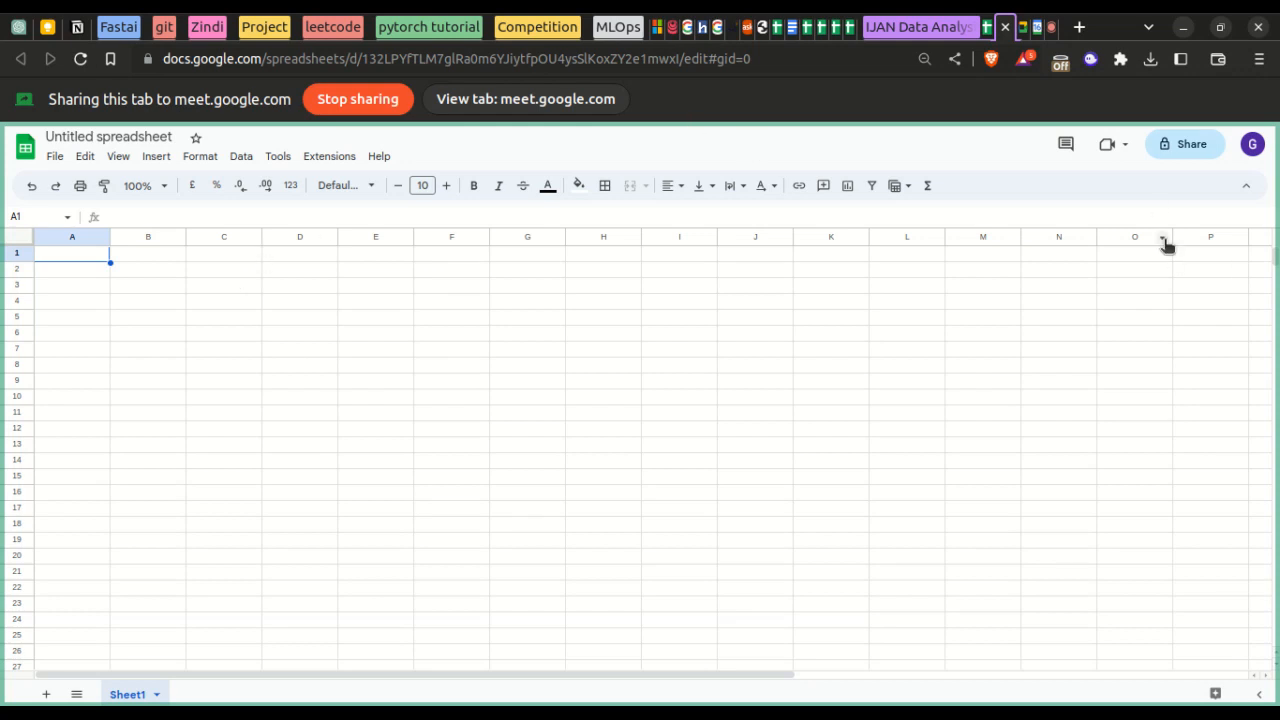
{"action": "left_click", "coordinate": [1252, 144]}
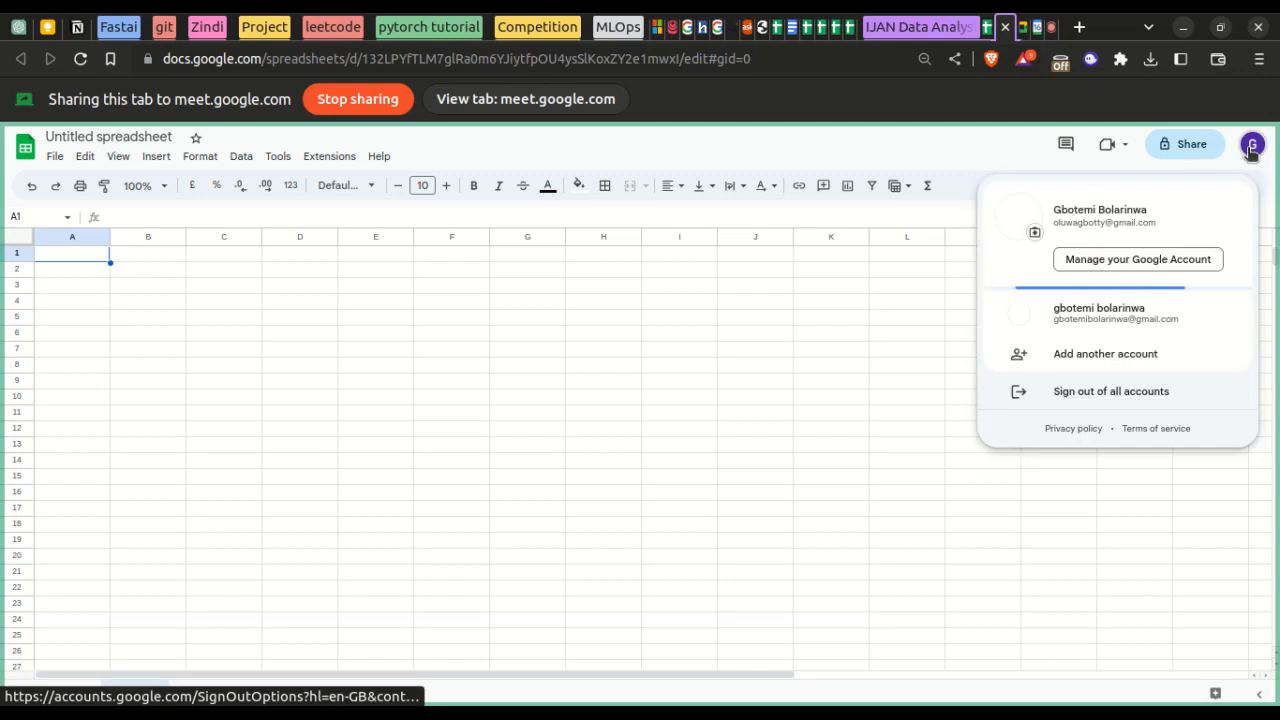
{"action": "left_click", "coordinate": [1022, 158]}
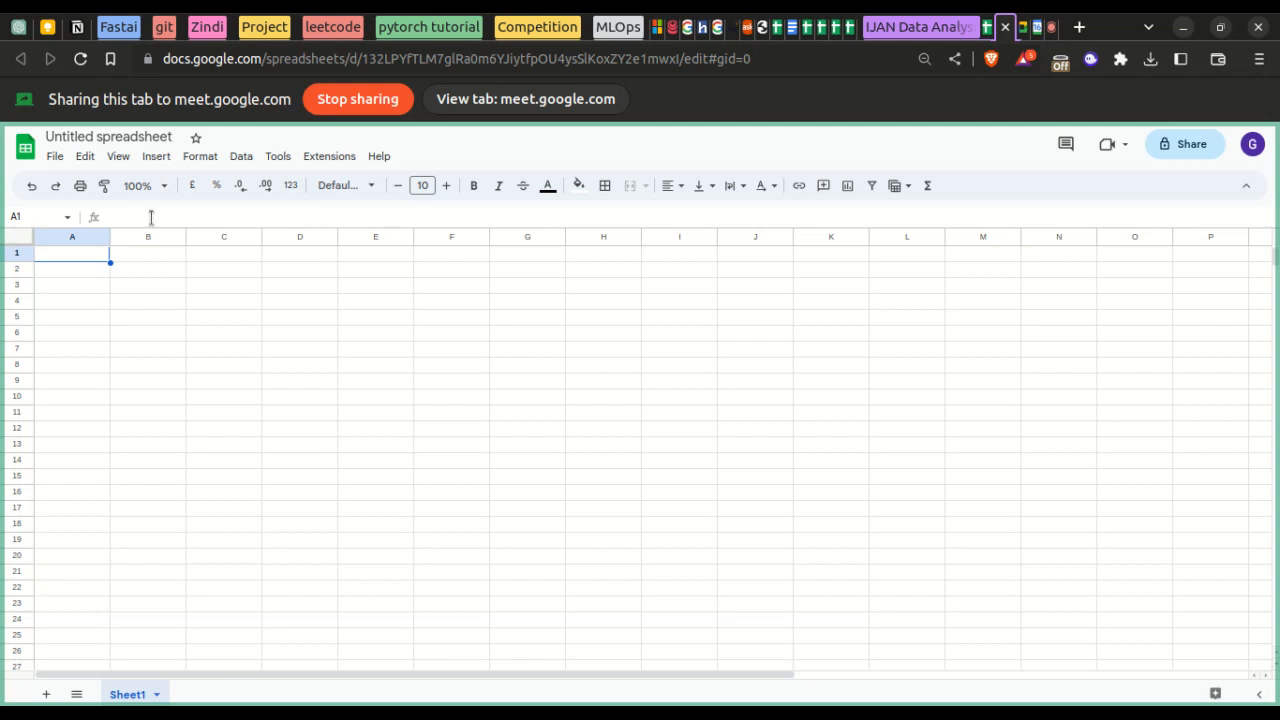
{"action": "left_click", "coordinate": [56, 156]}
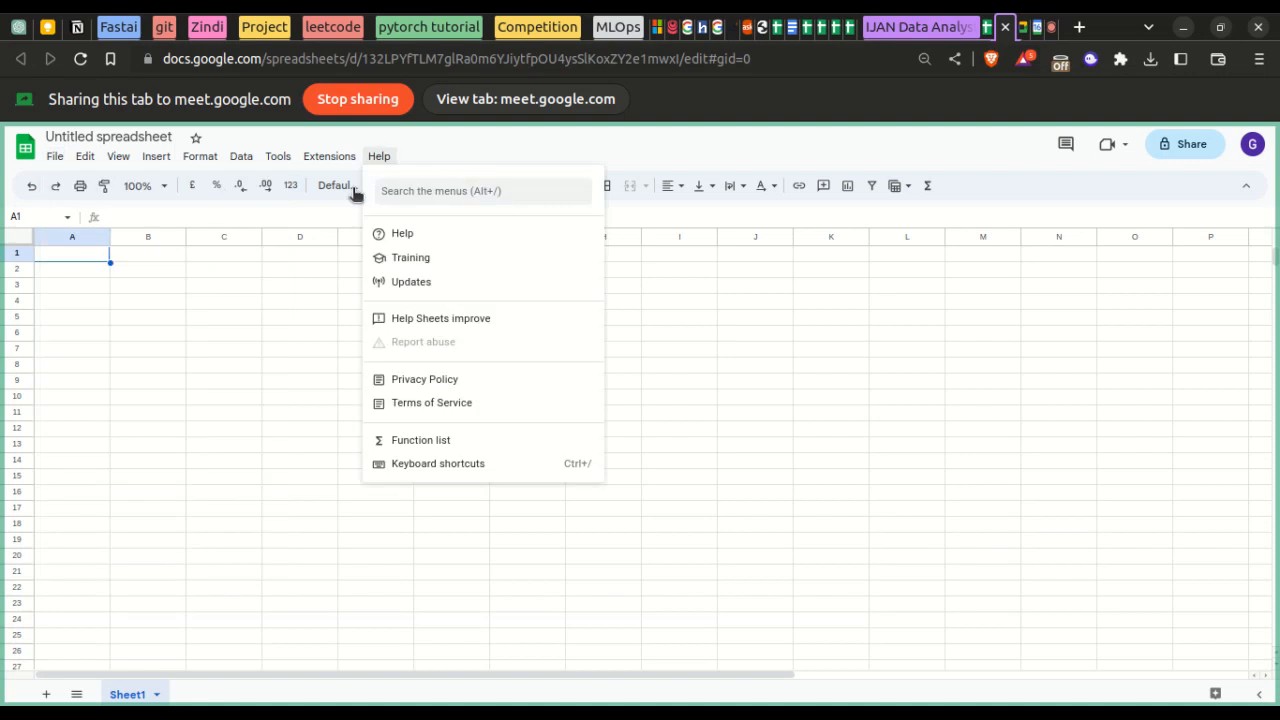
{"action": "left_click", "coordinate": [335, 213]}
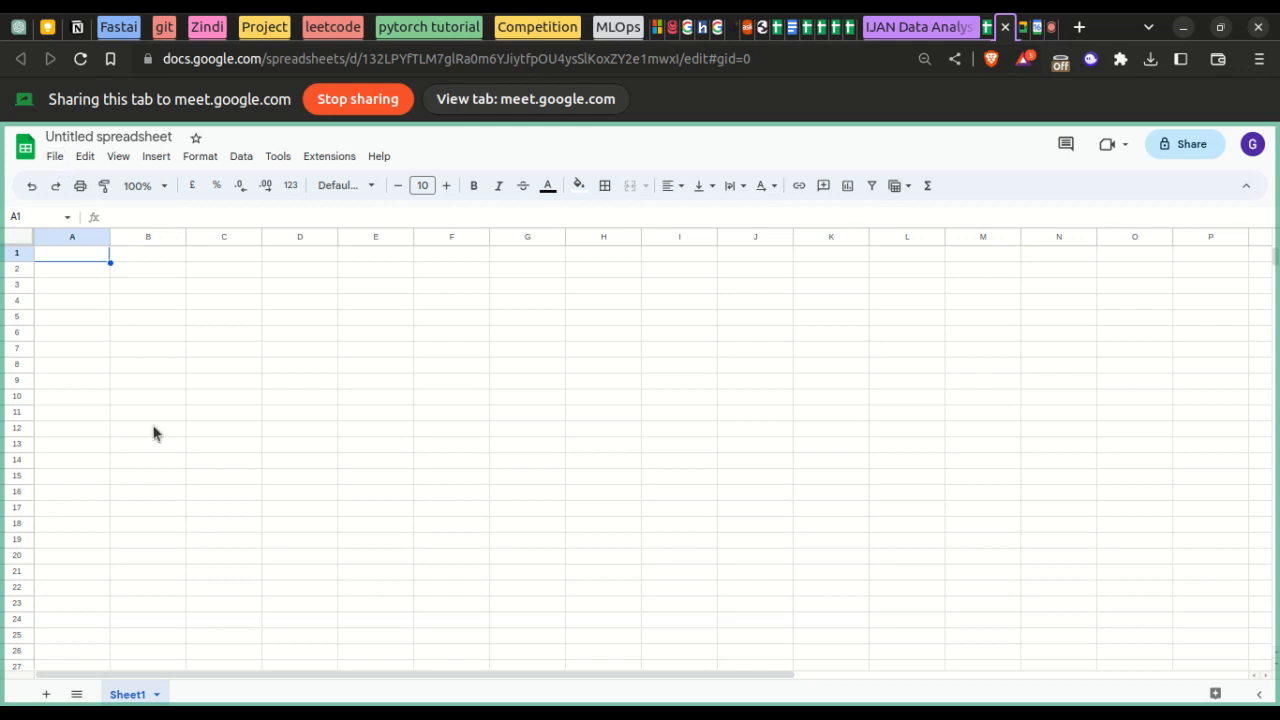
{"action": "left_click", "coordinate": [343, 335]}
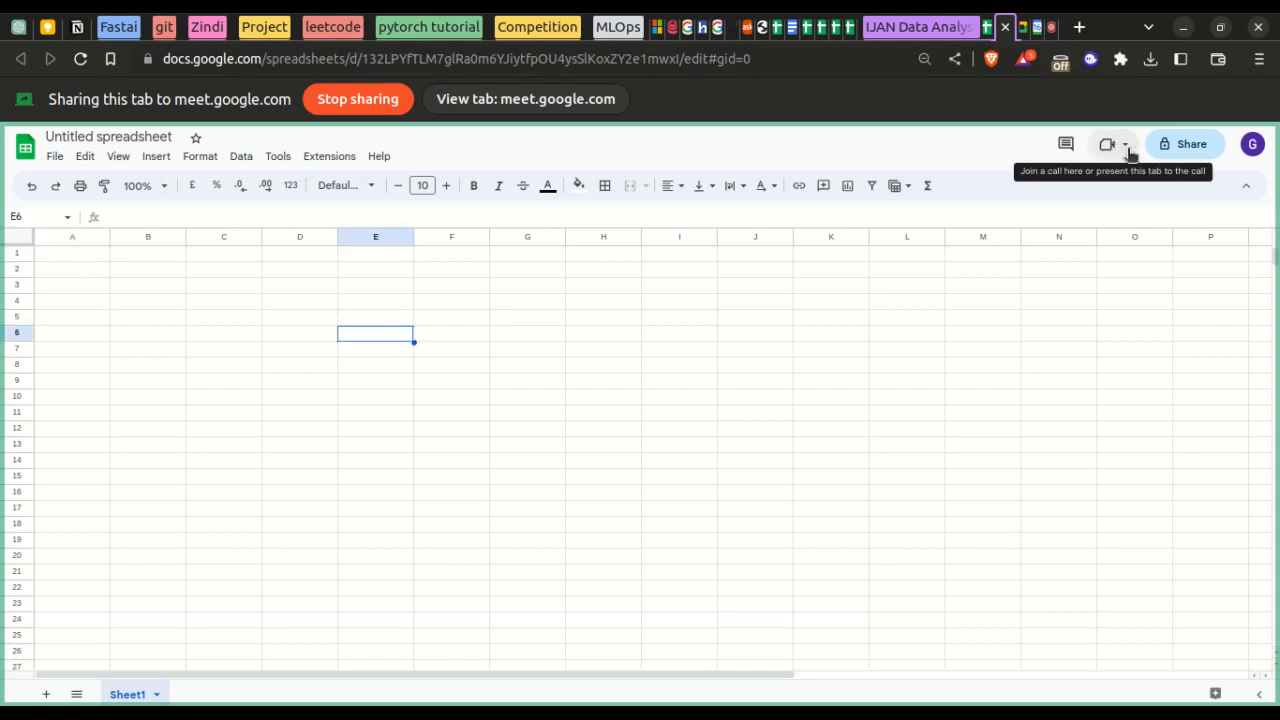
- Start sharing the untitled spreadsheet and name it "intro to basics" before it is shared
{"action": "left_click", "coordinate": [1188, 150]}
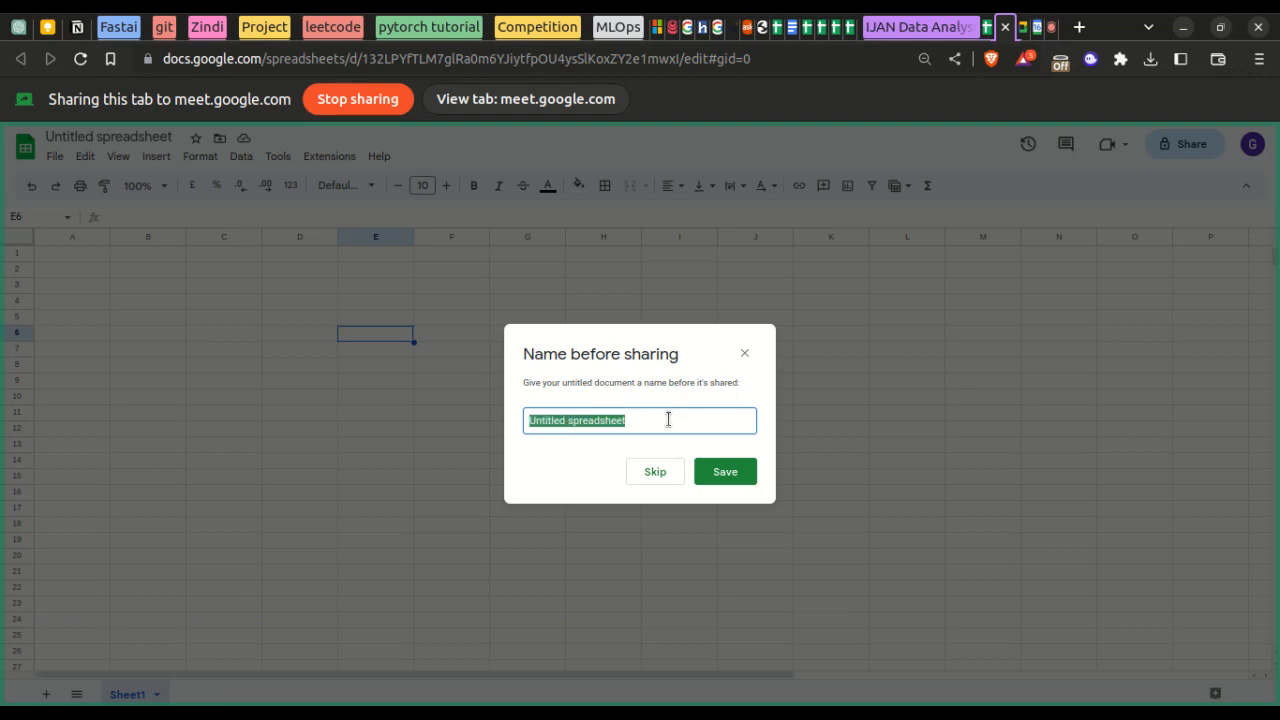
{"action": "type", "text": "intro to "}
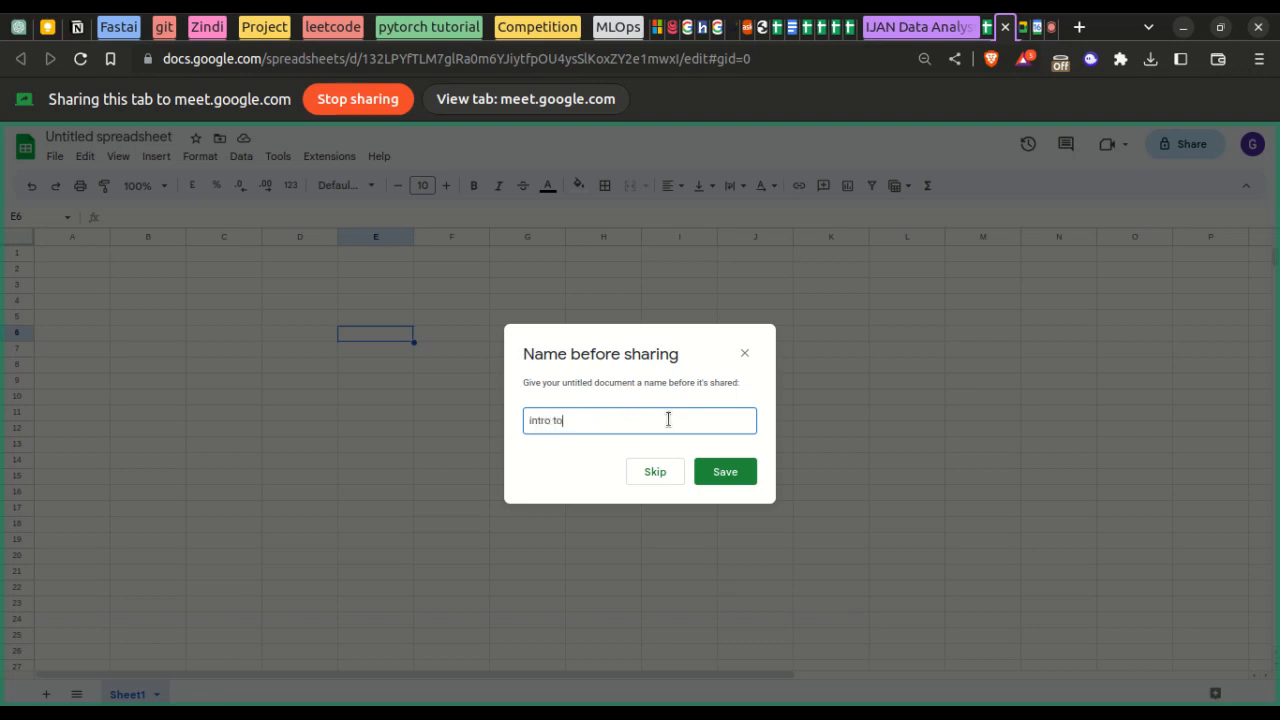
{"action": "type", "text": "basics"}
{"action": "left_click", "coordinate": [724, 484]}
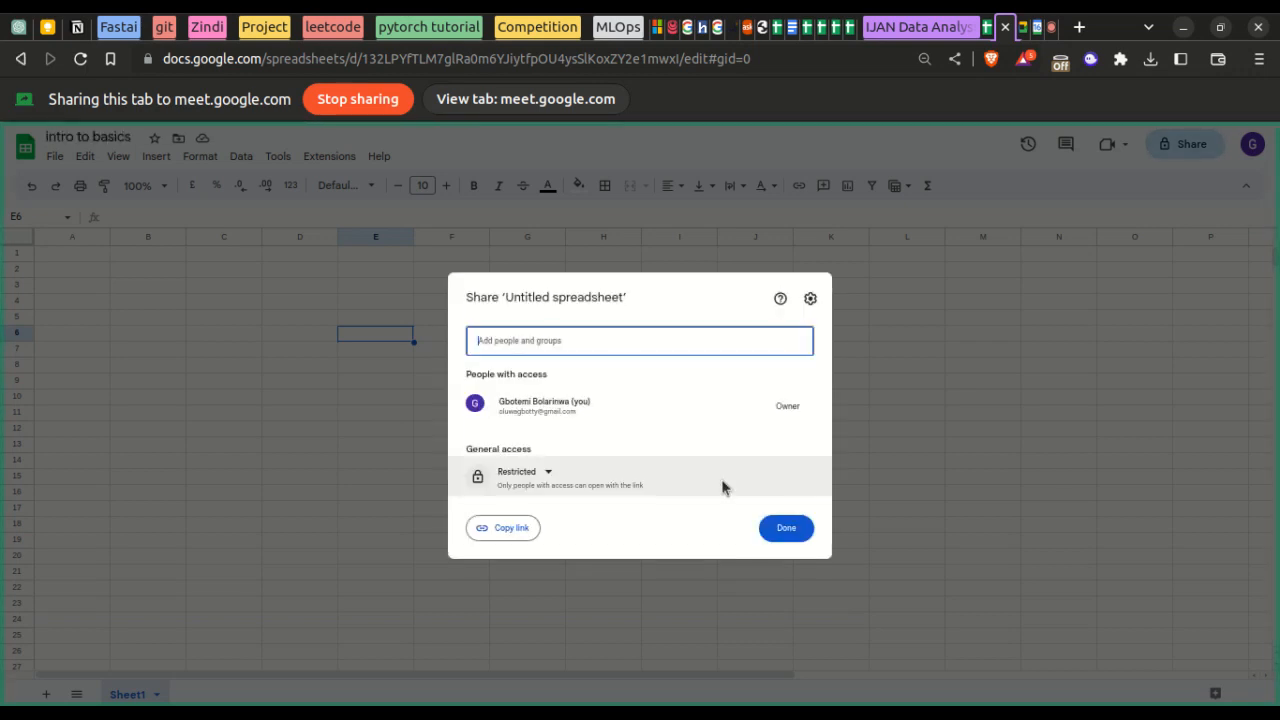
- Set the spreadsheet's general access to Anyone with the link and copy its sharing link
{"action": "left_click", "coordinate": [530, 472]}
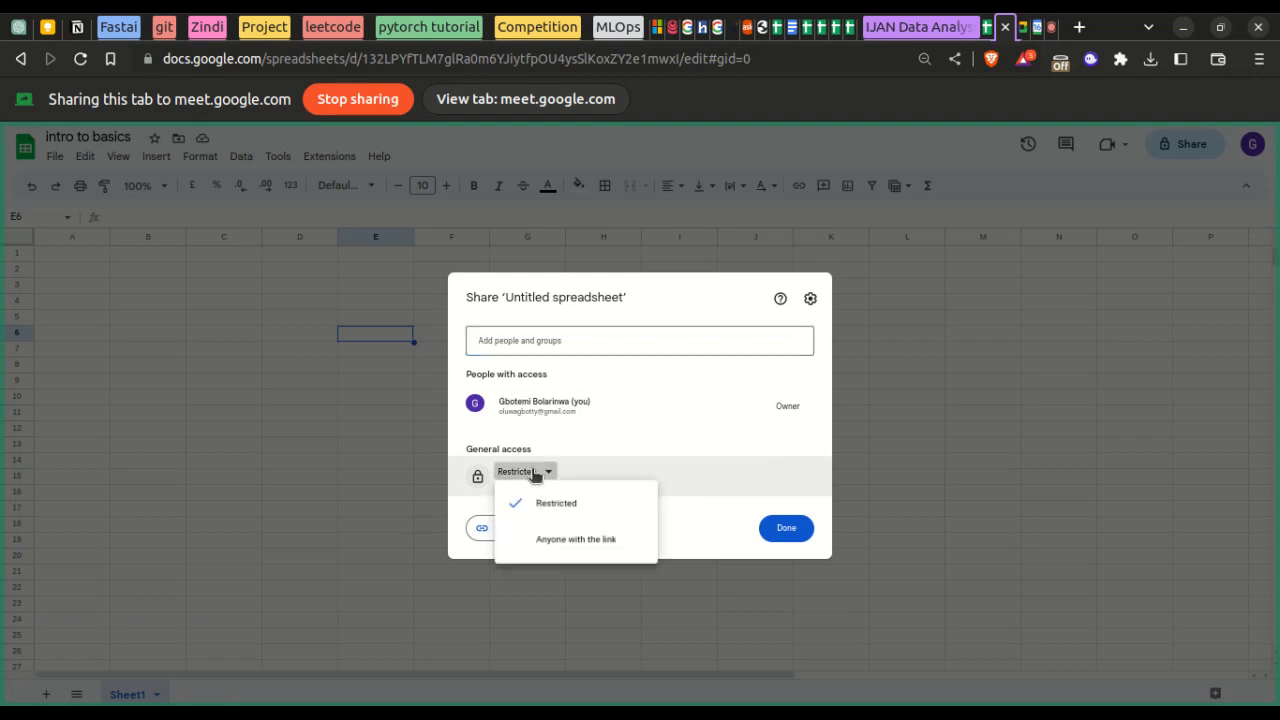
{"action": "left_click", "coordinate": [548, 546]}
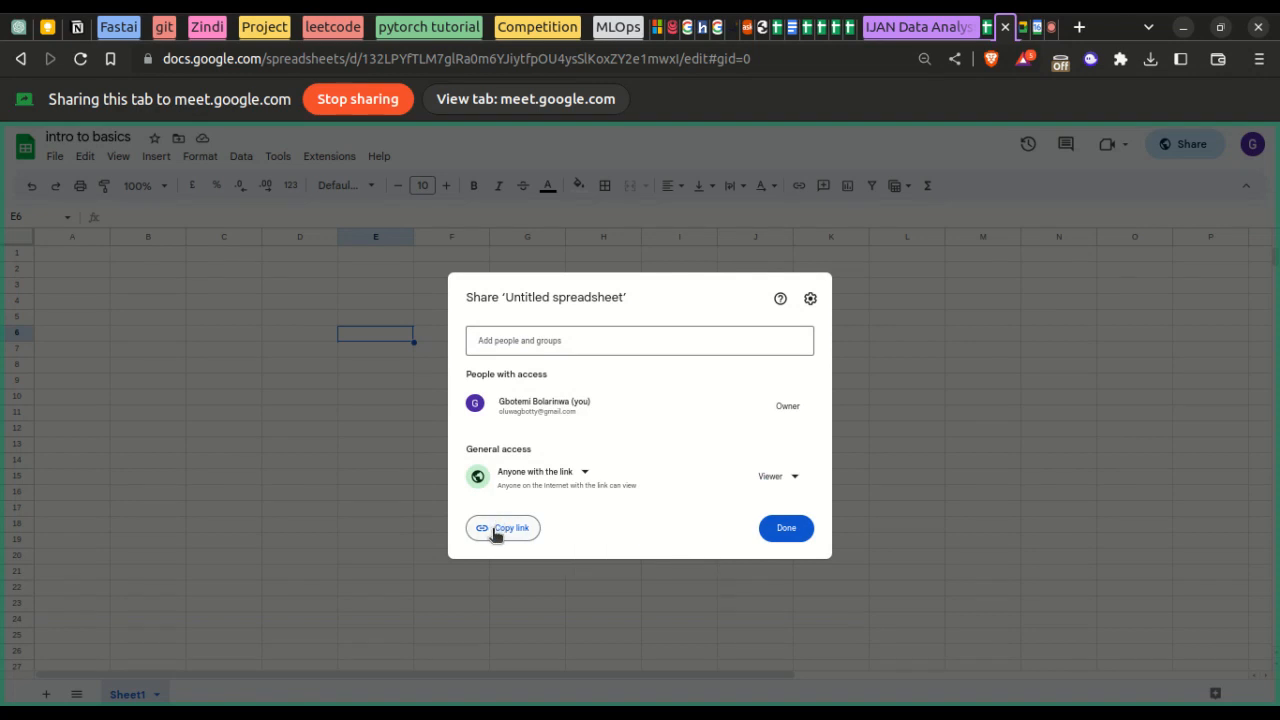
{"action": "left_click", "coordinate": [494, 533]}
{"action": "left_click", "coordinate": [778, 531]}
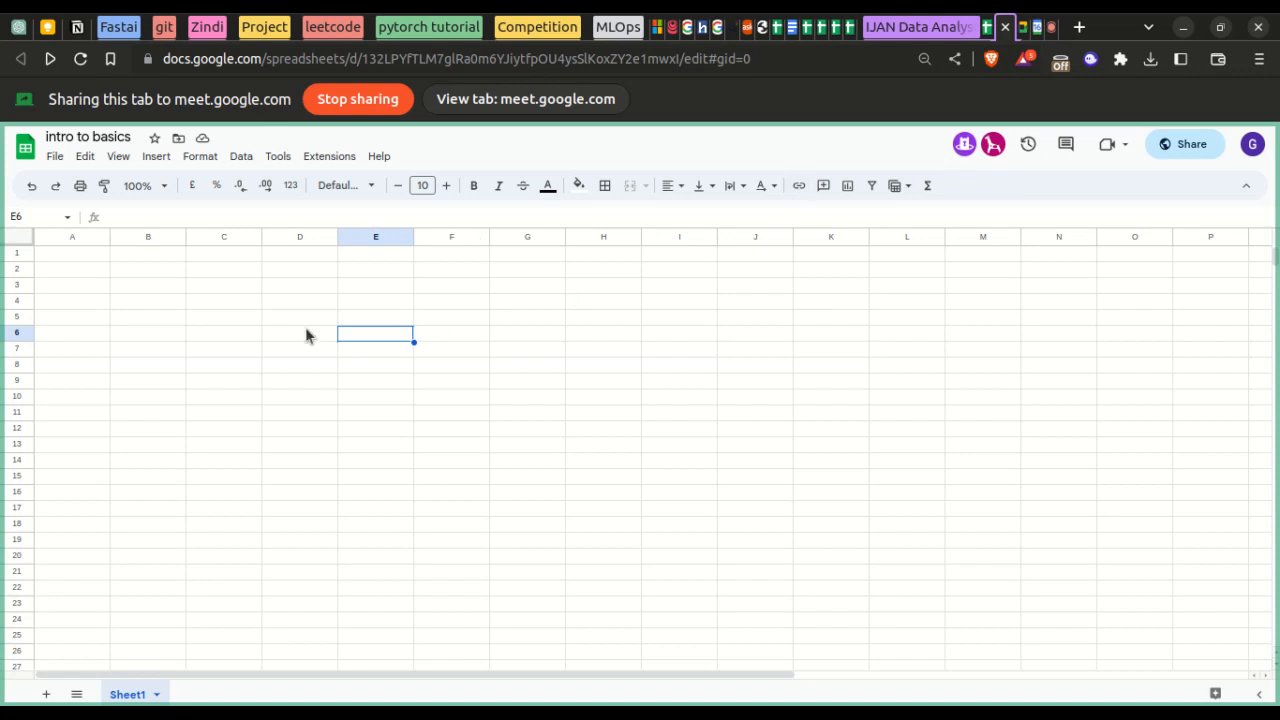
- Enter "today's class" in cell A1
{"action": "left_click", "coordinate": [77, 254]}
{"action": "type", "text": "todays"}
{"action": "key", "text": "BackSpace"}
{"action": "type", "text": "'s class"}
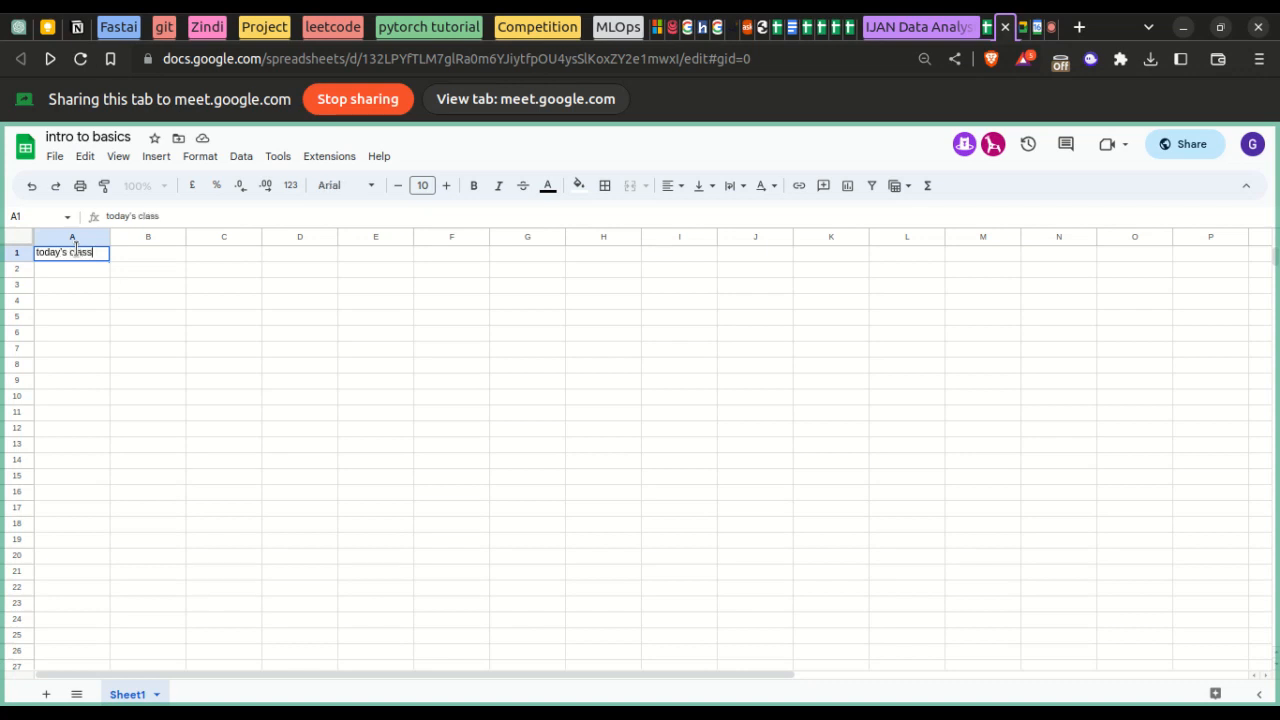
{"action": "left_click", "coordinate": [89, 315]}
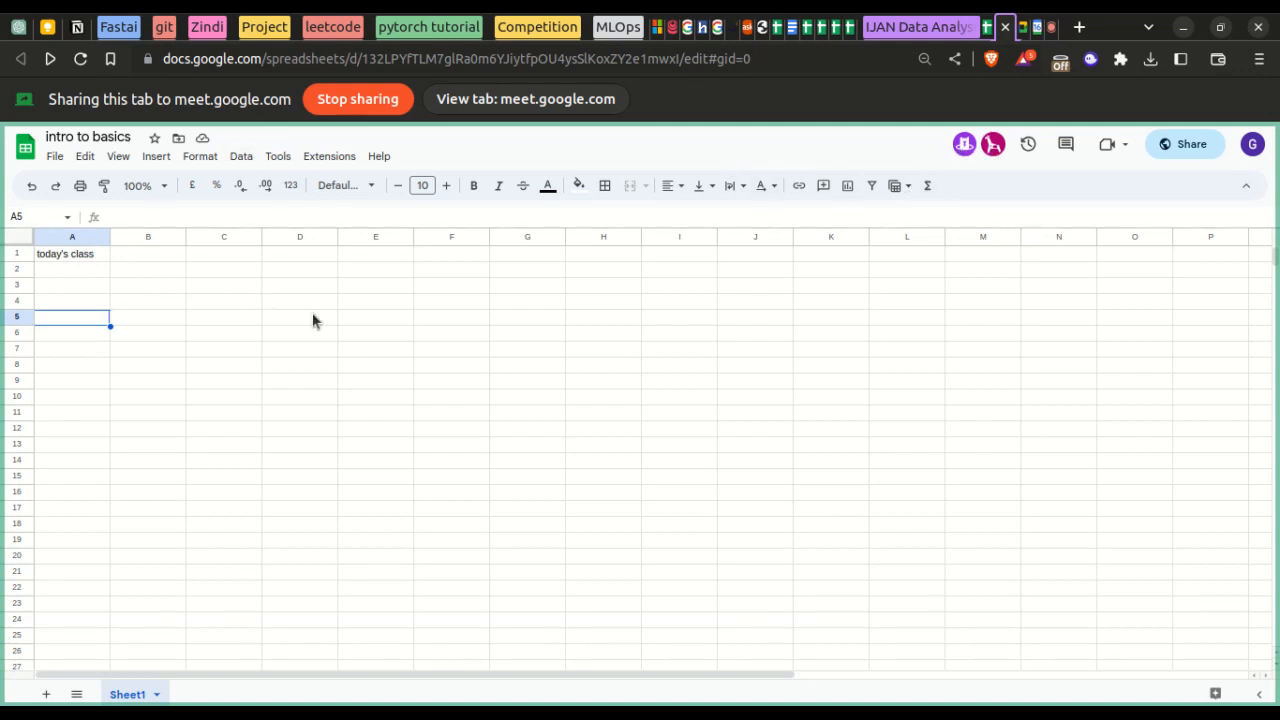
- Change the sharing role for anyone with the link to Editor, trying Commenter first
{"action": "left_click", "coordinate": [1164, 150]}
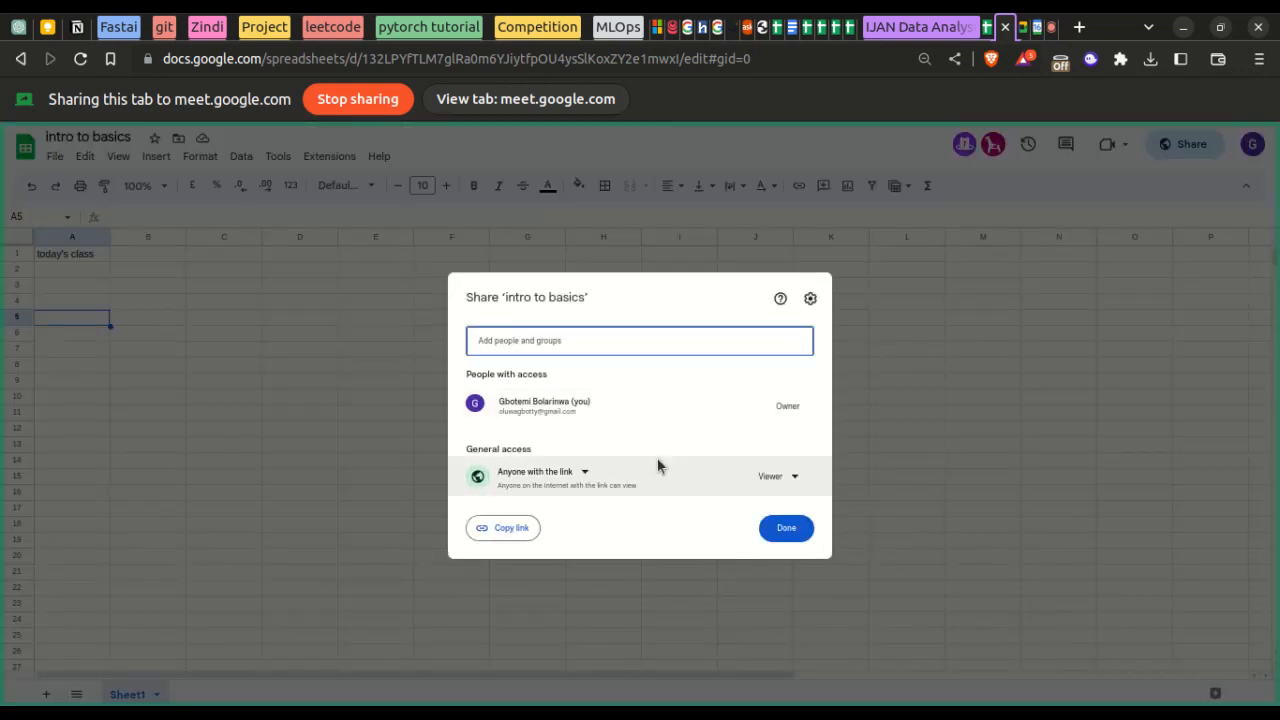
{"action": "left_click", "coordinate": [770, 477]}
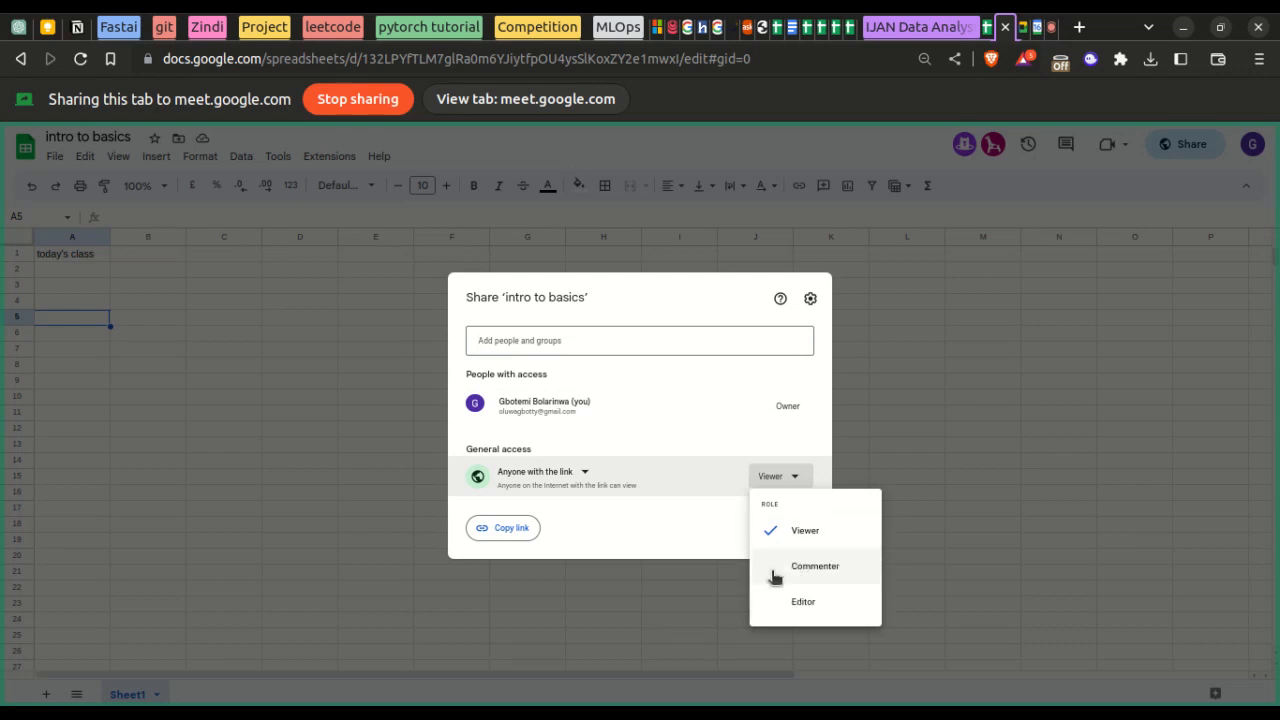
{"action": "left_click", "coordinate": [802, 574]}
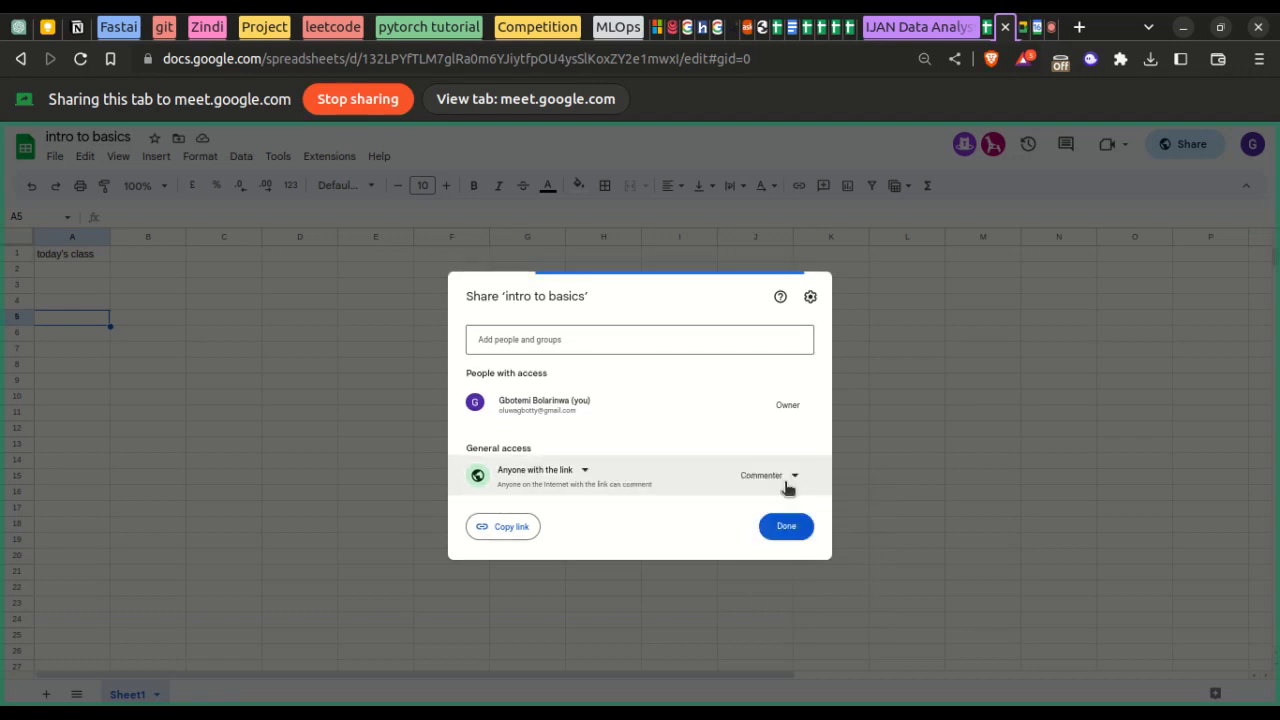
{"action": "left_click", "coordinate": [787, 478]}
{"action": "left_click", "coordinate": [785, 608]}
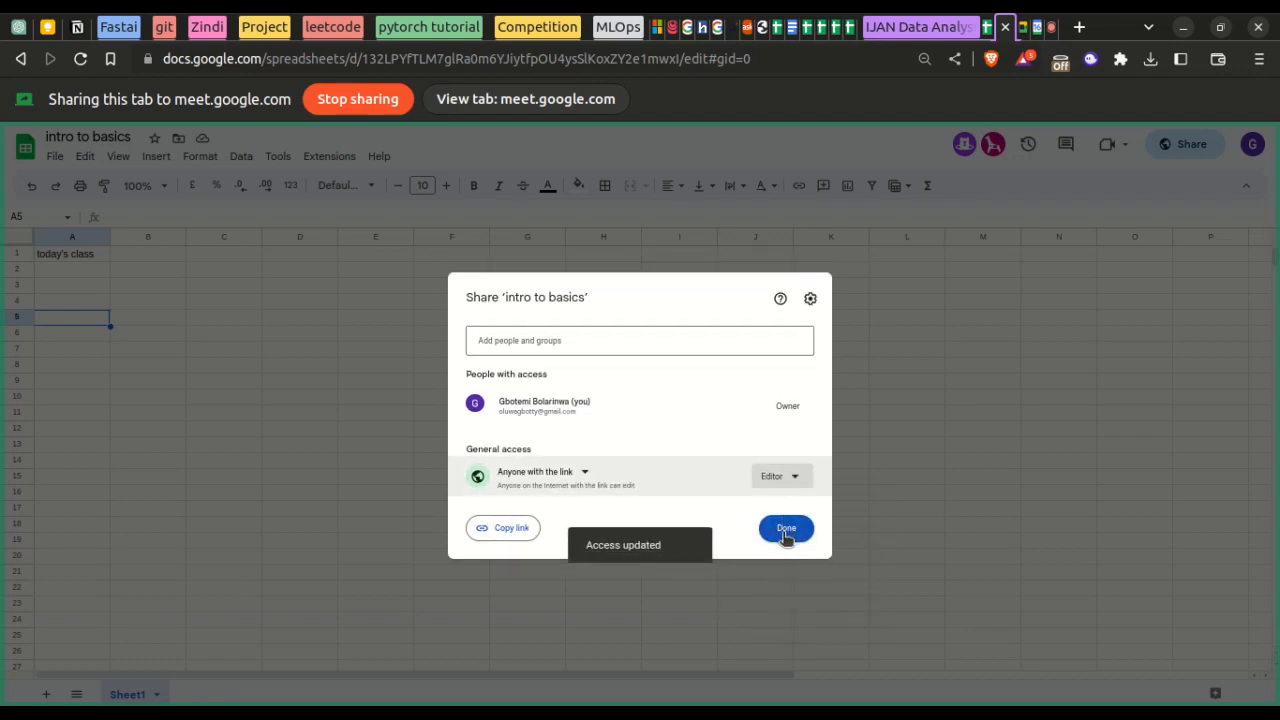
{"action": "left_click", "coordinate": [786, 530]}
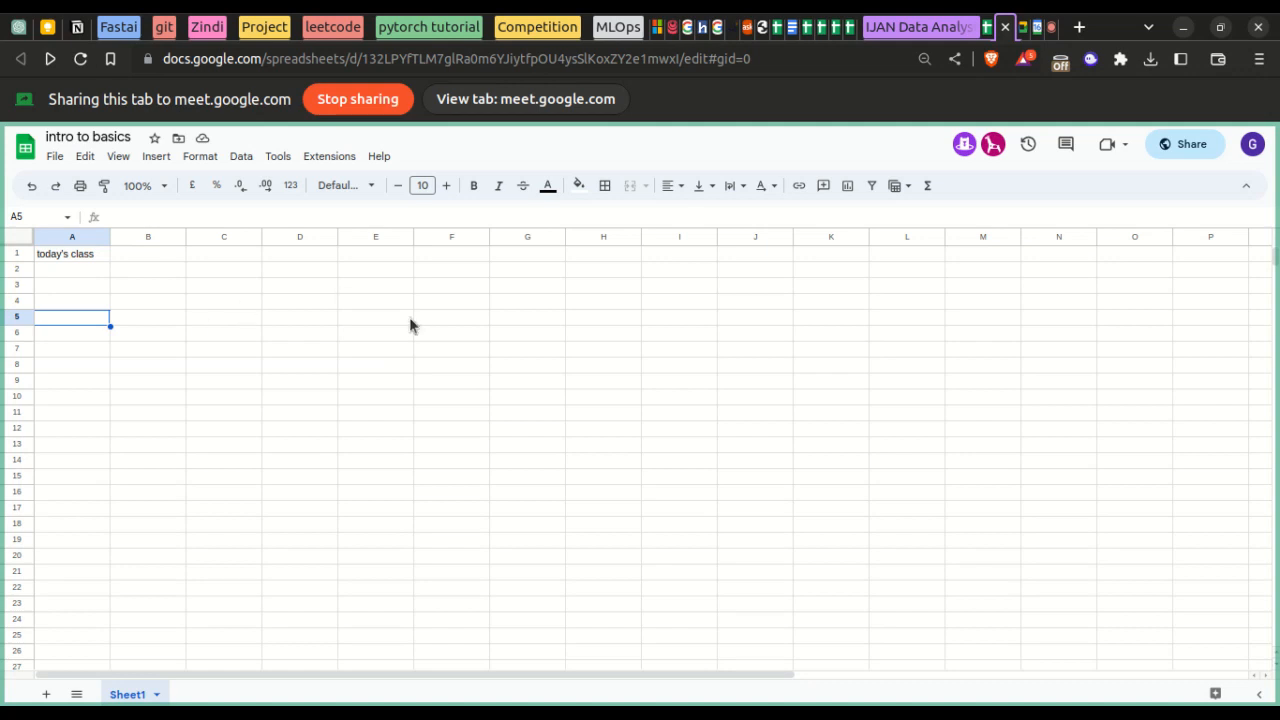
{"action": "left_click", "coordinate": [55, 157]}
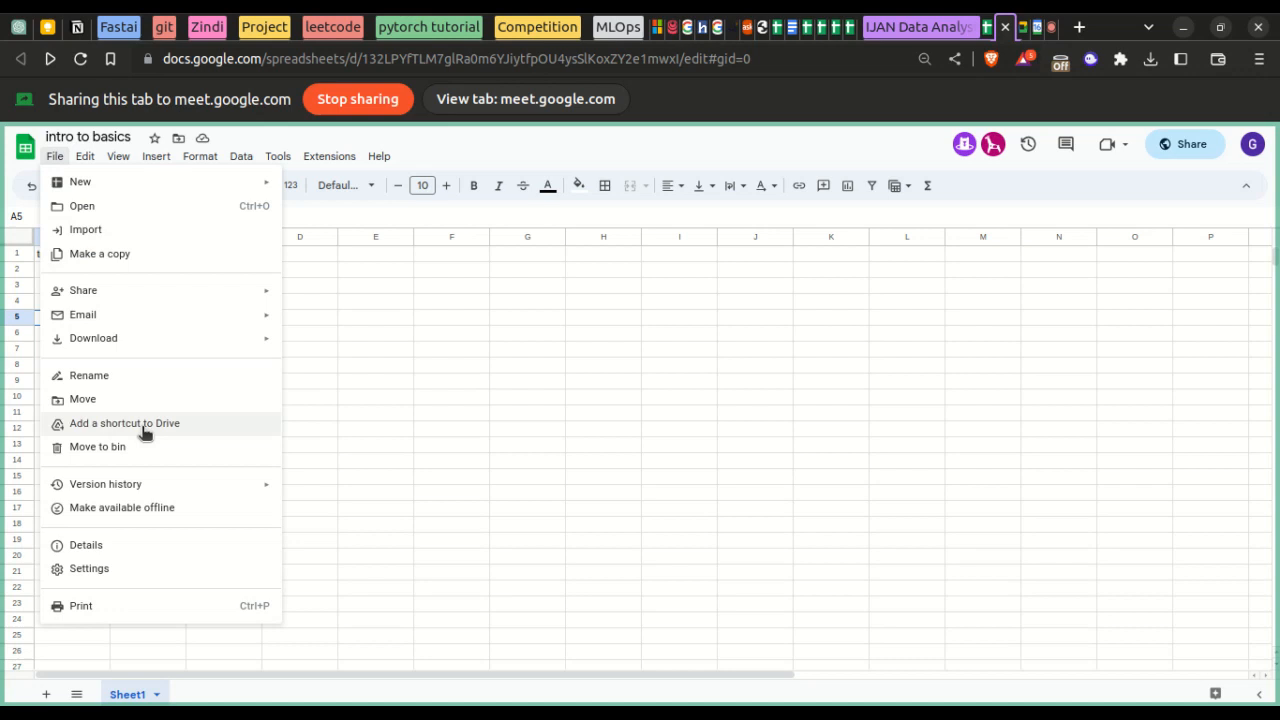
{"action": "mouse_move", "coordinate": [164, 485]}
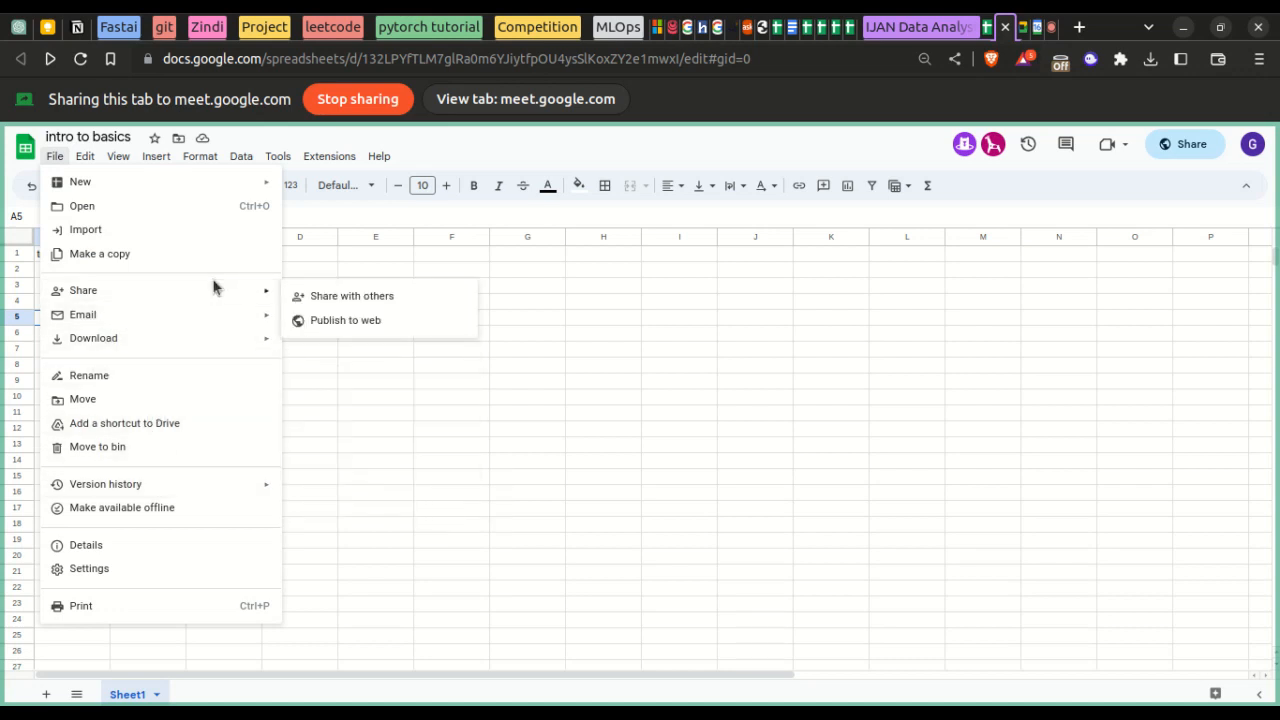
{"action": "mouse_move", "coordinate": [197, 327]}
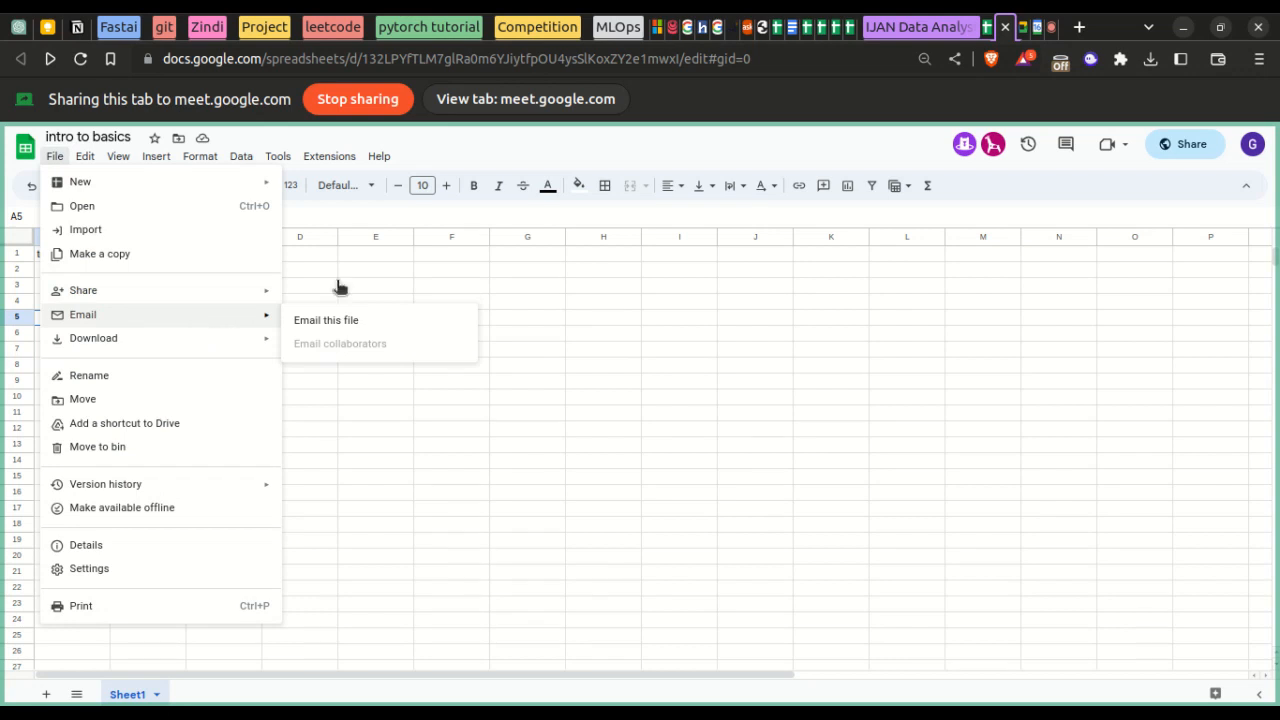
{"action": "left_click", "coordinate": [1116, 154]}
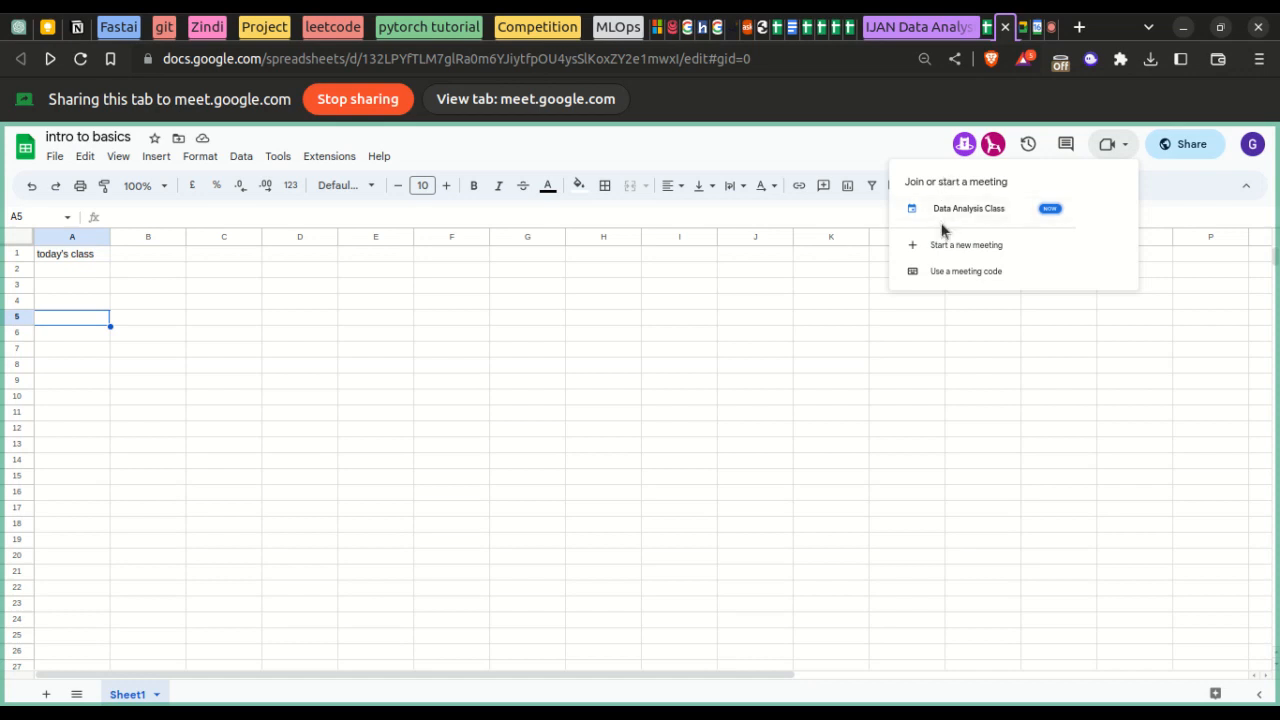
{"action": "left_click", "coordinate": [714, 155]}
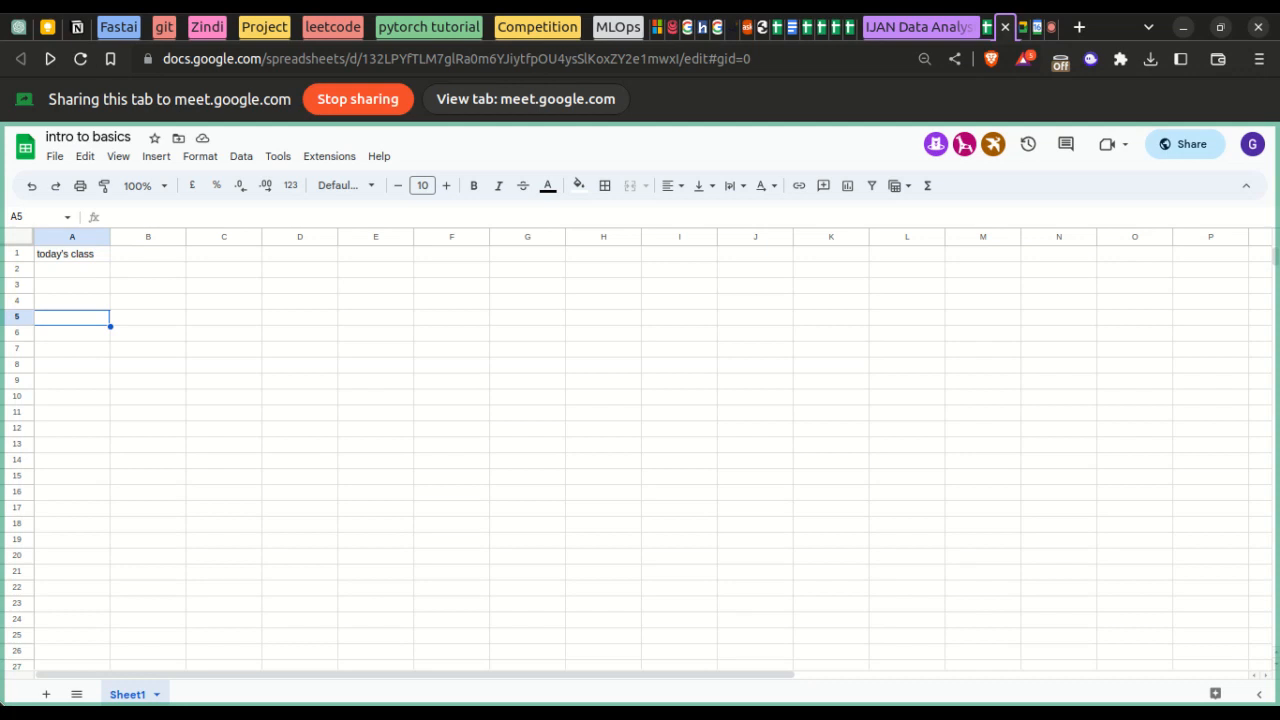
- Add three blank sheets to the spreadsheet and go back to Sheet1
{"action": "left_click", "coordinate": [48, 694]}
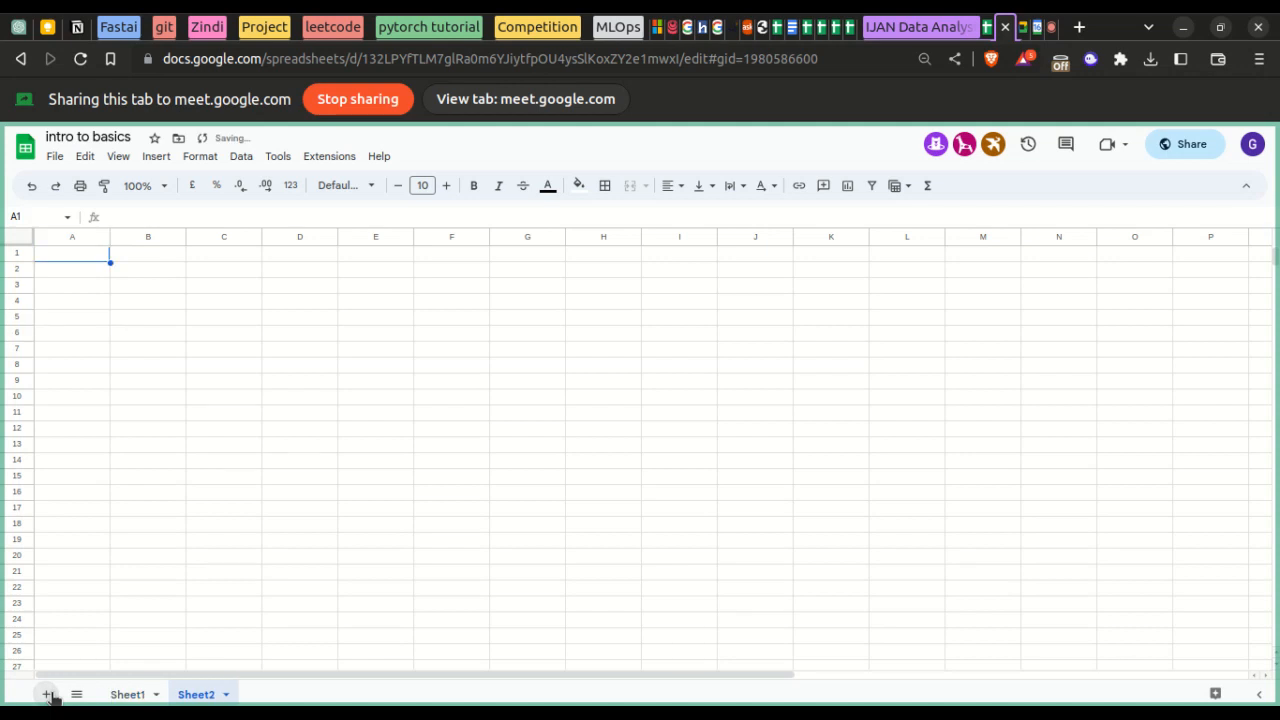
{"action": "left_click", "coordinate": [126, 694]}
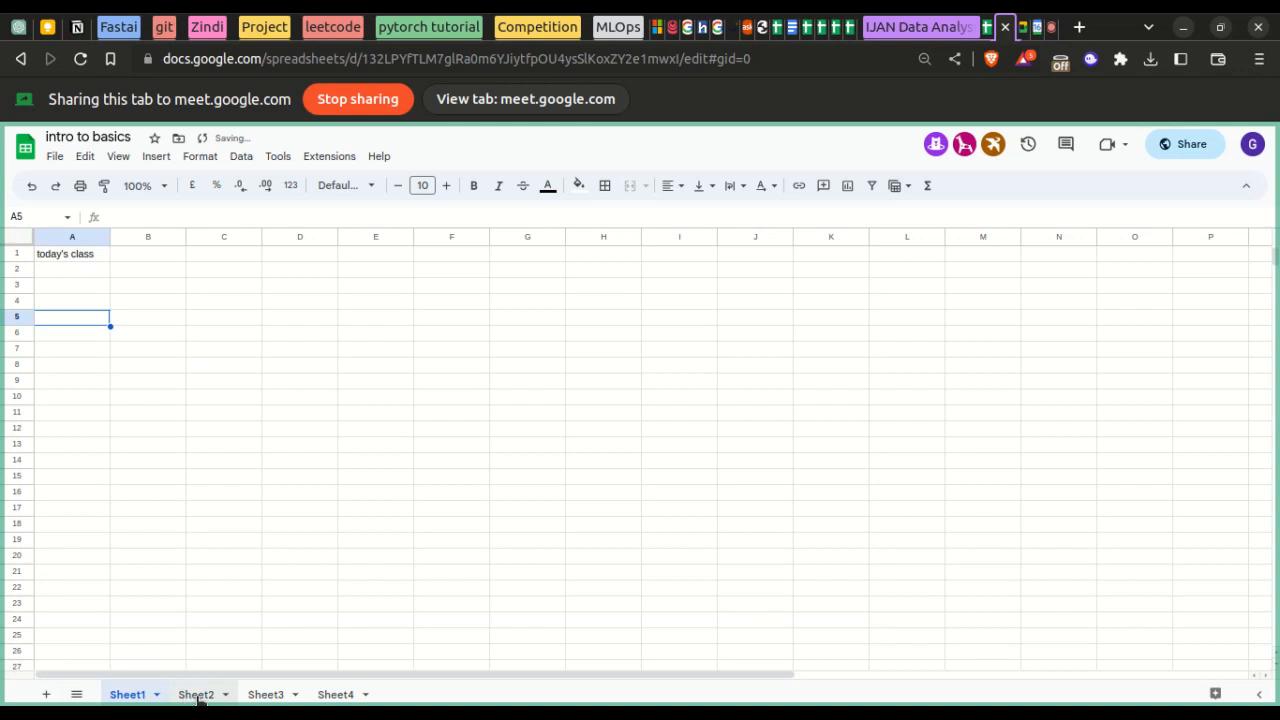
{"action": "left_click", "coordinate": [156, 694]}
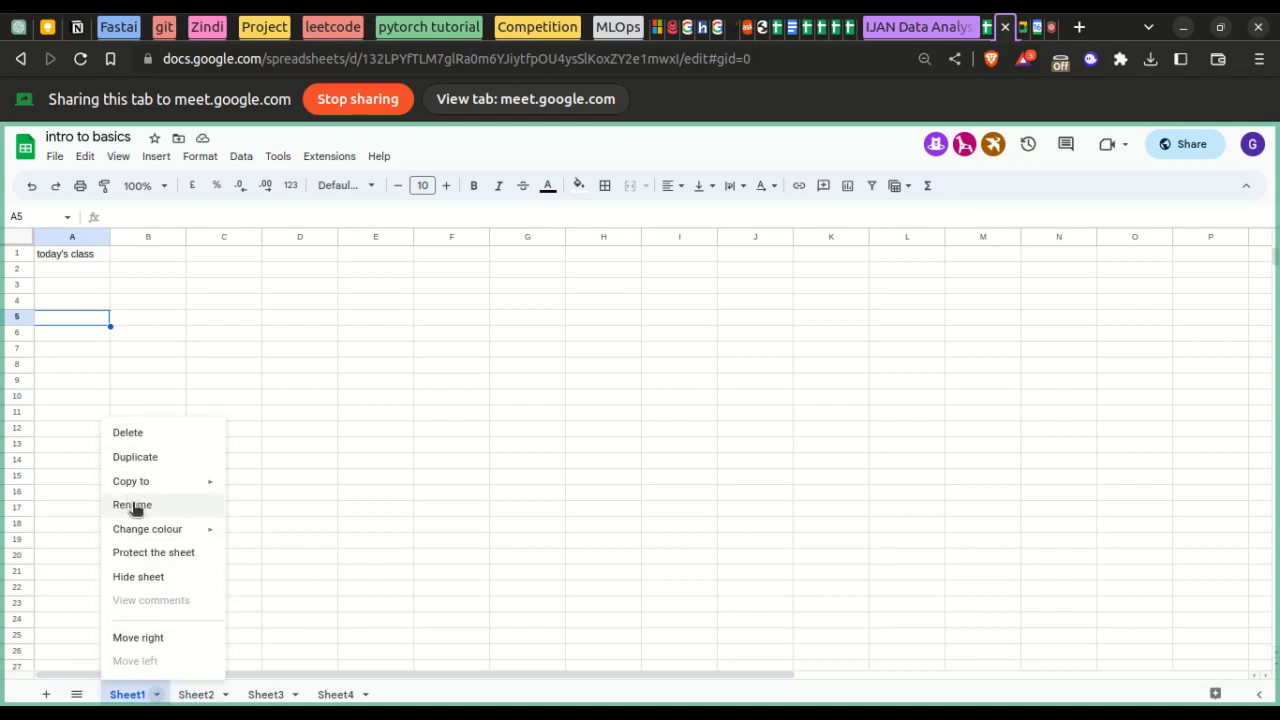
{"action": "left_click", "coordinate": [66, 543]}
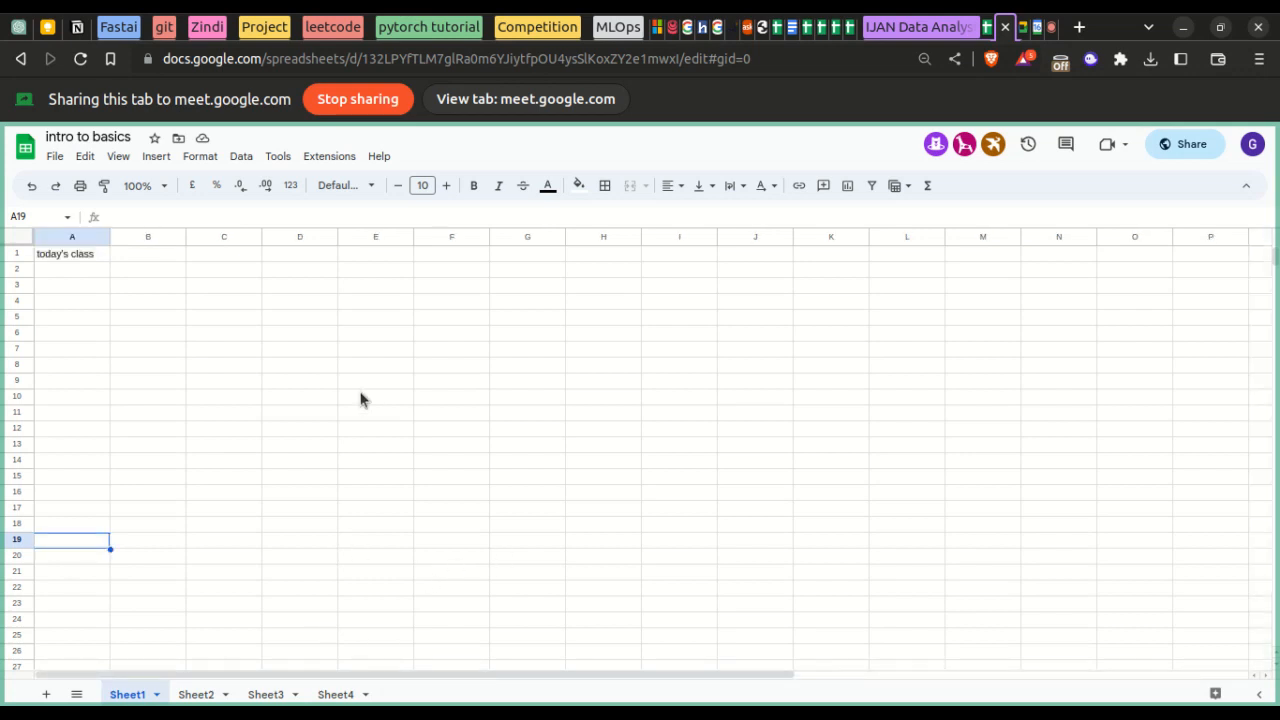
{"action": "left_click", "coordinate": [129, 215]}
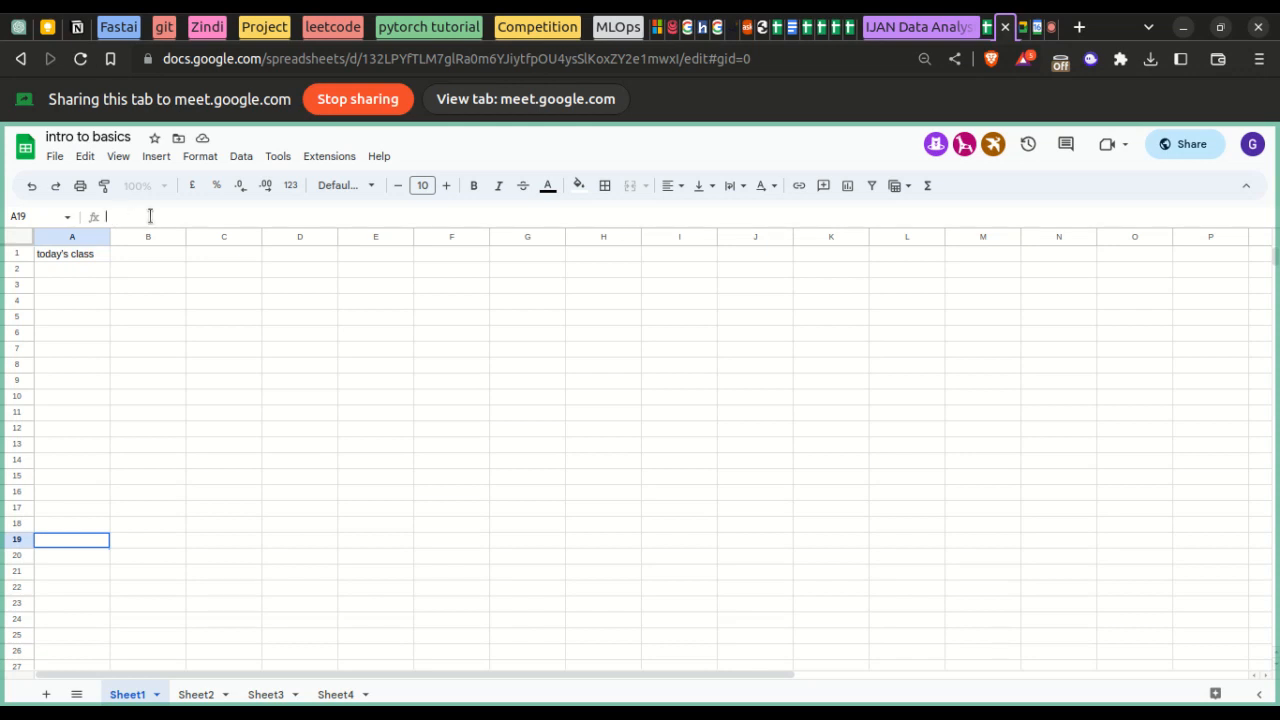
{"action": "left_click", "coordinate": [86, 157]}
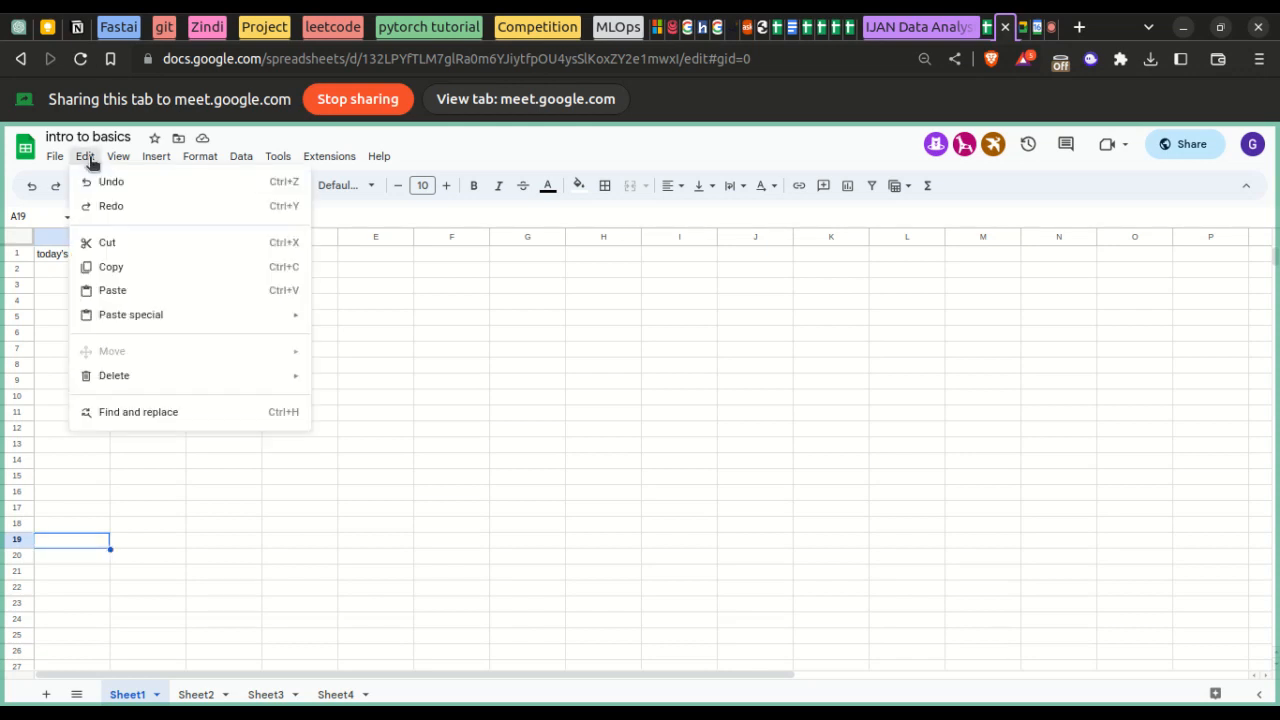
{"action": "mouse_move", "coordinate": [113, 163]}
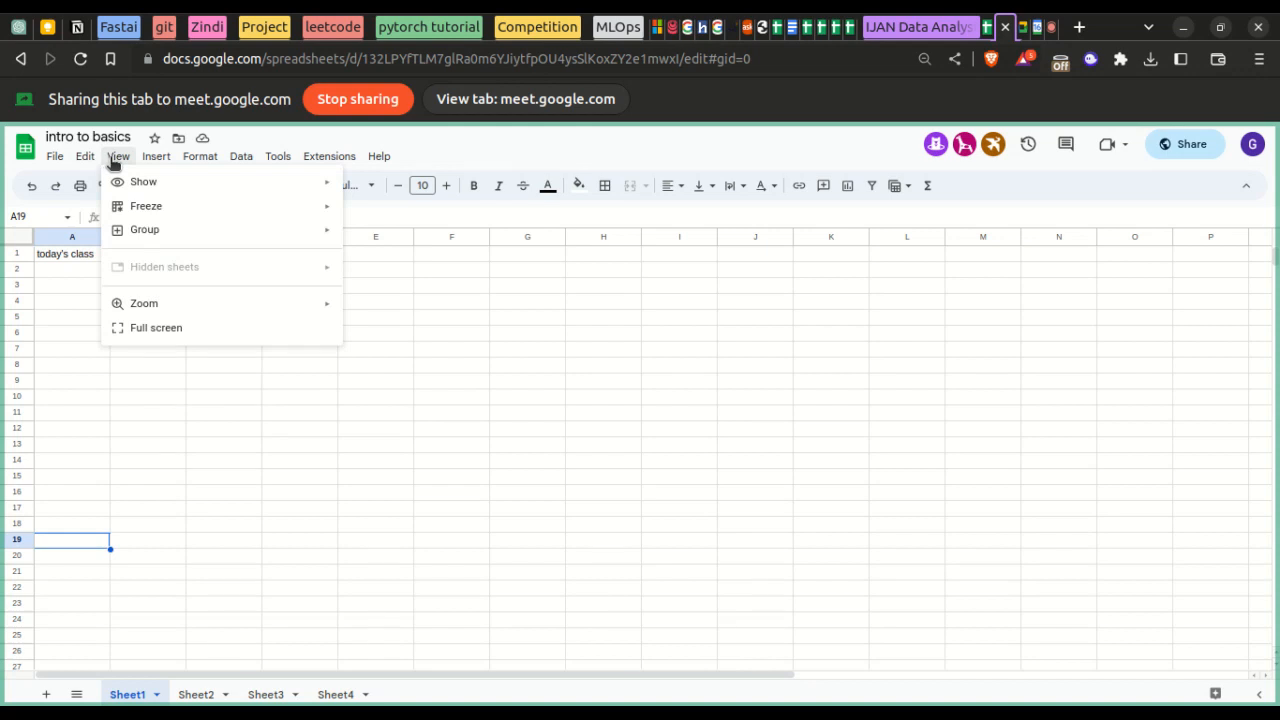
{"action": "mouse_move", "coordinate": [160, 165]}
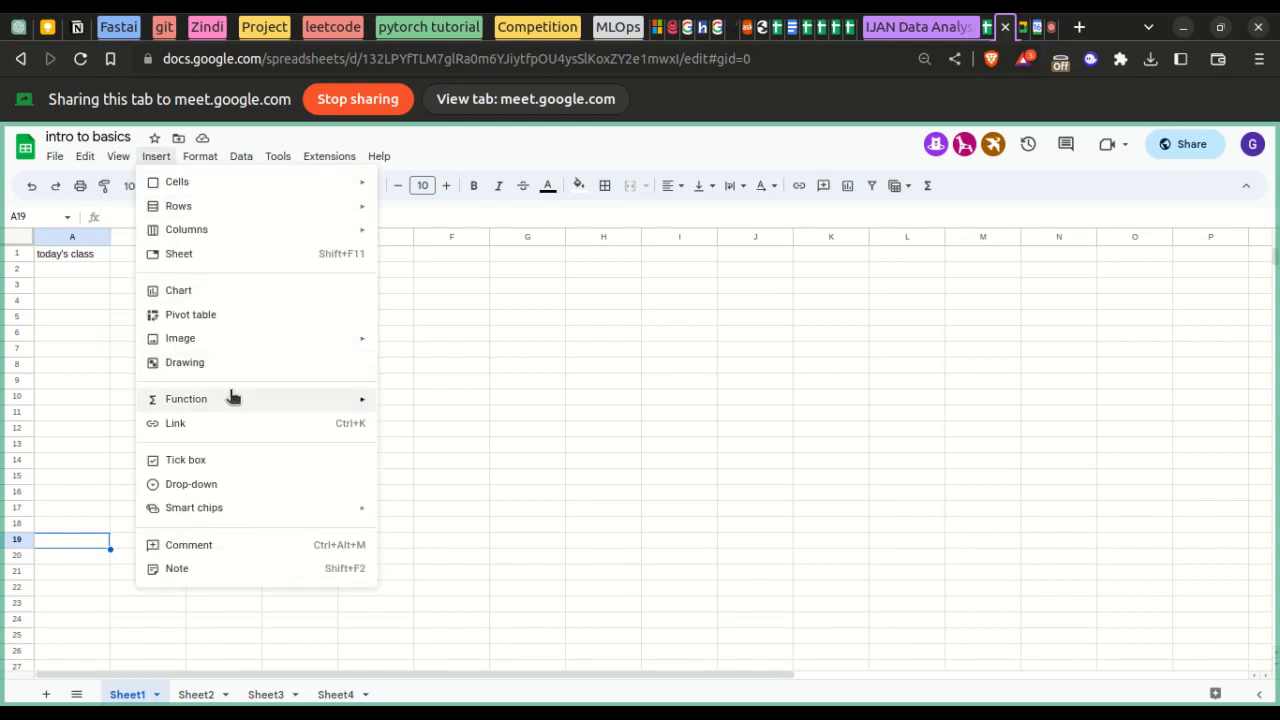
{"action": "mouse_move", "coordinate": [232, 398]}
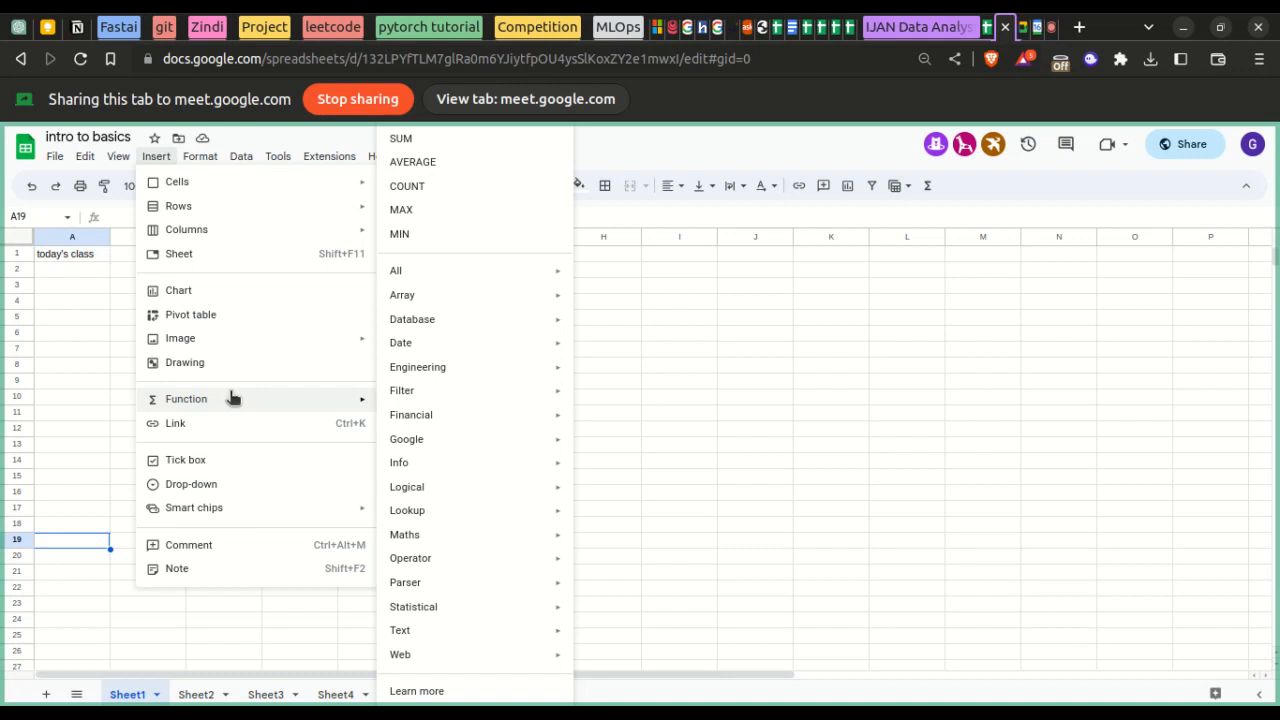
{"action": "left_click", "coordinate": [658, 162]}
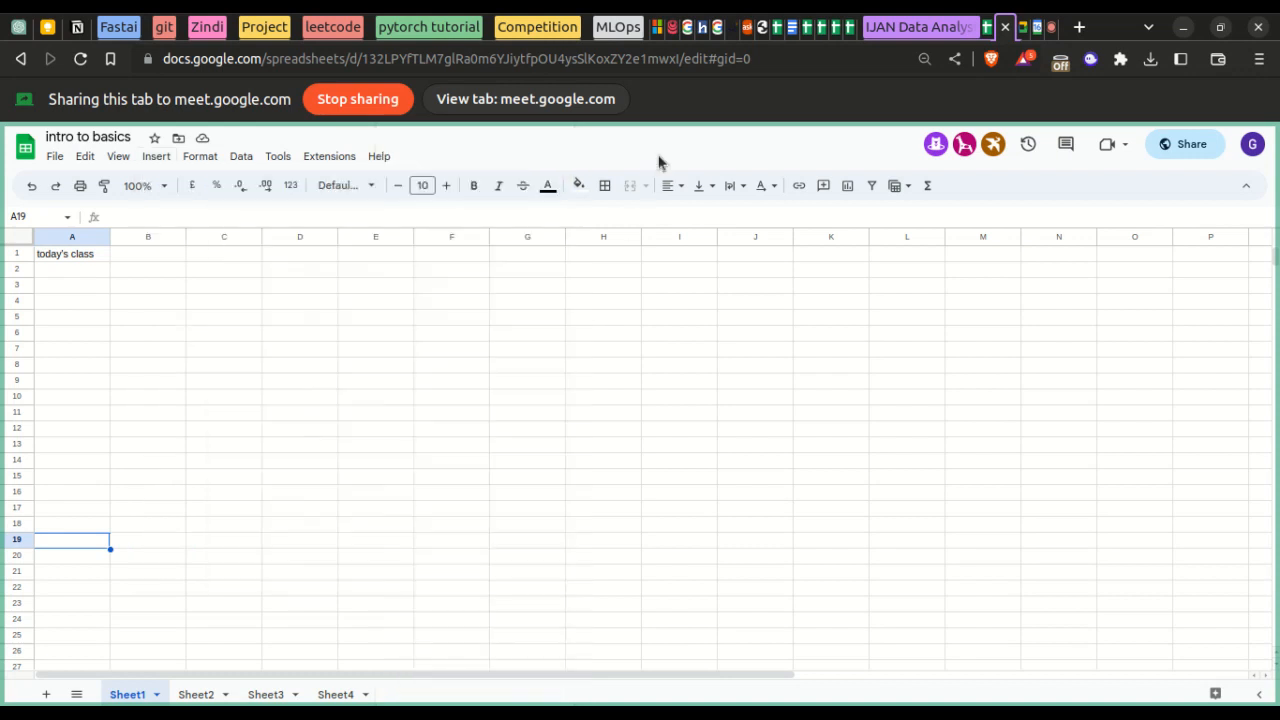
- Import EXCEL FUNCTIONS.xlsx from the files shared with me into this spreadsheet, using the Insert new sheet(s) import location
{"action": "left_click", "coordinate": [56, 158]}
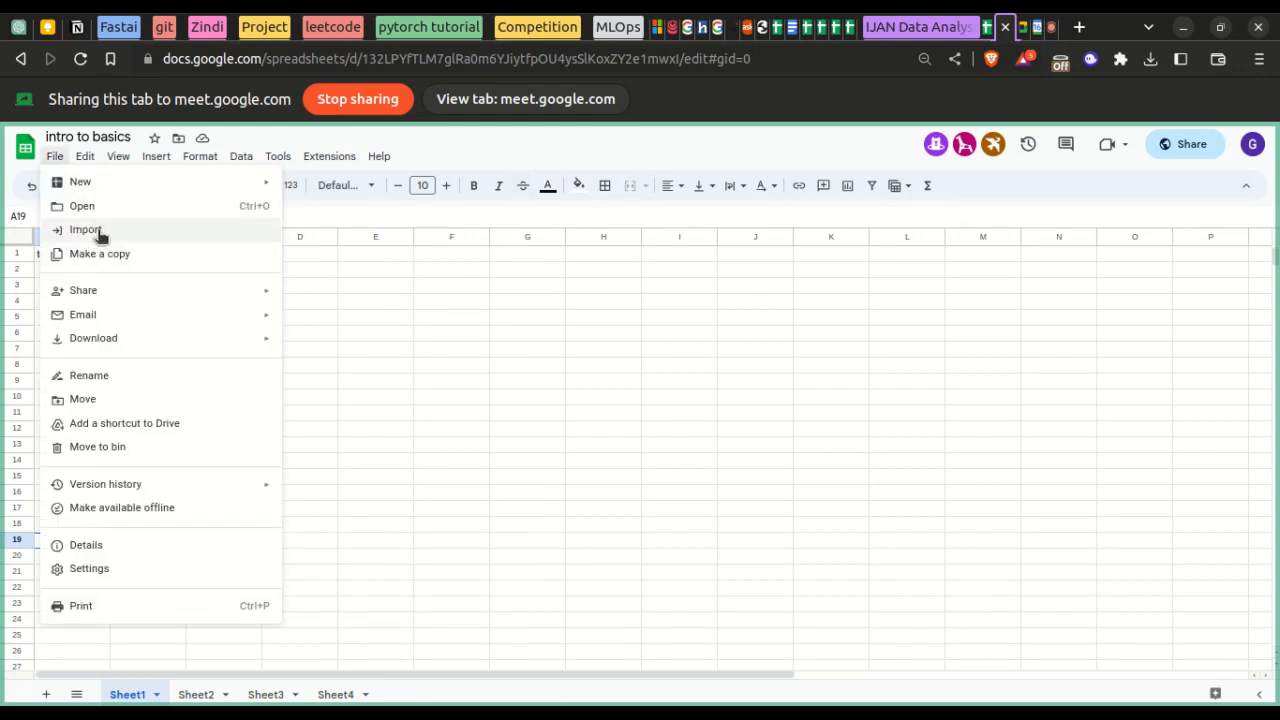
{"action": "left_click", "coordinate": [99, 233]}
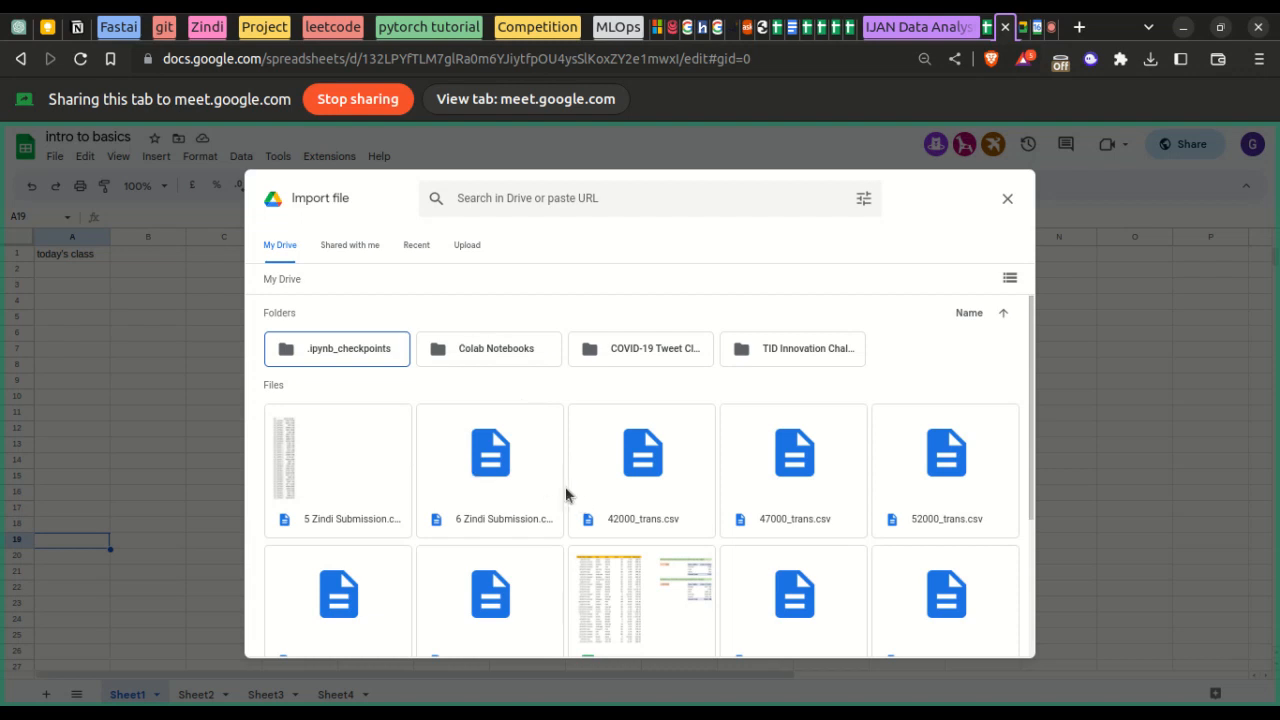
{"action": "left_click", "coordinate": [458, 250]}
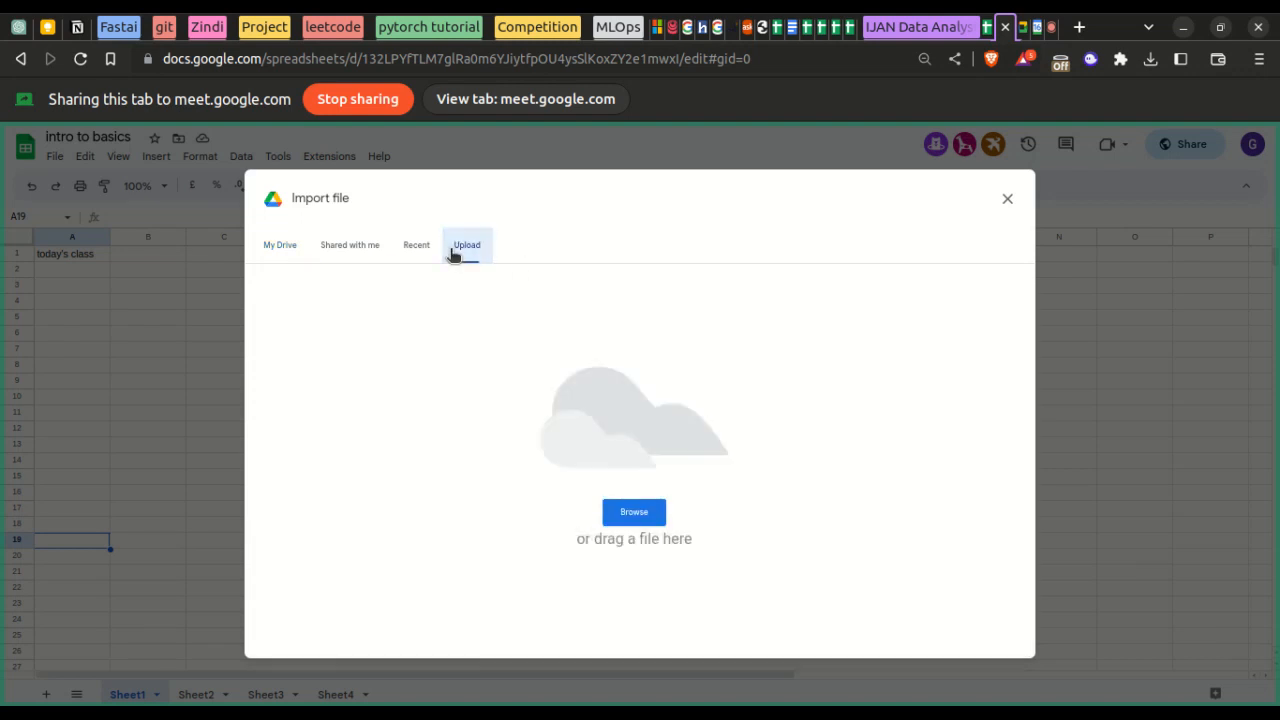
{"action": "left_click", "coordinate": [357, 247]}
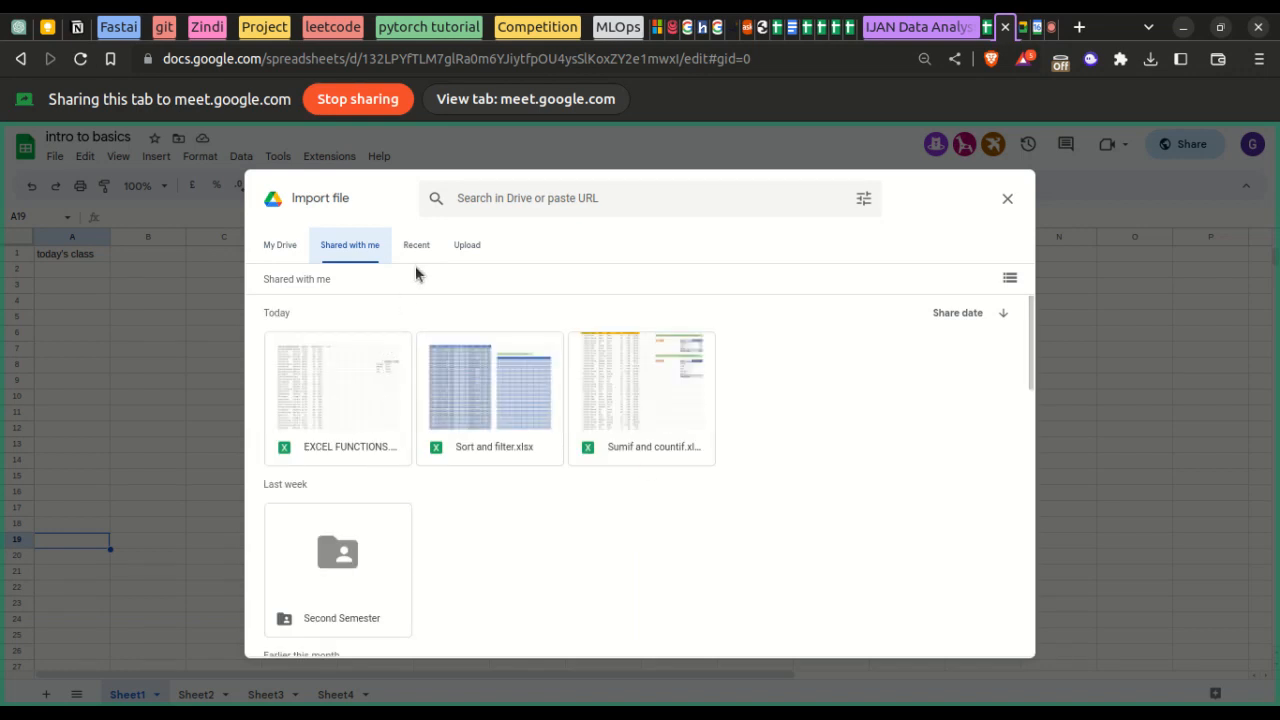
{"action": "left_click", "coordinate": [343, 408]}
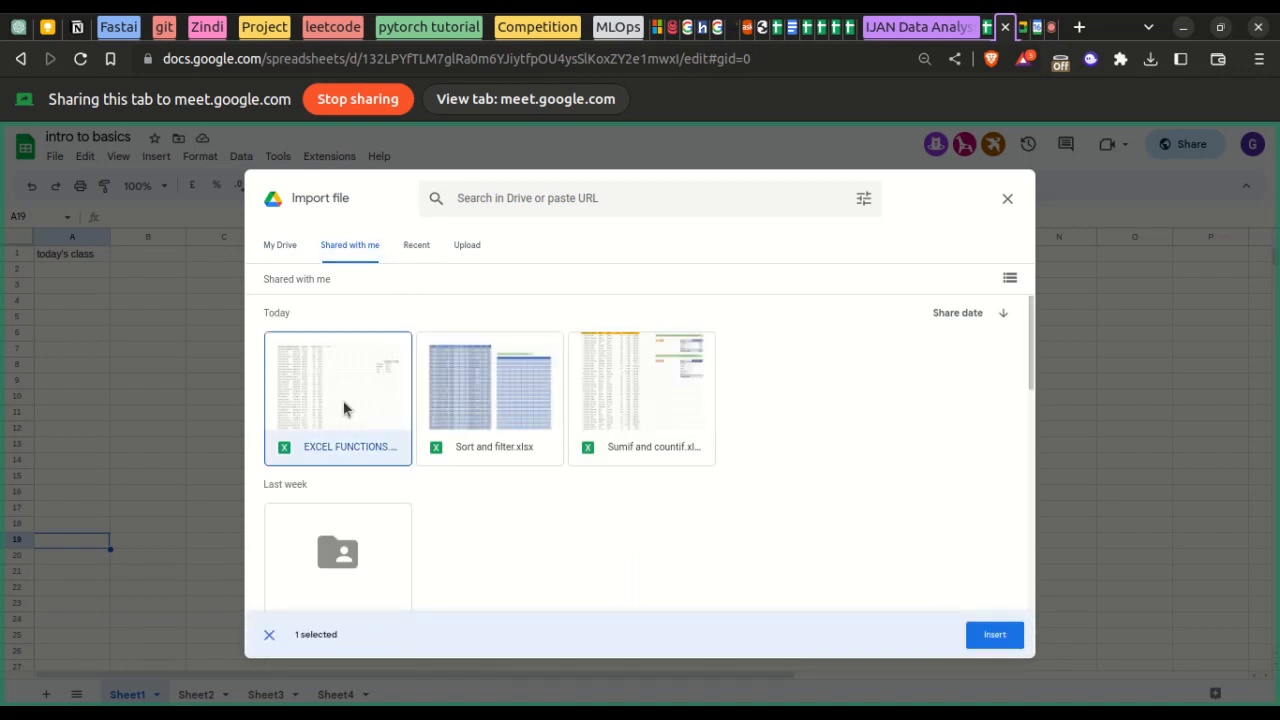
{"action": "left_click", "coordinate": [1006, 637]}
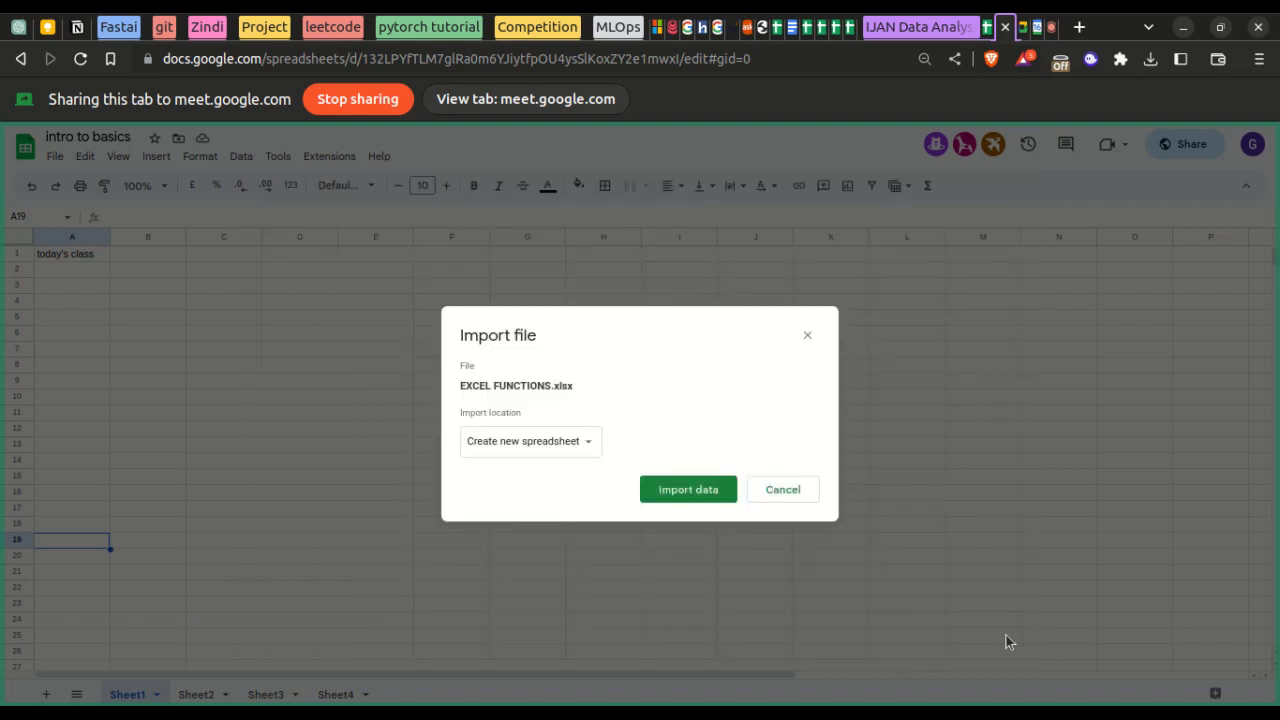
{"action": "left_click", "coordinate": [563, 454]}
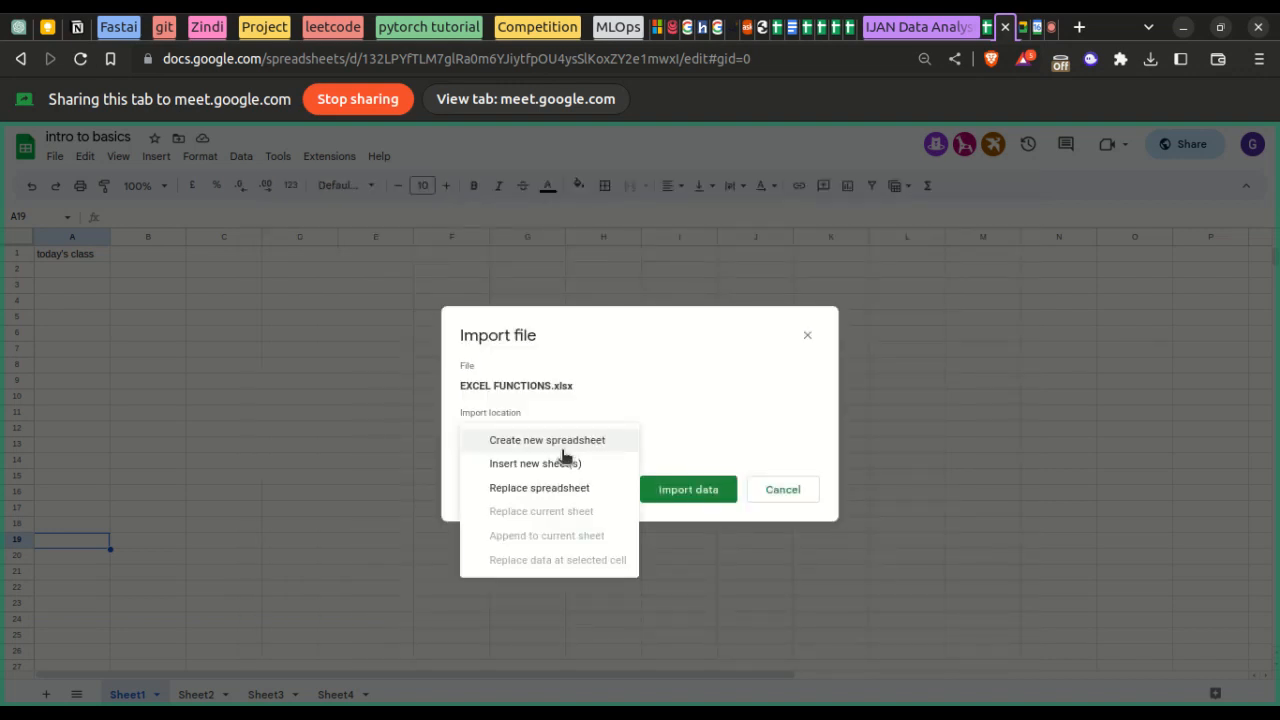
{"action": "left_click", "coordinate": [566, 465]}
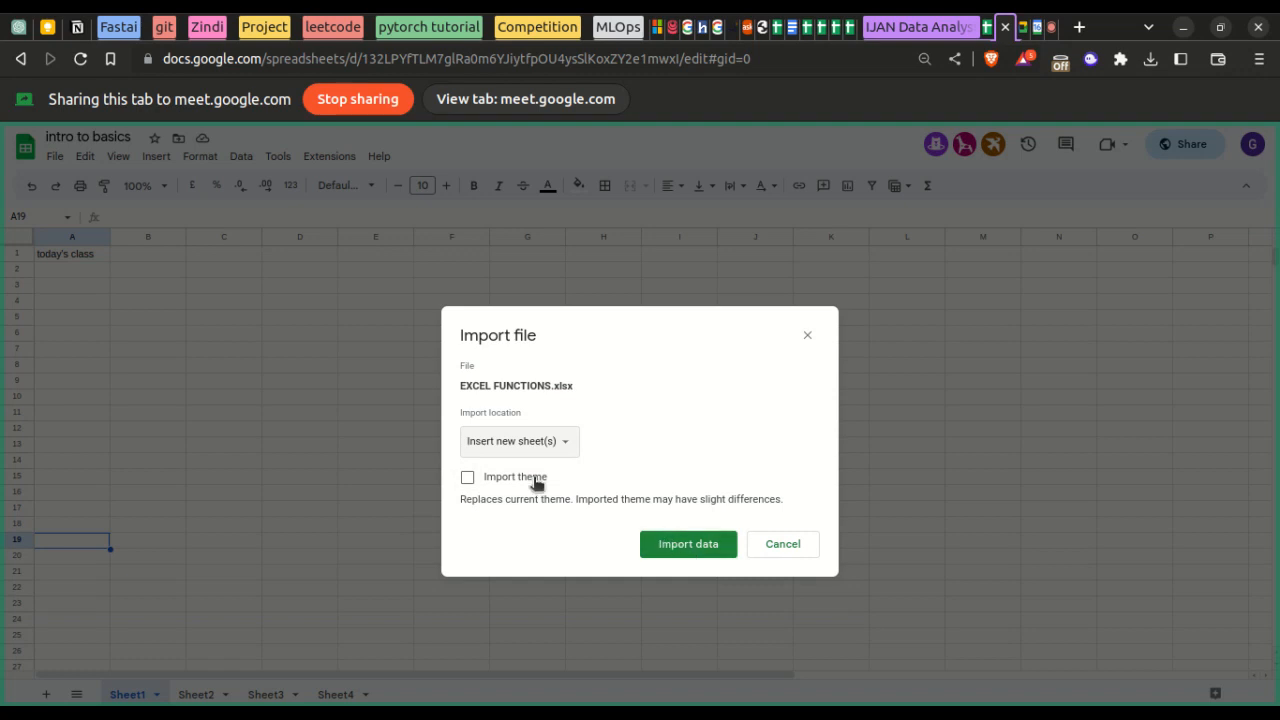
{"action": "left_click", "coordinate": [666, 550]}
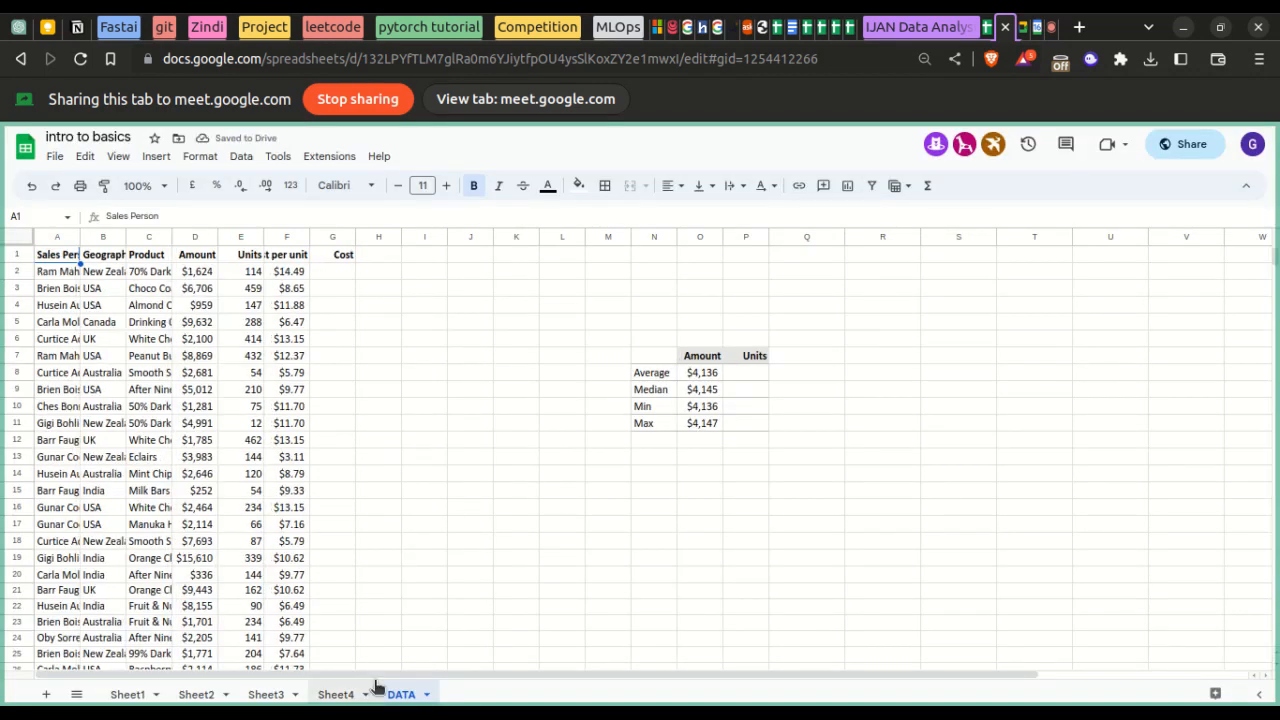
- Go back to Sheet1 and insert a blank sheet directly after it
{"action": "left_click", "coordinate": [132, 697]}
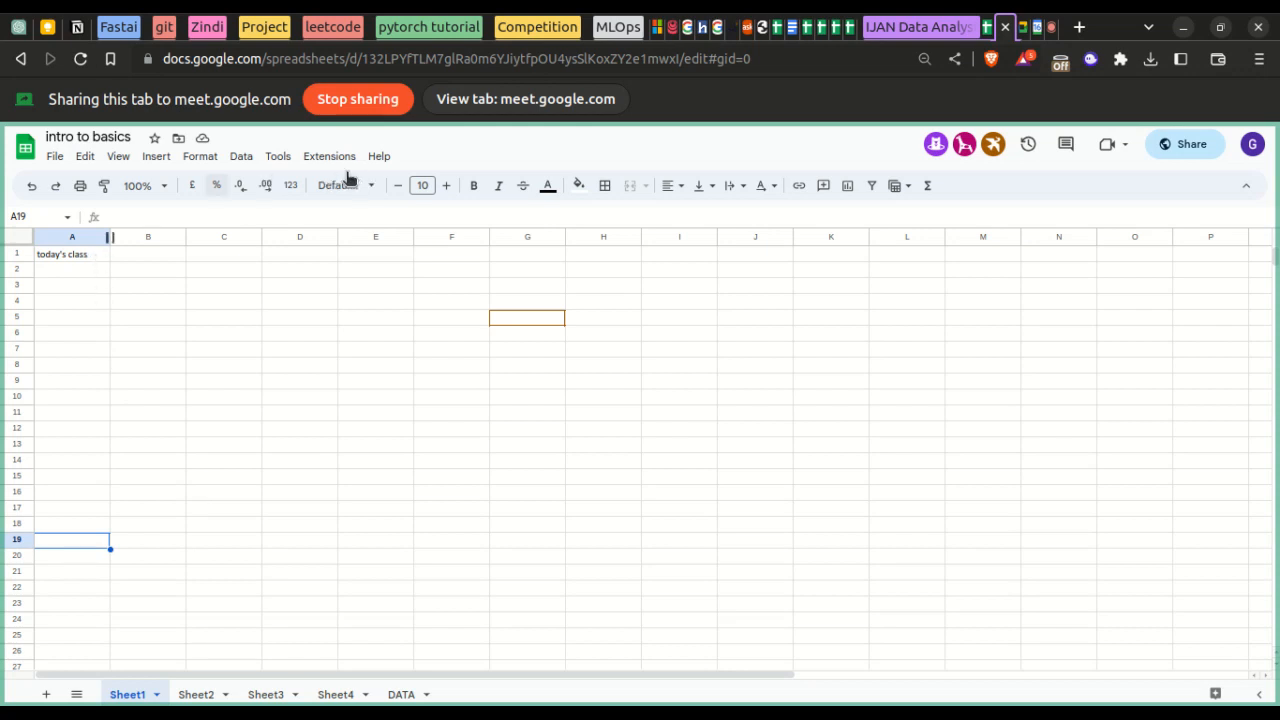
{"action": "left_click", "coordinate": [160, 157]}
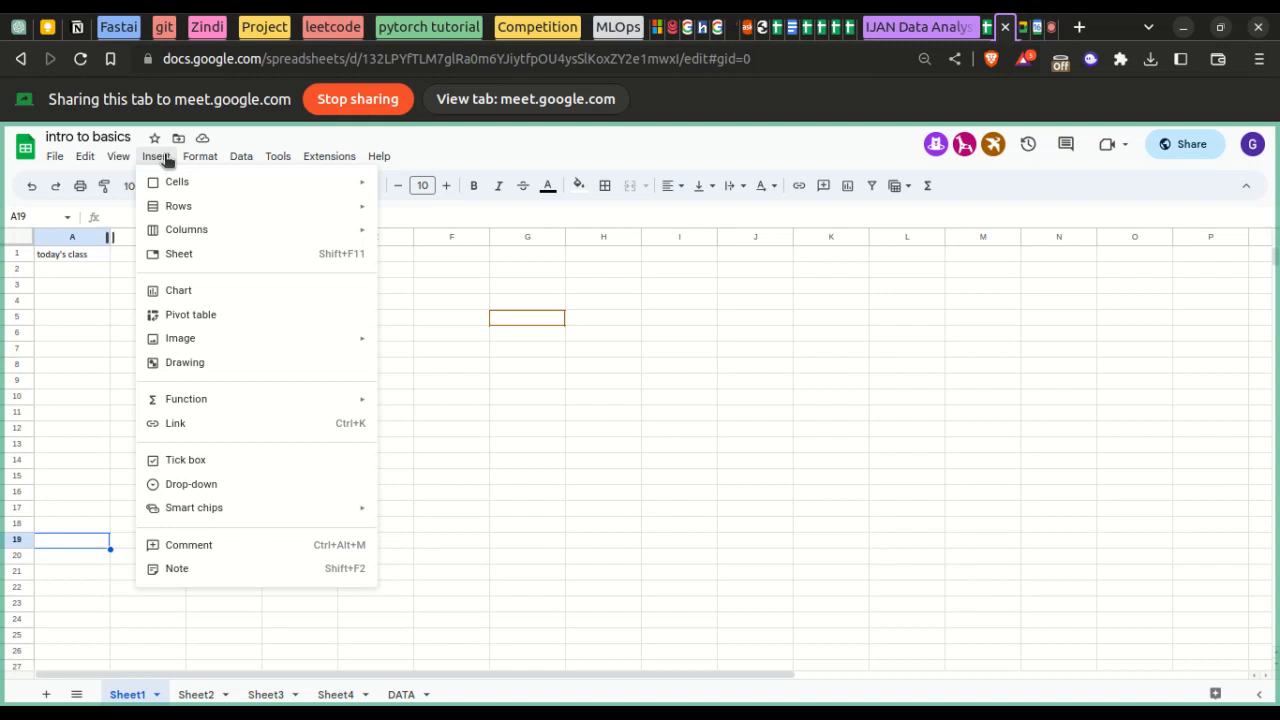
{"action": "mouse_move", "coordinate": [183, 192]}
{"action": "left_click", "coordinate": [222, 263]}
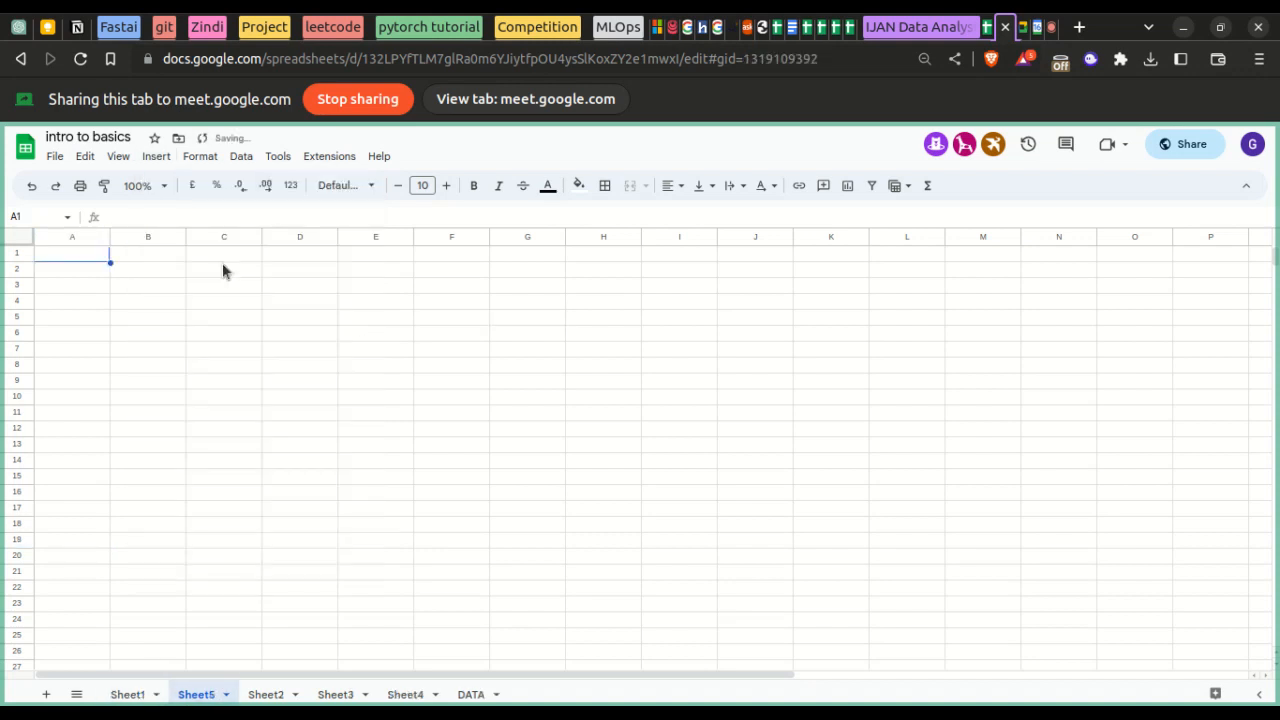
- Insert a chart without data on the new blank sheet and look through its chart types, setup and customisation options
{"action": "left_click", "coordinate": [154, 158]}
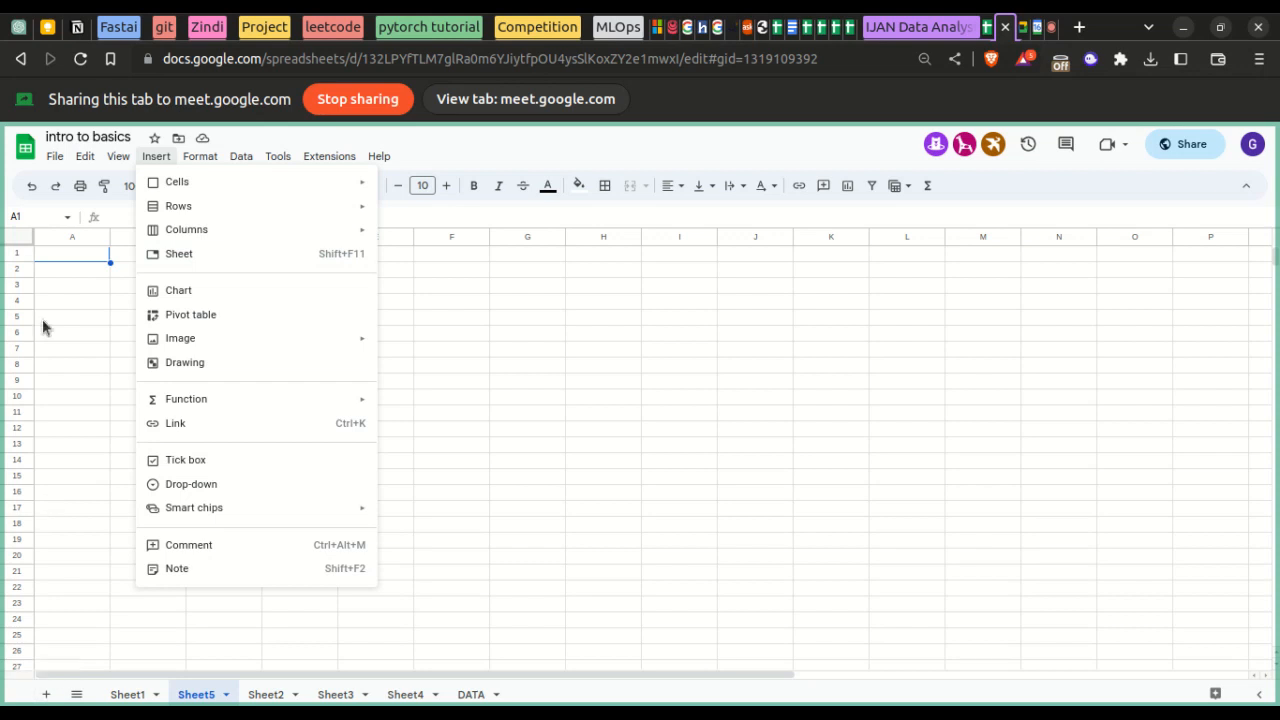
{"action": "left_click", "coordinate": [406, 154]}
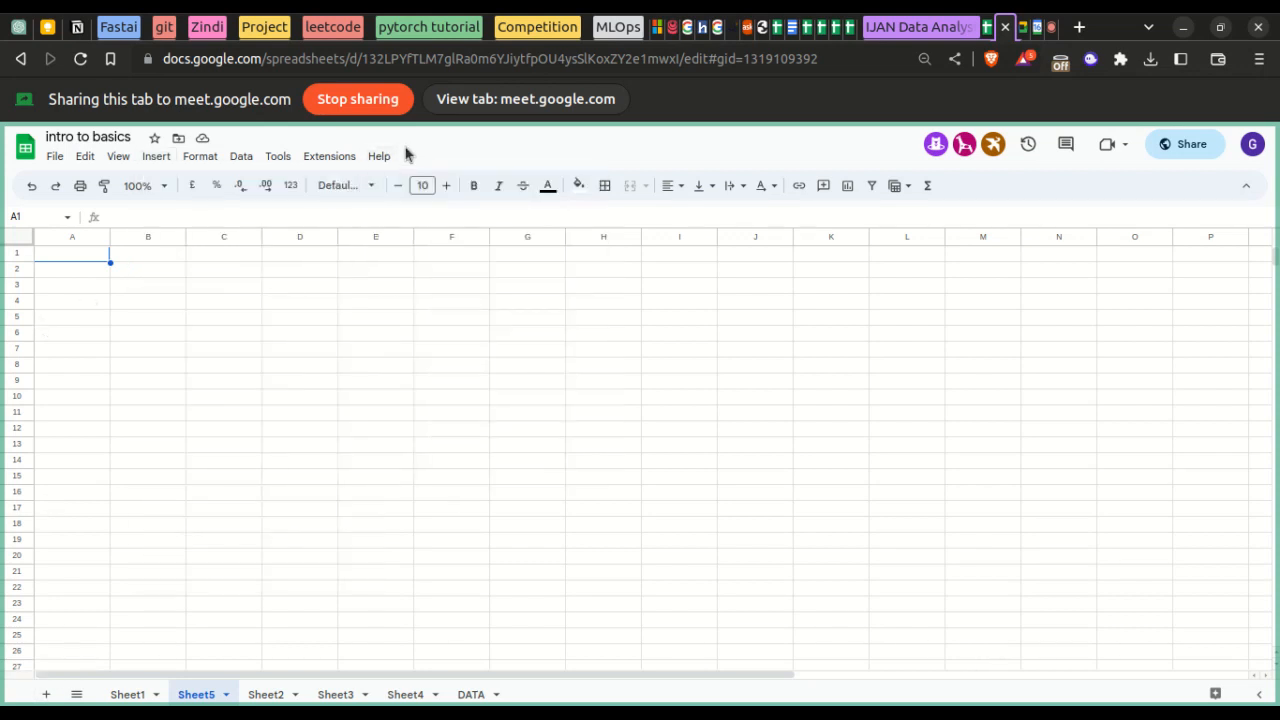
{"action": "left_click", "coordinate": [160, 160]}
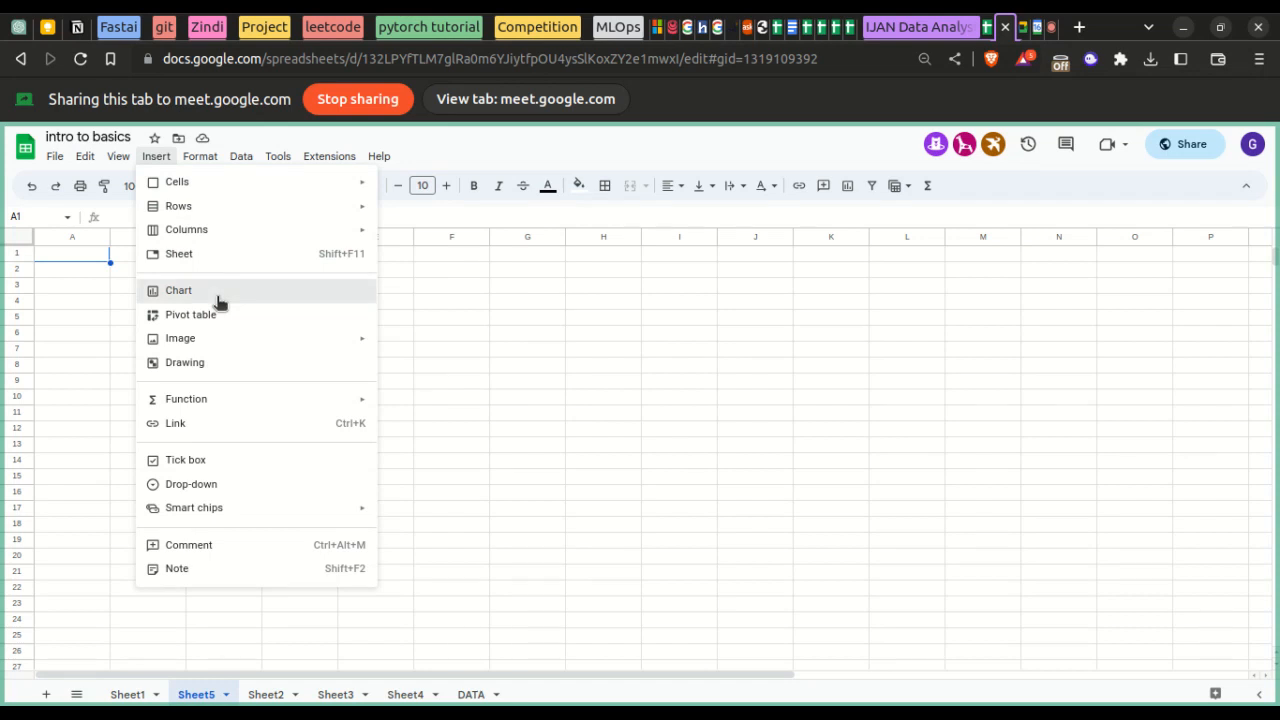
{"action": "left_click", "coordinate": [180, 290]}
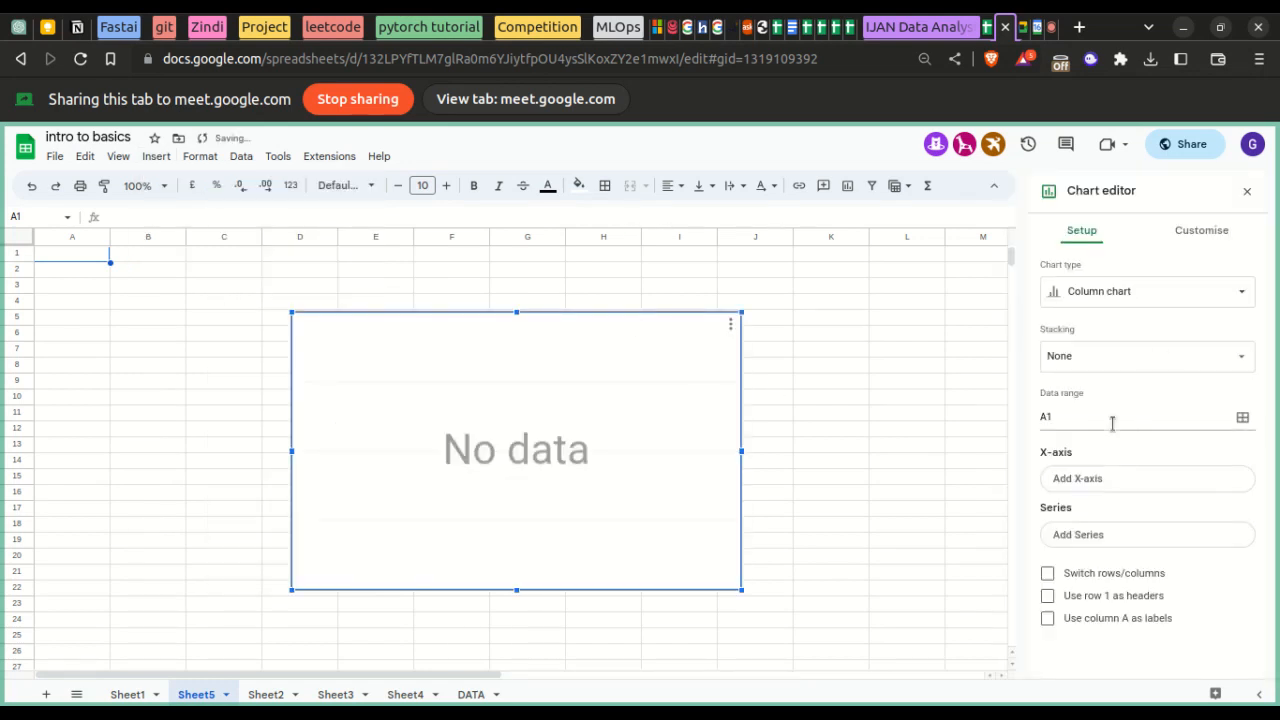
{"action": "left_click", "coordinate": [1100, 291]}
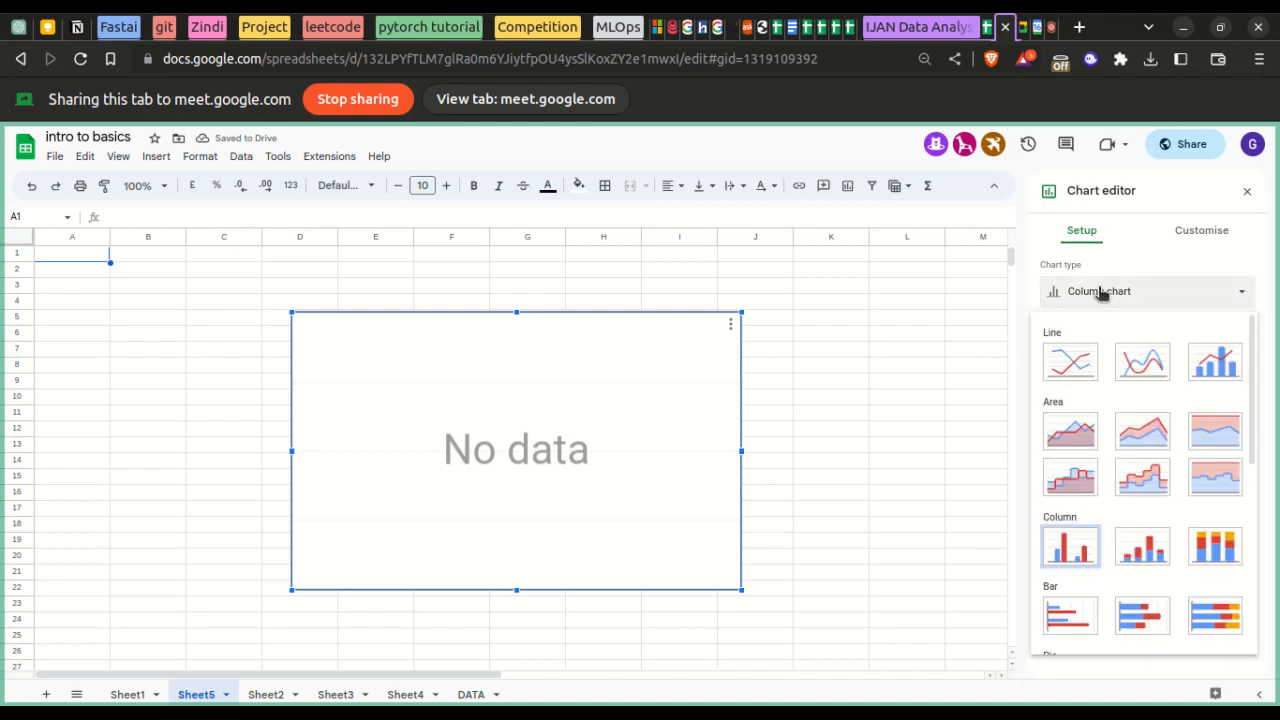
{"action": "scroll", "coordinate": [1106, 497], "scroll_direction": "down", "scroll_amount": 1}
{"action": "scroll", "coordinate": [1106, 497], "scroll_direction": "down", "scroll_amount": 5}
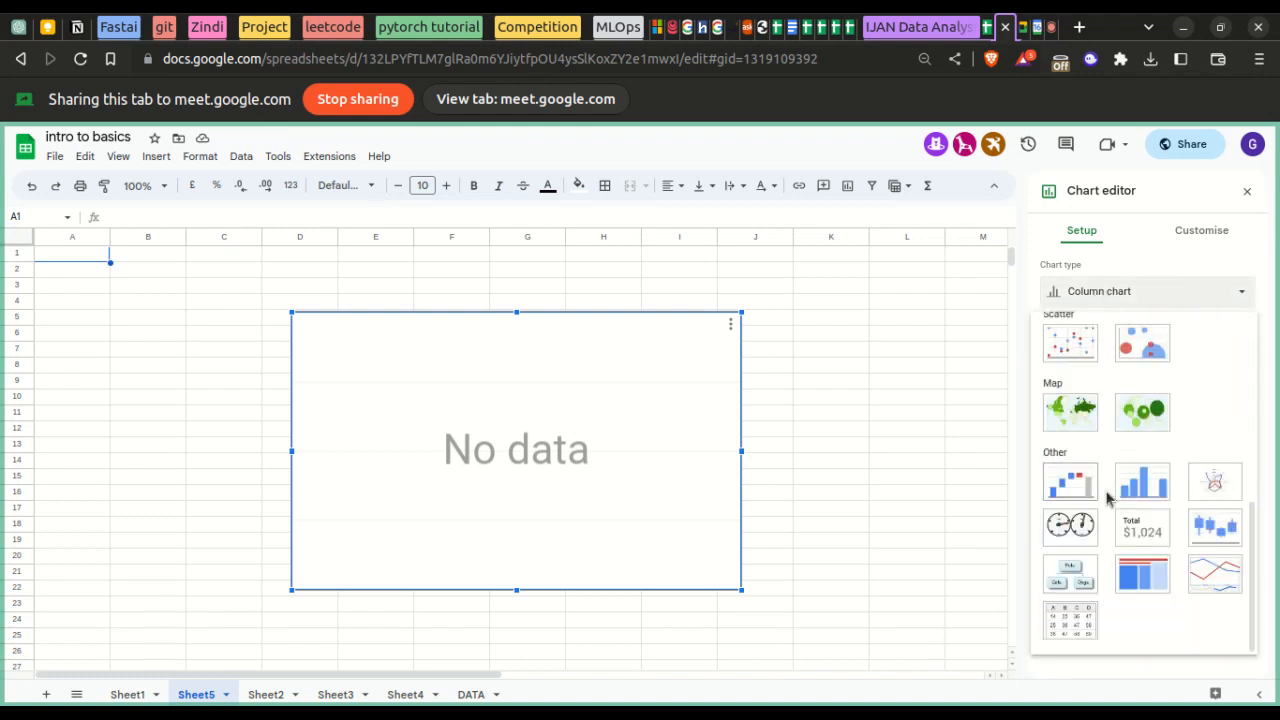
{"action": "scroll", "coordinate": [1106, 497], "scroll_direction": "up", "scroll_amount": 5}
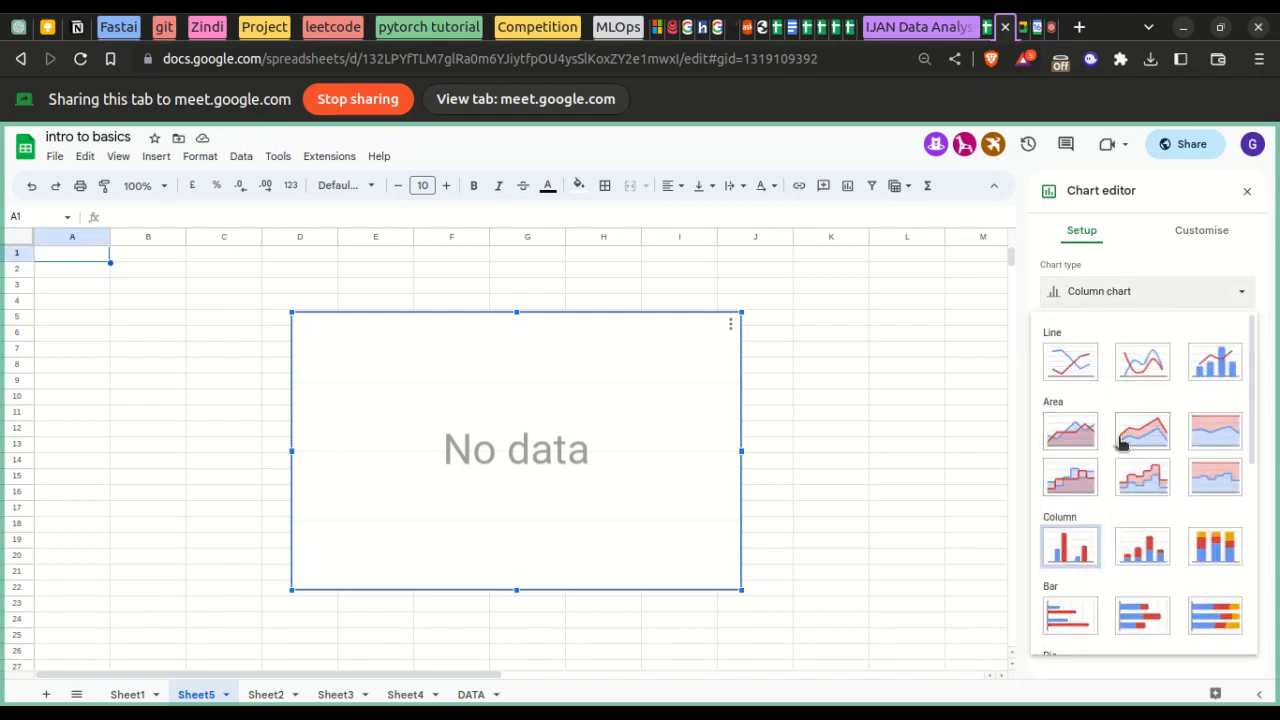
{"action": "left_click", "coordinate": [1189, 238]}
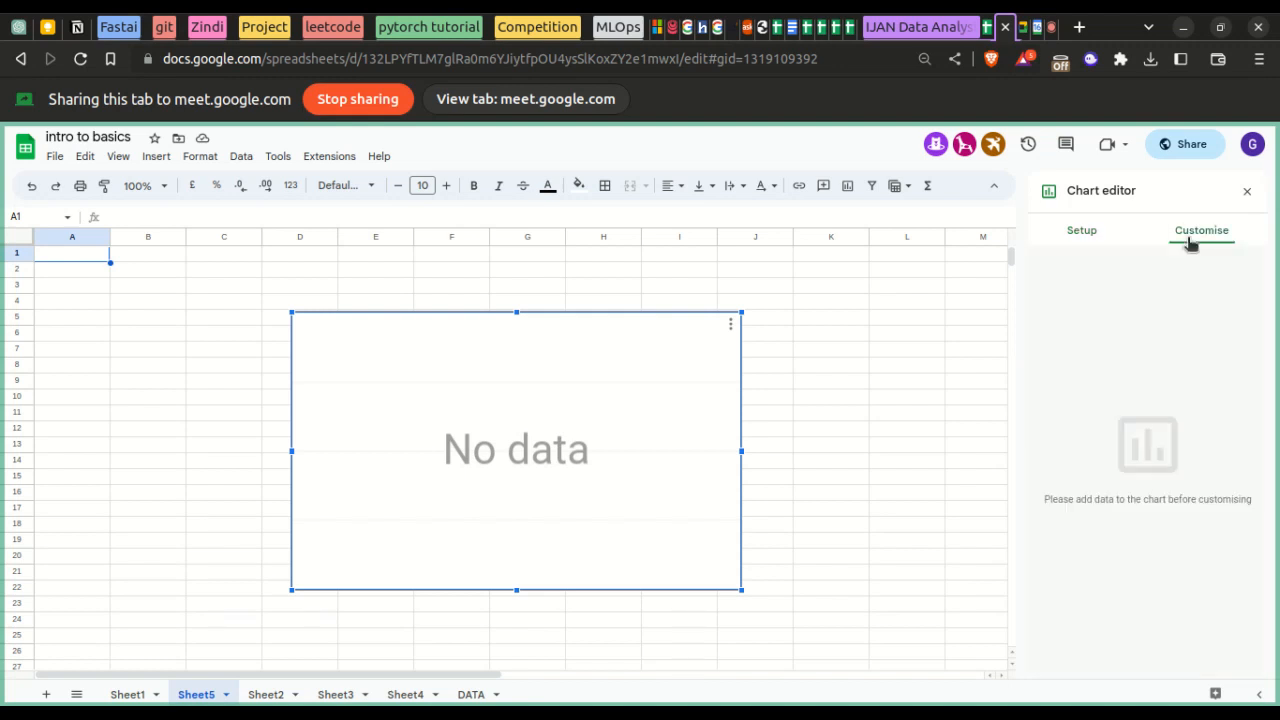
{"action": "left_click", "coordinate": [1087, 232]}
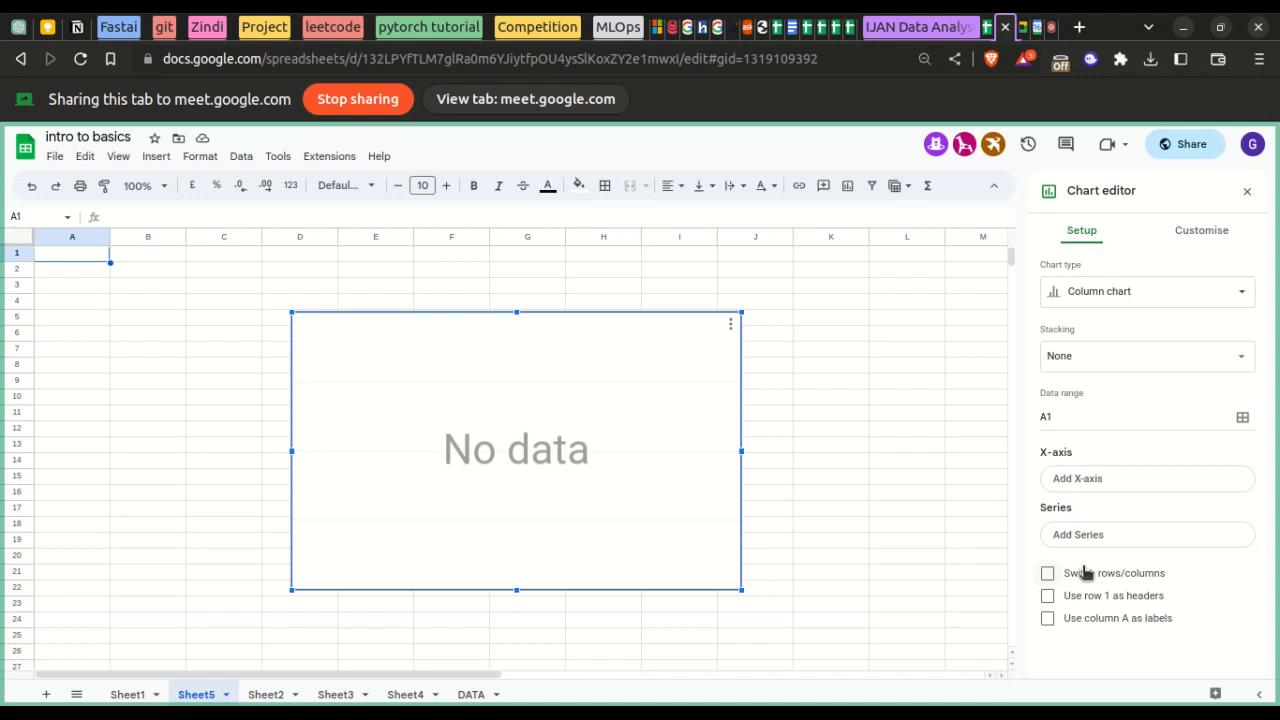
{"action": "left_click", "coordinate": [1247, 191]}
- Delete the empty chart from the sheet
{"action": "left_click", "coordinate": [160, 158]}
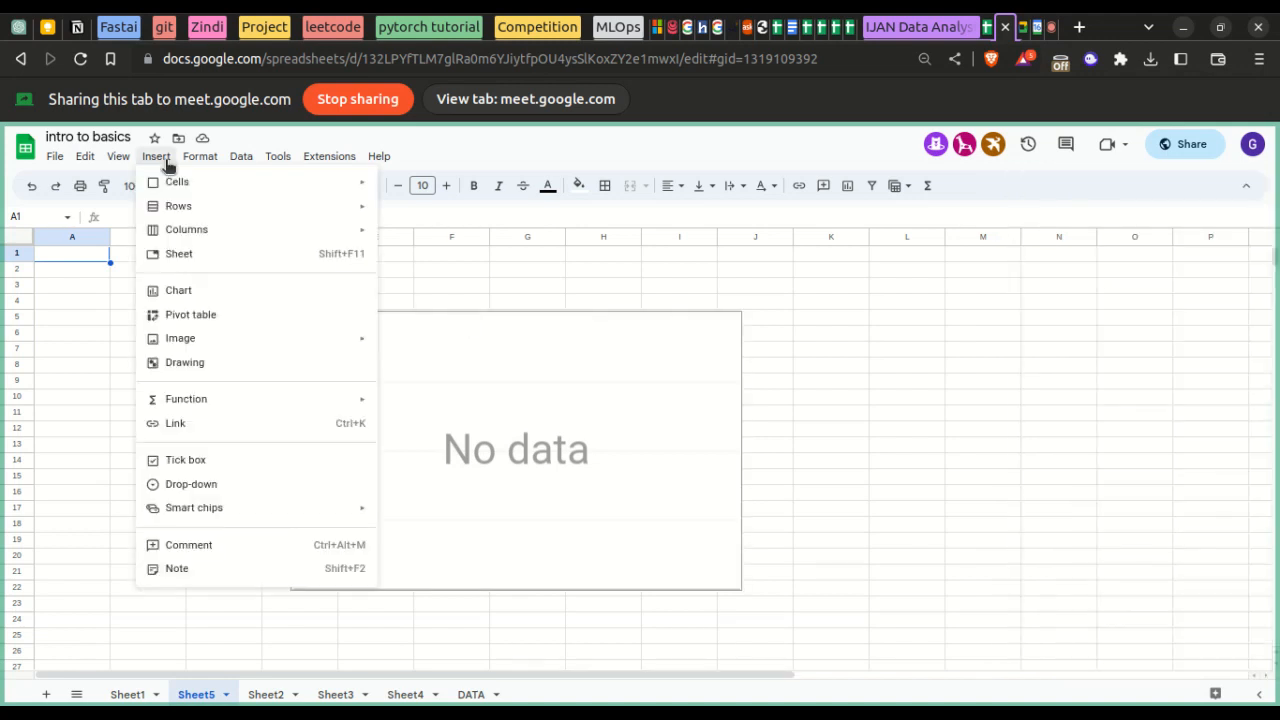
{"action": "left_click", "coordinate": [394, 369]}
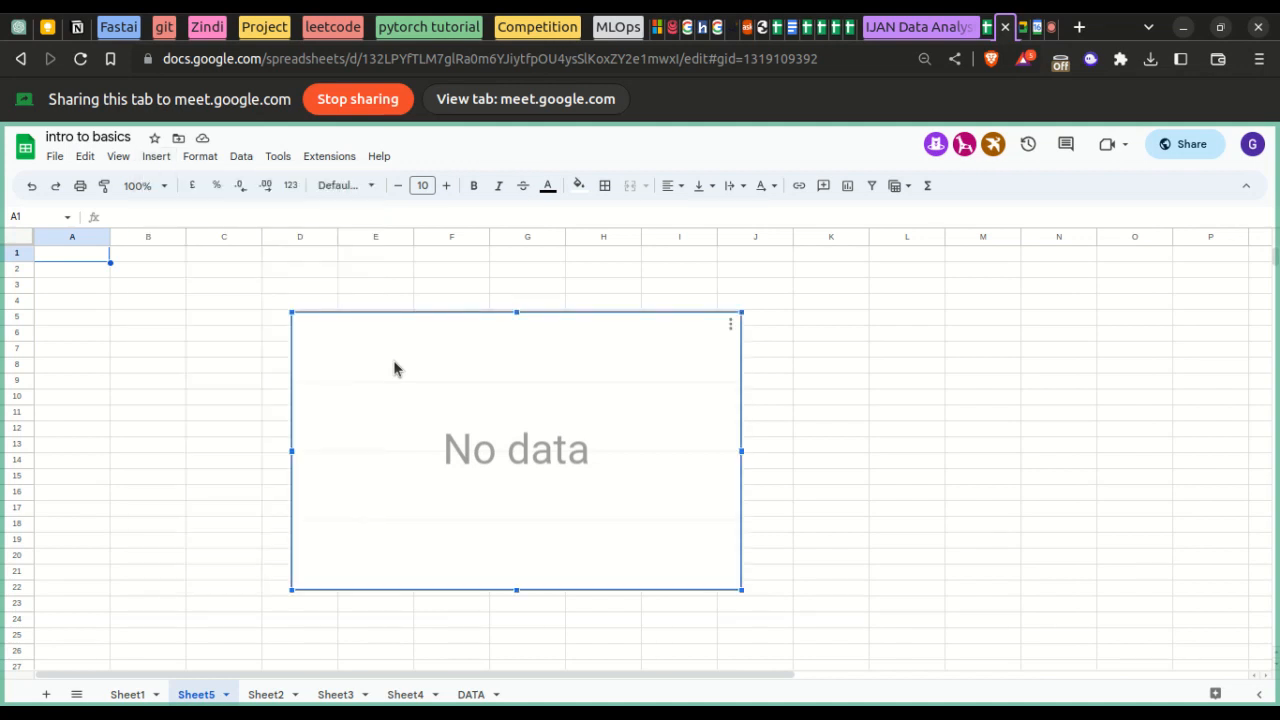
{"action": "key", "text": "Delete"}
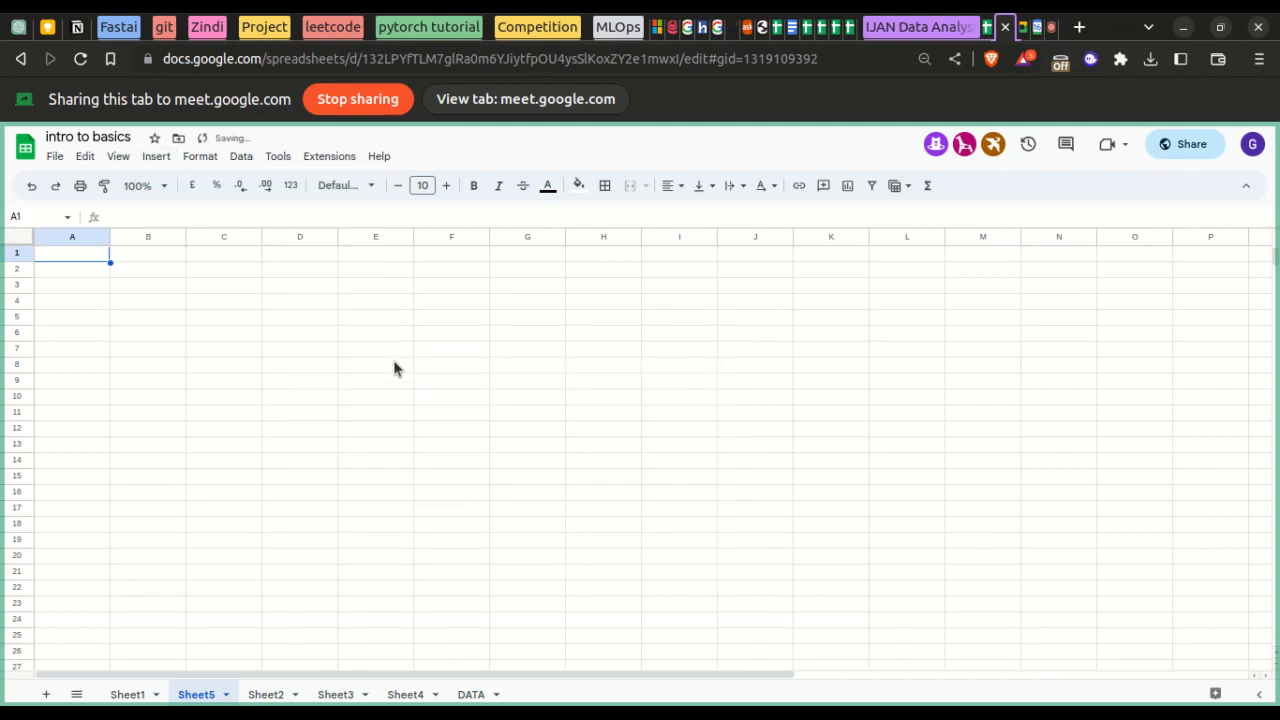
{"action": "left_click", "coordinate": [152, 158]}
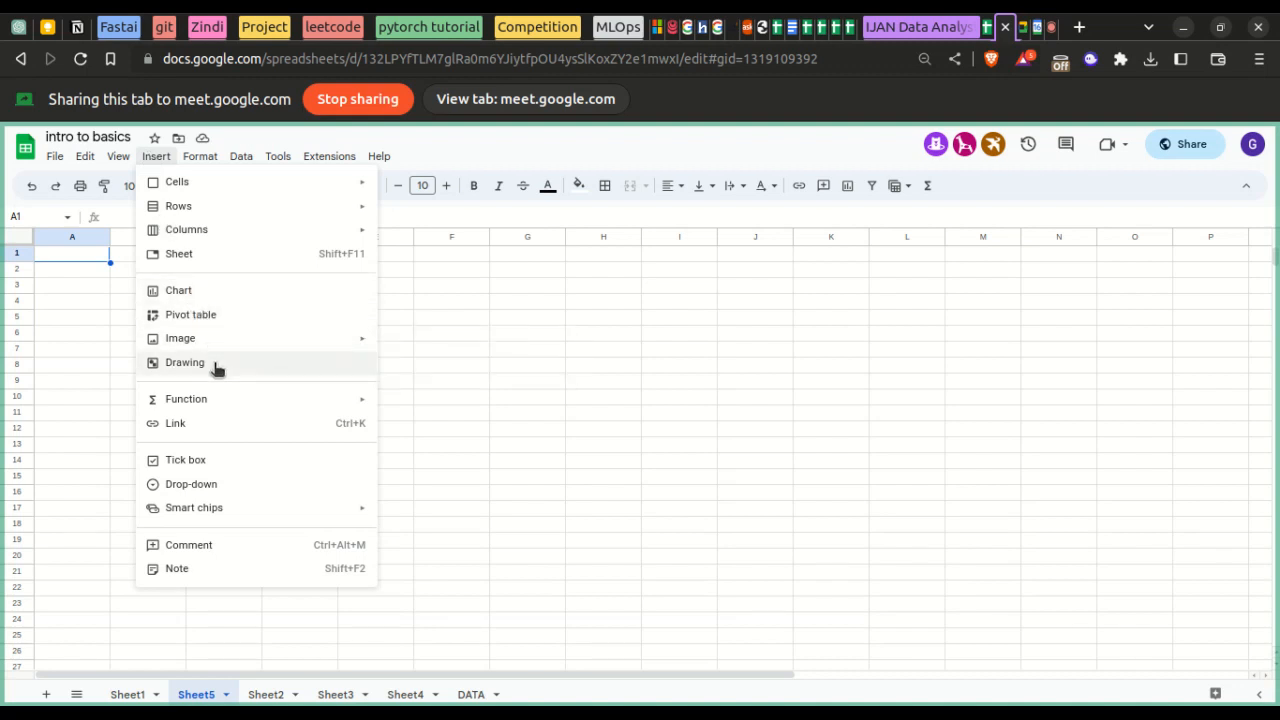
{"action": "mouse_move", "coordinate": [224, 401]}
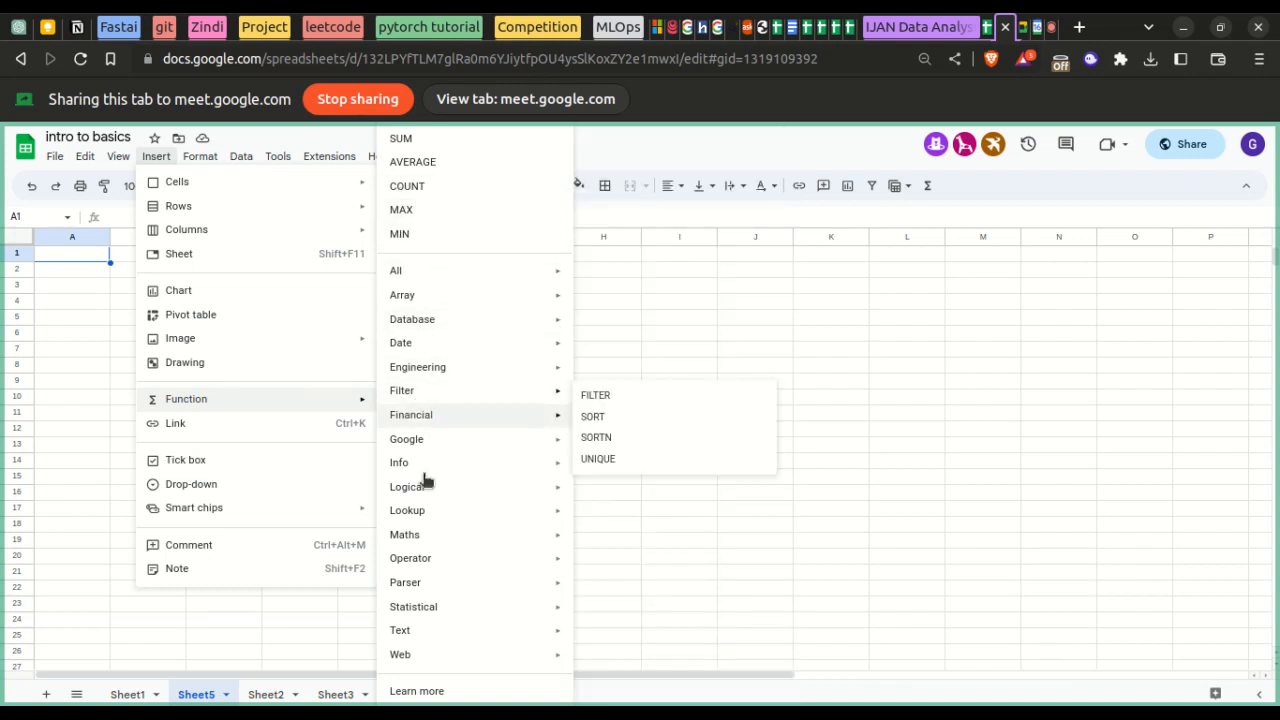
{"action": "mouse_move", "coordinate": [417, 514]}
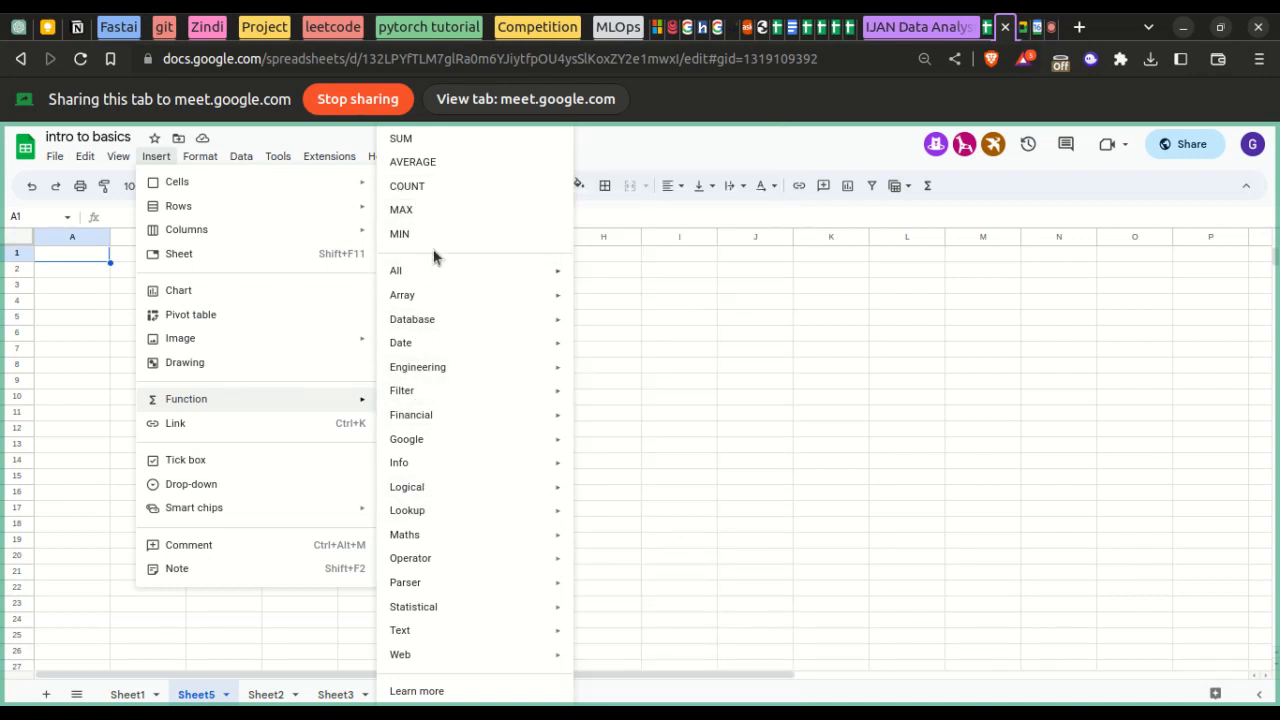
{"action": "mouse_move", "coordinate": [455, 292]}
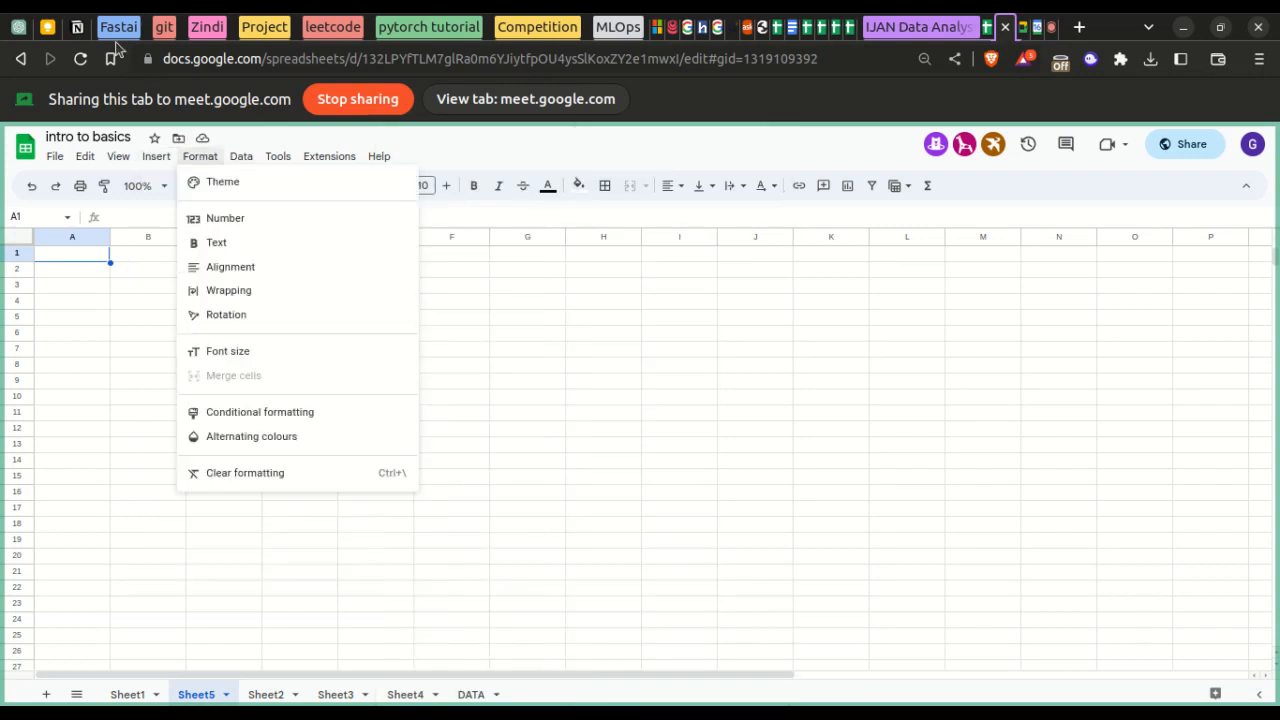
{"action": "mouse_move", "coordinate": [80, 30]}
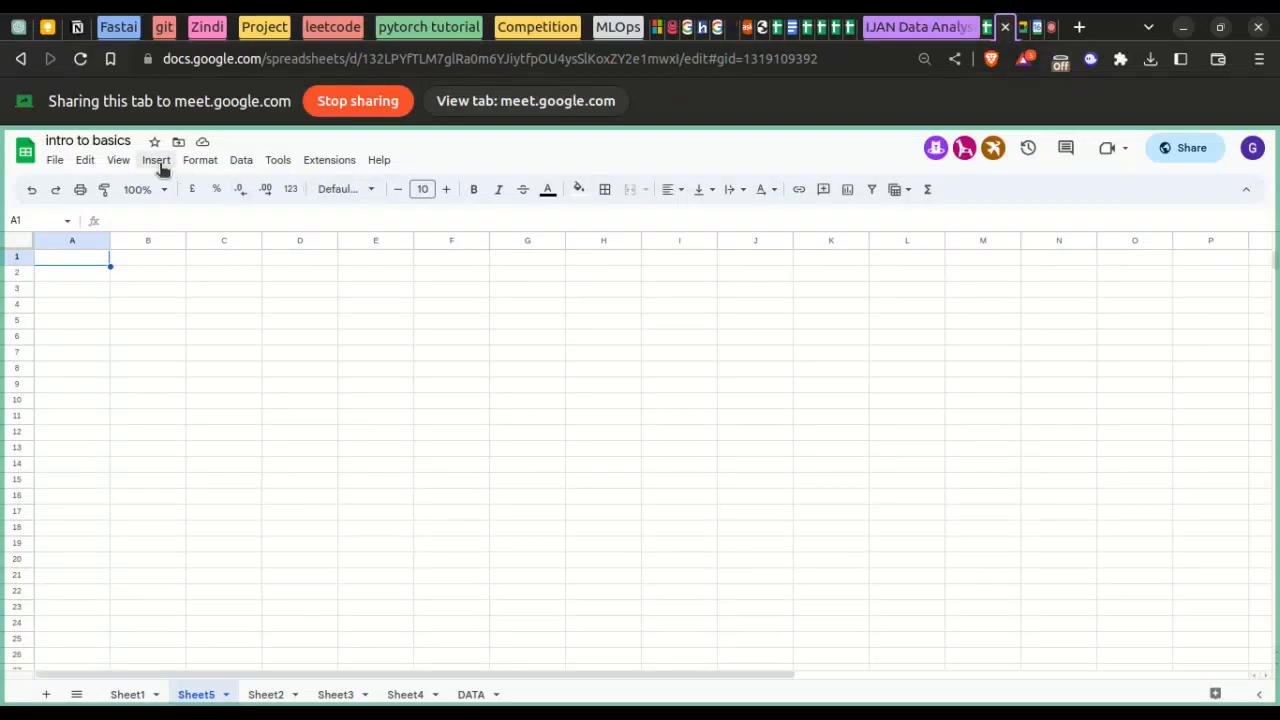
{"action": "left_click", "coordinate": [157, 160]}
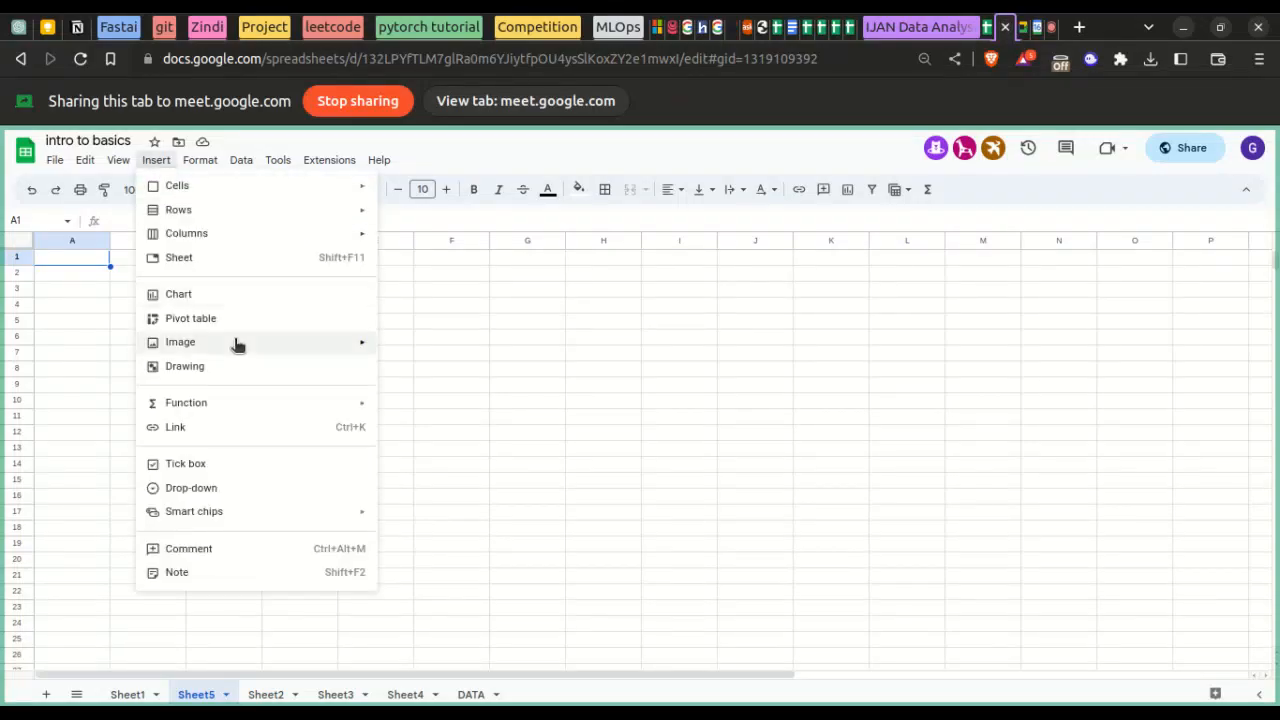
- Look through the insertable function categories, including the array, database, date, engineering, logical, maths and statistical functions
{"action": "mouse_move", "coordinate": [237, 406]}
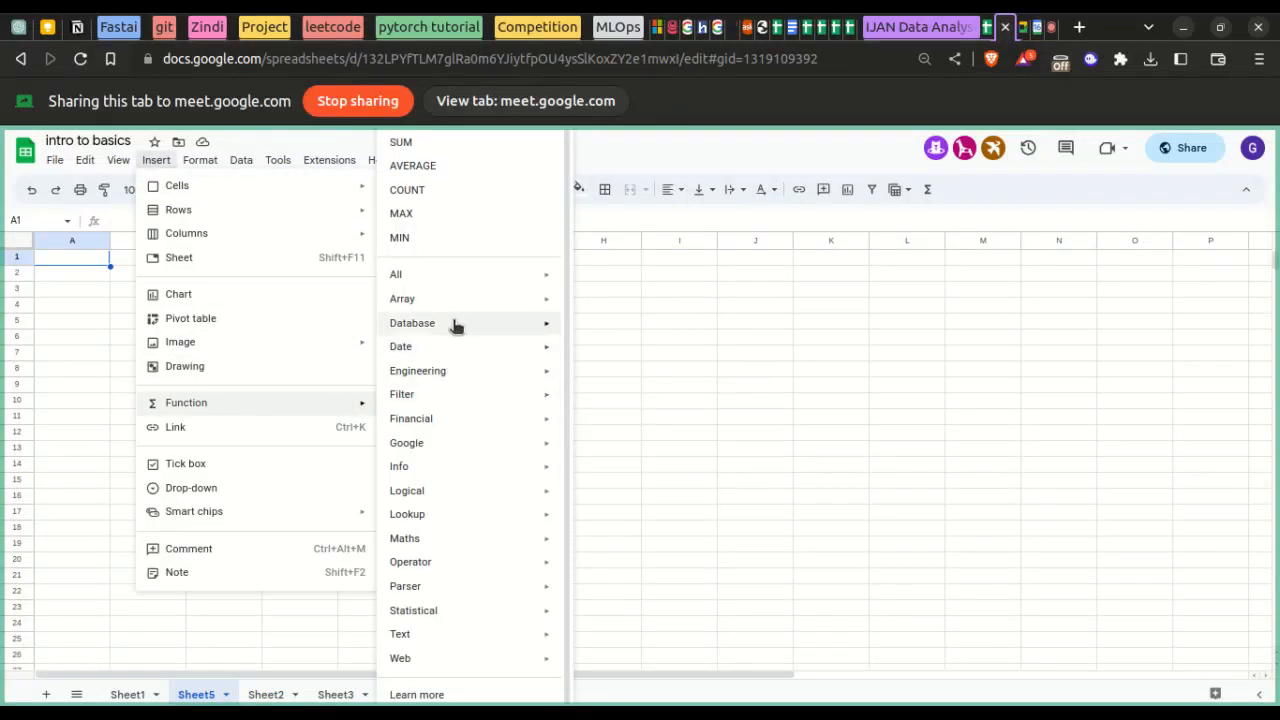
{"action": "mouse_move", "coordinate": [458, 325]}
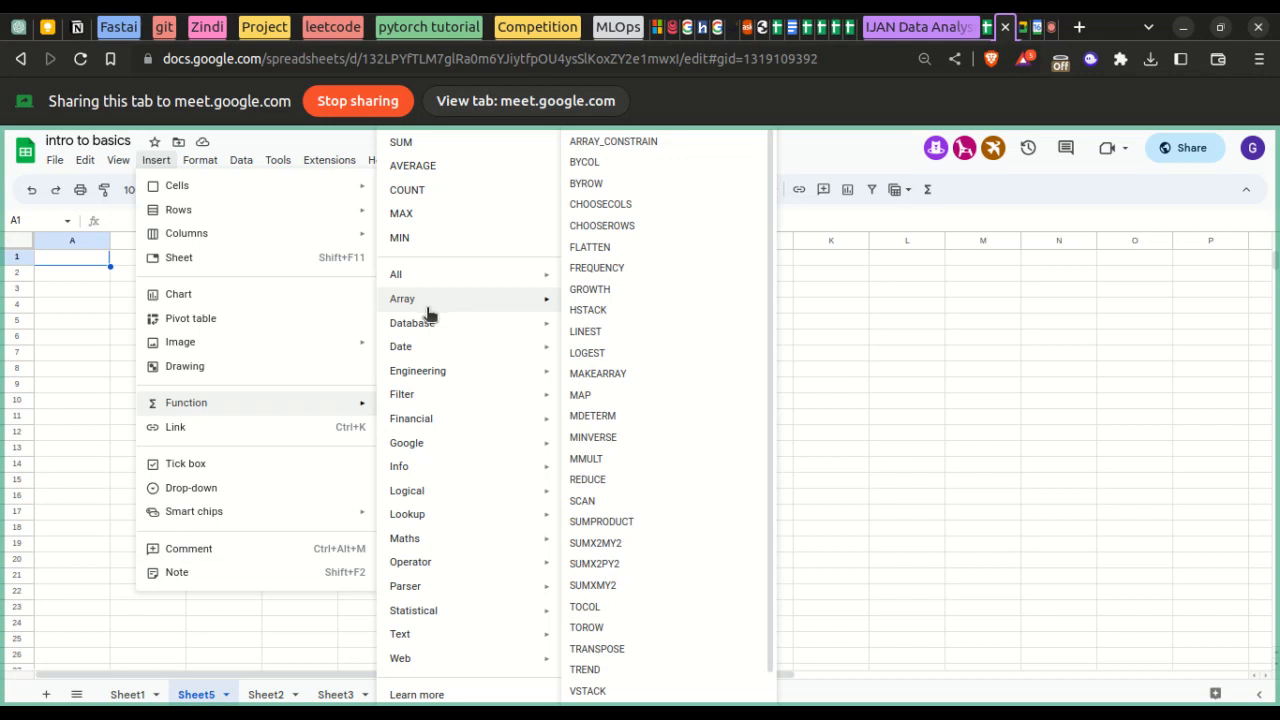
{"action": "mouse_move", "coordinate": [403, 479]}
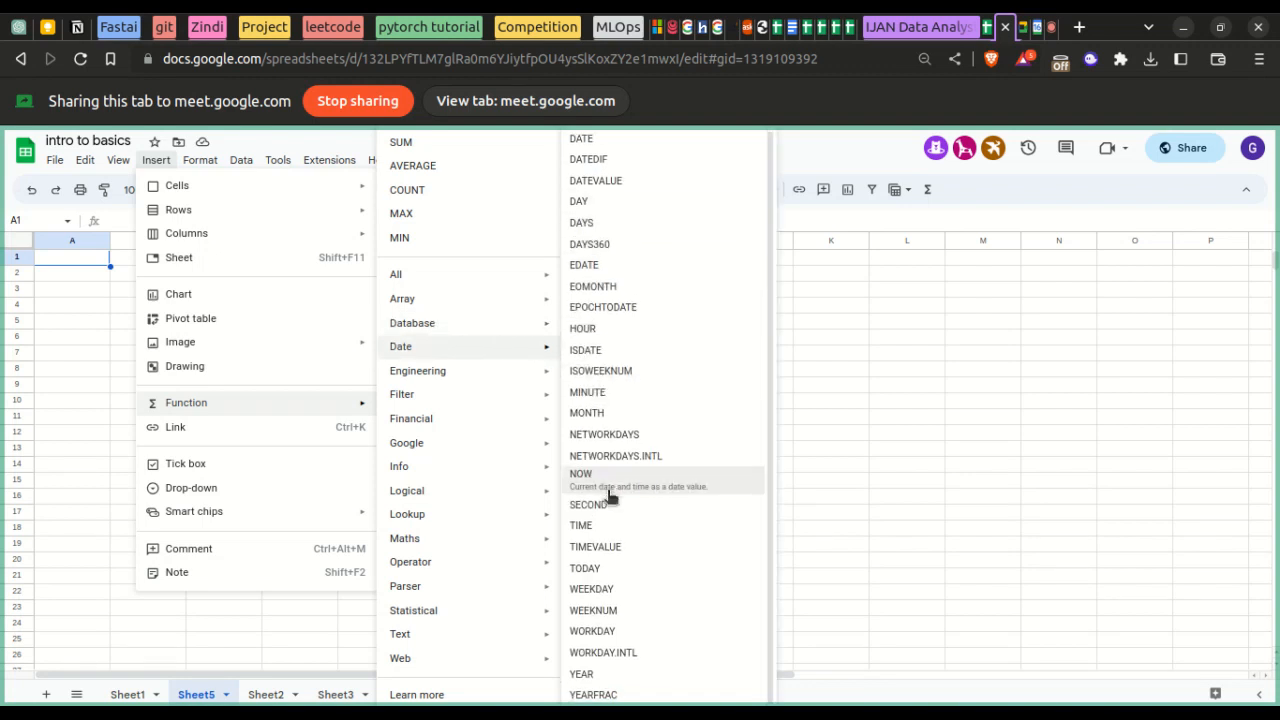
{"action": "mouse_move", "coordinate": [503, 280]}
{"action": "scroll", "coordinate": [680, 390], "scroll_direction": "down", "scroll_amount": 20}
{"action": "scroll", "coordinate": [680, 390], "scroll_direction": "down", "scroll_amount": 20}
{"action": "scroll", "coordinate": [680, 390], "scroll_direction": "up", "scroll_amount": 20}
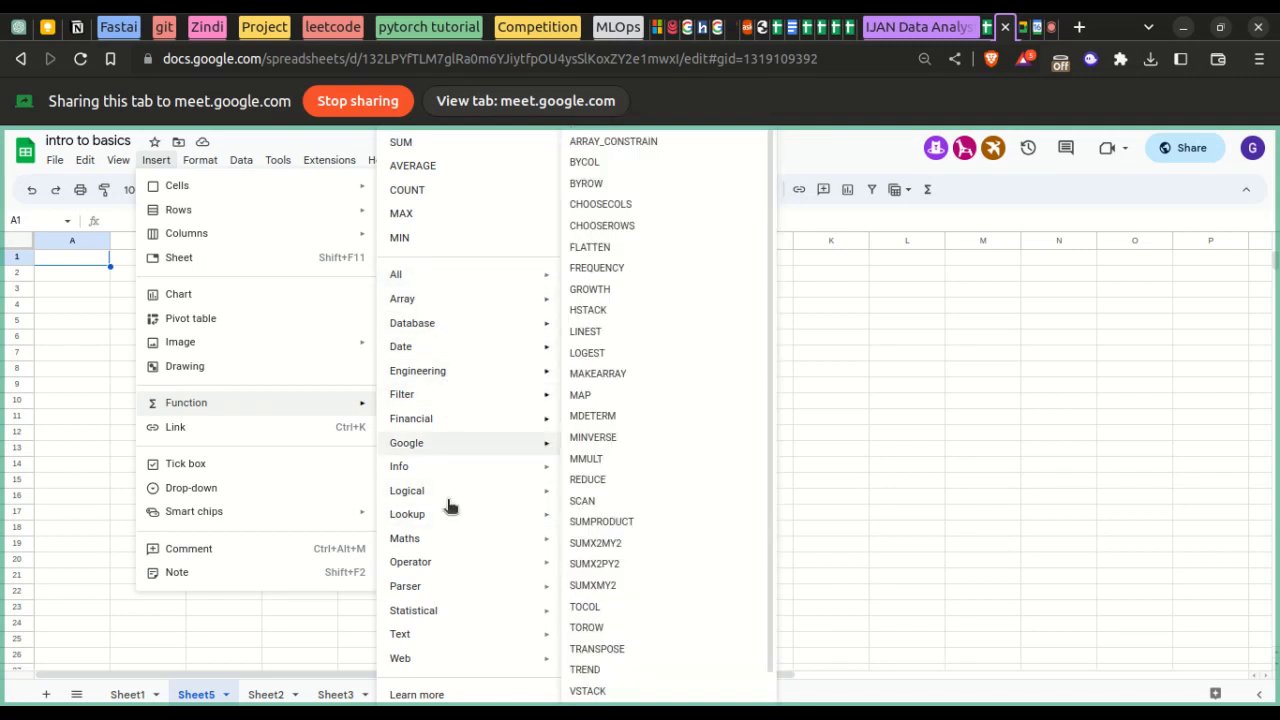
{"action": "mouse_move", "coordinate": [449, 603]}
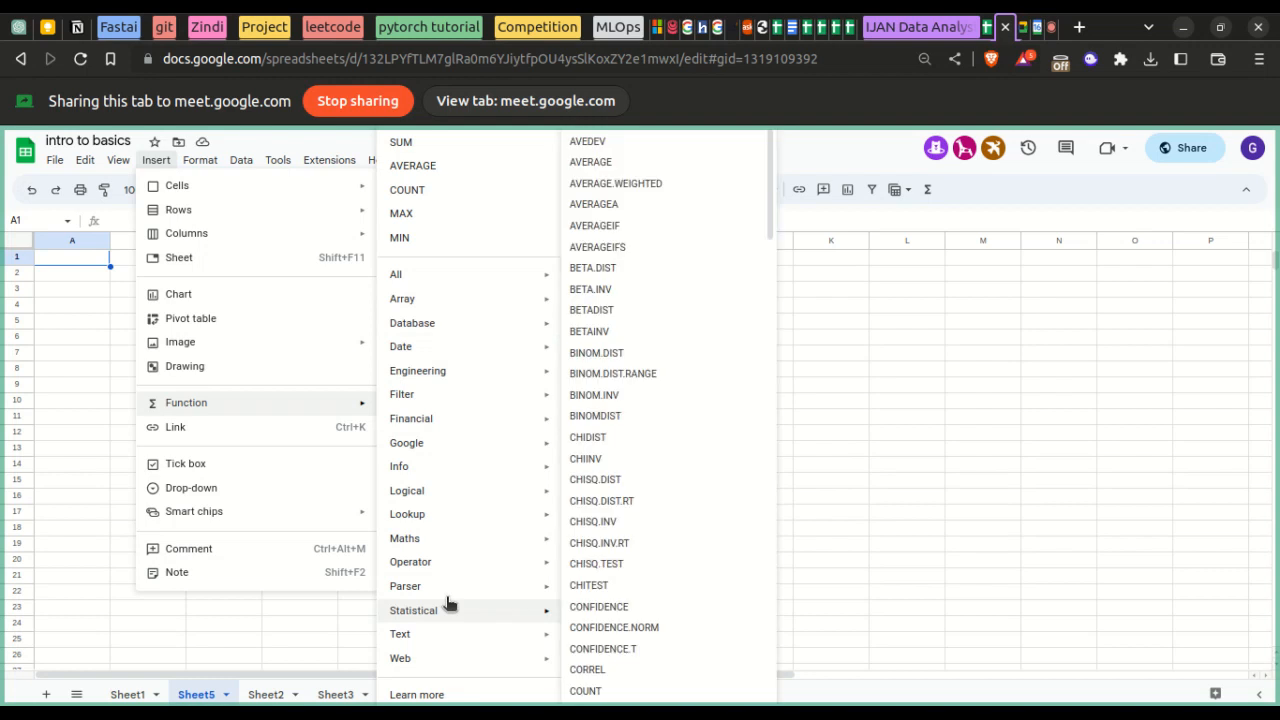
{"action": "mouse_move", "coordinate": [435, 512]}
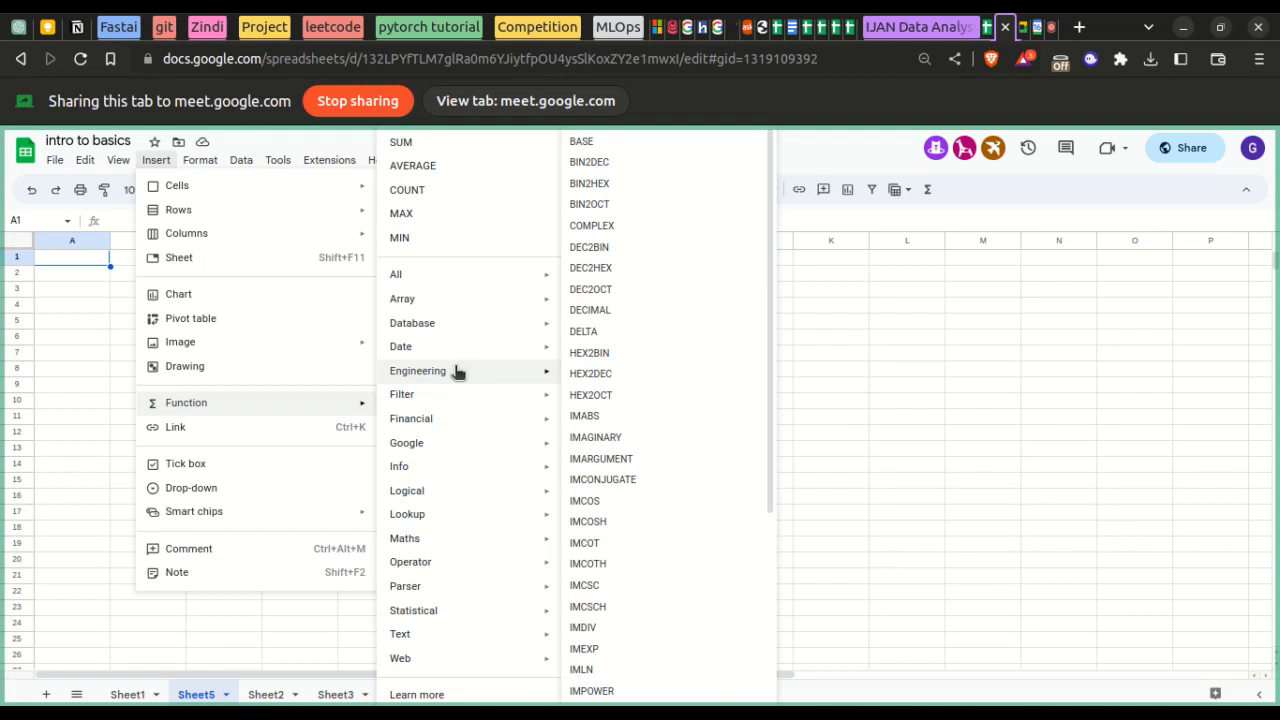
{"action": "mouse_move", "coordinate": [453, 400]}
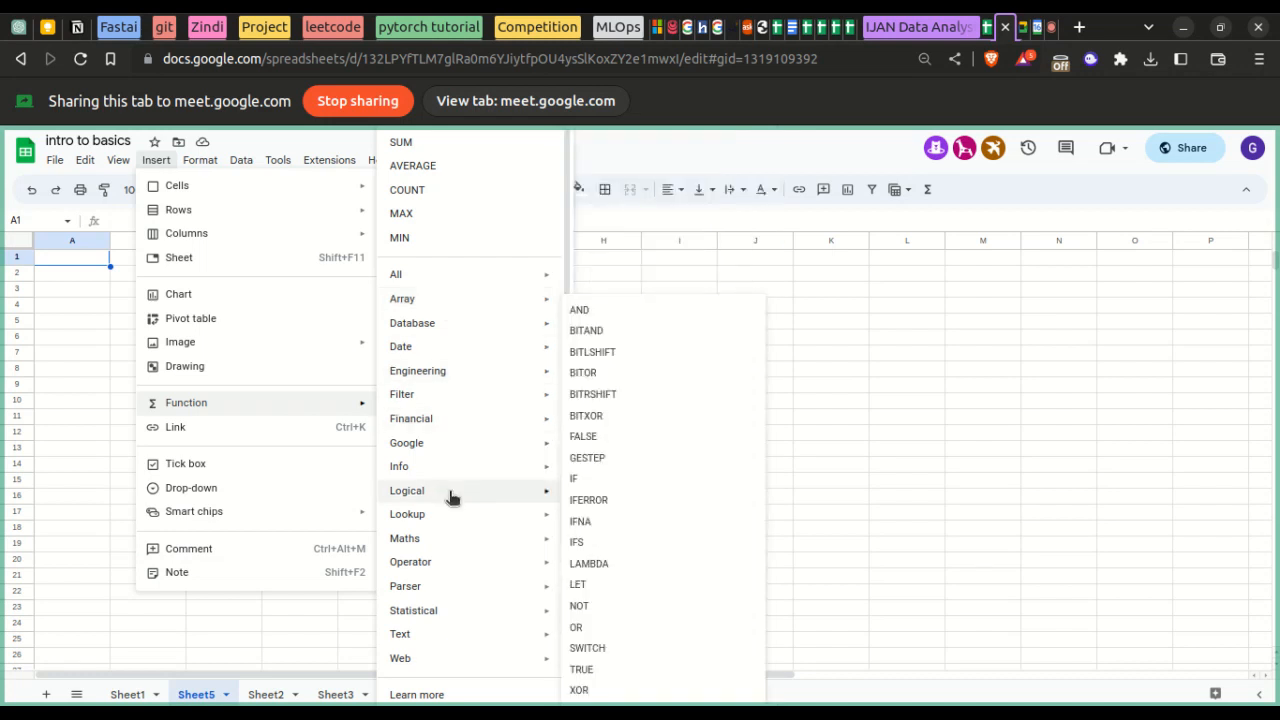
{"action": "mouse_move", "coordinate": [472, 541]}
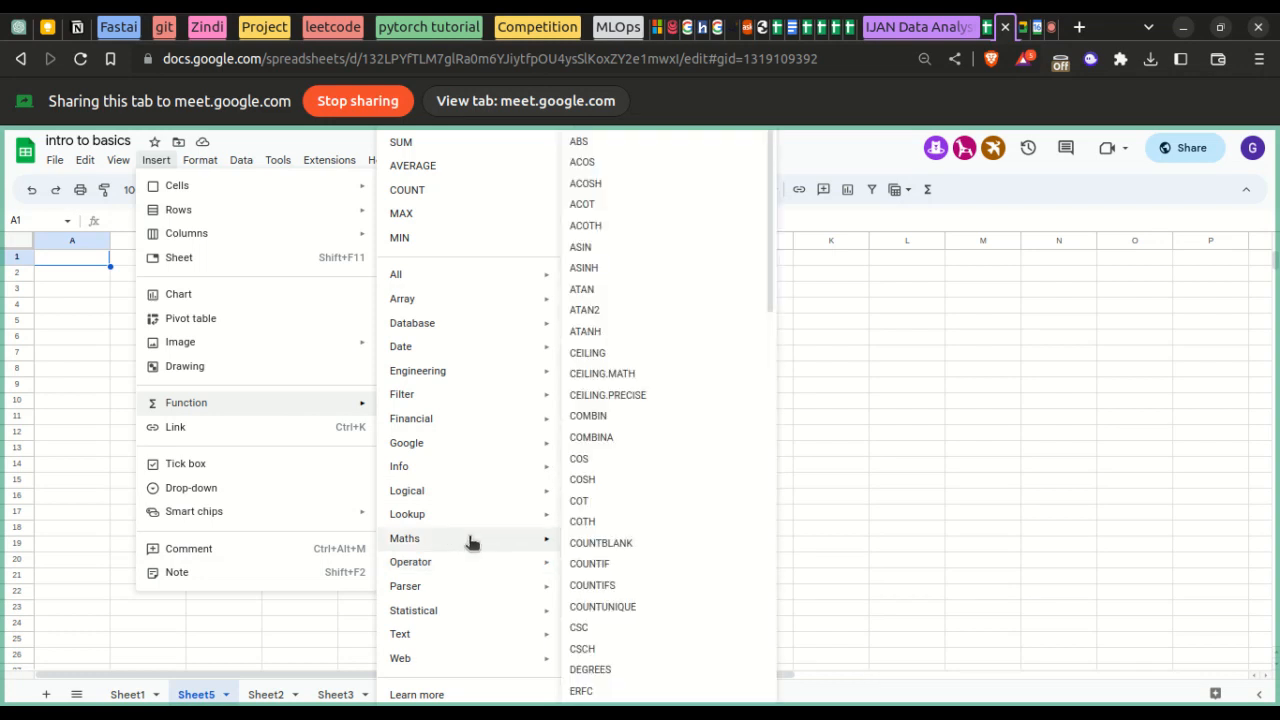
{"action": "scroll", "coordinate": [623, 578], "scroll_direction": "down", "scroll_amount": 5}
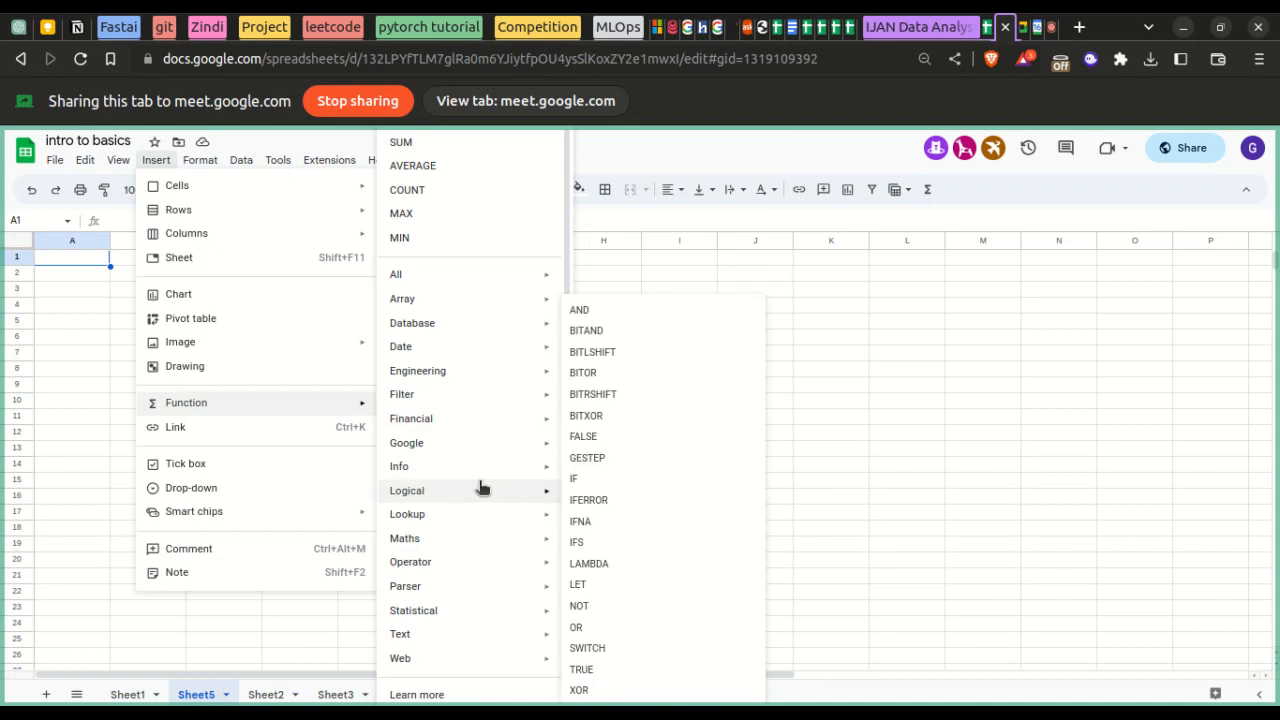
{"action": "mouse_move", "coordinate": [491, 630]}
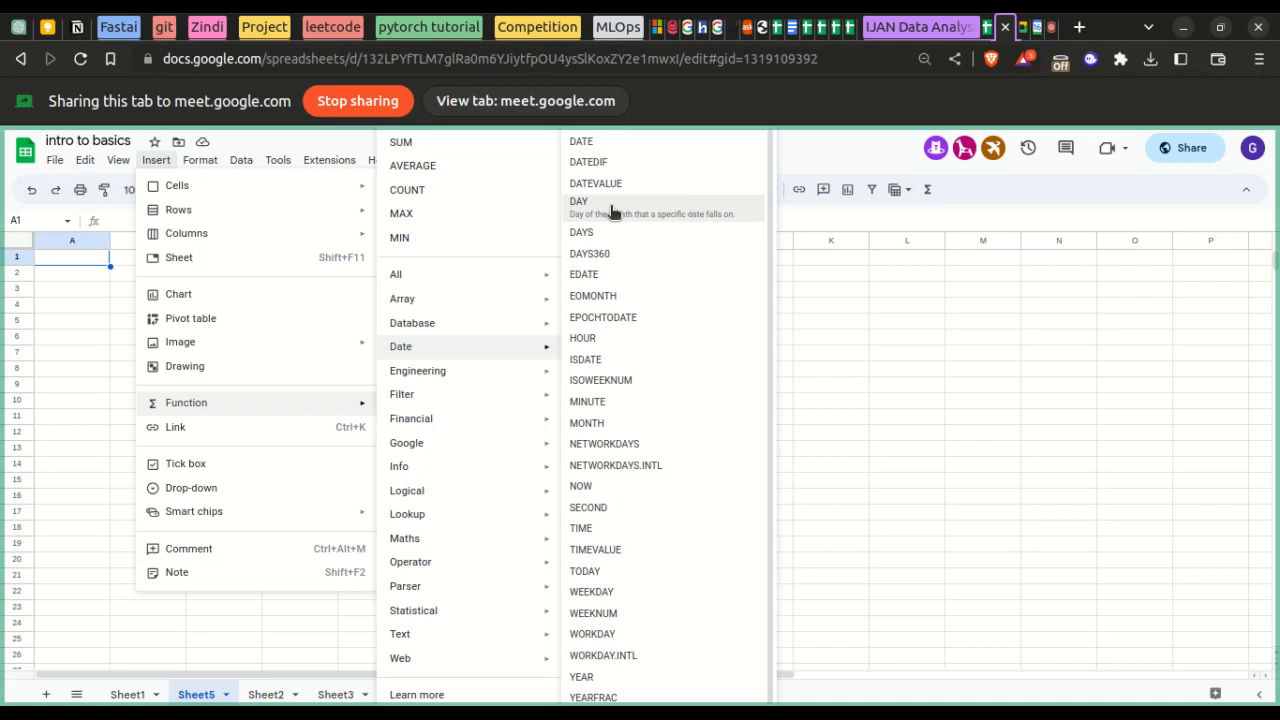
{"action": "mouse_move", "coordinate": [212, 230]}
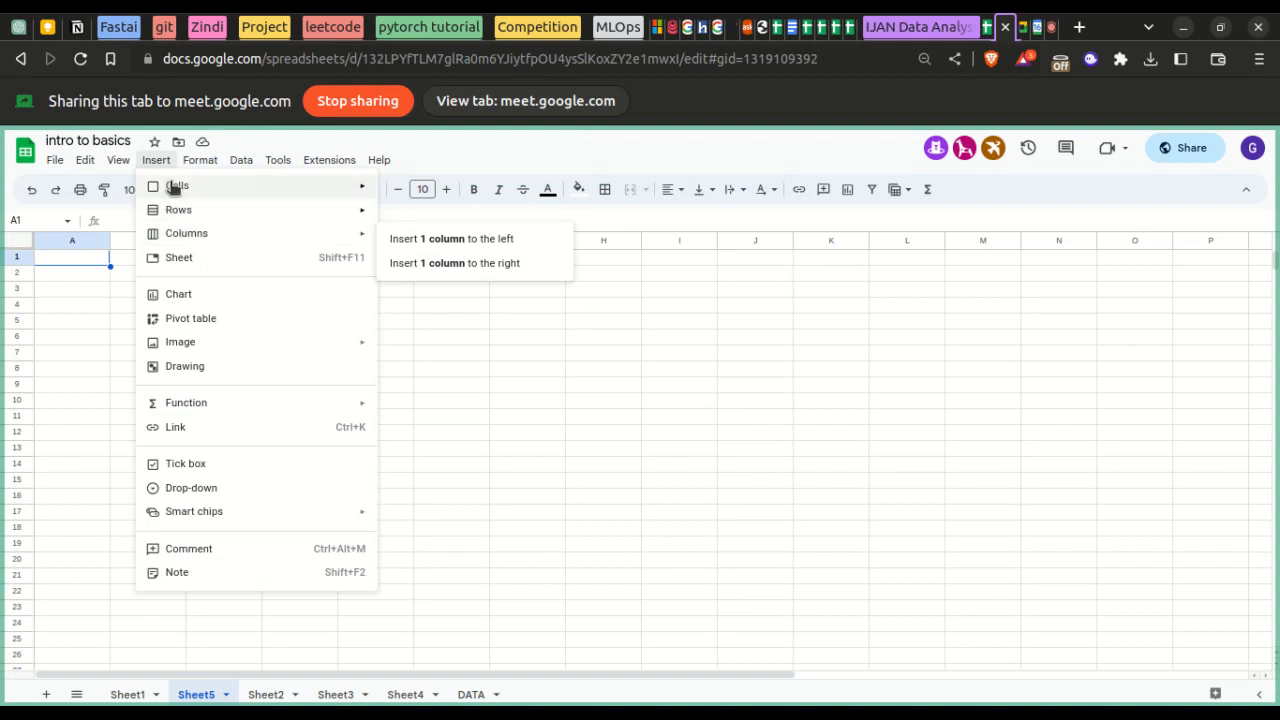
- Look over the number and text formatting options and the add-on options for extensions
{"action": "left_click", "coordinate": [197, 160]}
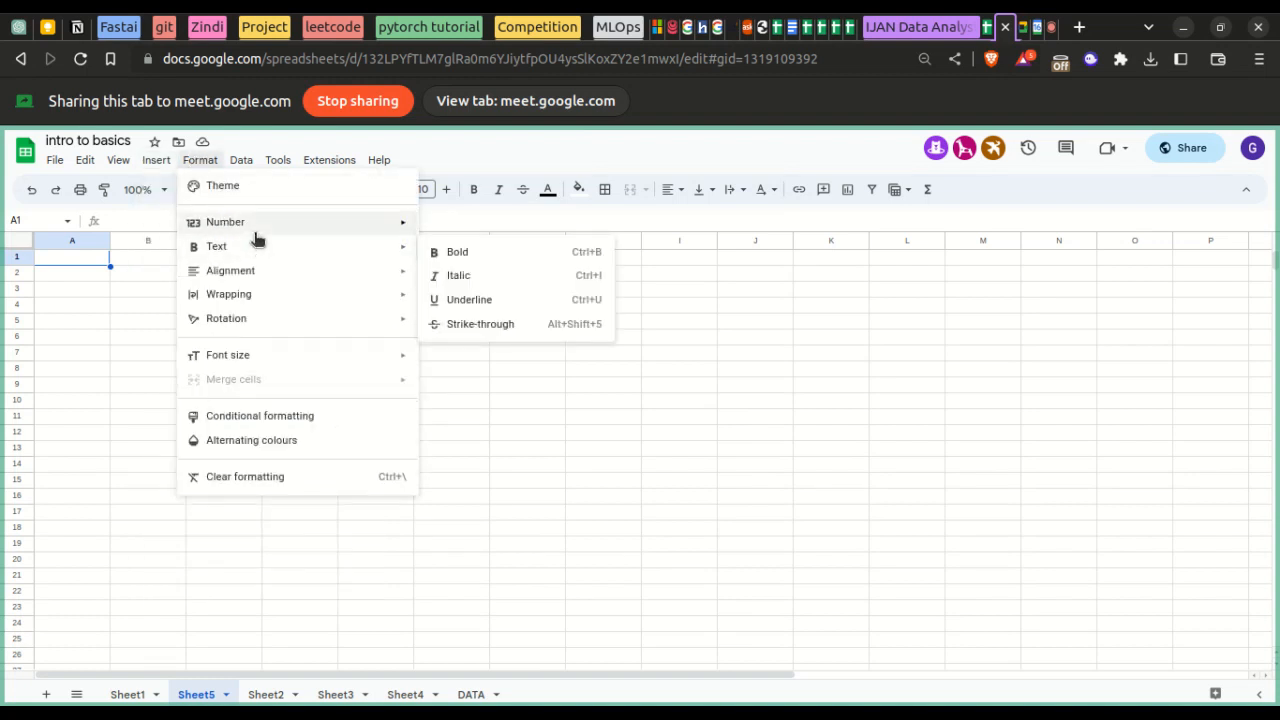
{"action": "mouse_move", "coordinate": [277, 229]}
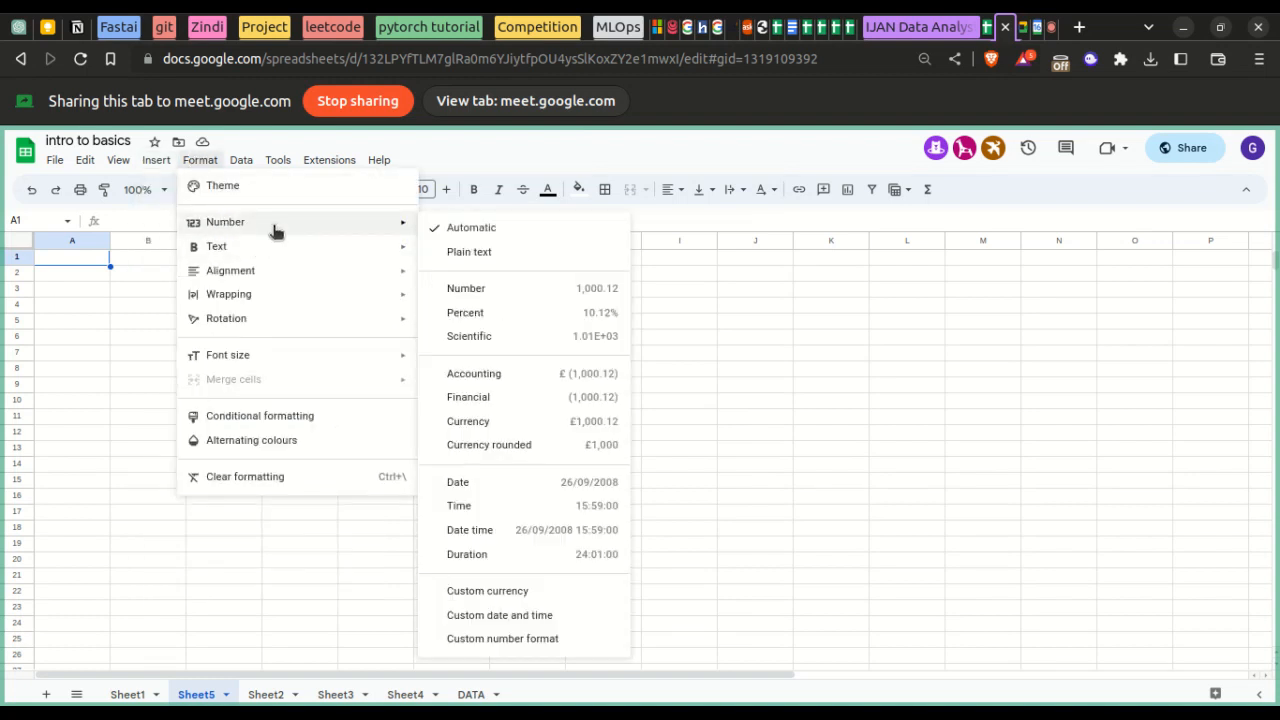
{"action": "mouse_move", "coordinate": [271, 257]}
{"action": "mouse_move", "coordinate": [335, 165]}
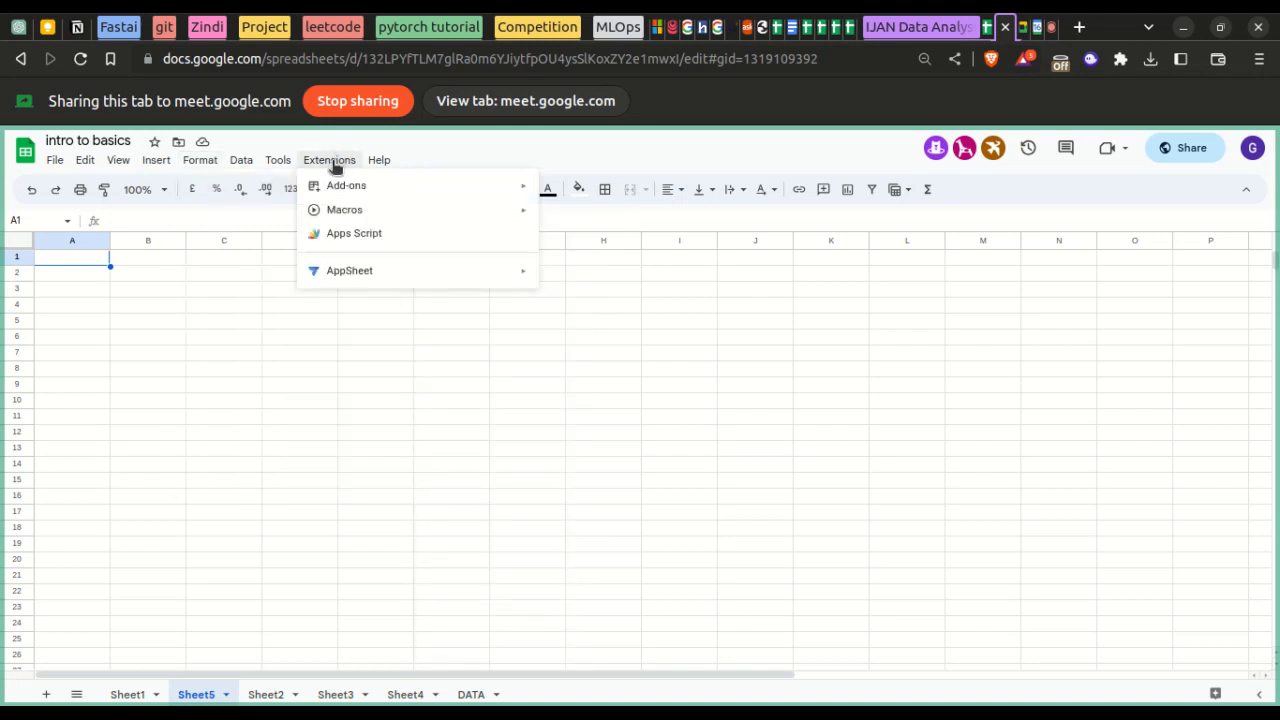
{"action": "mouse_move", "coordinate": [337, 191]}
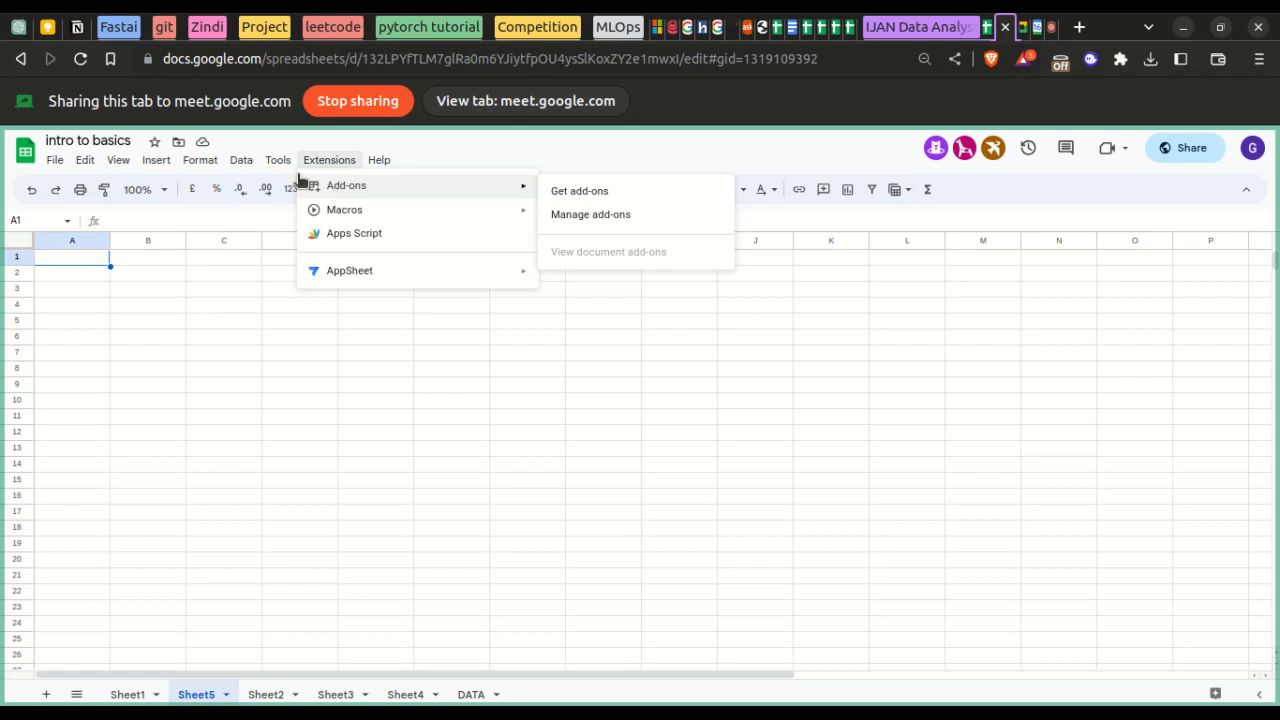
- Try to sort the empty sheet by column A from A to Z
{"action": "mouse_move", "coordinate": [272, 162]}
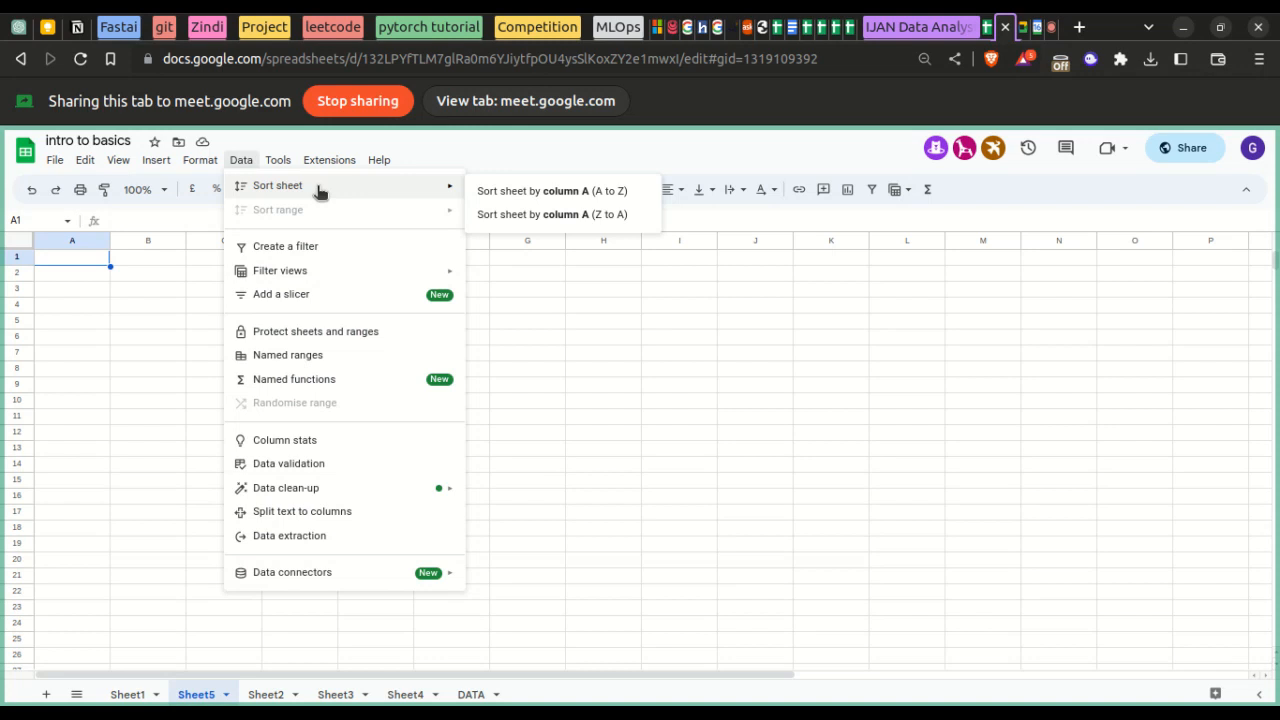
{"action": "left_click", "coordinate": [521, 192]}
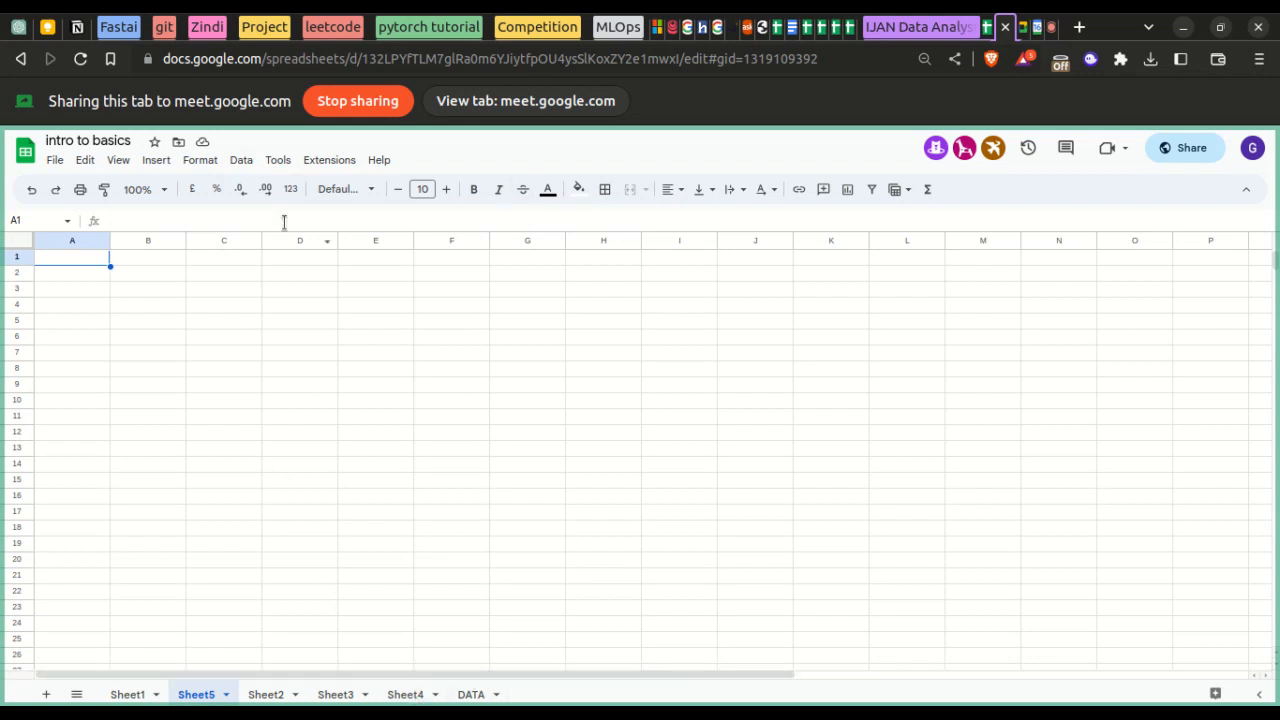
{"action": "left_click", "coordinate": [248, 162]}
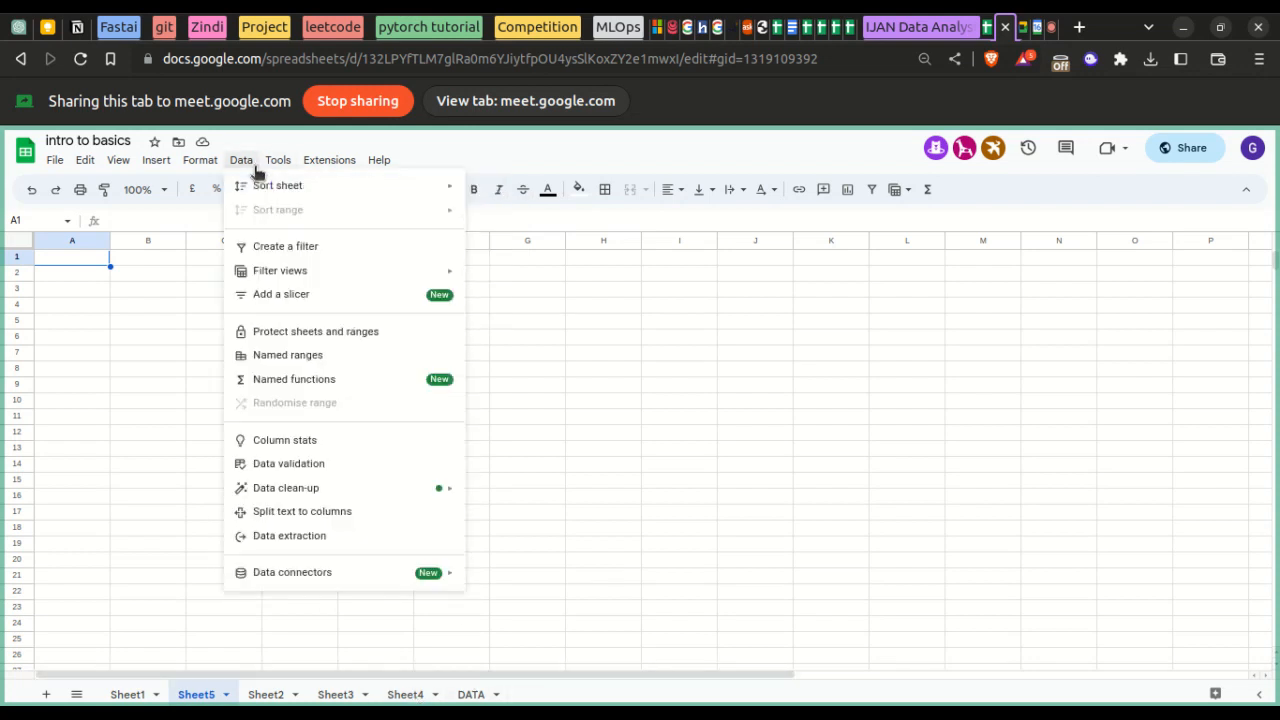
{"action": "mouse_move", "coordinate": [258, 183]}
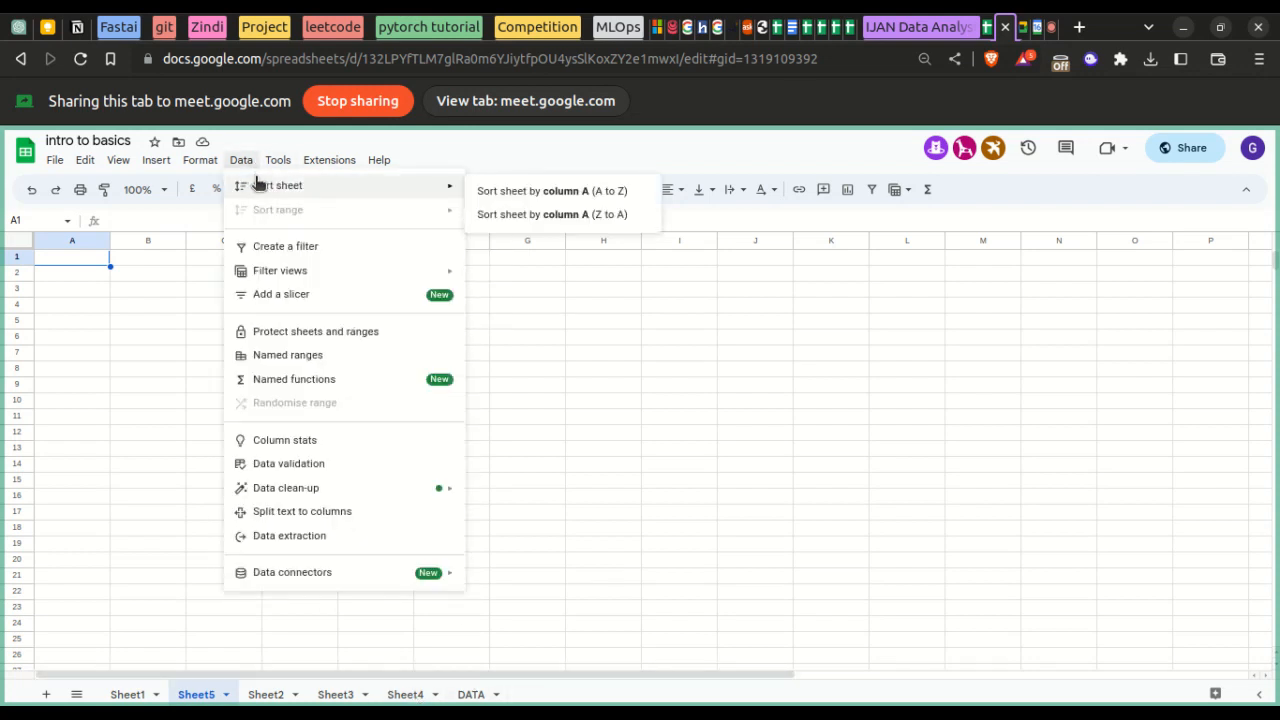
{"action": "left_click", "coordinate": [503, 199]}
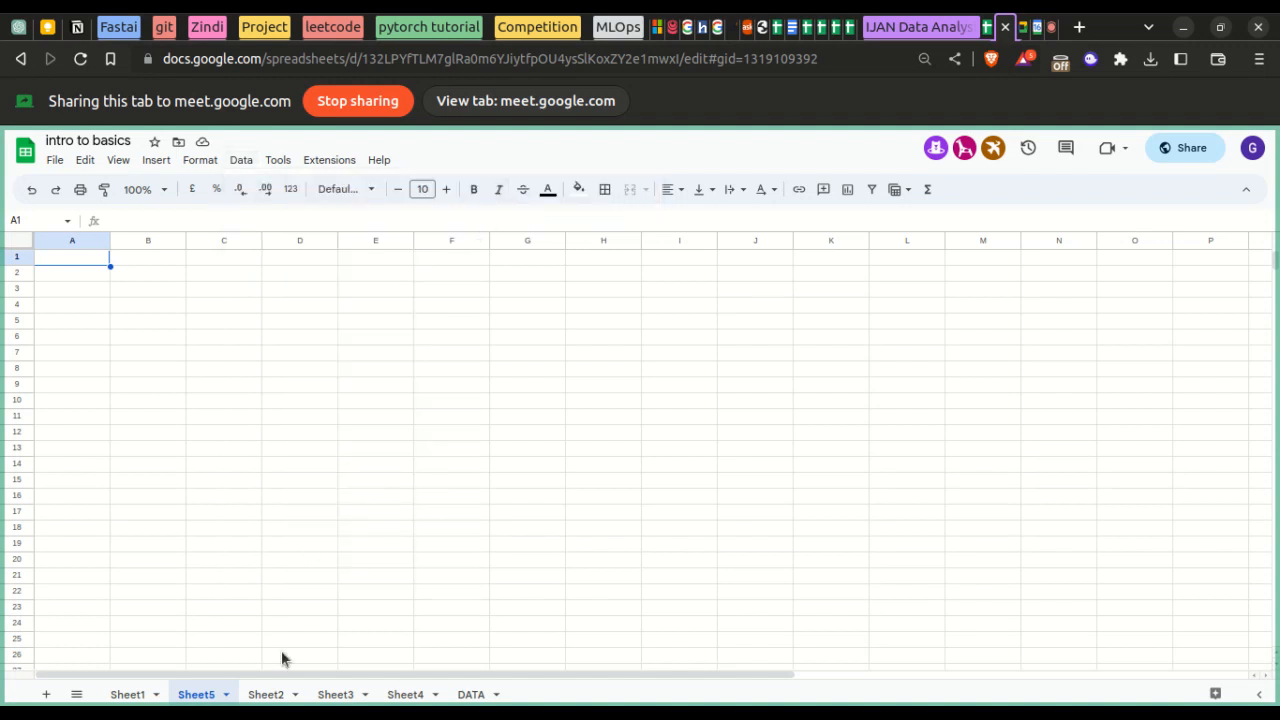
{"action": "left_click", "coordinate": [241, 162]}
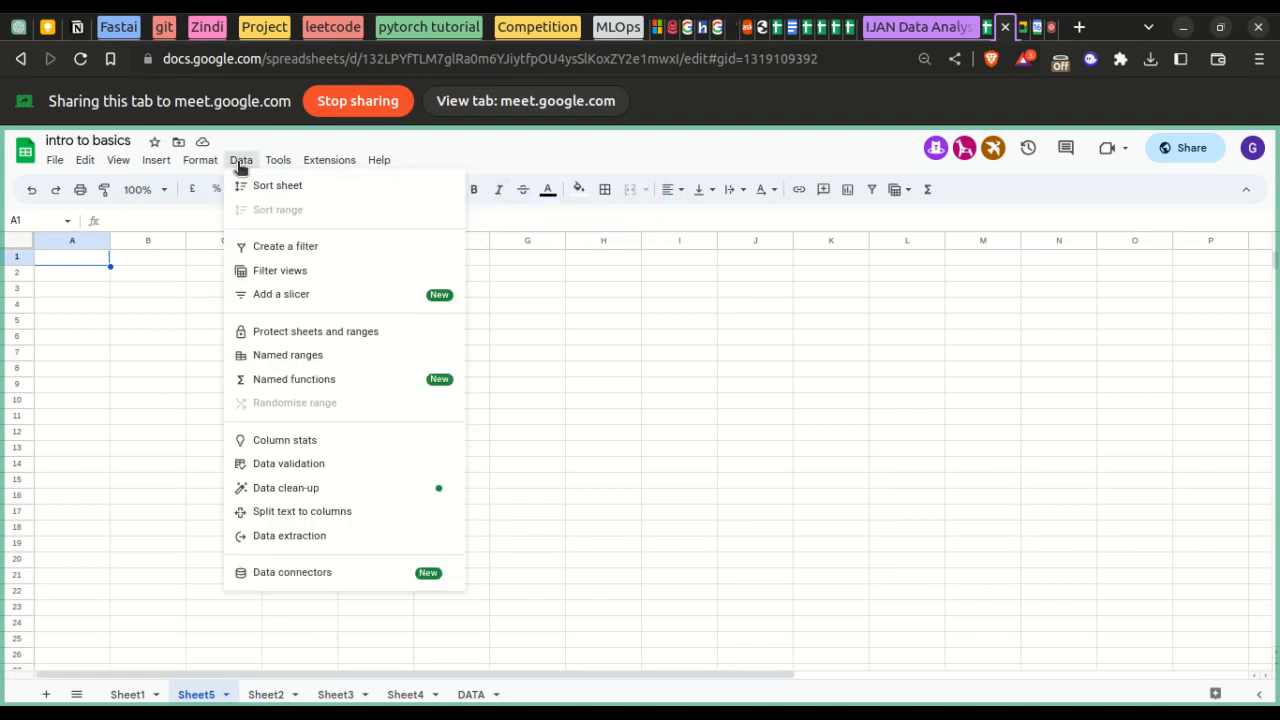
{"action": "mouse_move", "coordinate": [253, 190]}
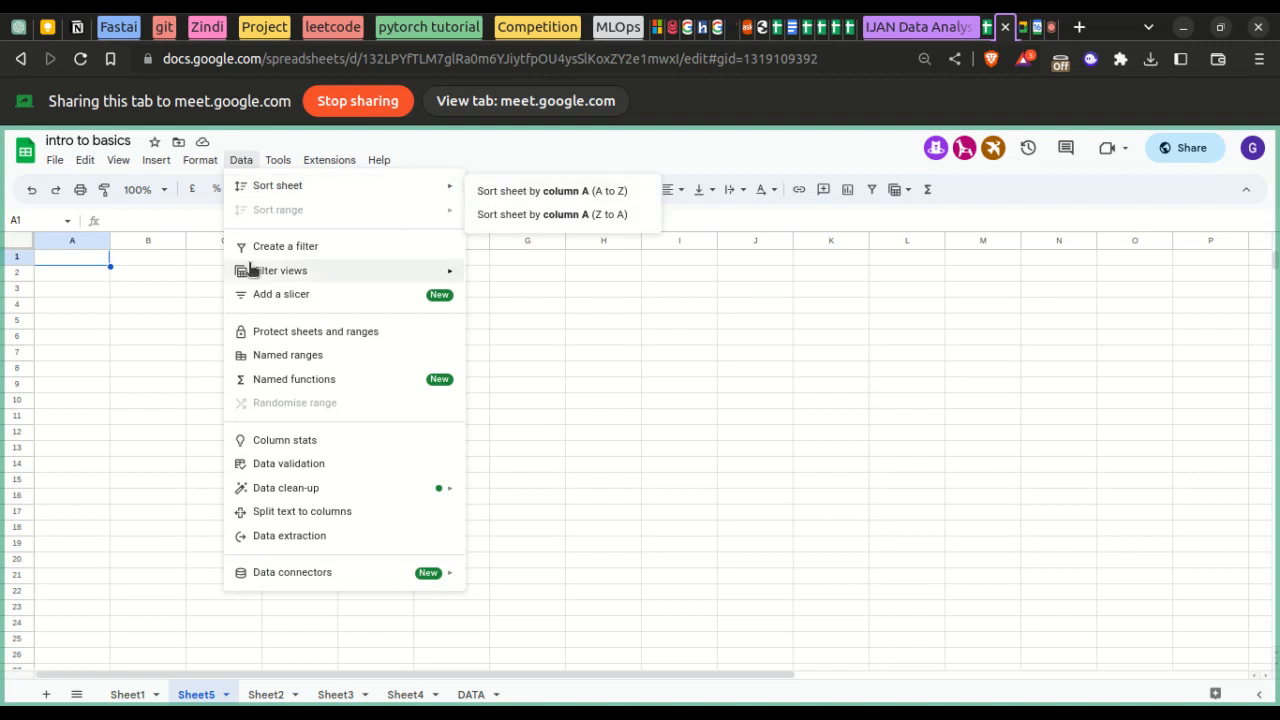
- Enter the heading "food items" in A1, with "garri" in A2 and "sugar" in A3
{"action": "left_click", "coordinate": [78, 264]}
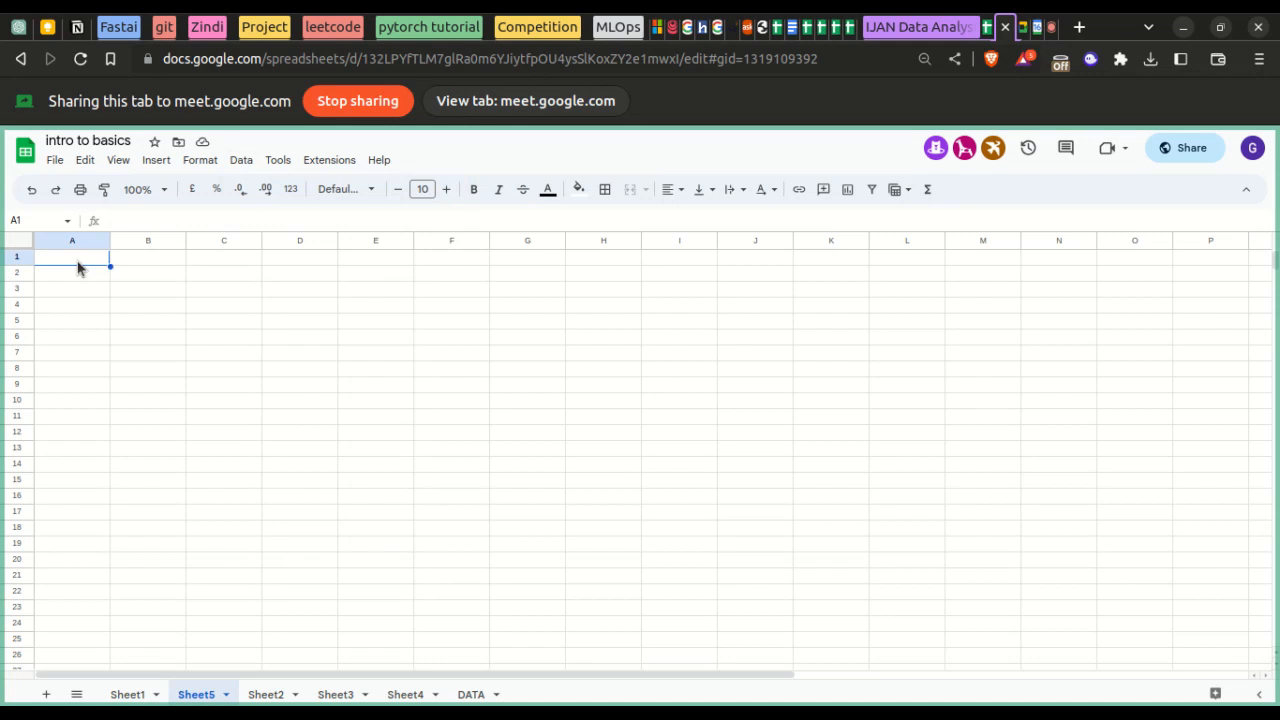
{"action": "double_click", "coordinate": [80, 257]}
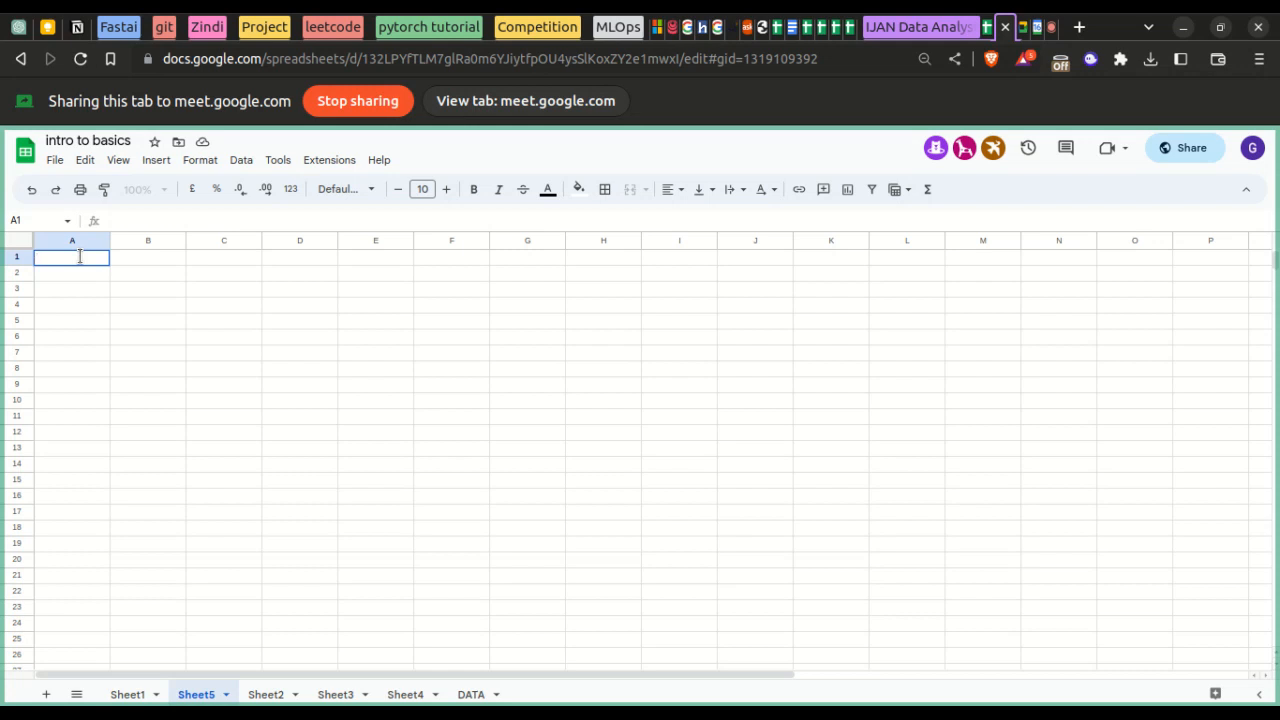
{"action": "type", "text": "food items"}
{"action": "key", "text": "Return"}
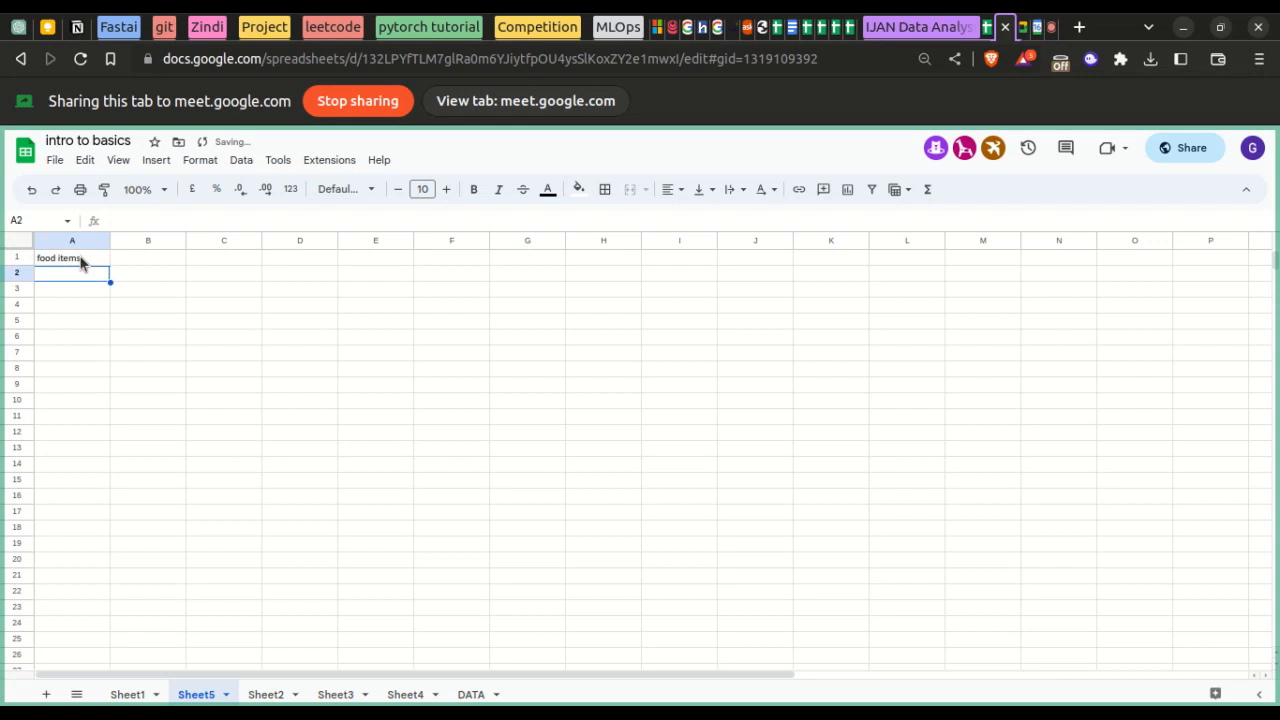
{"action": "type", "text": "garri"}
{"action": "key", "text": "Return"}
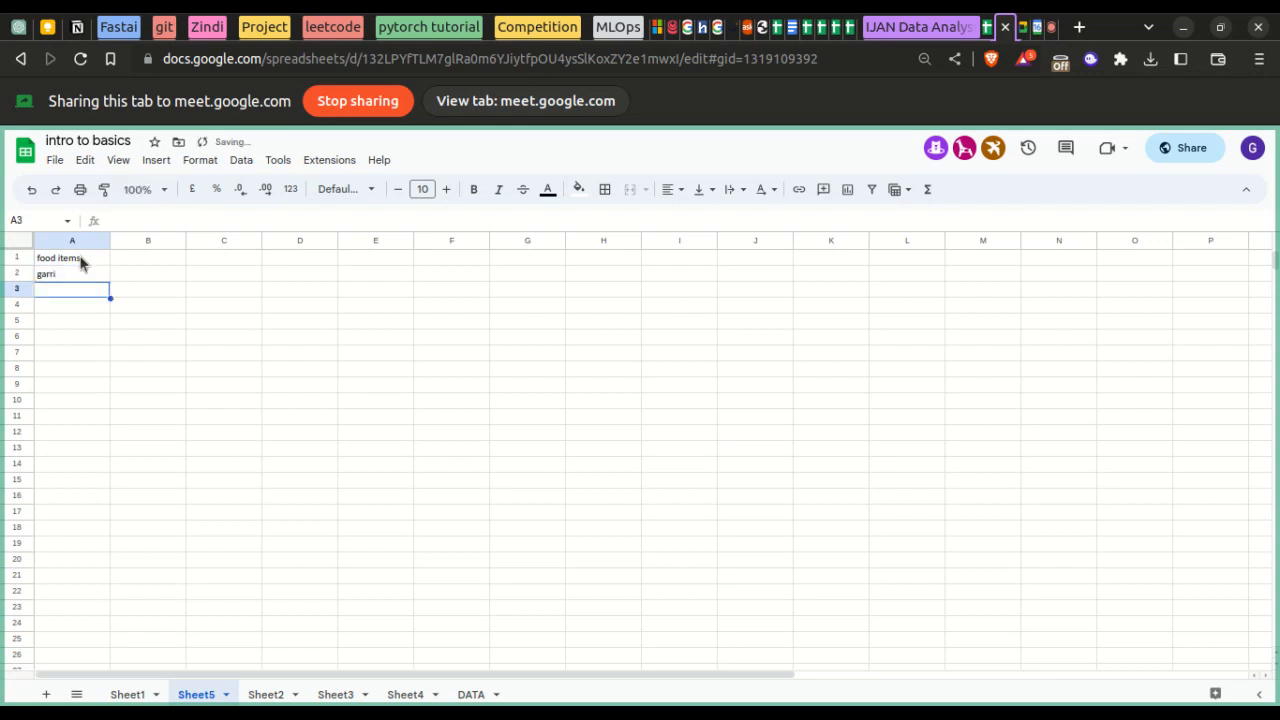
{"action": "type", "text": "sugar"}
{"action": "key", "text": "Return"}
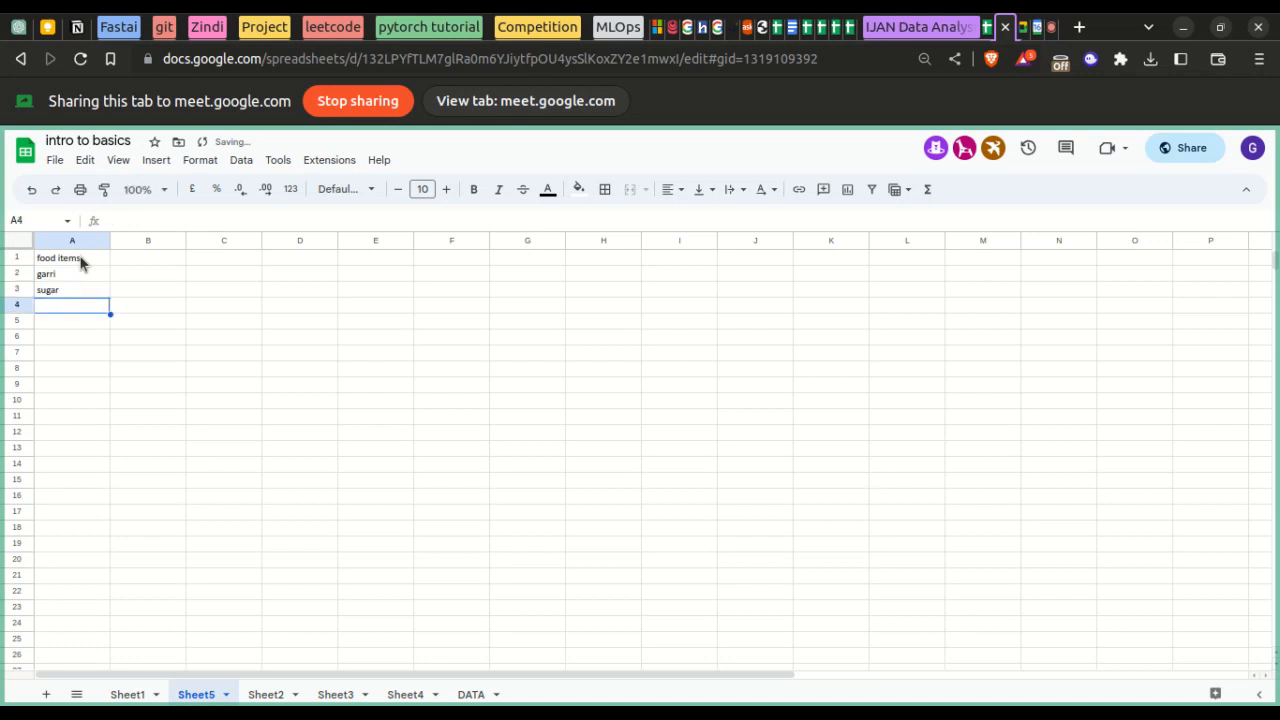
- Continue the food list in A4 to A7 with "beans", "rice", "semovita" and "pounded yam"
{"action": "type", "text": "beans"}
{"action": "key", "text": "Return"}
{"action": "type", "text": "rice"}
{"action": "key", "text": "Return"}
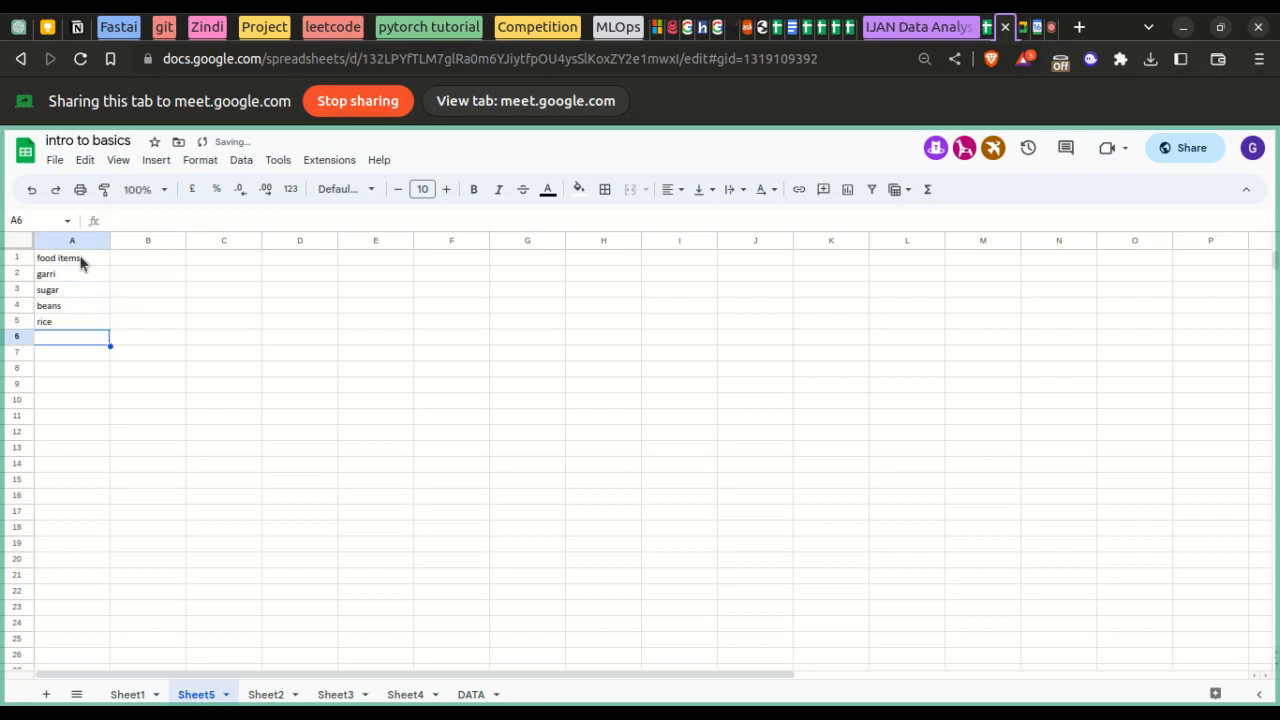
{"action": "type", "text": "se"}
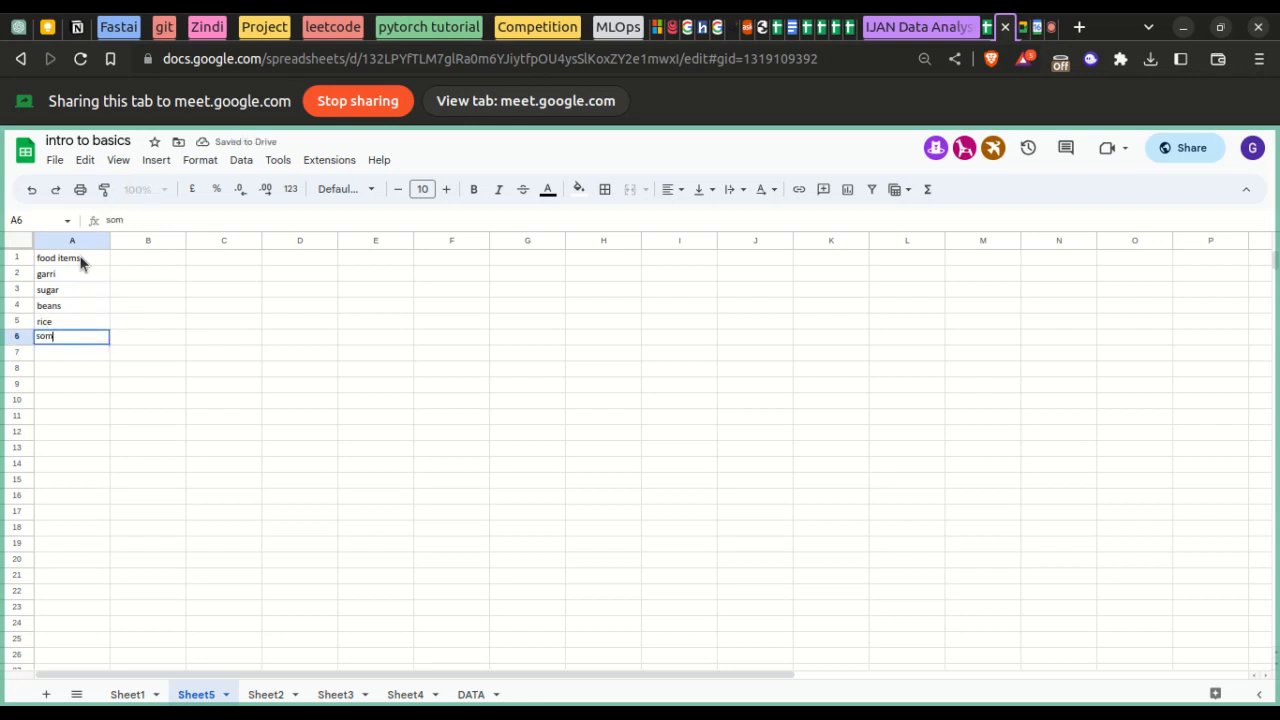
{"action": "type", "text": "movita"}
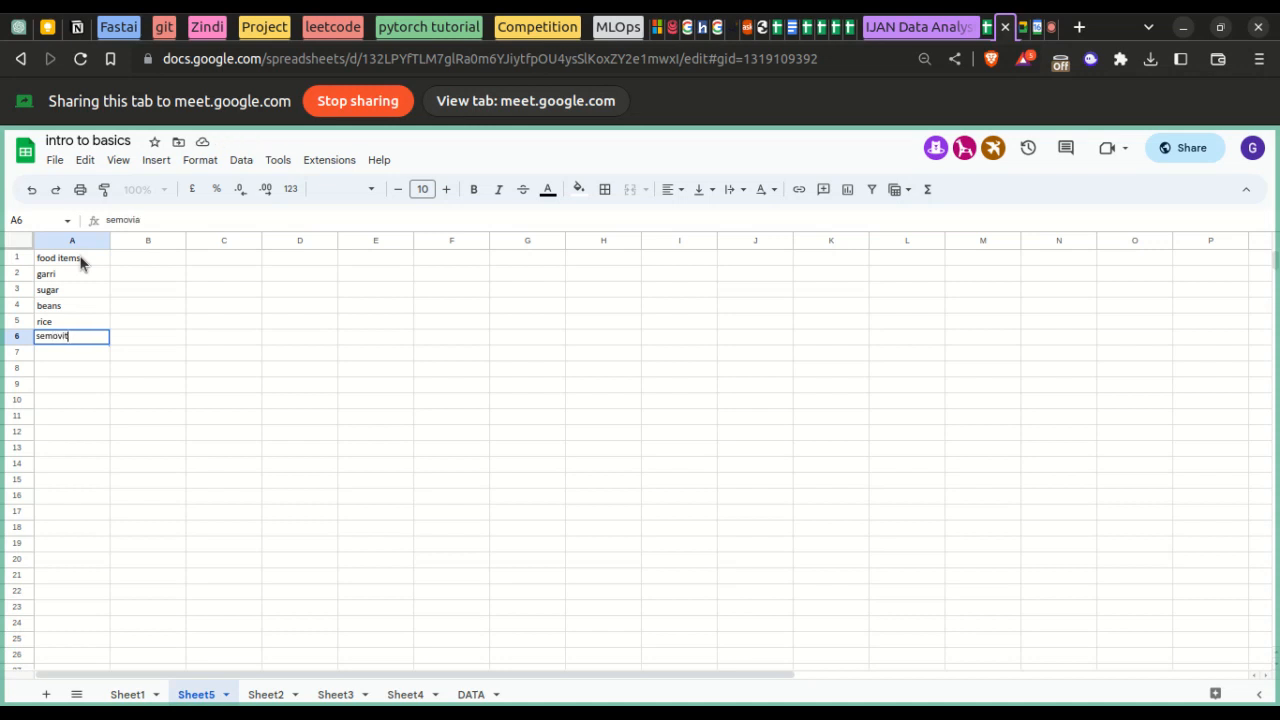
{"action": "key", "text": "Return"}
{"action": "type", "text": "pou"}
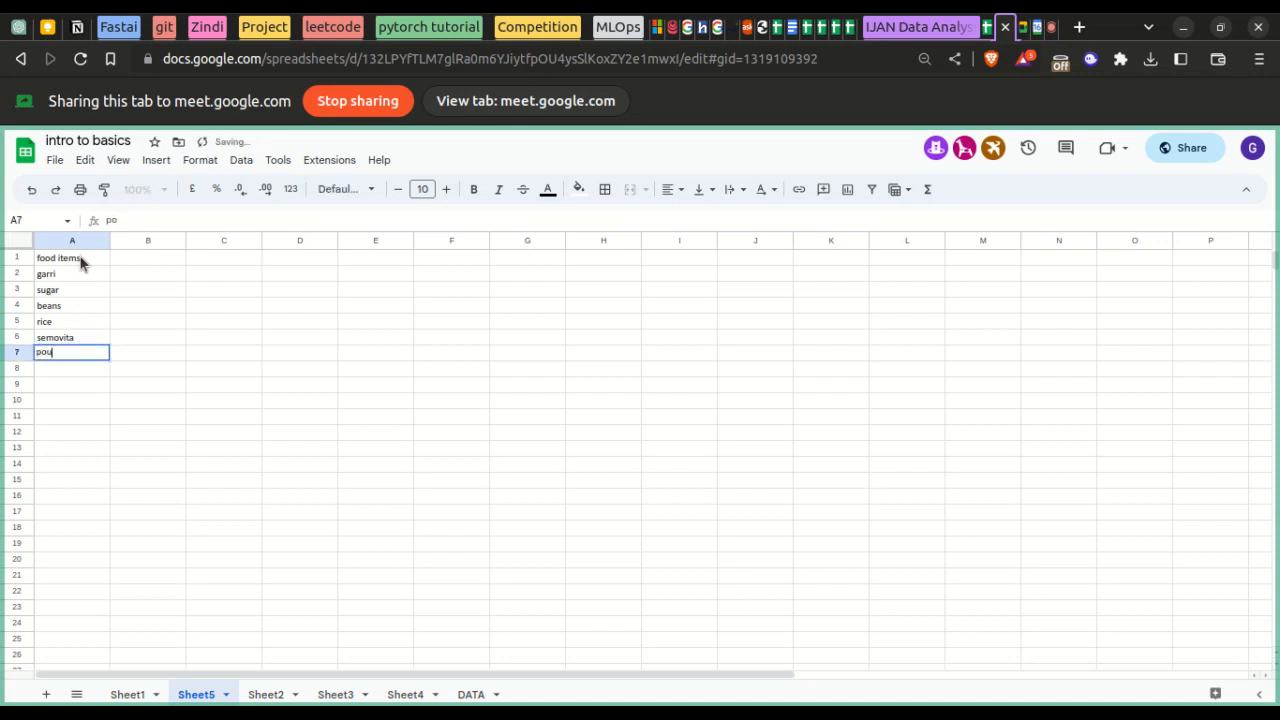
{"action": "type", "text": "nded yam"}
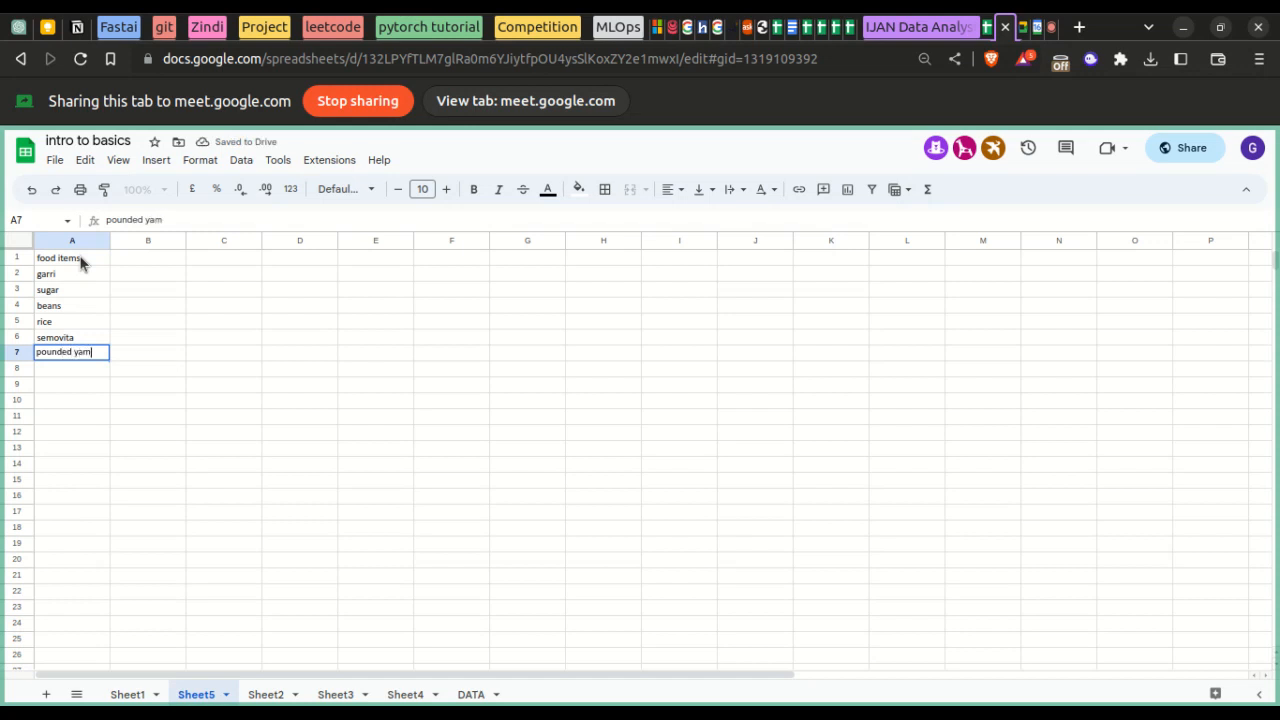
- Sort the food list sheet by column A from A to Z
{"action": "left_click", "coordinate": [81, 262]}
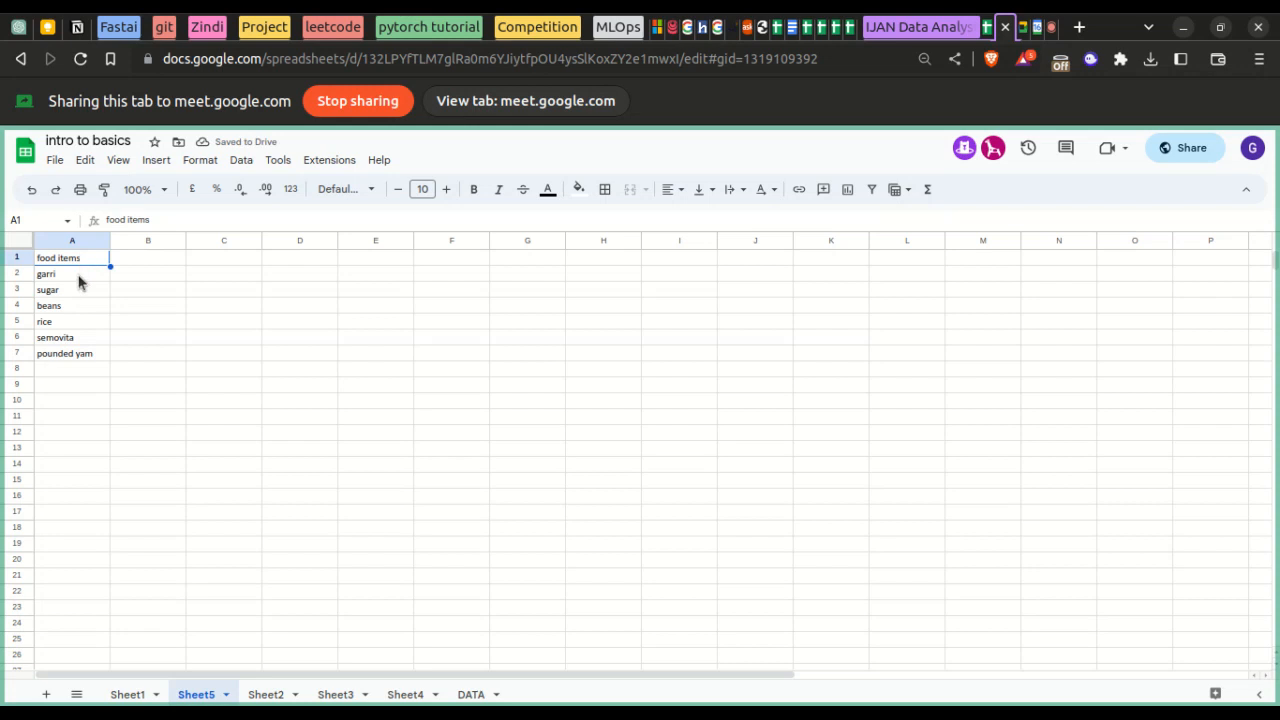
{"action": "left_click", "coordinate": [243, 161]}
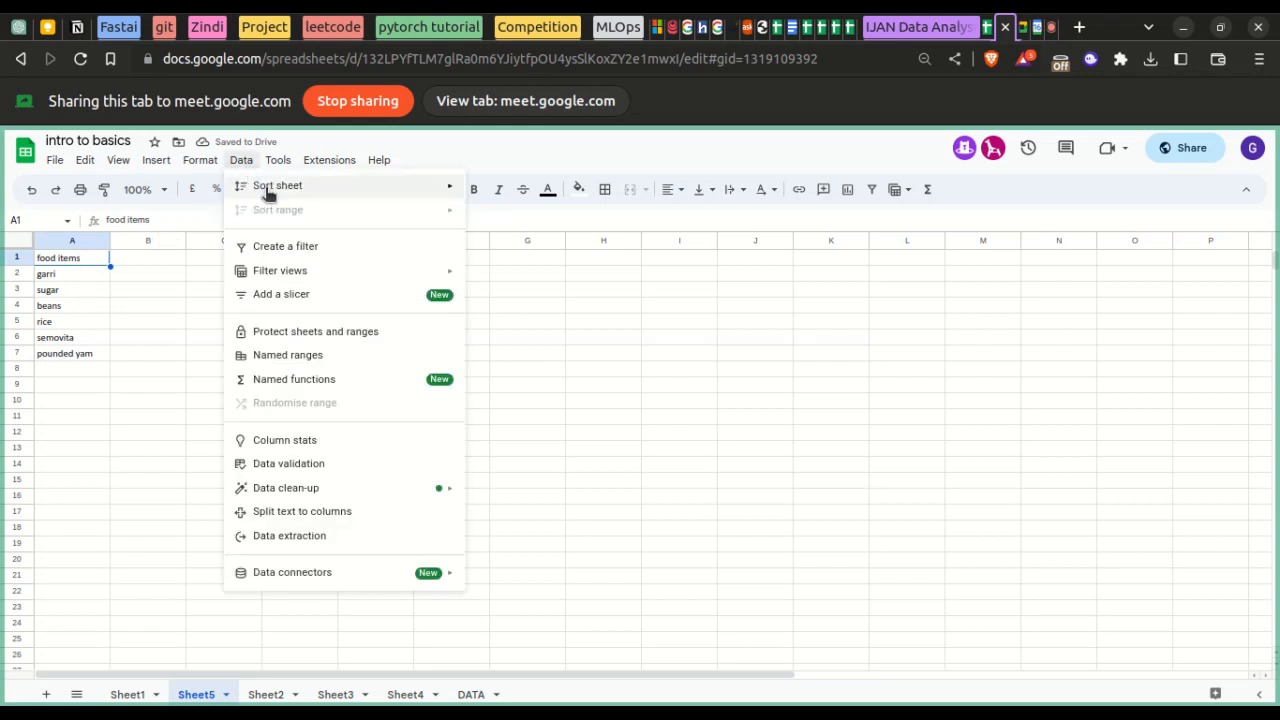
{"action": "mouse_move", "coordinate": [262, 186]}
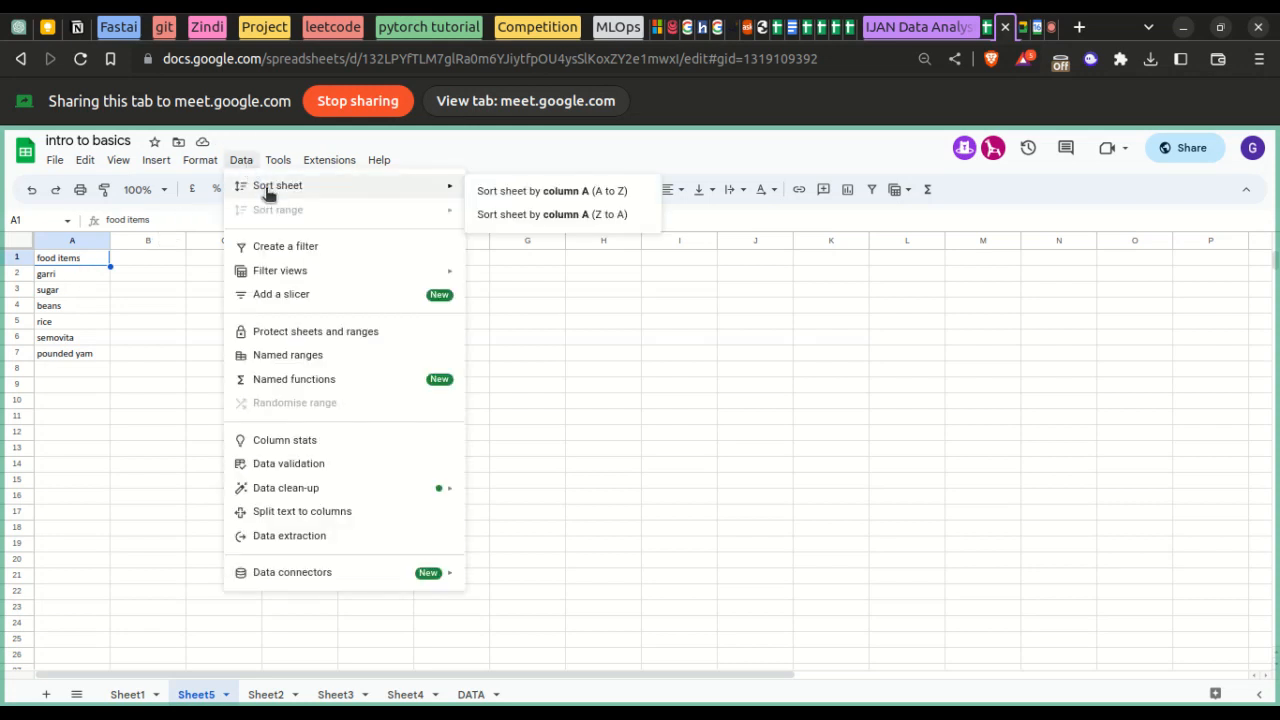
{"action": "left_click", "coordinate": [498, 191]}
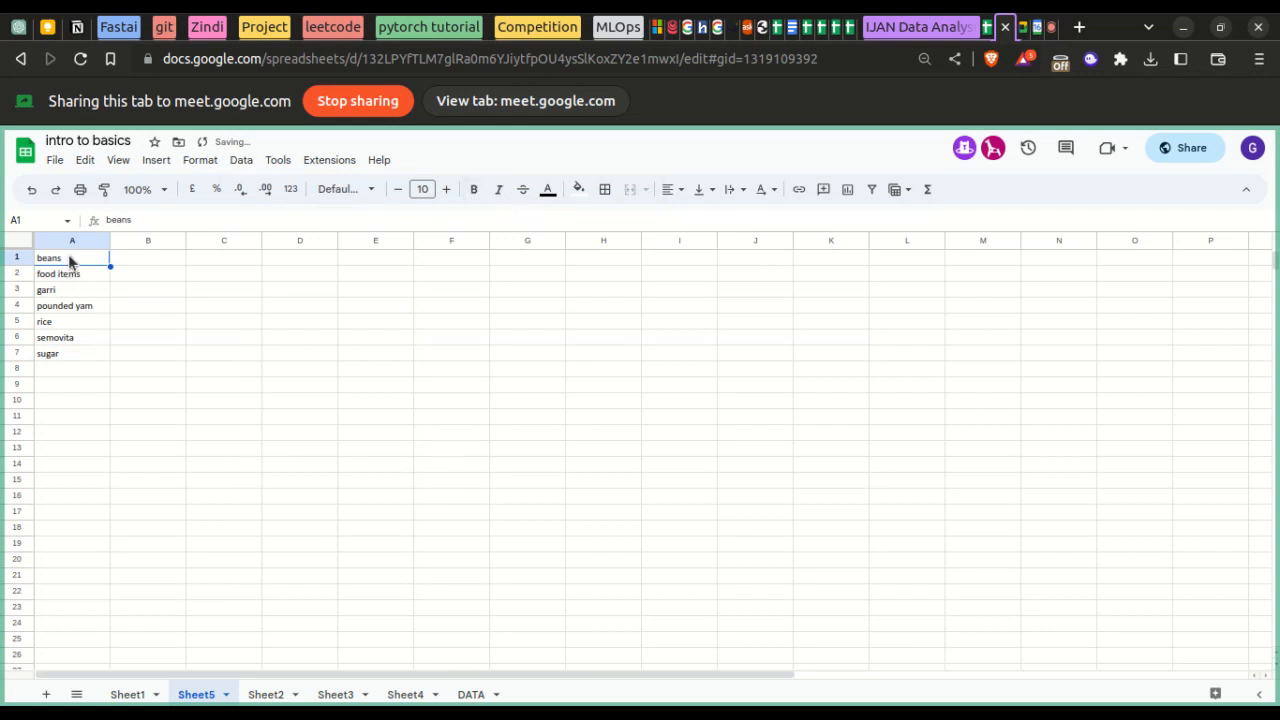
- Create a filter on the food list in column A and remove it again
{"action": "left_click", "coordinate": [278, 160]}
{"action": "mouse_move", "coordinate": [248, 162]}
{"action": "mouse_move", "coordinate": [288, 190]}
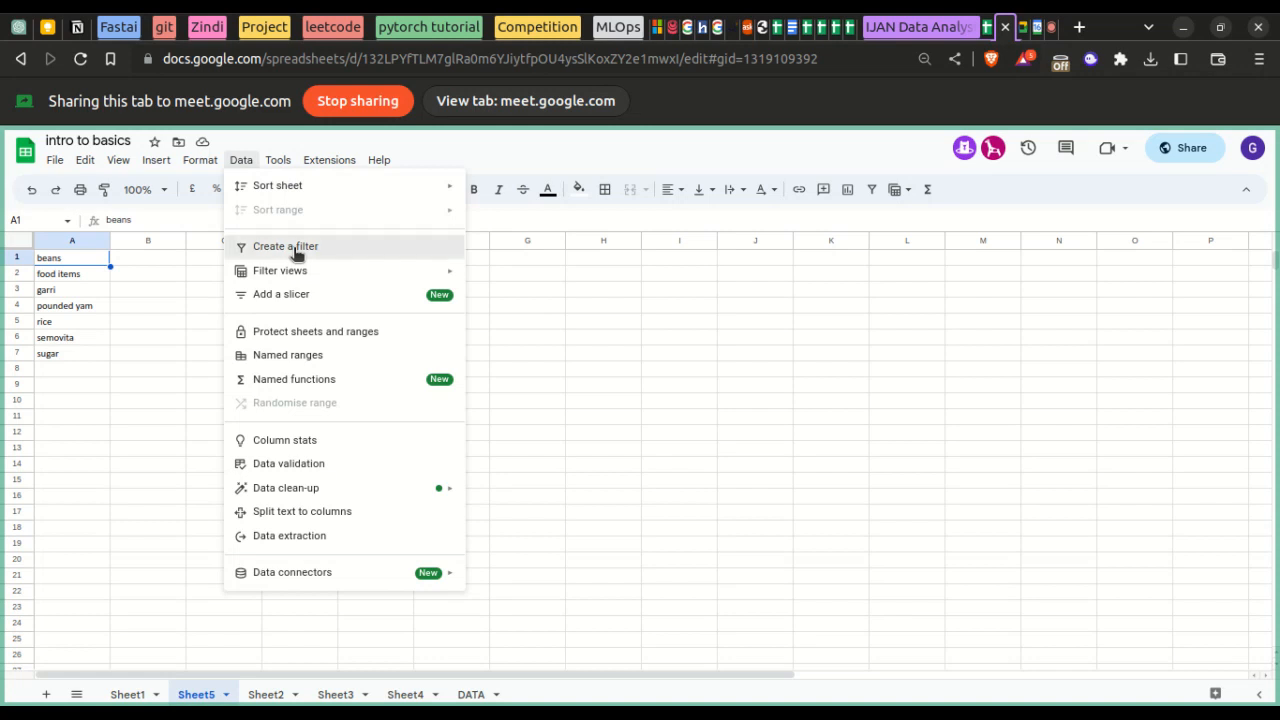
{"action": "left_click", "coordinate": [296, 250]}
{"action": "left_click", "coordinate": [84, 261]}
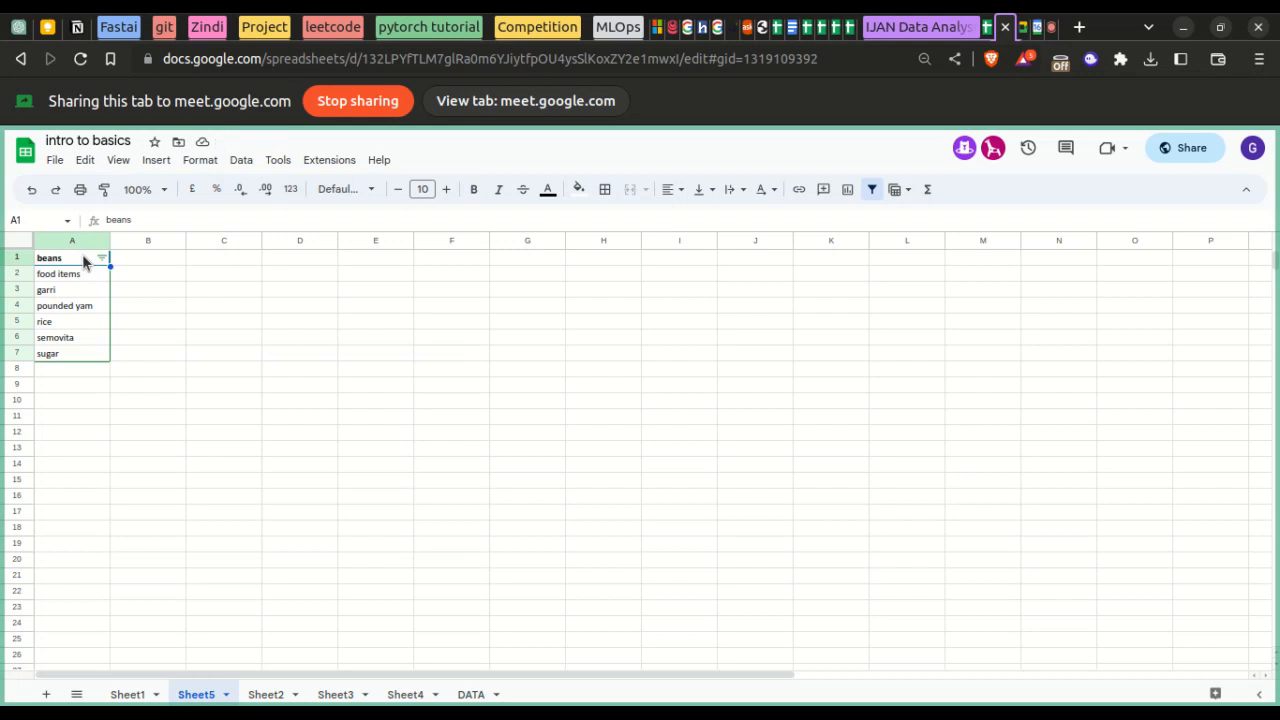
{"action": "left_click", "coordinate": [241, 160]}
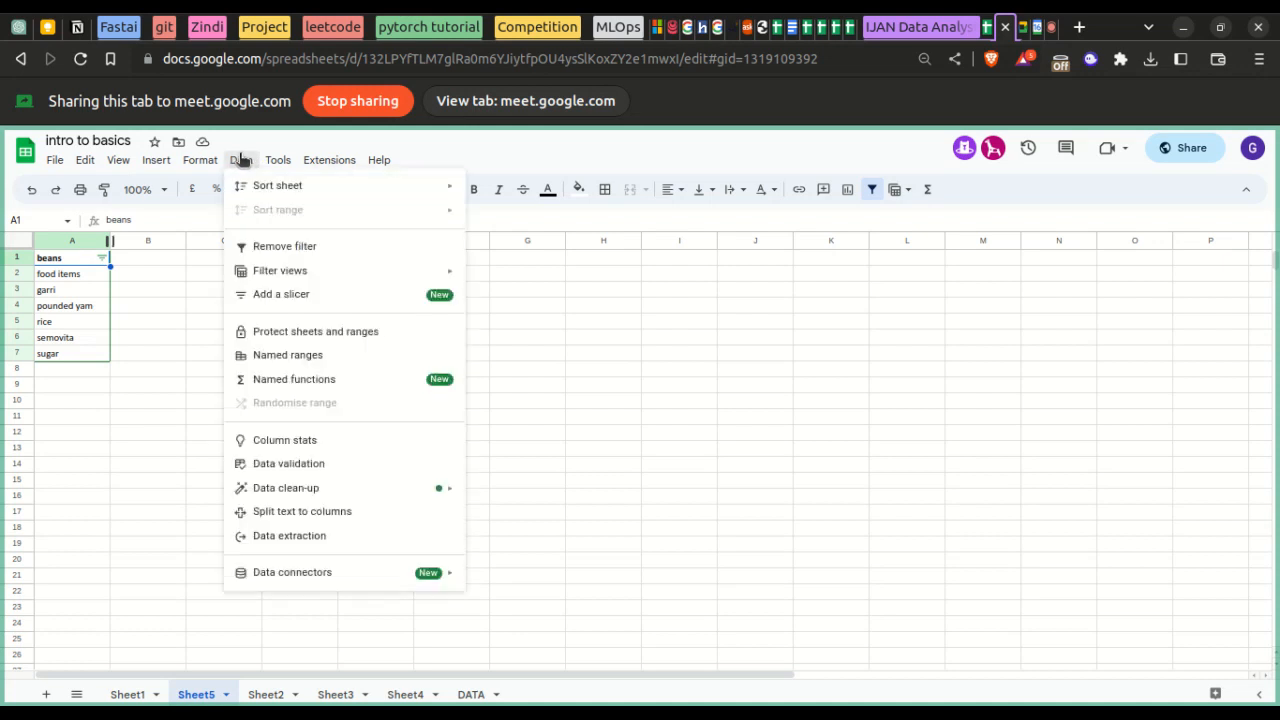
{"action": "left_click", "coordinate": [277, 249]}
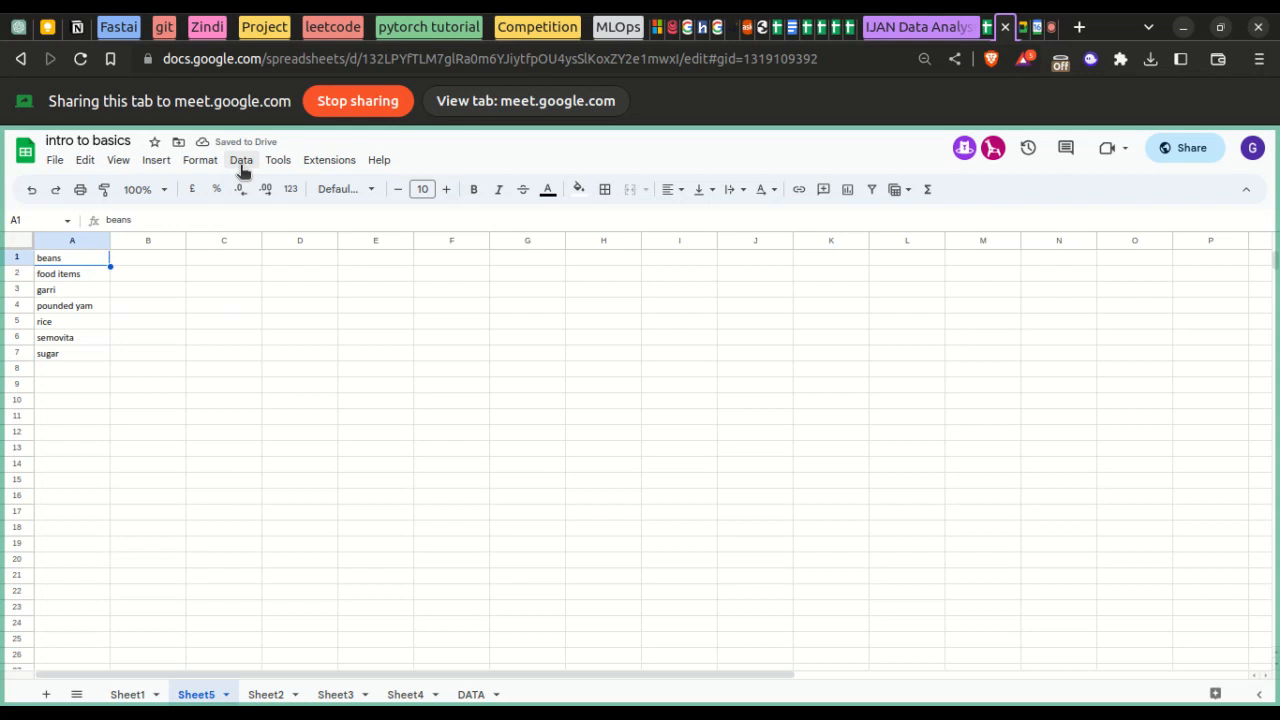
- Look over the data connector options for BigQuery and Looker, checking the "Today's note" page in Notion in between
{"action": "left_click", "coordinate": [241, 163]}
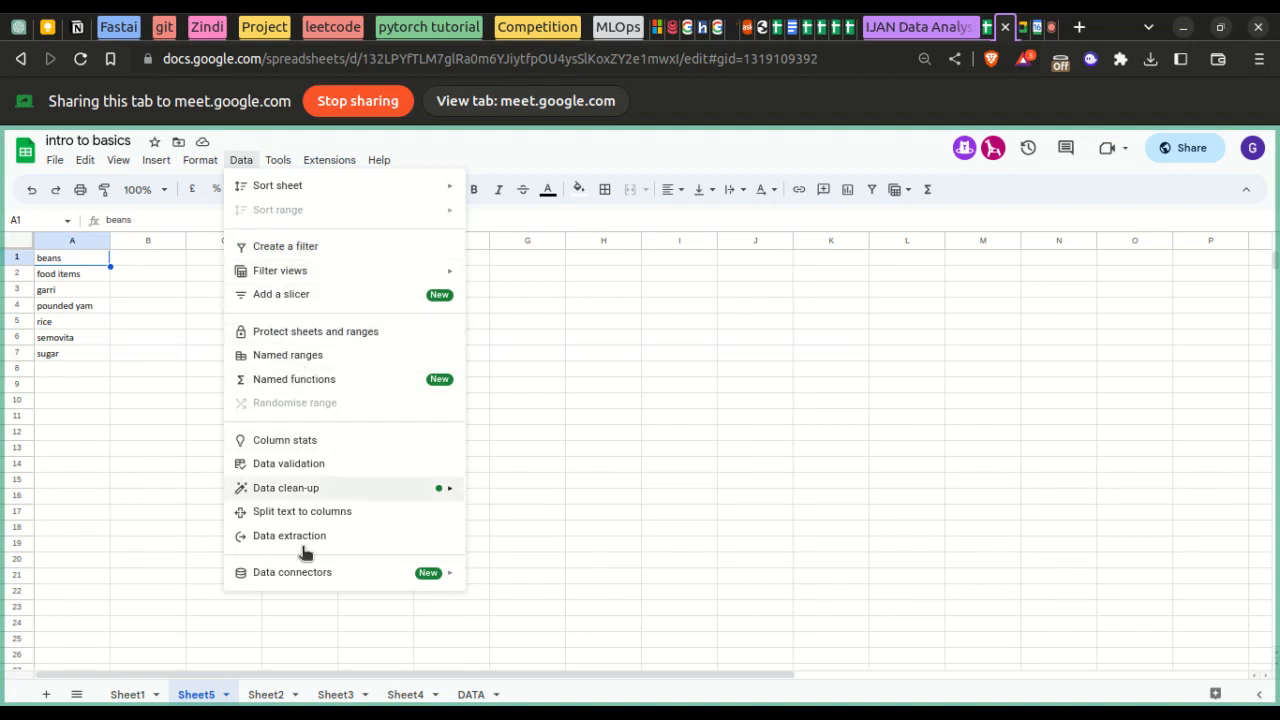
{"action": "mouse_move", "coordinate": [302, 578]}
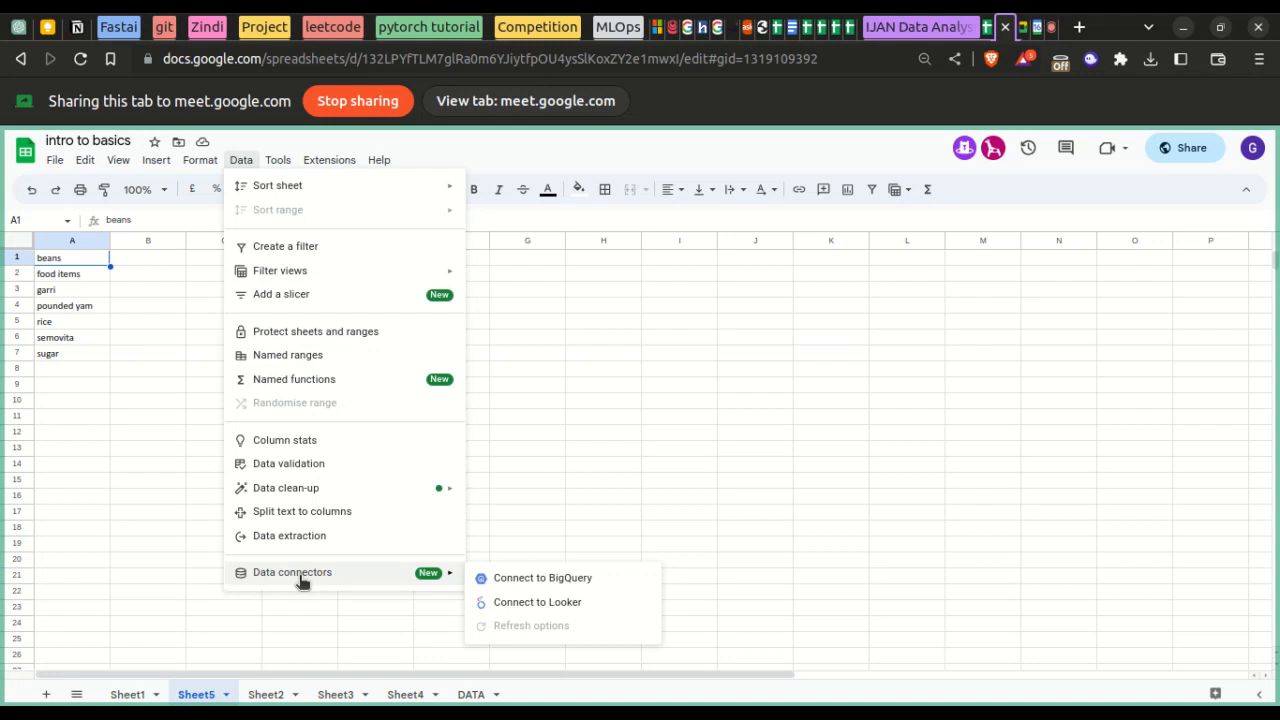
{"action": "key", "text": "Escape"}
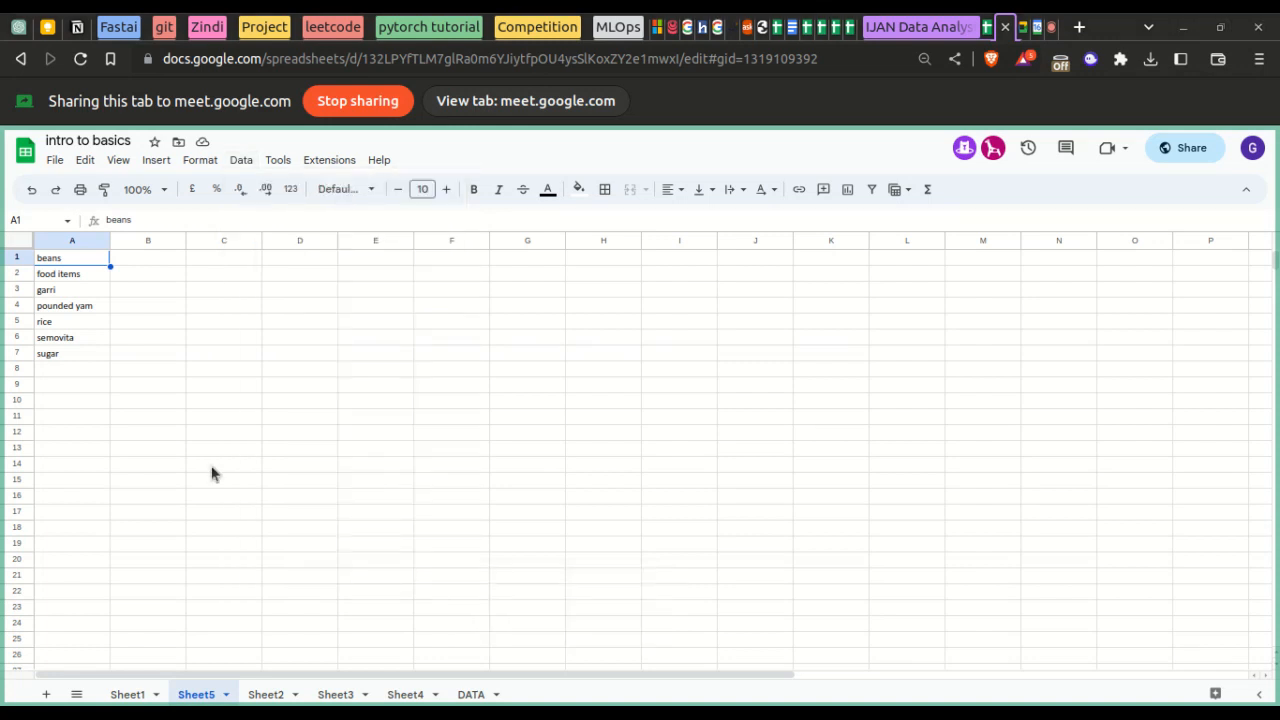
{"action": "left_click", "coordinate": [77, 27]}
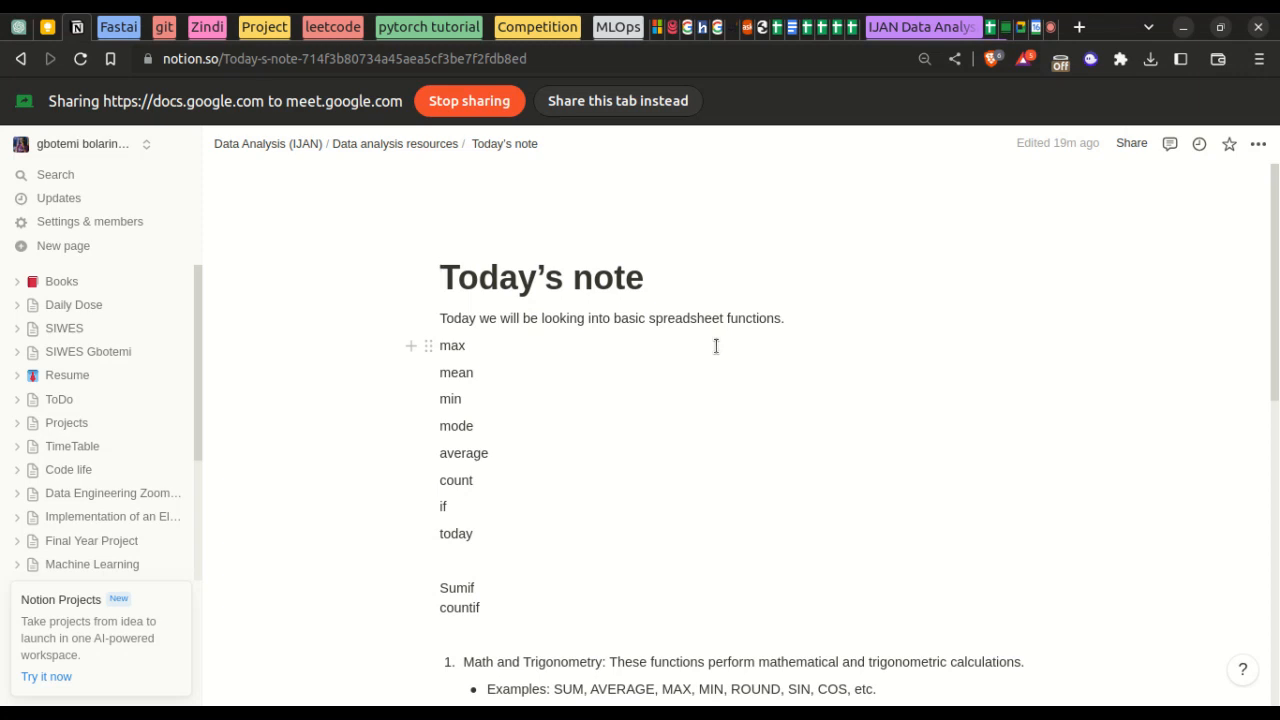
{"action": "left_click", "coordinate": [992, 27]}
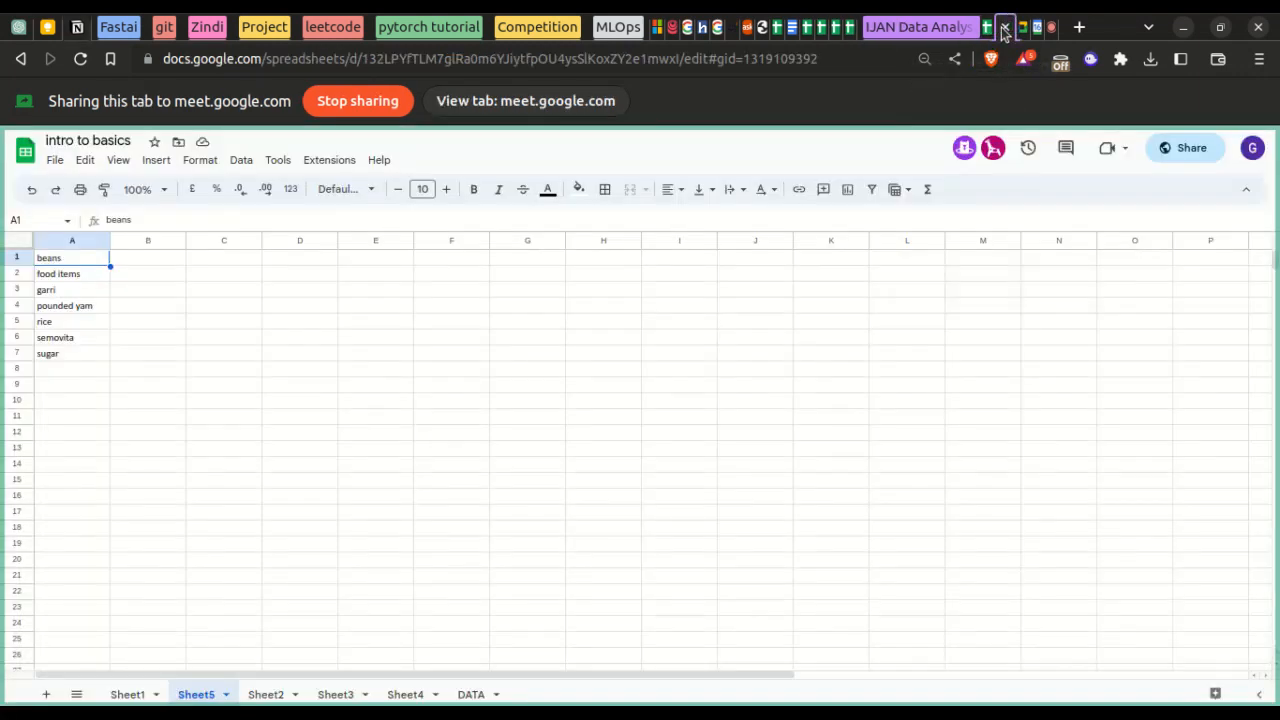
{"action": "left_click", "coordinate": [241, 163]}
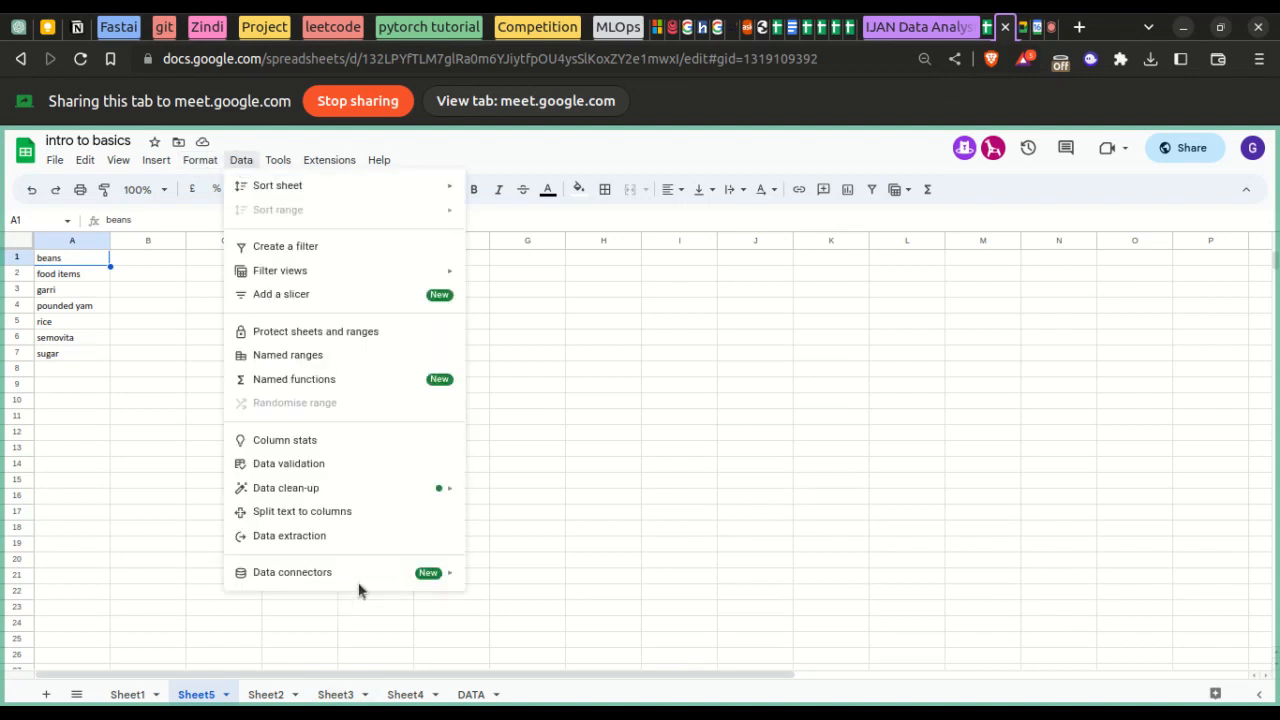
{"action": "mouse_move", "coordinate": [375, 583]}
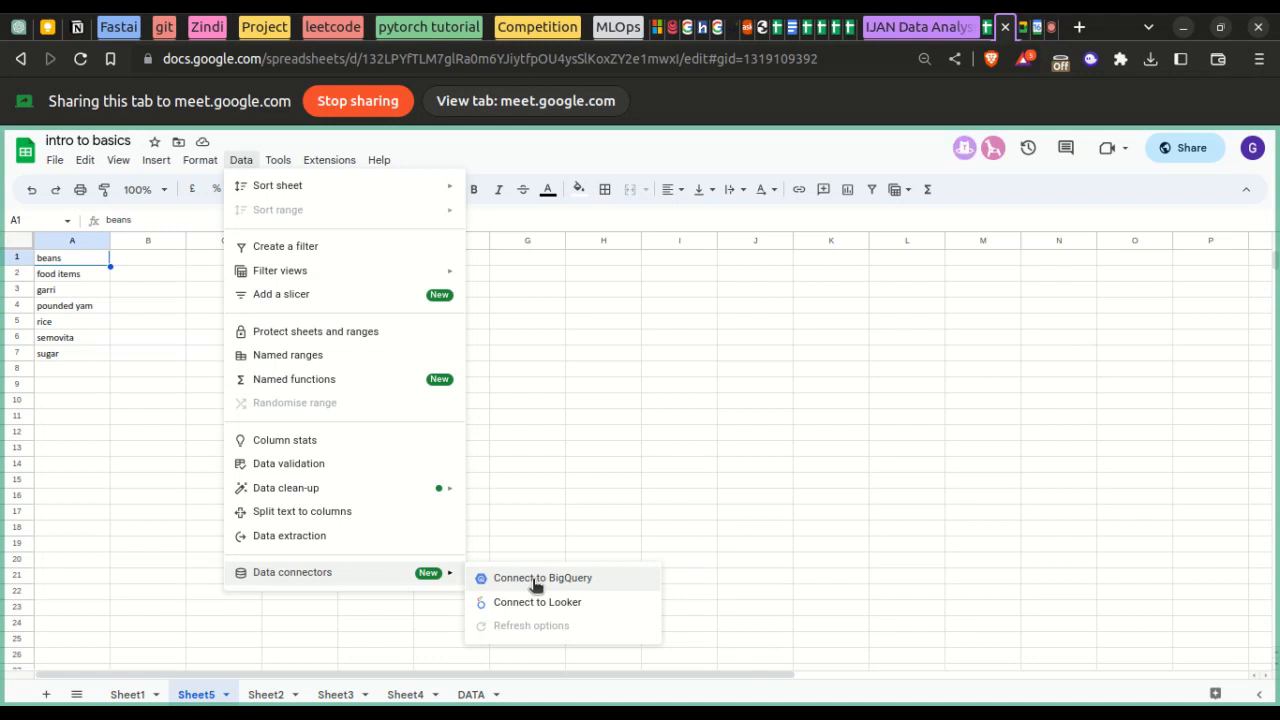
- Switch to ChatGPT, ask about "olap and oltp", read the answer and return to the spreadsheet
{"action": "left_click", "coordinate": [18, 27]}
{"action": "left_click", "coordinate": [608, 632]}
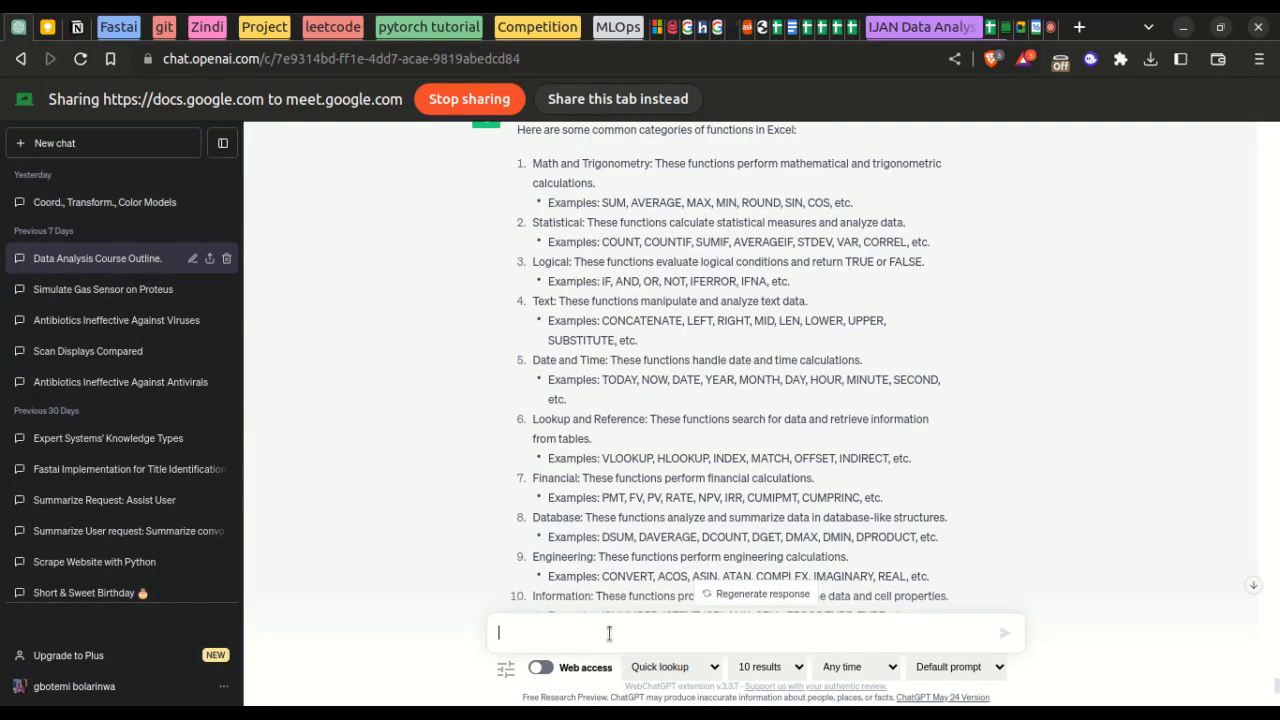
{"action": "type", "text": "olap and"}
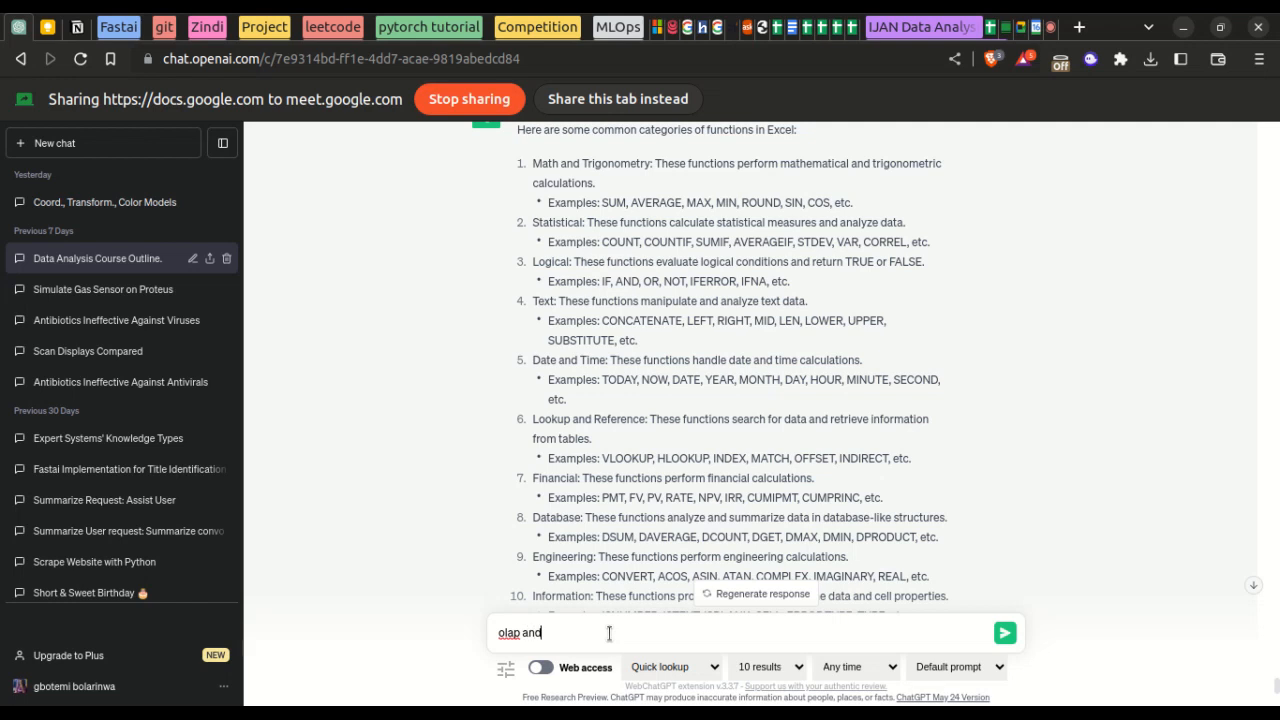
{"action": "type", "text": " oltp"}
{"action": "key", "text": "Return"}
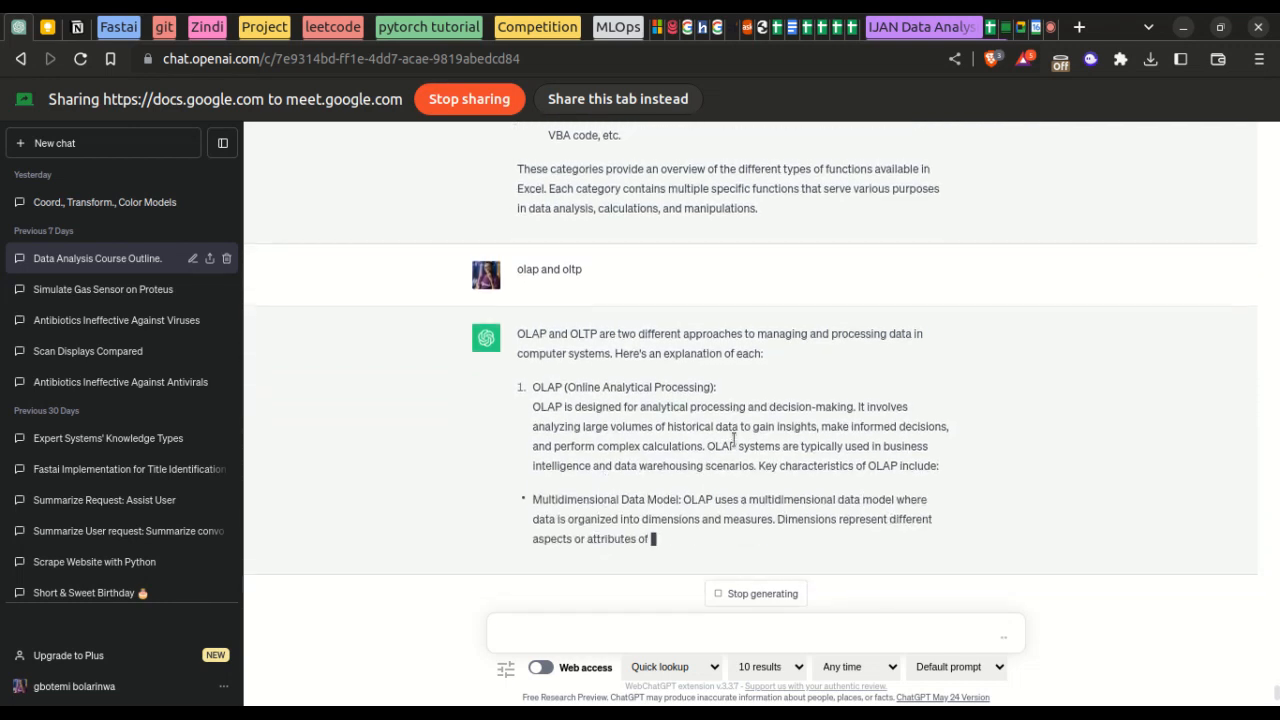
{"action": "left_click", "coordinate": [1008, 30]}
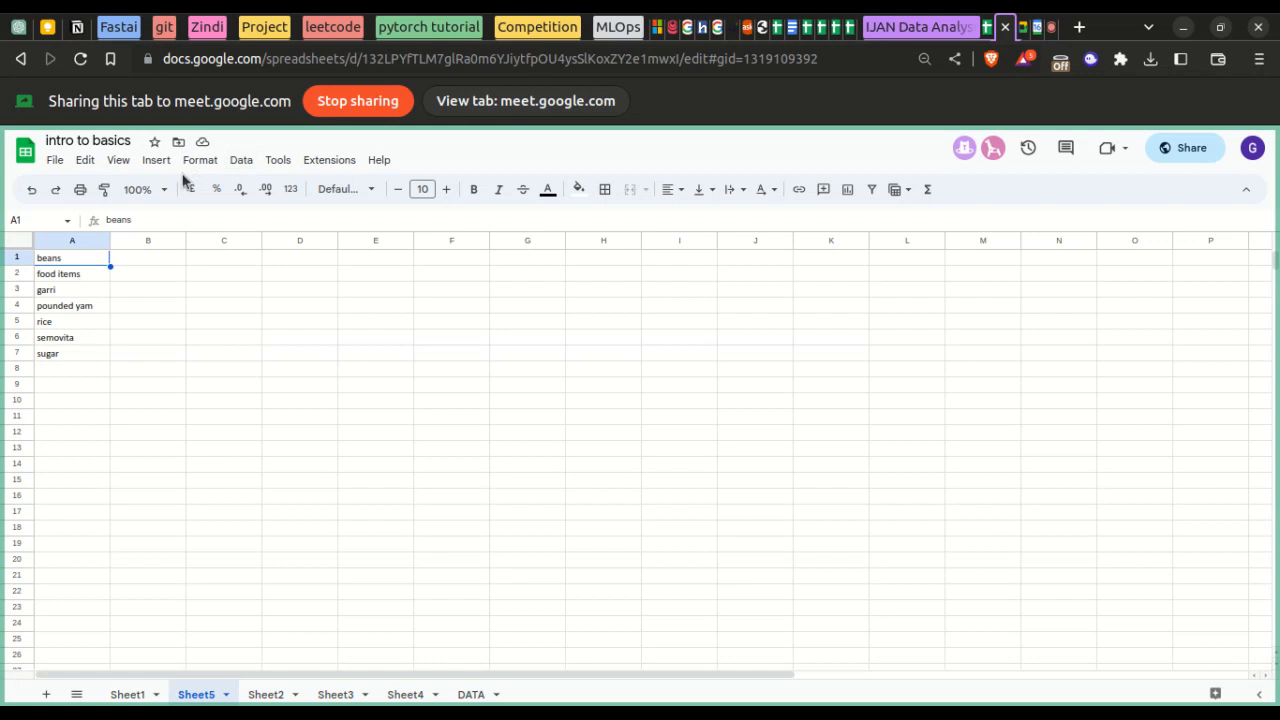
- Look over the data extraction, clean-up and column stats options as well as the formatting options
{"action": "left_click", "coordinate": [241, 161]}
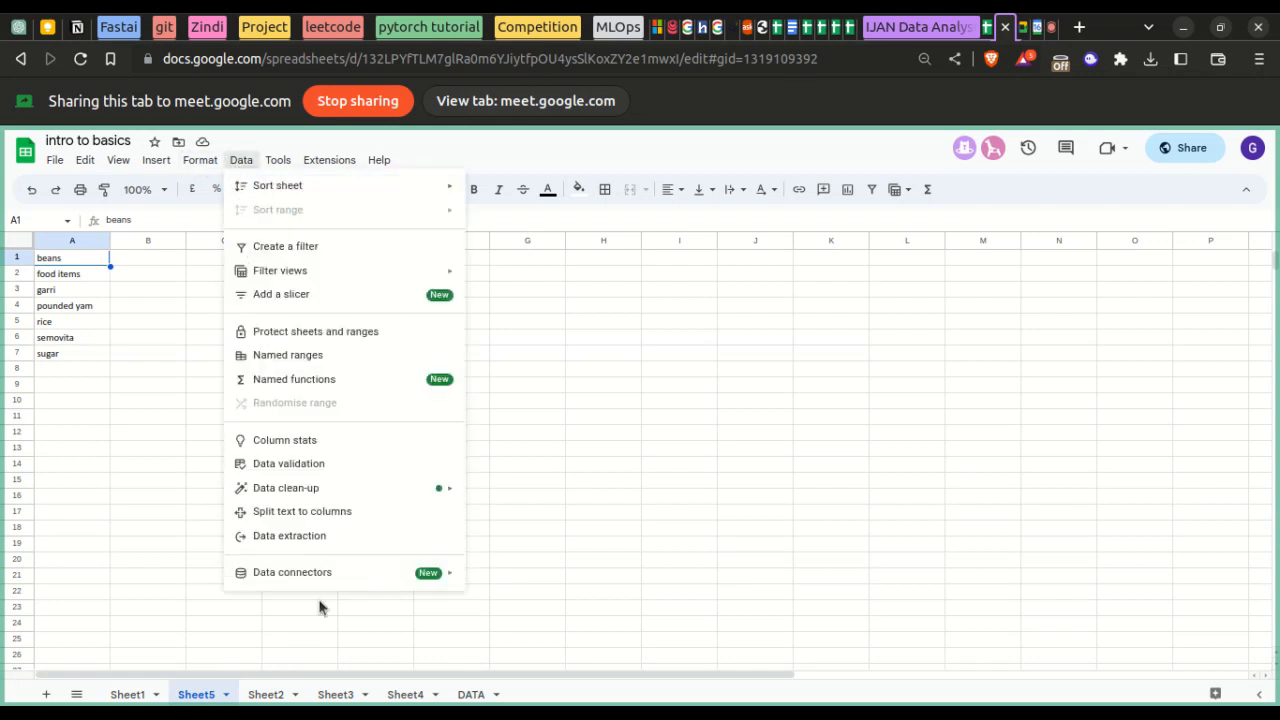
{"action": "mouse_move", "coordinate": [339, 578]}
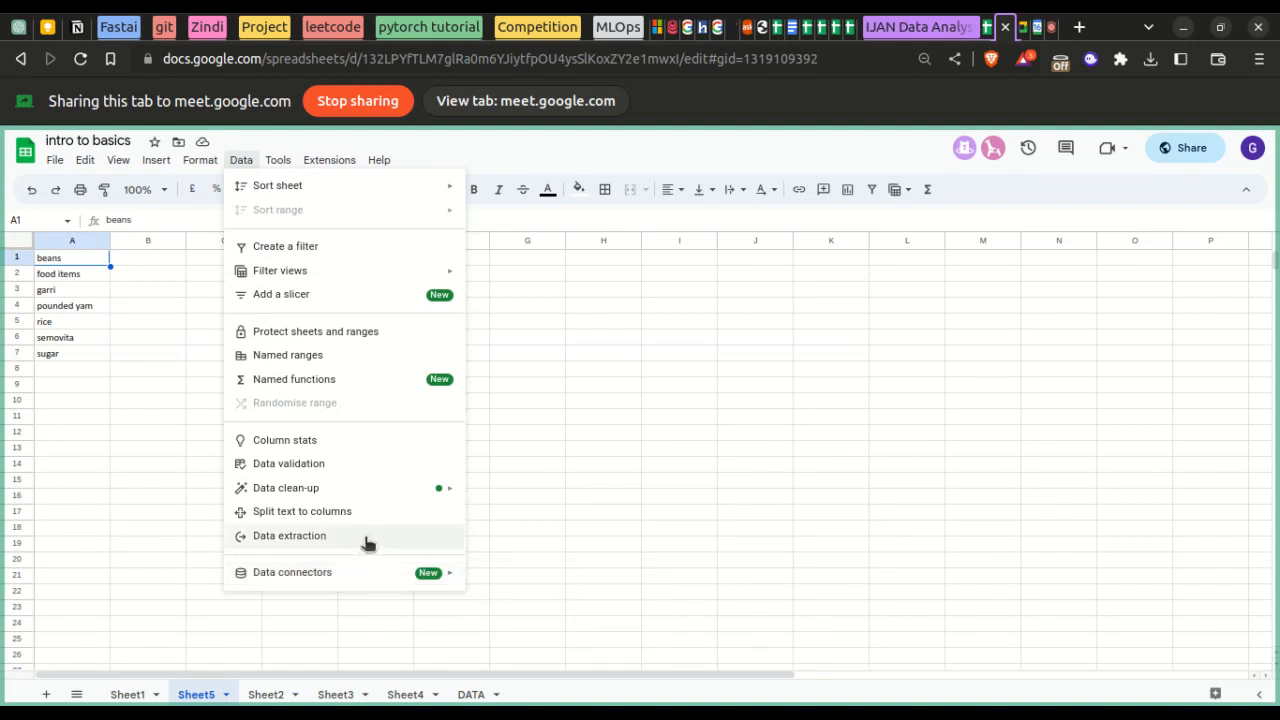
{"action": "mouse_move", "coordinate": [378, 493]}
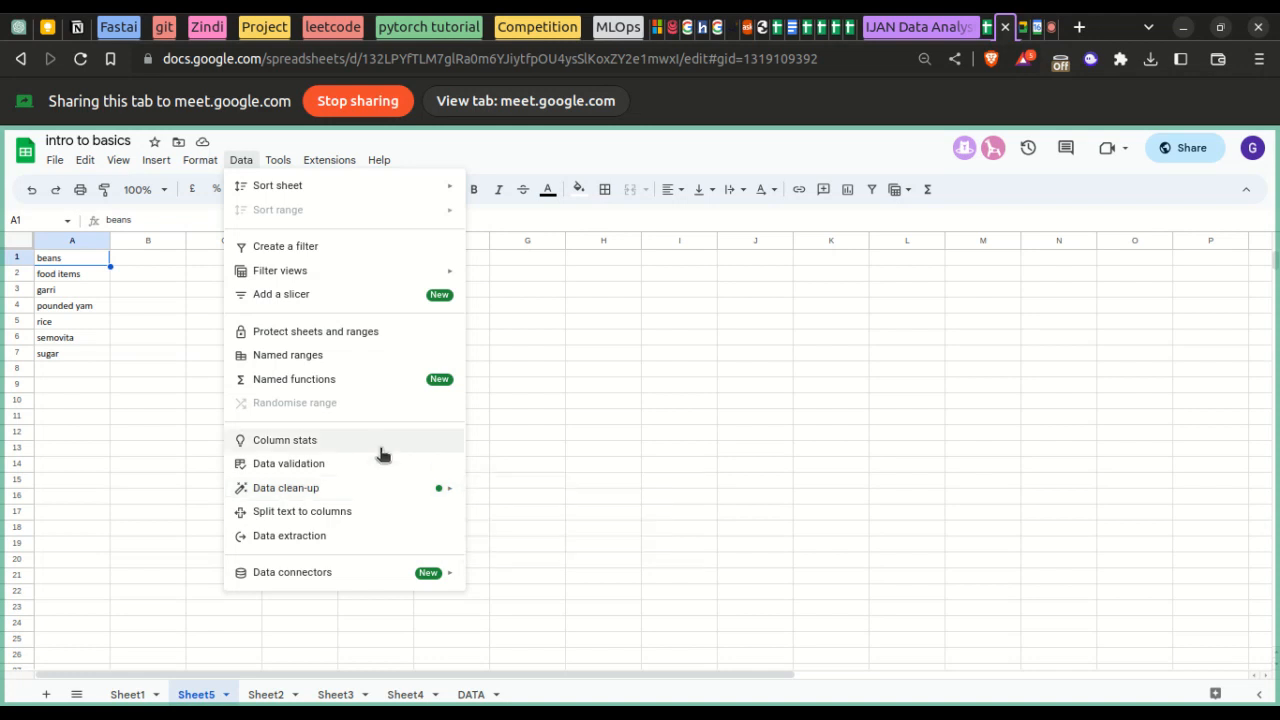
{"action": "mouse_move", "coordinate": [203, 157]}
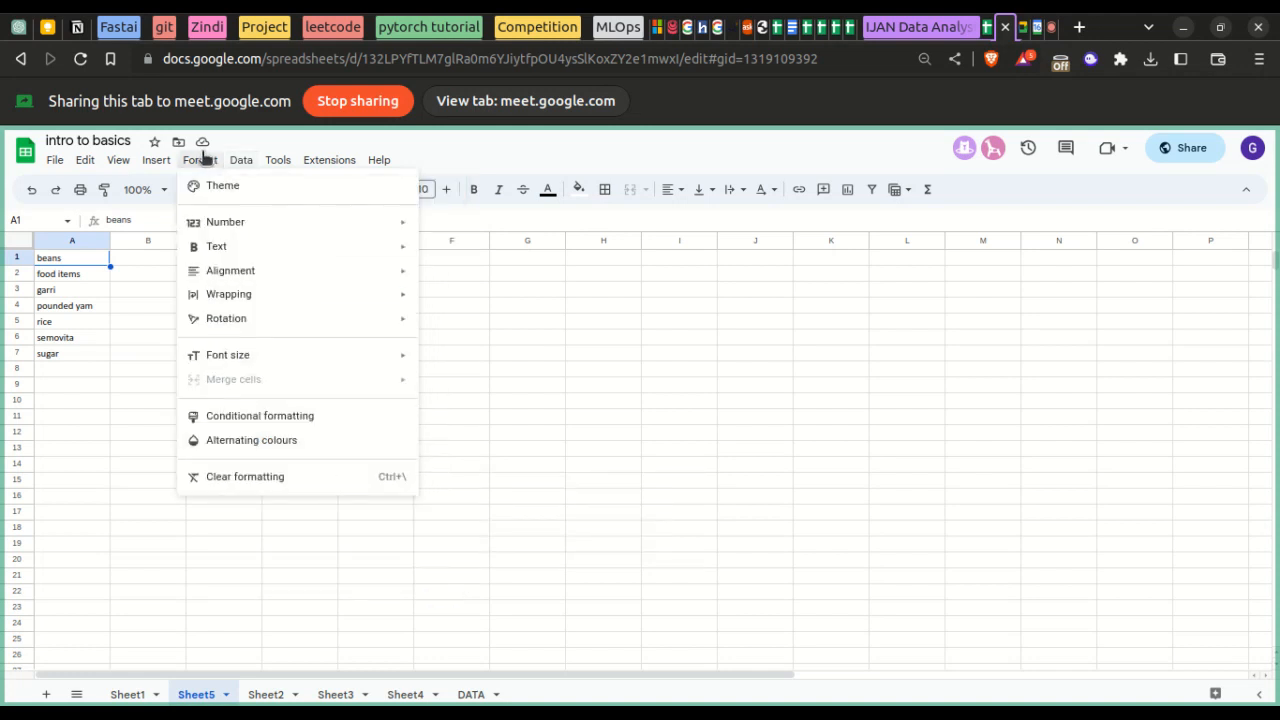
{"action": "left_click", "coordinate": [145, 386]}
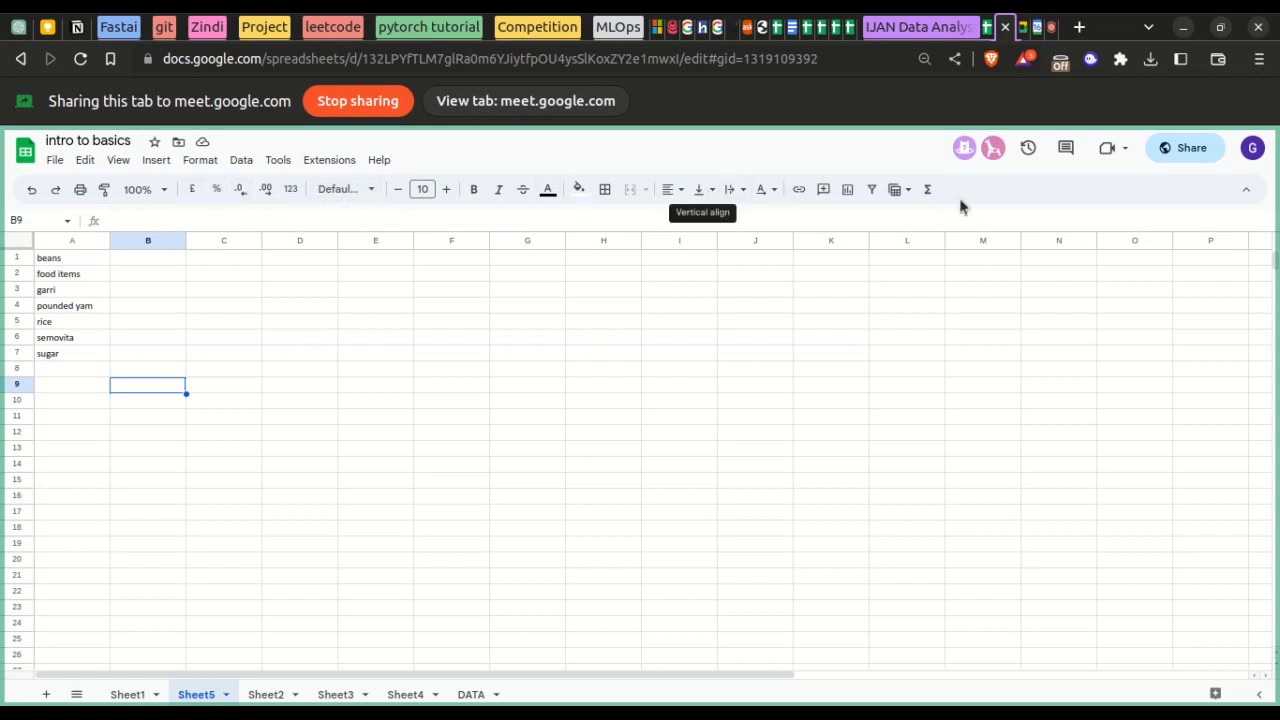
- Browse the available function categories, such as Array, Engineering and Financial, and find where functions can be inserted
{"action": "left_click", "coordinate": [928, 189]}
{"action": "scroll", "coordinate": [994, 446], "scroll_direction": "down", "scroll_amount": 2}
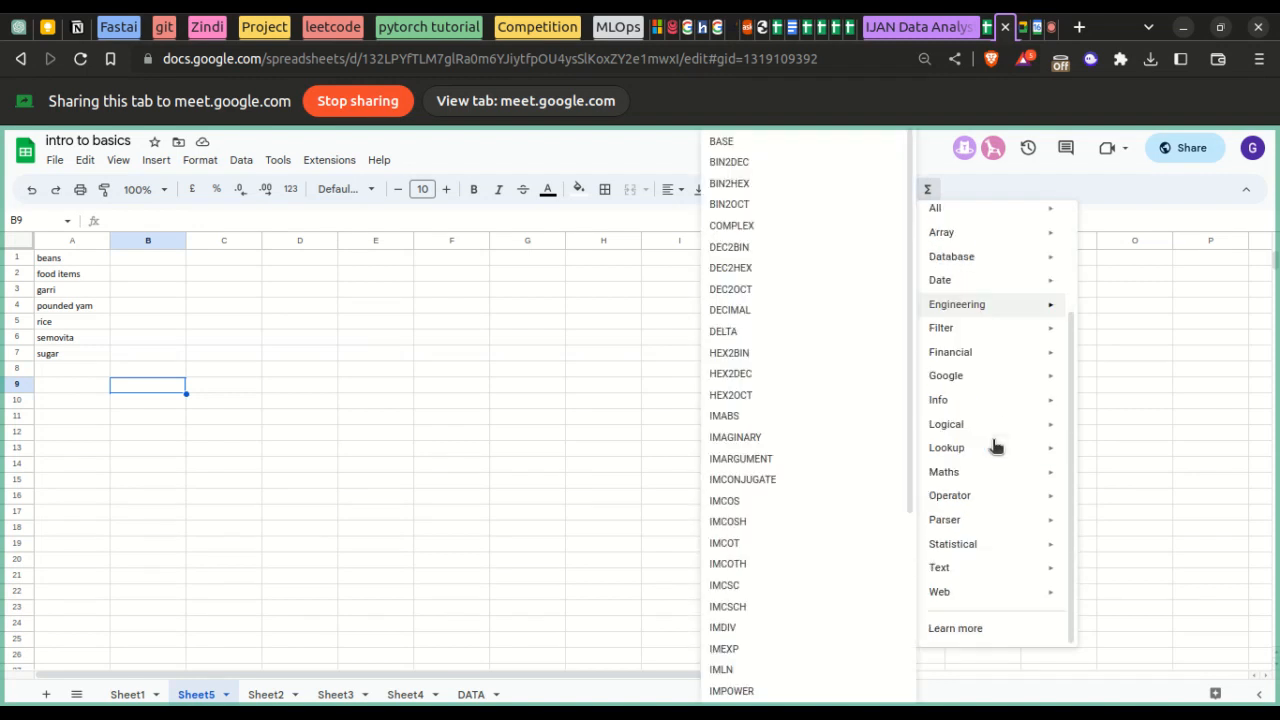
{"action": "mouse_move", "coordinate": [951, 244]}
{"action": "scroll", "coordinate": [963, 374], "scroll_direction": "up", "scroll_amount": 3}
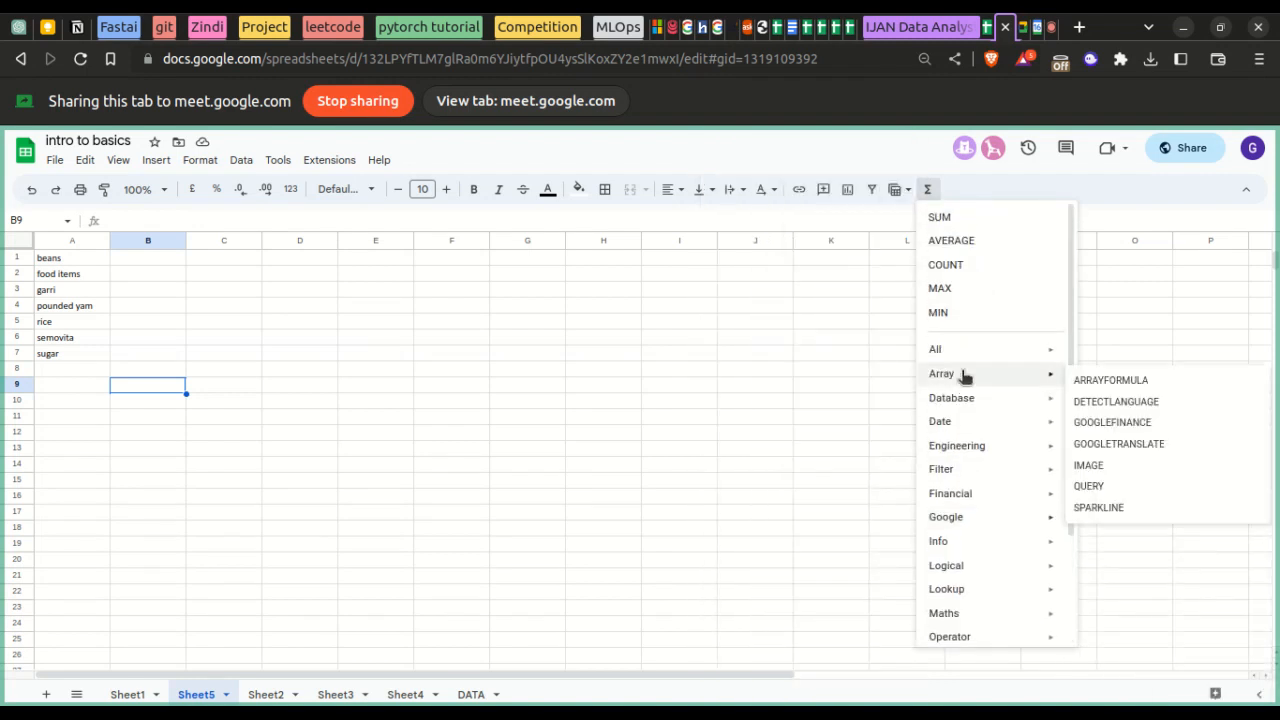
{"action": "mouse_move", "coordinate": [960, 357]}
{"action": "scroll", "coordinate": [960, 358], "scroll_direction": "down", "scroll_amount": 3}
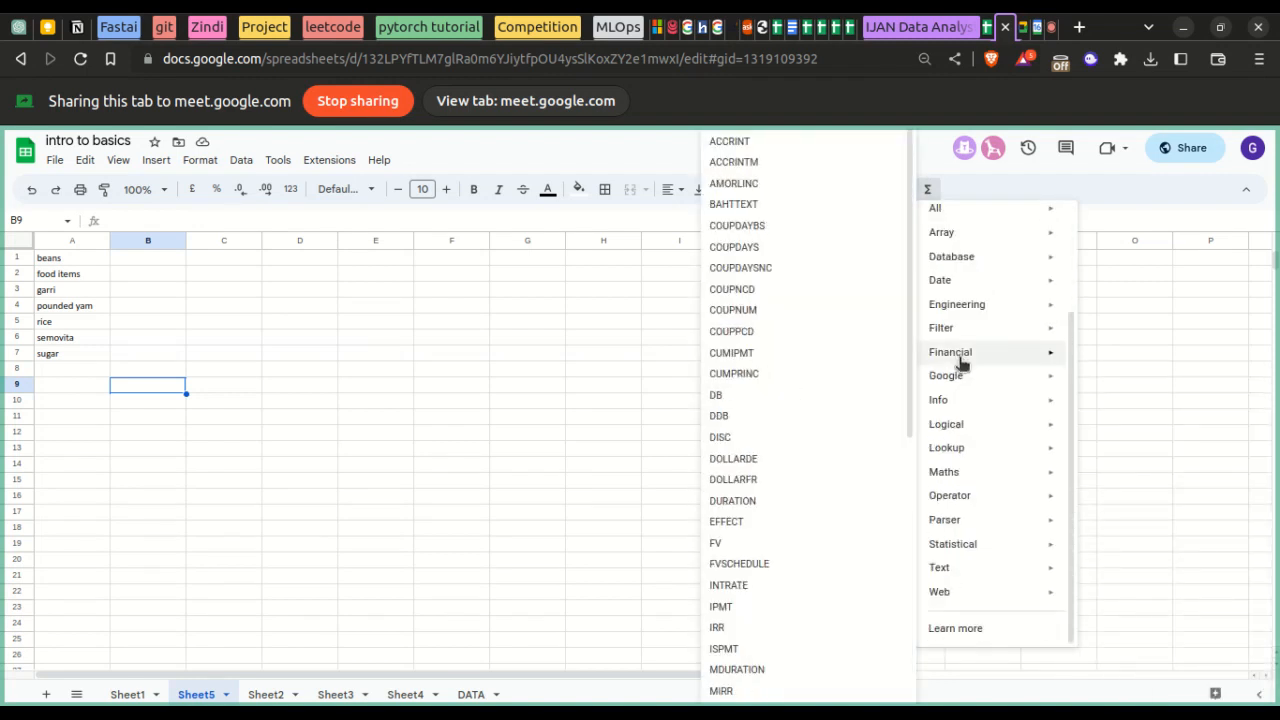
{"action": "left_click", "coordinate": [200, 160]}
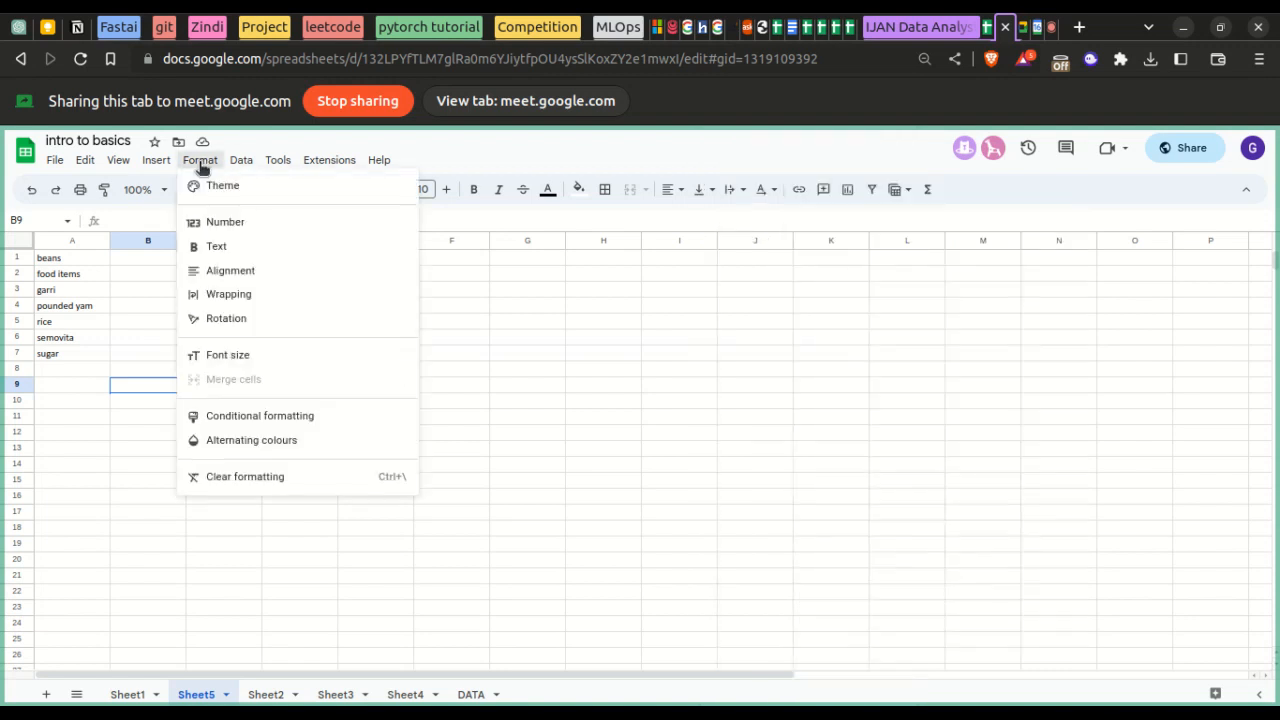
{"action": "mouse_move", "coordinate": [160, 161]}
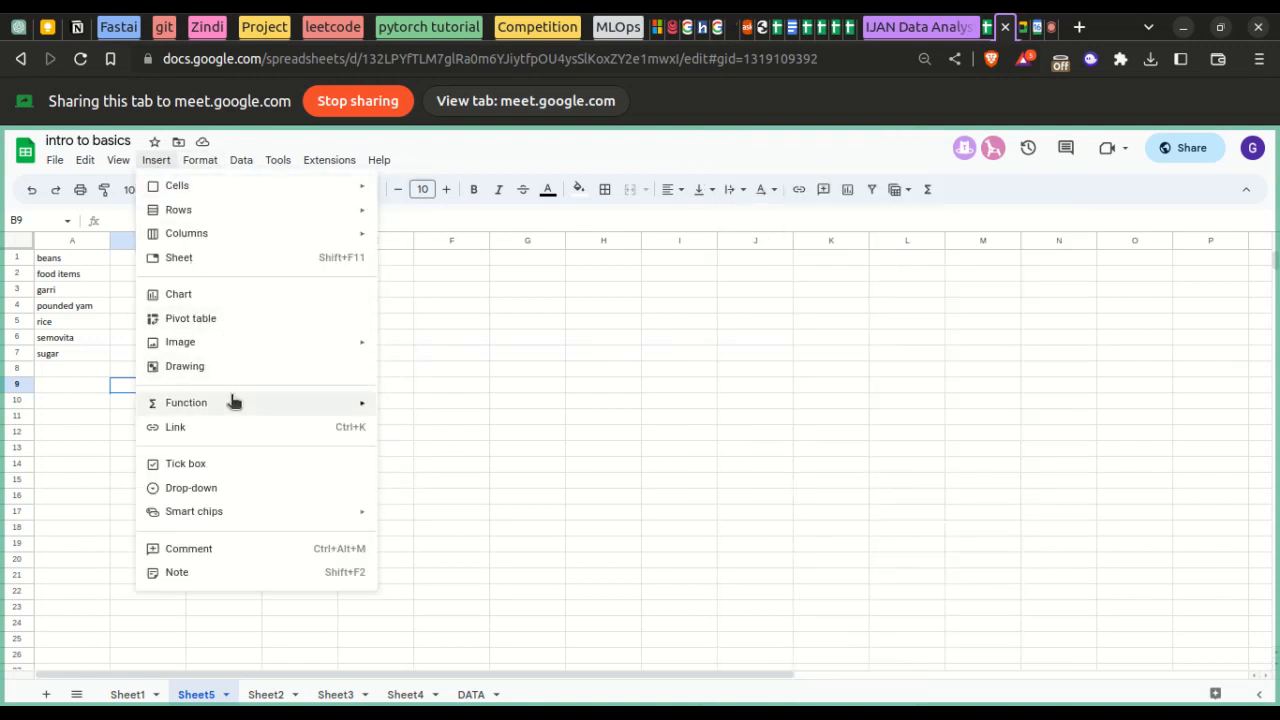
{"action": "mouse_move", "coordinate": [231, 400]}
{"action": "left_click", "coordinate": [928, 190]}
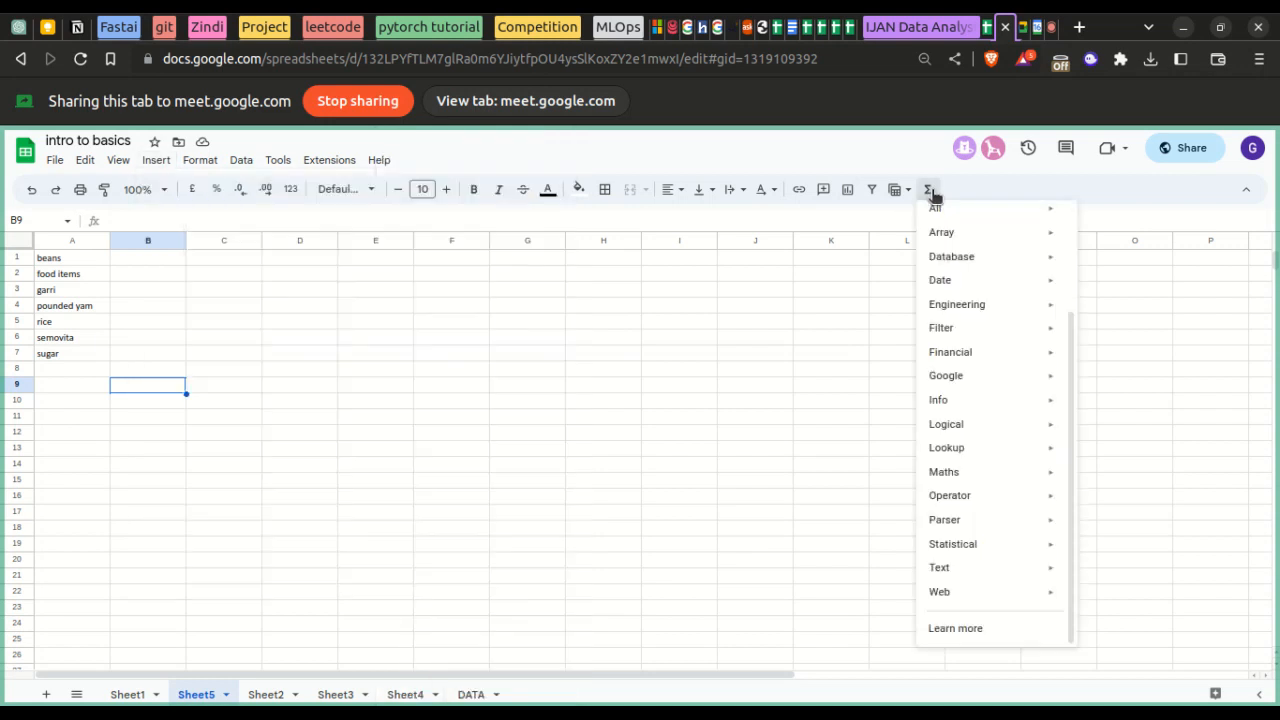
{"action": "left_click", "coordinate": [930, 190]}
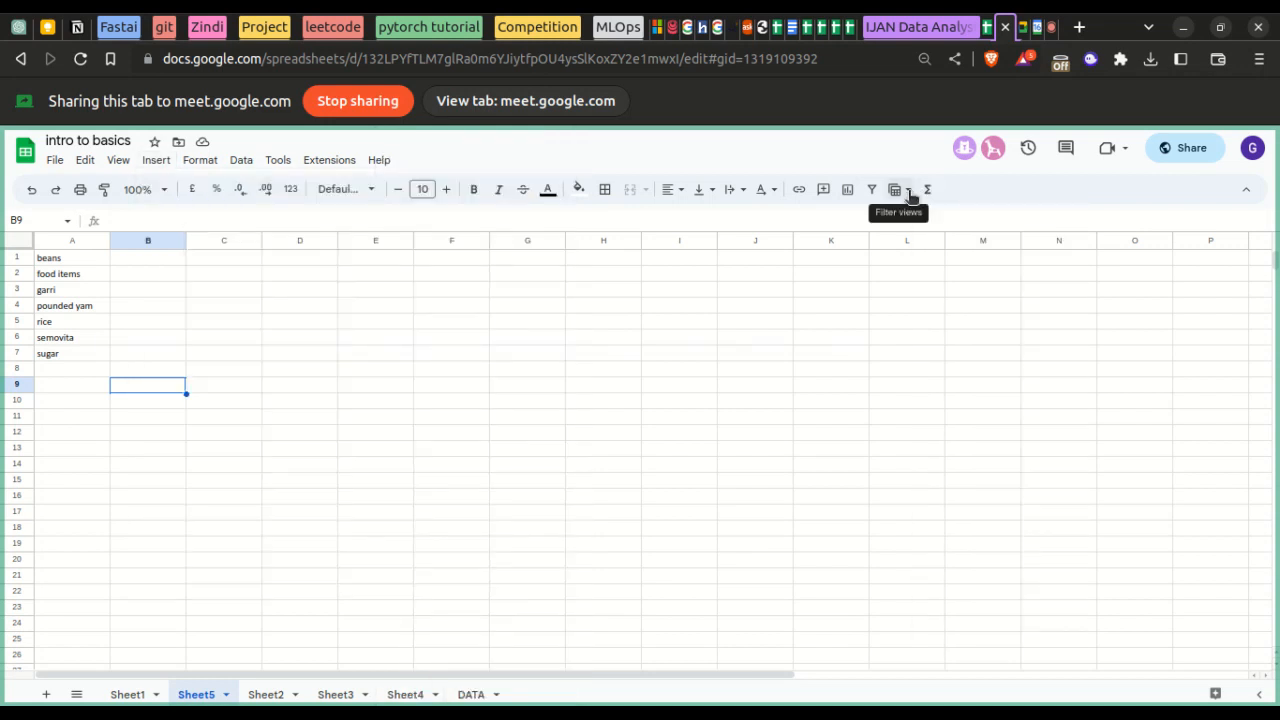
- Check the filter views options, and hide the spreadsheet's menus and show them again
{"action": "left_click", "coordinate": [909, 192]}
{"action": "left_click", "coordinate": [909, 193]}
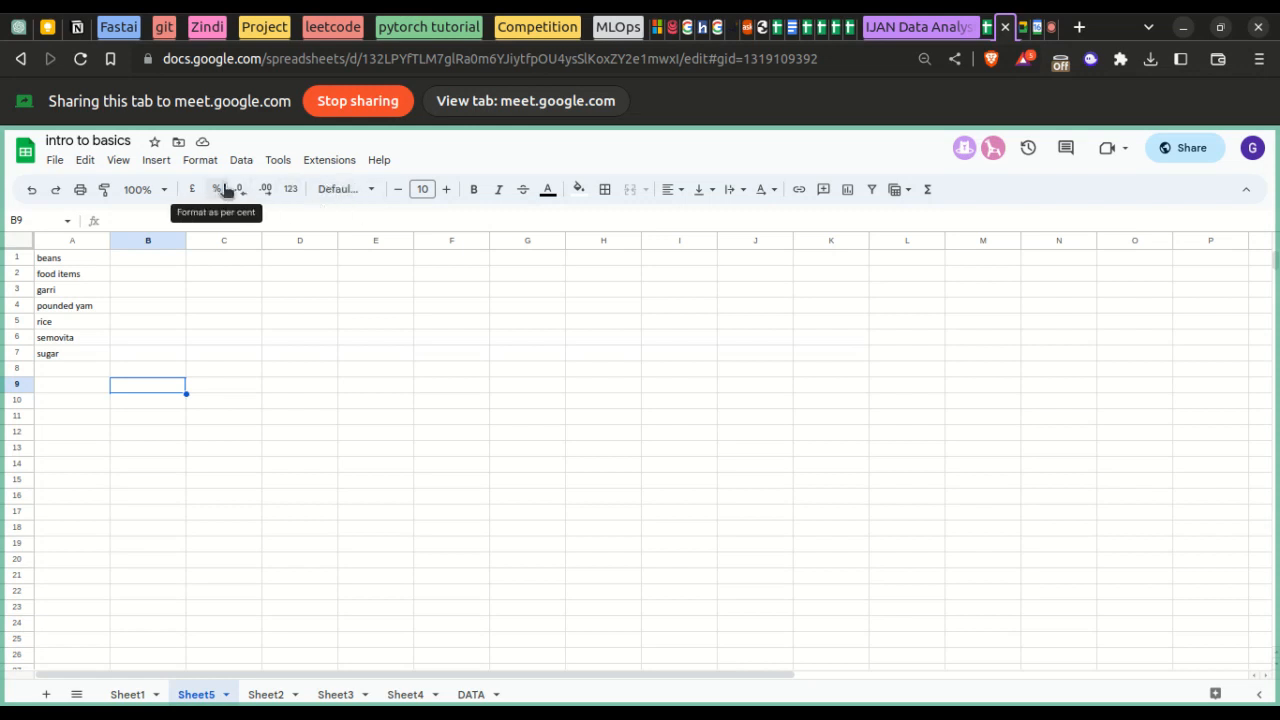
{"action": "left_click", "coordinate": [1245, 190]}
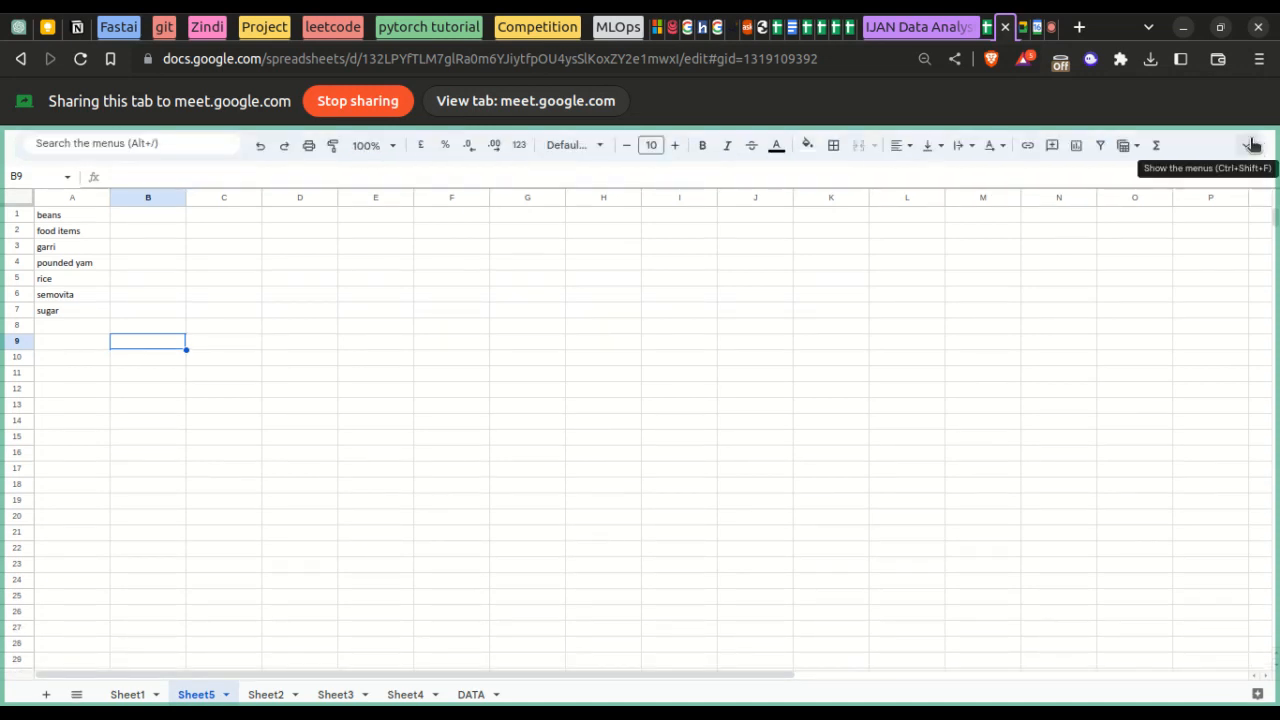
{"action": "left_click", "coordinate": [1248, 145]}
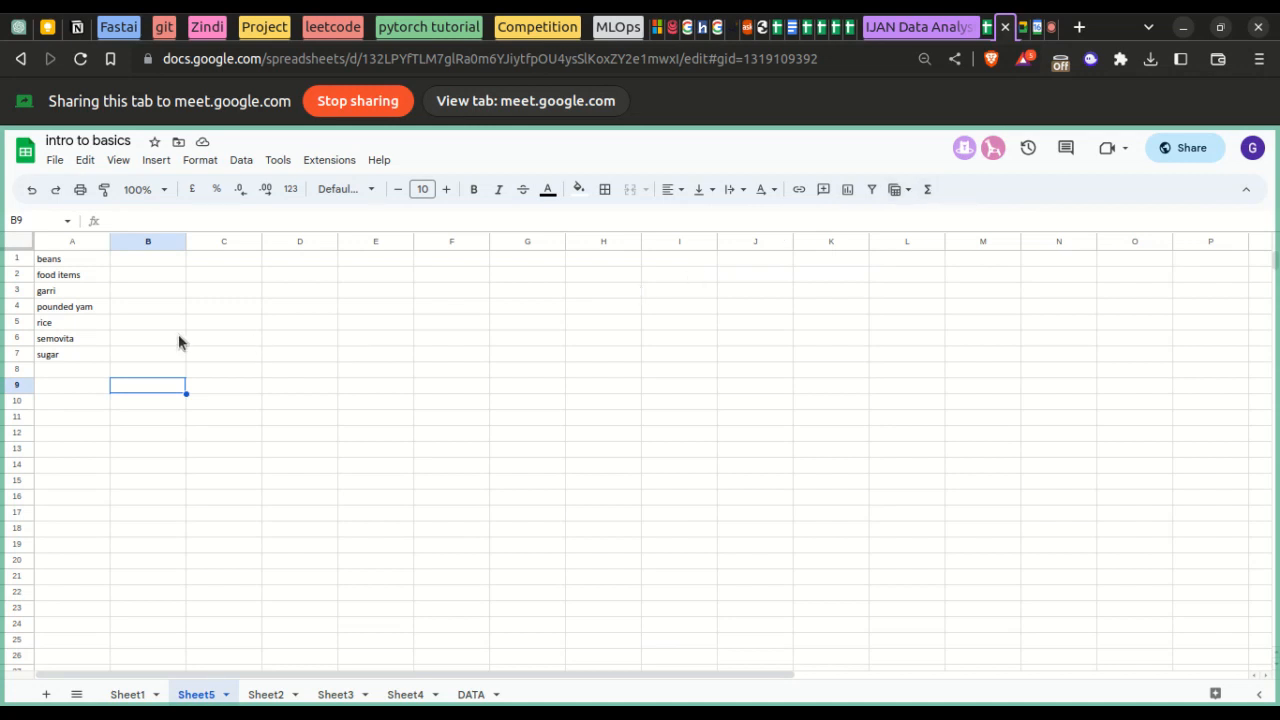
- Examine the name box while selecting various empty cells, such as D9, E5, C4 and B4, to see how the cell reference works
{"action": "left_click", "coordinate": [58, 221]}
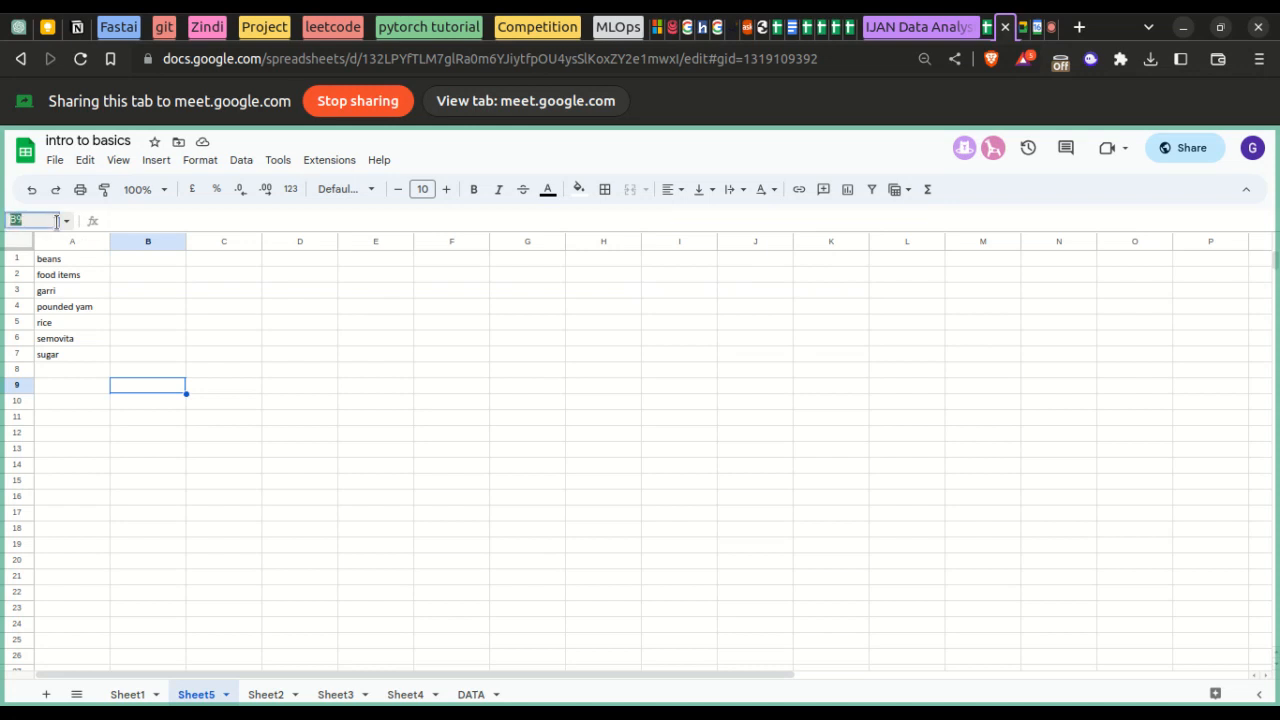
{"action": "left_click", "coordinate": [66, 225]}
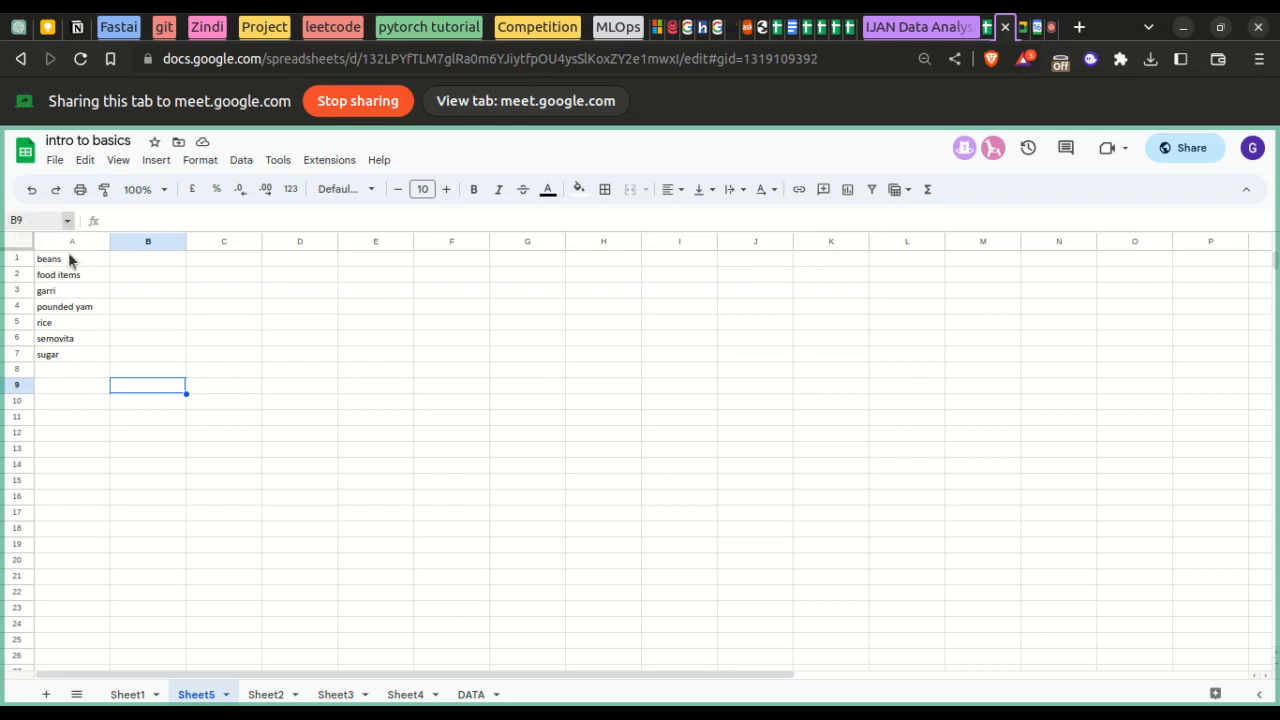
{"action": "left_click", "coordinate": [29, 219]}
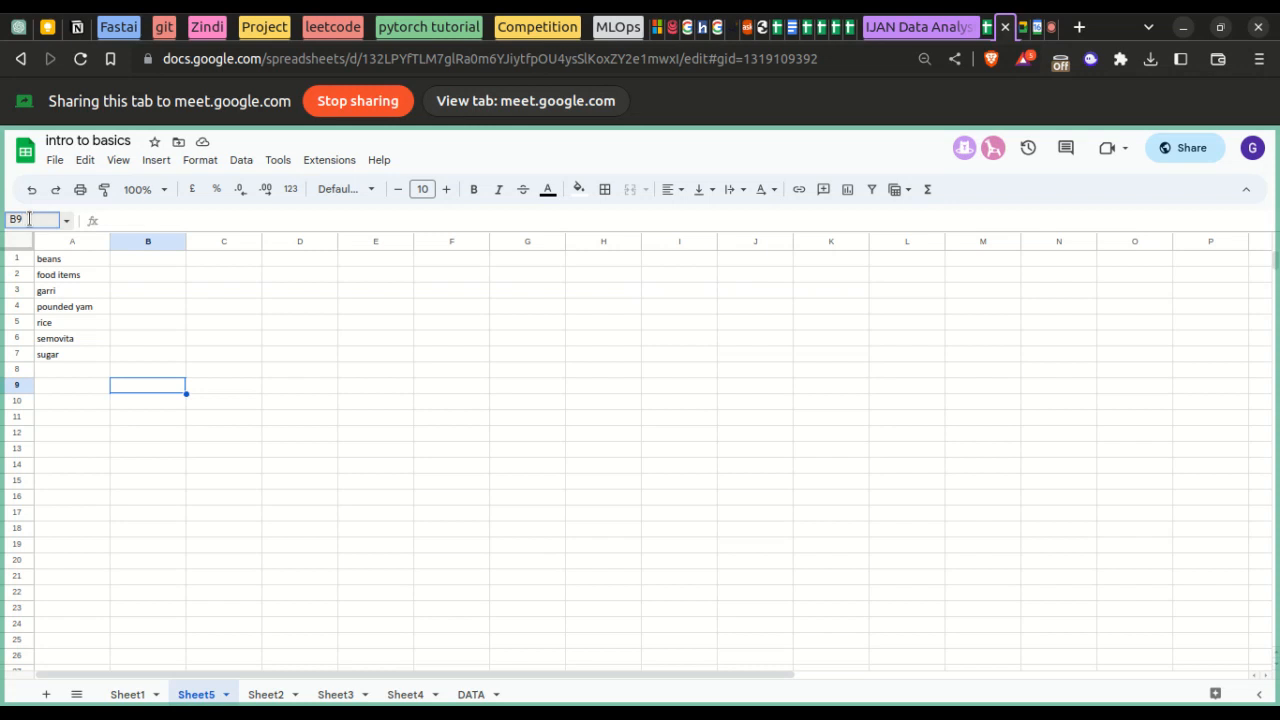
{"action": "left_click", "coordinate": [312, 390]}
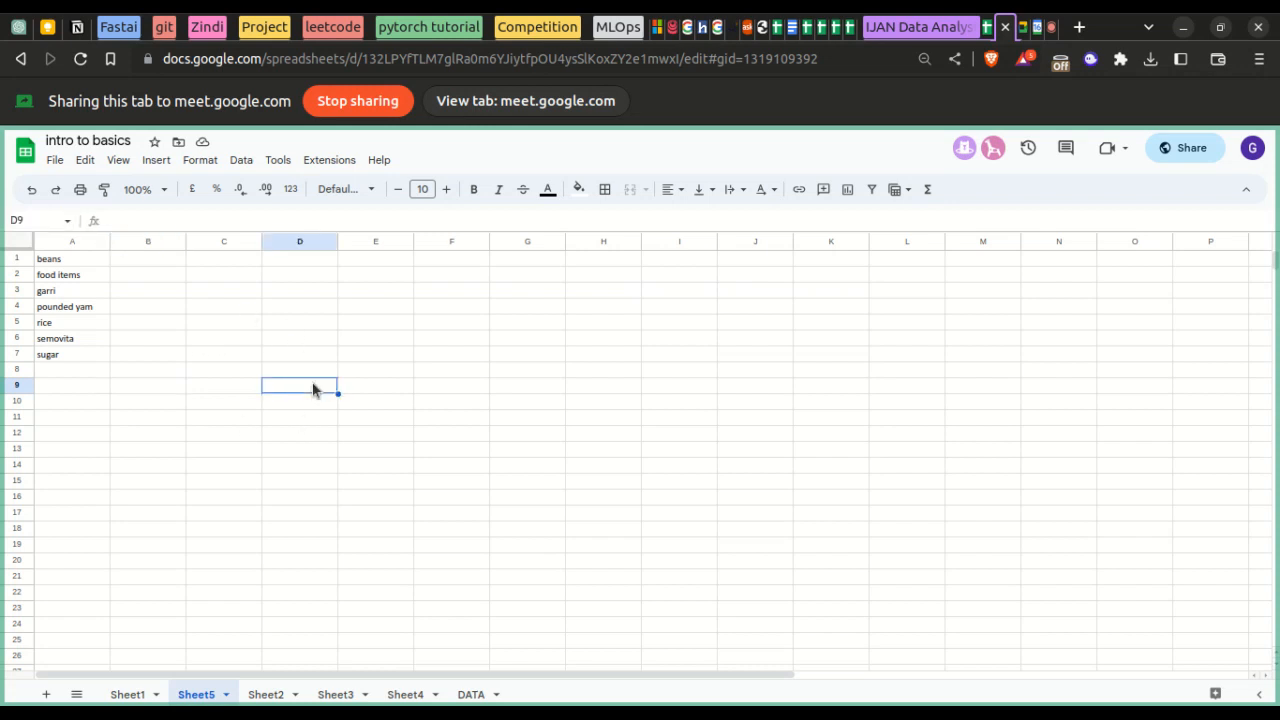
{"action": "left_click", "coordinate": [370, 390]}
{"action": "left_click", "coordinate": [450, 368]}
{"action": "left_click", "coordinate": [366, 327]}
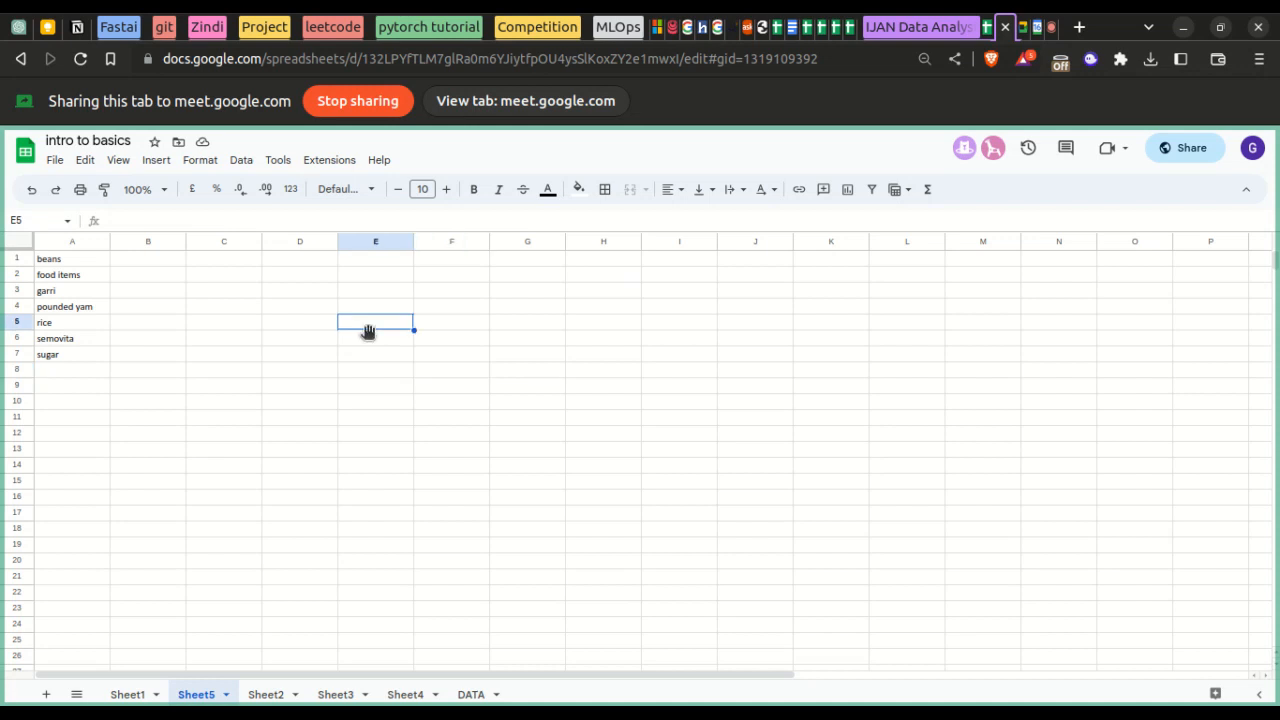
{"action": "left_click", "coordinate": [237, 337]}
{"action": "left_click", "coordinate": [196, 303]}
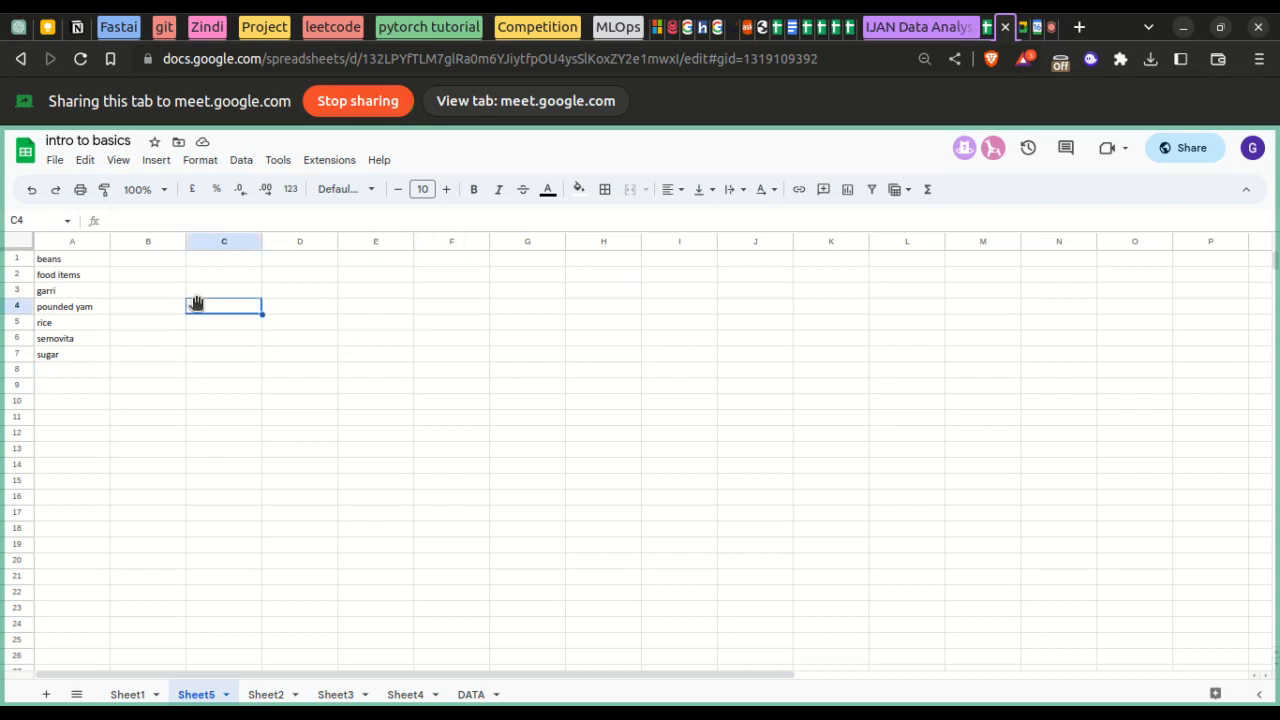
{"action": "left_click", "coordinate": [148, 287]}
{"action": "left_click", "coordinate": [147, 315]}
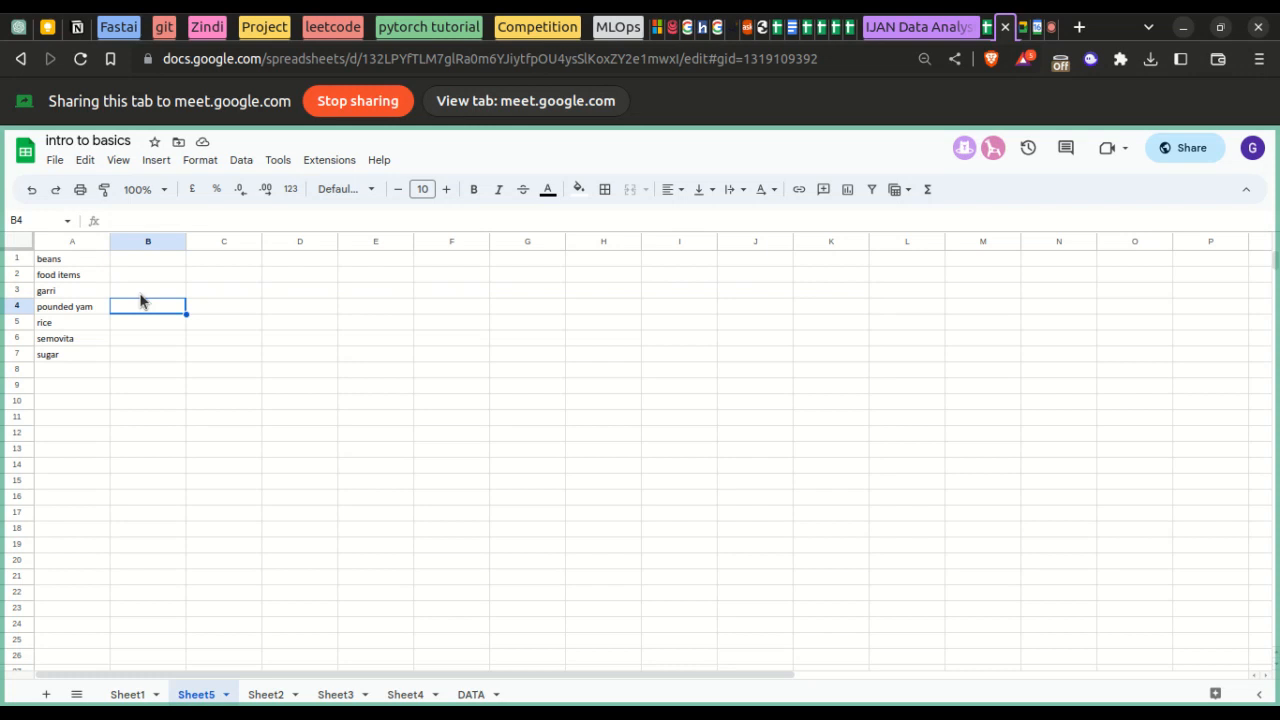
- Enter the date 2/3/2023 in cell C2 and apply the Date number format to it
{"action": "left_click", "coordinate": [222, 272]}
{"action": "type", "text": "2/"}
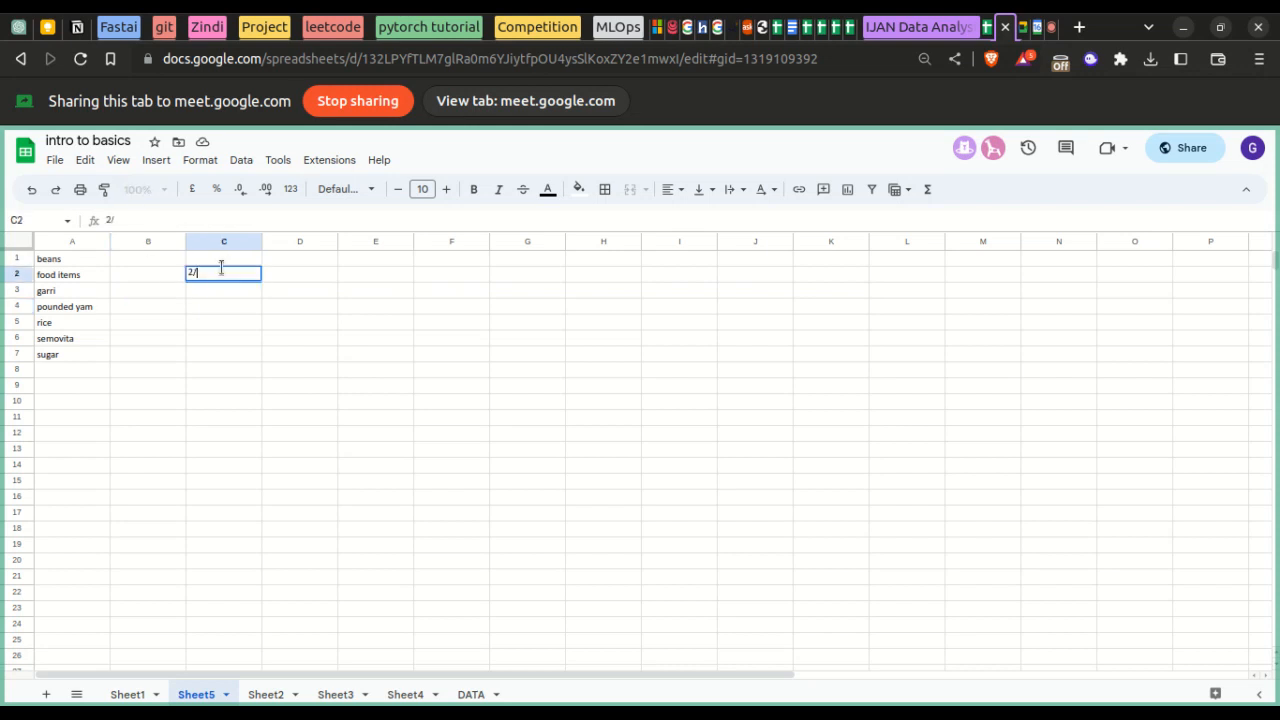
{"action": "type", "text": "3/2023"}
{"action": "left_click", "coordinate": [228, 318]}
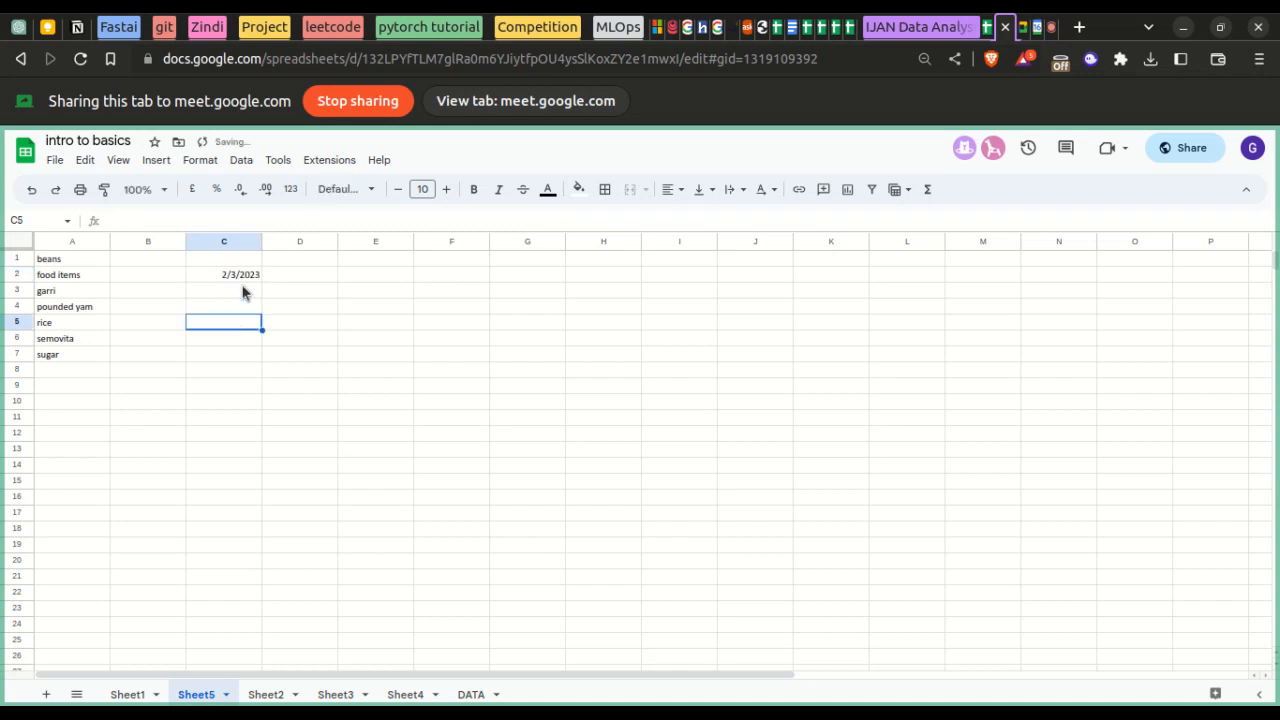
{"action": "left_click", "coordinate": [240, 276]}
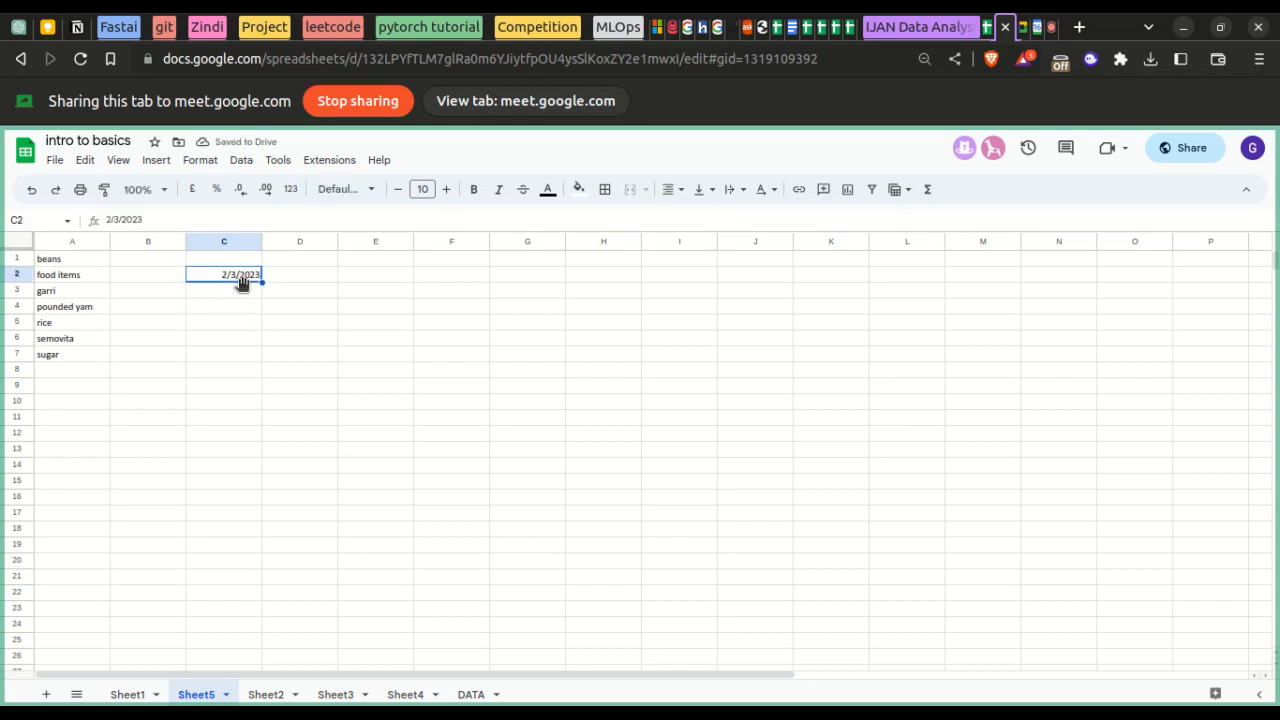
{"action": "left_click", "coordinate": [291, 189]}
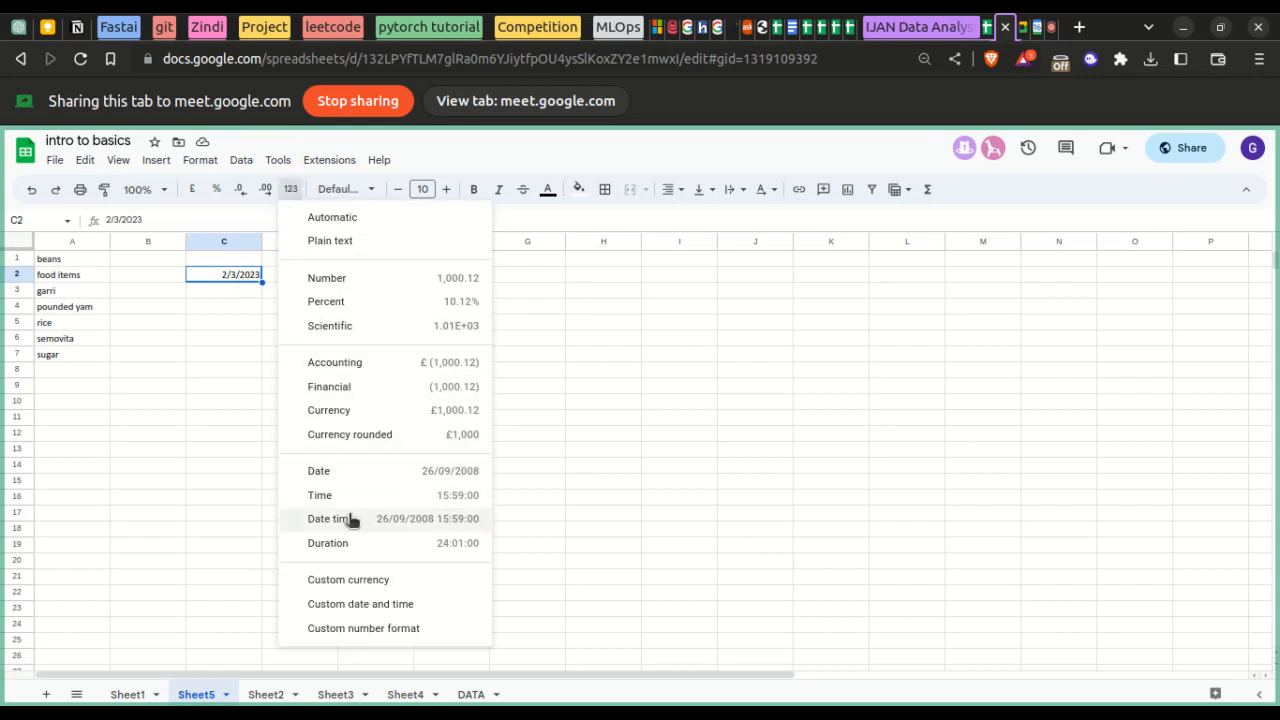
{"action": "left_click", "coordinate": [357, 472]}
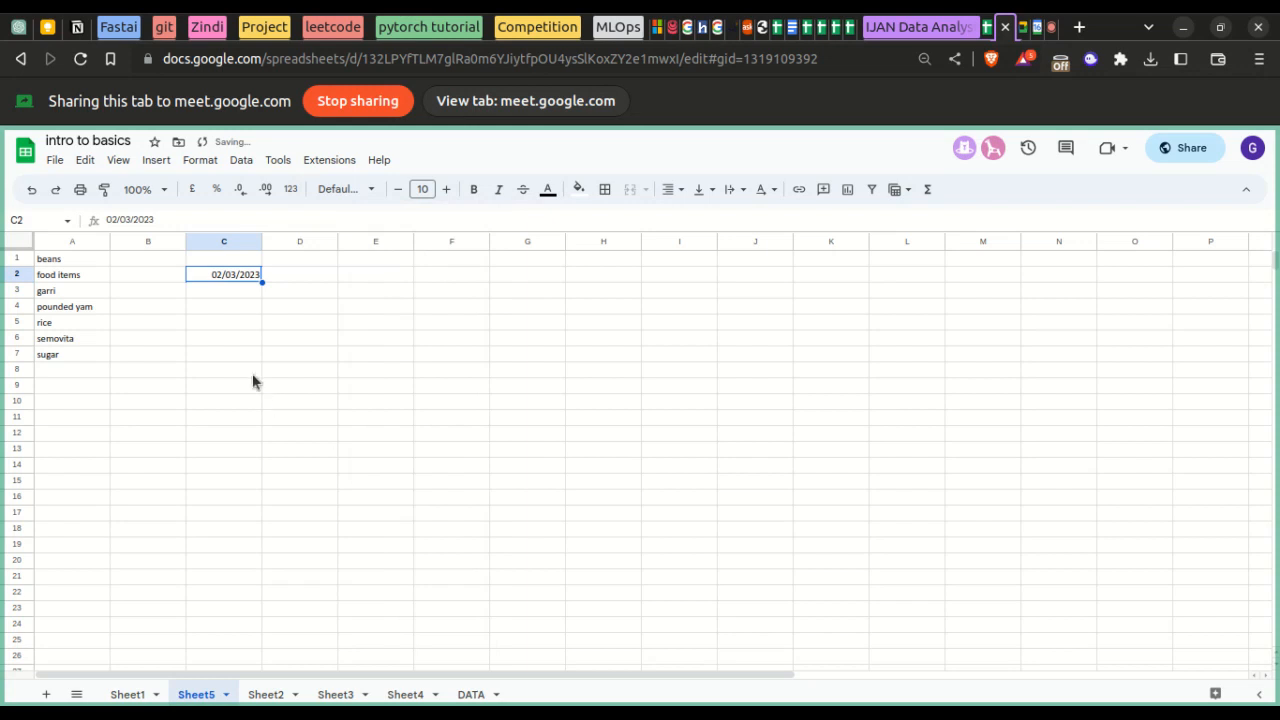
{"action": "left_click", "coordinate": [223, 307]}
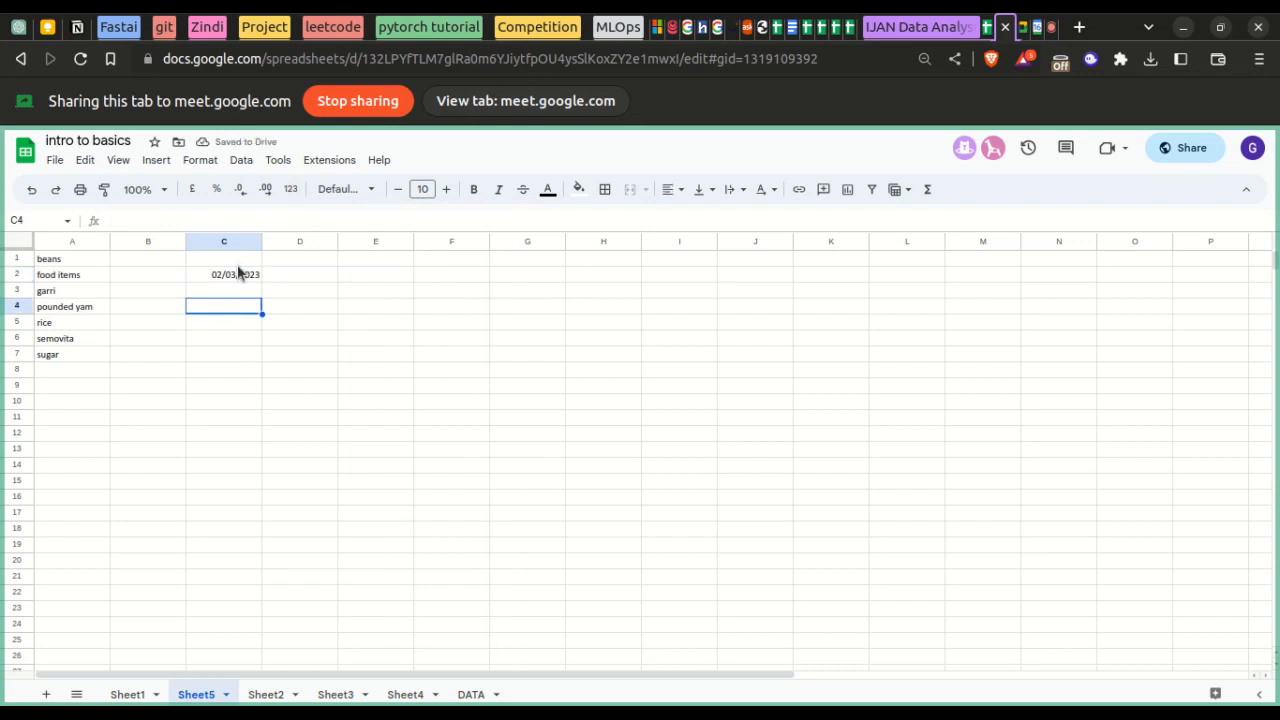
{"action": "left_click", "coordinate": [236, 276]}
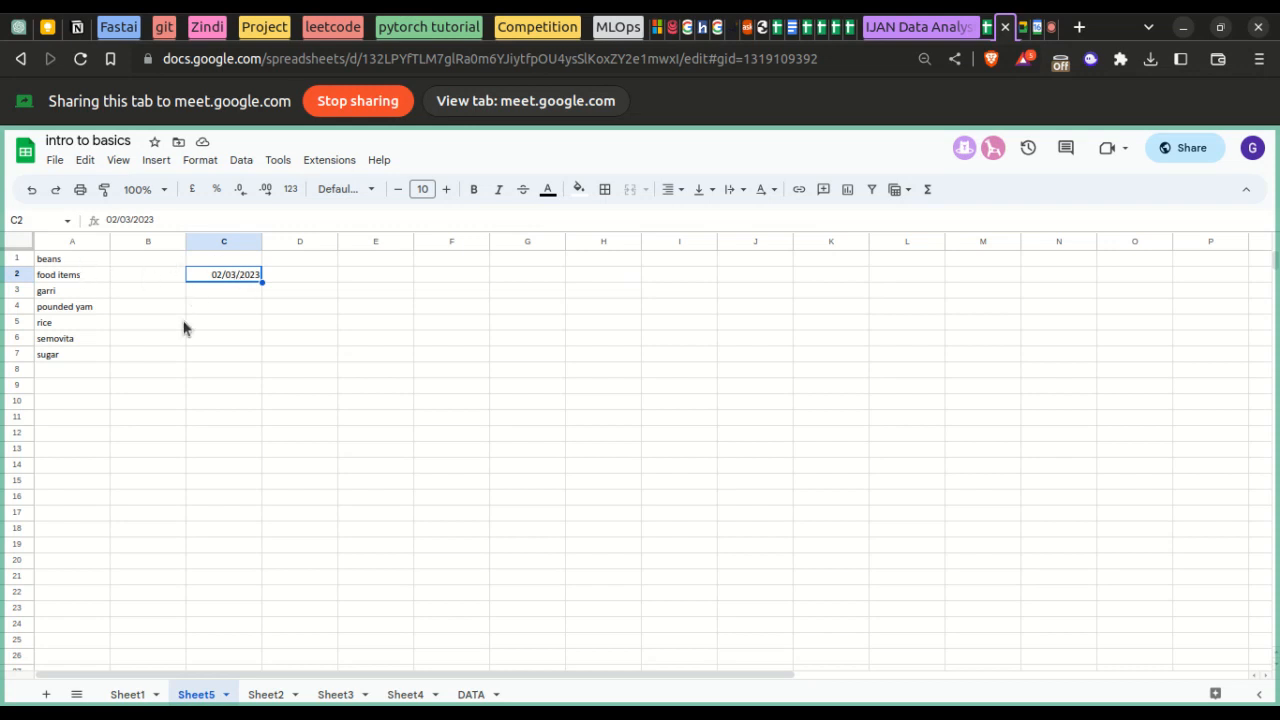
- Clear the contents of the range A1:C9 on Sheet5
{"action": "left_click_drag", "start_coordinate": [72, 385], "coordinate": [200, 260]}
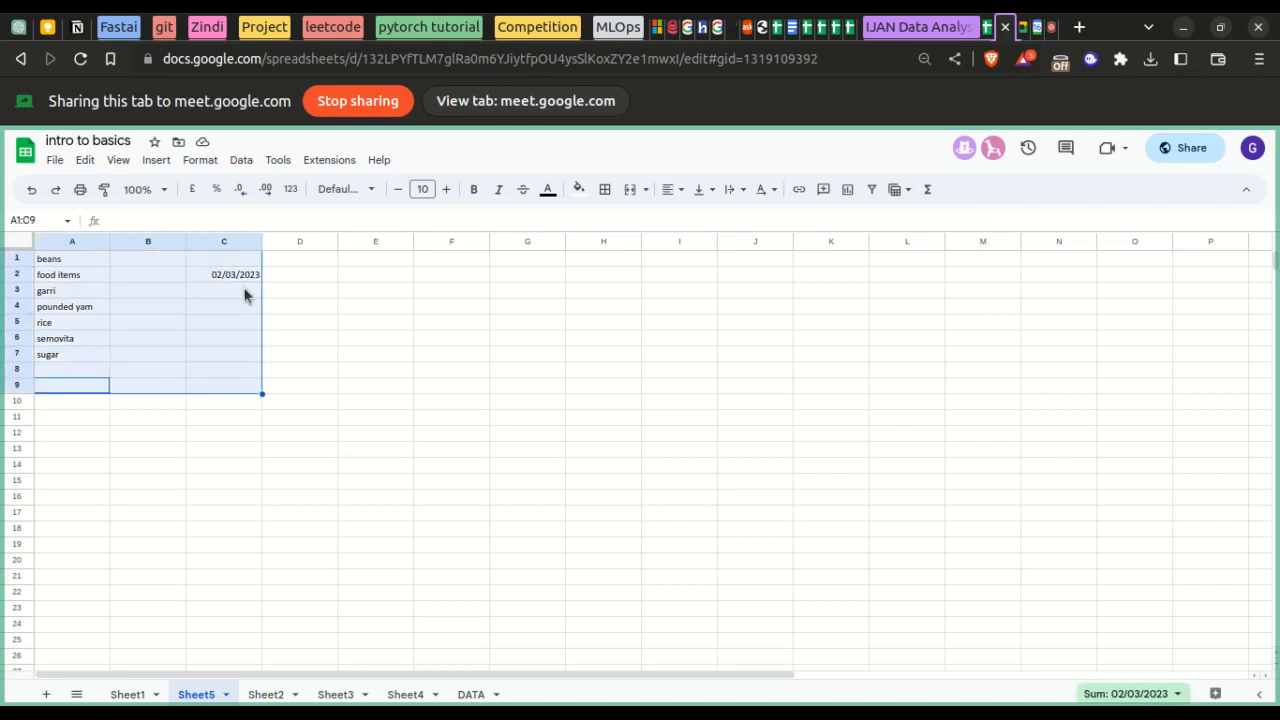
{"action": "key", "text": "Delete"}
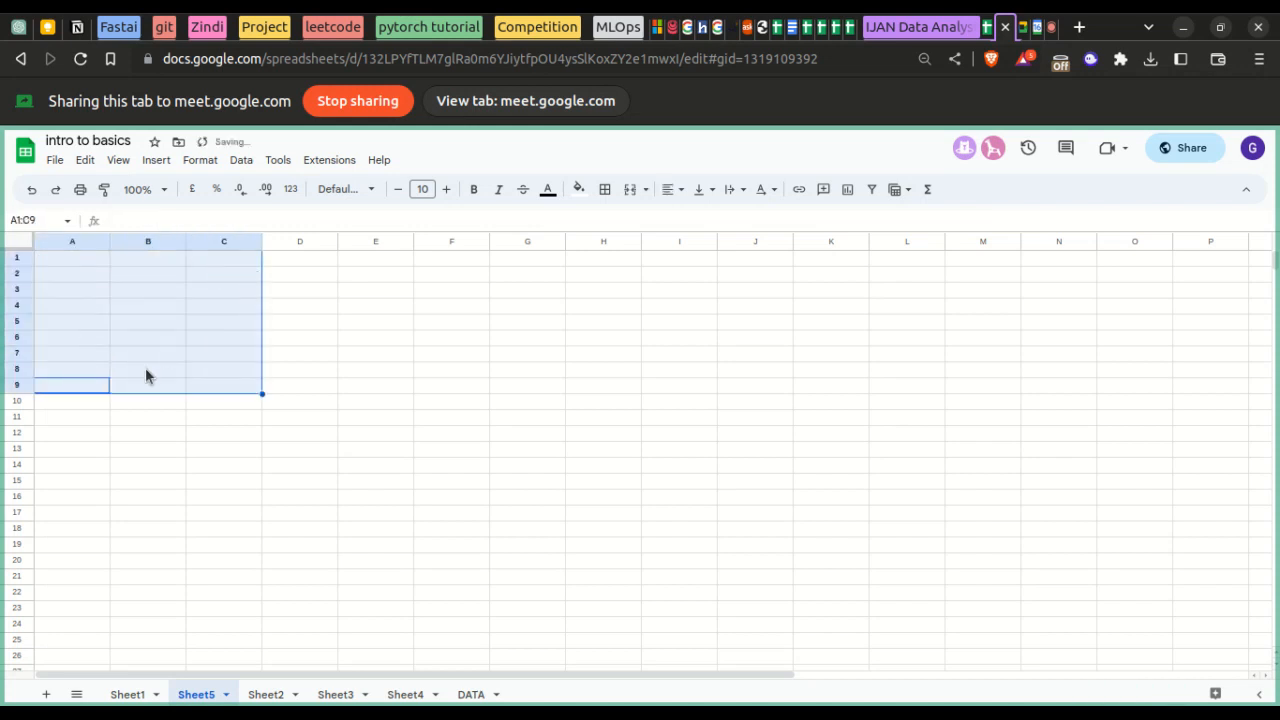
{"action": "left_click", "coordinate": [85, 470]}
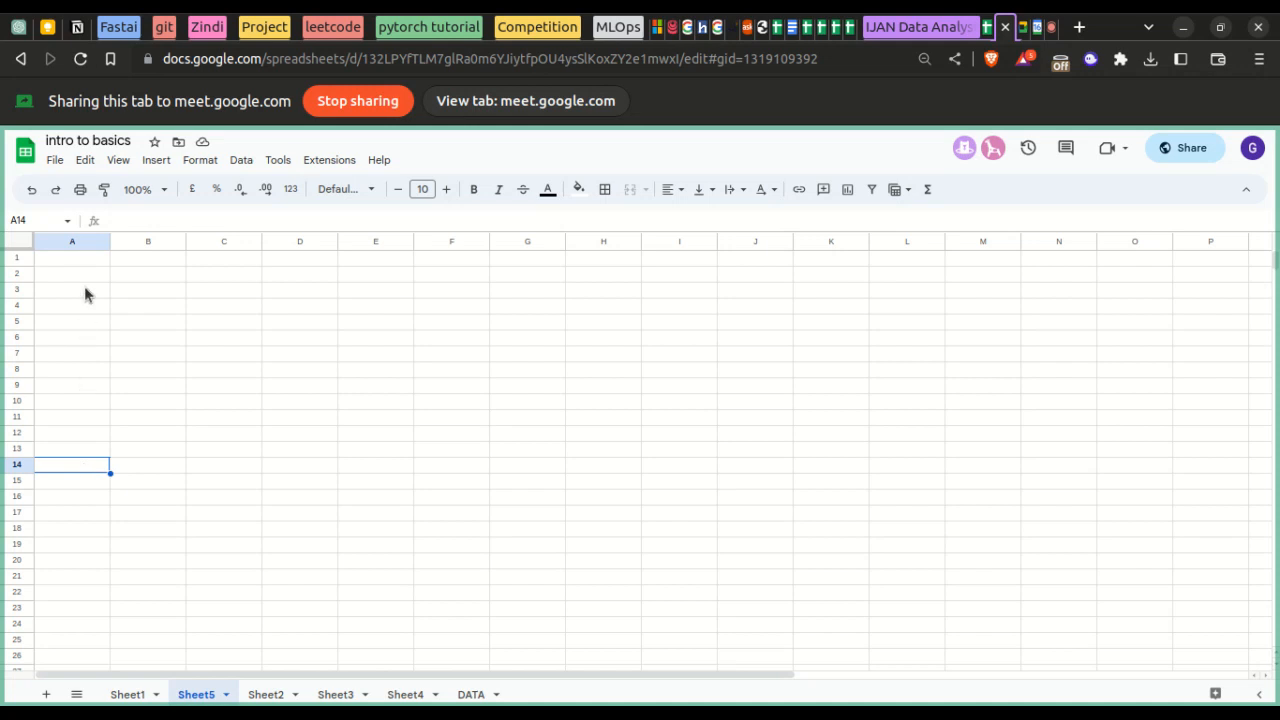
- Select the range B7:D10 to check its reference in the name box, and reduce the selection to cell B7
{"action": "left_click", "coordinate": [57, 220]}
{"action": "key", "text": "Escape"}
{"action": "left_click_drag", "start_coordinate": [161, 348], "coordinate": [297, 408]}
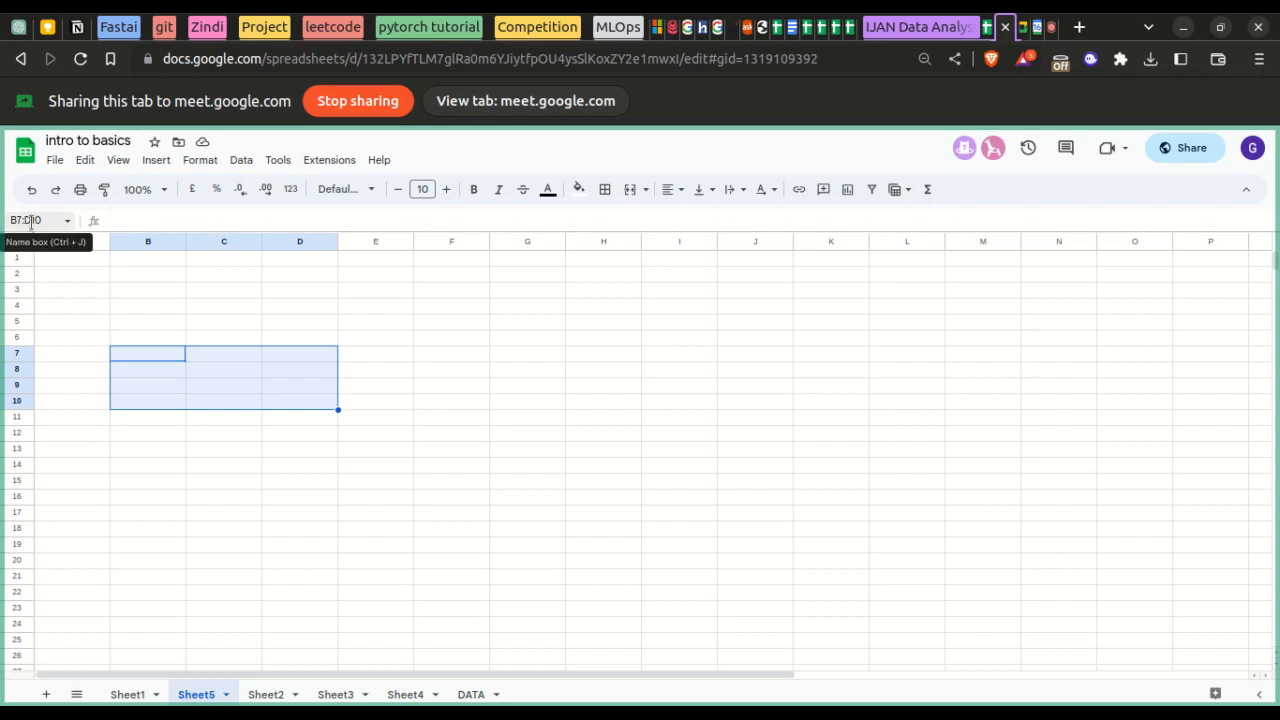
{"action": "left_click", "coordinate": [144, 358]}
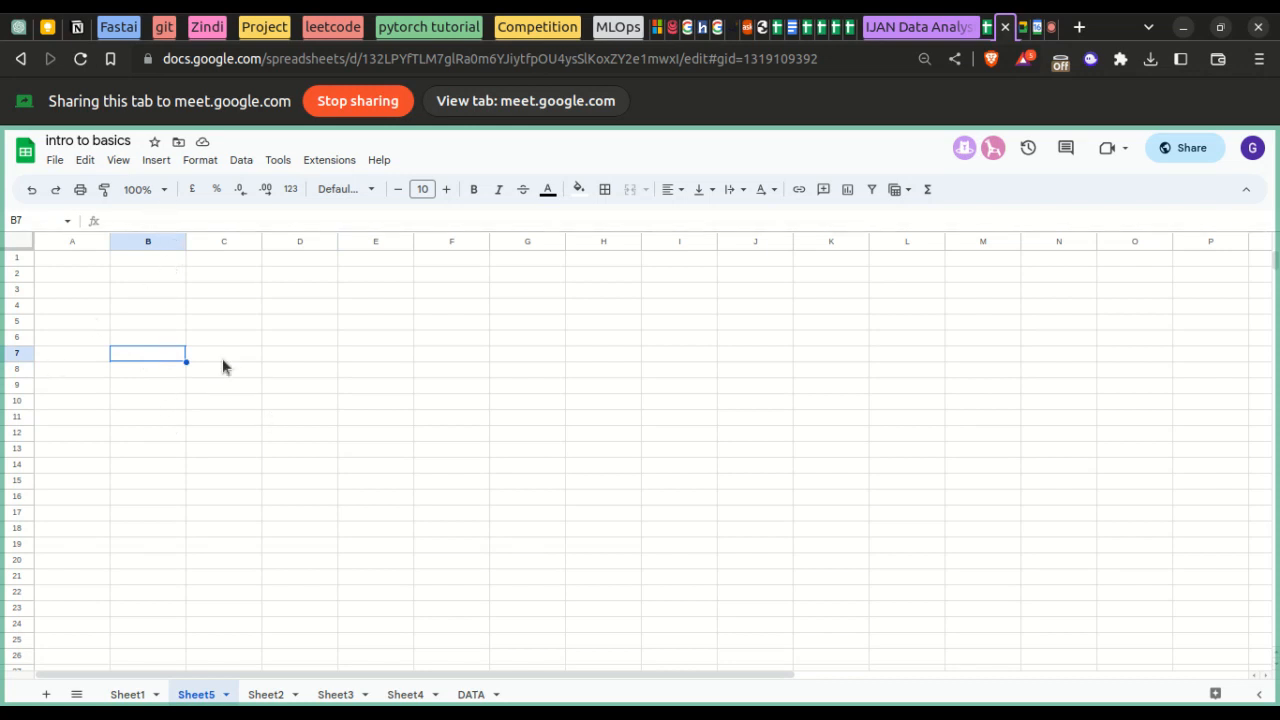
- Enter the sample text "ss" in cell Z5, in the last column of Sheet5
{"action": "scroll", "coordinate": [366, 428], "scroll_direction": "right", "scroll_amount": 5}
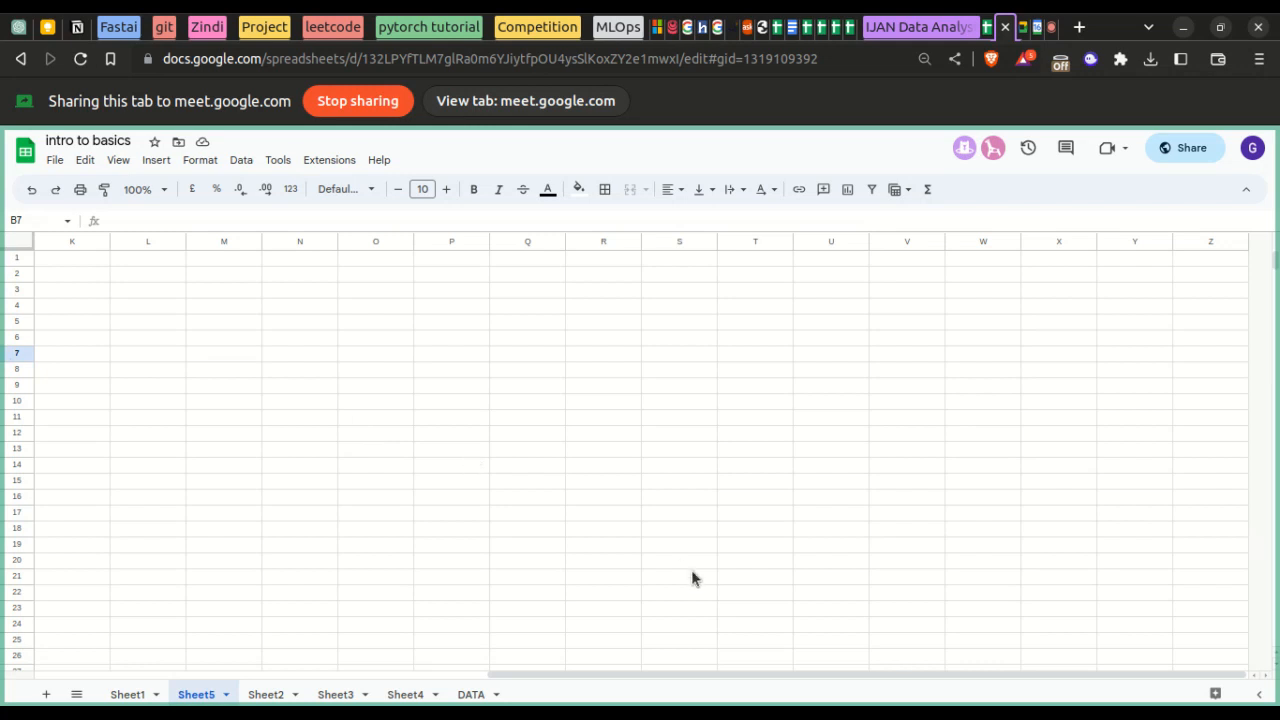
{"action": "left_click", "coordinate": [1220, 308]}
{"action": "left_click", "coordinate": [1221, 326]}
{"action": "type", "text": "s"}
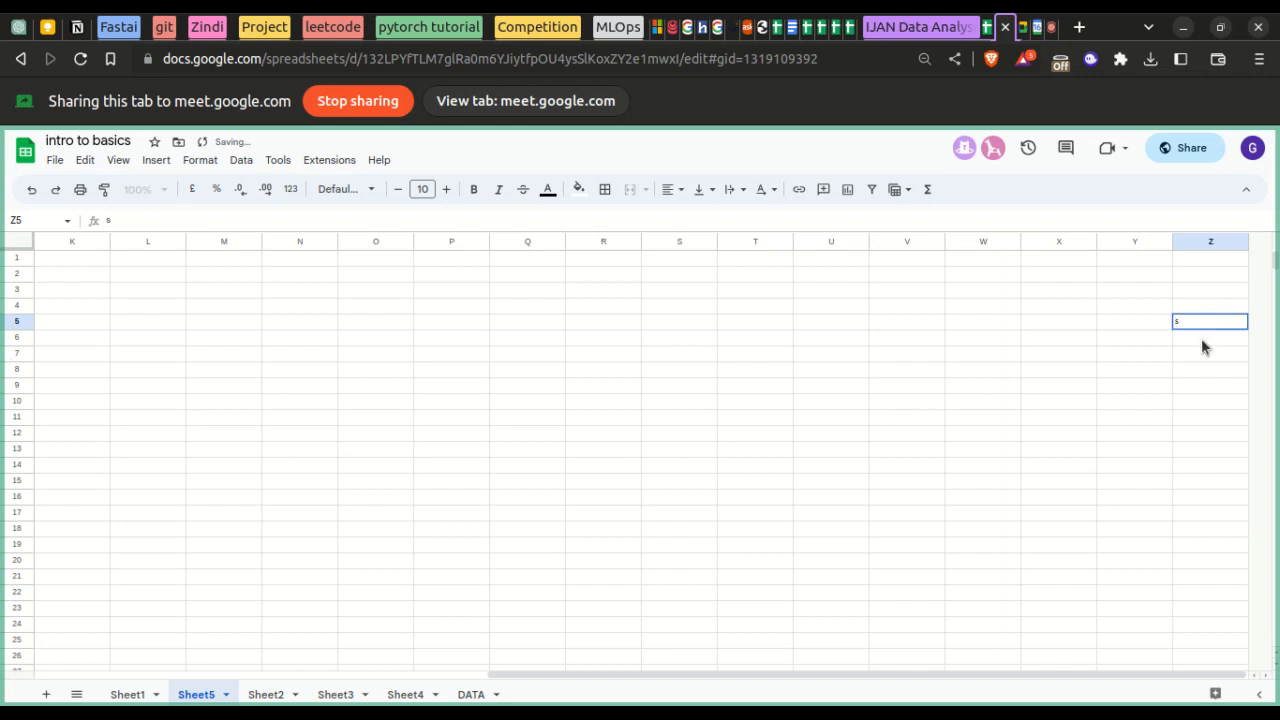
{"action": "type", "text": "s"}
{"action": "left_click", "coordinate": [1188, 415]}
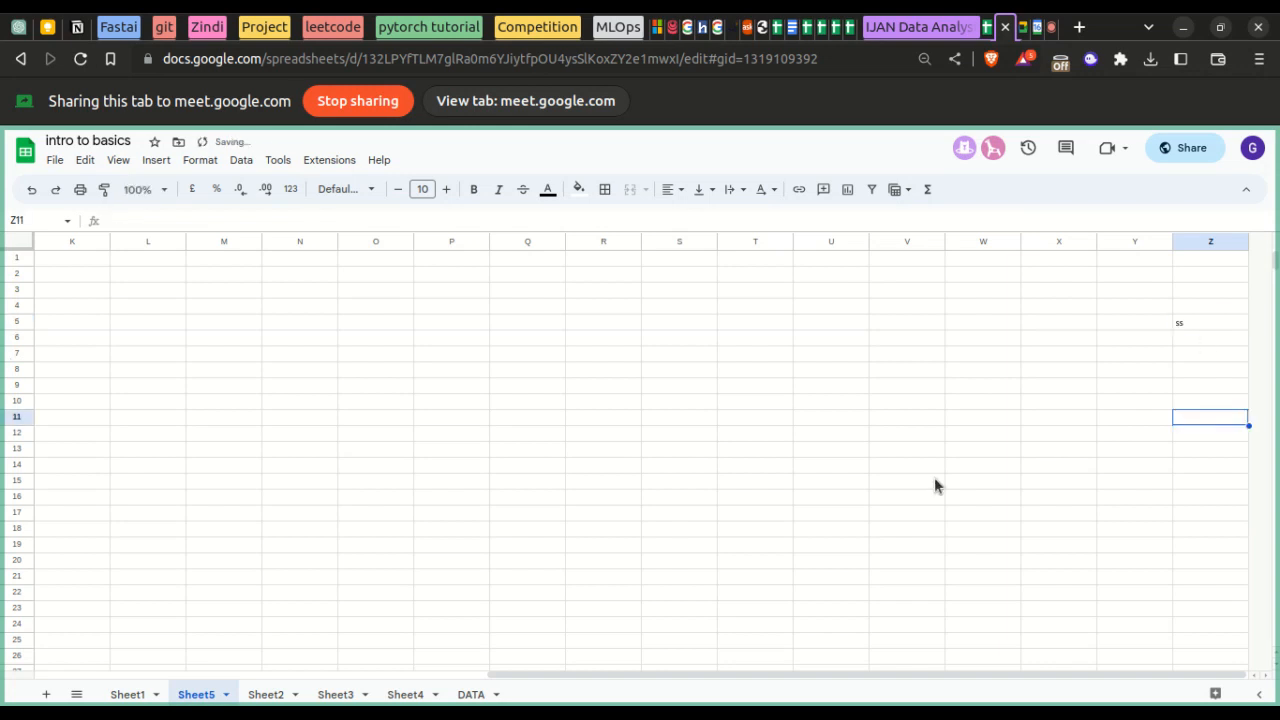
- Look over the rows below, return to cell A1 and examine its formula bar
{"action": "scroll", "coordinate": [934, 486], "scroll_direction": "left", "scroll_amount": 10}
{"action": "scroll", "coordinate": [174, 588], "scroll_direction": "down", "scroll_amount": 15}
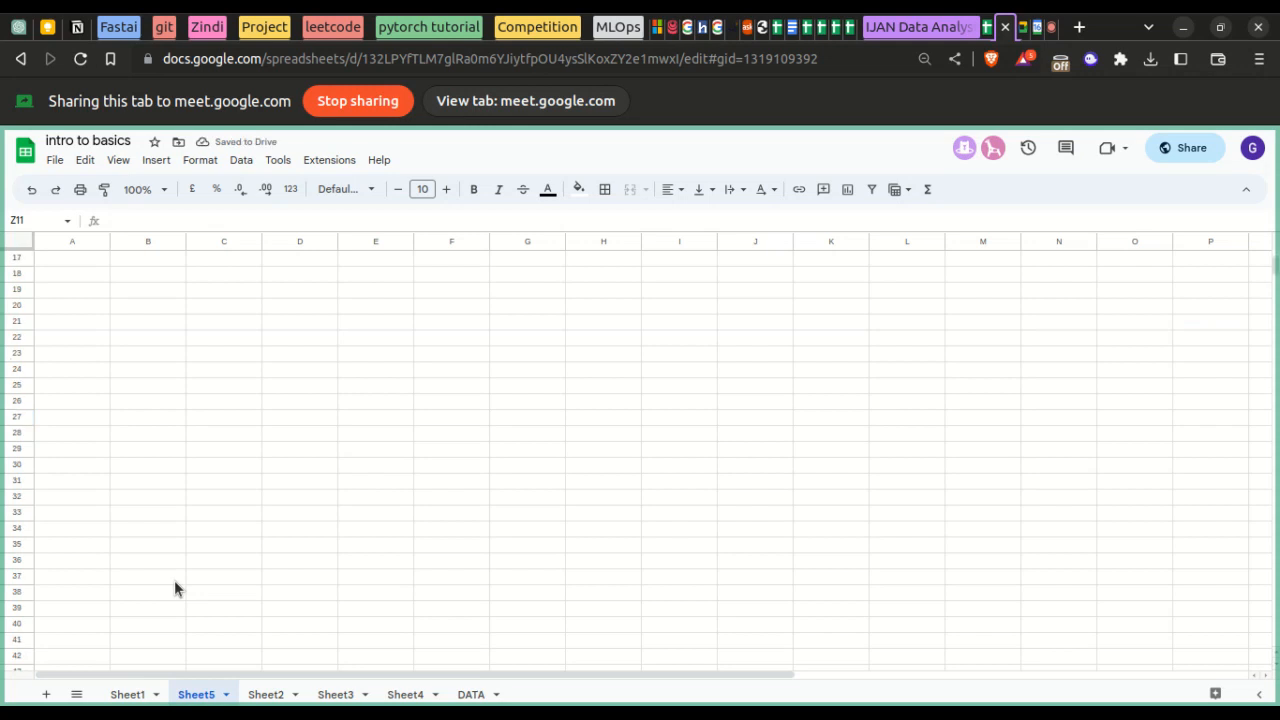
{"action": "scroll", "coordinate": [175, 588], "scroll_direction": "up", "scroll_amount": 15}
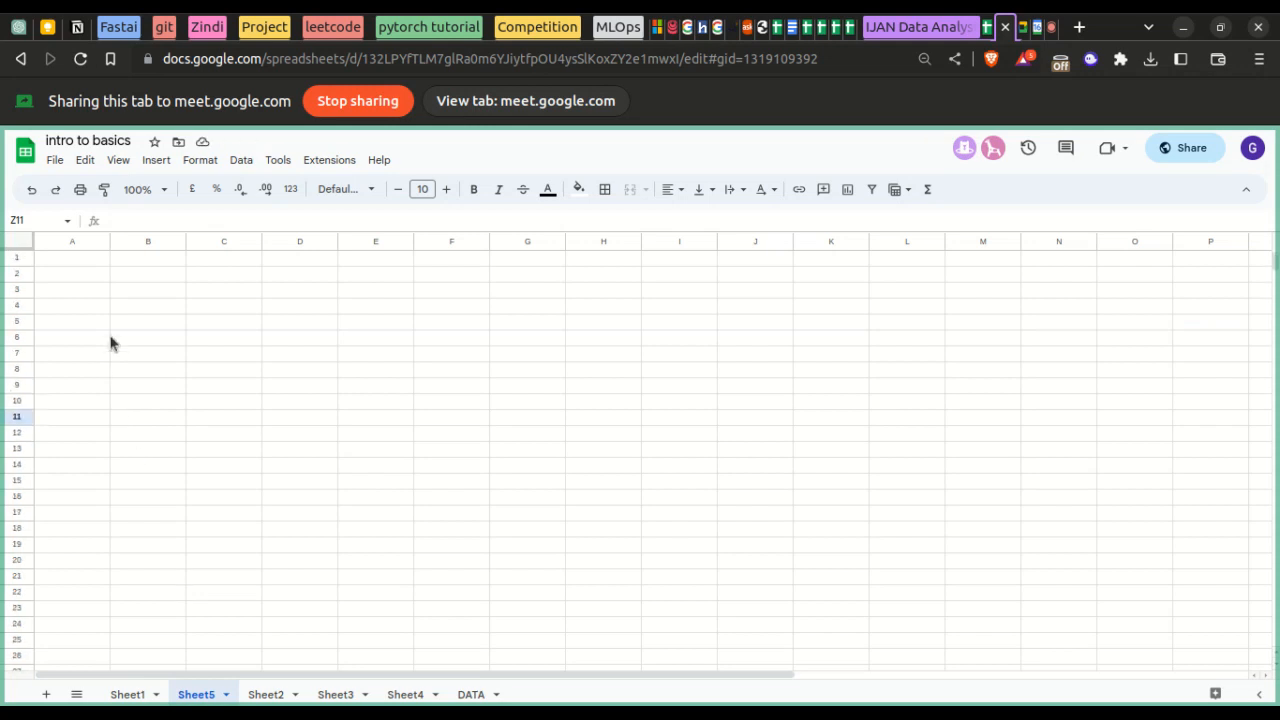
{"action": "left_click", "coordinate": [77, 259]}
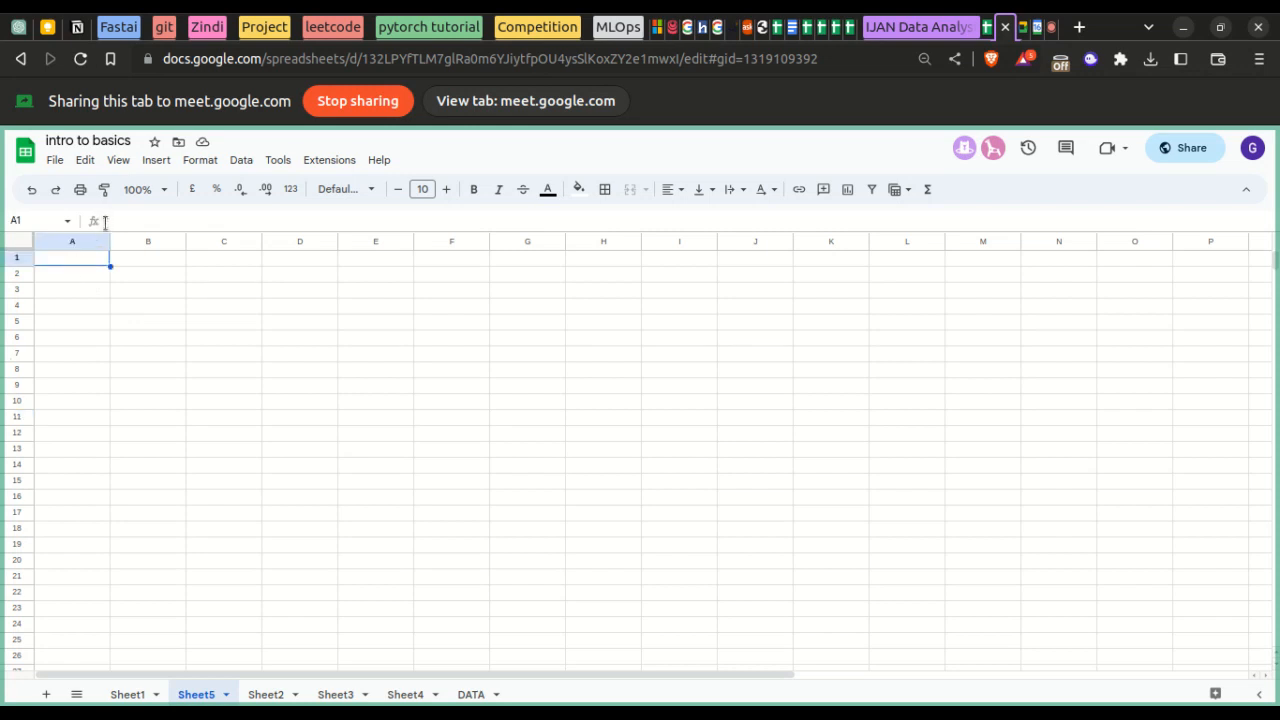
{"action": "left_click", "coordinate": [123, 216]}
- Open the DATA sheet and widen the Sales Person, Geography, Product and Amount columns so their contents fit
{"action": "left_click", "coordinate": [468, 694]}
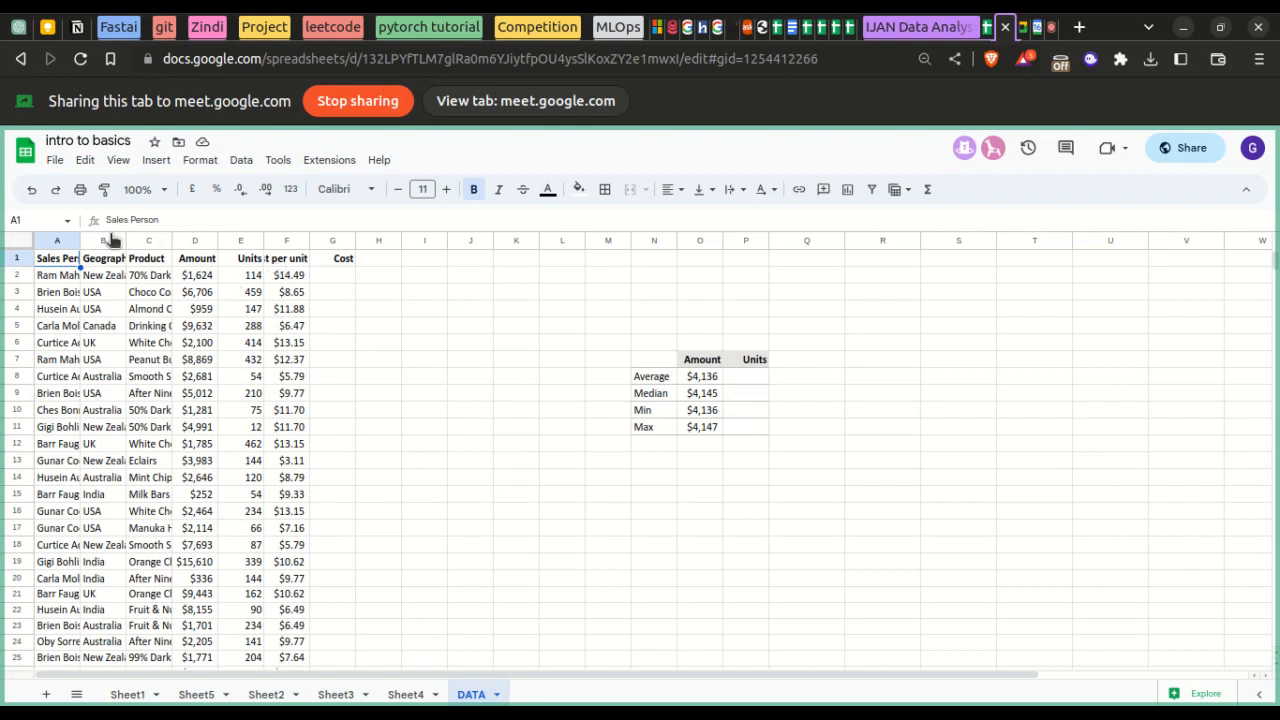
{"action": "left_click_drag", "start_coordinate": [80, 241], "coordinate": [580, 241]}
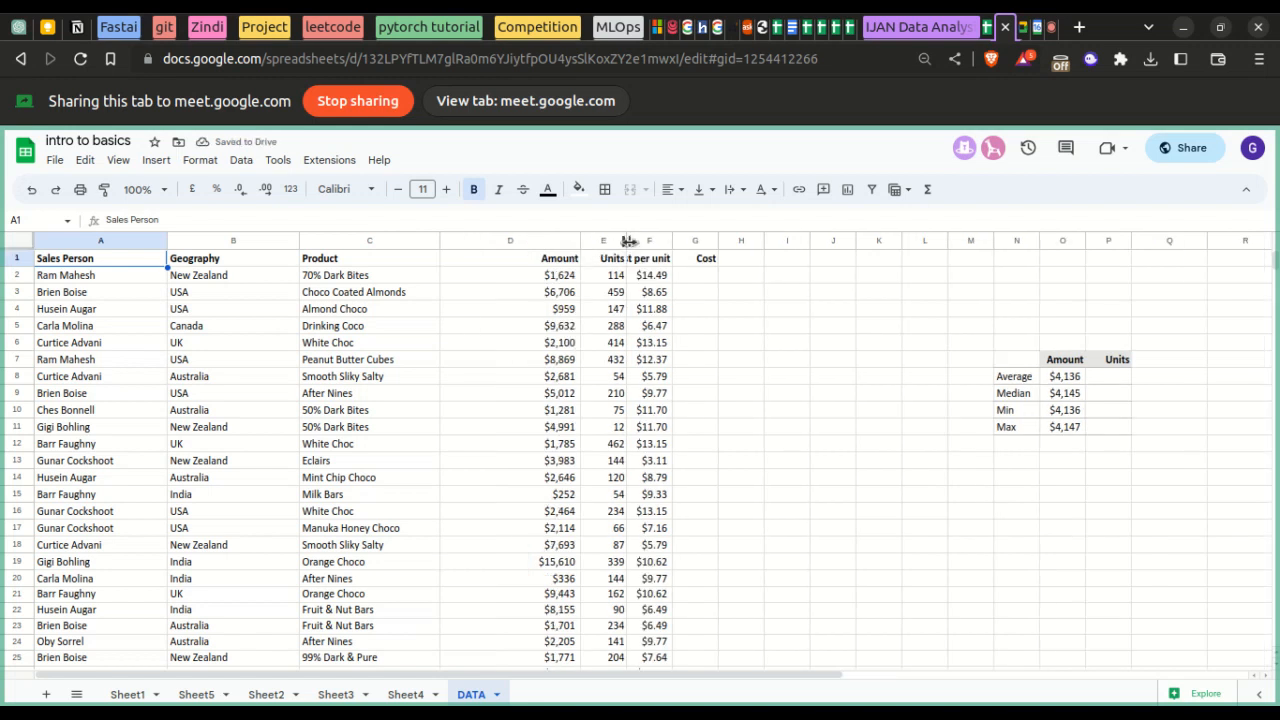
- Switch to ChatGPT, submit the prompt "dataset", and return to the spreadsheet
{"action": "left_click", "coordinate": [18, 27]}
{"action": "type", "text": "dataset"}
{"action": "key", "text": "Return"}
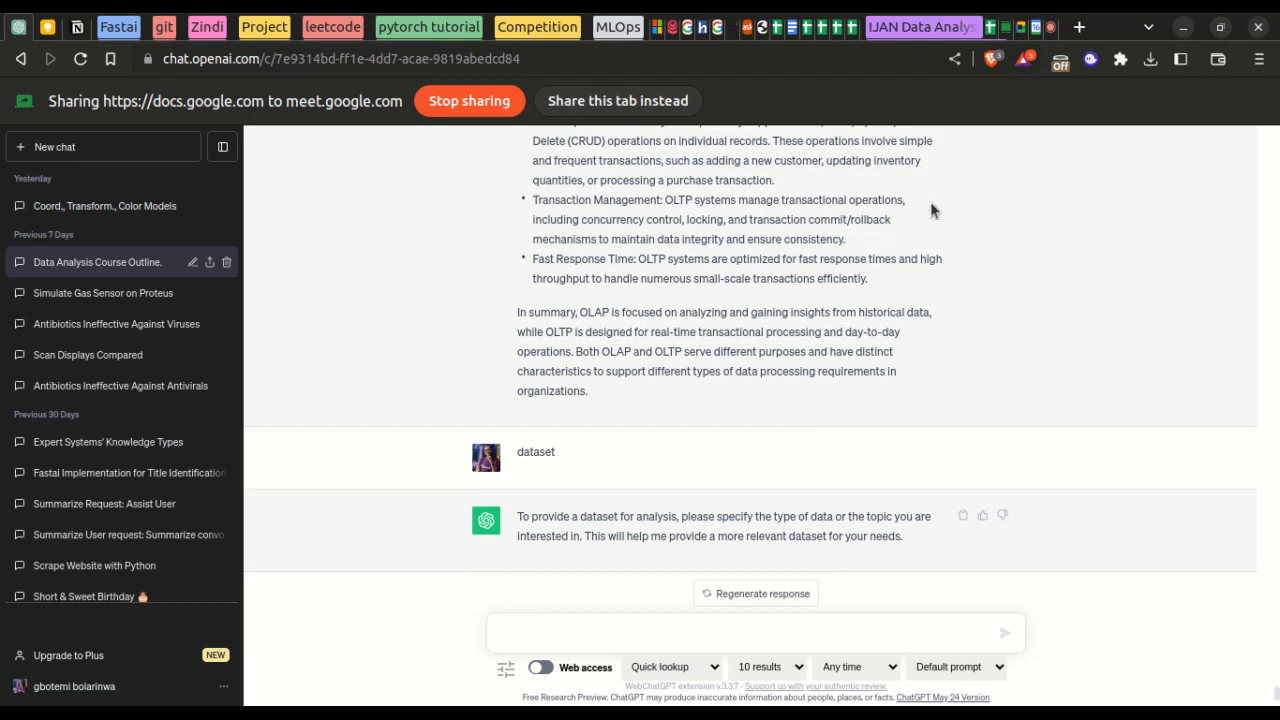
{"action": "left_click", "coordinate": [1020, 35]}
{"action": "left_click", "coordinate": [1005, 28]}
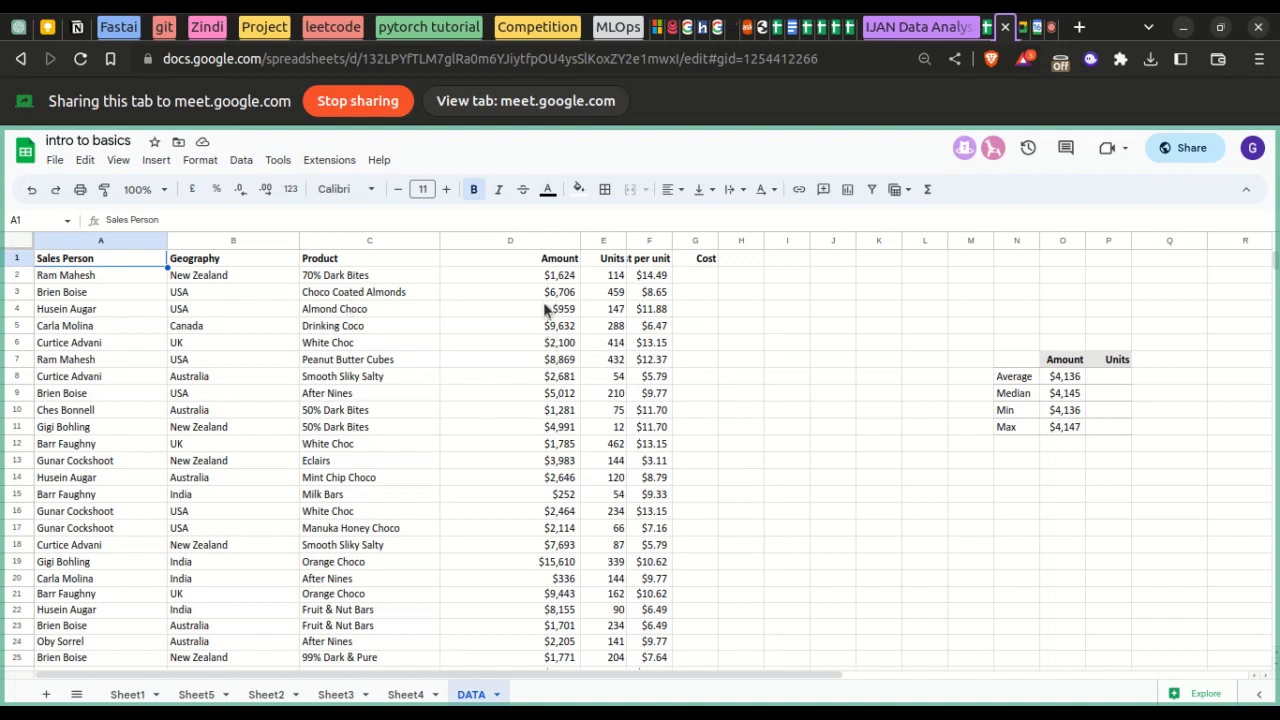
- Widen the Units and Cost per unit columns on the DATA sheet so their headers fit
{"action": "left_click_drag", "start_coordinate": [720, 240], "coordinate": [722, 240]}
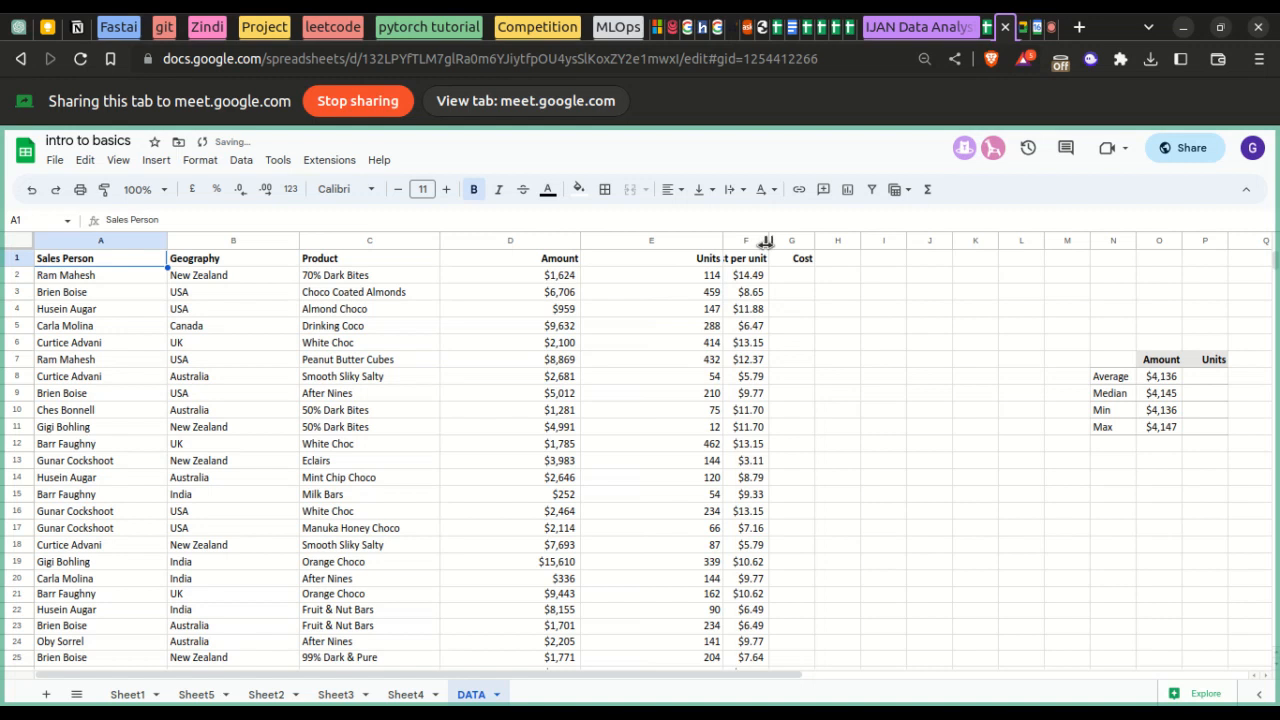
{"action": "left_click_drag", "start_coordinate": [768, 242], "coordinate": [815, 240]}
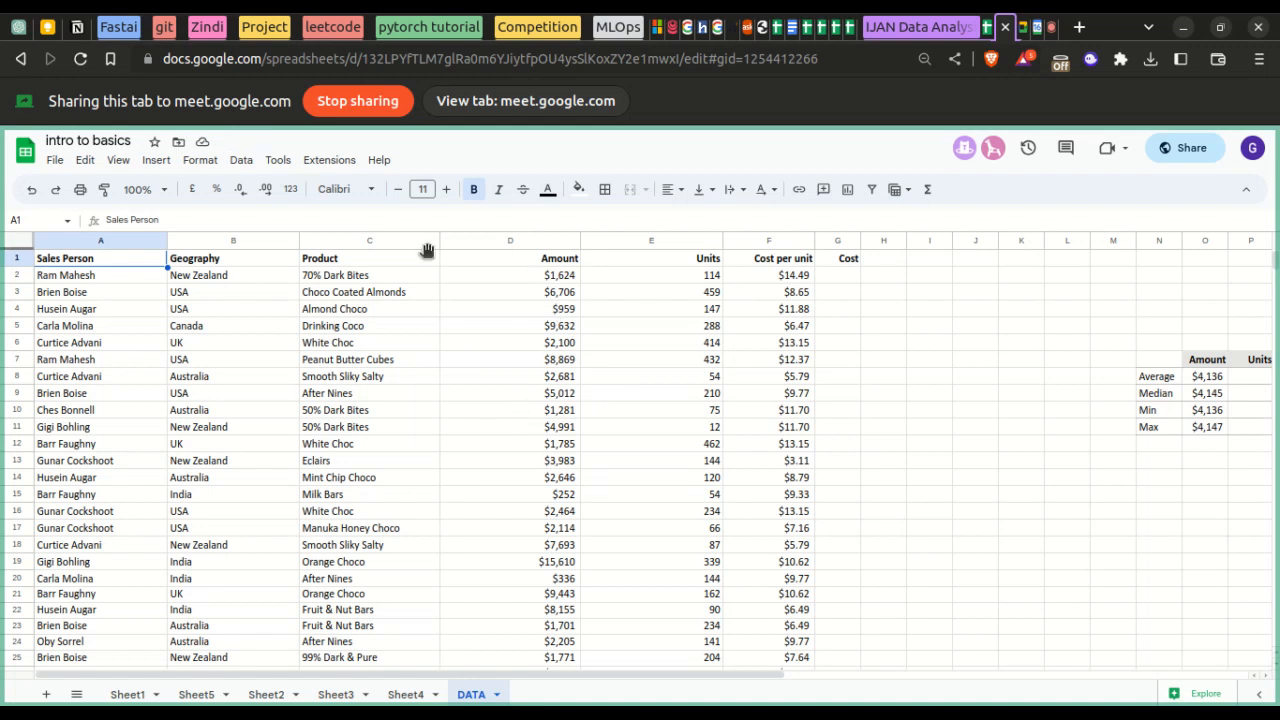
- Look through the sales records down to the end of the dataset and select the last Sales Person cell, A301
{"action": "scroll", "coordinate": [175, 510], "scroll_direction": "down", "scroll_amount": 10}
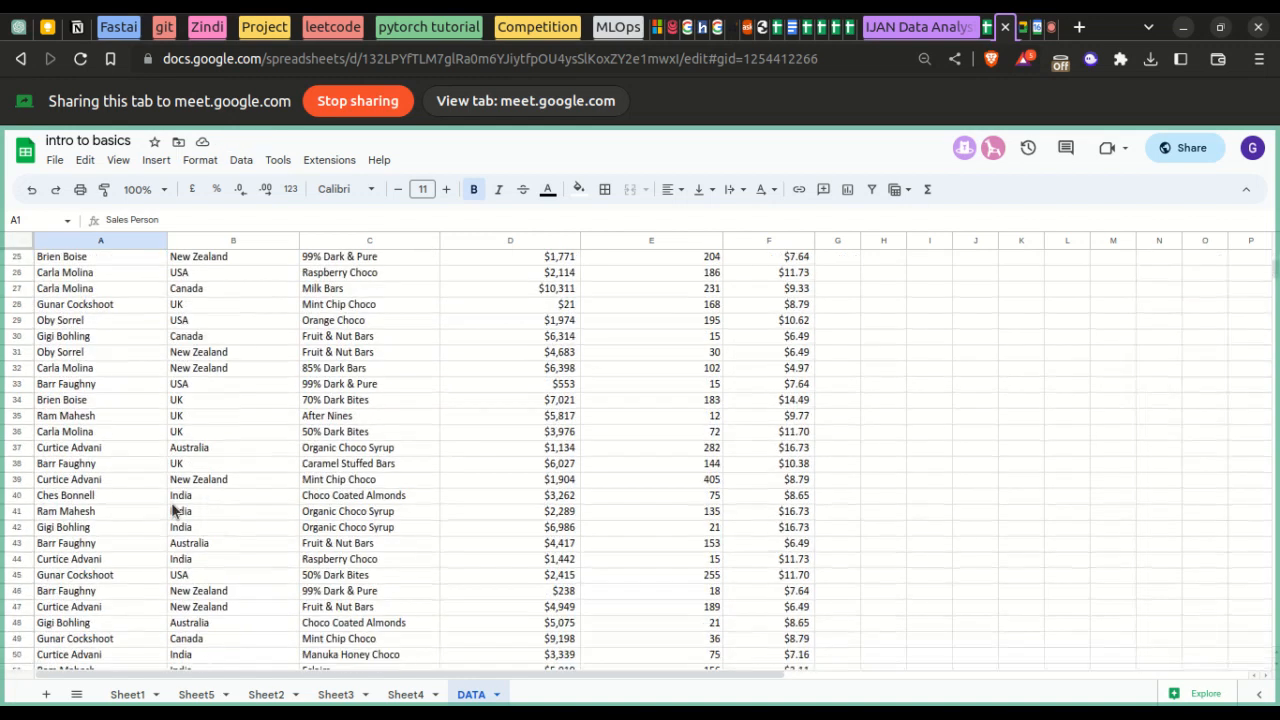
{"action": "scroll", "coordinate": [175, 510], "scroll_direction": "down", "scroll_amount": 20}
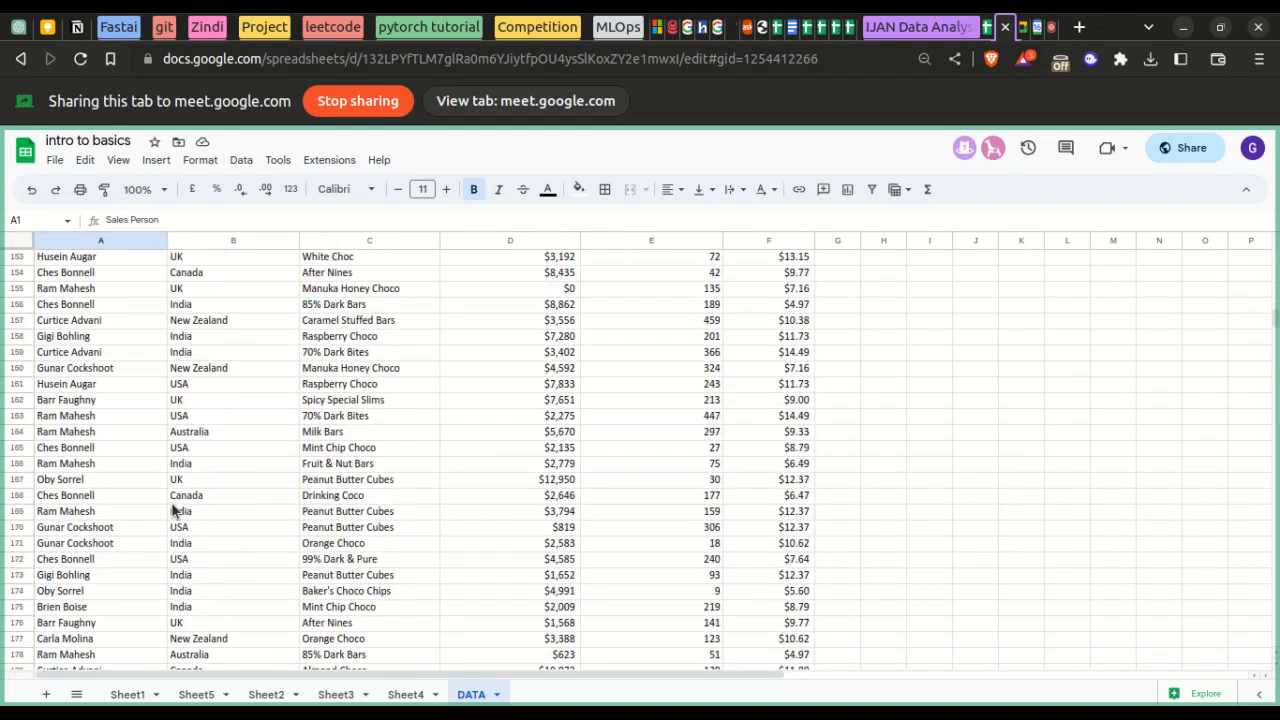
{"action": "scroll", "coordinate": [172, 510], "scroll_direction": "down", "scroll_amount": 20}
{"action": "scroll", "coordinate": [172, 510], "scroll_direction": "up", "scroll_amount": 8}
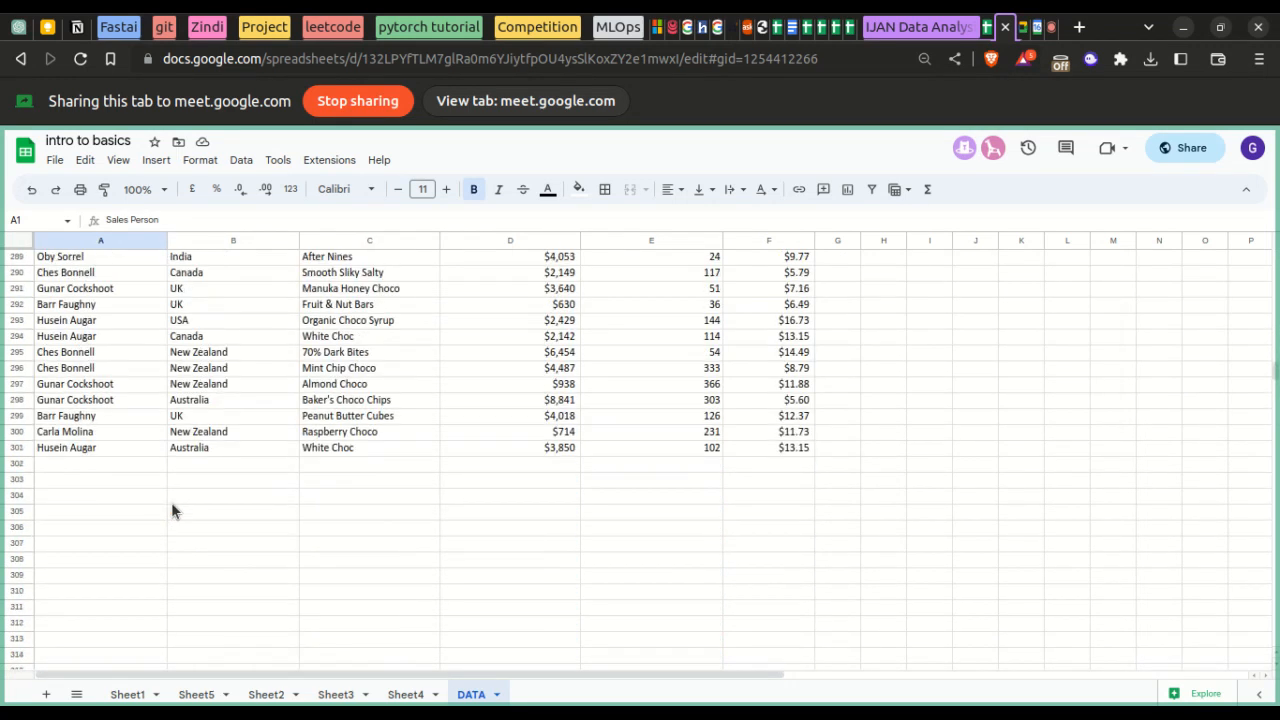
{"action": "left_click", "coordinate": [91, 452]}
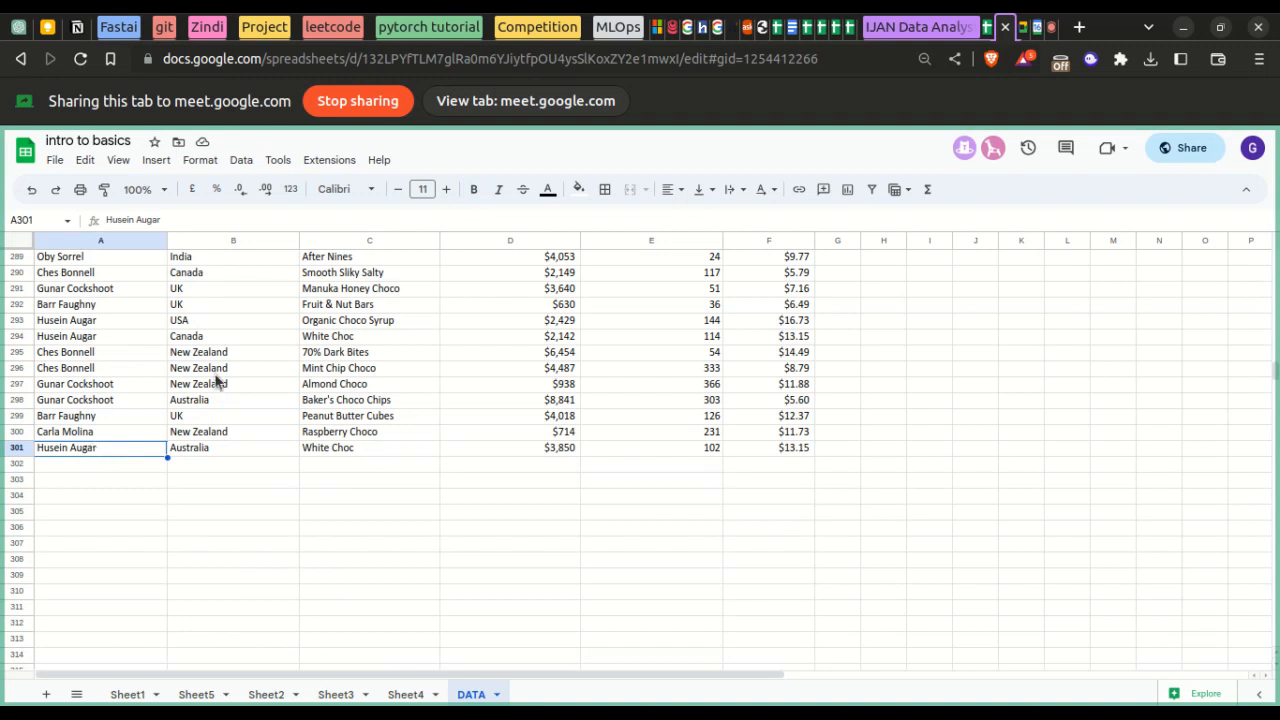
- Return to the start of the DATA records and select the entire header row, row 1
{"action": "scroll", "coordinate": [215, 382], "scroll_direction": "up", "scroll_amount": 10}
{"action": "scroll", "coordinate": [214, 382], "scroll_direction": "up", "scroll_amount": 20}
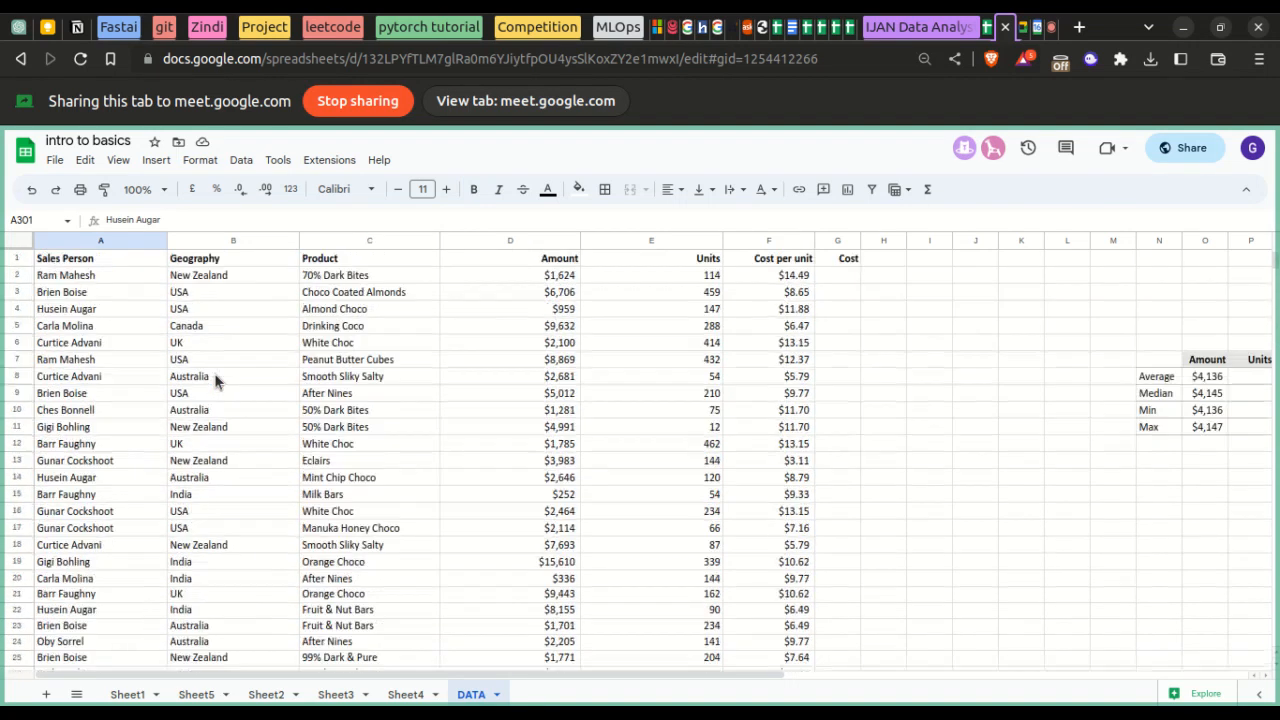
{"action": "scroll", "coordinate": [214, 376], "scroll_direction": "down", "scroll_amount": 5}
{"action": "scroll", "coordinate": [214, 376], "scroll_direction": "up", "scroll_amount": 5}
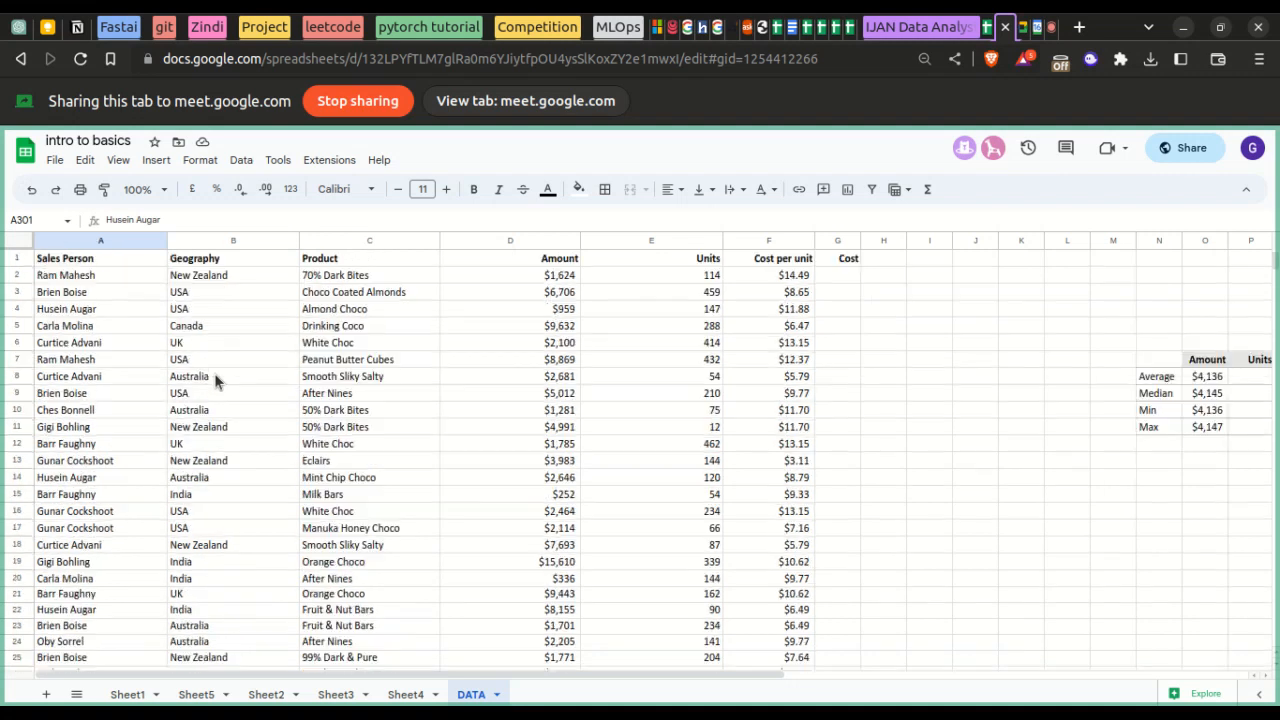
{"action": "left_click", "coordinate": [86, 259]}
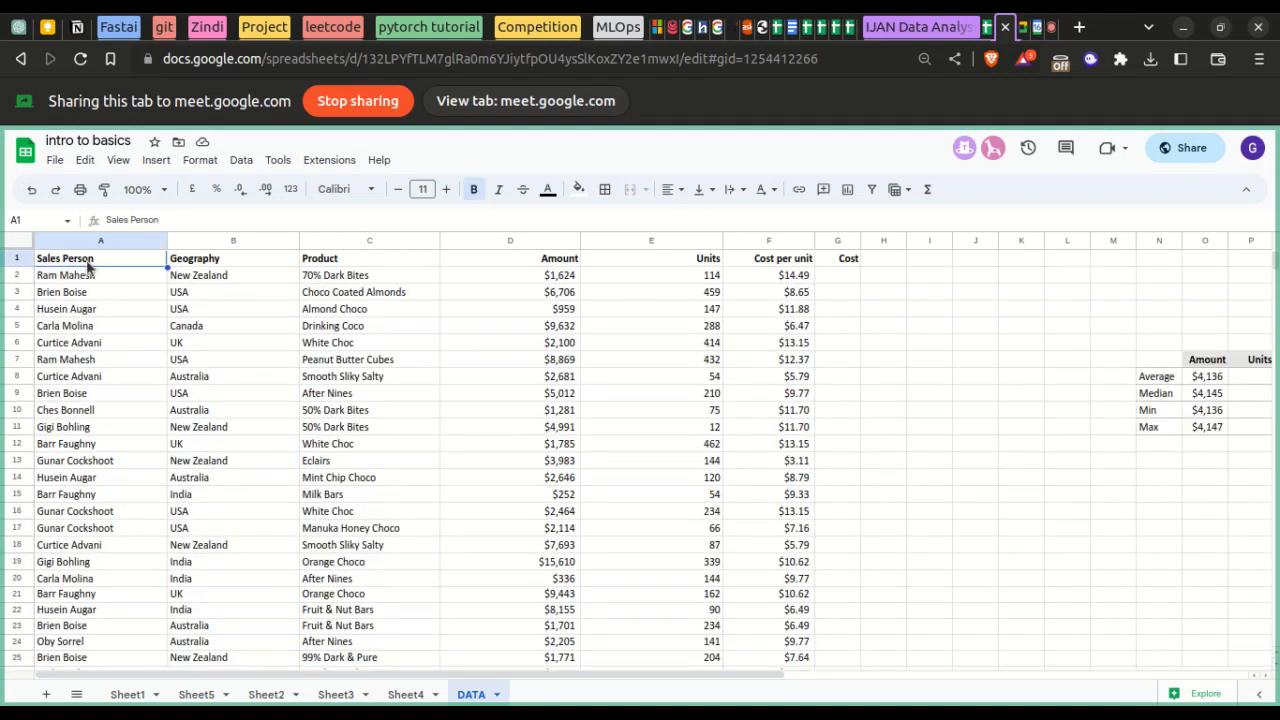
{"action": "left_click", "coordinate": [23, 261]}
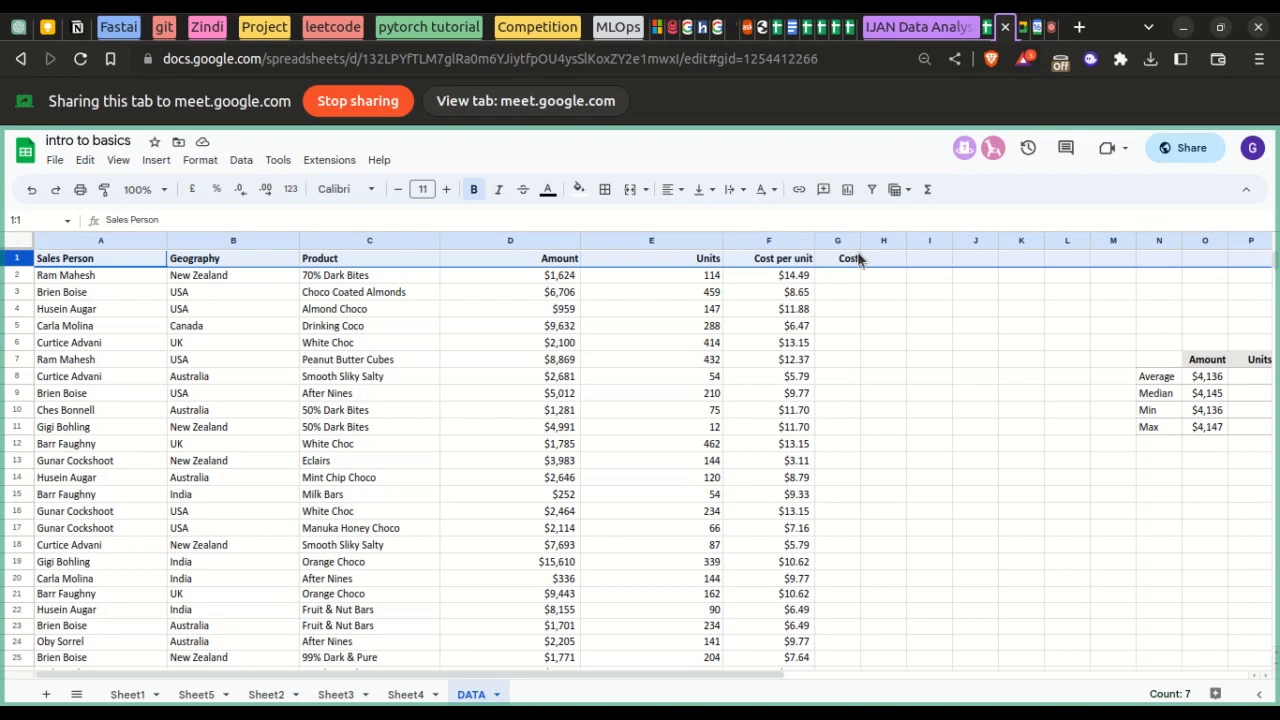
- Select Sales Person cells A2:A14, look through the records further down the column, and end on cell B6
{"action": "left_click", "coordinate": [466, 433]}
{"action": "left_click_drag", "start_coordinate": [99, 276], "coordinate": [101, 477]}
{"action": "scroll", "coordinate": [101, 478], "scroll_direction": "down", "scroll_amount": 4}
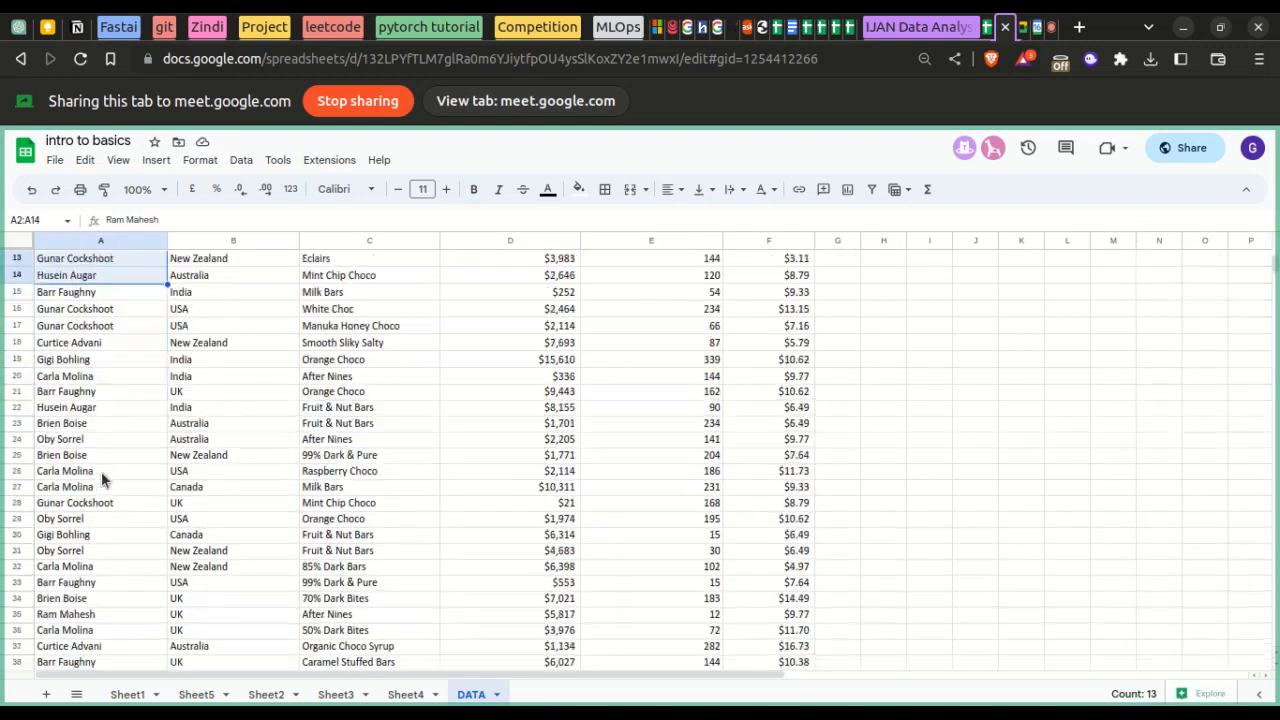
{"action": "scroll", "coordinate": [101, 478], "scroll_direction": "down", "scroll_amount": 20}
{"action": "scroll", "coordinate": [101, 479], "scroll_direction": "up", "scroll_amount": 12}
{"action": "scroll", "coordinate": [103, 480], "scroll_direction": "up", "scroll_amount": 20}
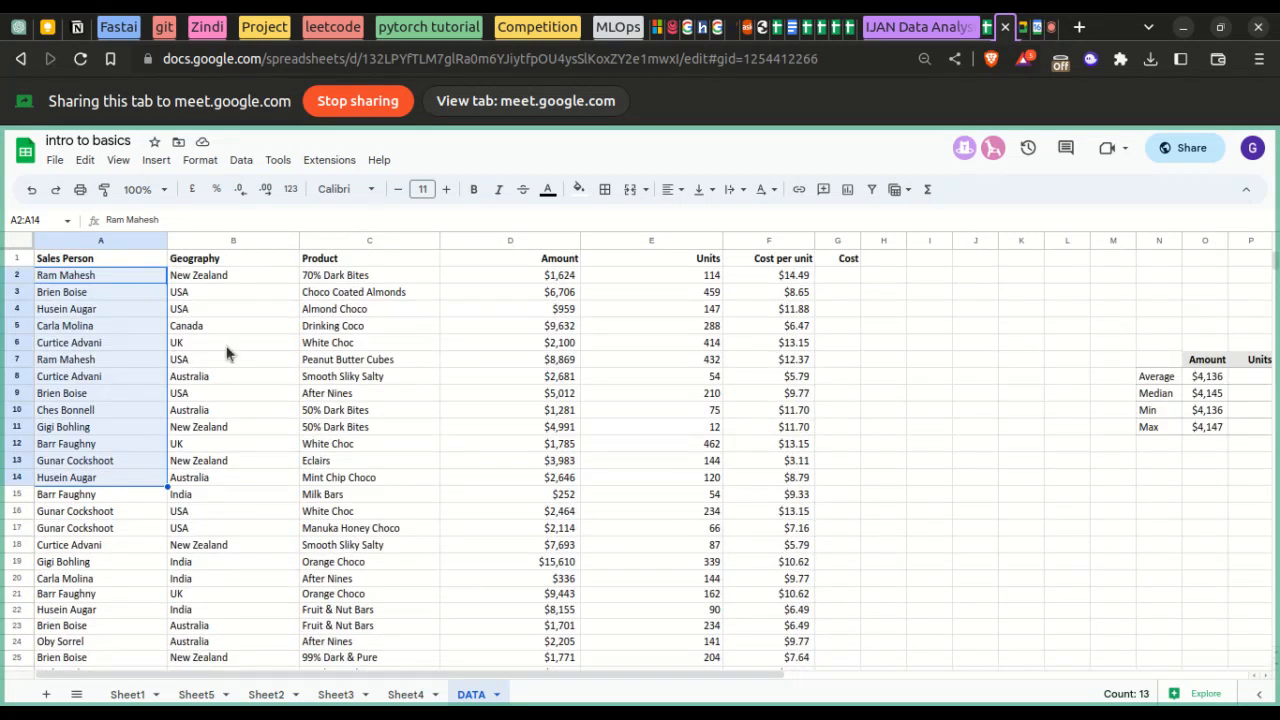
{"action": "left_click", "coordinate": [226, 348]}
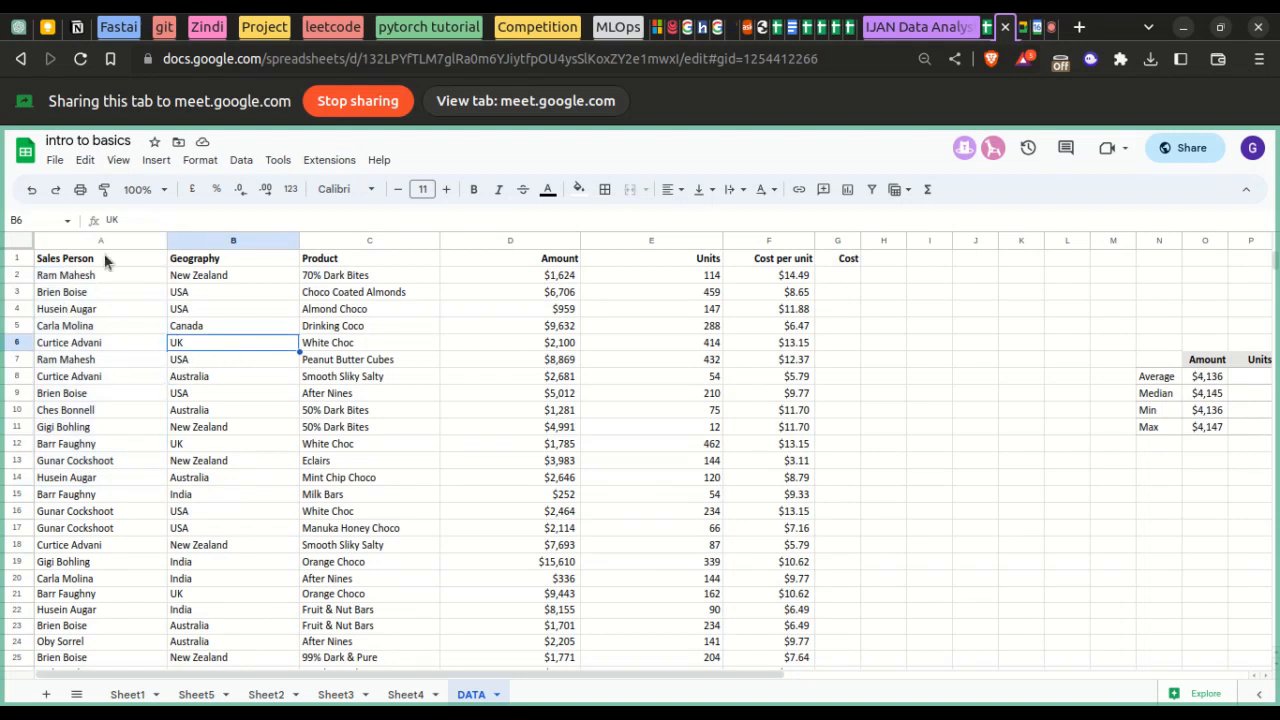
- Select the Product range C2:C100 by its cell reference and check where the selection ends
{"action": "left_click", "coordinate": [51, 221]}
{"action": "key", "text": "BackSpace"}
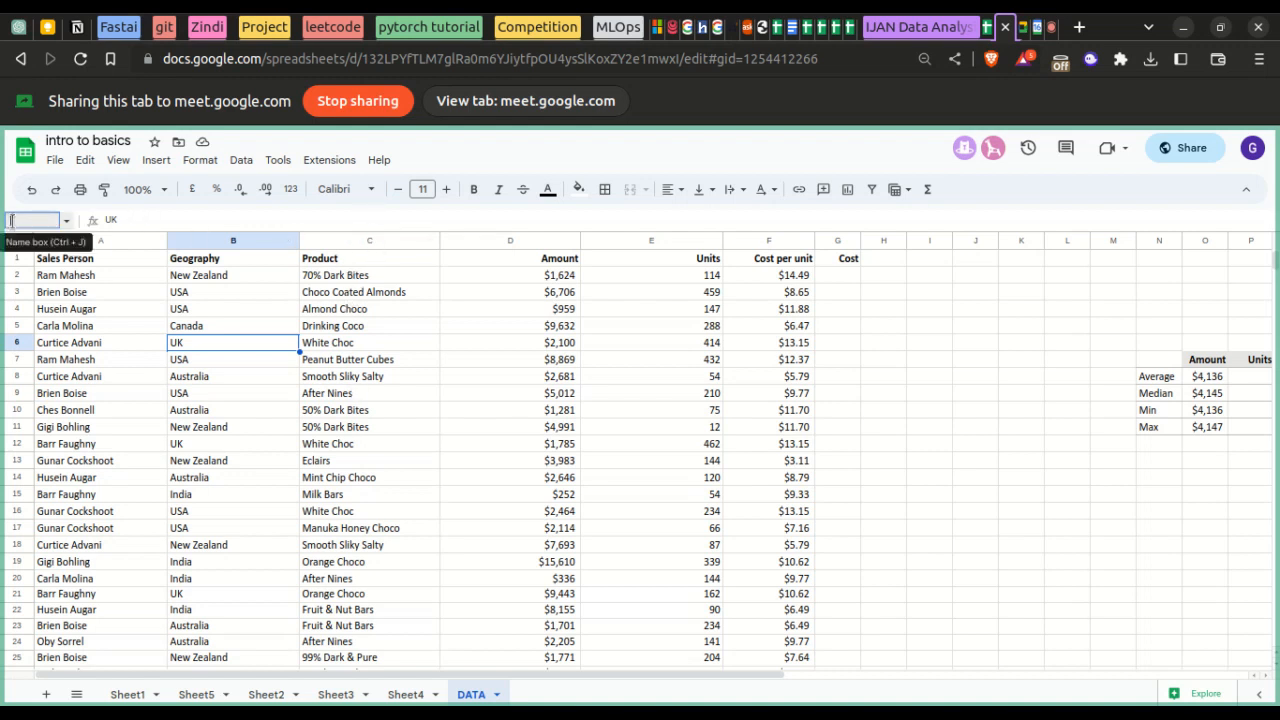
{"action": "type", "text": "c"}
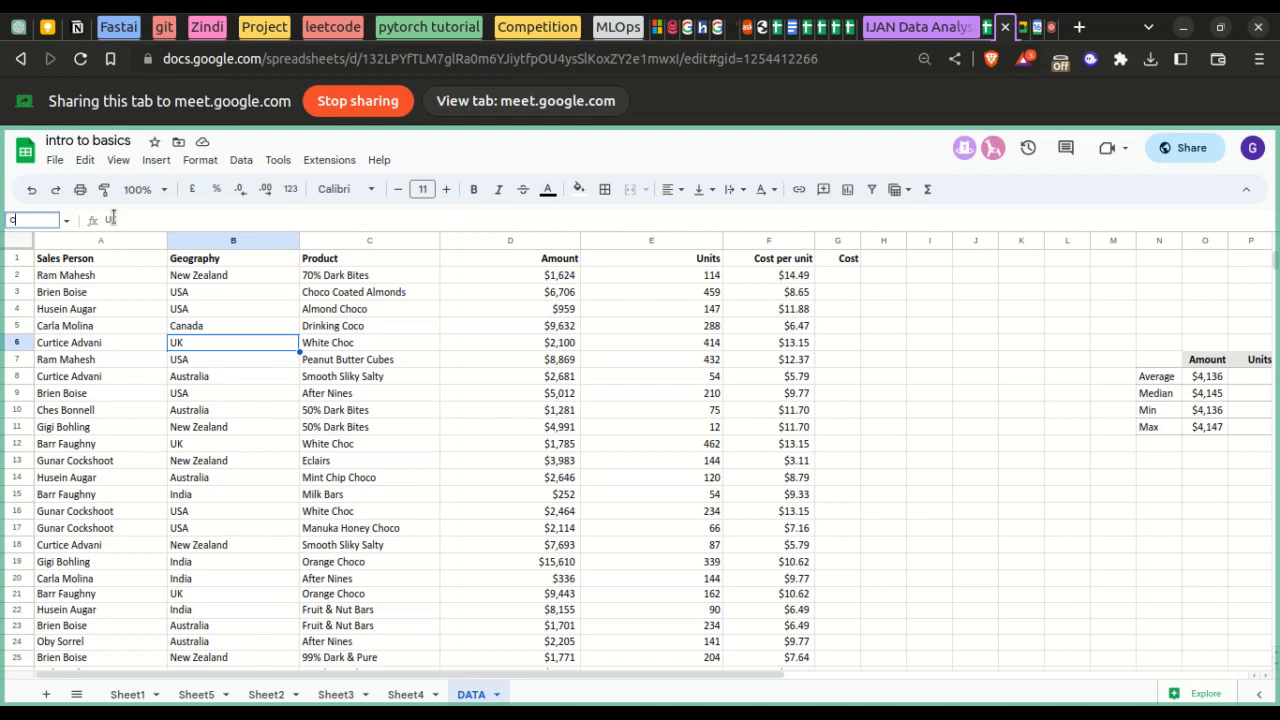
{"action": "type", "text": "2:c100"}
{"action": "key", "text": "Return"}
{"action": "scroll", "coordinate": [370, 544], "scroll_direction": "down", "scroll_amount": 7}
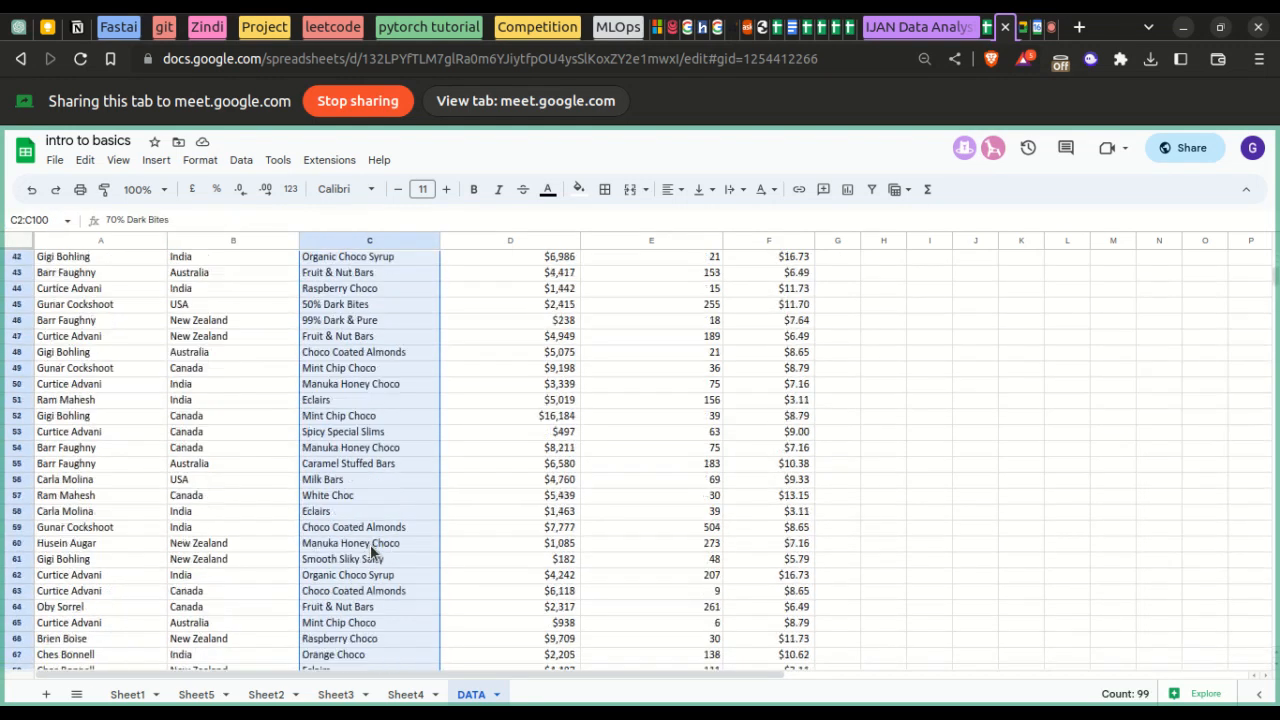
{"action": "scroll", "coordinate": [370, 544], "scroll_direction": "down", "scroll_amount": 10}
{"action": "scroll", "coordinate": [370, 544], "scroll_direction": "up", "scroll_amount": 5}
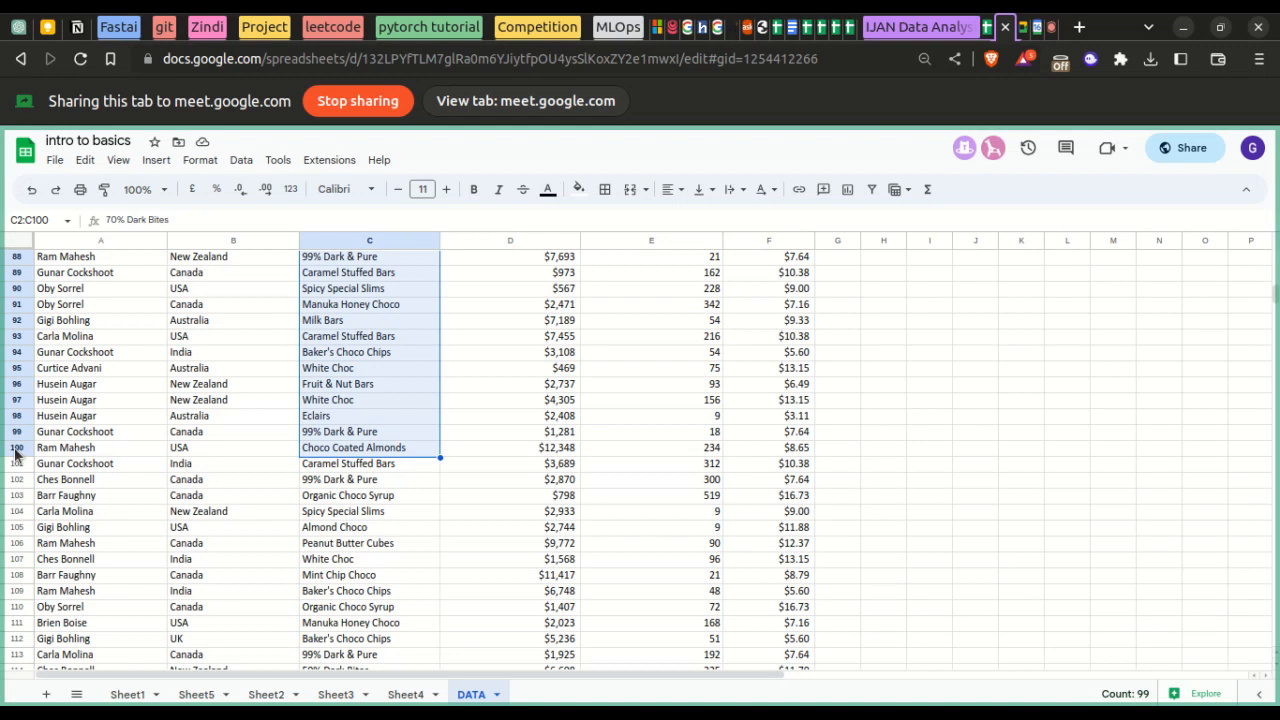
{"action": "scroll", "coordinate": [347, 458], "scroll_direction": "up", "scroll_amount": 7}
{"action": "scroll", "coordinate": [347, 458], "scroll_direction": "up", "scroll_amount": 7}
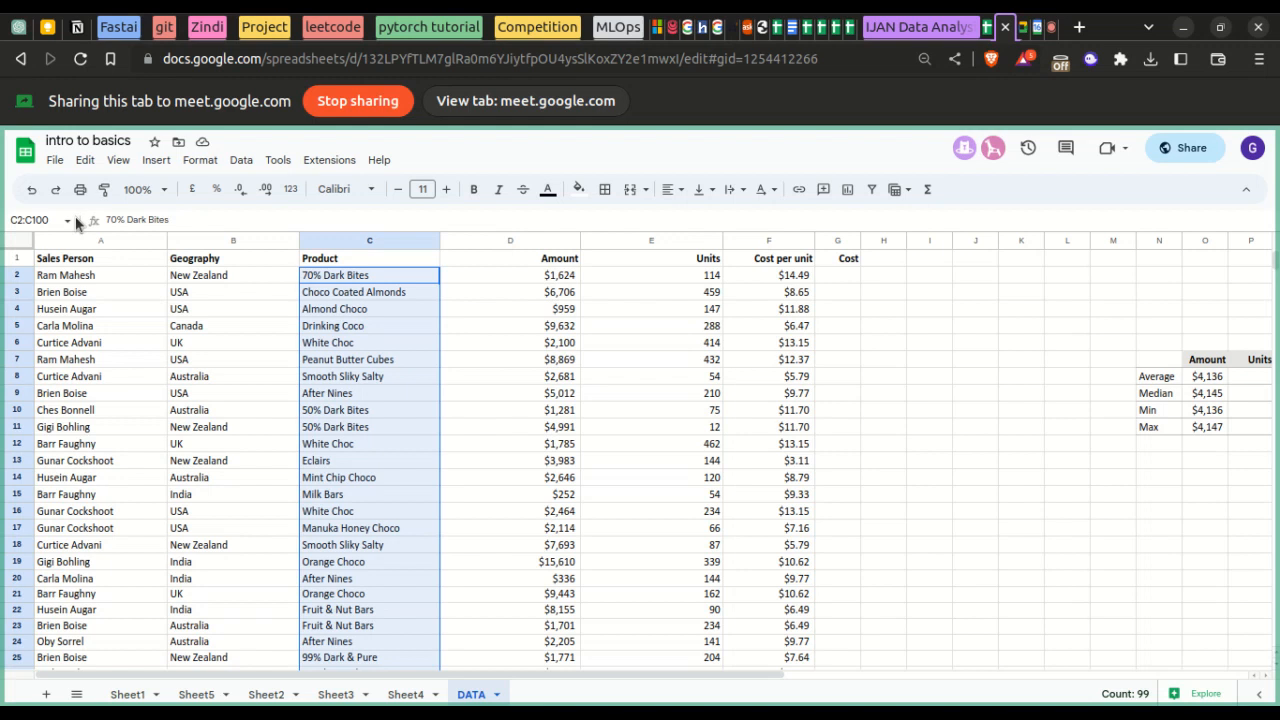
- Dismiss the insert-menu shortcut notice and enlarge the browser page to 125%
{"action": "key", "text": "alt+i"}
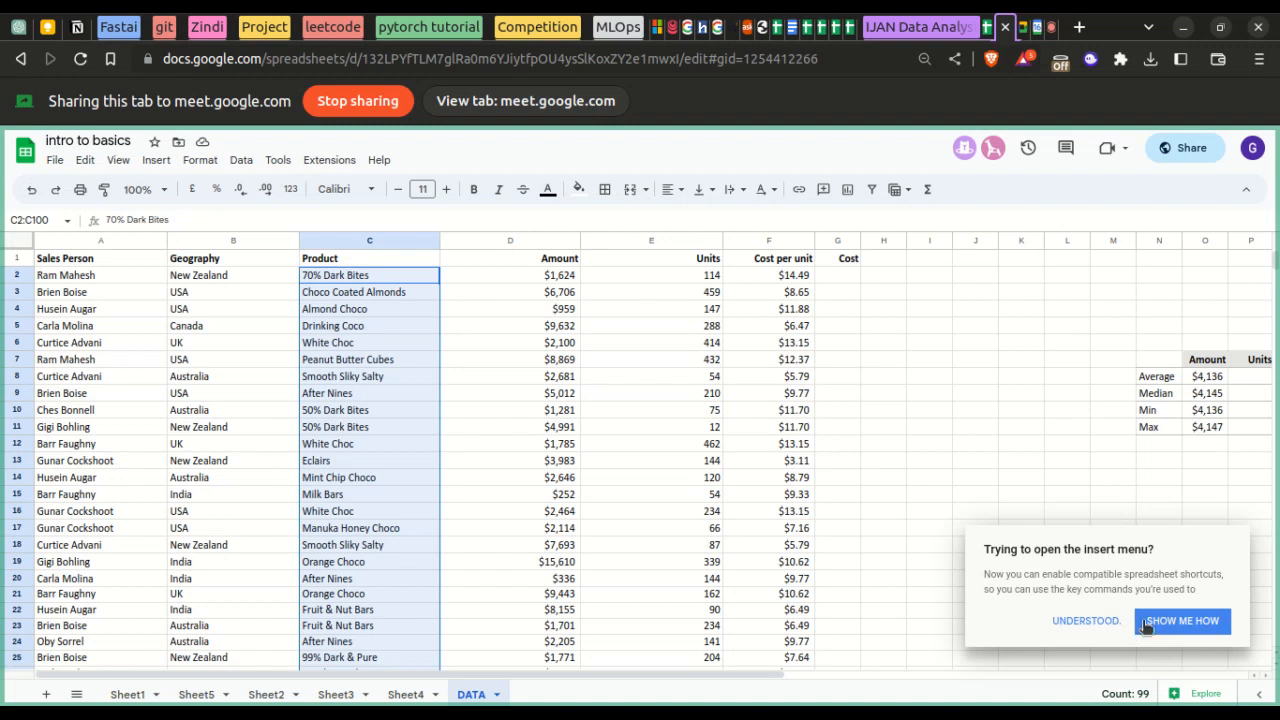
{"action": "left_click", "coordinate": [1107, 464]}
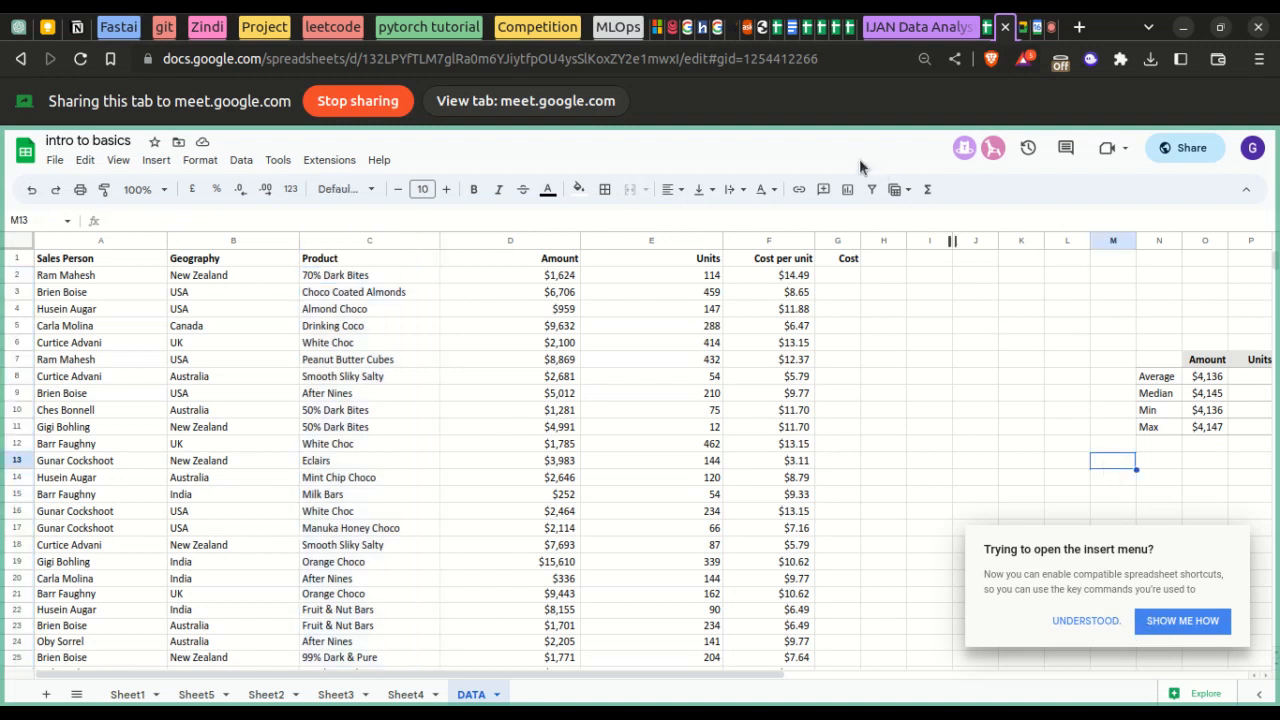
{"action": "key", "text": "ctrl+equal"}
{"action": "key", "text": "ctrl+equal"}
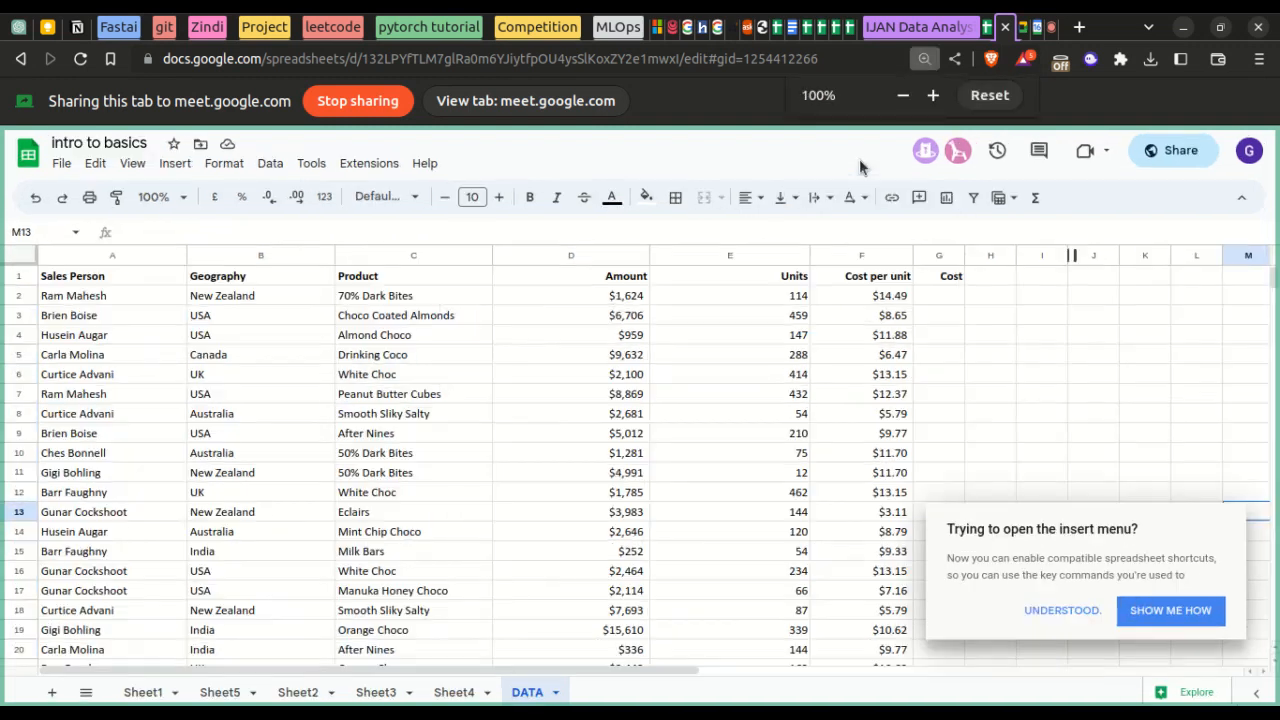
{"action": "key", "text": "ctrl+equal"}
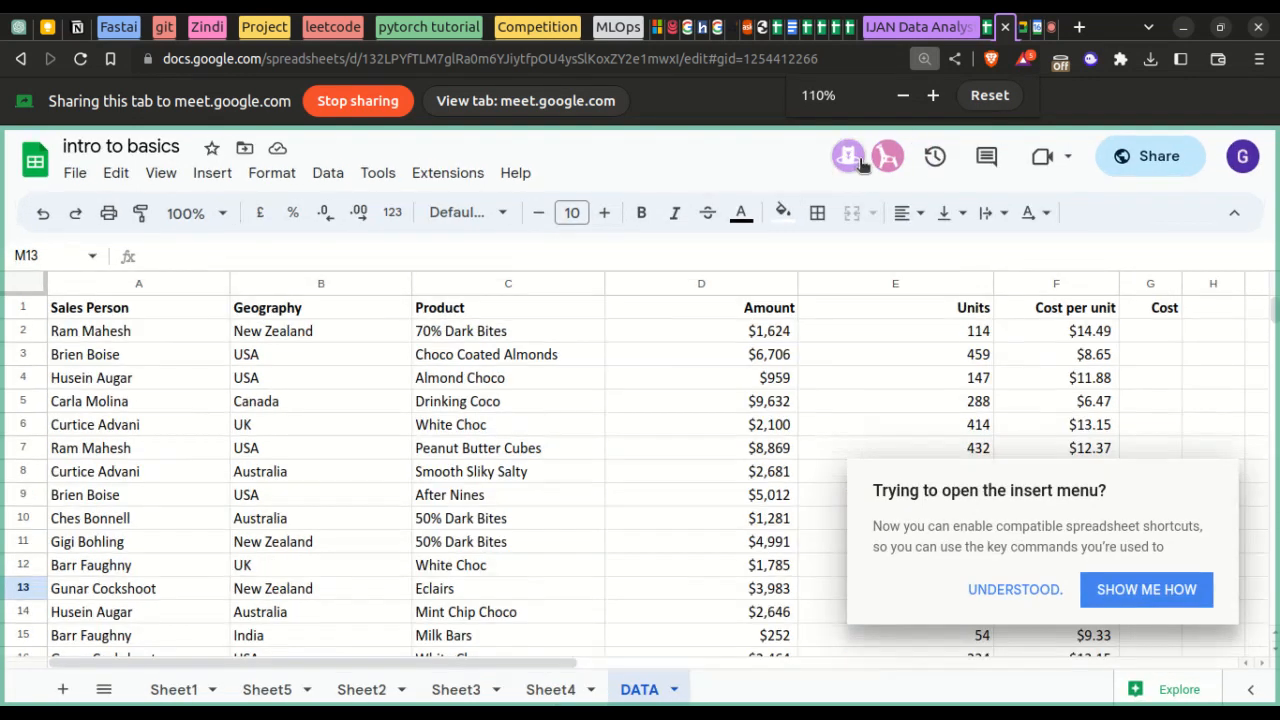
{"action": "key", "text": "ctrl+equal"}
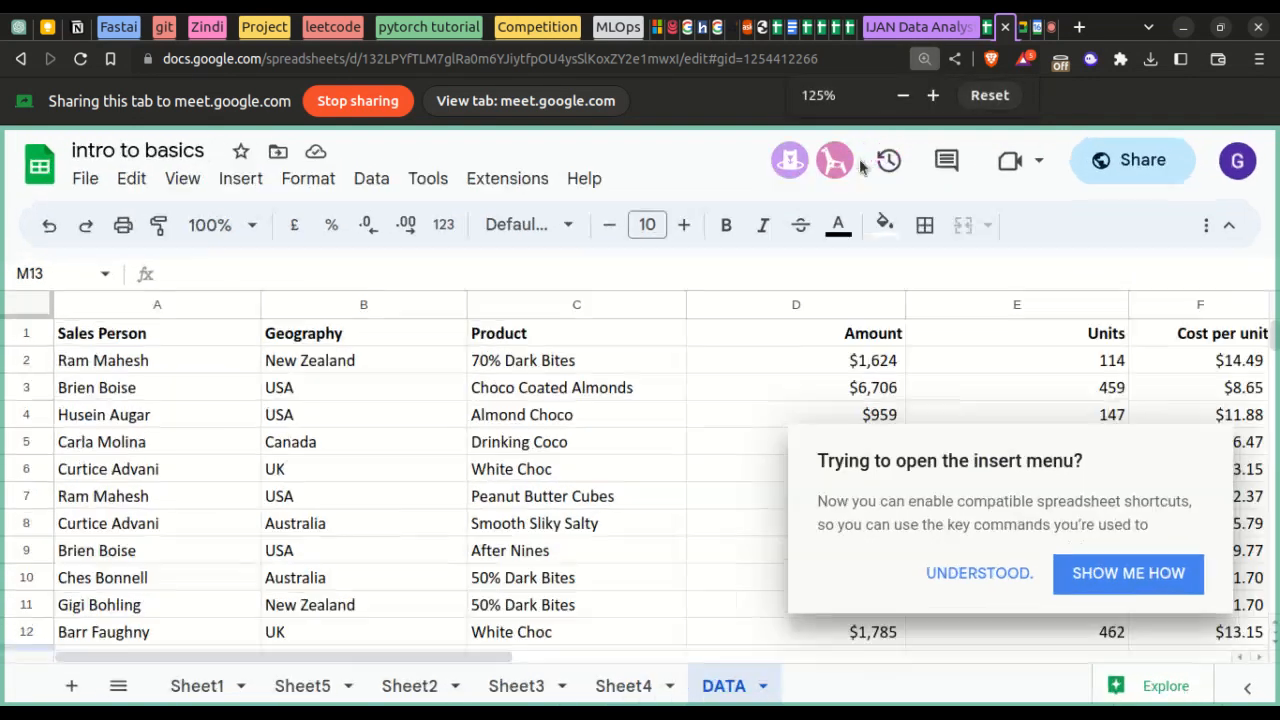
{"action": "left_click", "coordinate": [978, 573]}
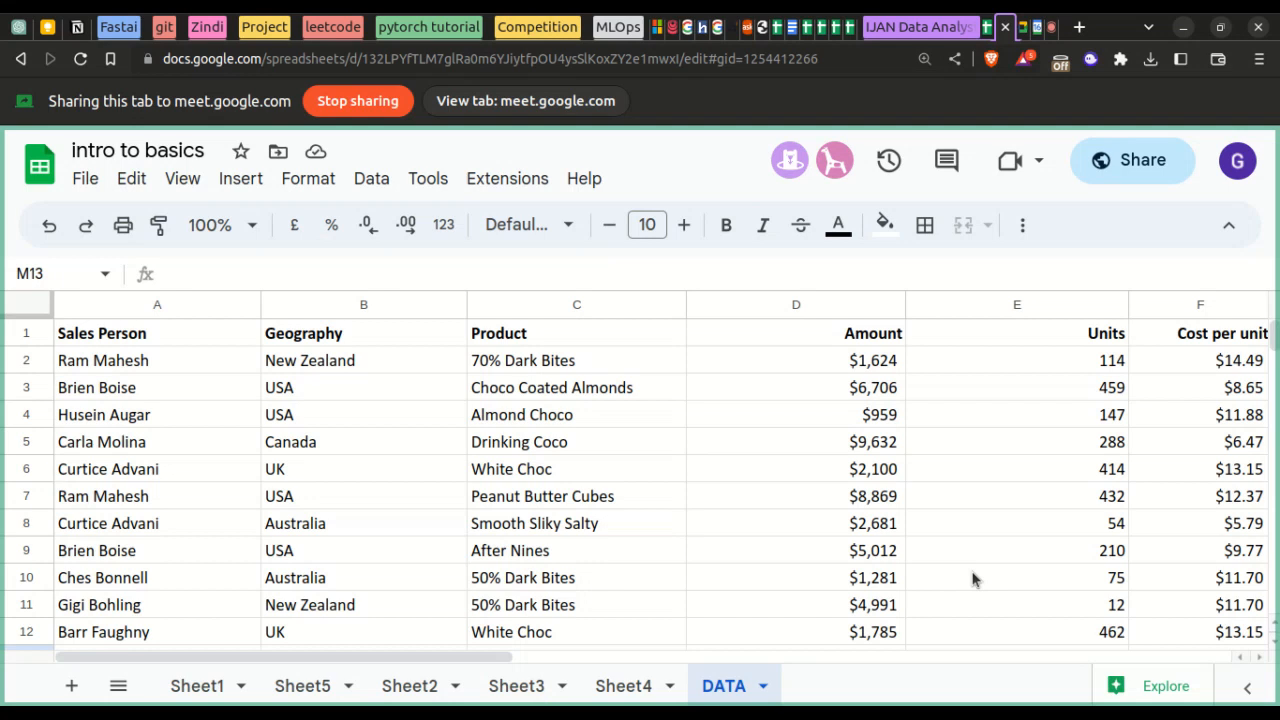
- Narrow the Sales Person, Geography, Product, Amount, Units and Cost per unit columns to sit closely around their contents
{"action": "scroll", "coordinate": [850, 510], "scroll_direction": "down", "scroll_amount": 5}
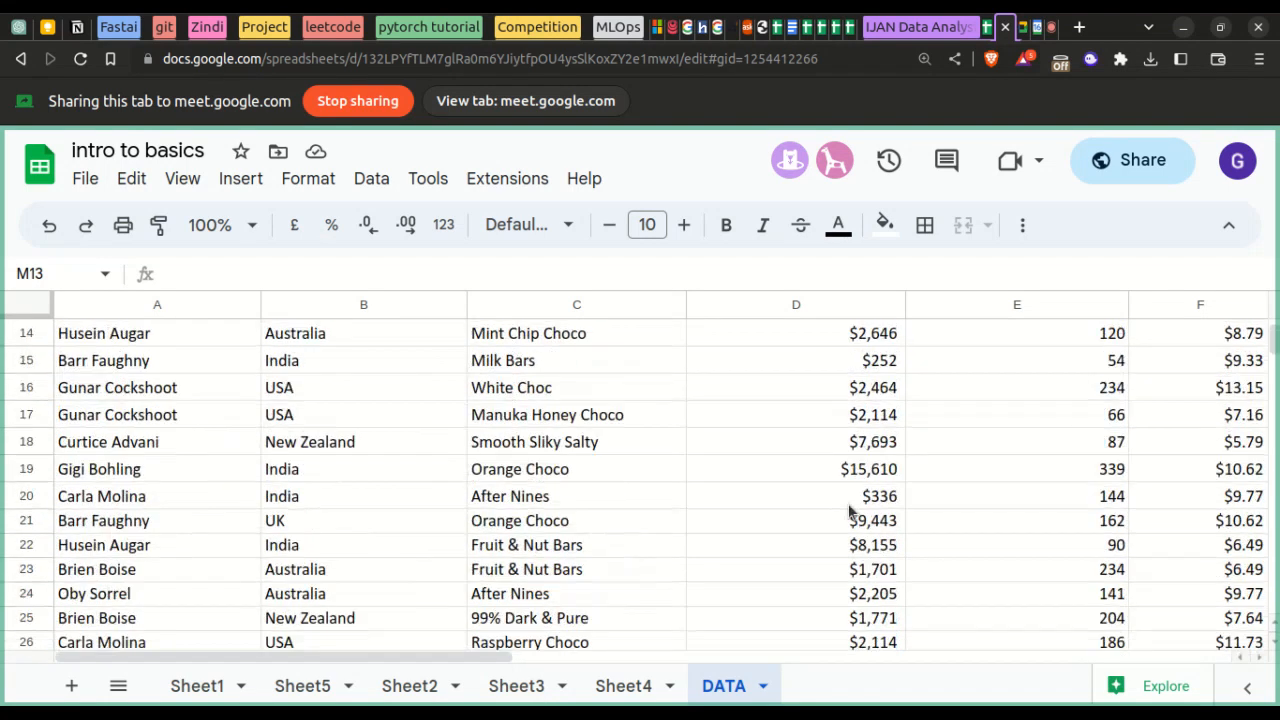
{"action": "scroll", "coordinate": [850, 511], "scroll_direction": "up", "scroll_amount": 5}
{"action": "scroll", "coordinate": [661, 462], "scroll_direction": "right", "scroll_amount": 5}
{"action": "scroll", "coordinate": [661, 462], "scroll_direction": "left", "scroll_amount": 5}
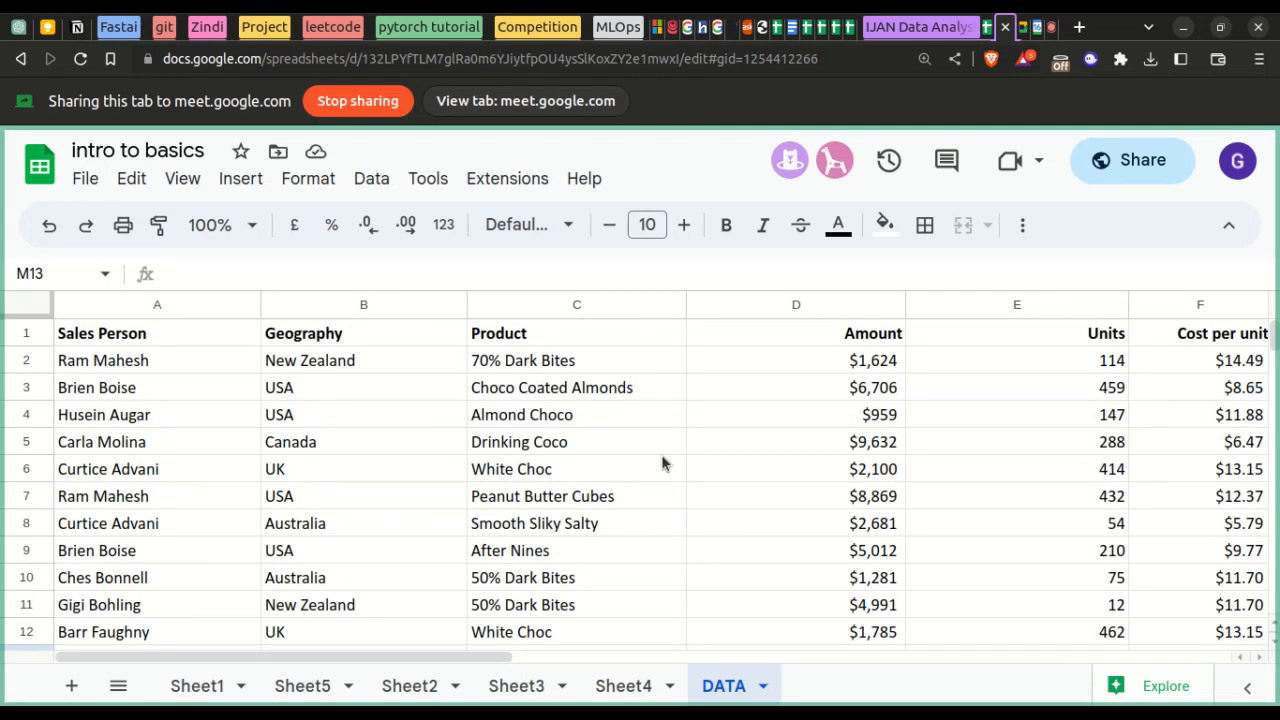
{"action": "left_click_drag", "start_coordinate": [261, 304], "coordinate": [226, 304]}
{"action": "left_click_drag", "start_coordinate": [430, 304], "coordinate": [368, 304]}
{"action": "left_click_drag", "start_coordinate": [586, 304], "coordinate": [550, 304]}
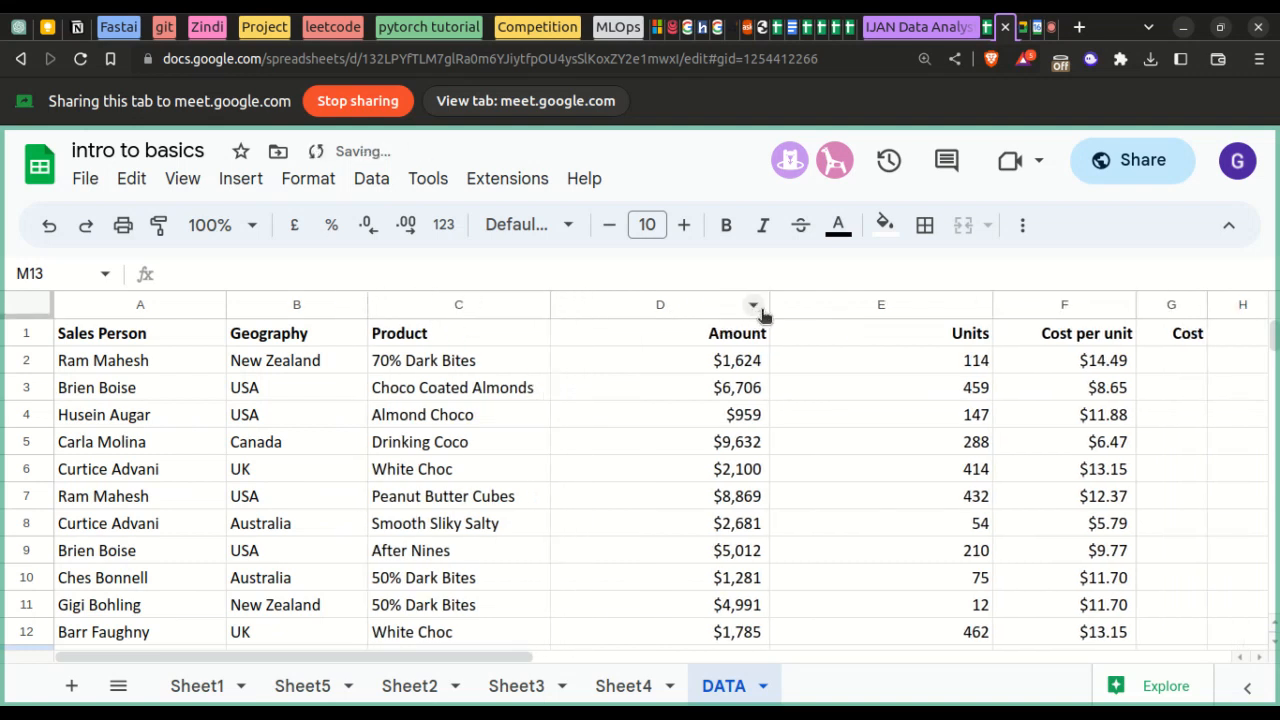
{"action": "left_click_drag", "start_coordinate": [767, 304], "coordinate": [649, 304]}
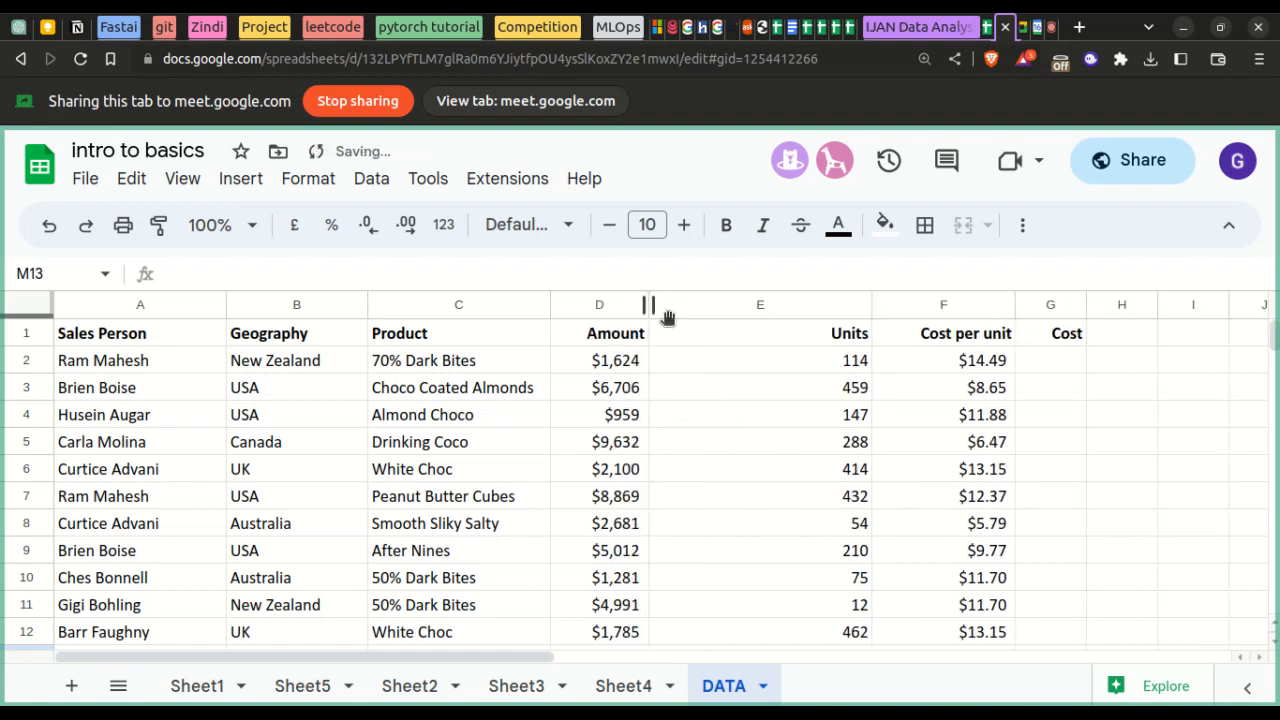
{"action": "left_click_drag", "start_coordinate": [871, 304], "coordinate": [719, 304]}
{"action": "left_click_drag", "start_coordinate": [862, 304], "coordinate": [811, 304]}
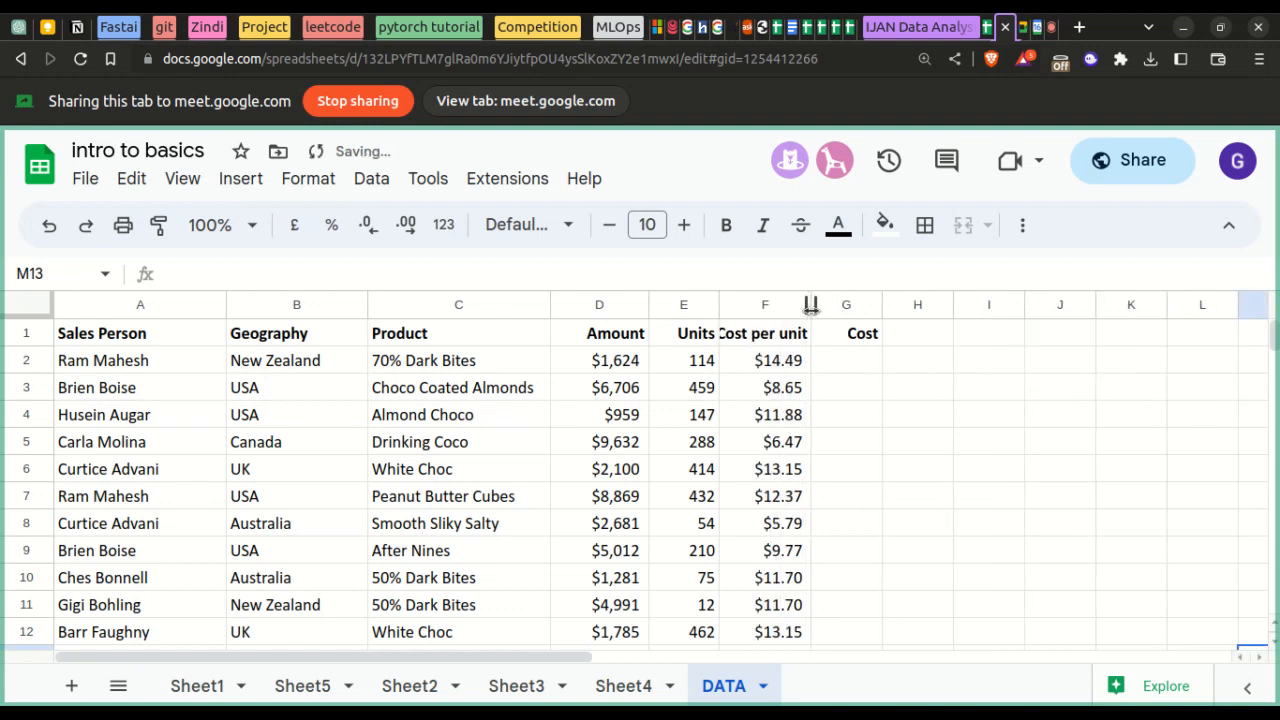
- Select the Sales Person range A3:A301 by entering its cell reference
{"action": "left_click", "coordinate": [91, 274]}
{"action": "key", "text": "BackSpace"}
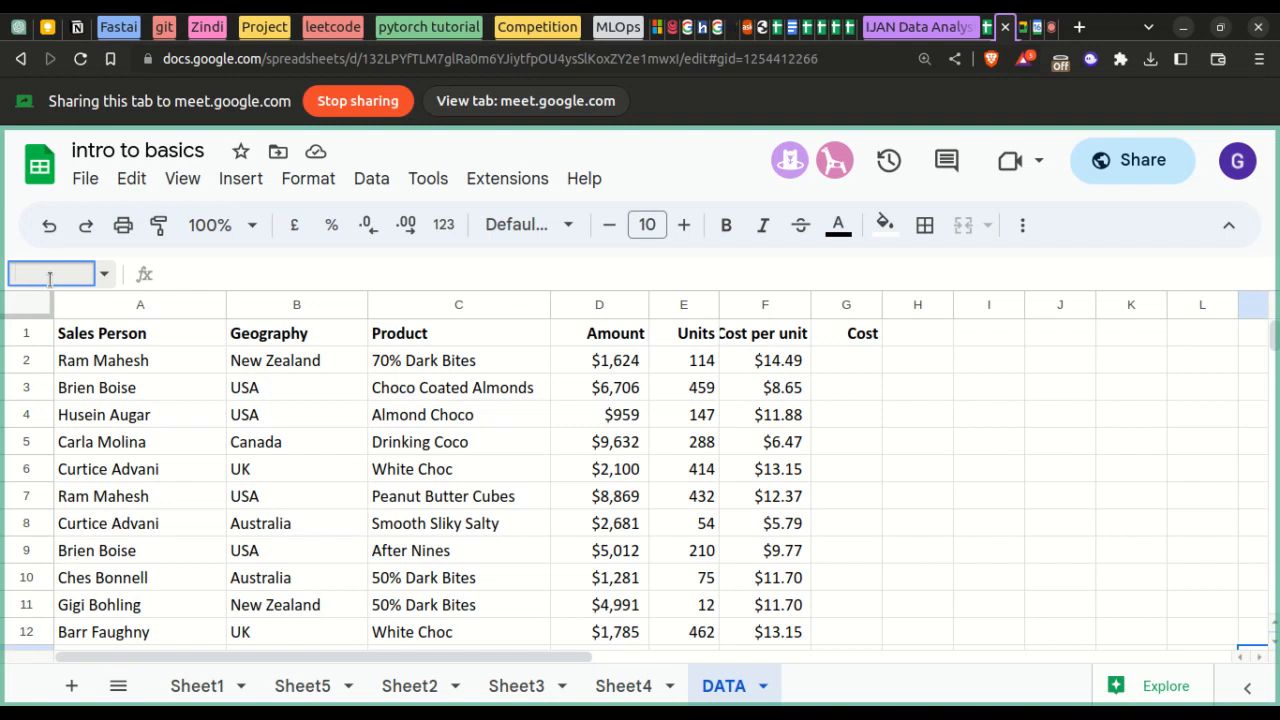
{"action": "type", "text": "a"}
{"action": "key", "text": "BackSpace"}
{"action": "type", "text": "a3"}
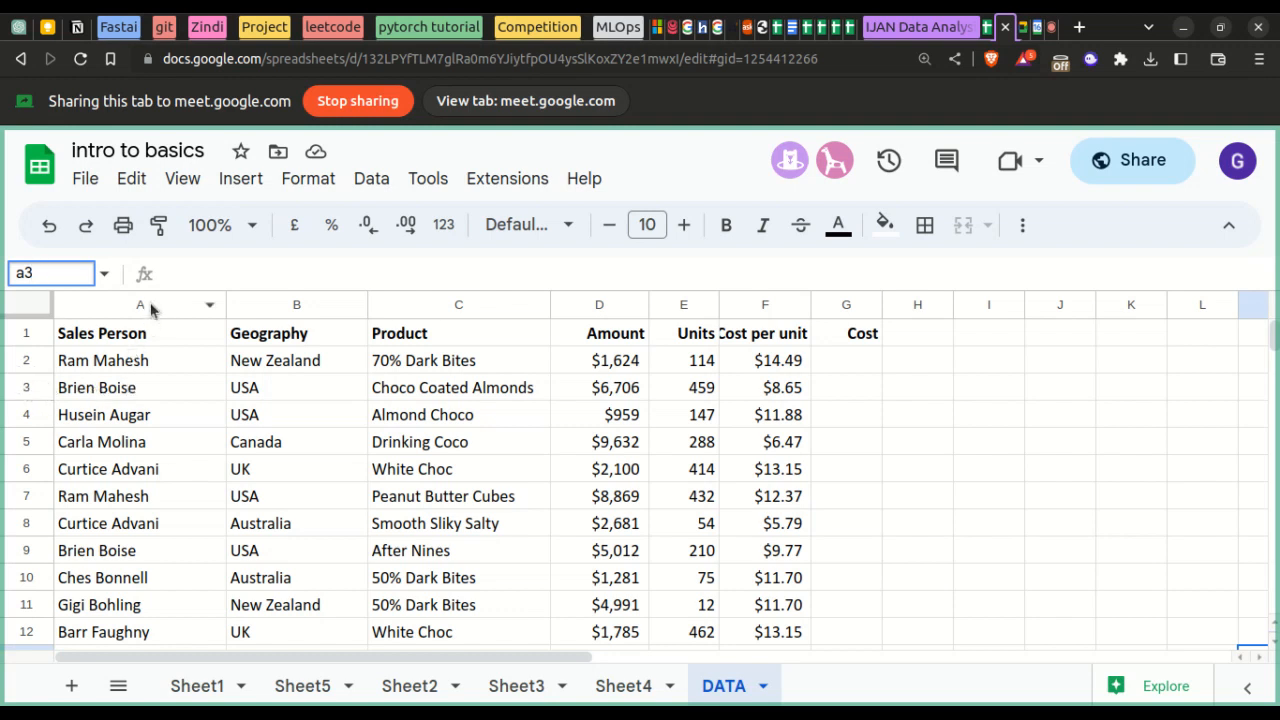
{"action": "left_click", "coordinate": [54, 281]}
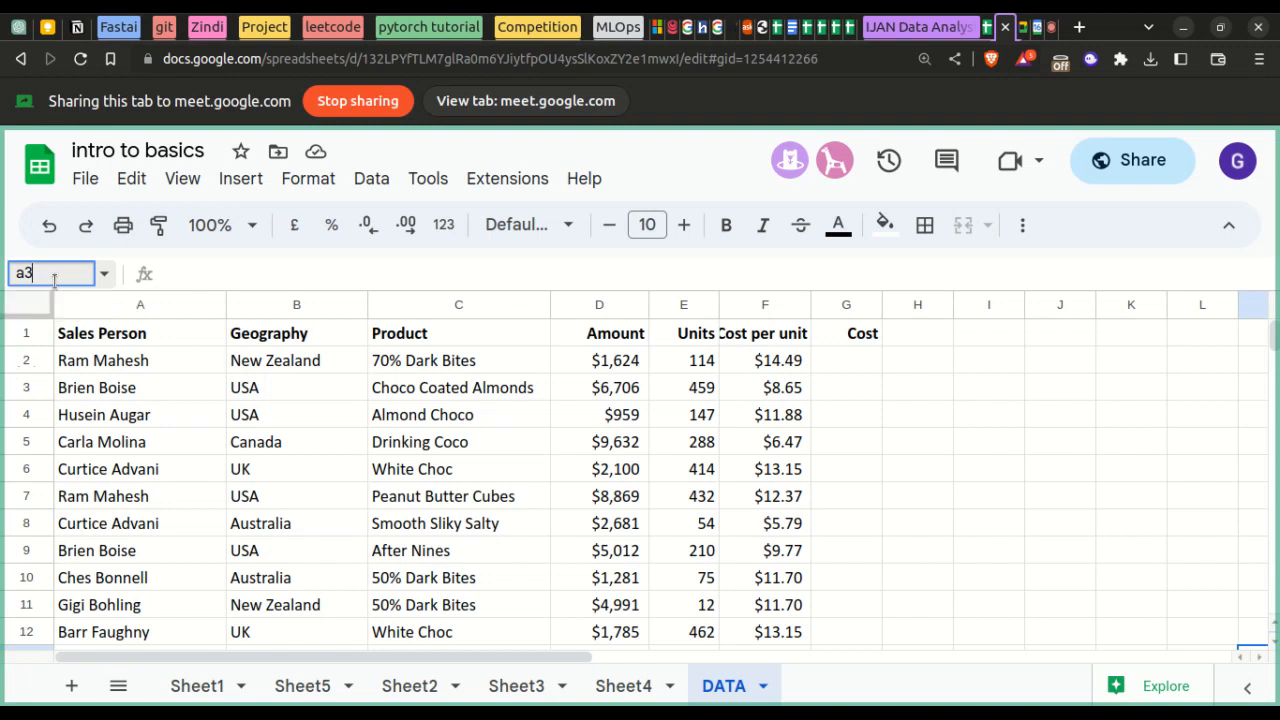
{"action": "type", "text": ":a301"}
{"action": "key", "text": "Return"}
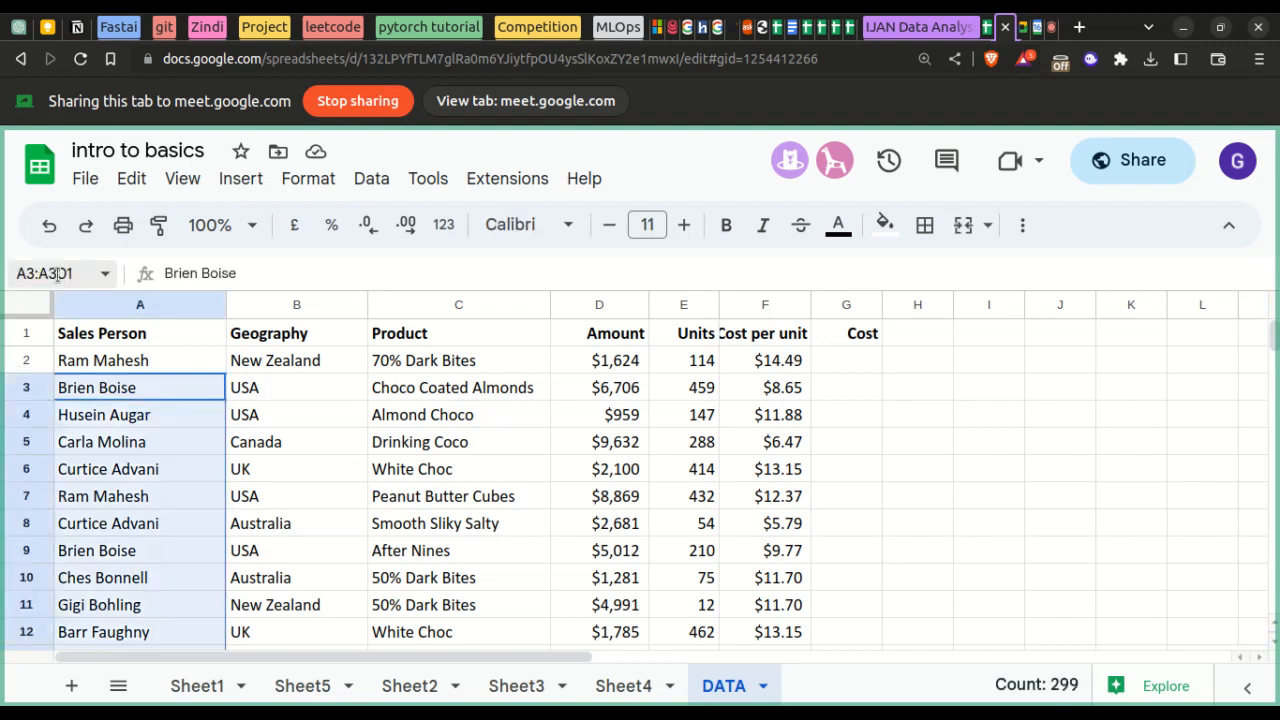
- Change the start of the selected Sales Person range so that it covers A2:A301
{"action": "left_click", "coordinate": [32, 272]}
{"action": "left_click", "coordinate": [33, 272]}
{"action": "type", "text": "2"}
{"action": "key", "text": "Return"}
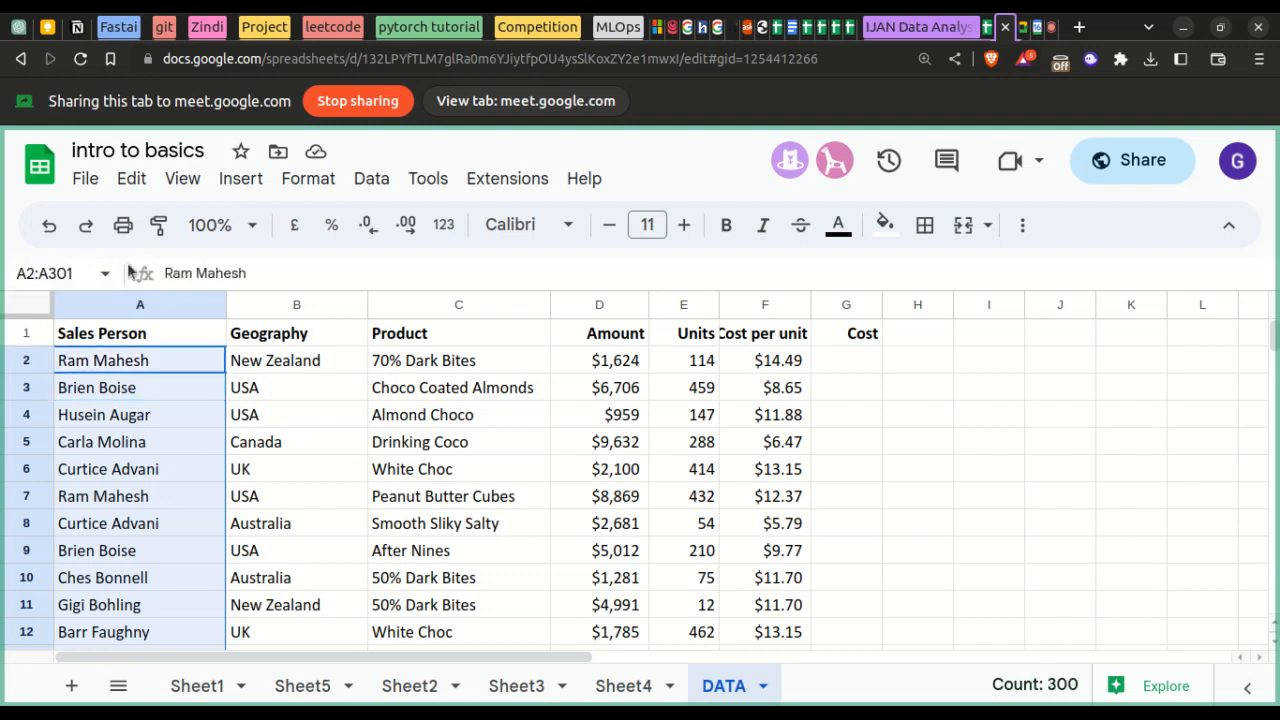
- Check the Sales Person selection down to its last row, return to cell A2, and select cell C9
{"action": "scroll", "coordinate": [128, 459], "scroll_direction": "down", "scroll_amount": 20}
{"action": "scroll", "coordinate": [128, 459], "scroll_direction": "down", "scroll_amount": 20}
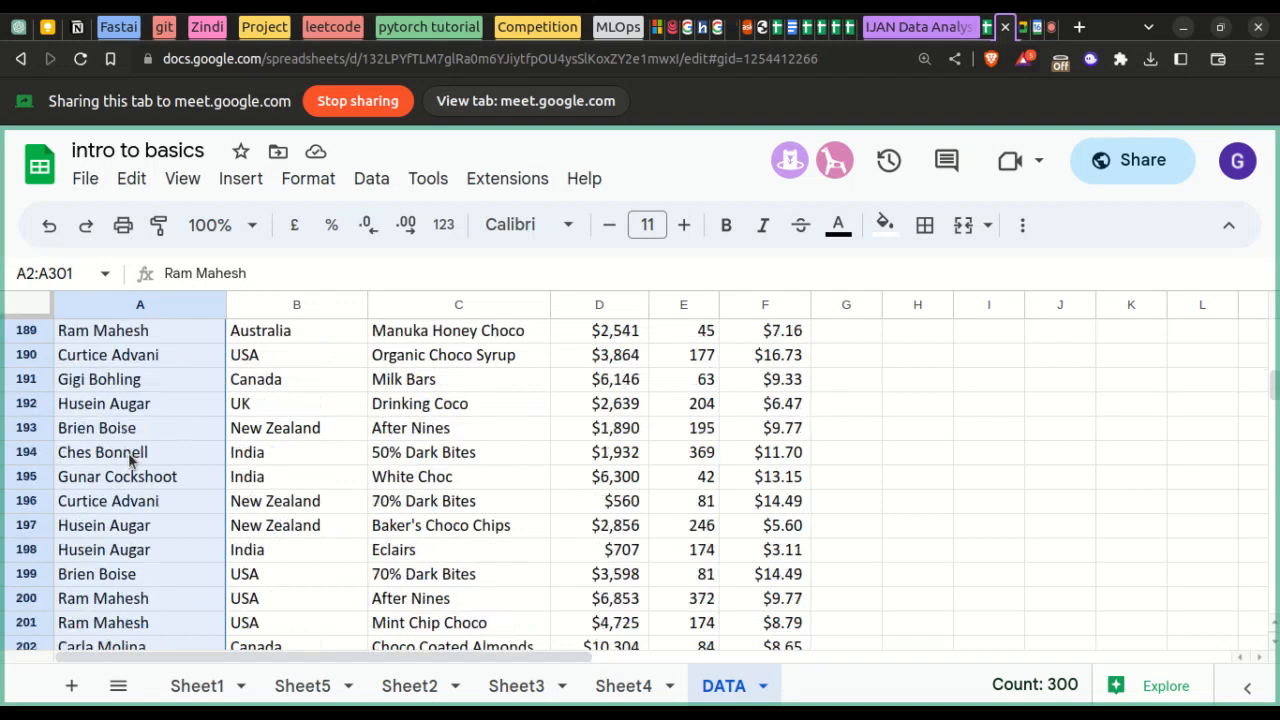
{"action": "scroll", "coordinate": [128, 461], "scroll_direction": "up", "scroll_amount": 11}
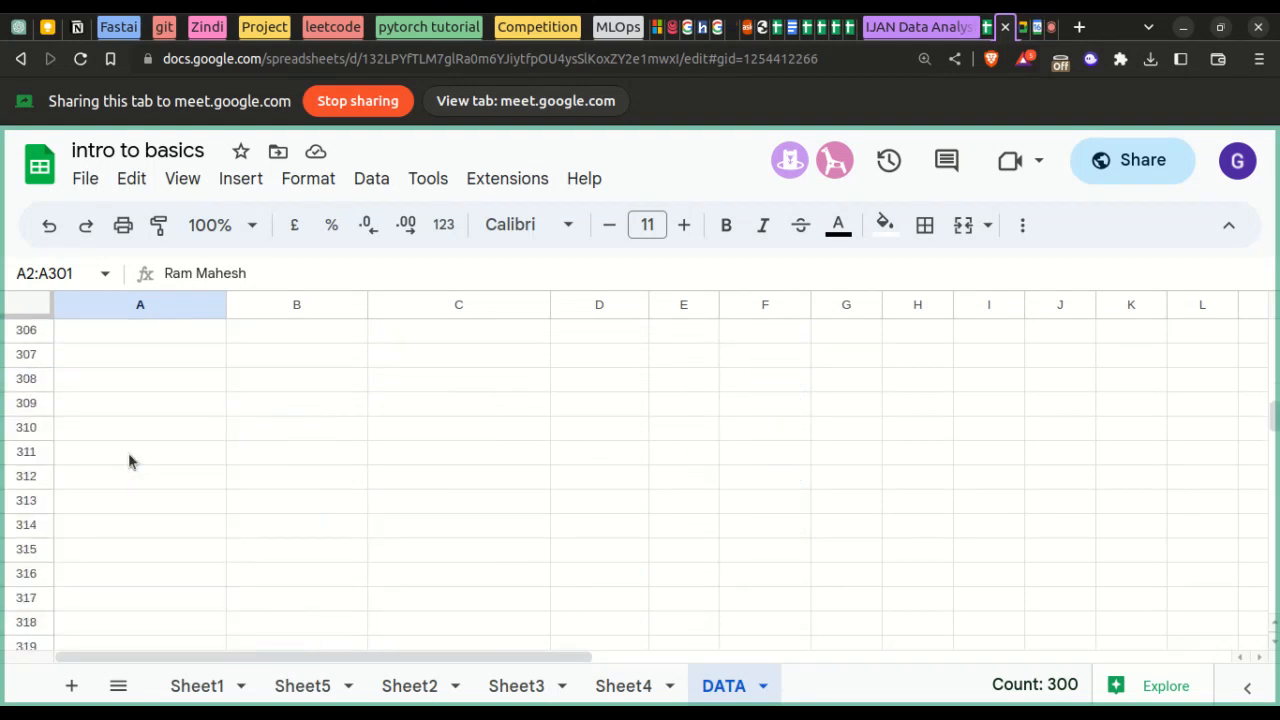
{"action": "scroll", "coordinate": [128, 461], "scroll_direction": "down", "scroll_amount": 4}
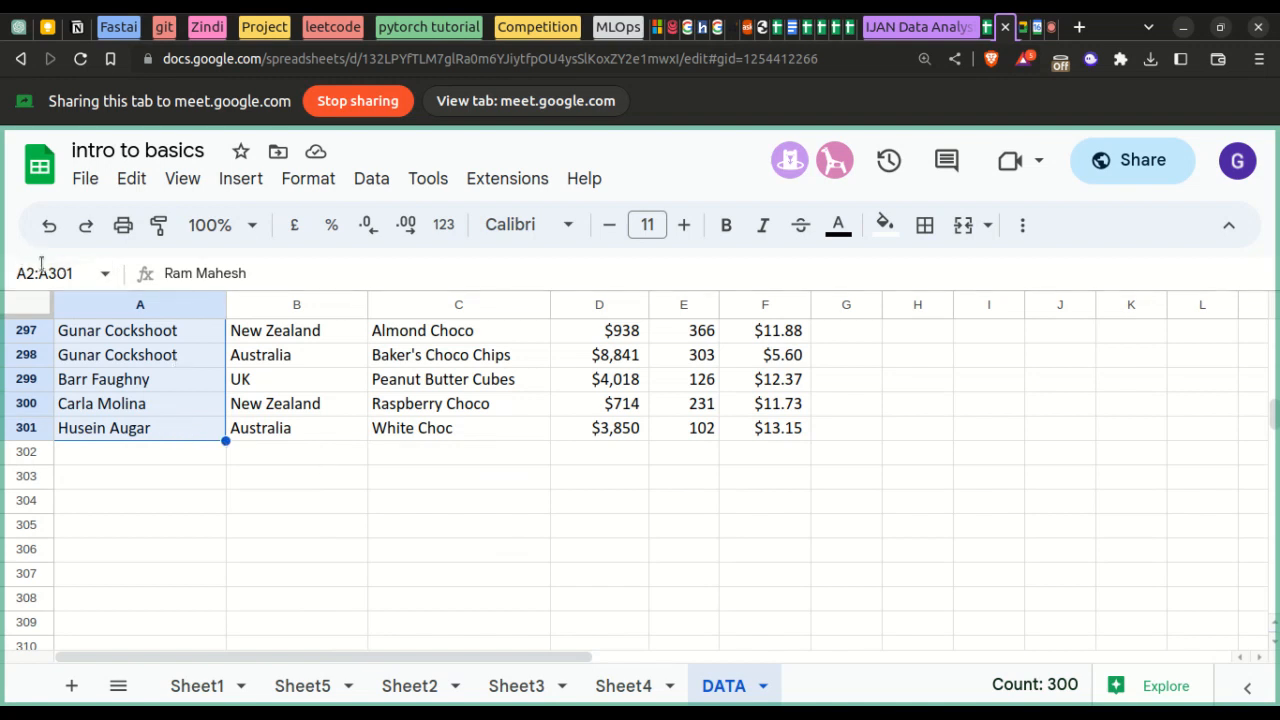
{"action": "scroll", "coordinate": [156, 470], "scroll_direction": "up", "scroll_amount": 20}
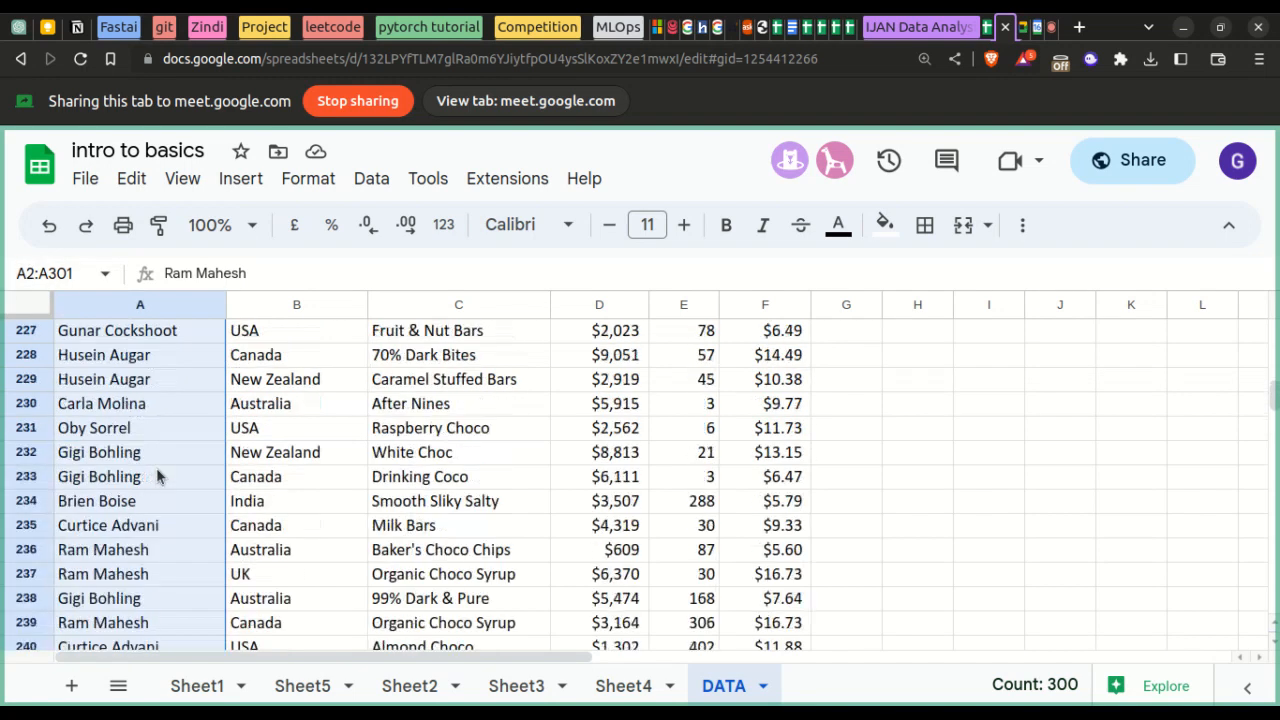
{"action": "scroll", "coordinate": [156, 476], "scroll_direction": "up", "scroll_amount": 9}
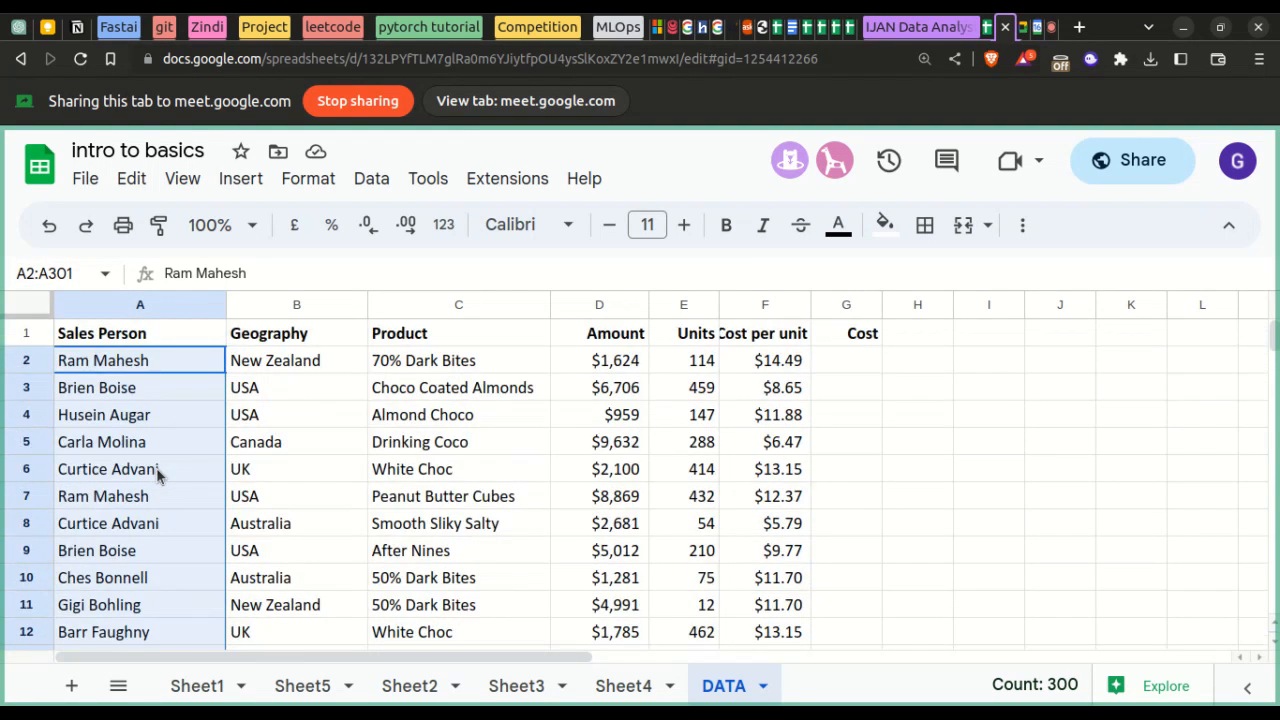
{"action": "left_click", "coordinate": [102, 368]}
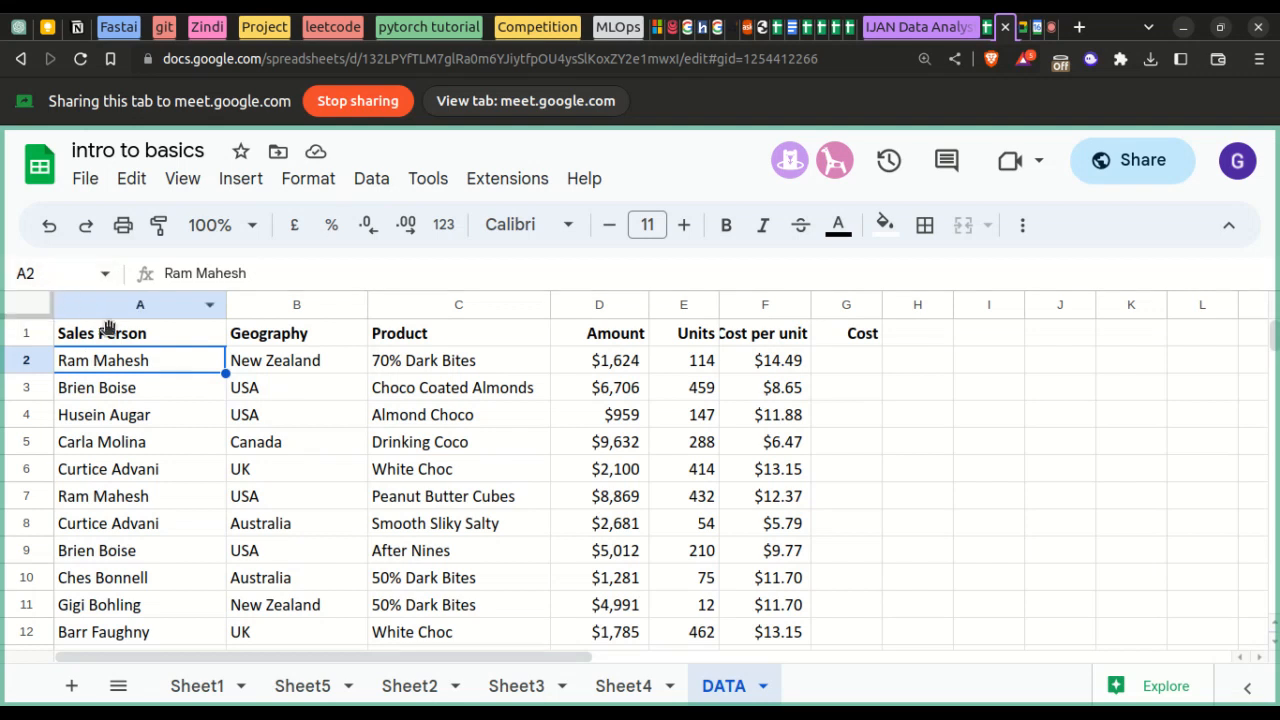
{"action": "left_click", "coordinate": [526, 555]}
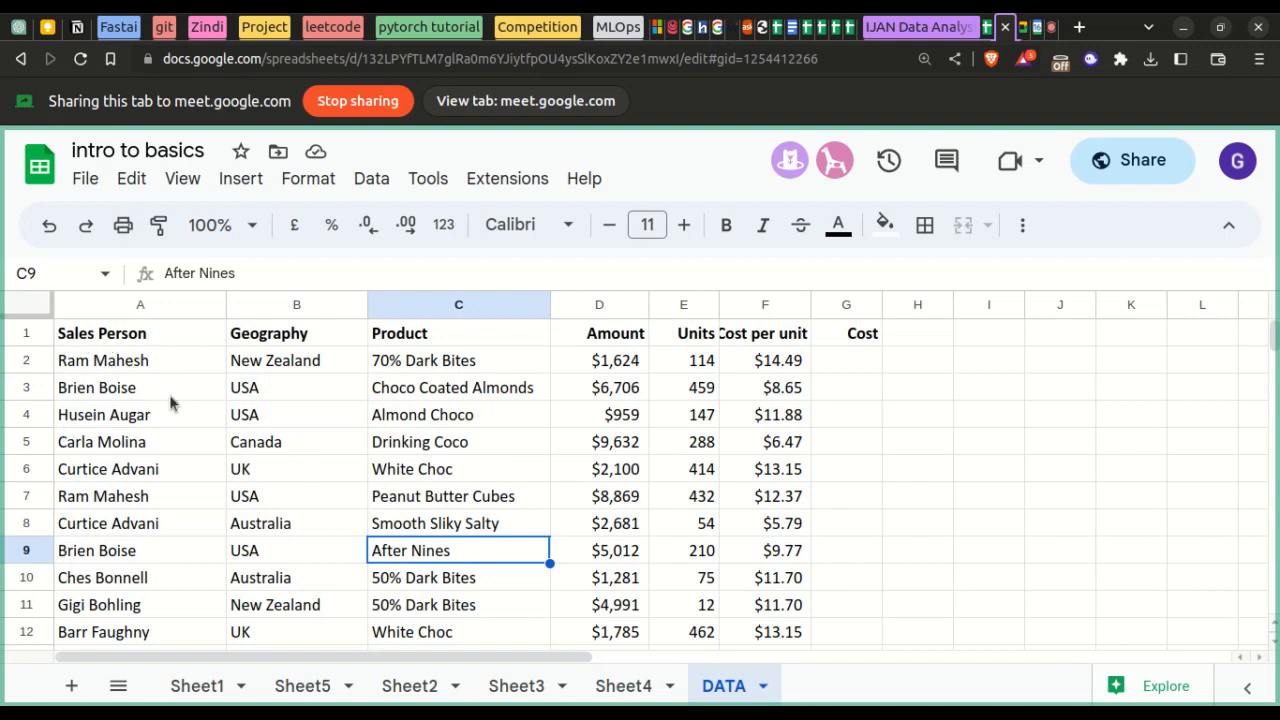
- Point out the corner cells in the Sales Person and Product columns, select A2:C9 by entering its cell reference, and finish on cell D5
{"action": "left_click", "coordinate": [111, 340]}
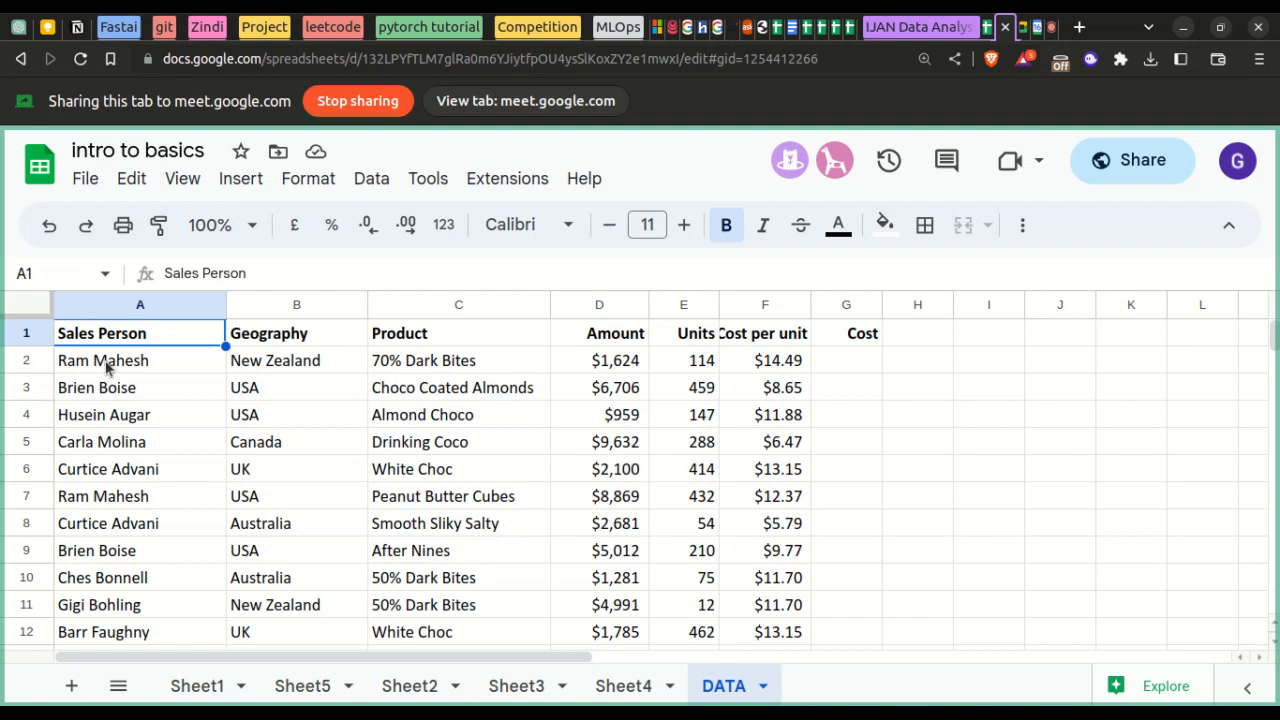
{"action": "left_click", "coordinate": [103, 556]}
{"action": "left_click", "coordinate": [474, 330]}
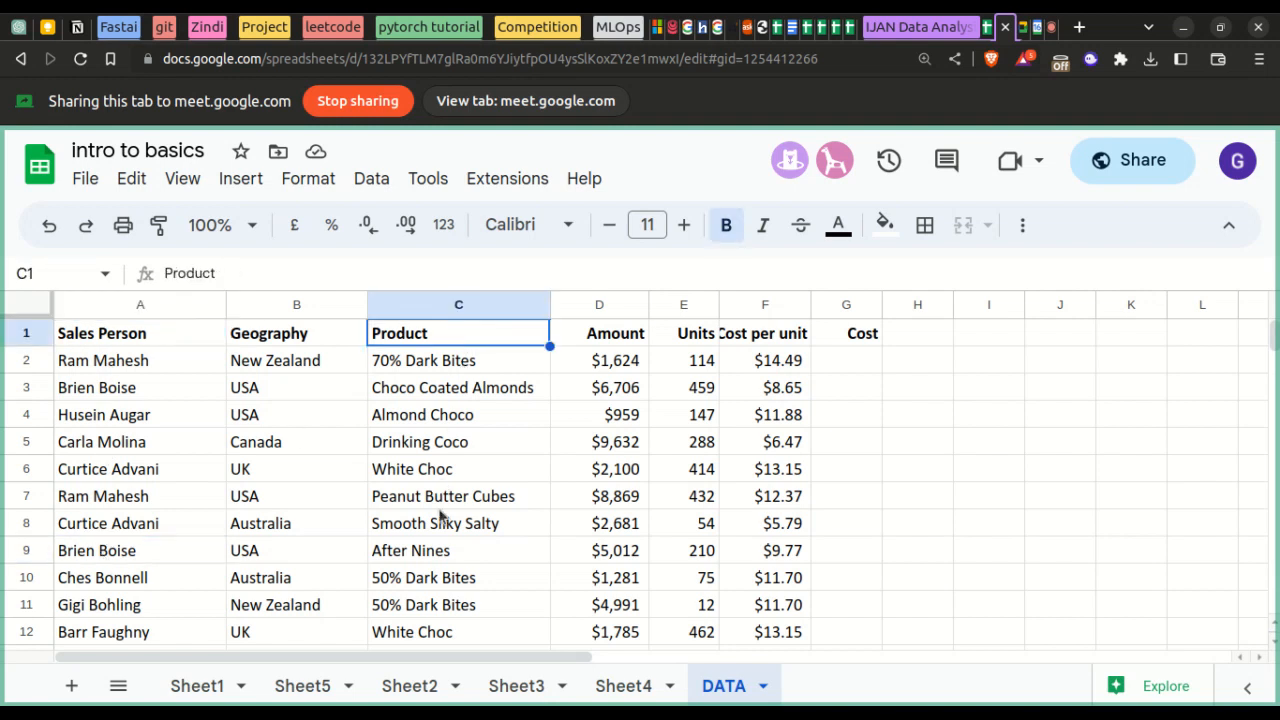
{"action": "left_click", "coordinate": [437, 552]}
{"action": "left_click", "coordinate": [52, 272]}
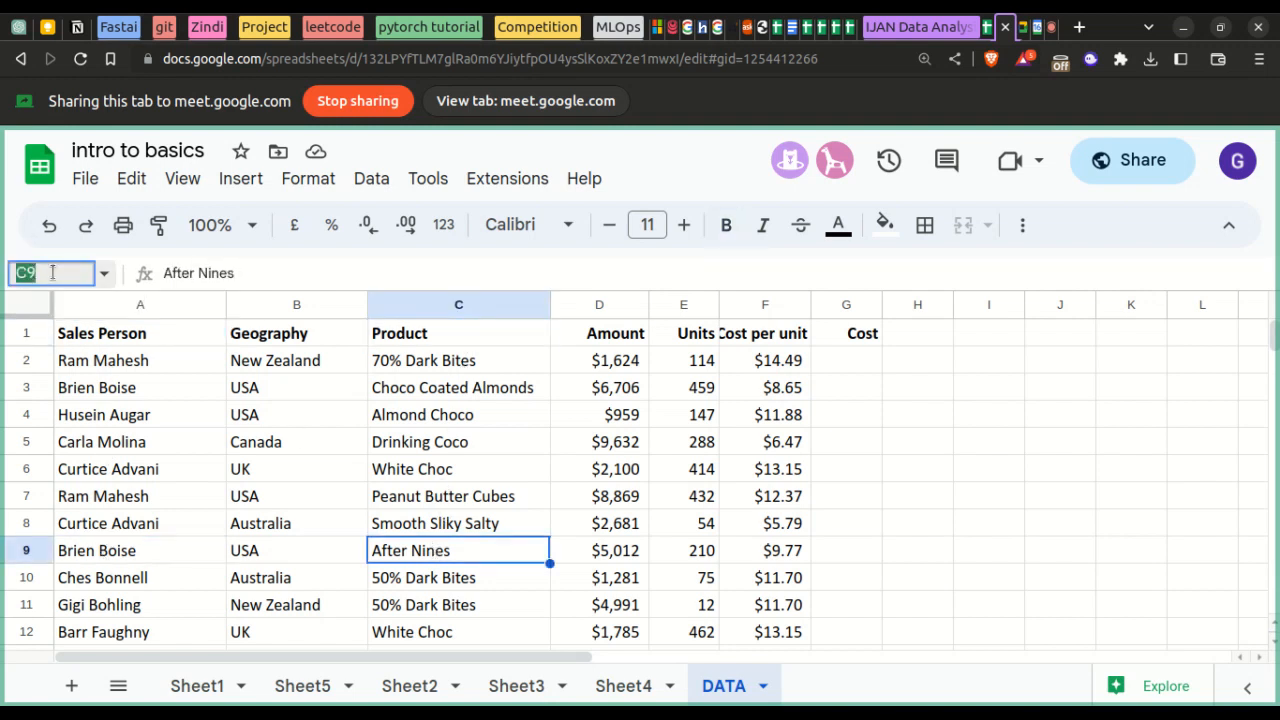
{"action": "key", "text": "BackSpace"}
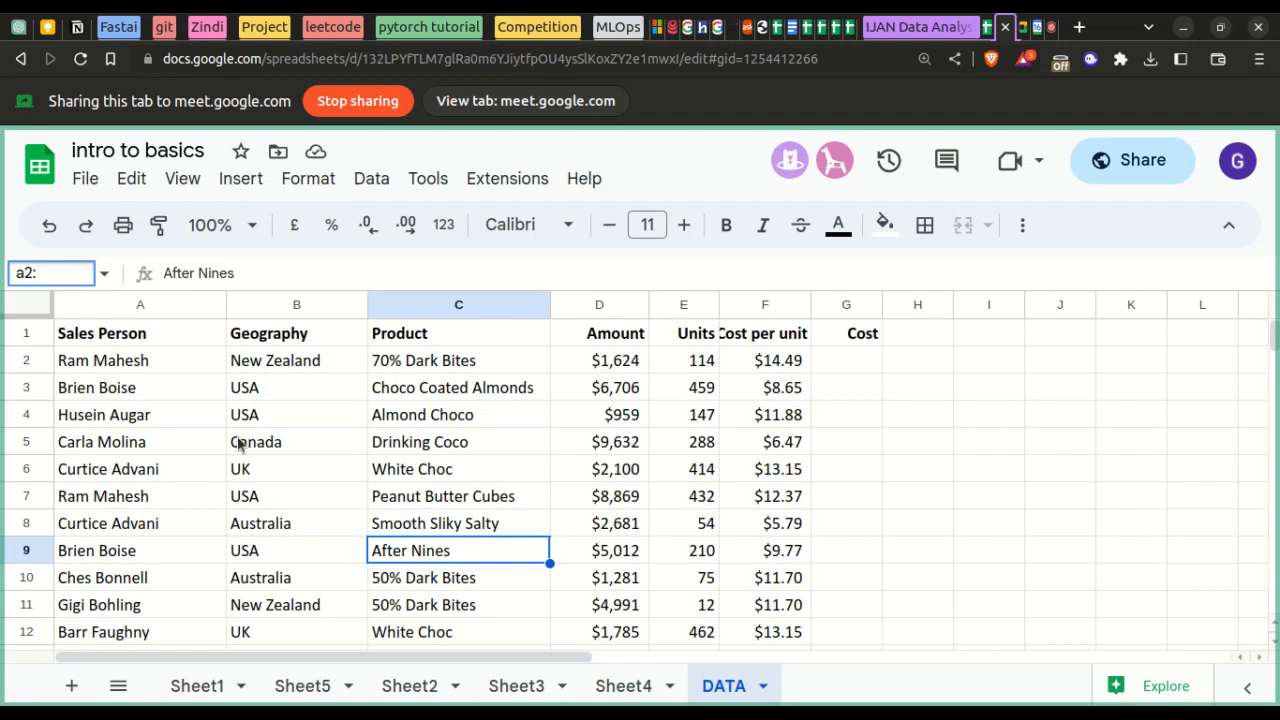
{"action": "key", "text": "Return"}
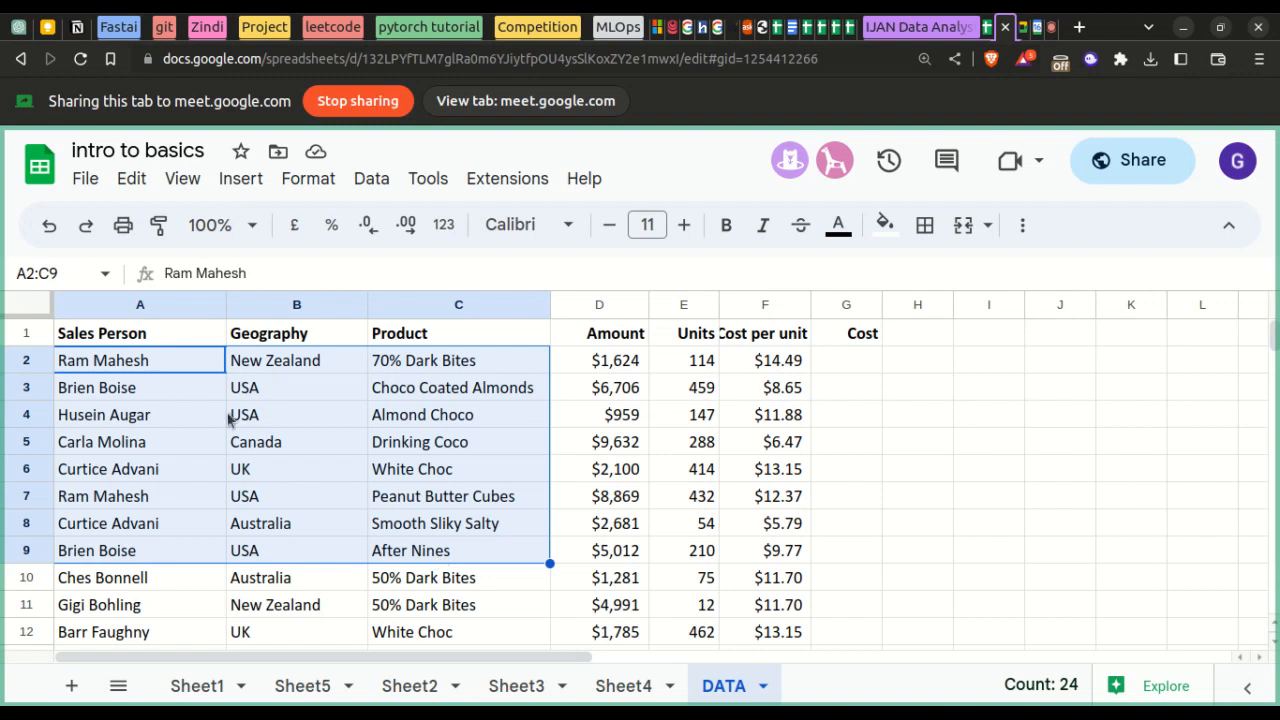
{"action": "left_click", "coordinate": [588, 447]}
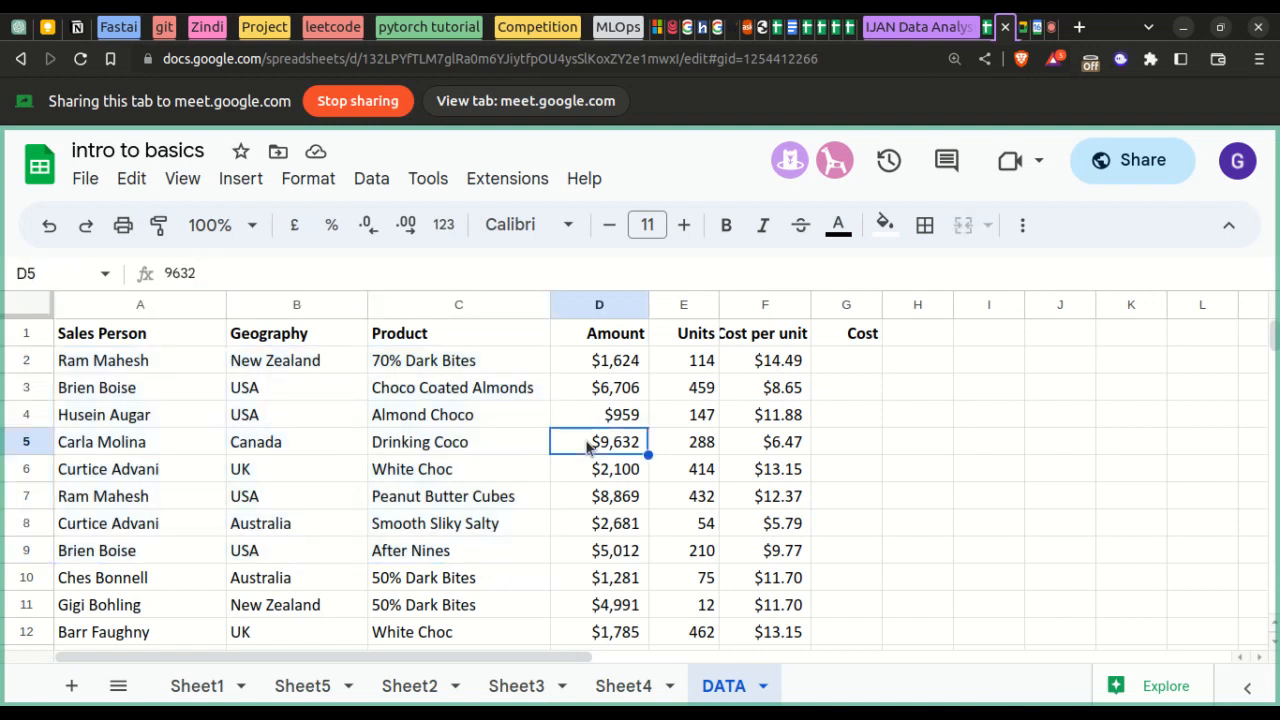
- Select the whole Sales Person column and create a filter on it
{"action": "left_click", "coordinate": [180, 310]}
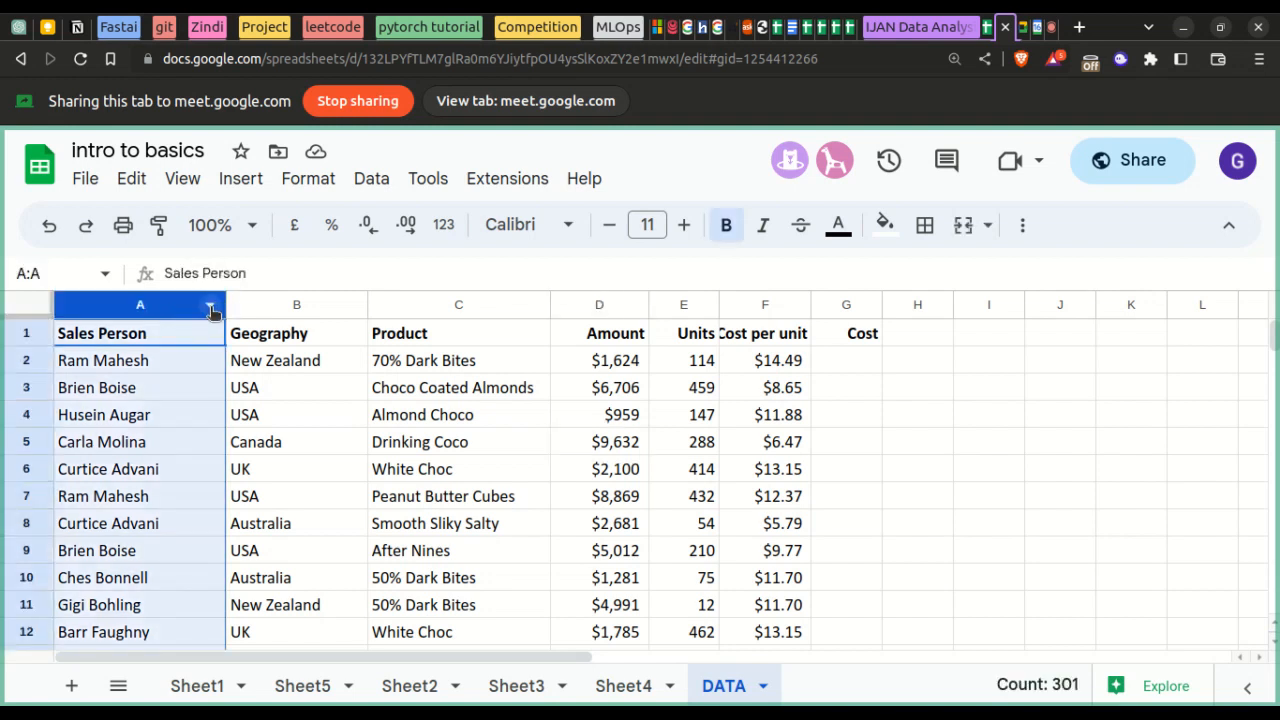
{"action": "left_click", "coordinate": [292, 308]}
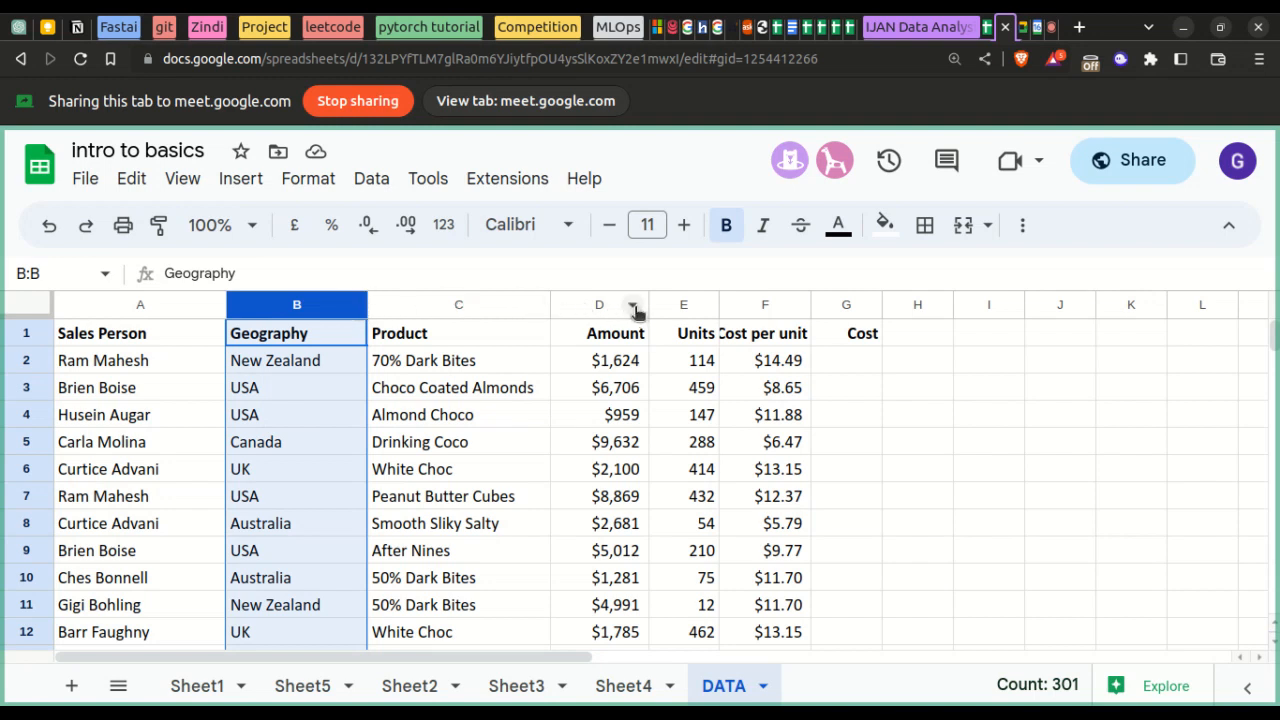
{"action": "left_click", "coordinate": [210, 310]}
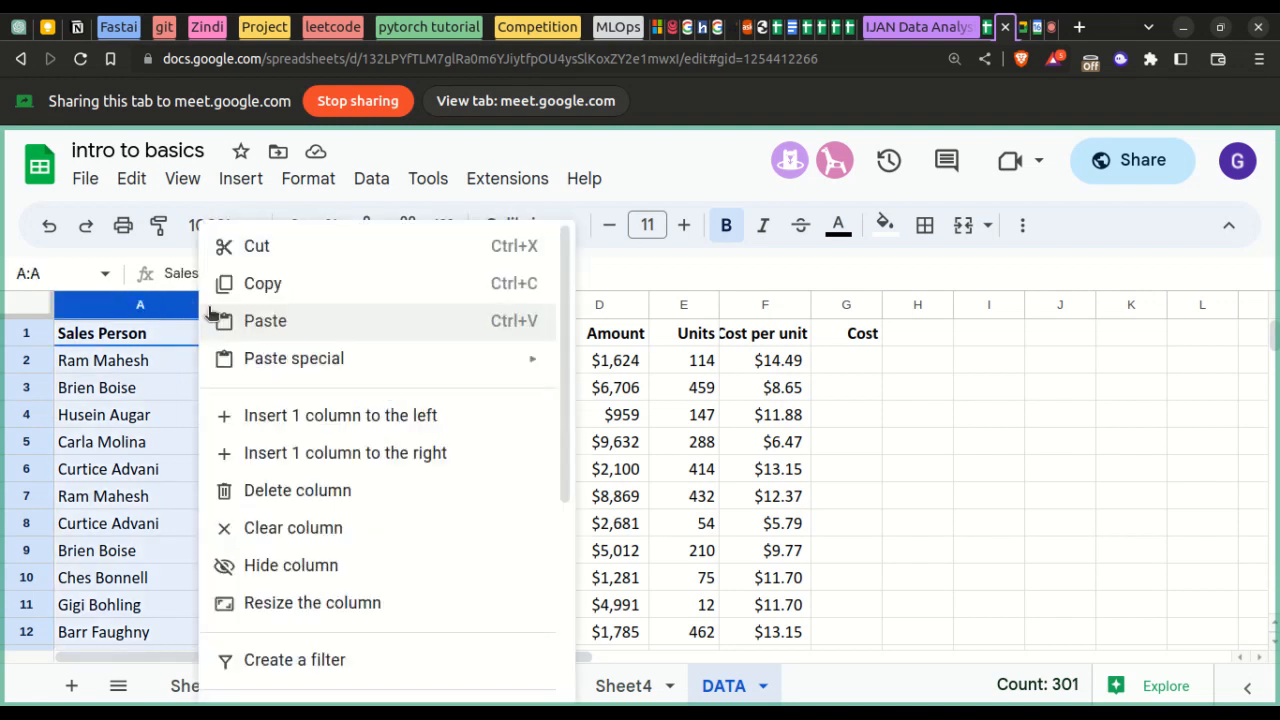
{"action": "left_click", "coordinate": [175, 308]}
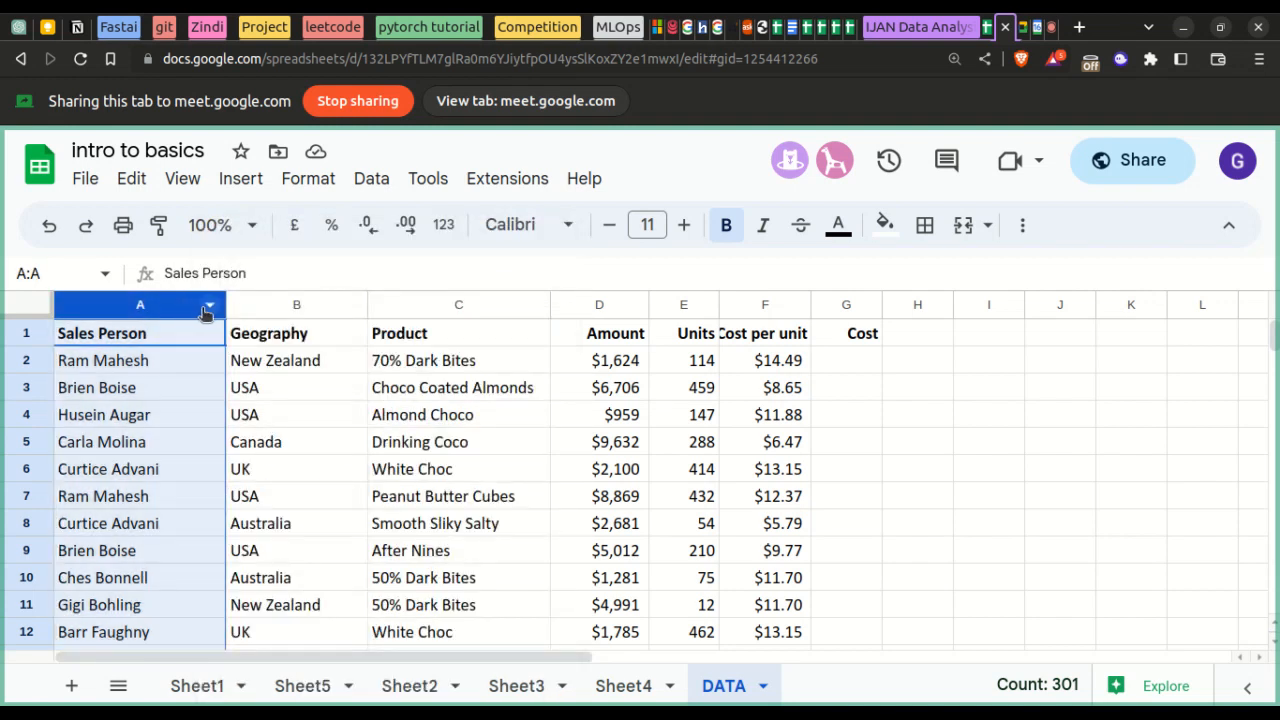
{"action": "left_click", "coordinate": [211, 309]}
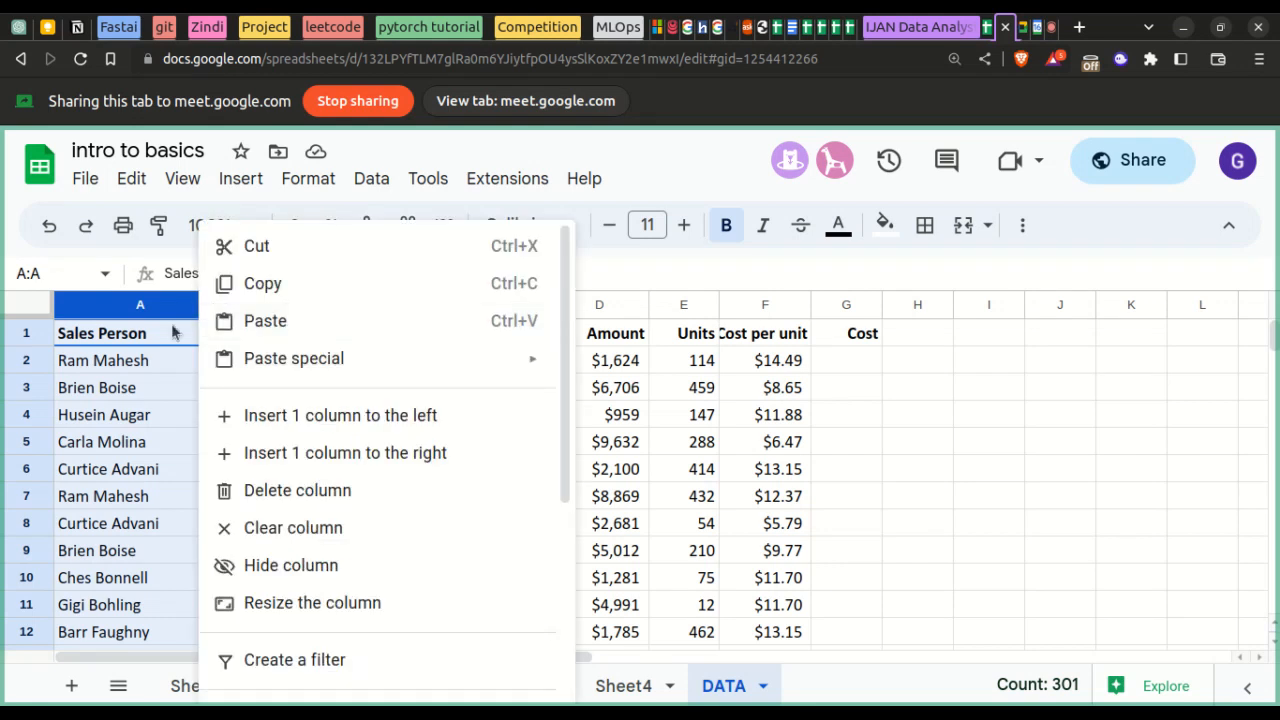
{"action": "left_click", "coordinate": [252, 655]}
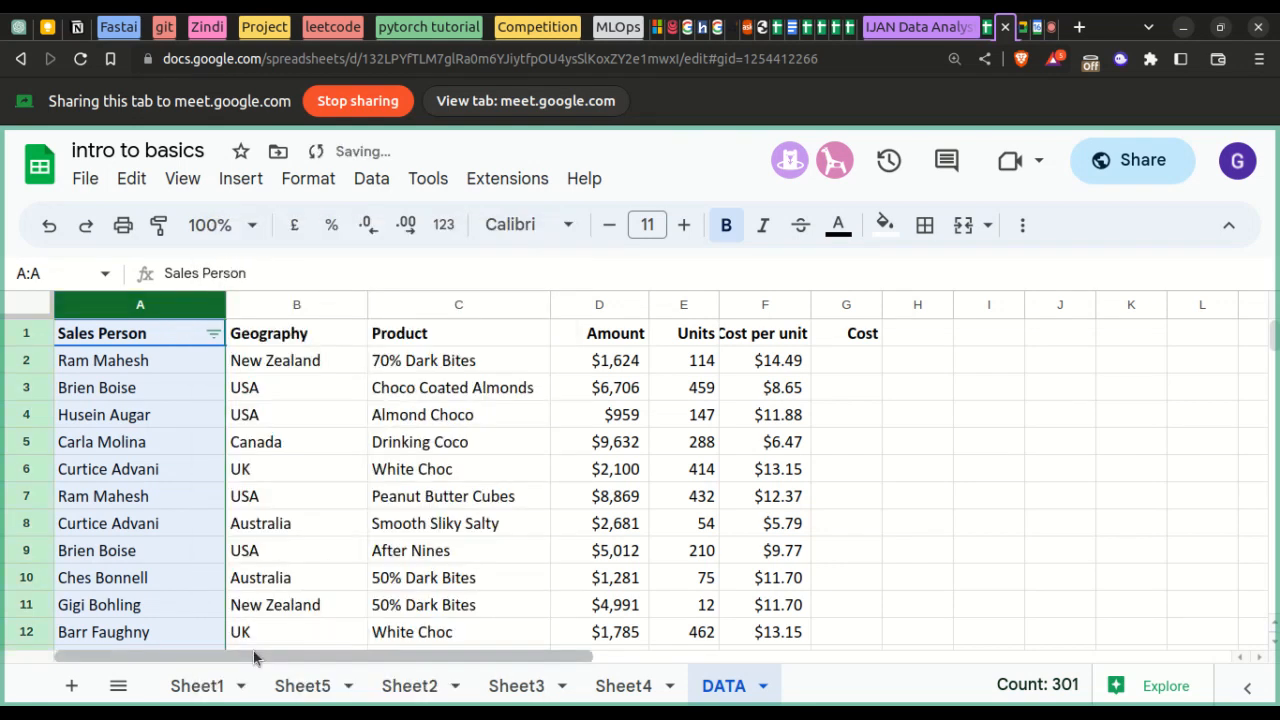
{"action": "scroll", "coordinate": [222, 428], "scroll_direction": "down", "scroll_amount": 2}
{"action": "scroll", "coordinate": [222, 428], "scroll_direction": "up", "scroll_amount": 2}
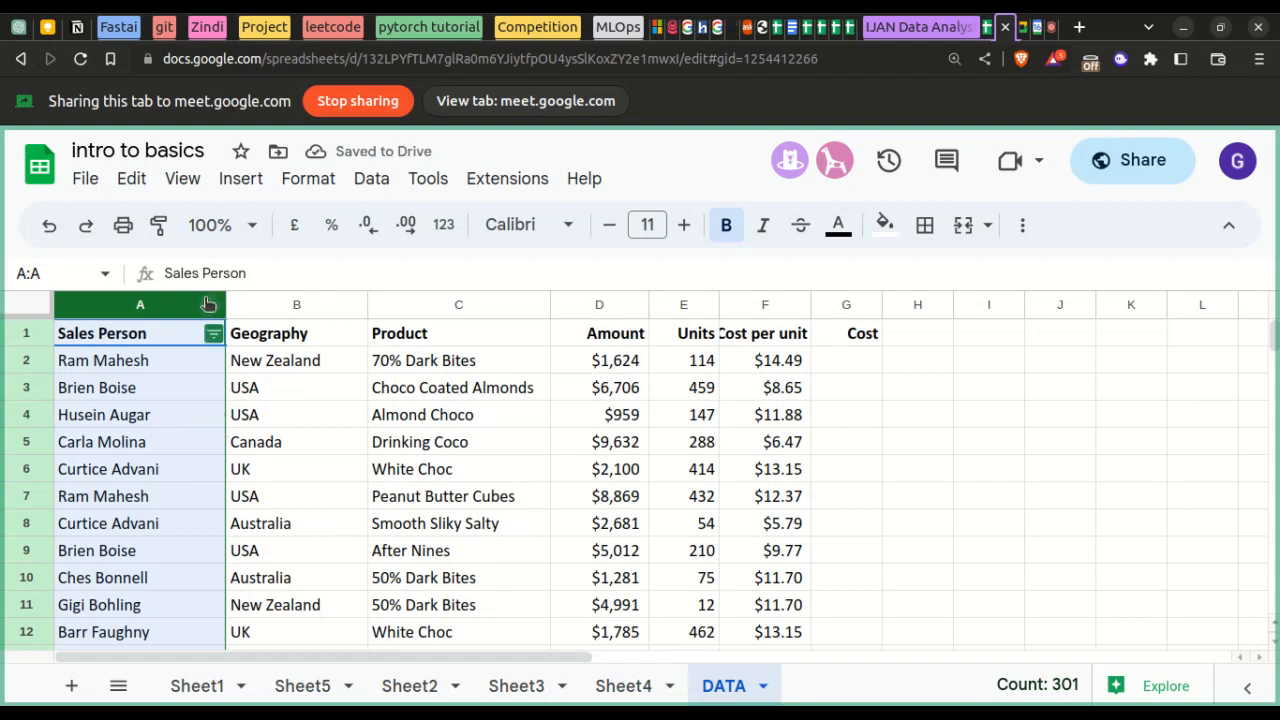
- Sort the Sales Person column from A to Z through its filter, check the sorted rows, and undo the sort
{"action": "left_click", "coordinate": [213, 336]}
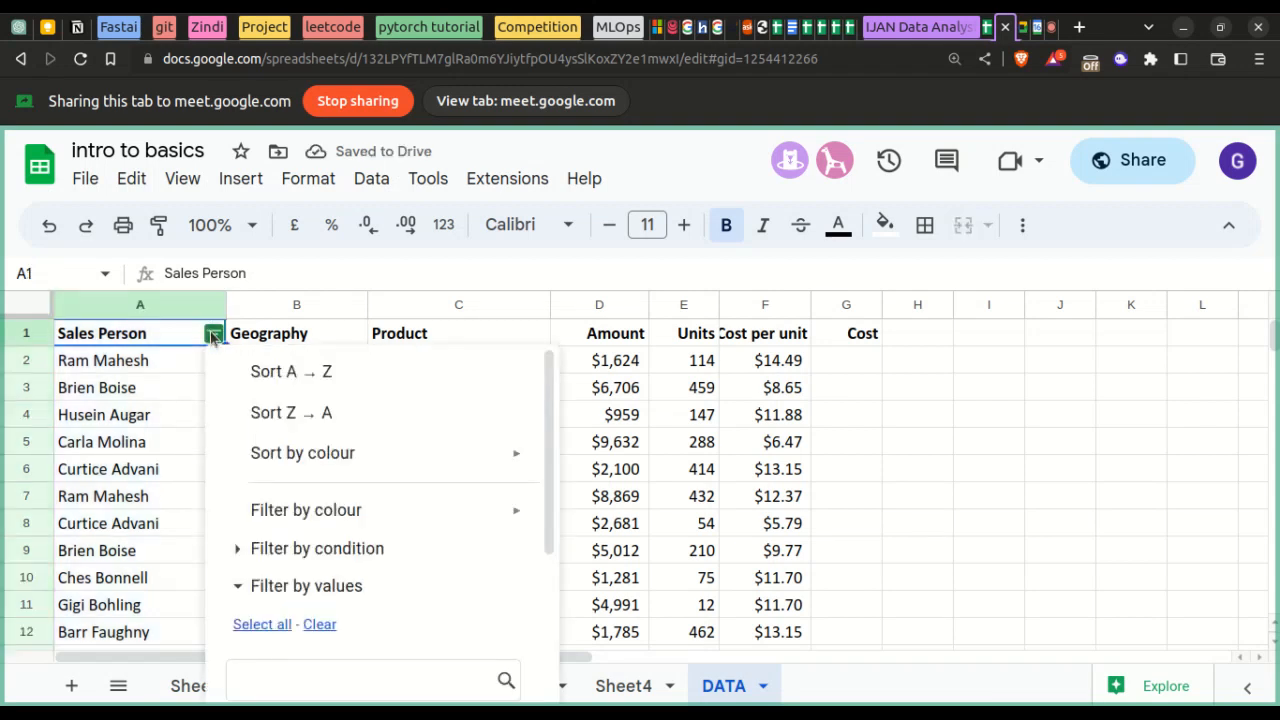
{"action": "left_click", "coordinate": [250, 373]}
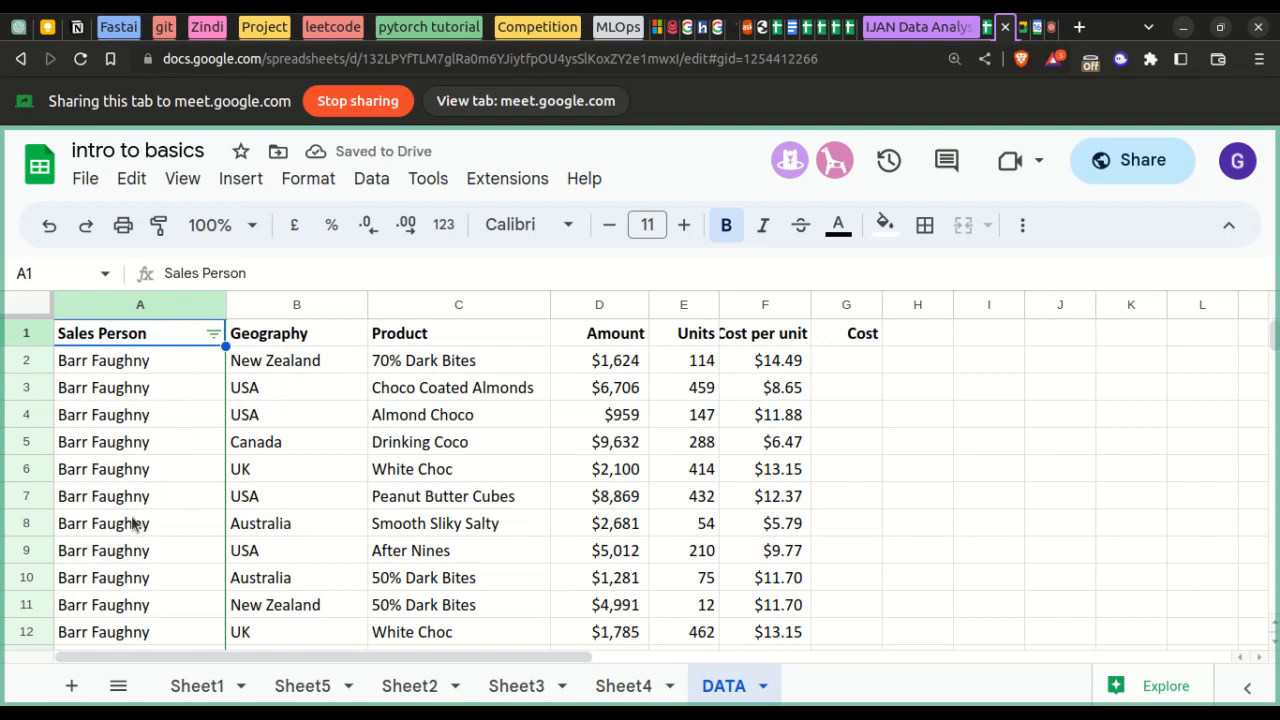
{"action": "scroll", "coordinate": [148, 470], "scroll_direction": "down", "scroll_amount": 2}
{"action": "scroll", "coordinate": [148, 470], "scroll_direction": "down", "scroll_amount": 20}
{"action": "scroll", "coordinate": [148, 470], "scroll_direction": "up", "scroll_amount": 20}
{"action": "scroll", "coordinate": [148, 470], "scroll_direction": "up", "scroll_amount": 15}
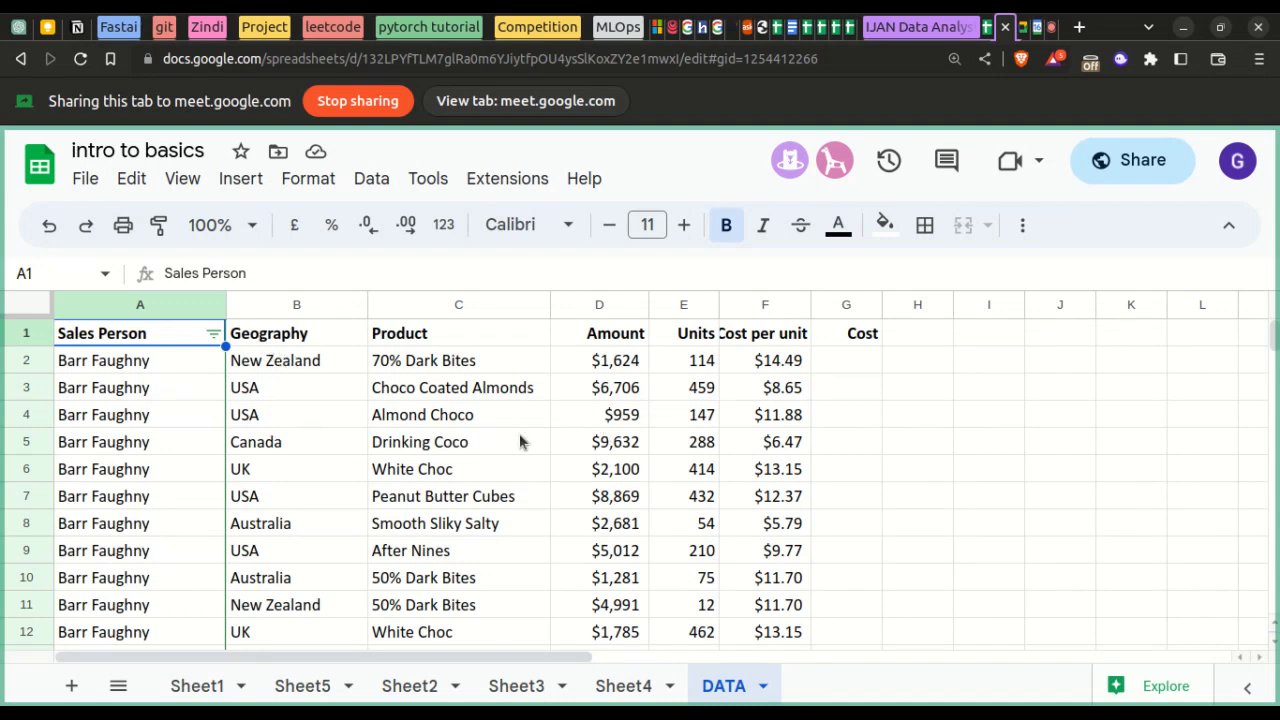
{"action": "key", "text": "ctrl+z"}
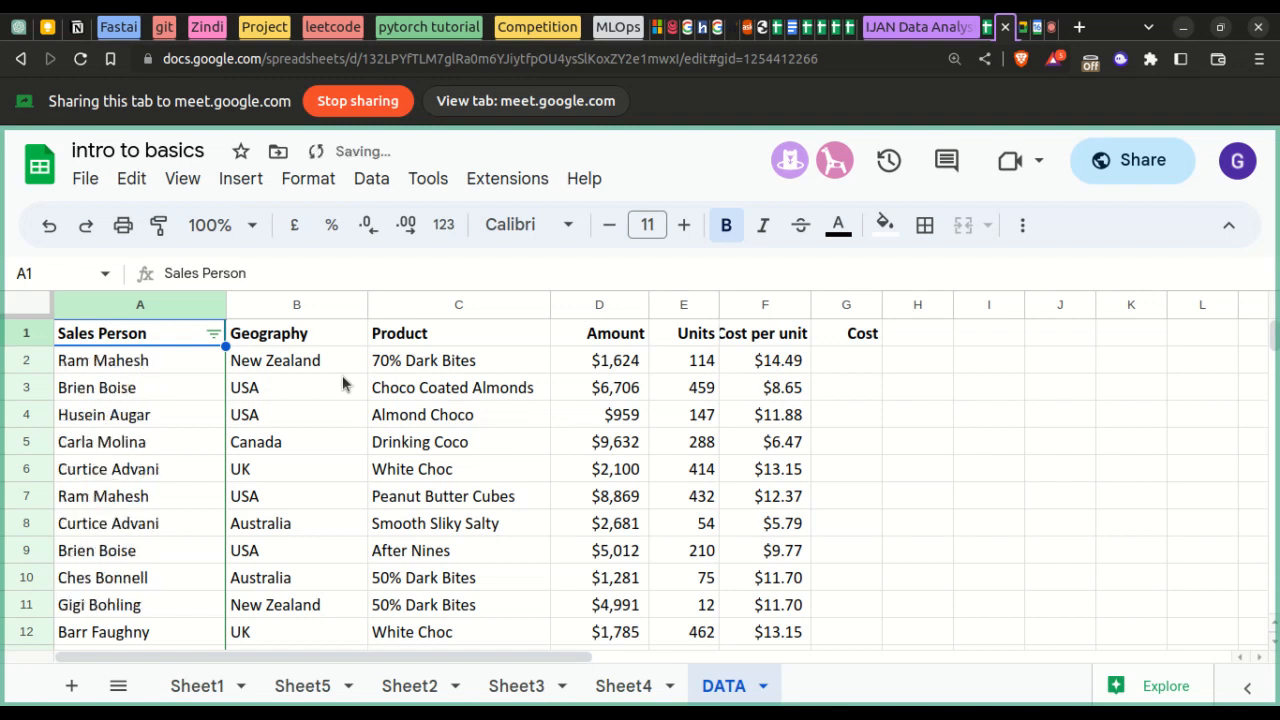
- Look through the Sales Person filter's condition and value options, and close them without applying anything
{"action": "left_click", "coordinate": [213, 333]}
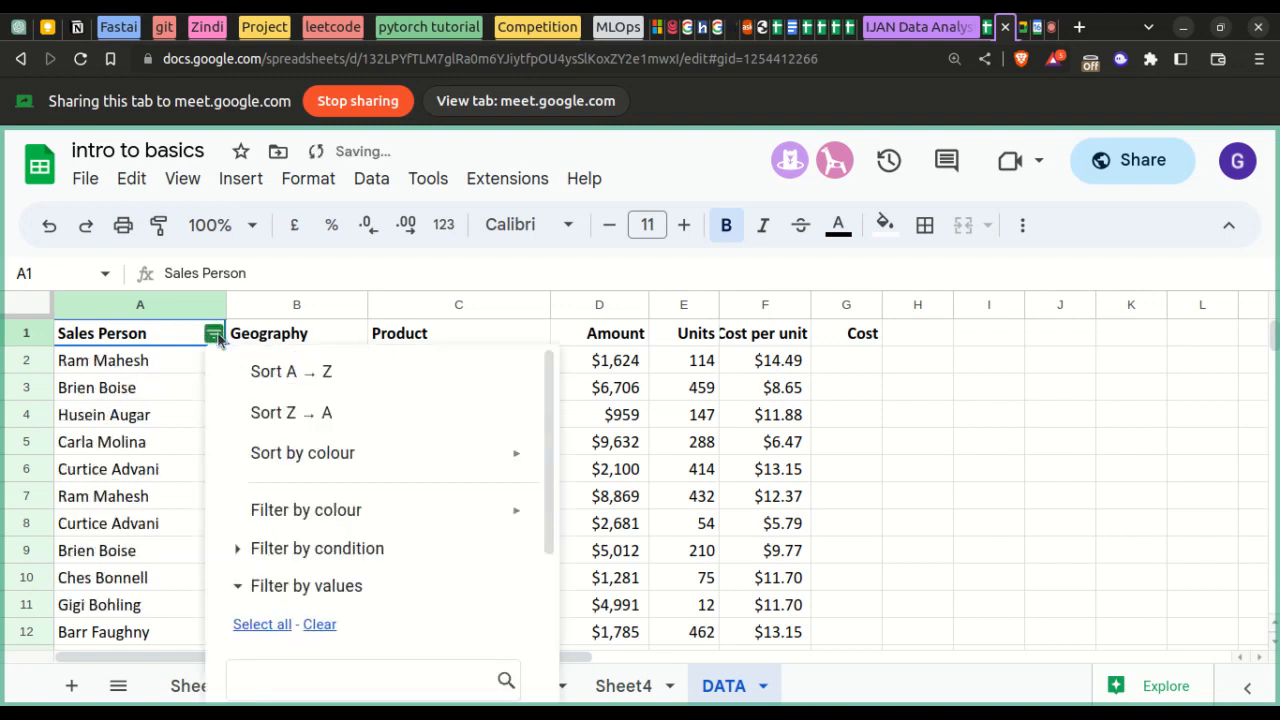
{"action": "mouse_move", "coordinate": [286, 522]}
{"action": "scroll", "coordinate": [285, 516], "scroll_direction": "down", "scroll_amount": 2}
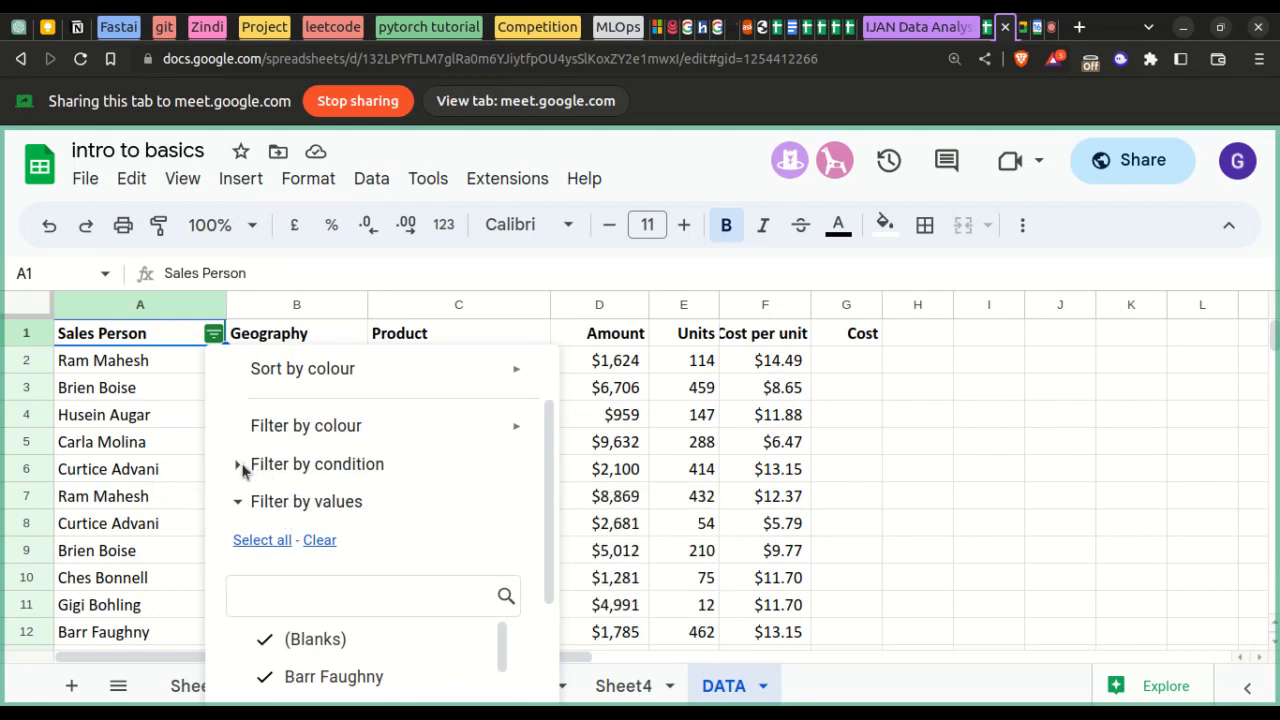
{"action": "left_click", "coordinate": [619, 493]}
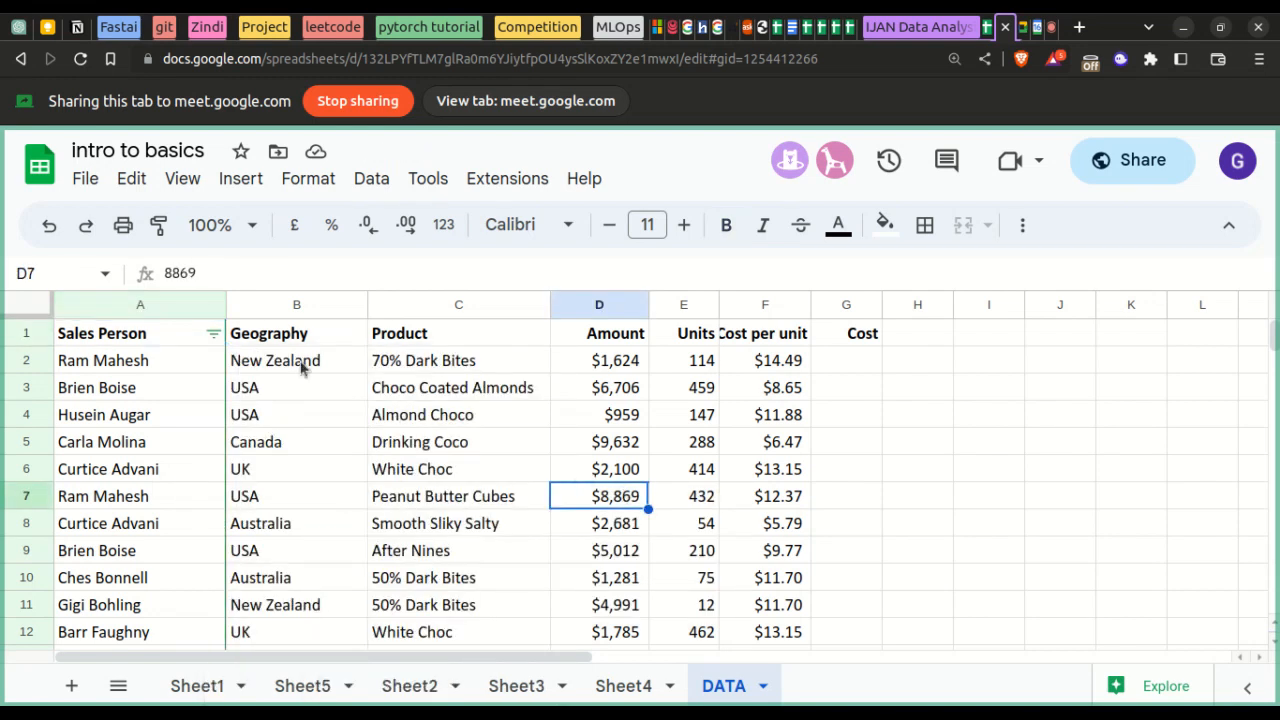
- Reduce the browser page zoom to 110% and select the range A2:B7
{"action": "key", "text": "ctrl+minus"}
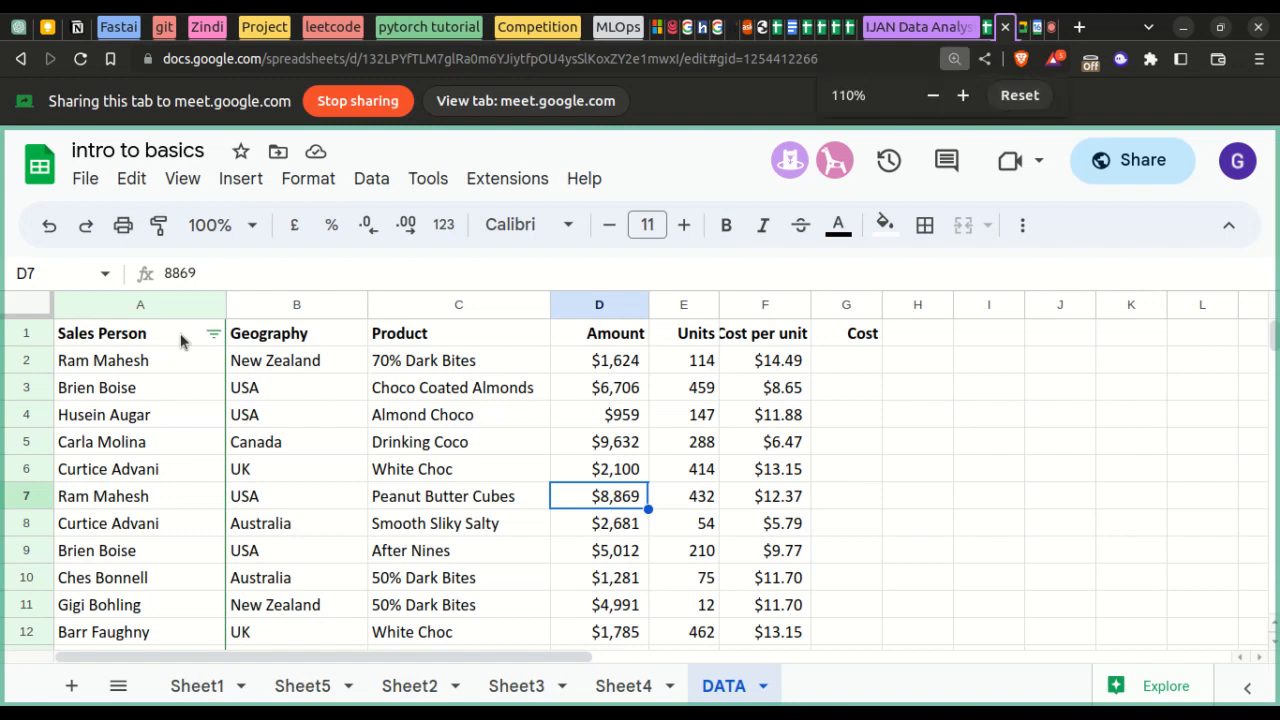
{"action": "left_click", "coordinate": [60, 330]}
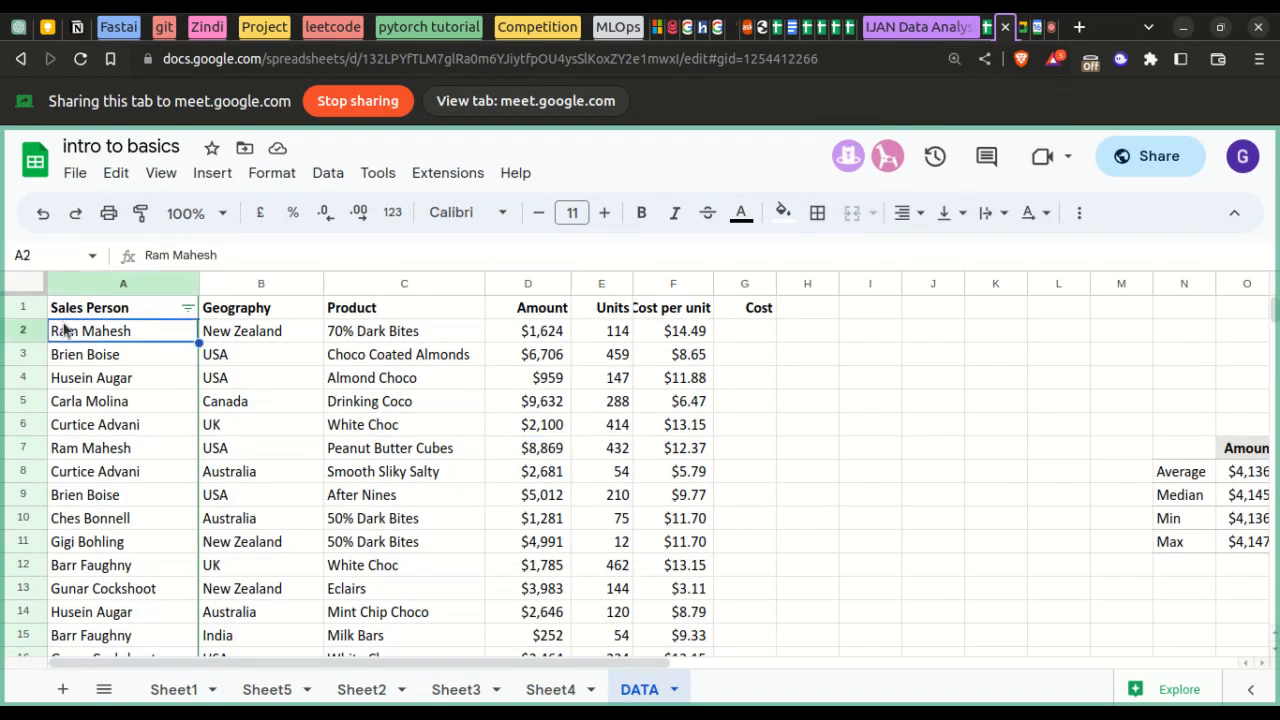
{"action": "left_click", "coordinate": [281, 447], "text": "shift"}
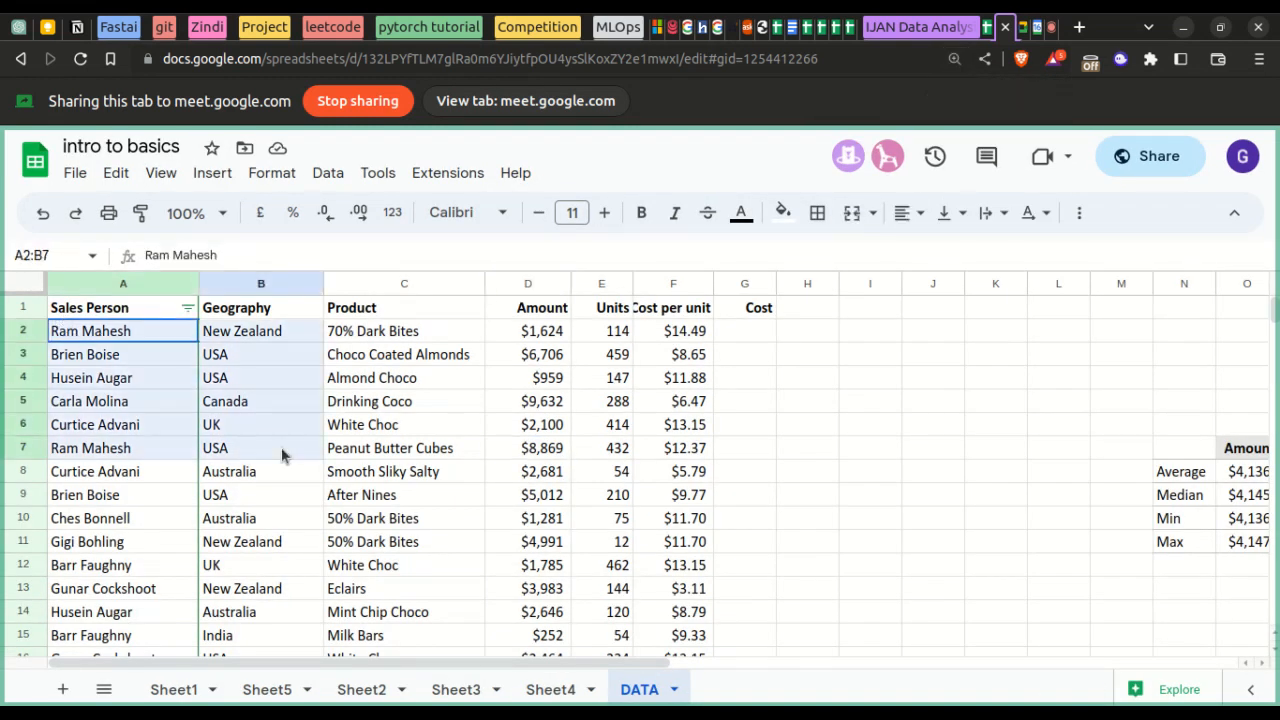
- Show the filter control on the Sales Person header and examine the list of values it can filter by
{"action": "left_click", "coordinate": [189, 308]}
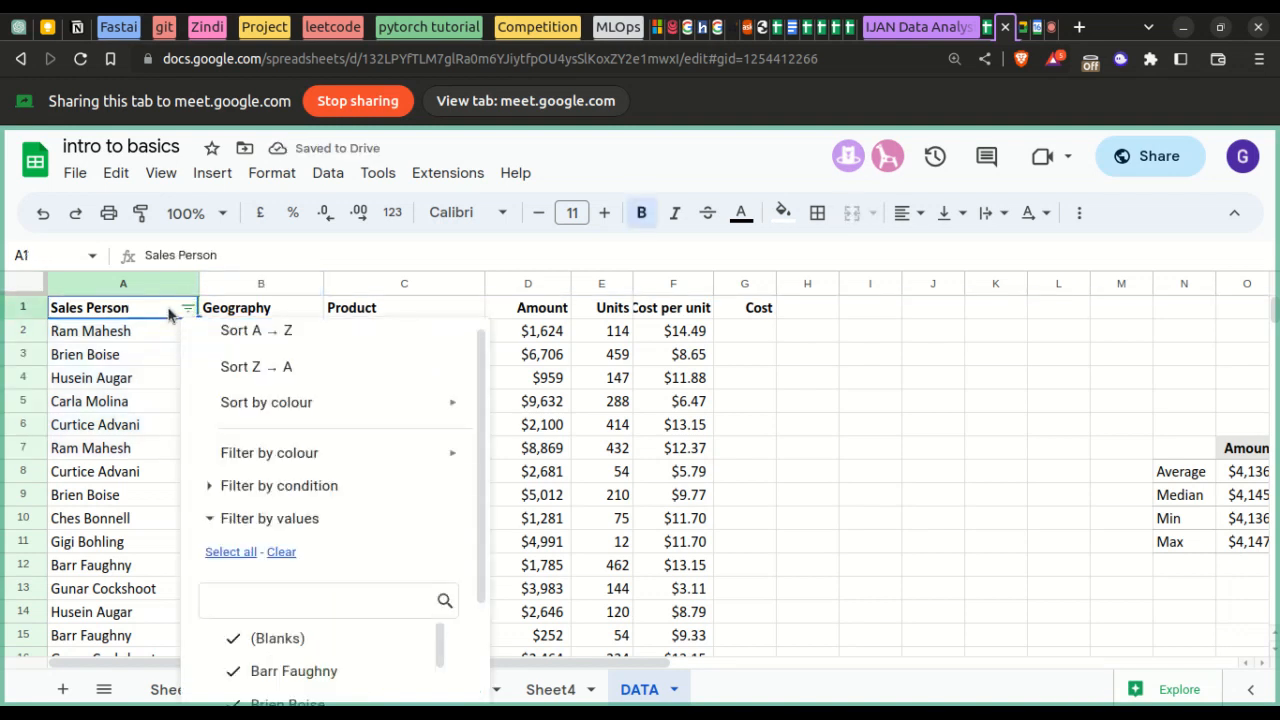
{"action": "left_click", "coordinate": [174, 311]}
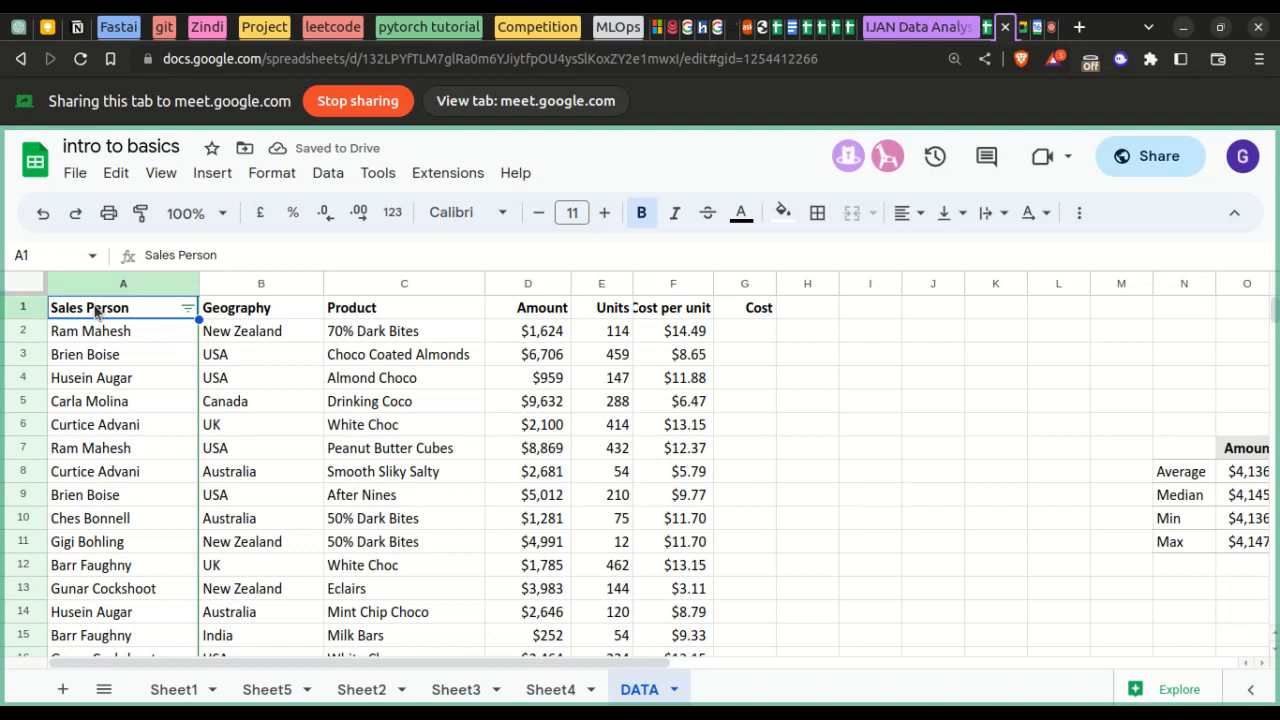
{"action": "left_click", "coordinate": [188, 309]}
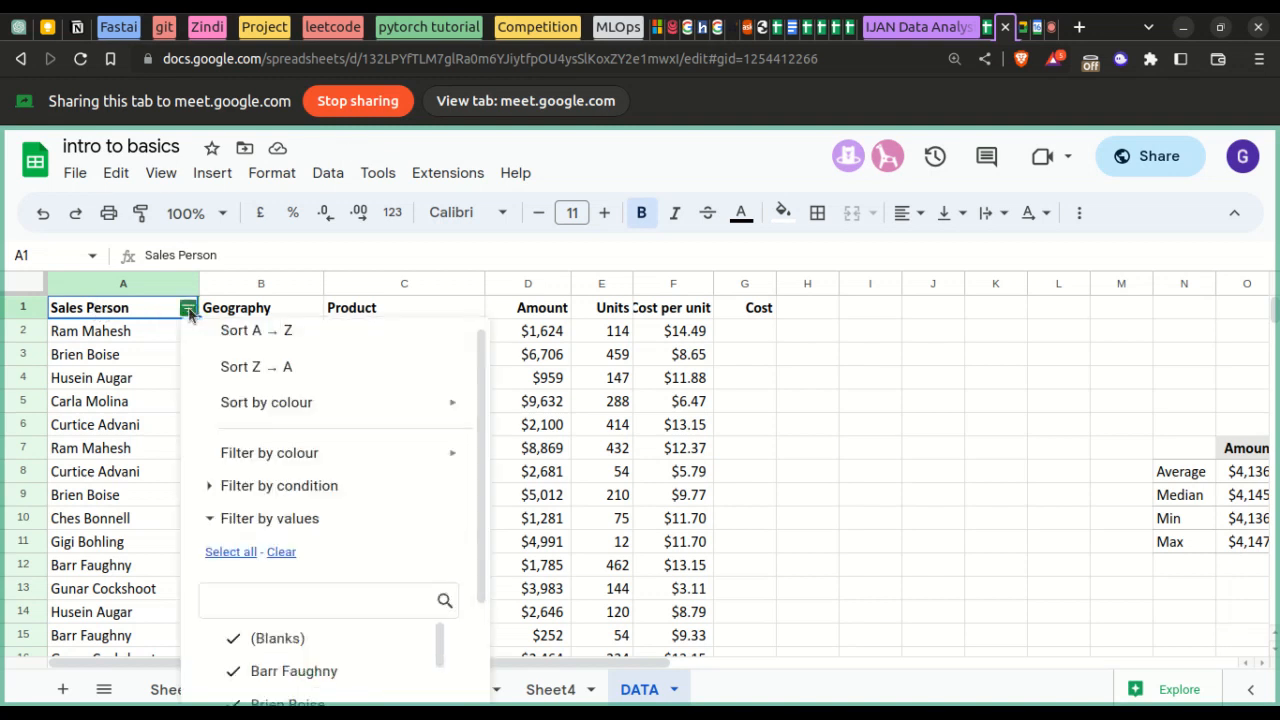
{"action": "left_click", "coordinate": [145, 316]}
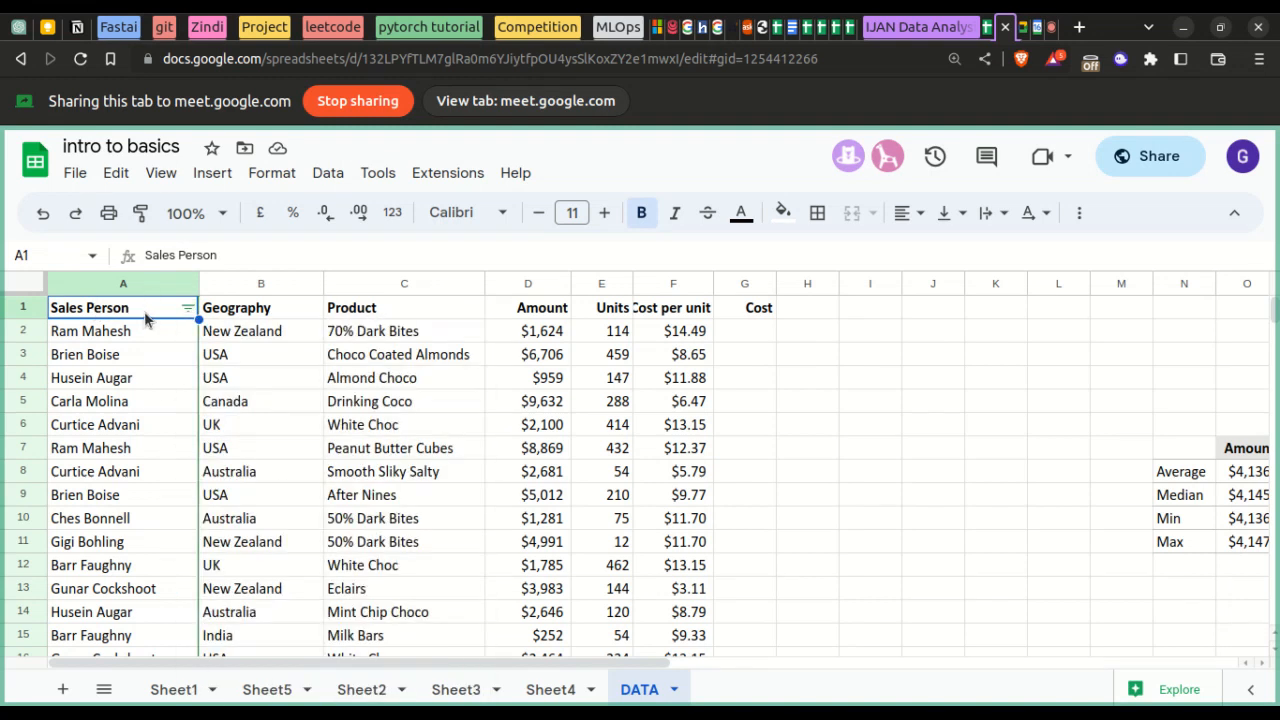
{"action": "left_click", "coordinate": [188, 308]}
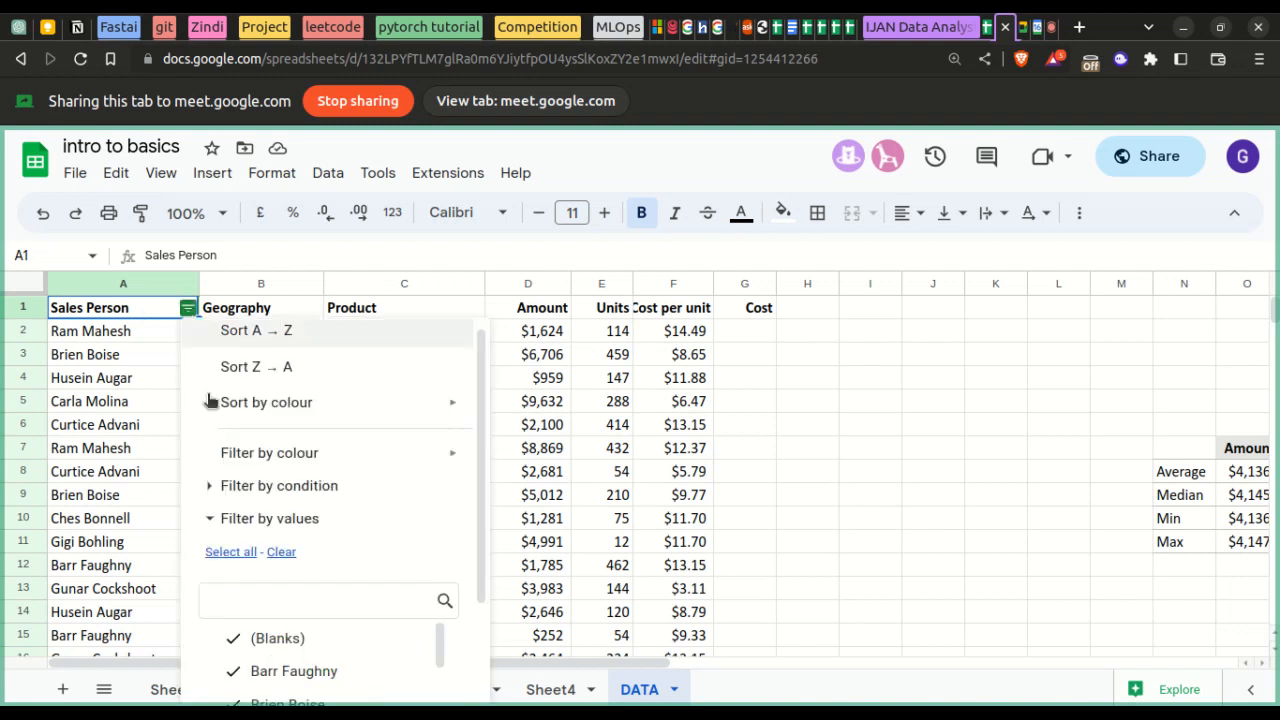
{"action": "scroll", "coordinate": [334, 555], "scroll_direction": "down", "scroll_amount": 3}
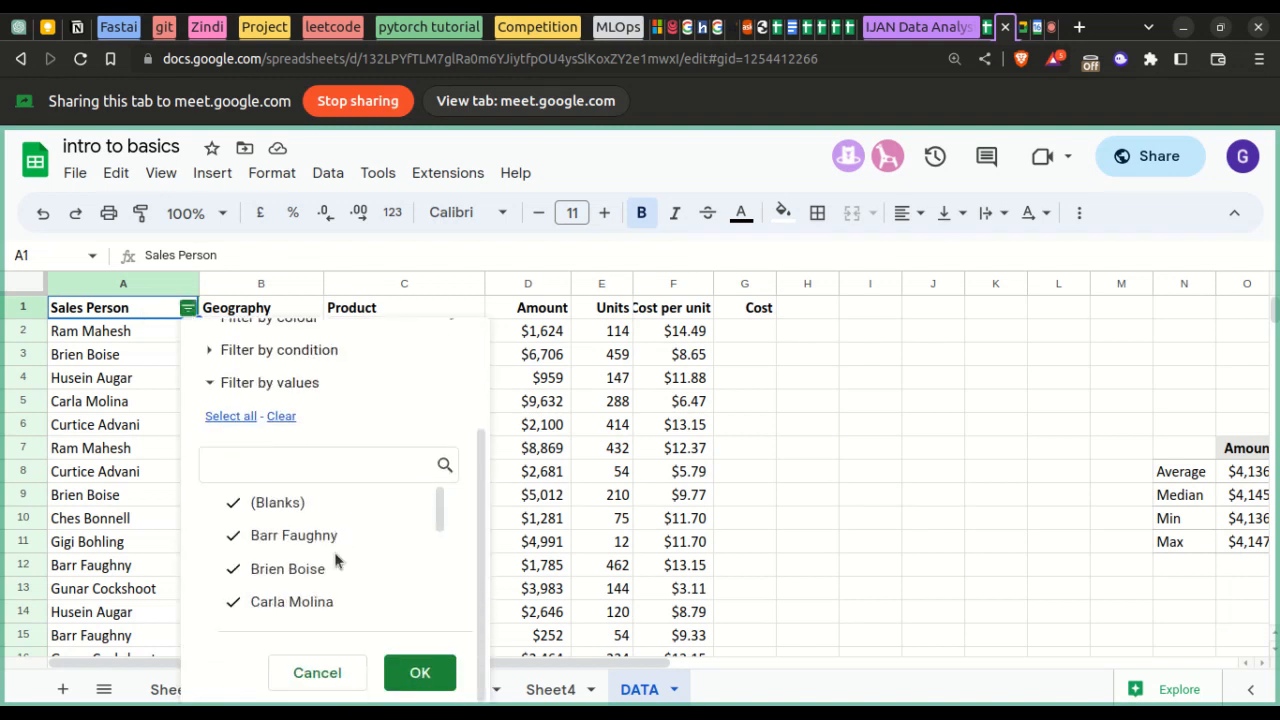
{"action": "scroll", "coordinate": [300, 572], "scroll_direction": "down", "scroll_amount": 3}
{"action": "scroll", "coordinate": [300, 572], "scroll_direction": "up", "scroll_amount": 3}
{"action": "scroll", "coordinate": [300, 570], "scroll_direction": "down", "scroll_amount": 3}
{"action": "scroll", "coordinate": [270, 545], "scroll_direction": "up", "scroll_amount": 3}
- Filter the Sales Person column by values so that only (Blanks) is ticked
{"action": "left_click", "coordinate": [235, 510]}
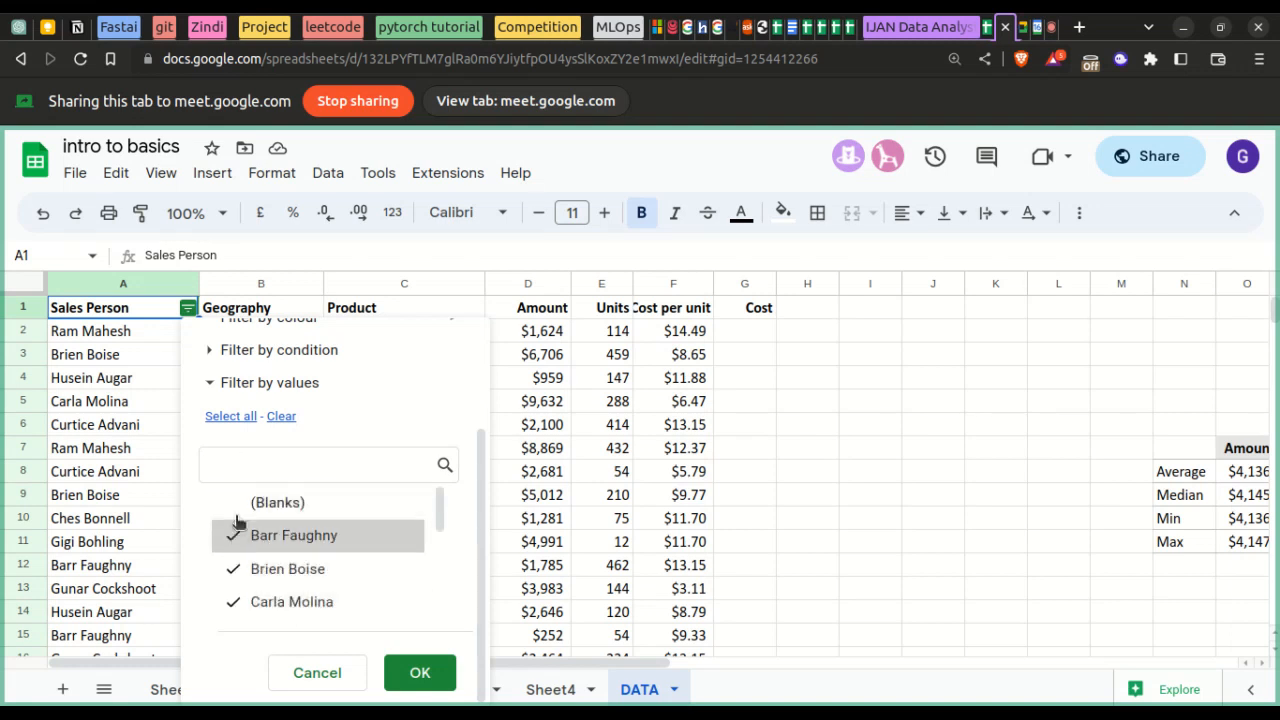
{"action": "left_click", "coordinate": [232, 416]}
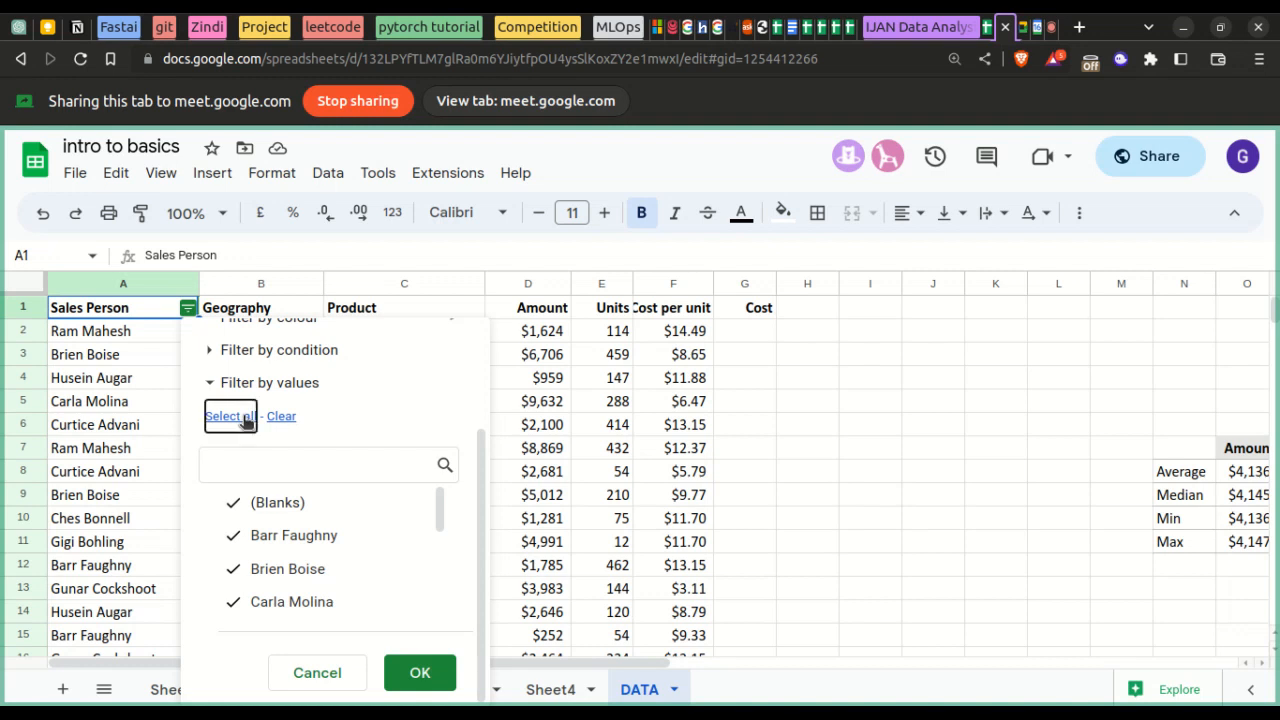
{"action": "left_click", "coordinate": [281, 416]}
{"action": "left_click", "coordinate": [233, 503]}
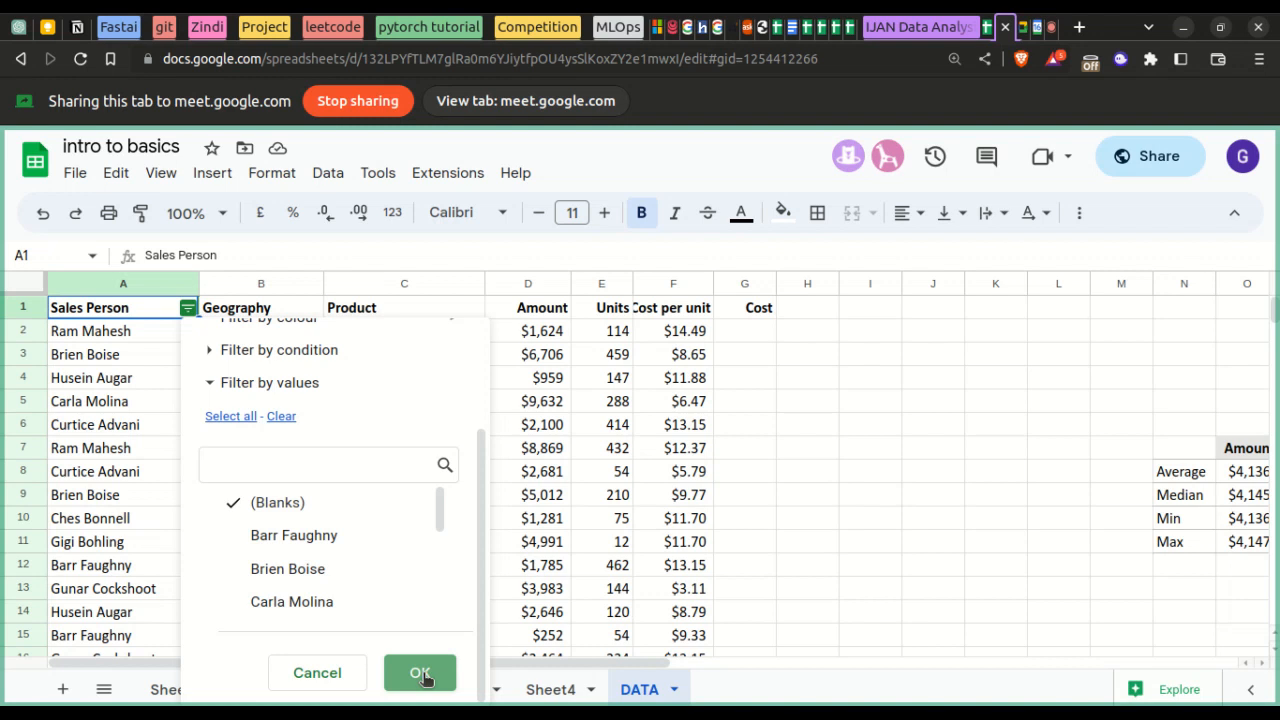
{"action": "left_click", "coordinate": [420, 672]}
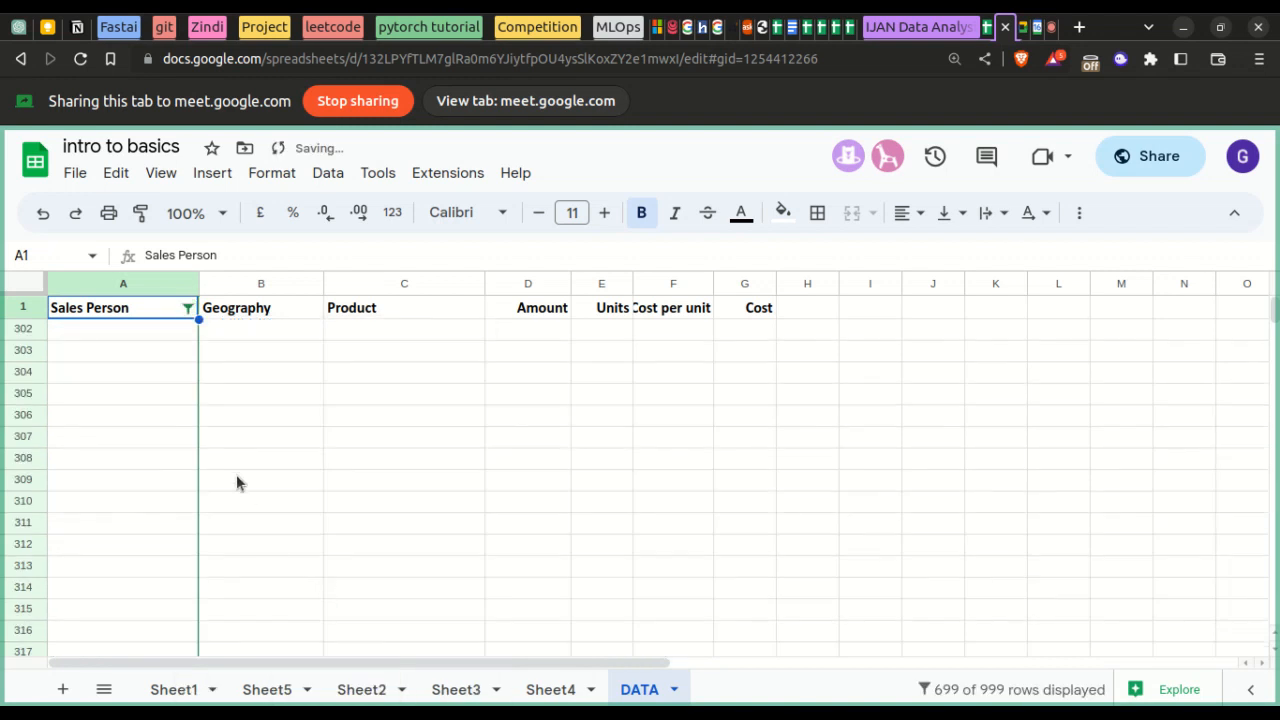
{"action": "left_click", "coordinate": [188, 308]}
{"action": "left_click", "coordinate": [232, 652]}
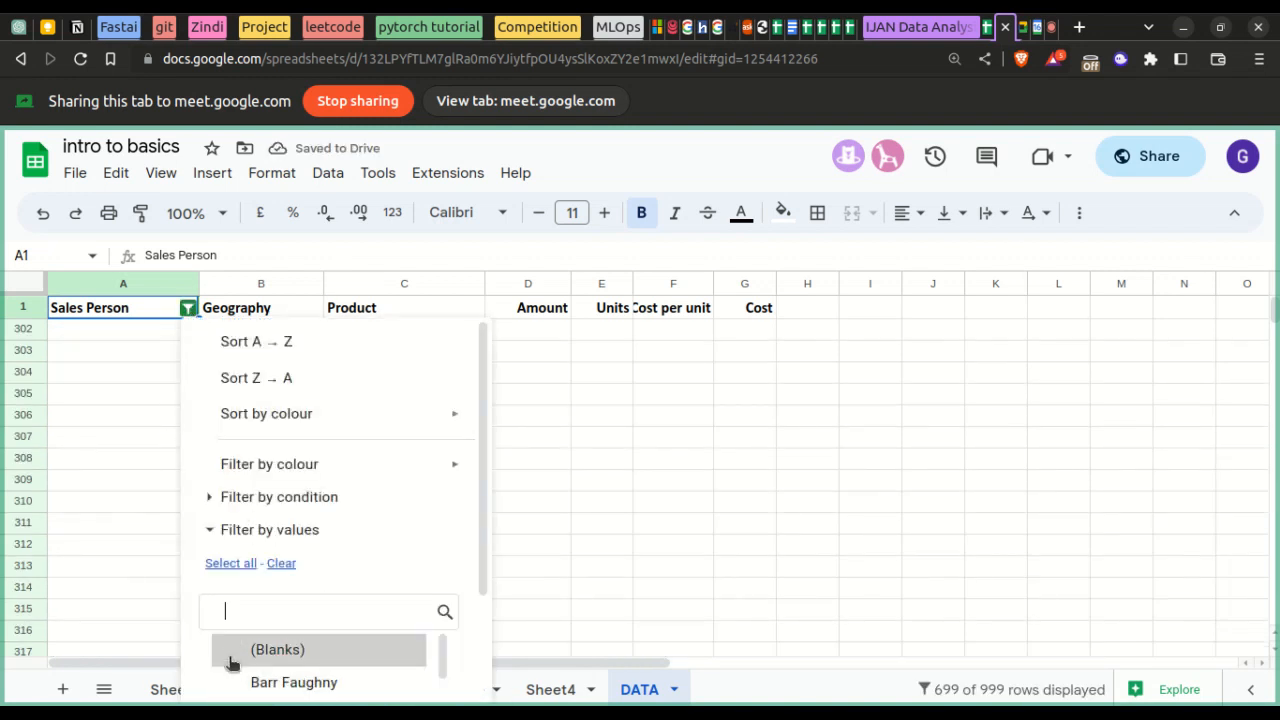
{"action": "left_click", "coordinate": [283, 564]}
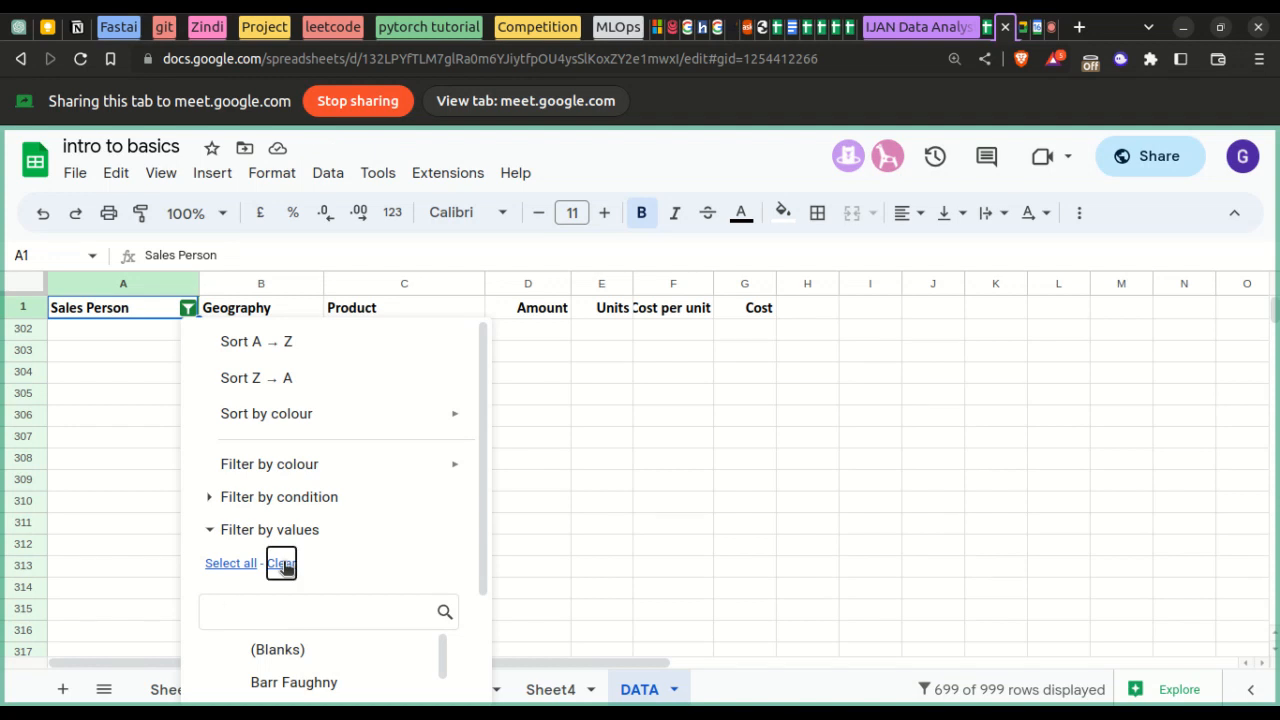
{"action": "left_click", "coordinate": [131, 503]}
{"action": "left_click", "coordinate": [188, 308]}
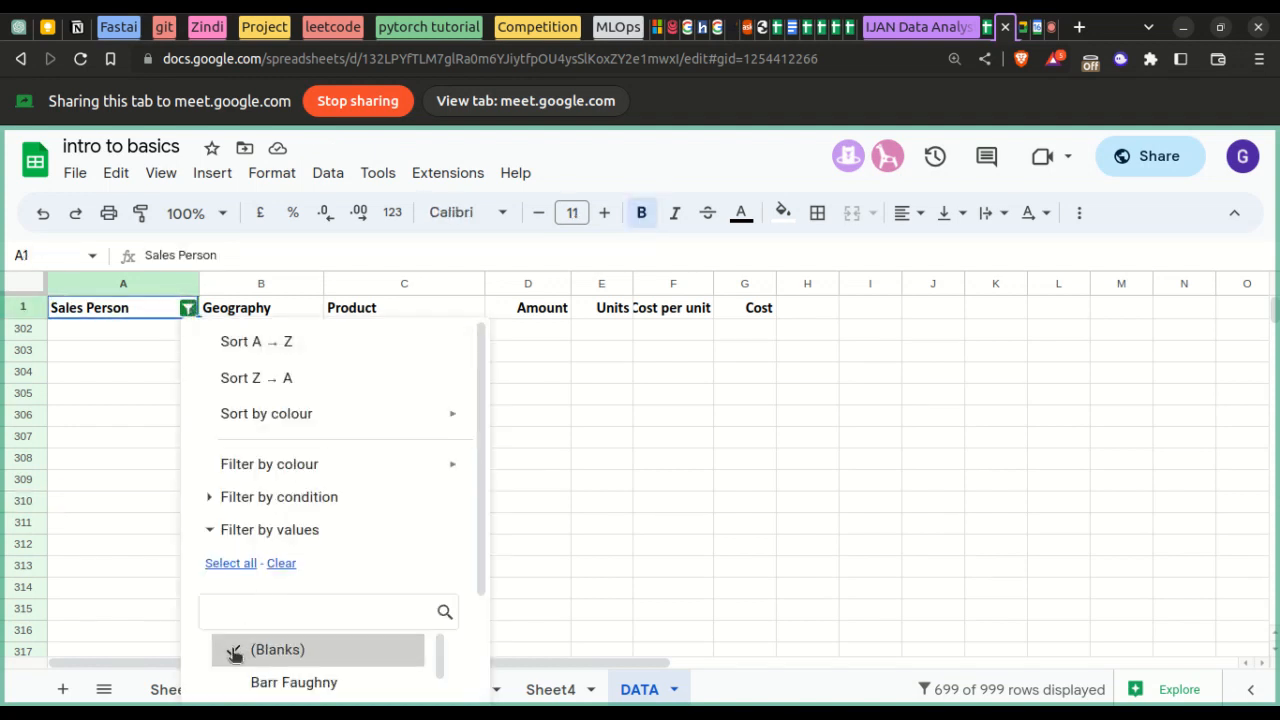
{"action": "left_click", "coordinate": [236, 564]}
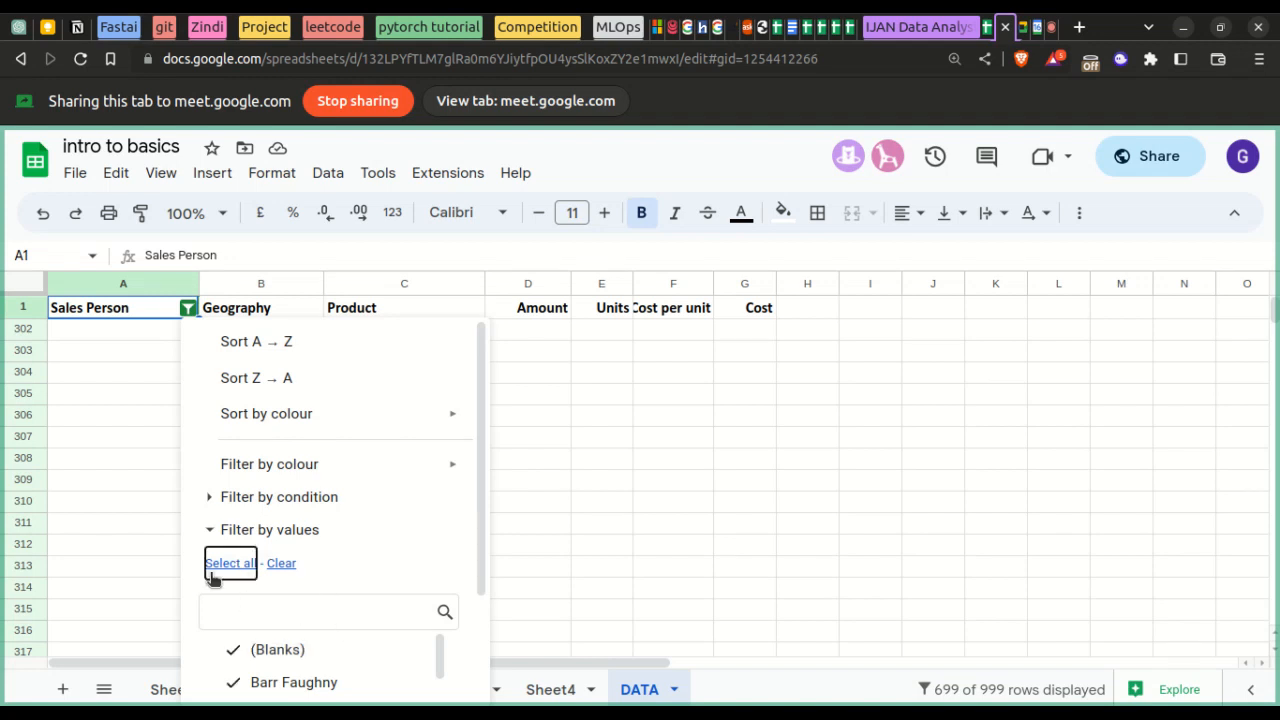
{"action": "left_click", "coordinate": [139, 532]}
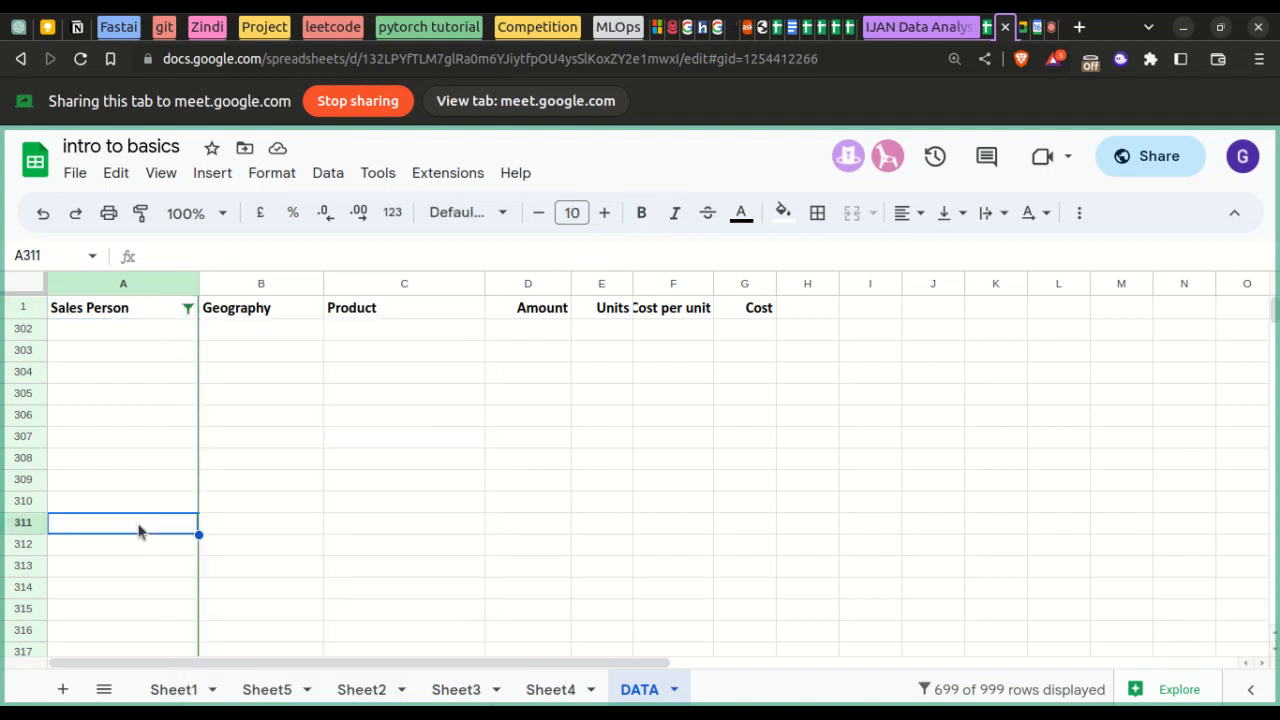
- Reset the Sales Person filter by selecting all values in its value list, and apply it
{"action": "left_click", "coordinate": [188, 310]}
{"action": "scroll", "coordinate": [234, 523], "scroll_direction": "down", "scroll_amount": 2}
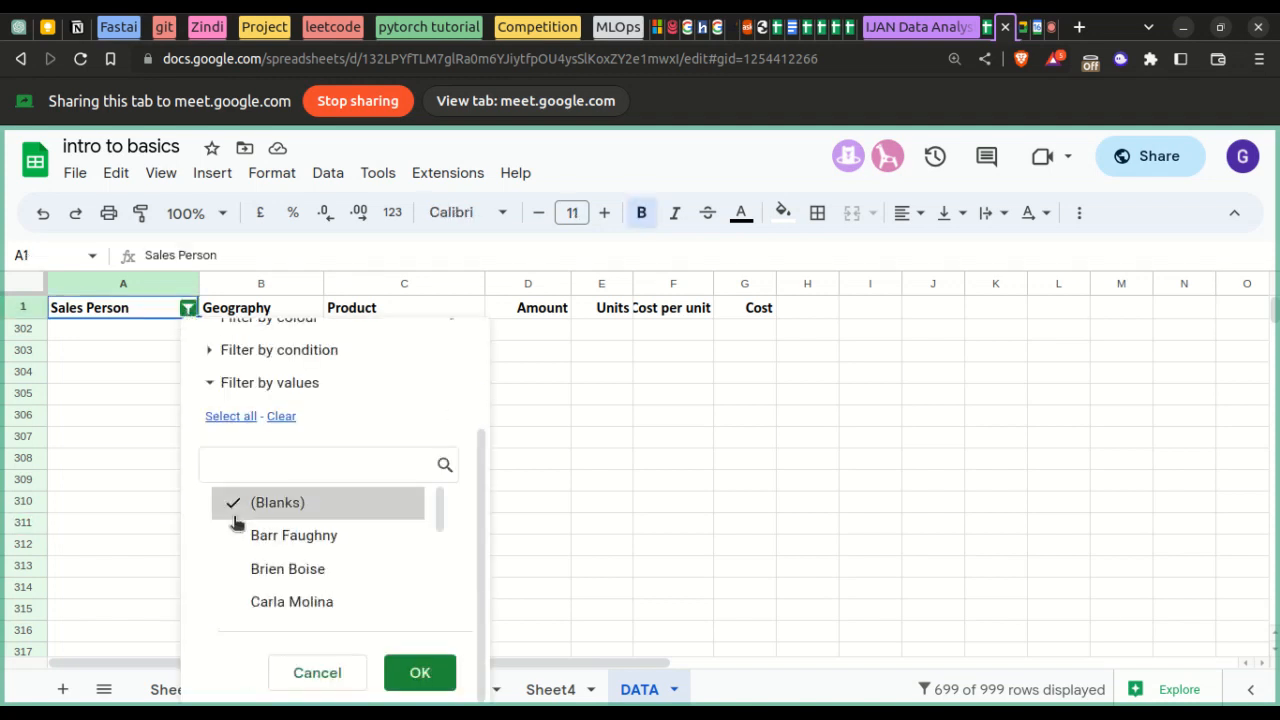
{"action": "left_click", "coordinate": [231, 417]}
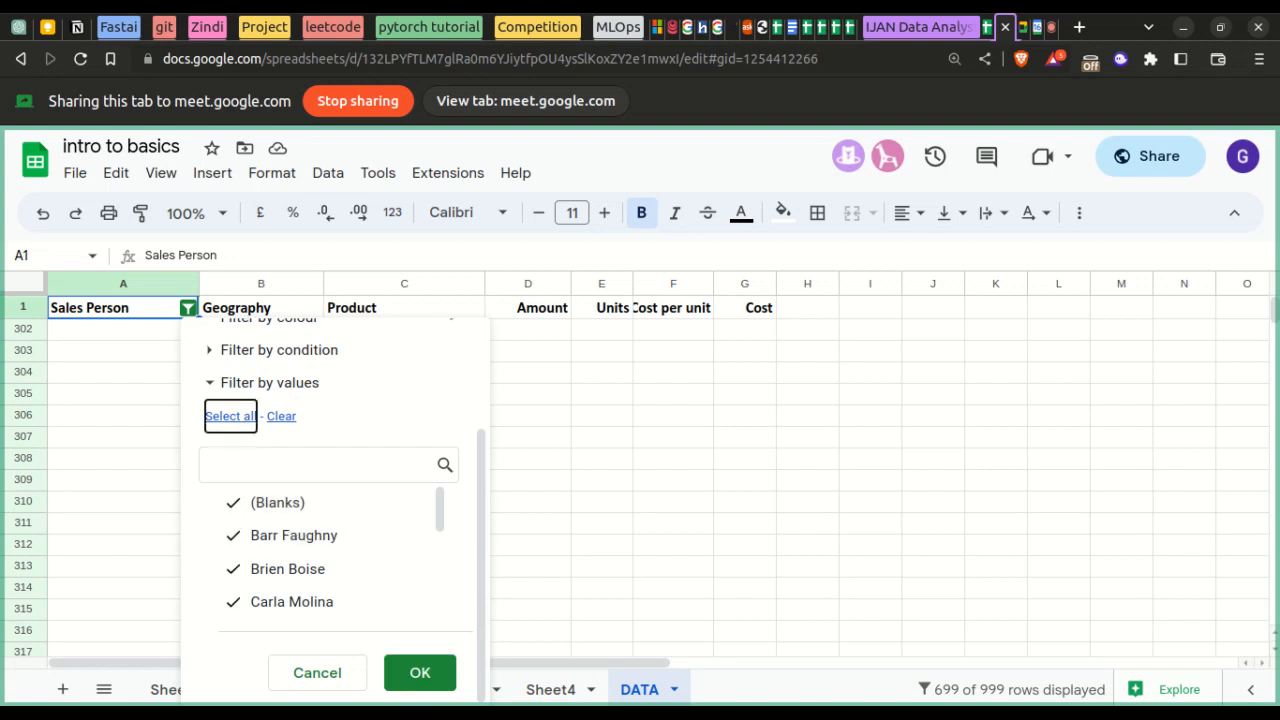
{"action": "left_click", "coordinate": [420, 673]}
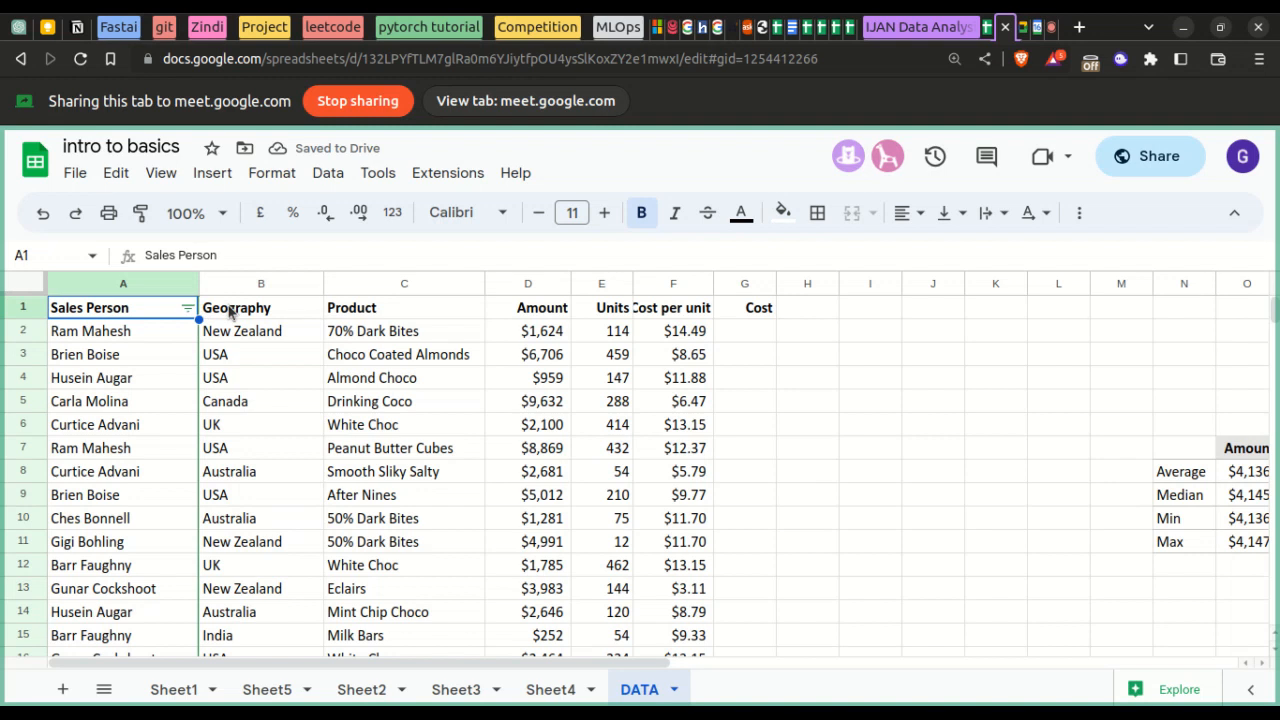
- Select the range A2:F12 and review the Sales Person filter's value options, closing them without applying anything
{"action": "left_click_drag", "start_coordinate": [186, 337], "coordinate": [274, 360]}
{"action": "left_click_drag", "start_coordinate": [163, 338], "coordinate": [675, 578]}
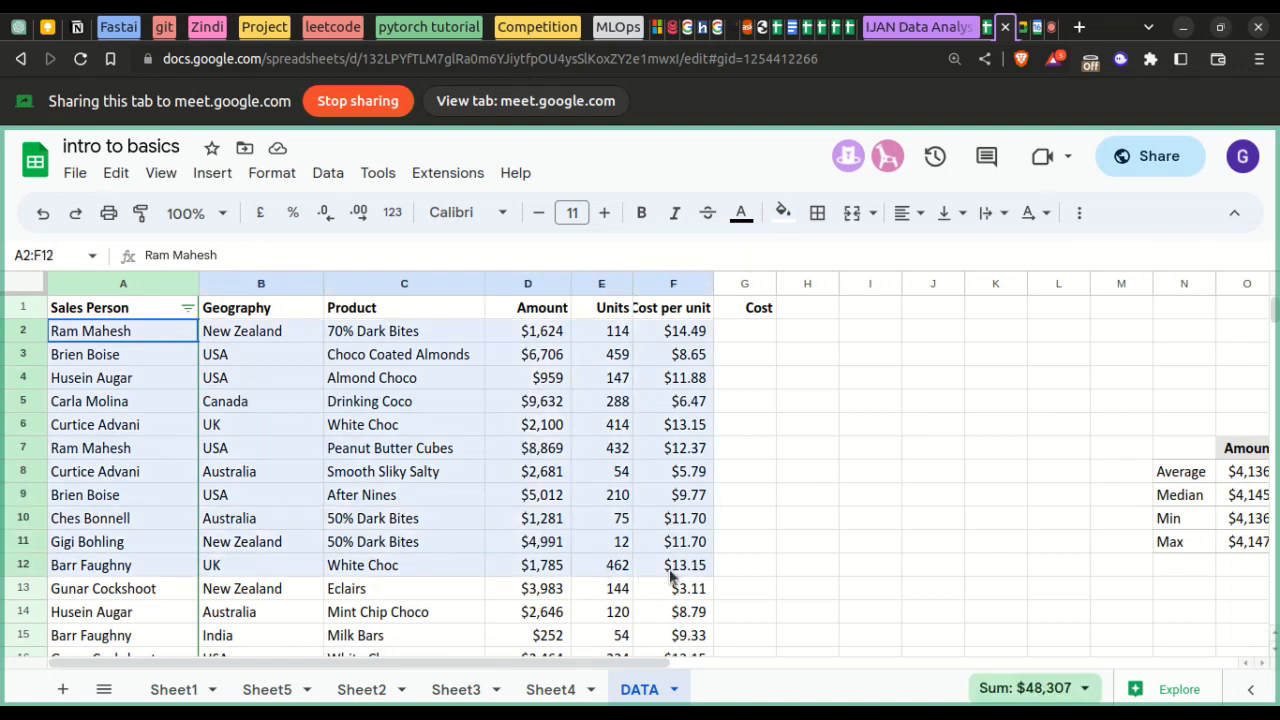
{"action": "left_click", "coordinate": [188, 309]}
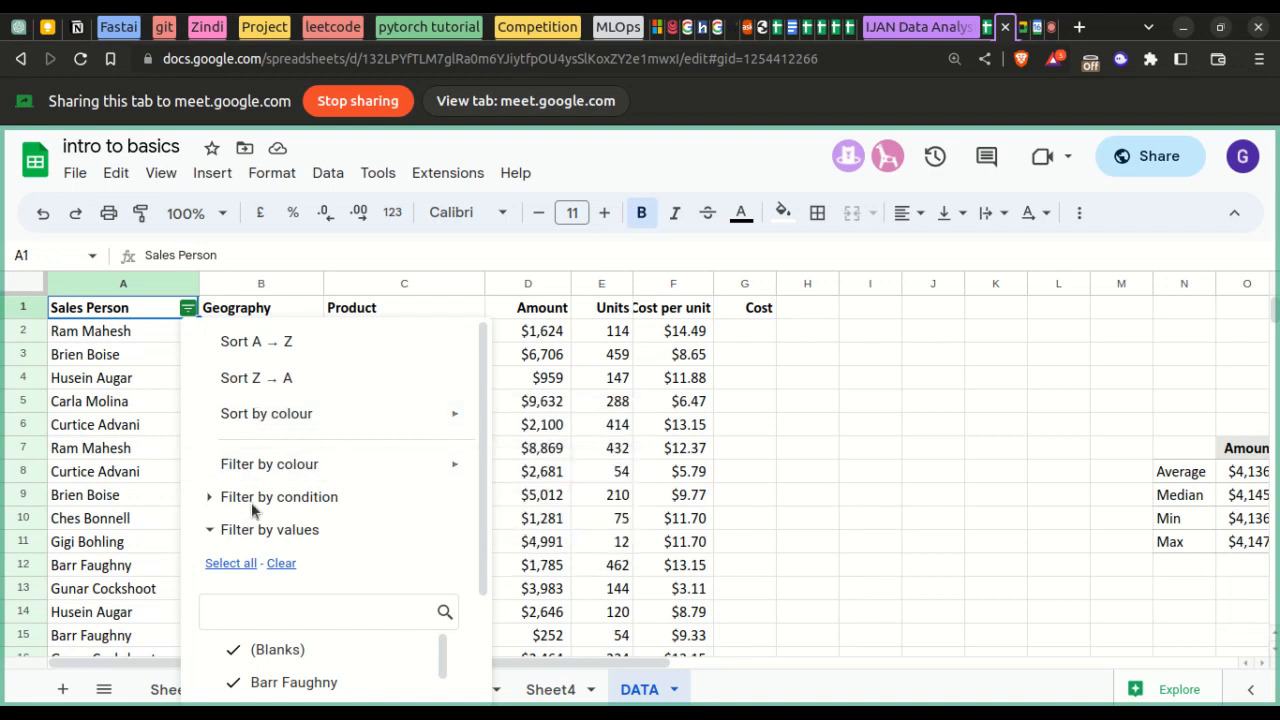
{"action": "scroll", "coordinate": [321, 606], "scroll_direction": "down", "scroll_amount": 2}
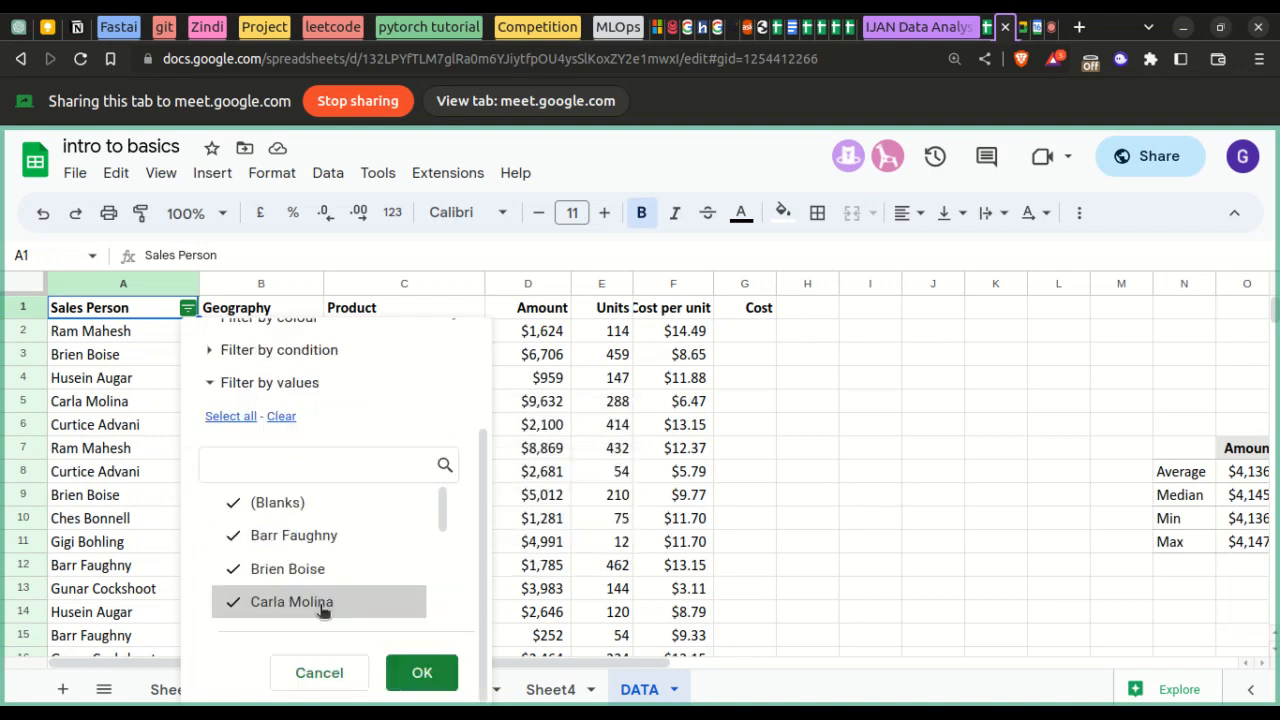
{"action": "left_click", "coordinate": [325, 677]}
{"action": "left_click", "coordinate": [188, 310]}
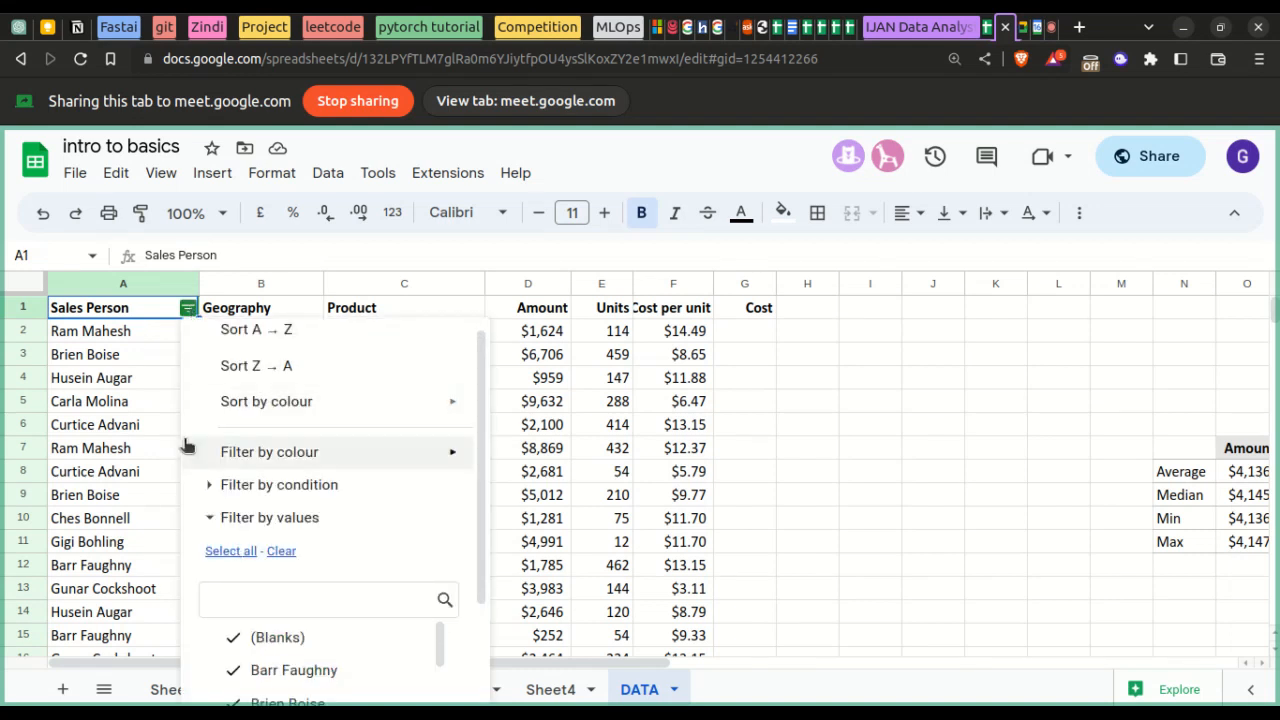
{"action": "left_click", "coordinate": [165, 305]}
- Remove the filter from the Sales Person column and select its header cell
{"action": "left_click", "coordinate": [185, 290]}
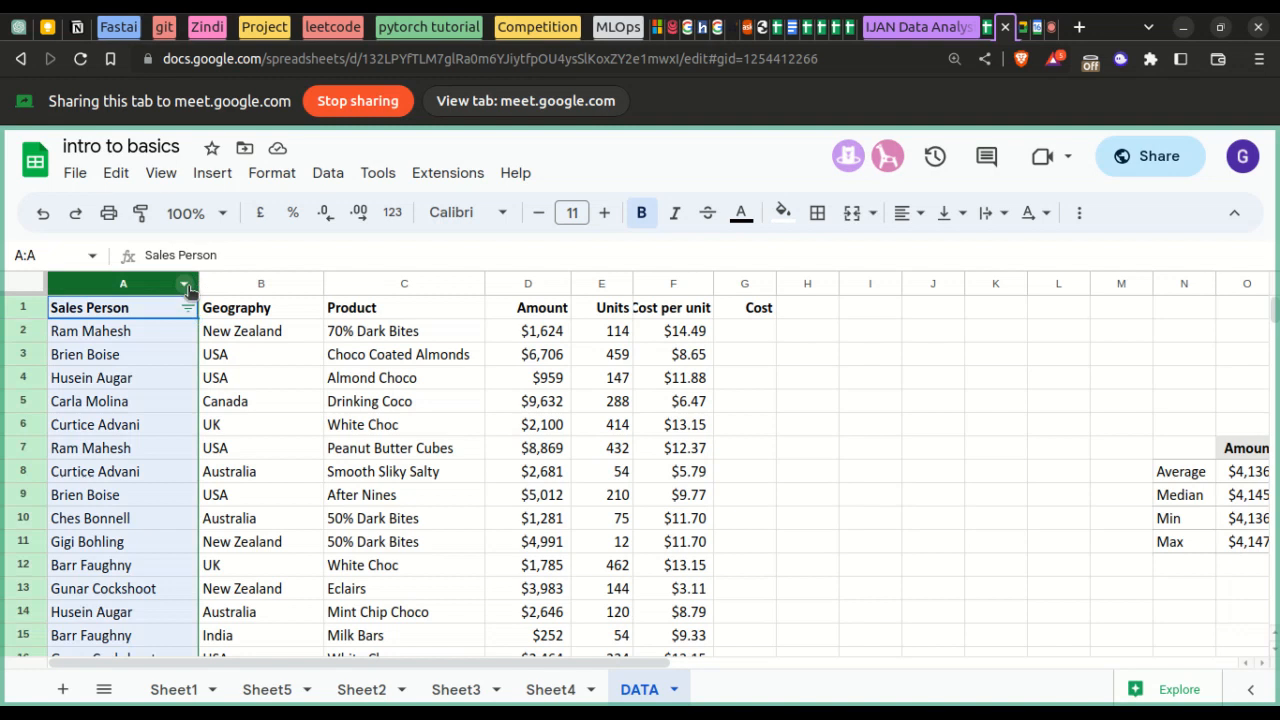
{"action": "right_click", "coordinate": [185, 290]}
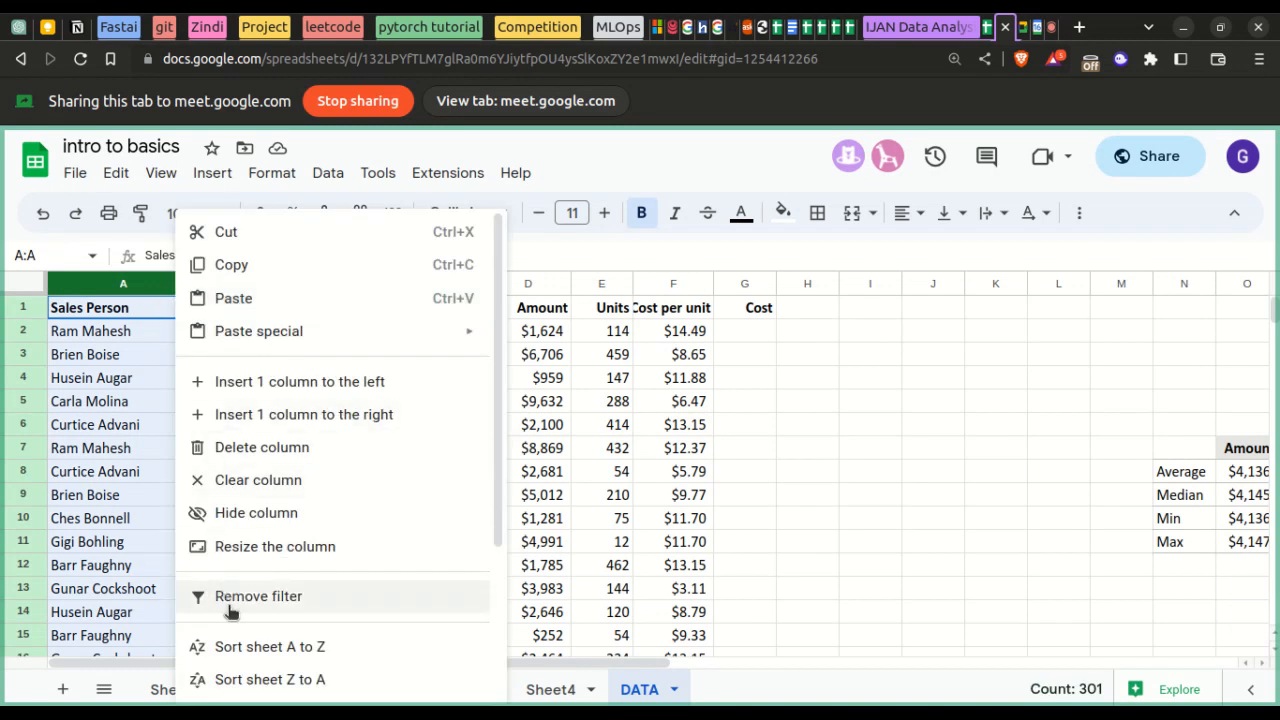
{"action": "left_click", "coordinate": [190, 596]}
{"action": "left_click", "coordinate": [175, 307]}
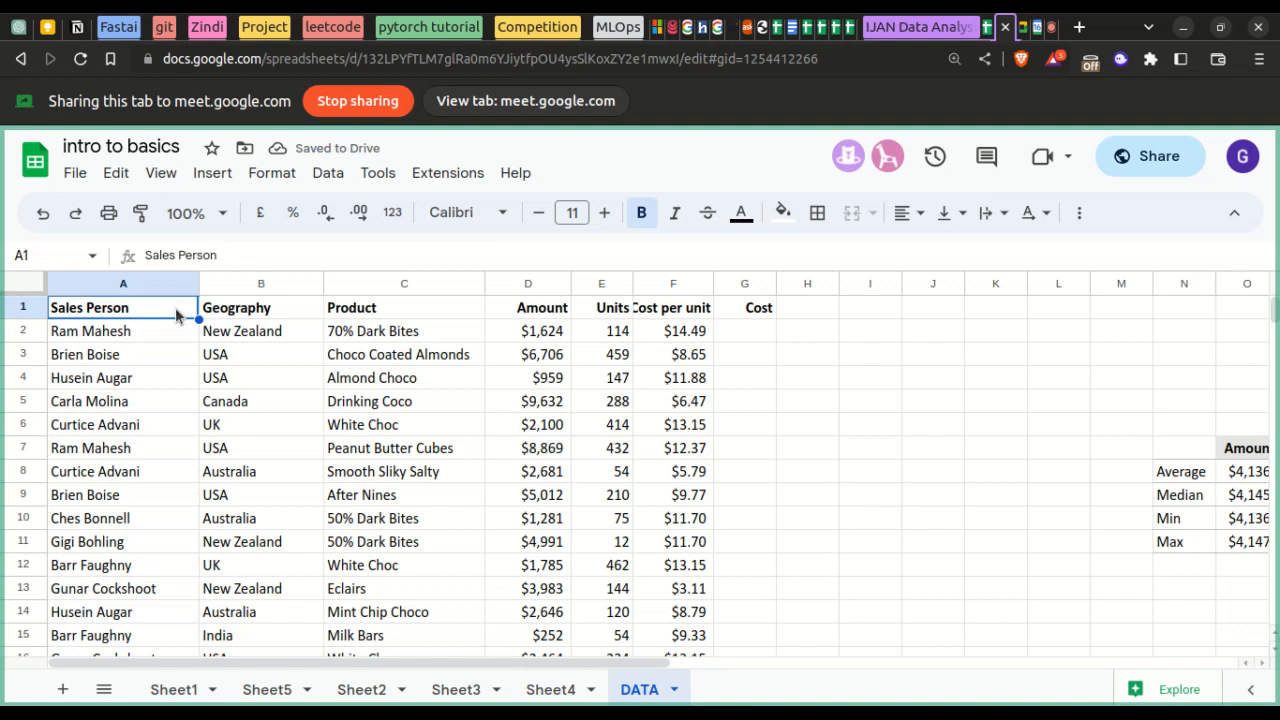
{"action": "mouse_move", "coordinate": [186, 290]}
{"action": "scroll", "coordinate": [246, 457], "scroll_direction": "down", "scroll_amount": 10}
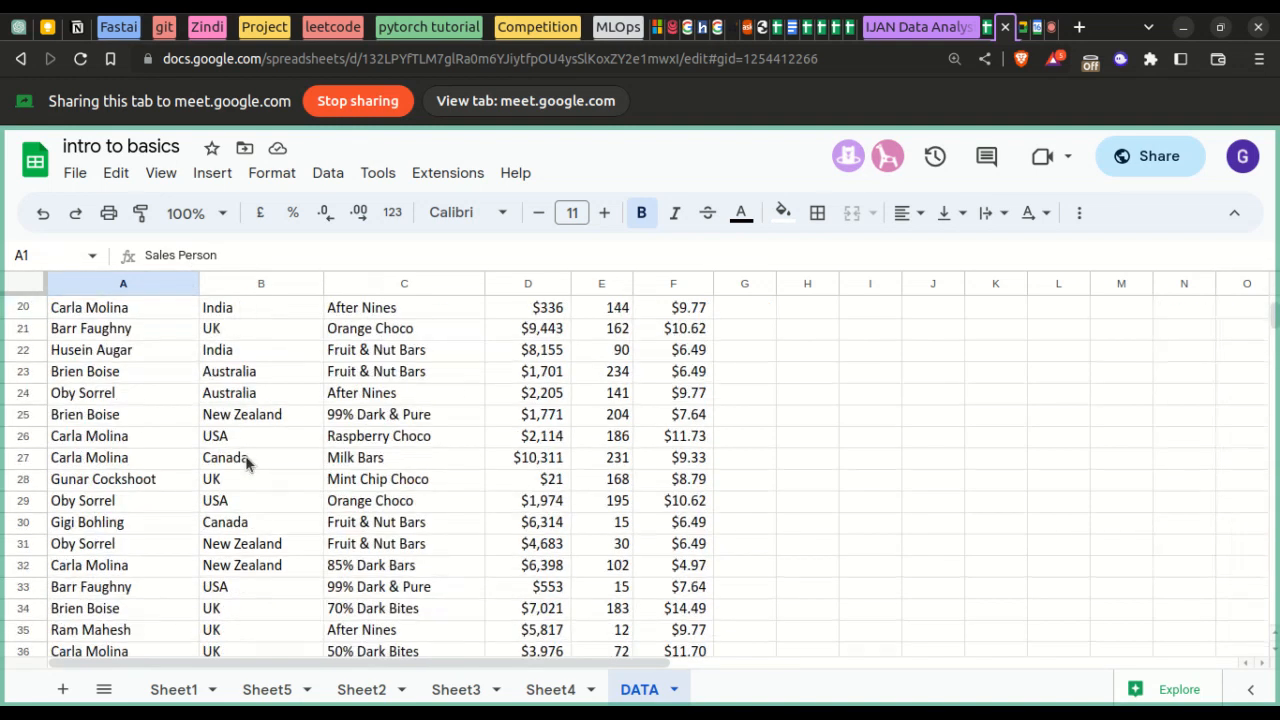
{"action": "scroll", "coordinate": [247, 462], "scroll_direction": "up", "scroll_amount": 10}
{"action": "scroll", "coordinate": [246, 460], "scroll_direction": "right", "scroll_amount": 5}
{"action": "scroll", "coordinate": [246, 460], "scroll_direction": "left", "scroll_amount": 5}
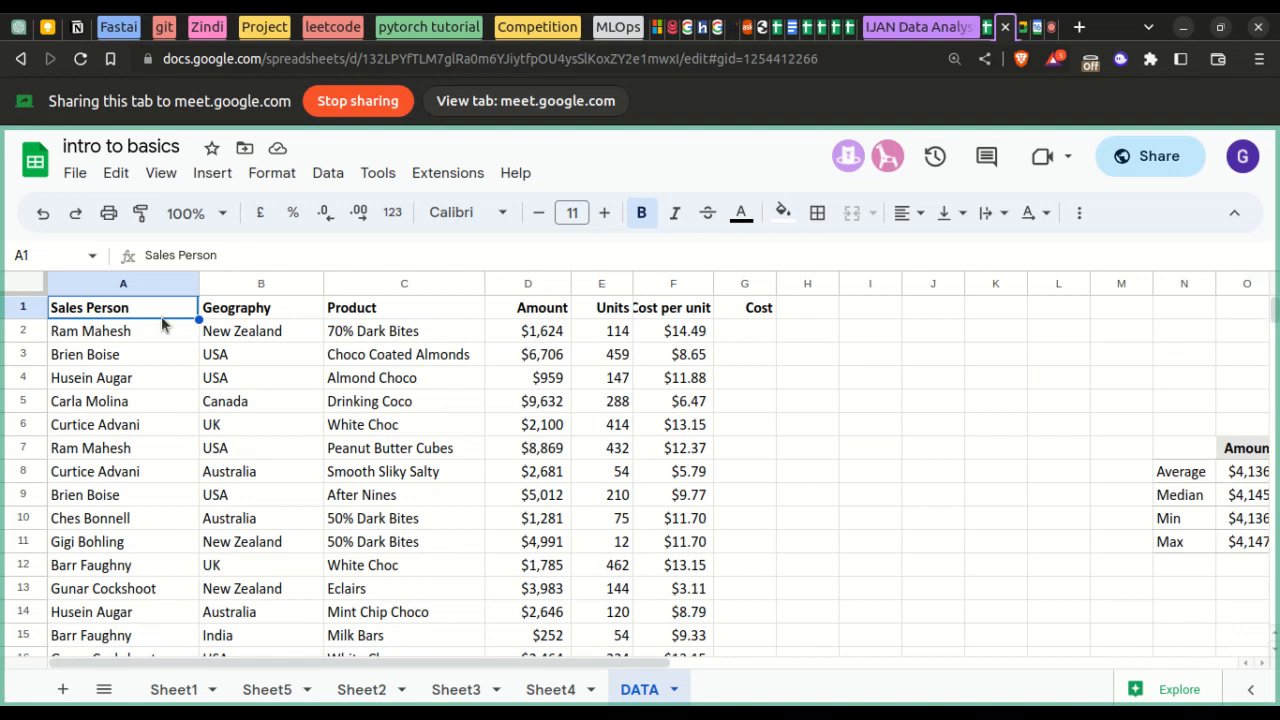
- Try sorting the sheet A to Z by the Geography column, and undo the sort after looking through the rows
{"action": "left_click", "coordinate": [276, 308]}
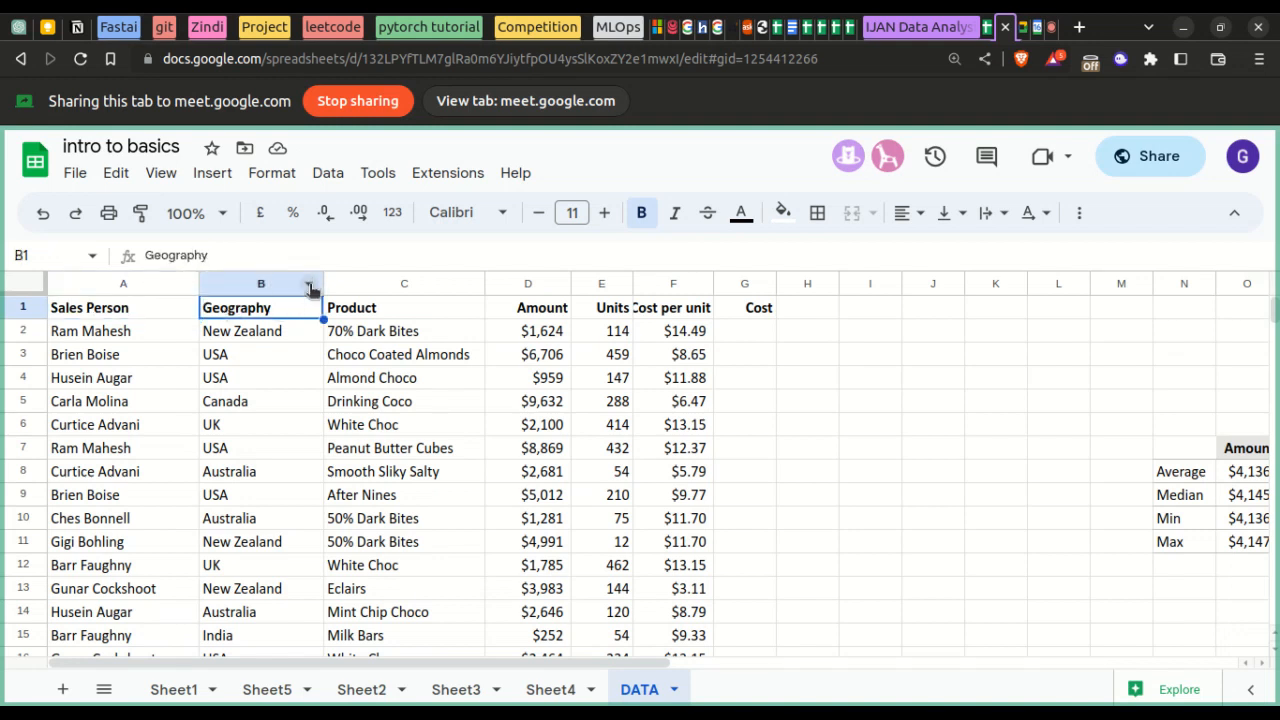
{"action": "left_click", "coordinate": [311, 288]}
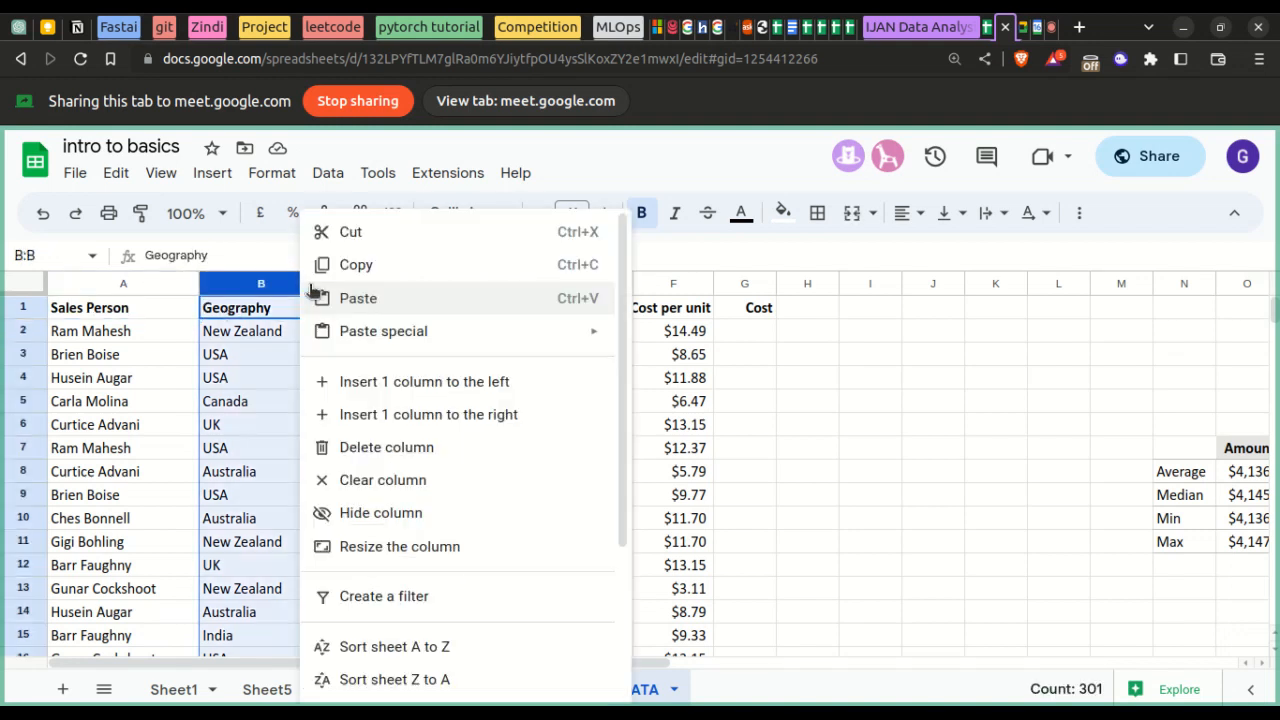
{"action": "left_click", "coordinate": [377, 650]}
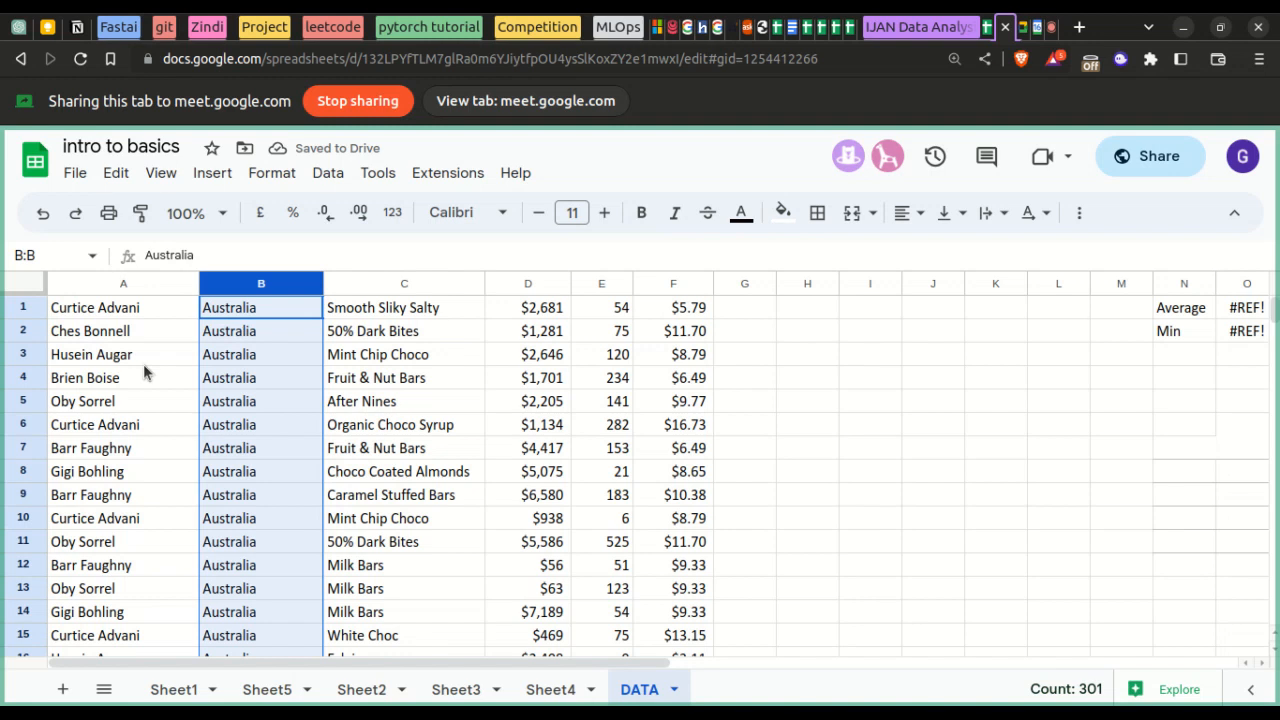
{"action": "scroll", "coordinate": [143, 364], "scroll_direction": "down", "scroll_amount": 15}
{"action": "scroll", "coordinate": [143, 364], "scroll_direction": "up", "scroll_amount": 7}
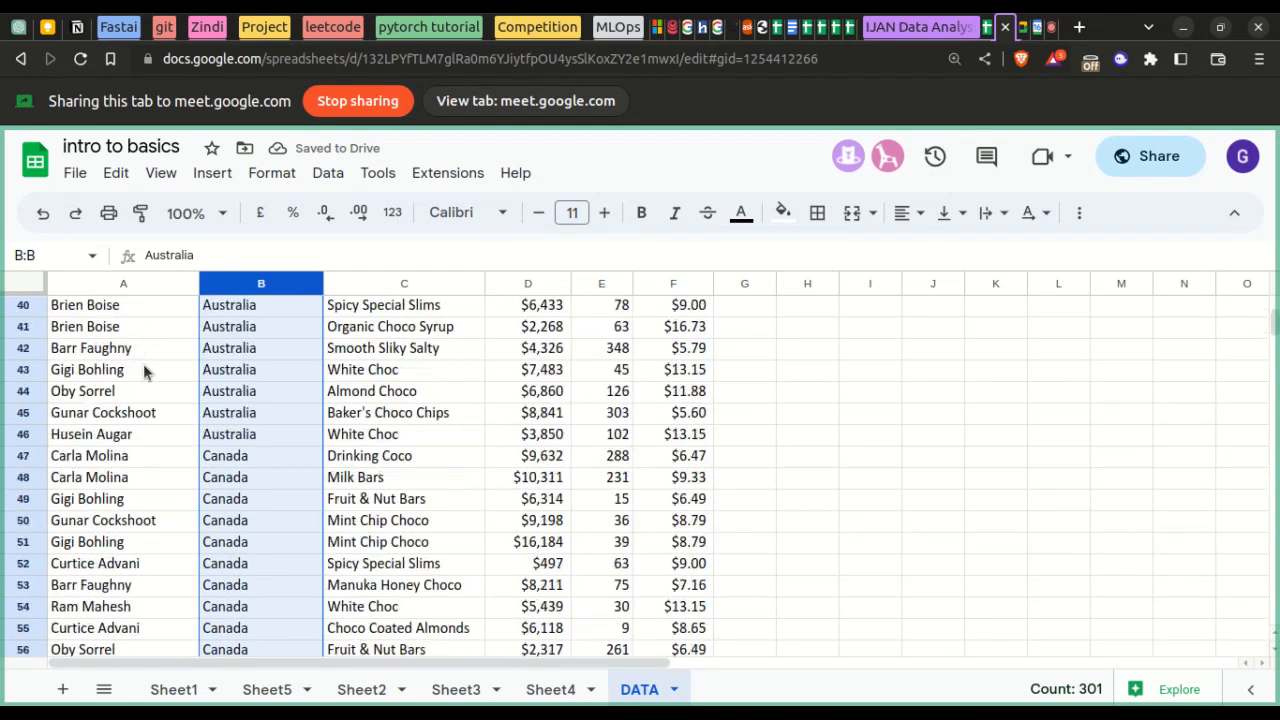
{"action": "scroll", "coordinate": [143, 369], "scroll_direction": "up", "scroll_amount": 10}
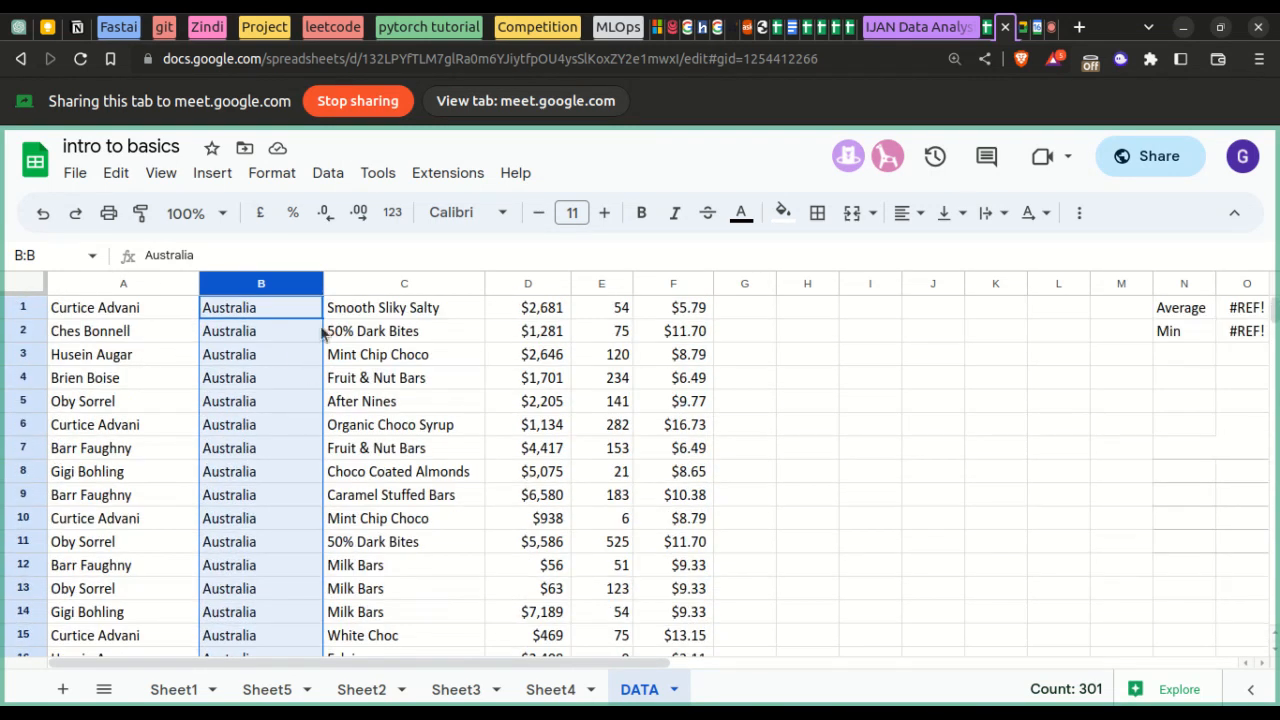
{"action": "key", "text": "ctrl+z"}
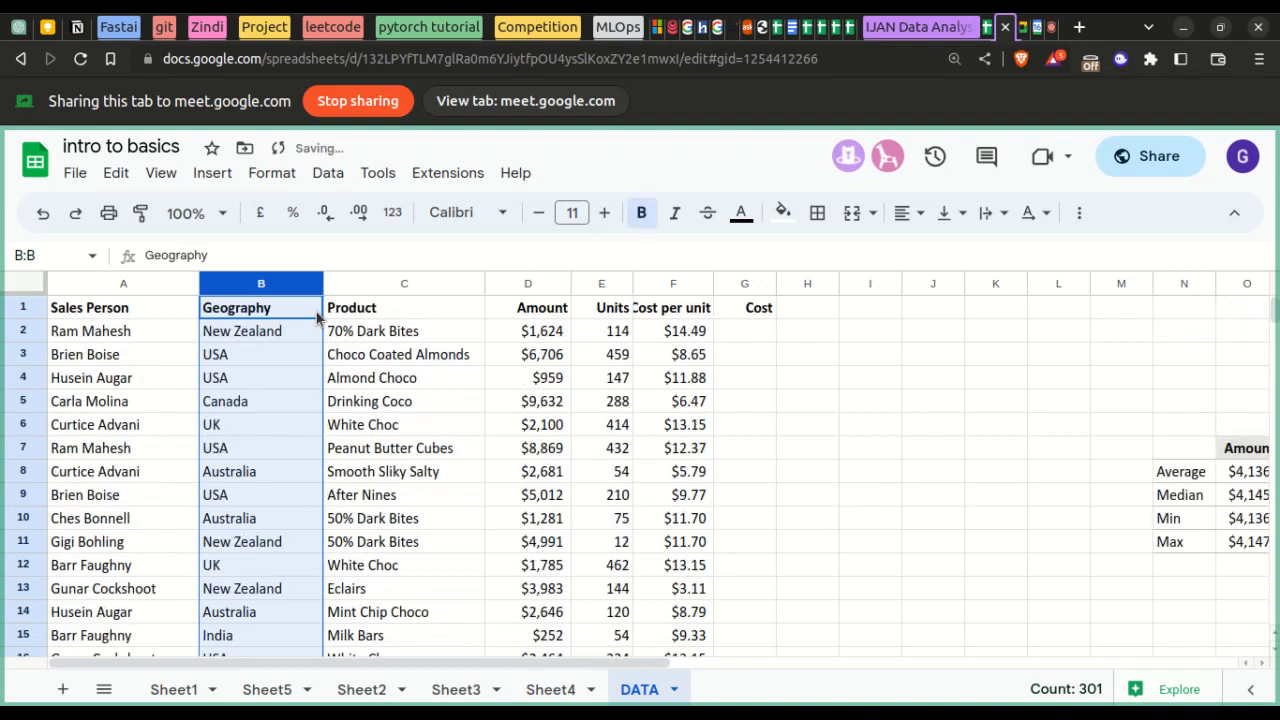
- Try sorting the sheet A to Z by the Sales Person column, and undo the sort after looking through the rows
{"action": "left_click", "coordinate": [136, 336]}
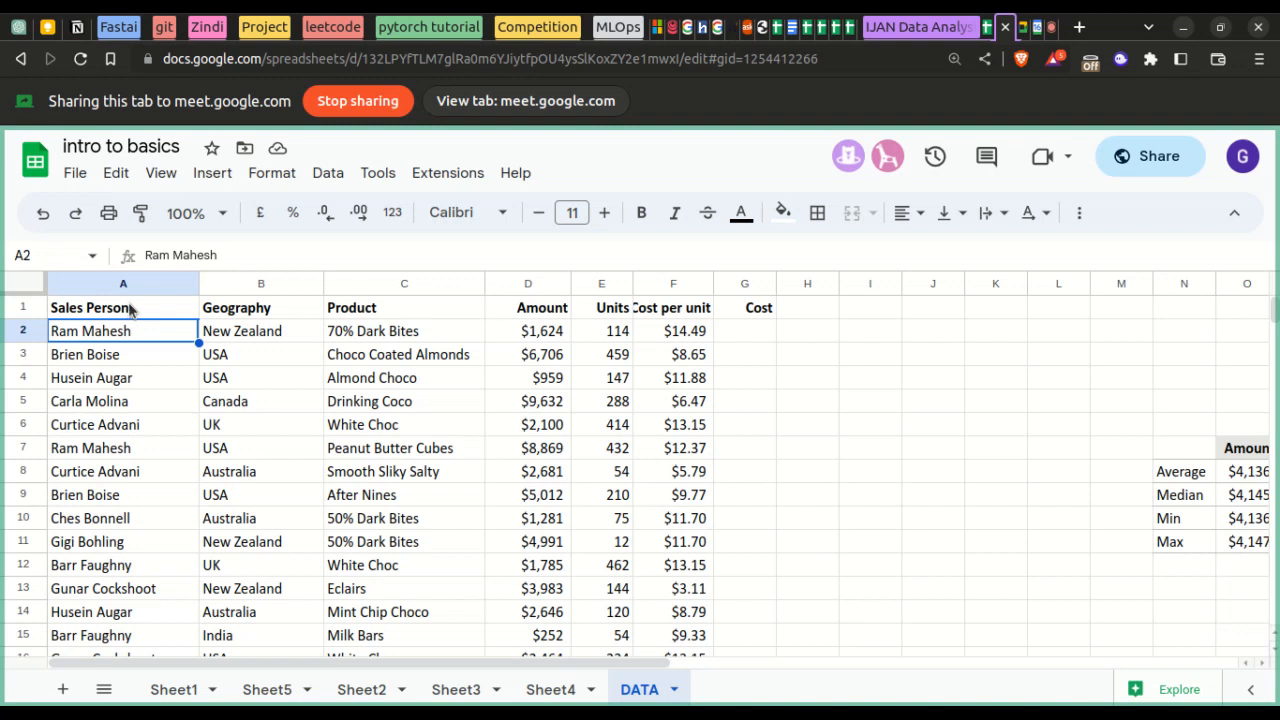
{"action": "left_click", "coordinate": [189, 285]}
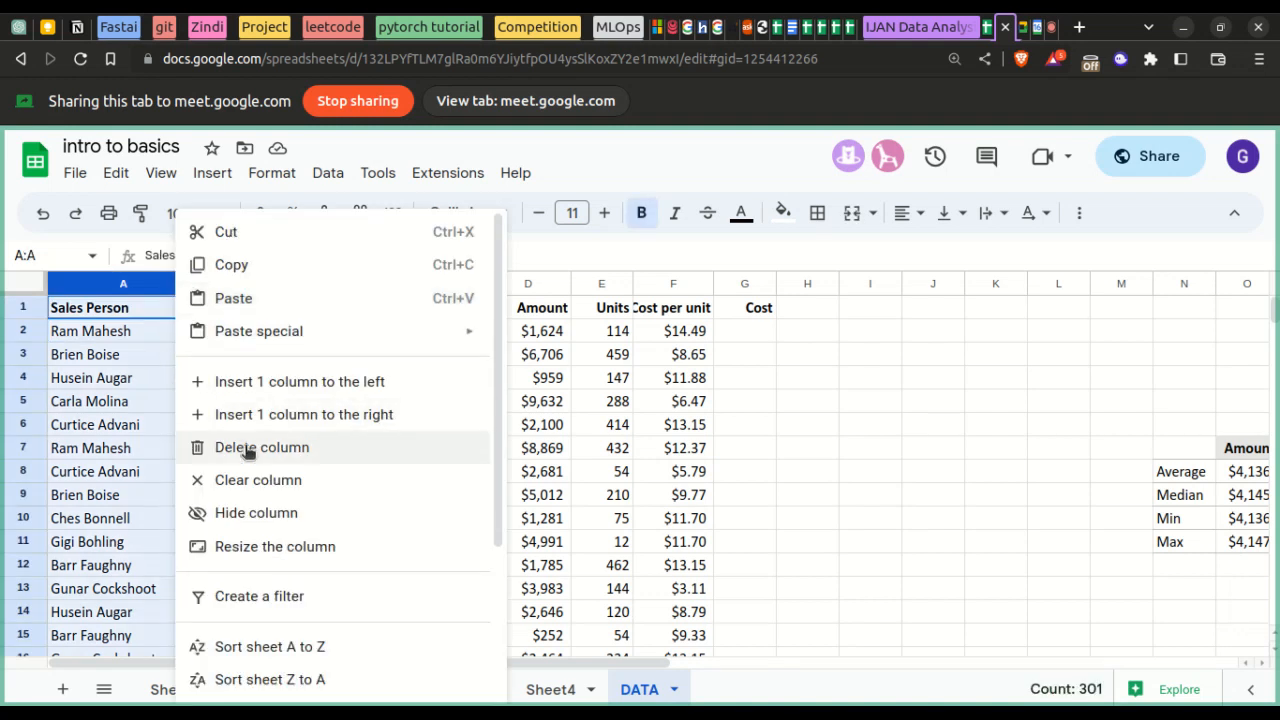
{"action": "left_click", "coordinate": [267, 646]}
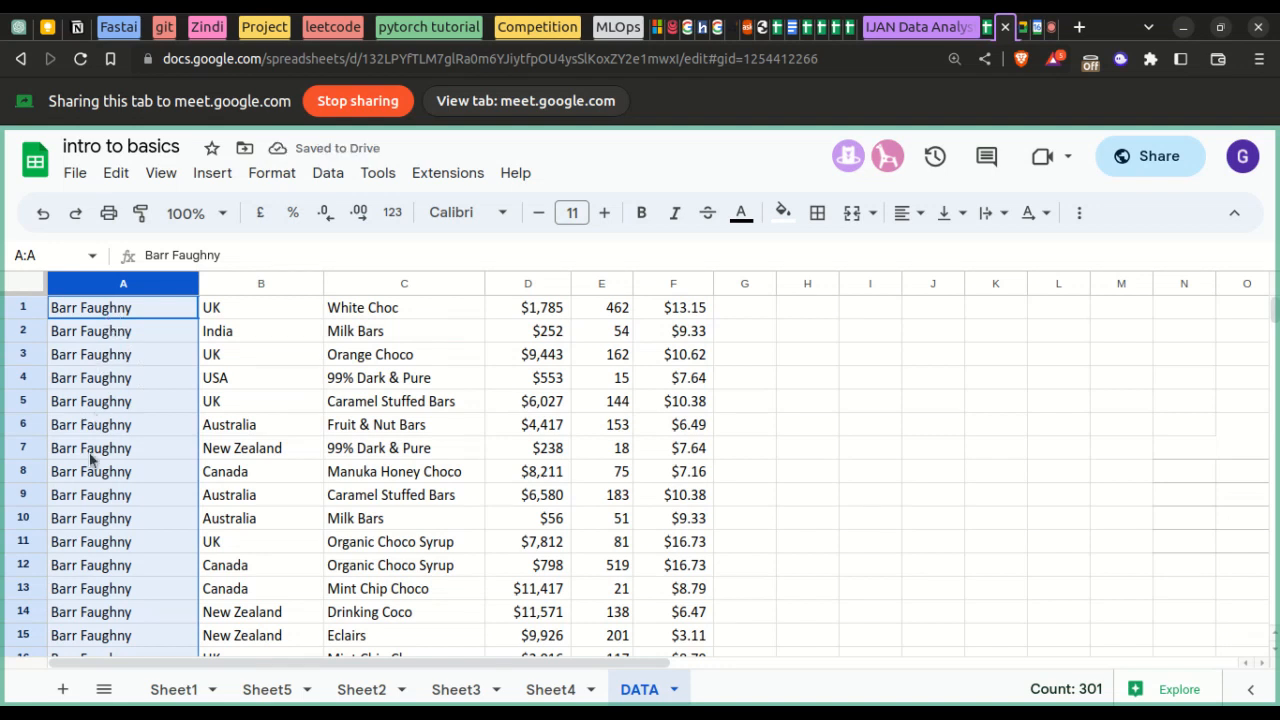
{"action": "scroll", "coordinate": [90, 522], "scroll_direction": "down", "scroll_amount": 6}
{"action": "scroll", "coordinate": [90, 522], "scroll_direction": "down", "scroll_amount": 20}
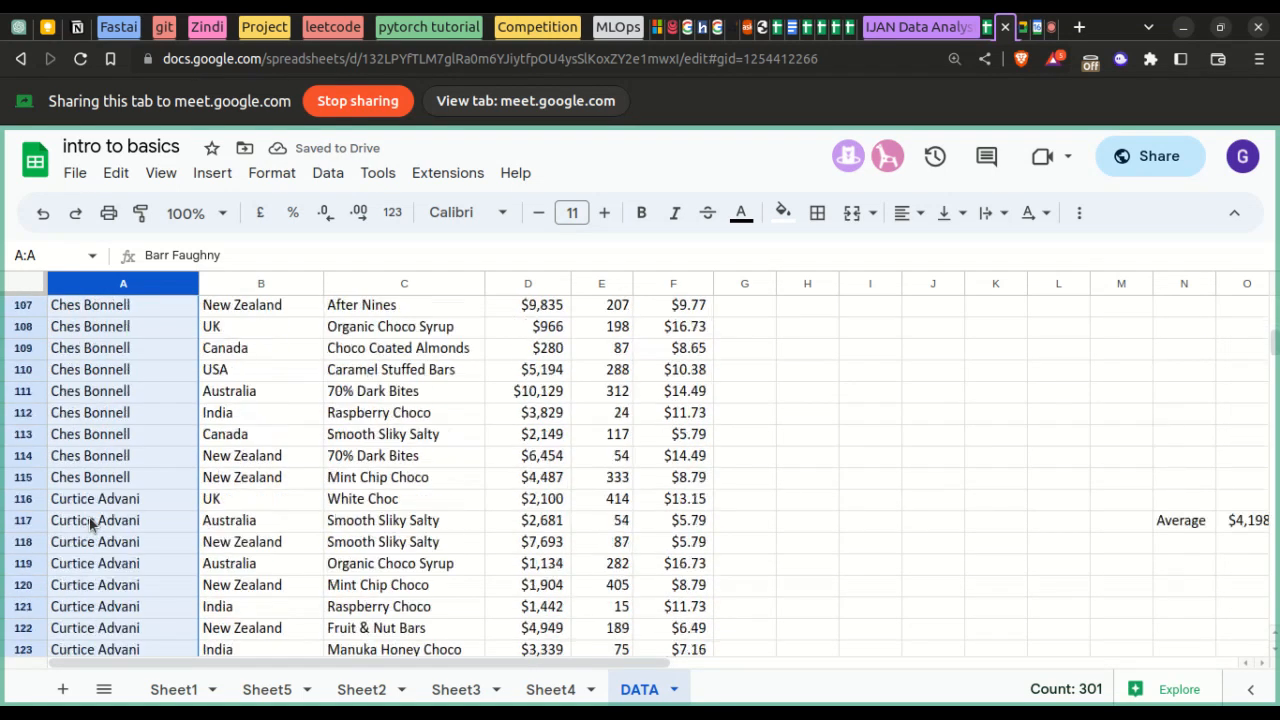
{"action": "scroll", "coordinate": [90, 522], "scroll_direction": "up", "scroll_amount": 15}
{"action": "scroll", "coordinate": [90, 522], "scroll_direction": "up", "scroll_amount": 20}
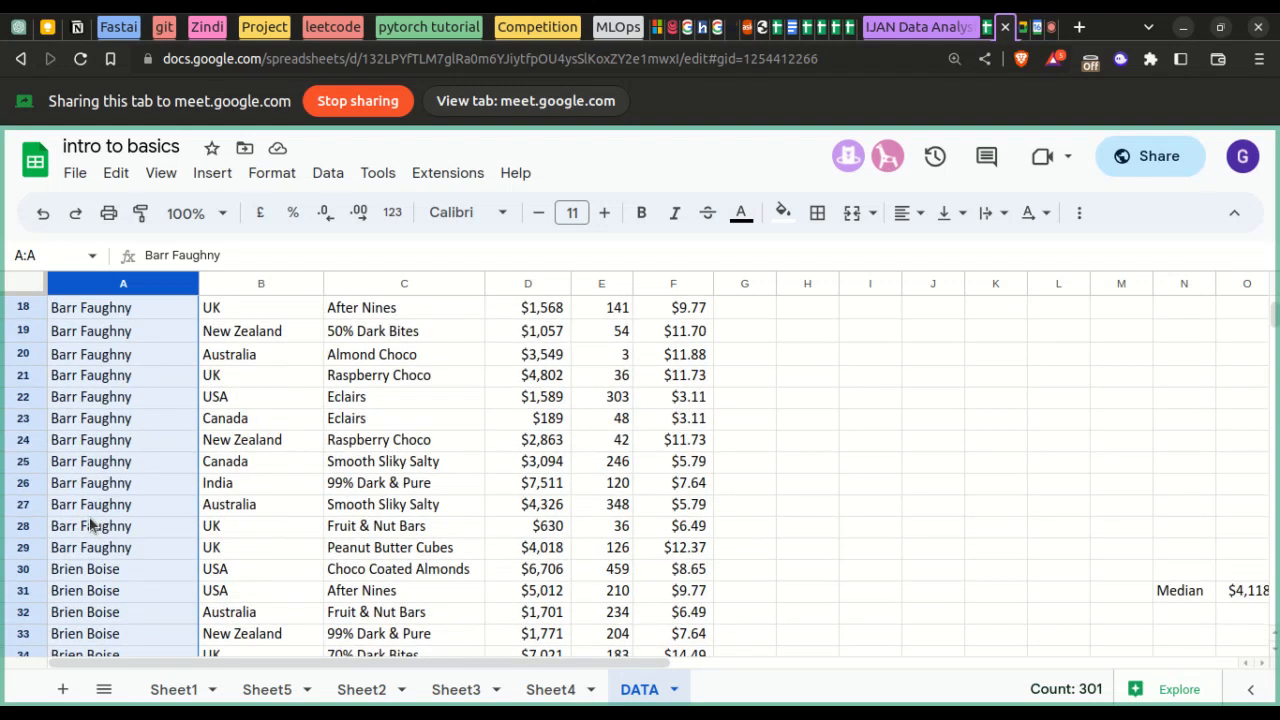
{"action": "scroll", "coordinate": [90, 522], "scroll_direction": "up", "scroll_amount": 6}
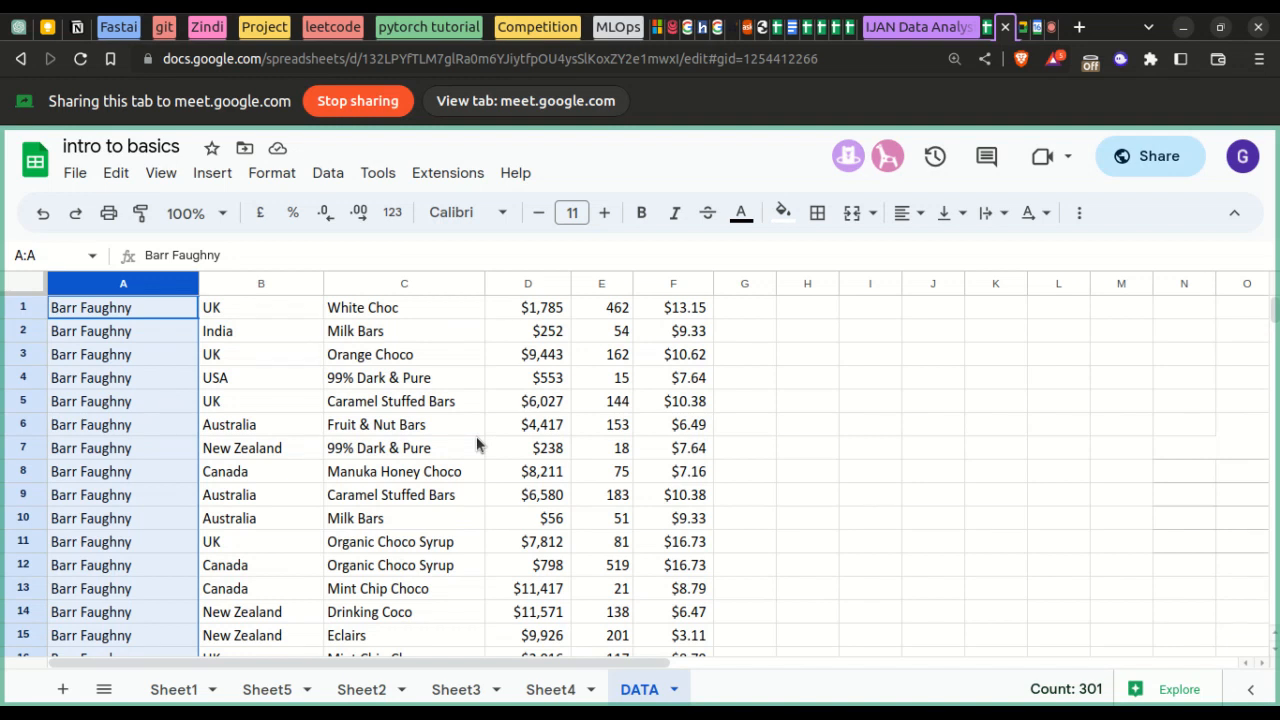
{"action": "key", "text": "ctrl+z"}
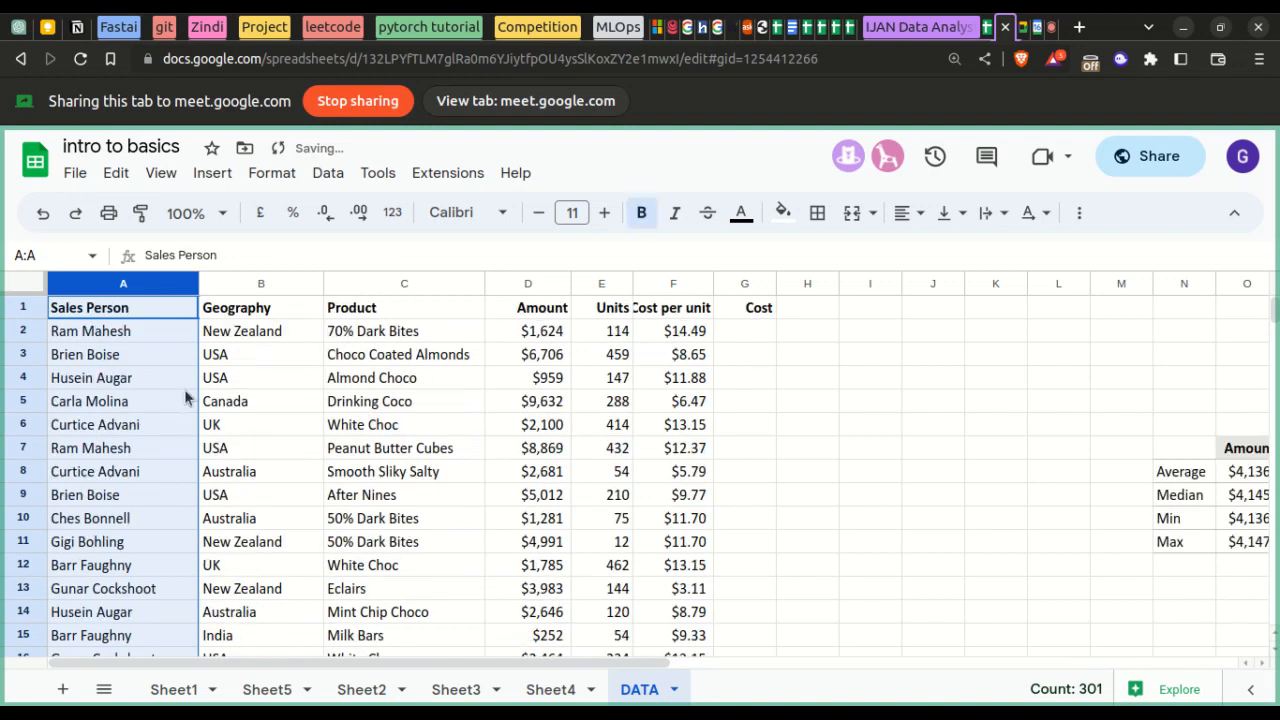
{"action": "left_click", "coordinate": [184, 386]}
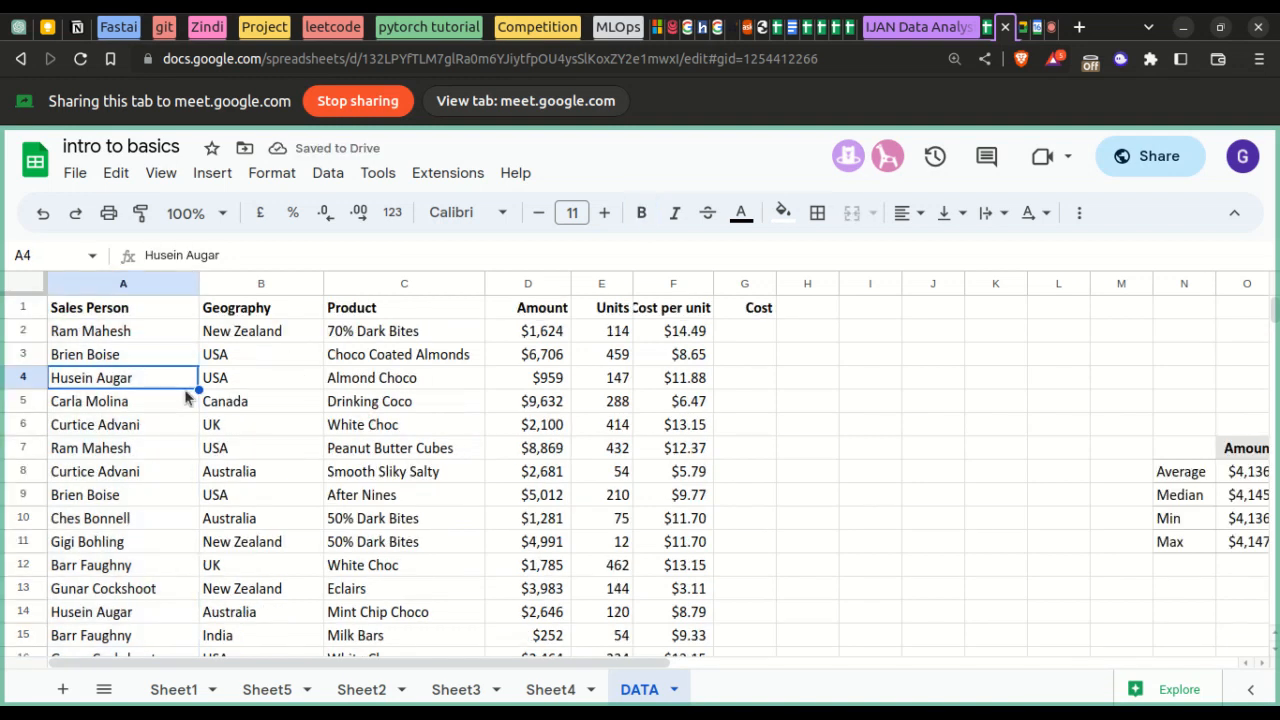
- Look over the functions available for insertion without inserting one, and select the Cost per unit values in F2:F8
{"action": "left_click", "coordinate": [309, 283]}
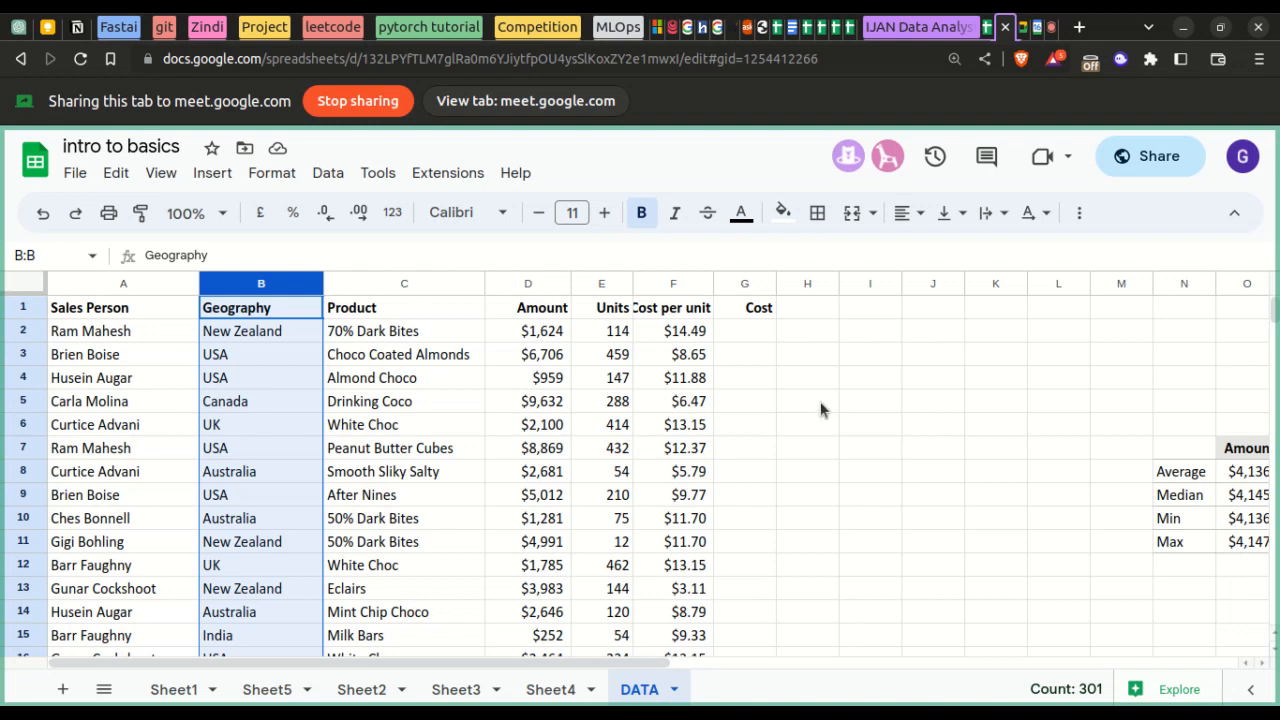
{"action": "left_click", "coordinate": [212, 174]}
{"action": "mouse_move", "coordinate": [291, 508]}
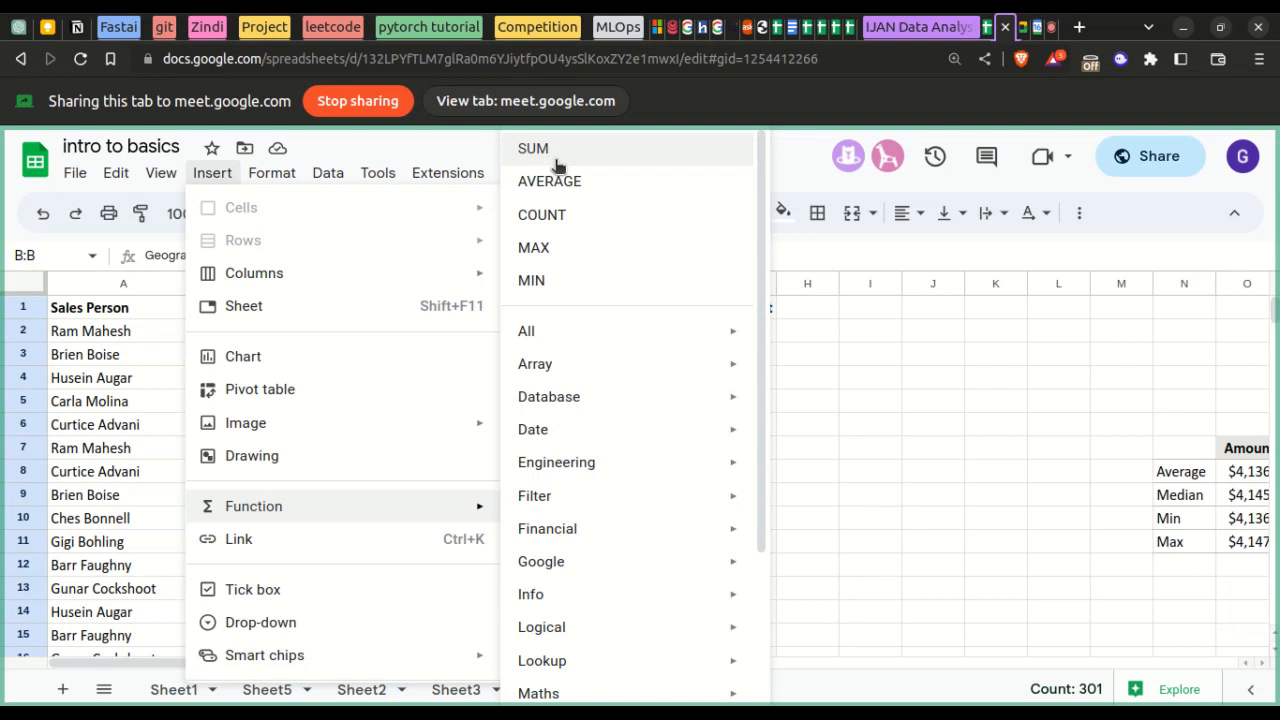
{"action": "left_click", "coordinate": [792, 423]}
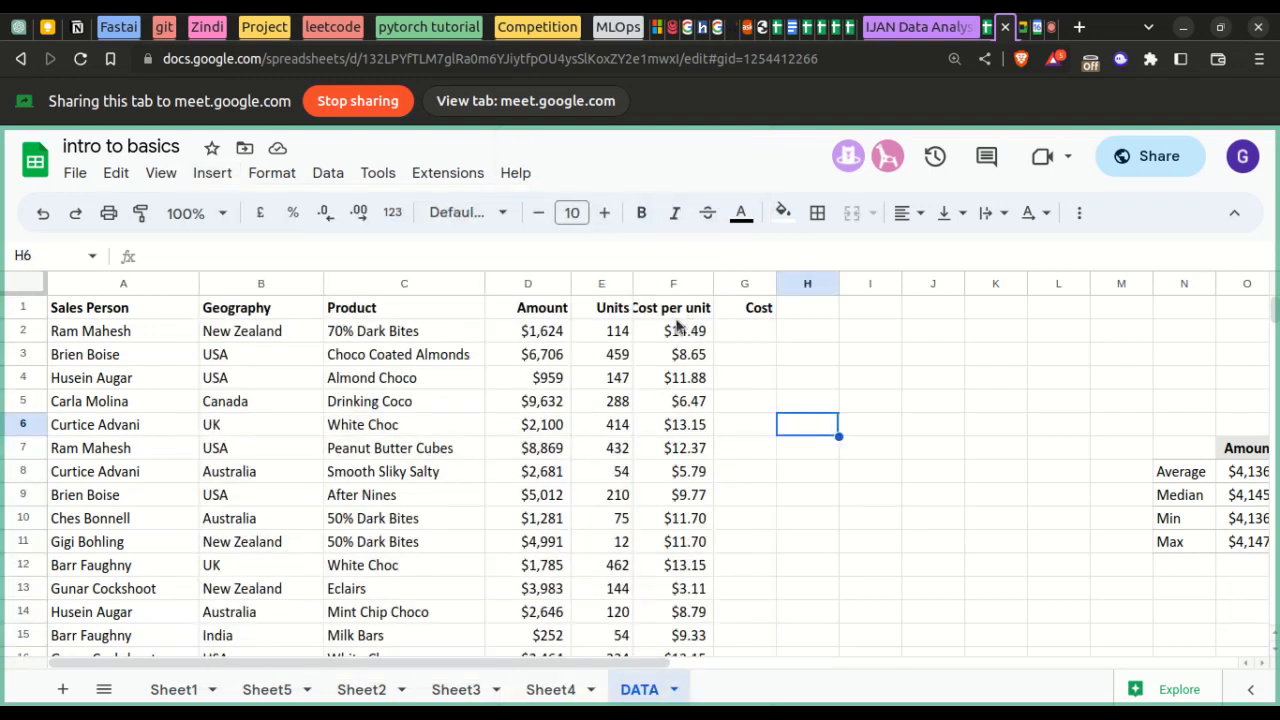
{"action": "left_click_drag", "start_coordinate": [674, 336], "coordinate": [674, 471]}
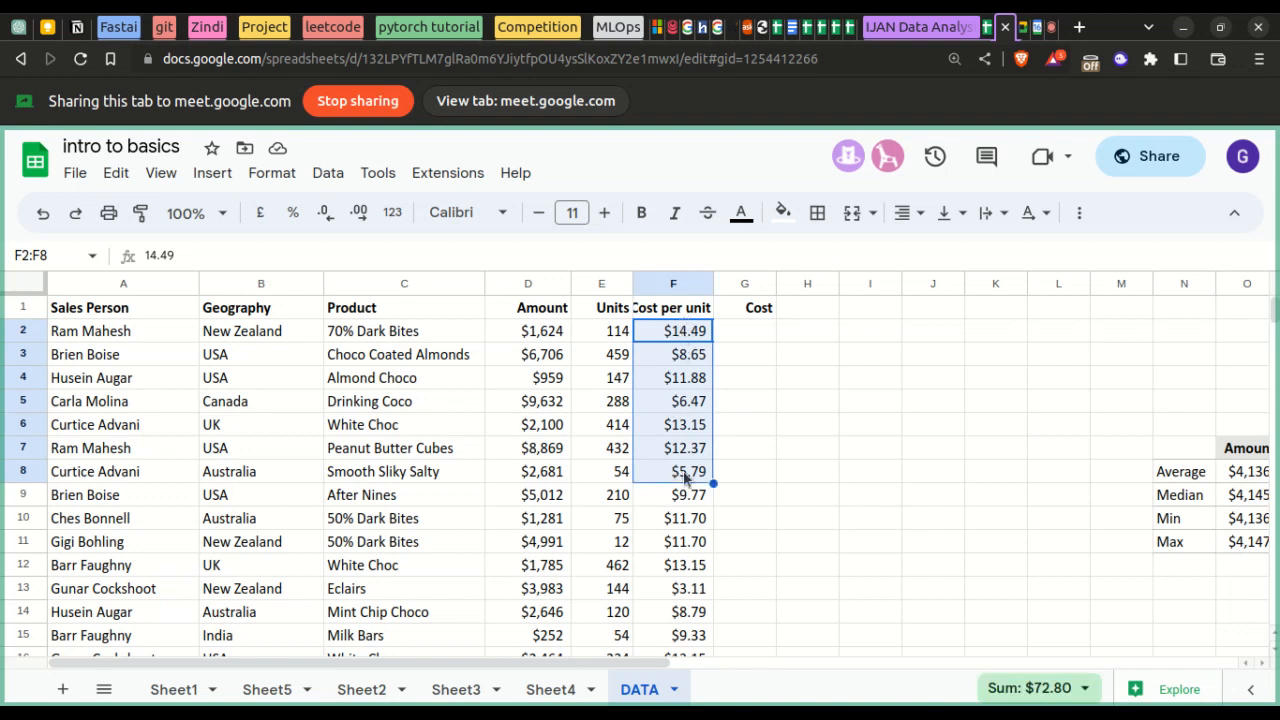
{"action": "scroll", "coordinate": [690, 550], "scroll_direction": "down", "scroll_amount": 7}
{"action": "scroll", "coordinate": [692, 540], "scroll_direction": "up", "scroll_amount": 7}
{"action": "scroll", "coordinate": [700, 531], "scroll_direction": "down", "scroll_amount": 2}
{"action": "scroll", "coordinate": [703, 531], "scroll_direction": "up", "scroll_amount": 2}
{"action": "left_click", "coordinate": [210, 173]}
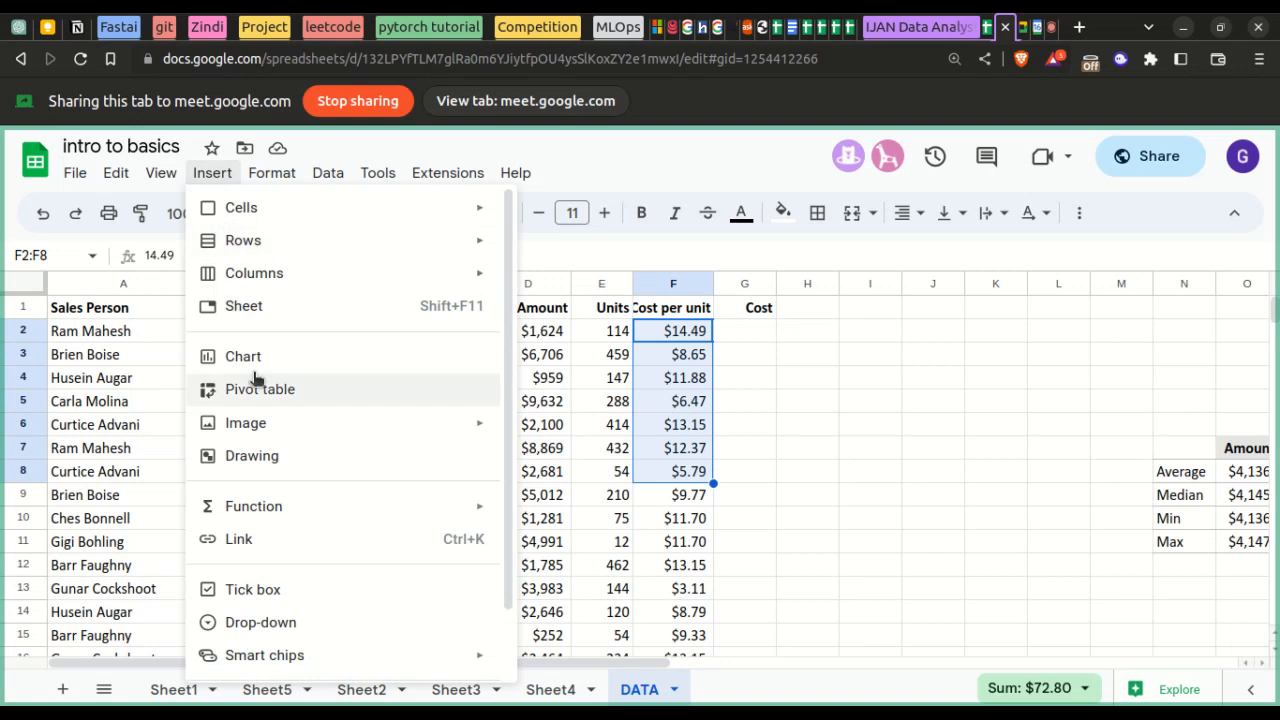
{"action": "mouse_move", "coordinate": [274, 432]}
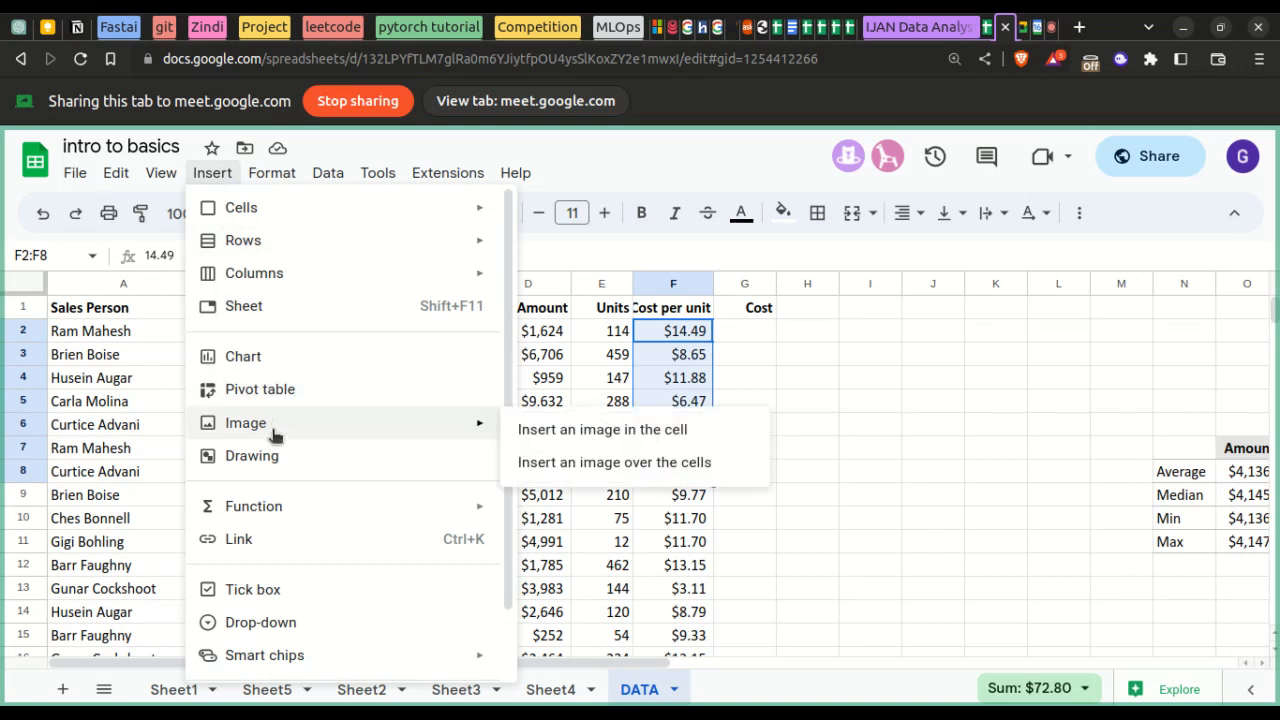
{"action": "left_click", "coordinate": [764, 350]}
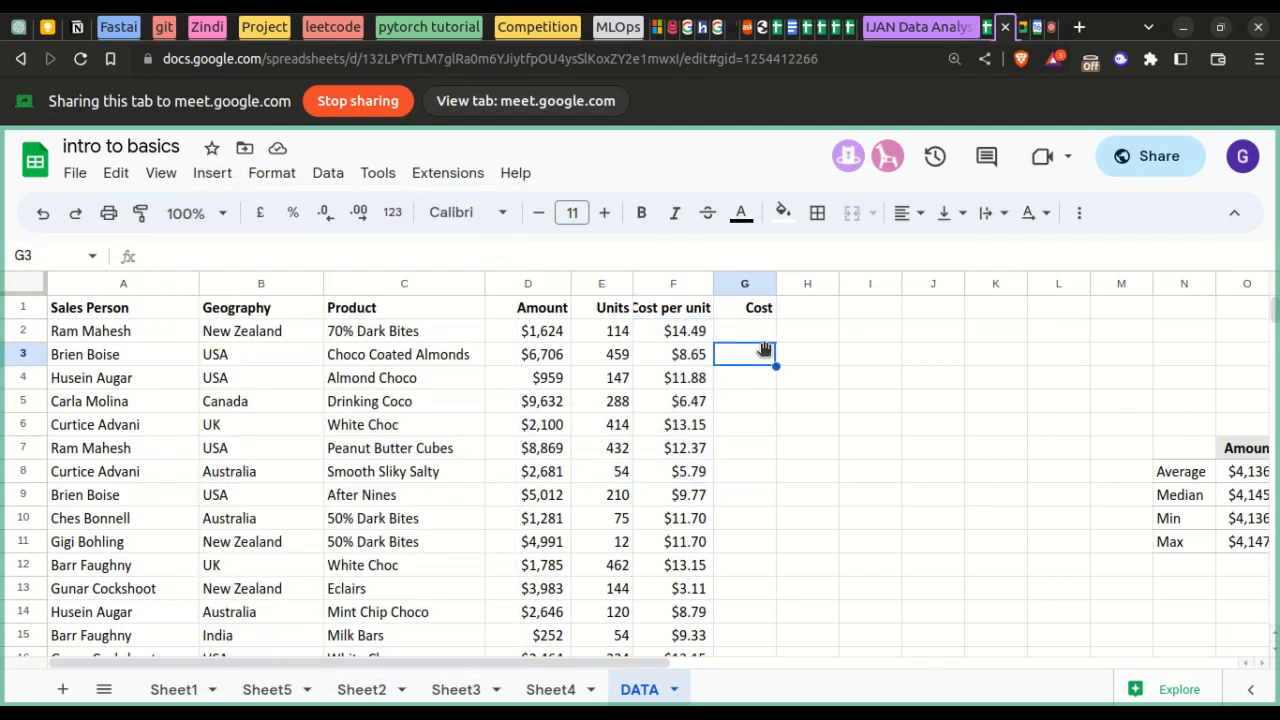
- Select the Cost per unit values in F2:F4, followed by the larger range F2:F11
{"action": "left_click", "coordinate": [688, 332]}
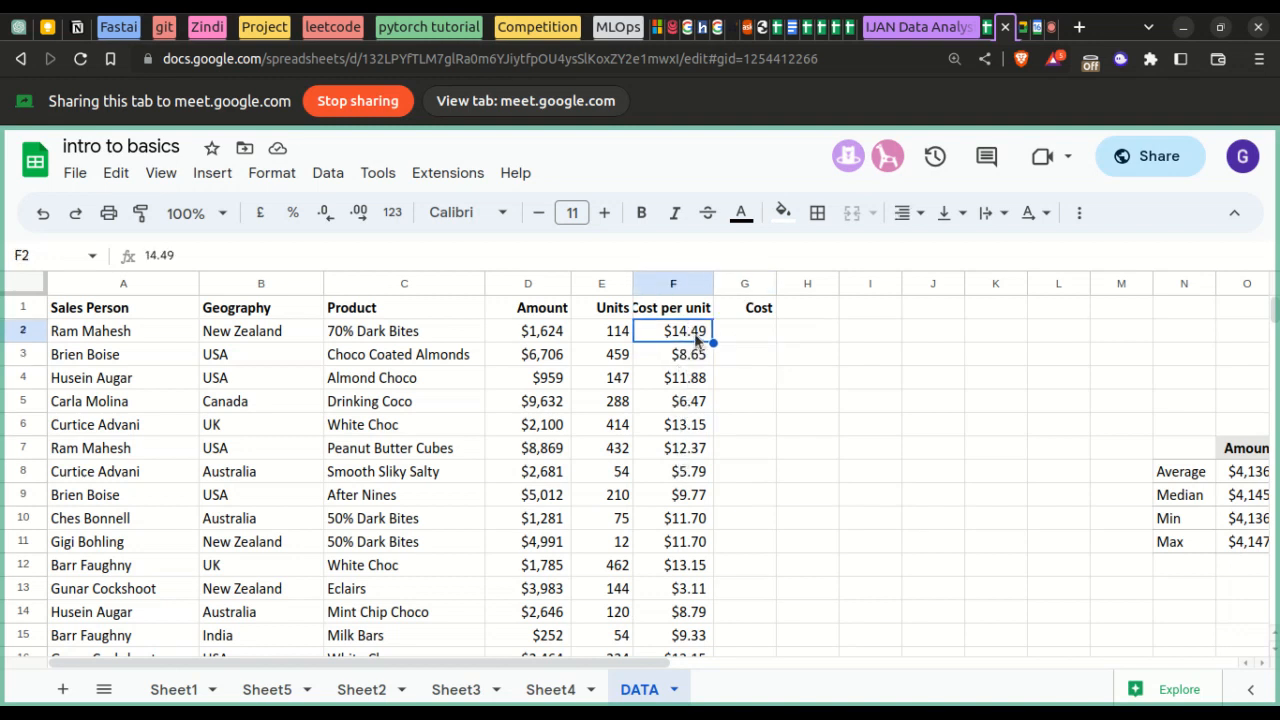
{"action": "left_click", "coordinate": [689, 374], "text": "shift"}
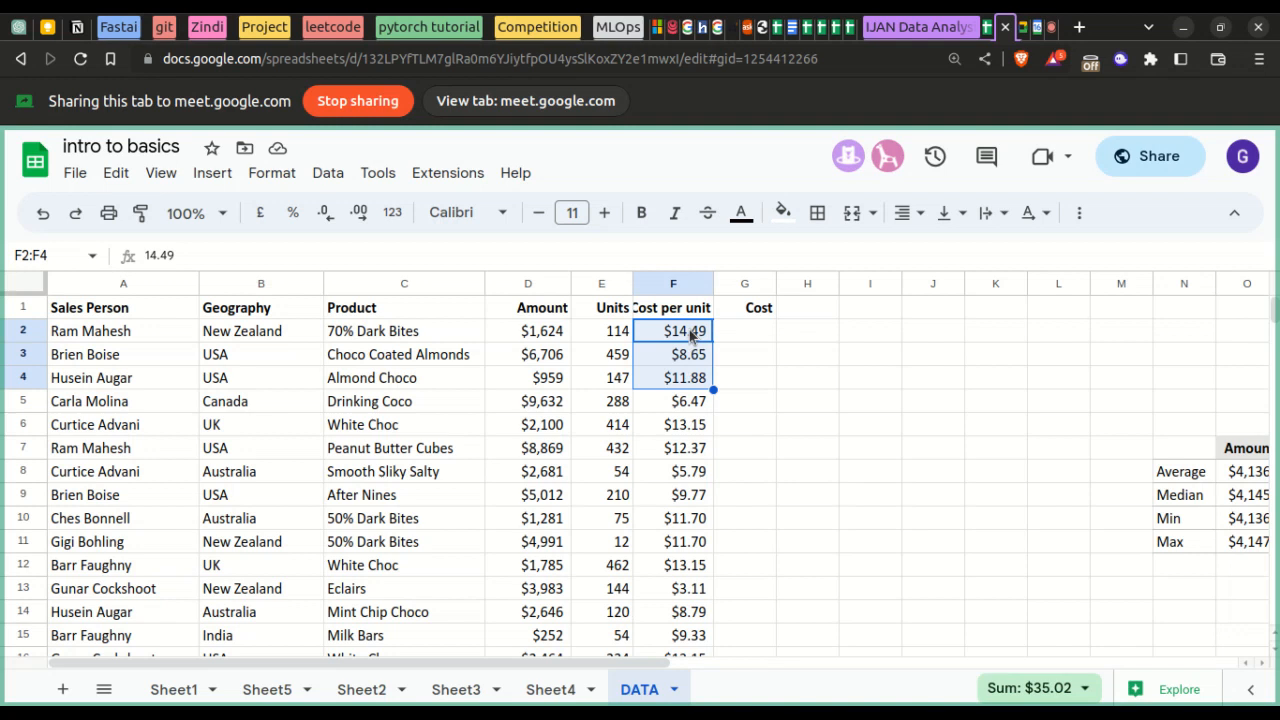
{"action": "left_click", "coordinate": [690, 336]}
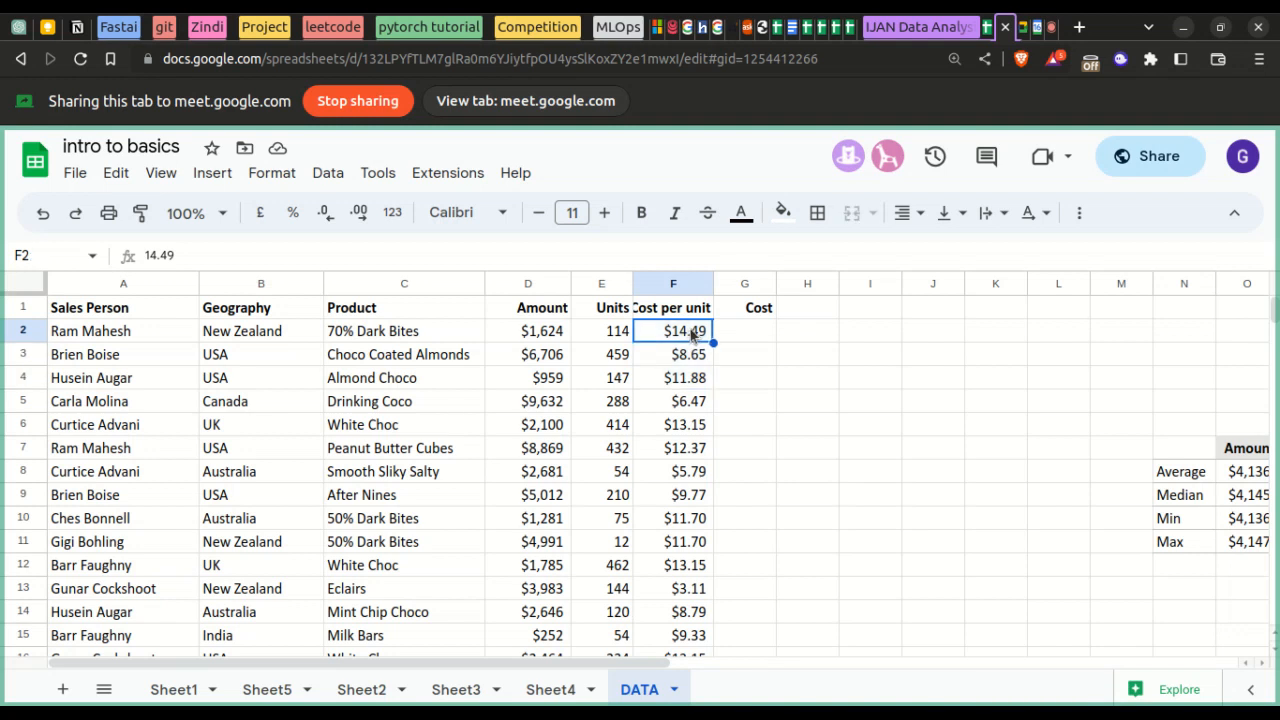
{"action": "left_click_drag", "start_coordinate": [690, 336], "coordinate": [686, 541]}
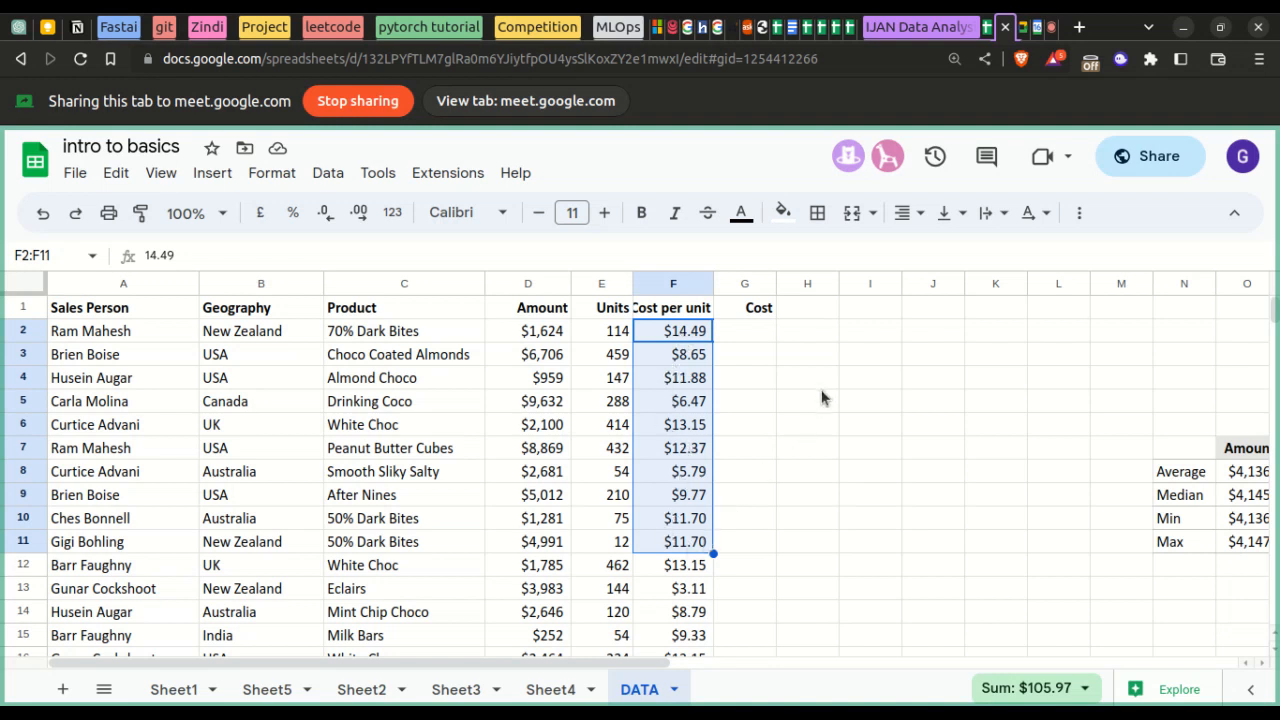
- Insert the SUM function in empty cell I4 and enter e2: as the start of its range
{"action": "left_click", "coordinate": [882, 378]}
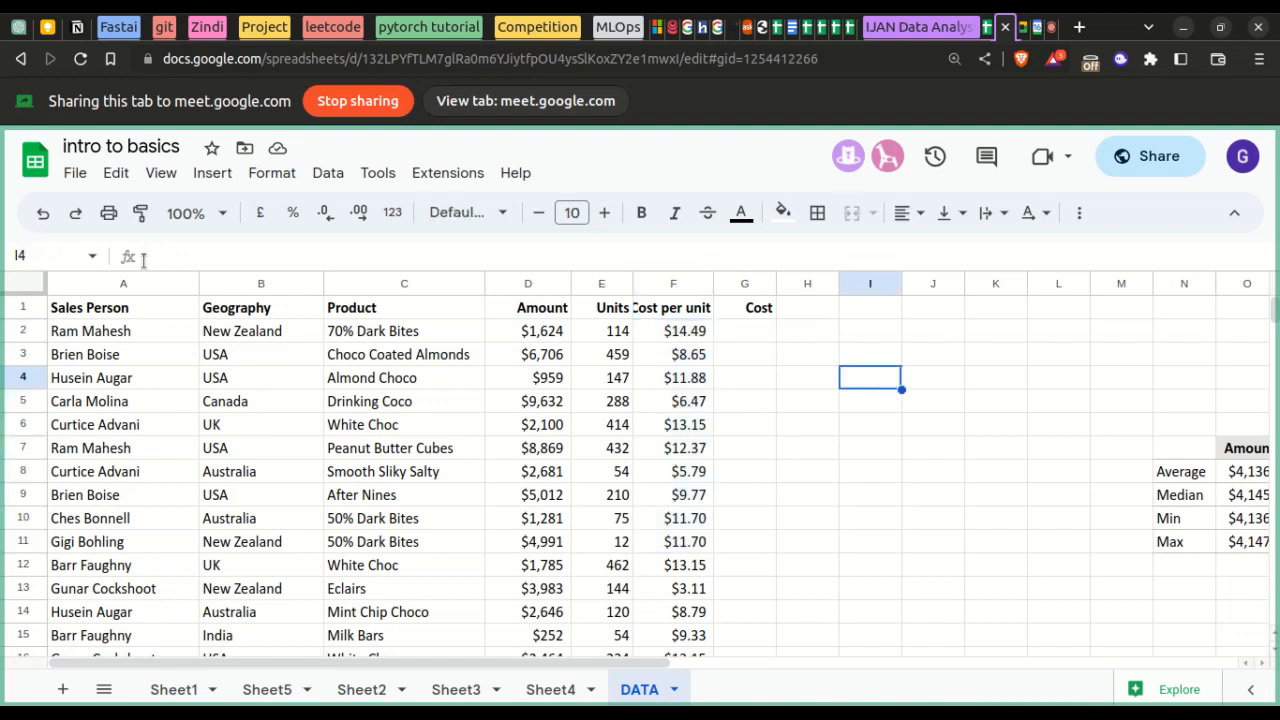
{"action": "left_click", "coordinate": [272, 173]}
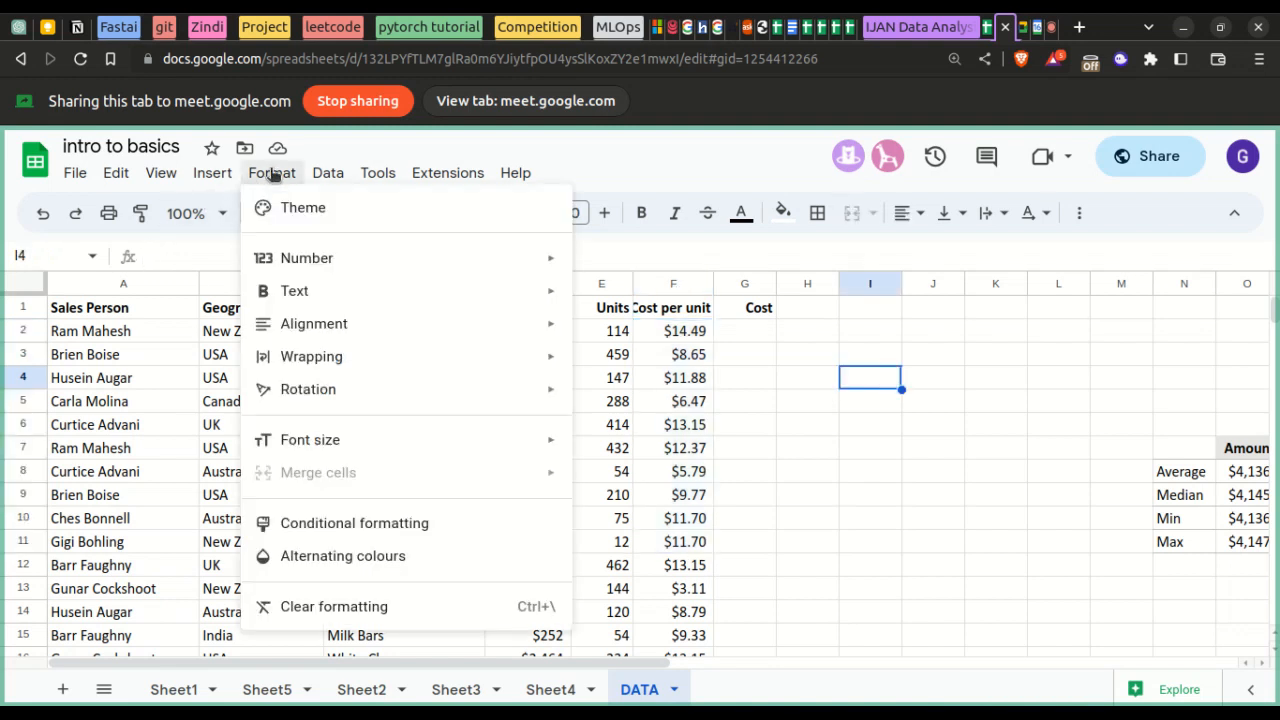
{"action": "mouse_move", "coordinate": [217, 173]}
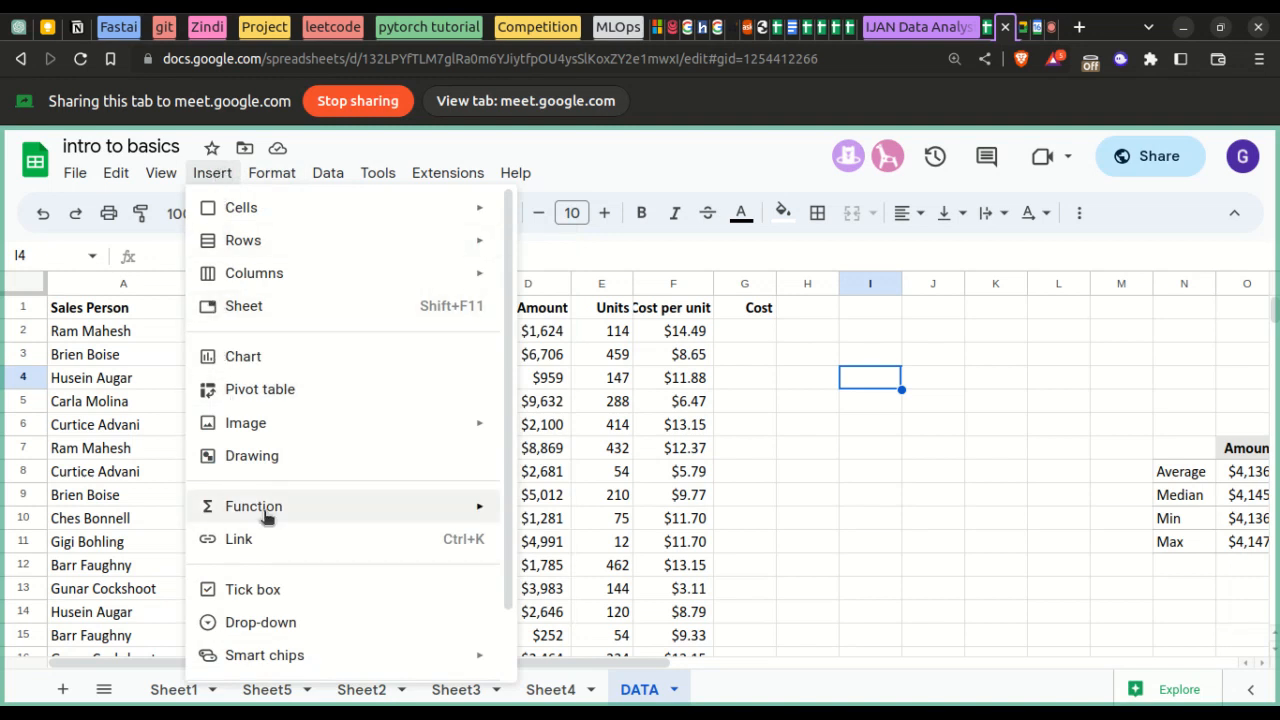
{"action": "mouse_move", "coordinate": [262, 507]}
{"action": "left_click", "coordinate": [580, 156]}
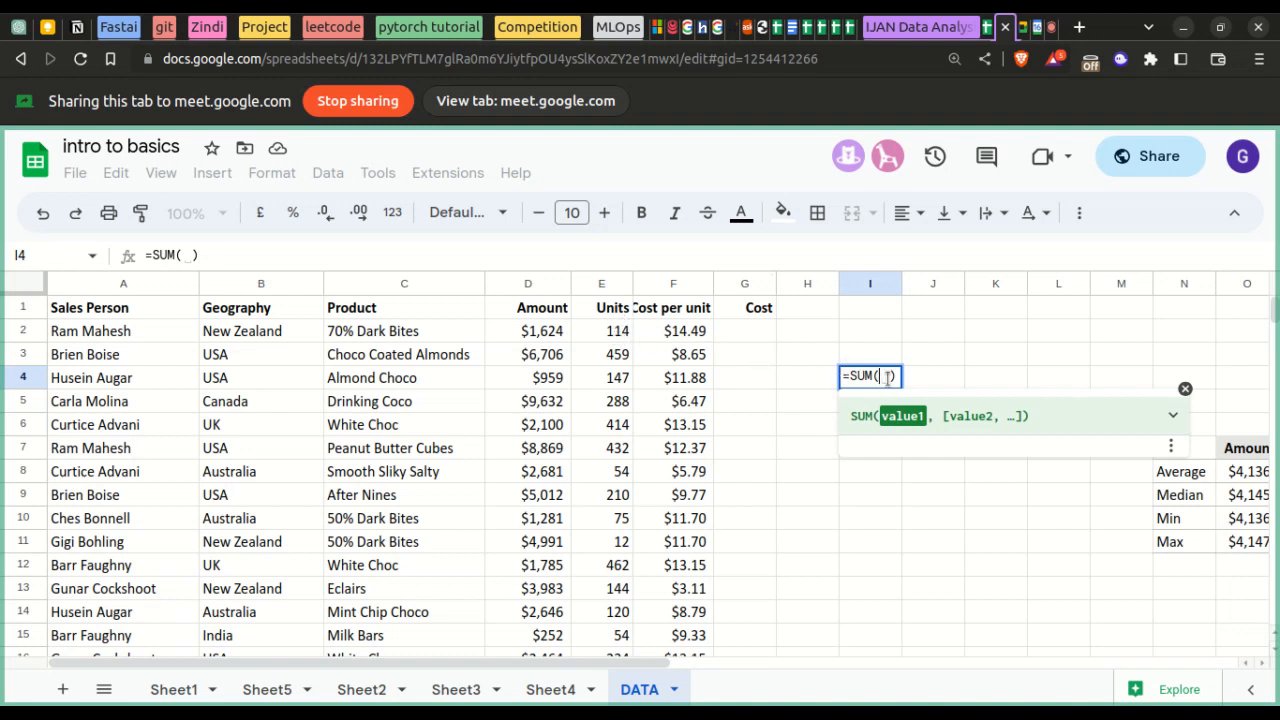
{"action": "type", "text": "e2"}
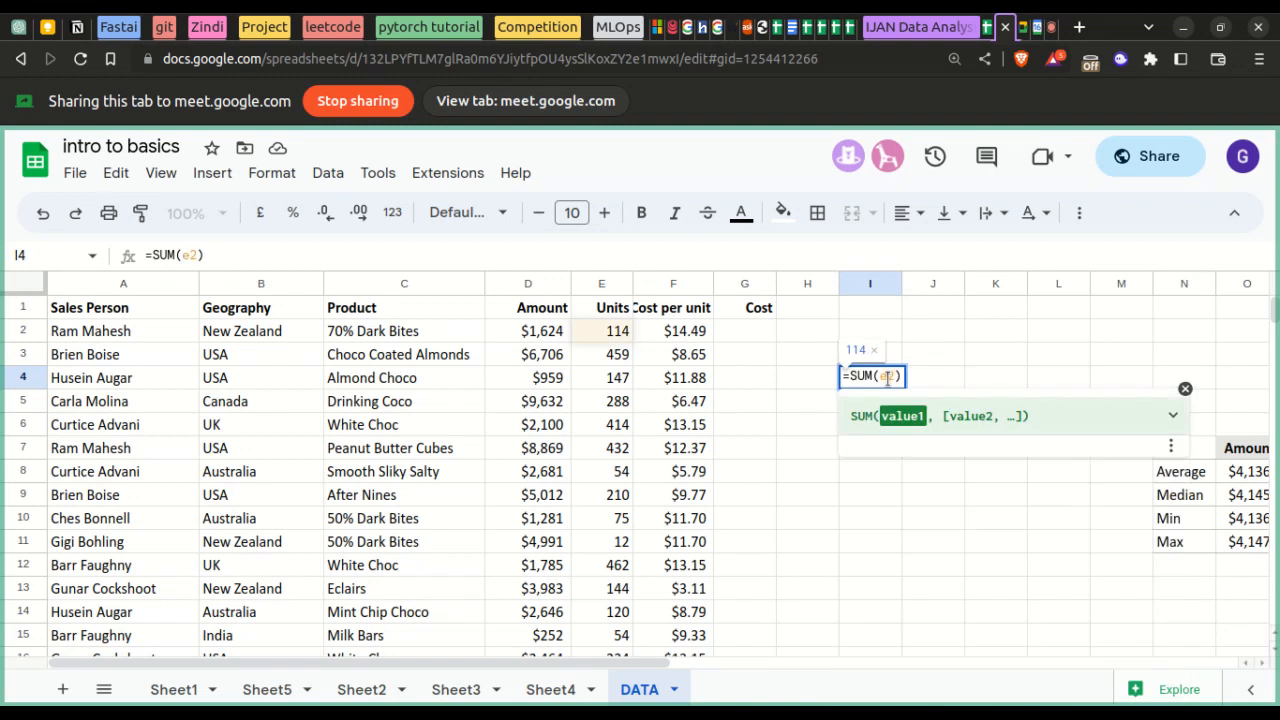
{"action": "type", "text": ":"}
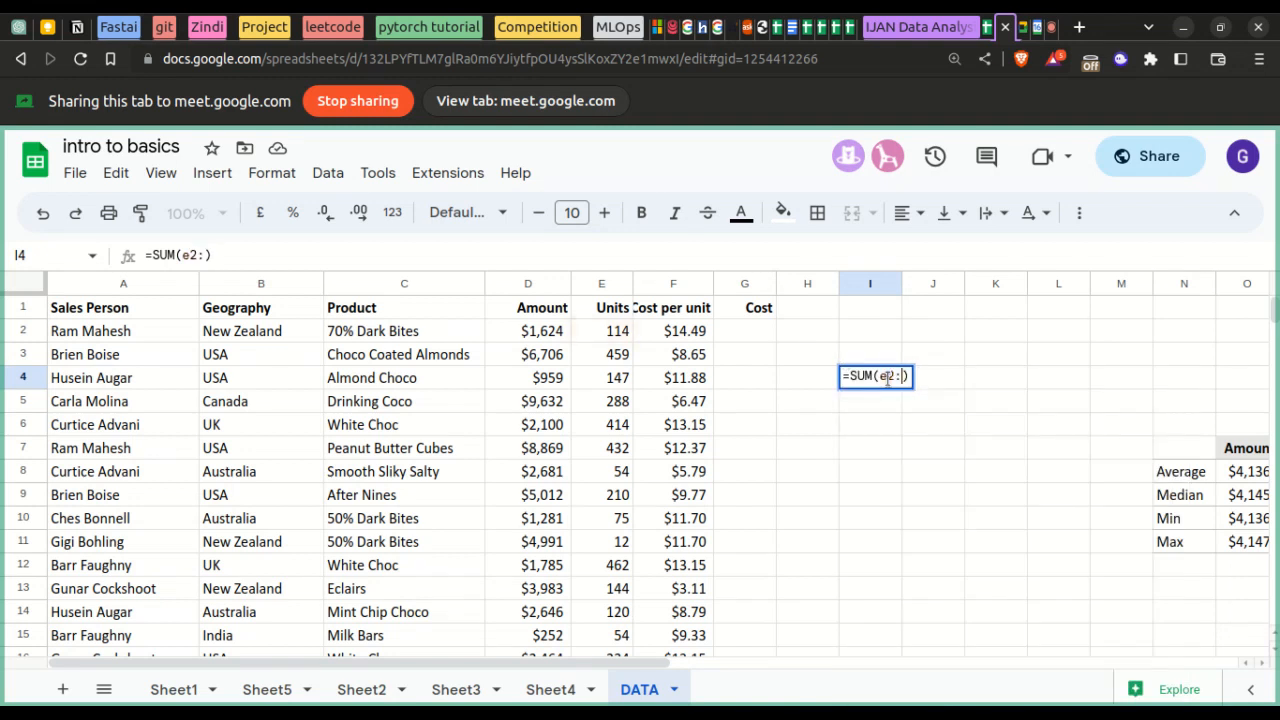
{"action": "left_click", "coordinate": [617, 480]}
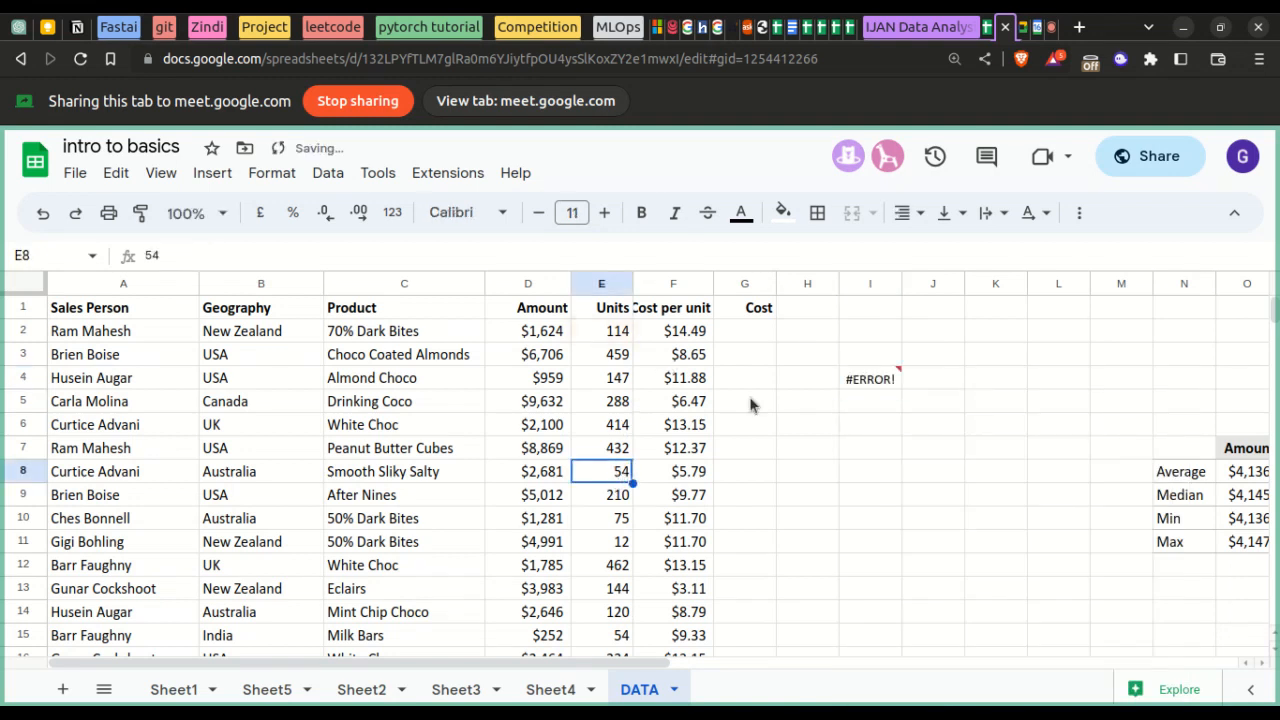
- Complete the SUM formula in I4 with e8 as the end of its range, and reselect the cell to review it
{"action": "left_click", "coordinate": [884, 386]}
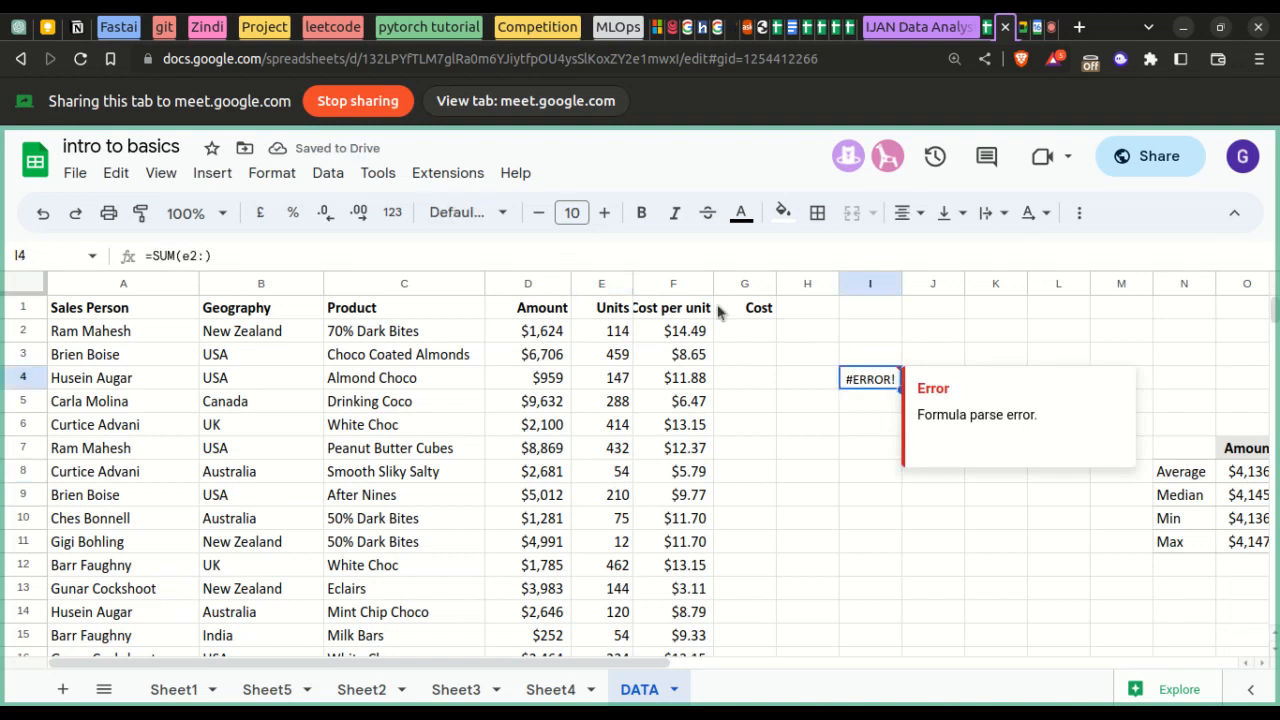
{"action": "left_click", "coordinate": [200, 258]}
{"action": "type", "text": "e8"}
{"action": "key", "text": "Return"}
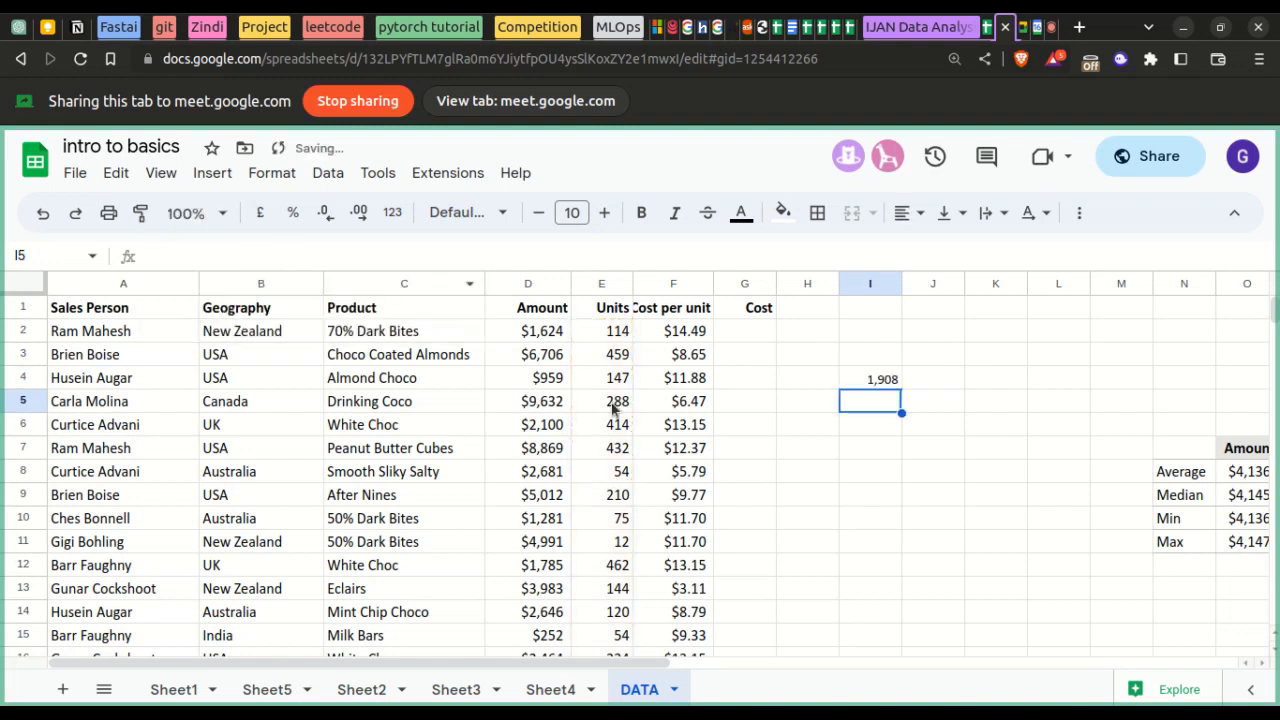
{"action": "left_click", "coordinate": [885, 383]}
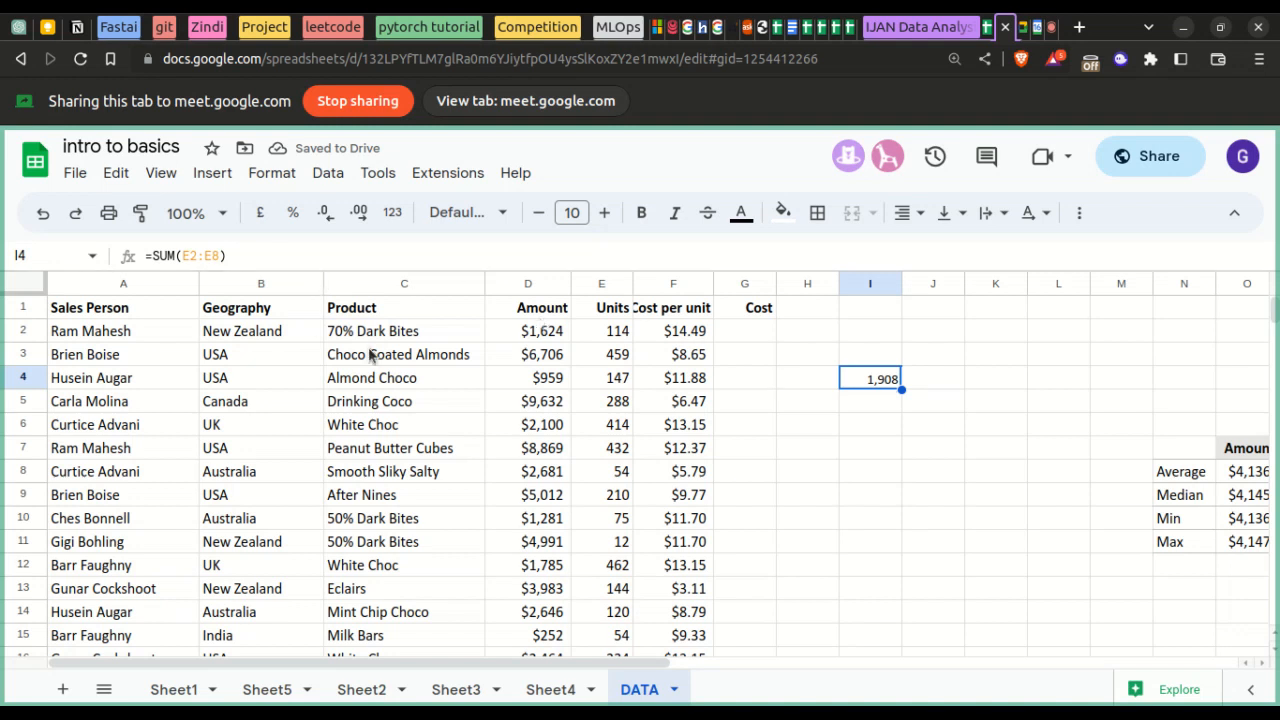
- Label the calculations by entering "sum" in H4 and "count" in H5
{"action": "left_click", "coordinate": [883, 405]}
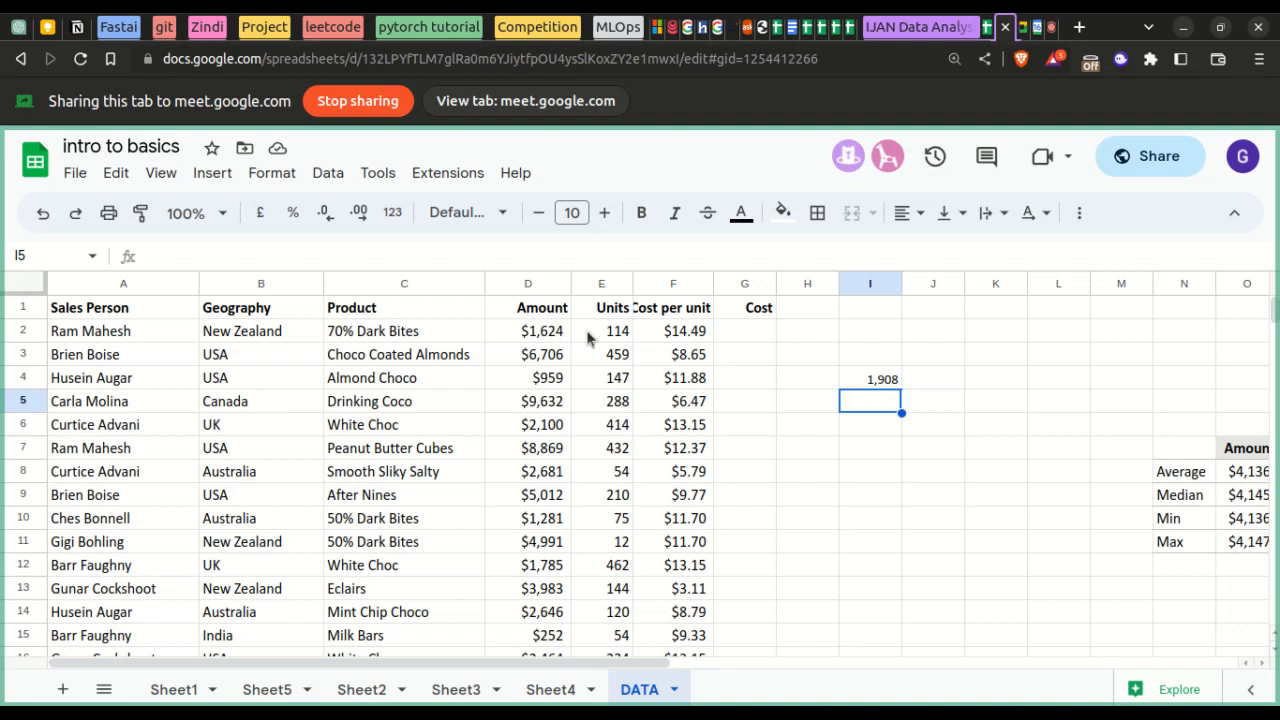
{"action": "left_click", "coordinate": [810, 384]}
{"action": "double_click", "coordinate": [810, 380]}
{"action": "type", "text": "sum"}
{"action": "key", "text": "Return"}
{"action": "double_click", "coordinate": [809, 402]}
{"action": "type", "text": "count"}
- Insert the COUNT function in I5 for the Units range E2:E8
{"action": "left_click", "coordinate": [888, 399]}
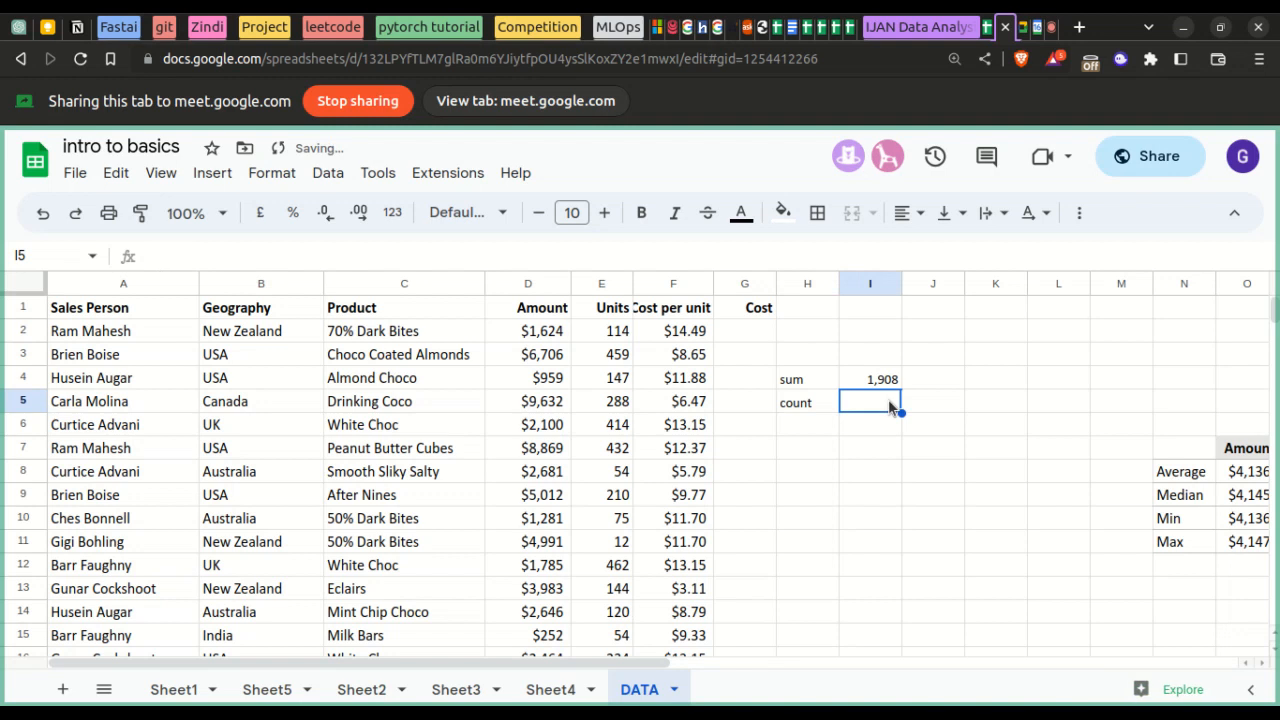
{"action": "left_click", "coordinate": [212, 176]}
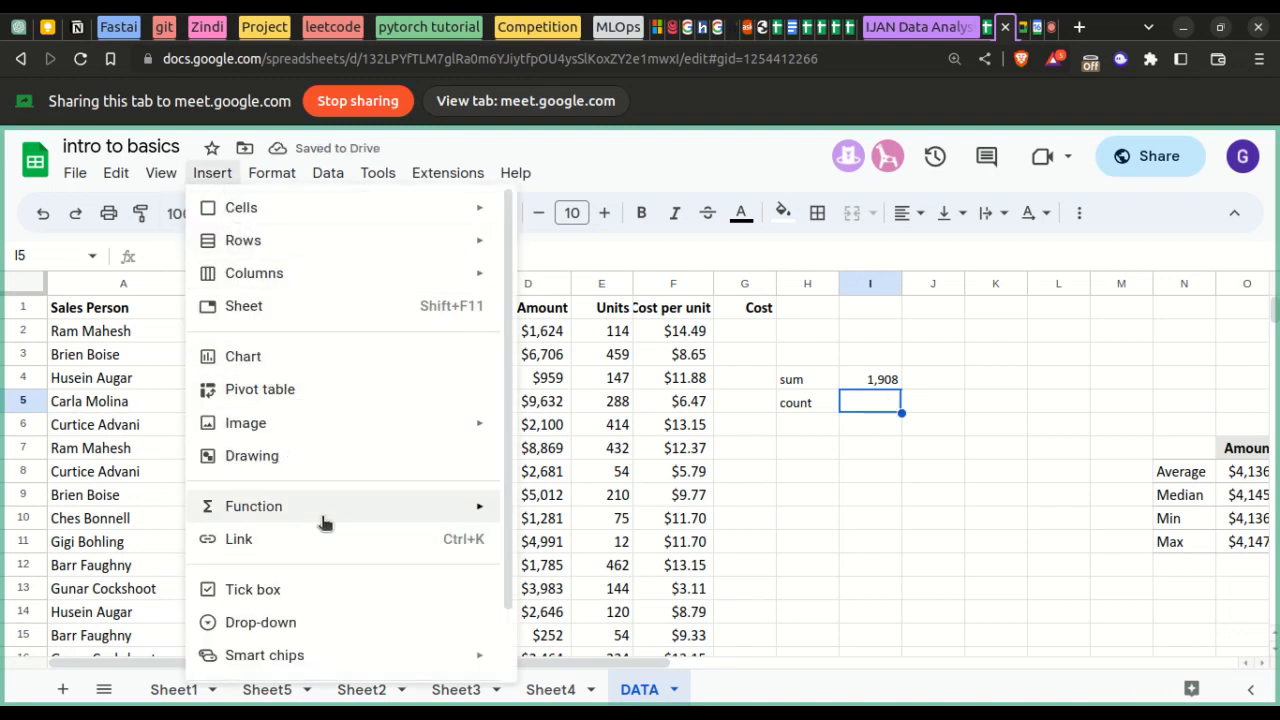
{"action": "mouse_move", "coordinate": [320, 510]}
{"action": "left_click", "coordinate": [560, 228]}
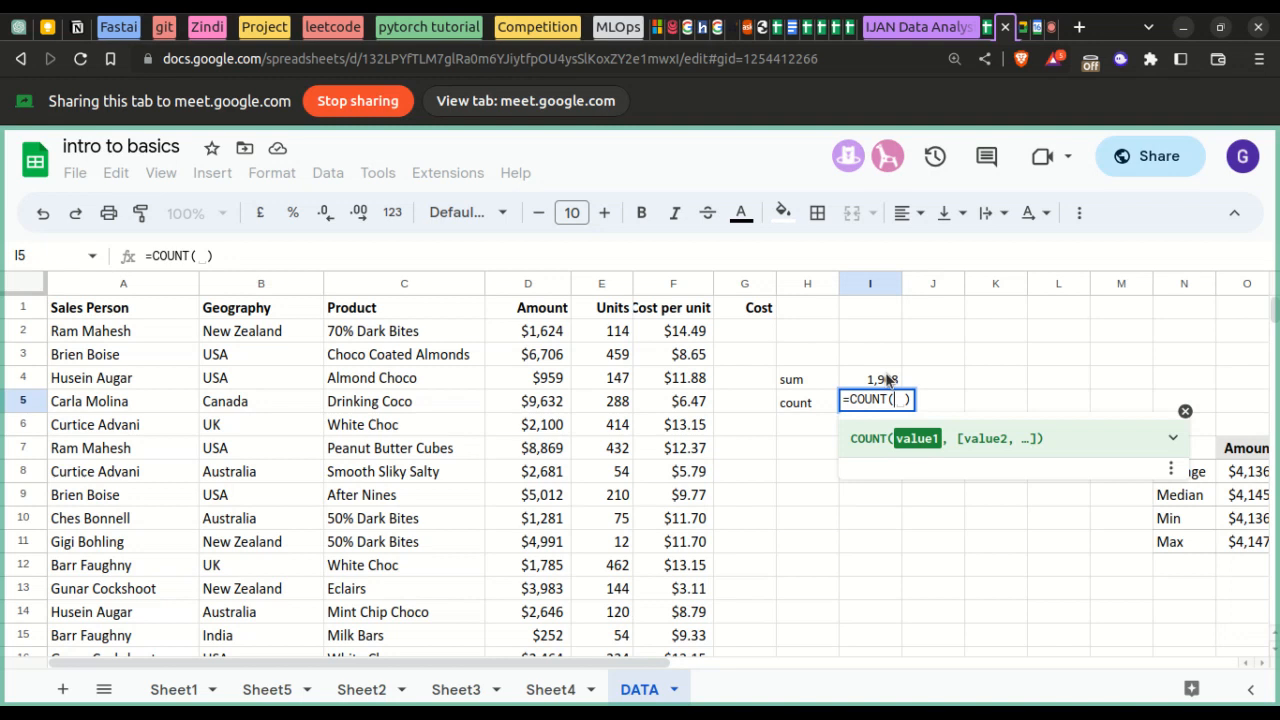
{"action": "type", "text": "e2:"}
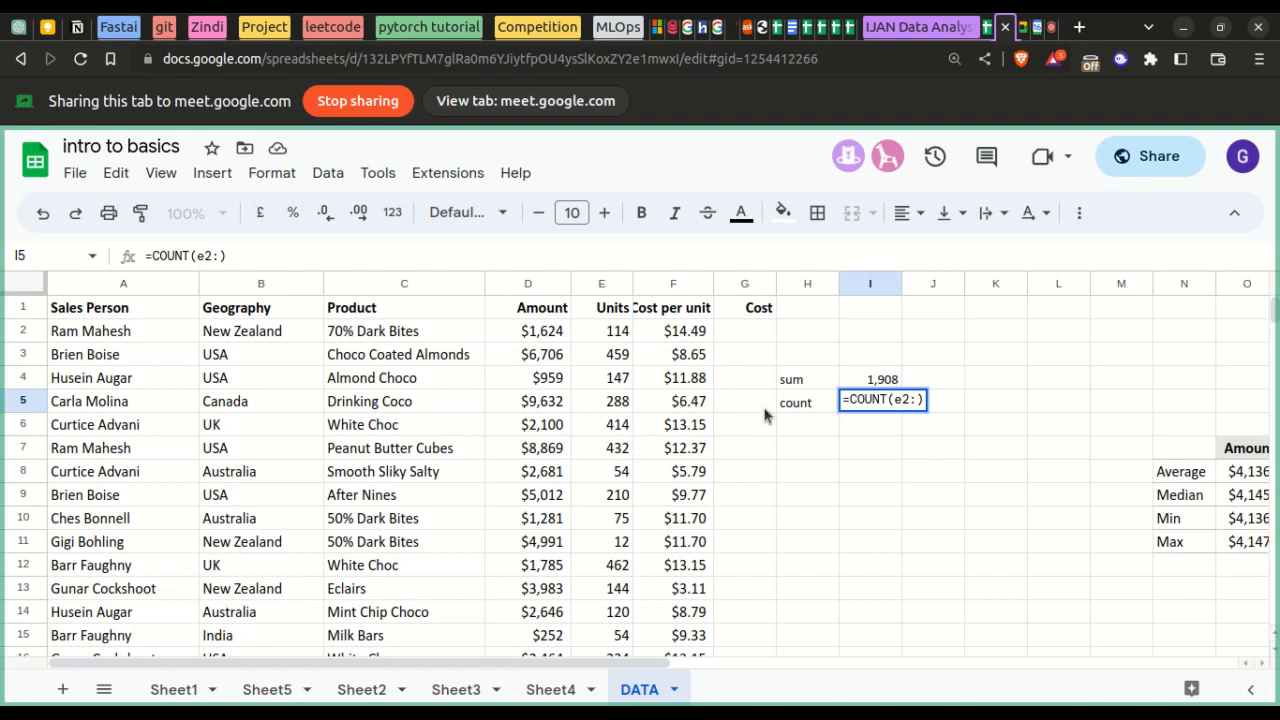
{"action": "type", "text": "e8"}
{"action": "key", "text": "Return"}
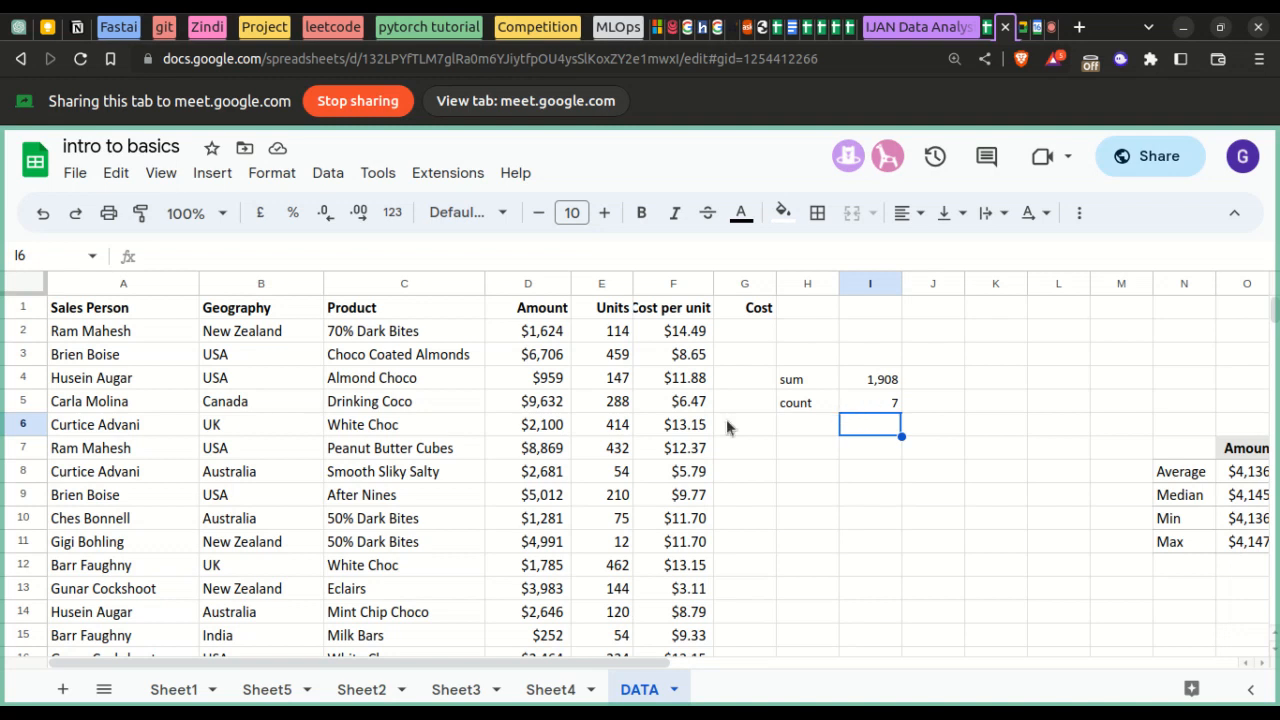
- Review the SUM formula in I4 and the list of insertable functions without inserting one, leaving cell J8 selected
{"action": "left_click", "coordinate": [880, 386]}
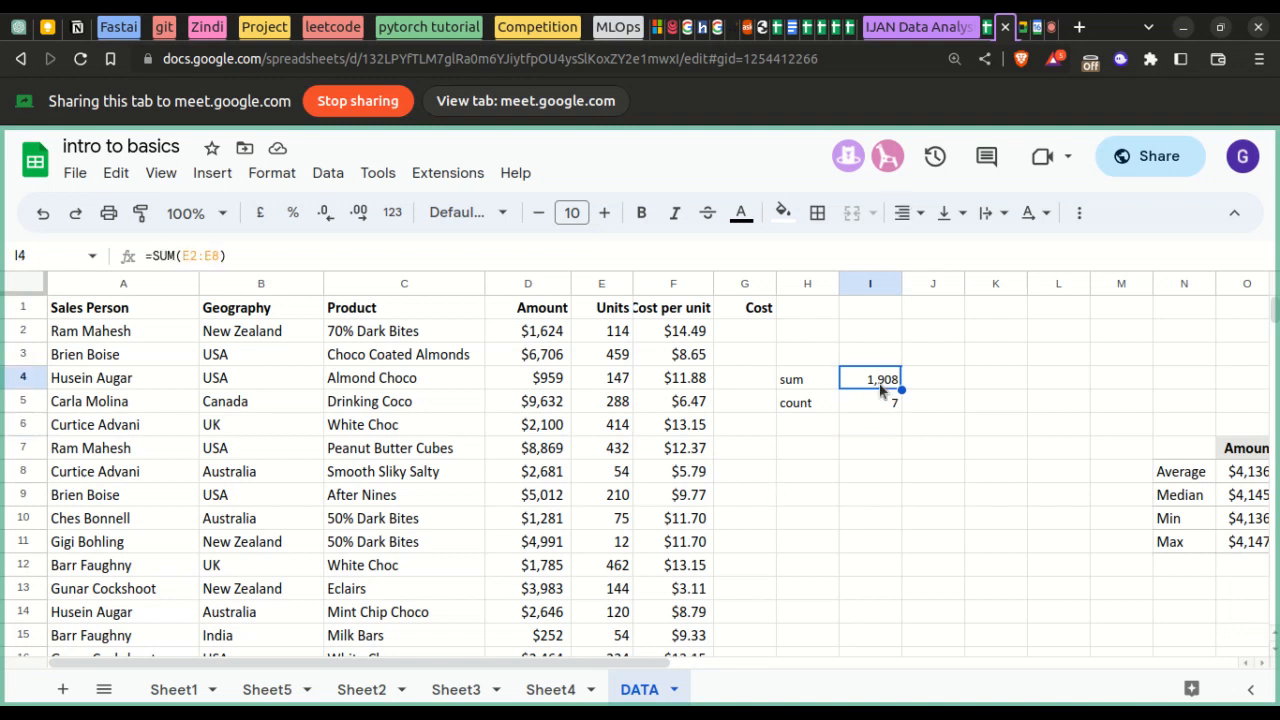
{"action": "left_click", "coordinate": [271, 173]}
{"action": "mouse_move", "coordinate": [217, 172]}
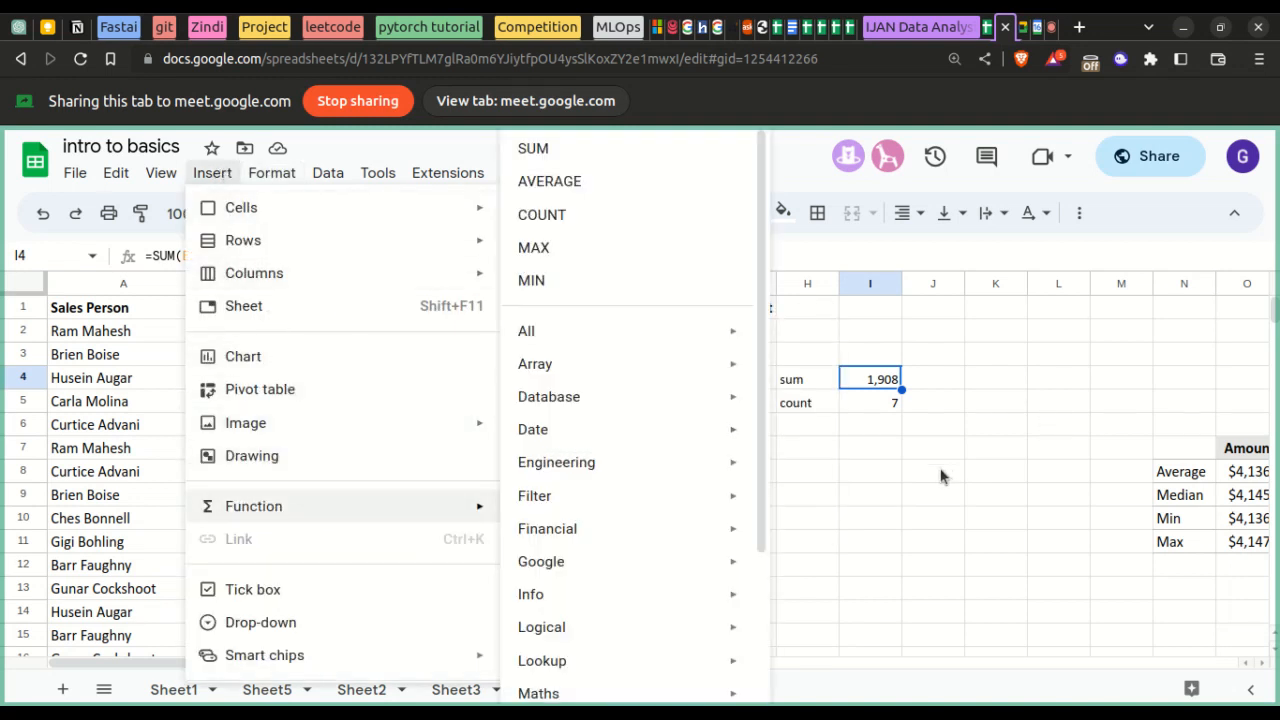
{"action": "left_click", "coordinate": [945, 476]}
{"action": "left_click", "coordinate": [283, 172]}
{"action": "left_click", "coordinate": [215, 174]}
{"action": "left_click", "coordinate": [212, 172]}
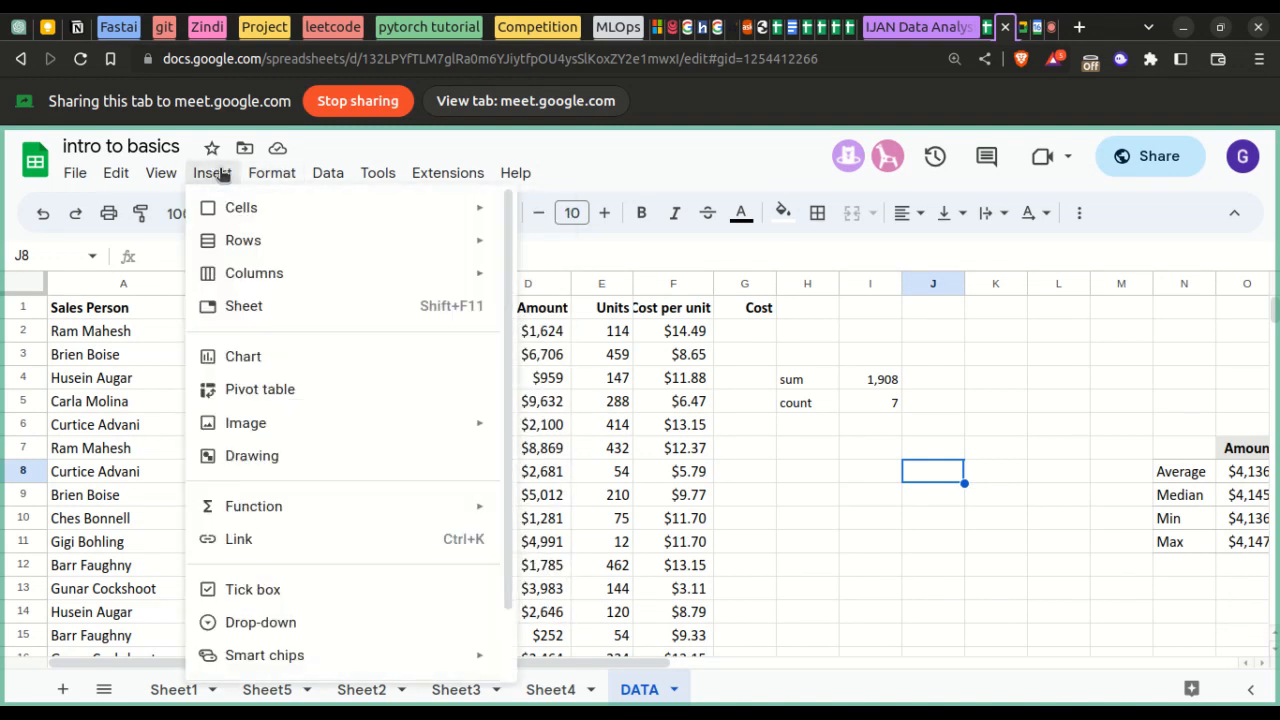
{"action": "mouse_move", "coordinate": [250, 503]}
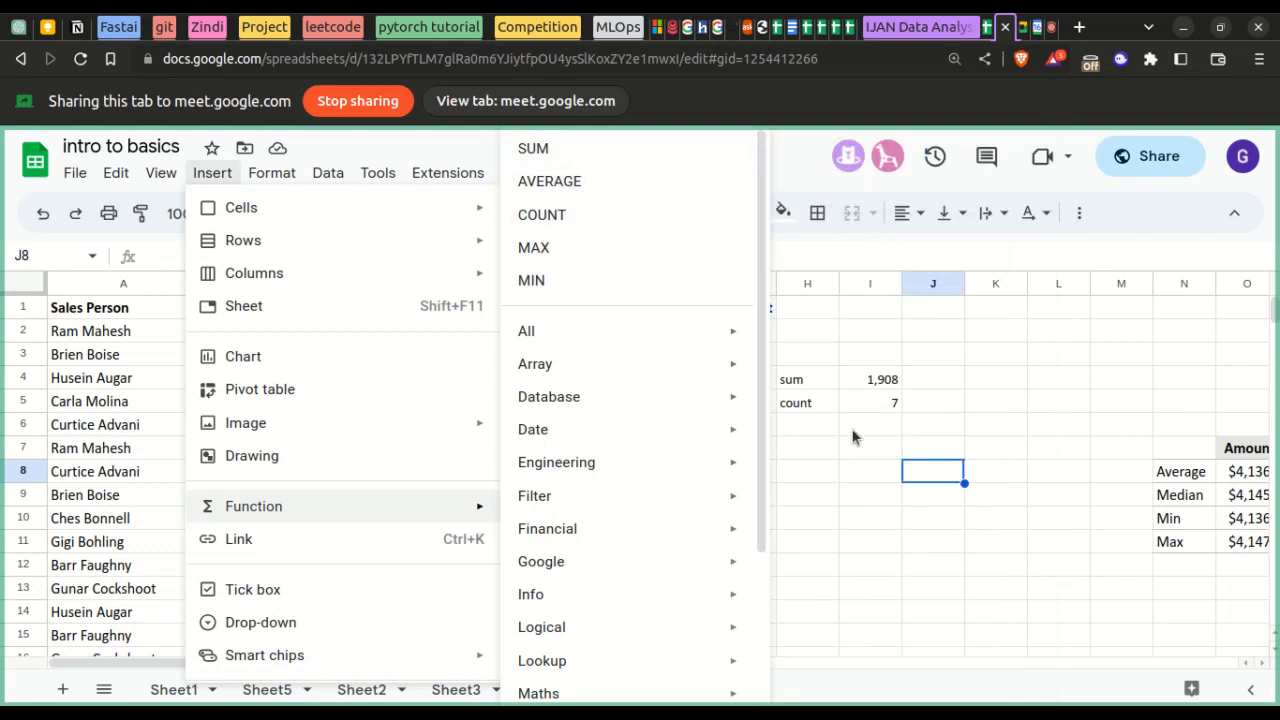
{"action": "left_click", "coordinate": [935, 474]}
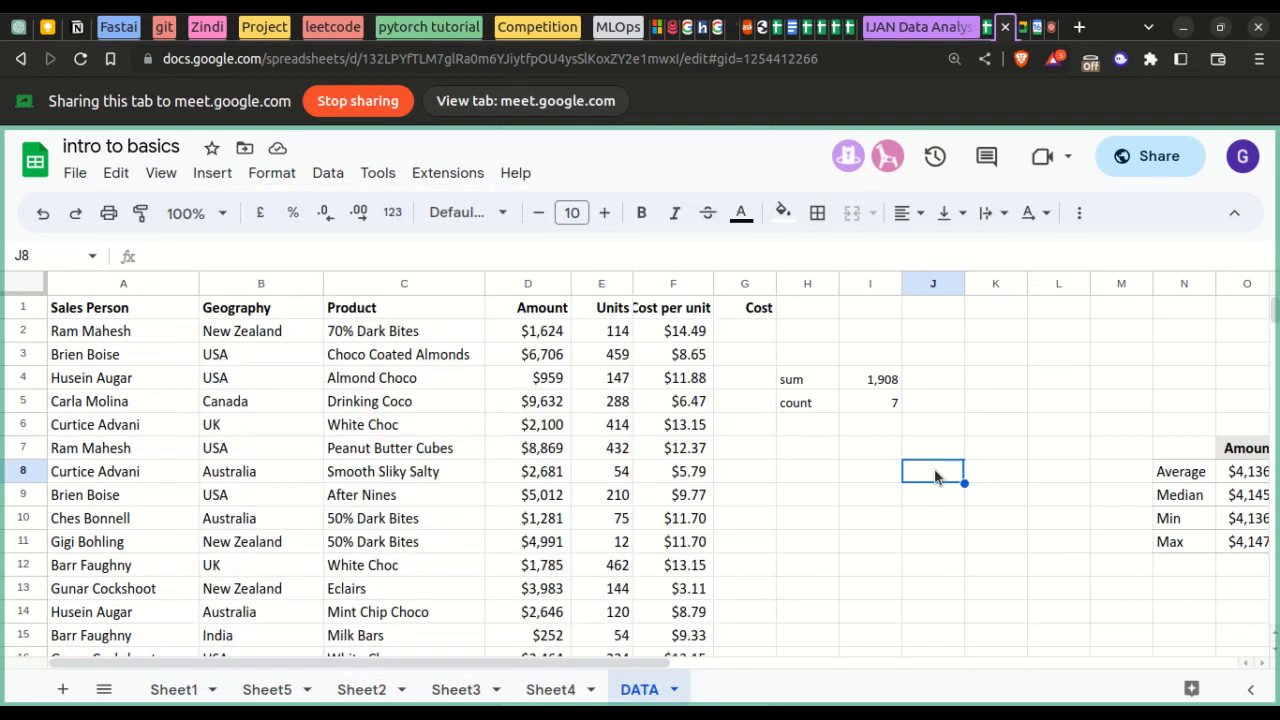
- Write the formula =SUM(e2:e8) by hand in J8, accepting the suggested SUM function, and reselect the cell to review it
{"action": "left_click", "coordinate": [463, 256]}
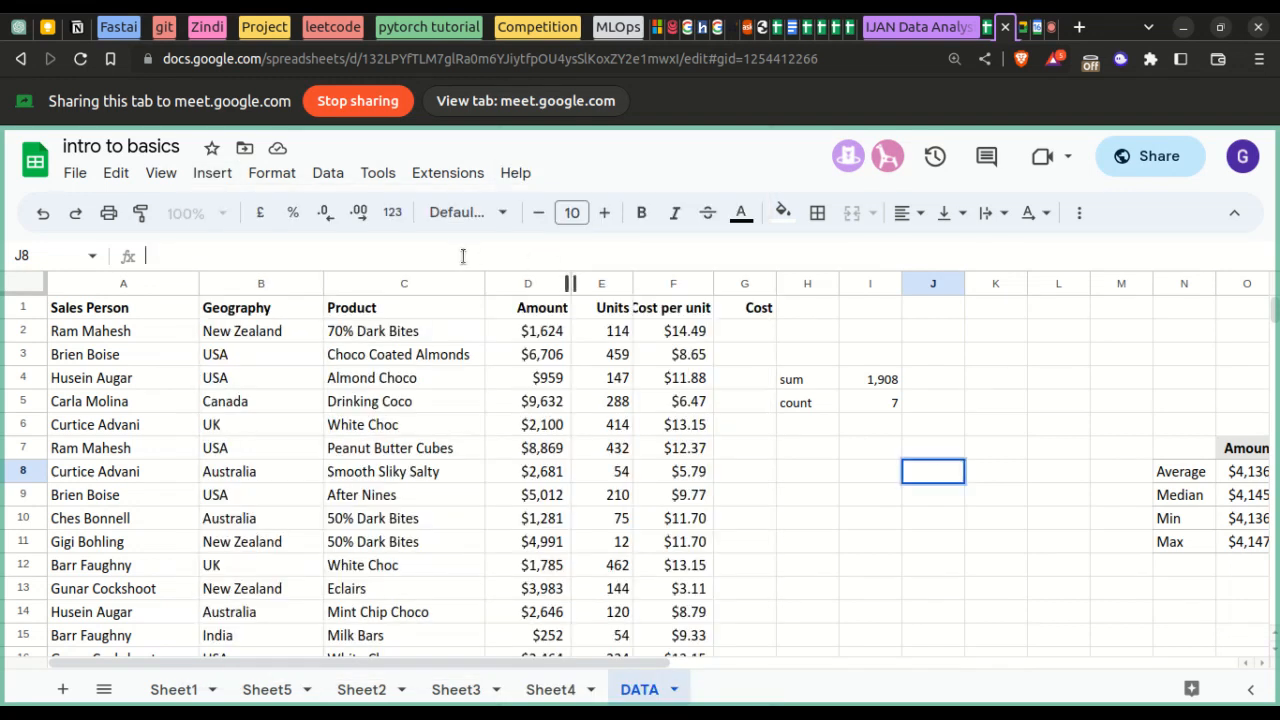
{"action": "type", "text": "=SUM"}
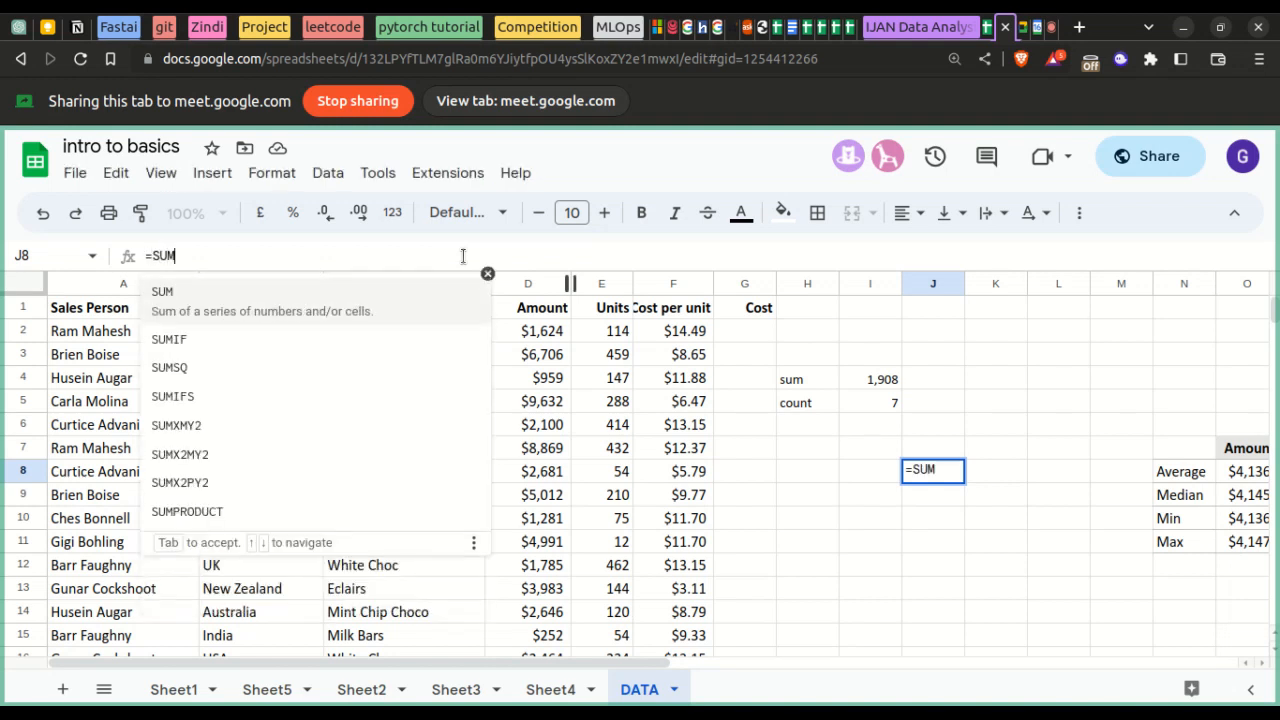
{"action": "left_click", "coordinate": [397, 309]}
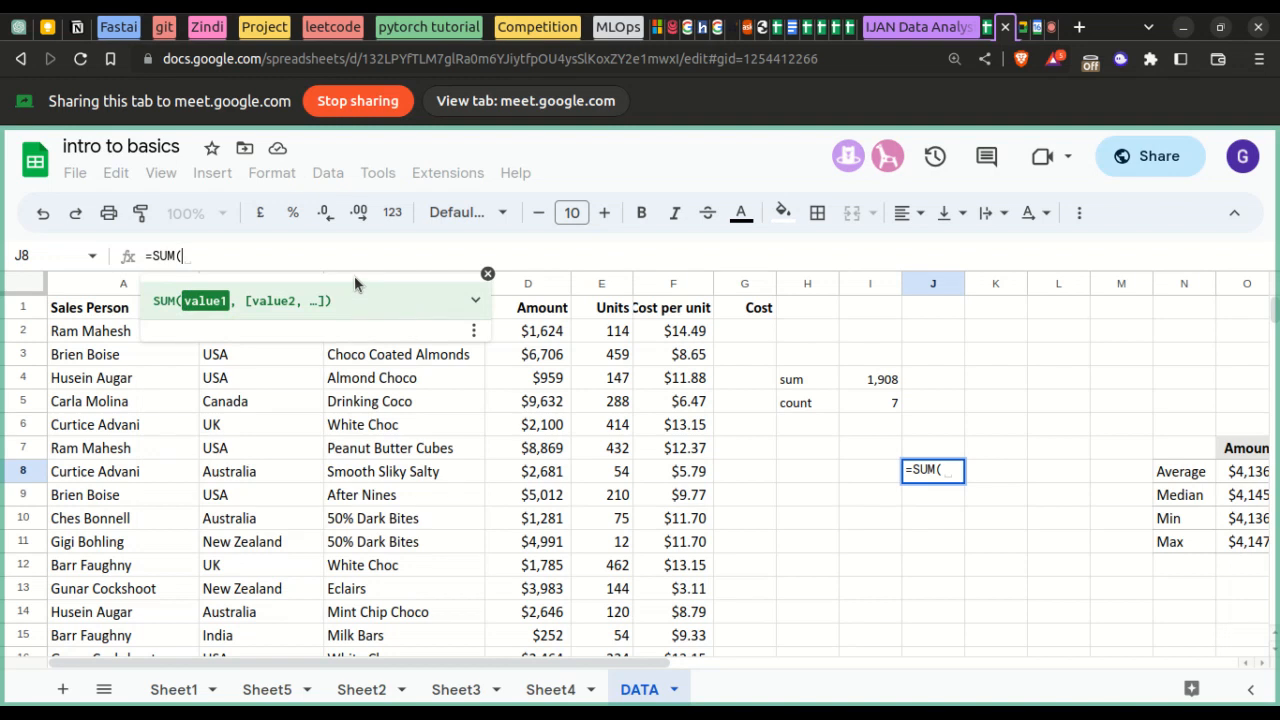
{"action": "type", "text": "e2:"}
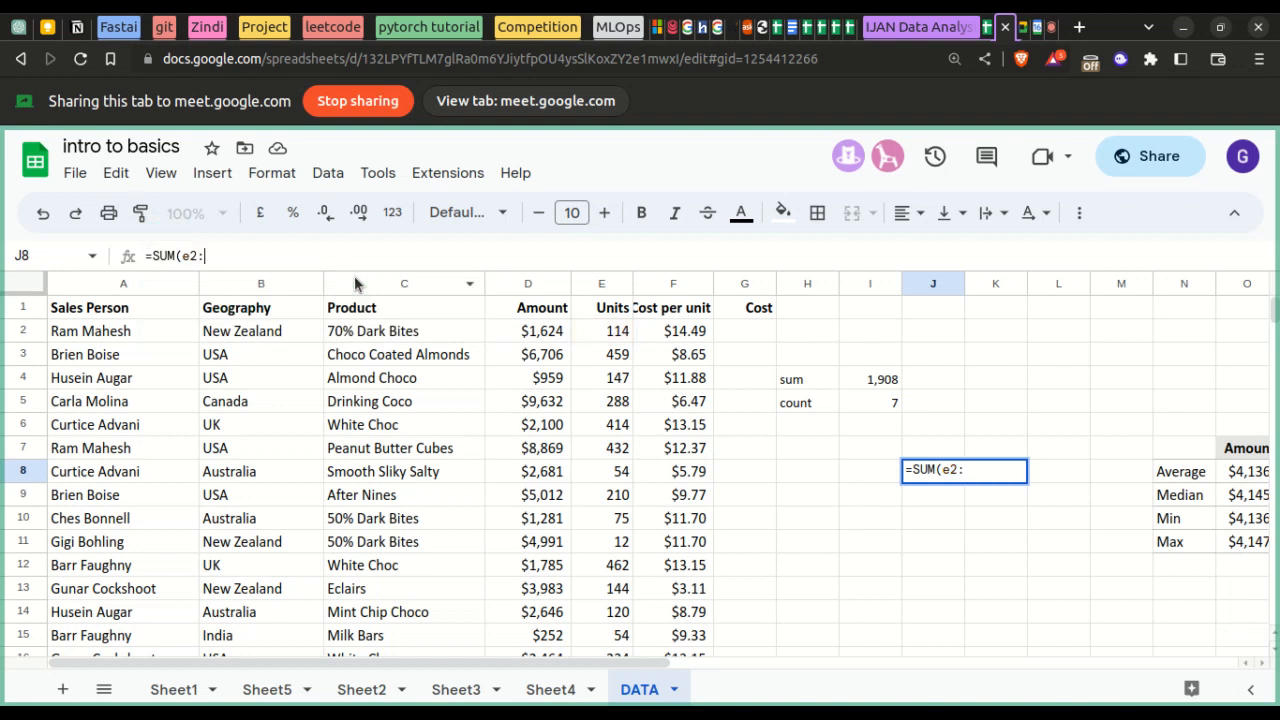
{"action": "type", "text": "e8"}
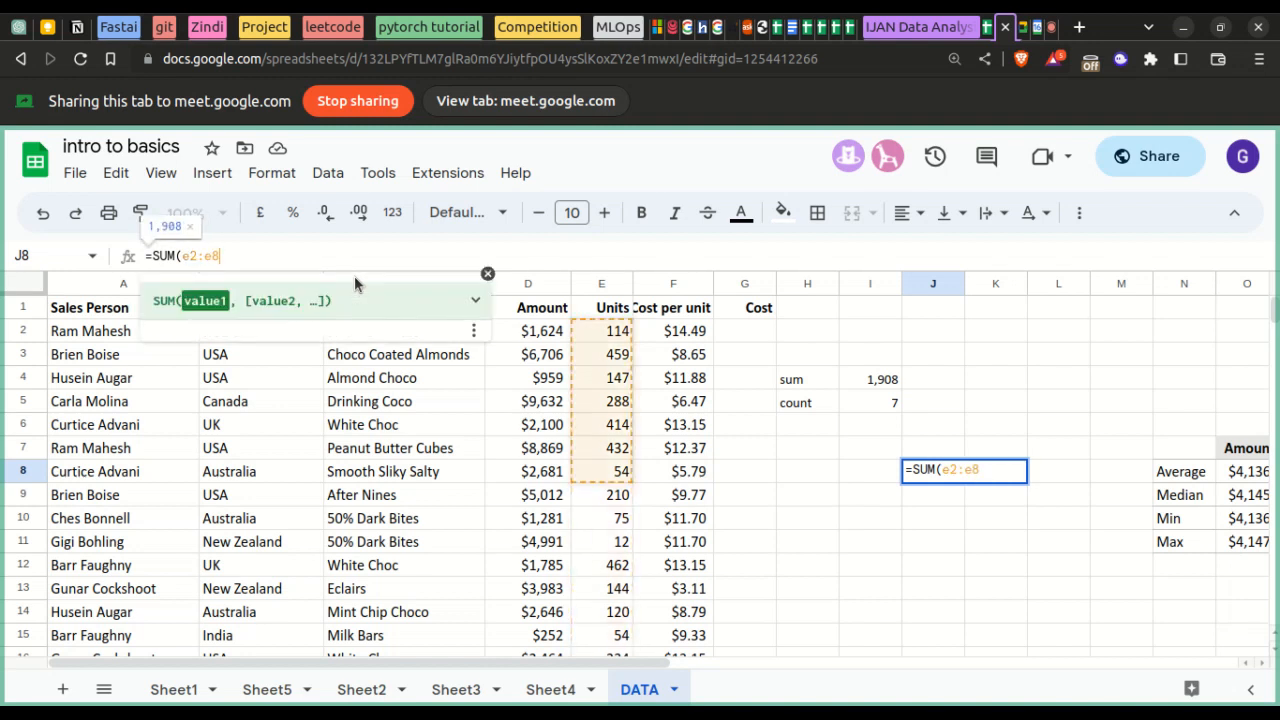
{"action": "type", "text": ")"}
{"action": "key", "text": "Return"}
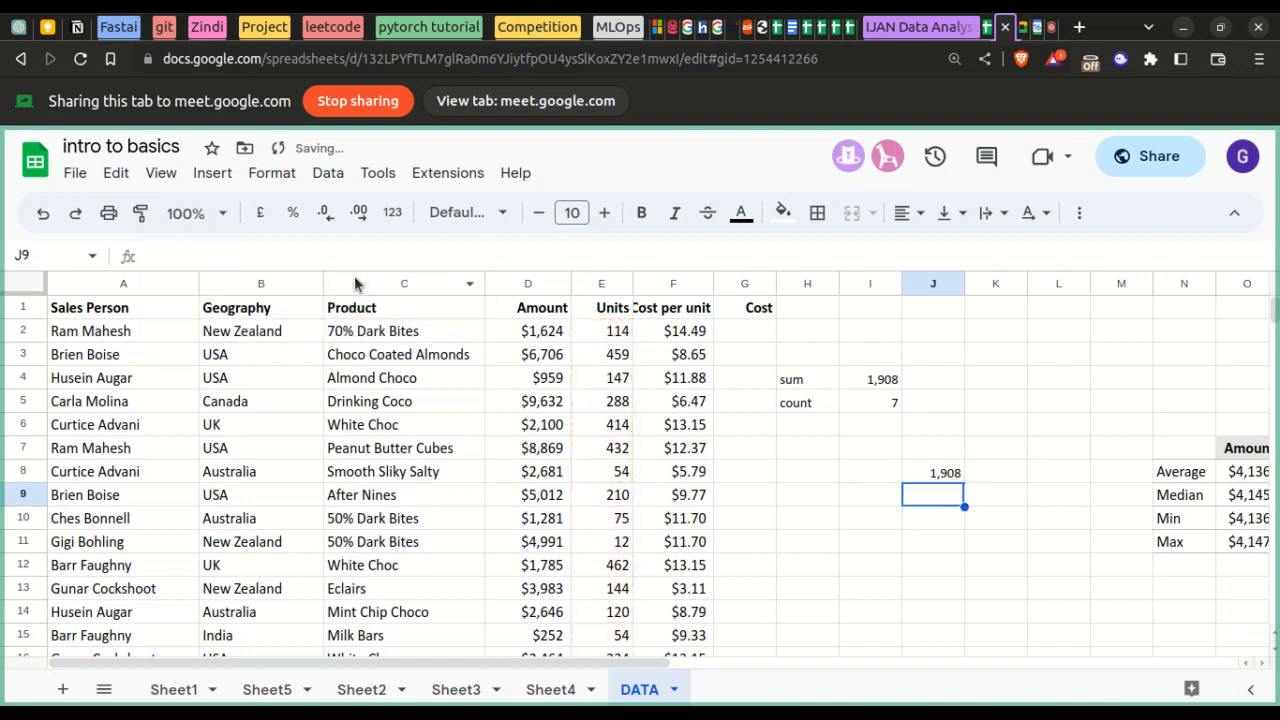
{"action": "left_click", "coordinate": [948, 474]}
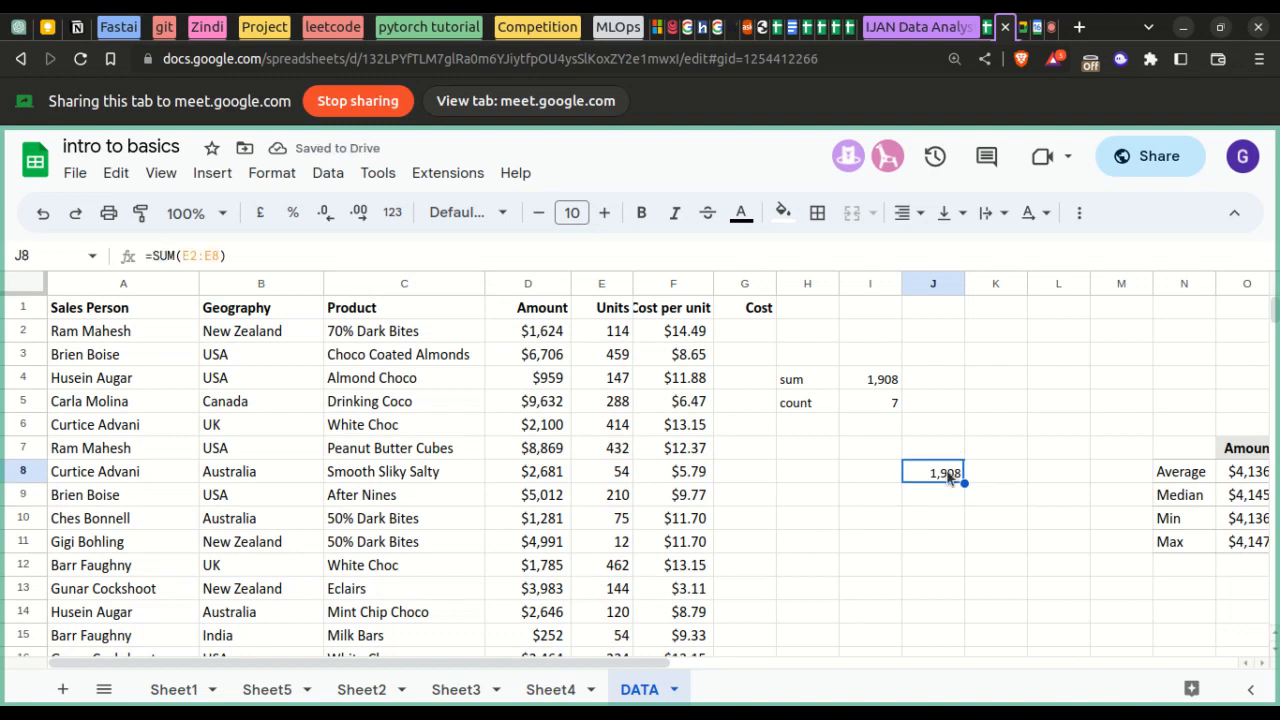
- Enter the complete formula =sum(e2:e8) by hand in J9, without accepting a suggested function
{"action": "left_click", "coordinate": [928, 496]}
{"action": "double_click", "coordinate": [928, 496]}
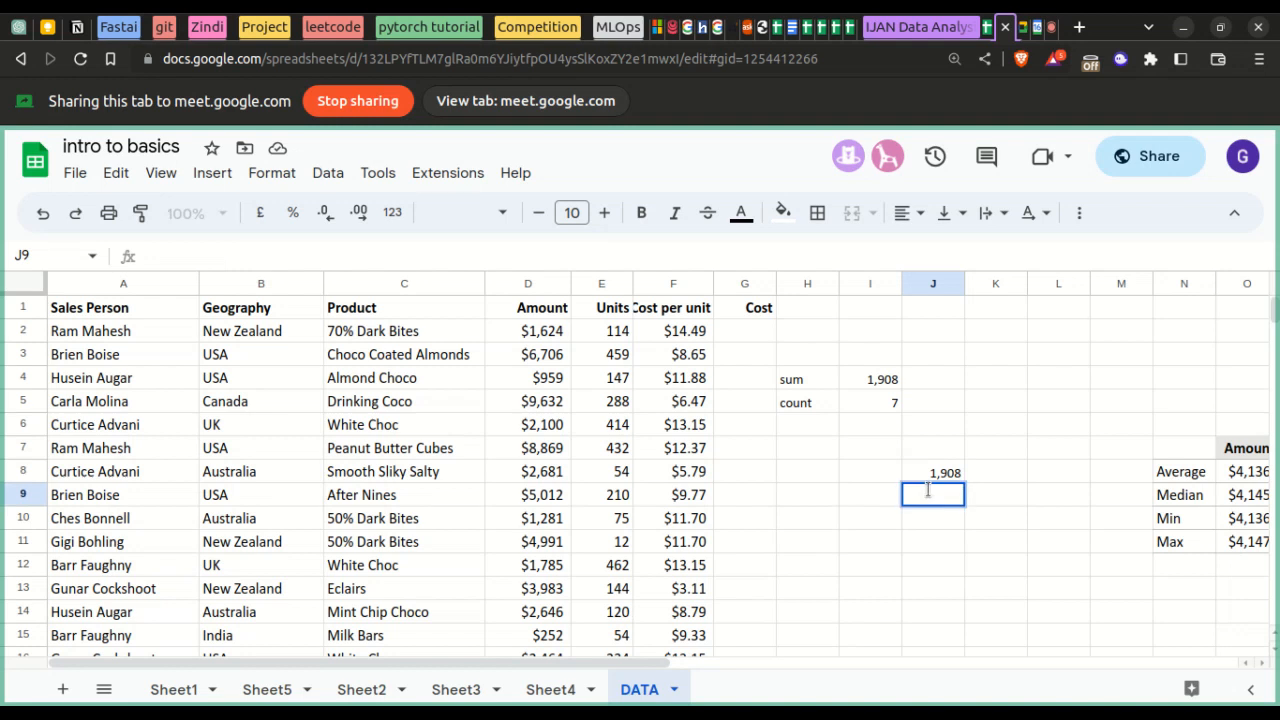
{"action": "type", "text": "="}
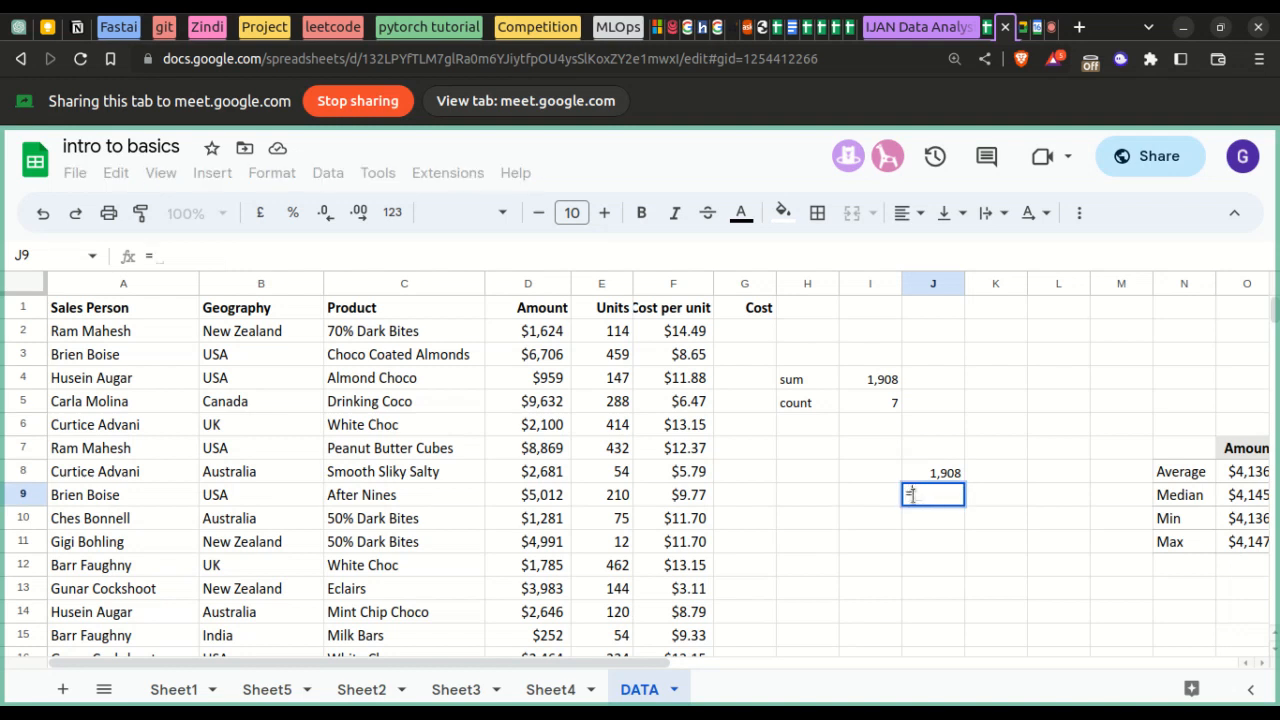
{"action": "type", "text": "sum"}
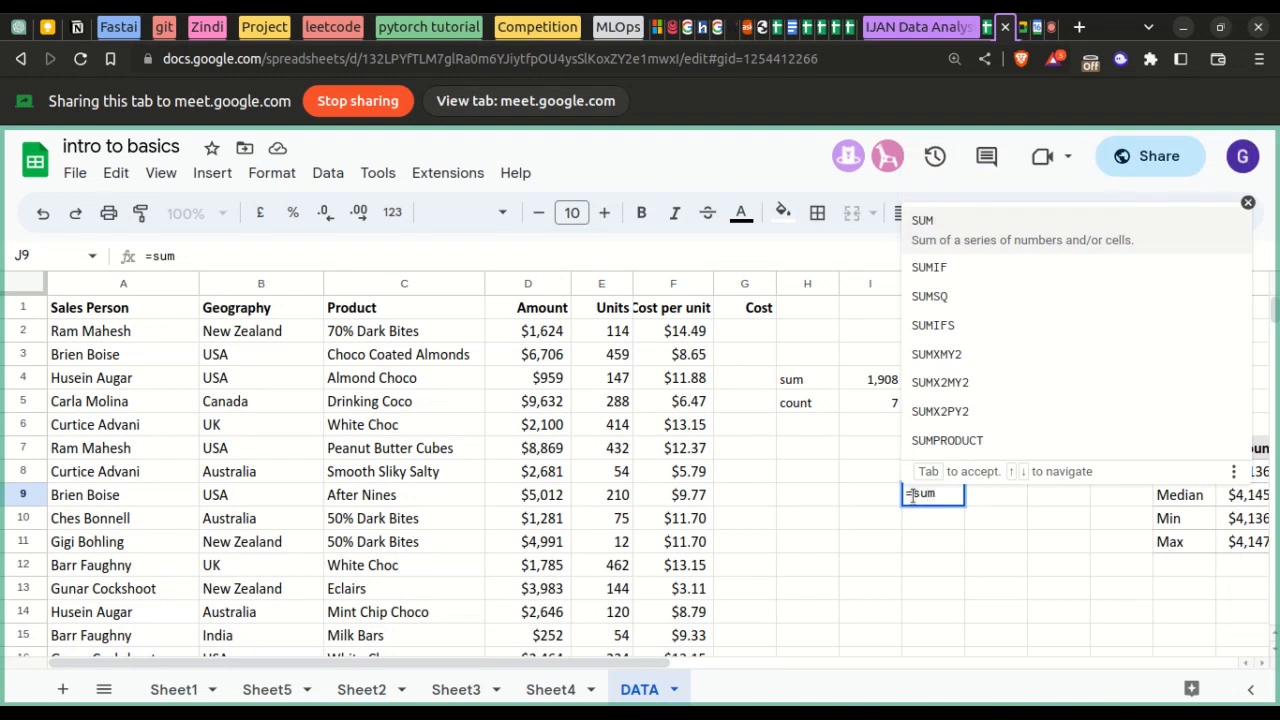
{"action": "type", "text": "("}
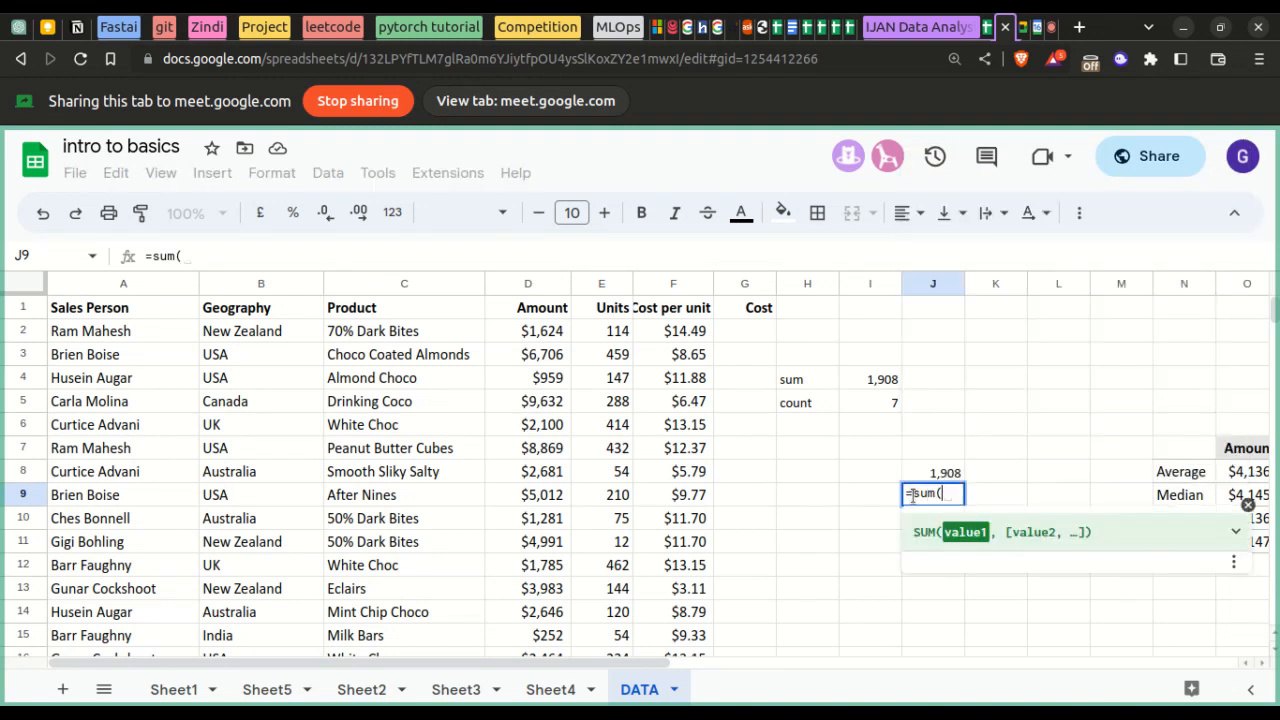
{"action": "type", "text": "e2:"}
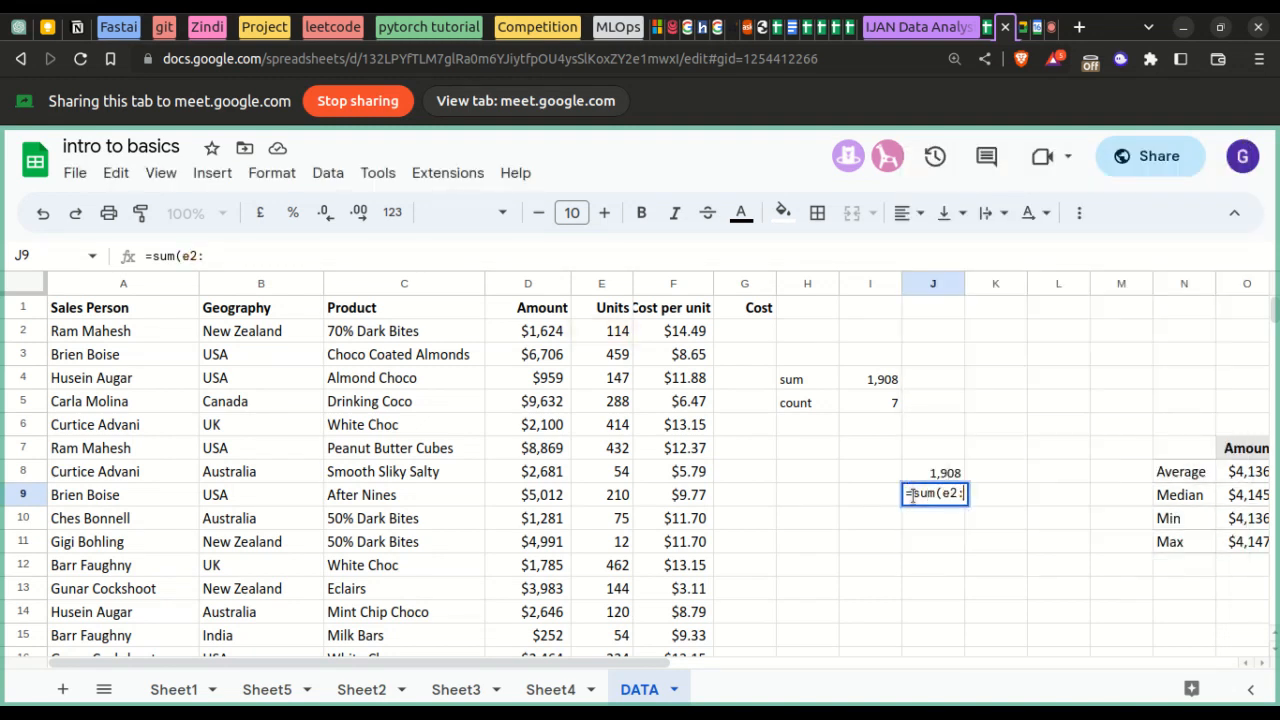
{"action": "type", "text": "e8)"}
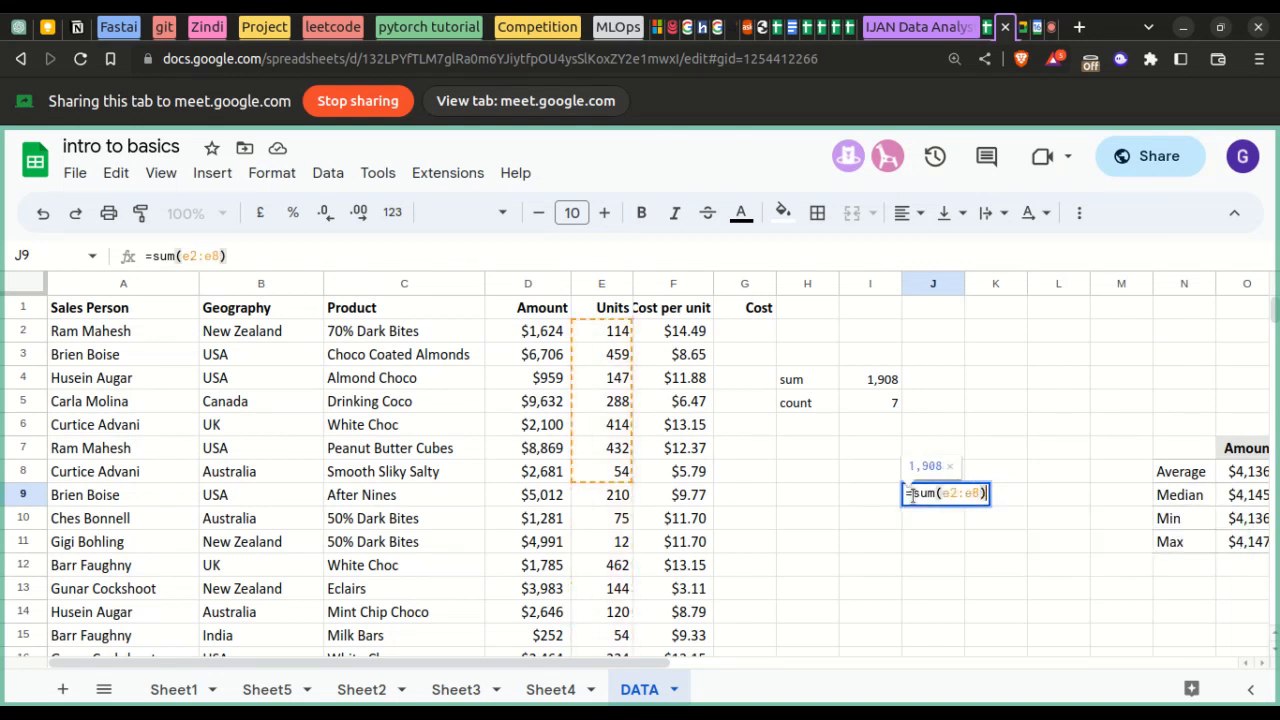
{"action": "key", "text": "Return"}
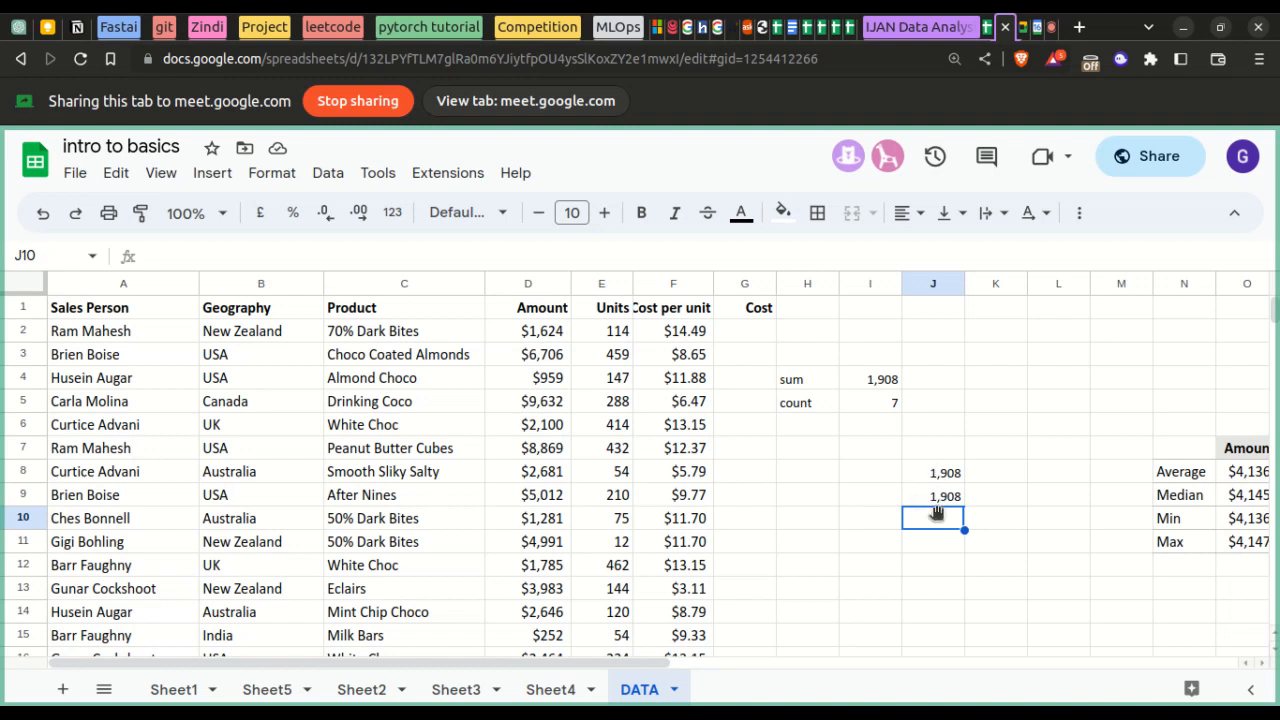
- Review the formulas in J8, I4 and I5, the sum and count labels, and the list of insertable functions without inserting one
{"action": "left_click", "coordinate": [940, 500]}
{"action": "left_click", "coordinate": [947, 473]}
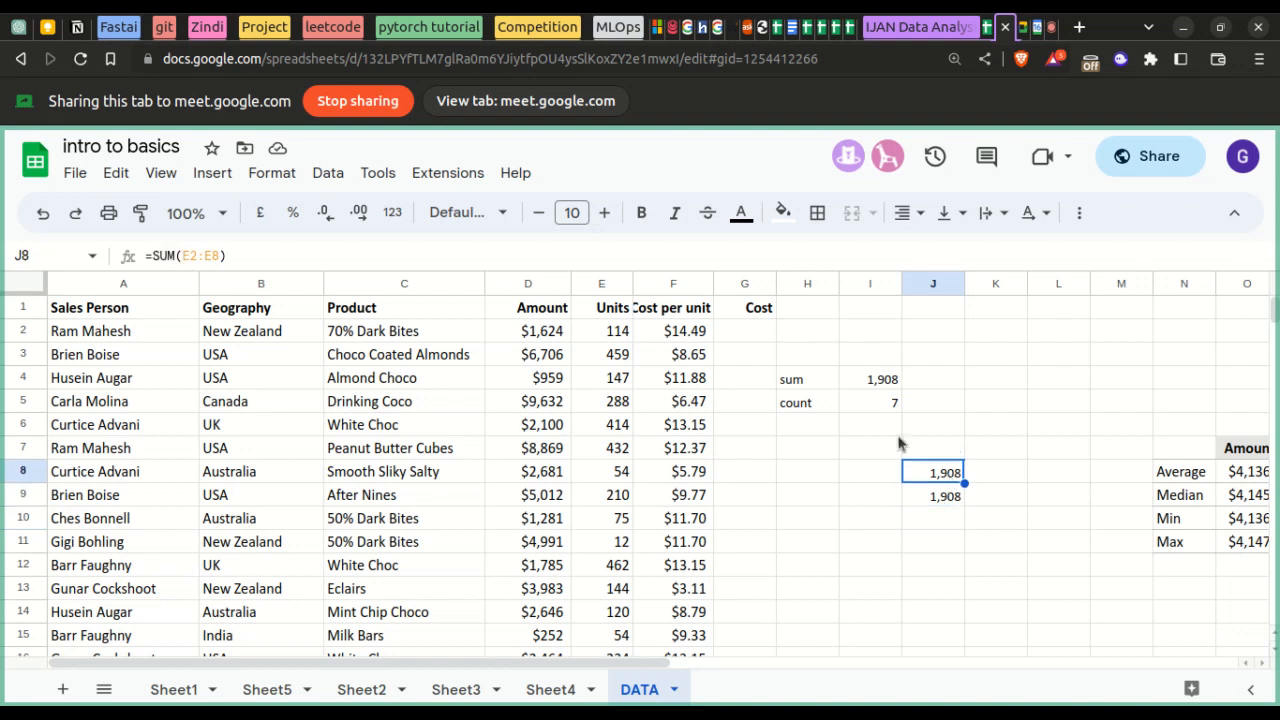
{"action": "left_click", "coordinate": [866, 383]}
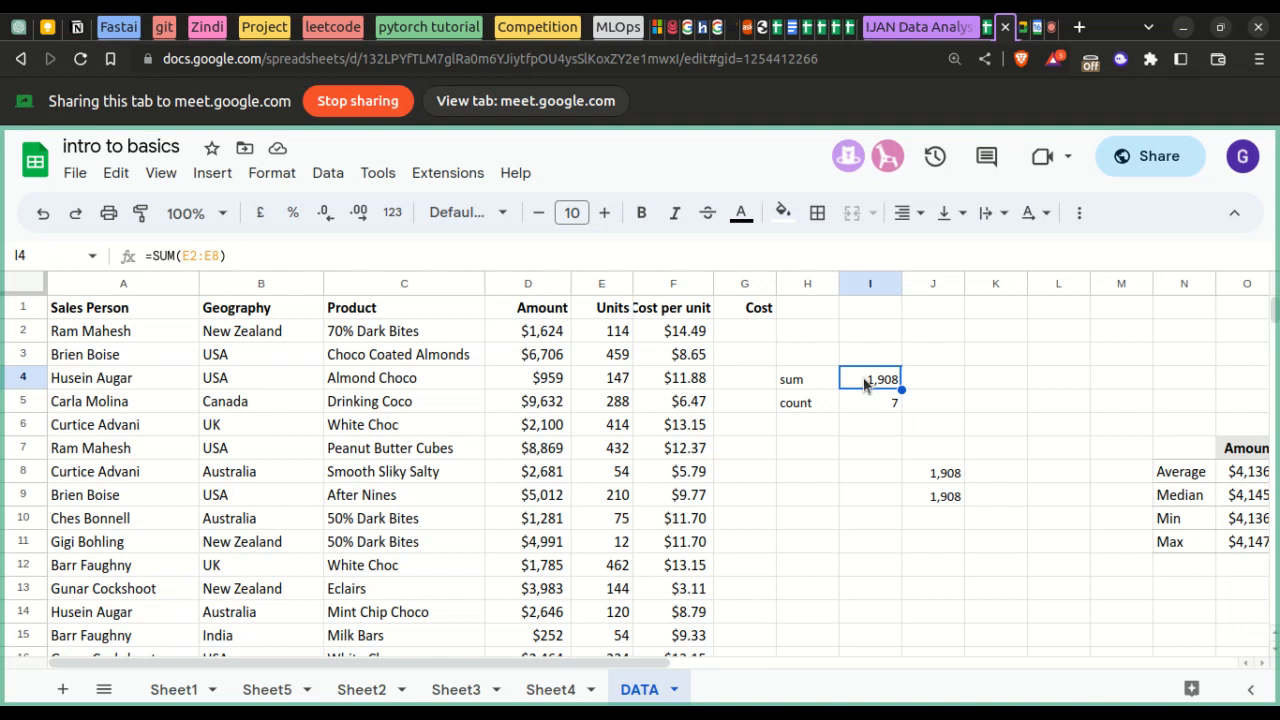
{"action": "left_click", "coordinate": [812, 382]}
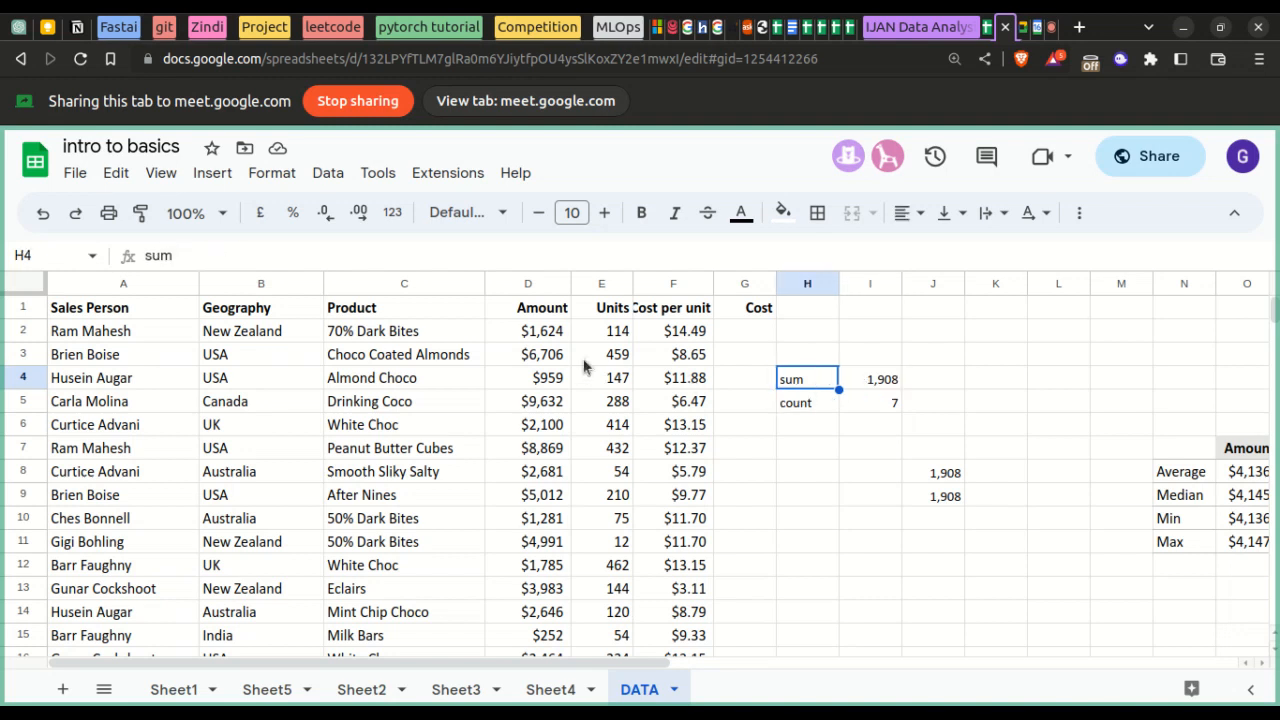
{"action": "left_click", "coordinate": [802, 406]}
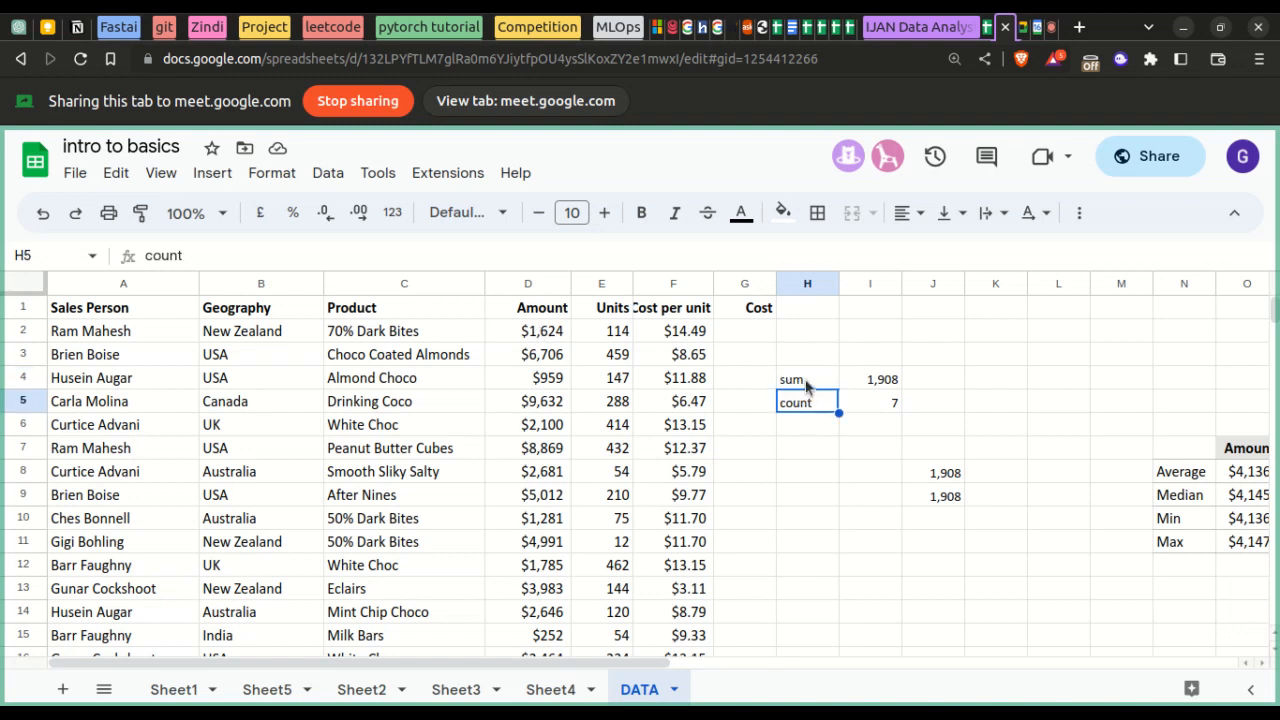
{"action": "left_click", "coordinate": [800, 382]}
{"action": "left_click", "coordinate": [801, 402]}
{"action": "left_click", "coordinate": [329, 177]}
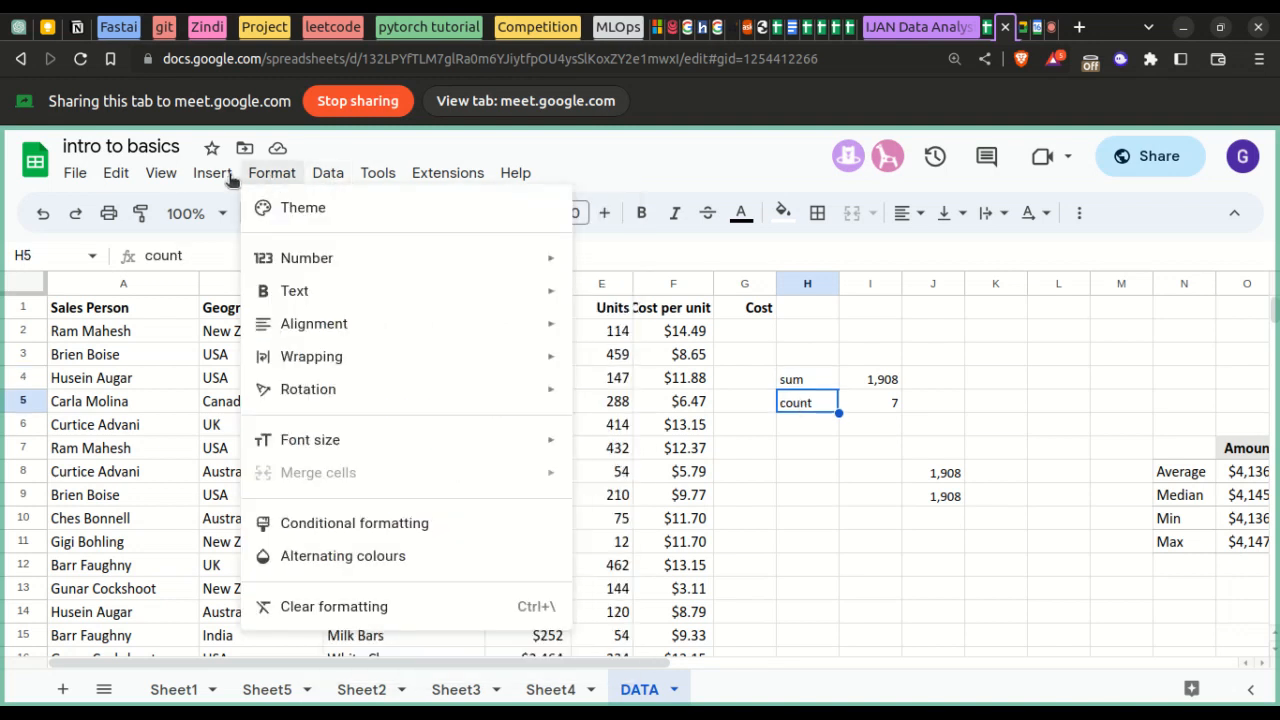
{"action": "mouse_move", "coordinate": [211, 177]}
{"action": "mouse_move", "coordinate": [279, 430]}
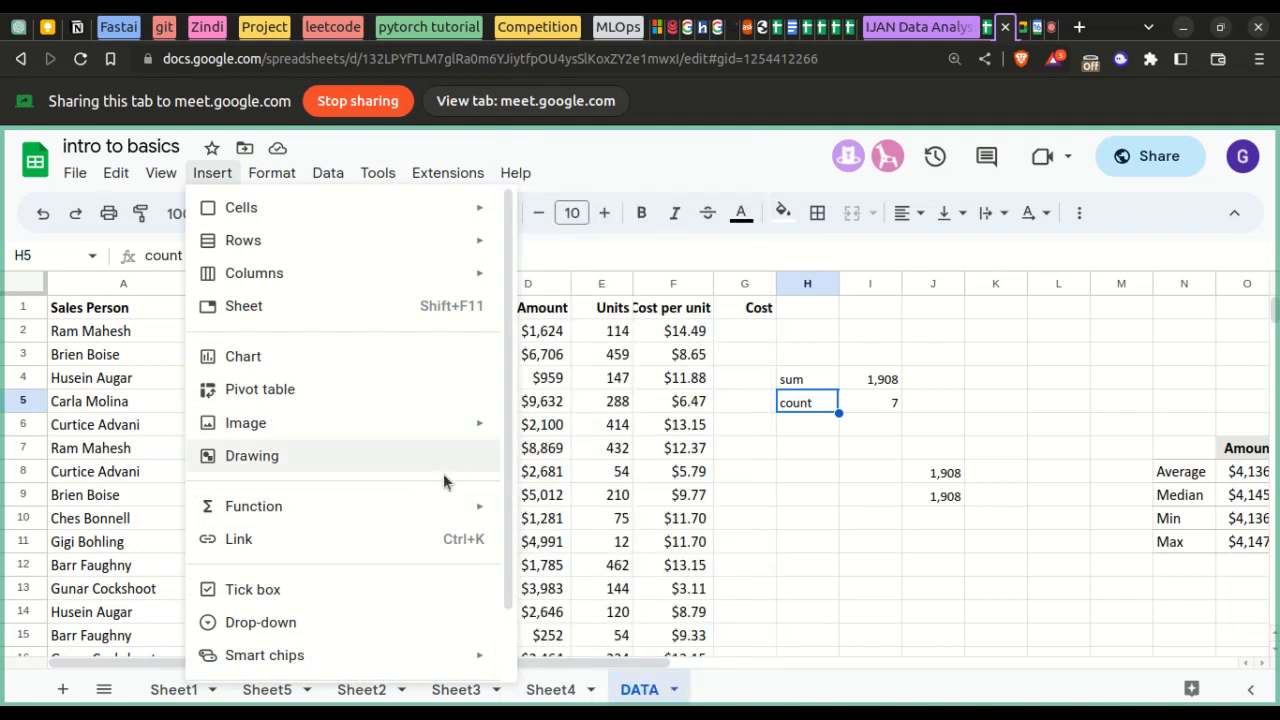
{"action": "mouse_move", "coordinate": [424, 512]}
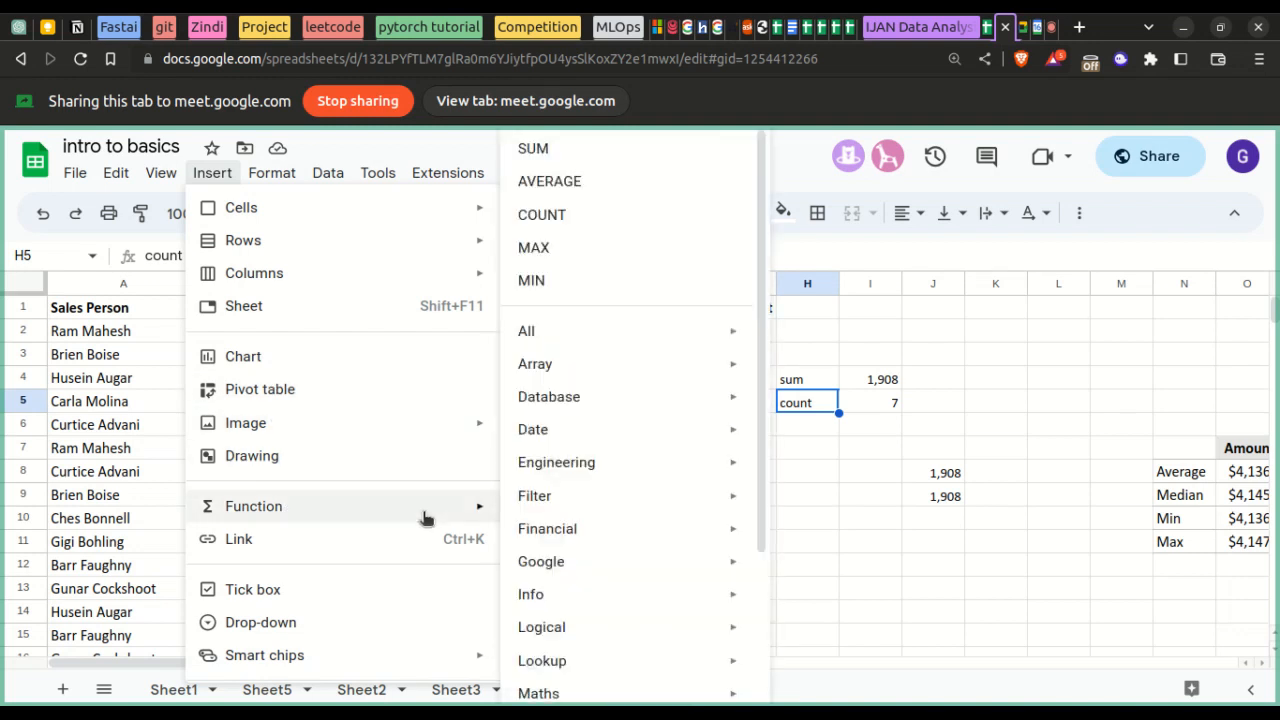
{"action": "left_click", "coordinate": [930, 521]}
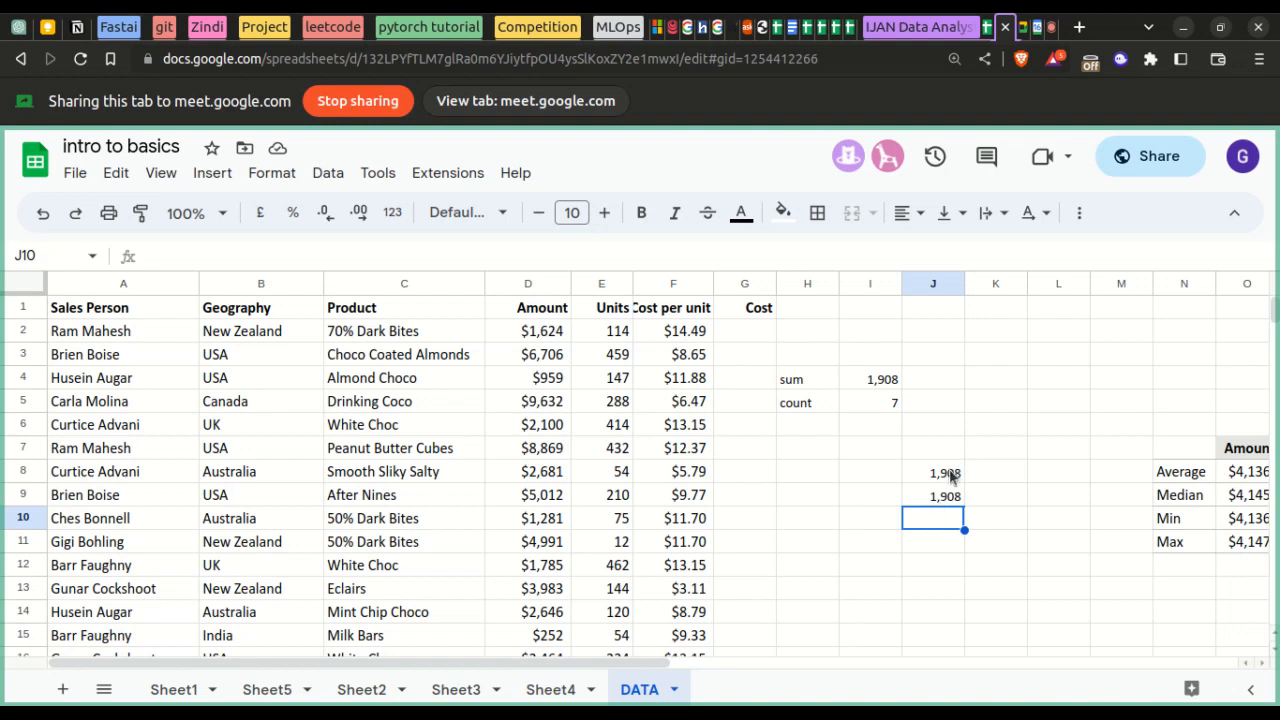
{"action": "left_click", "coordinate": [883, 407]}
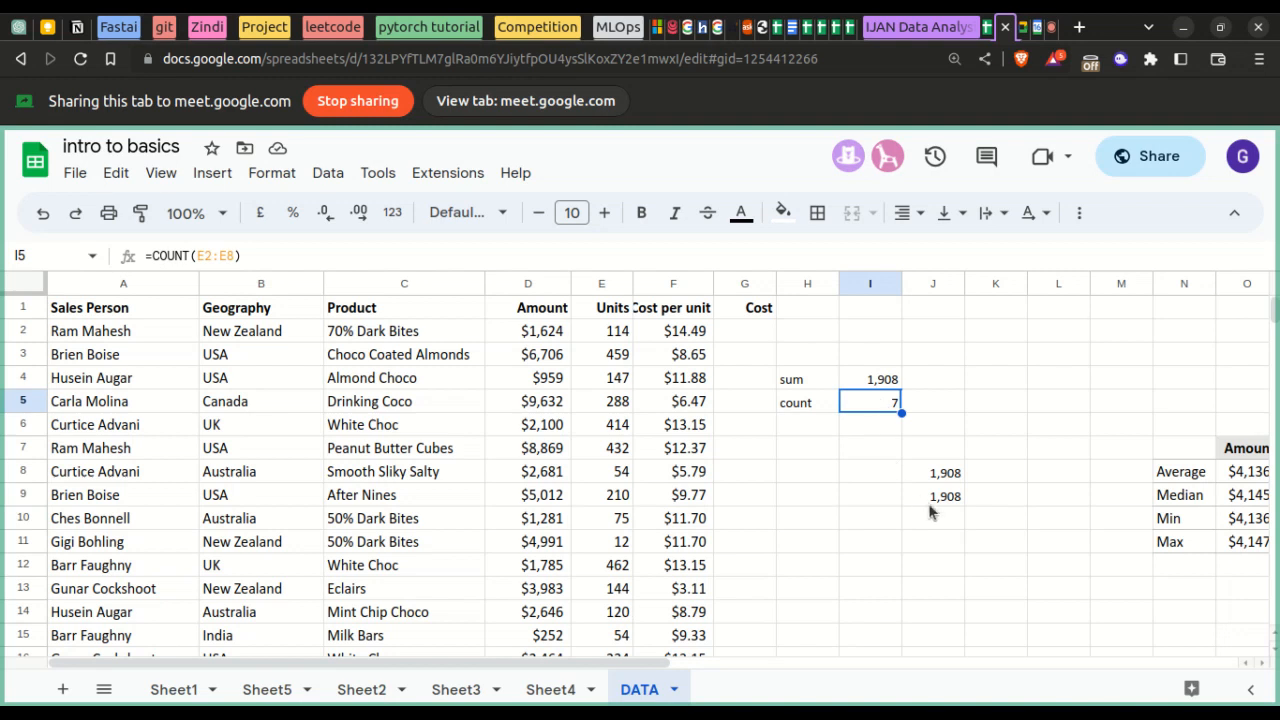
- Try summing the text cells of the Sales Person column by entering =sum(a2:a5) in J10, and reselect the cell
{"action": "left_click", "coordinate": [921, 528]}
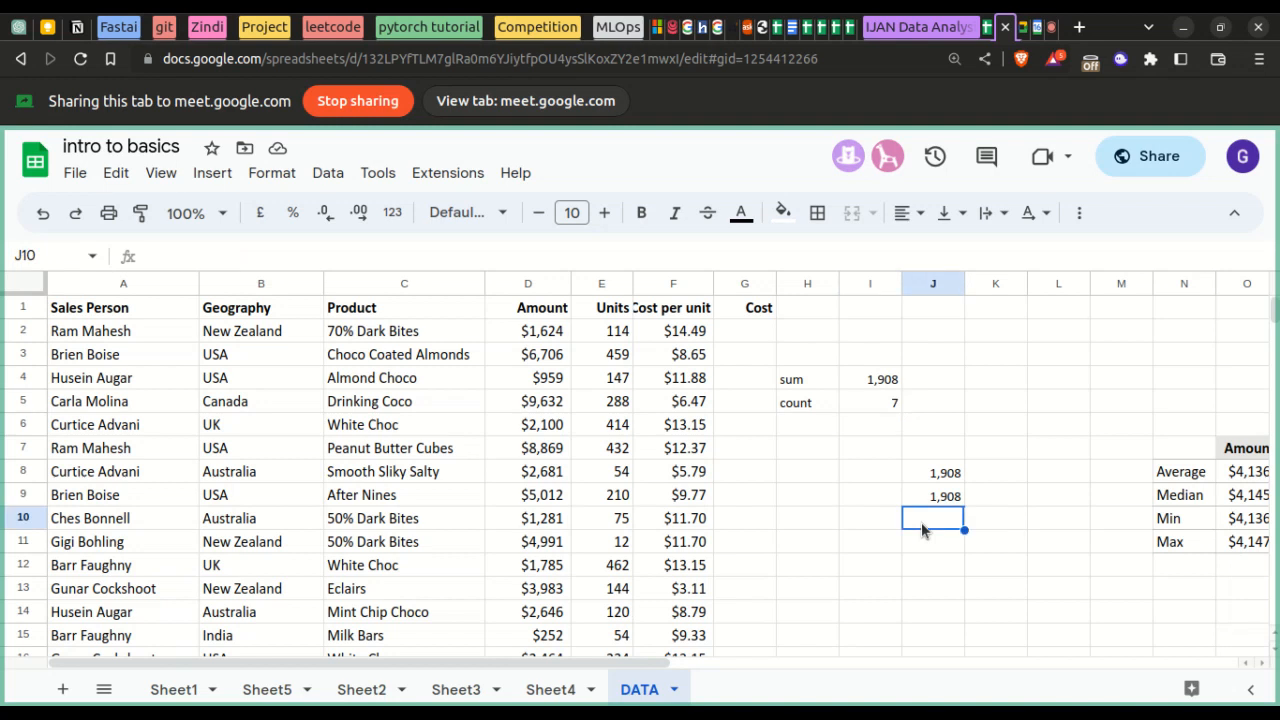
{"action": "type", "text": "="}
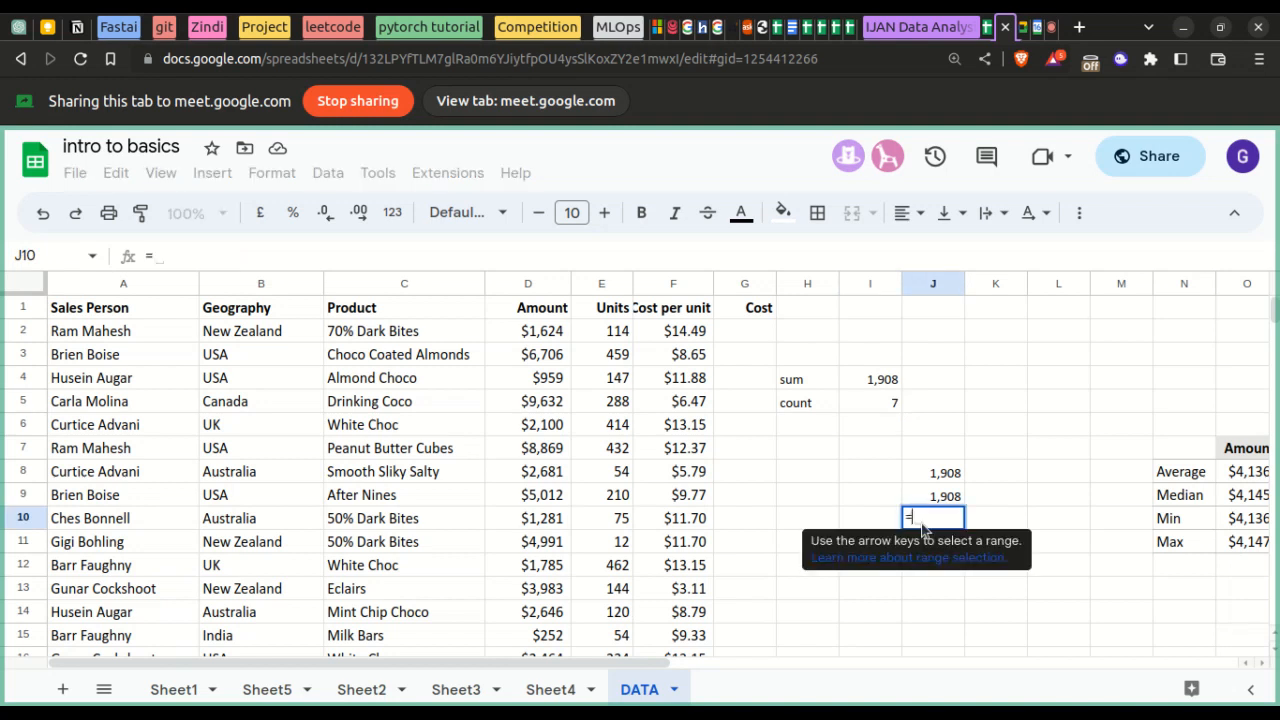
{"action": "type", "text": "sum("}
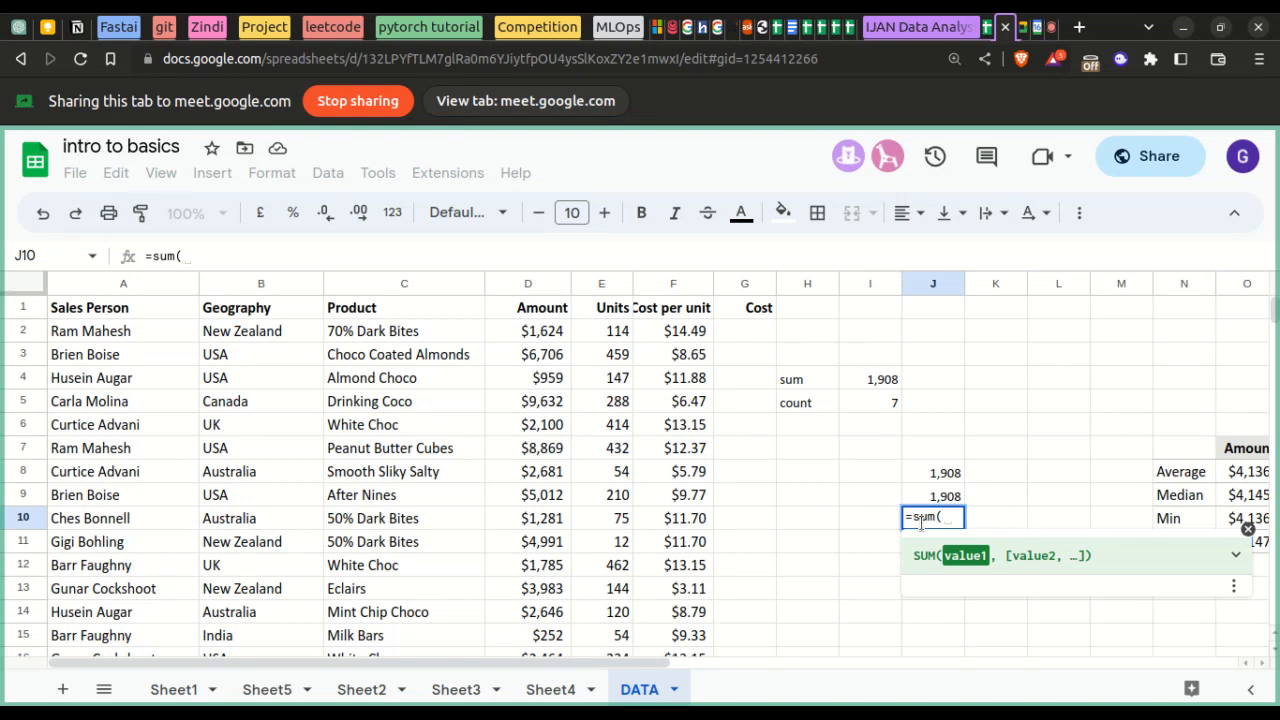
{"action": "type", "text": "a2"}
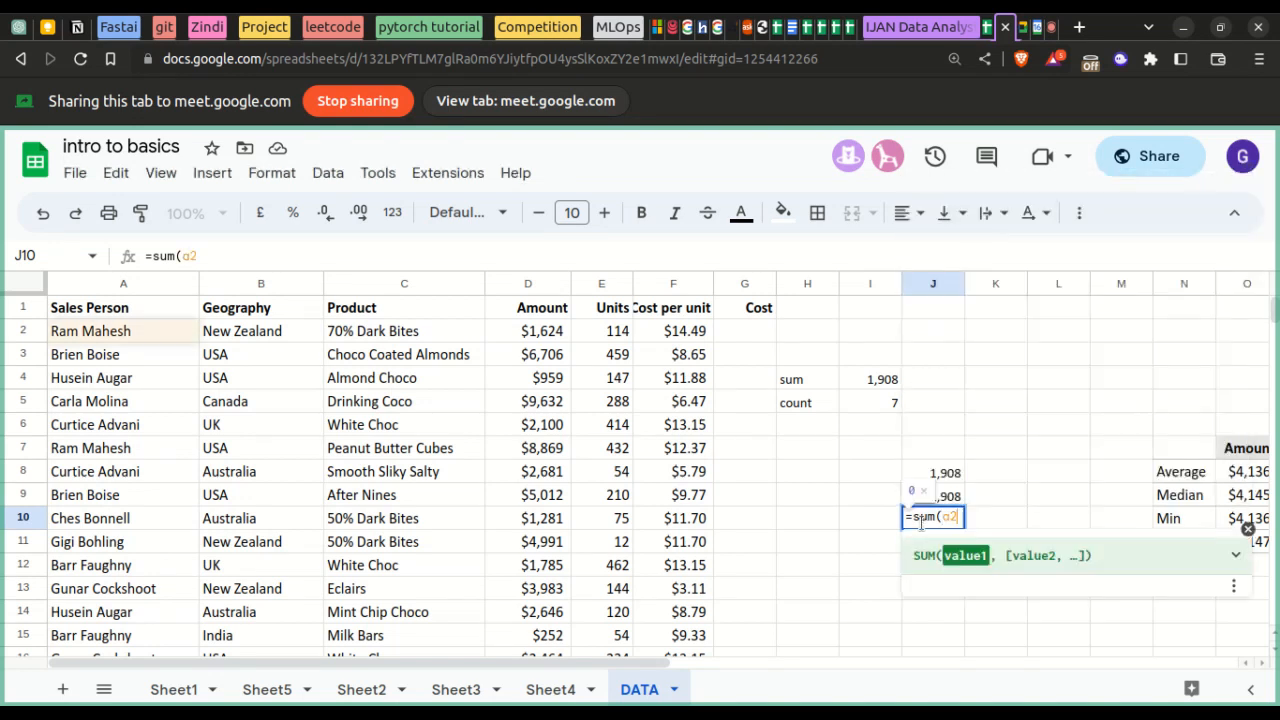
{"action": "type", "text": ":a"}
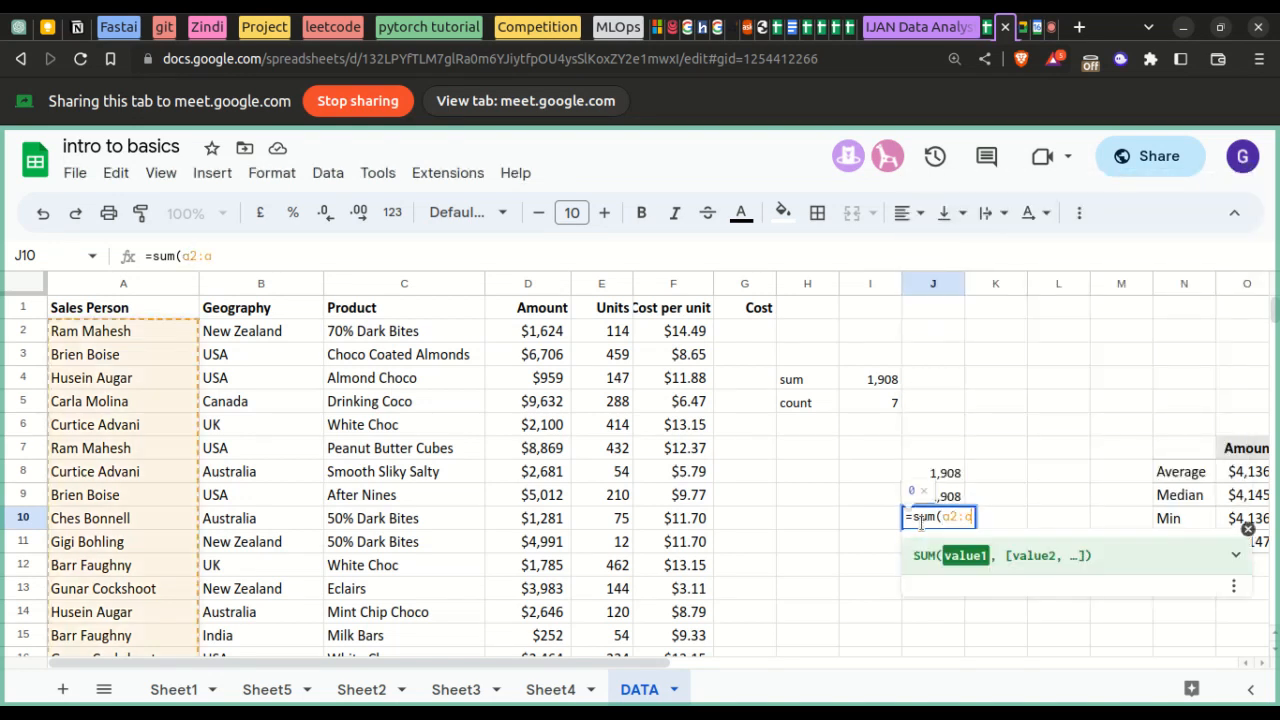
{"action": "type", "text": "5)"}
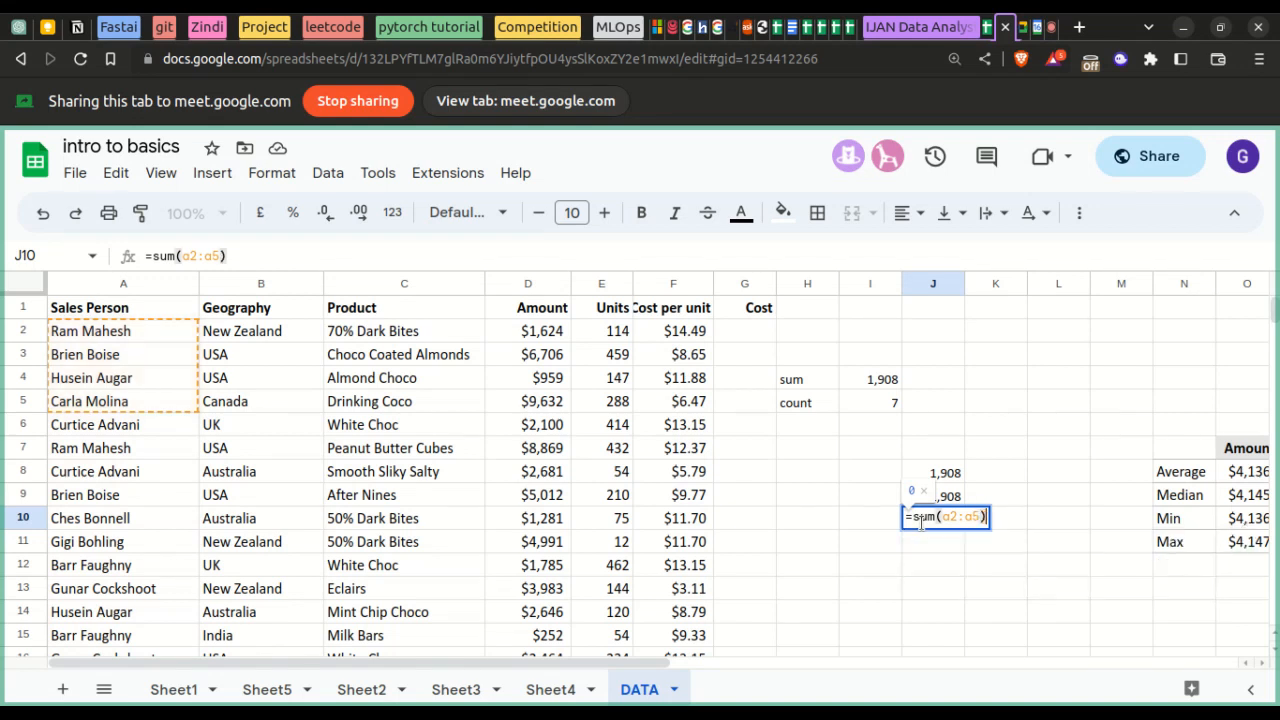
{"action": "key", "text": "Return"}
{"action": "left_click", "coordinate": [922, 524]}
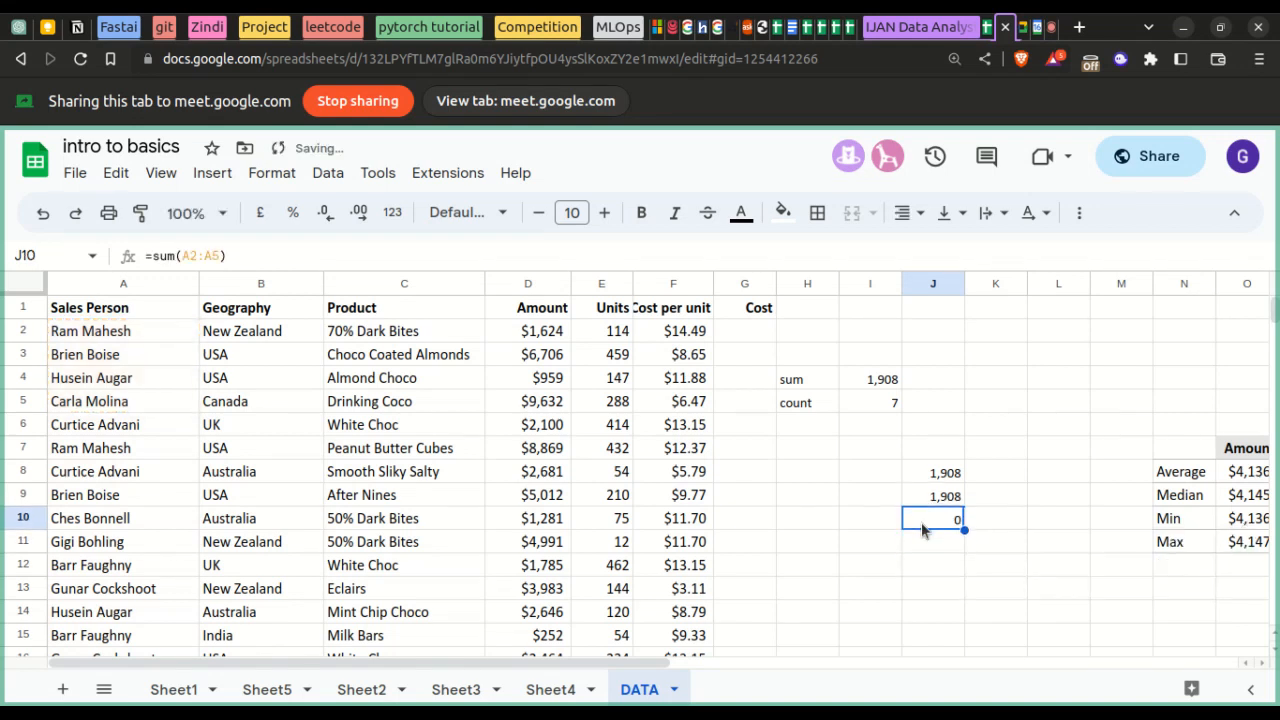
- Replace the function name in J10 with the suggested COUNT function, keeping the range A2:A5
{"action": "double_click", "coordinate": [921, 522]}
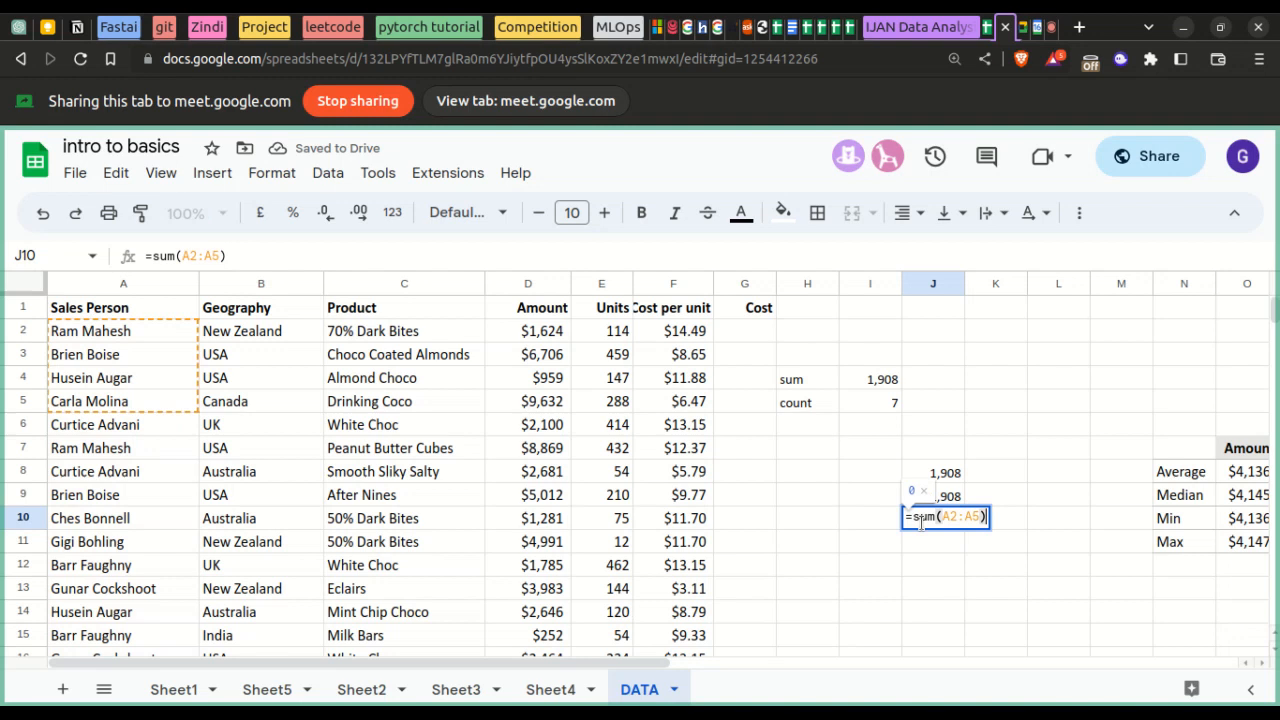
{"action": "left_click", "coordinate": [934, 517]}
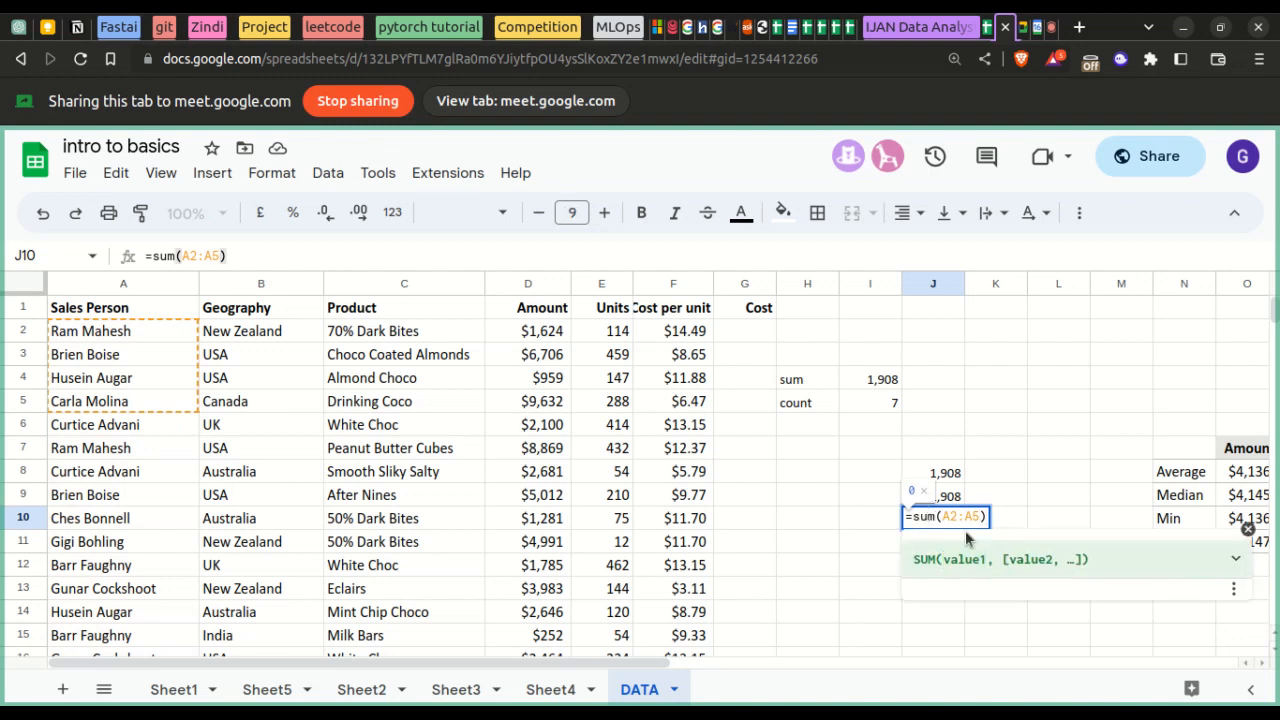
{"action": "key", "text": "BackSpace"}
{"action": "key", "text": "BackSpace"}
{"action": "key", "text": "BackSpace"}
{"action": "type", "text": "unt"}
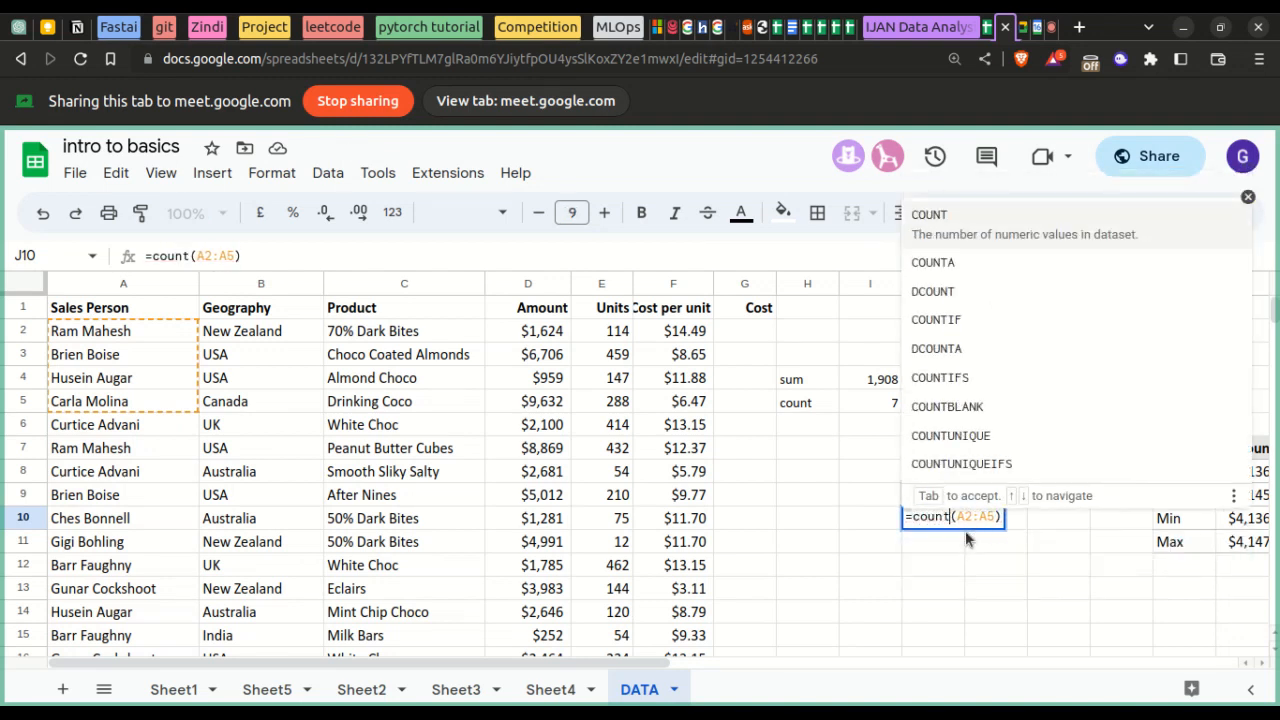
{"action": "key", "text": "Tab"}
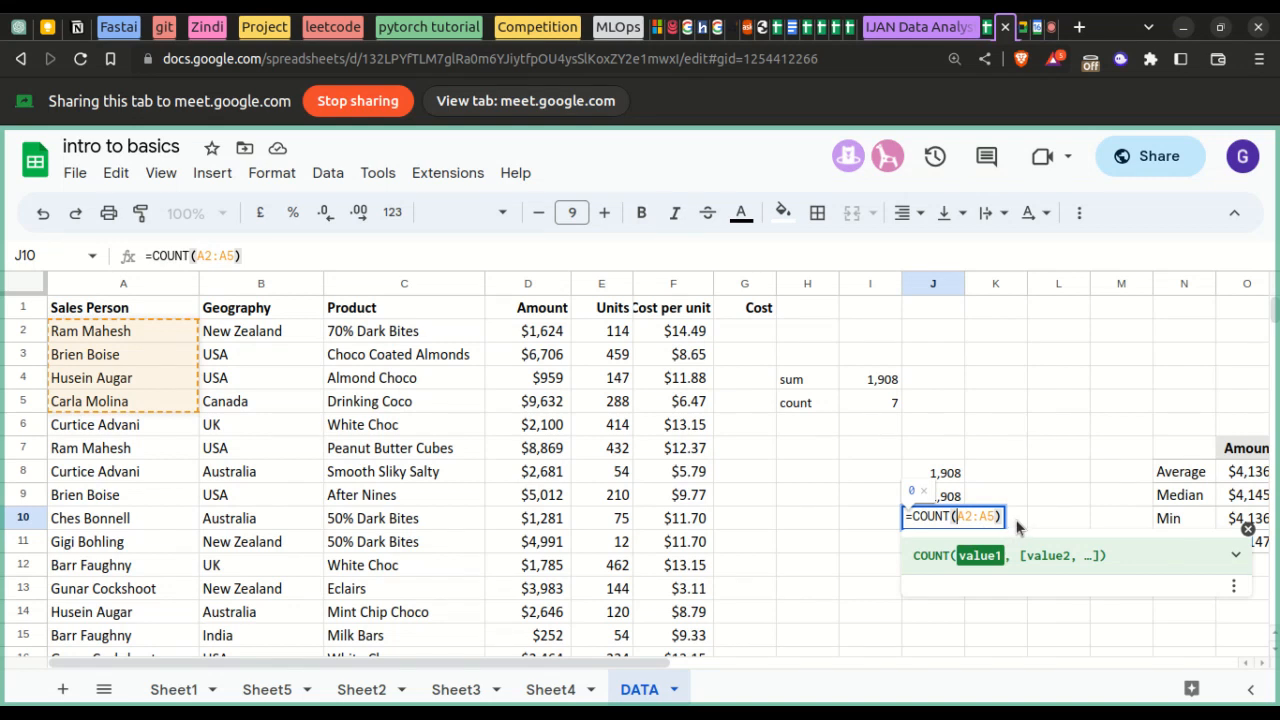
{"action": "key", "text": "Return"}
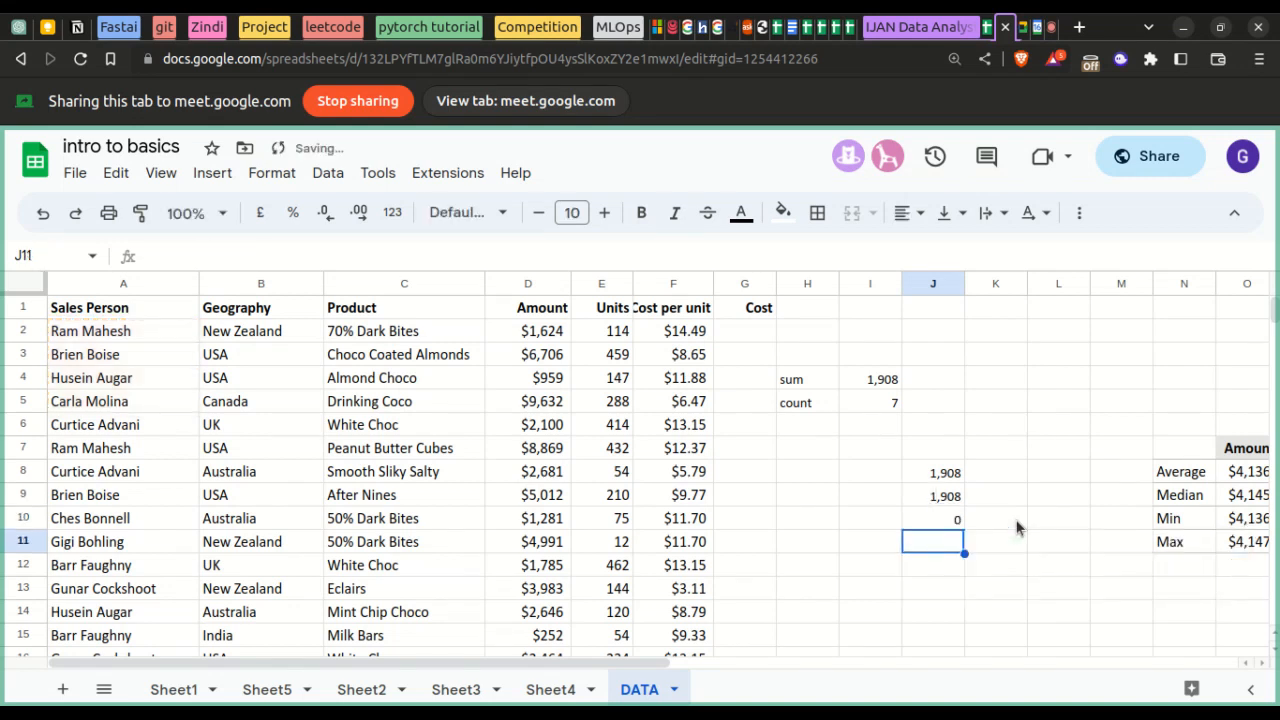
- Clear the formula in J10 and rewrite it in full as =count(a2:a5), and compare it with the formula in J9
{"action": "double_click", "coordinate": [934, 516]}
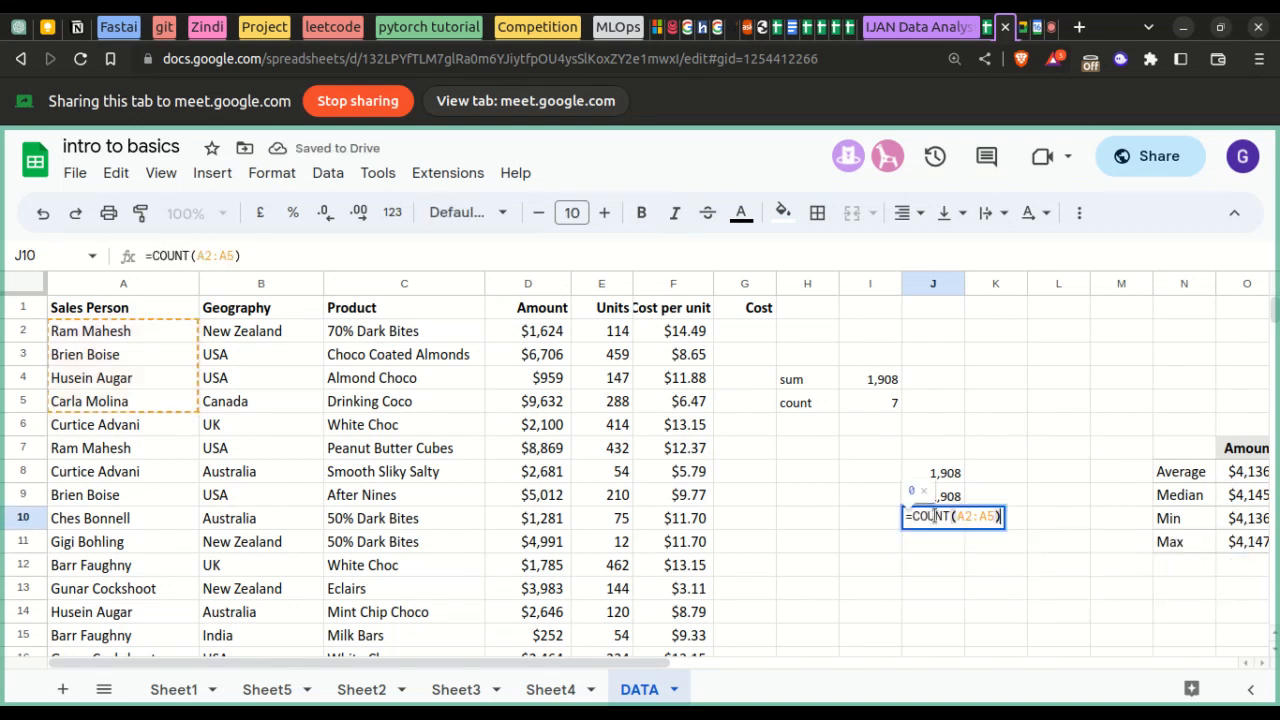
{"action": "left_click", "coordinate": [1000, 518]}
{"action": "key", "text": "BackSpace"}
{"action": "key", "text": "BackSpace"}
{"action": "key", "text": "BackSpace"}
{"action": "key", "text": "BackSpace"}
{"action": "key", "text": "BackSpace"}
{"action": "key", "text": "BackSpace"}
{"action": "key", "text": "BackSpace"}
{"action": "key", "text": "BackSpace"}
{"action": "key", "text": "BackSpace"}
{"action": "key", "text": "BackSpace"}
{"action": "key", "text": "BackSpace"}
{"action": "key", "text": "BackSpace"}
{"action": "key", "text": "BackSpace"}
{"action": "type", "text": "=count("}
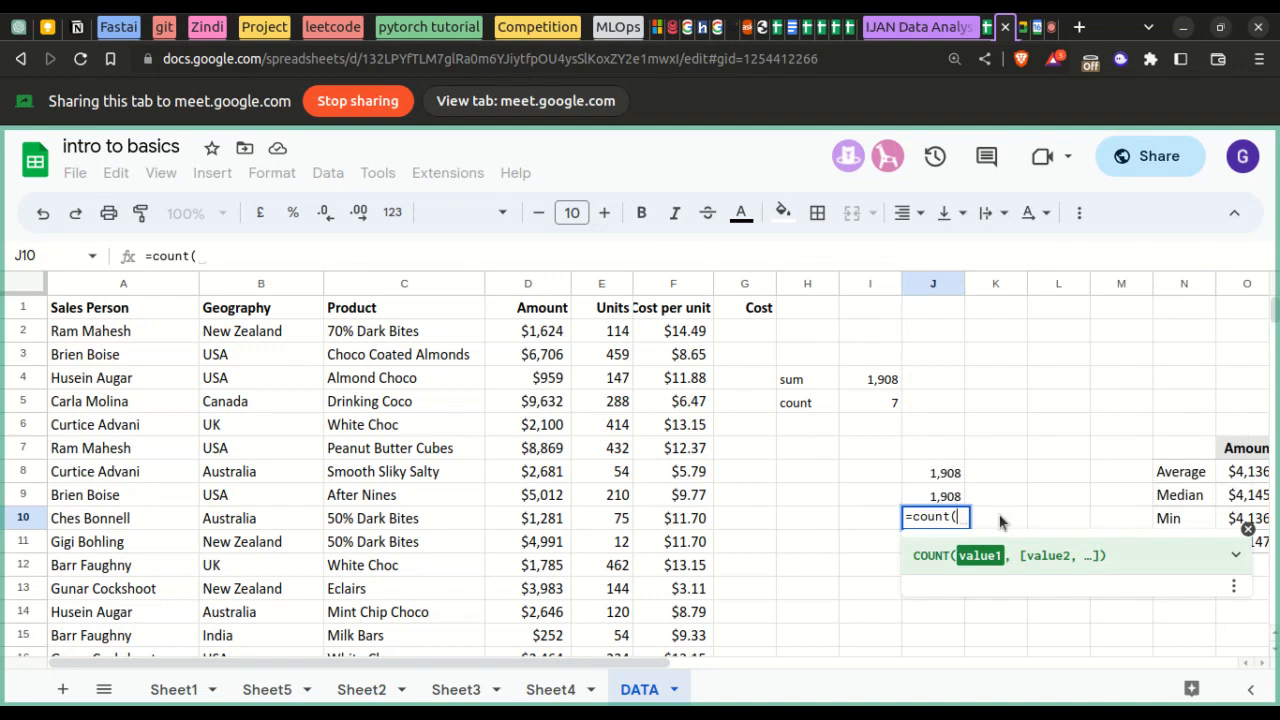
{"action": "type", "text": "a2"}
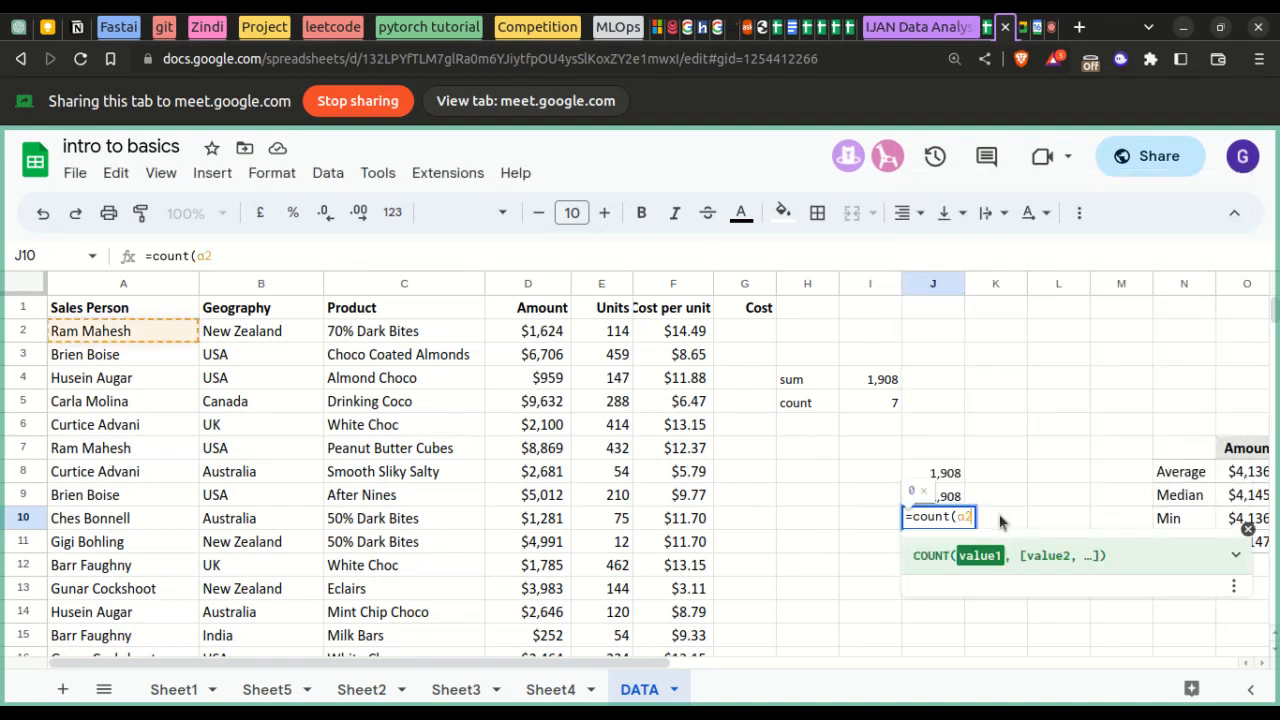
{"action": "type", "text": ":a5)"}
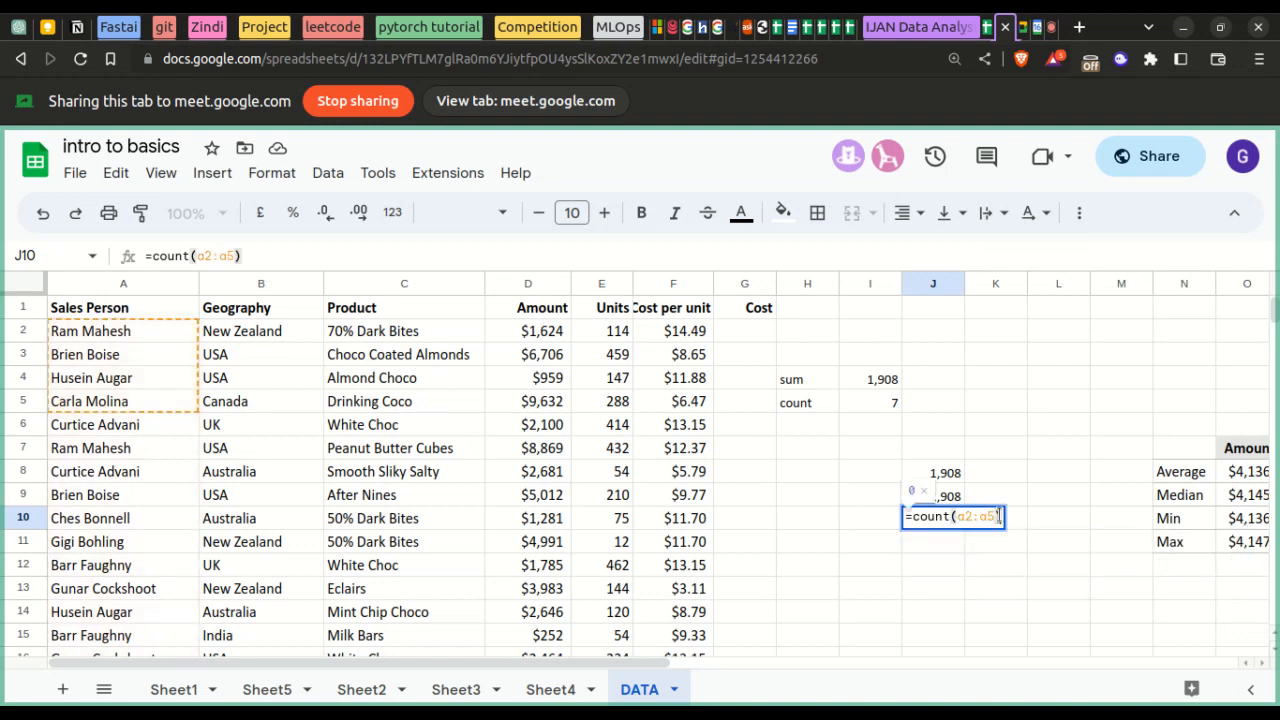
{"action": "key", "text": "Return"}
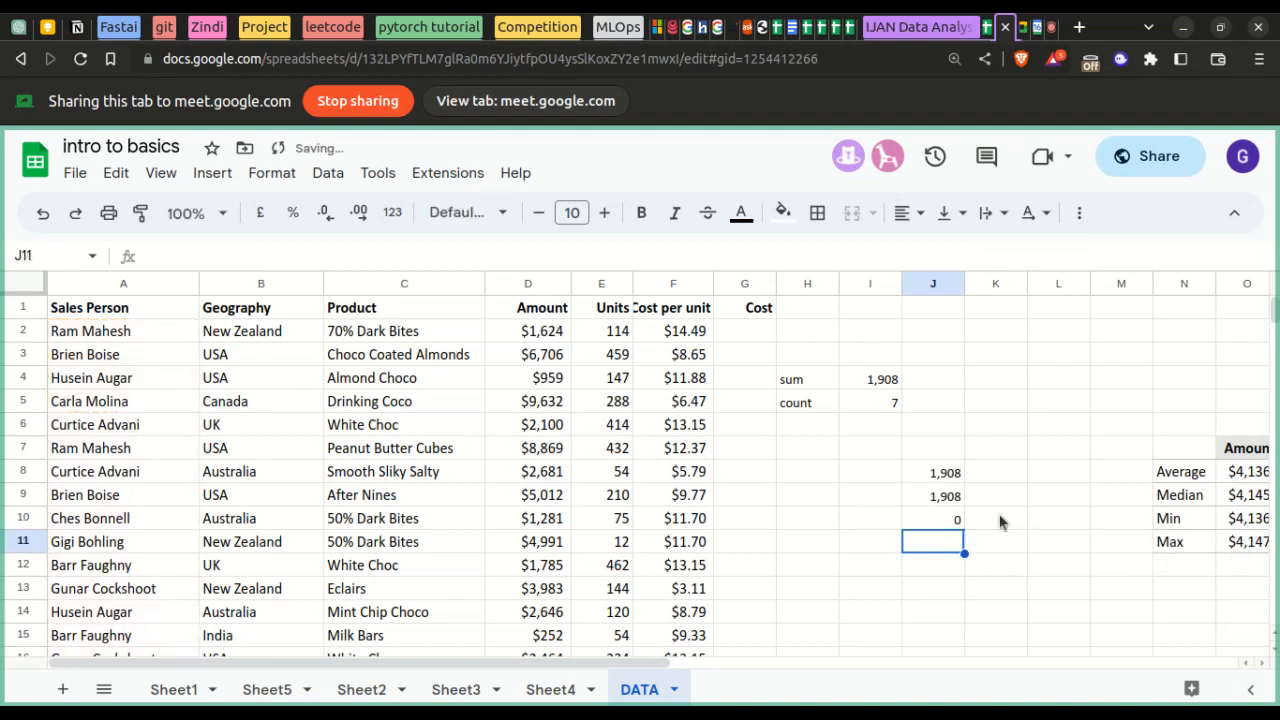
{"action": "left_click", "coordinate": [960, 519]}
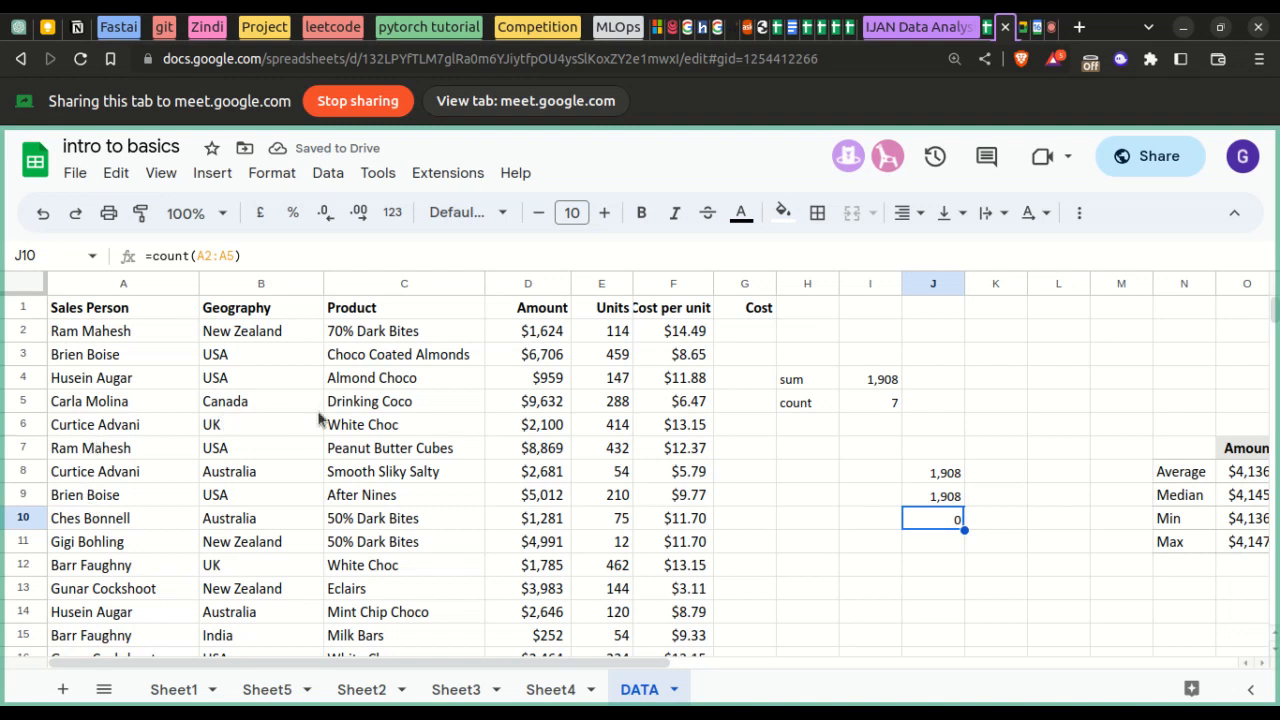
{"action": "left_click", "coordinate": [947, 496]}
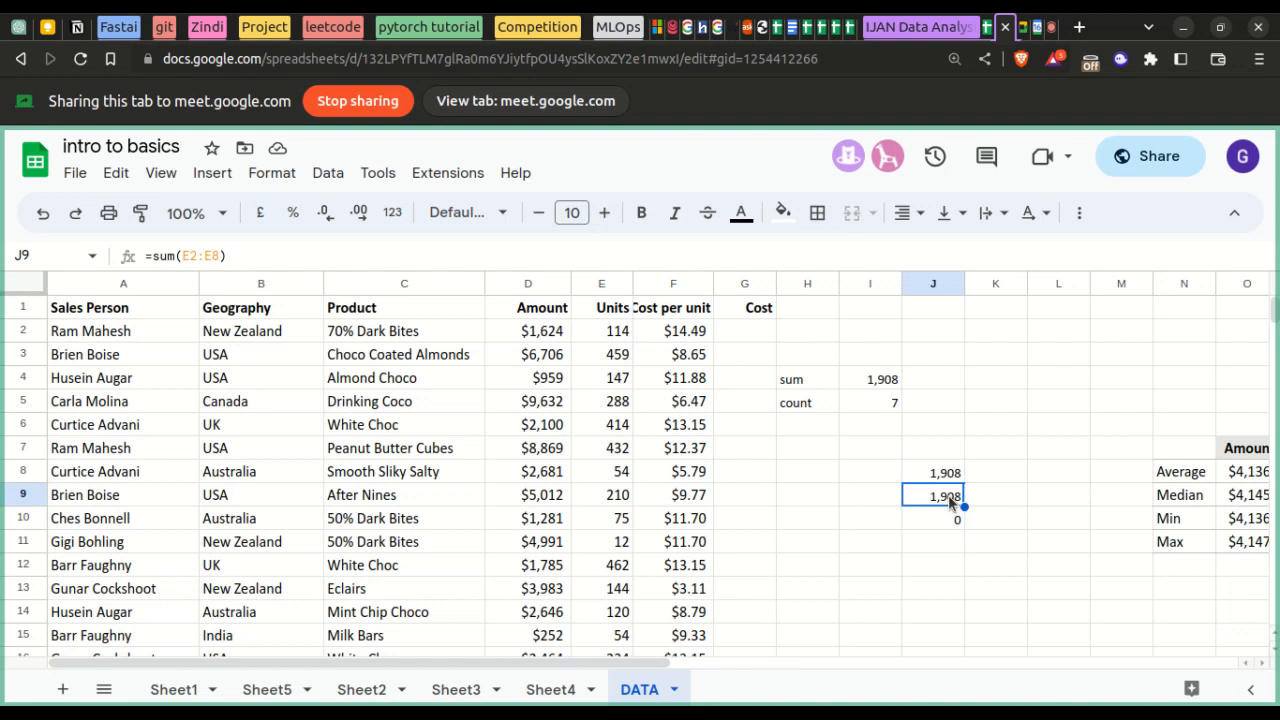
- Look over the Average, Median, Min and Max summary table and the Units values from E2 to E10
{"action": "left_click", "coordinate": [796, 424]}
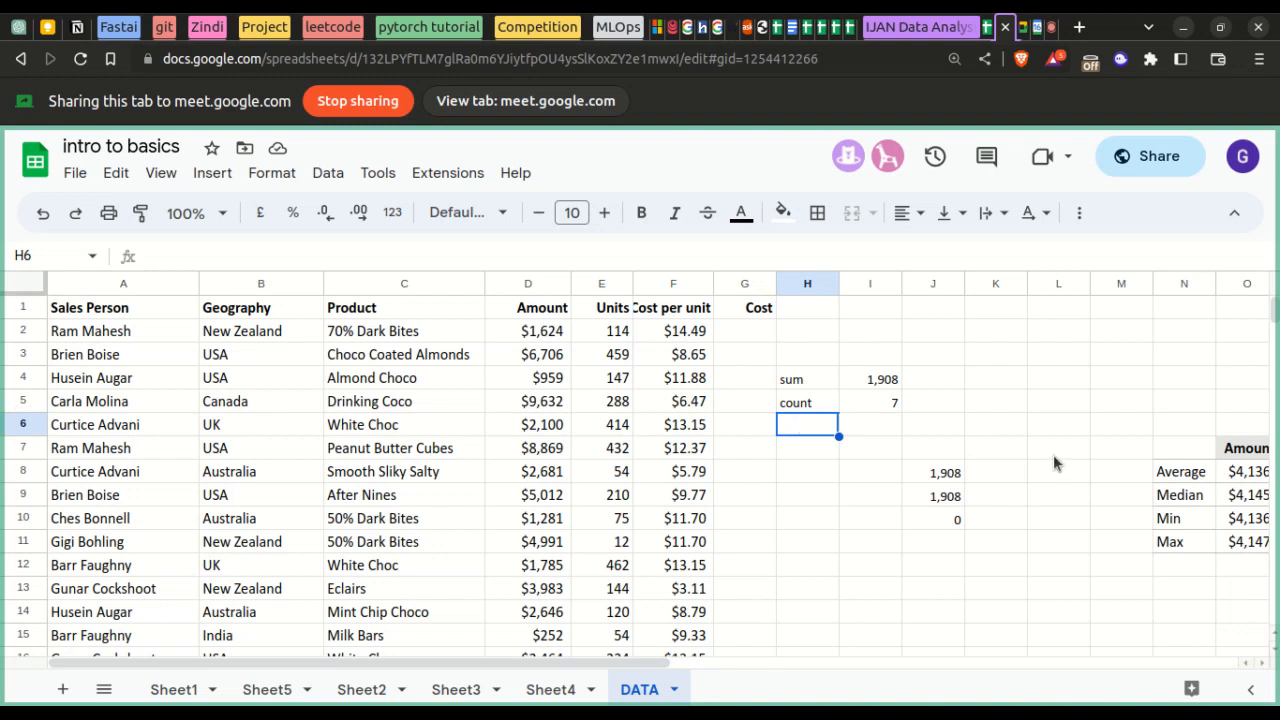
{"action": "scroll", "coordinate": [1065, 474], "scroll_direction": "right", "scroll_amount": 5}
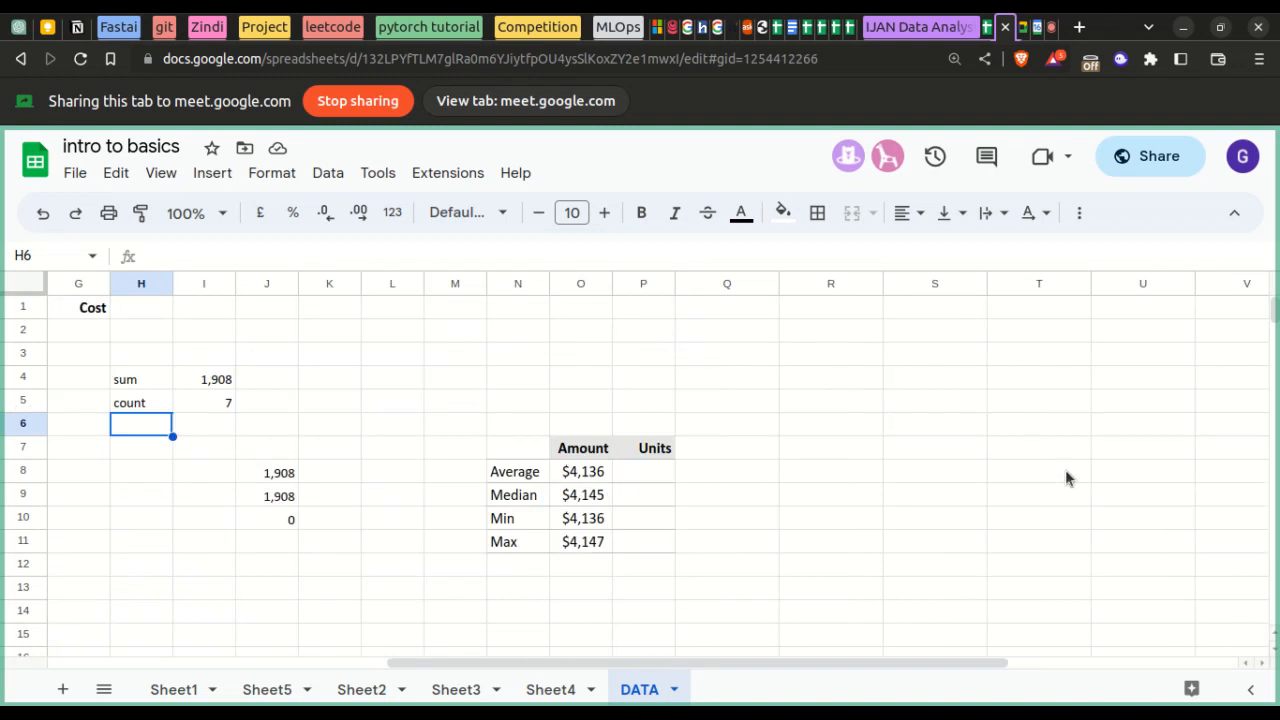
{"action": "scroll", "coordinate": [1065, 474], "scroll_direction": "left", "scroll_amount": 5}
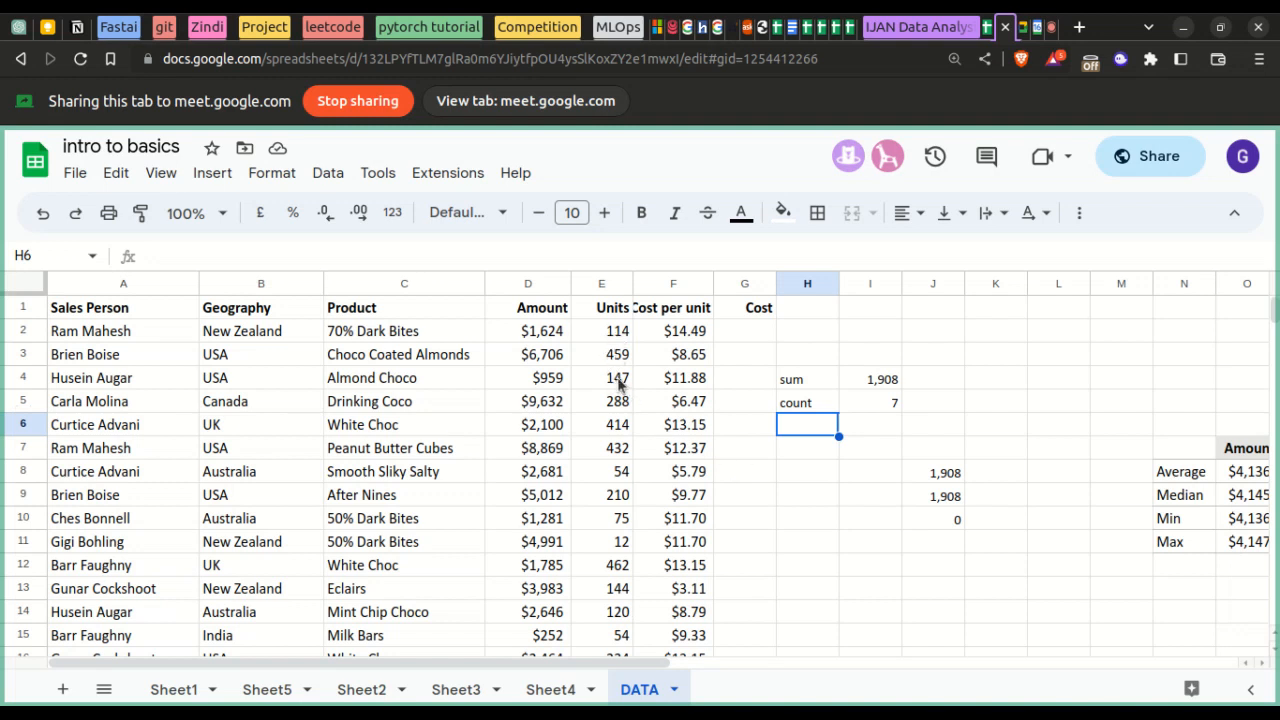
{"action": "left_click", "coordinate": [619, 523]}
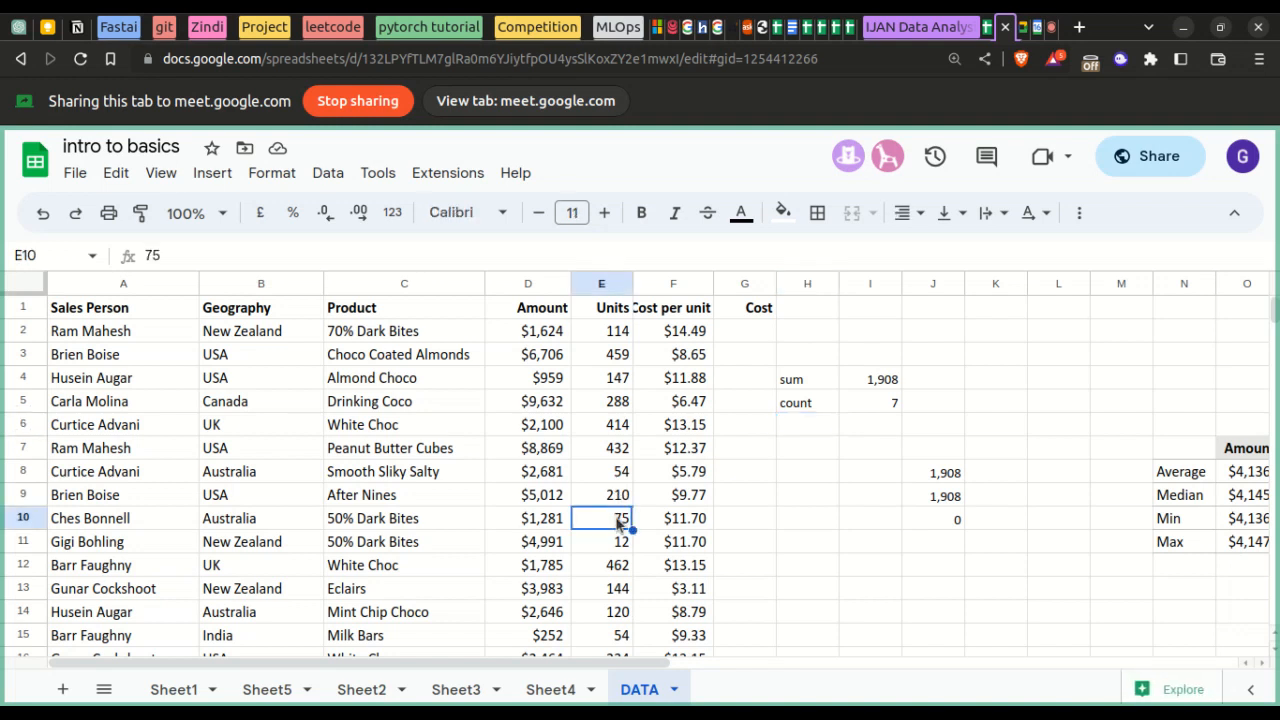
{"action": "left_click", "coordinate": [610, 332]}
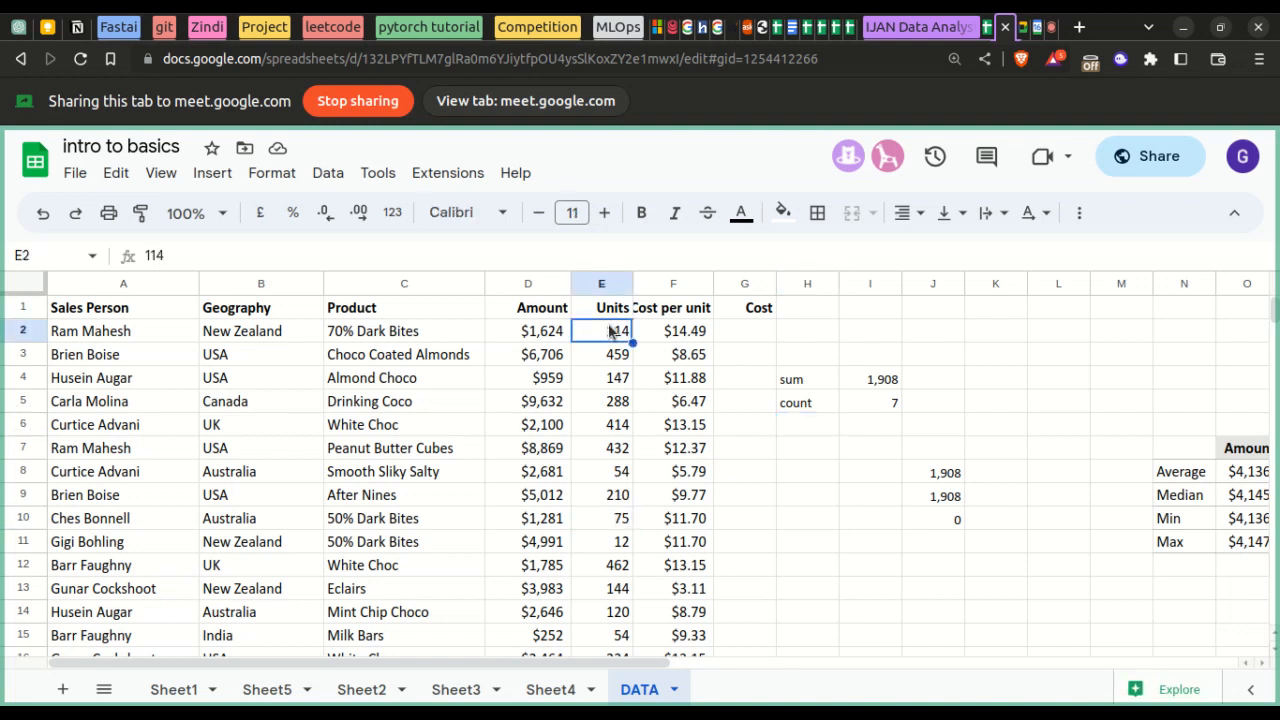
{"action": "left_click", "coordinate": [616, 497]}
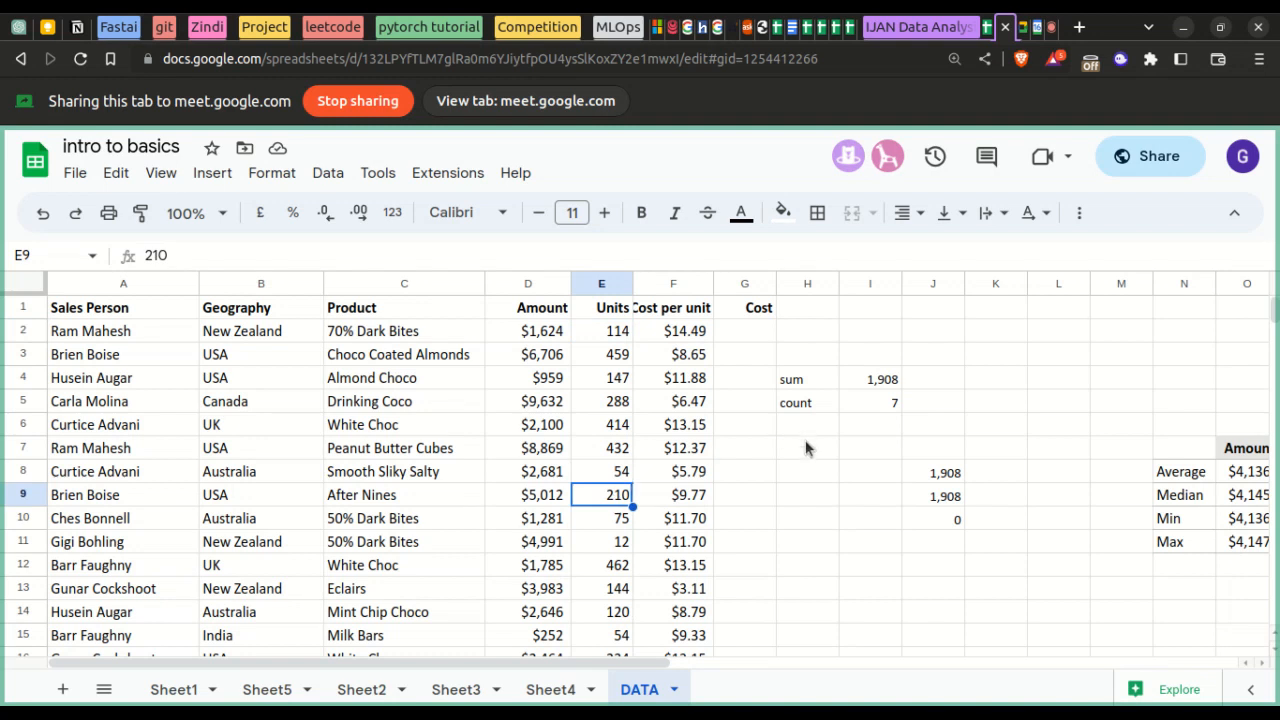
- Average the Units values by entering =average(e2:e9) in H8, and reselect the cell to show its formula
{"action": "double_click", "coordinate": [801, 472]}
{"action": "type", "text": "avera"}
{"action": "key", "text": "BackSpace"}
{"action": "key", "text": "BackSpace"}
{"action": "key", "text": "BackSpace"}
{"action": "key", "text": "BackSpace"}
{"action": "key", "text": "BackSpace"}
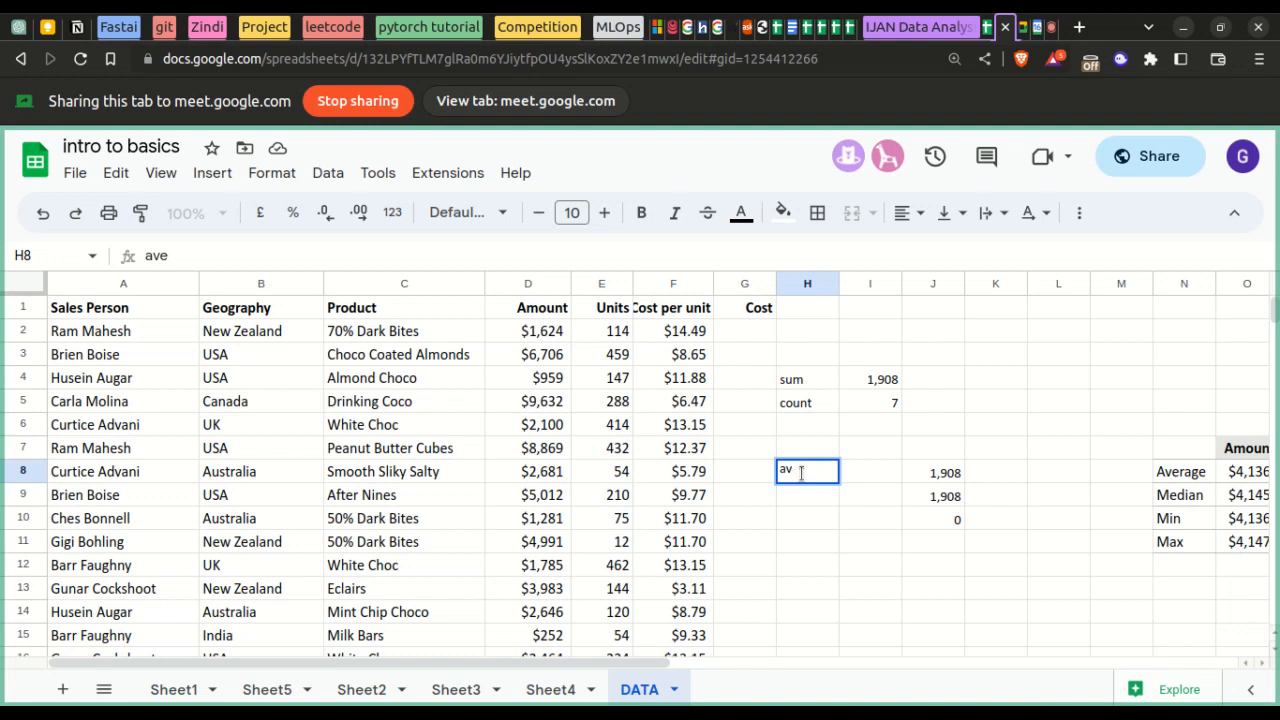
{"action": "type", "text": "=average"}
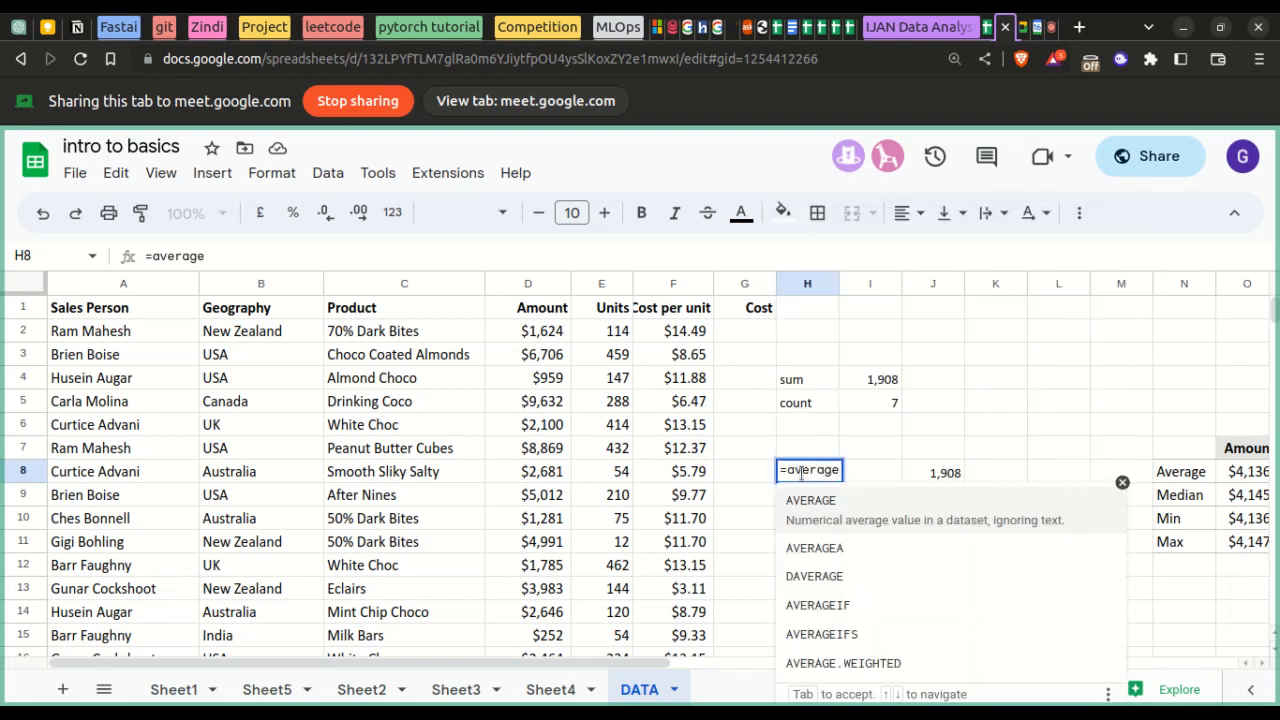
{"action": "type", "text": "("}
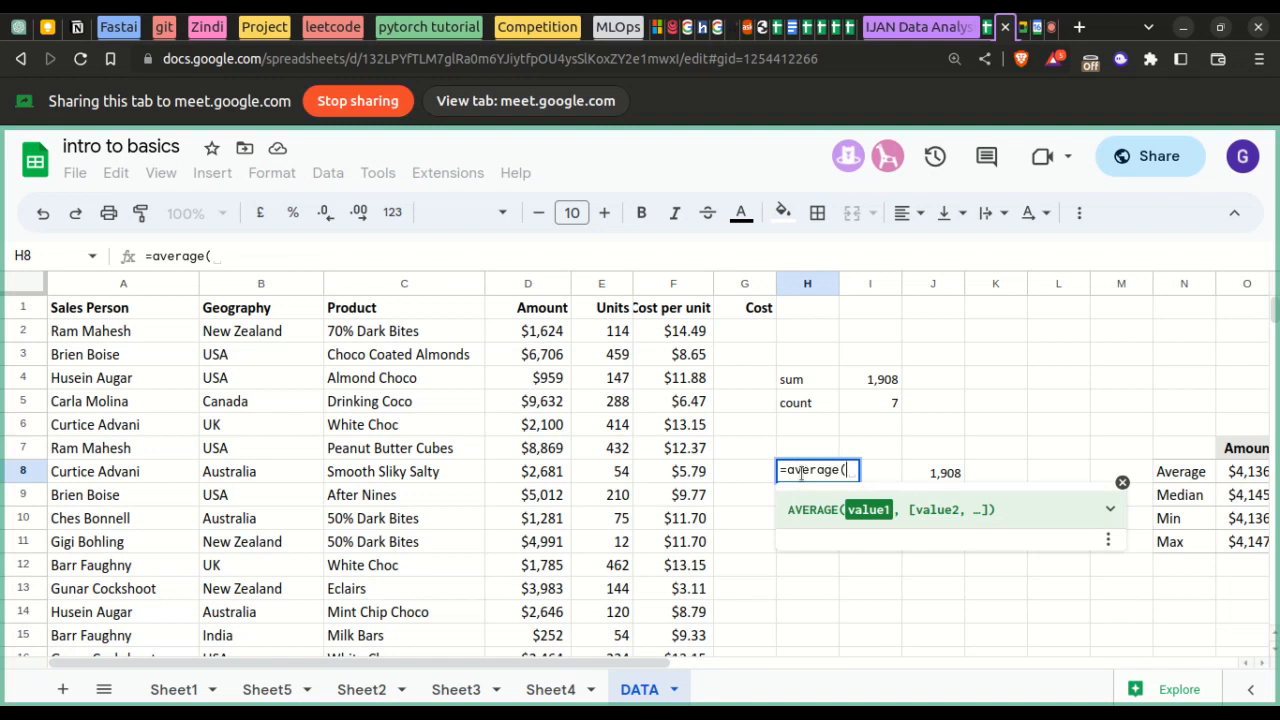
{"action": "type", "text": "e2"}
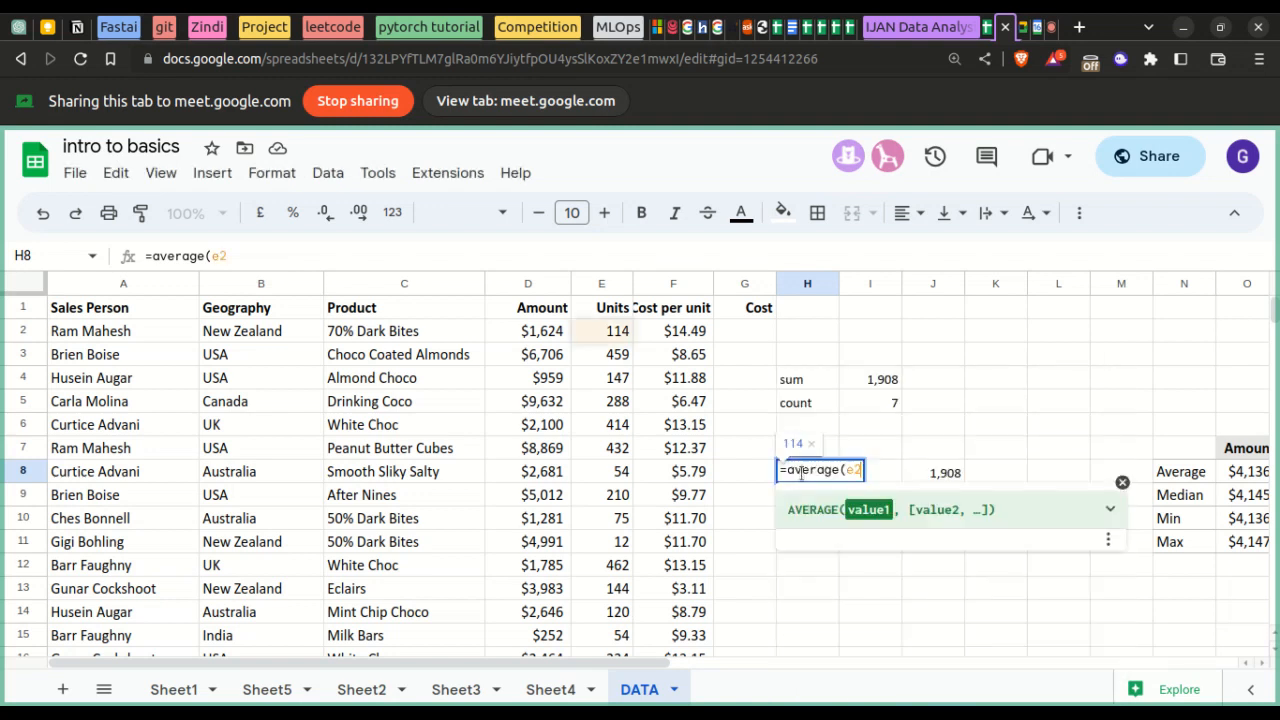
{"action": "type", "text": ":e"}
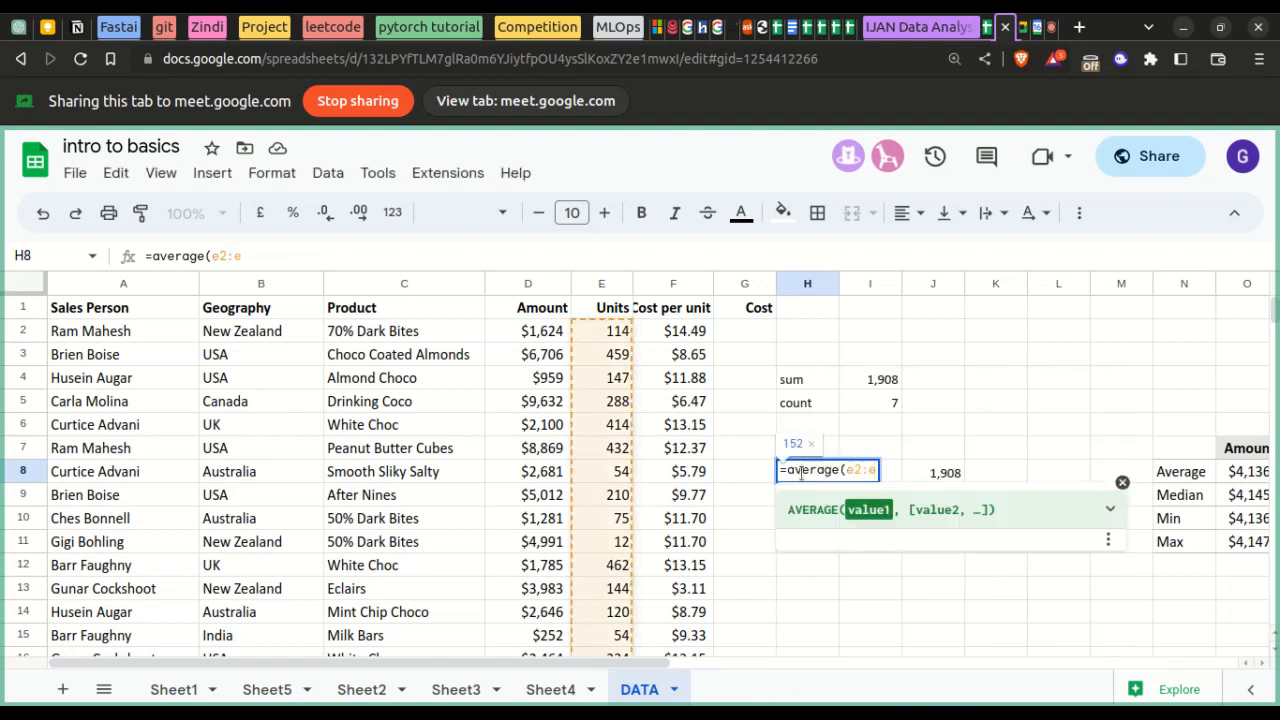
{"action": "type", "text": "9)"}
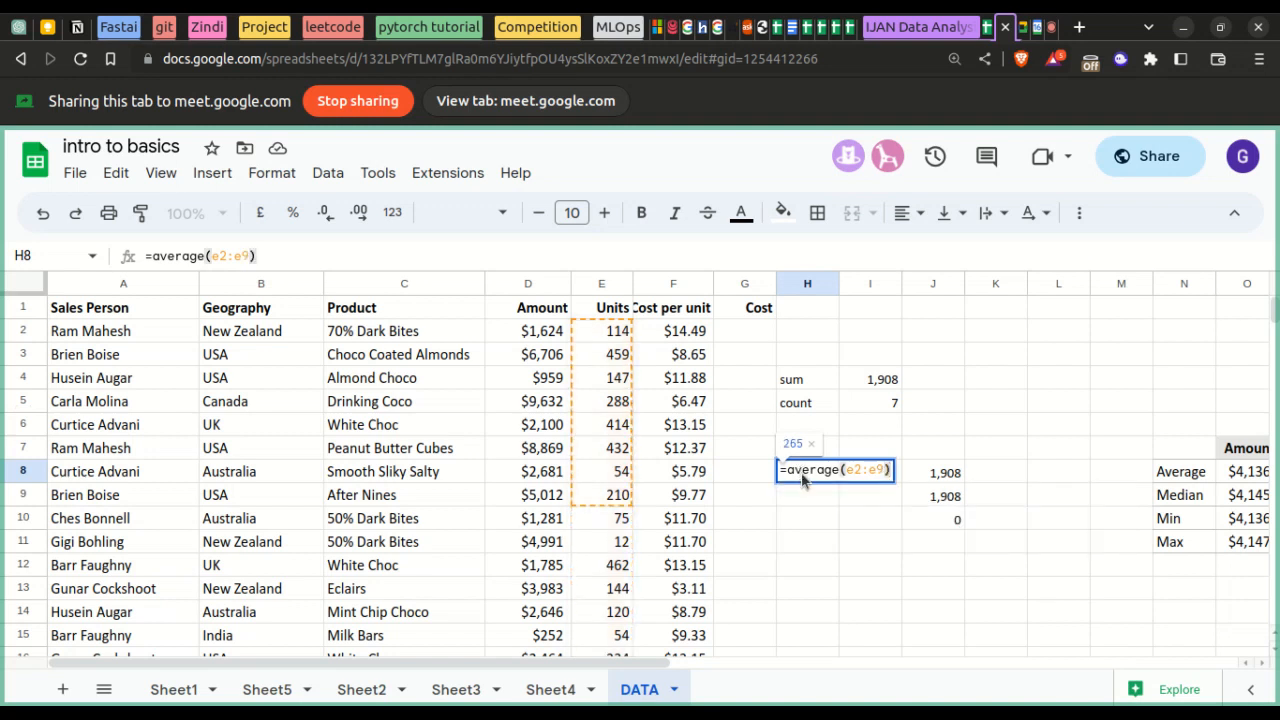
{"action": "key", "text": "Return"}
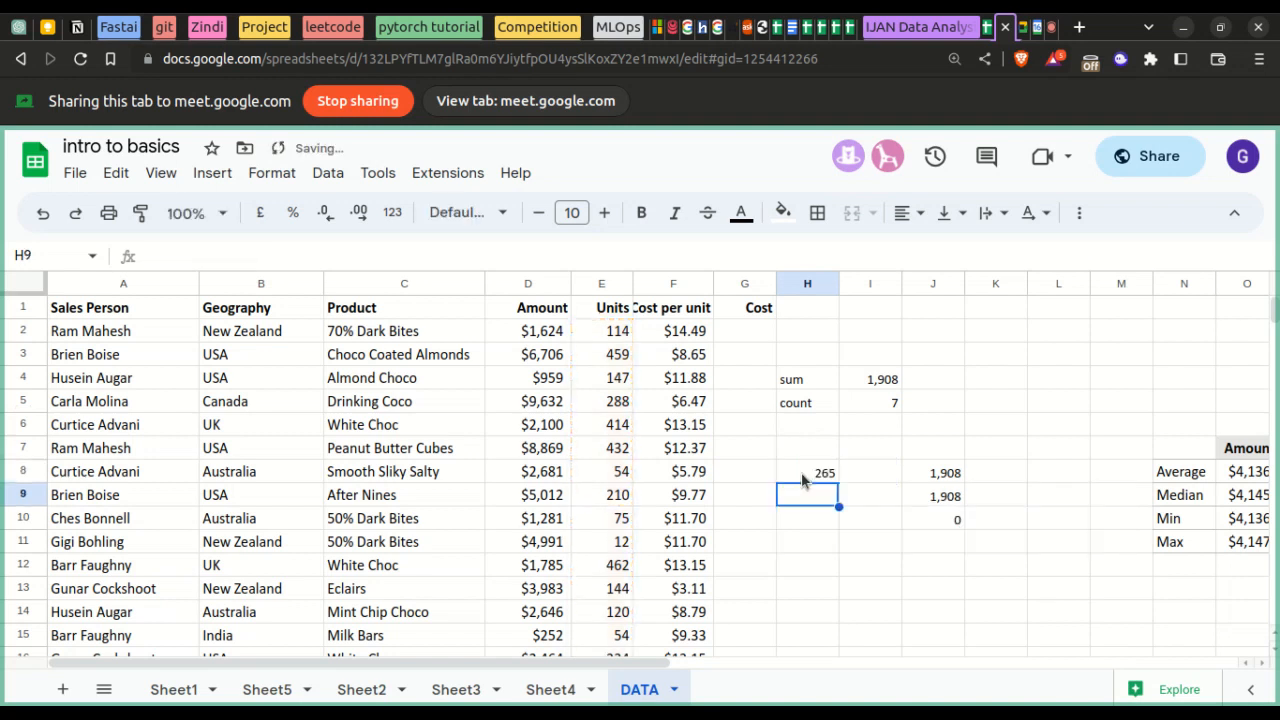
{"action": "left_click", "coordinate": [803, 478]}
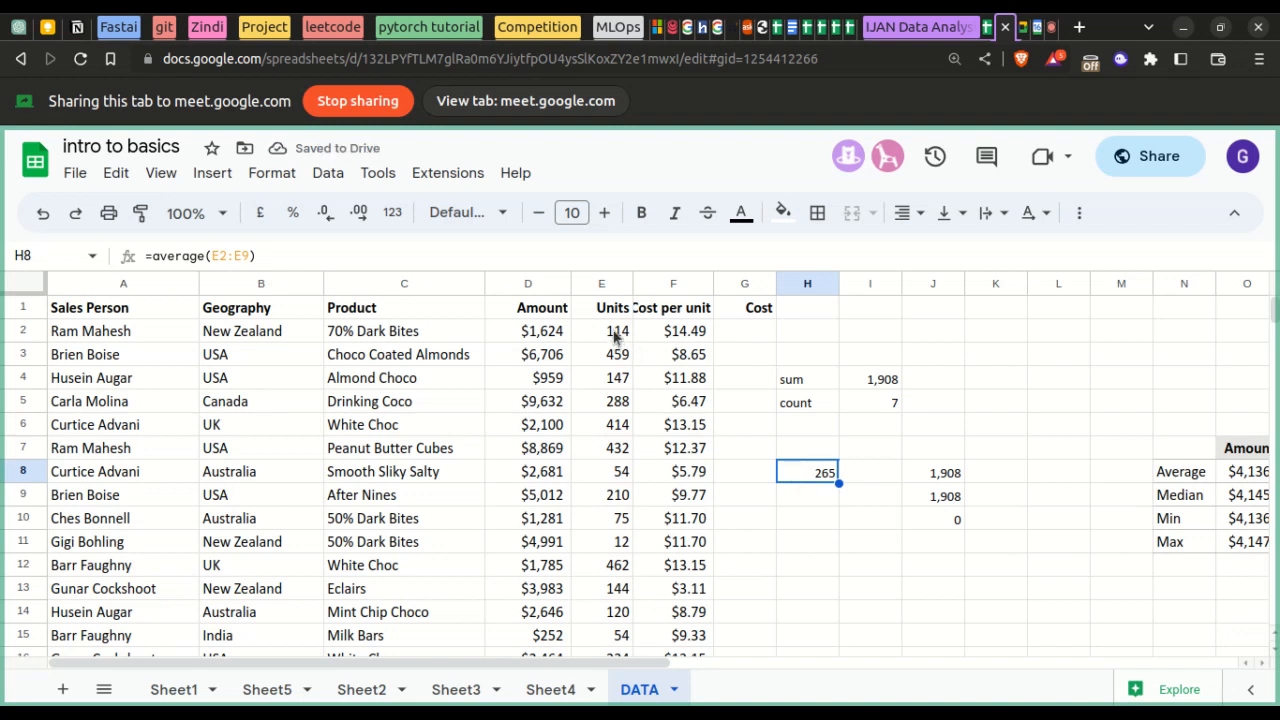
- Highlight the Units values in E2:E9 and write out their average in H9 as (114+459+147+288+414+432+54+210)/9
{"action": "left_click_drag", "start_coordinate": [609, 337], "coordinate": [624, 503]}
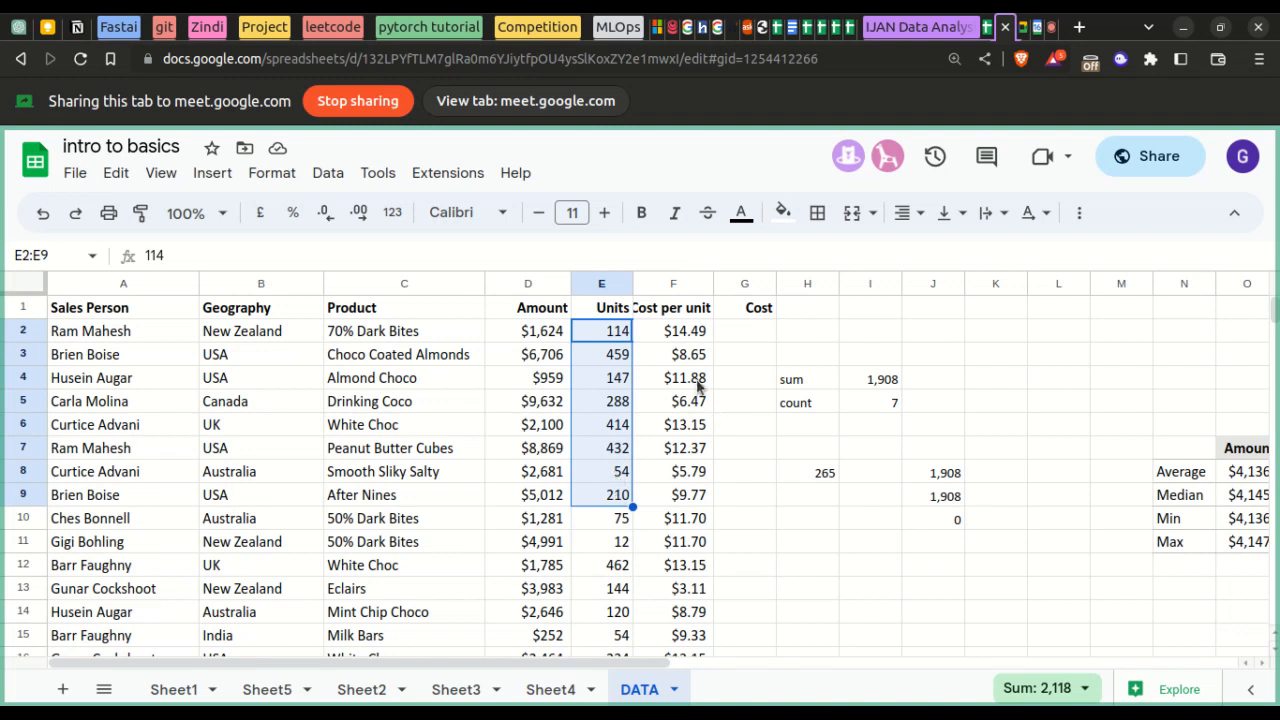
{"action": "left_click", "coordinate": [794, 506]}
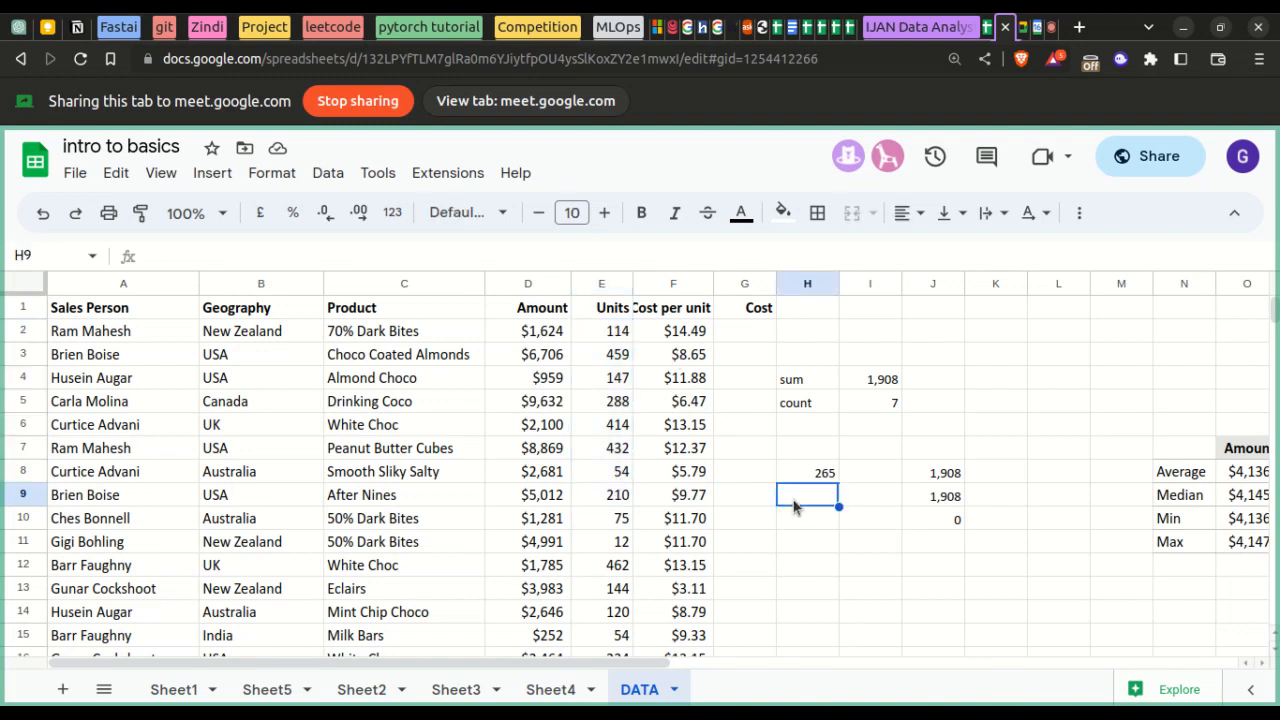
{"action": "double_click", "coordinate": [793, 500]}
{"action": "type", "text": "(1)"}
{"action": "type", "text": "14+"}
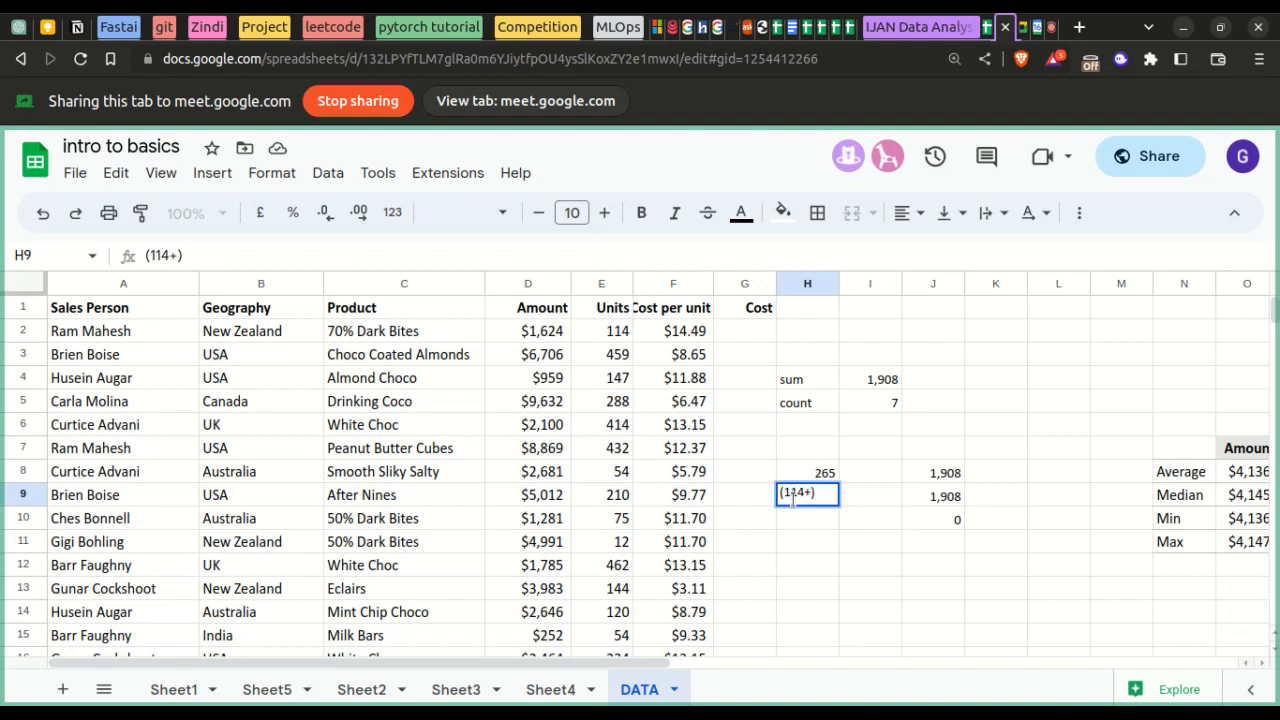
{"action": "type", "text": "459+147+"}
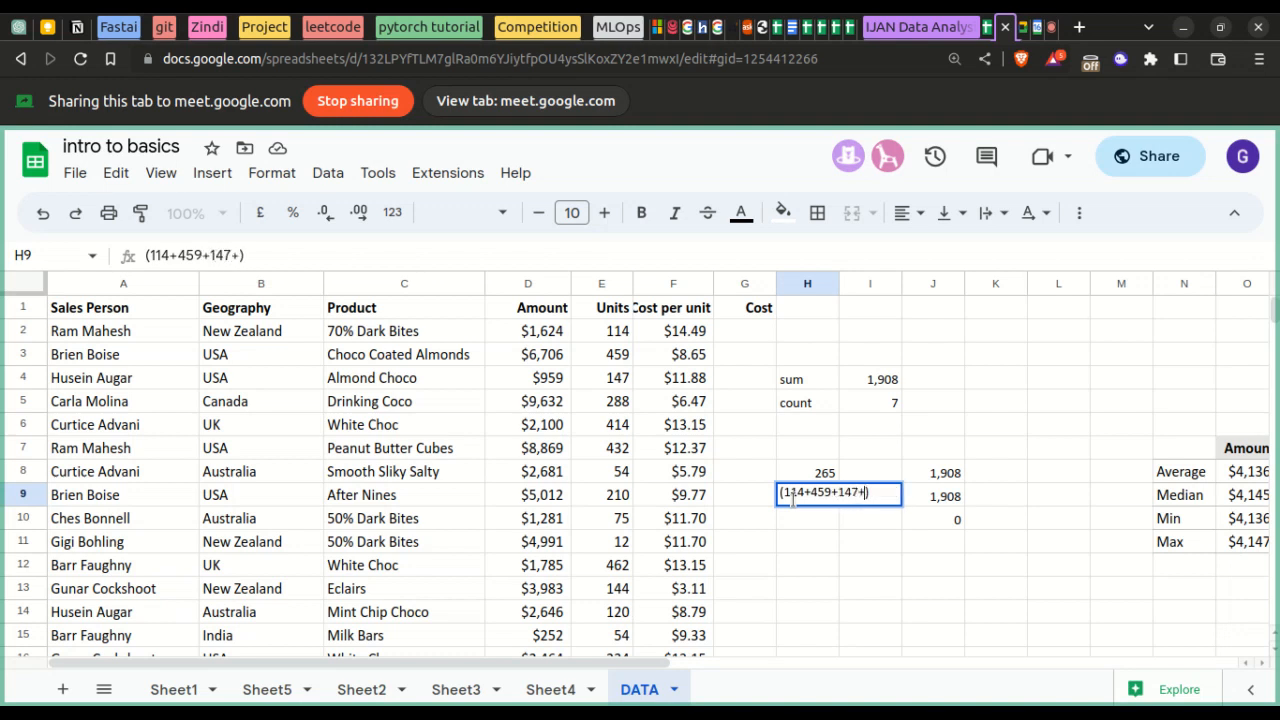
{"action": "type", "text": "288+414+"}
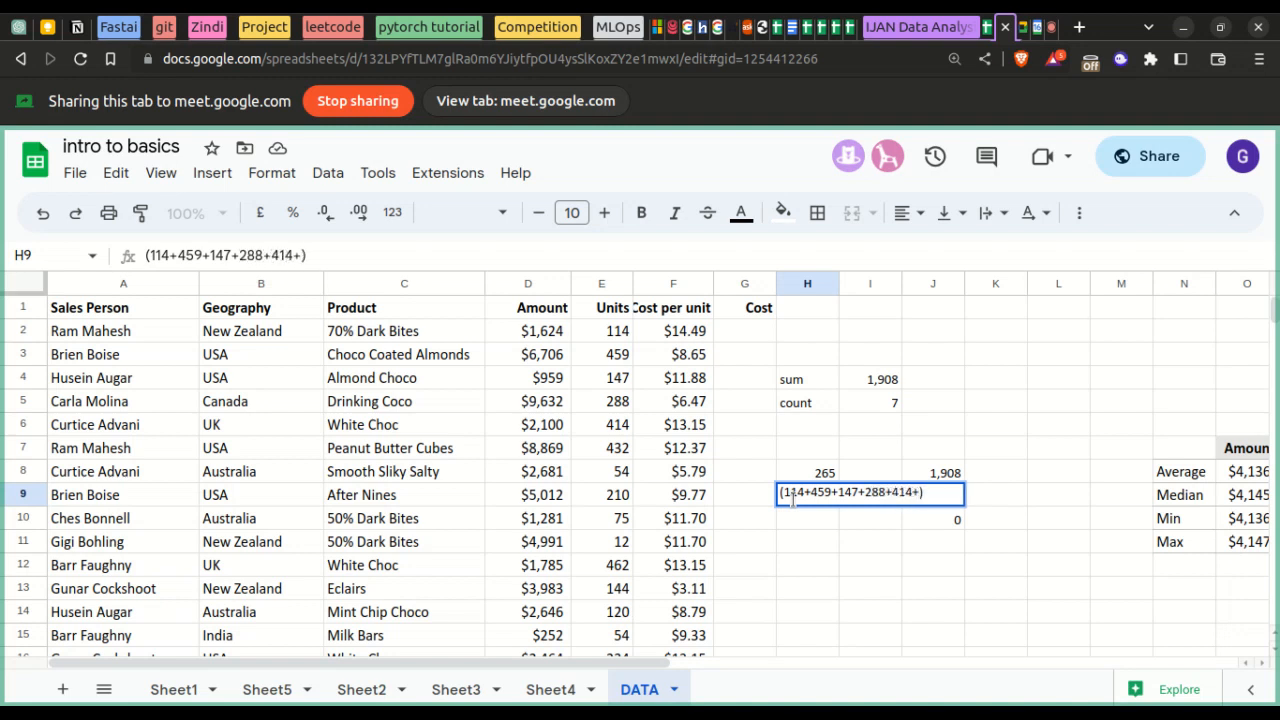
{"action": "type", "text": "432+54+210"}
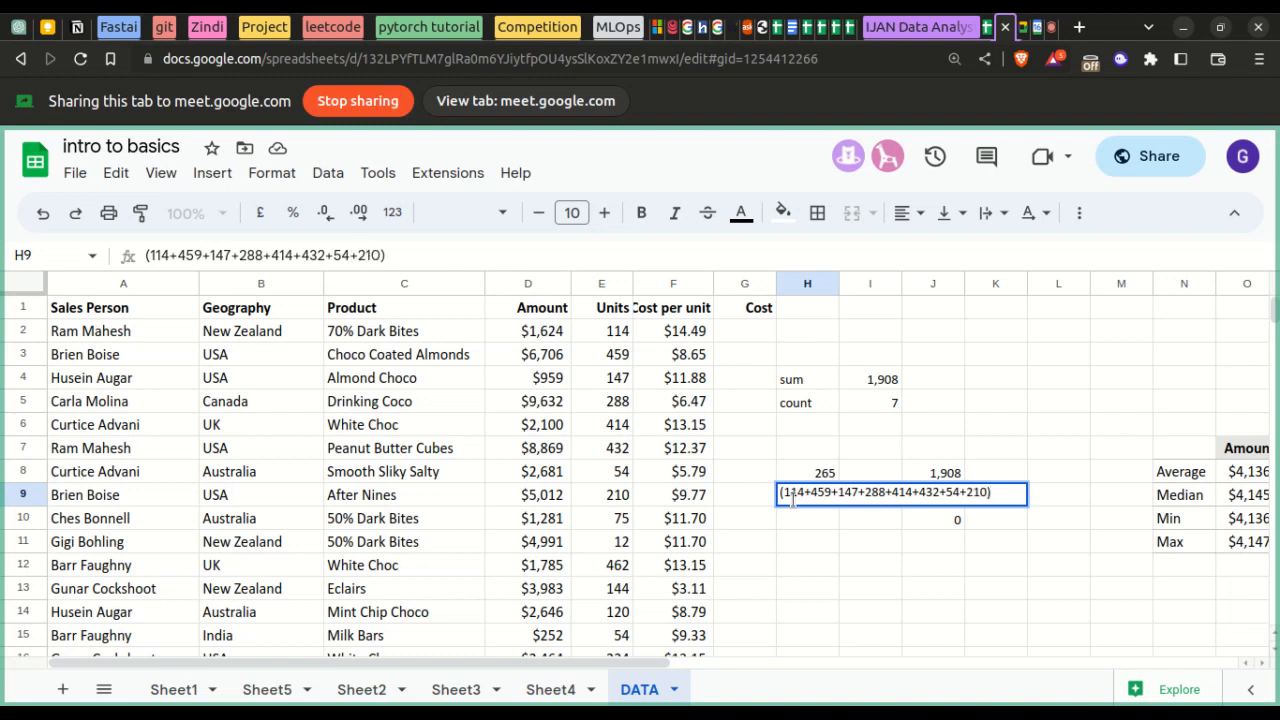
{"action": "key", "text": "Return"}
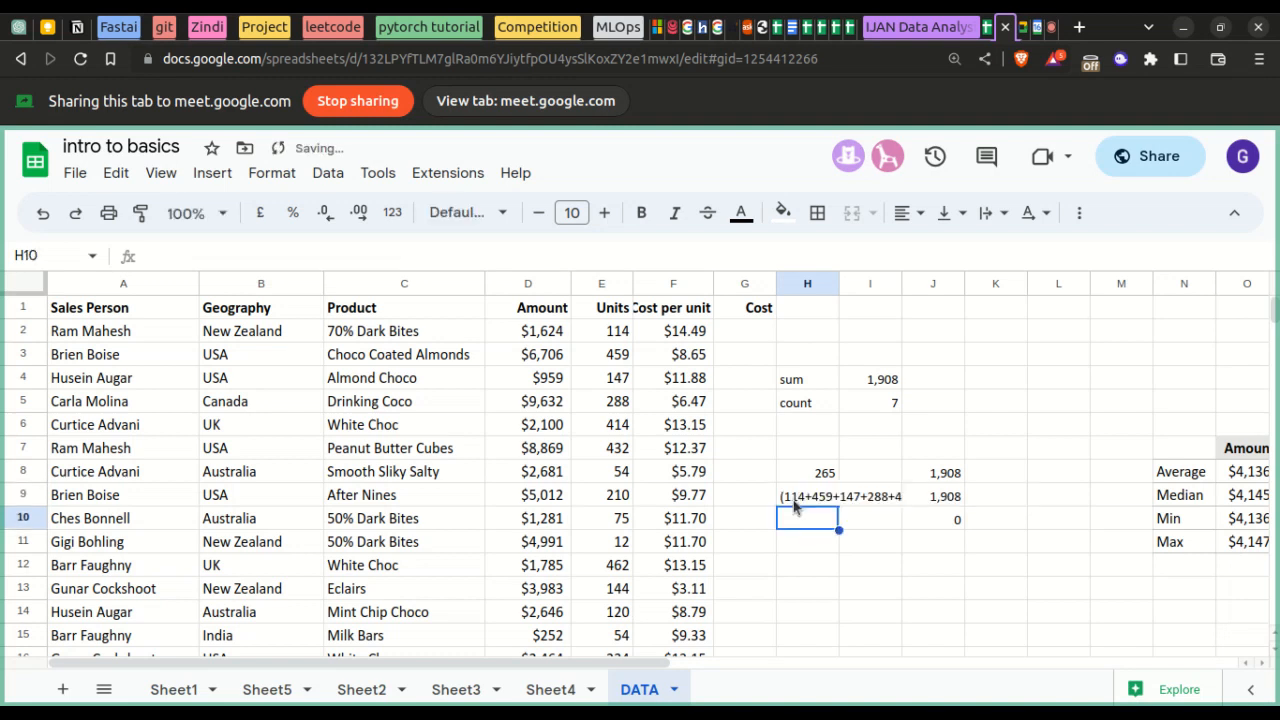
- Remove the division by 9 from the expression in H9, keeping the bracketed addition
{"action": "left_click", "coordinate": [800, 497]}
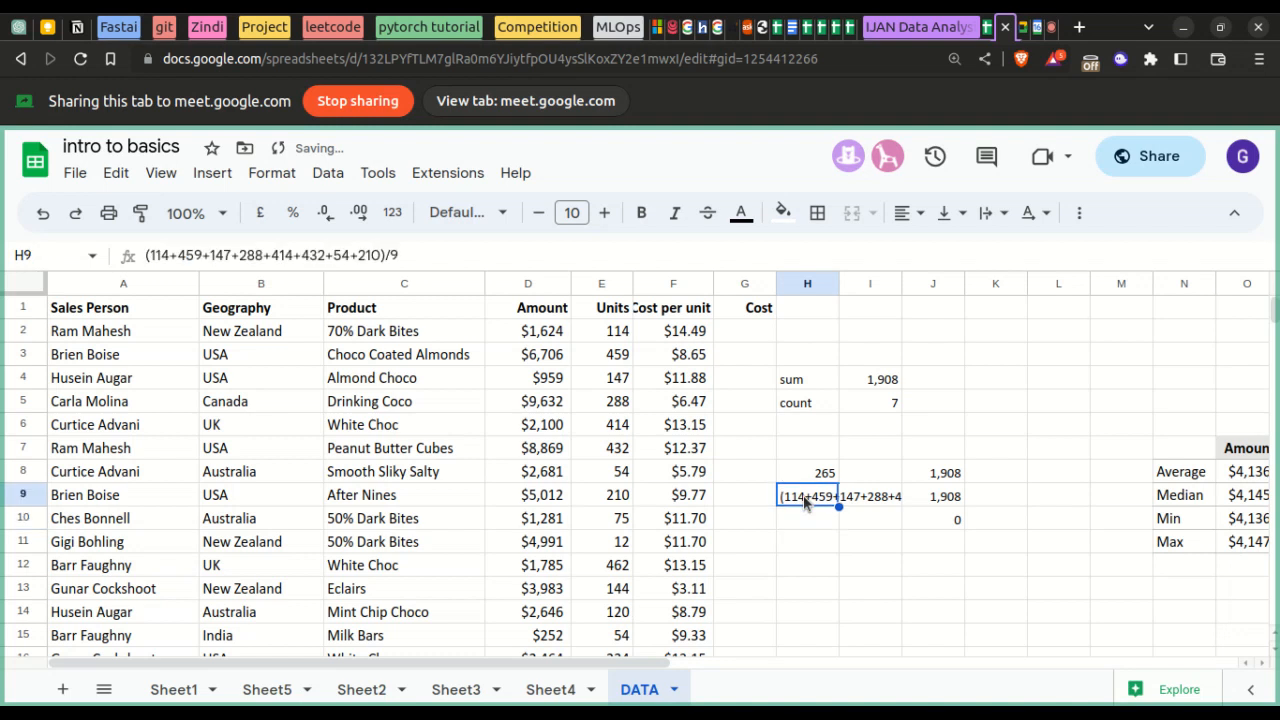
{"action": "left_click", "coordinate": [415, 252]}
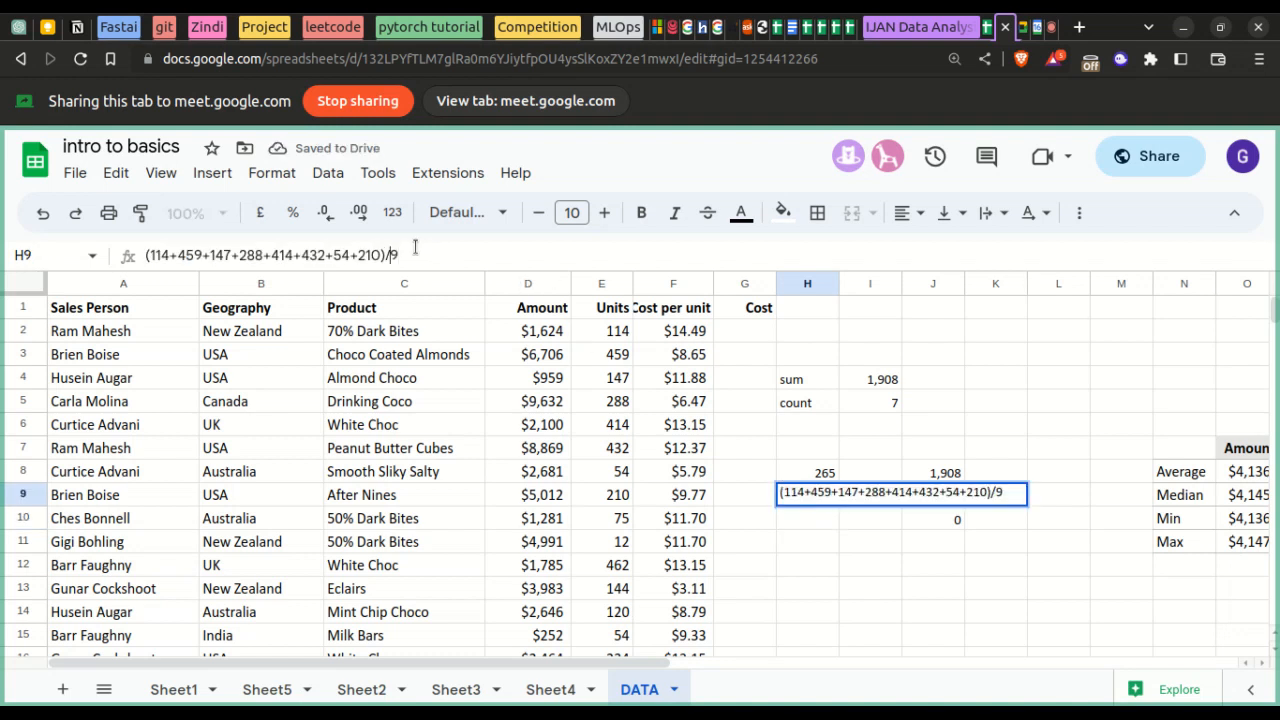
{"action": "key", "text": "Return"}
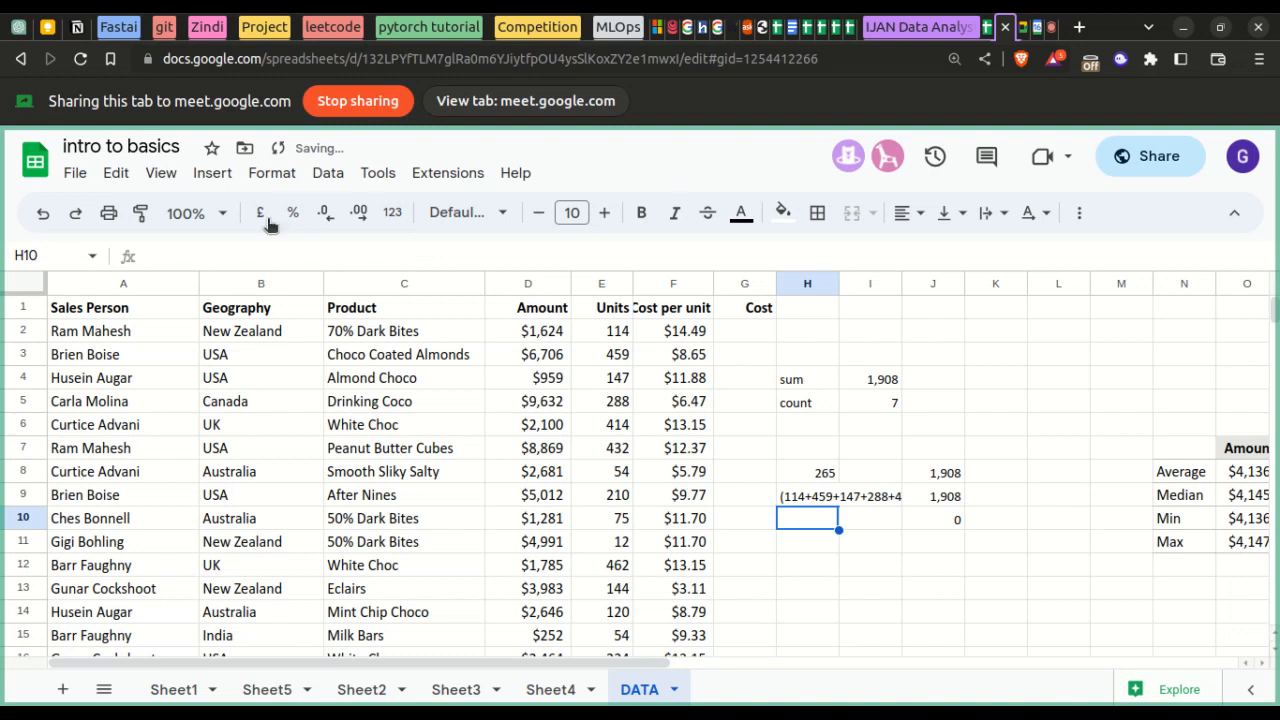
{"action": "left_click", "coordinate": [835, 505]}
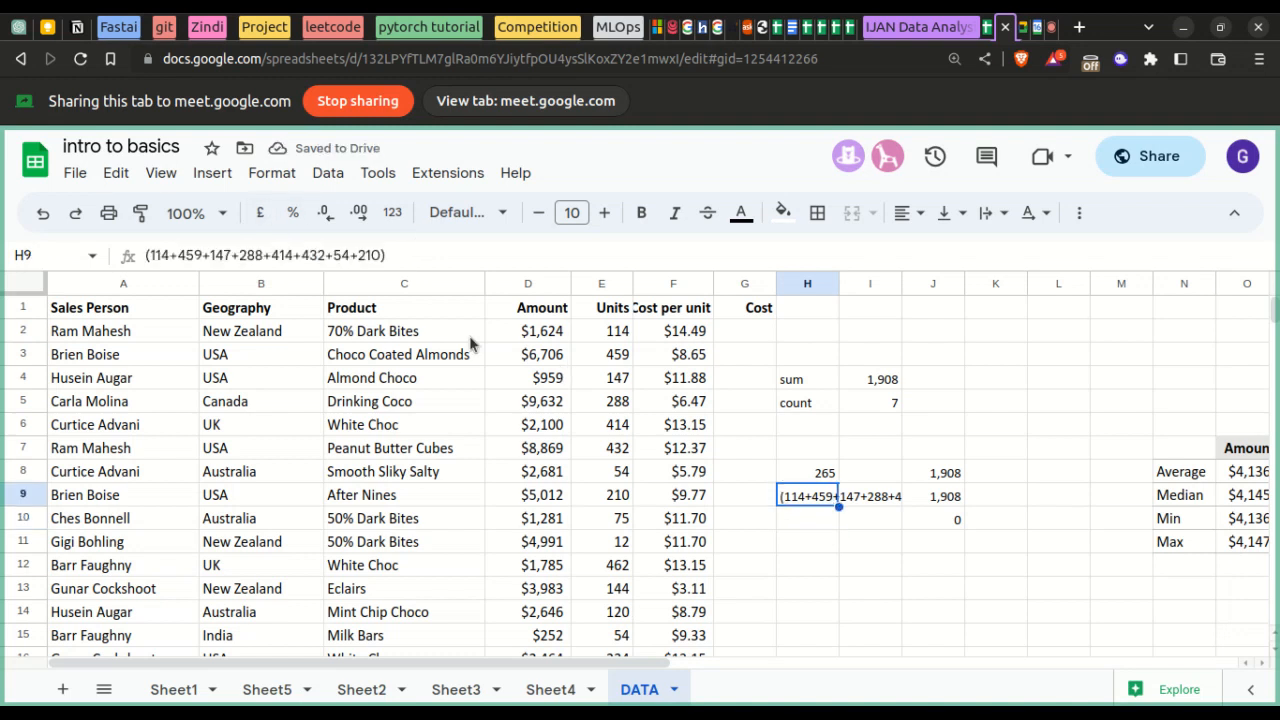
- Delete both parentheses in H9, leaving 114+459+147+288+414+432+54+210
{"action": "left_click", "coordinate": [423, 262]}
{"action": "key", "text": "BackSpace"}
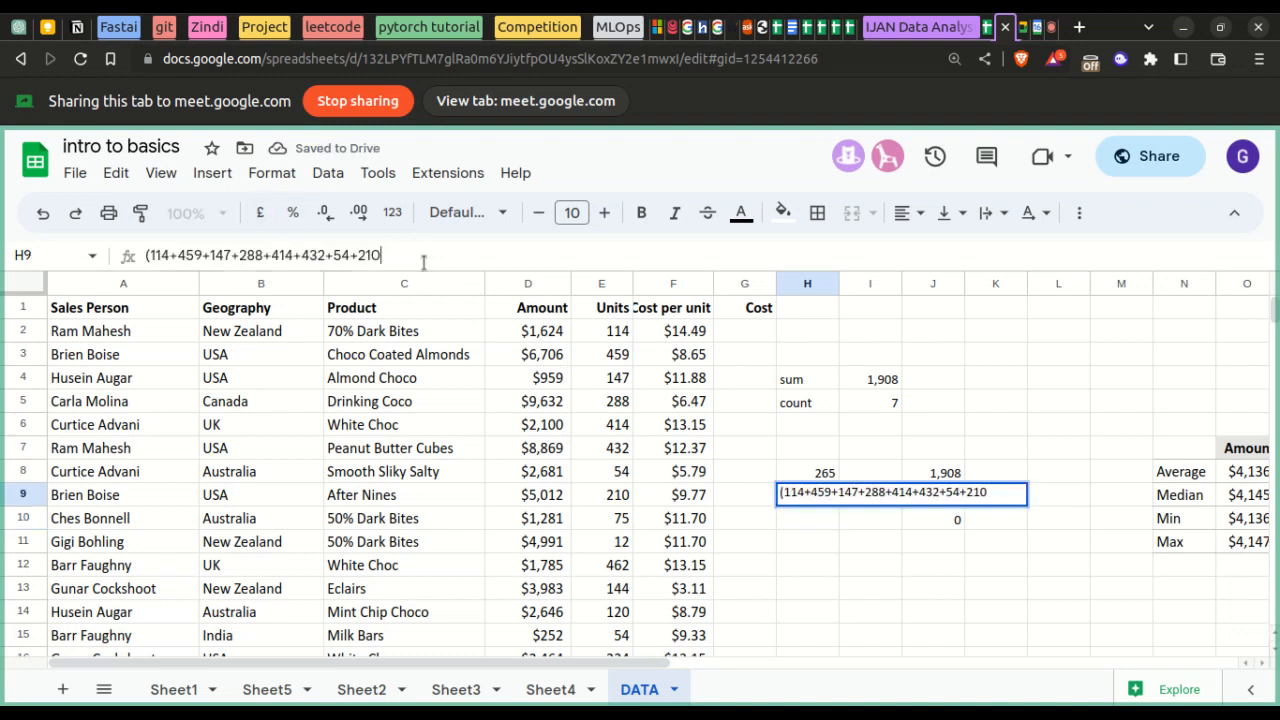
{"action": "key", "text": "Home"}
{"action": "key", "text": "Delete"}
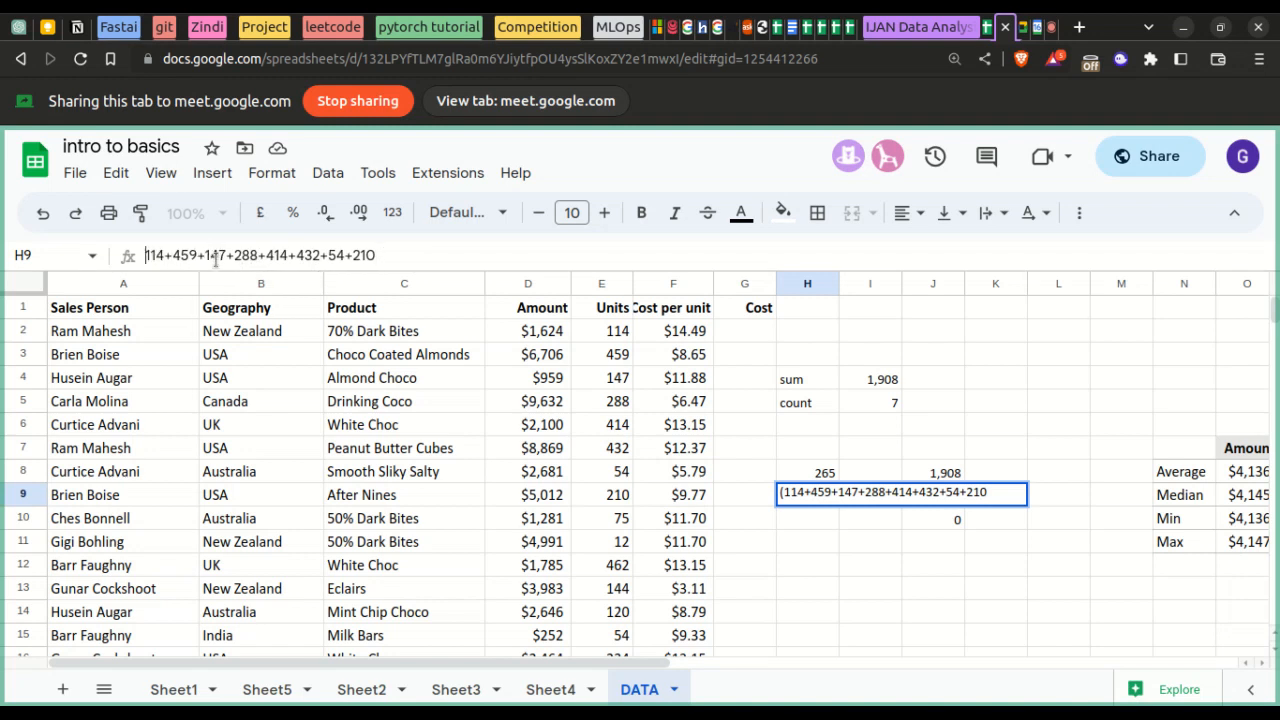
{"action": "key", "text": "Return"}
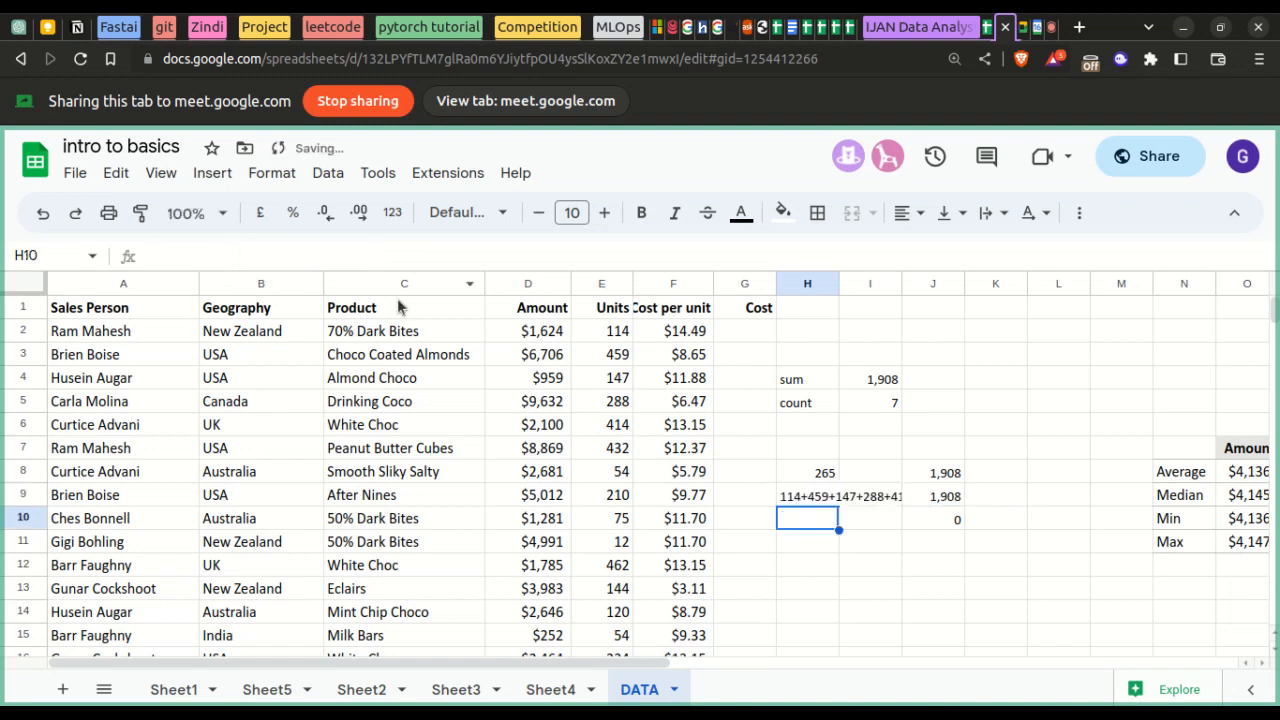
- Wrap the addition in H9 in a sum function without an equals sign, as sum(114+459+147+288+414+432+54+210), and reselect the cell
{"action": "left_click", "coordinate": [240, 258]}
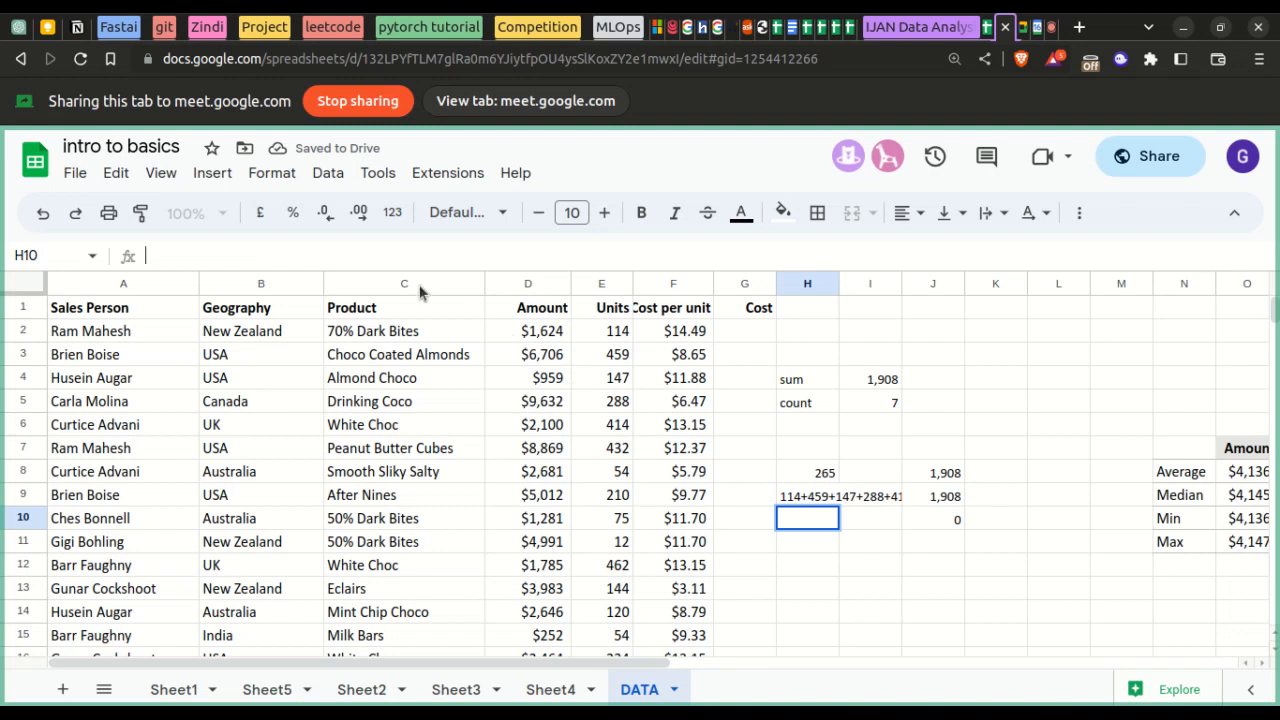
{"action": "left_click", "coordinate": [800, 500]}
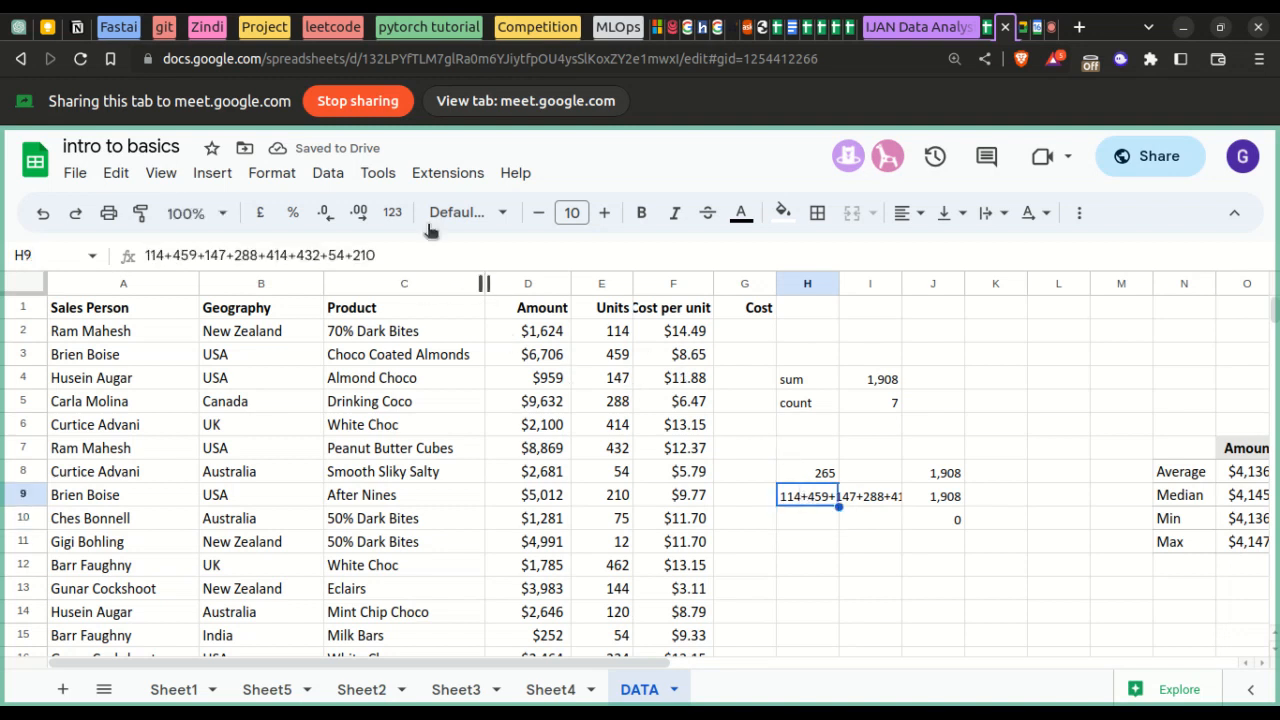
{"action": "left_click_drag", "start_coordinate": [390, 256], "coordinate": [142, 263]}
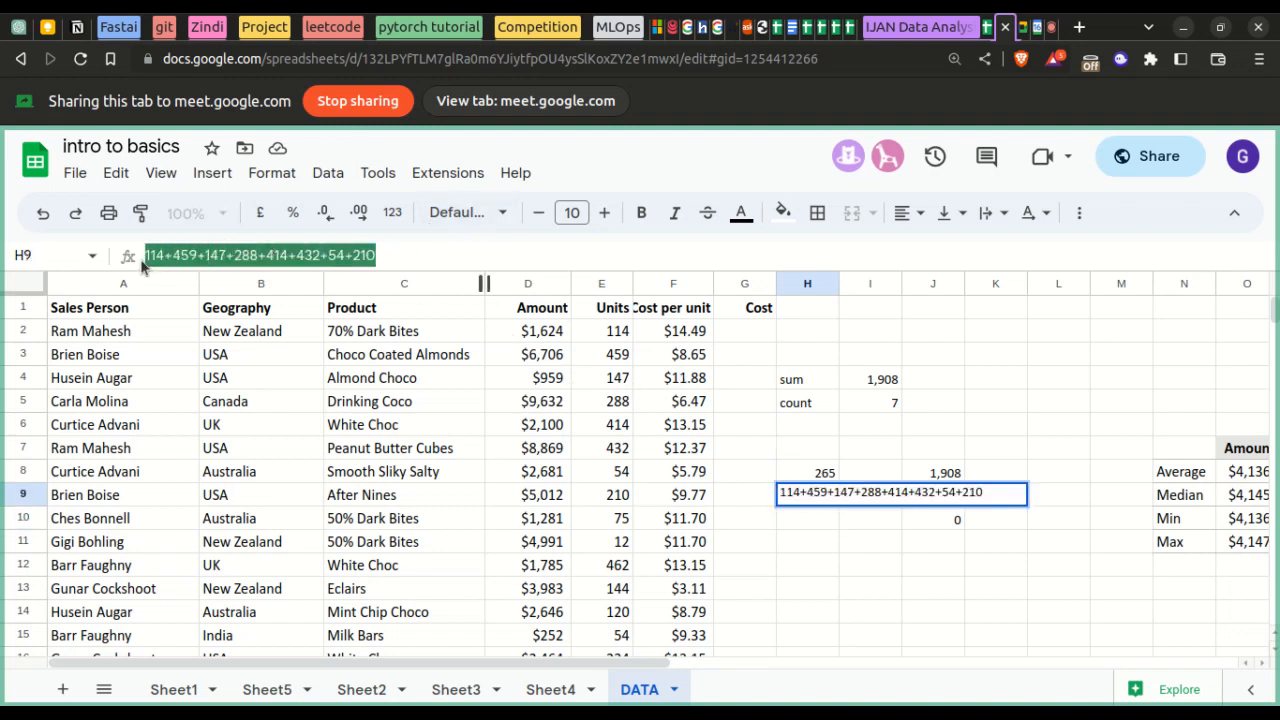
{"action": "type", "text": "("}
{"action": "key", "text": "ctrl+z"}
{"action": "key", "text": "End"}
{"action": "type", "text": ")"}
{"action": "key", "text": "Home"}
{"action": "type", "text": "(("}
{"action": "key", "text": "Home"}
{"action": "type", "text": "sum"}
{"action": "key", "text": "Return"}
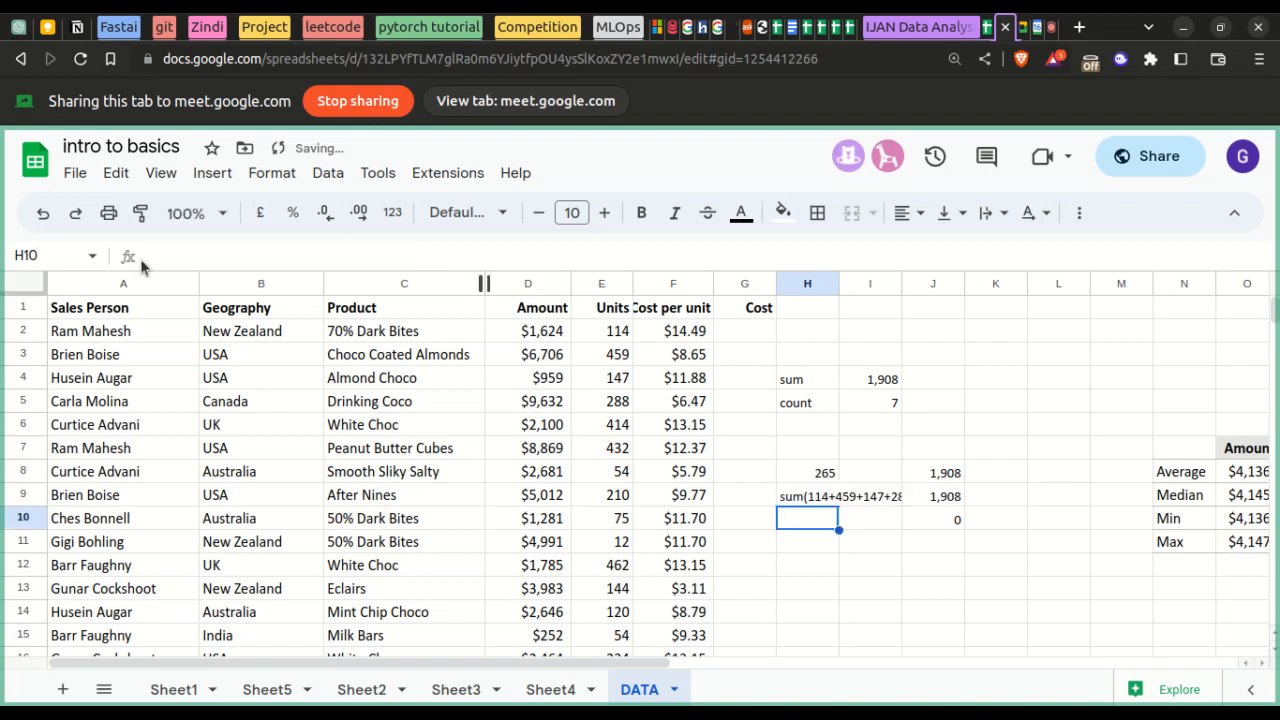
{"action": "left_click", "coordinate": [828, 500]}
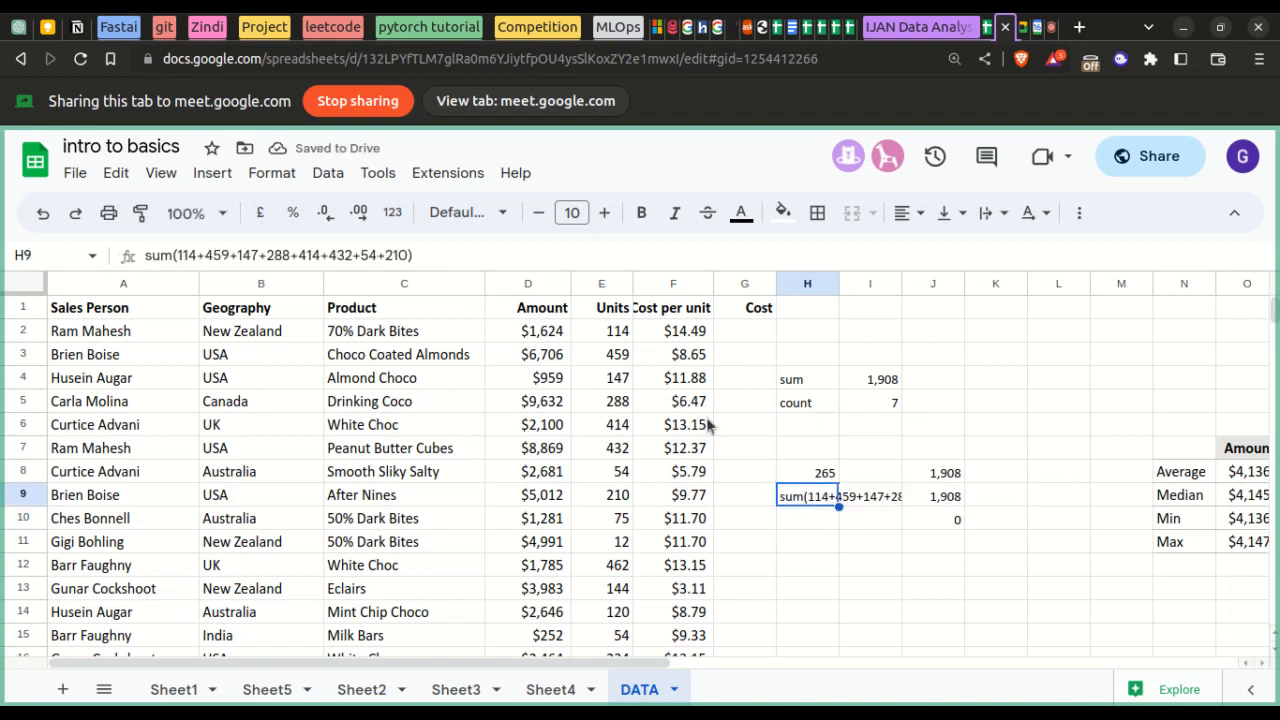
- Turn the text sum expression in H9 into a working formula by adding the leading equals sign
{"action": "left_click", "coordinate": [222, 255]}
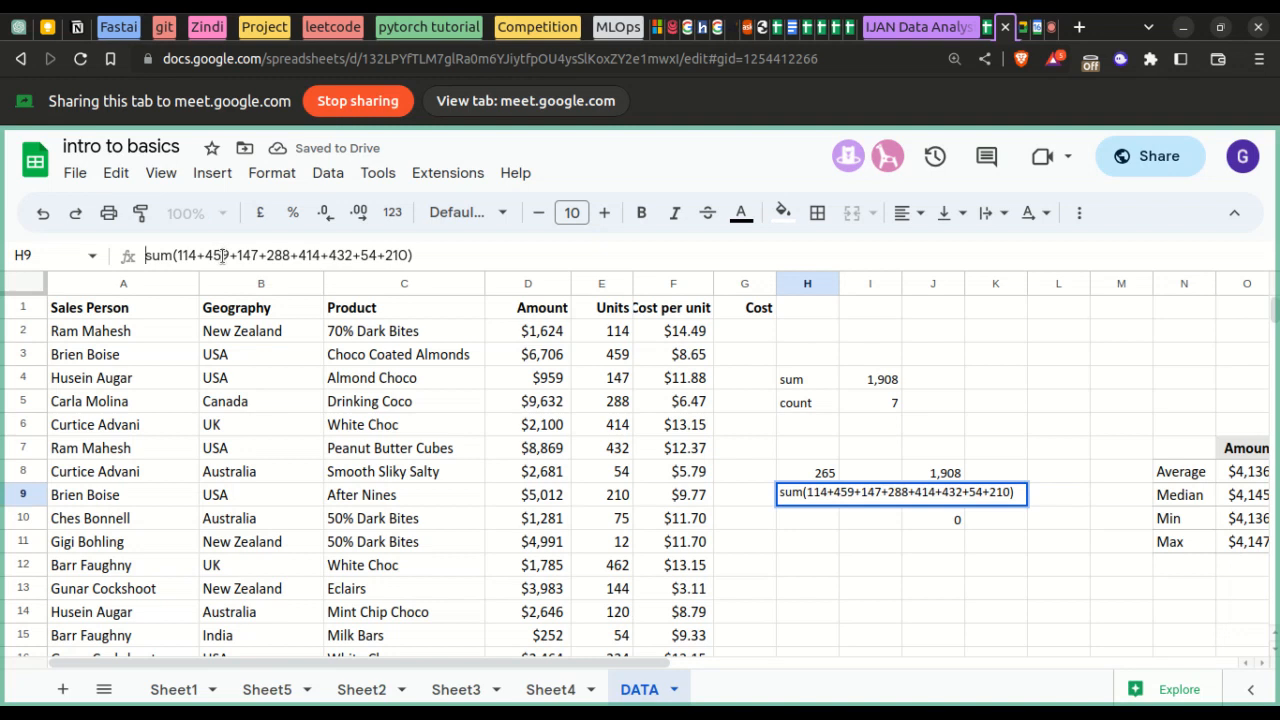
{"action": "type", "text": "="}
{"action": "key", "text": "Return"}
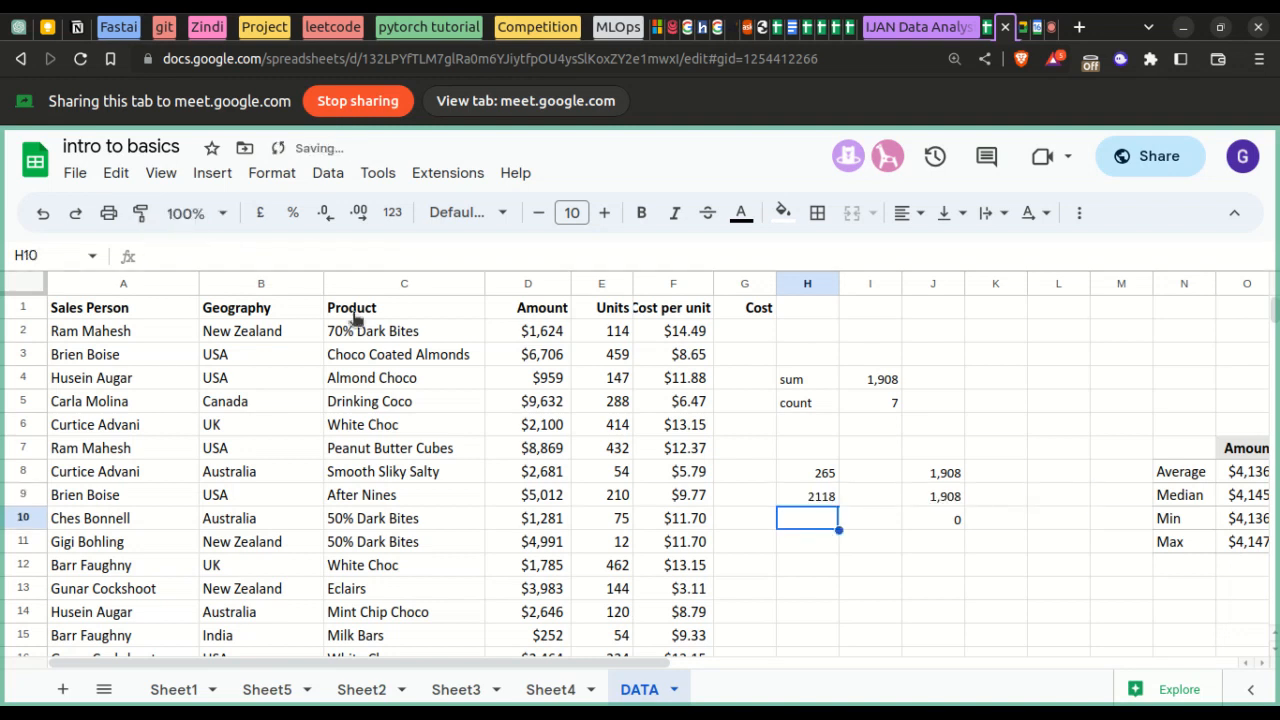
{"action": "left_click", "coordinate": [800, 500]}
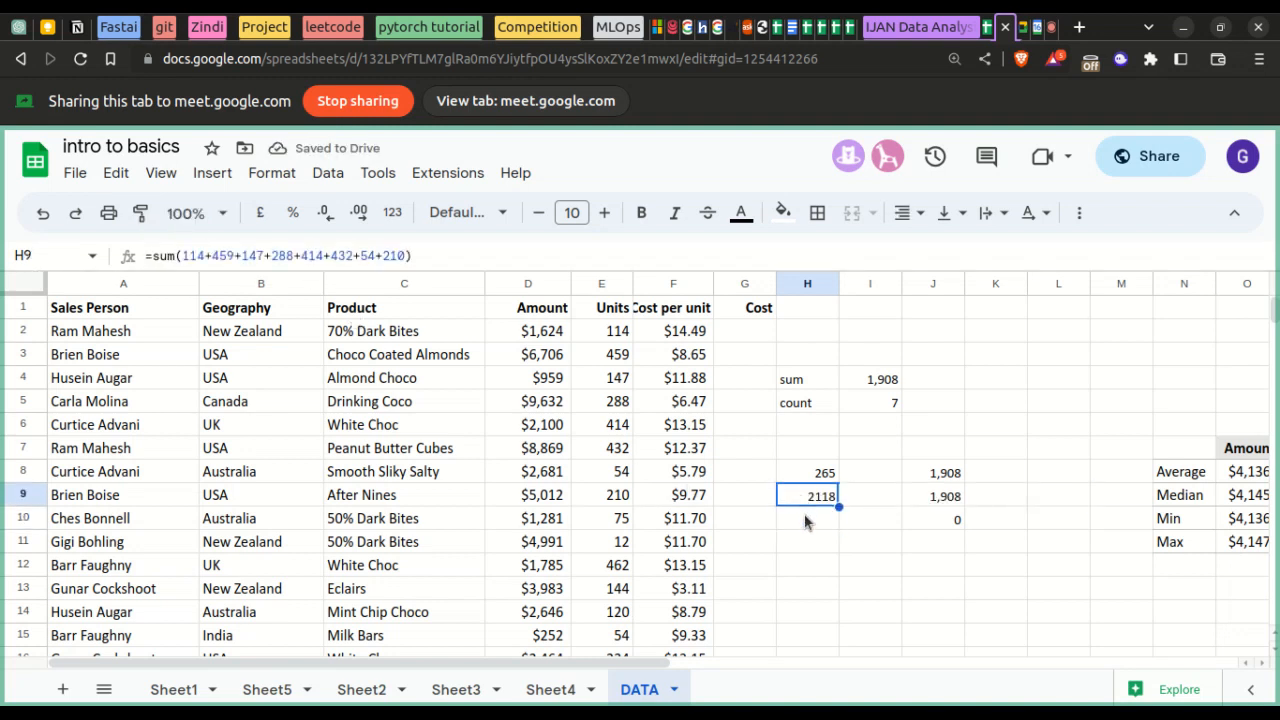
- Try to calculate the average in H10 by entering 2118/9
{"action": "left_click", "coordinate": [806, 520]}
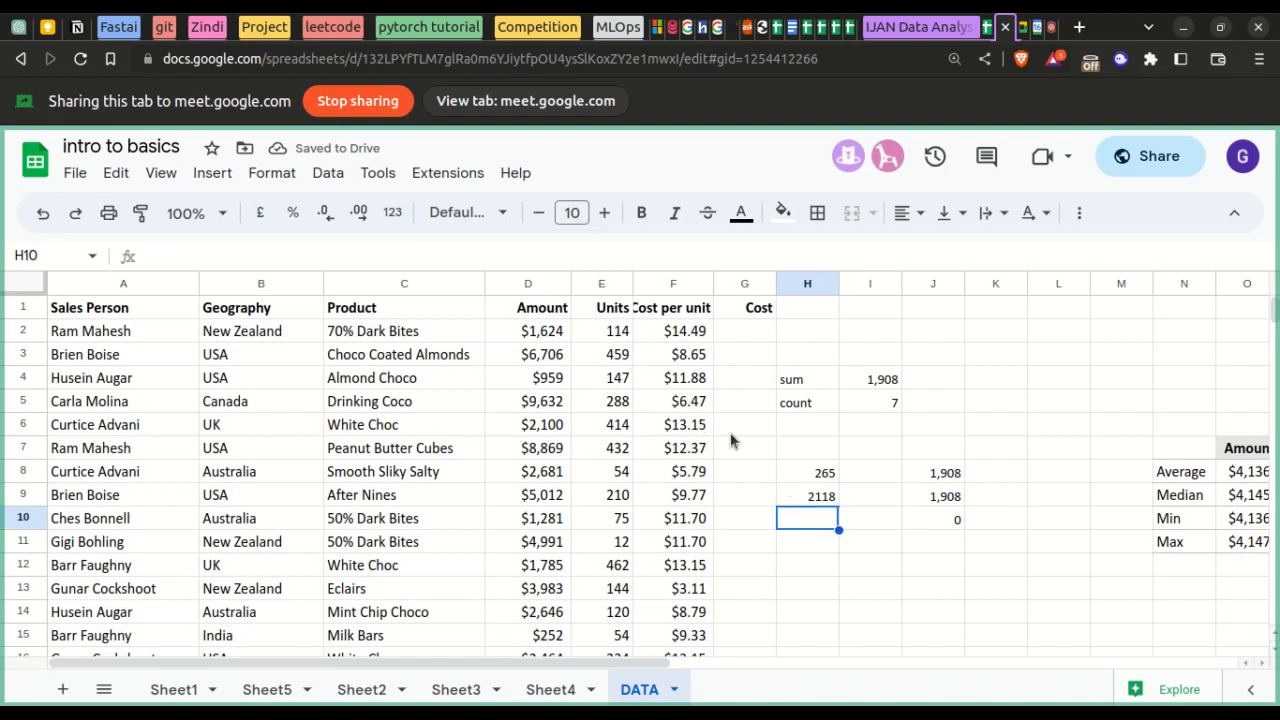
{"action": "type", "text": "2118/9"}
{"action": "key", "text": "Return"}
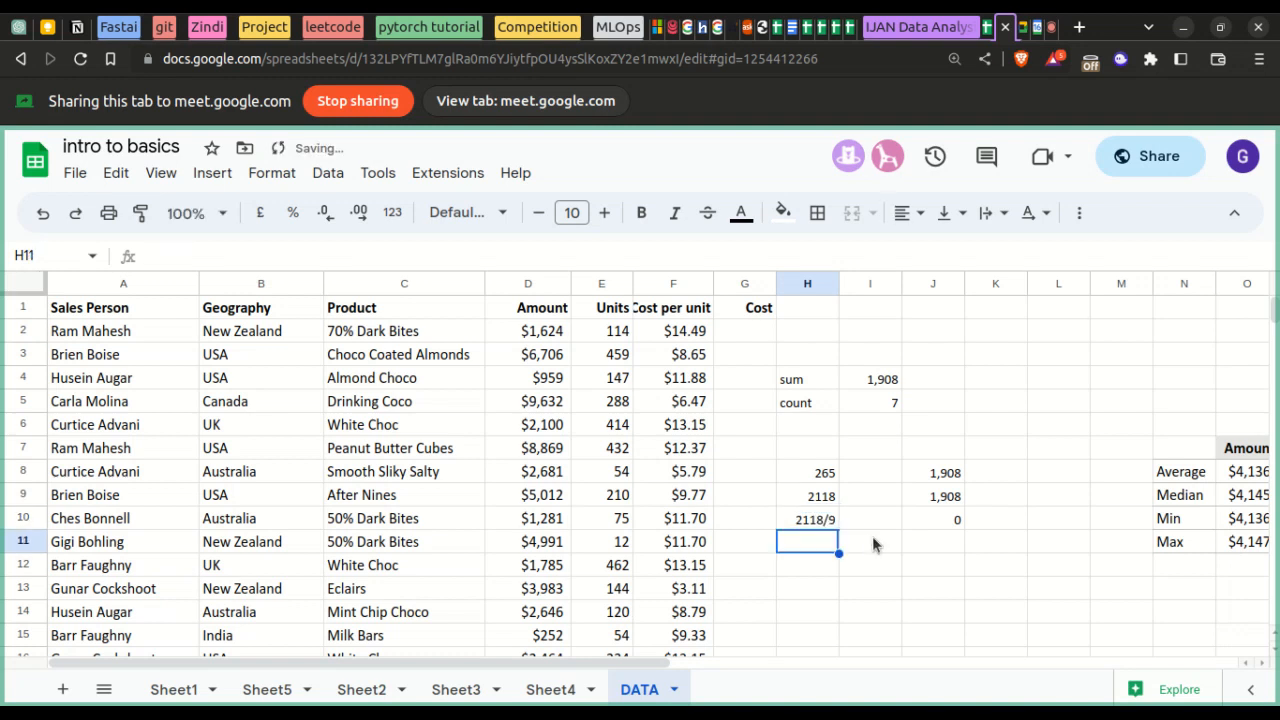
{"action": "left_click", "coordinate": [829, 524]}
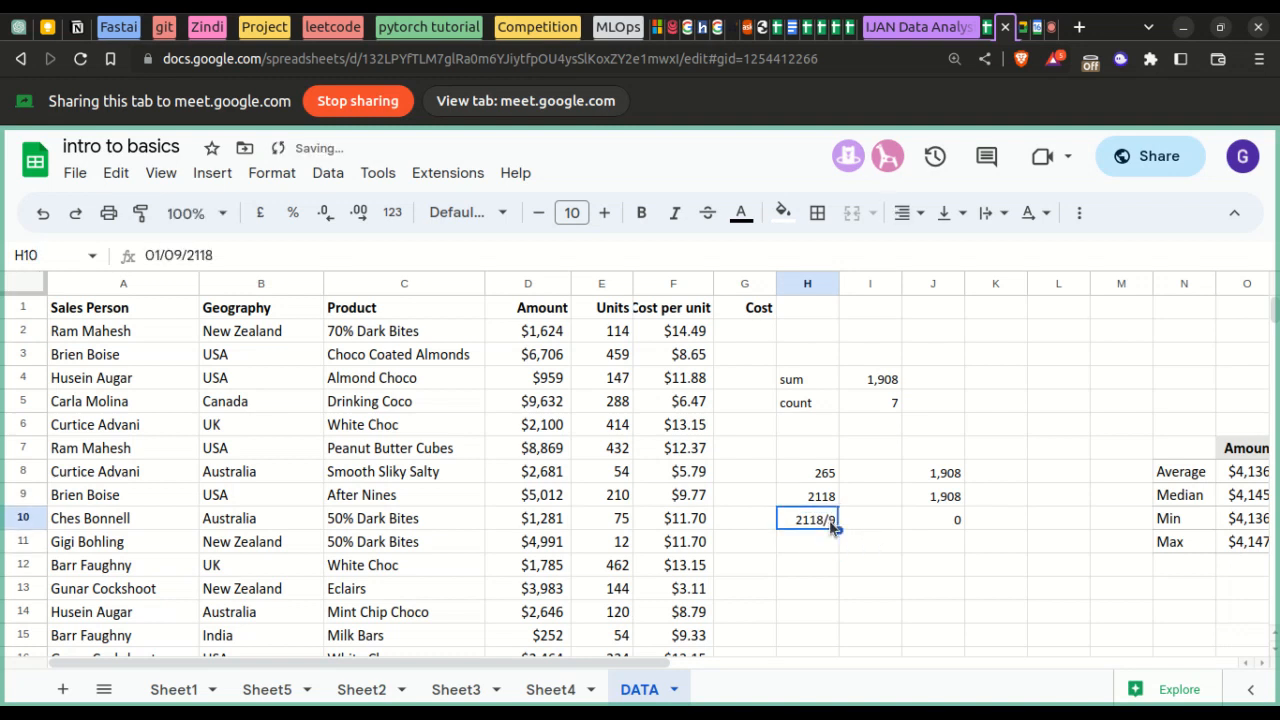
{"action": "left_click", "coordinate": [555, 258]}
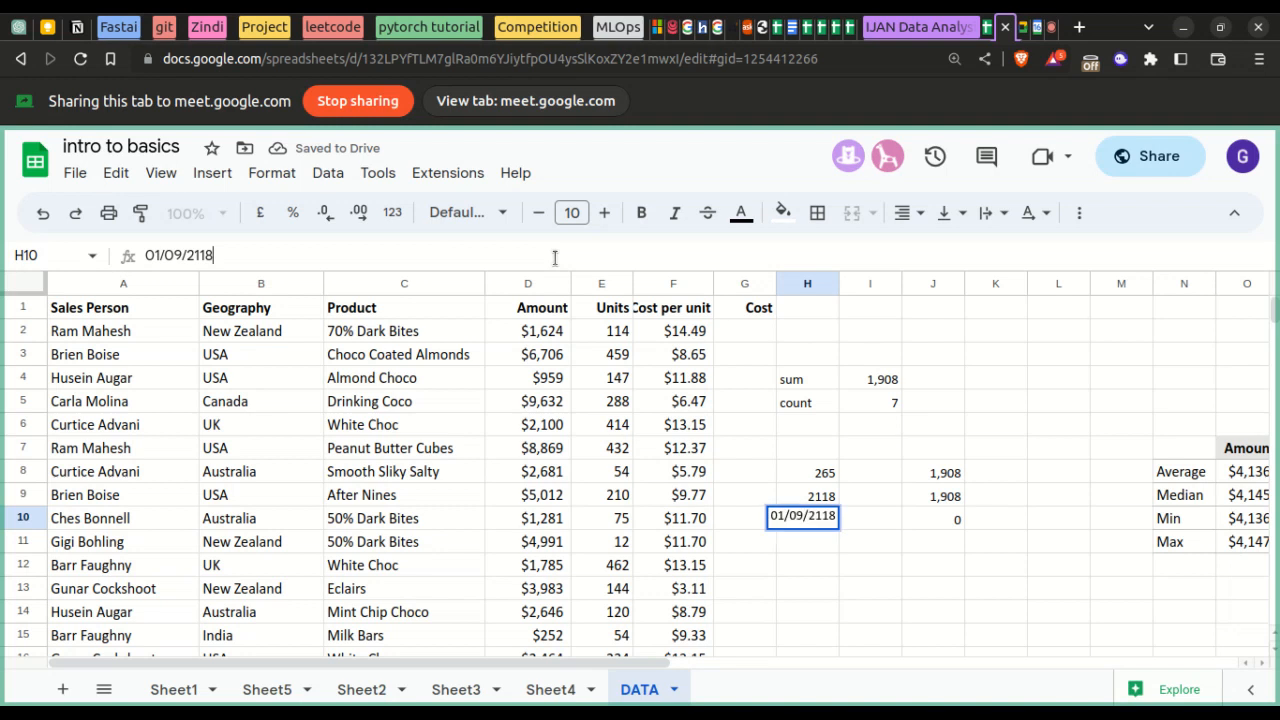
- Clear the date value from H10 and re-enter 2118/9
{"action": "double_click", "coordinate": [813, 518]}
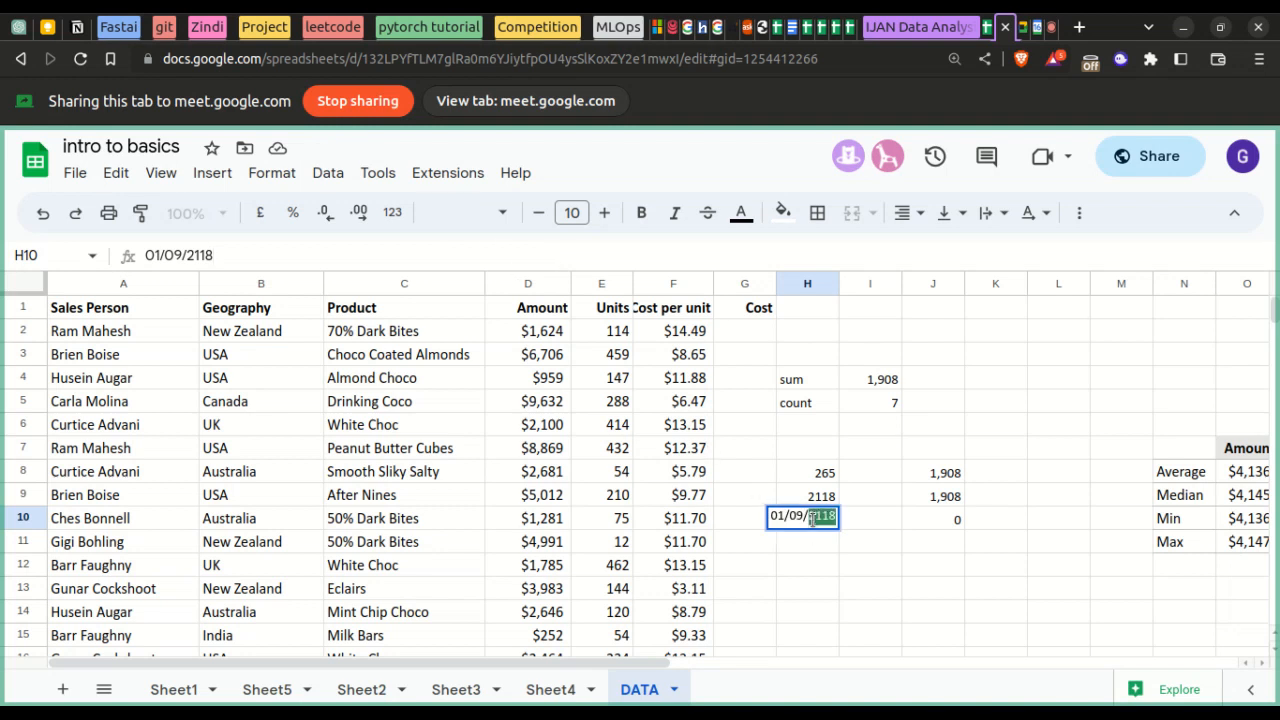
{"action": "key", "text": "BackSpace"}
{"action": "key", "text": "BackSpace"}
{"action": "key", "text": "BackSpace"}
{"action": "key", "text": "BackSpace"}
{"action": "key", "text": "BackSpace"}
{"action": "key", "text": "BackSpace"}
{"action": "key", "text": "BackSpace"}
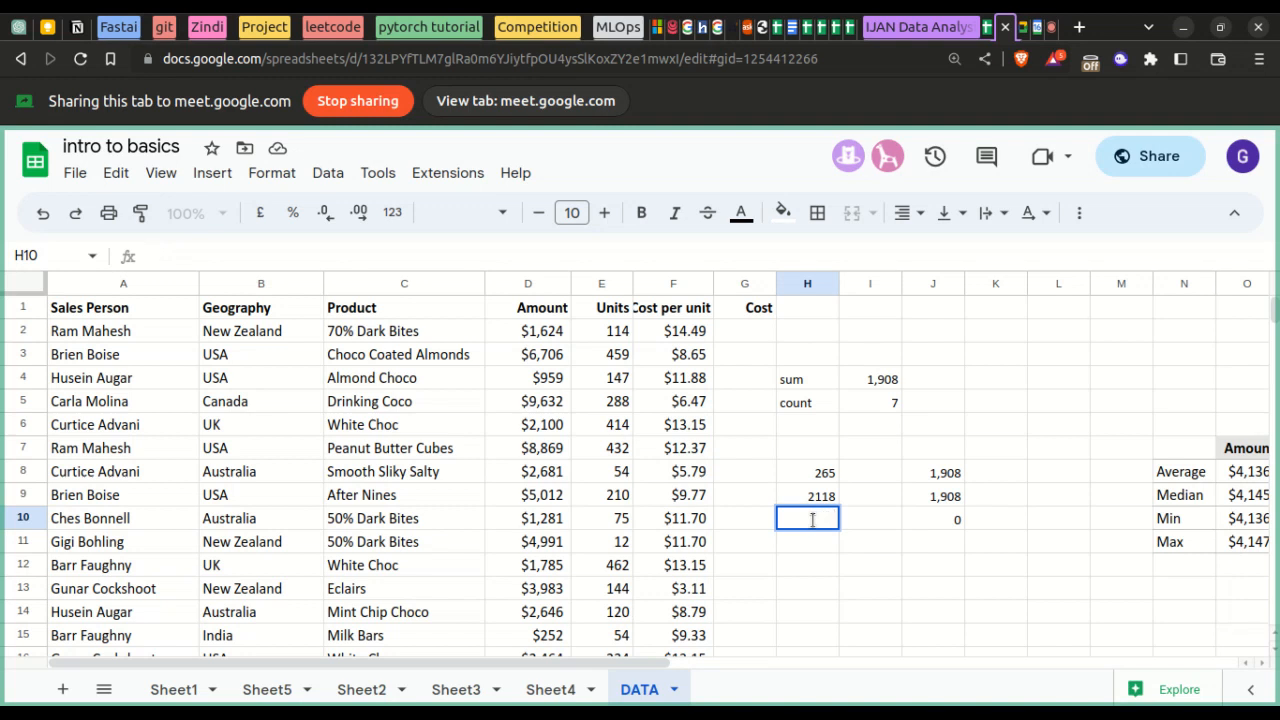
{"action": "type", "text": "118"}
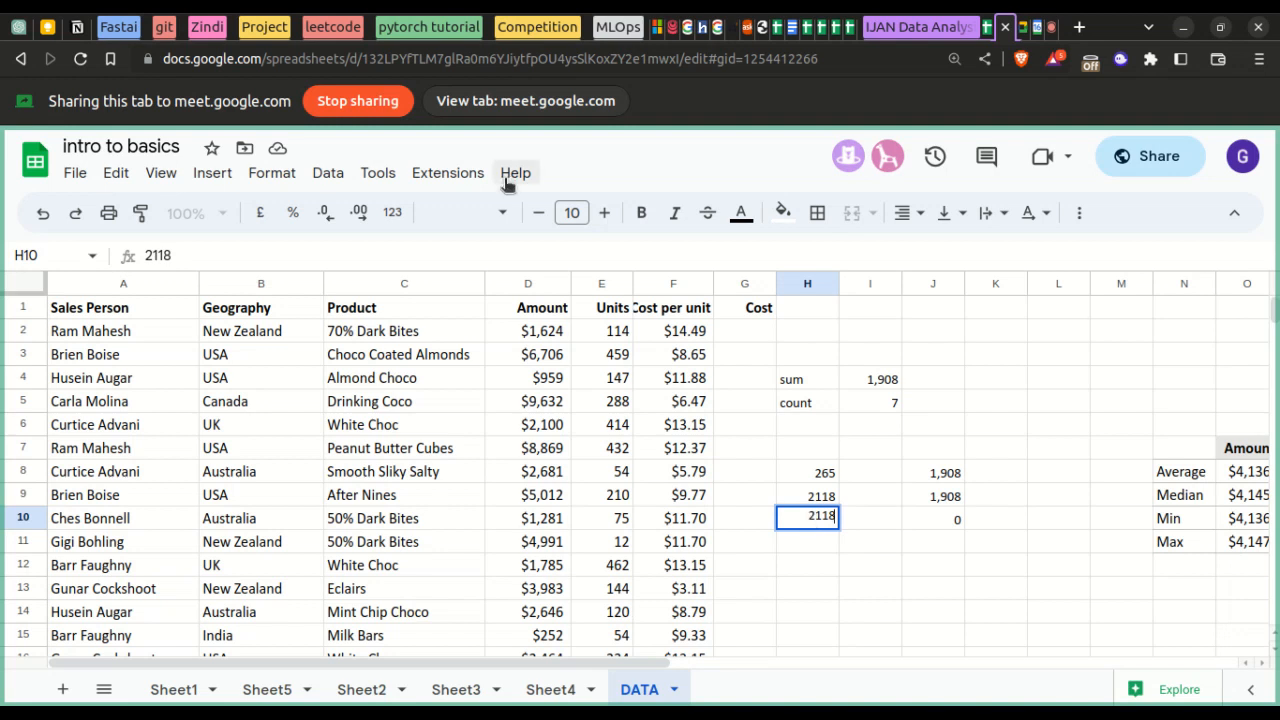
{"action": "type", "text": "/"}
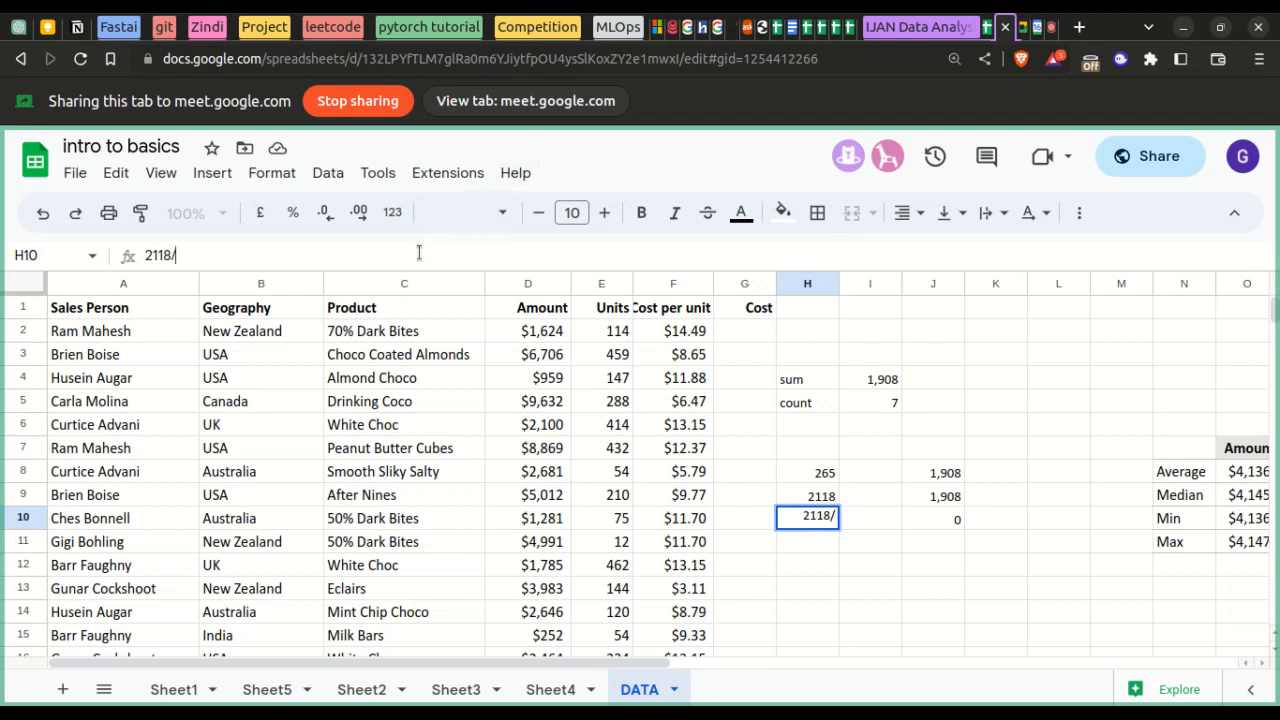
{"action": "type", "text": "9"}
- Try to enclose the 2118/9 entry in H10 in parentheses
{"action": "key", "text": "shift+Left"}
{"action": "key", "text": "shift+Left"}
{"action": "key", "text": "shift+Left"}
{"action": "key", "text": "shift+Left"}
{"action": "key", "text": "shift+Left"}
{"action": "key", "text": "shift+Left"}
{"action": "type", "text": "("}
{"action": "left_click", "coordinate": [852, 565]}
{"action": "left_click", "coordinate": [818, 500]}
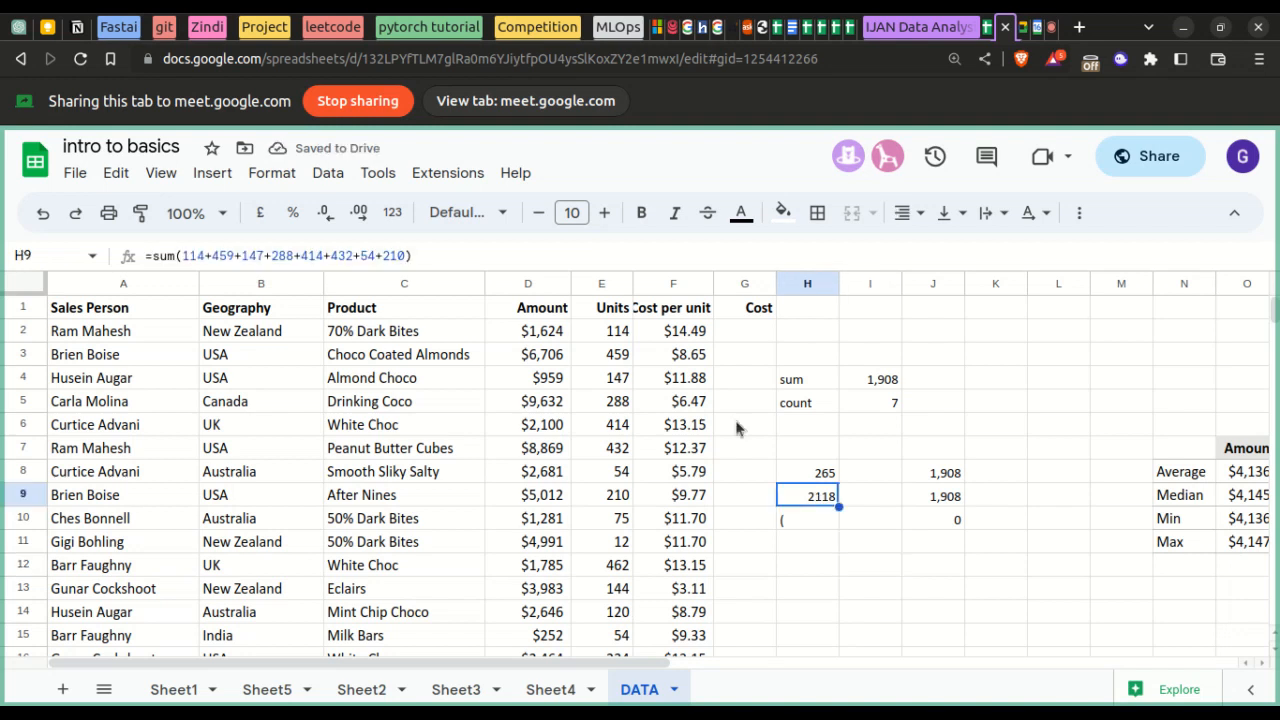
- Check the entries in H8 to H10 and undo the recent edits to H10 and H9
{"action": "left_click", "coordinate": [815, 476]}
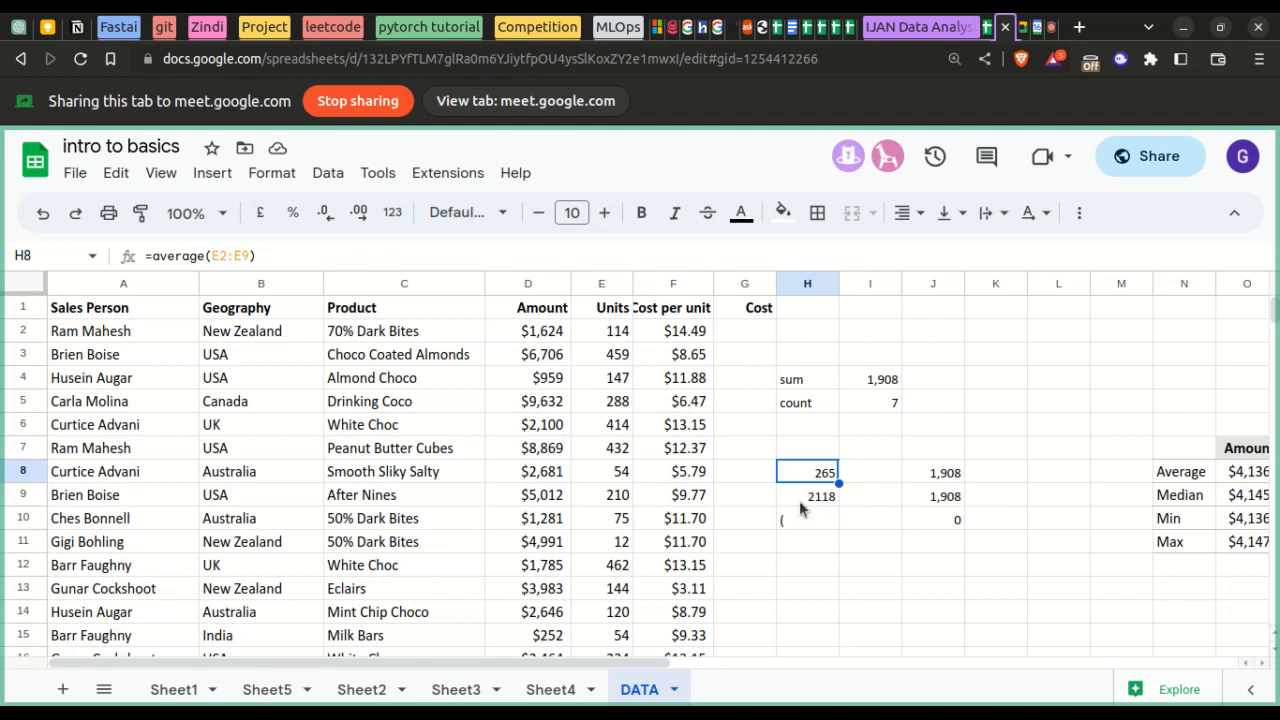
{"action": "left_click", "coordinate": [808, 496]}
{"action": "left_click", "coordinate": [795, 520]}
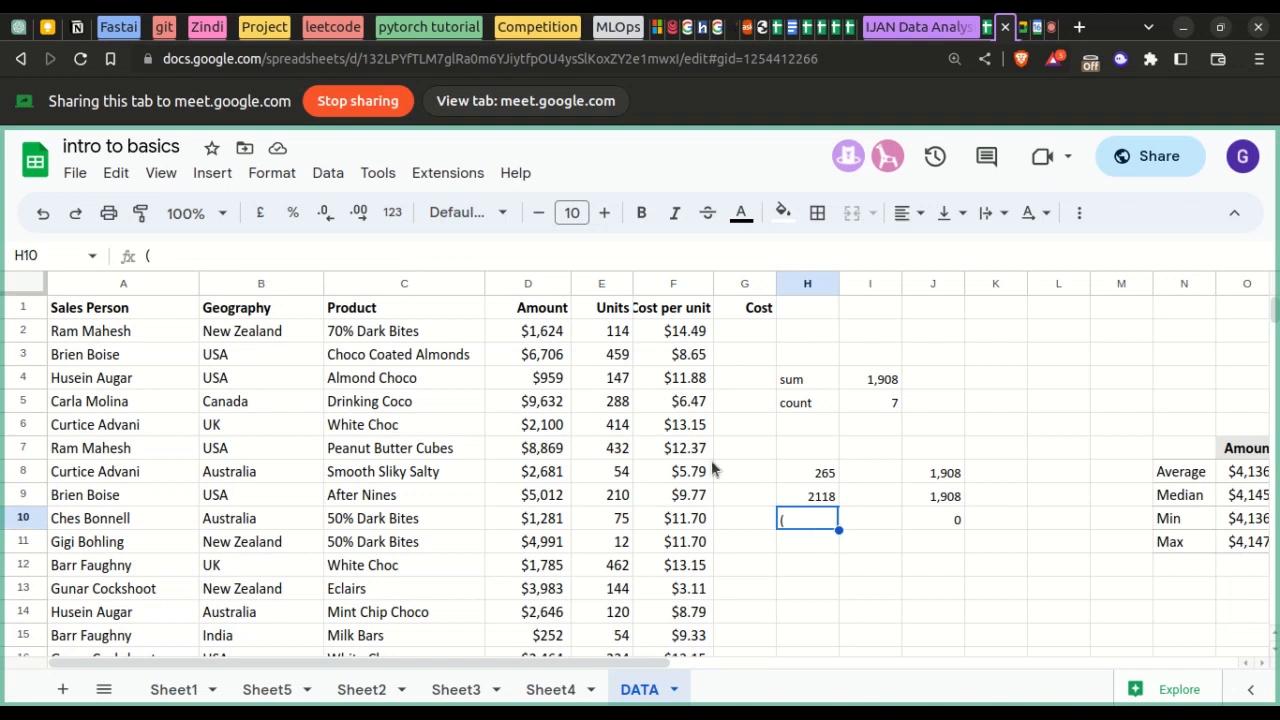
{"action": "left_click", "coordinate": [534, 254]}
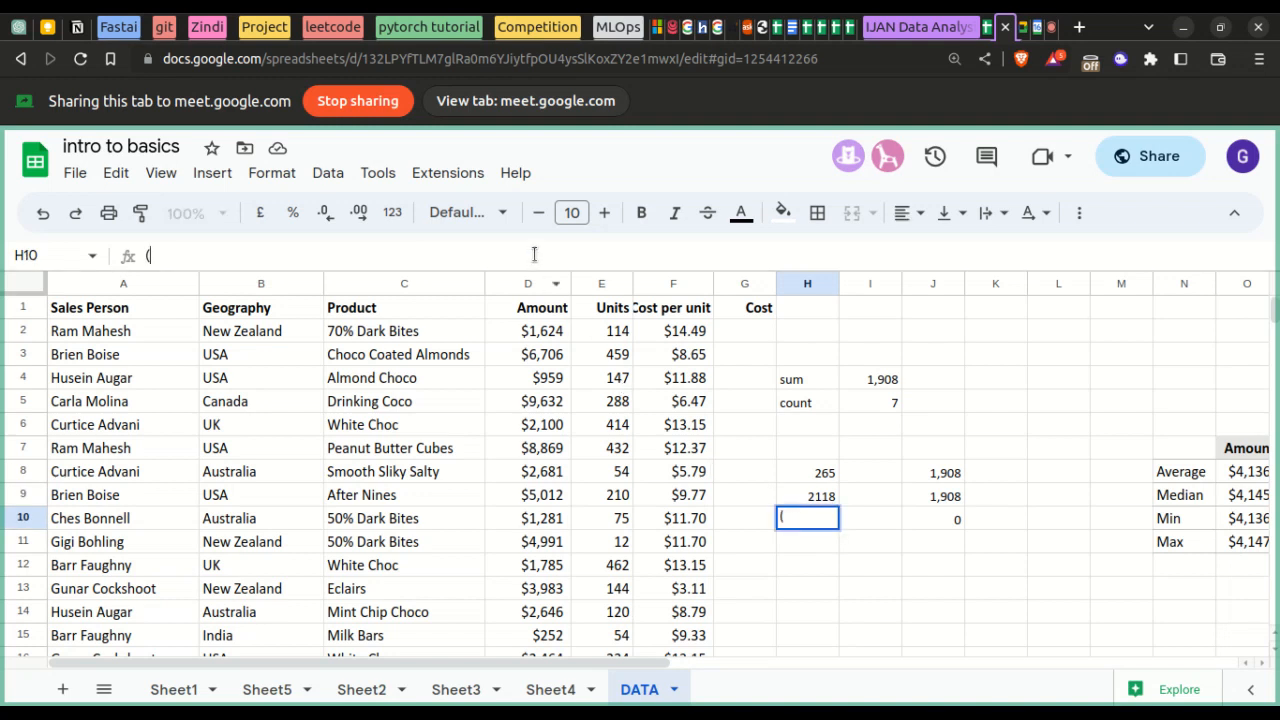
{"action": "left_click", "coordinate": [819, 563]}
{"action": "key", "text": "ctrl+z"}
{"action": "key", "text": "ctrl+z"}
{"action": "key", "text": "ctrl+z"}
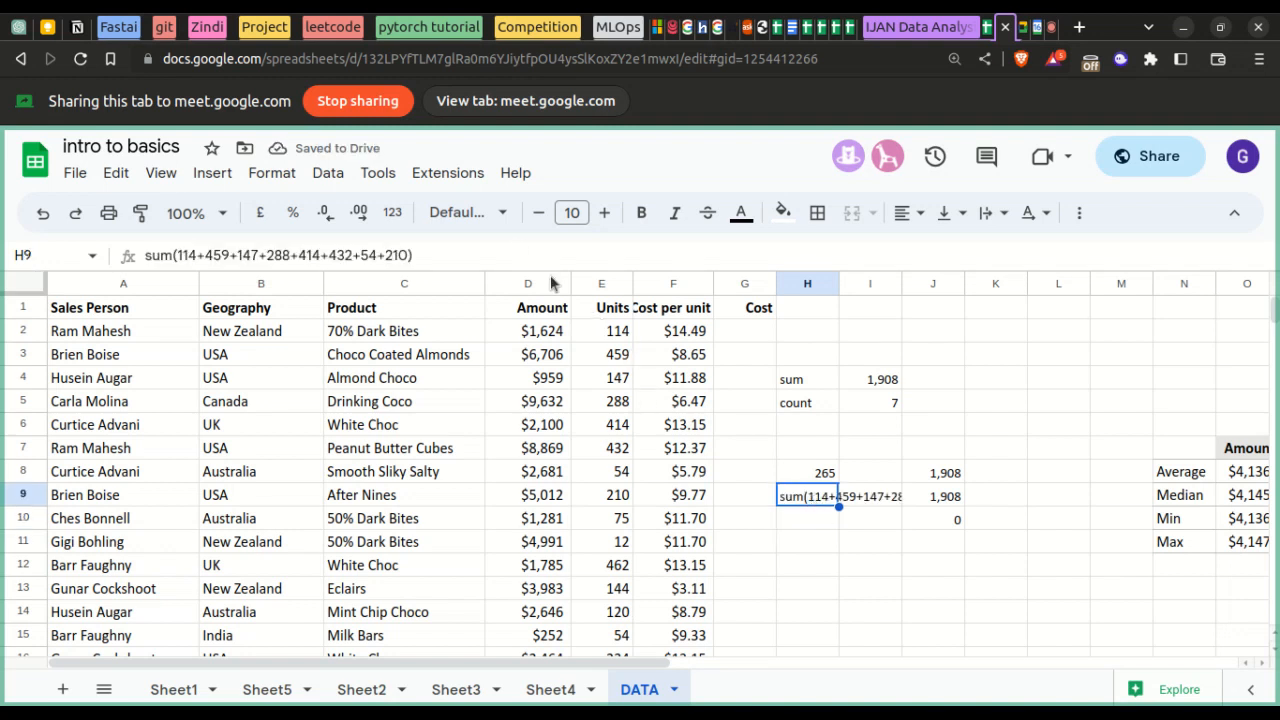
- Make the text in H9 a formula reading =sum(114+459+147+288+414+432+54+210)
{"action": "left_click", "coordinate": [513, 254]}
{"action": "key", "text": "Home"}
{"action": "type", "text": "="}
{"action": "key", "text": "Return"}
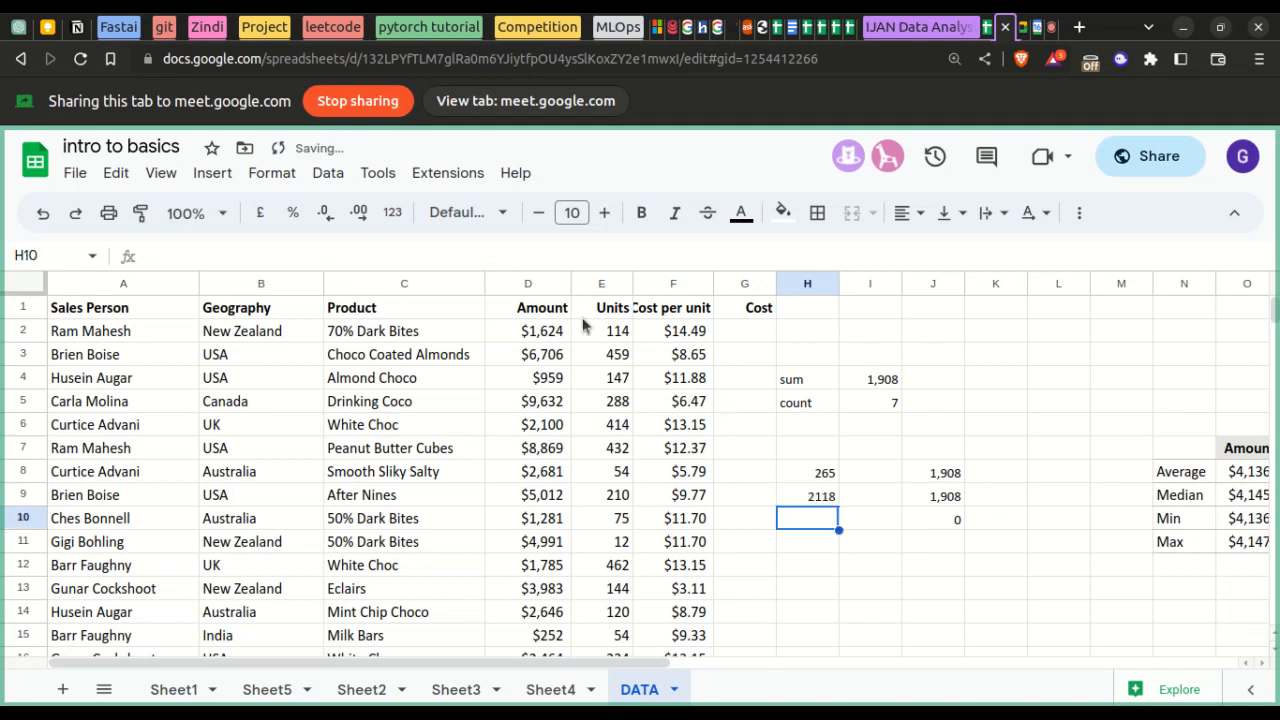
- Enter the manual average formula =2118/9 in H10
{"action": "type", "text": "=2118/9"}
{"action": "key", "text": "Return"}
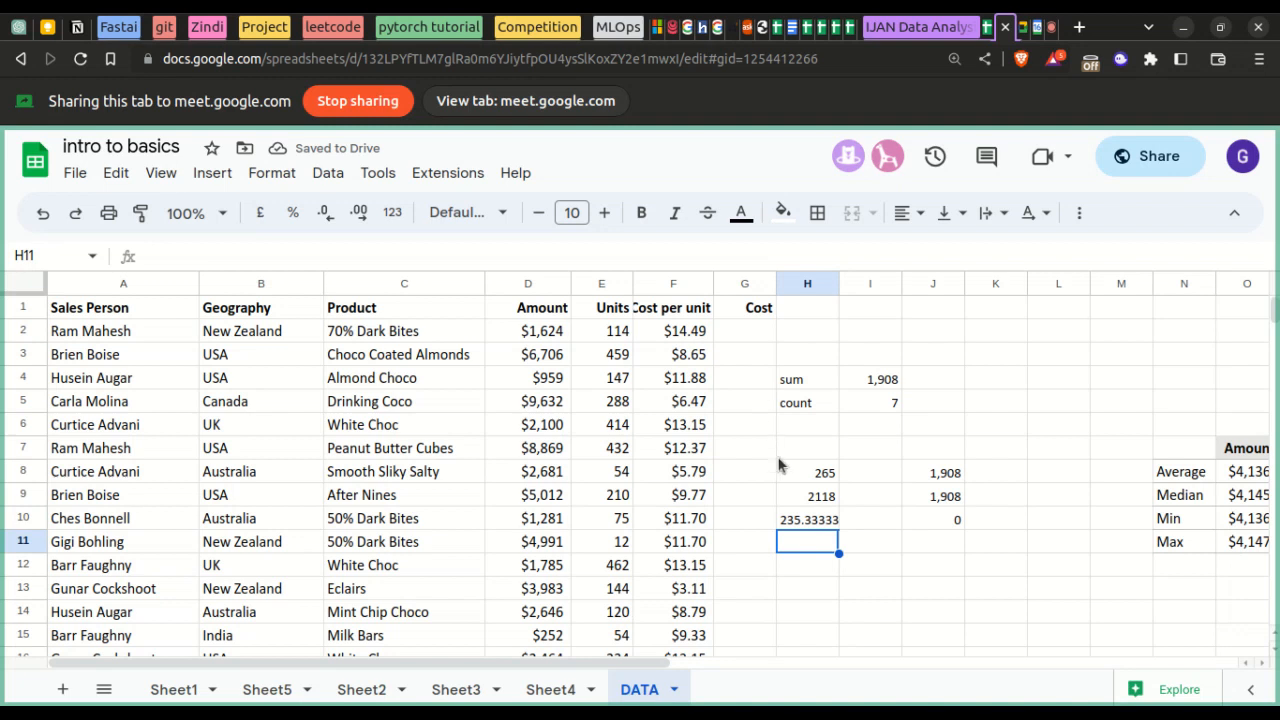
{"action": "left_click", "coordinate": [807, 524]}
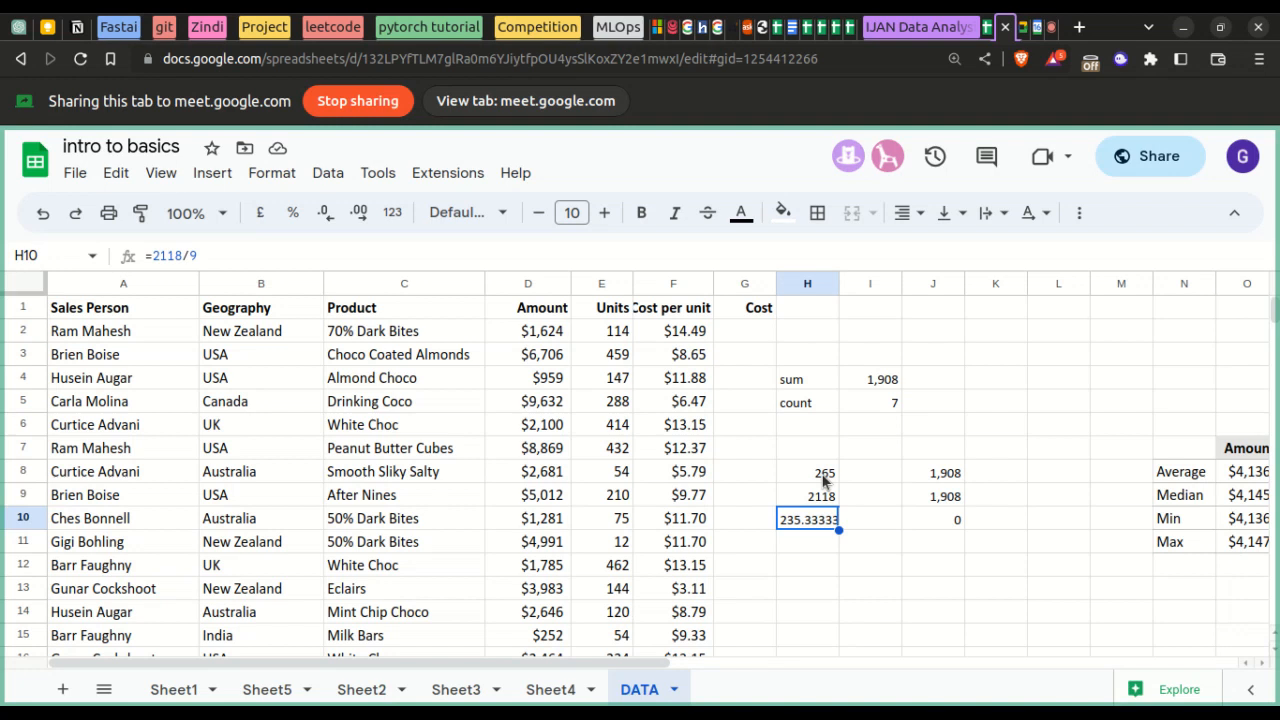
- Compare the formulas in H8, H9 and H10 with the Units values in E2:E9 to check the divisor
{"action": "left_click", "coordinate": [821, 500]}
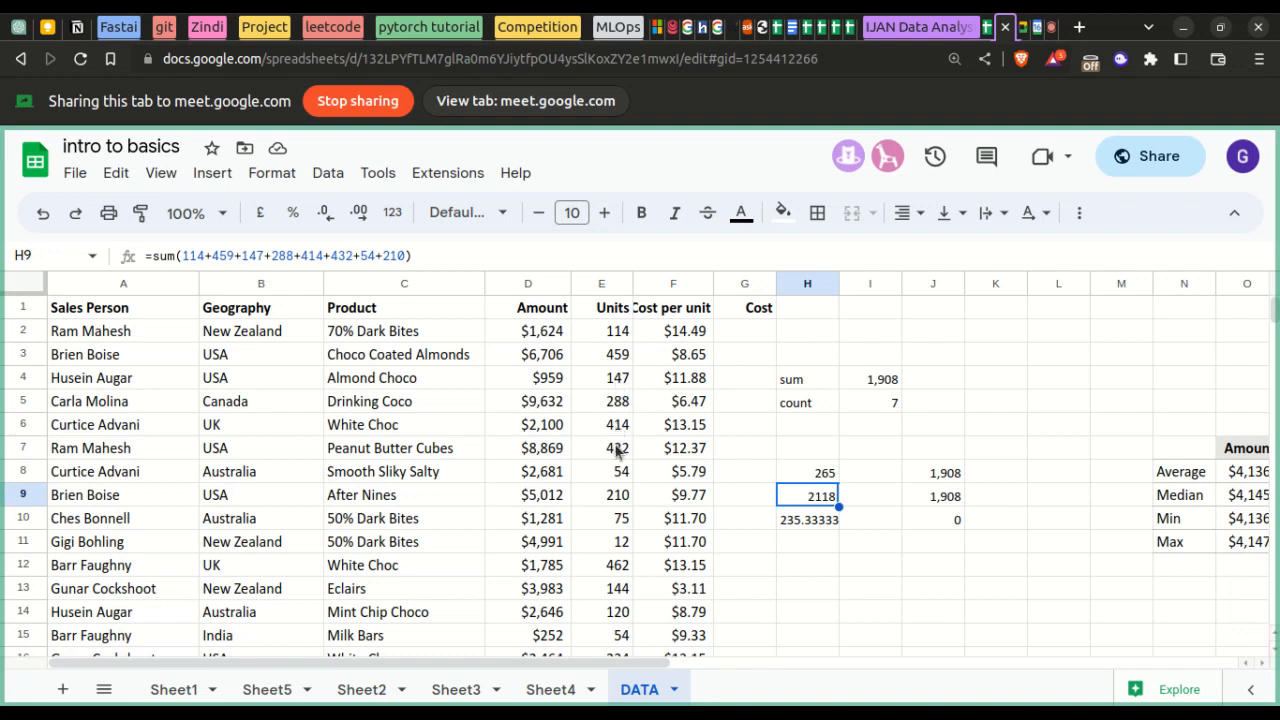
{"action": "left_click", "coordinate": [619, 499]}
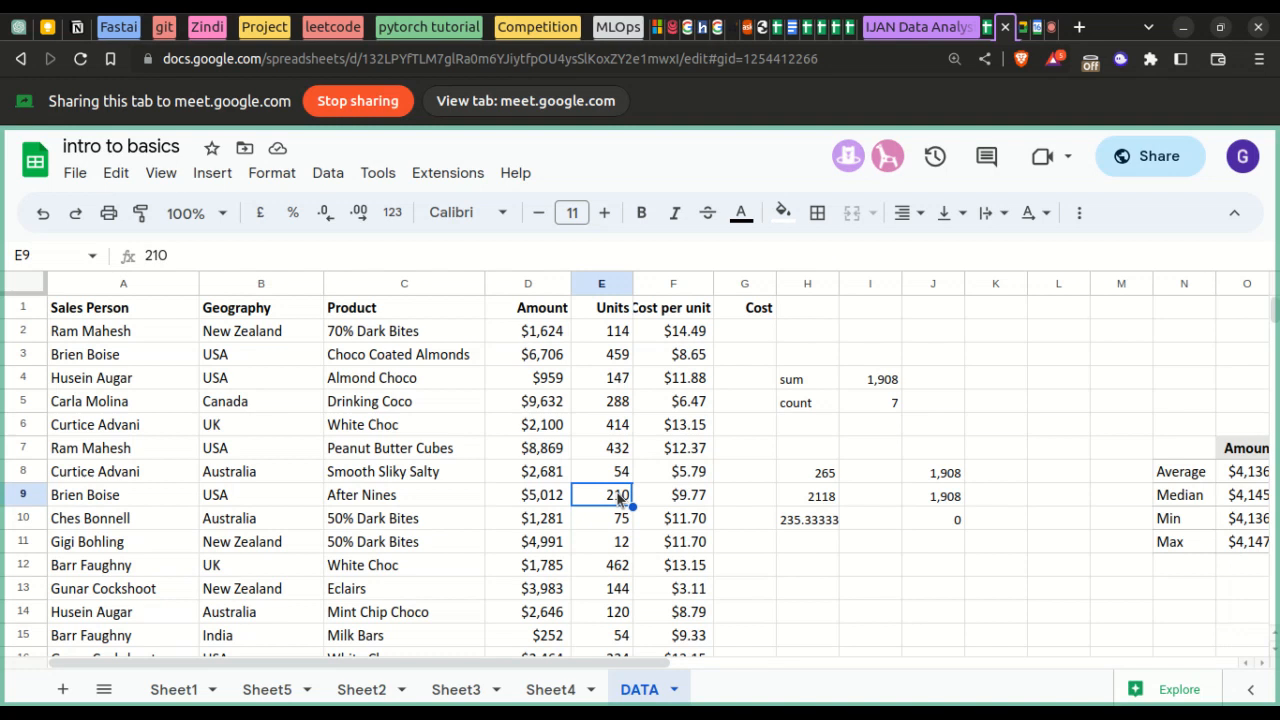
{"action": "left_click", "coordinate": [621, 333]}
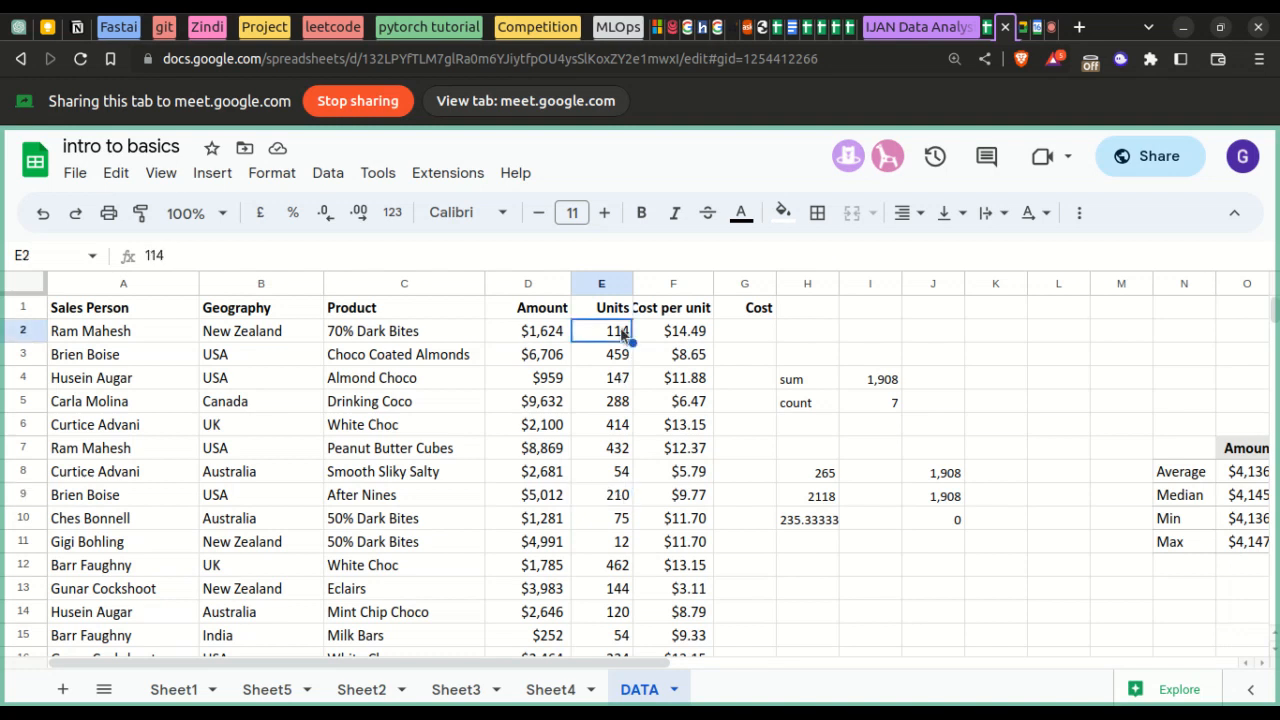
{"action": "left_click", "coordinate": [617, 499]}
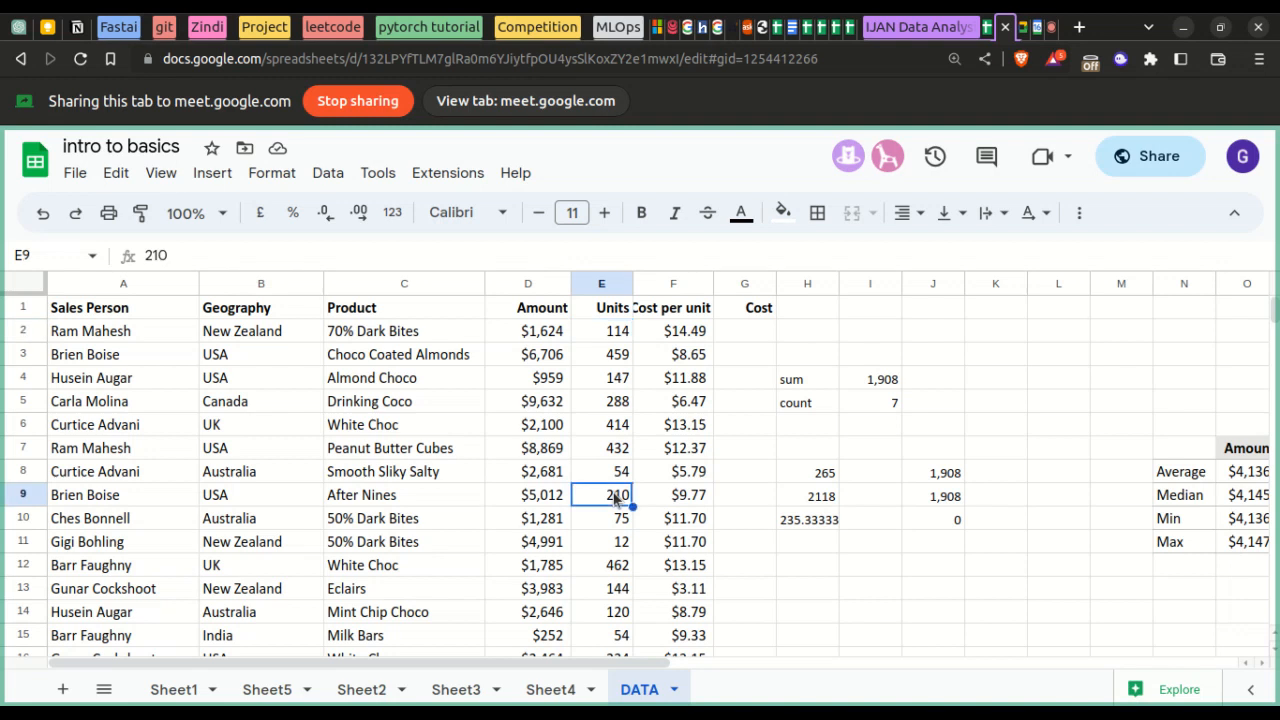
{"action": "left_click", "coordinate": [820, 496]}
{"action": "left_click", "coordinate": [824, 477]}
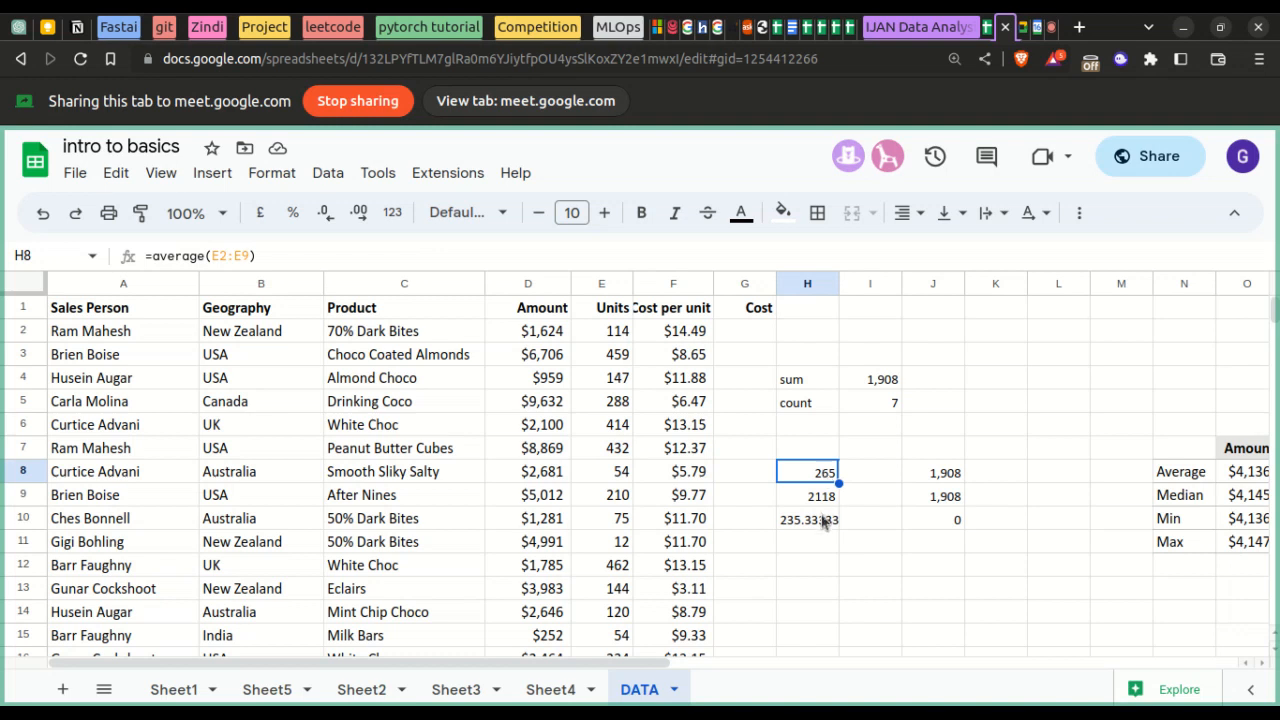
{"action": "left_click", "coordinate": [821, 520]}
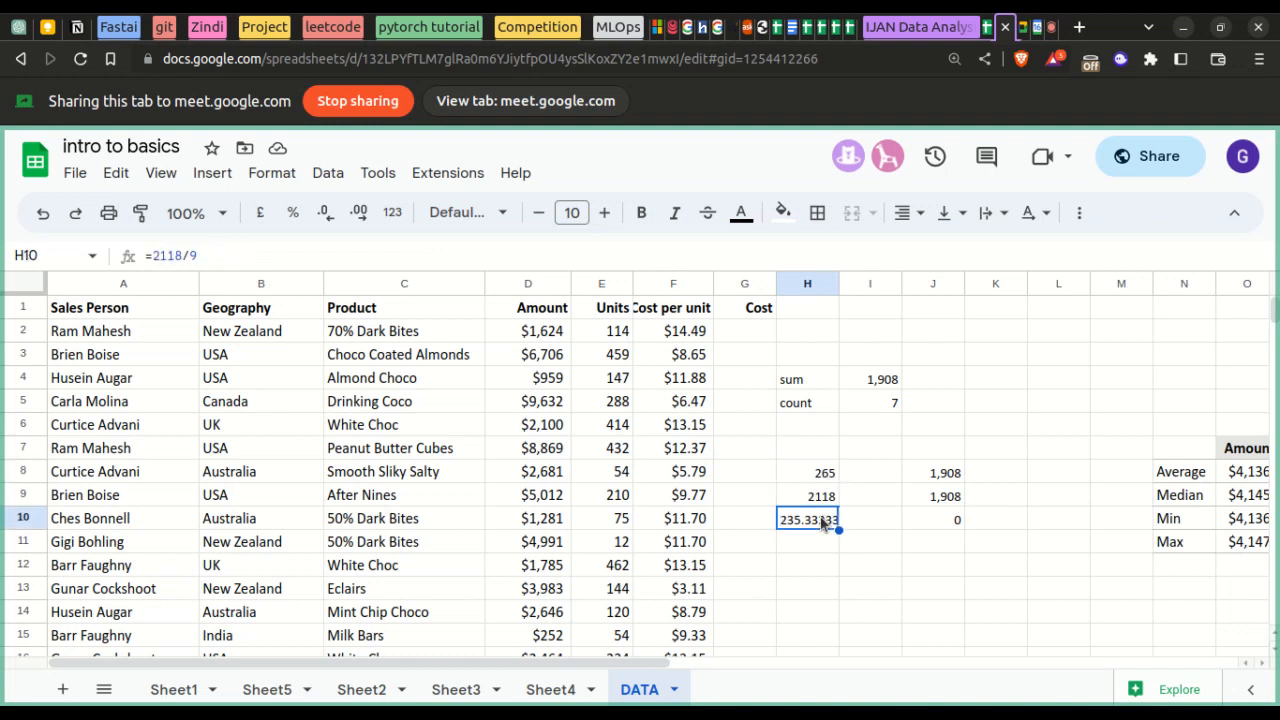
{"action": "left_click", "coordinate": [826, 497]}
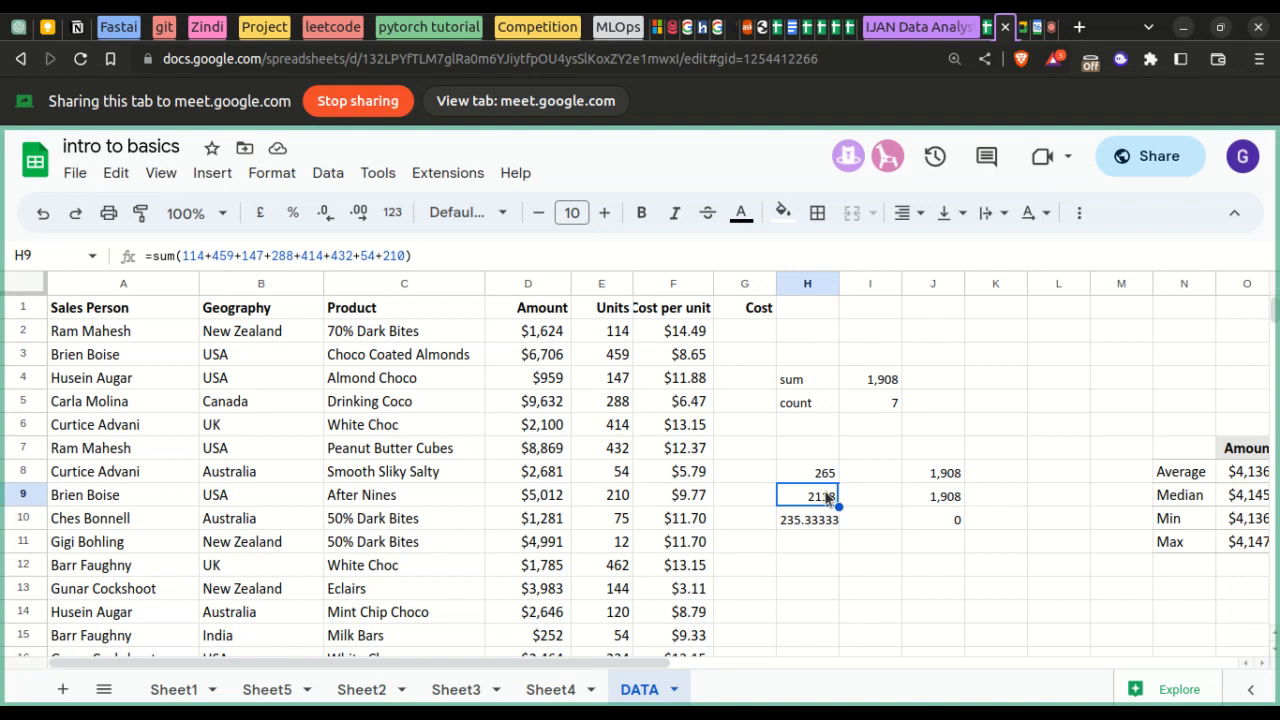
{"action": "left_click_drag", "start_coordinate": [618, 335], "coordinate": [618, 500]}
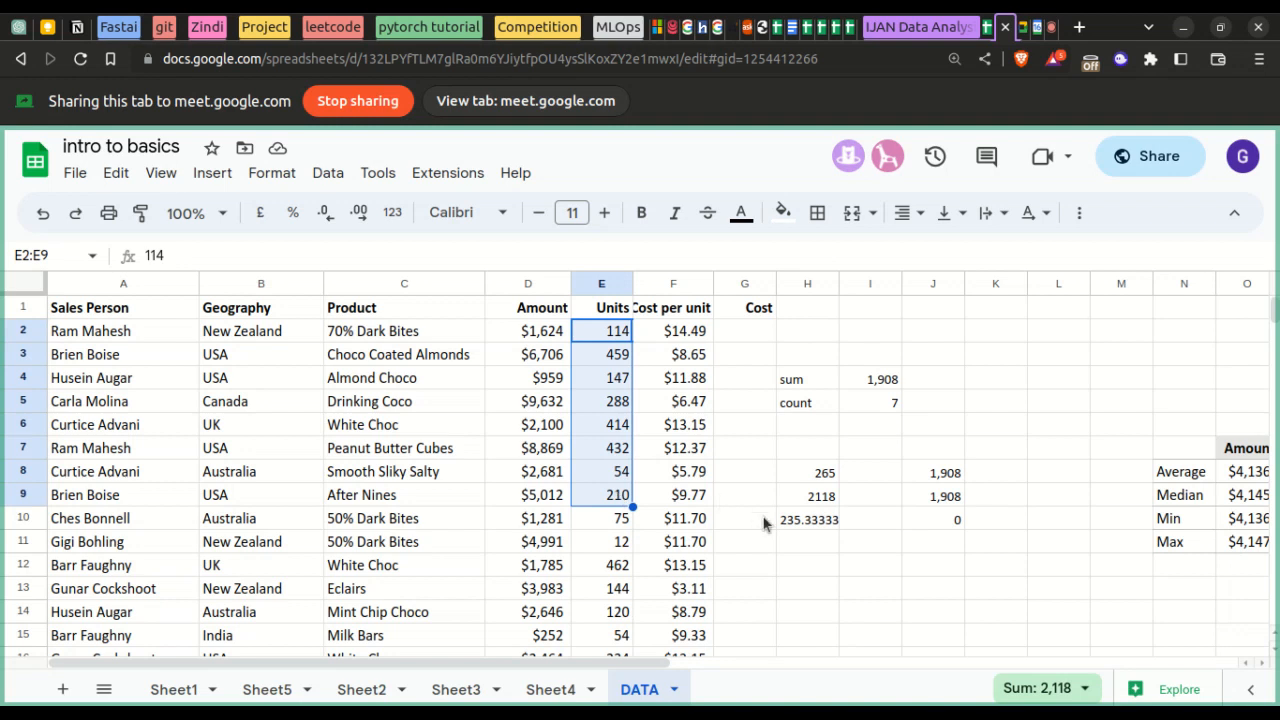
{"action": "left_click", "coordinate": [797, 530]}
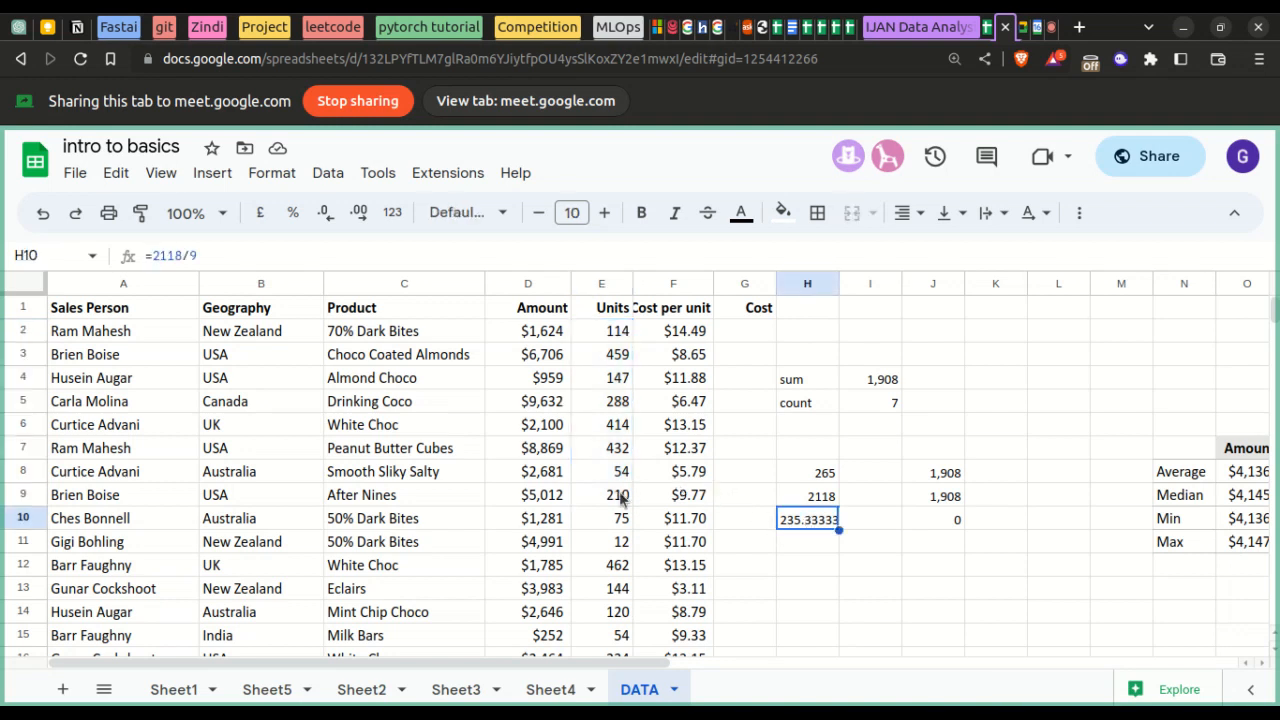
{"action": "left_click", "coordinate": [797, 474]}
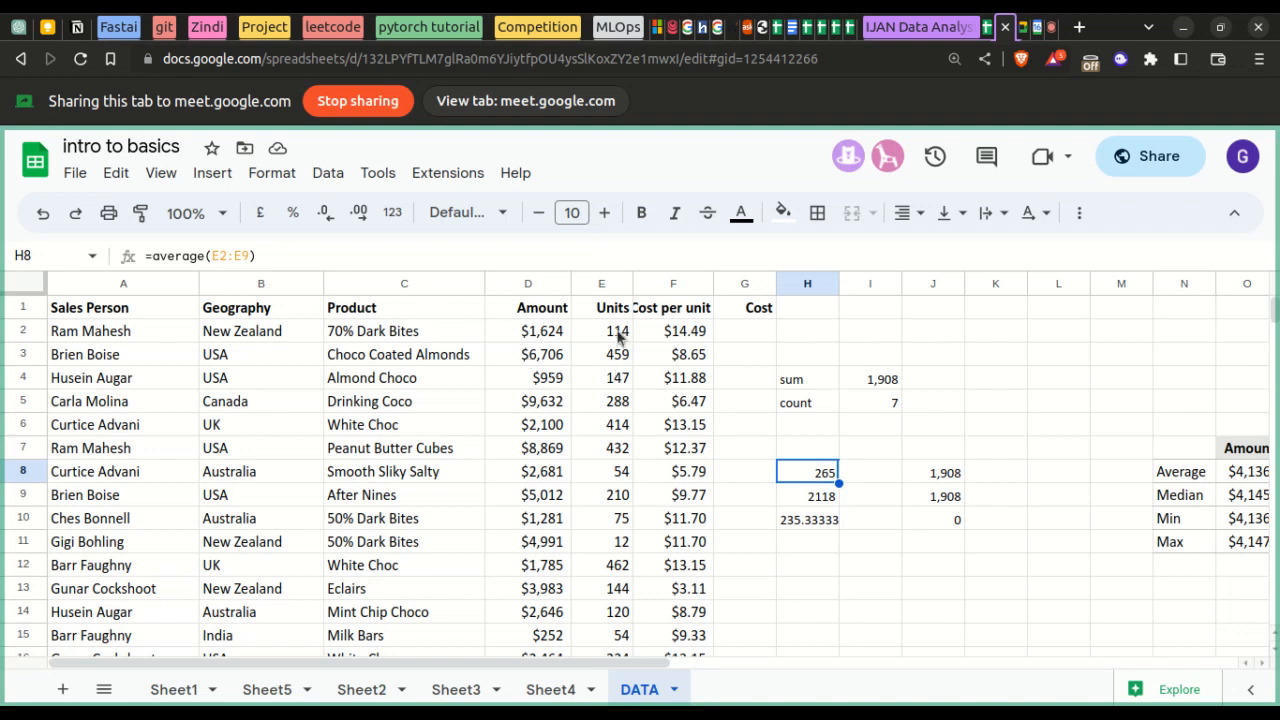
{"action": "left_click_drag", "start_coordinate": [617, 337], "coordinate": [614, 492]}
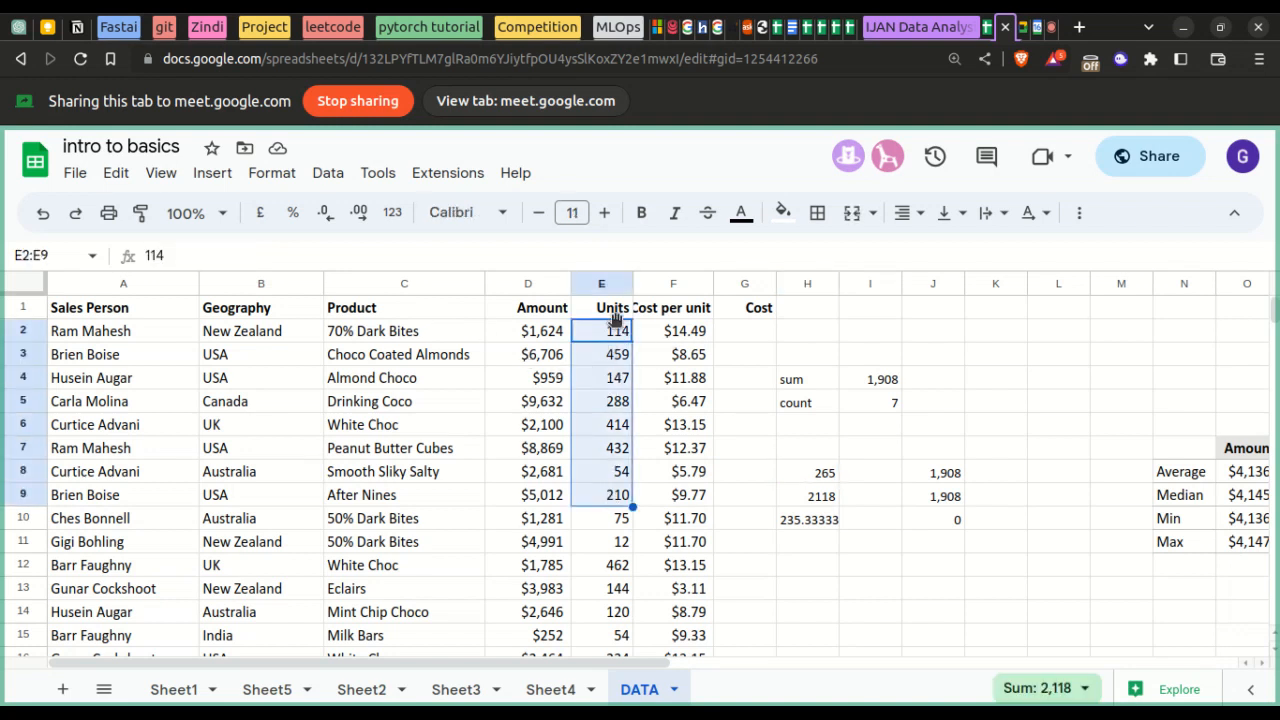
{"action": "left_click_drag", "start_coordinate": [614, 334], "coordinate": [617, 503]}
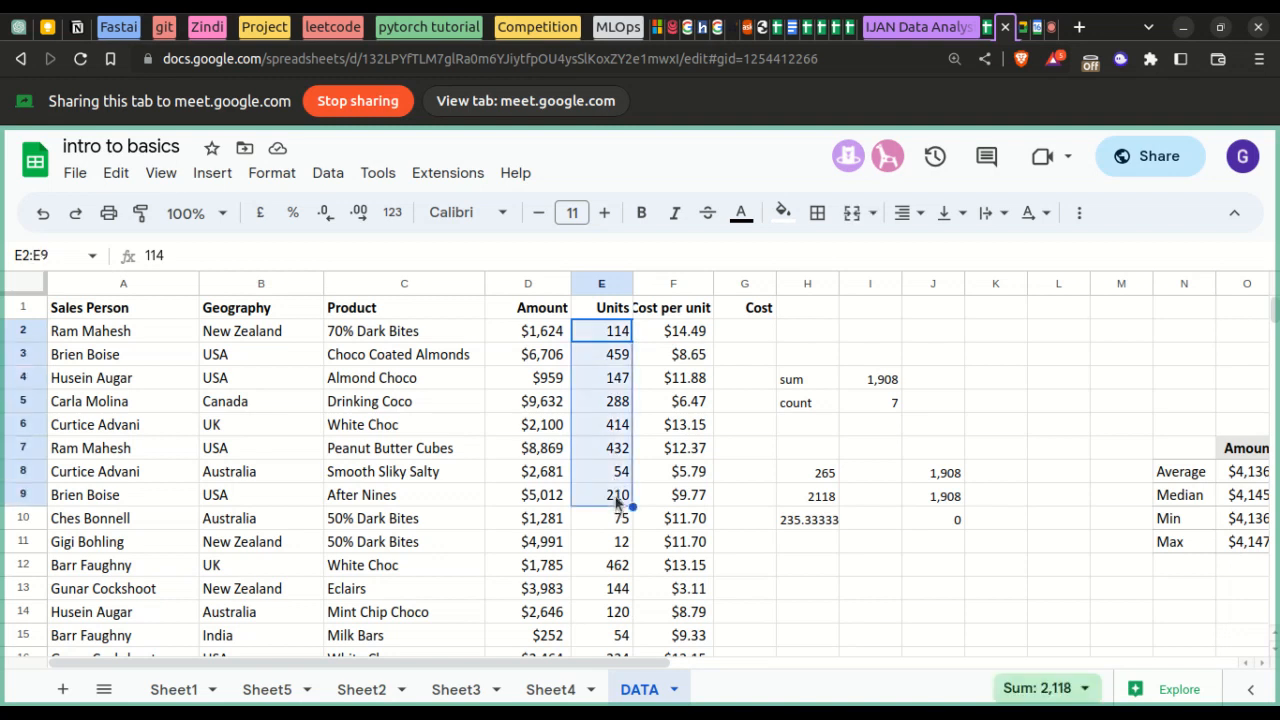
{"action": "left_click", "coordinate": [817, 543]}
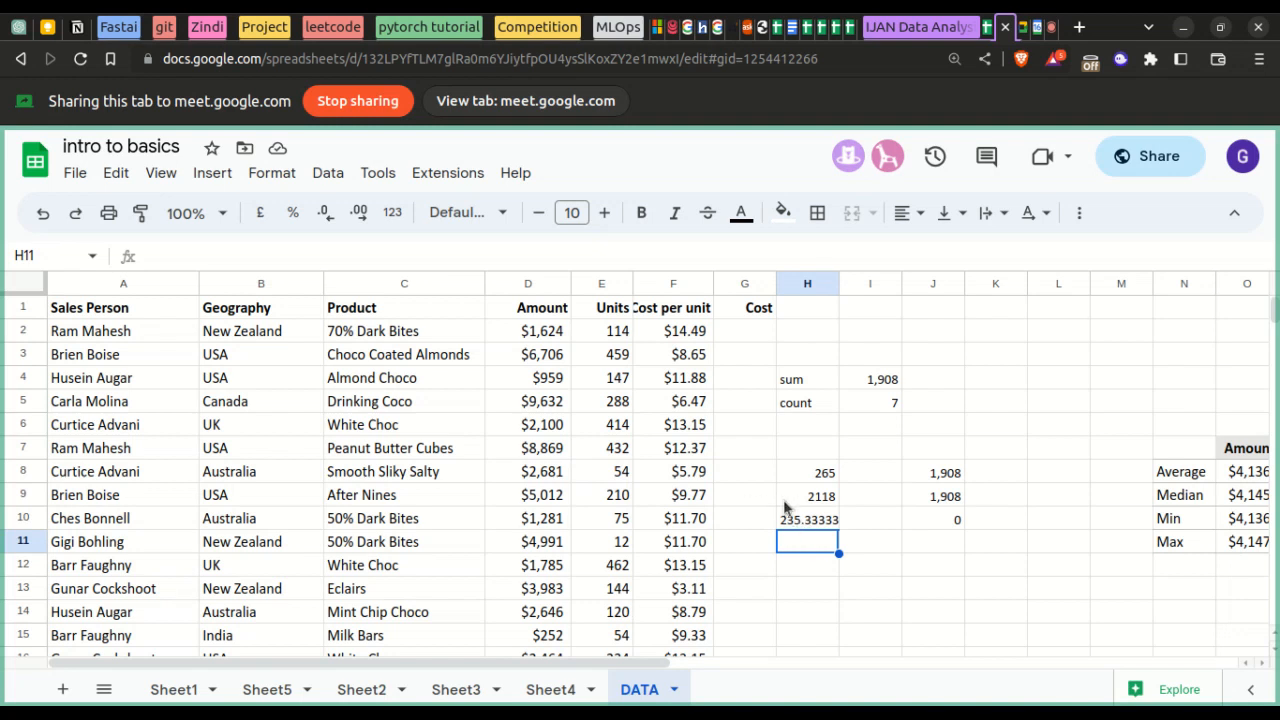
- Correct the divisor in H10 so the formula reads =2118/8
{"action": "left_click", "coordinate": [812, 522]}
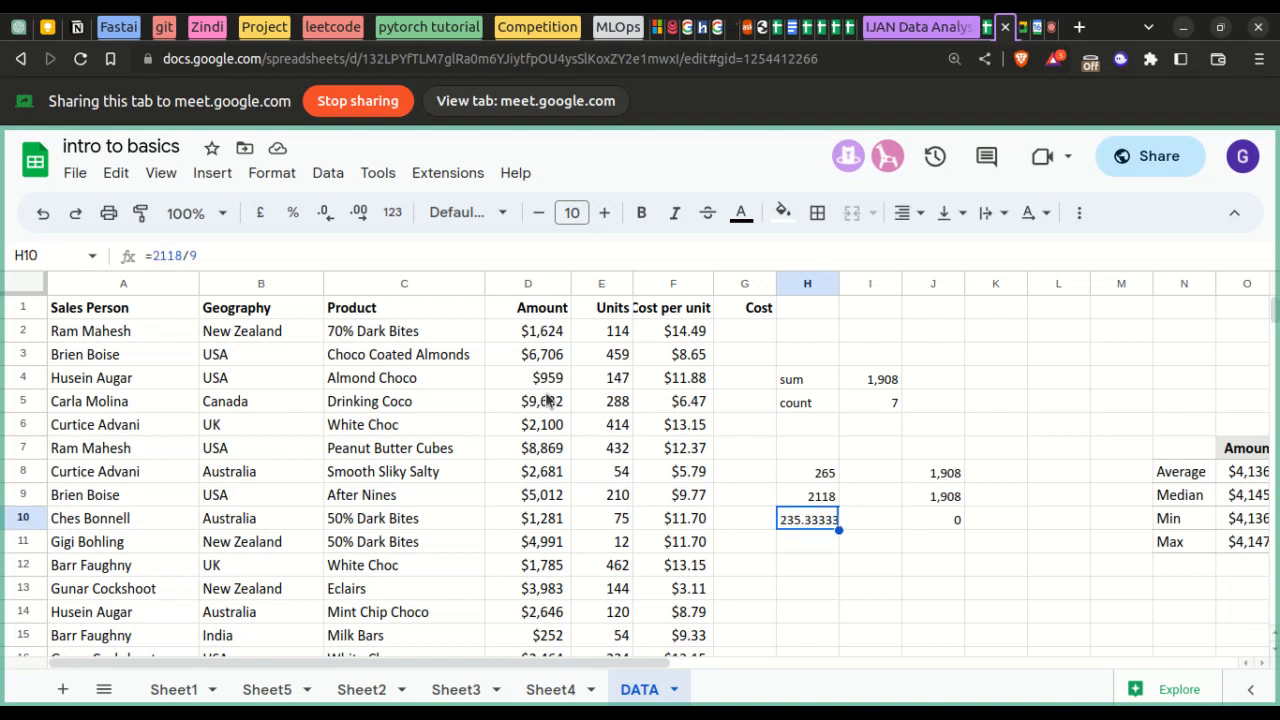
{"action": "left_click", "coordinate": [375, 258]}
{"action": "key", "text": "BackSpace"}
{"action": "type", "text": "8"}
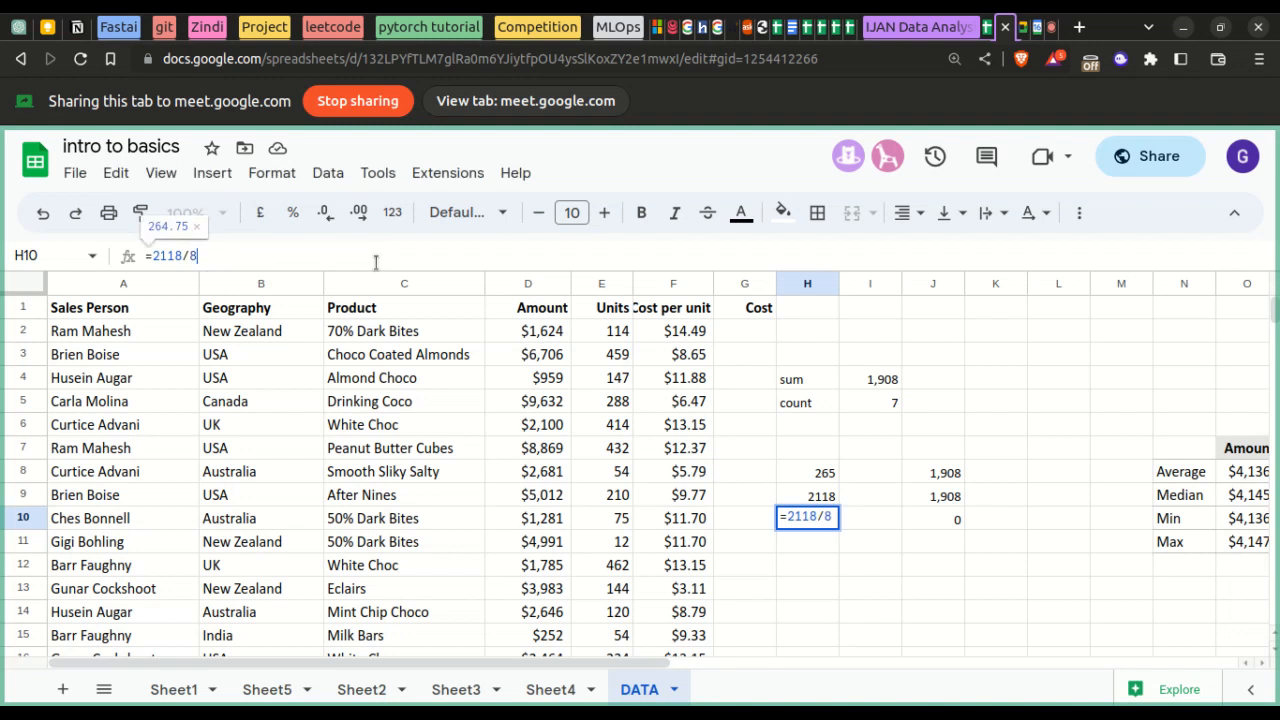
{"action": "key", "text": "Return"}
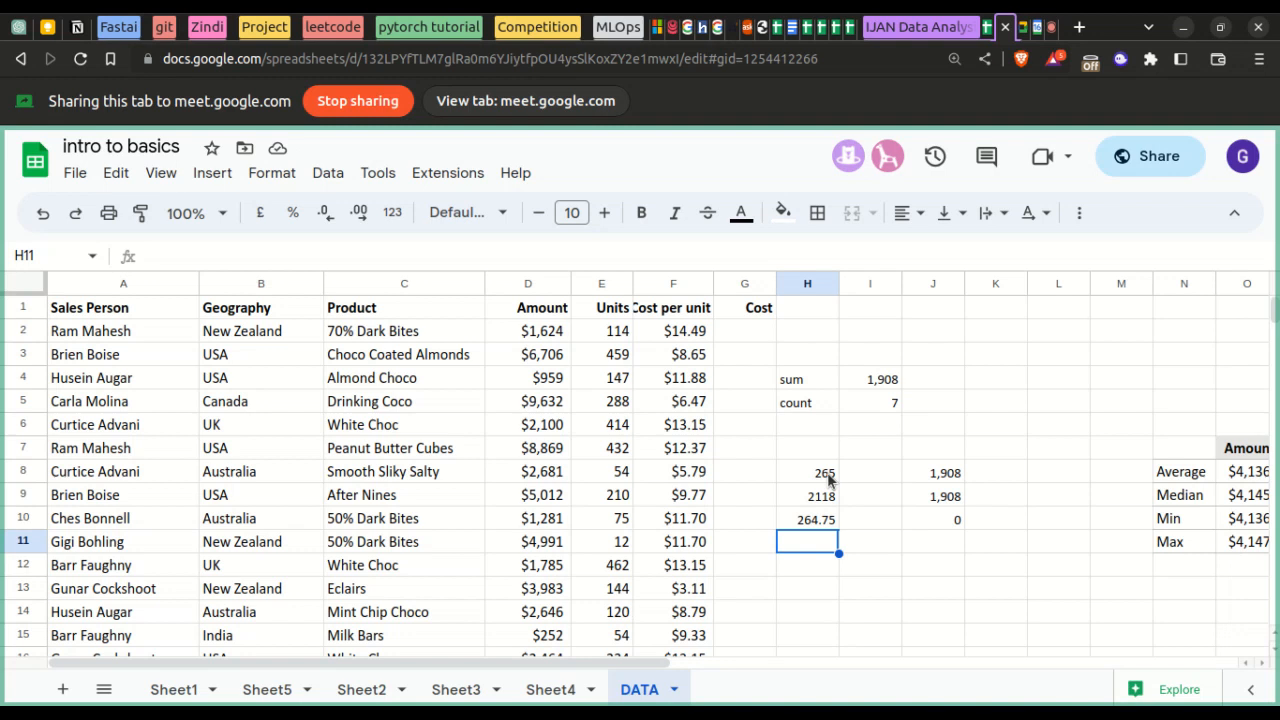
- Compare the manual average formula in H10 with the AVERAGE formula in H8
{"action": "left_click", "coordinate": [818, 520]}
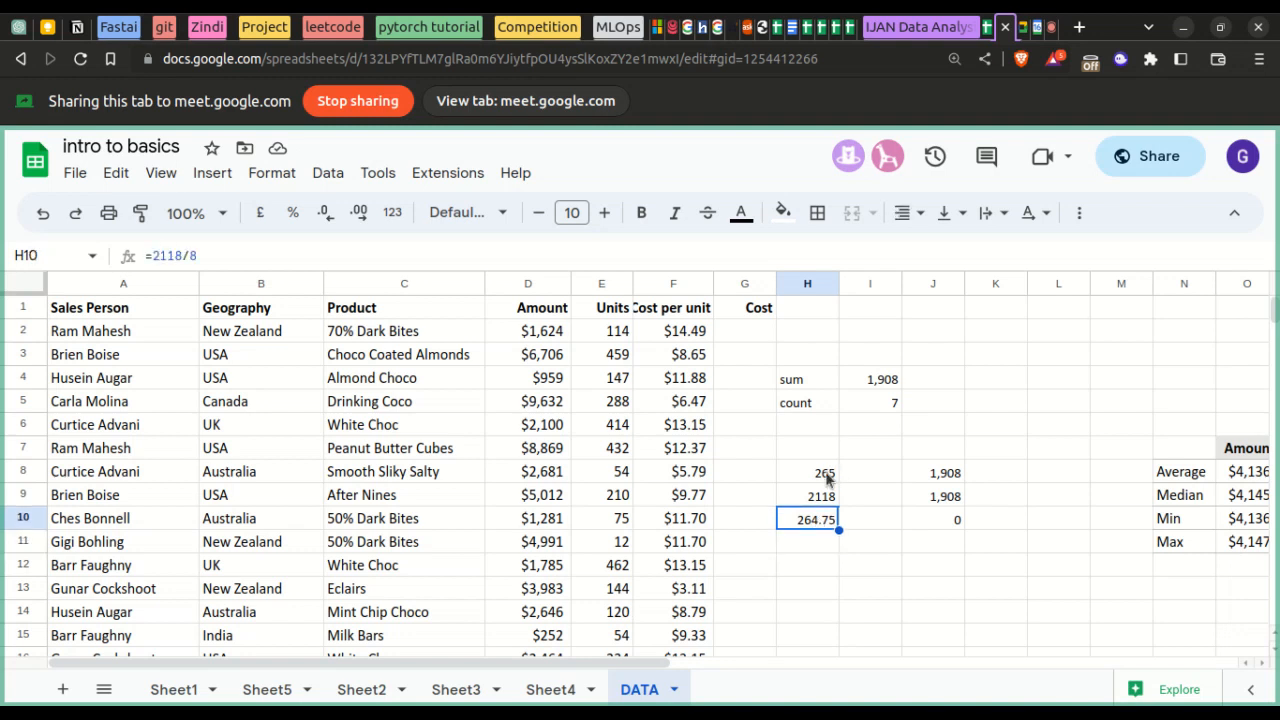
{"action": "left_click", "coordinate": [826, 476]}
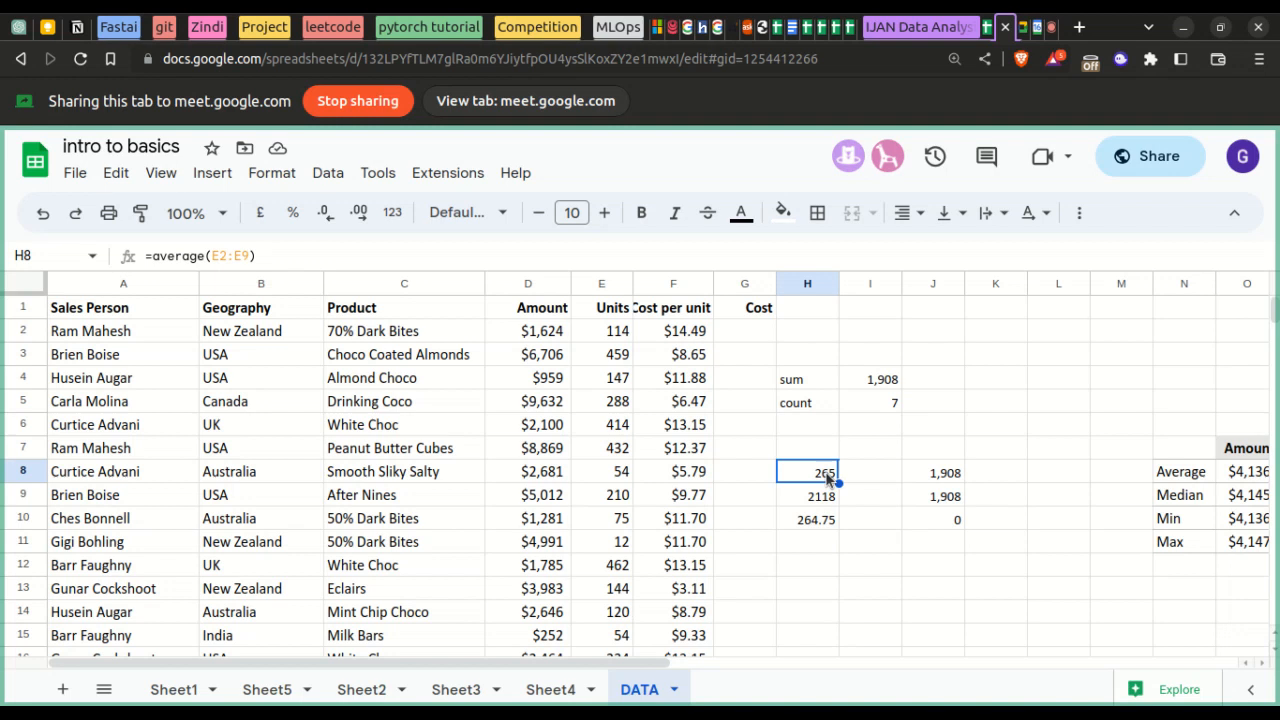
{"action": "left_click", "coordinate": [812, 521]}
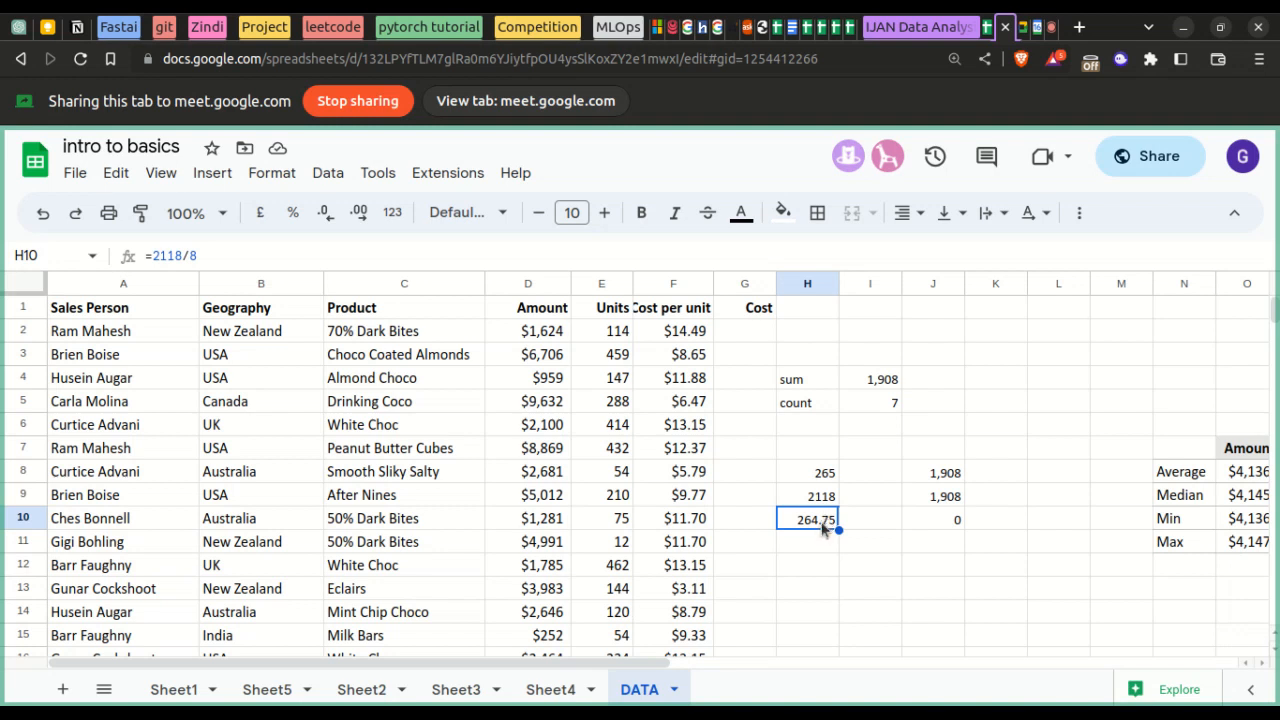
{"action": "left_click", "coordinate": [829, 477]}
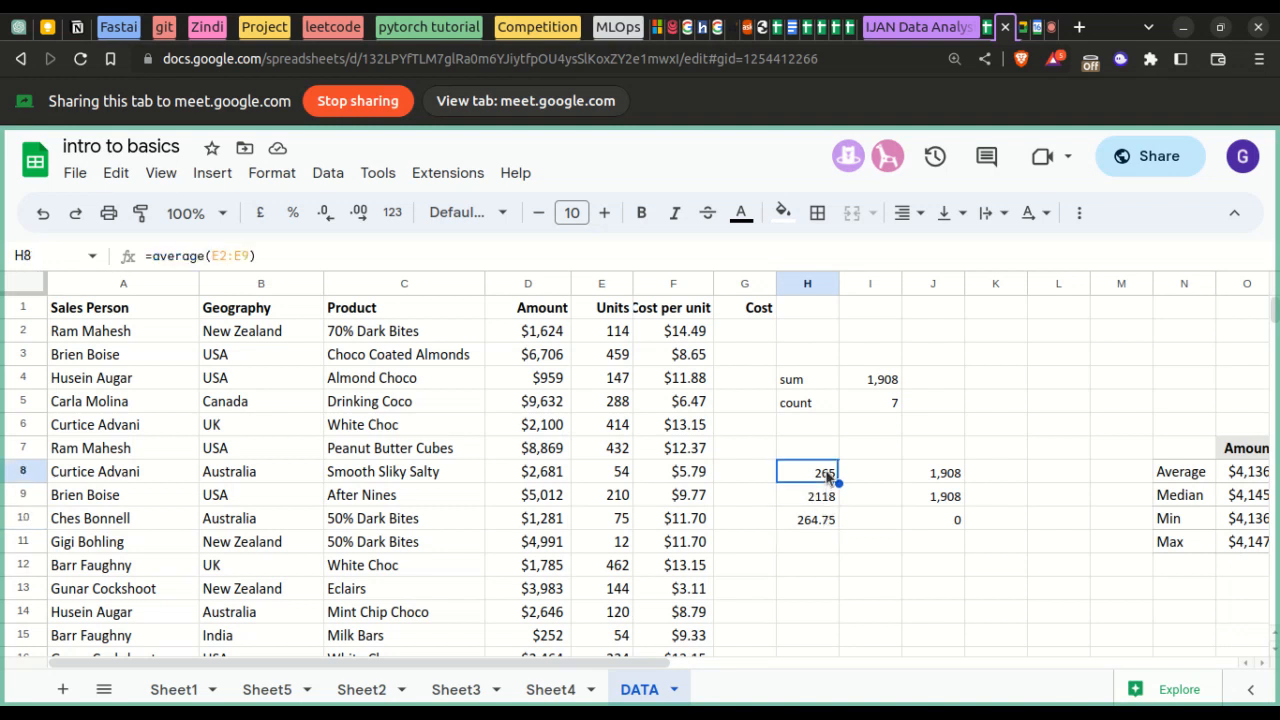
- Insert the MIN function into cell H11 from the built-in function list
{"action": "left_click", "coordinate": [808, 545]}
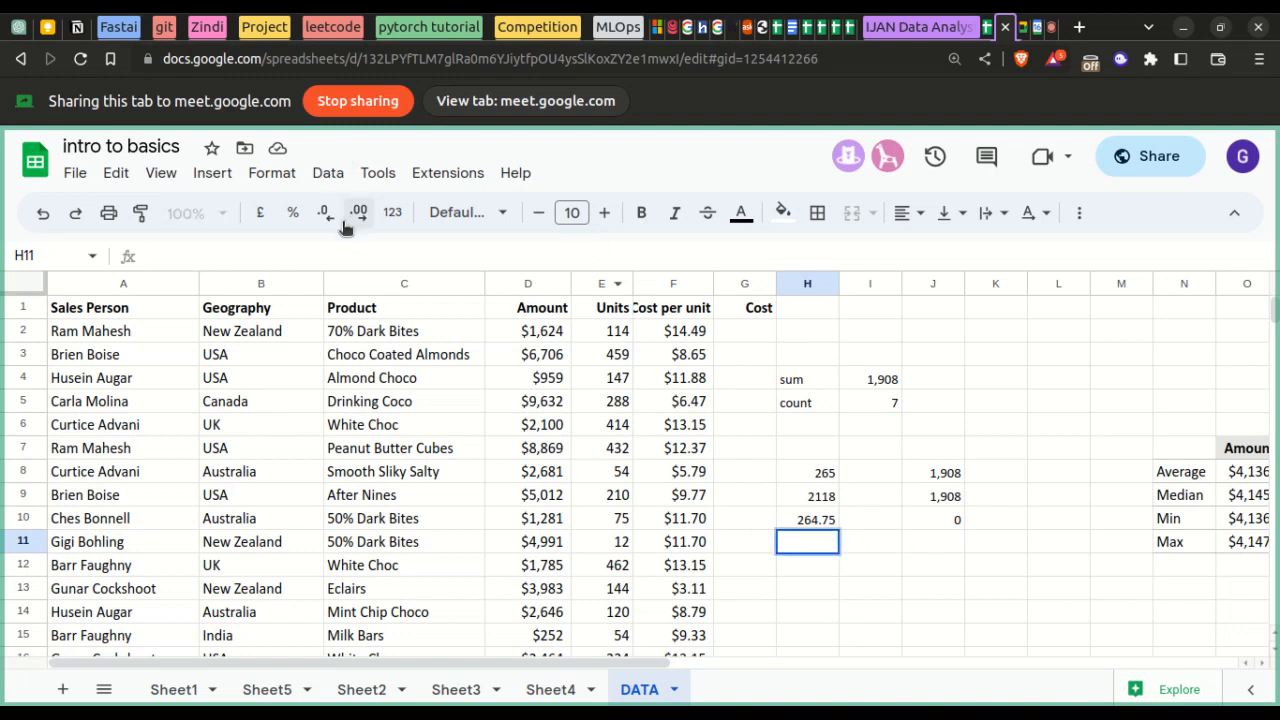
{"action": "left_click", "coordinate": [228, 177]}
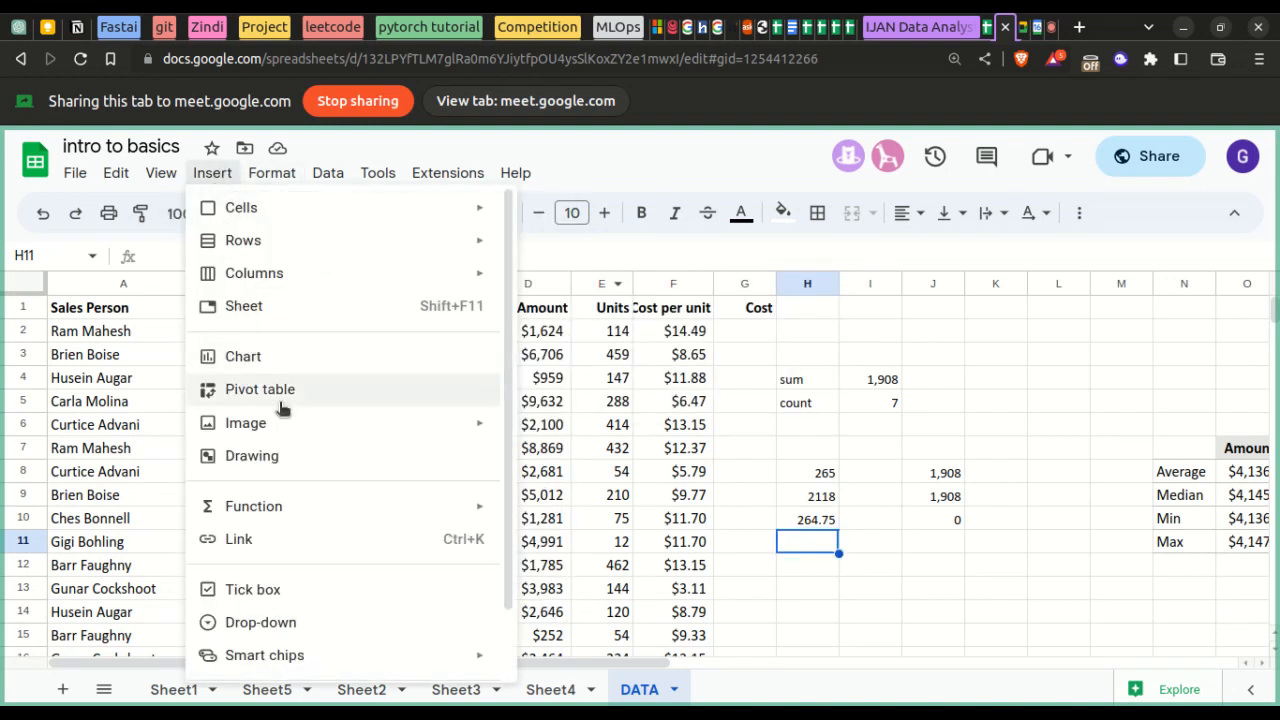
{"action": "mouse_move", "coordinate": [297, 508]}
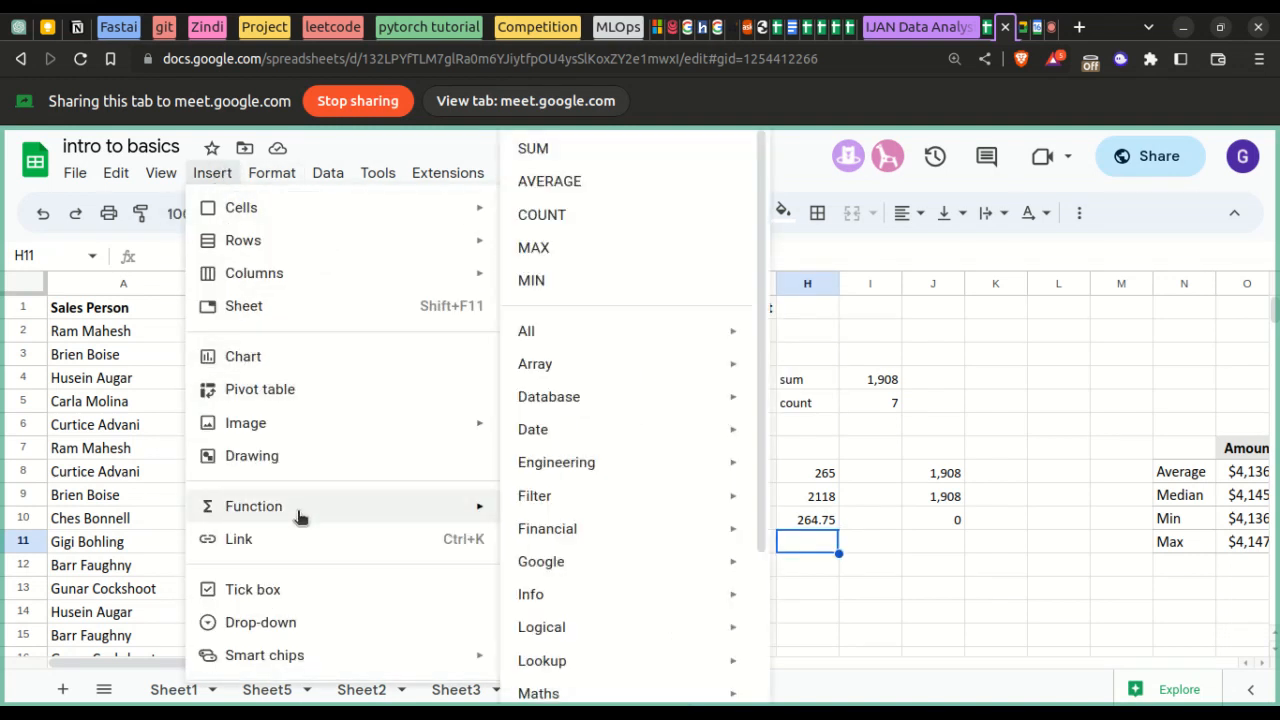
{"action": "left_click", "coordinate": [555, 279]}
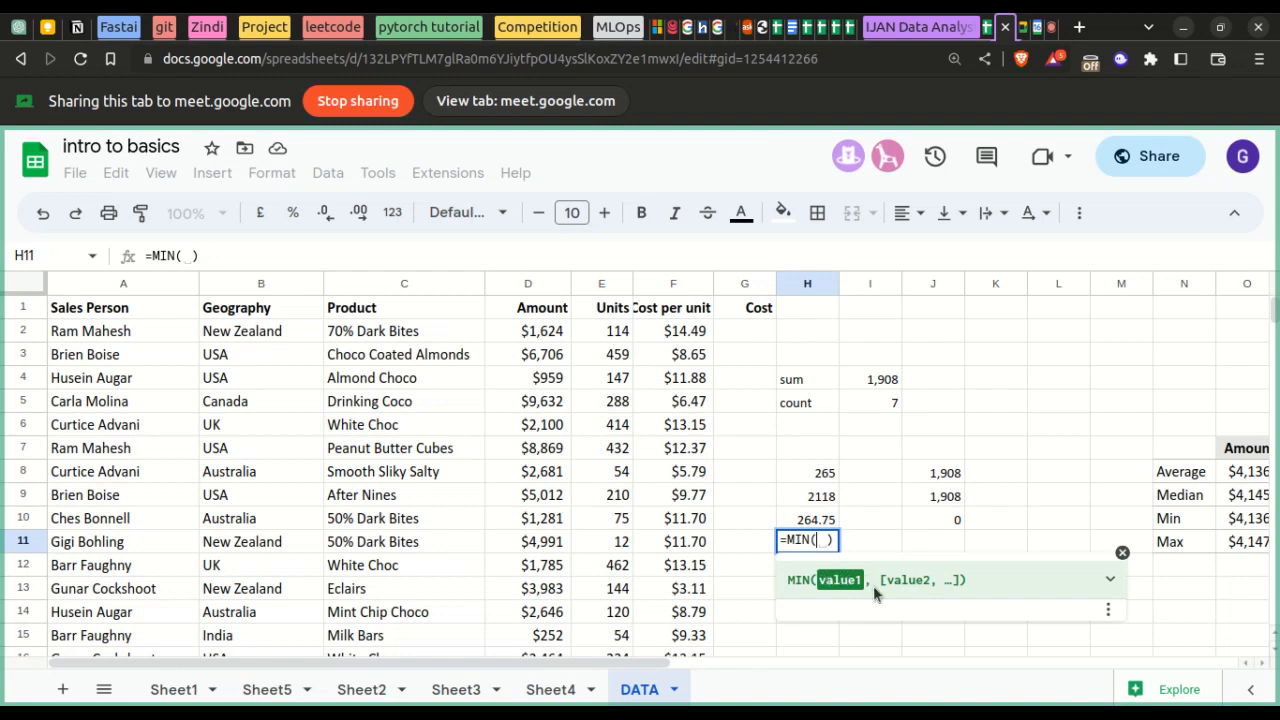
- Expand the MIN function's help and read its example, description and argument explanations
{"action": "left_click", "coordinate": [1110, 579]}
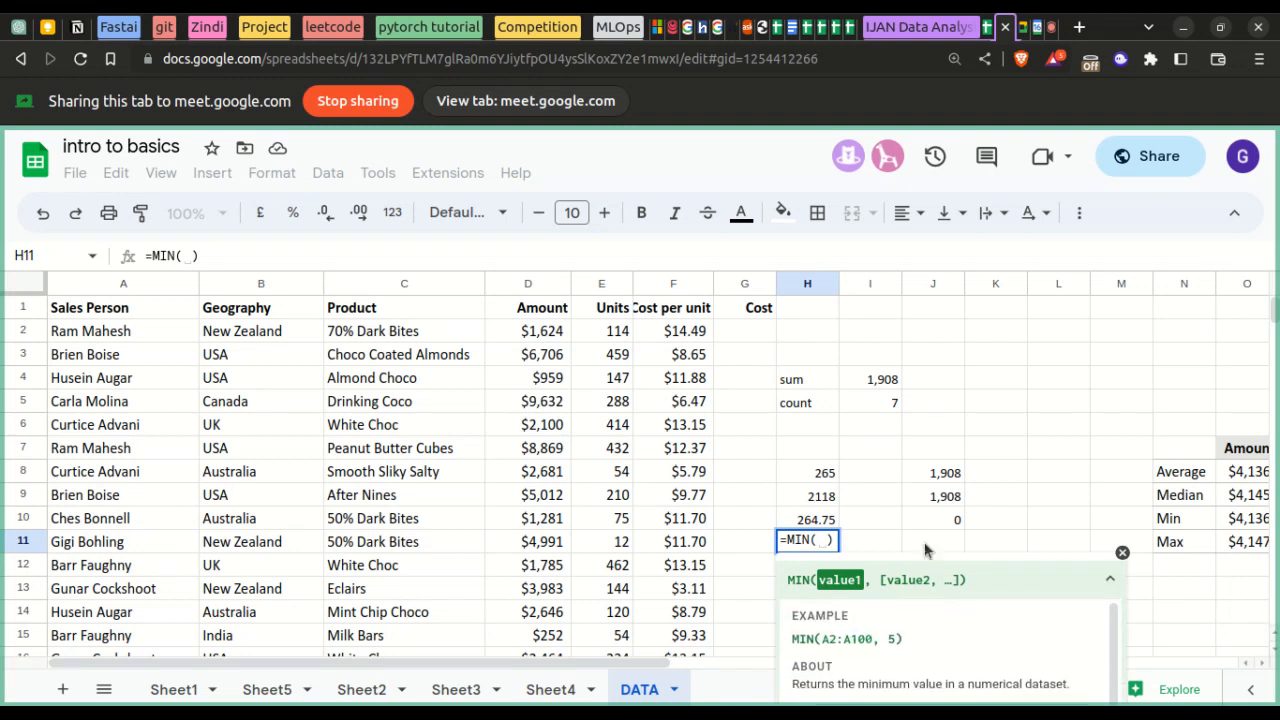
{"action": "scroll", "coordinate": [928, 550], "scroll_direction": "down", "scroll_amount": 3}
{"action": "scroll", "coordinate": [926, 551], "scroll_direction": "up", "scroll_amount": 3}
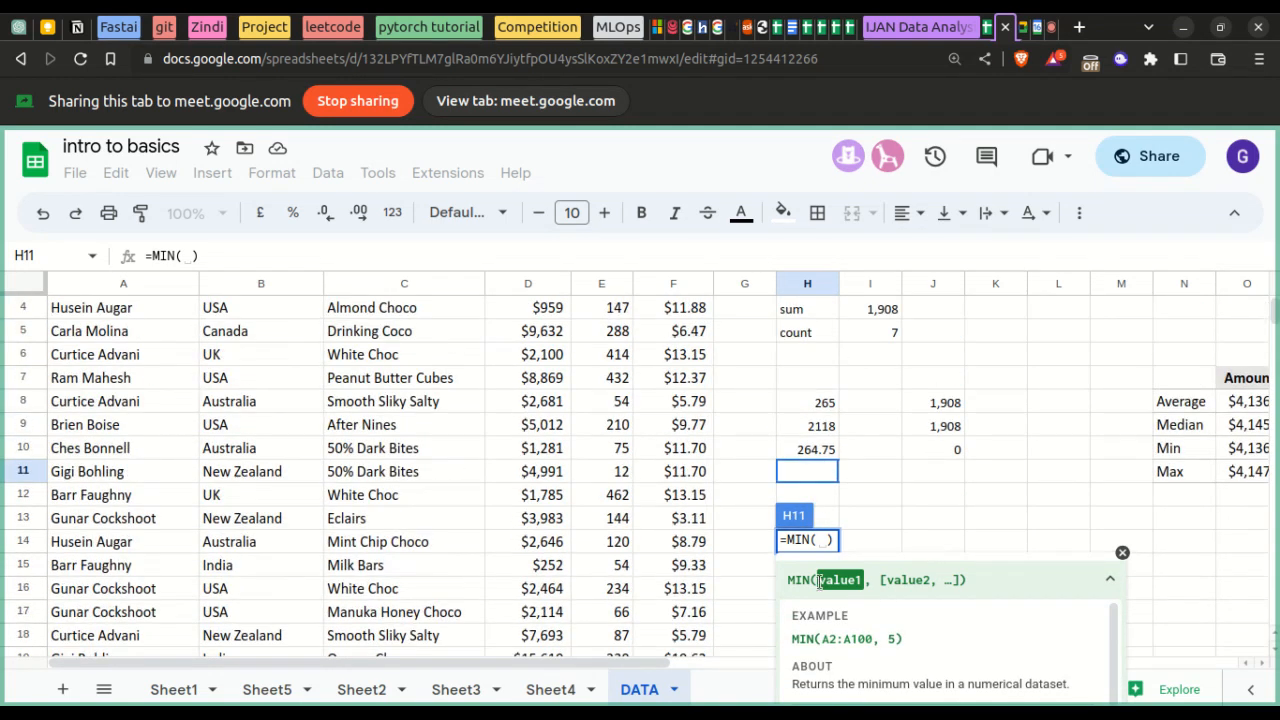
{"action": "scroll", "coordinate": [853, 640], "scroll_direction": "down", "scroll_amount": 1}
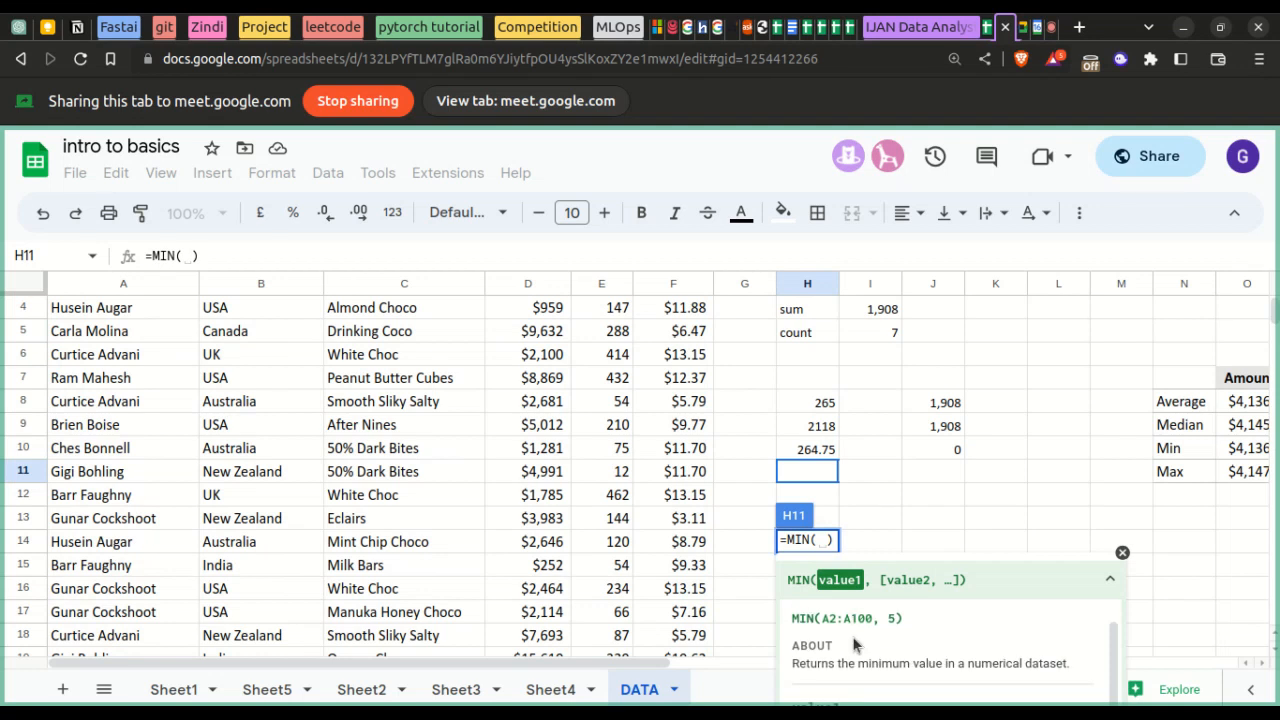
{"action": "key", "text": "ctrl+minus"}
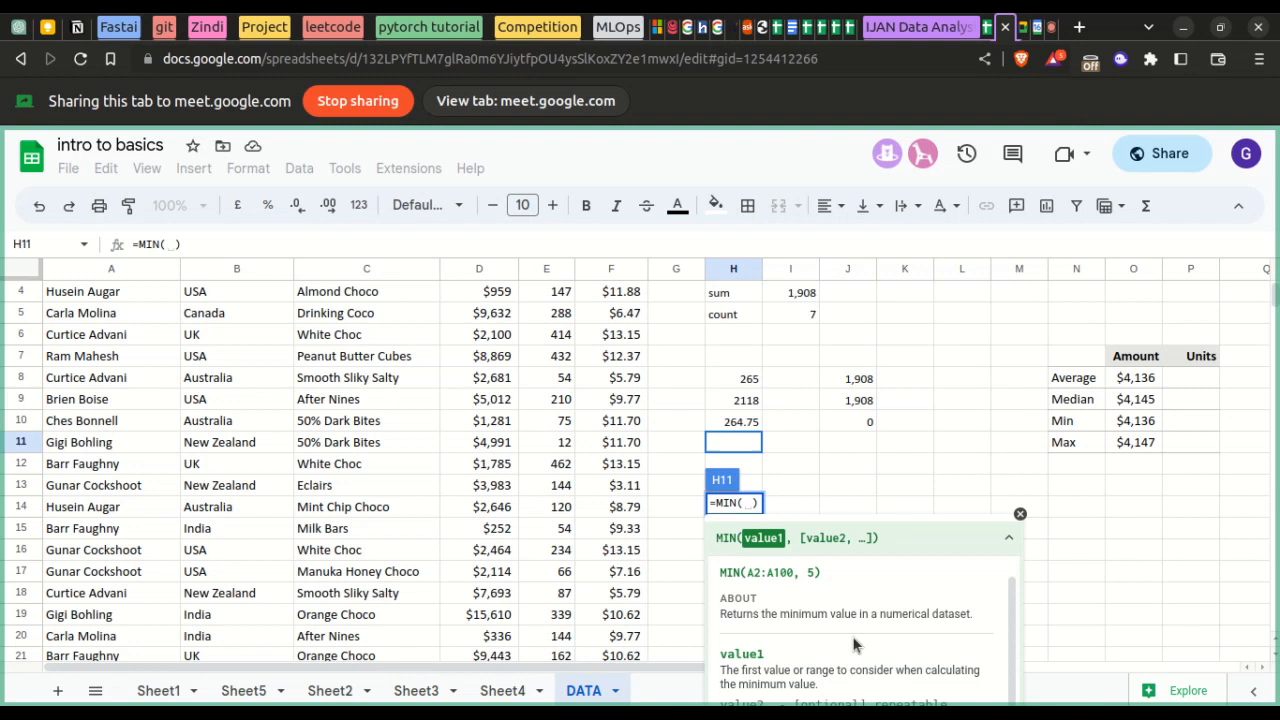
{"action": "key", "text": "ctrl+minus"}
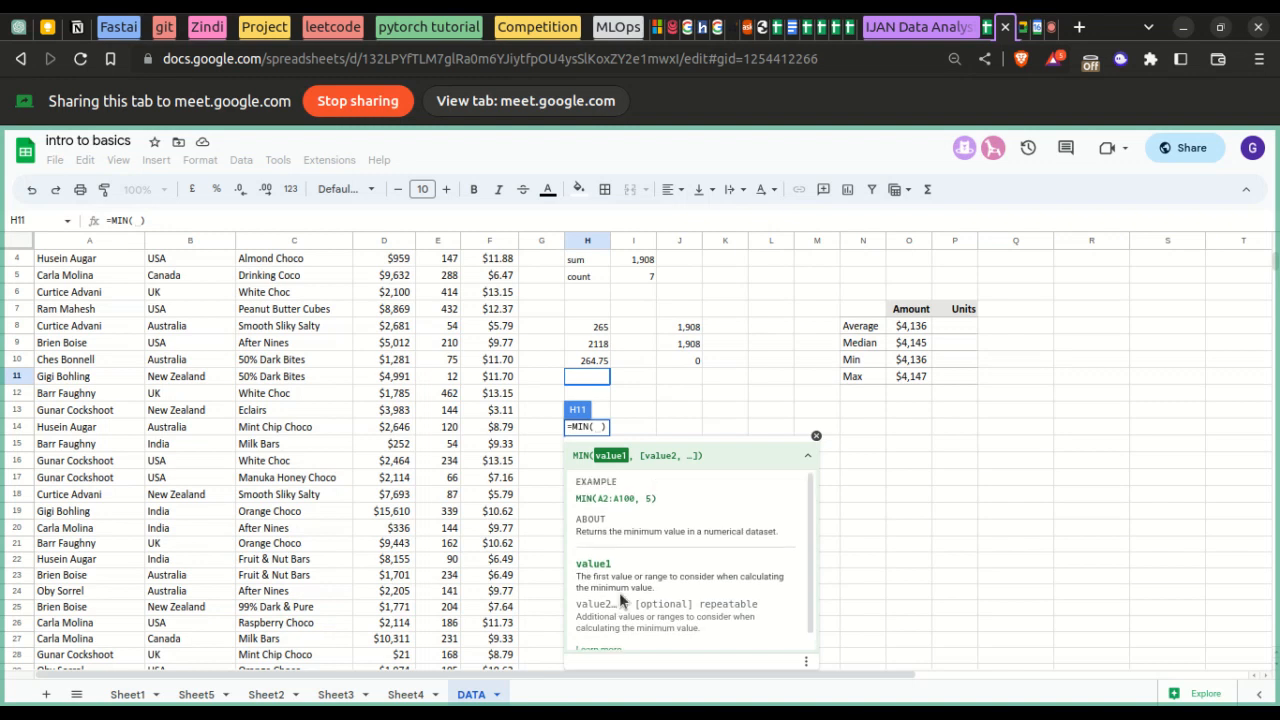
{"action": "scroll", "coordinate": [620, 597], "scroll_direction": "up", "scroll_amount": 1}
{"action": "key", "text": "ctrl+plus"}
{"action": "key", "text": "ctrl+plus"}
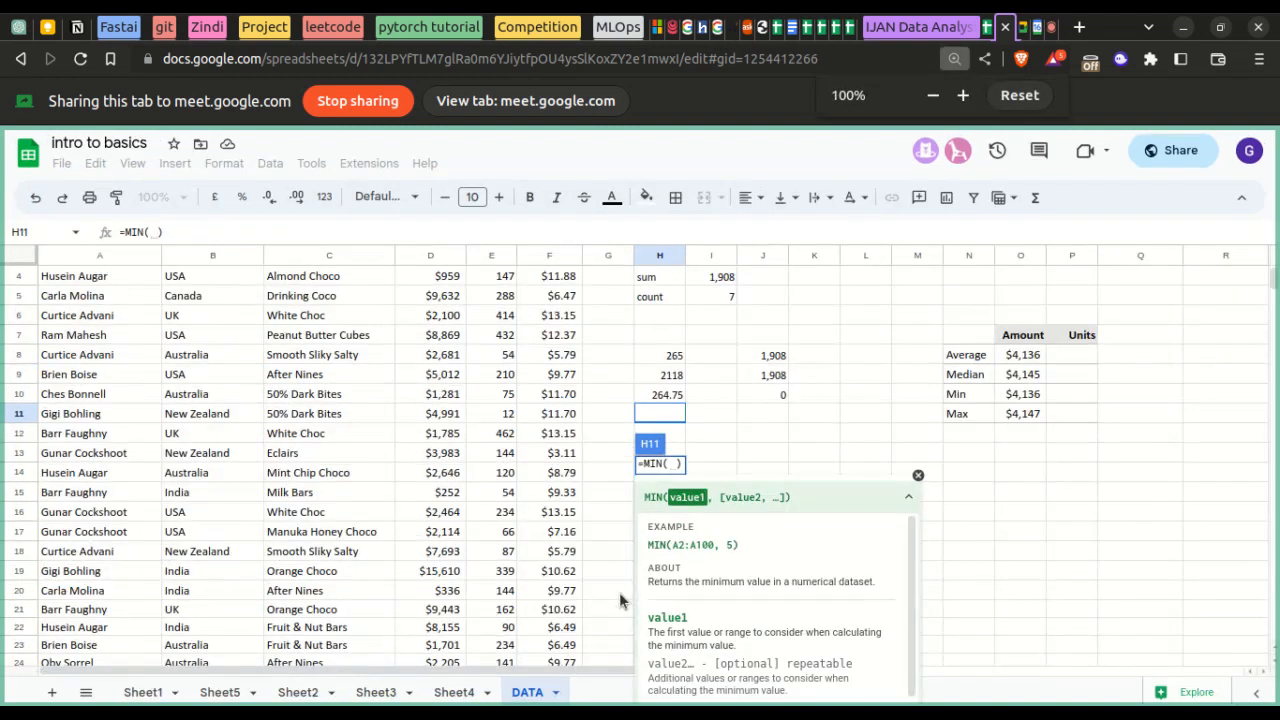
{"action": "key", "text": "ctrl+plus"}
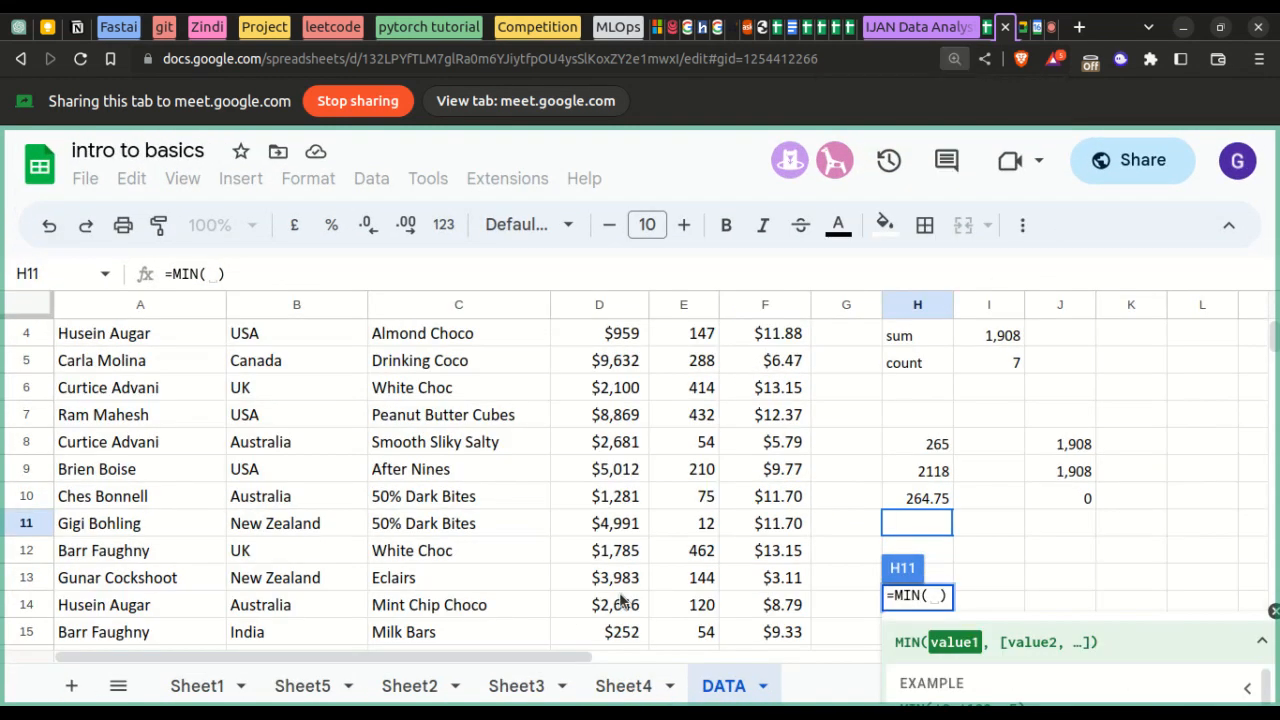
{"action": "key", "text": "ctrl+minus"}
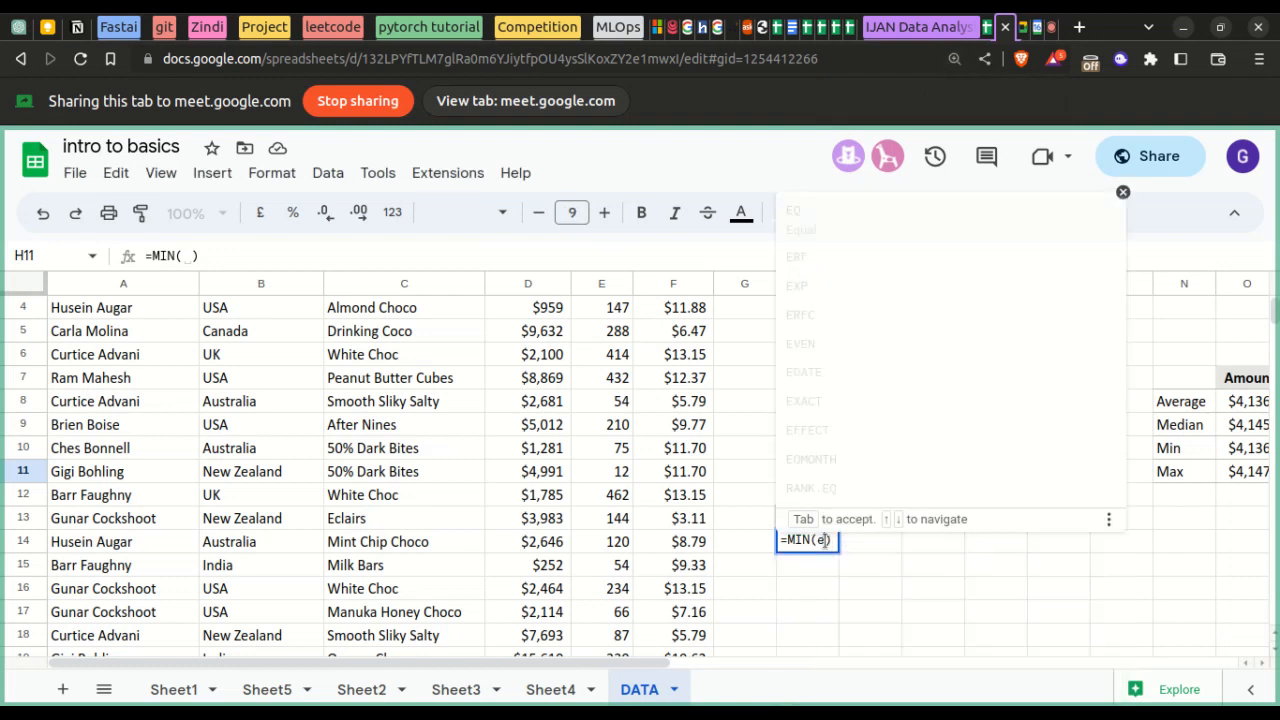
- Complete the MIN formula in H11 with the Units range E2:E9
{"action": "type", "text": "e2\""}
{"action": "key", "text": "BackSpace"}
{"action": "type", "text": ":"}
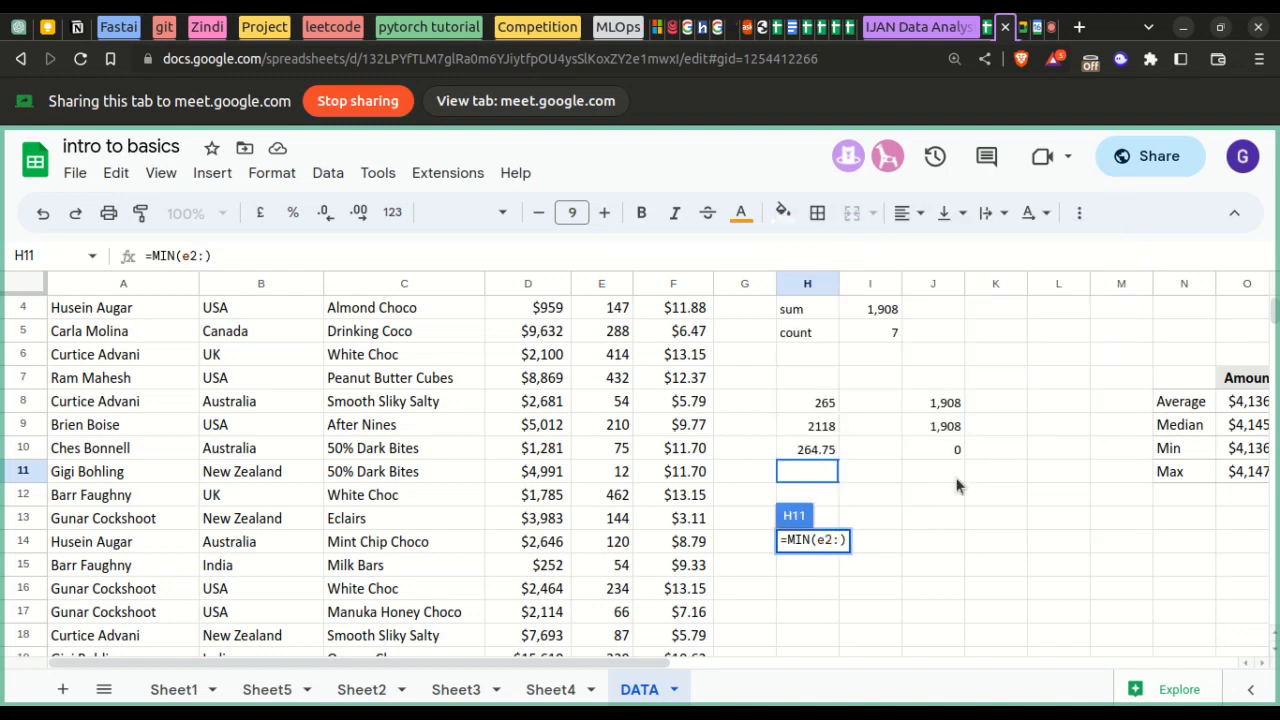
{"action": "type", "text": "e9"}
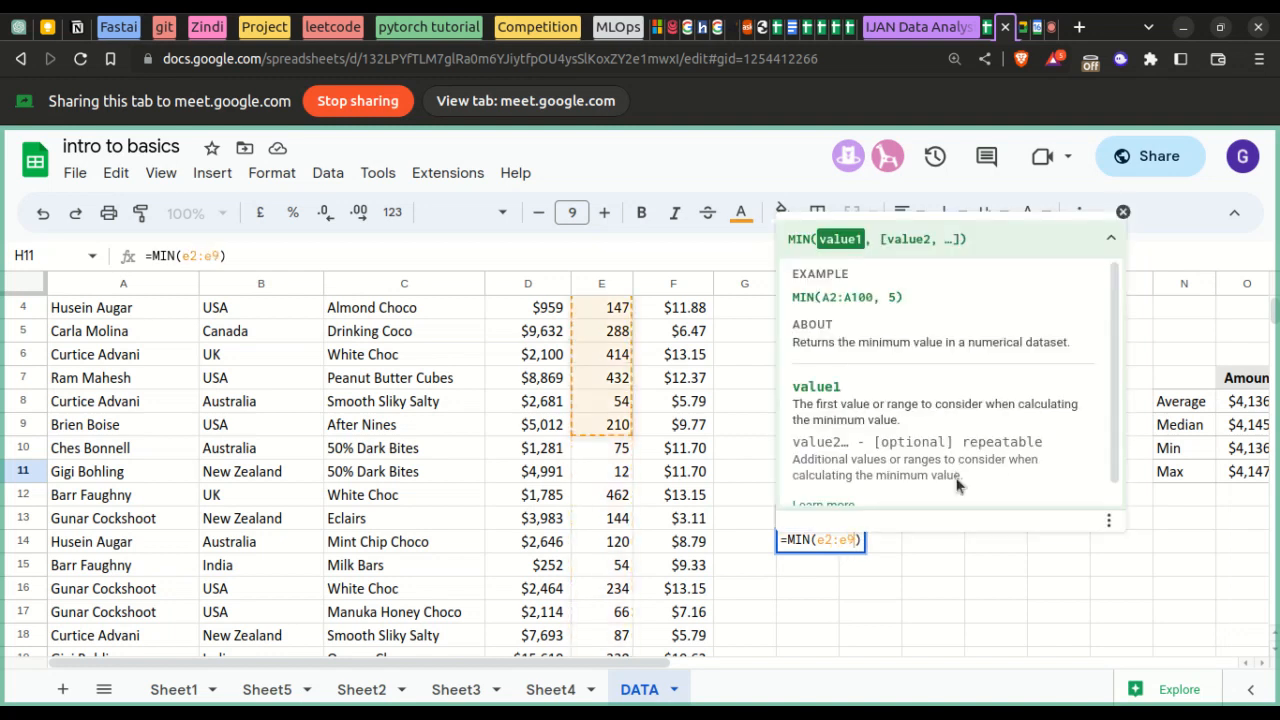
{"action": "key", "text": "Return"}
- Check the MIN formula in H11 against the Units values in E2:E9
{"action": "left_click", "coordinate": [827, 476]}
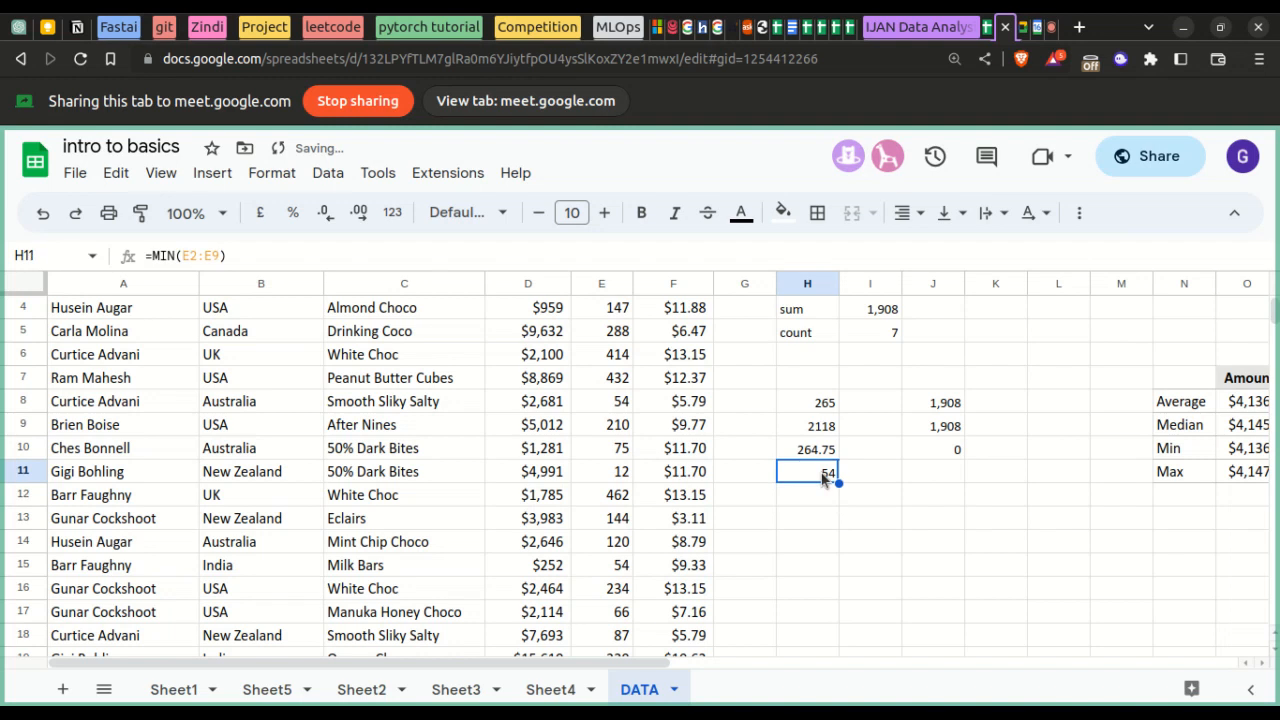
{"action": "scroll", "coordinate": [620, 460], "scroll_direction": "up", "scroll_amount": 2}
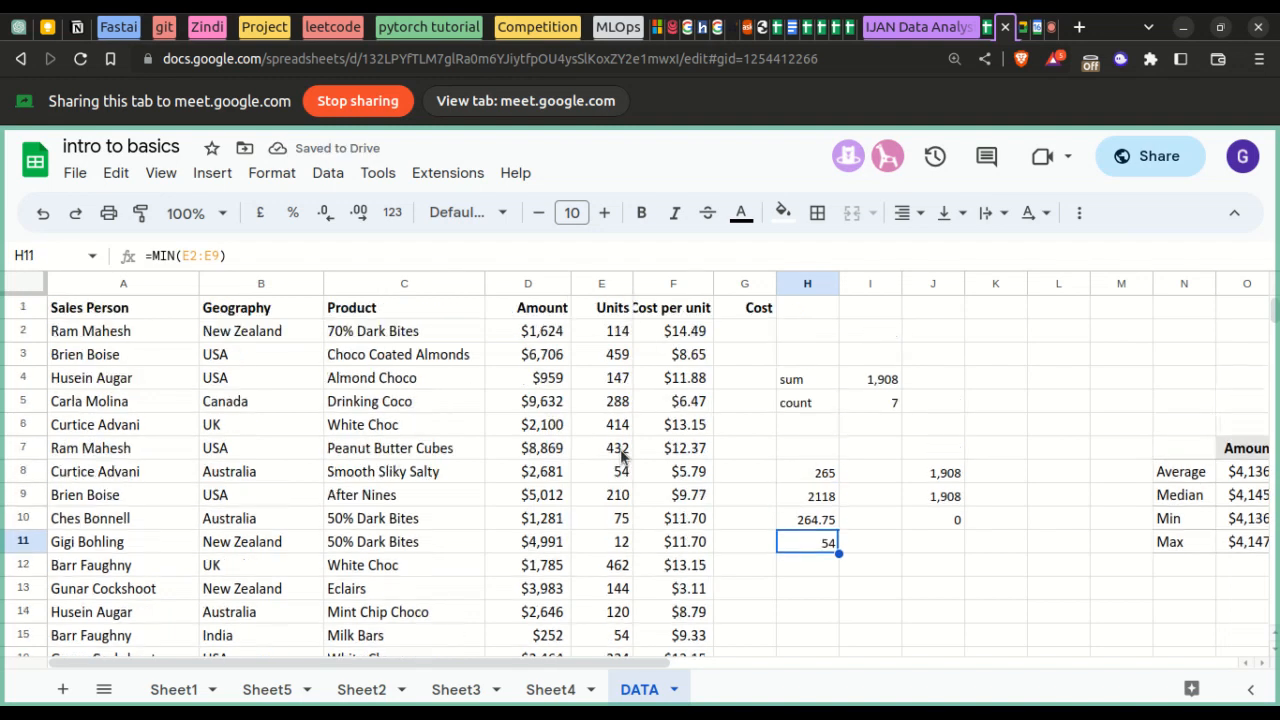
{"action": "left_click_drag", "start_coordinate": [620, 338], "coordinate": [616, 505]}
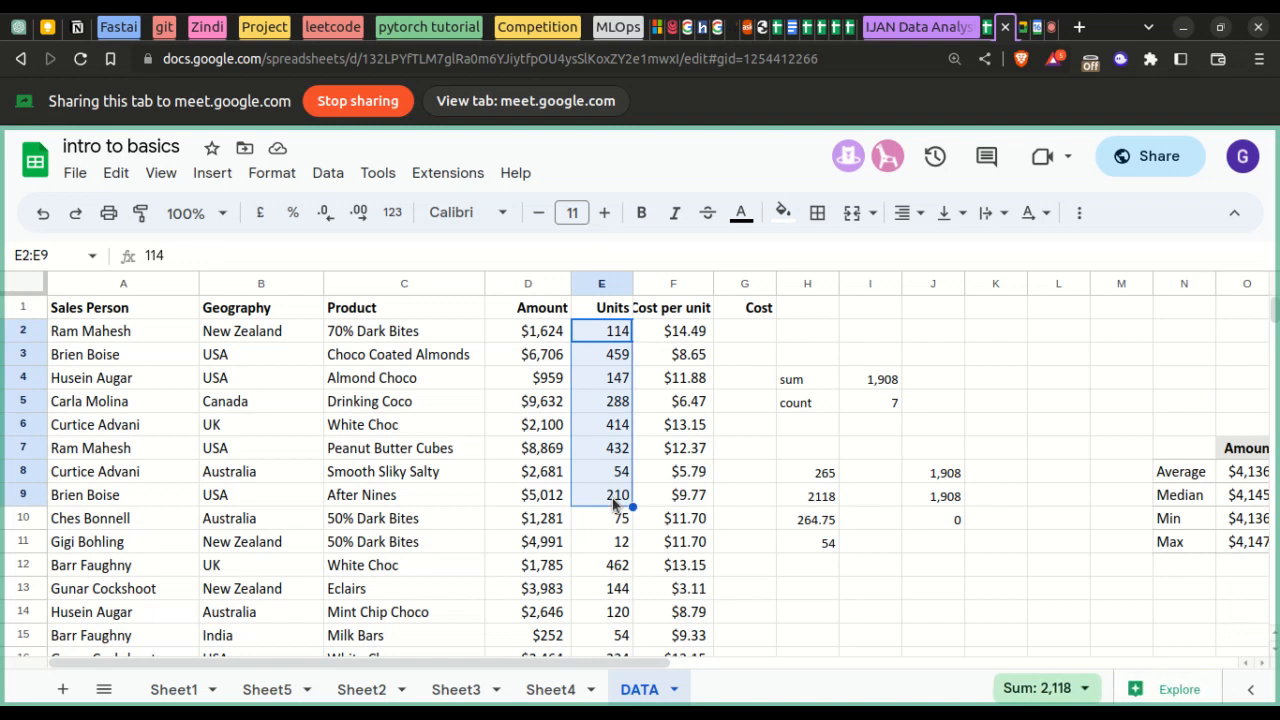
- Enter the formula =max(e2:e9) in H12 to find the largest Units value
{"action": "left_click", "coordinate": [799, 566]}
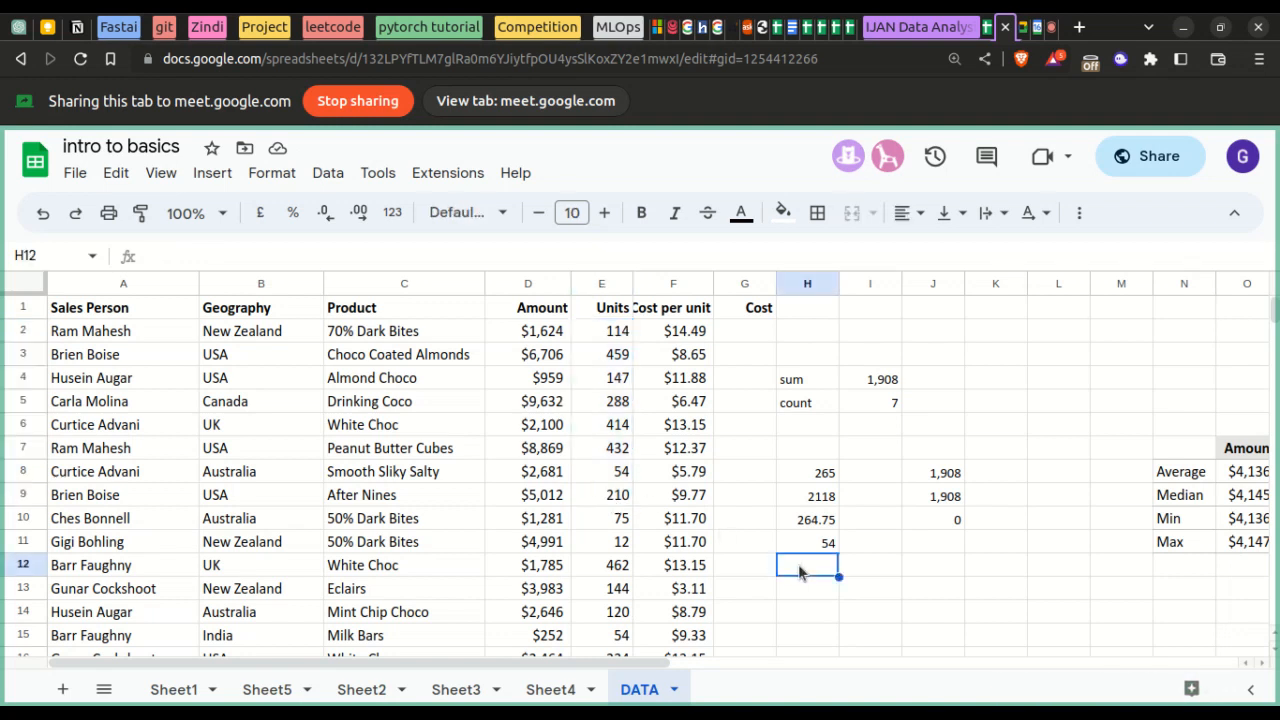
{"action": "double_click", "coordinate": [799, 566]}
{"action": "type", "text": "="}
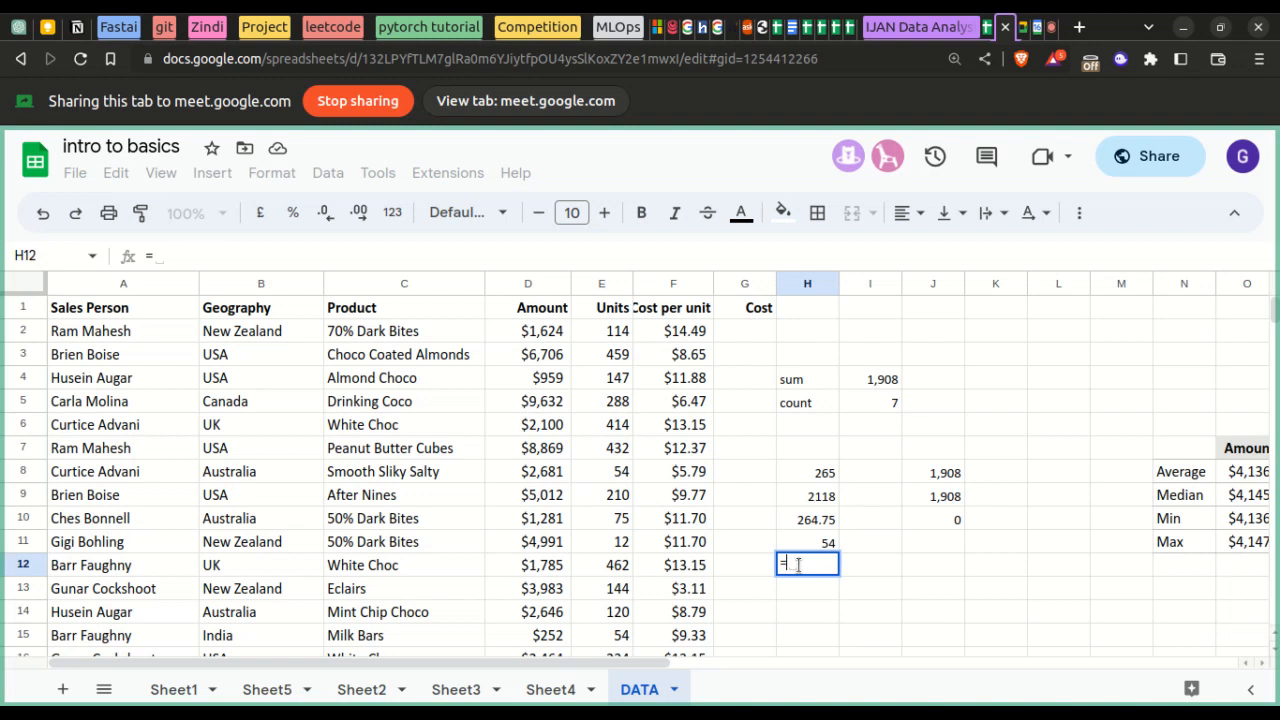
{"action": "type", "text": "max("}
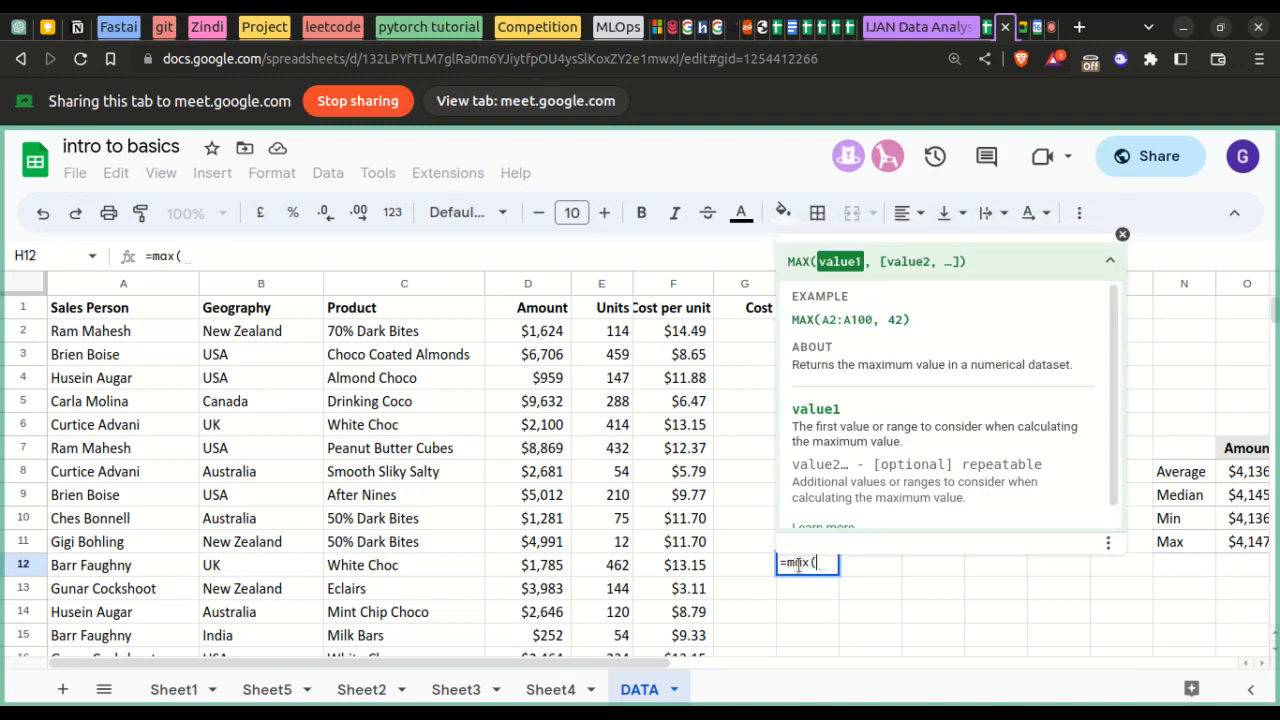
{"action": "type", "text": "e2:"}
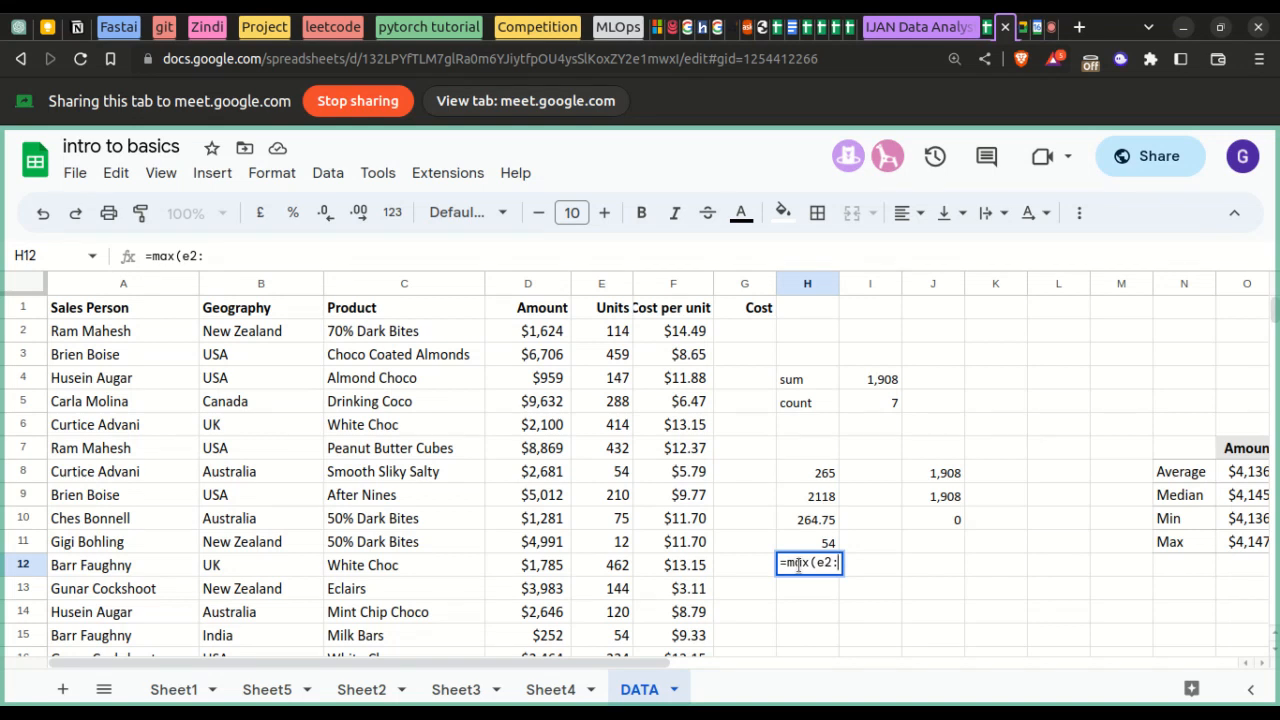
{"action": "type", "text": "e9)"}
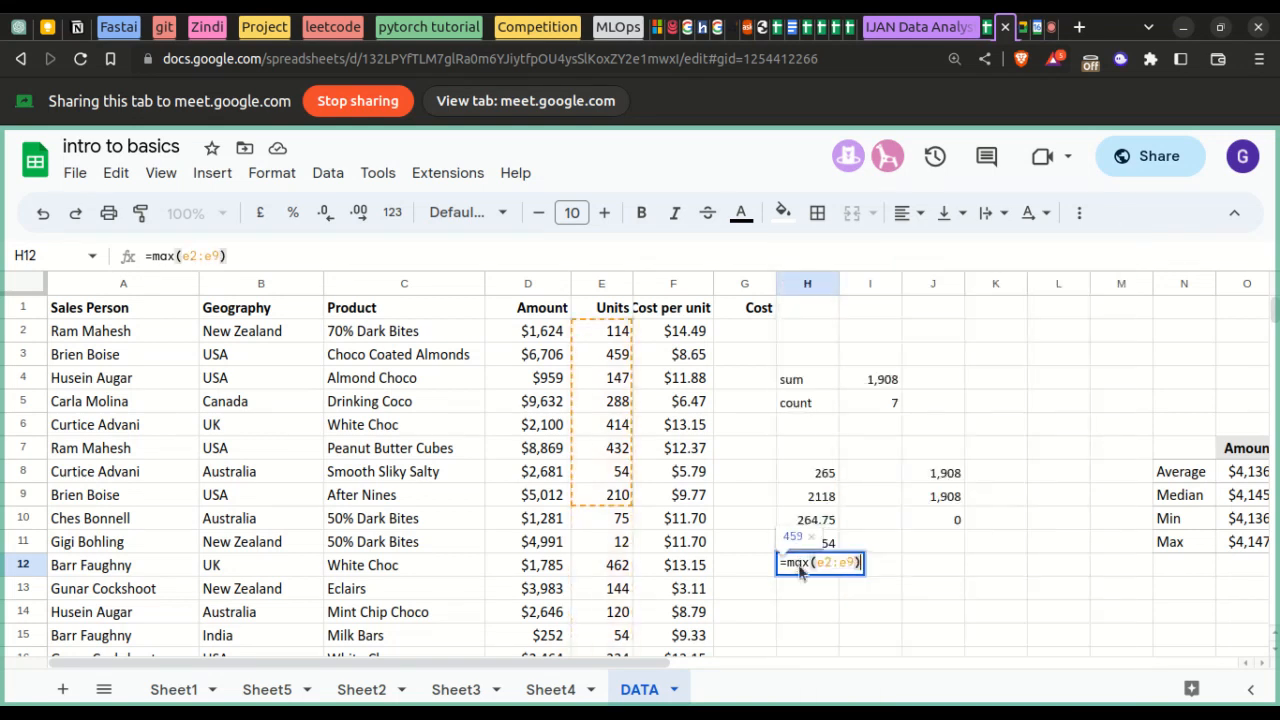
{"action": "key", "text": "Return"}
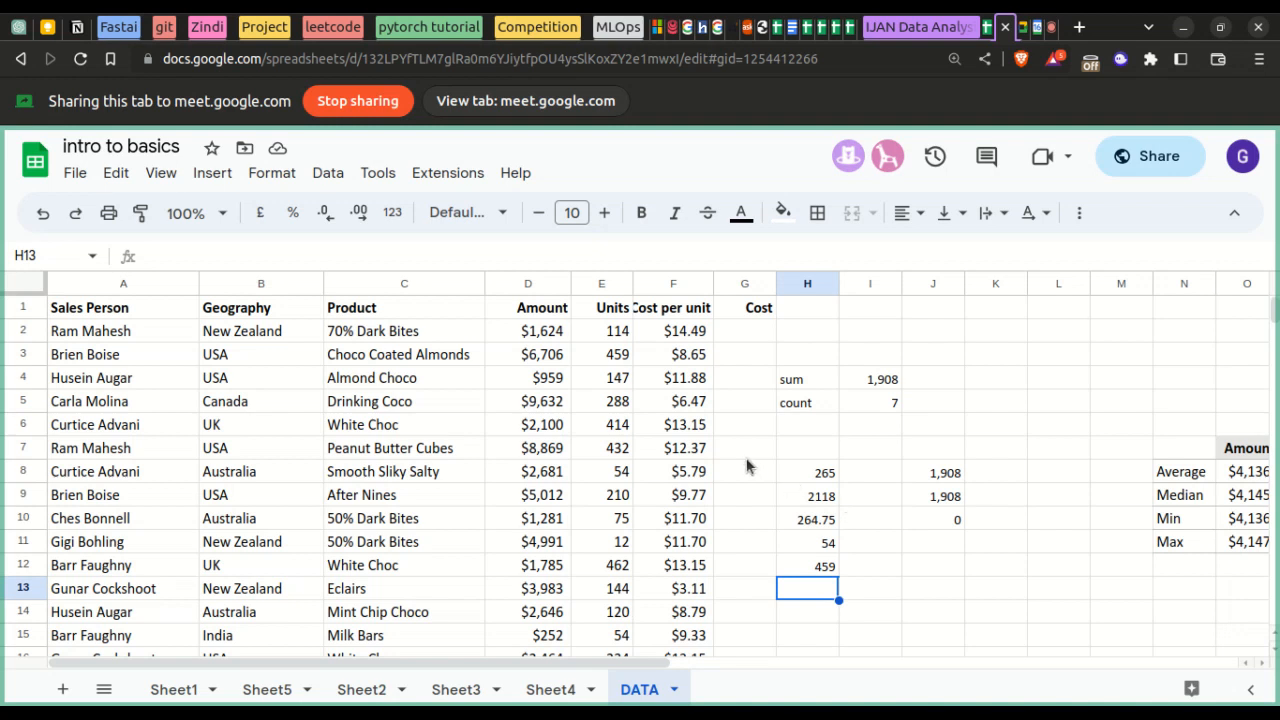
{"action": "scroll", "coordinate": [746, 466], "scroll_direction": "down", "scroll_amount": 1}
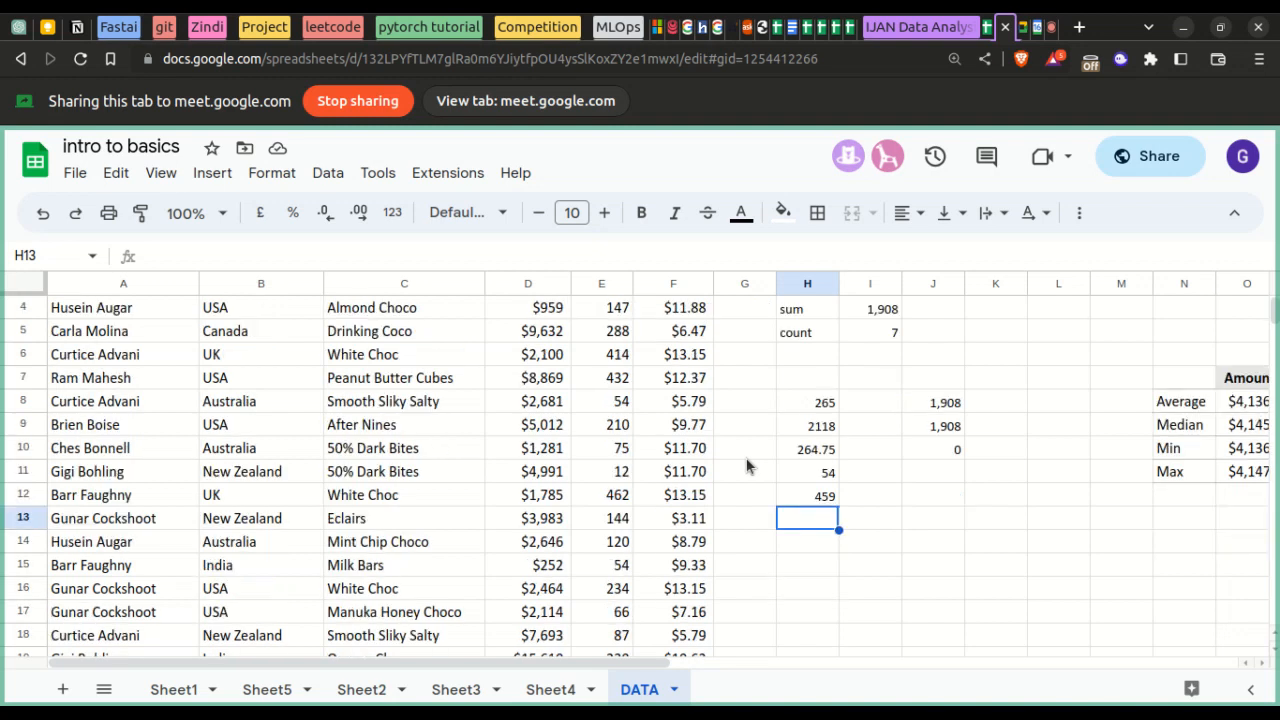
{"action": "scroll", "coordinate": [746, 466], "scroll_direction": "down", "scroll_amount": 1}
{"action": "scroll", "coordinate": [746, 466], "scroll_direction": "down", "scroll_amount": 2}
{"action": "scroll", "coordinate": [749, 466], "scroll_direction": "up", "scroll_amount": 3}
{"action": "double_click", "coordinate": [811, 518]}
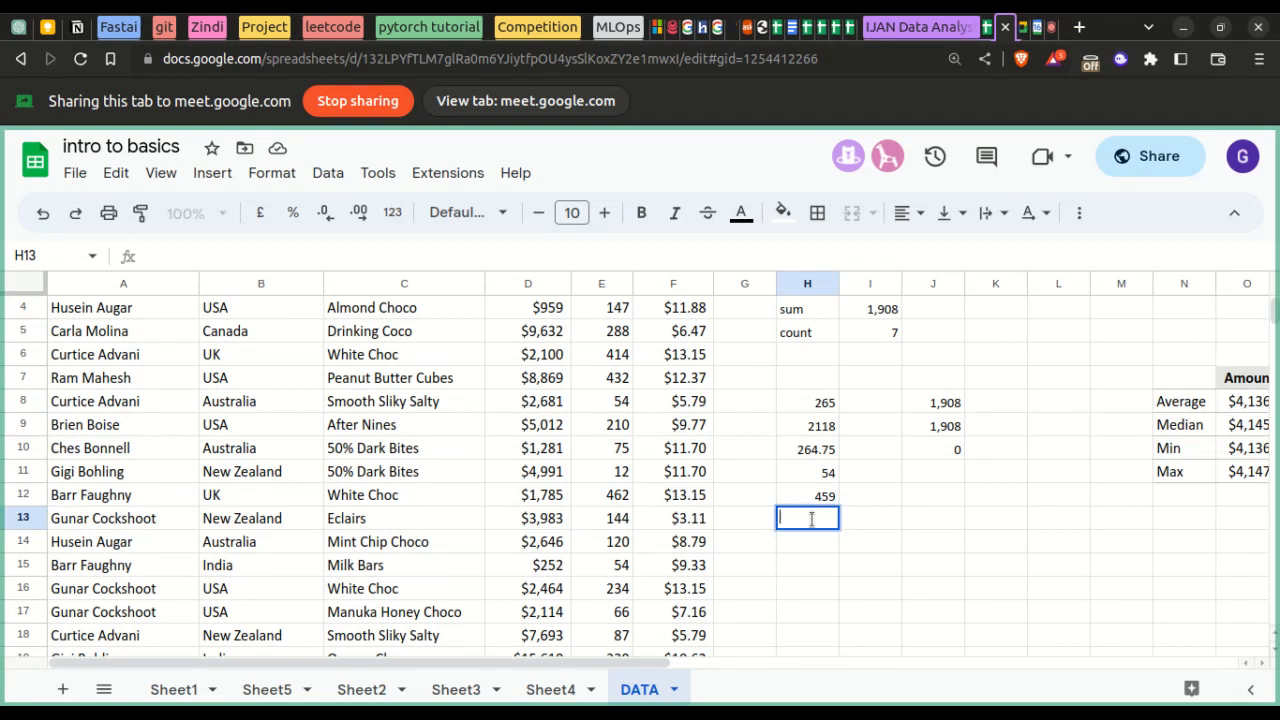
{"action": "type", "text": "=to"}
{"action": "key", "text": "BackSpace"}
{"action": "key", "text": "Escape"}
- Insert the TODAY function from the Date function category into H13, without arguments
{"action": "left_click", "coordinate": [214, 173]}
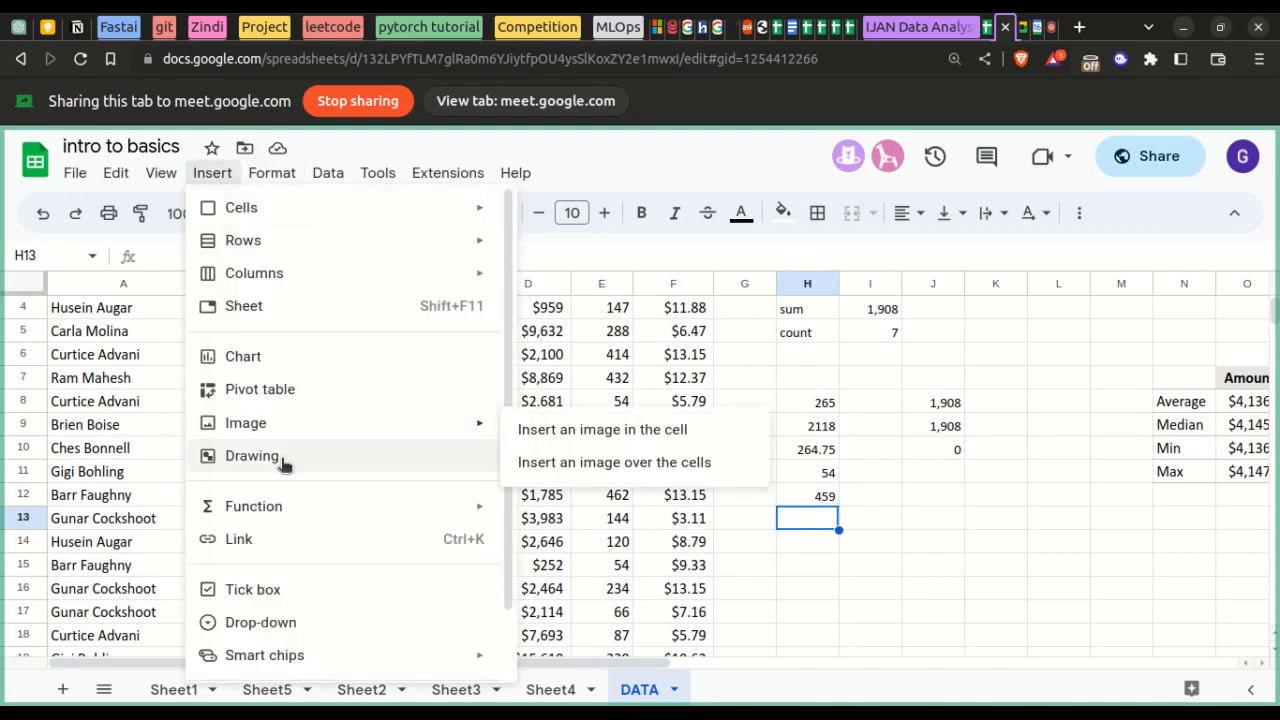
{"action": "mouse_move", "coordinate": [286, 509]}
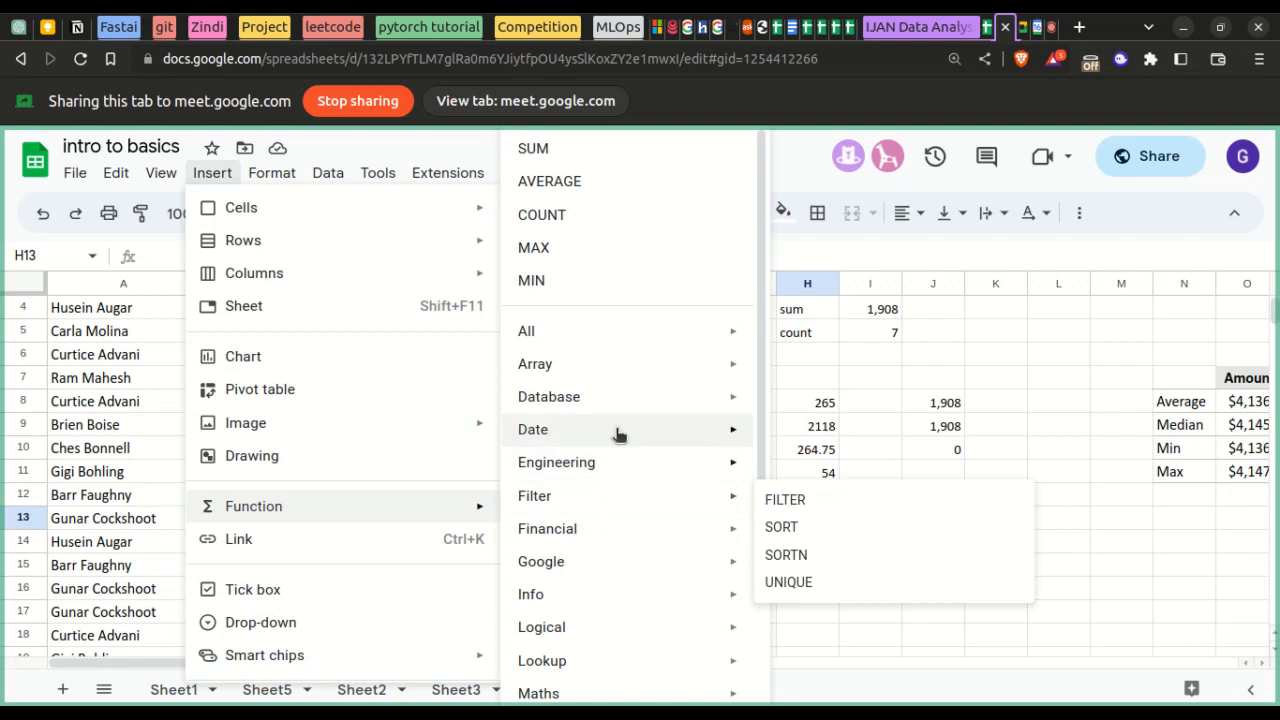
{"action": "mouse_move", "coordinate": [618, 434]}
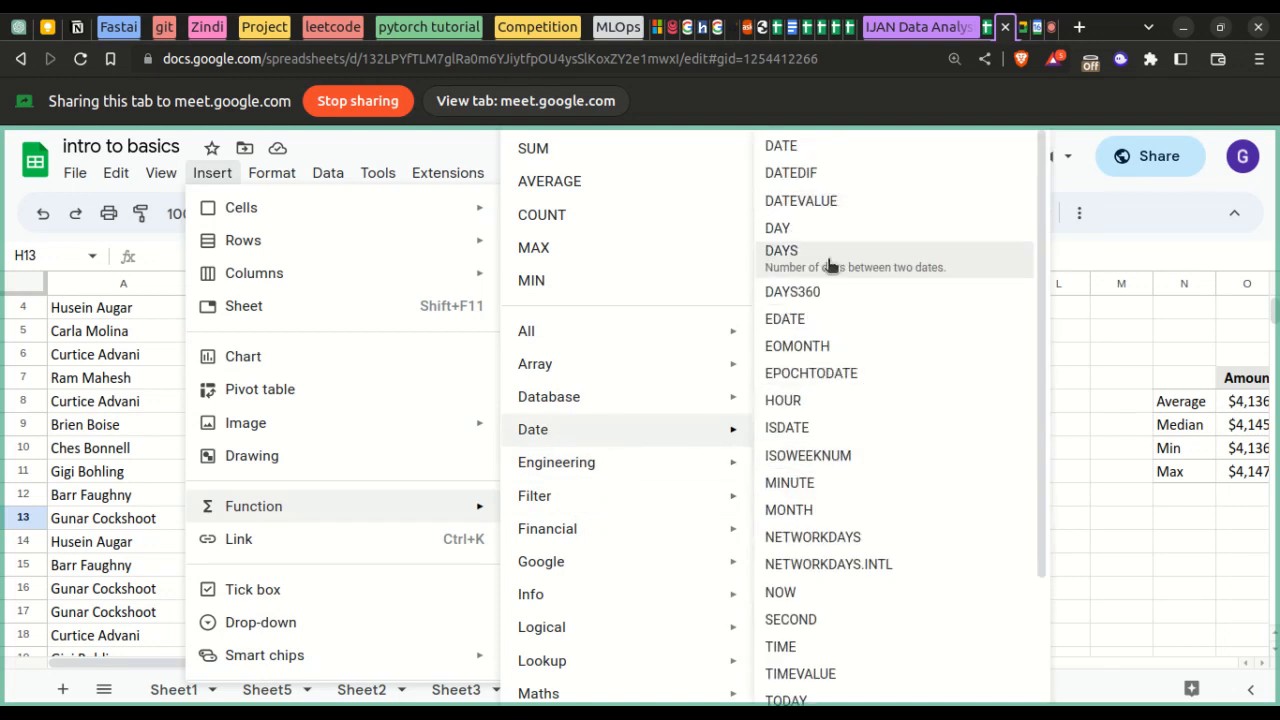
{"action": "scroll", "coordinate": [834, 531], "scroll_direction": "down", "scroll_amount": 2}
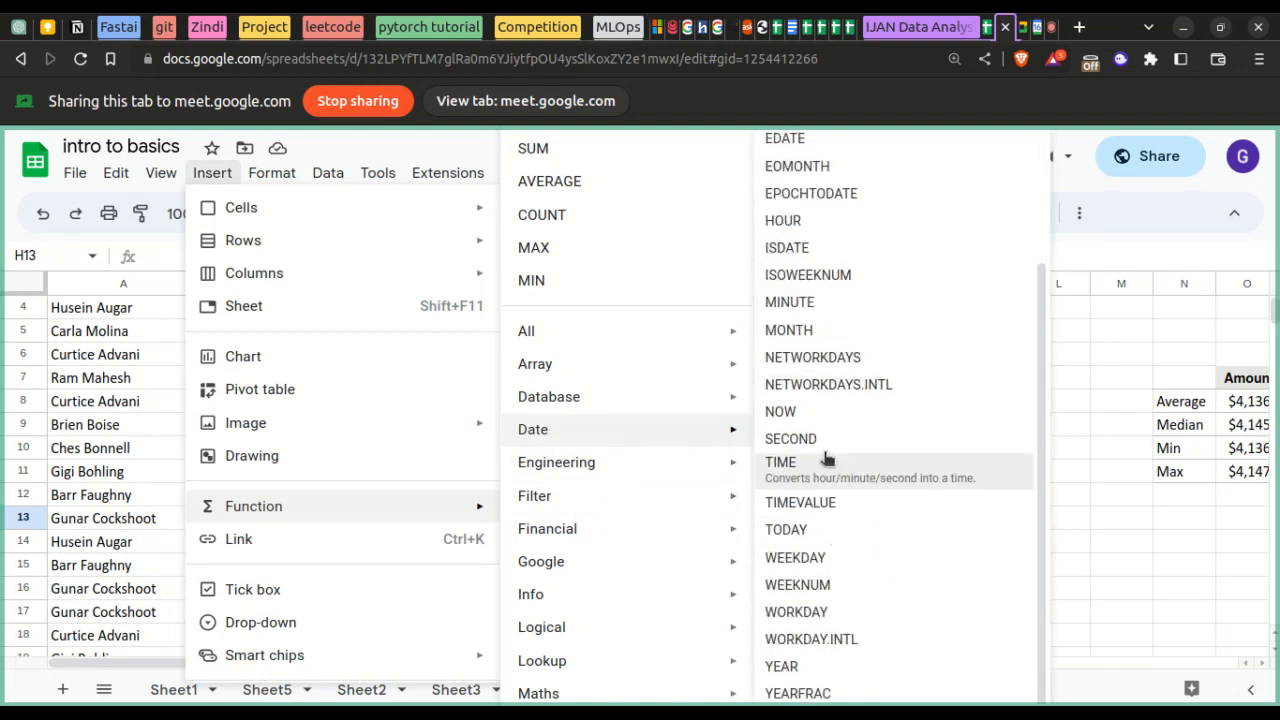
{"action": "left_click", "coordinate": [812, 530]}
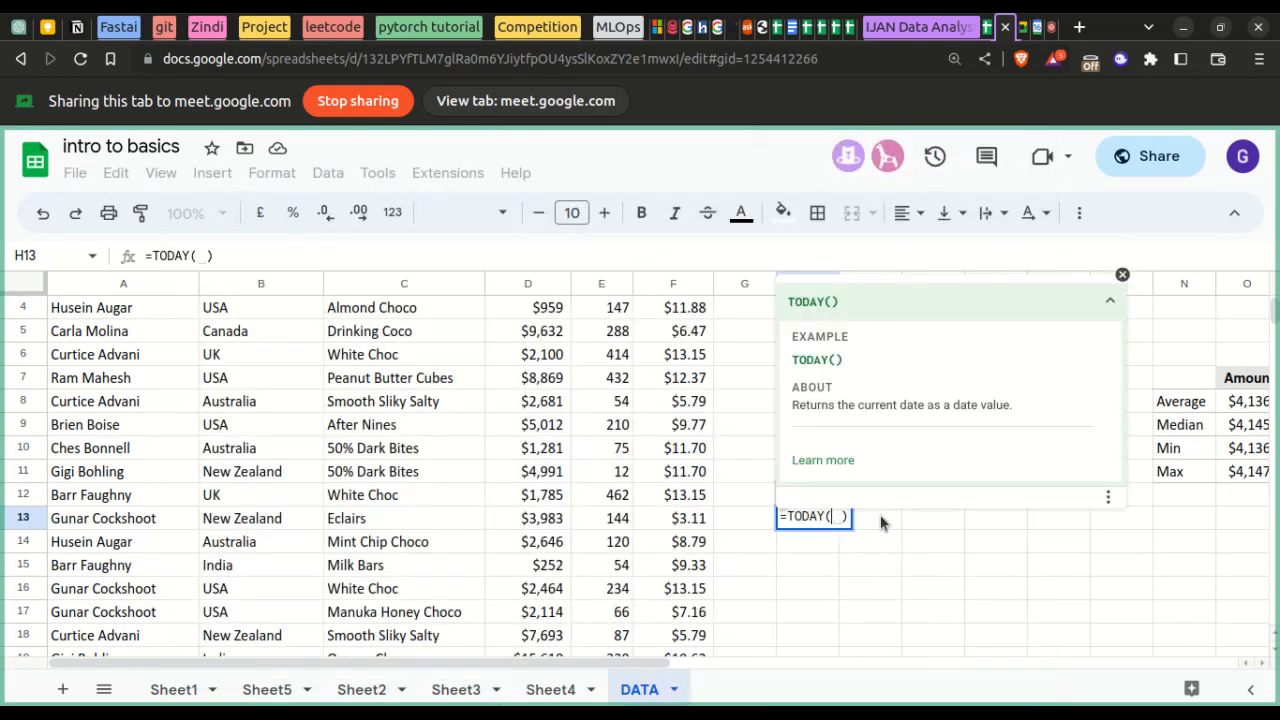
{"action": "key", "text": "Return"}
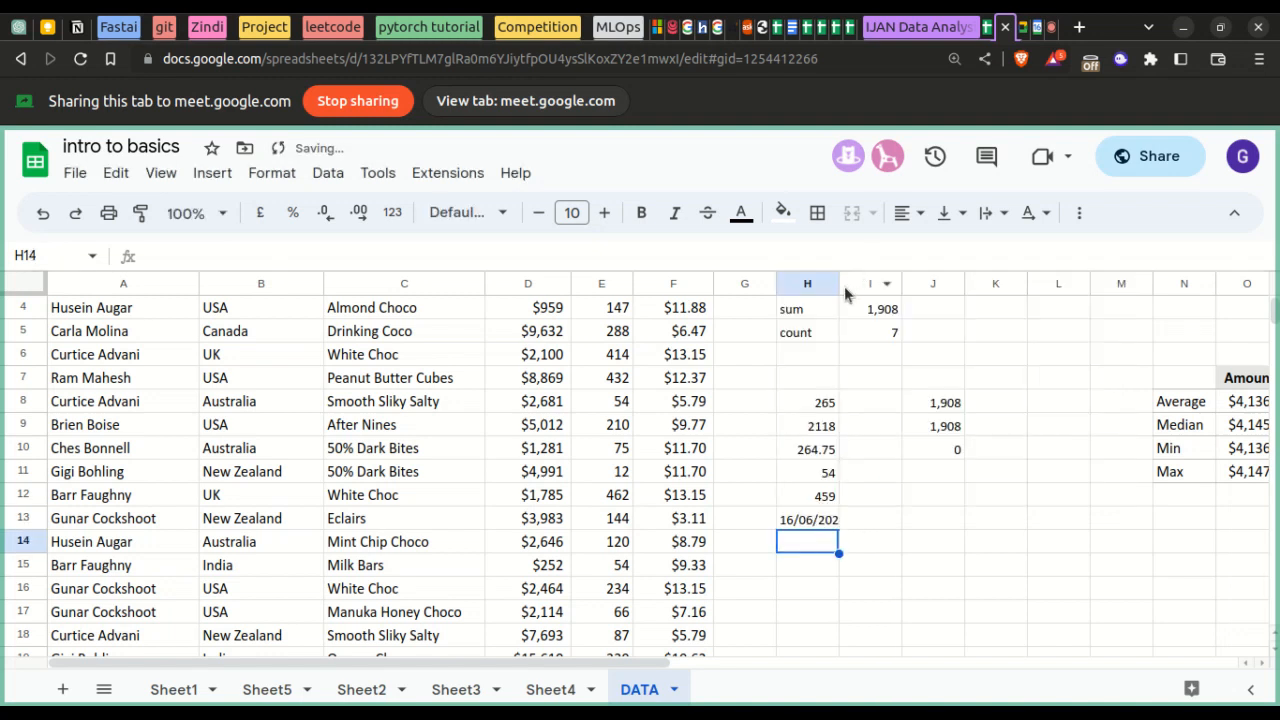
- Widen column H so the full date in H13 fits in the cell
{"action": "left_click_drag", "start_coordinate": [839, 284], "coordinate": [890, 284]}
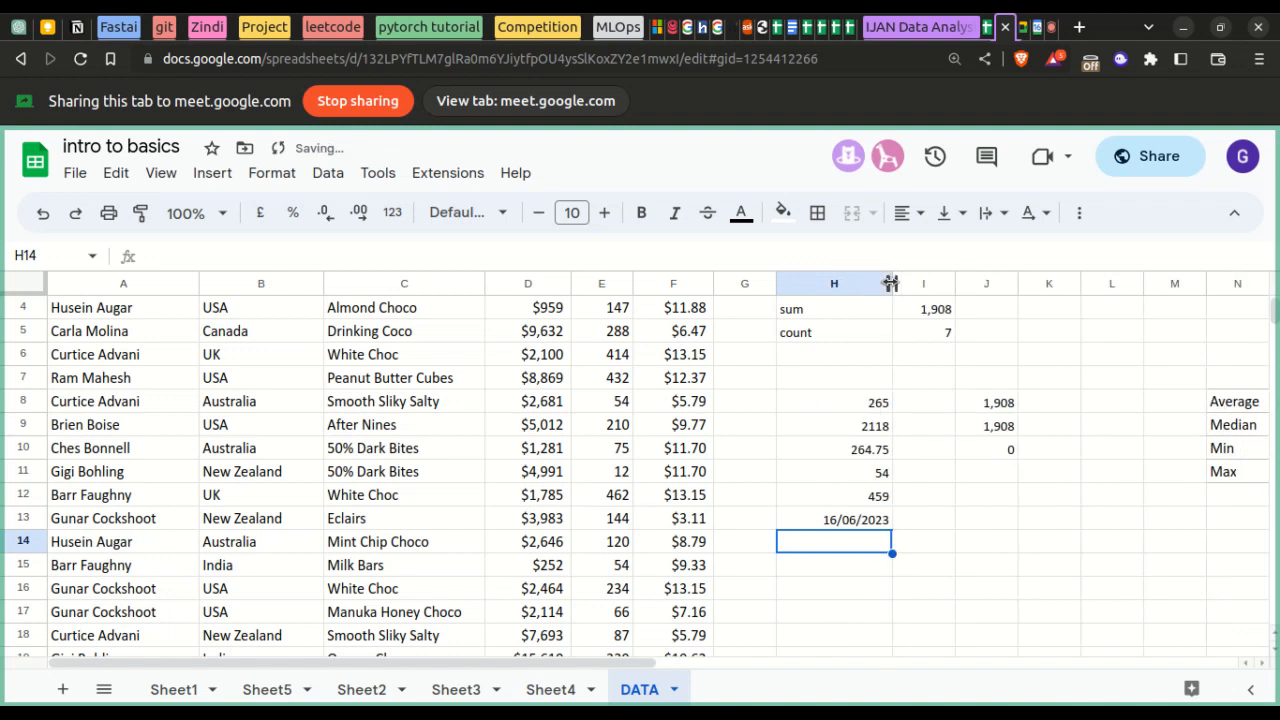
{"action": "left_click", "coordinate": [848, 520]}
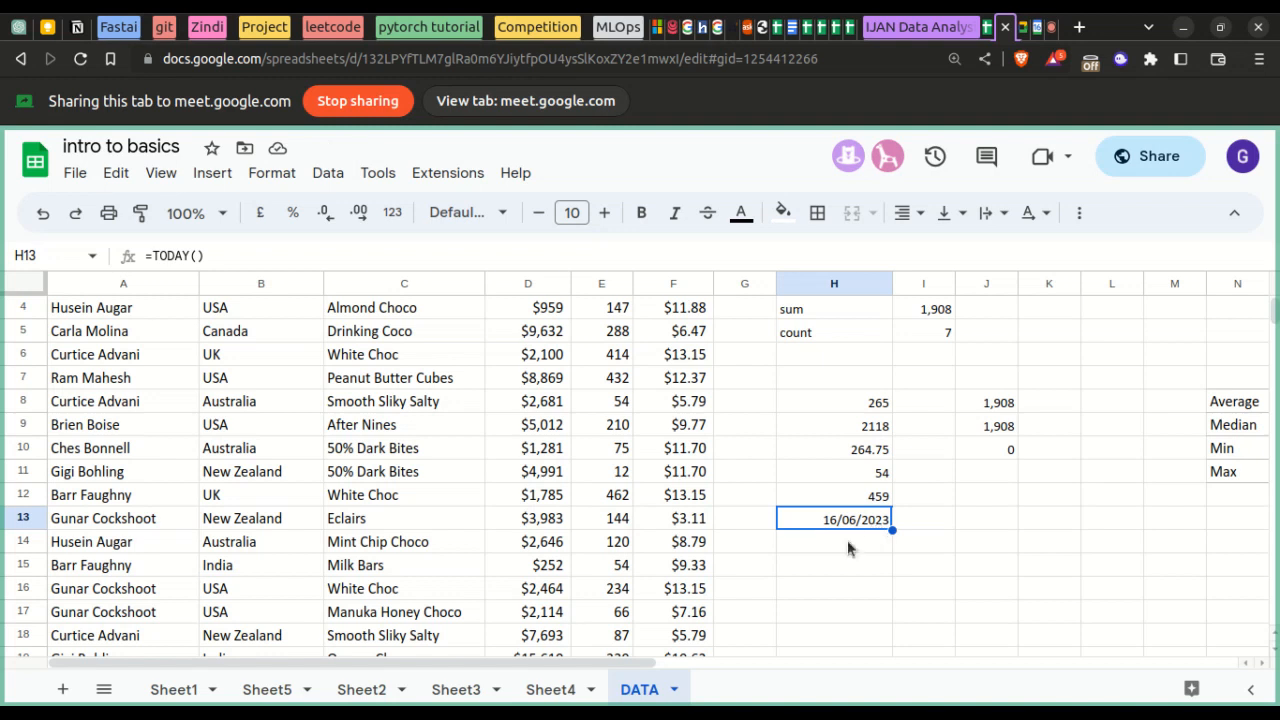
- Look through the available function categories, examining the Date functions such as DAY, MONTH, TODAY and YEAR
{"action": "left_click", "coordinate": [271, 172]}
{"action": "mouse_move", "coordinate": [207, 168]}
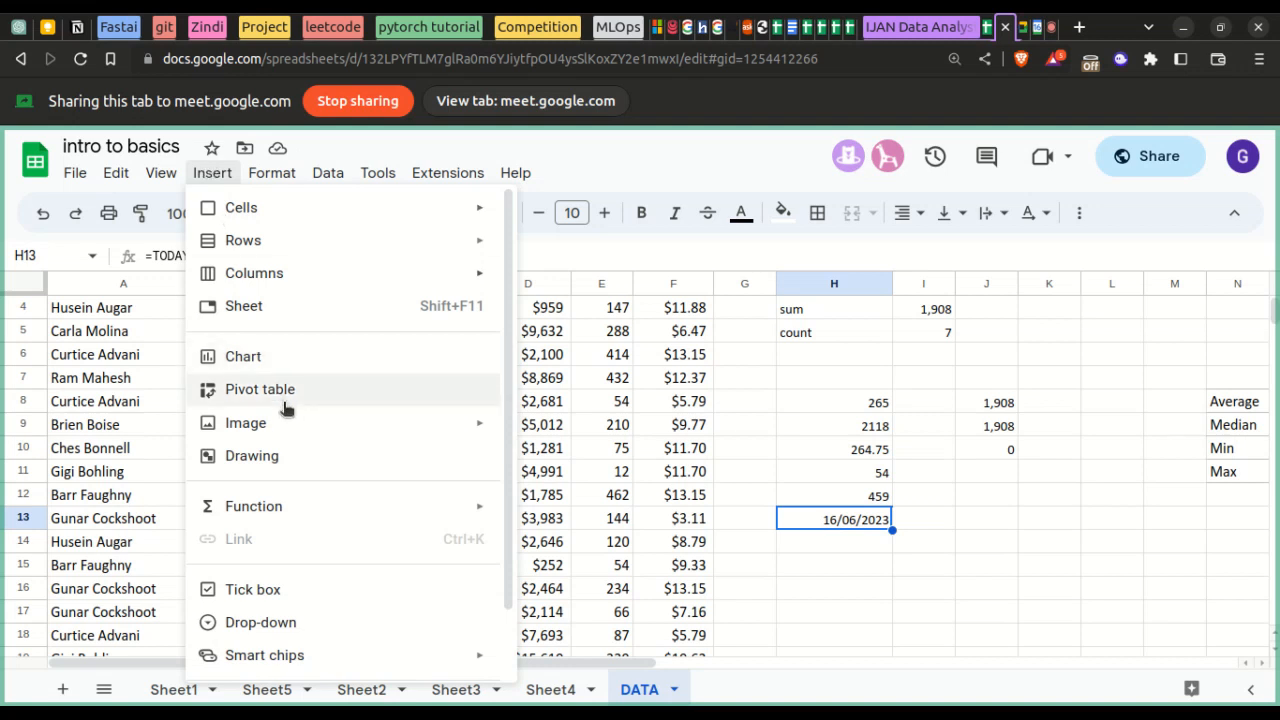
{"action": "mouse_move", "coordinate": [386, 506]}
{"action": "mouse_move", "coordinate": [595, 583]}
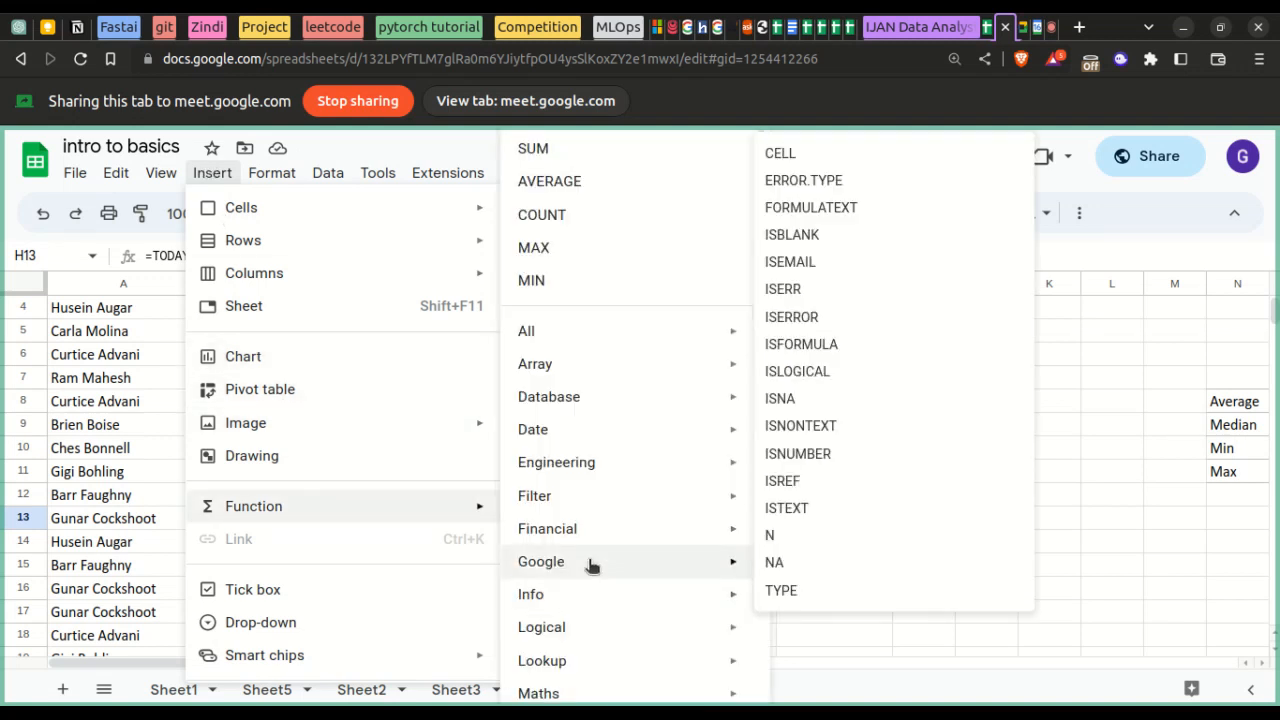
{"action": "scroll", "coordinate": [594, 566], "scroll_direction": "down", "scroll_amount": 4}
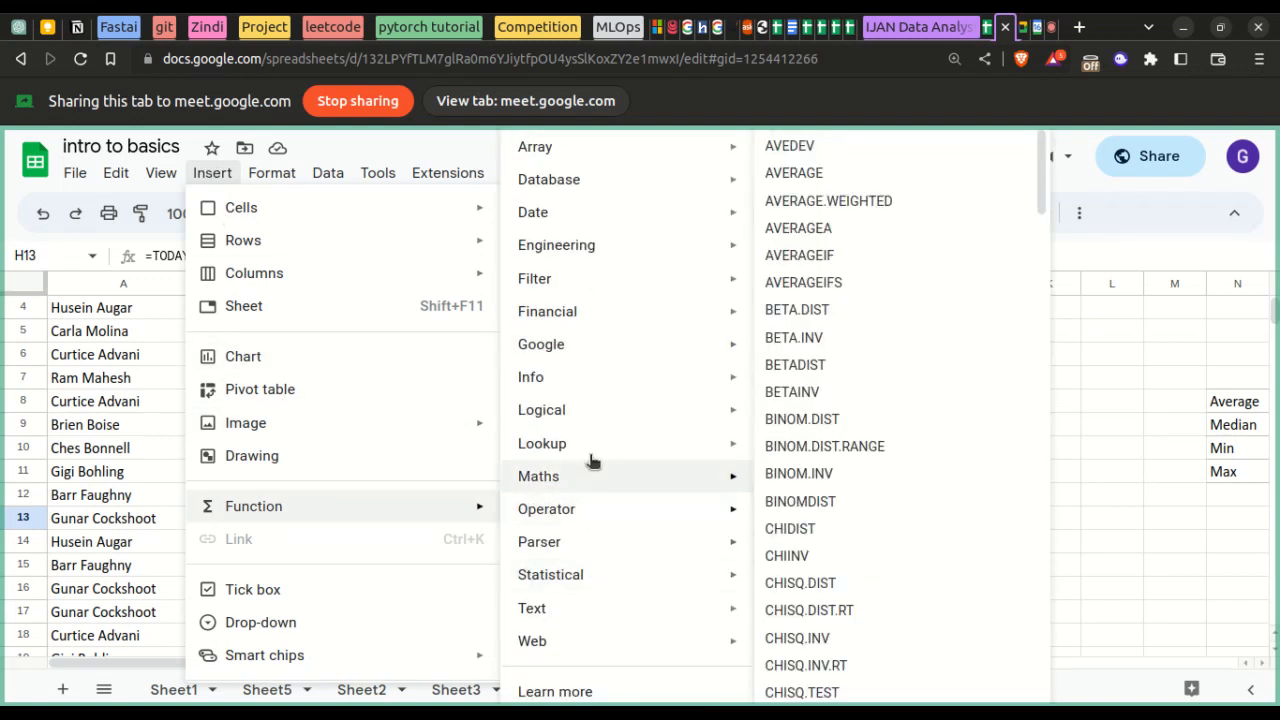
{"action": "mouse_move", "coordinate": [600, 212]}
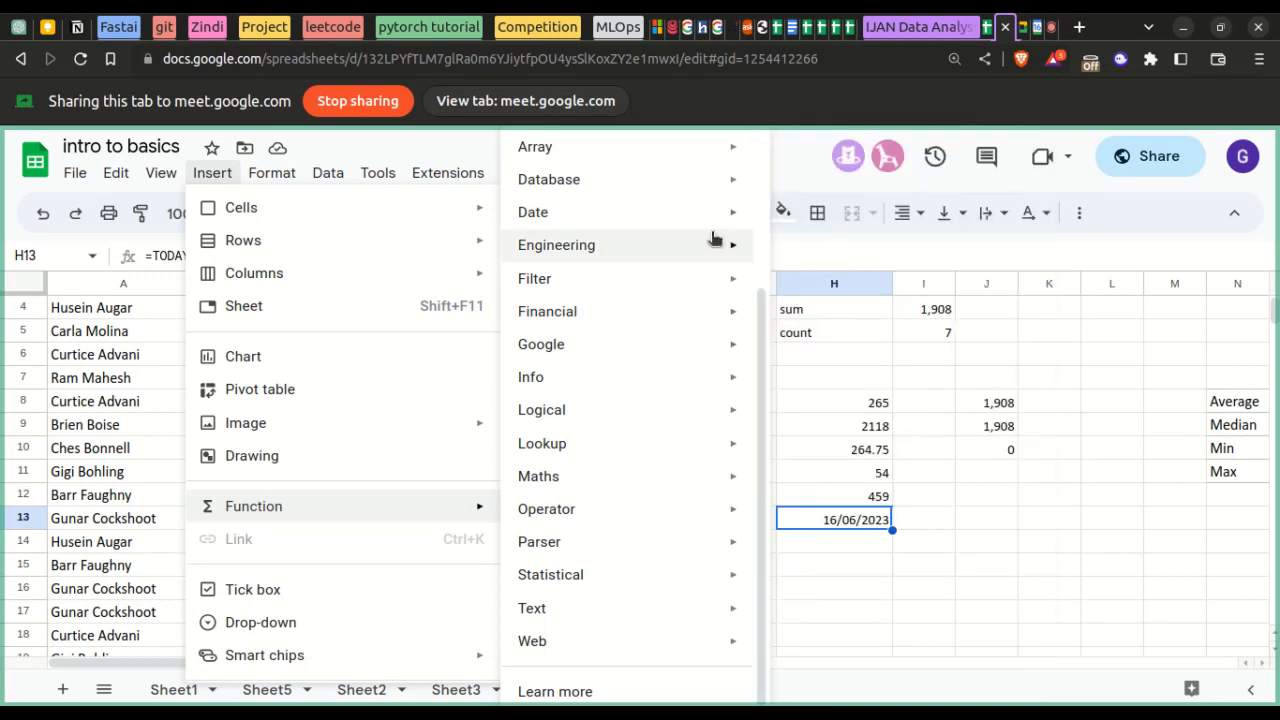
{"action": "mouse_move", "coordinate": [728, 212]}
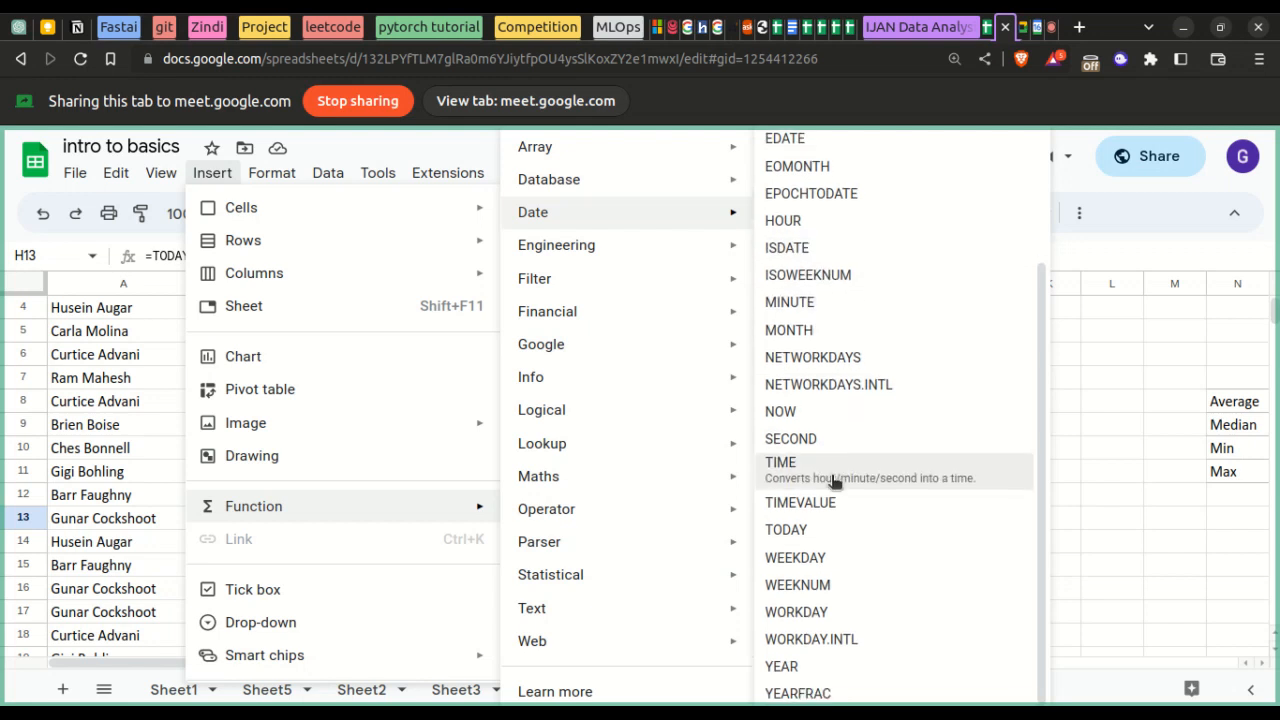
{"action": "scroll", "coordinate": [837, 480], "scroll_direction": "up", "scroll_amount": 3}
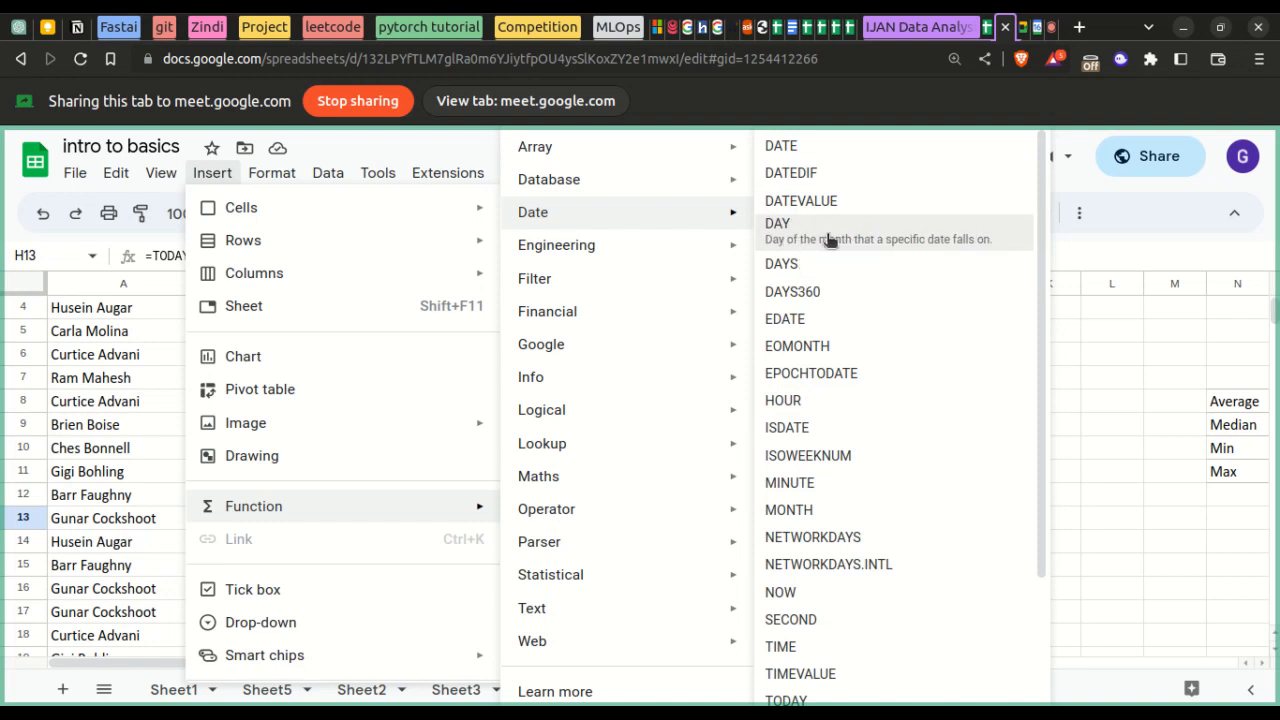
{"action": "scroll", "coordinate": [813, 545], "scroll_direction": "down", "scroll_amount": 3}
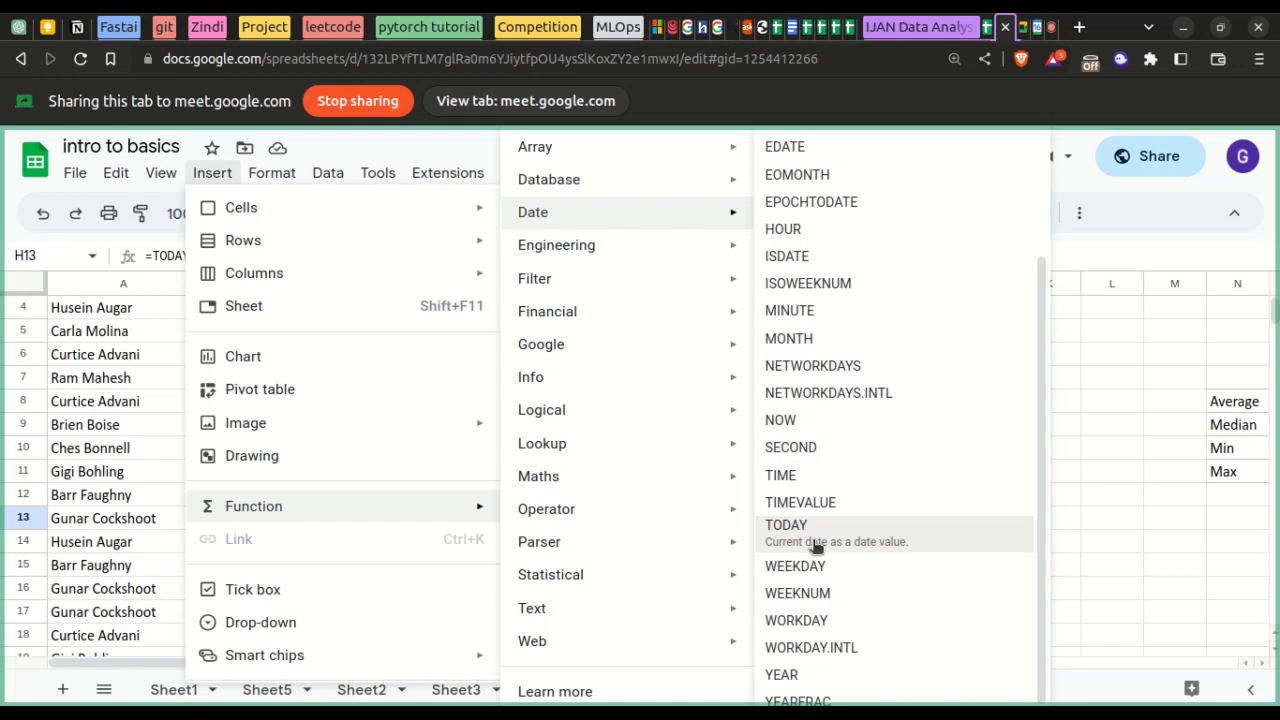
{"action": "left_click", "coordinate": [1080, 543]}
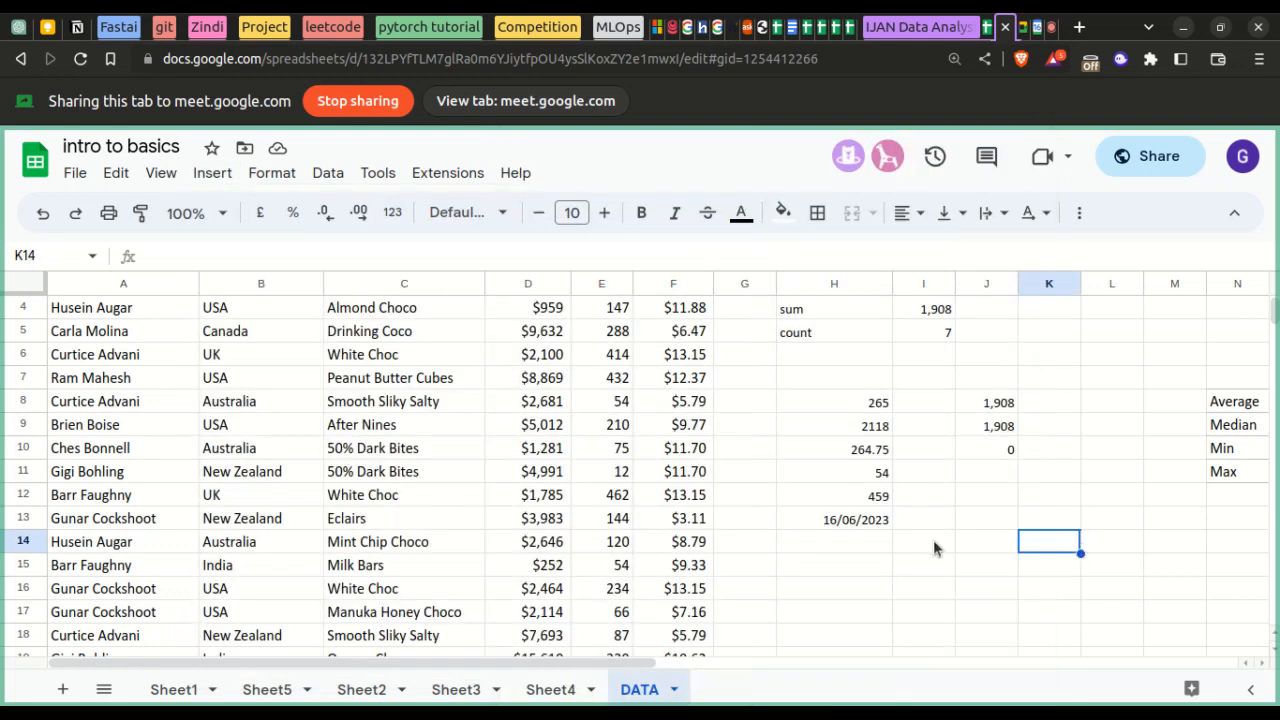
{"action": "left_click", "coordinate": [855, 545]}
{"action": "double_click", "coordinate": [854, 541]}
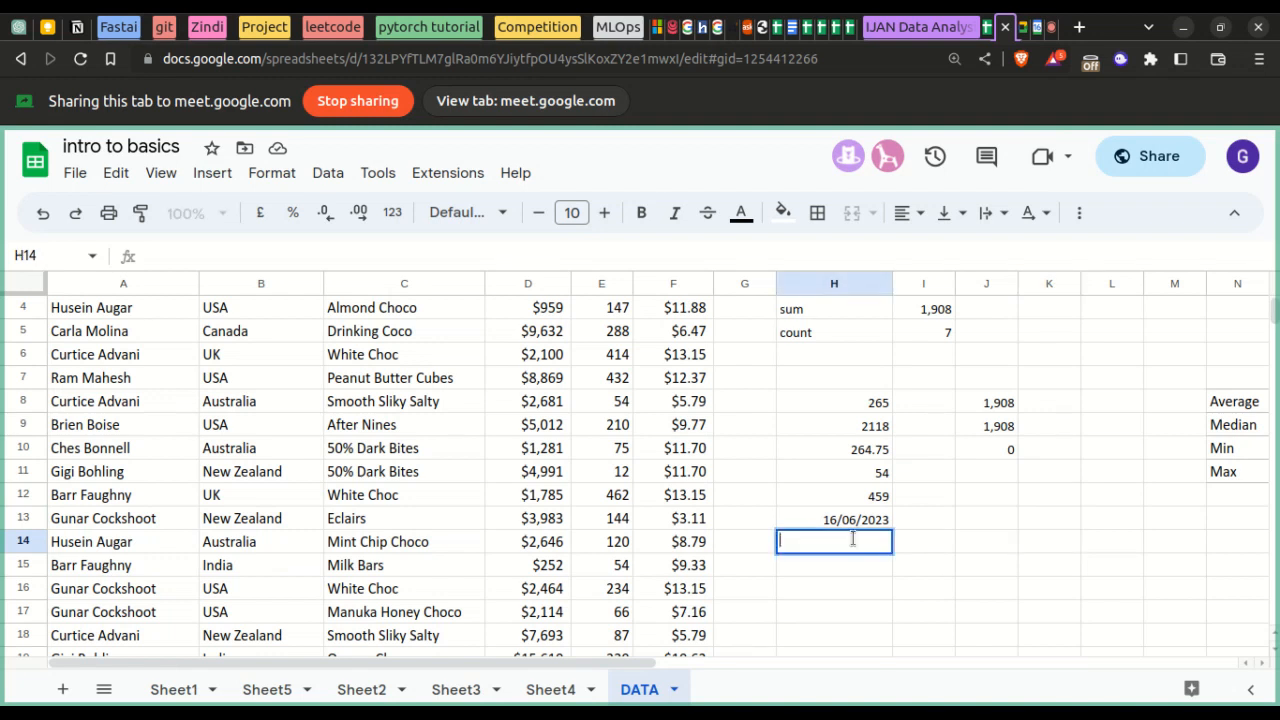
{"action": "type", "text": "=d"}
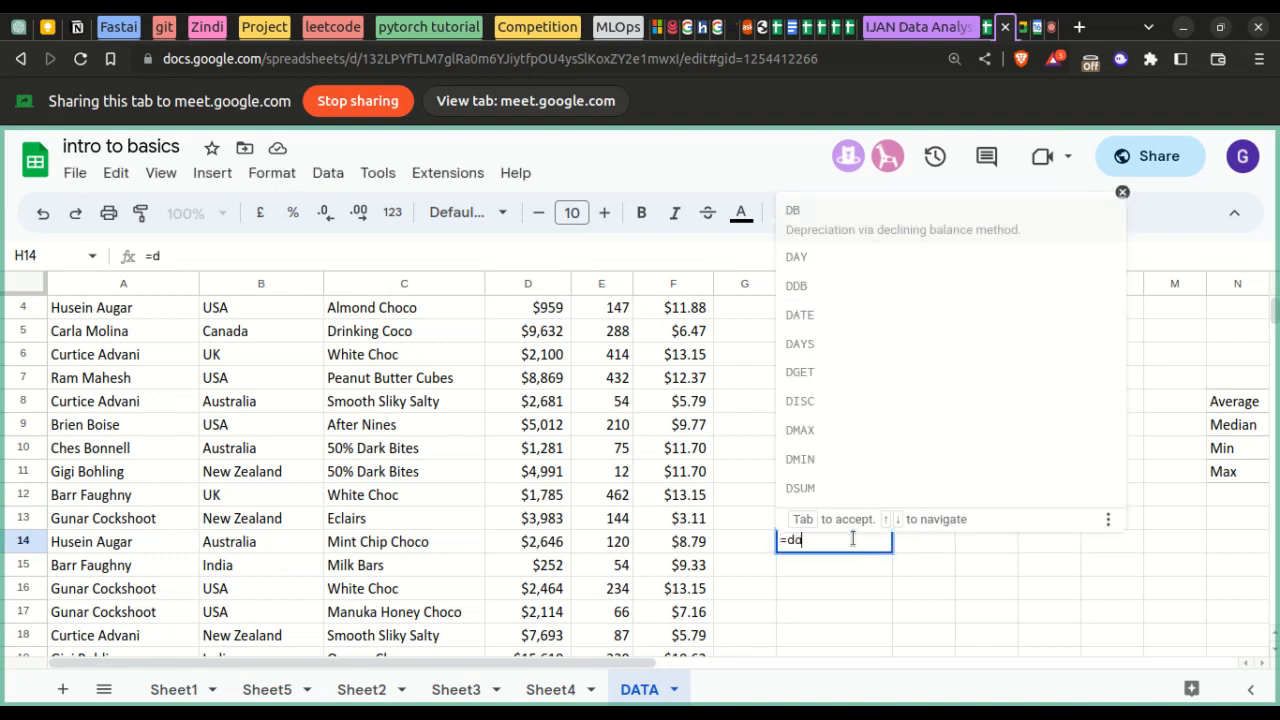
{"action": "type", "text": "ay("}
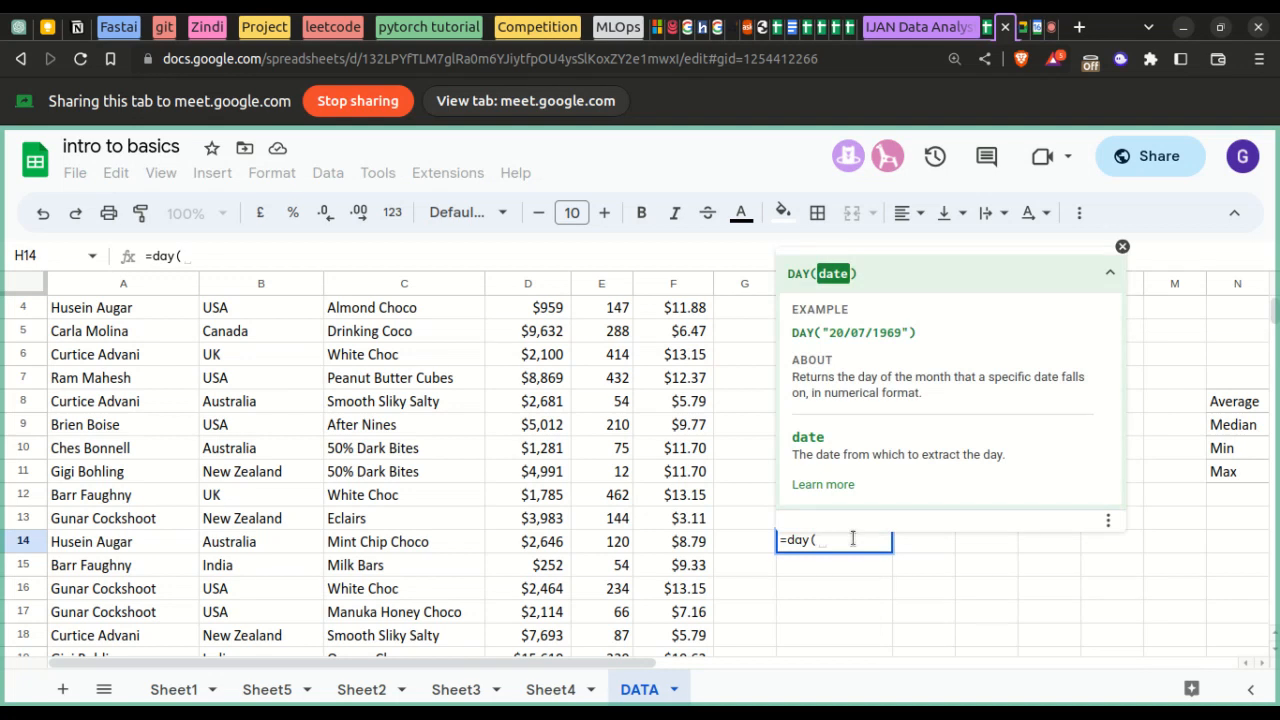
{"action": "key", "text": "Escape"}
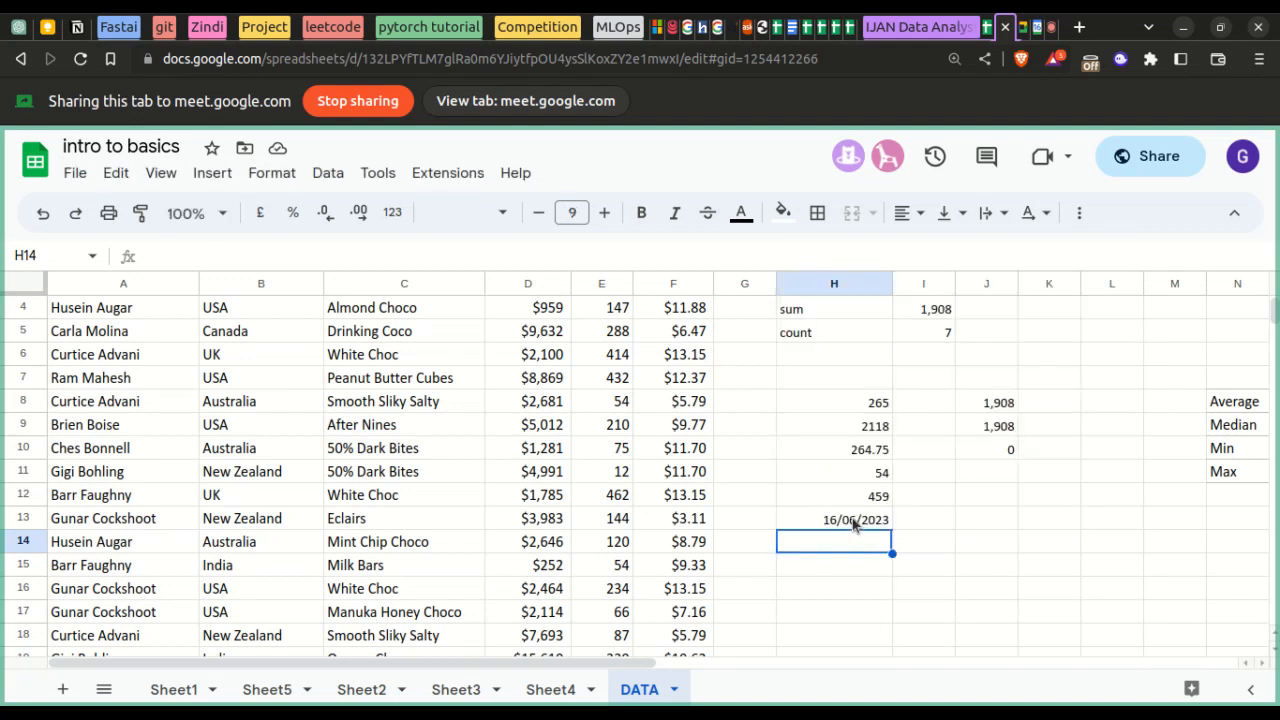
{"action": "left_click", "coordinate": [855, 522]}
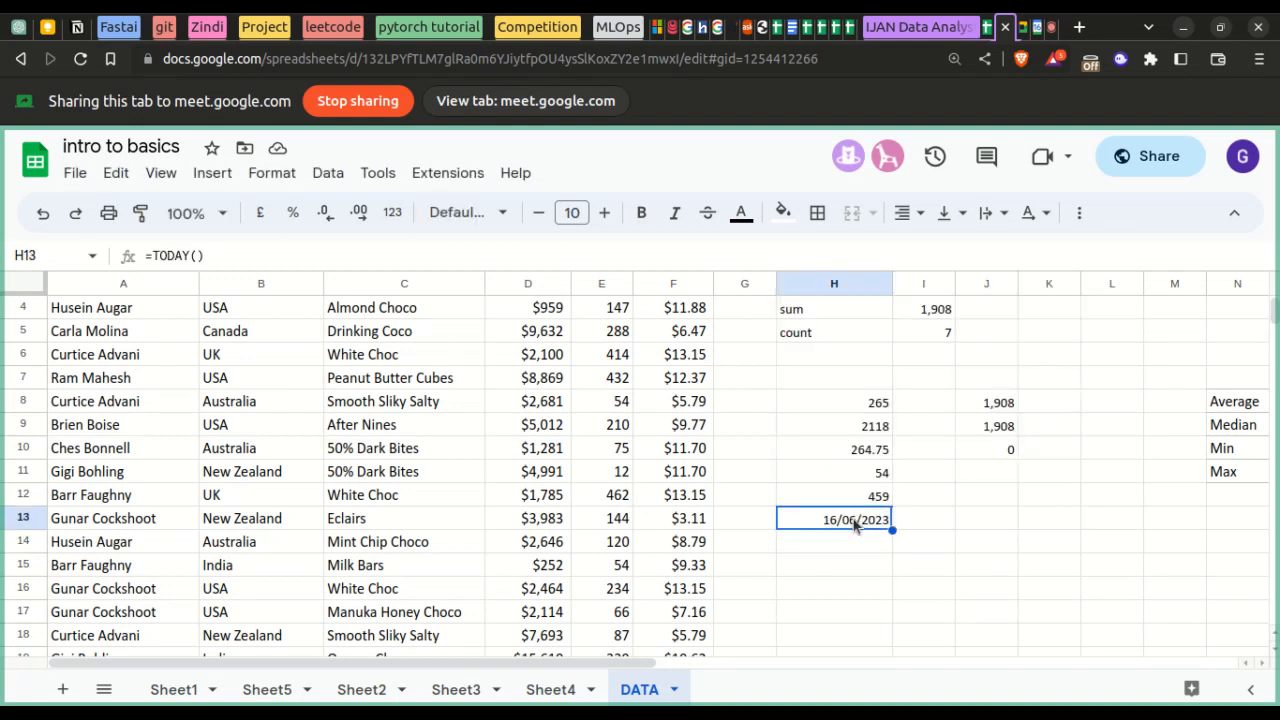
- Enter the formula =DAY(H13) in H14 to extract the day from the date in H13
{"action": "left_click", "coordinate": [846, 543]}
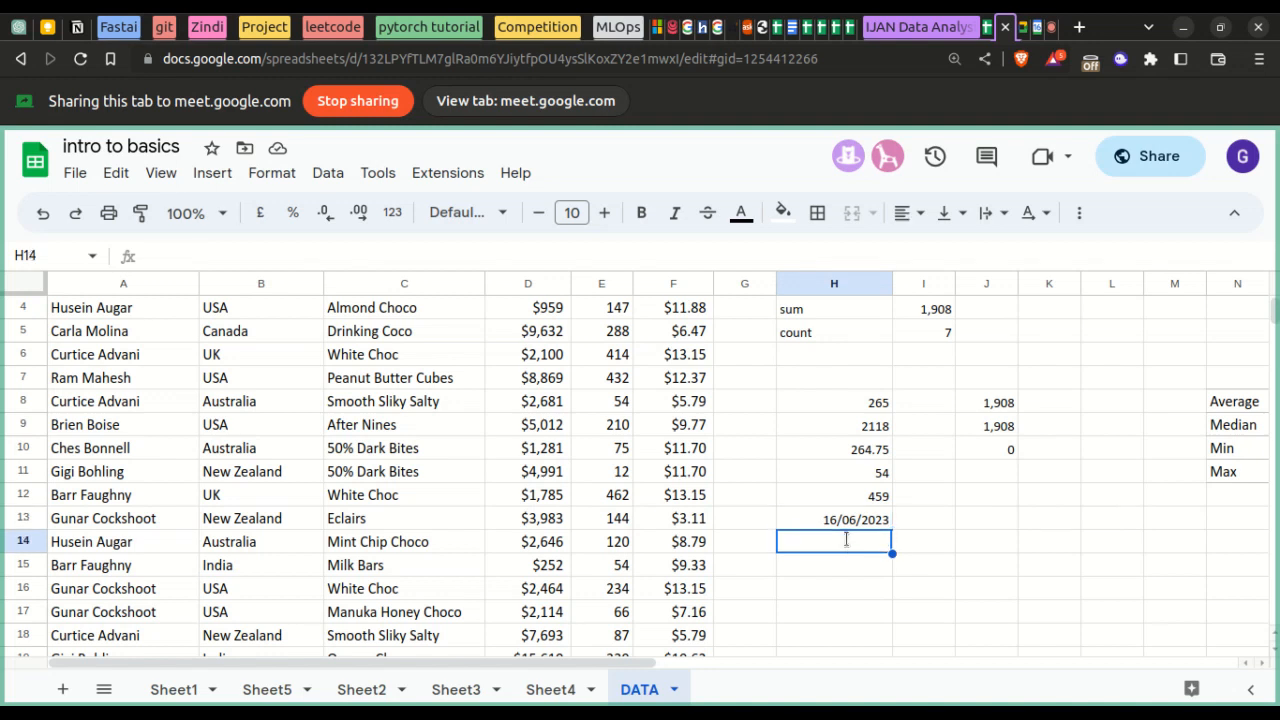
{"action": "type", "text": "=to"}
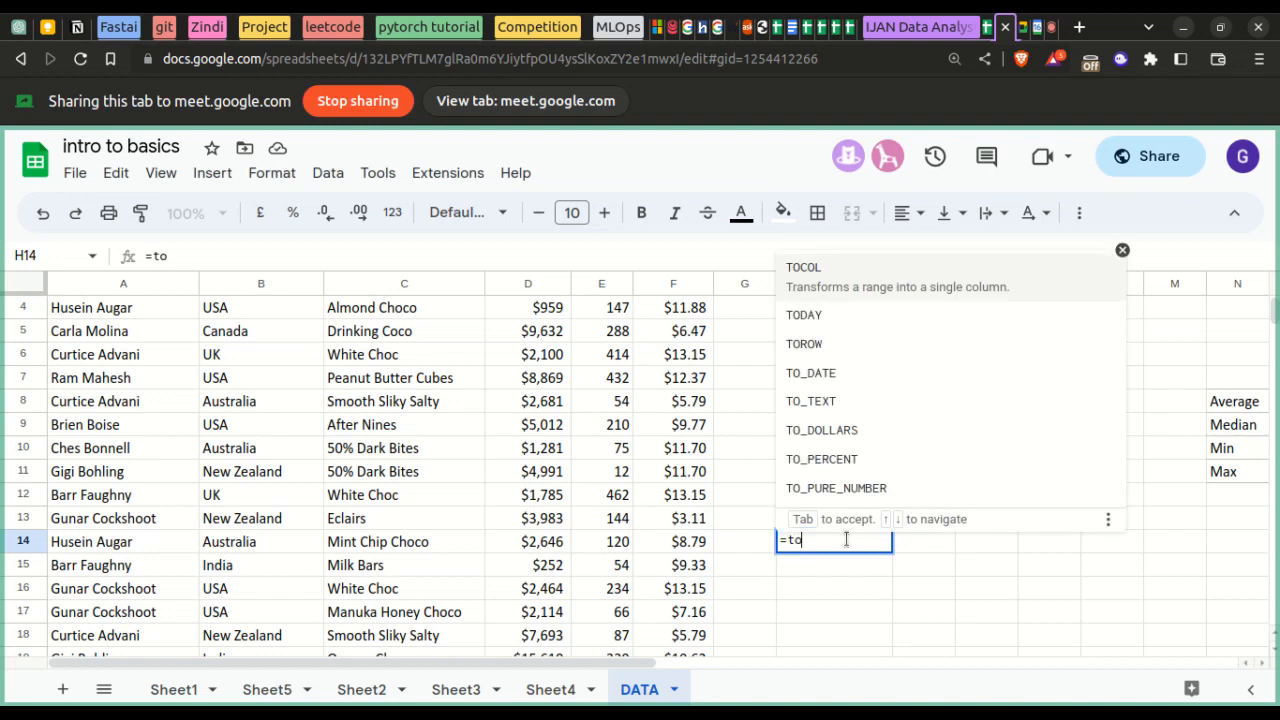
{"action": "key", "text": "BackSpace"}
{"action": "key", "text": "BackSpace"}
{"action": "type", "text": "da"}
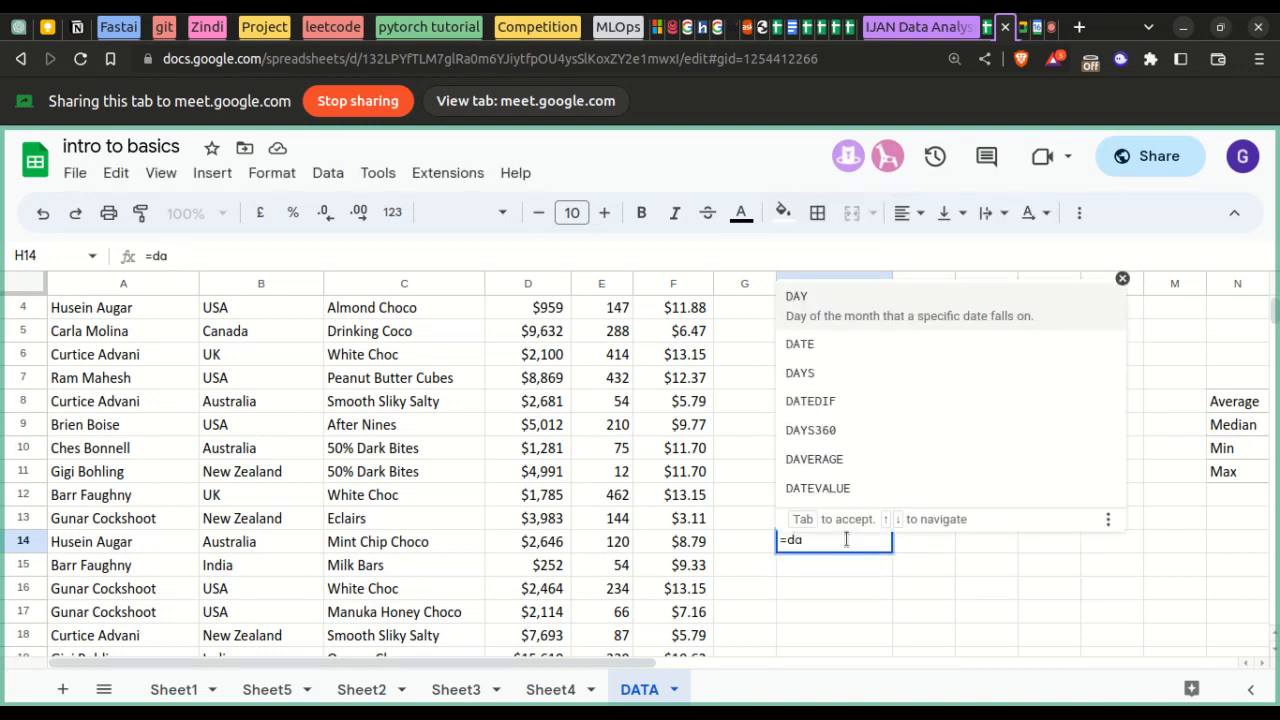
{"action": "key", "text": "Tab"}
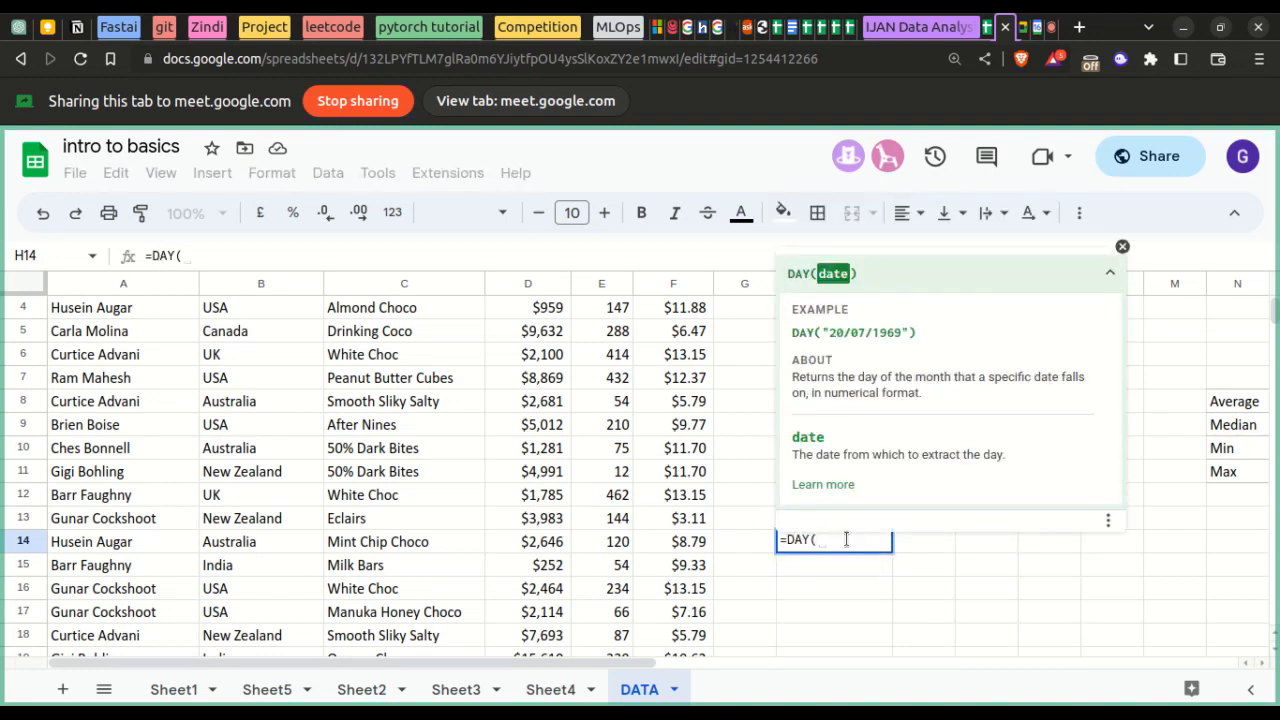
{"action": "type", "text": "h"}
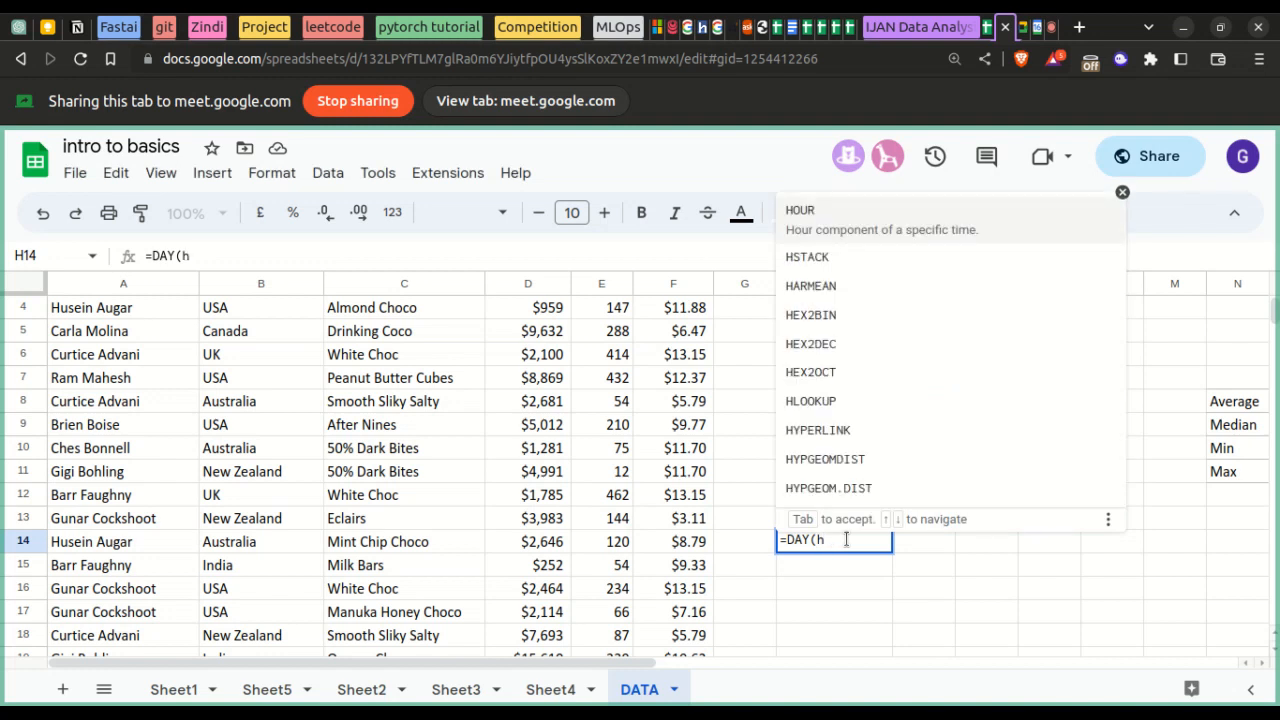
{"action": "type", "text": "13)"}
{"action": "key", "text": "Return"}
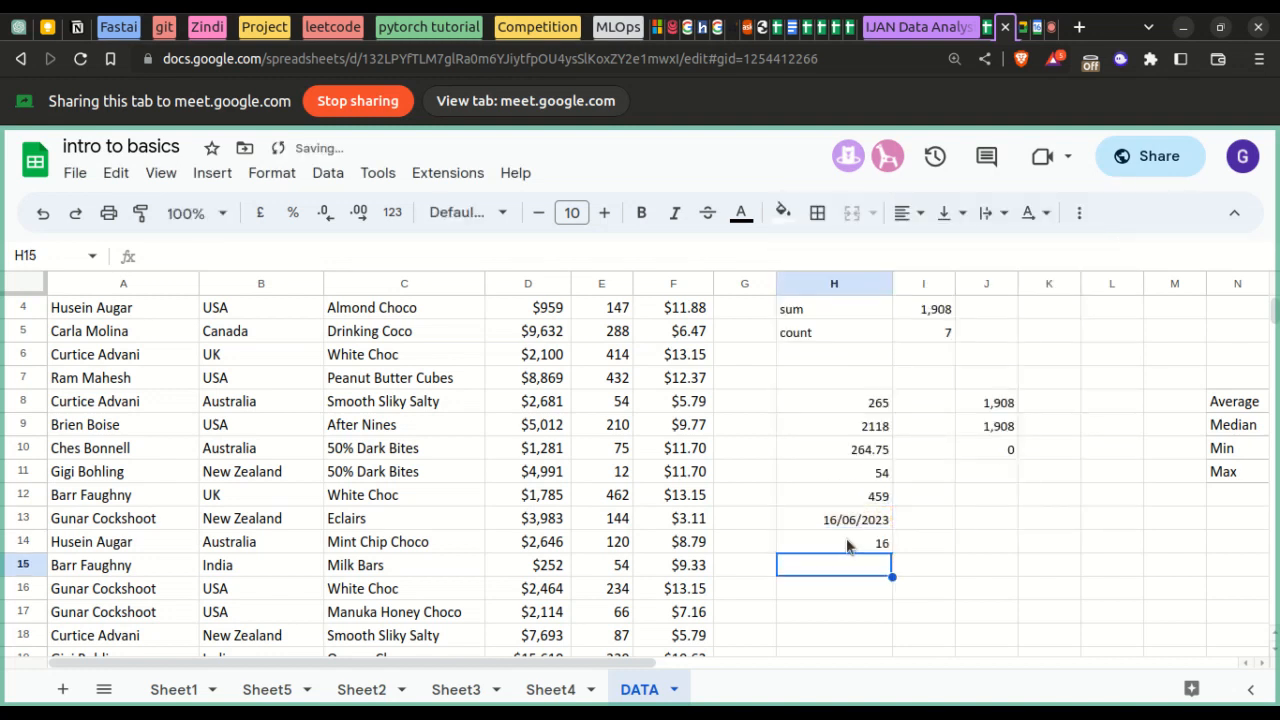
{"action": "left_click", "coordinate": [847, 545]}
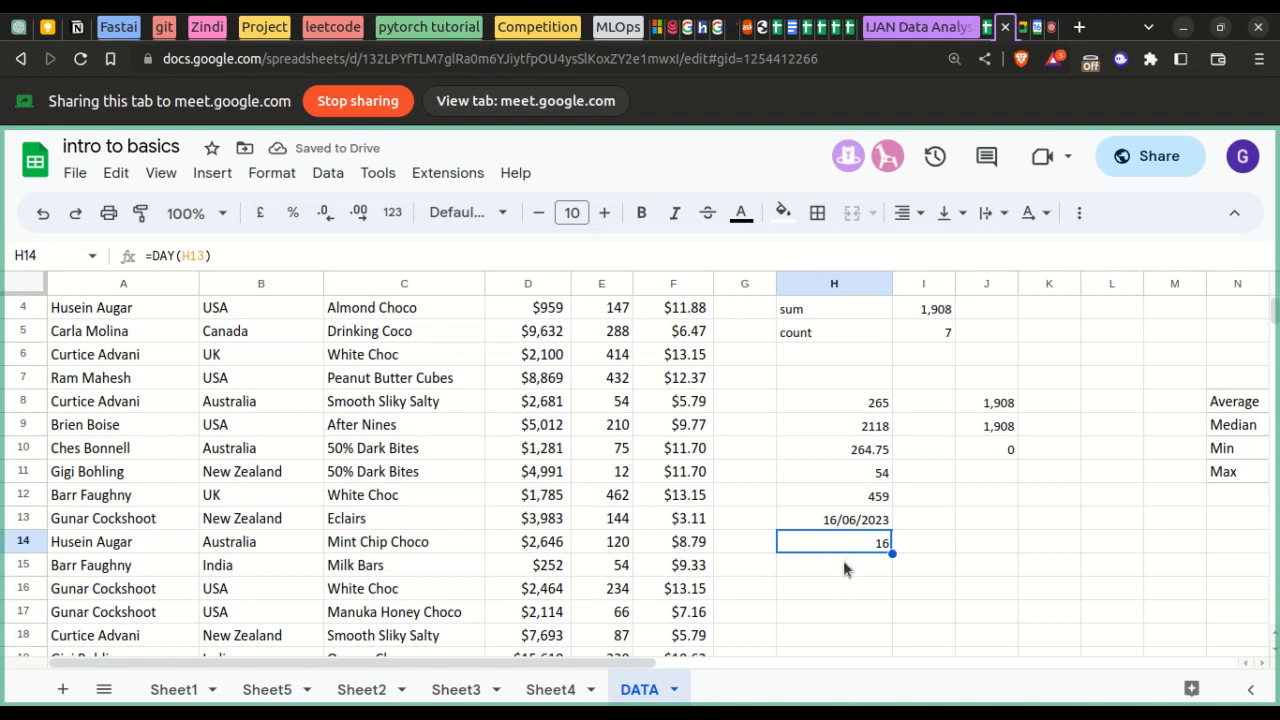
- Enter the formula =MONTH(H13) in H15 to extract the month from the date in H13
{"action": "left_click", "coordinate": [847, 568]}
{"action": "double_click", "coordinate": [846, 564]}
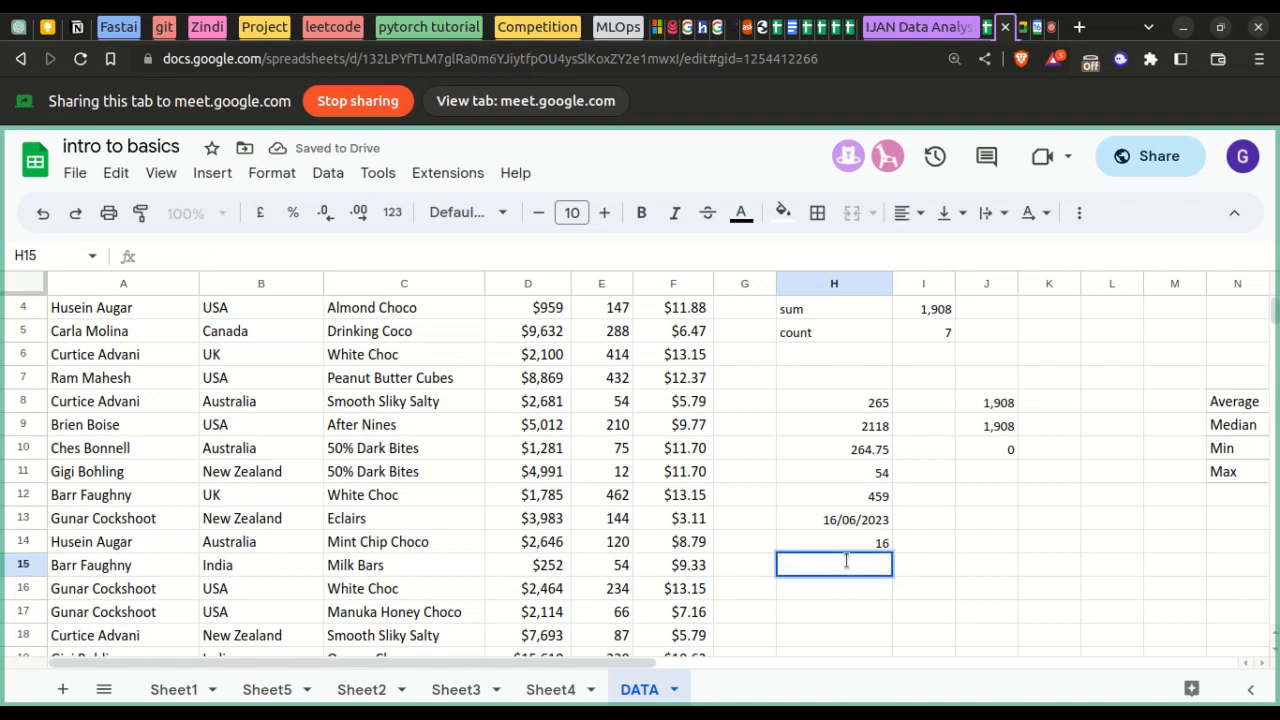
{"action": "type", "text": "=moth"}
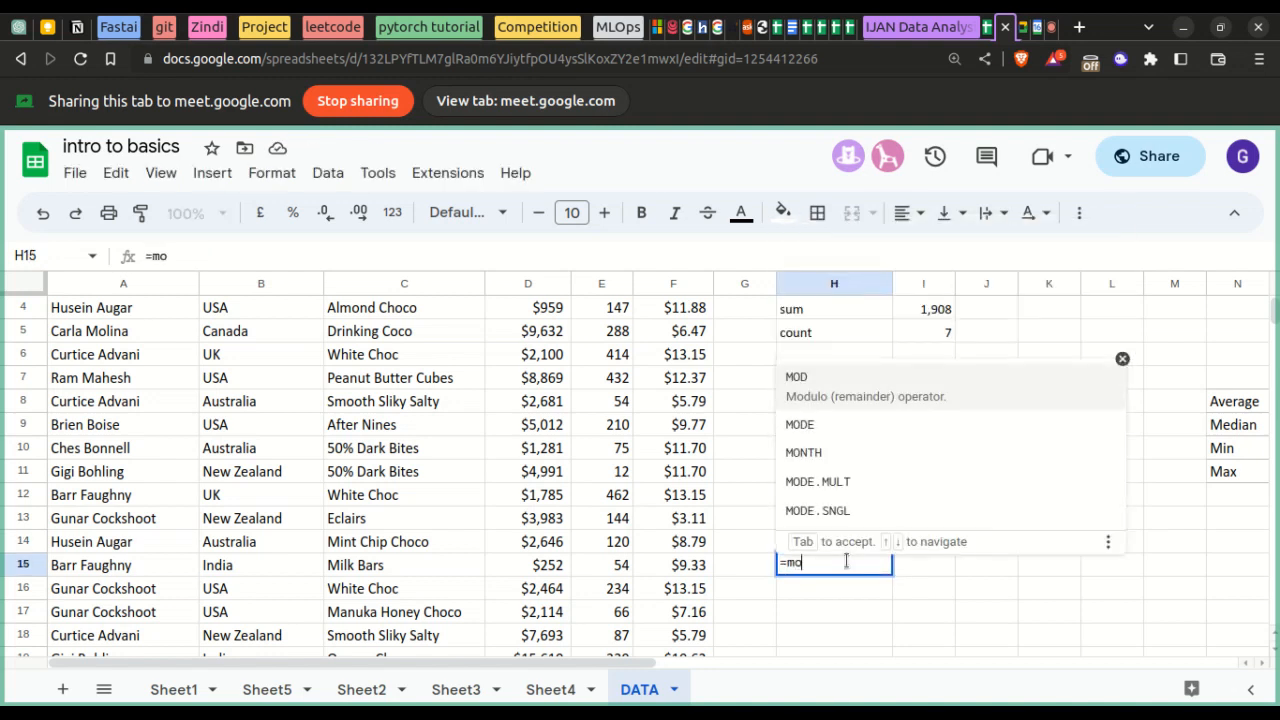
{"action": "key", "text": "BackSpace"}
{"action": "key", "text": "BackSpace"}
{"action": "type", "text": "n"}
{"action": "key", "text": "Tab"}
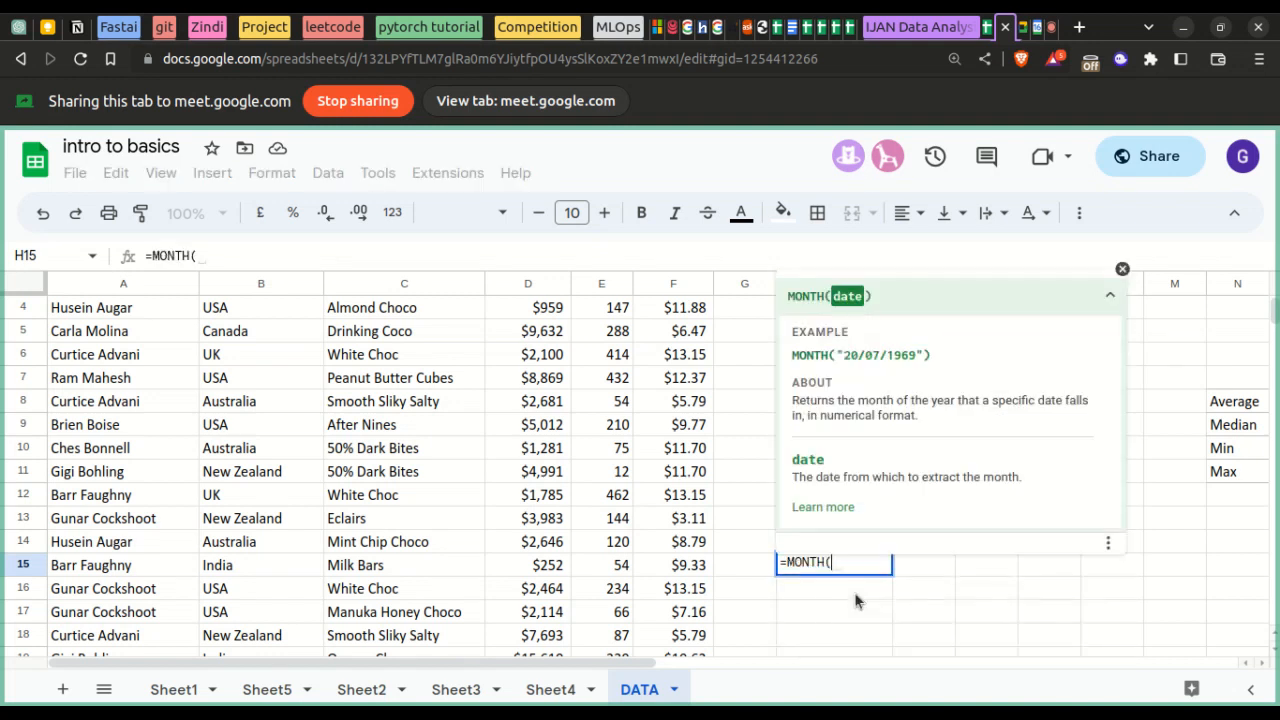
{"action": "type", "text": "h13"}
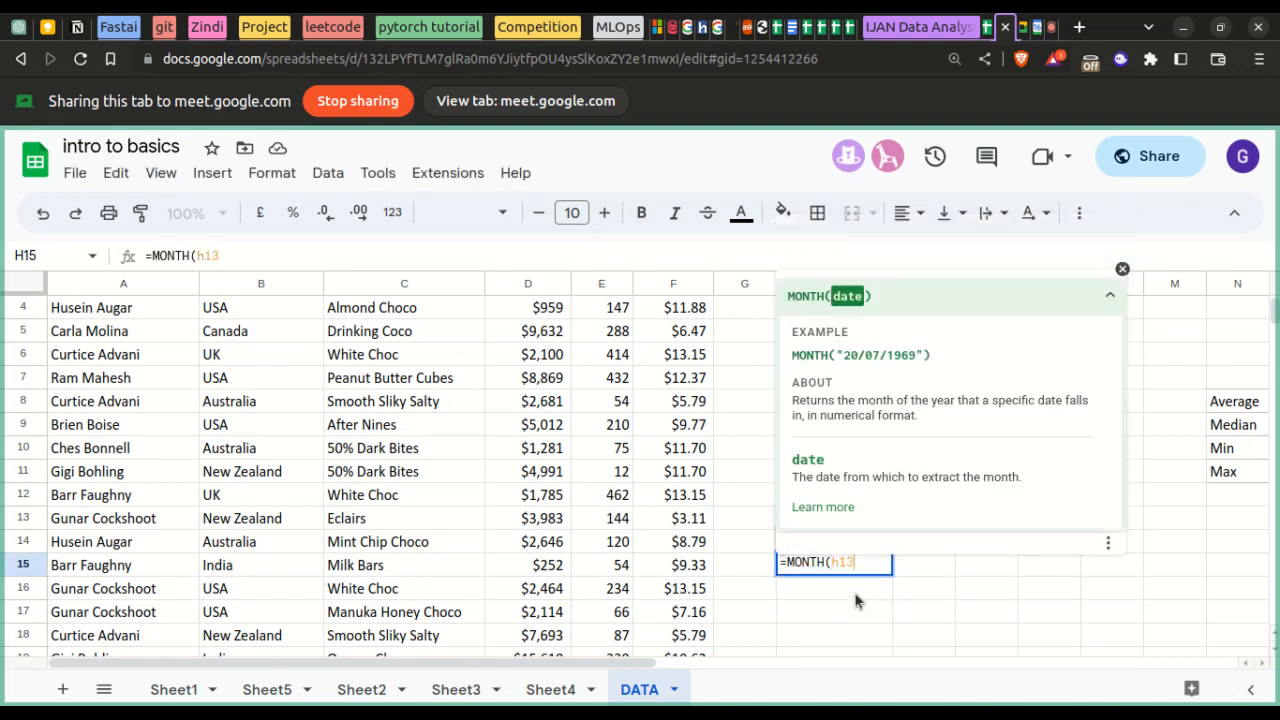
{"action": "type", "text": ")"}
{"action": "key", "text": "Return"}
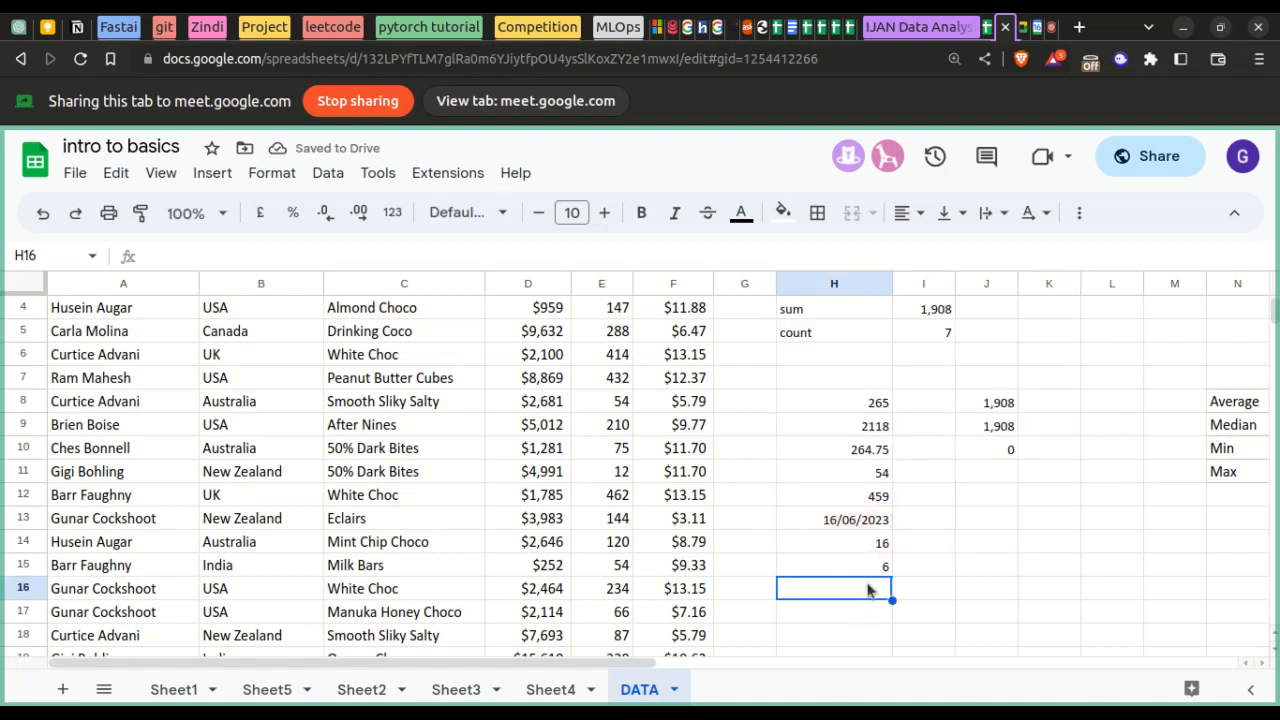
- Enter the formula =YEAR(H13) in H16 to extract the year from the date in H13
{"action": "type", "text": "="}
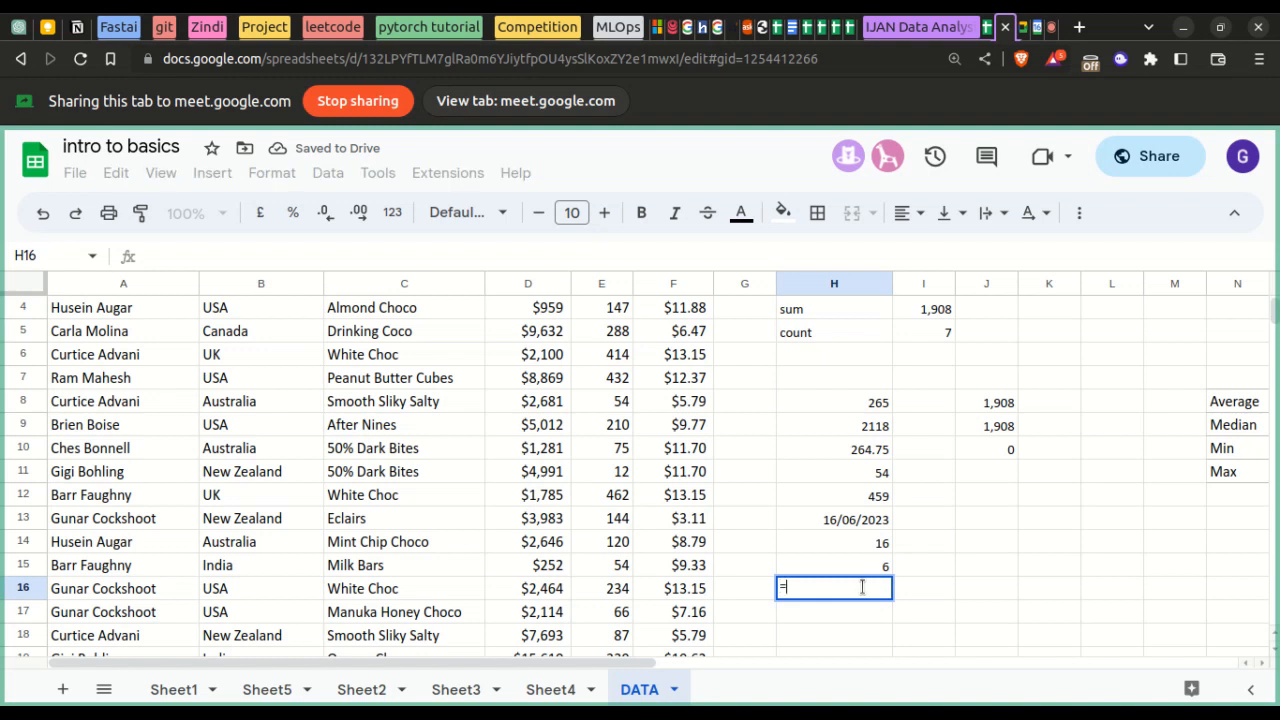
{"action": "type", "text": "year"}
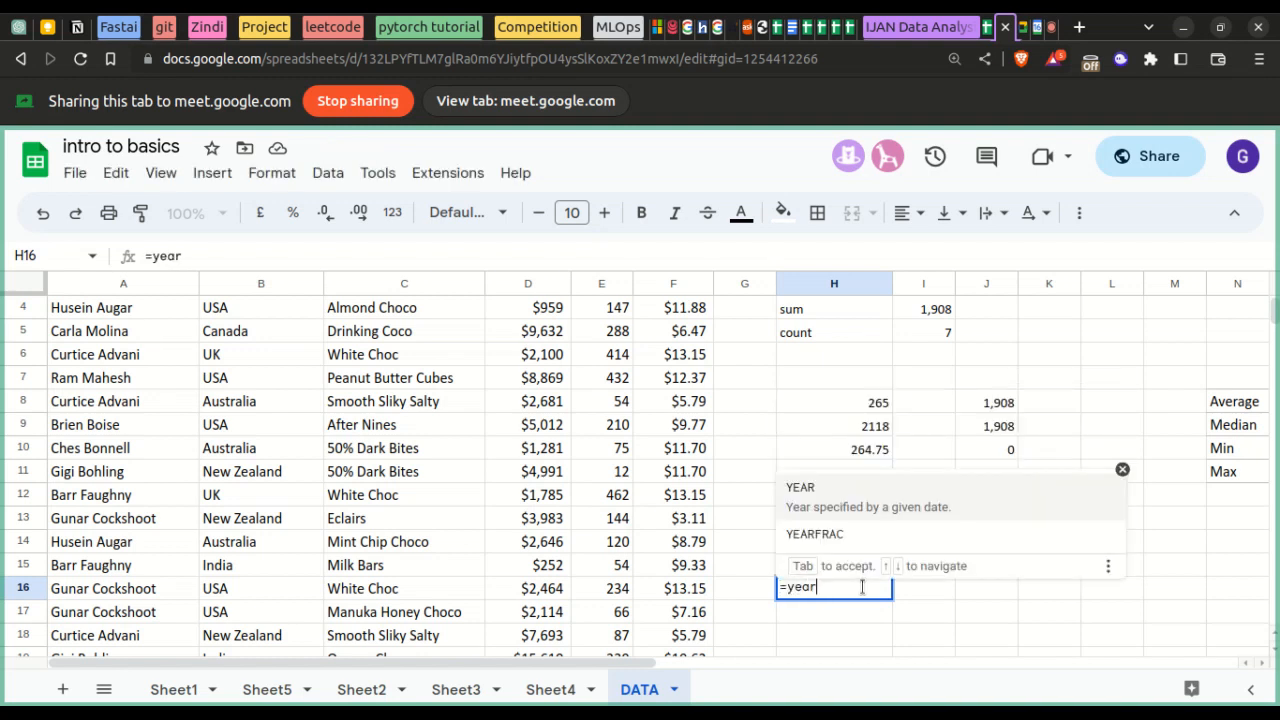
{"action": "left_click", "coordinate": [875, 500]}
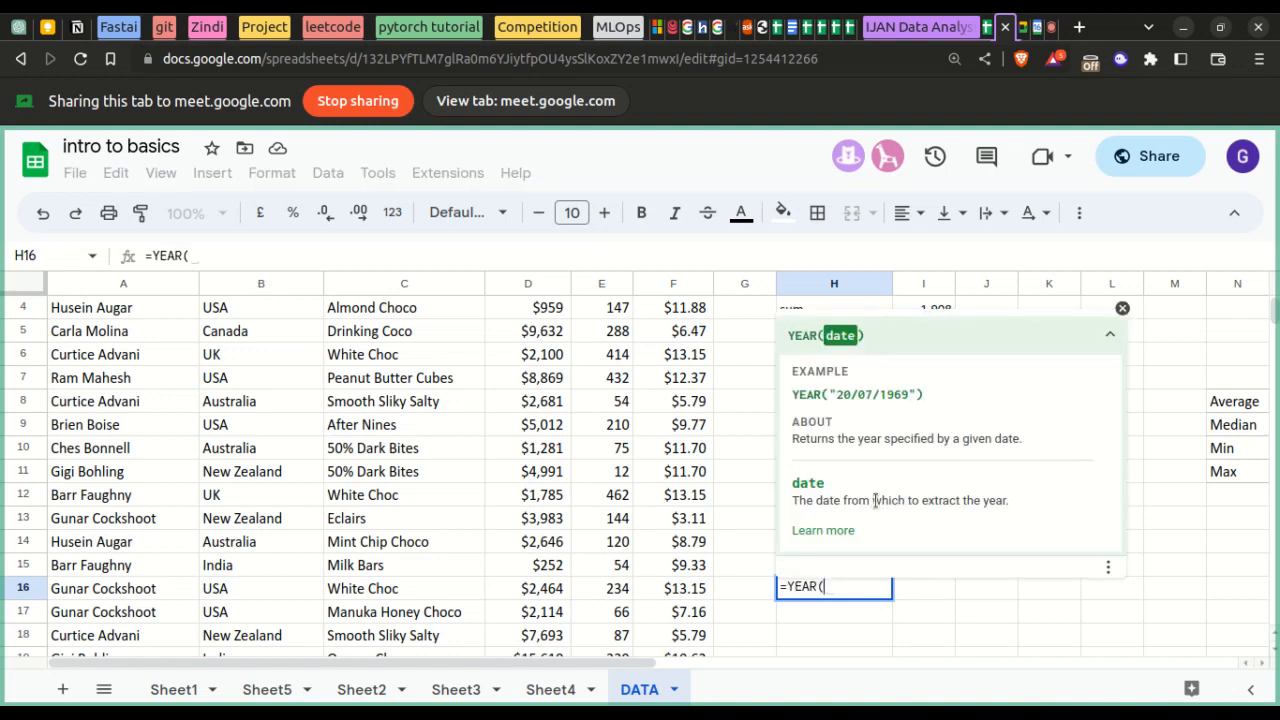
{"action": "type", "text": "h1"}
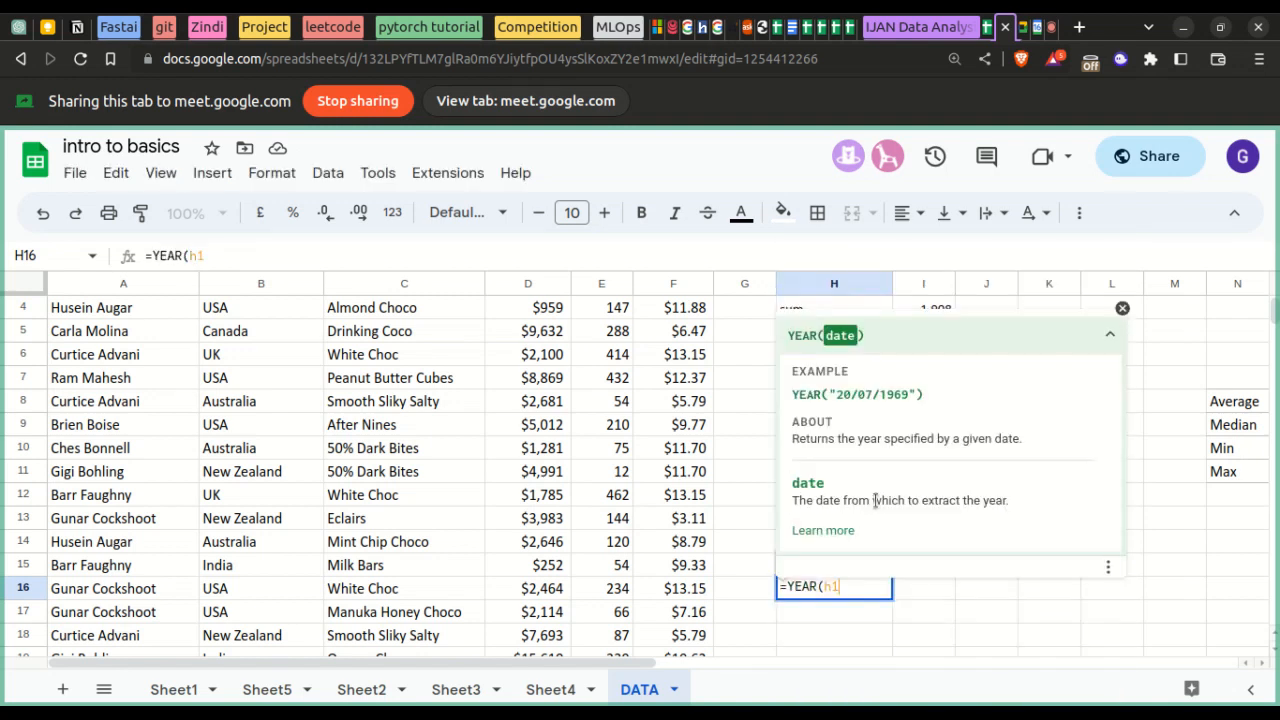
{"action": "type", "text": "3)"}
{"action": "key", "text": "Return"}
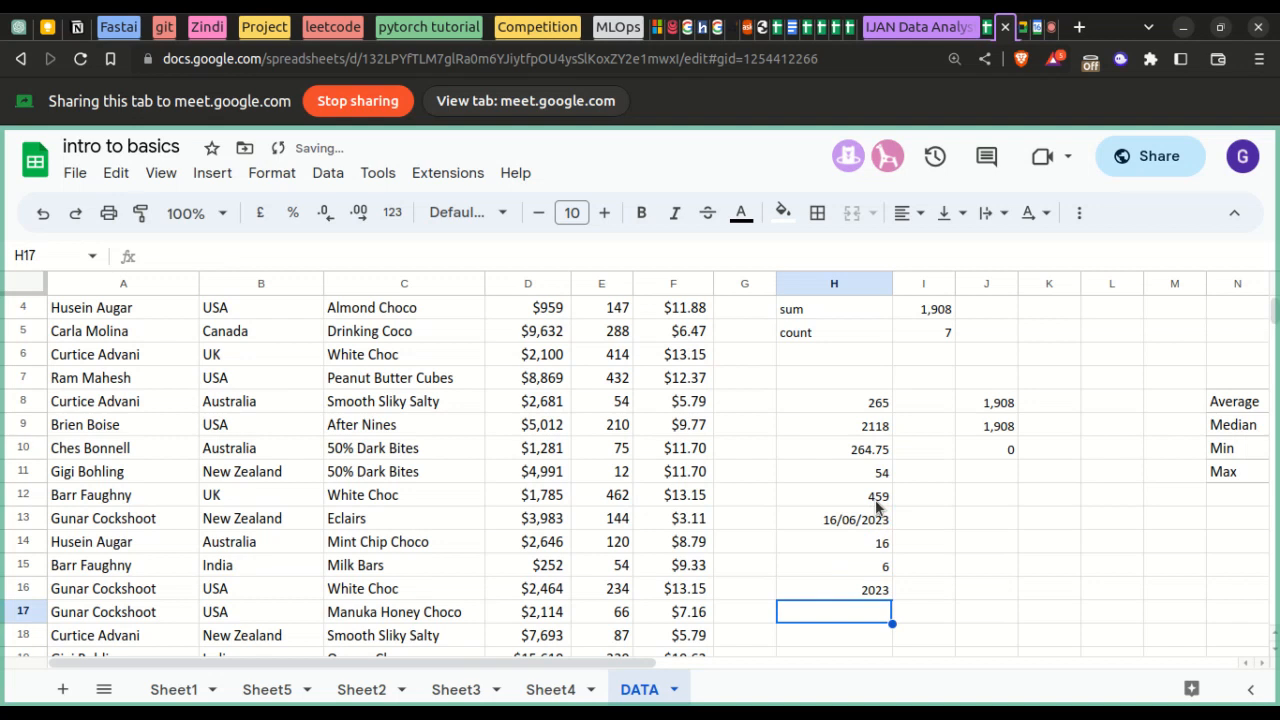
{"action": "left_click", "coordinate": [869, 594]}
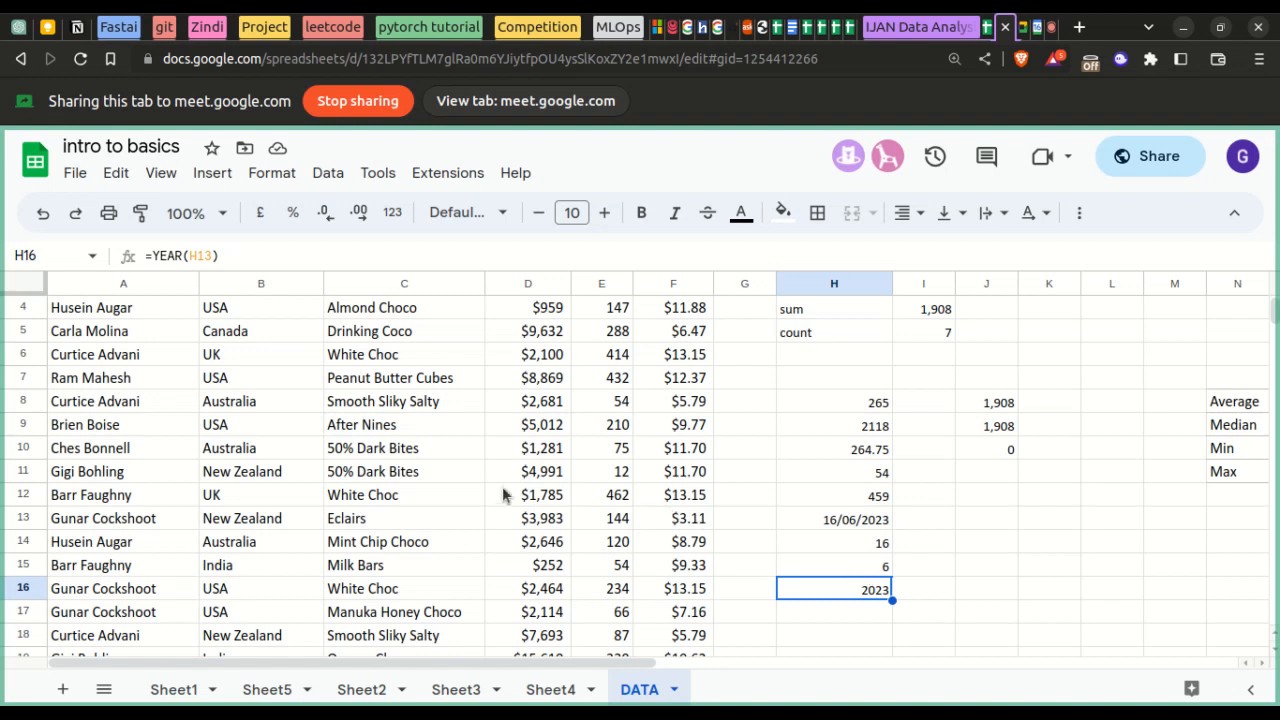
- Look through the Date category of the insertable functions, including TIMEVALUE, TODAY, WEEKDAY and YEAR
{"action": "scroll", "coordinate": [502, 486], "scroll_direction": "down", "scroll_amount": 3}
{"action": "scroll", "coordinate": [502, 486], "scroll_direction": "up", "scroll_amount": 2}
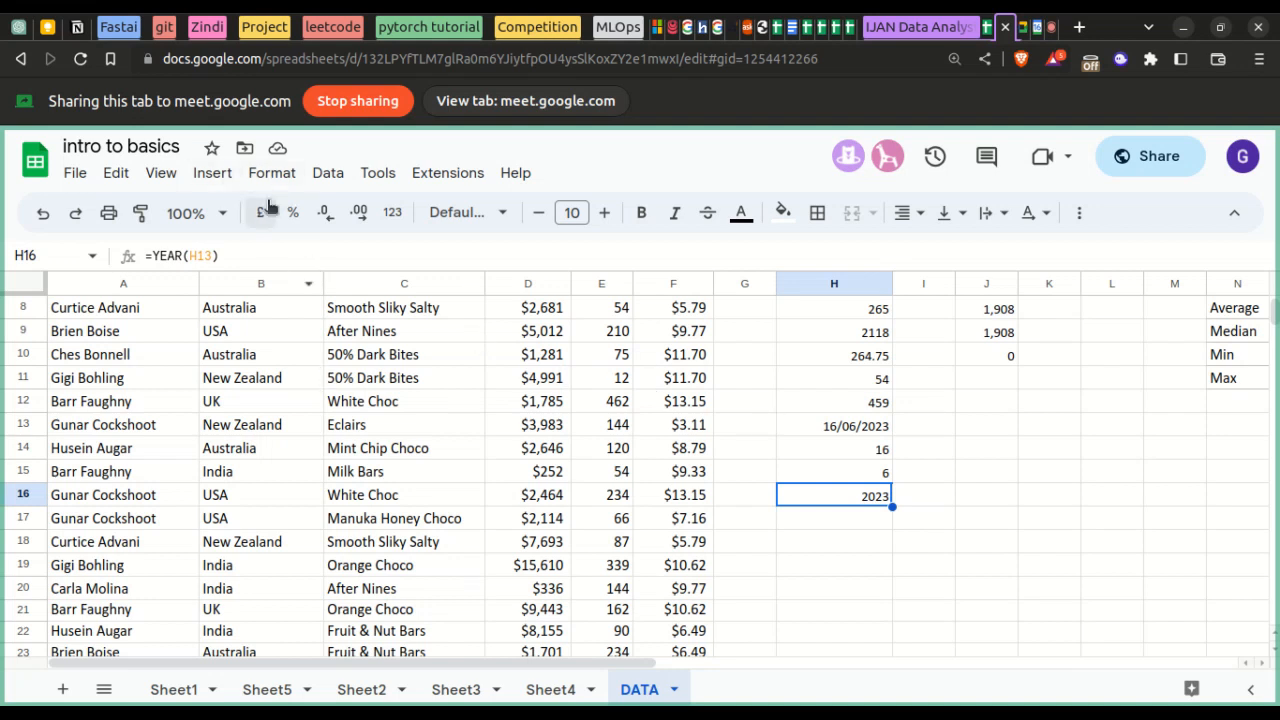
{"action": "left_click", "coordinate": [212, 172]}
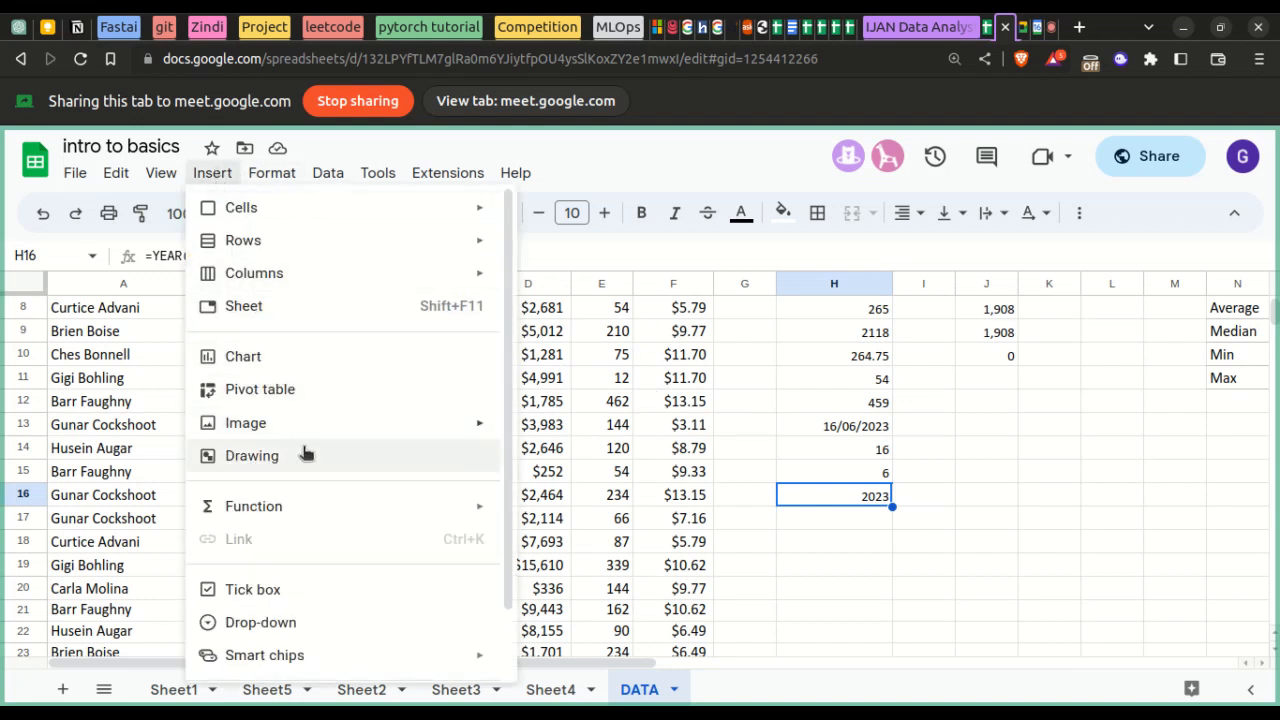
{"action": "mouse_move", "coordinate": [314, 508]}
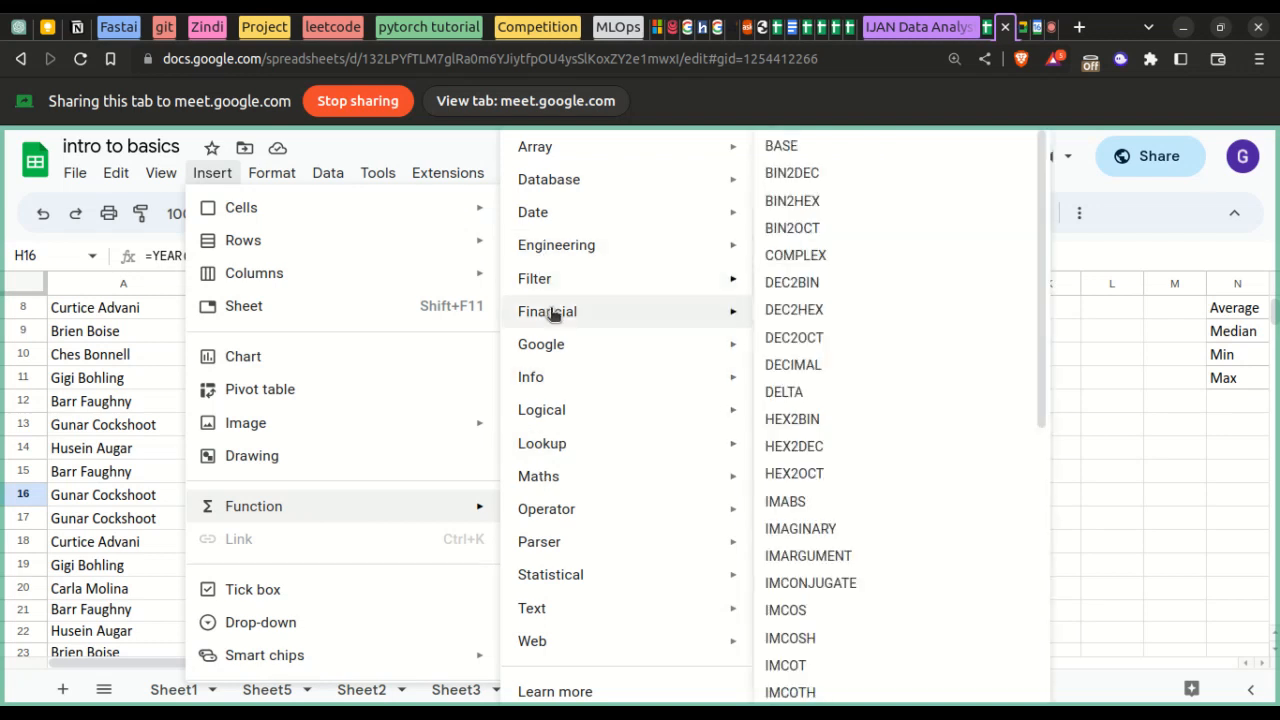
{"action": "mouse_move", "coordinate": [560, 212]}
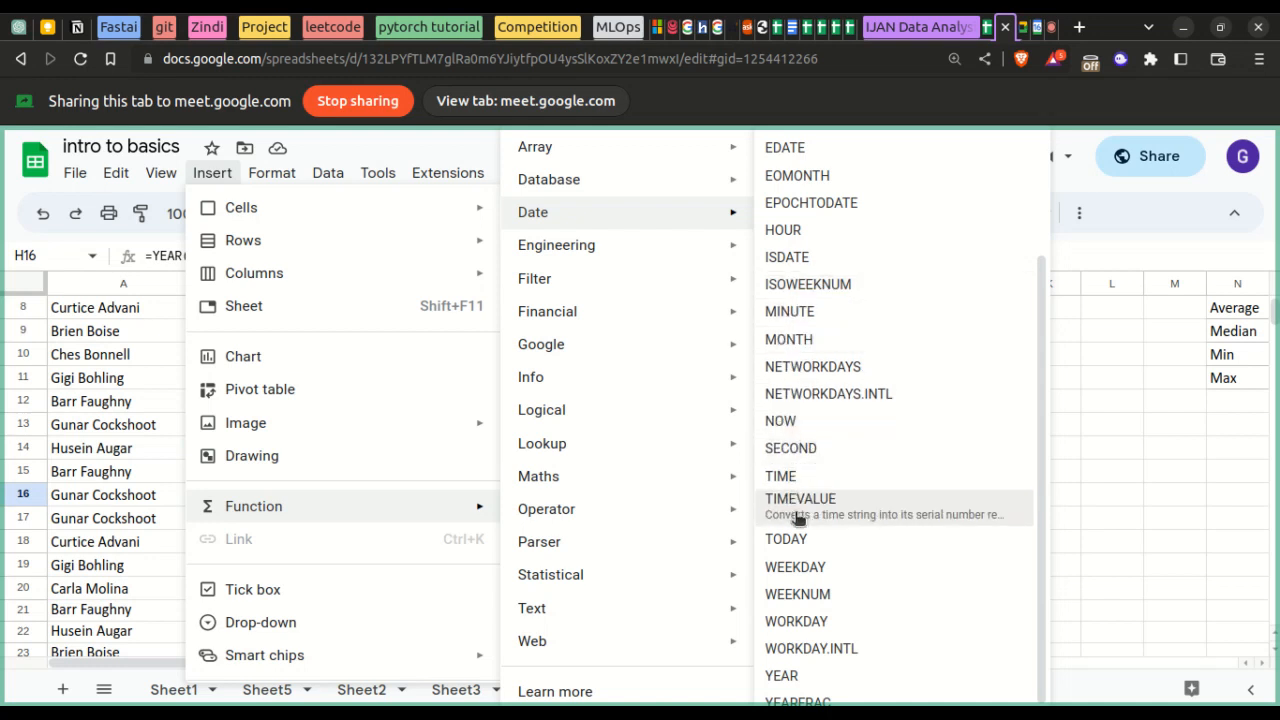
{"action": "left_click", "coordinate": [1066, 500]}
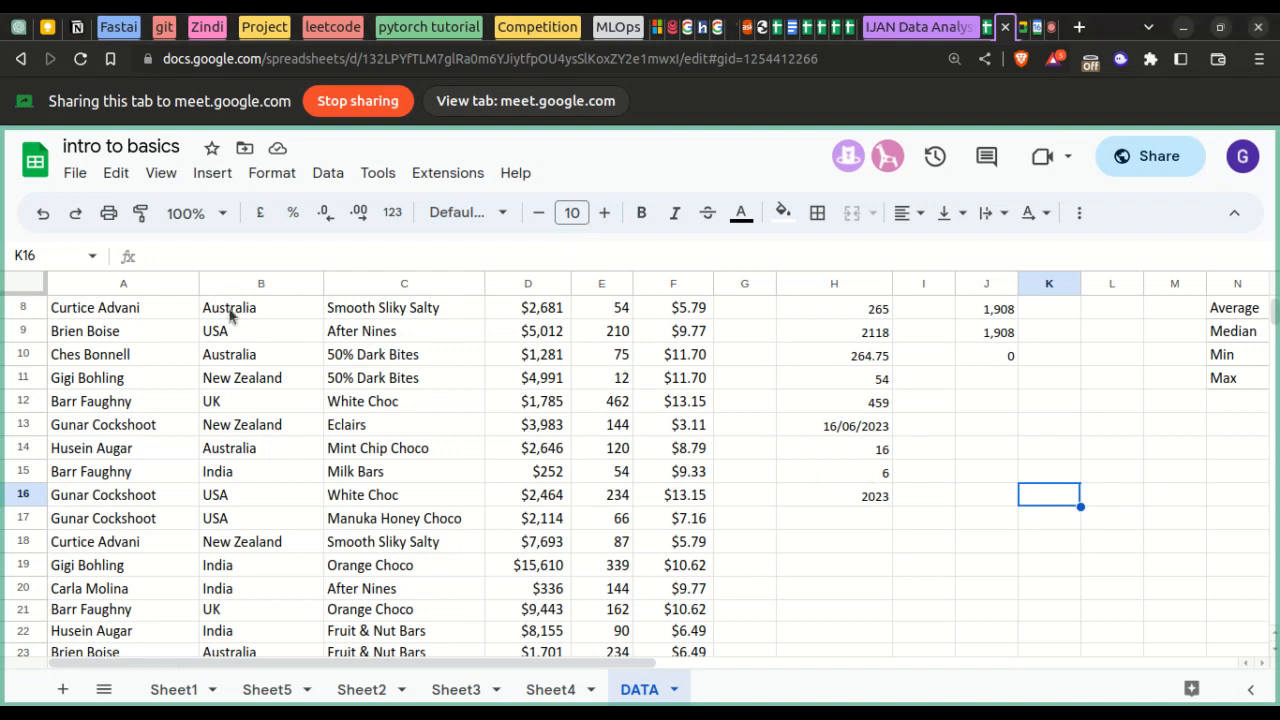
- Switch to the ChatGPT conversation, review its classification of Excel functions, and return to the intro to basics spreadsheet
{"action": "left_click", "coordinate": [15, 30]}
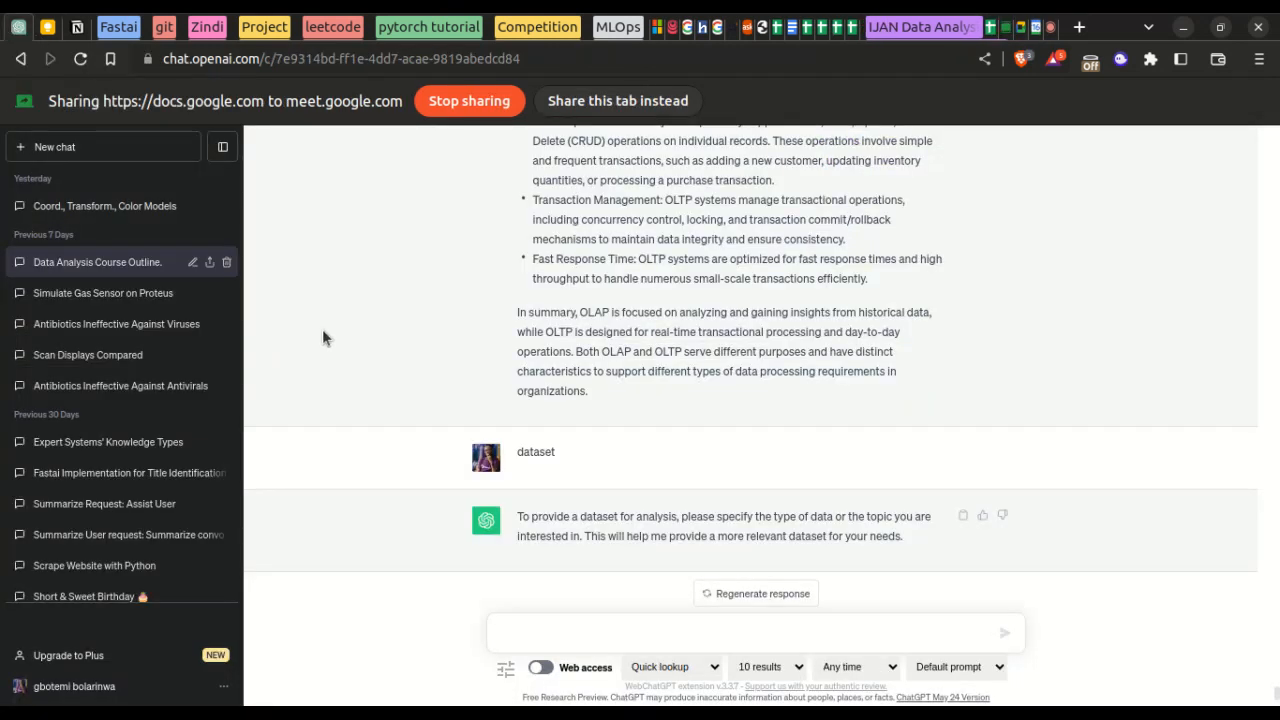
{"action": "scroll", "coordinate": [507, 316], "scroll_direction": "up", "scroll_amount": 15}
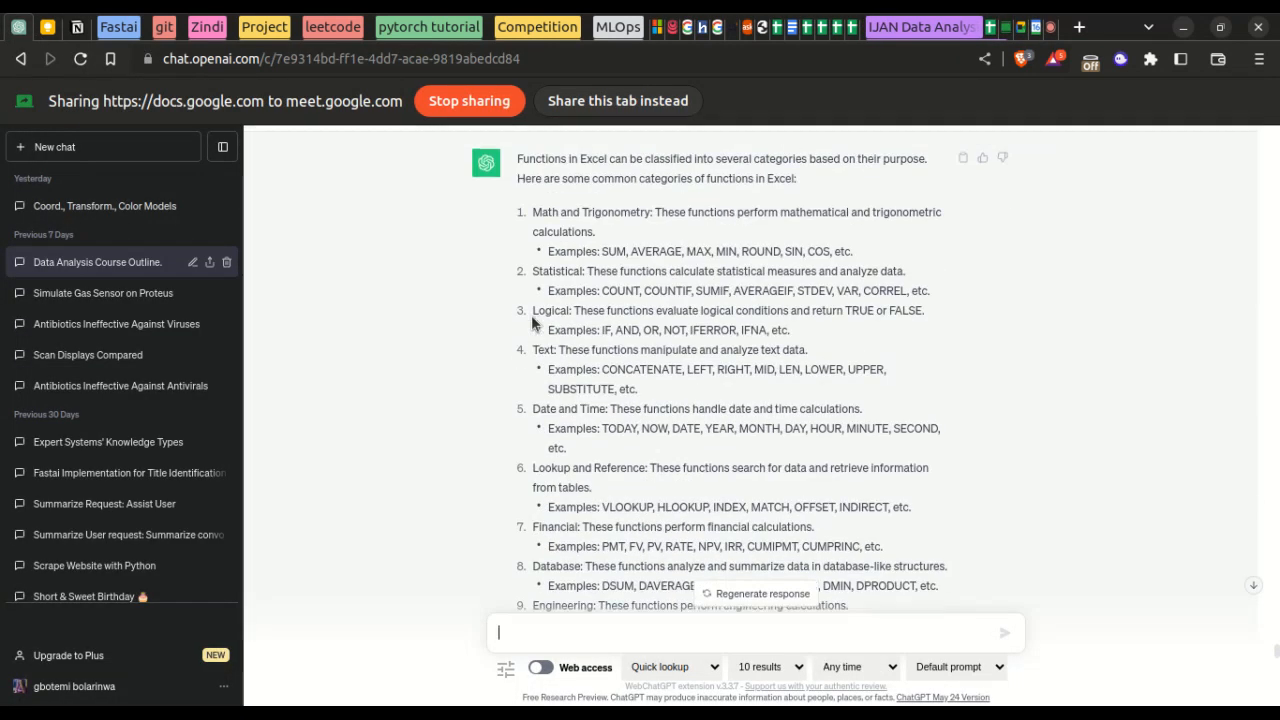
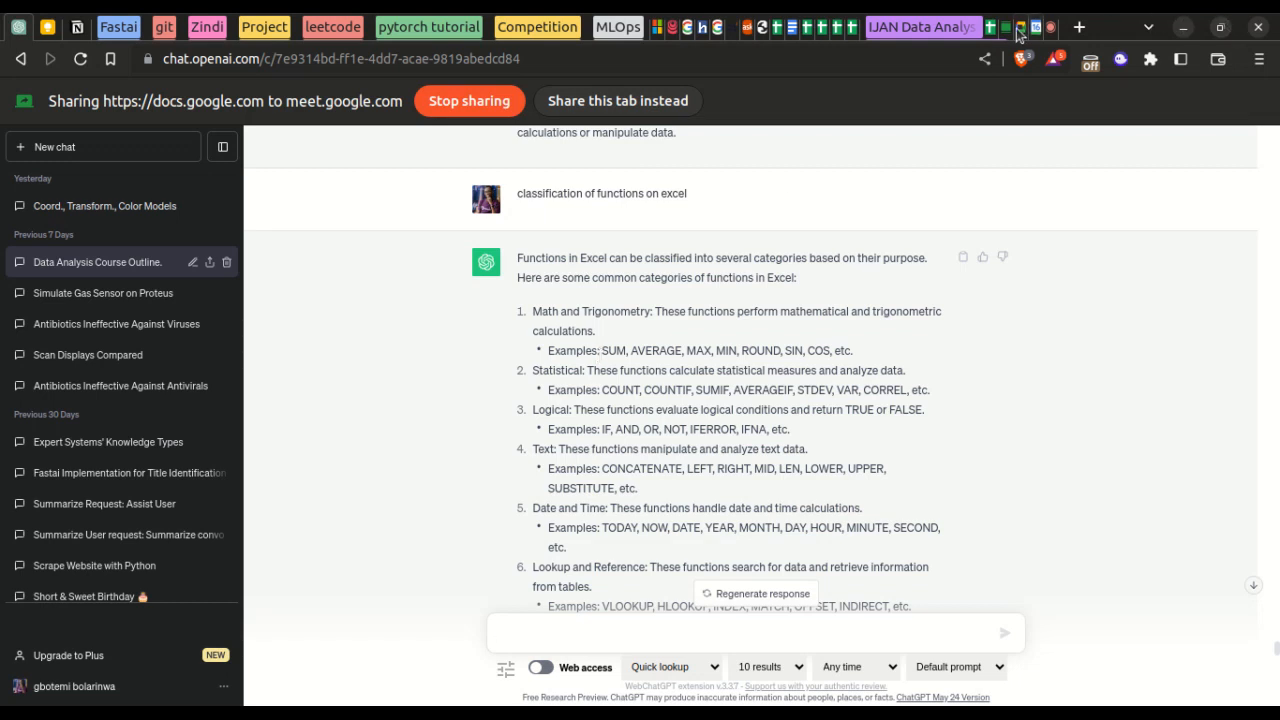
{"action": "left_click", "coordinate": [1005, 30]}
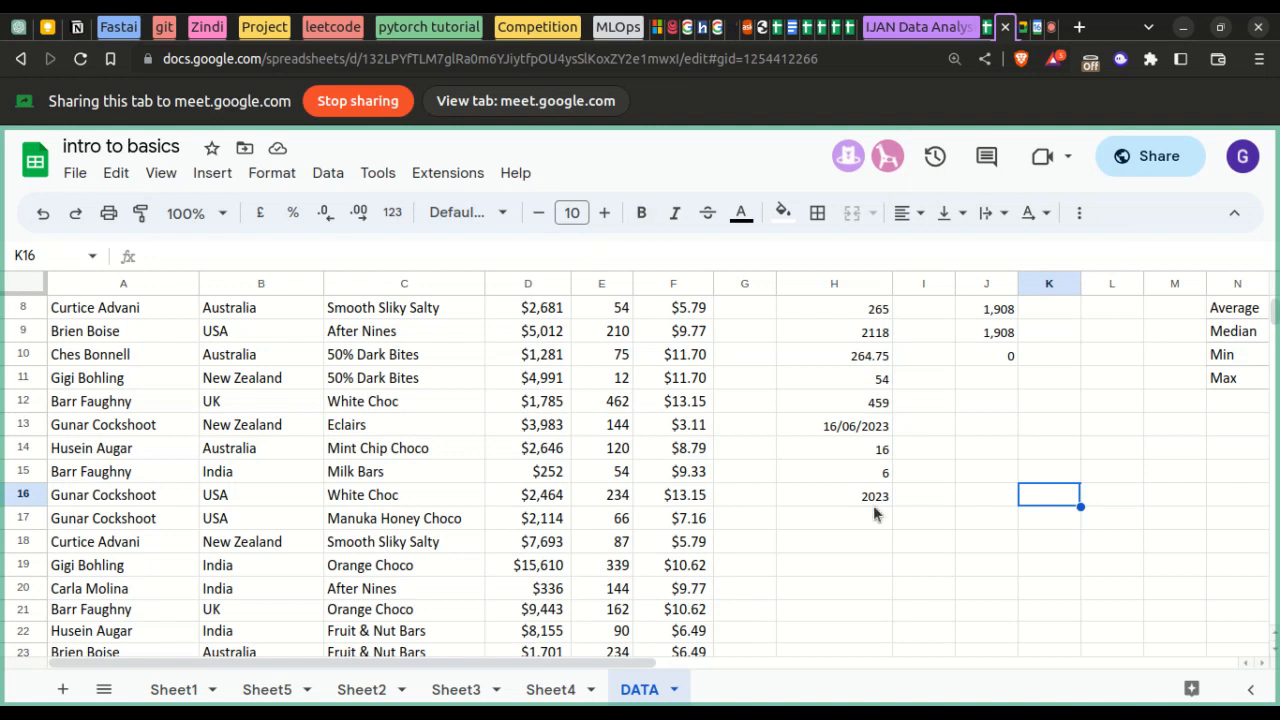
- Enter the formula =ISNUMBER(H16) in I16 to check whether the extracted year is a number
{"action": "left_click", "coordinate": [920, 501]}
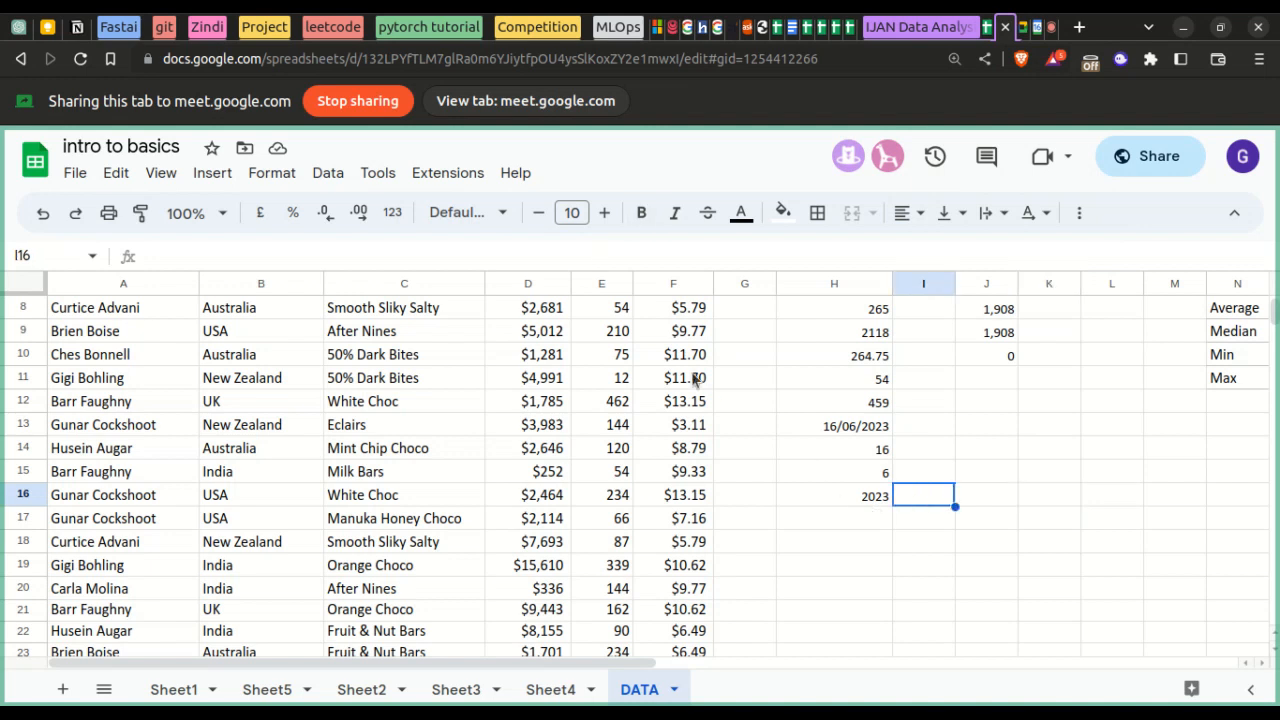
{"action": "left_click", "coordinate": [581, 254]}
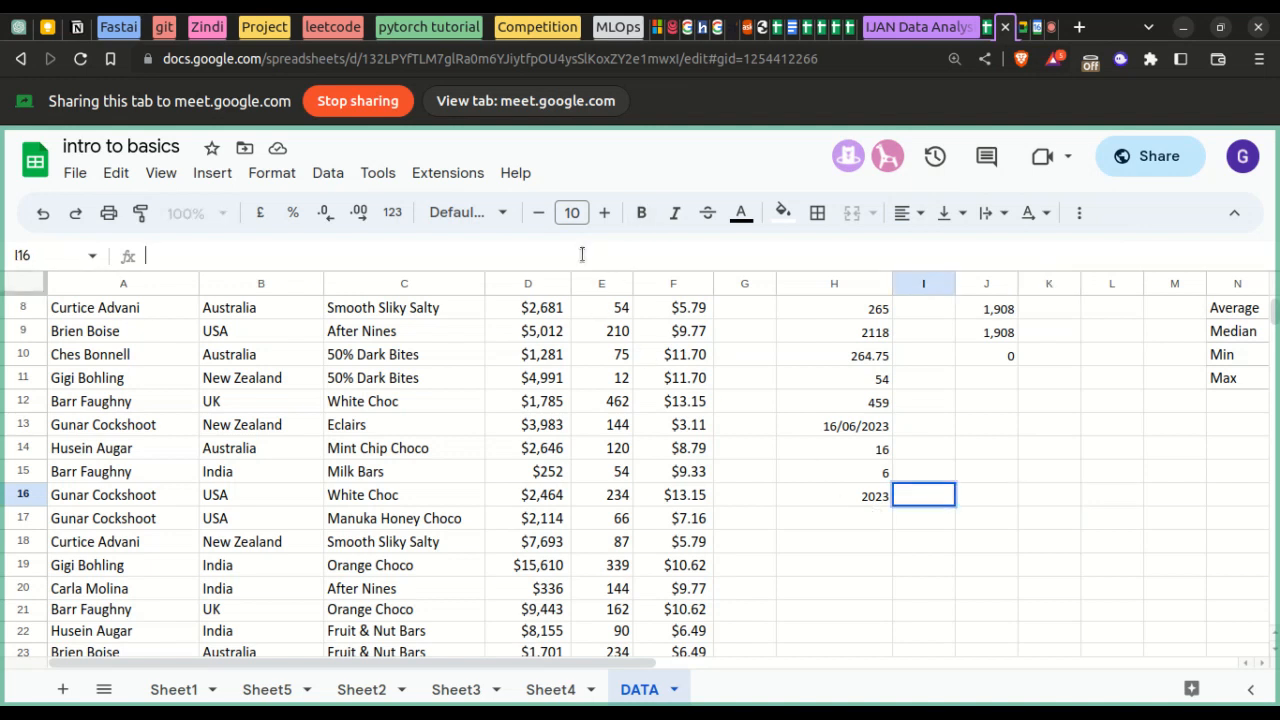
{"action": "type", "text": "="}
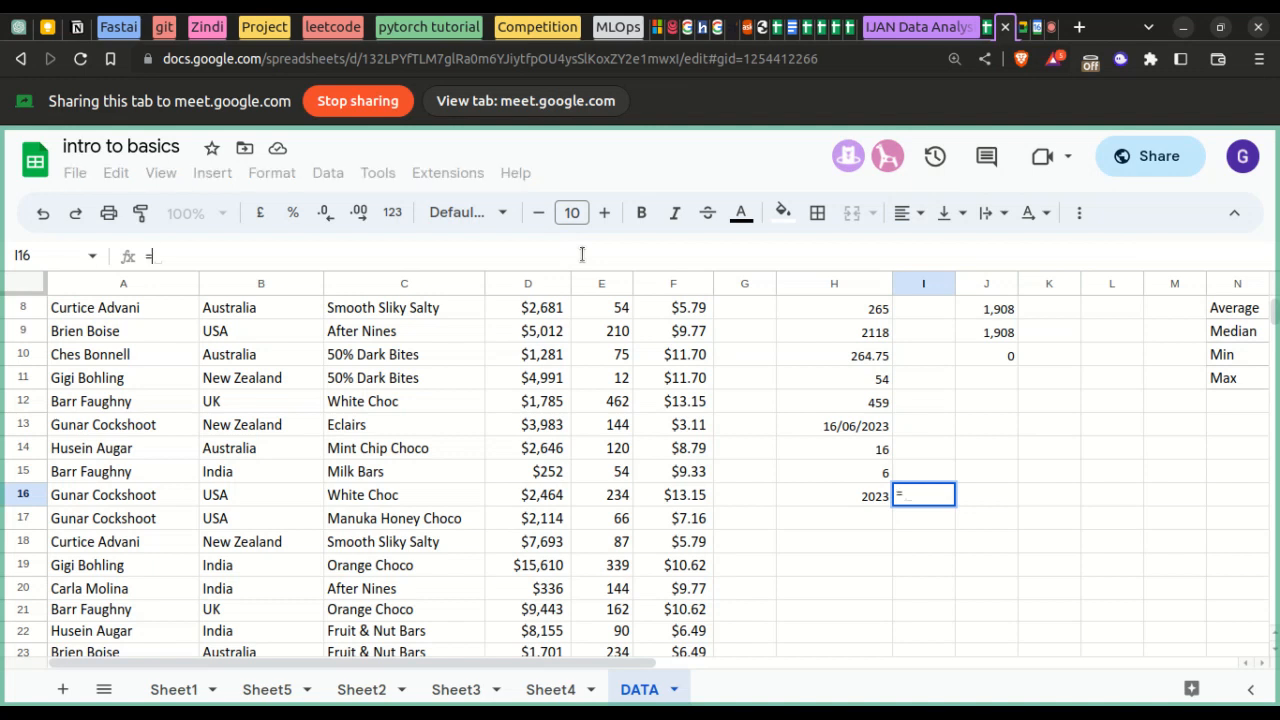
{"action": "type", "text": "13"}
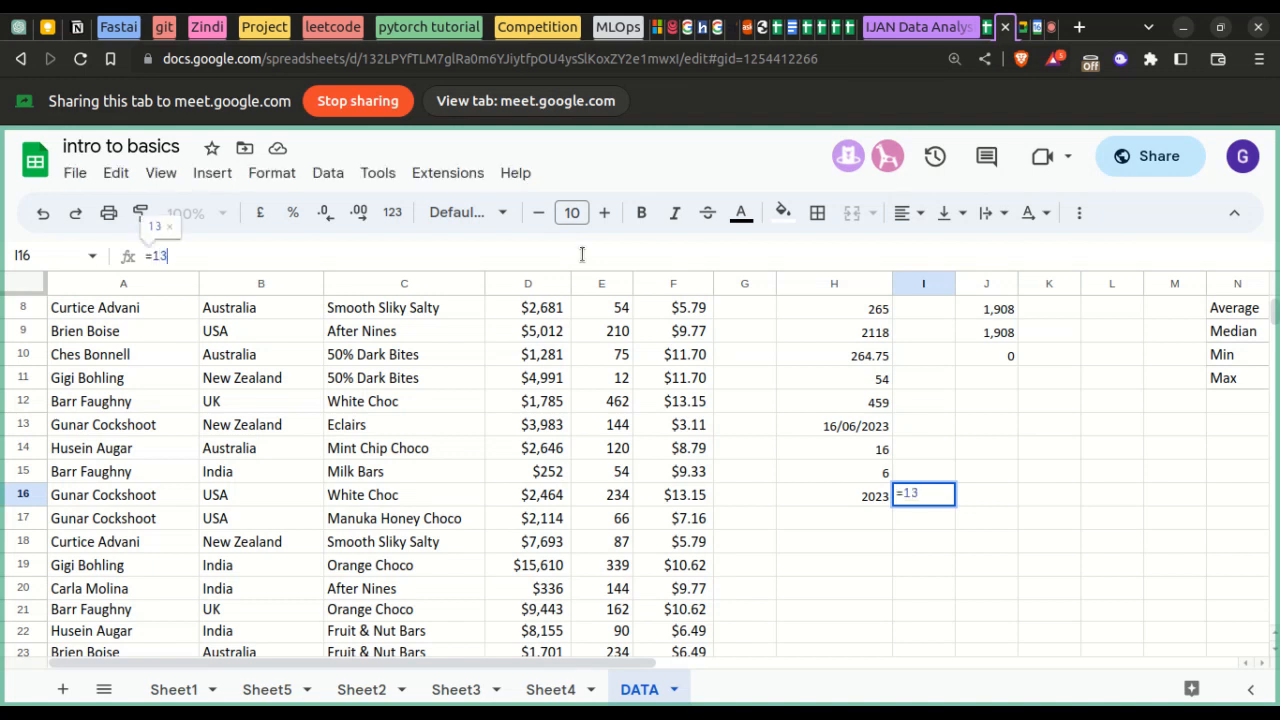
{"action": "type", "text": "="}
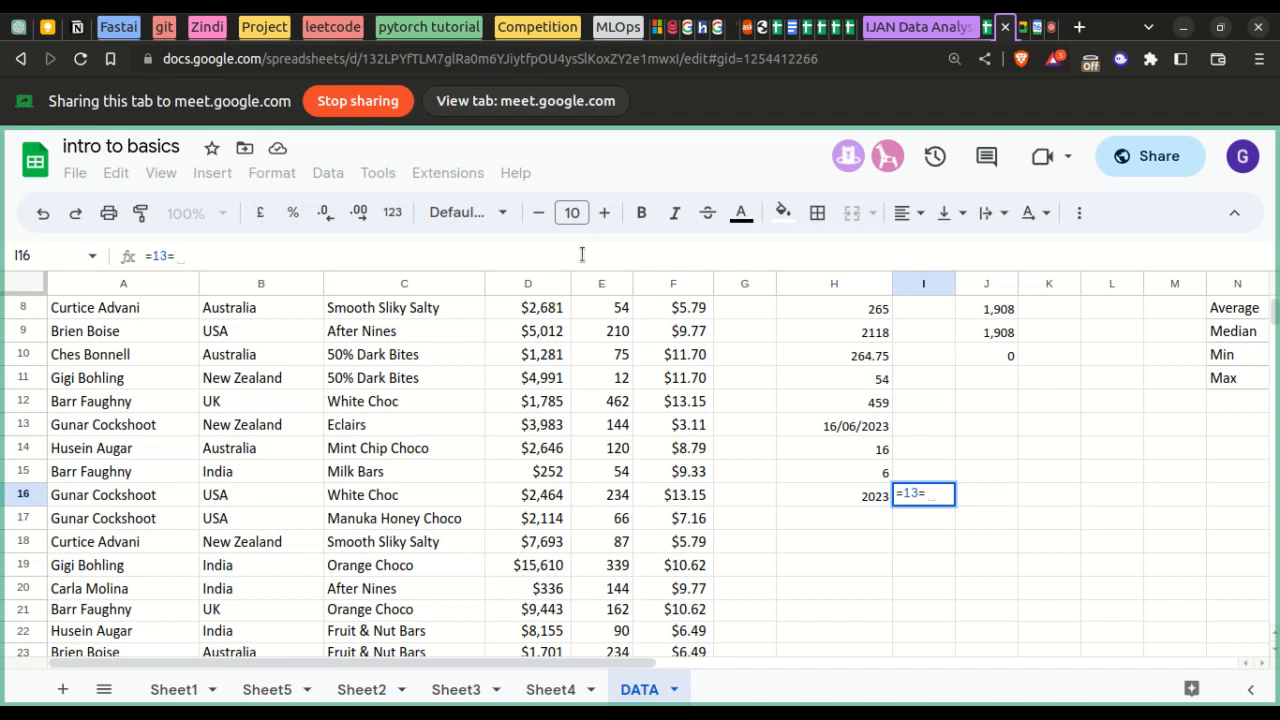
{"action": "key", "text": "BackSpace"}
{"action": "key", "text": "BackSpace"}
{"action": "key", "text": "BackSpace"}
{"action": "type", "text": "is"}
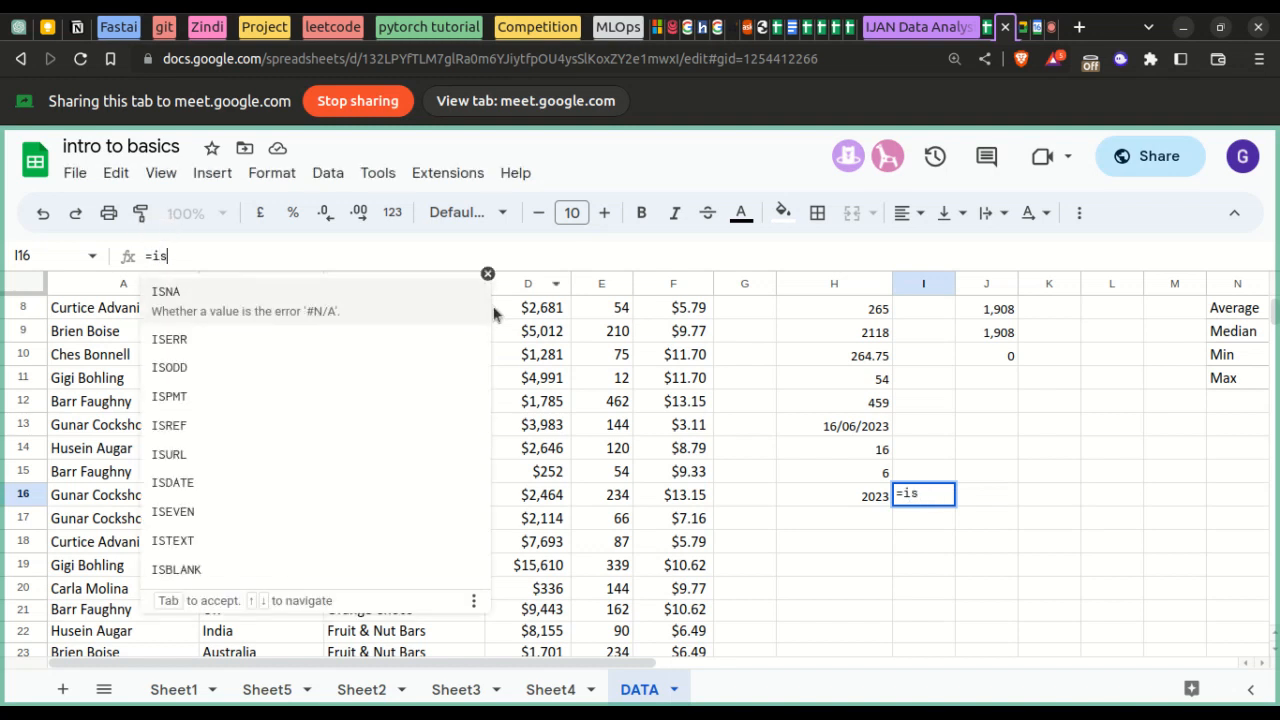
{"action": "type", "text": "nu"}
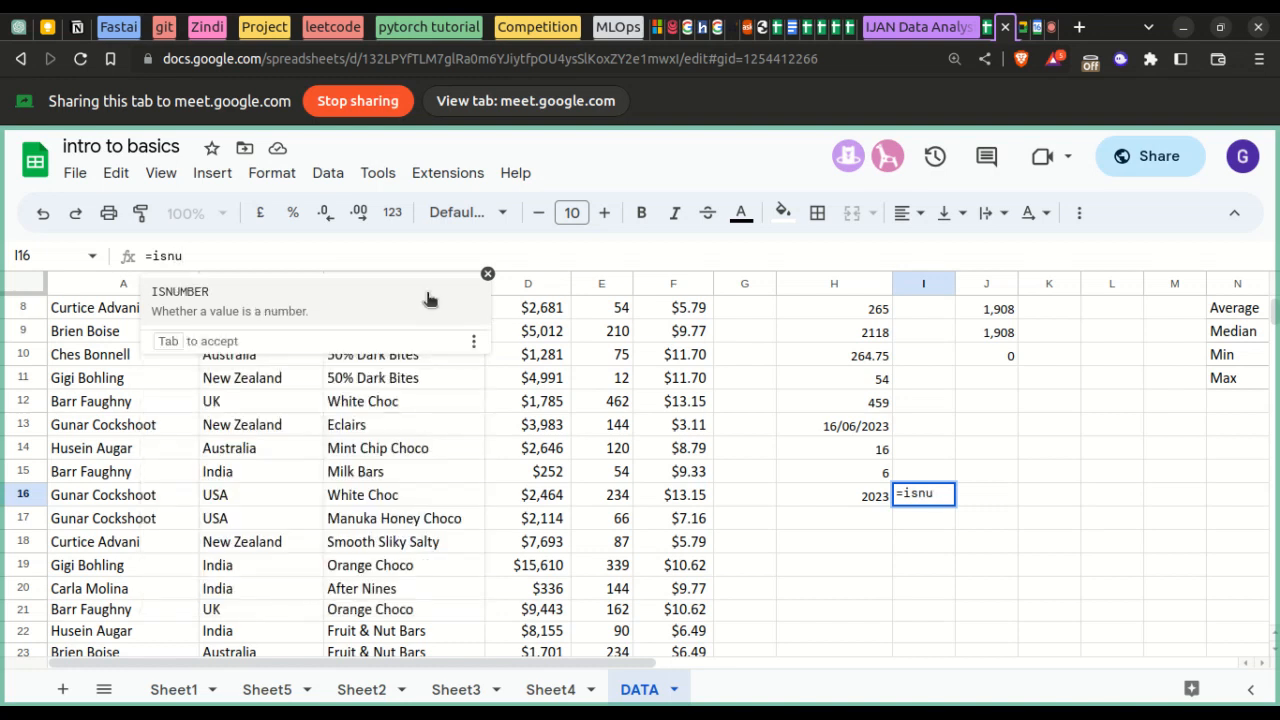
{"action": "left_click", "coordinate": [289, 312]}
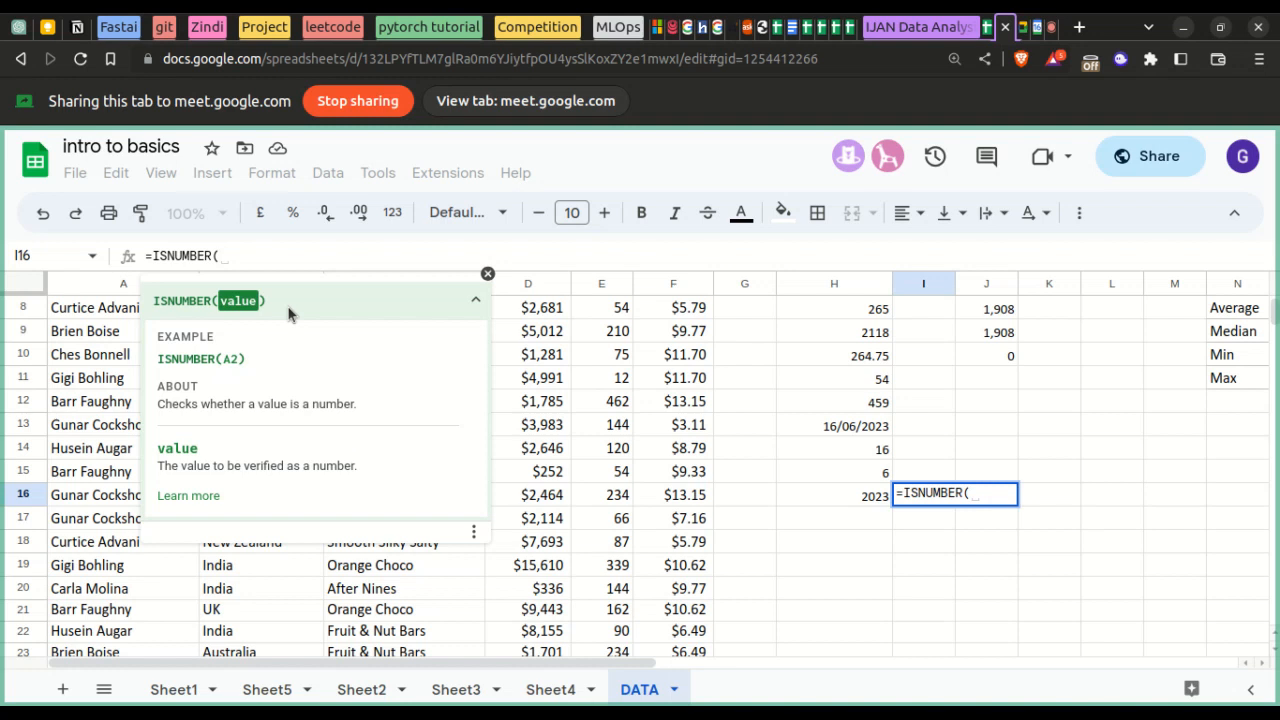
{"action": "type", "text": "h16)"}
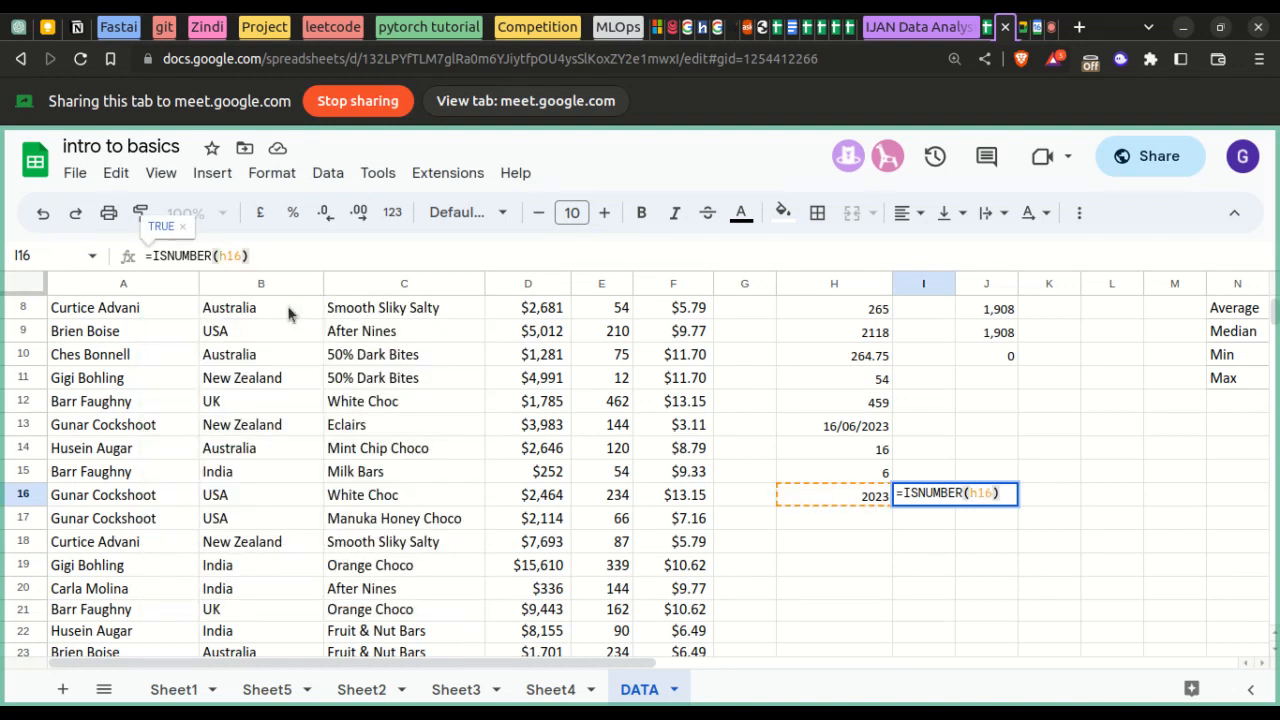
{"action": "key", "text": "Return"}
{"action": "left_click", "coordinate": [920, 500]}
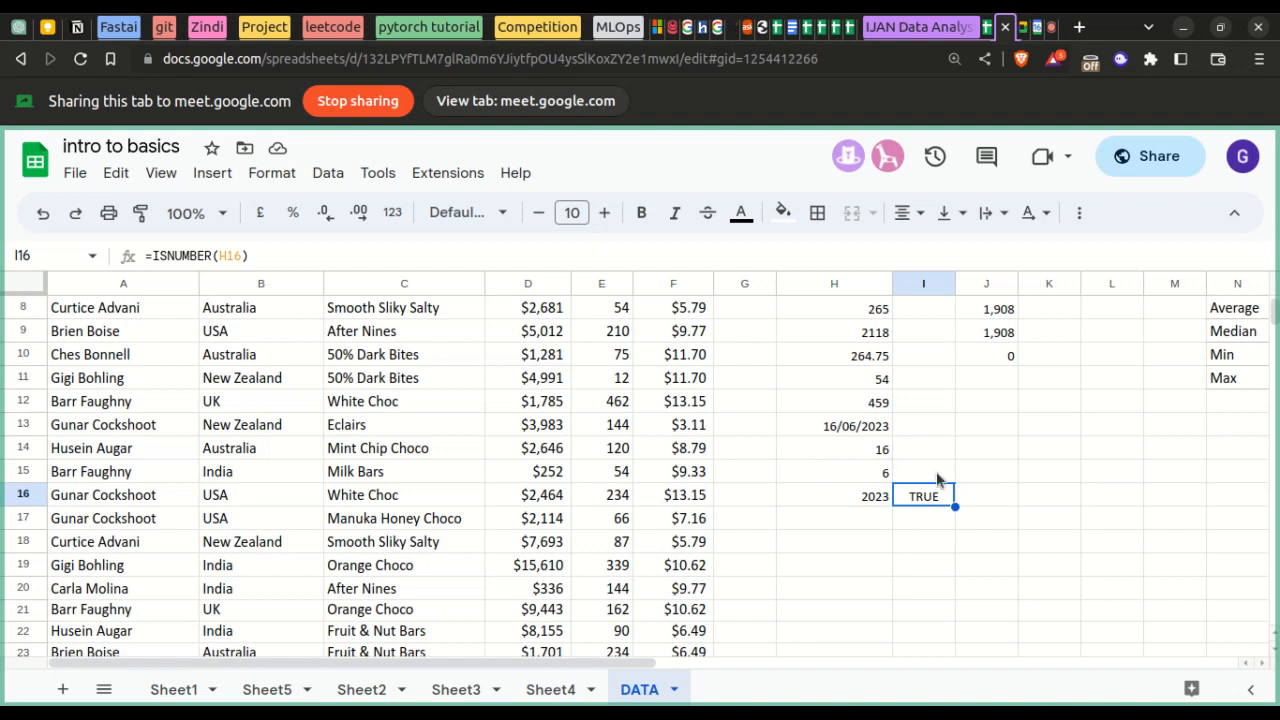
- Enter the formula =ISNUMBER(H13) in I15 to check whether the TODAY date counts as a number
{"action": "left_click", "coordinate": [859, 427]}
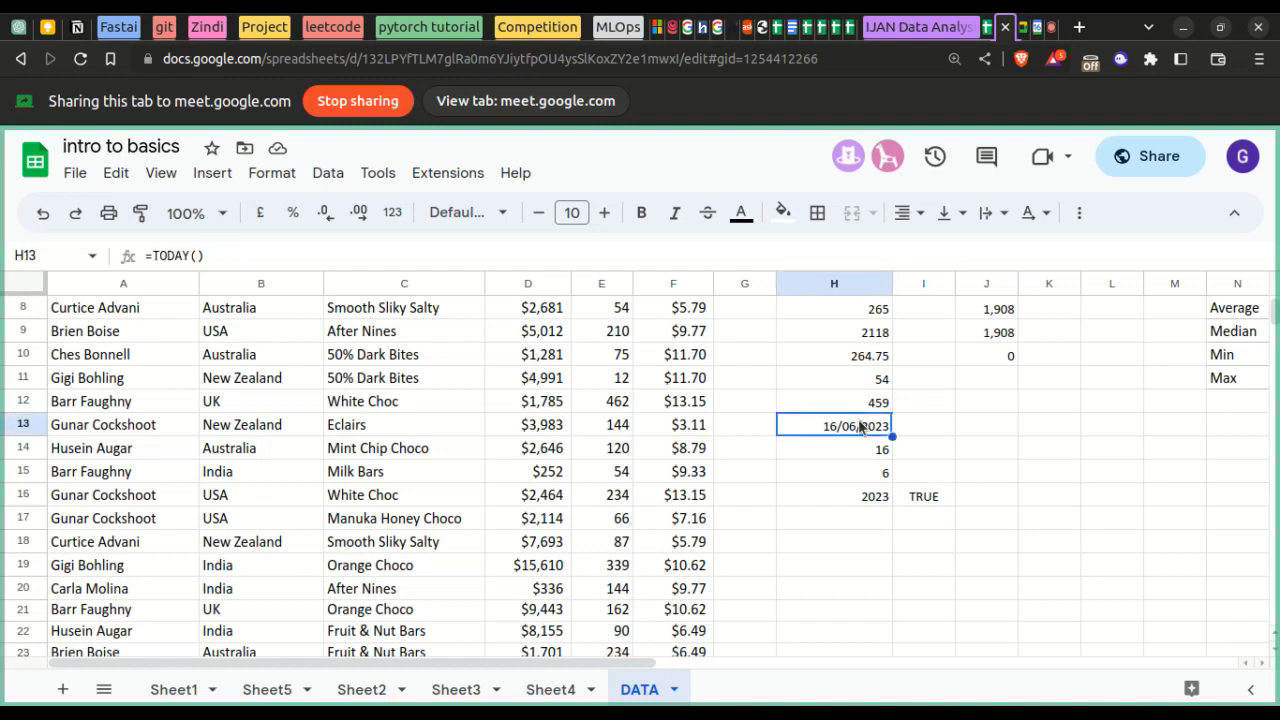
{"action": "left_click", "coordinate": [935, 472]}
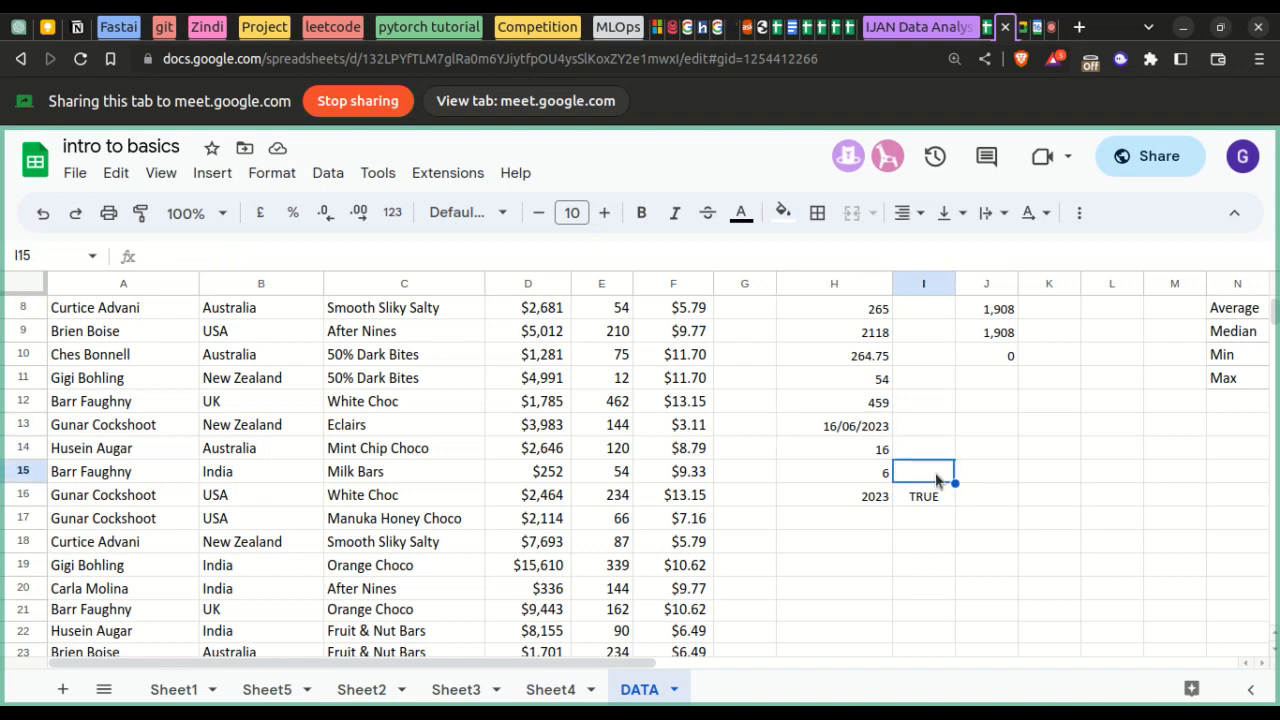
{"action": "left_click", "coordinate": [375, 256]}
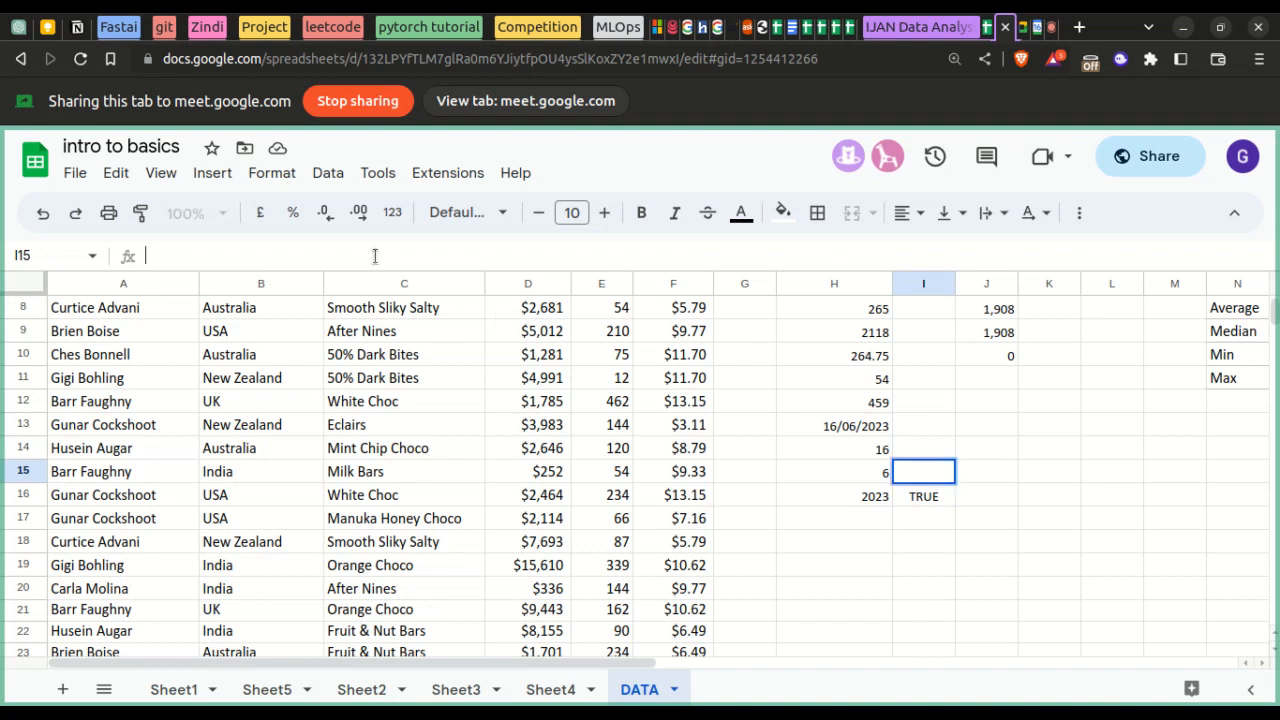
{"action": "type", "text": "=is"}
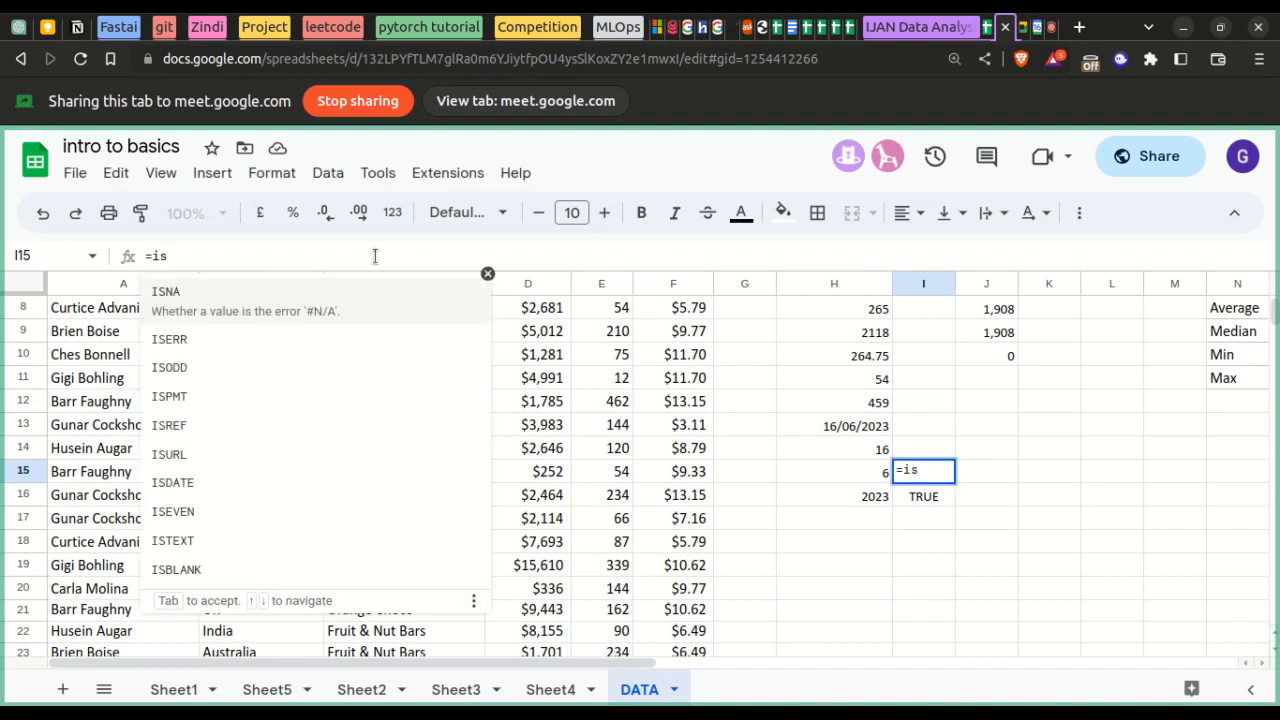
{"action": "type", "text": "num"}
{"action": "left_click", "coordinate": [330, 303]}
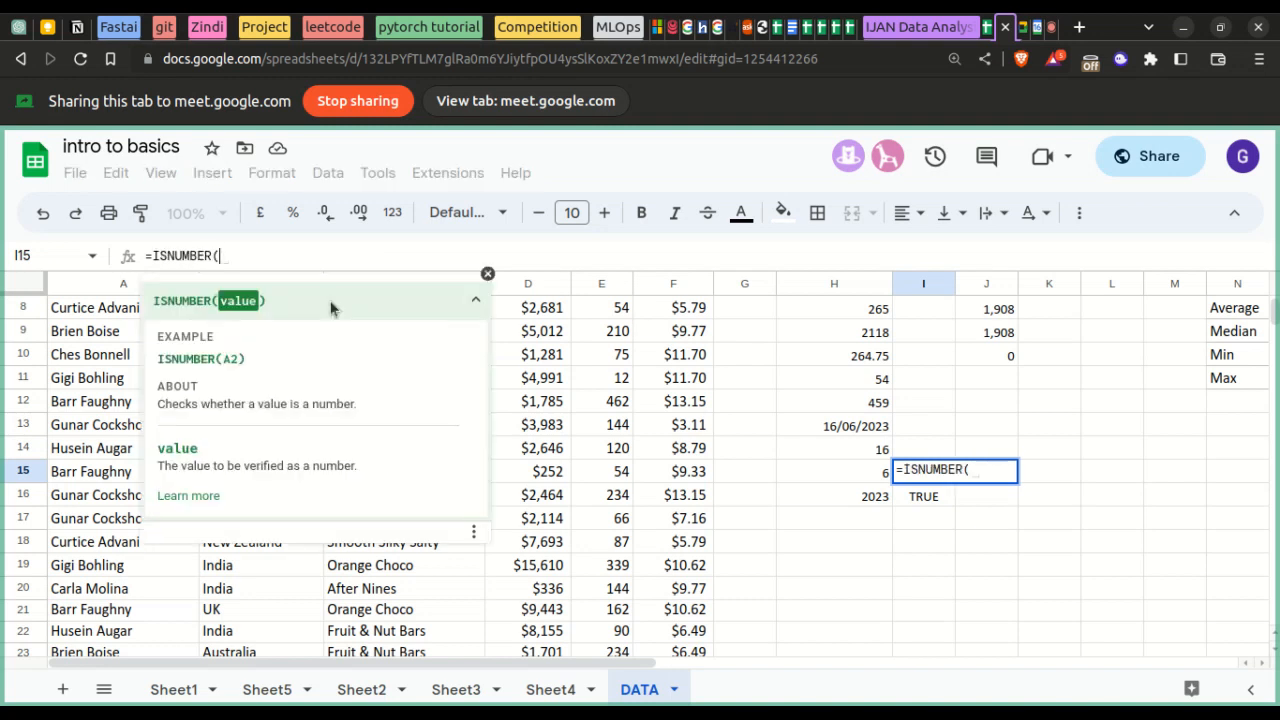
{"action": "type", "text": "h13"}
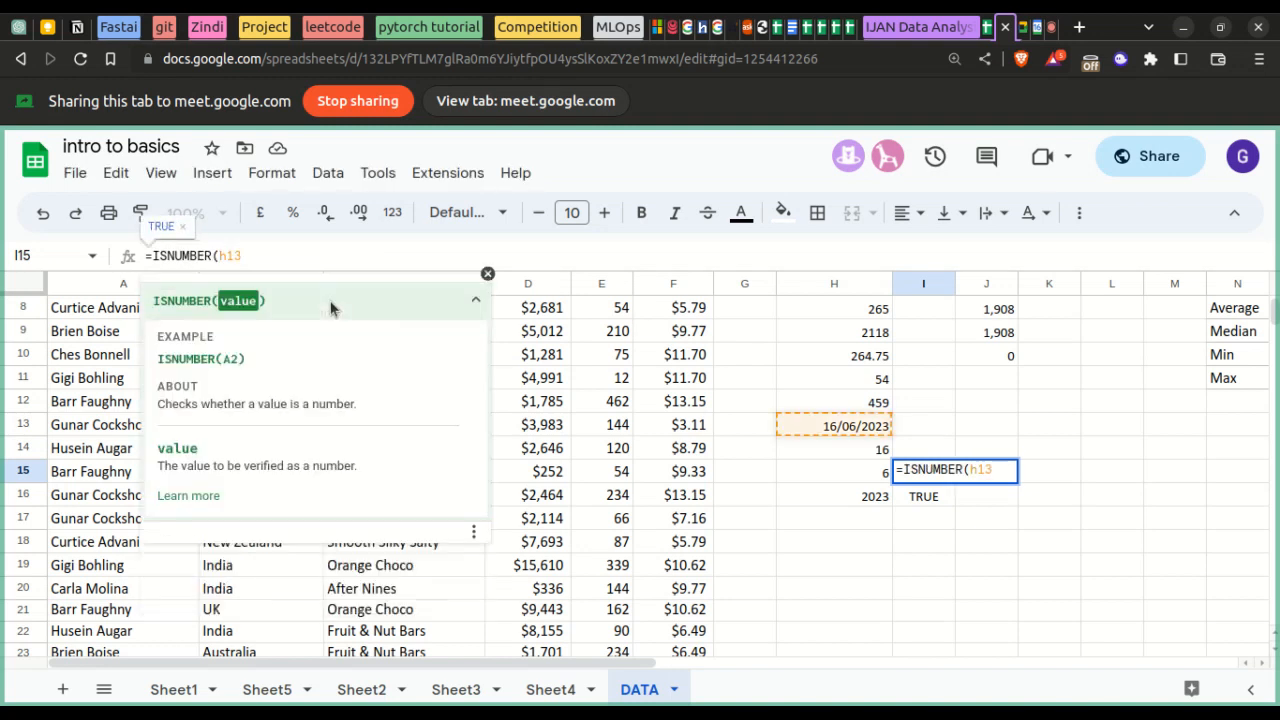
{"action": "type", "text": ")"}
{"action": "key", "text": "Return"}
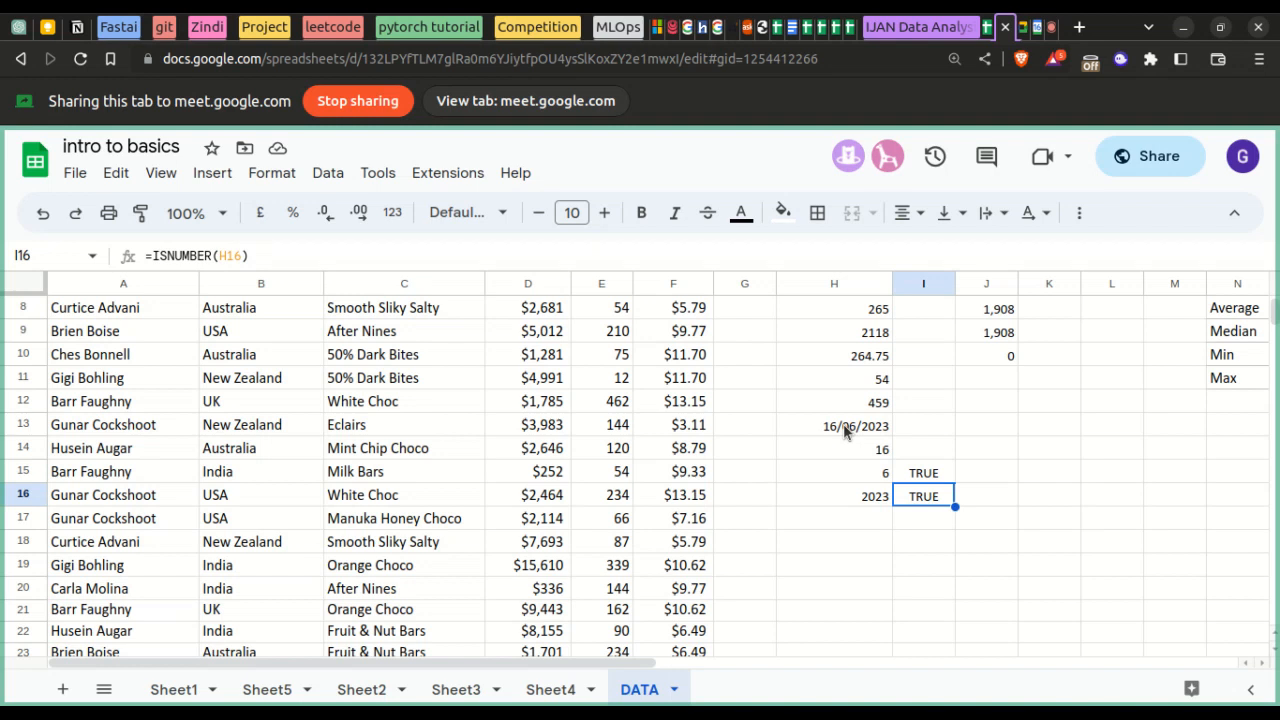
- Enter the formula =ISNUMBER(C14) in I14 to test whether the Mint Chip Choco product cell is a number
{"action": "left_click", "coordinate": [437, 452]}
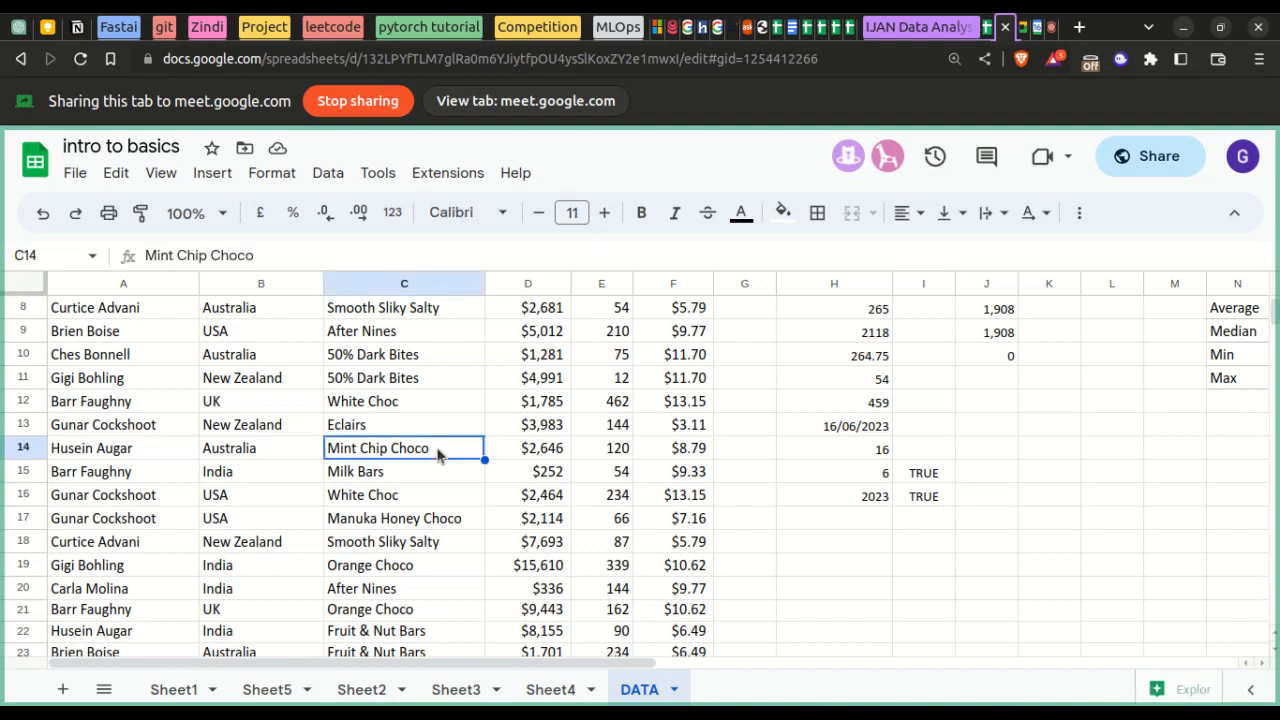
{"action": "left_click", "coordinate": [934, 456]}
{"action": "left_click", "coordinate": [558, 247]}
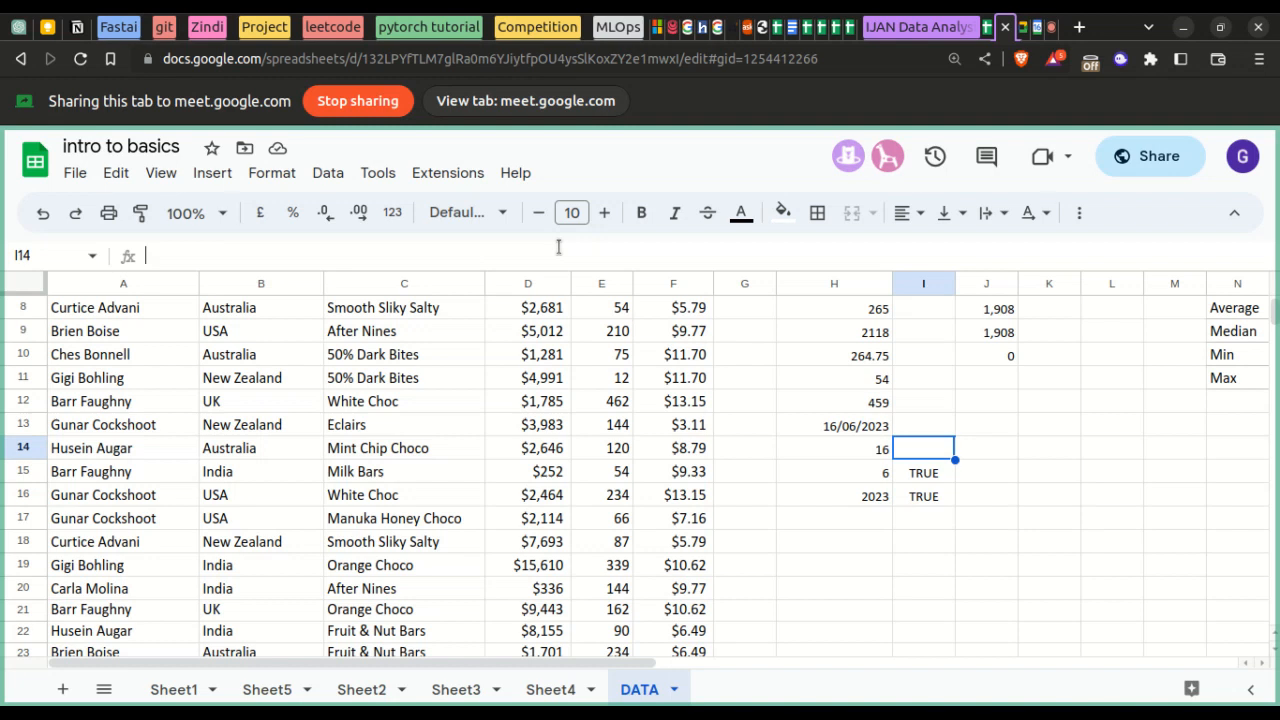
{"action": "type", "text": "=is"}
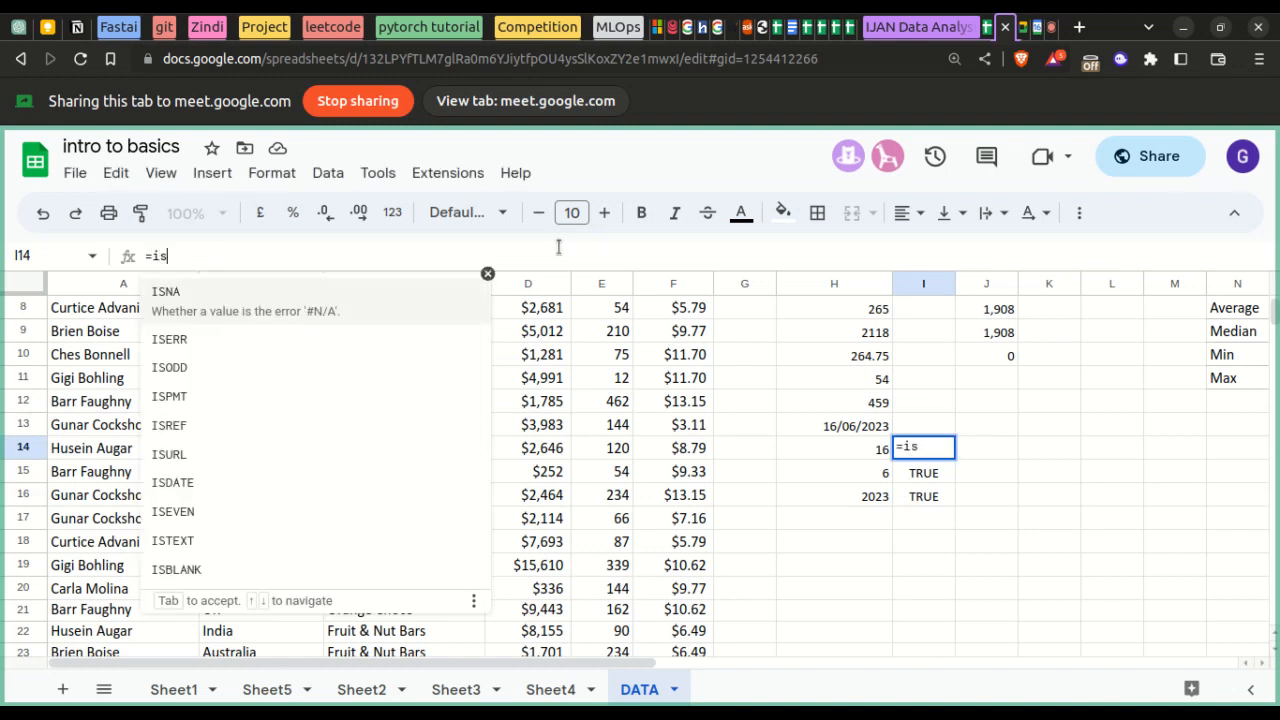
{"action": "type", "text": "num"}
{"action": "key", "text": "Tab"}
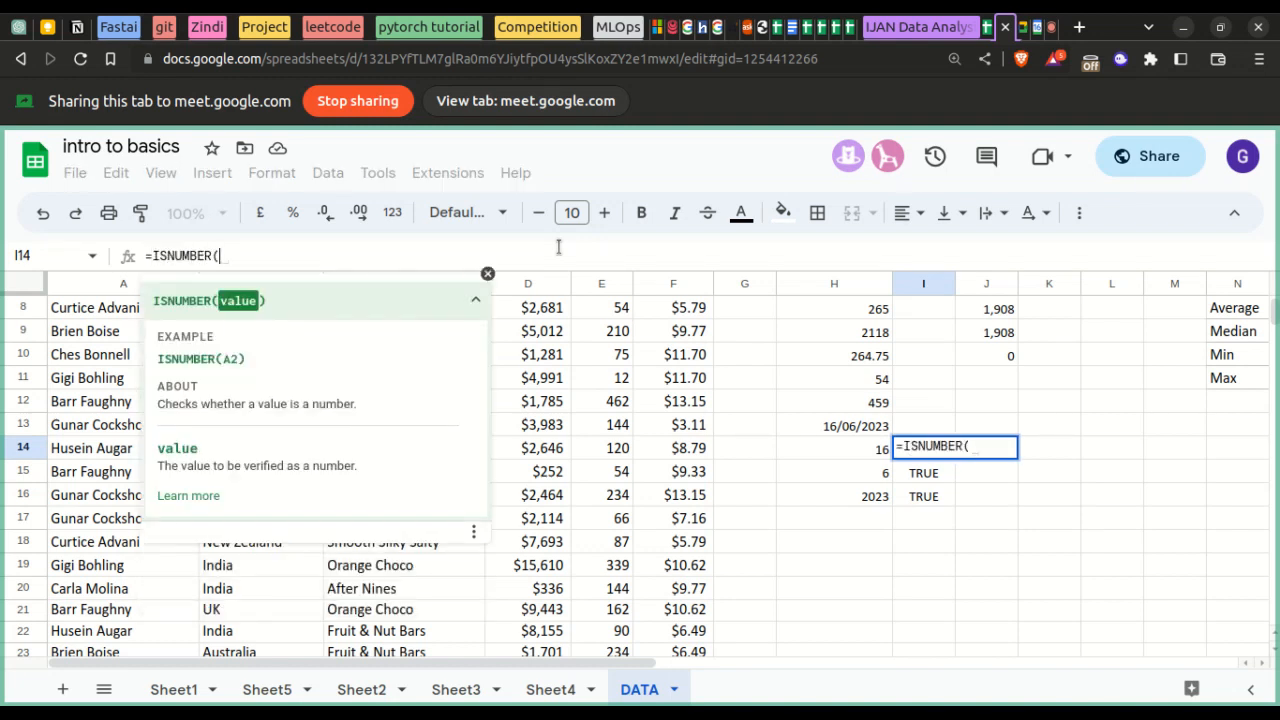
{"action": "type", "text": "c14"}
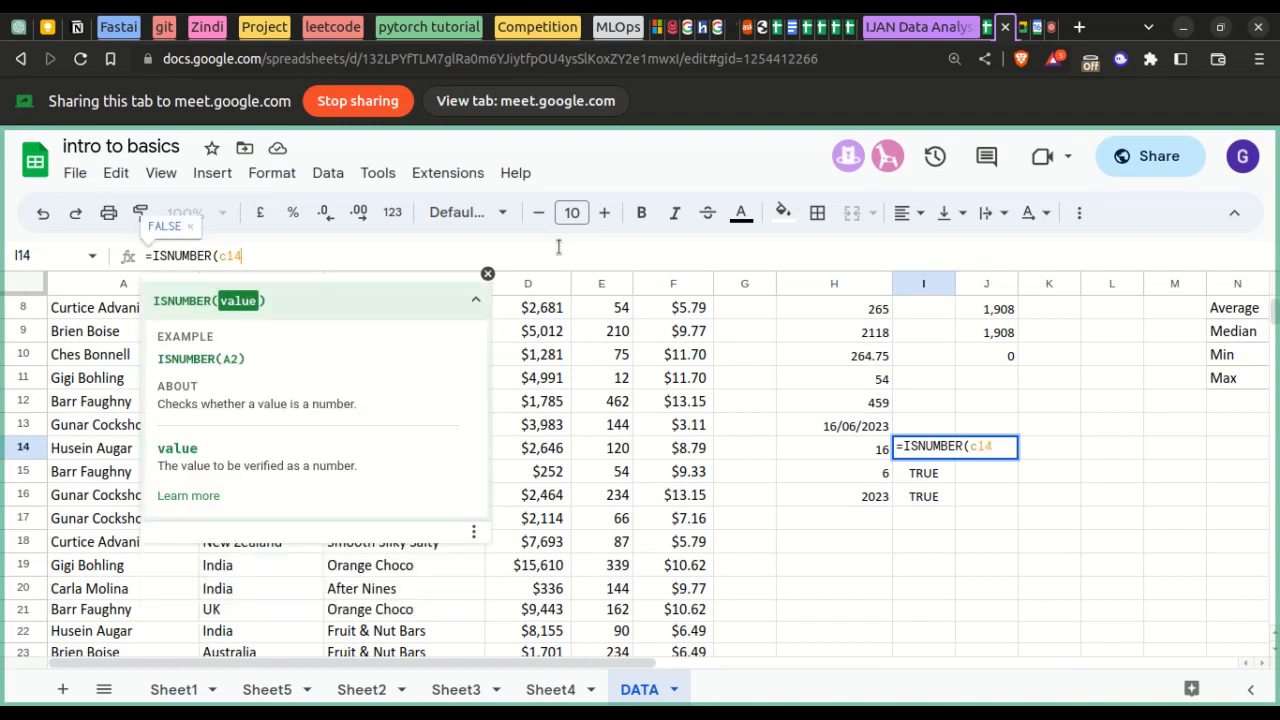
{"action": "type", "text": ")"}
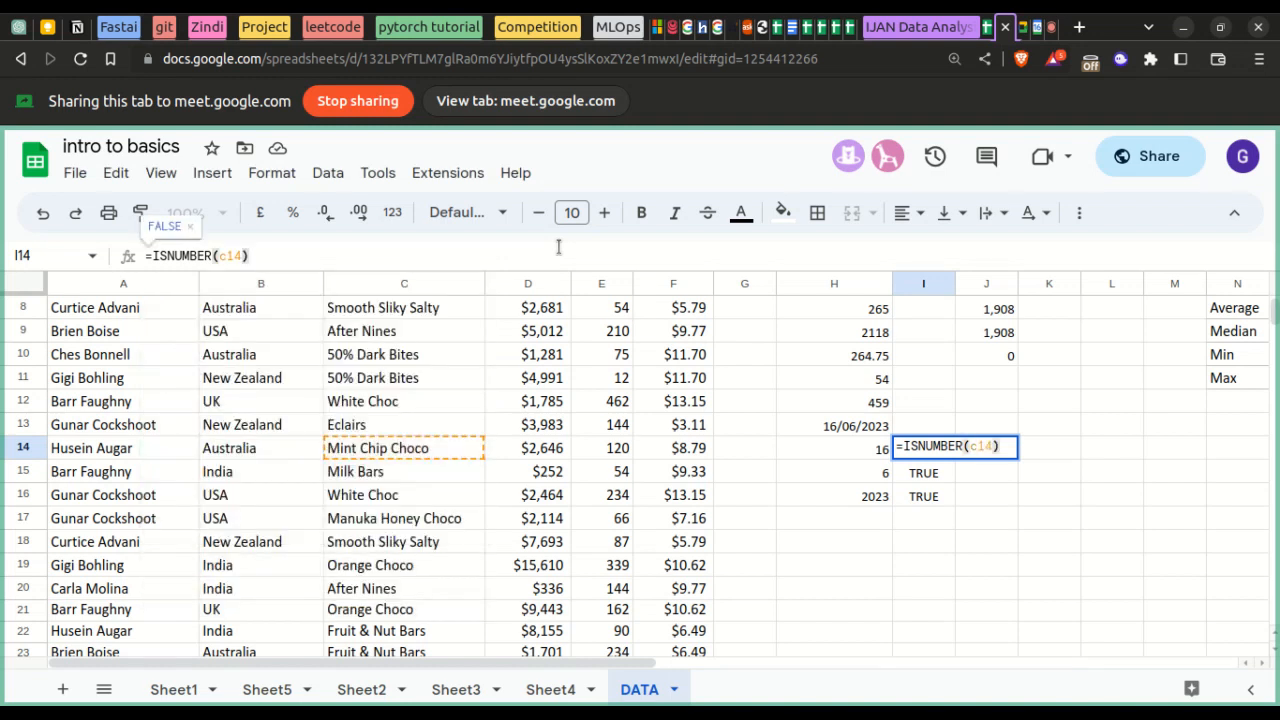
{"action": "key", "text": "Return"}
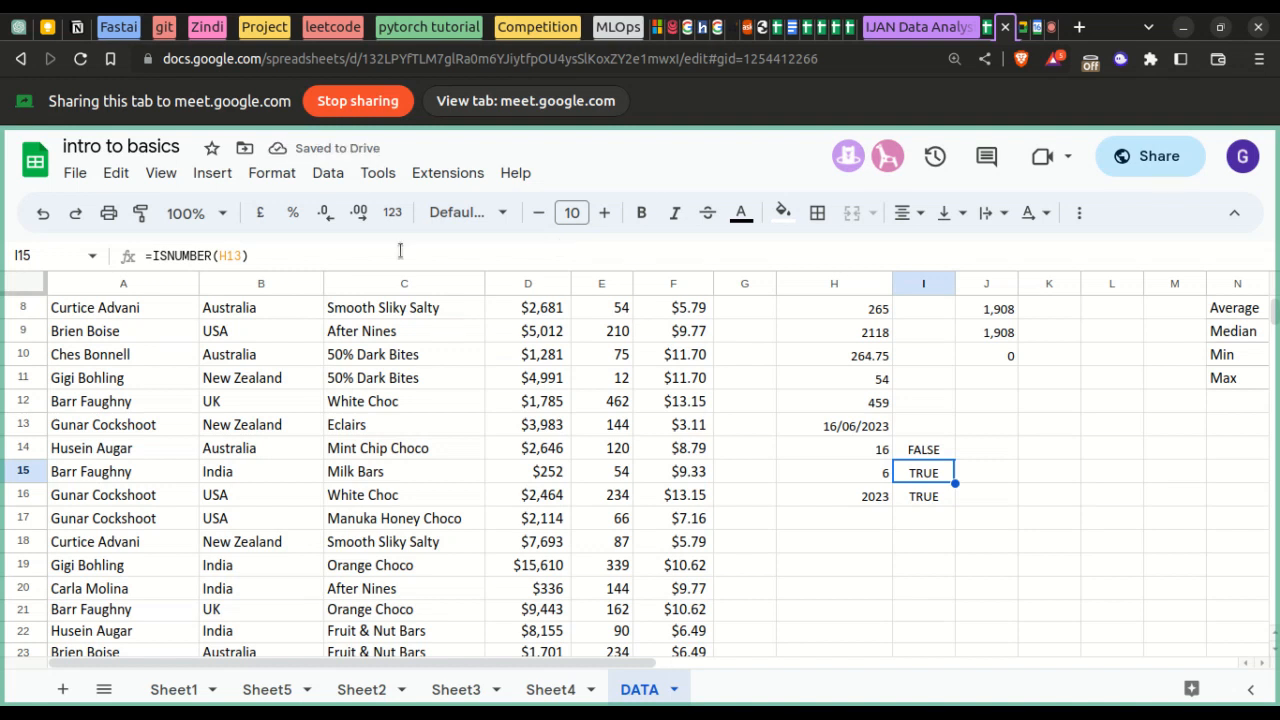
- Switch to the ChatGPT conversation and read further through its list of Excel function categories
{"action": "left_click", "coordinate": [20, 30]}
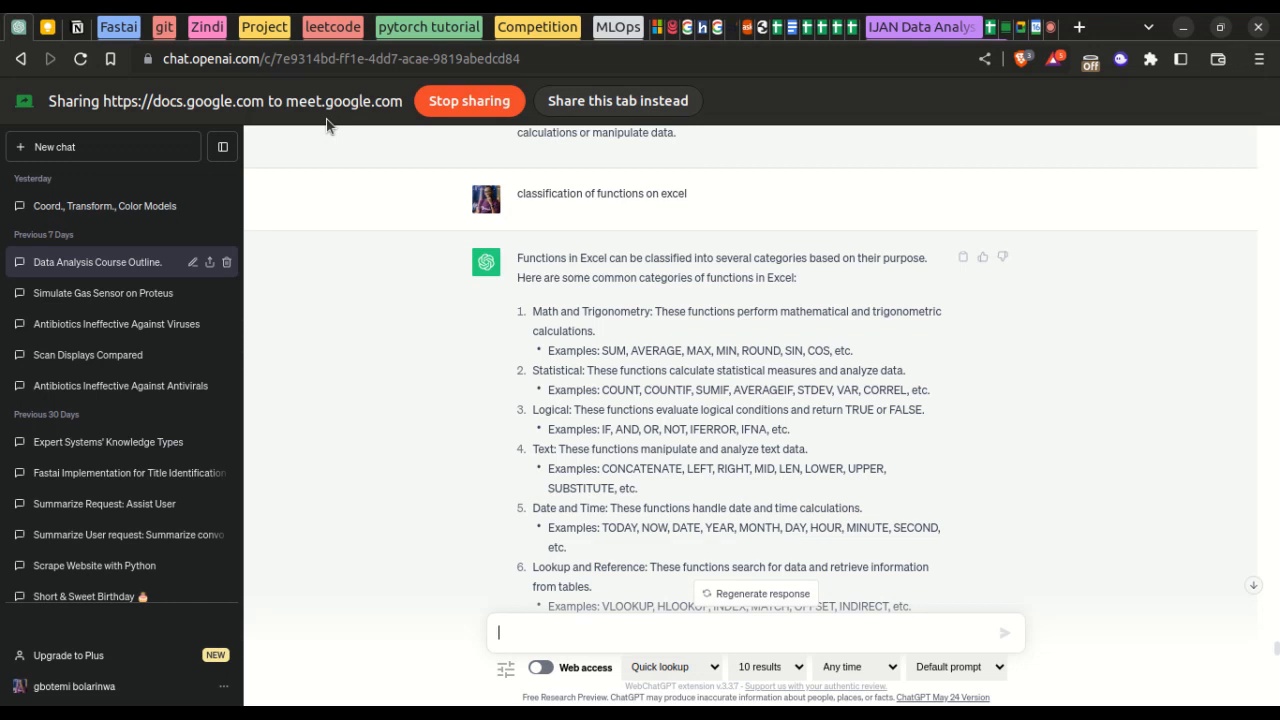
{"action": "scroll", "coordinate": [544, 416], "scroll_direction": "down", "scroll_amount": 2}
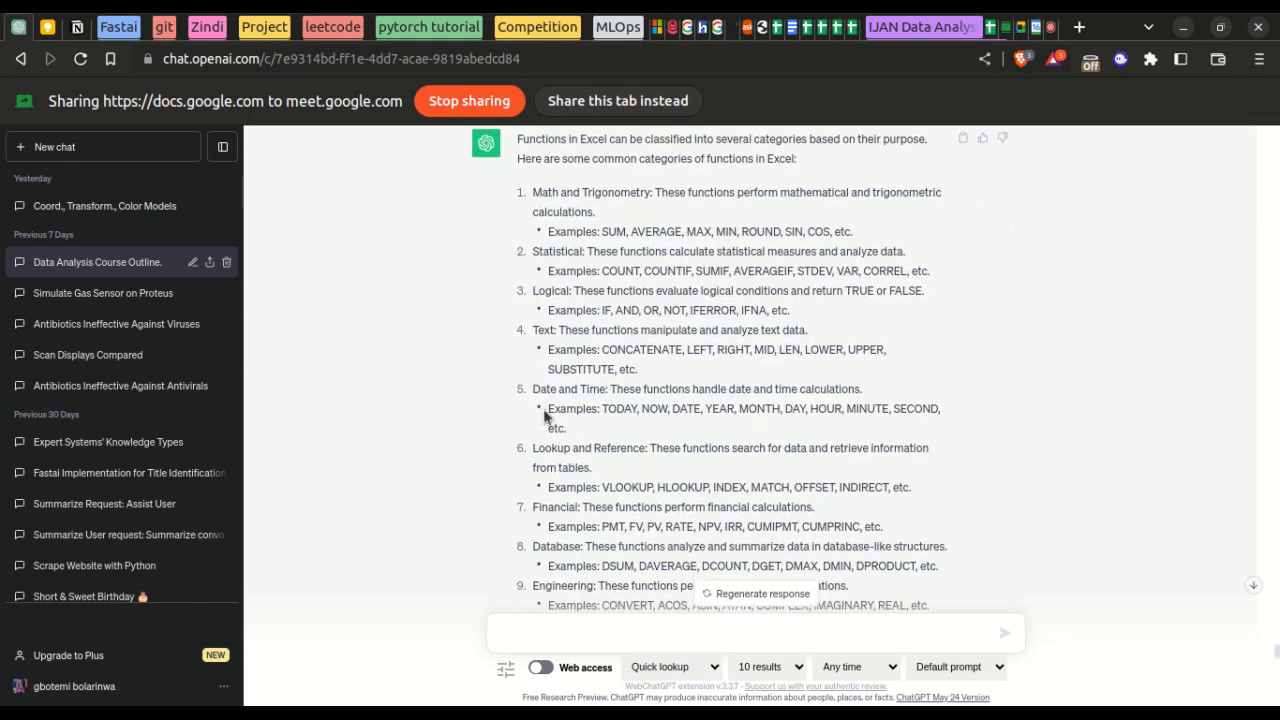
- Review the remaining function categories and the earlier worked function examples in the ChatGPT conversation
{"action": "scroll", "coordinate": [544, 416], "scroll_direction": "down", "scroll_amount": 1}
{"action": "scroll", "coordinate": [545, 416], "scroll_direction": "down", "scroll_amount": 1}
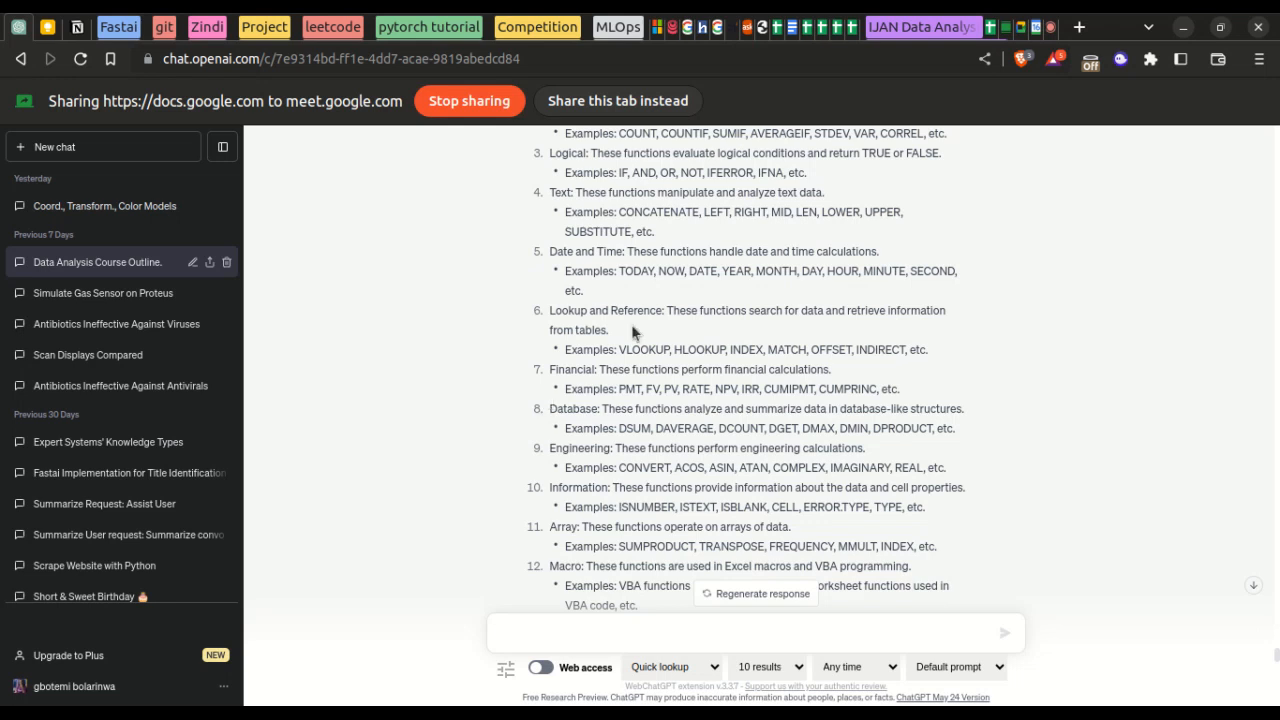
{"action": "scroll", "coordinate": [679, 307], "scroll_direction": "up", "scroll_amount": 10}
{"action": "scroll", "coordinate": [679, 307], "scroll_direction": "up", "scroll_amount": 2}
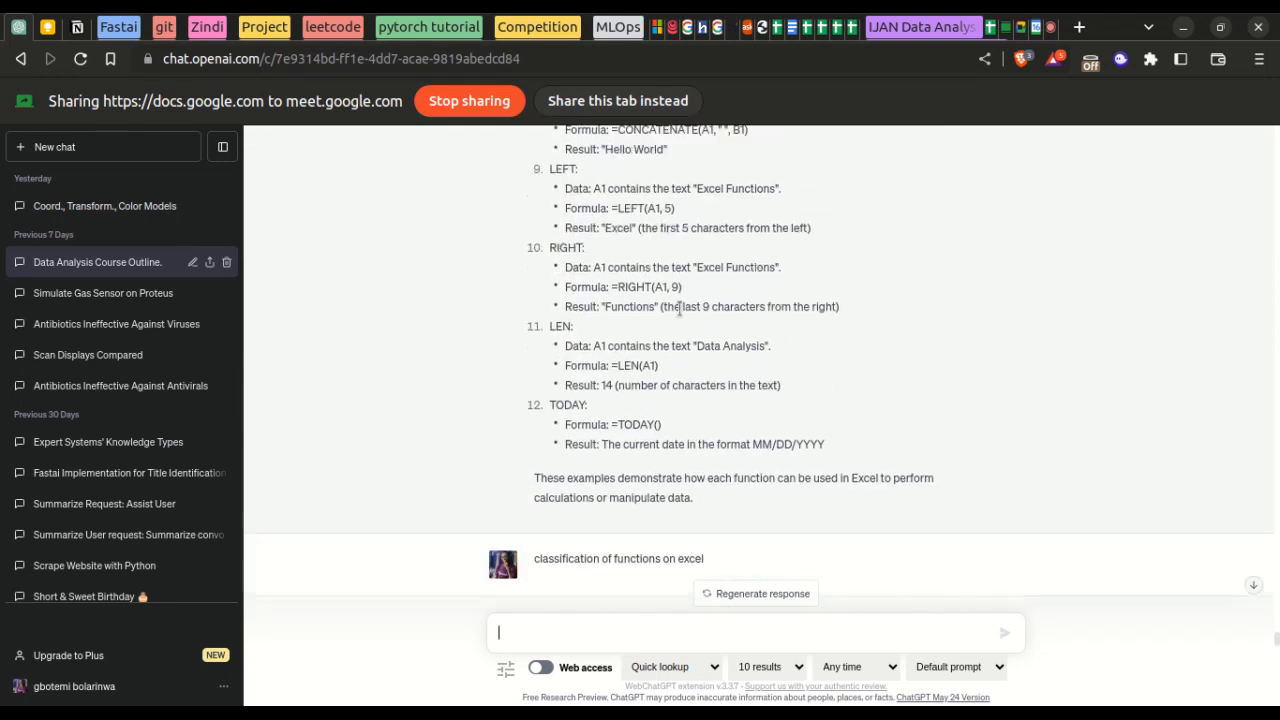
{"action": "scroll", "coordinate": [311, 165], "scroll_direction": "up", "scroll_amount": 4}
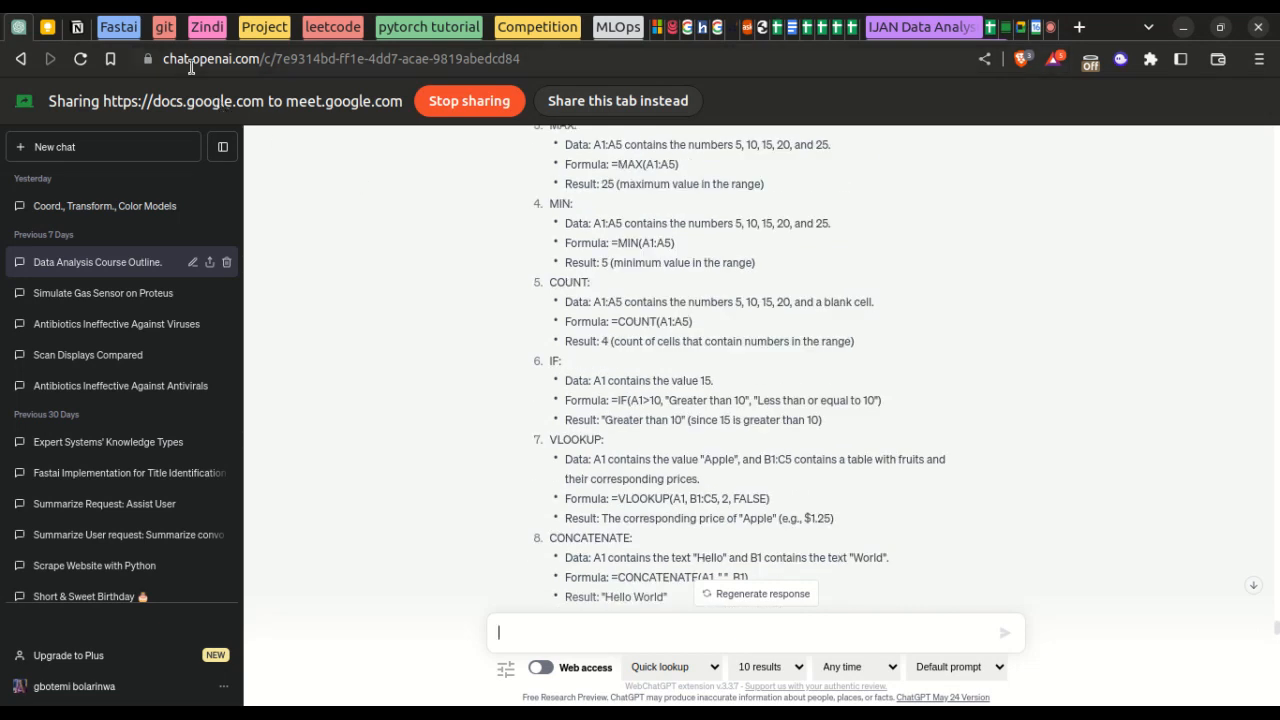
- Switch to the Notion page "Today's note" and review its list of basic spreadsheet functions and categories
{"action": "left_click", "coordinate": [78, 27]}
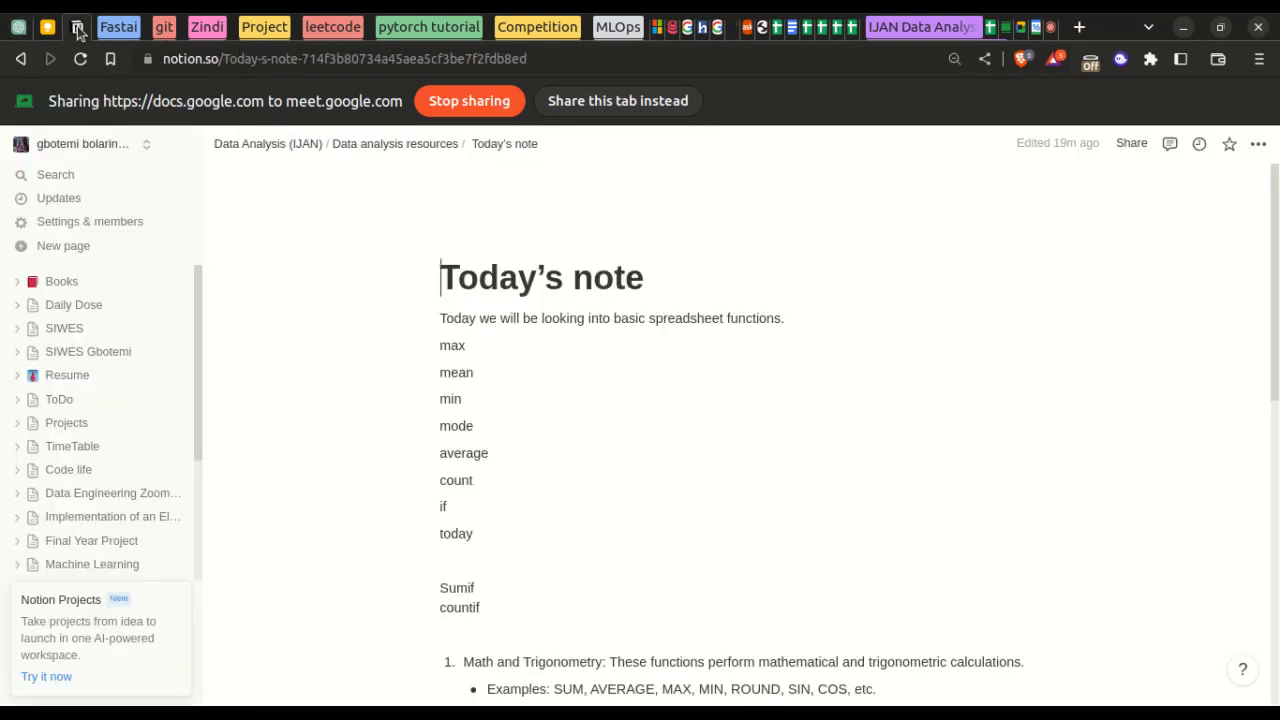
{"action": "scroll", "coordinate": [443, 430], "scroll_direction": "down", "scroll_amount": 2}
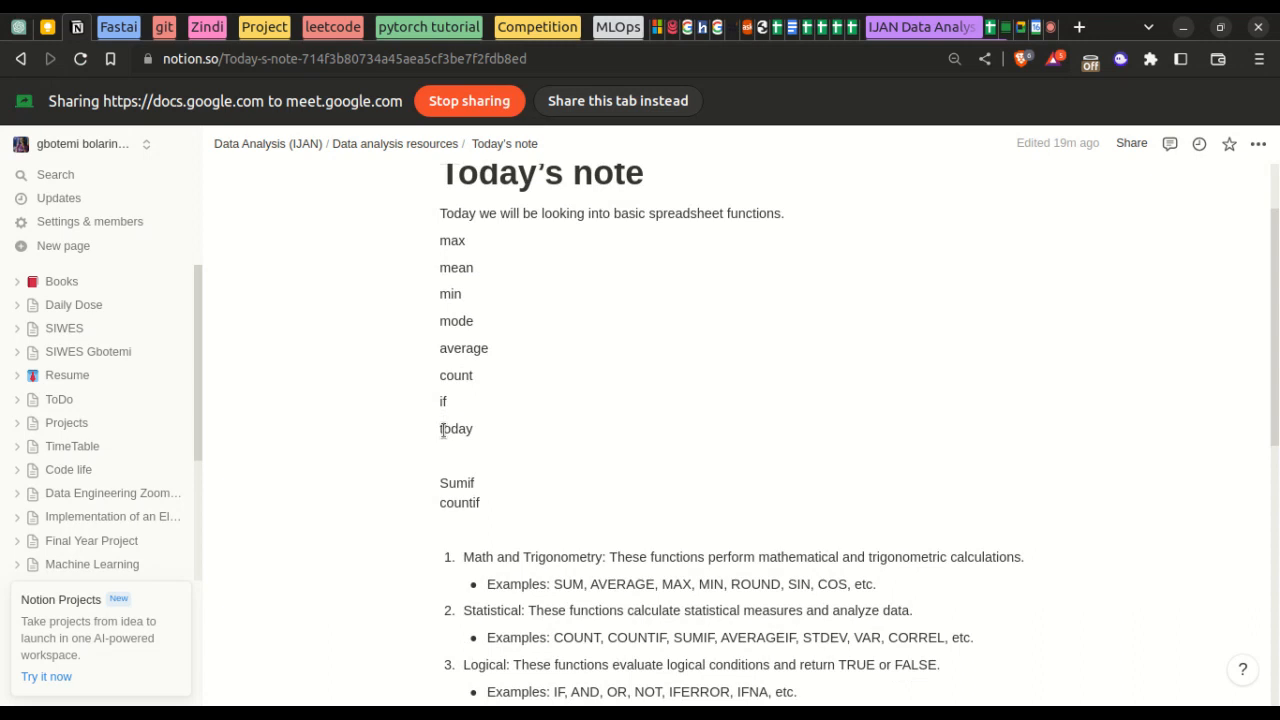
{"action": "scroll", "coordinate": [443, 430], "scroll_direction": "down", "scroll_amount": 4}
{"action": "scroll", "coordinate": [443, 430], "scroll_direction": "down", "scroll_amount": 4}
{"action": "scroll", "coordinate": [443, 430], "scroll_direction": "up", "scroll_amount": 6}
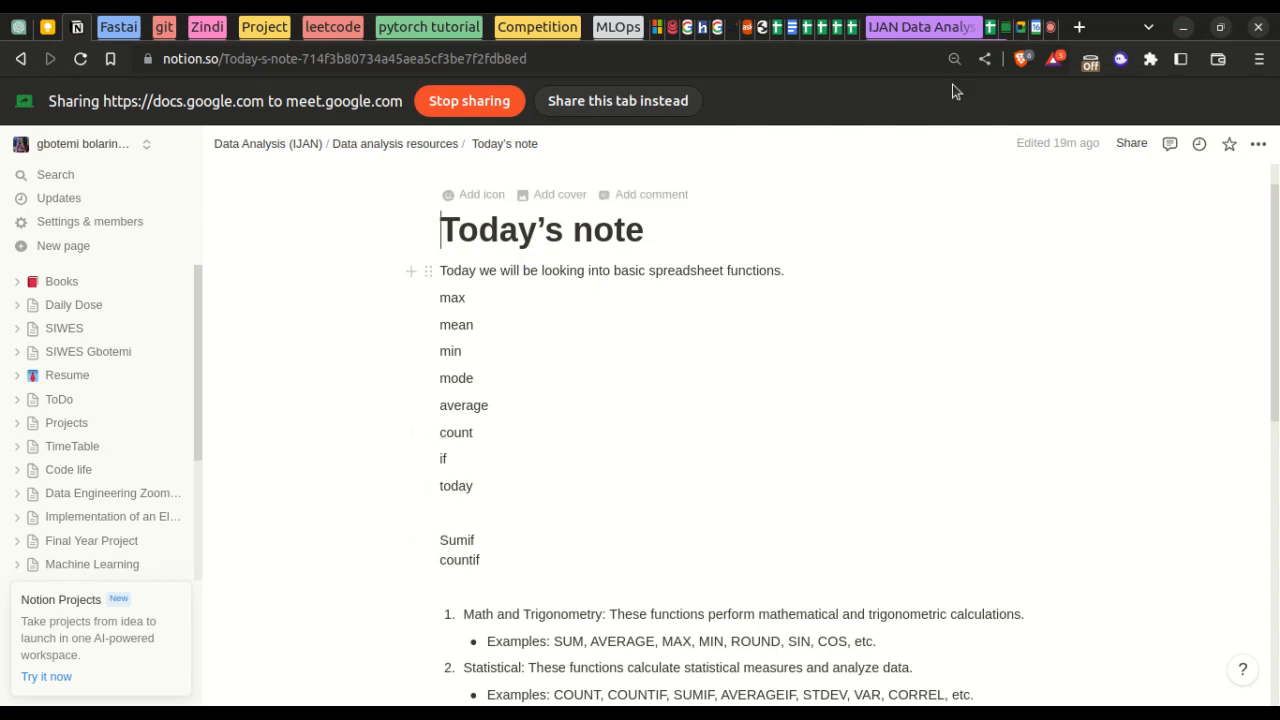
- Return to the "intro to basics" spreadsheet and clear the practice formulas and labels in H2:M17 of the DATA sheet
{"action": "left_click", "coordinate": [1005, 27]}
{"action": "scroll", "coordinate": [728, 400], "scroll_direction": "down", "scroll_amount": 2}
{"action": "scroll", "coordinate": [728, 400], "scroll_direction": "up", "scroll_amount": 5}
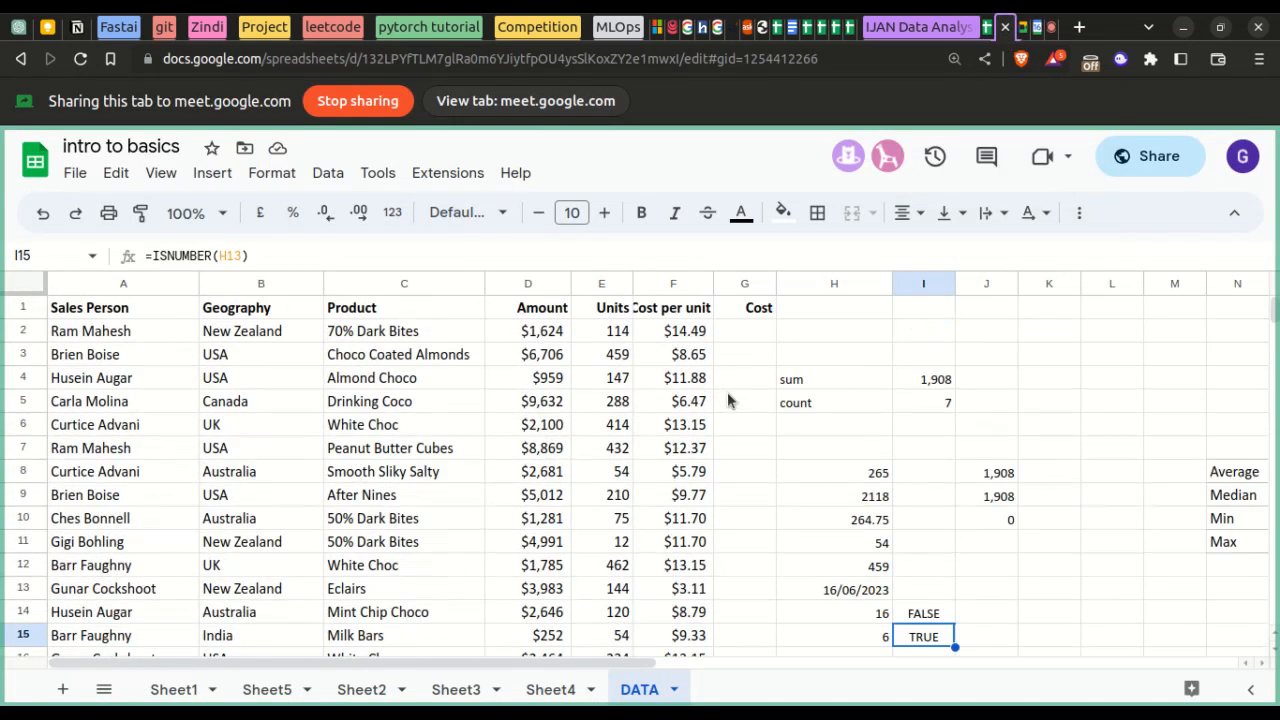
{"action": "left_click_drag", "start_coordinate": [790, 335], "coordinate": [1158, 665]}
{"action": "key", "text": "Delete"}
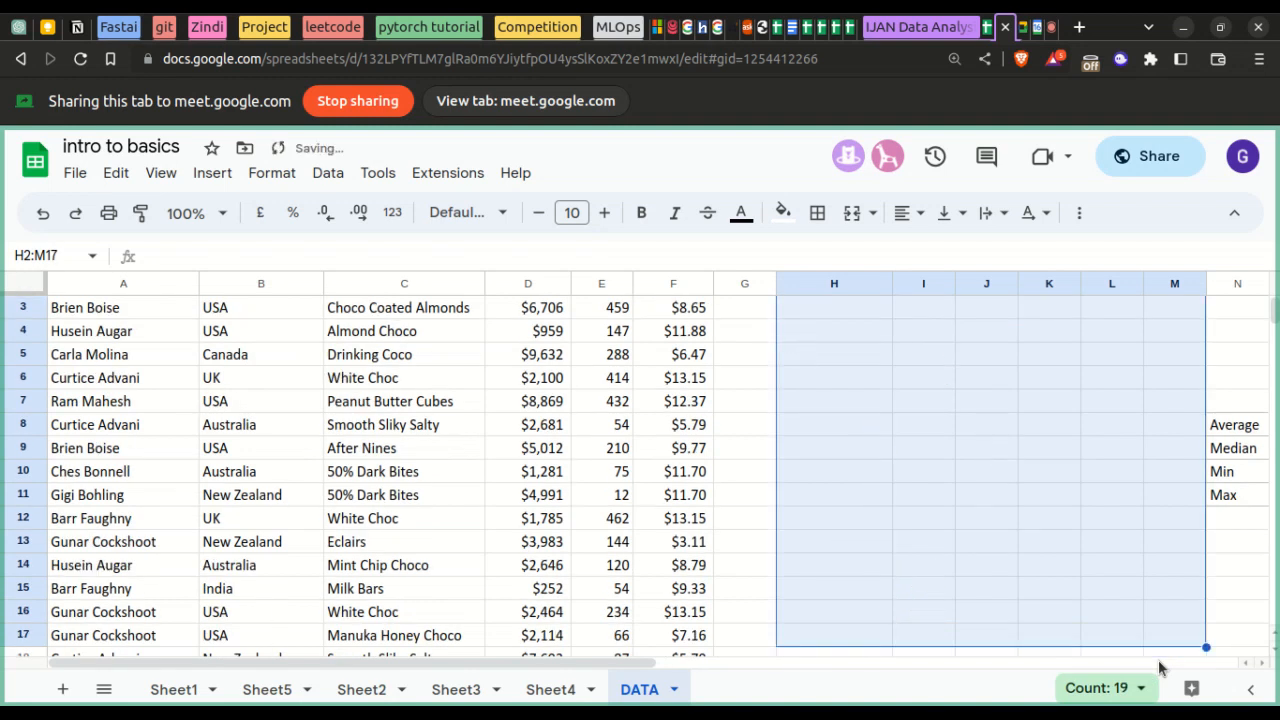
{"action": "scroll", "coordinate": [1077, 580], "scroll_direction": "up", "scroll_amount": 1}
{"action": "scroll", "coordinate": [1077, 580], "scroll_direction": "down", "scroll_amount": 2}
{"action": "scroll", "coordinate": [1077, 580], "scroll_direction": "right", "scroll_amount": 1}
{"action": "scroll", "coordinate": [1077, 580], "scroll_direction": "left", "scroll_amount": 1}
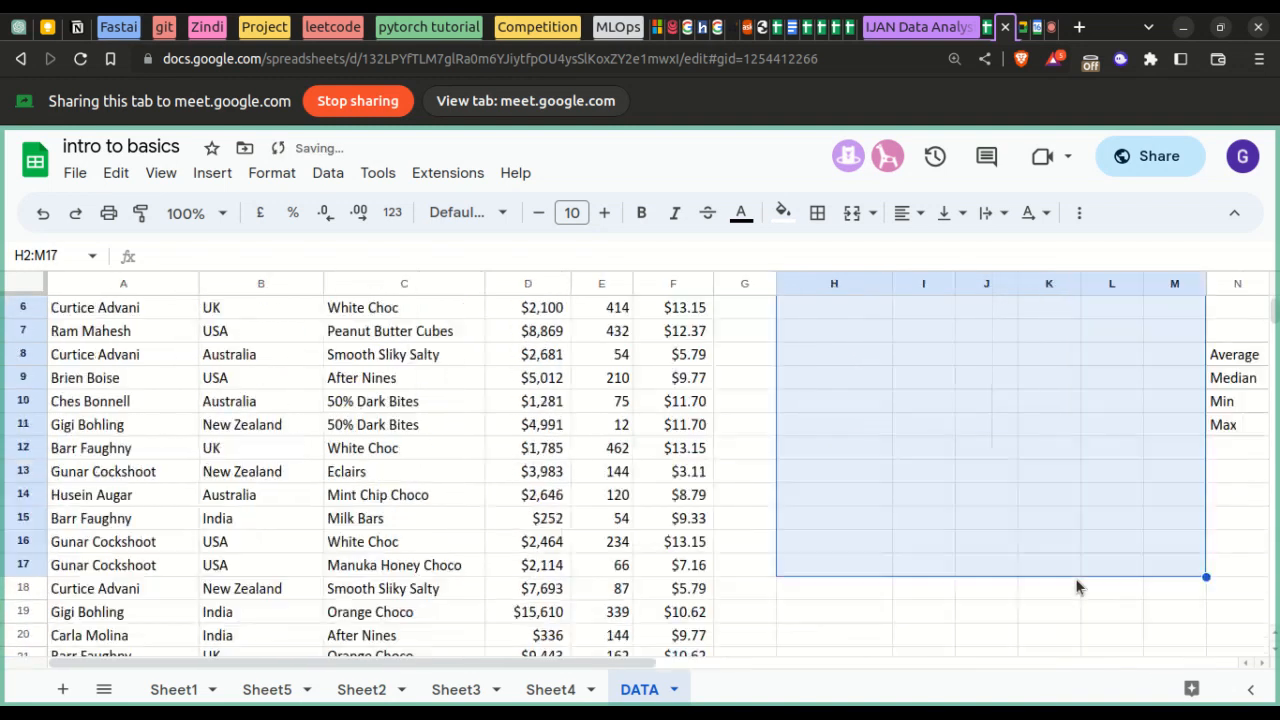
{"action": "scroll", "coordinate": [1077, 580], "scroll_direction": "up", "scroll_amount": 2}
{"action": "left_click", "coordinate": [951, 541]}
- Widen the Cost per unit column so that its header fits in full
{"action": "scroll", "coordinate": [951, 541], "scroll_direction": "right", "scroll_amount": 5}
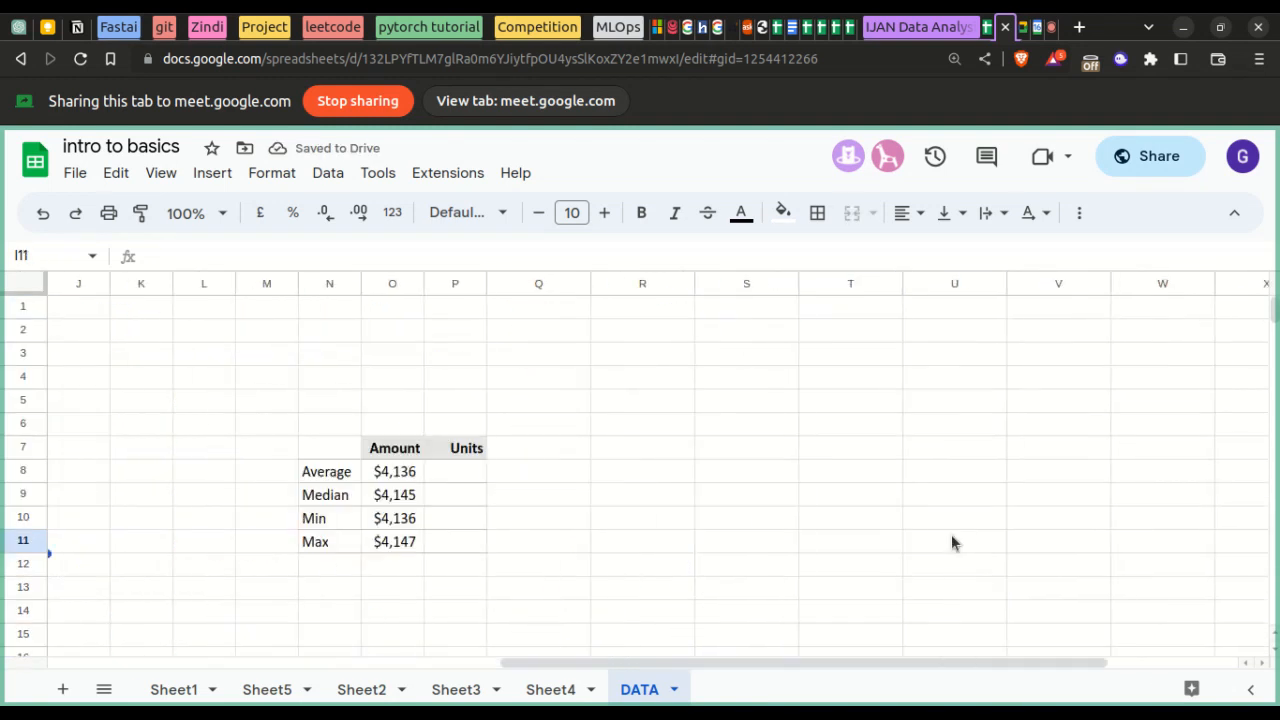
{"action": "scroll", "coordinate": [951, 541], "scroll_direction": "left", "scroll_amount": 5}
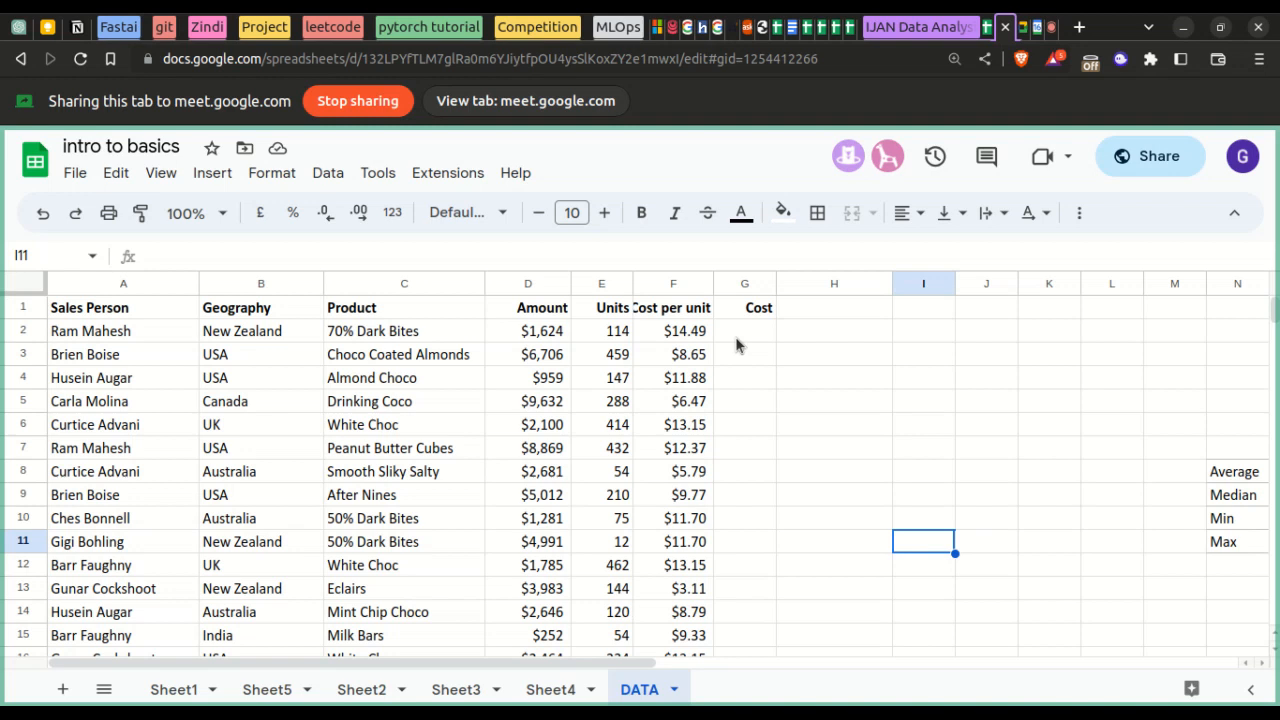
{"action": "scroll", "coordinate": [576, 381], "scroll_direction": "down", "scroll_amount": 6}
{"action": "scroll", "coordinate": [576, 381], "scroll_direction": "up", "scroll_amount": 6}
{"action": "left_click_drag", "start_coordinate": [713, 285], "coordinate": [775, 285]}
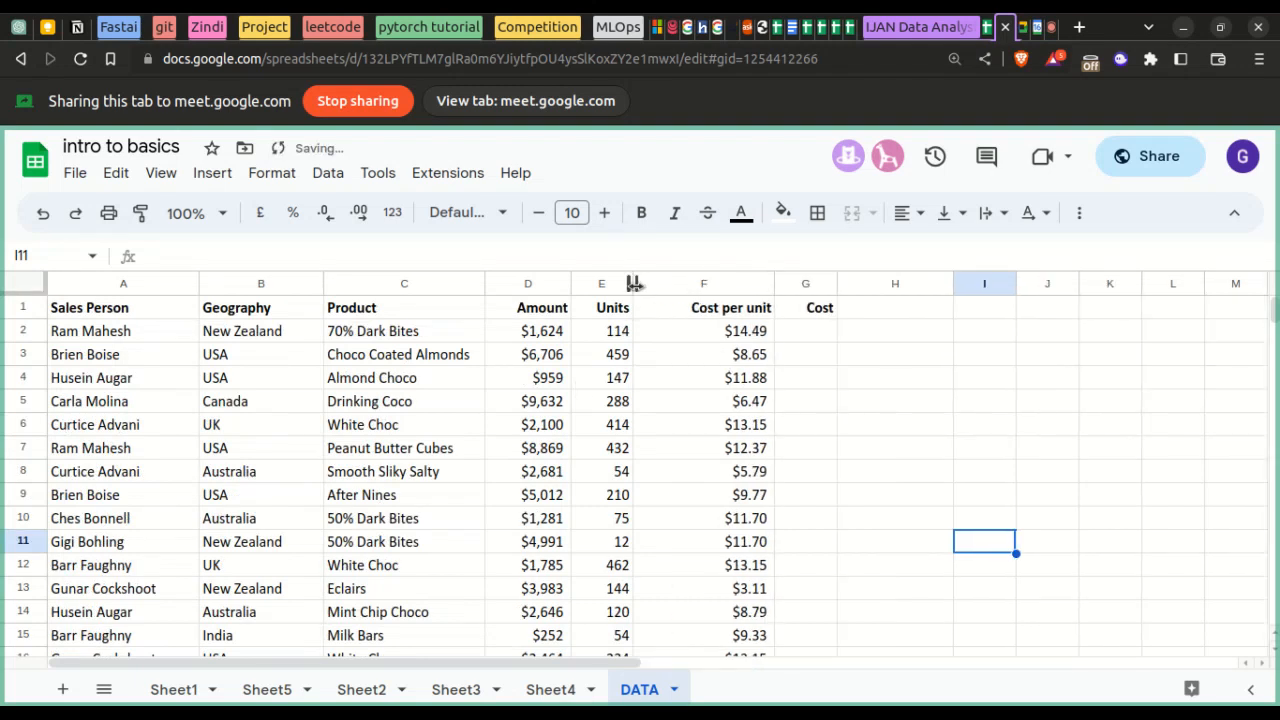
{"action": "left_click_drag", "start_coordinate": [770, 284], "coordinate": [745, 284]}
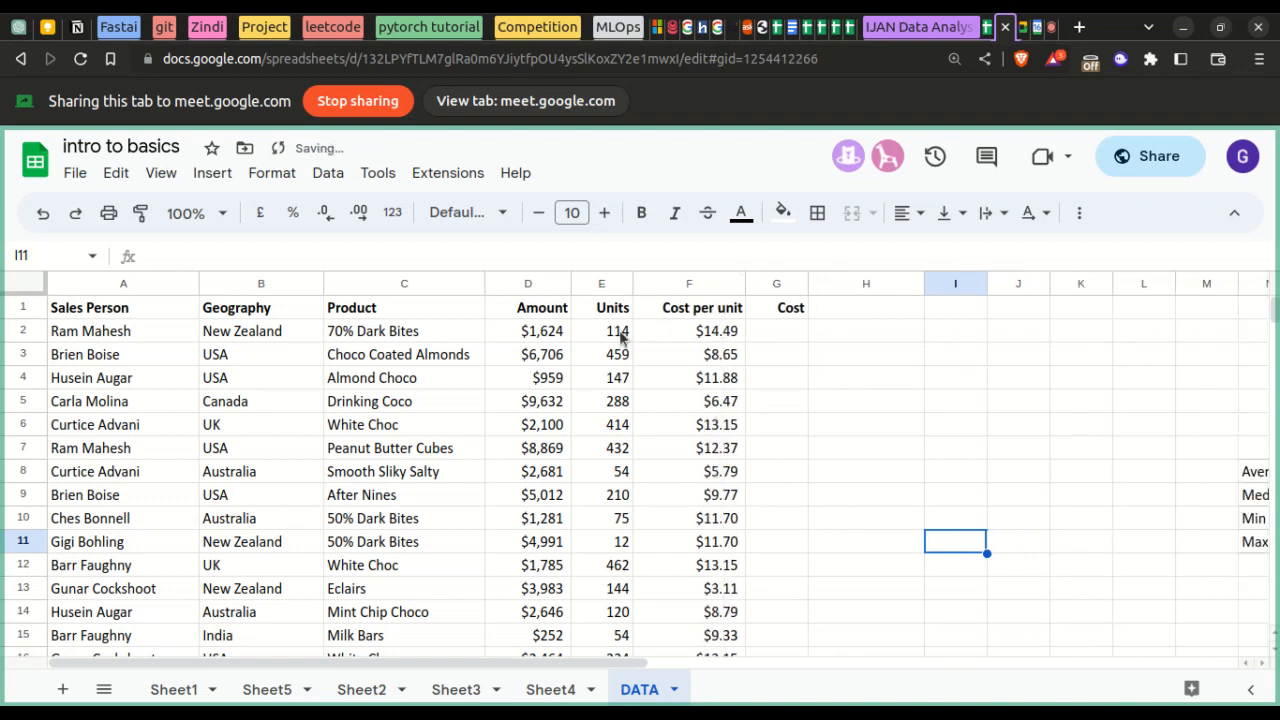
{"action": "left_click", "coordinate": [772, 333]}
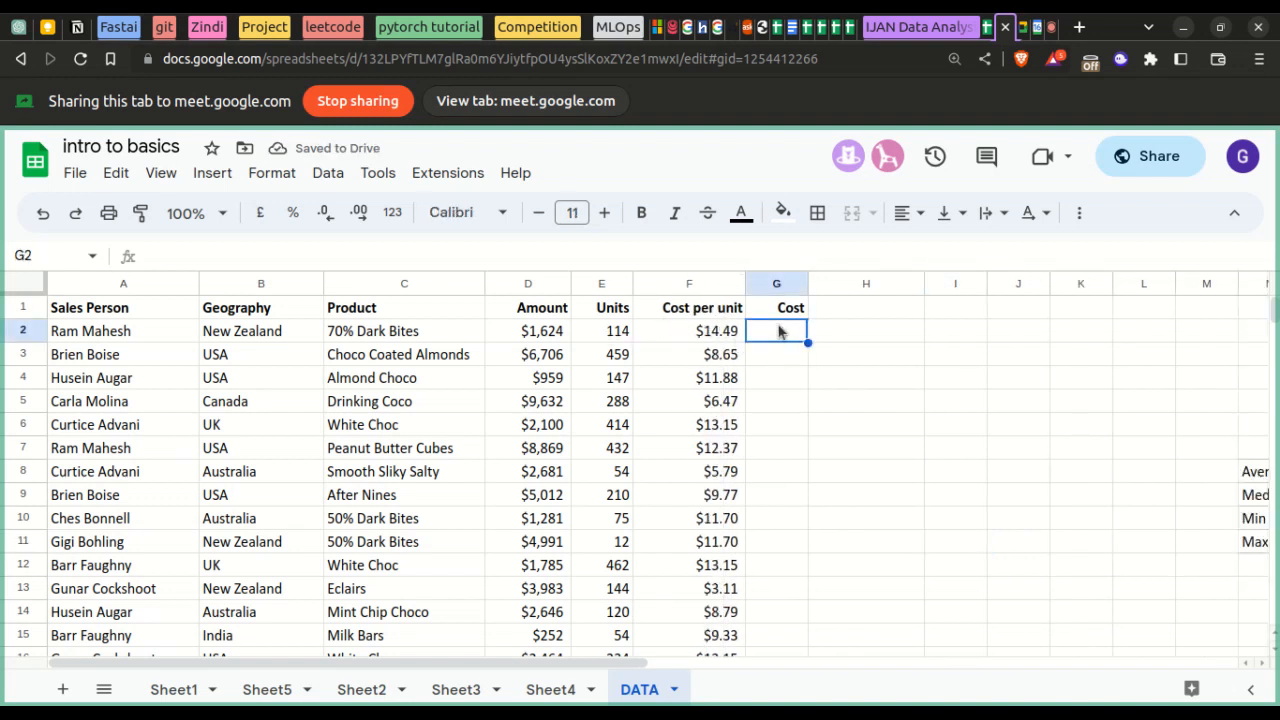
{"action": "left_click_drag", "start_coordinate": [778, 336], "coordinate": [769, 480]}
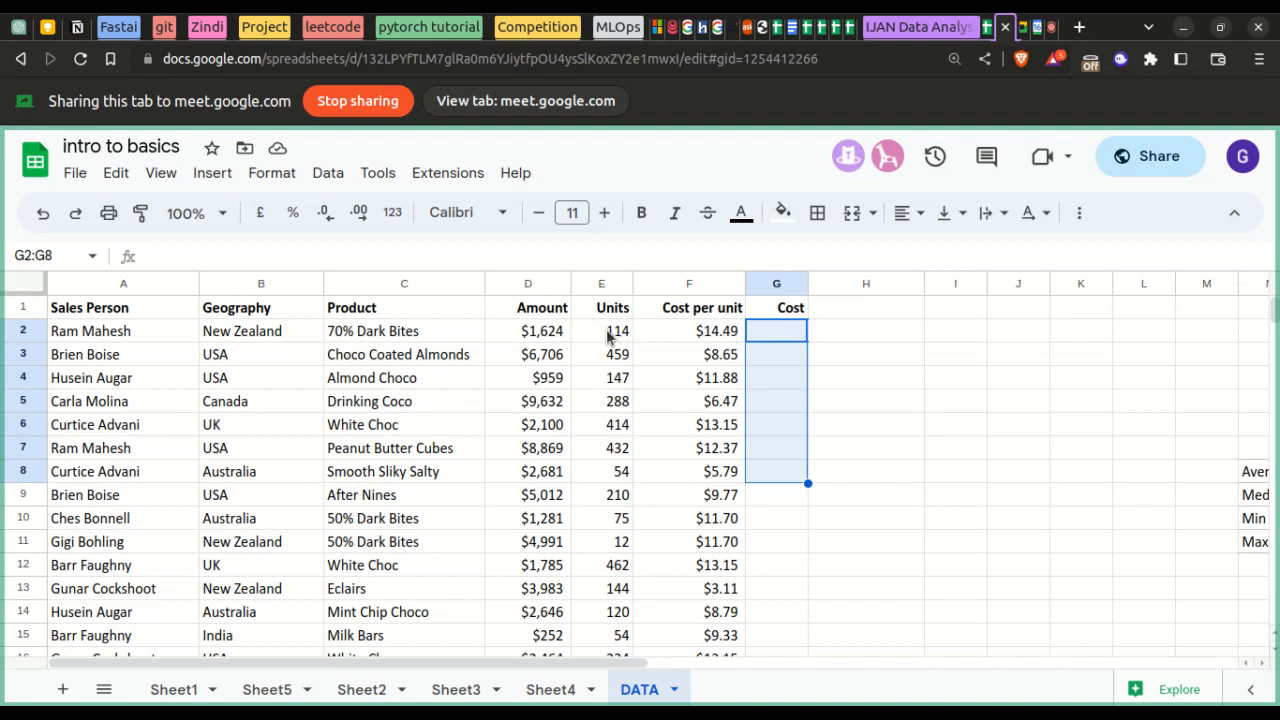
{"action": "left_click", "coordinate": [776, 339]}
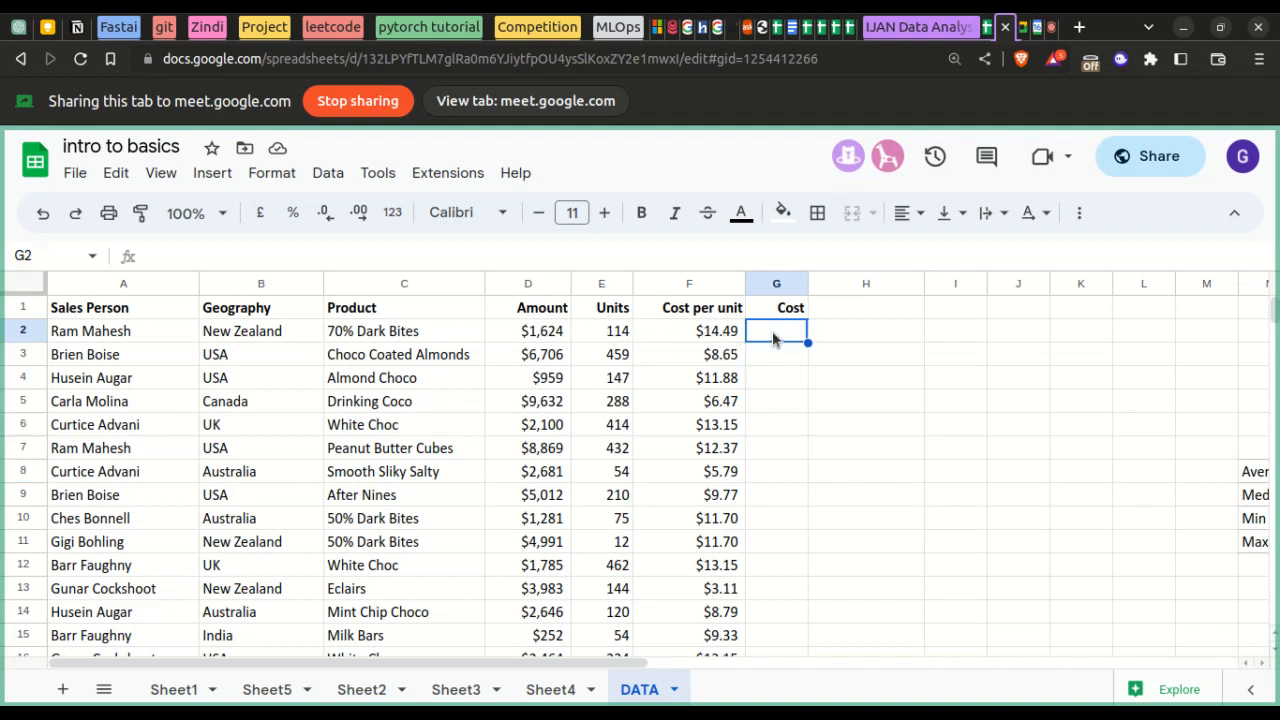
{"action": "left_click", "coordinate": [548, 258]}
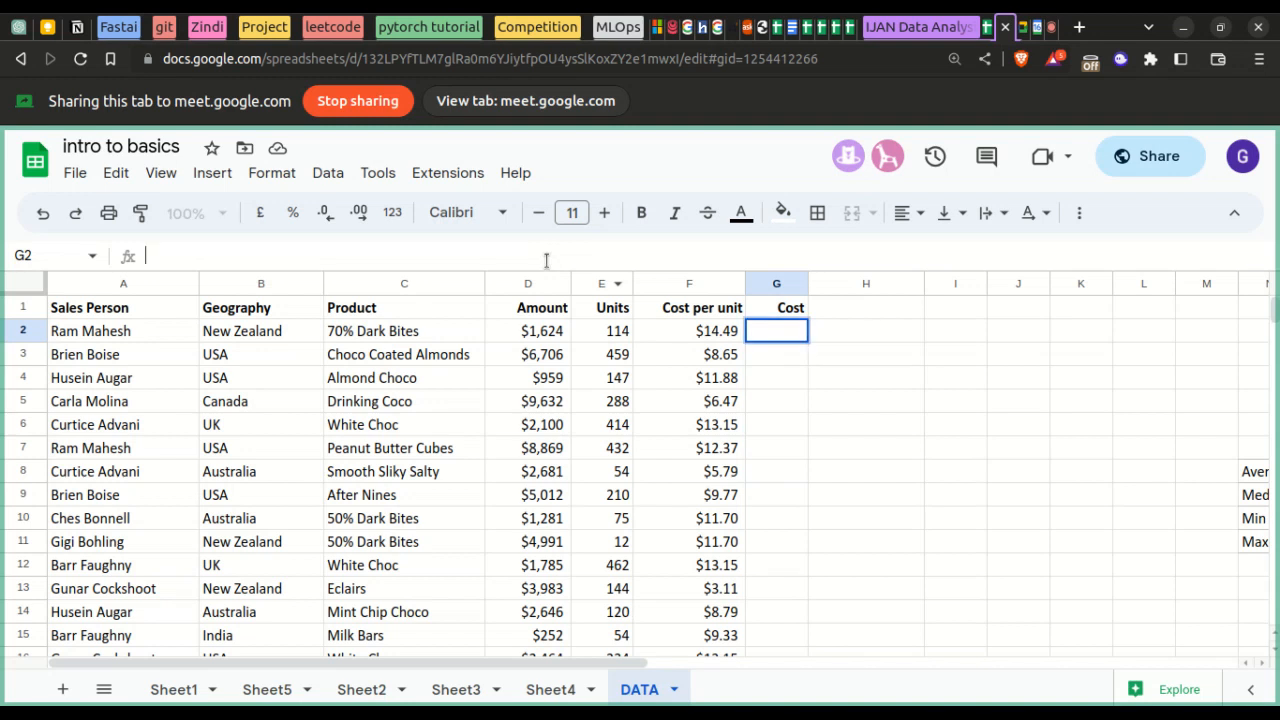
{"action": "left_click", "coordinate": [612, 333]}
{"action": "left_click", "coordinate": [724, 338]}
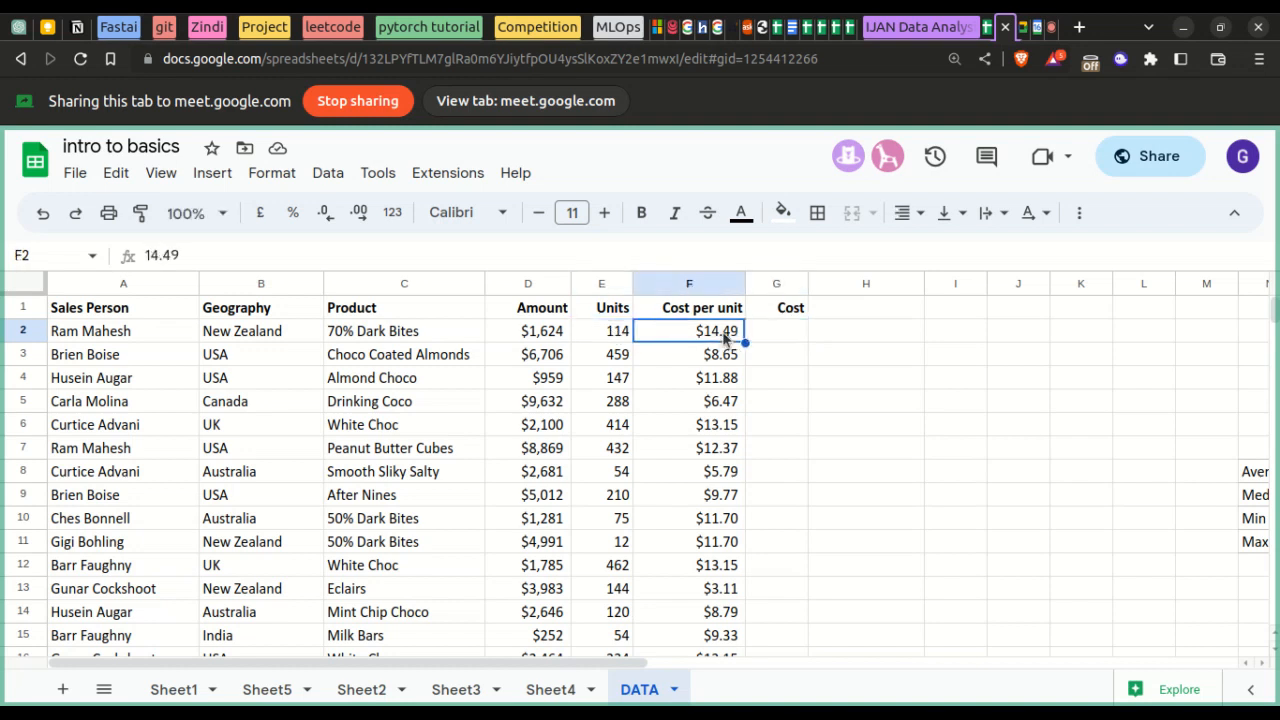
{"action": "left_click", "coordinate": [618, 337]}
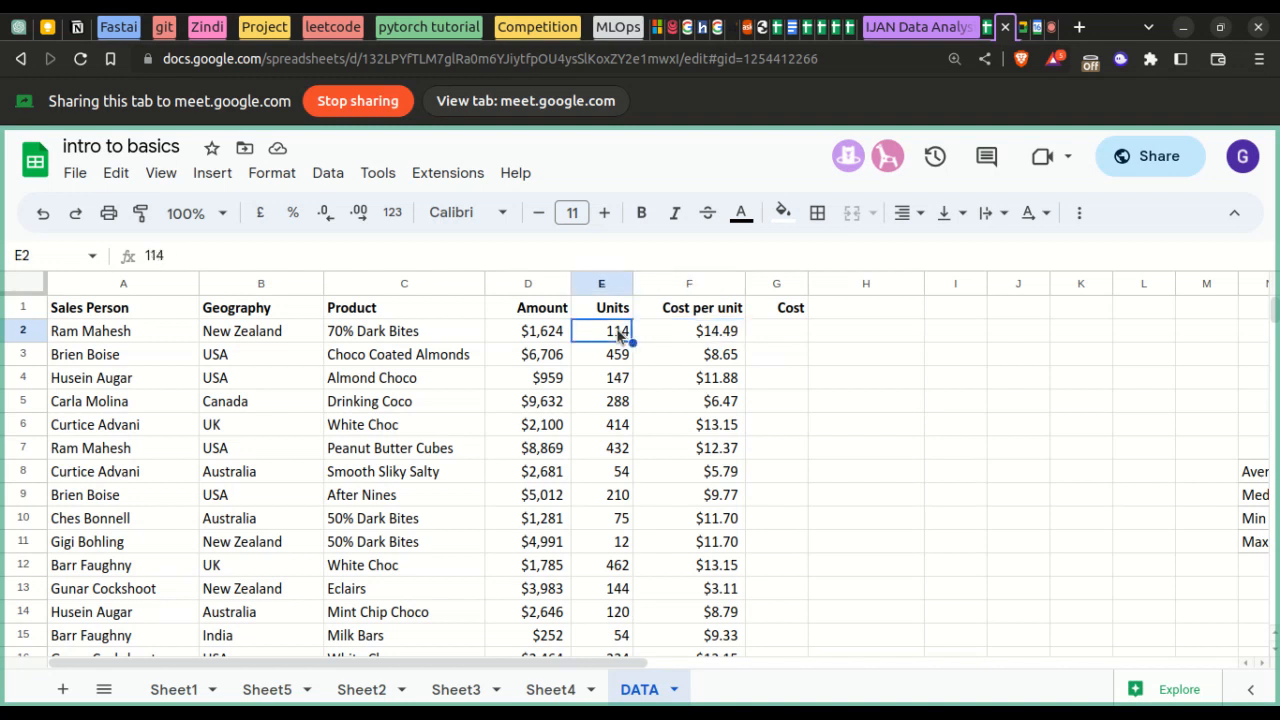
{"action": "left_click", "coordinate": [543, 256]}
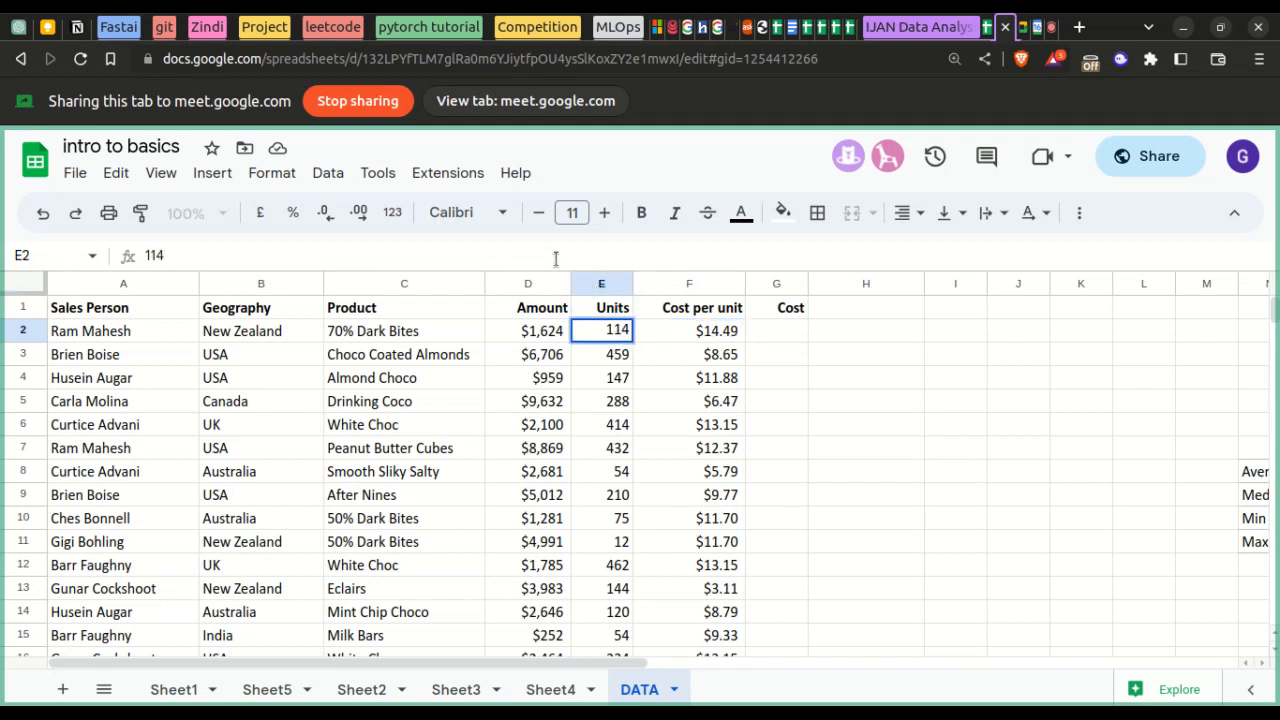
- Enter the formula =MULTIPLY(E2,F2) in G2 to calculate the first row's cost from units and cost per unit
{"action": "left_click", "coordinate": [790, 335]}
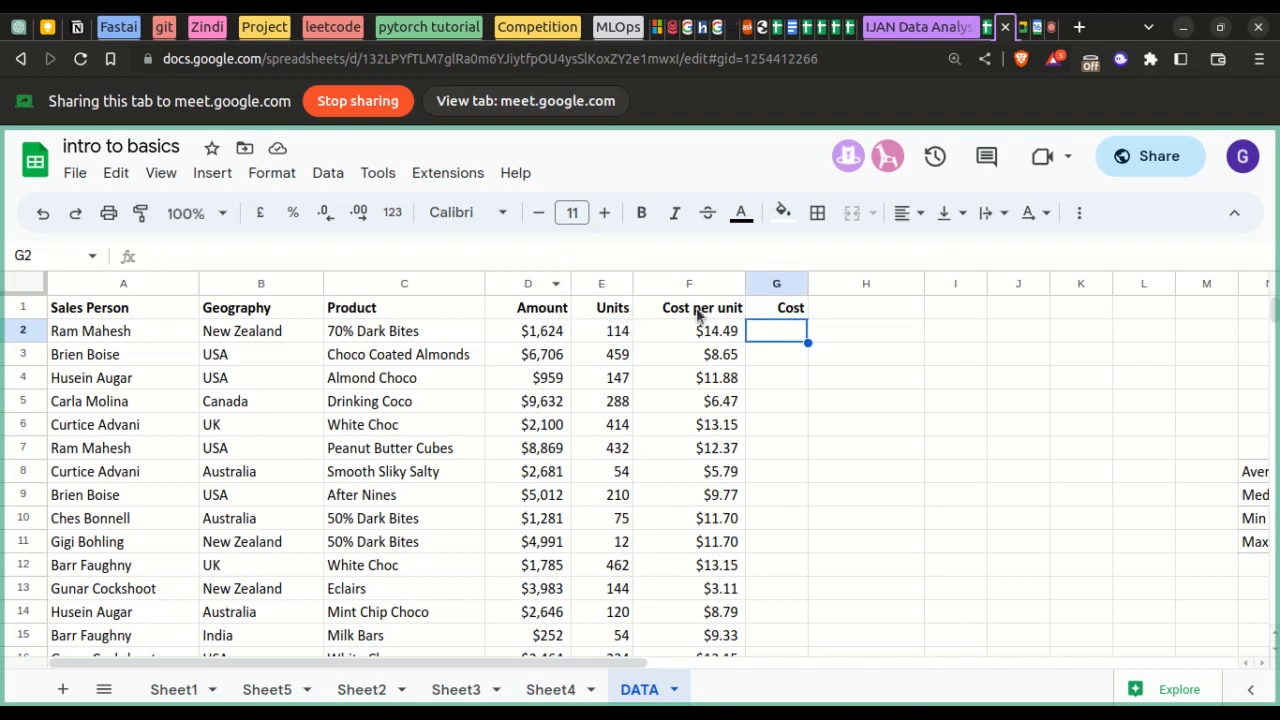
{"action": "double_click", "coordinate": [772, 334]}
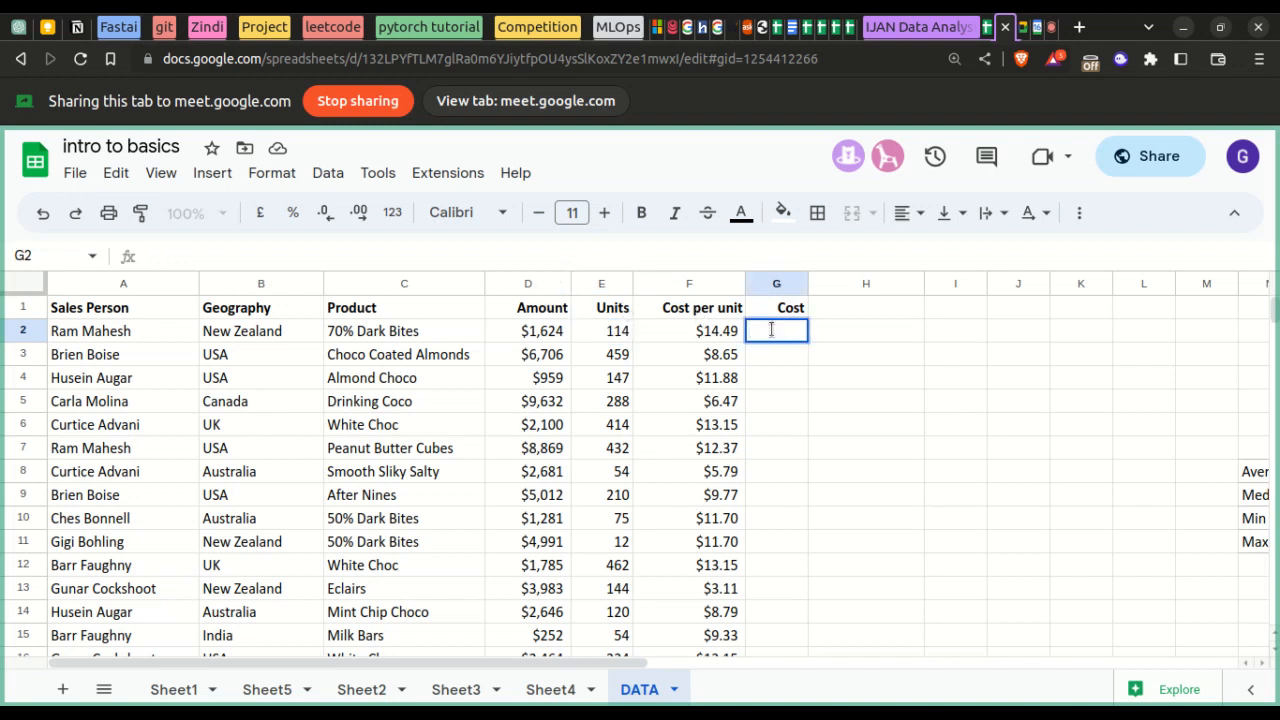
{"action": "type", "text": "=mu"}
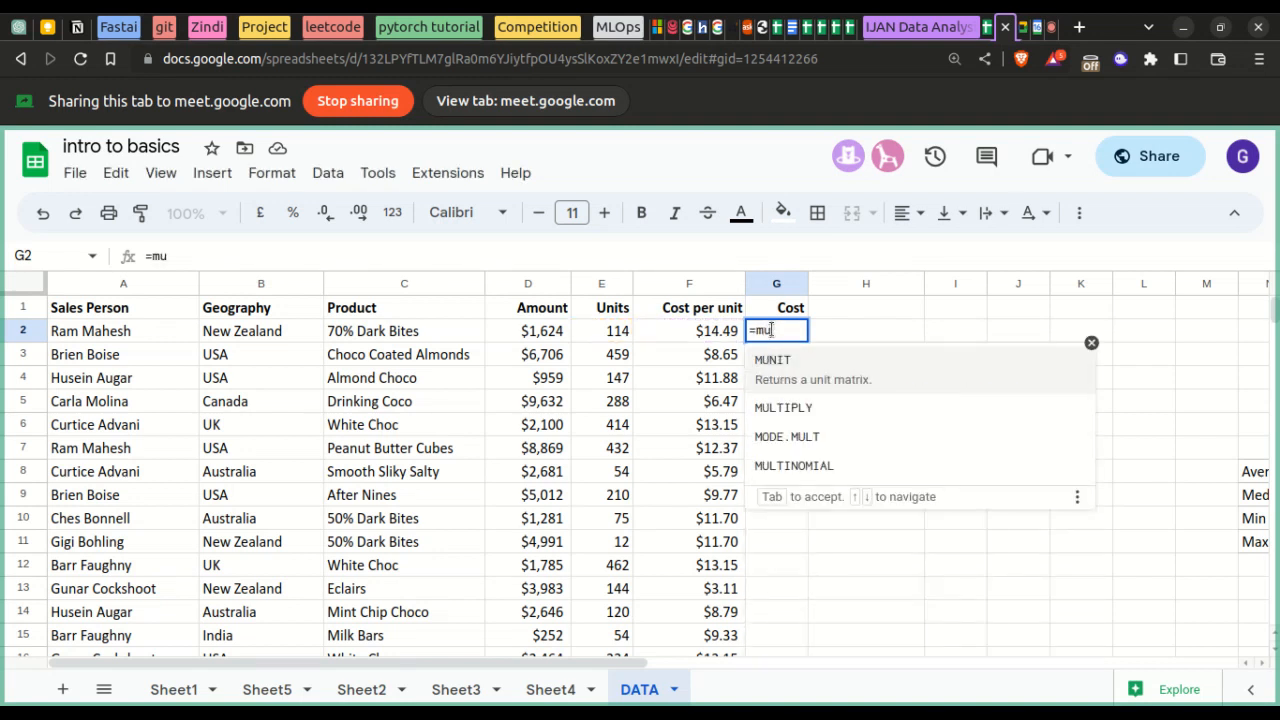
{"action": "left_click", "coordinate": [818, 406]}
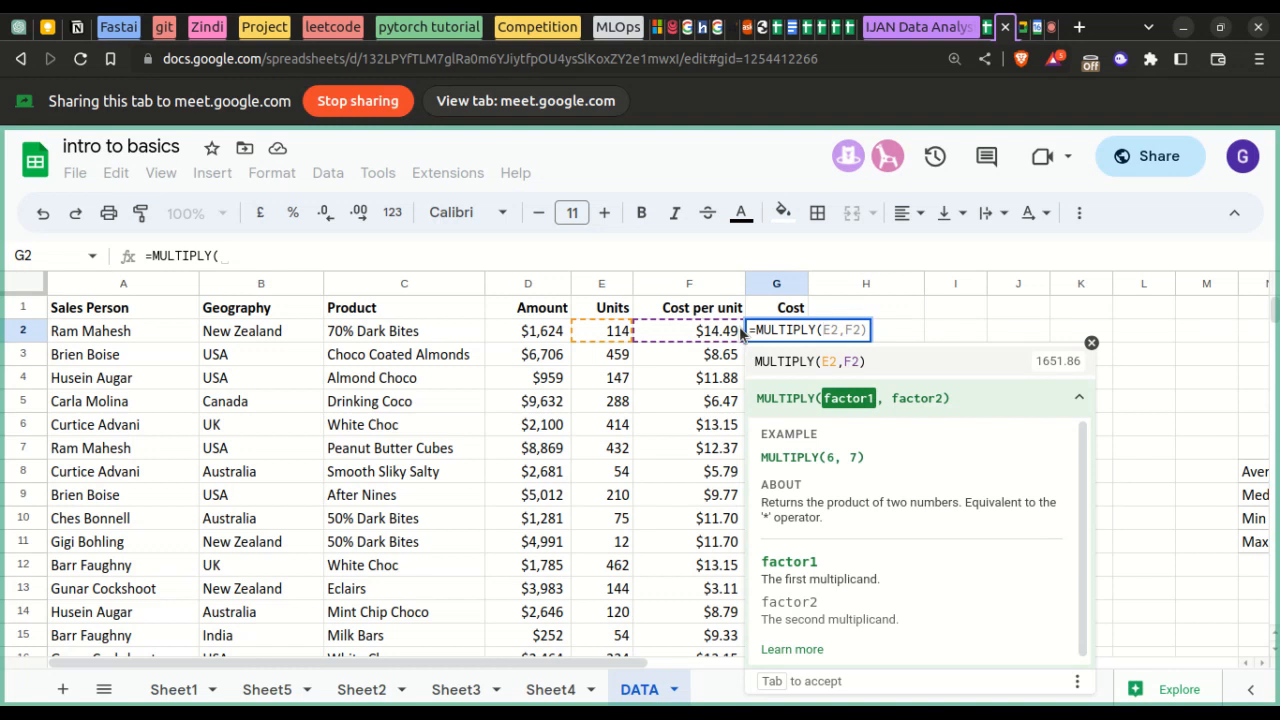
{"action": "type", "text": "e2,f2"}
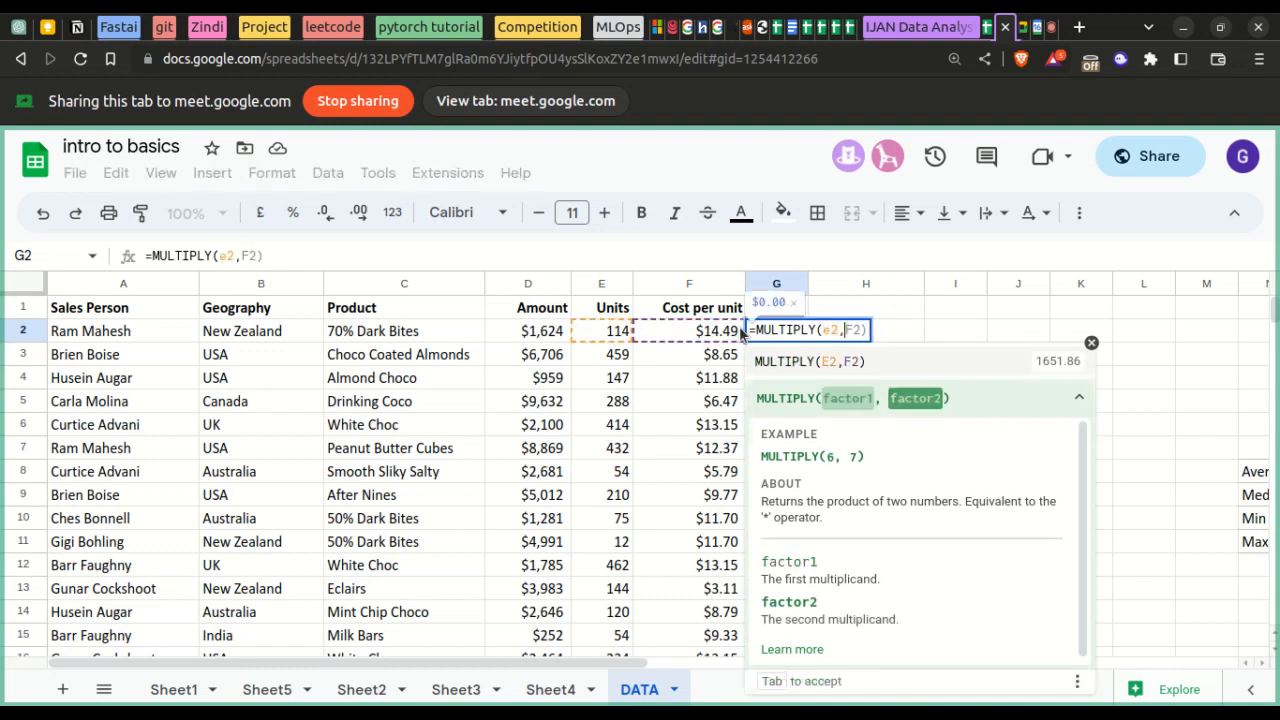
{"action": "type", "text": ")"}
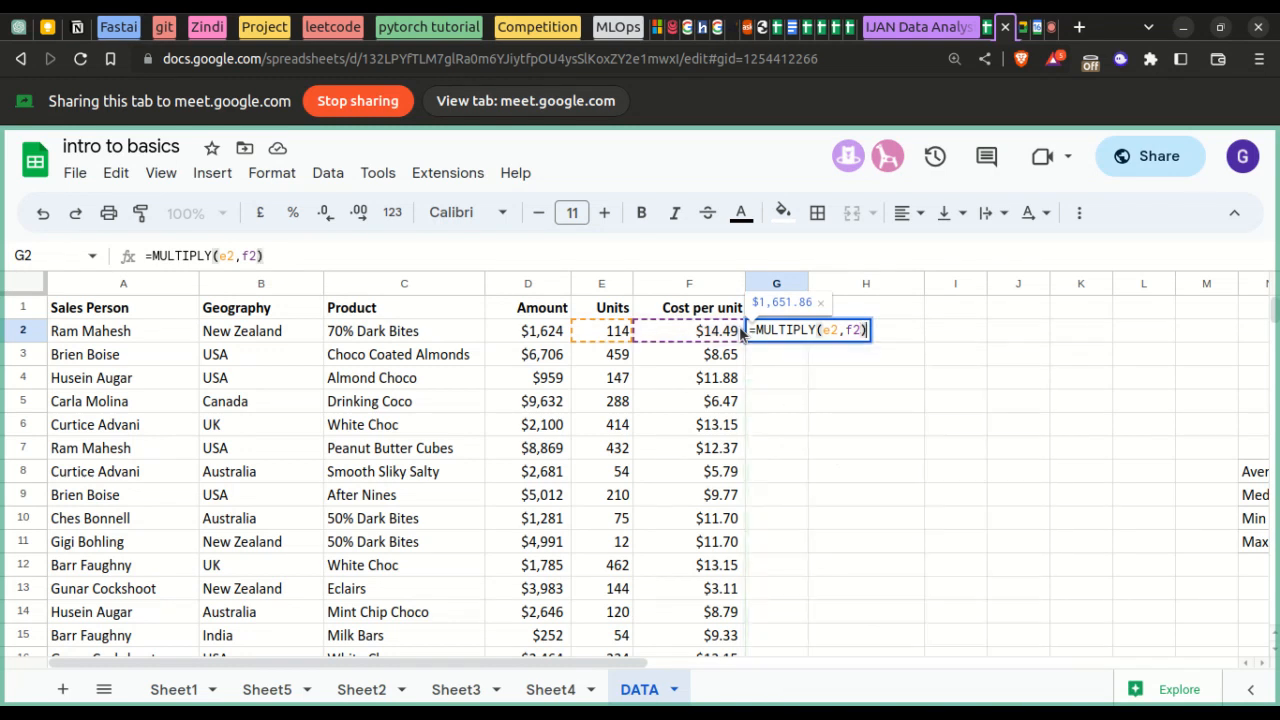
{"action": "key", "text": "Return"}
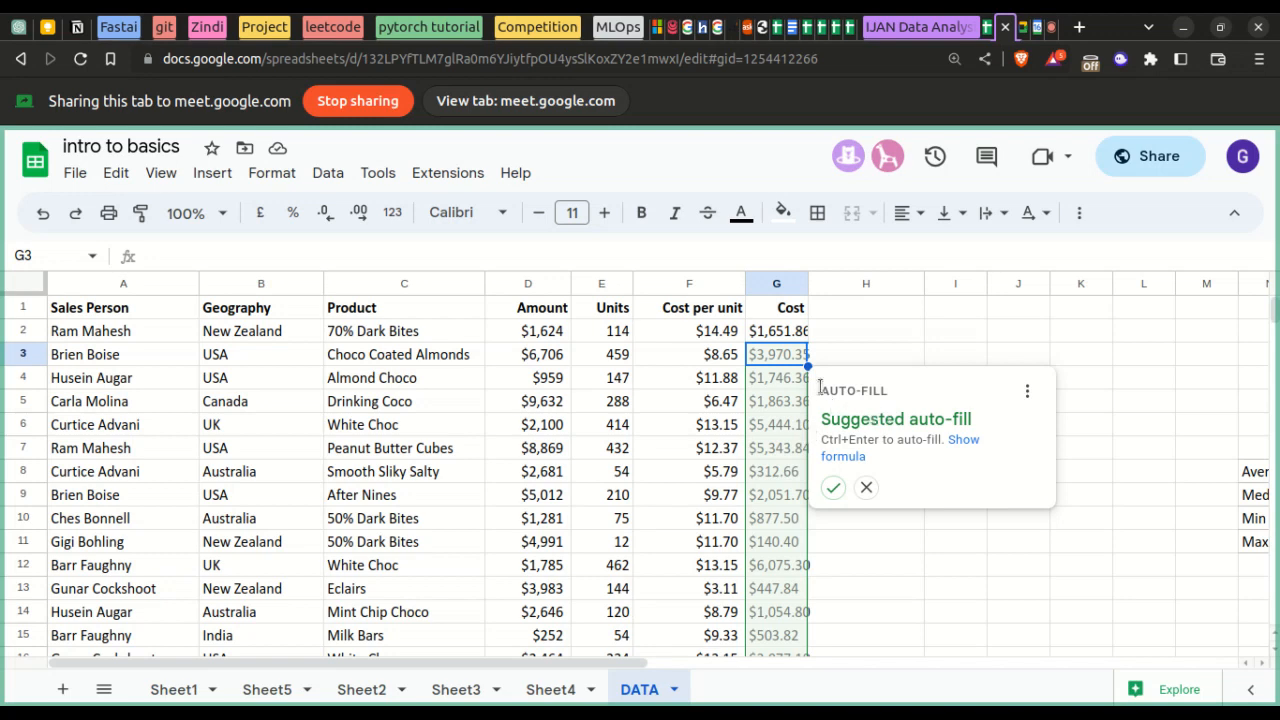
- Check the suggested auto-fill values down the Cost column and accept the suggestion
{"action": "scroll", "coordinate": [767, 395], "scroll_direction": "down", "scroll_amount": 5}
{"action": "scroll", "coordinate": [767, 395], "scroll_direction": "down", "scroll_amount": 7}
{"action": "scroll", "coordinate": [767, 395], "scroll_direction": "up", "scroll_amount": 7}
{"action": "scroll", "coordinate": [767, 395], "scroll_direction": "down", "scroll_amount": 9}
{"action": "scroll", "coordinate": [767, 395], "scroll_direction": "down", "scroll_amount": 1}
{"action": "scroll", "coordinate": [767, 395], "scroll_direction": "up", "scroll_amount": 12}
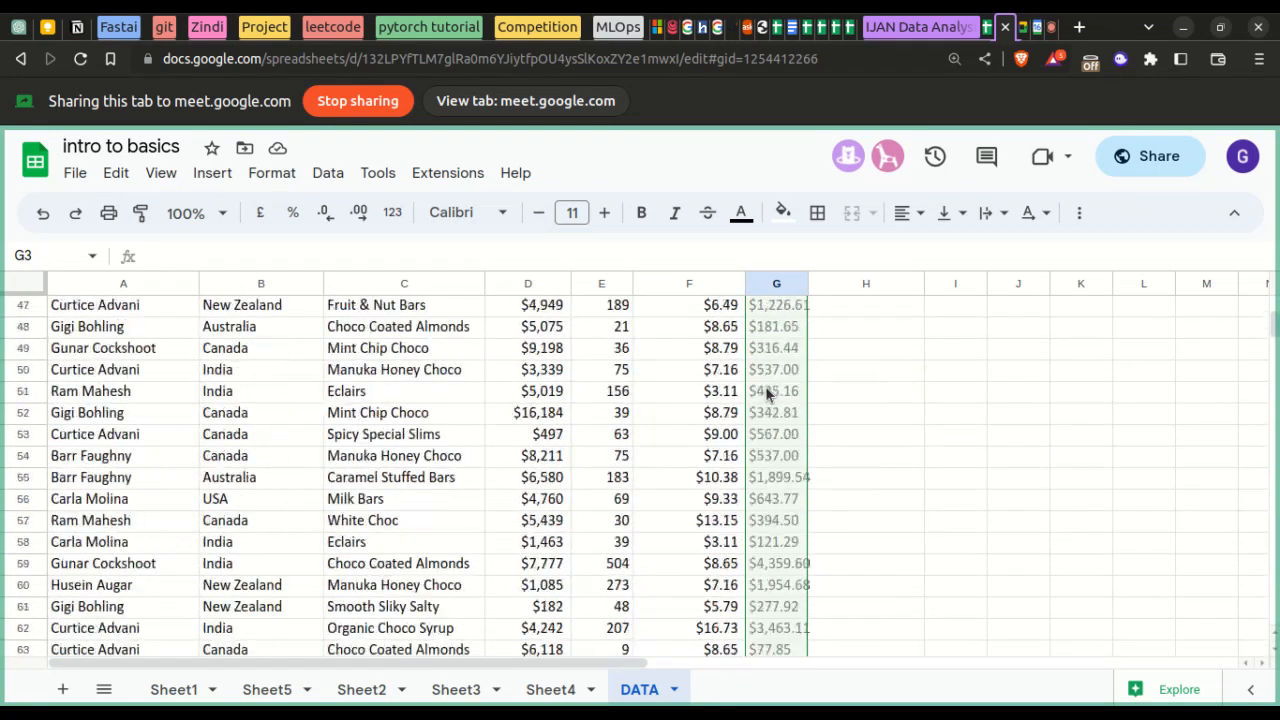
{"action": "scroll", "coordinate": [767, 395], "scroll_direction": "up", "scroll_amount": 3}
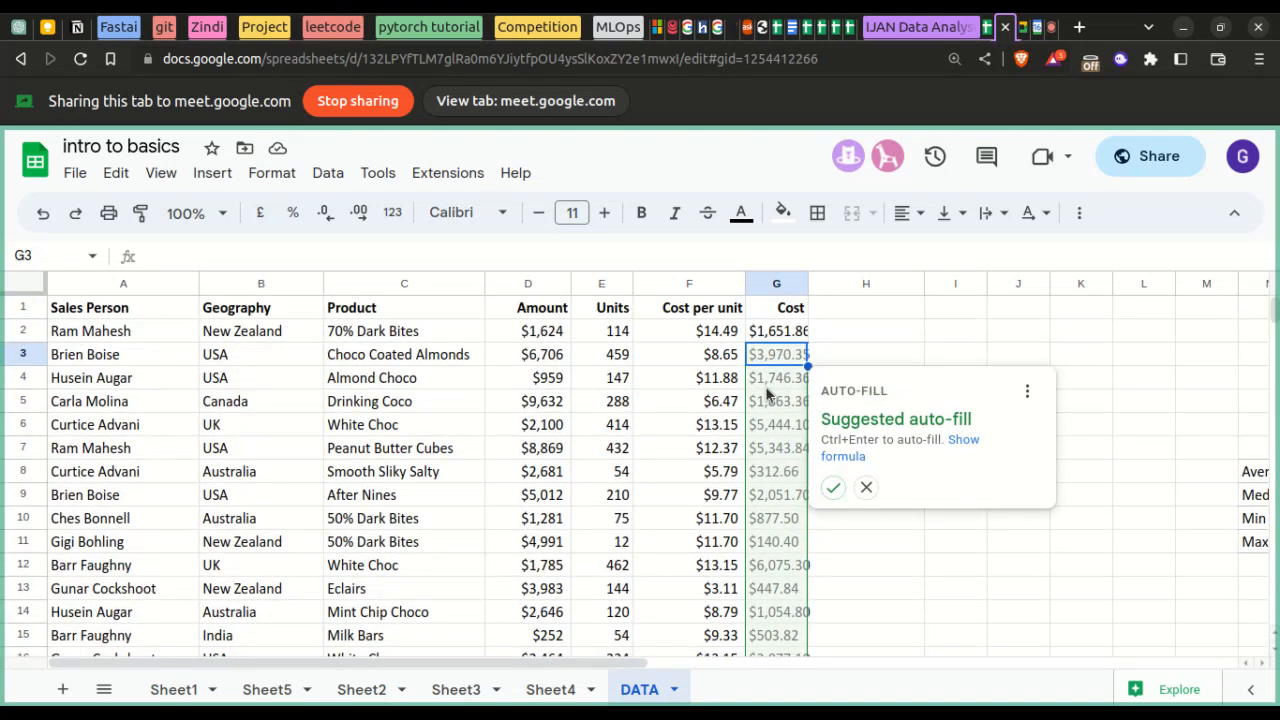
{"action": "left_click", "coordinate": [833, 486]}
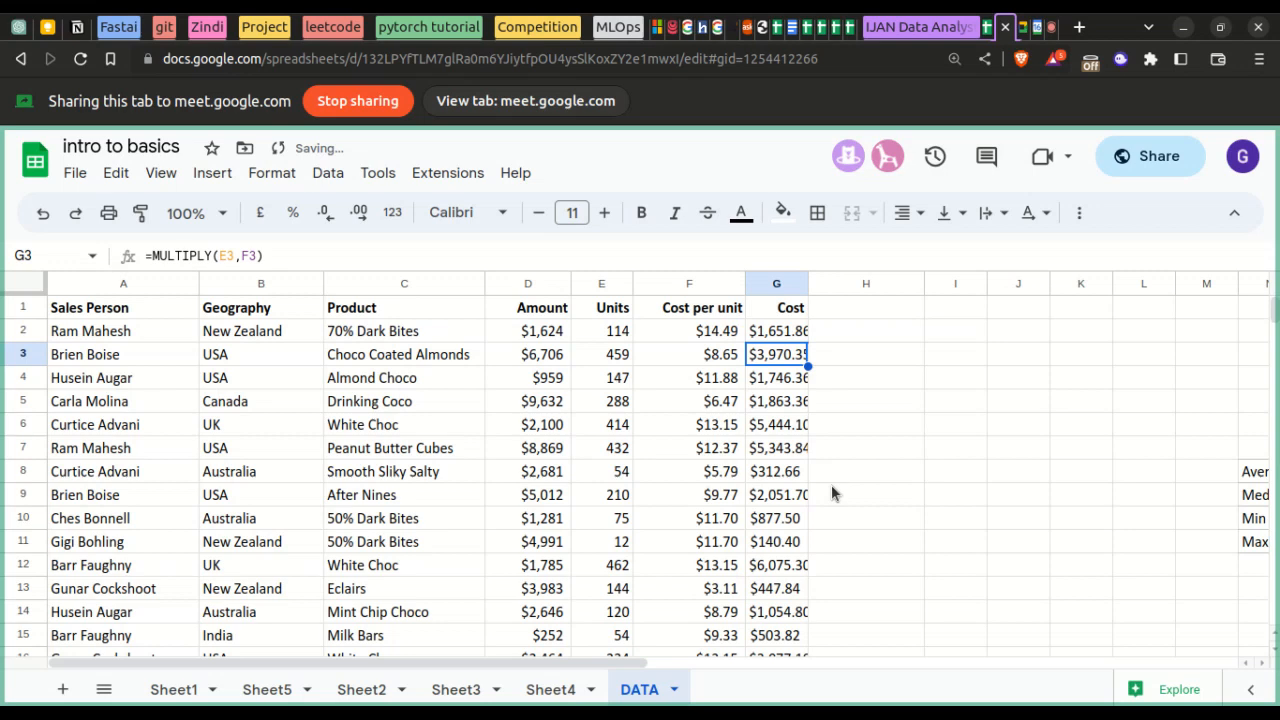
{"action": "scroll", "coordinate": [831, 485], "scroll_direction": "down", "scroll_amount": 20}
{"action": "scroll", "coordinate": [831, 487], "scroll_direction": "up", "scroll_amount": 20}
- Try widening the Cost column, and undo both the widening and the auto-fill of the cost formulas
{"action": "left_click_drag", "start_coordinate": [808, 284], "coordinate": [871, 284]}
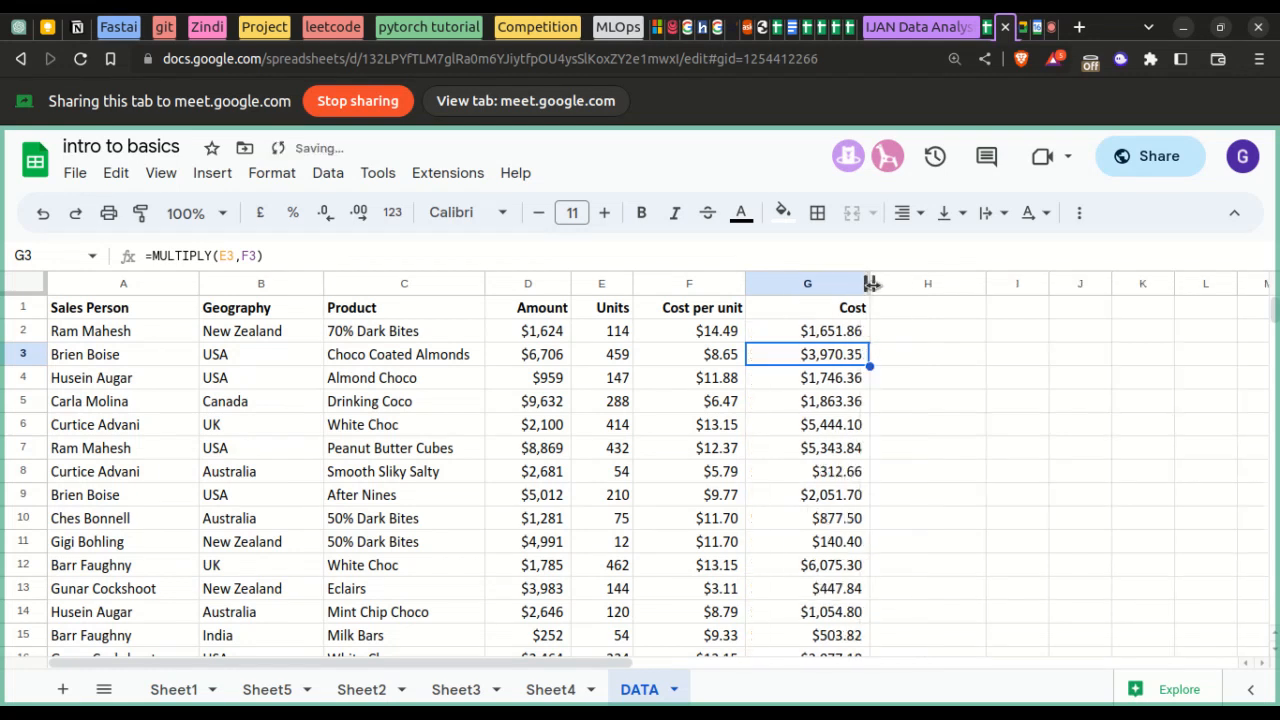
{"action": "key", "text": "ctrl+z"}
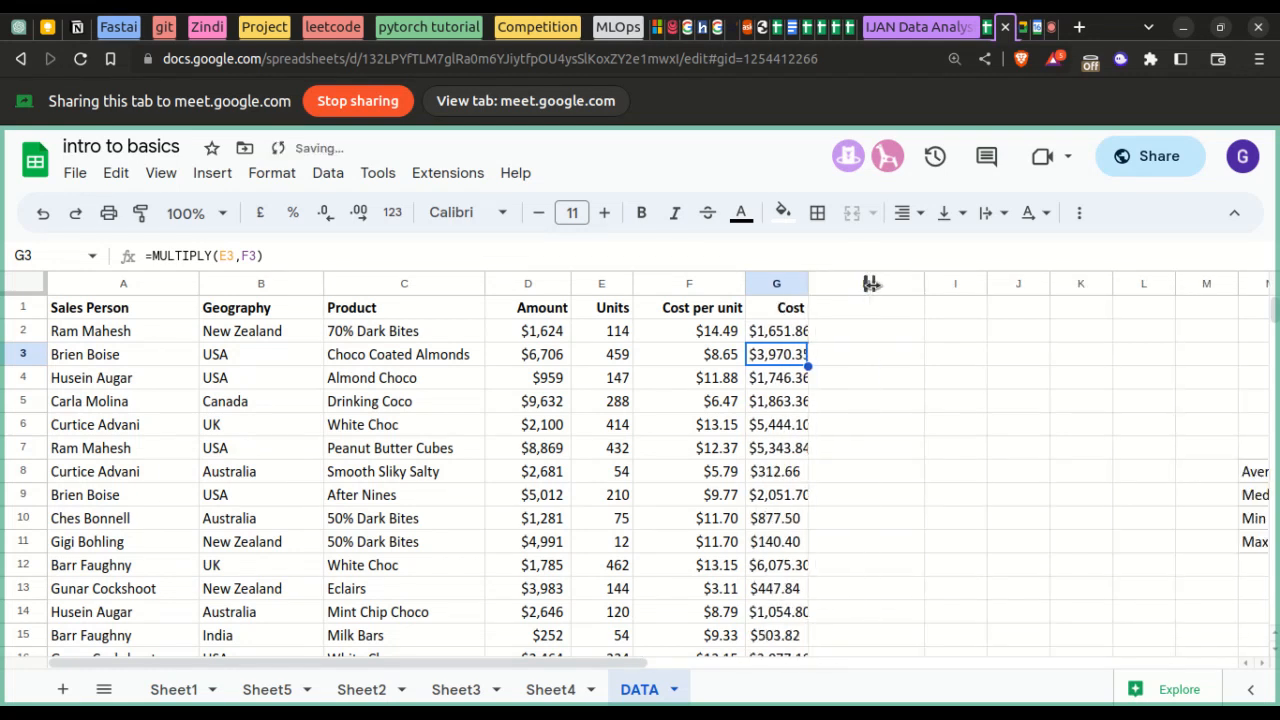
{"action": "key", "text": "ctrl+z"}
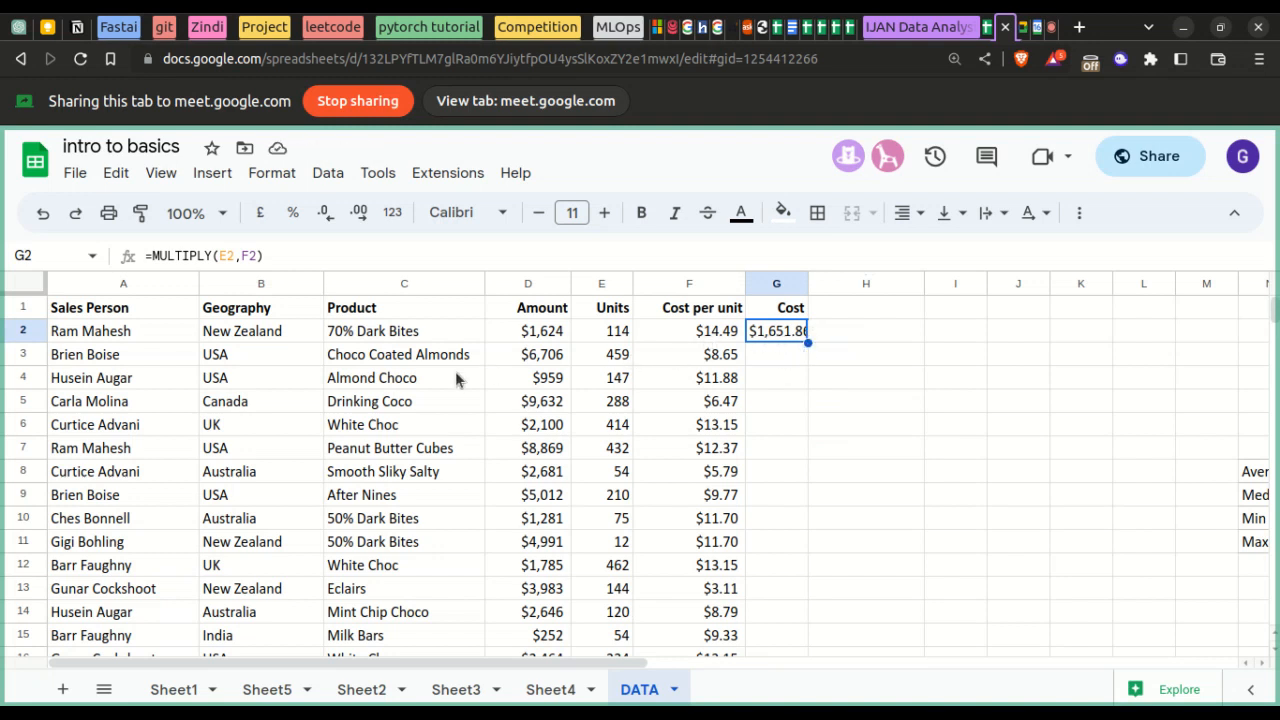
- Fill the MULTIPLY formula from G2 down the Cost column to G65
{"action": "left_click", "coordinate": [833, 357]}
{"action": "left_click", "coordinate": [802, 338]}
{"action": "scroll", "coordinate": [812, 476], "scroll_direction": "down", "scroll_amount": 10}
{"action": "scroll", "coordinate": [812, 472], "scroll_direction": "down", "scroll_amount": 3}
{"action": "left_click_drag", "start_coordinate": [812, 472], "coordinate": [799, 477]}
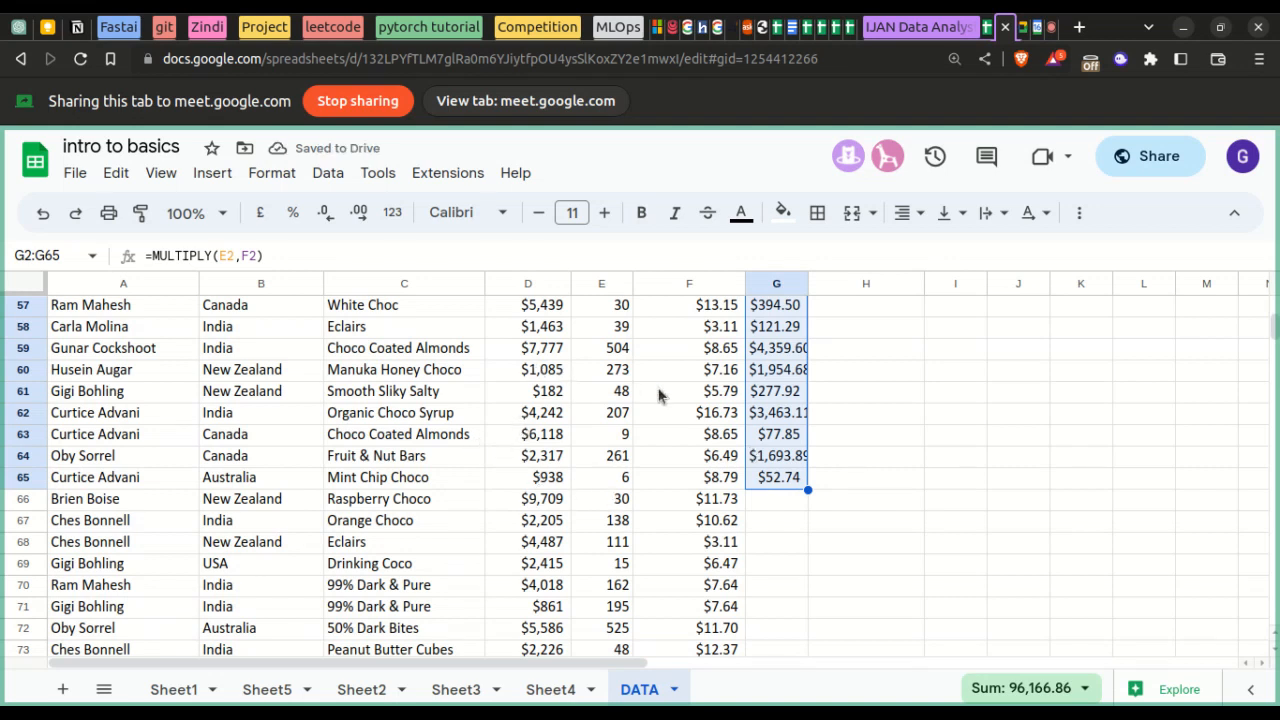
{"action": "scroll", "coordinate": [713, 402], "scroll_direction": "up", "scroll_amount": 18}
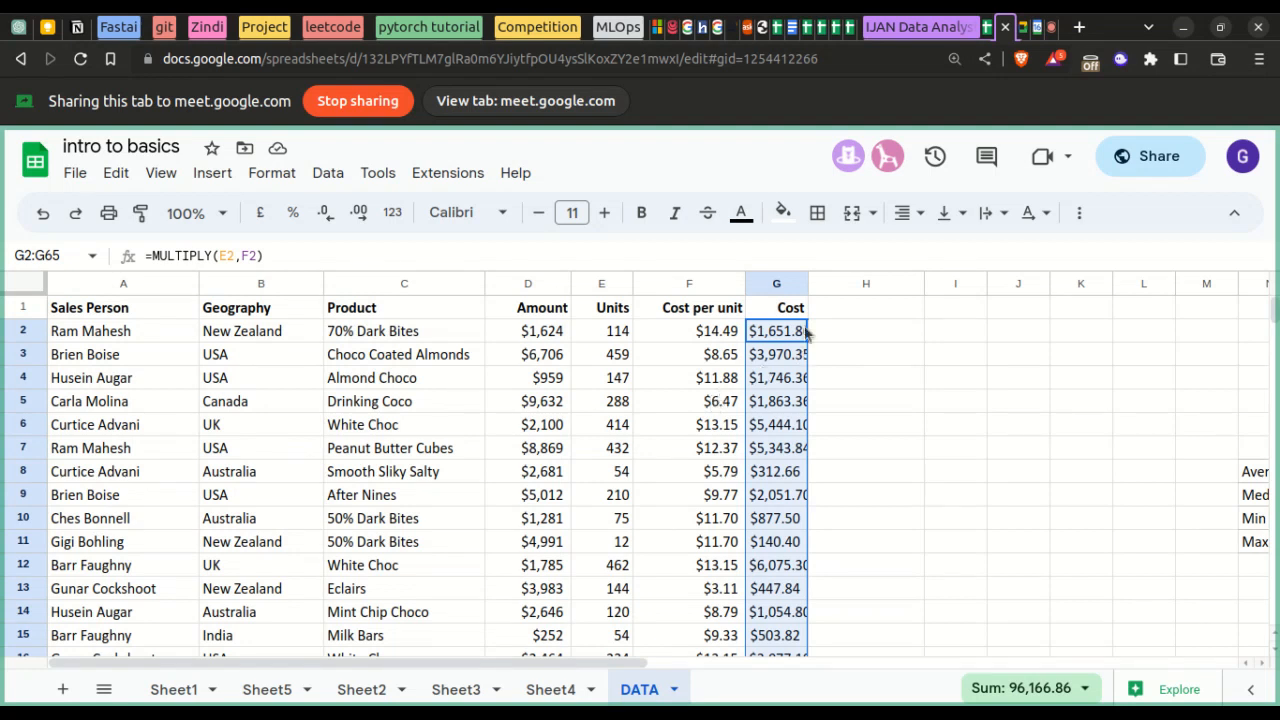
- Check the MULTIPLY formulas in G2, G3 and G4 and how far down the Cost column they have been filled
{"action": "left_click", "coordinate": [772, 338]}
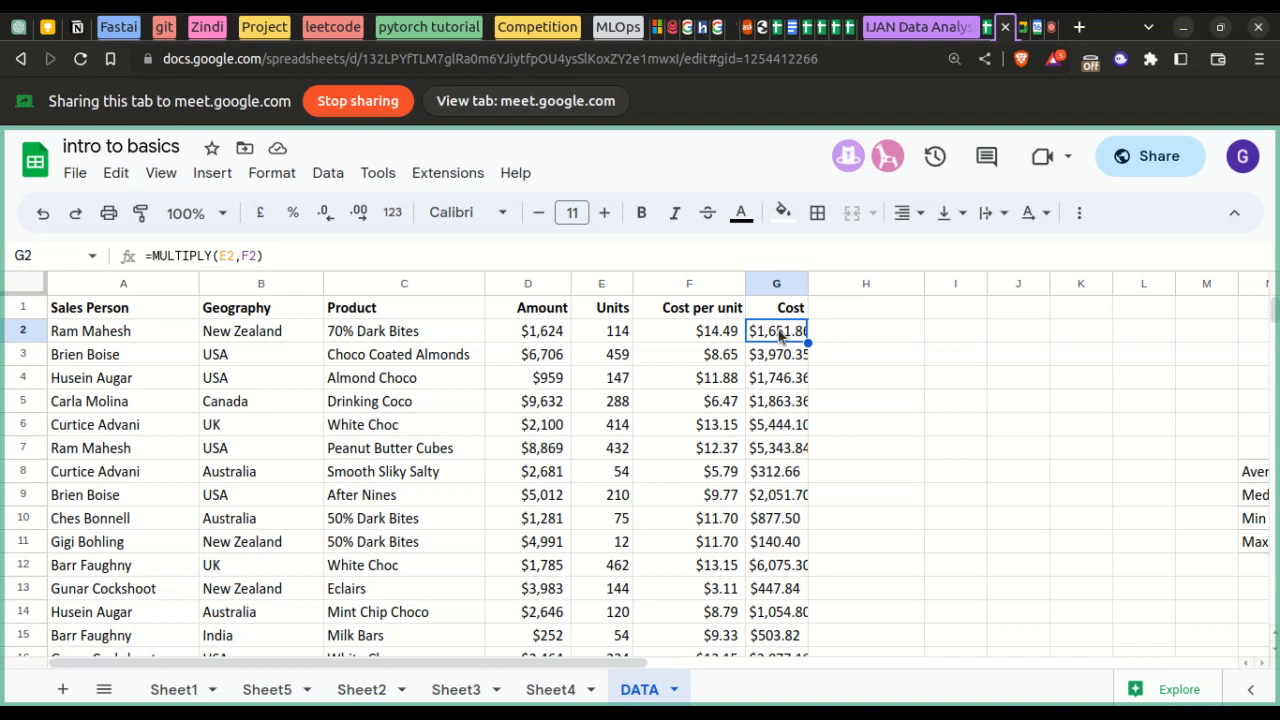
{"action": "left_click", "coordinate": [779, 360]}
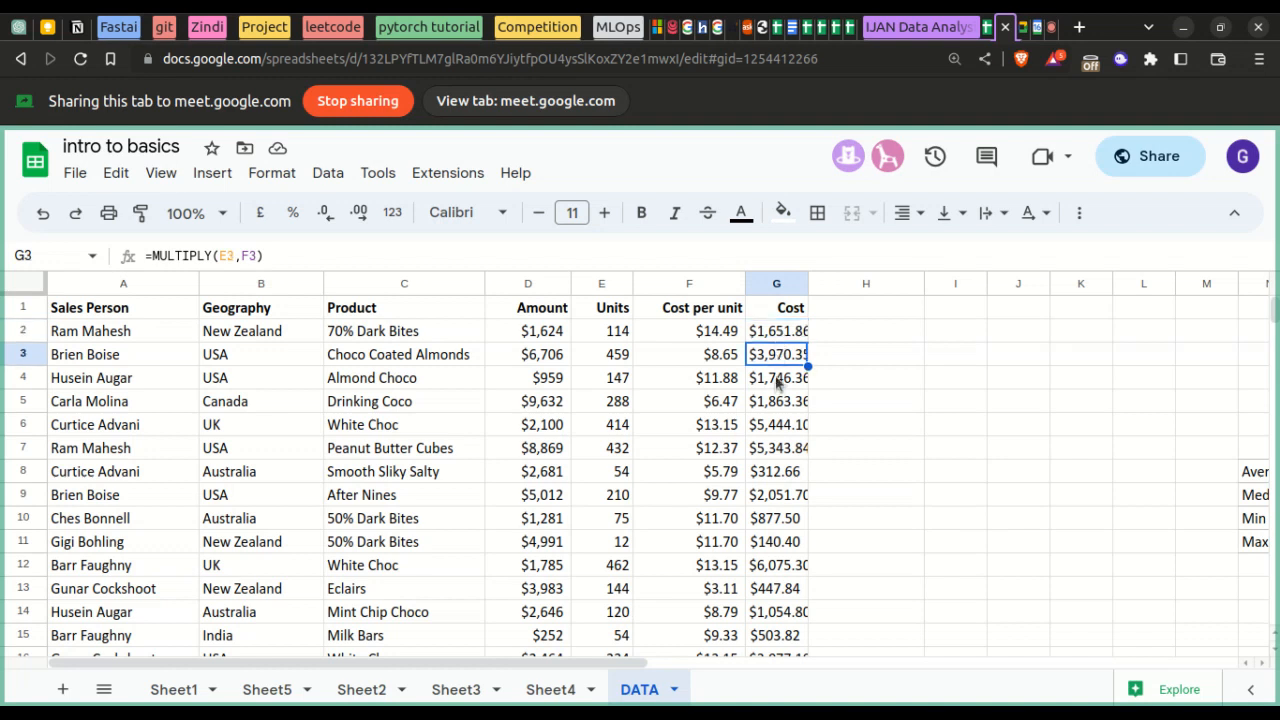
{"action": "left_click", "coordinate": [779, 382]}
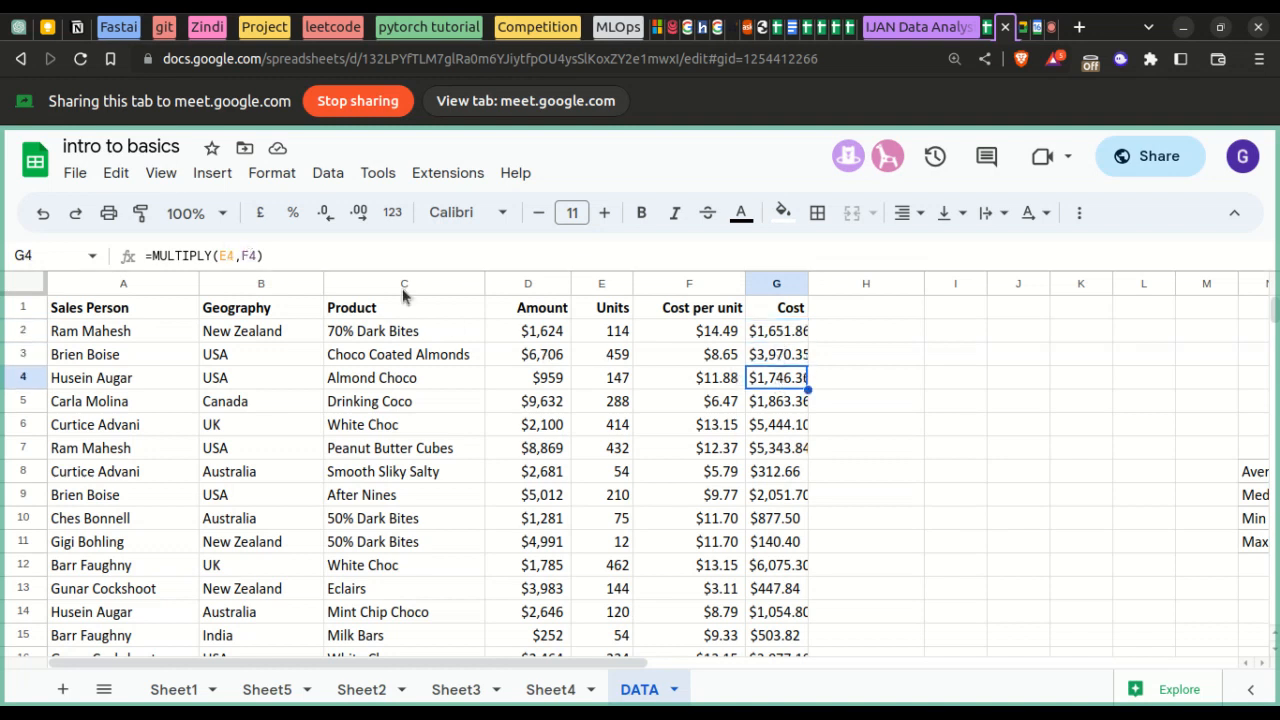
{"action": "left_click_drag", "start_coordinate": [762, 455], "coordinate": [760, 467]}
{"action": "scroll", "coordinate": [760, 467], "scroll_direction": "down", "scroll_amount": 12}
{"action": "scroll", "coordinate": [759, 465], "scroll_direction": "down", "scroll_amount": 1}
{"action": "scroll", "coordinate": [759, 465], "scroll_direction": "up", "scroll_amount": 6}
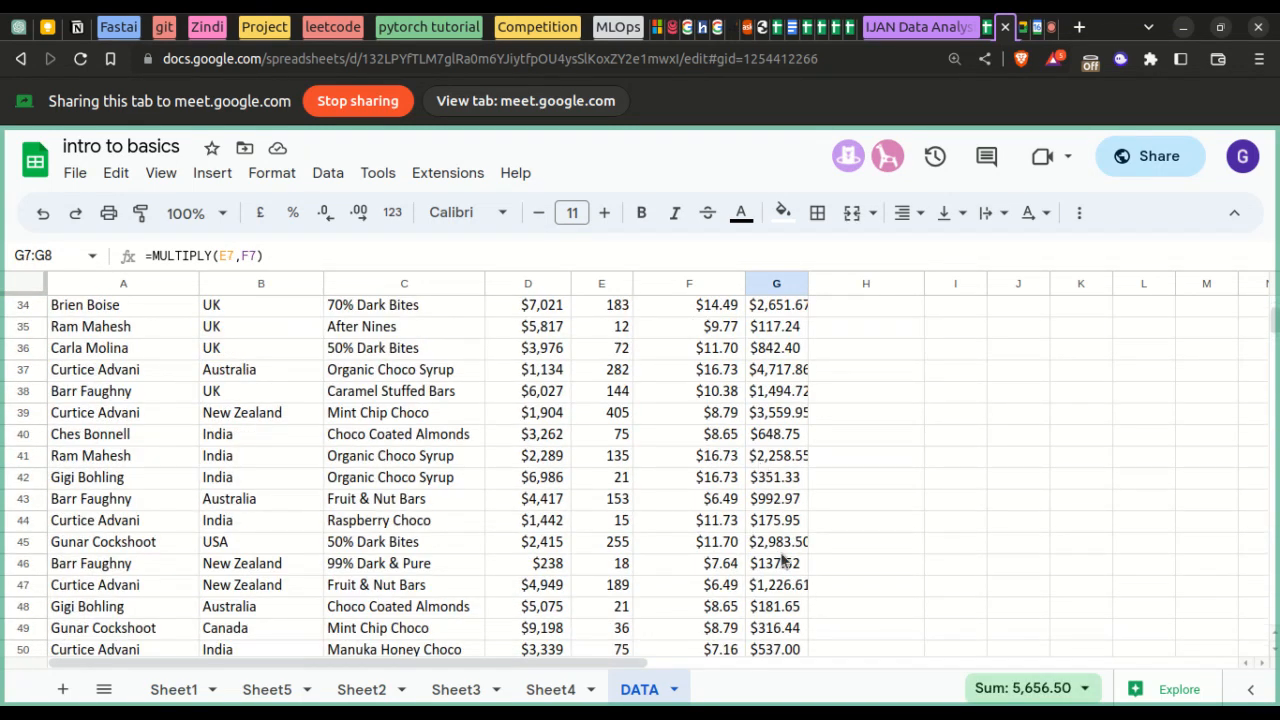
{"action": "scroll", "coordinate": [785, 563], "scroll_direction": "down", "scroll_amount": 6}
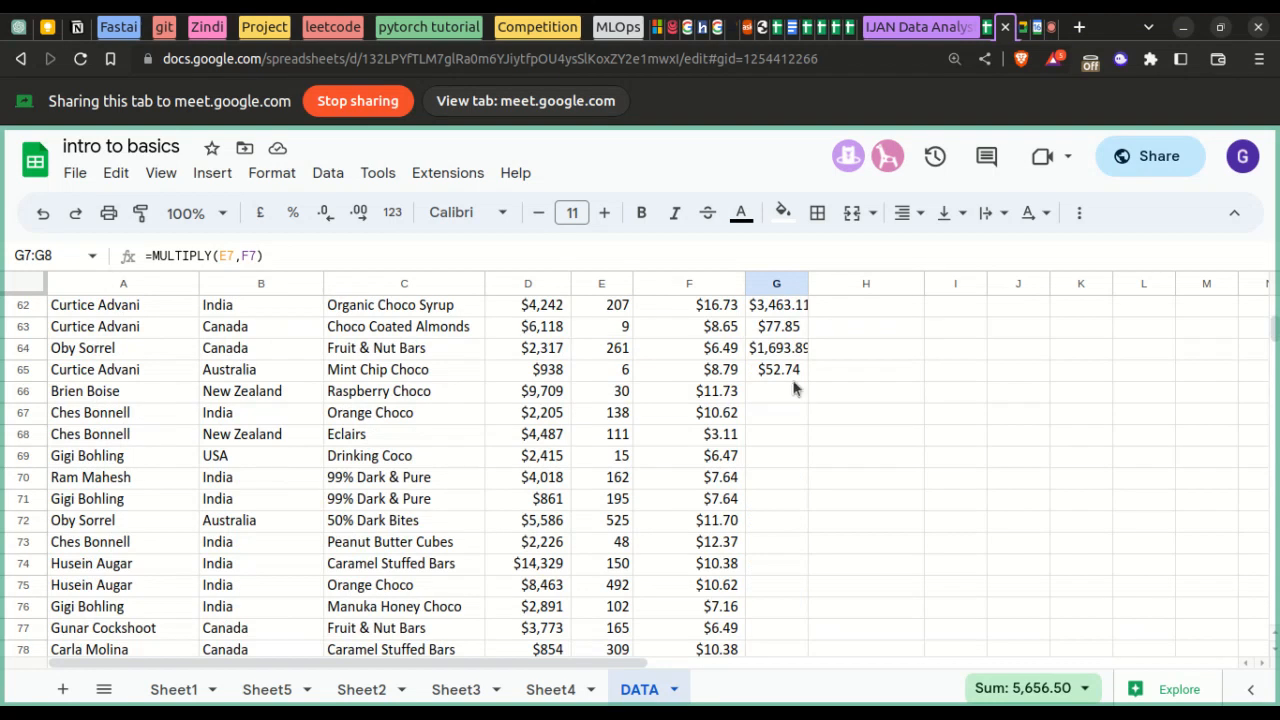
- Fill the MULTIPLY formula from G65 down the Cost column to the last data row, G301
{"action": "left_click", "coordinate": [795, 356]}
{"action": "left_click", "coordinate": [797, 372]}
{"action": "left_click_drag", "start_coordinate": [807, 381], "coordinate": [826, 574]}
{"action": "scroll", "coordinate": [826, 575], "scroll_direction": "down", "scroll_amount": 20}
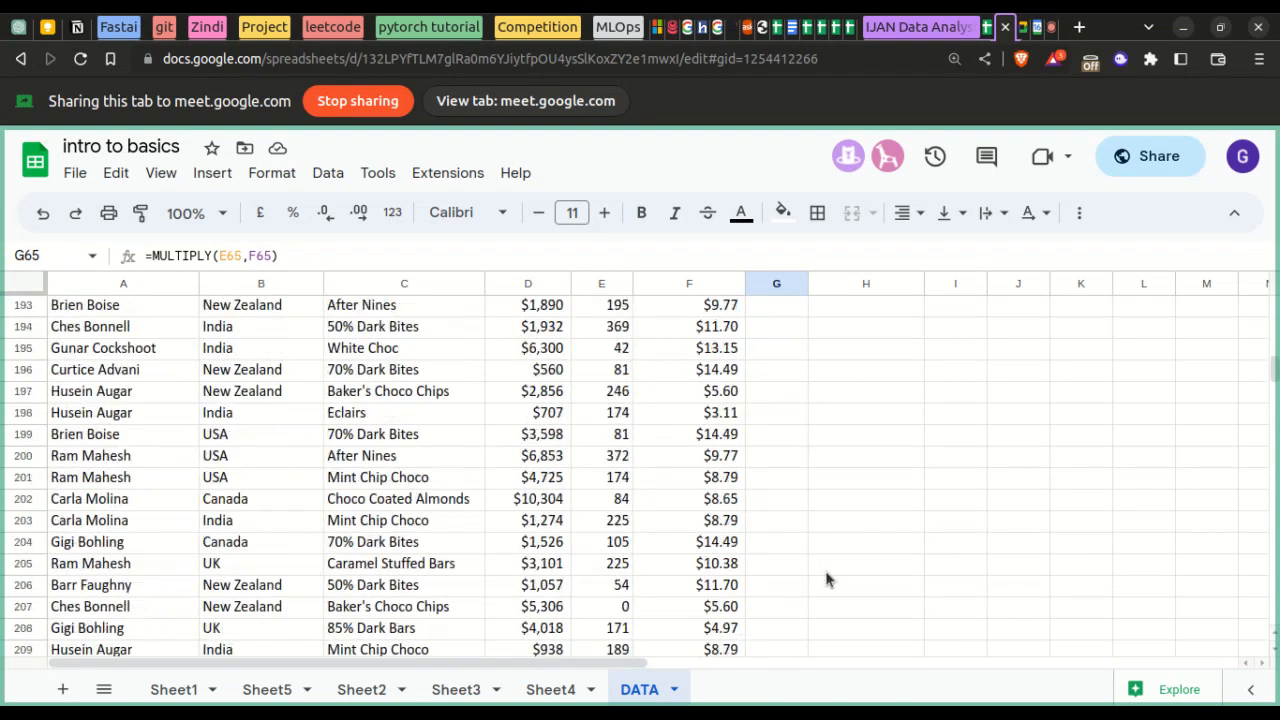
{"action": "scroll", "coordinate": [826, 579], "scroll_direction": "down", "scroll_amount": 20}
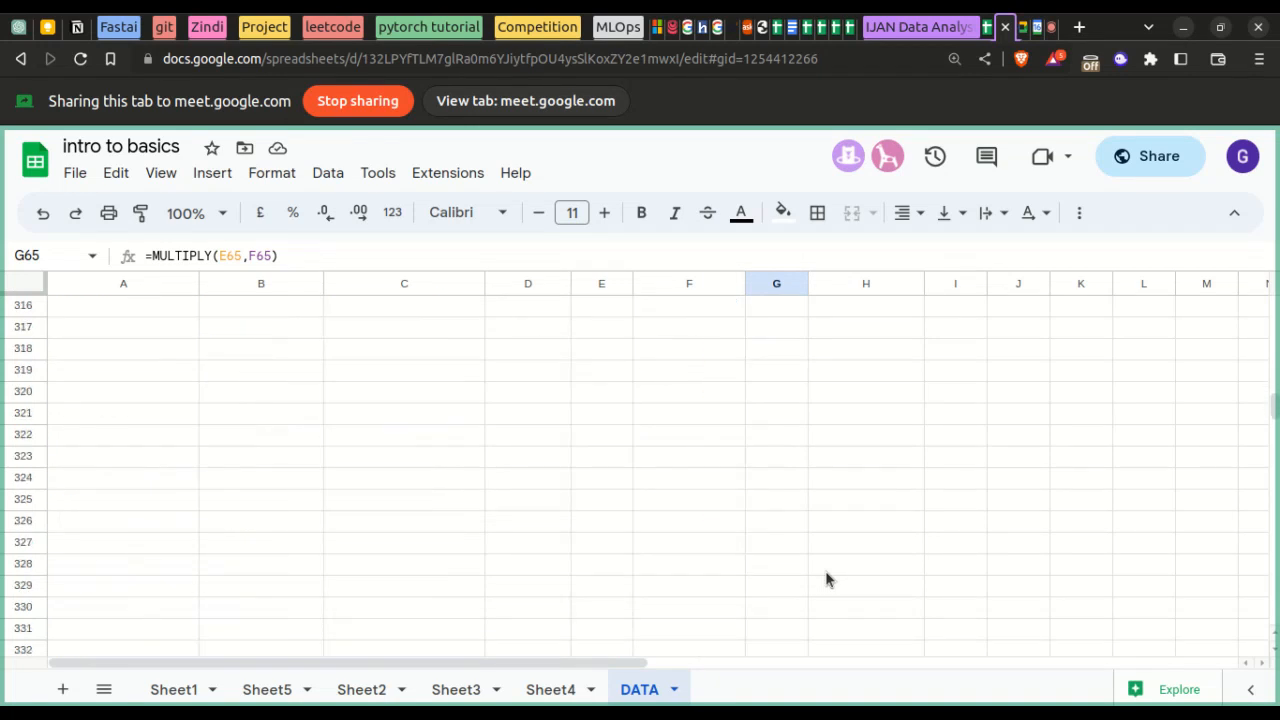
{"action": "scroll", "coordinate": [826, 579], "scroll_direction": "up", "scroll_amount": 6}
{"action": "left_click_drag", "start_coordinate": [826, 579], "coordinate": [792, 401]}
{"action": "scroll", "coordinate": [845, 440], "scroll_direction": "up", "scroll_amount": 20}
{"action": "scroll", "coordinate": [851, 453], "scroll_direction": "up", "scroll_amount": 20}
{"action": "left_click", "coordinate": [851, 453]}
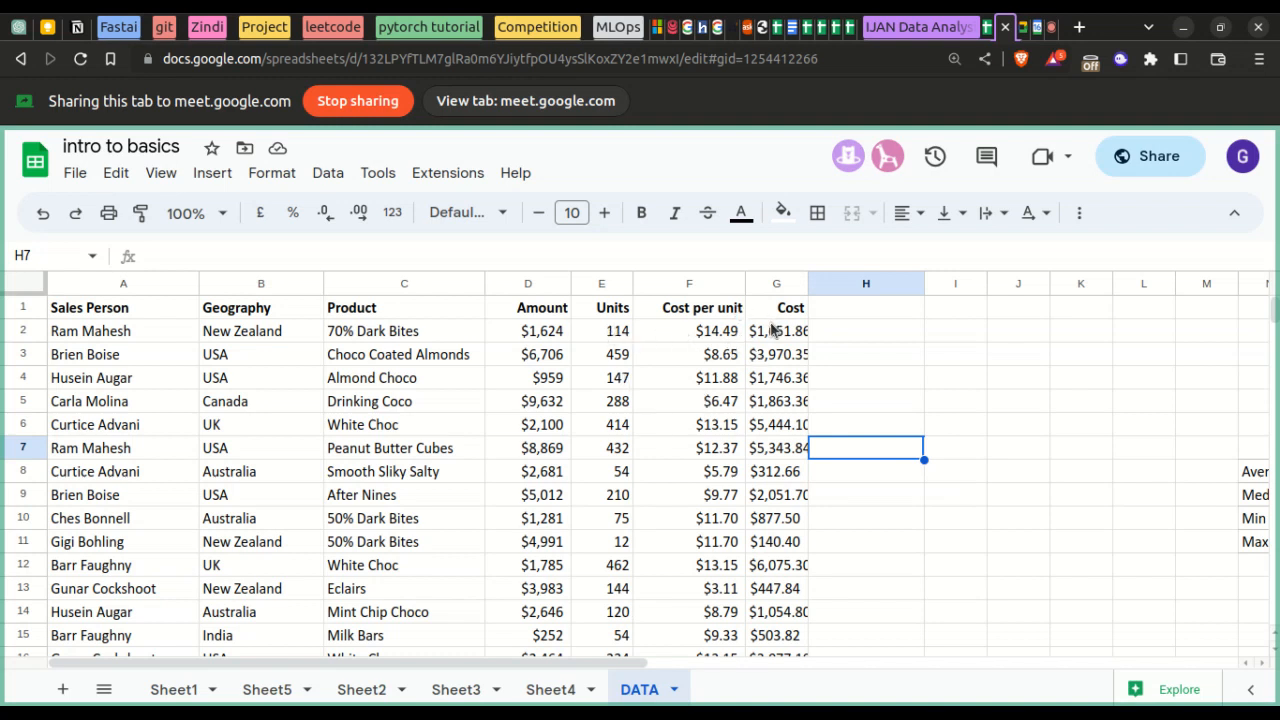
- Widen the Cost column so its full currency amounts fit
{"action": "left_click_drag", "start_coordinate": [808, 284], "coordinate": [845, 284]}
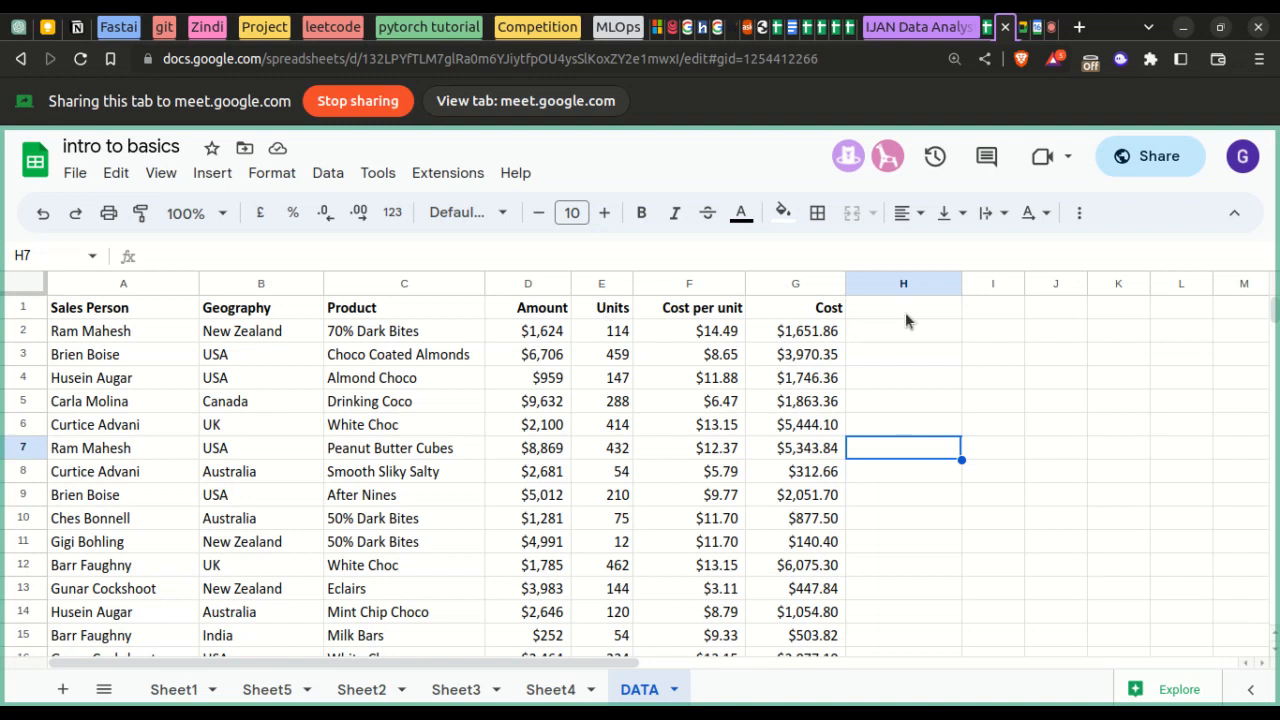
{"action": "scroll", "coordinate": [800, 452], "scroll_direction": "down", "scroll_amount": 5}
{"action": "scroll", "coordinate": [800, 452], "scroll_direction": "up", "scroll_amount": 5}
{"action": "scroll", "coordinate": [800, 452], "scroll_direction": "down", "scroll_amount": 10}
{"action": "scroll", "coordinate": [800, 452], "scroll_direction": "up", "scroll_amount": 10}
{"action": "scroll", "coordinate": [800, 452], "scroll_direction": "down", "scroll_amount": 5}
{"action": "scroll", "coordinate": [800, 452], "scroll_direction": "up", "scroll_amount": 5}
{"action": "left_click", "coordinate": [800, 450]}
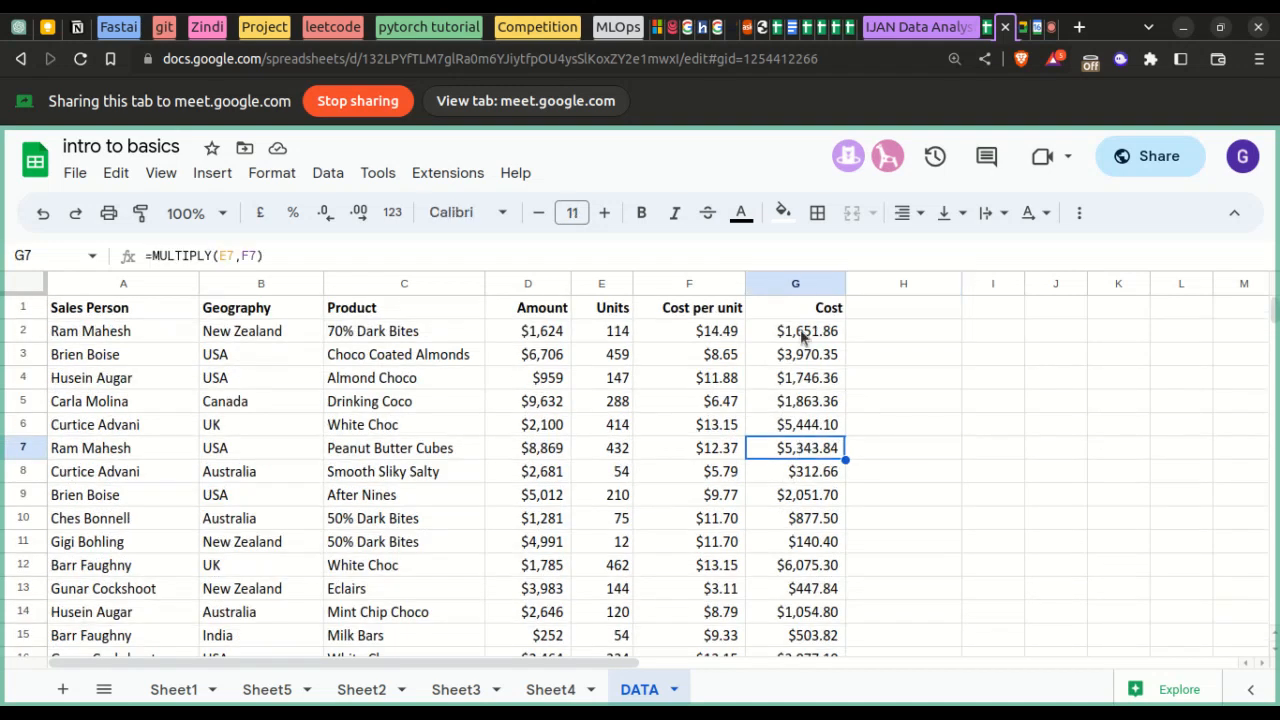
{"action": "left_click", "coordinate": [802, 334]}
{"action": "left_click_drag", "start_coordinate": [802, 337], "coordinate": [786, 518]}
{"action": "left_click", "coordinate": [899, 546]}
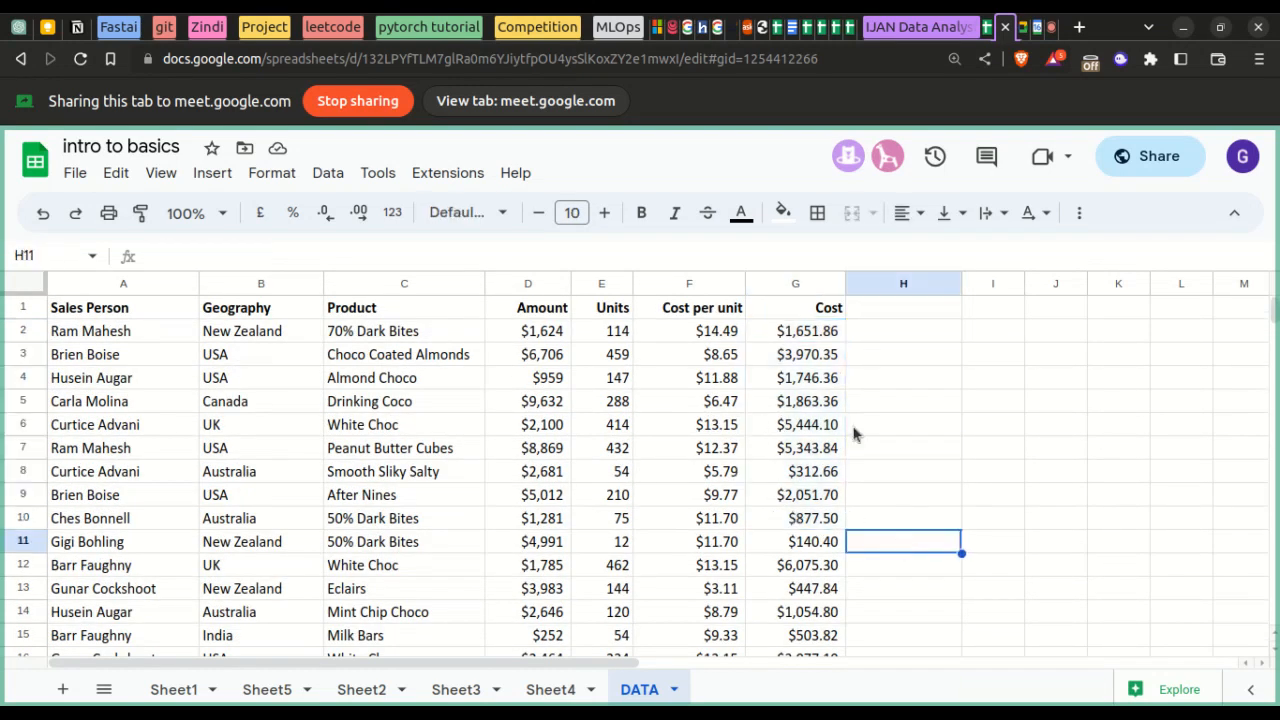
- Select the costs from G2 down to G301 and total them in G302 with =SUM(G2:G301)
{"action": "left_click_drag", "start_coordinate": [802, 331], "coordinate": [808, 545]}
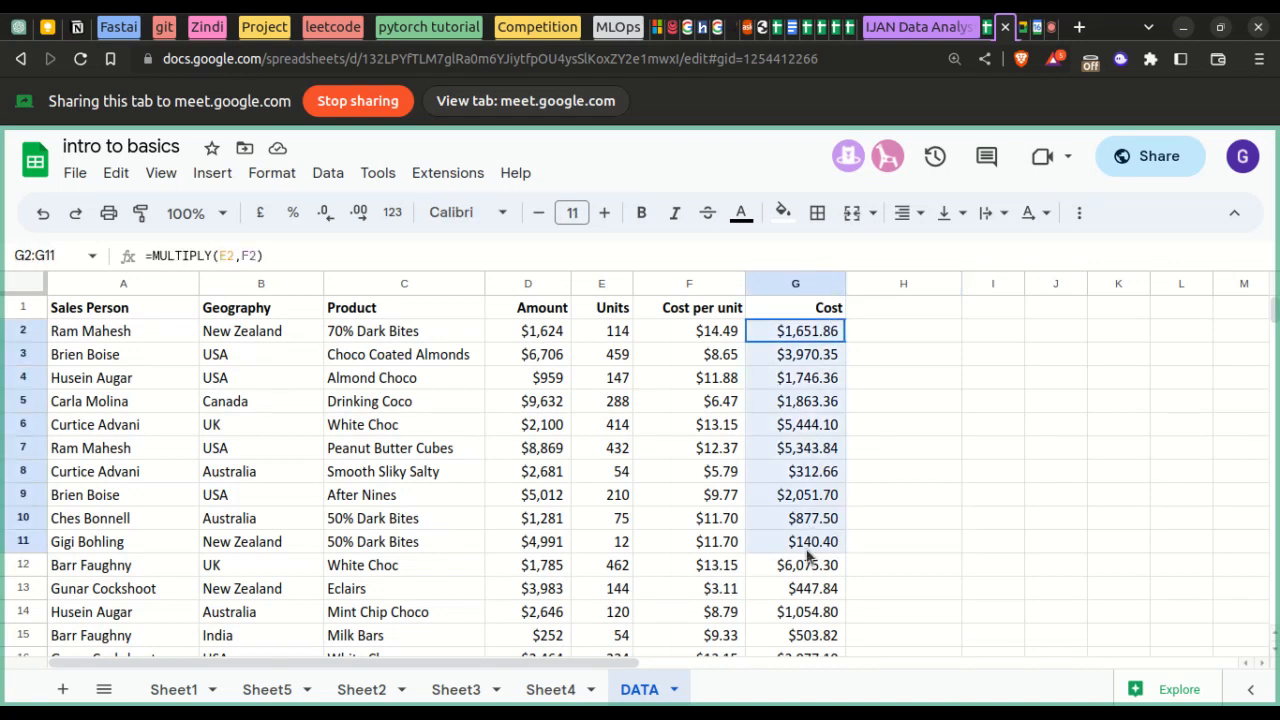
{"action": "scroll", "coordinate": [808, 557], "scroll_direction": "down", "scroll_amount": 20}
{"action": "scroll", "coordinate": [808, 557], "scroll_direction": "down", "scroll_amount": 20}
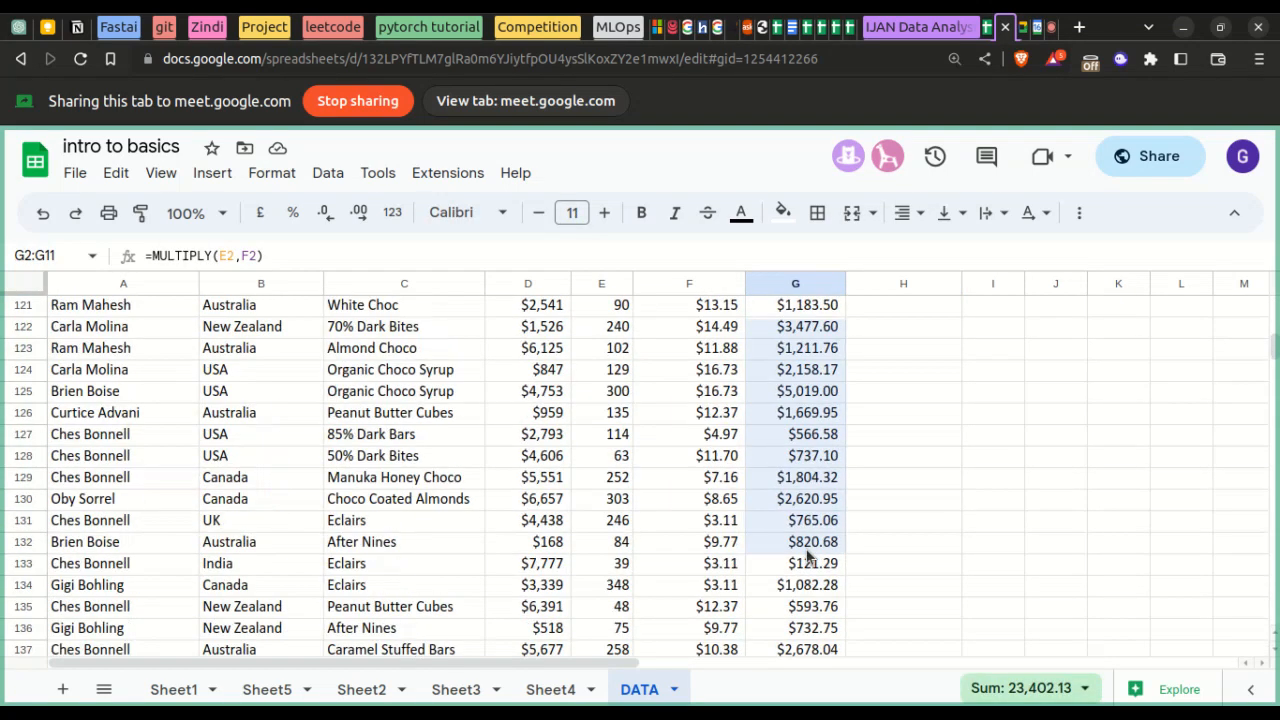
{"action": "scroll", "coordinate": [808, 557], "scroll_direction": "down", "scroll_amount": 15}
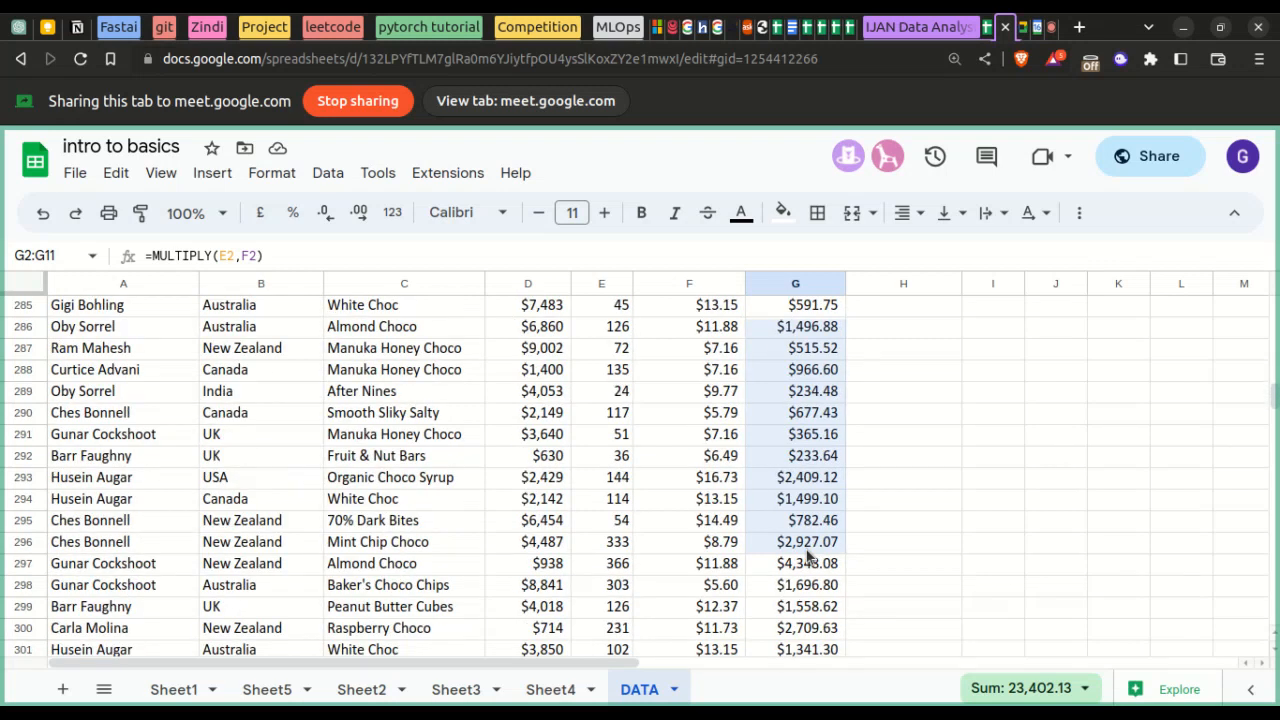
{"action": "scroll", "coordinate": [808, 560], "scroll_direction": "up", "scroll_amount": 8}
{"action": "left_click", "coordinate": [805, 546], "text": "shift"}
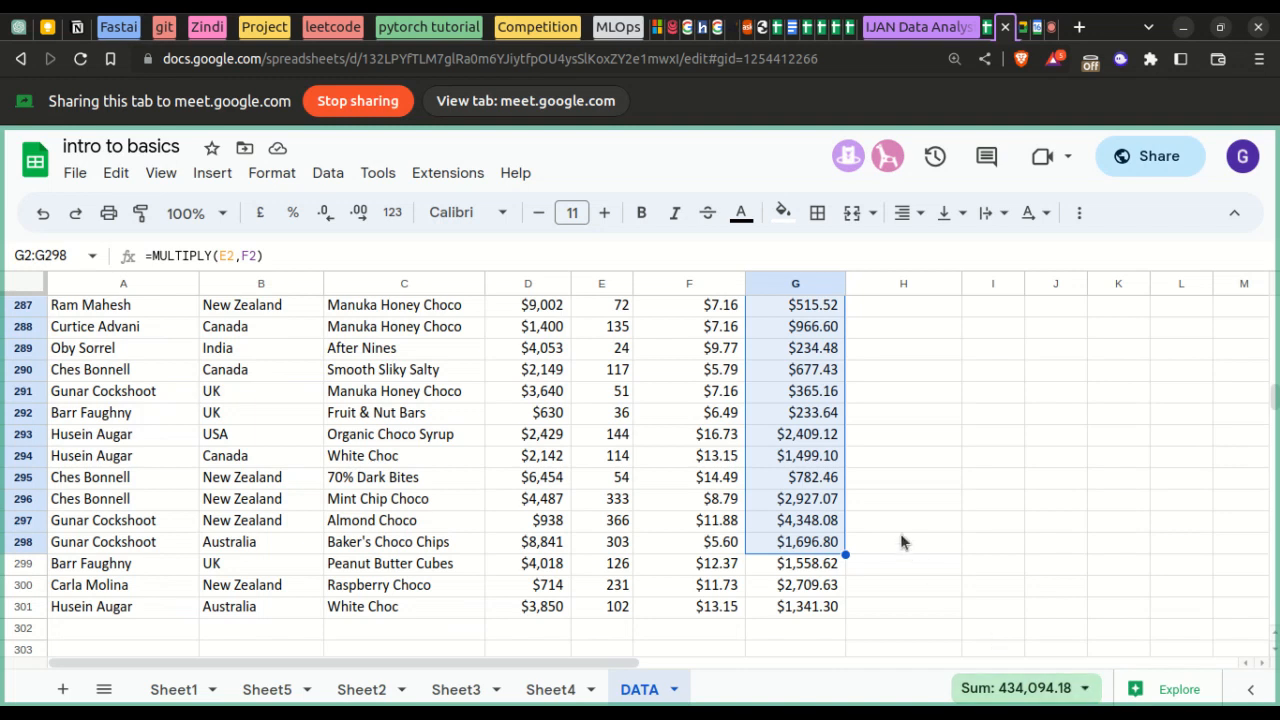
{"action": "left_click_drag", "start_coordinate": [845, 554], "coordinate": [843, 610]}
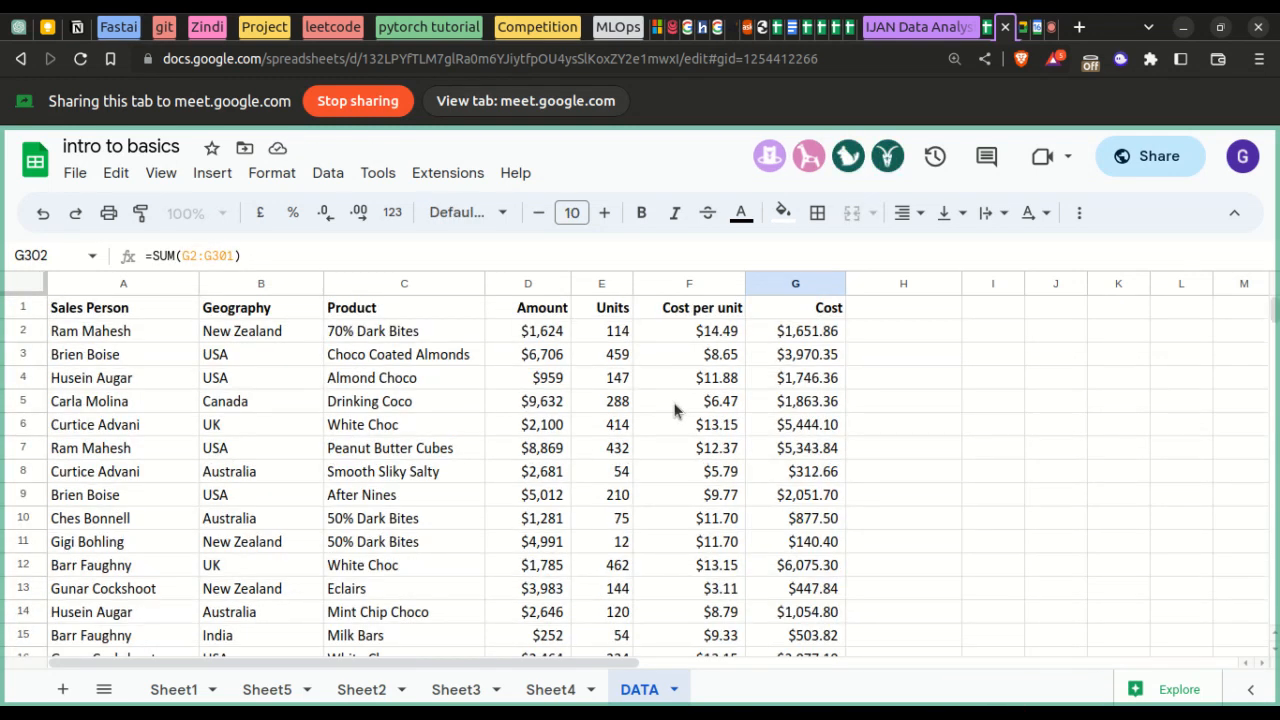
- Review the formulas along the Cost column, including G110, and the SUM formula in G302
{"action": "scroll", "coordinate": [677, 410], "scroll_direction": "down", "scroll_amount": 3}
{"action": "scroll", "coordinate": [677, 410], "scroll_direction": "up", "scroll_amount": 3}
{"action": "scroll", "coordinate": [674, 410], "scroll_direction": "down", "scroll_amount": 20}
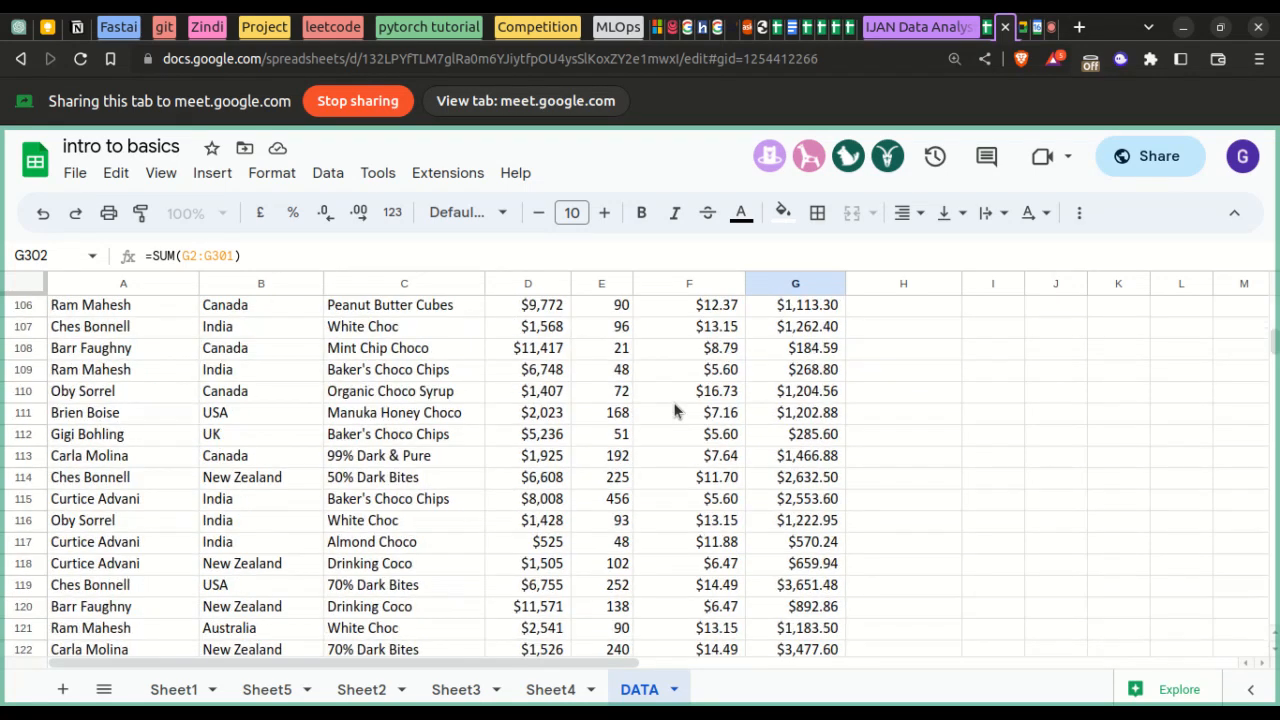
{"action": "left_click", "coordinate": [790, 395]}
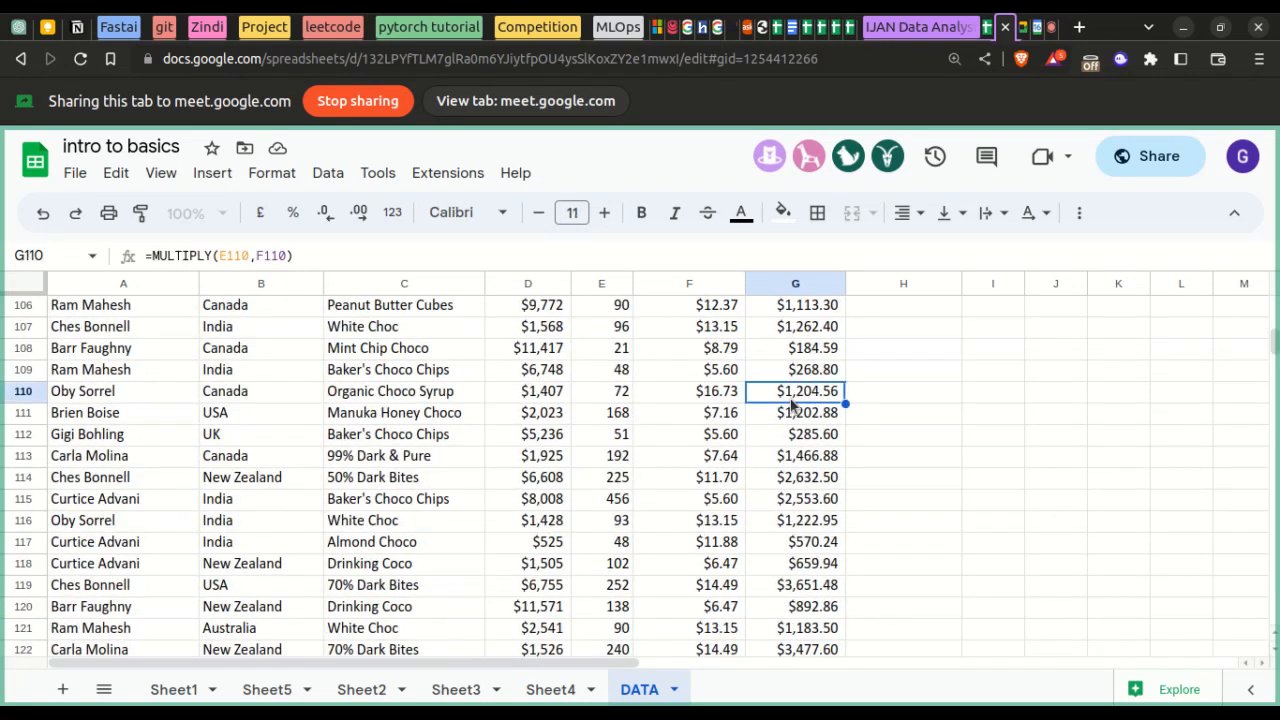
{"action": "scroll", "coordinate": [791, 405], "scroll_direction": "down", "scroll_amount": 20}
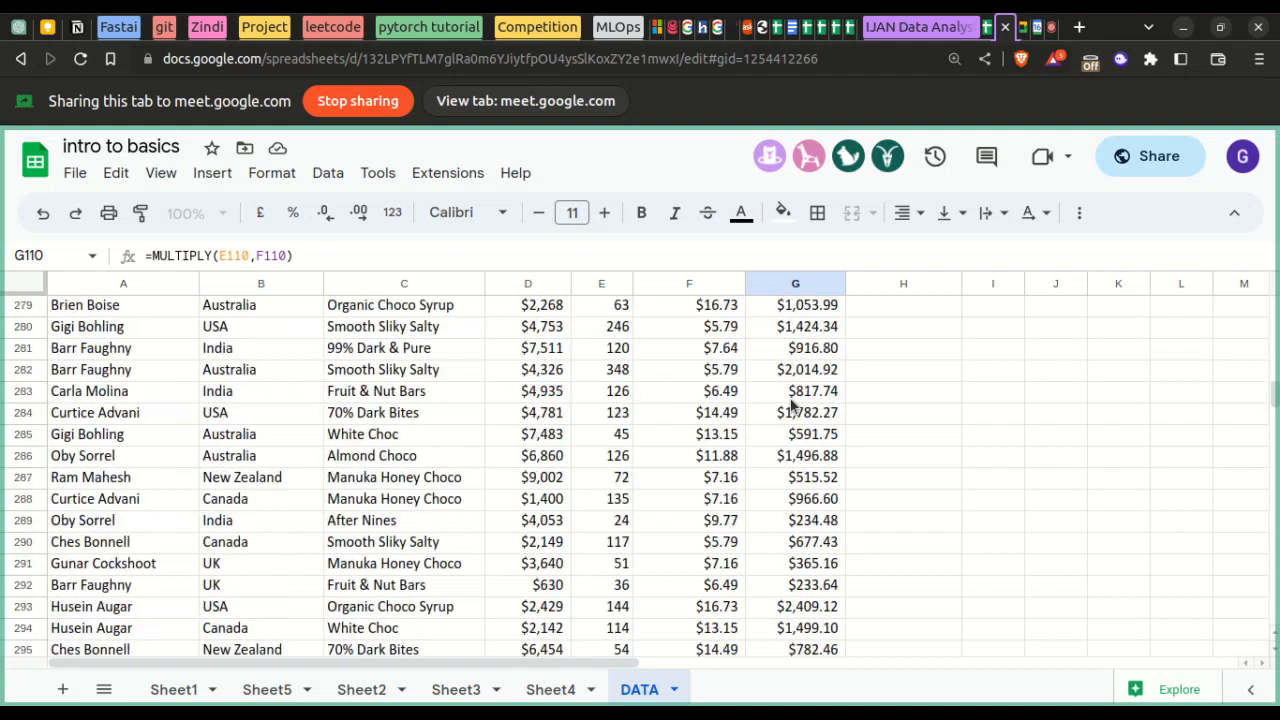
{"action": "scroll", "coordinate": [791, 405], "scroll_direction": "up", "scroll_amount": 9}
{"action": "left_click", "coordinate": [783, 423]}
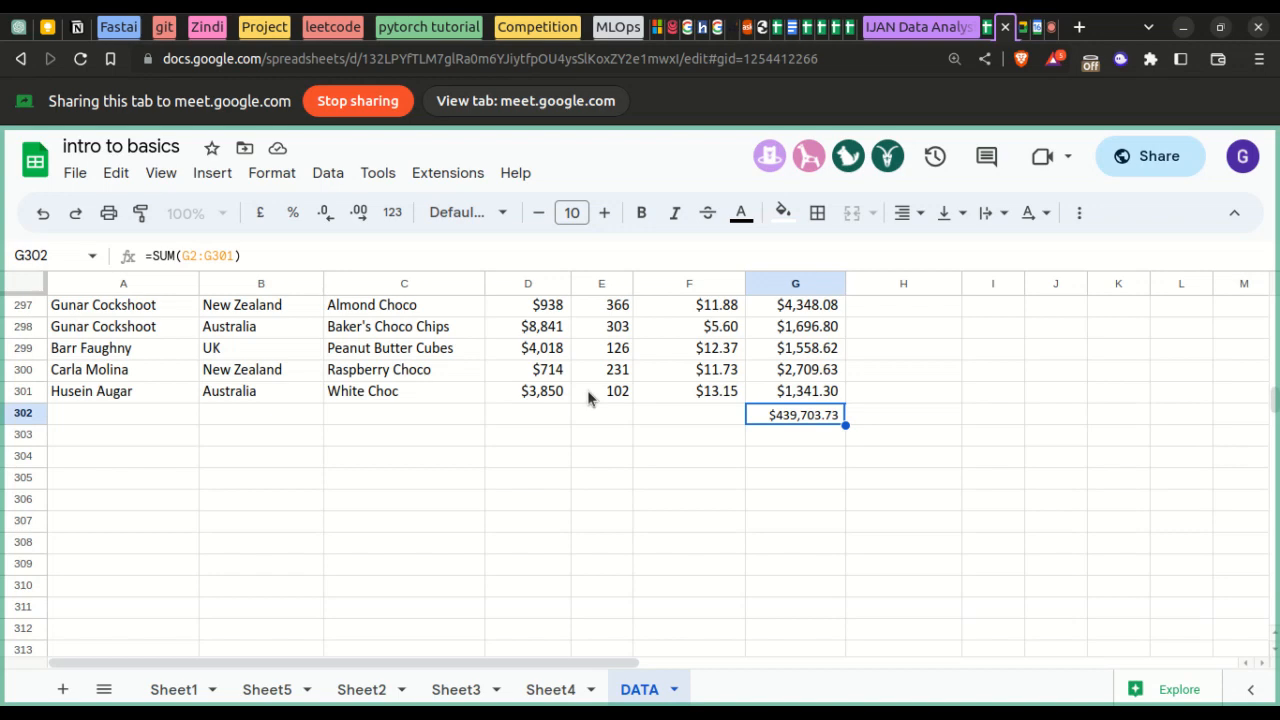
{"action": "scroll", "coordinate": [733, 407], "scroll_direction": "up", "scroll_amount": 20}
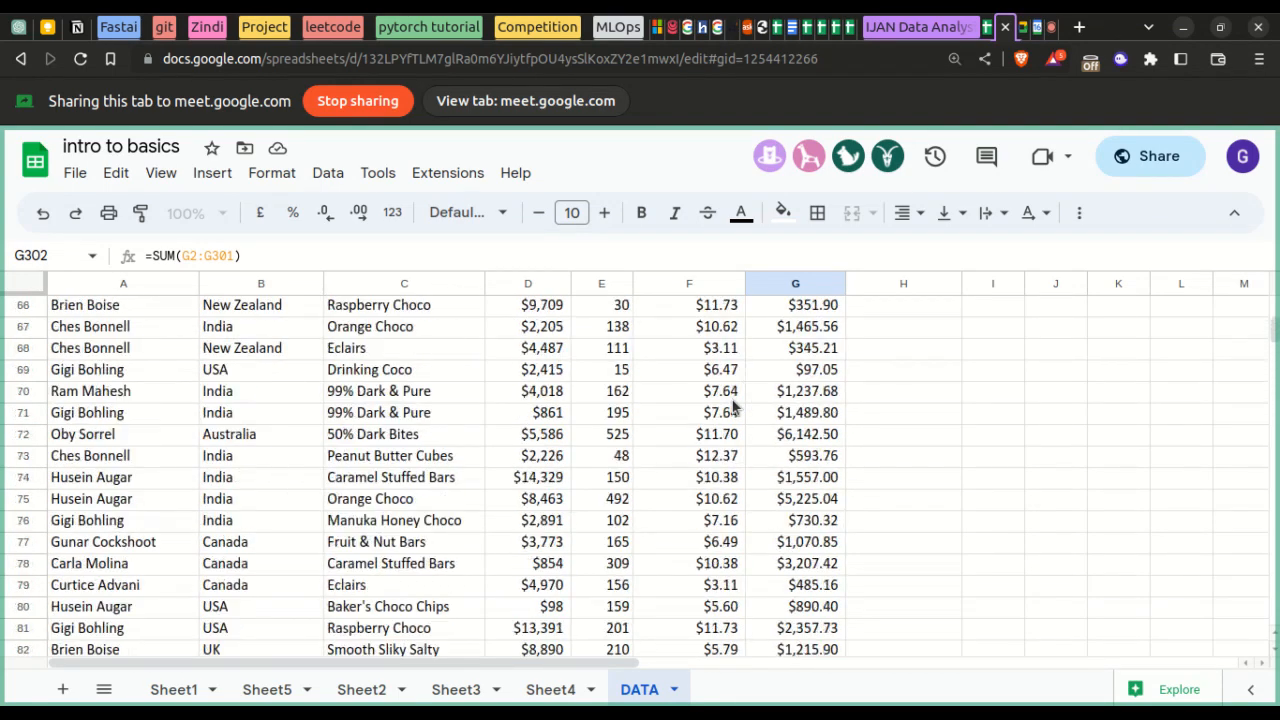
{"action": "scroll", "coordinate": [733, 407], "scroll_direction": "up", "scroll_amount": 20}
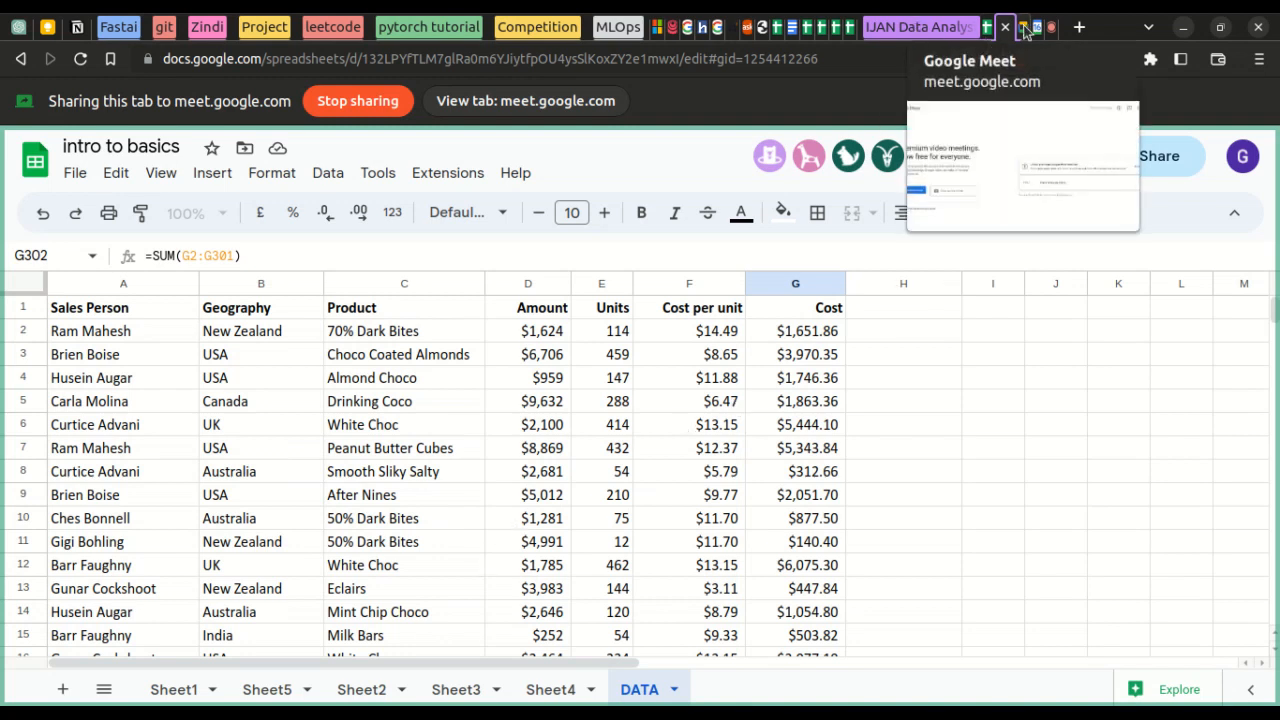
- Import the local file IJAN DA CLASS.xlsx into this spreadsheet as new sheets, without importing its theme
{"action": "left_click", "coordinate": [77, 174]}
{"action": "left_click", "coordinate": [115, 274]}
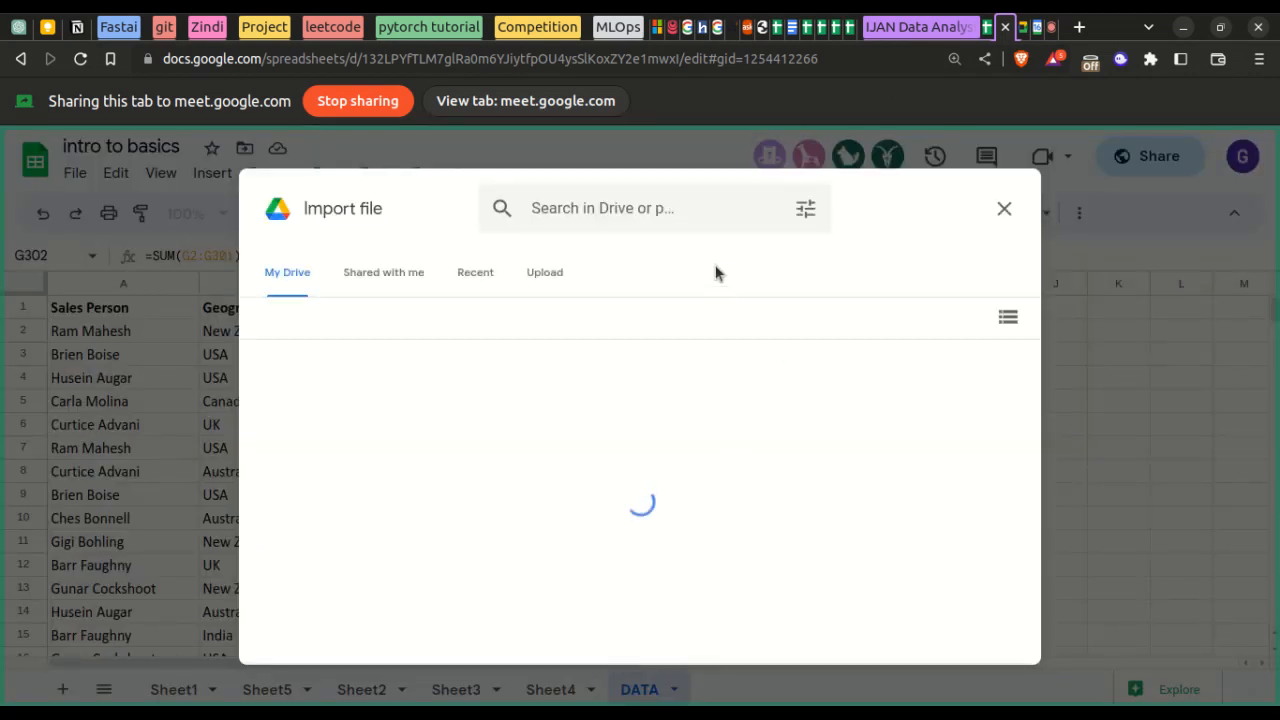
{"action": "left_click", "coordinate": [556, 278]}
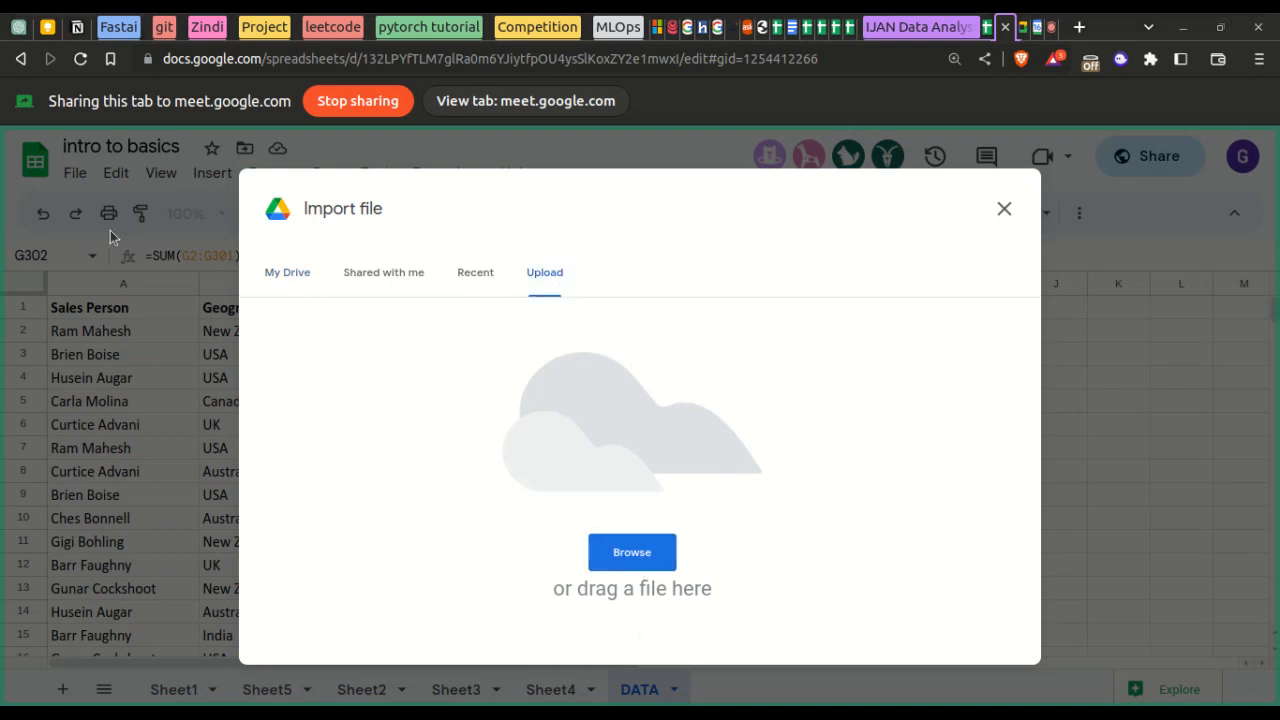
{"action": "double_click", "coordinate": [236, 216]}
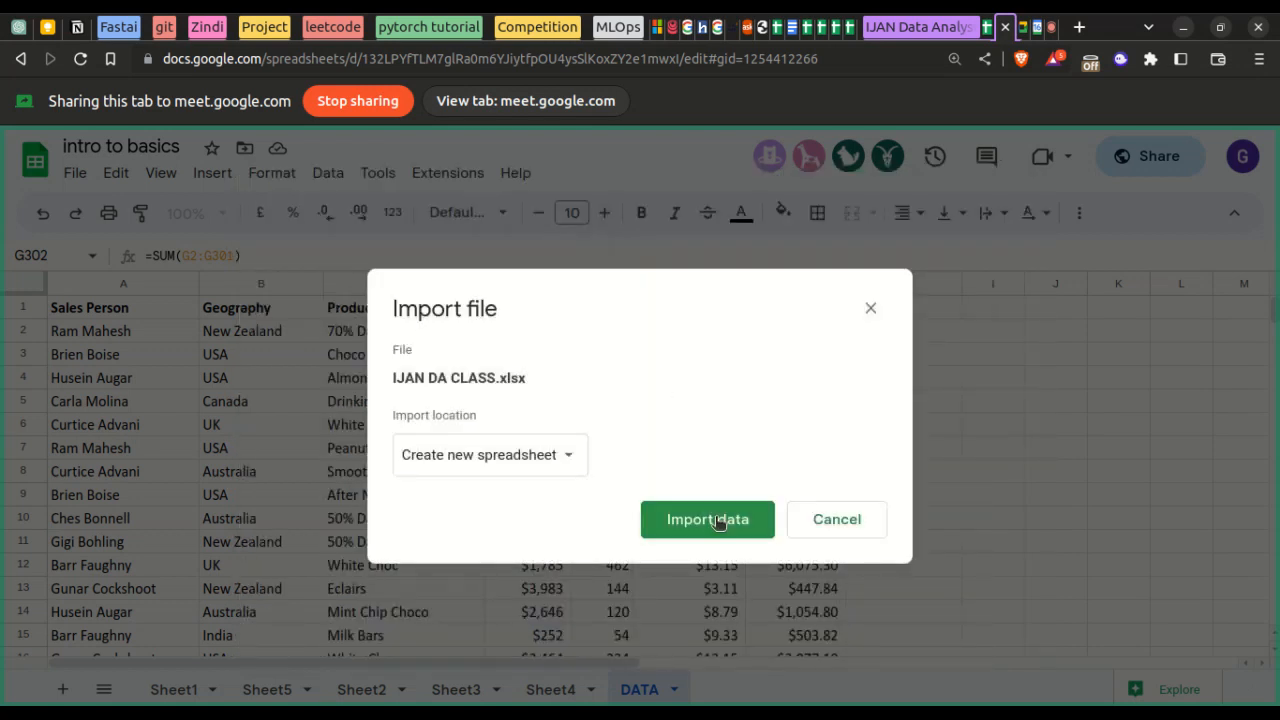
{"action": "left_click", "coordinate": [555, 455]}
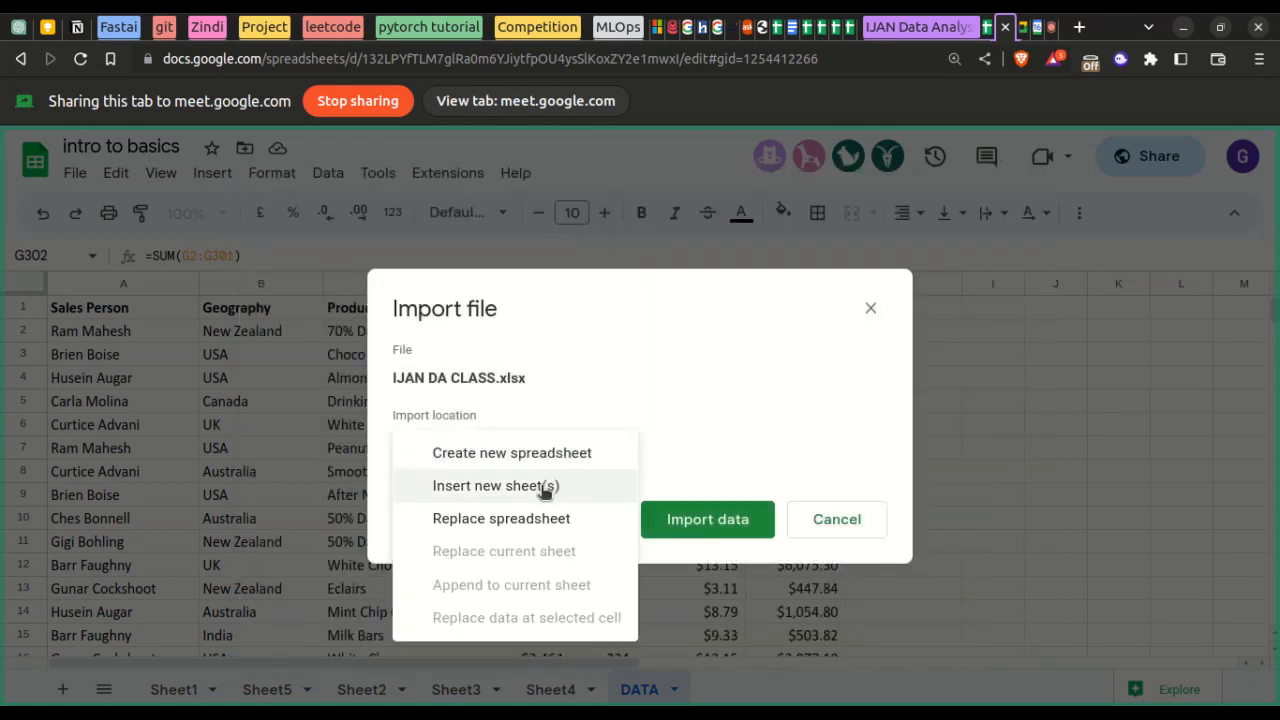
{"action": "left_click", "coordinate": [543, 487]}
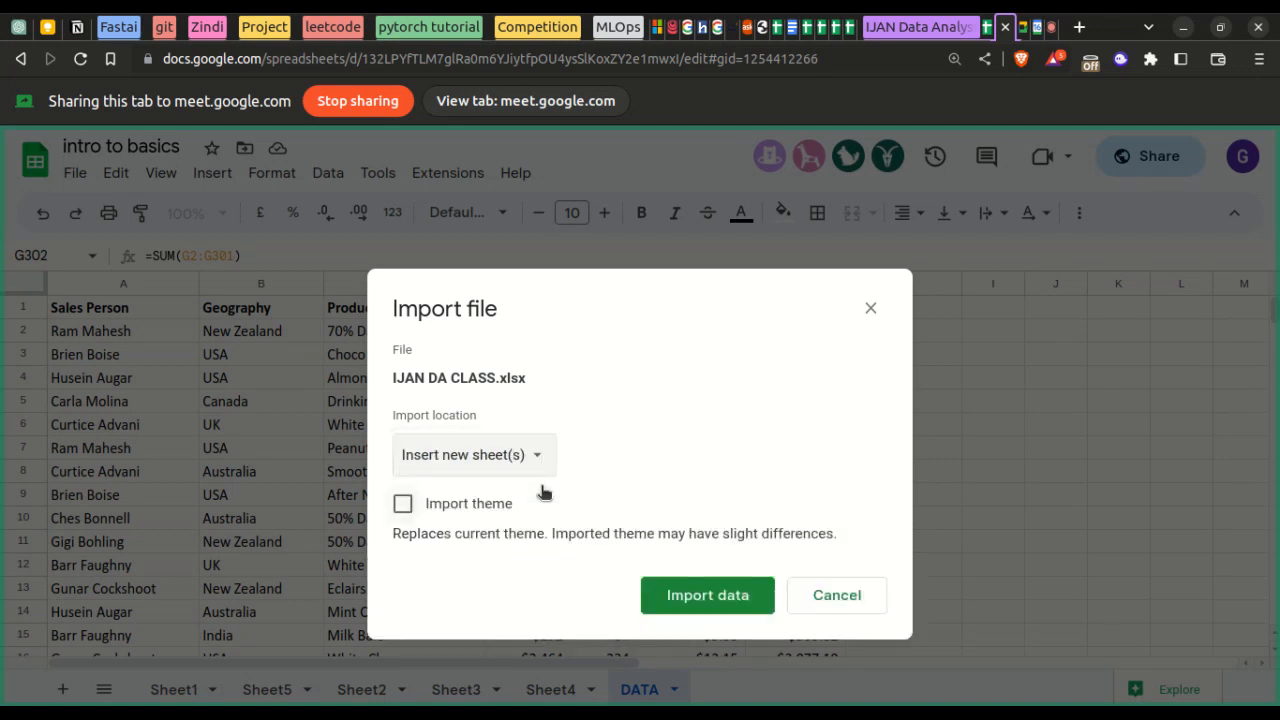
{"action": "left_click", "coordinate": [687, 597]}
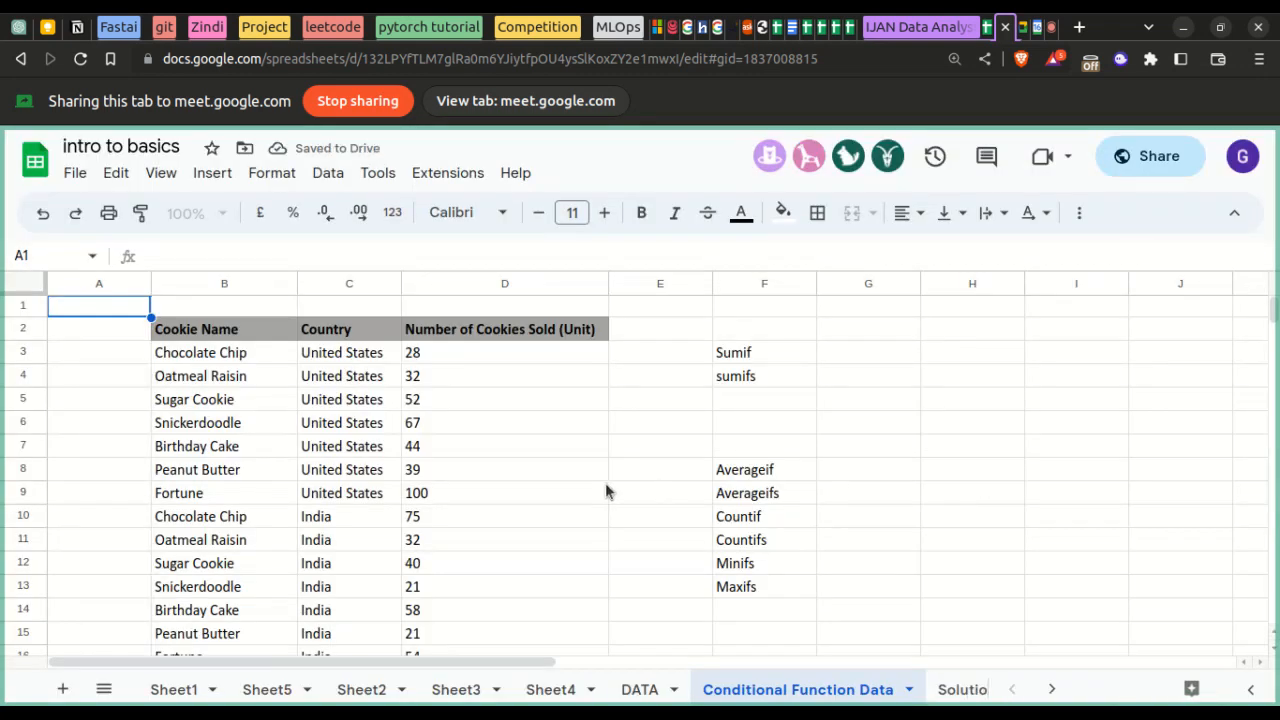
- Examine the cookie sales by name and country and the list of conditional functions on the Conditional Function Data sheet
{"action": "scroll", "coordinate": [436, 518], "scroll_direction": "down", "scroll_amount": 5}
{"action": "scroll", "coordinate": [436, 518], "scroll_direction": "up", "scroll_amount": 5}
{"action": "scroll", "coordinate": [436, 518], "scroll_direction": "down", "scroll_amount": 6}
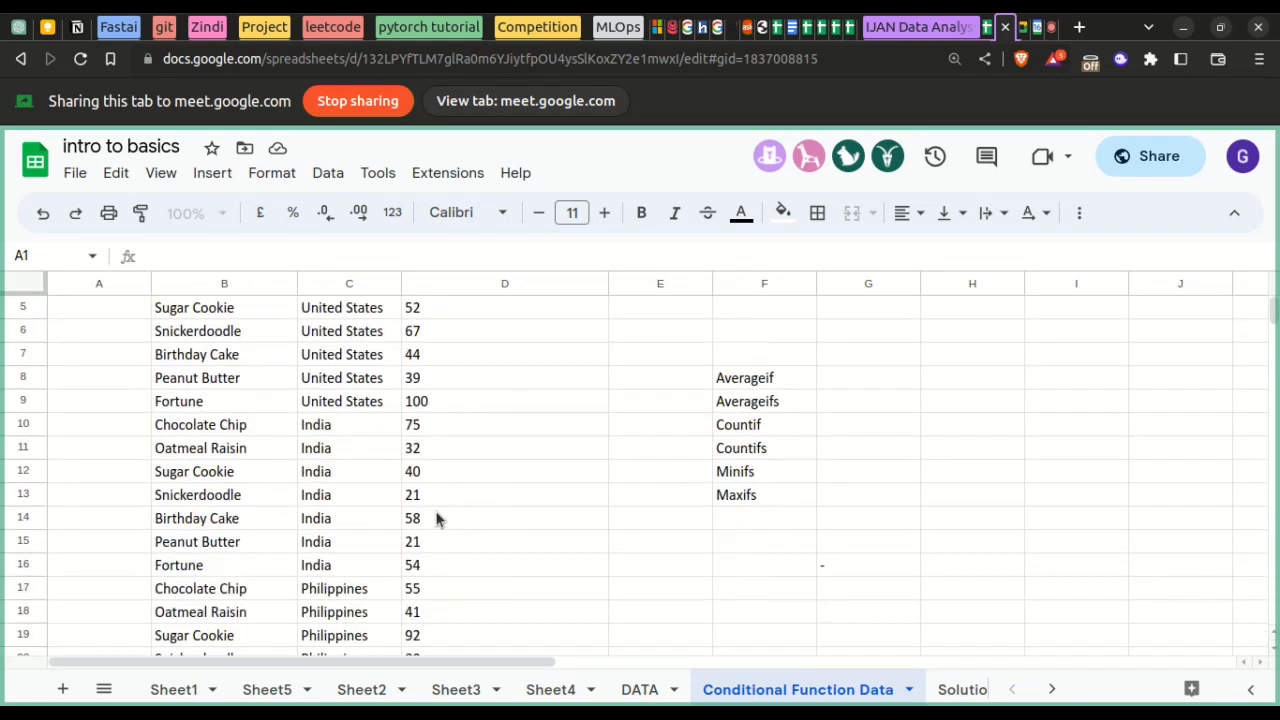
{"action": "scroll", "coordinate": [436, 518], "scroll_direction": "up", "scroll_amount": 4}
{"action": "scroll", "coordinate": [436, 518], "scroll_direction": "up", "scroll_amount": 3}
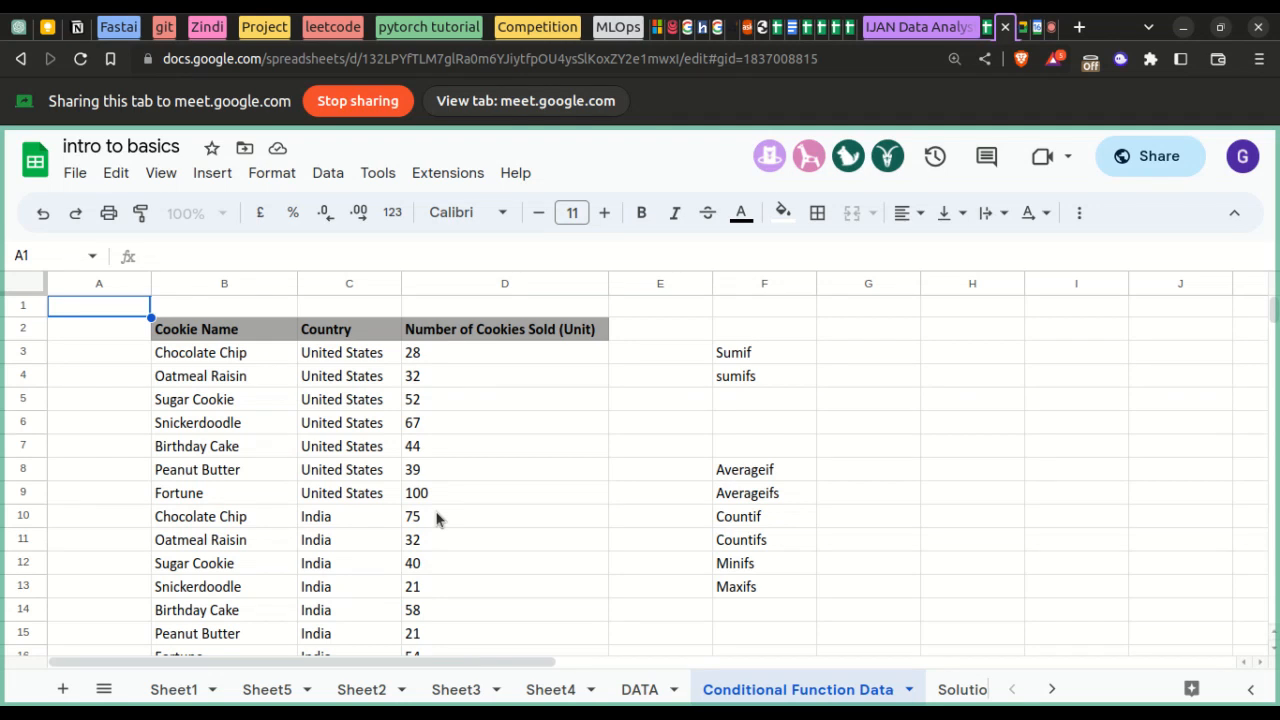
{"action": "key", "text": "ctrl+minus"}
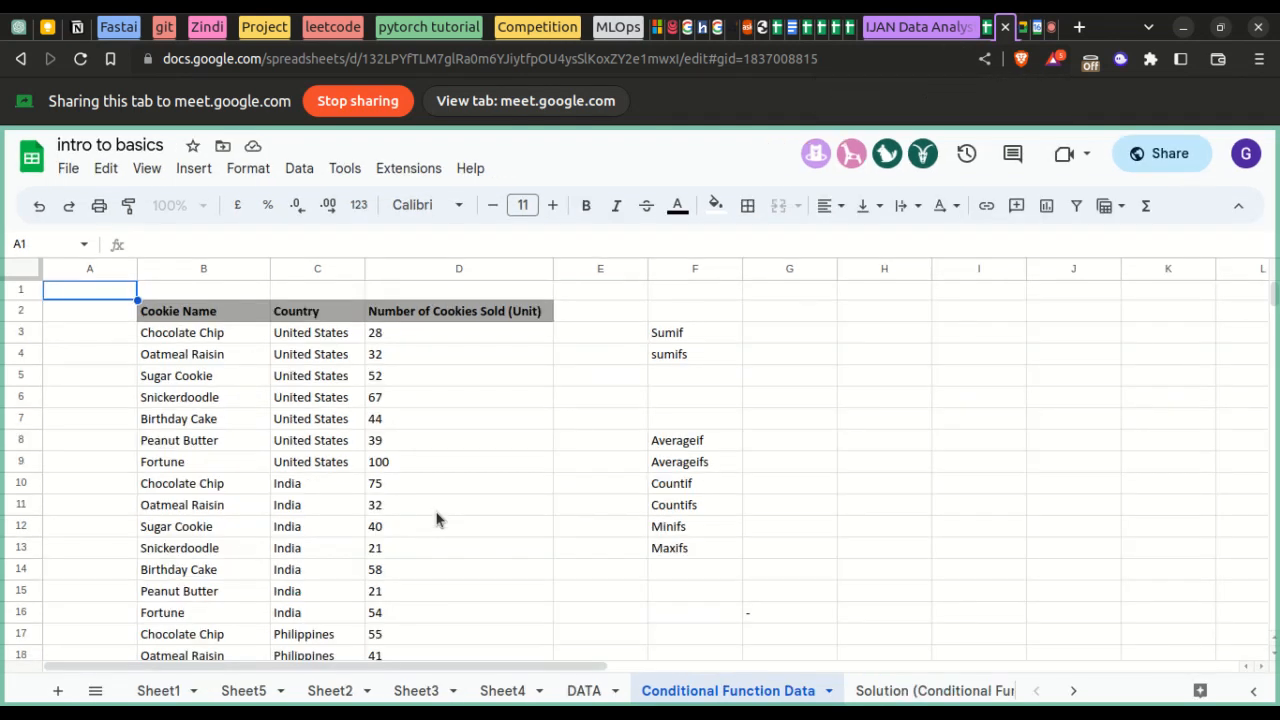
{"action": "left_click", "coordinate": [396, 340]}
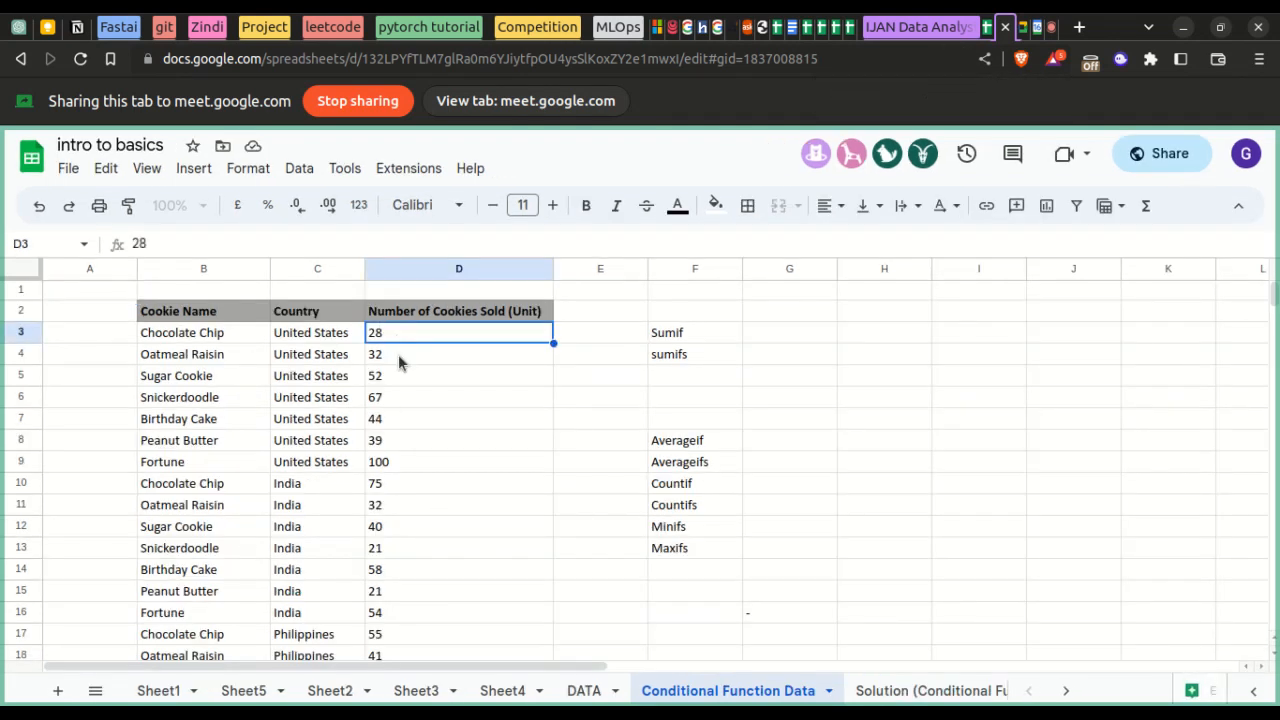
{"action": "left_click", "coordinate": [398, 354]}
{"action": "scroll", "coordinate": [393, 472], "scroll_direction": "down", "scroll_amount": 2}
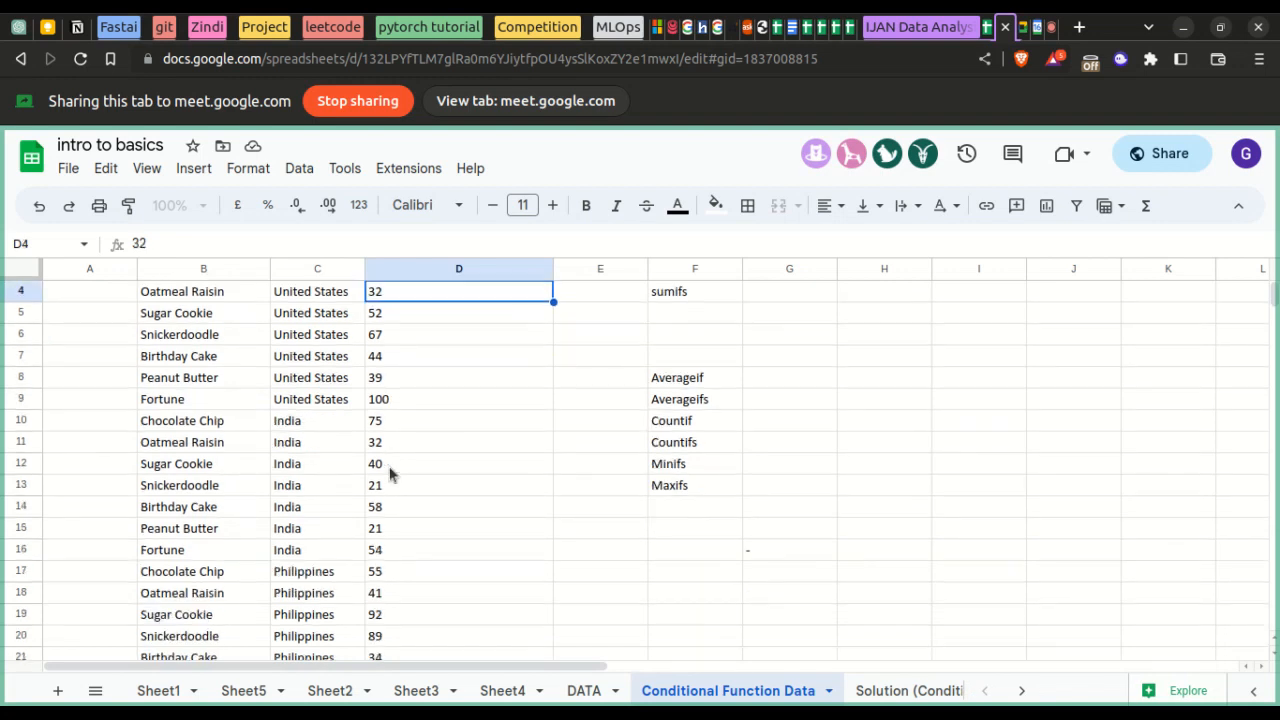
{"action": "scroll", "coordinate": [390, 475], "scroll_direction": "up", "scroll_amount": 2}
{"action": "scroll", "coordinate": [390, 475], "scroll_direction": "down", "scroll_amount": 2}
{"action": "scroll", "coordinate": [390, 475], "scroll_direction": "up", "scroll_amount": 2}
{"action": "scroll", "coordinate": [390, 474], "scroll_direction": "down", "scroll_amount": 2}
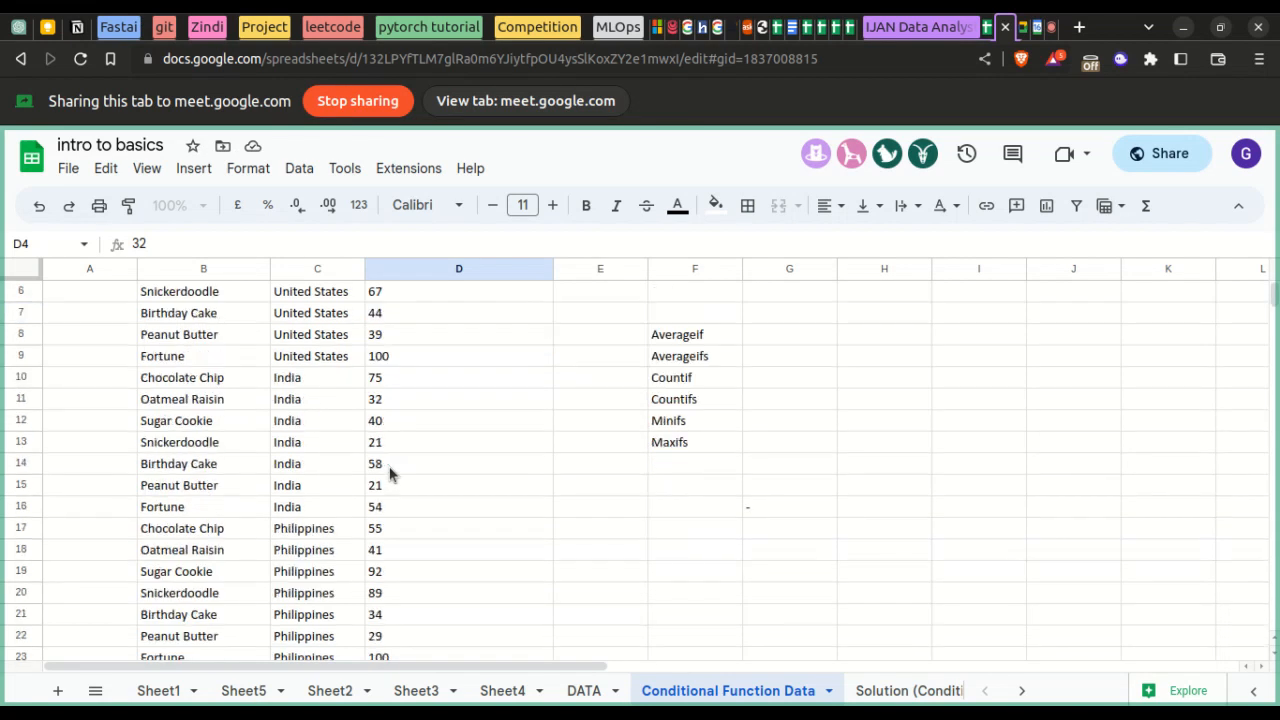
{"action": "scroll", "coordinate": [390, 474], "scroll_direction": "down", "scroll_amount": 3}
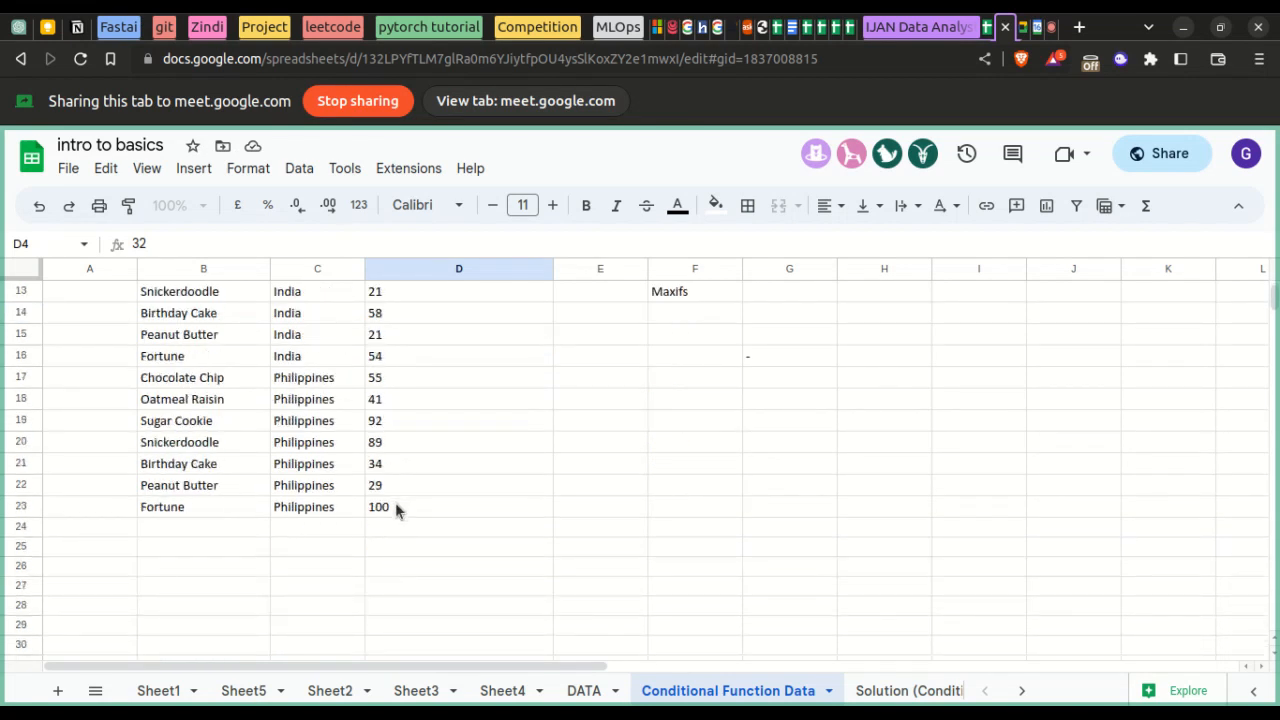
- Select the Philippines sales in D17:D23, followed by the first three United States sales in D3:D5, to examine the ranges
{"action": "left_click_drag", "start_coordinate": [397, 507], "coordinate": [417, 389]}
{"action": "scroll", "coordinate": [417, 388], "scroll_direction": "up", "scroll_amount": 1}
{"action": "scroll", "coordinate": [415, 380], "scroll_direction": "up", "scroll_amount": 4}
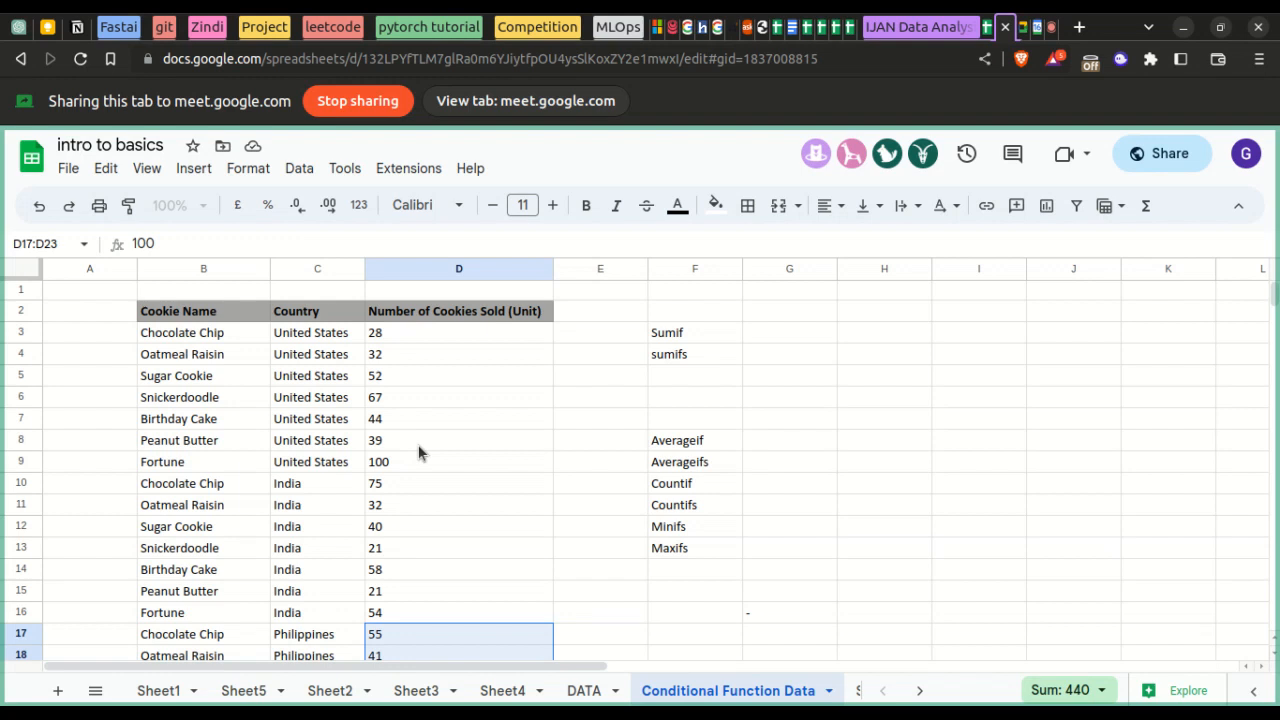
{"action": "left_click", "coordinate": [443, 336]}
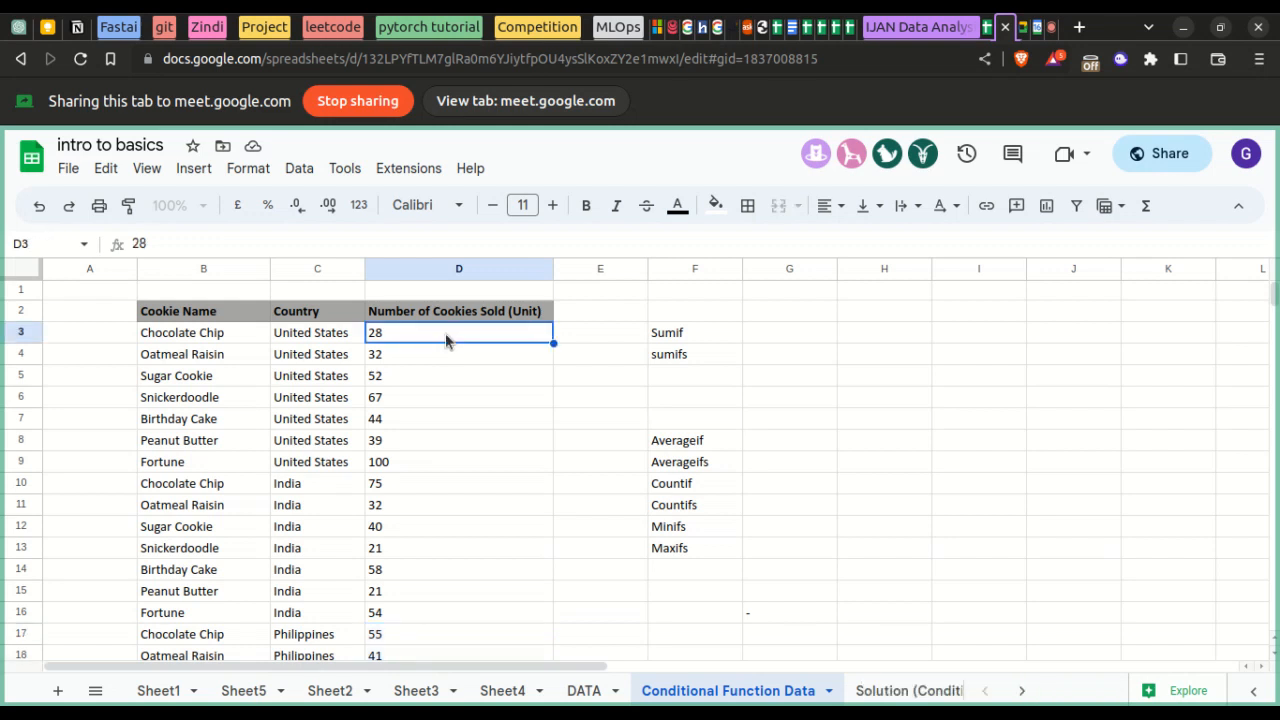
{"action": "left_click_drag", "start_coordinate": [446, 334], "coordinate": [446, 379]}
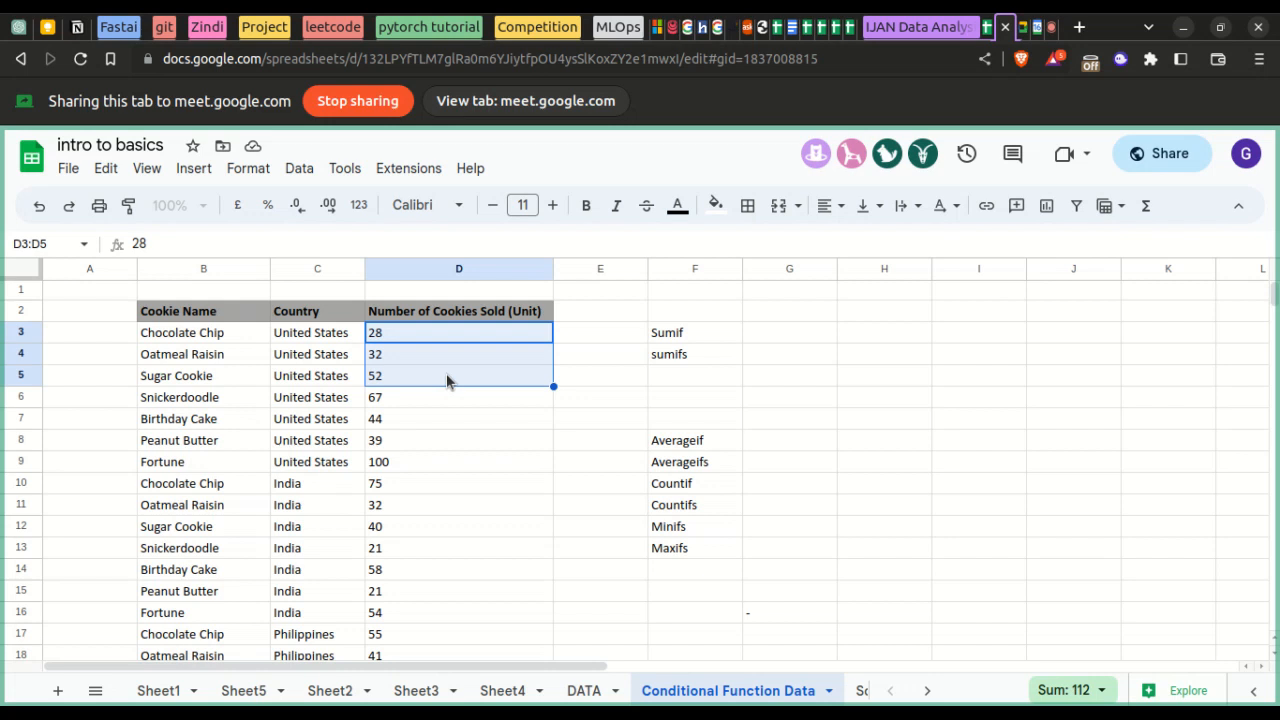
{"action": "left_click_drag", "start_coordinate": [451, 334], "coordinate": [444, 384]}
- Total the first three cookie sales in E3 with =sum(d3:d5) and reject the suggested auto-fill
{"action": "left_click", "coordinate": [571, 336]}
{"action": "type", "text": "="}
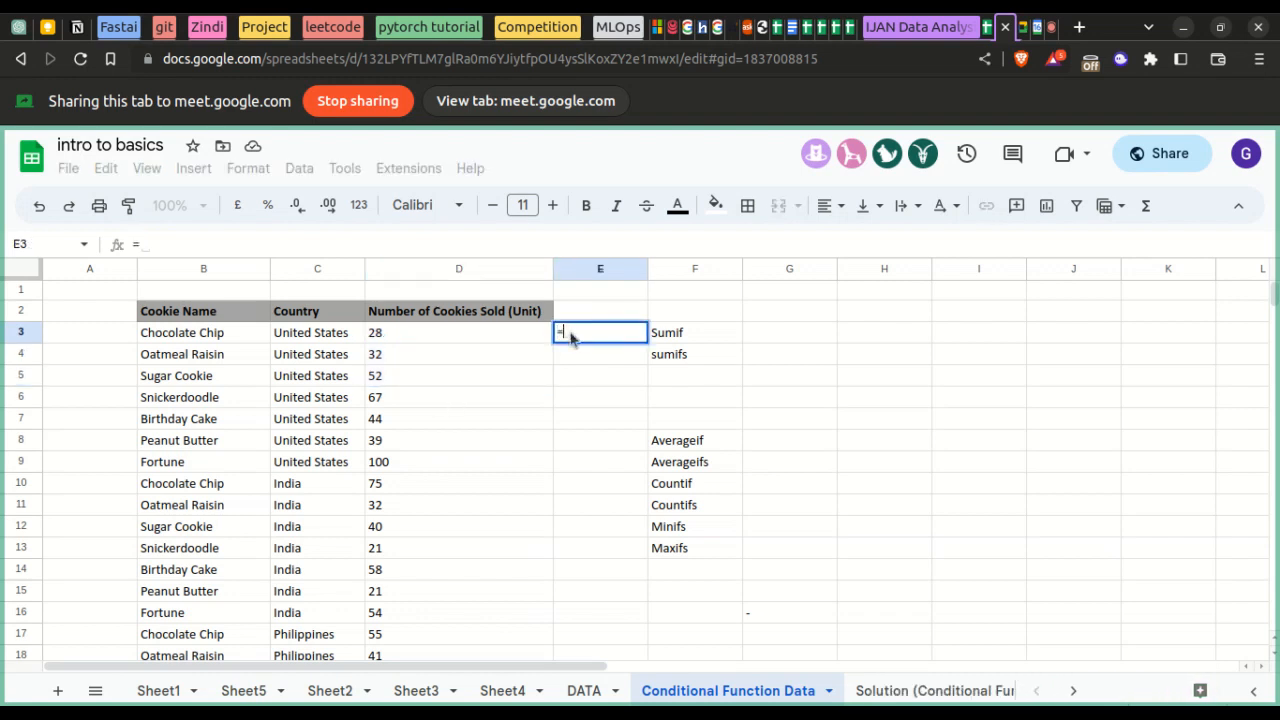
{"action": "type", "text": "sum("}
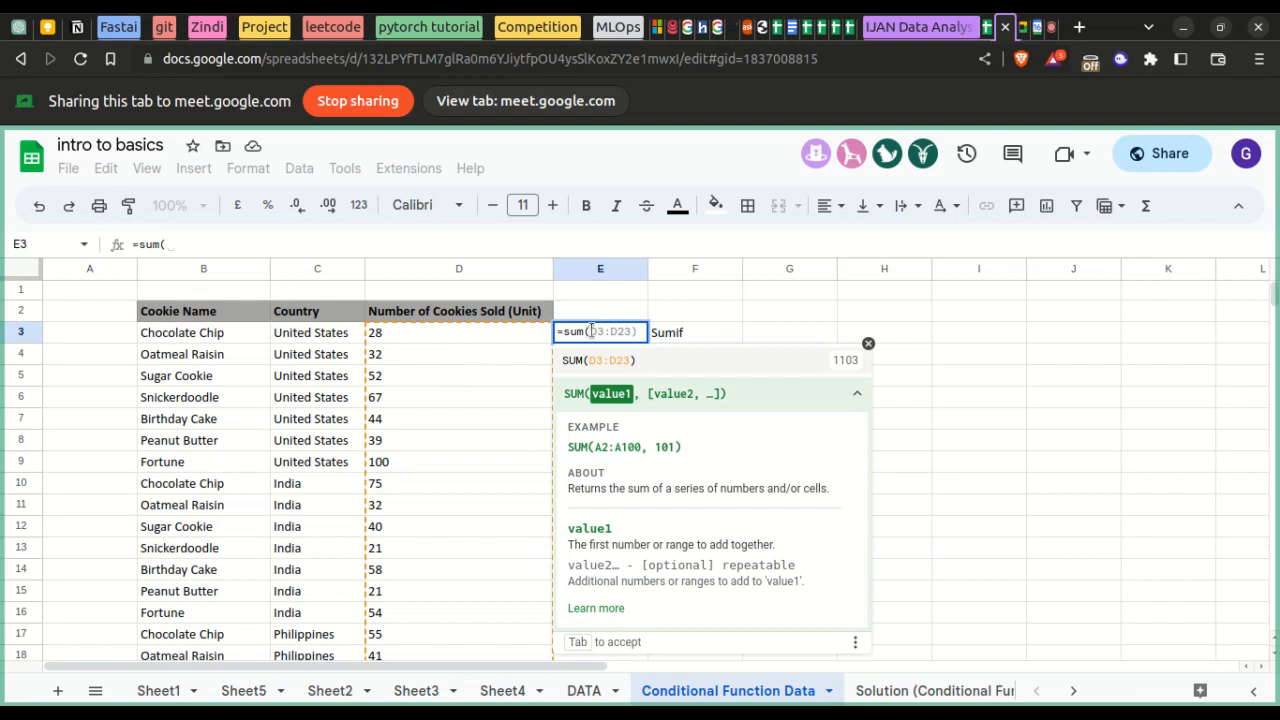
{"action": "type", "text": "d3:"}
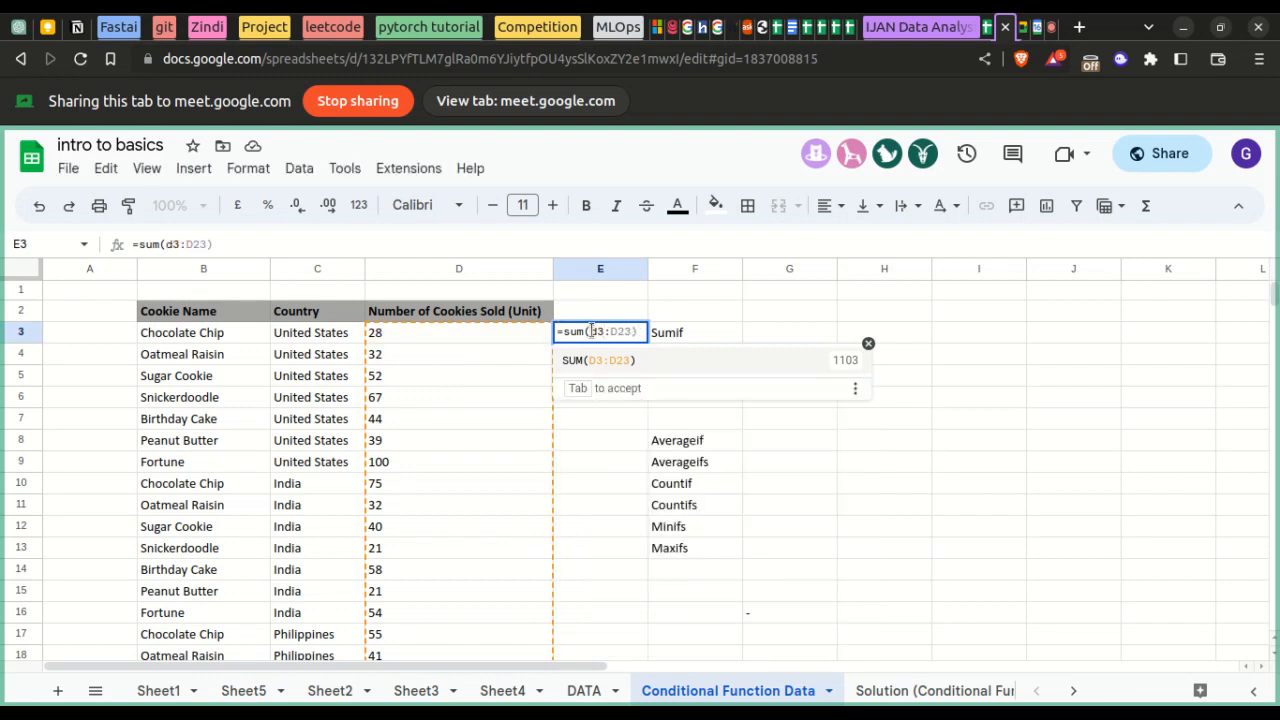
{"action": "type", "text": "d5)"}
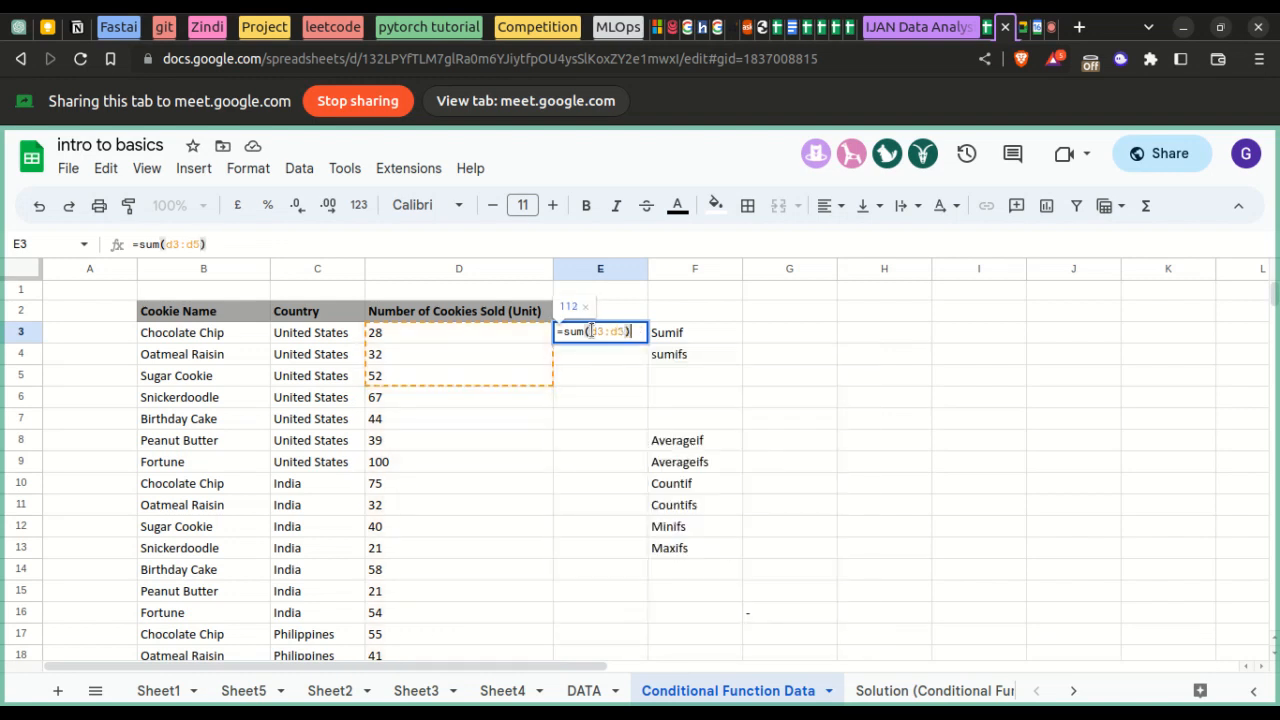
{"action": "key", "text": "Return"}
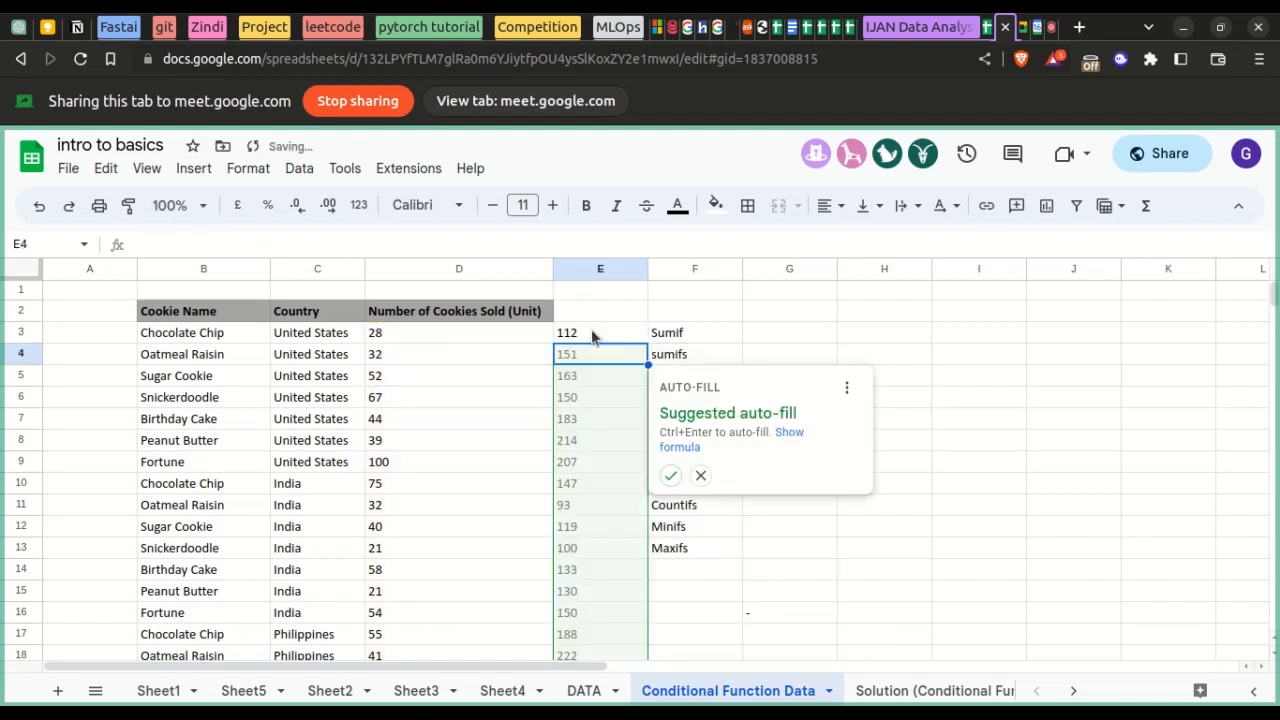
{"action": "left_click", "coordinate": [702, 475]}
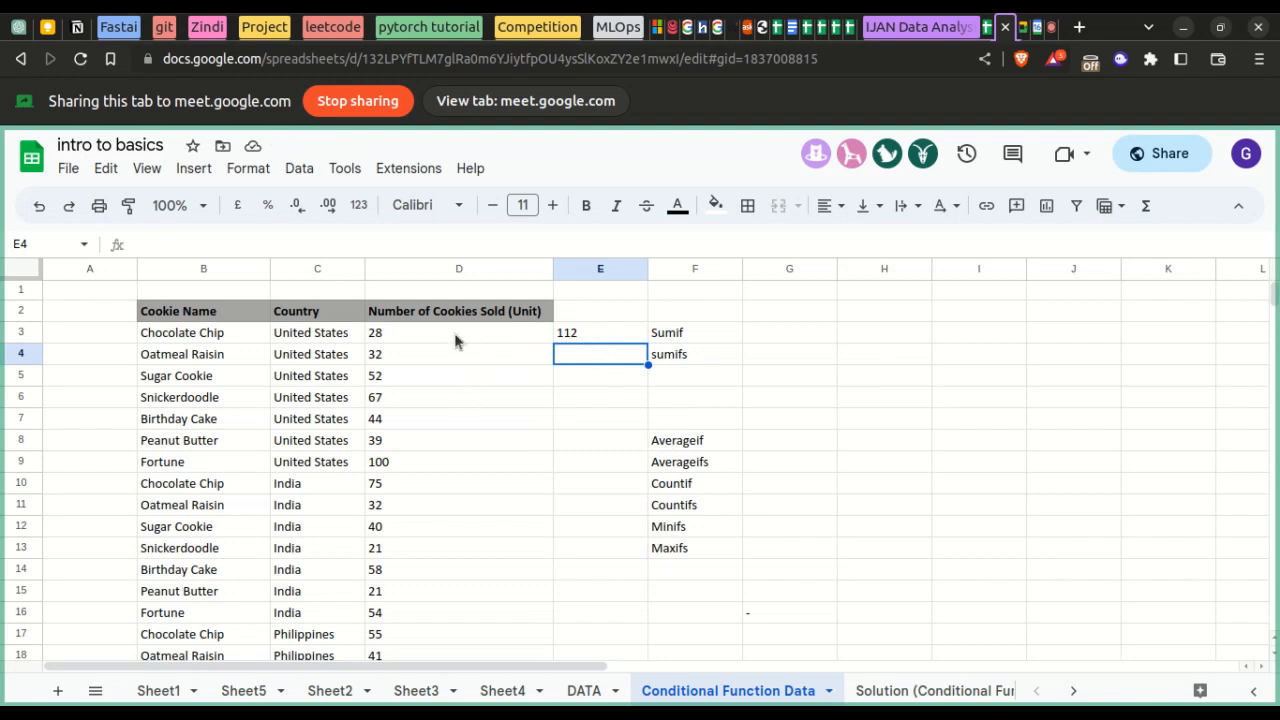
- Count the same first three sales values in E4 with =count(d3:d5)
{"action": "left_click_drag", "start_coordinate": [416, 334], "coordinate": [406, 383]}
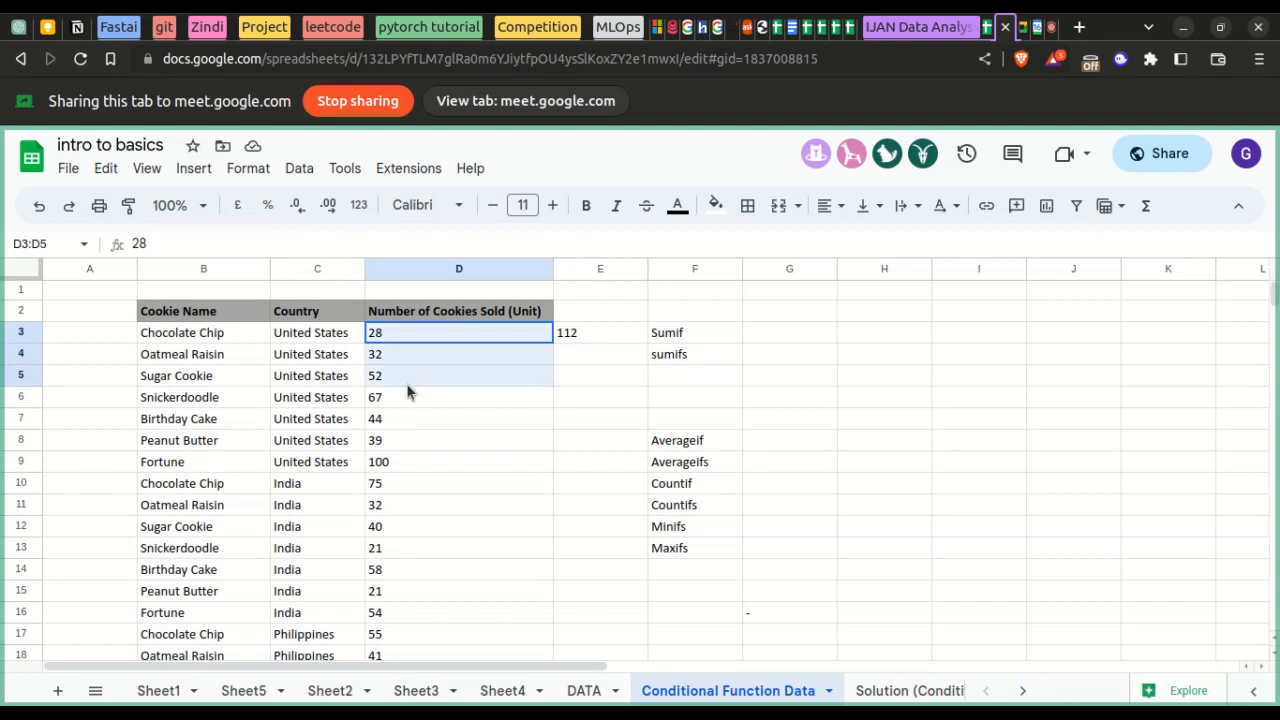
{"action": "left_click", "coordinate": [577, 346]}
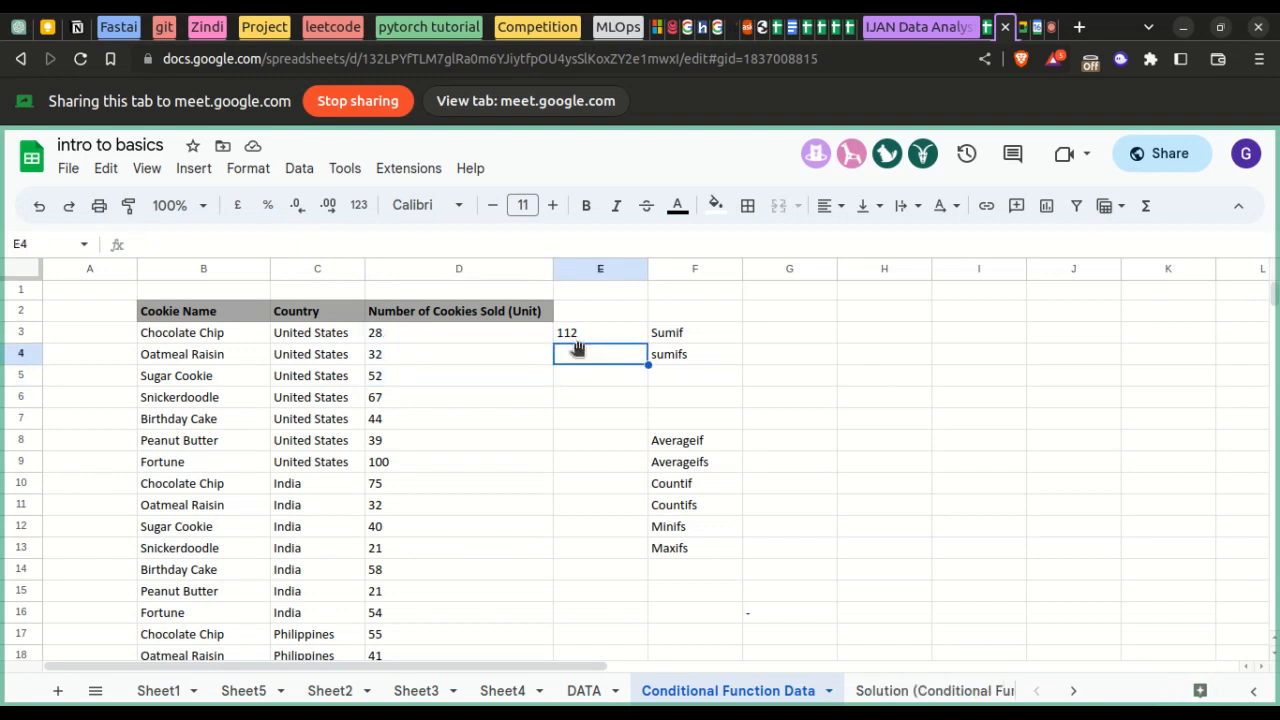
{"action": "type", "text": "=count(d3"}
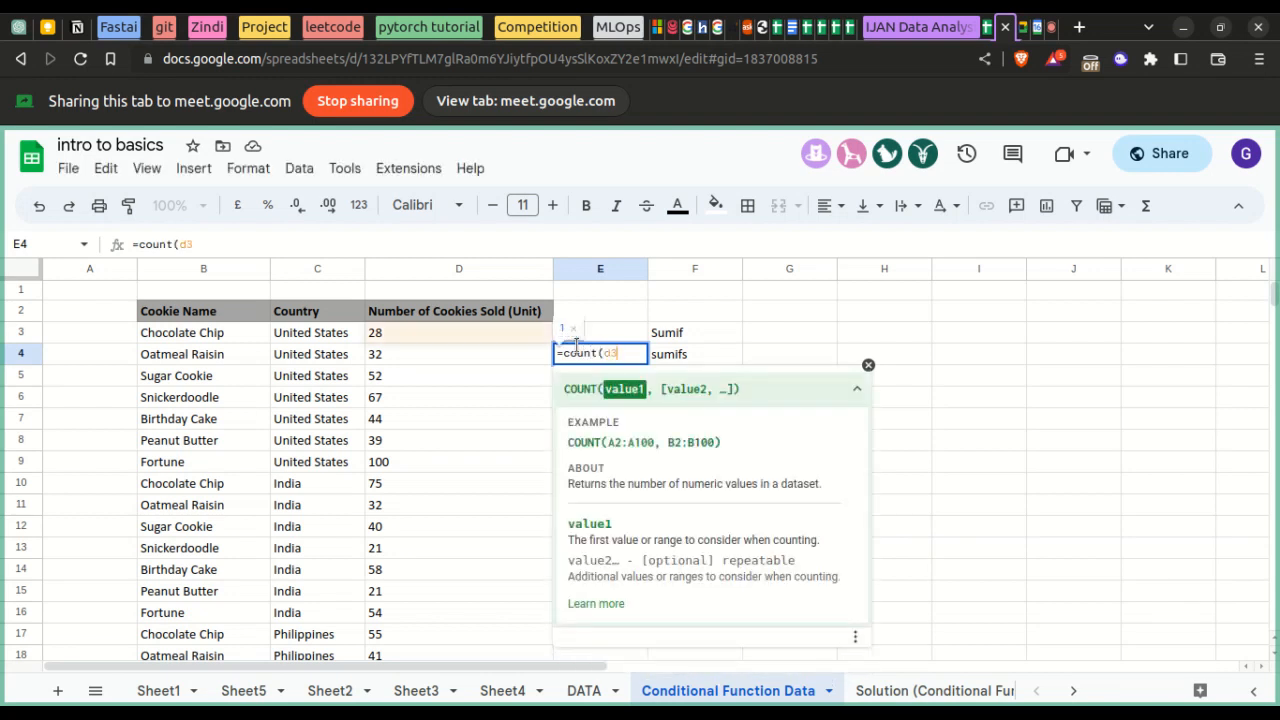
{"action": "type", "text": ":d5"}
{"action": "key", "text": "Return"}
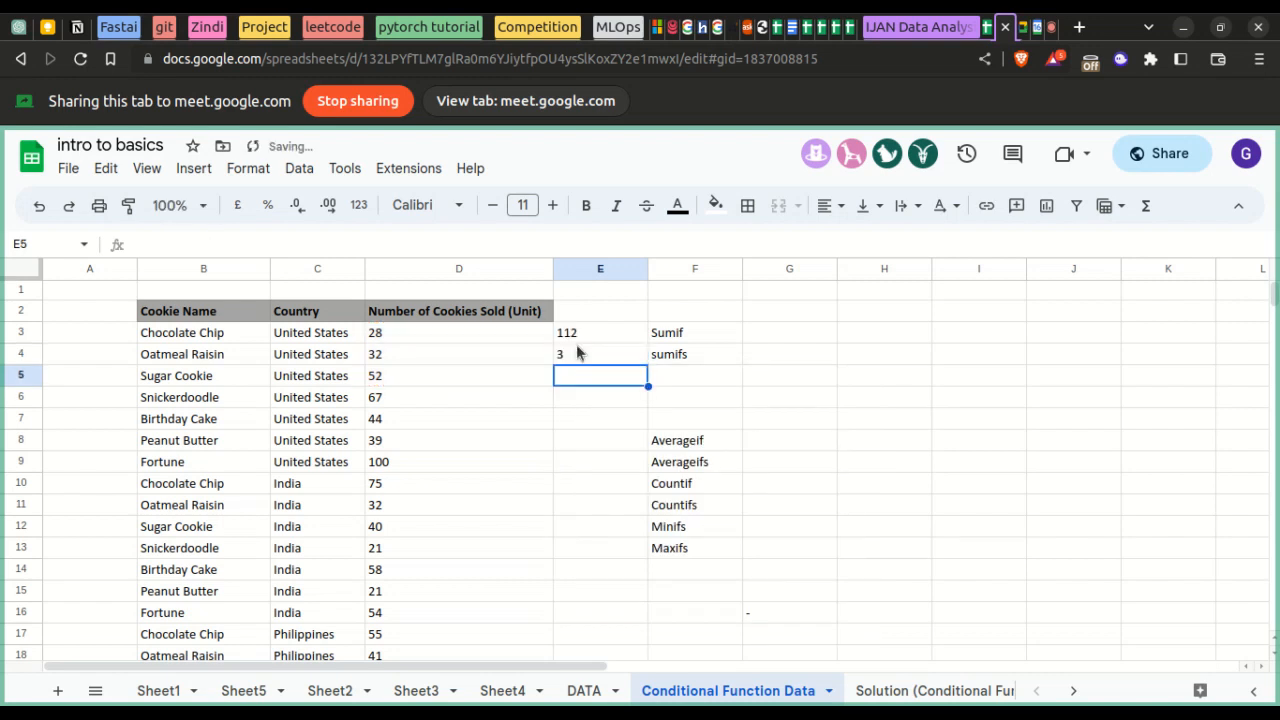
- Review the range D3:D5, the sum and count formulas in E3 and E4, and the sales rows by country
{"action": "left_click_drag", "start_coordinate": [461, 332], "coordinate": [457, 378]}
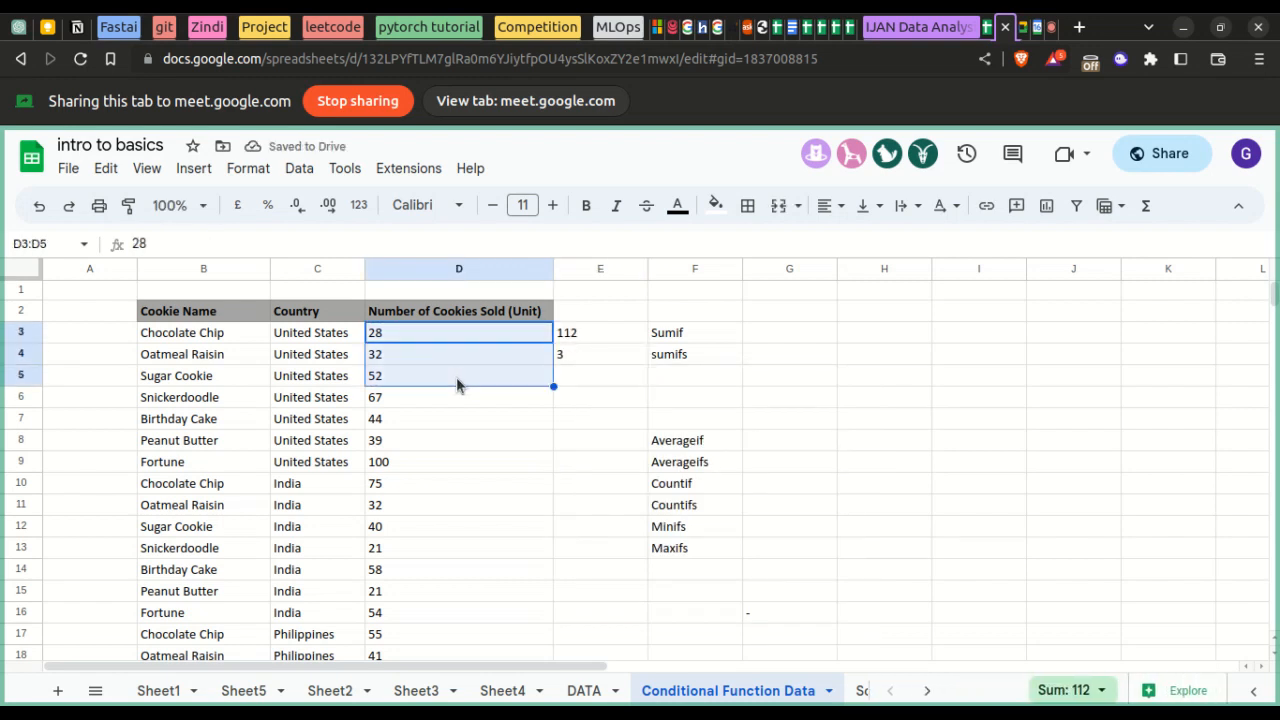
{"action": "left_click", "coordinate": [581, 378]}
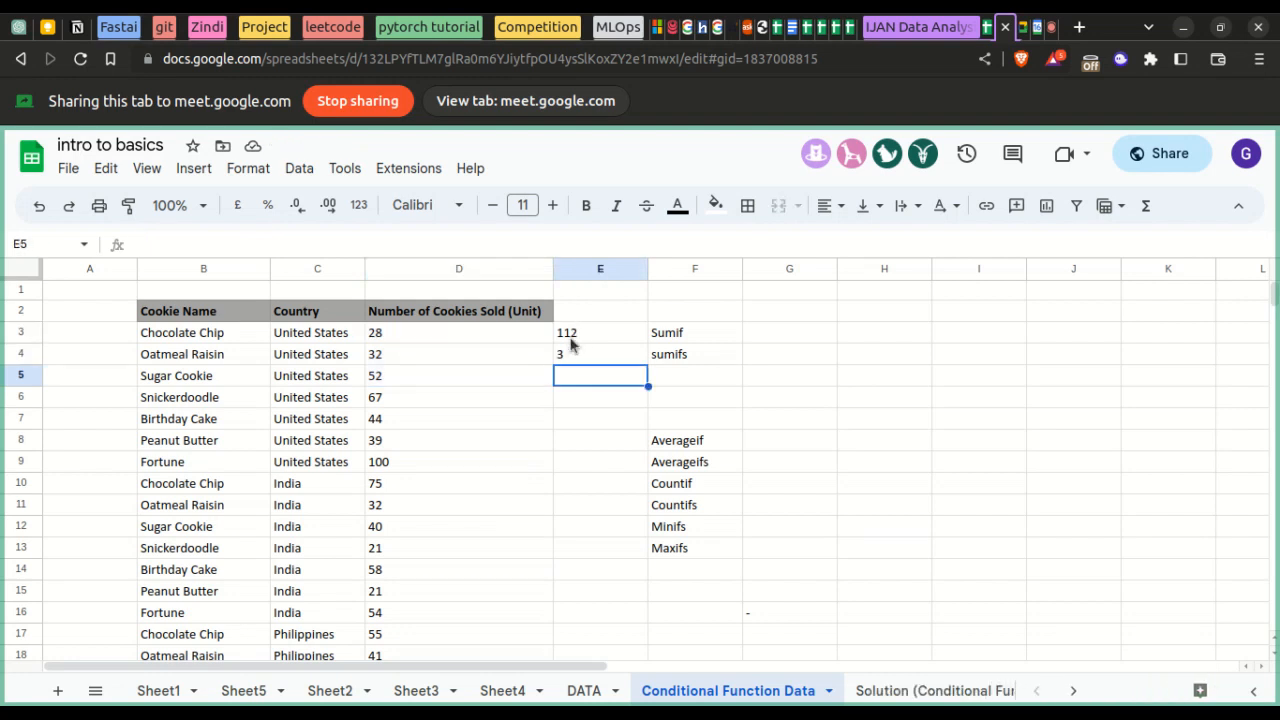
{"action": "left_click", "coordinate": [570, 336]}
{"action": "left_click", "coordinate": [567, 357]}
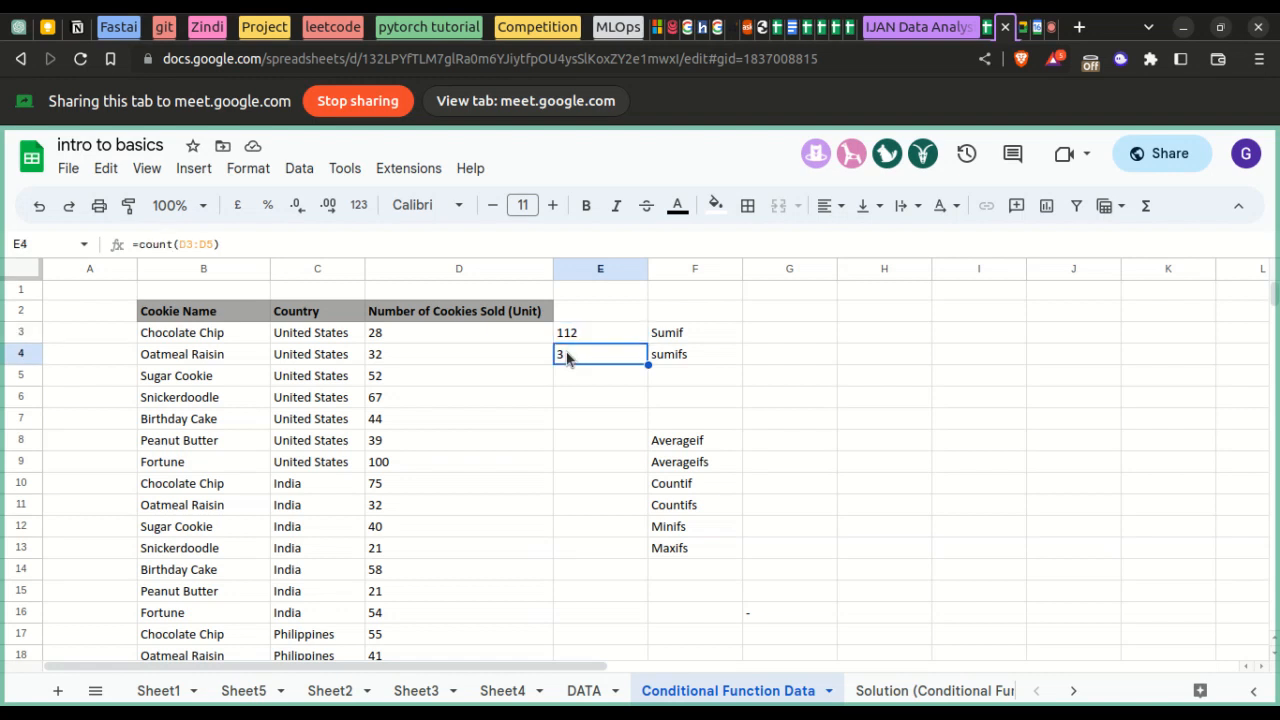
{"action": "scroll", "coordinate": [466, 400], "scroll_direction": "right", "scroll_amount": 2}
{"action": "scroll", "coordinate": [466, 400], "scroll_direction": "down", "scroll_amount": 3}
{"action": "scroll", "coordinate": [466, 400], "scroll_direction": "up", "scroll_amount": 3}
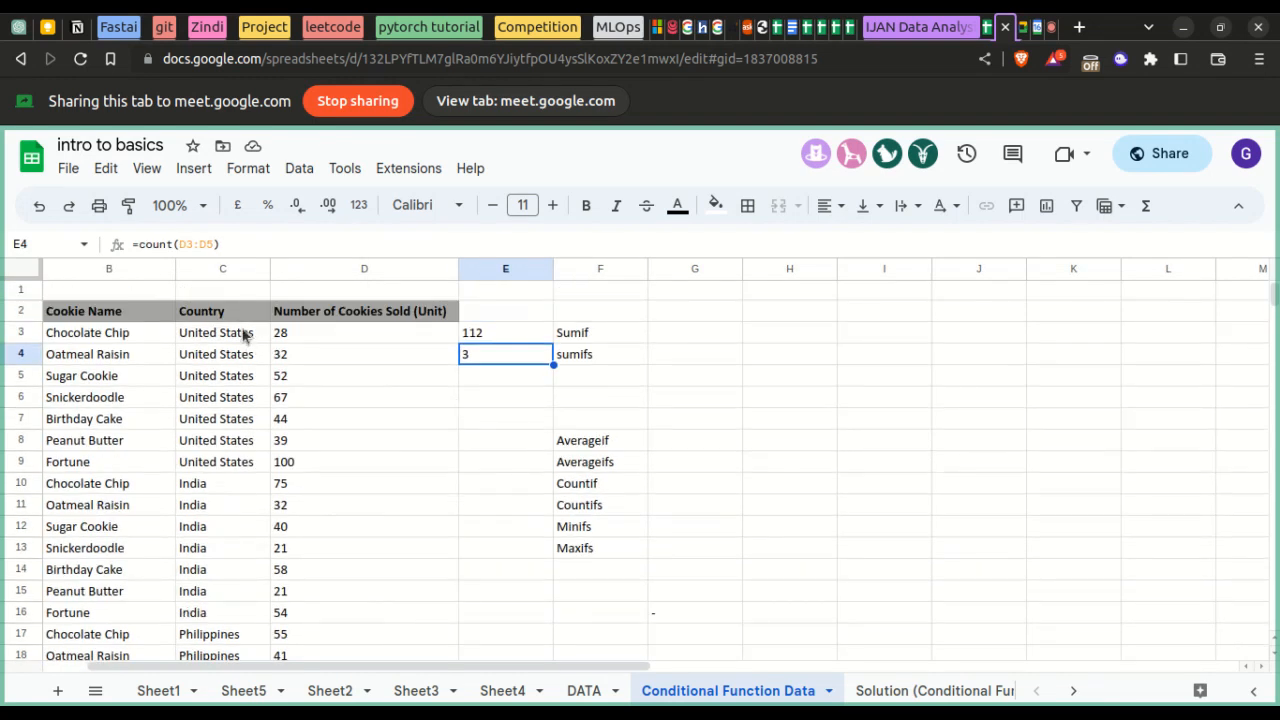
{"action": "scroll", "coordinate": [248, 343], "scroll_direction": "left", "scroll_amount": 2}
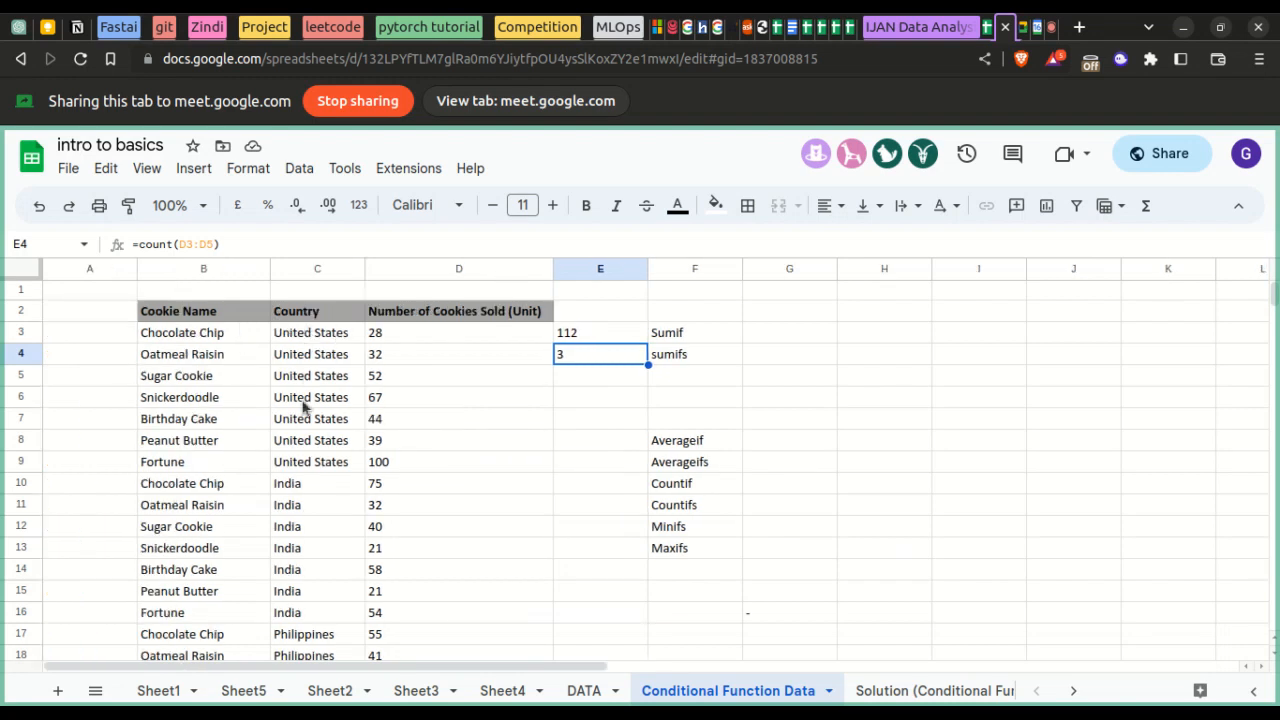
{"action": "scroll", "coordinate": [303, 405], "scroll_direction": "down", "scroll_amount": 5}
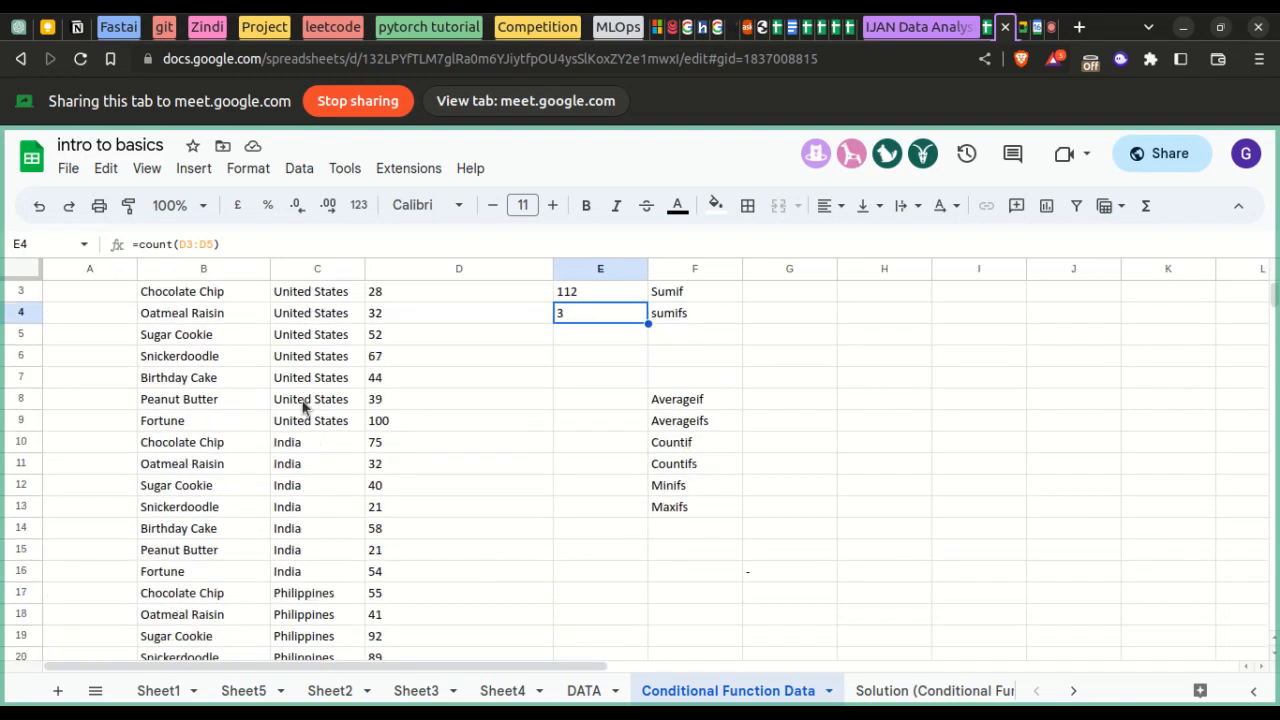
{"action": "scroll", "coordinate": [303, 405], "scroll_direction": "up", "scroll_amount": 5}
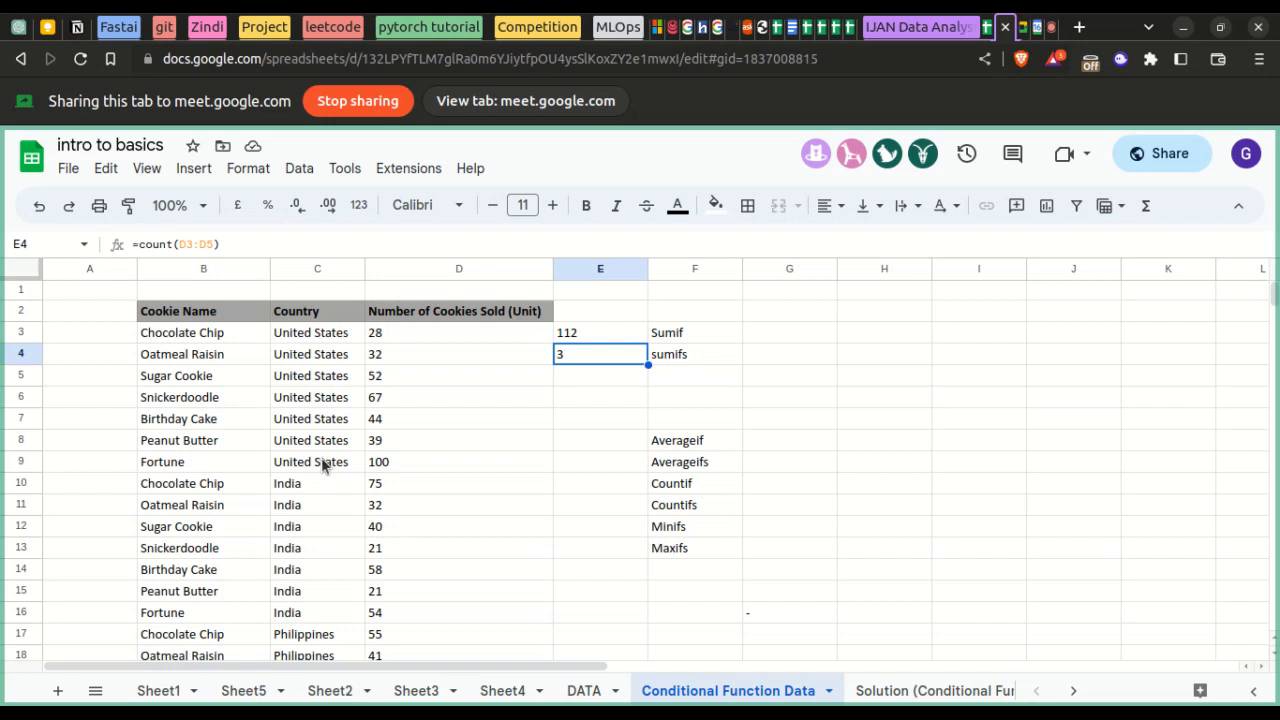
- Switch to the ChatGPT conversation, read the classification of Excel functions, and return to the intro to basics spreadsheet
{"action": "left_click", "coordinate": [18, 26]}
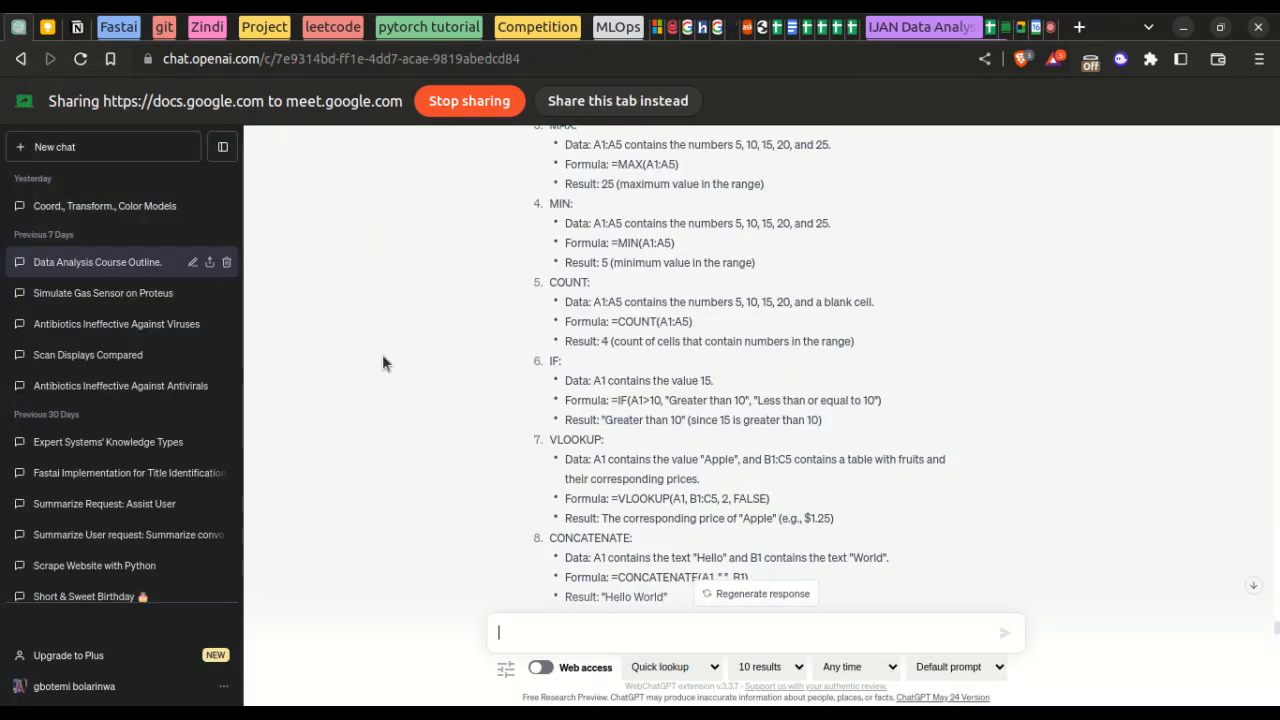
{"action": "scroll", "coordinate": [382, 354], "scroll_direction": "down", "scroll_amount": 10}
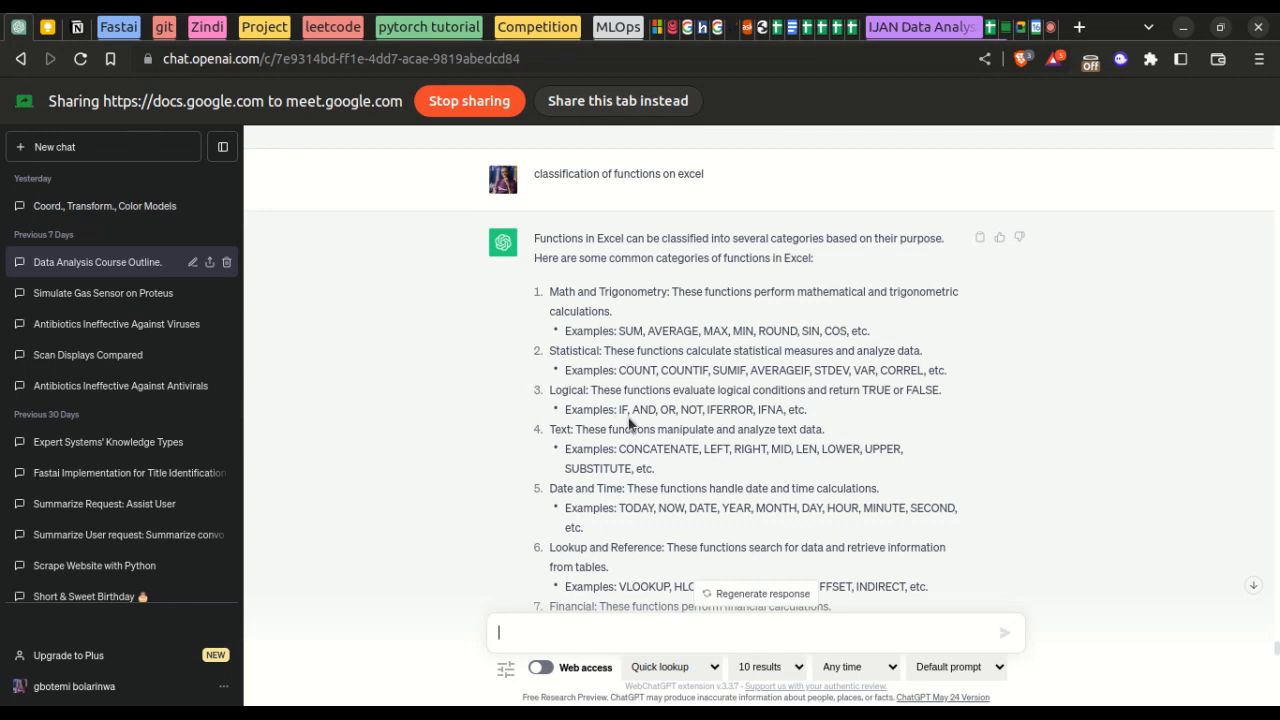
{"action": "left_click", "coordinate": [1003, 29]}
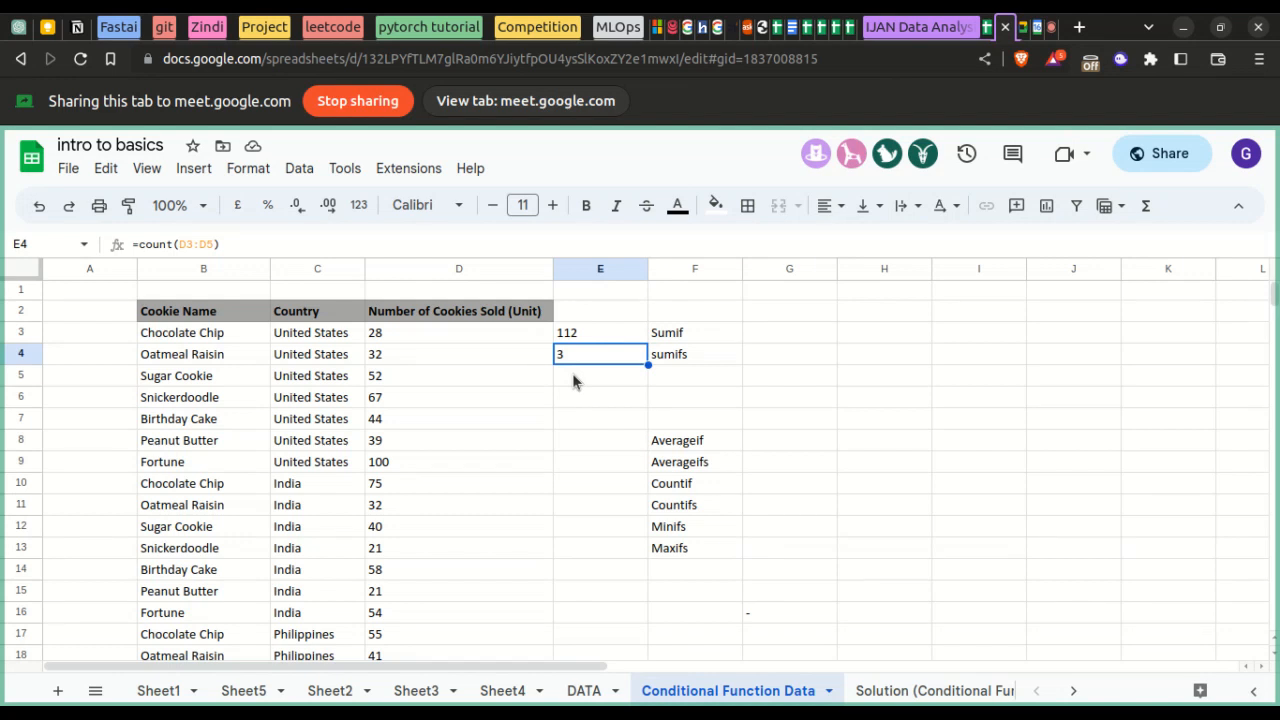
- Start a truth table by entering 0 and 0 in H7:I7 and 0 and 1 in H8:I8
{"action": "left_click", "coordinate": [875, 430]}
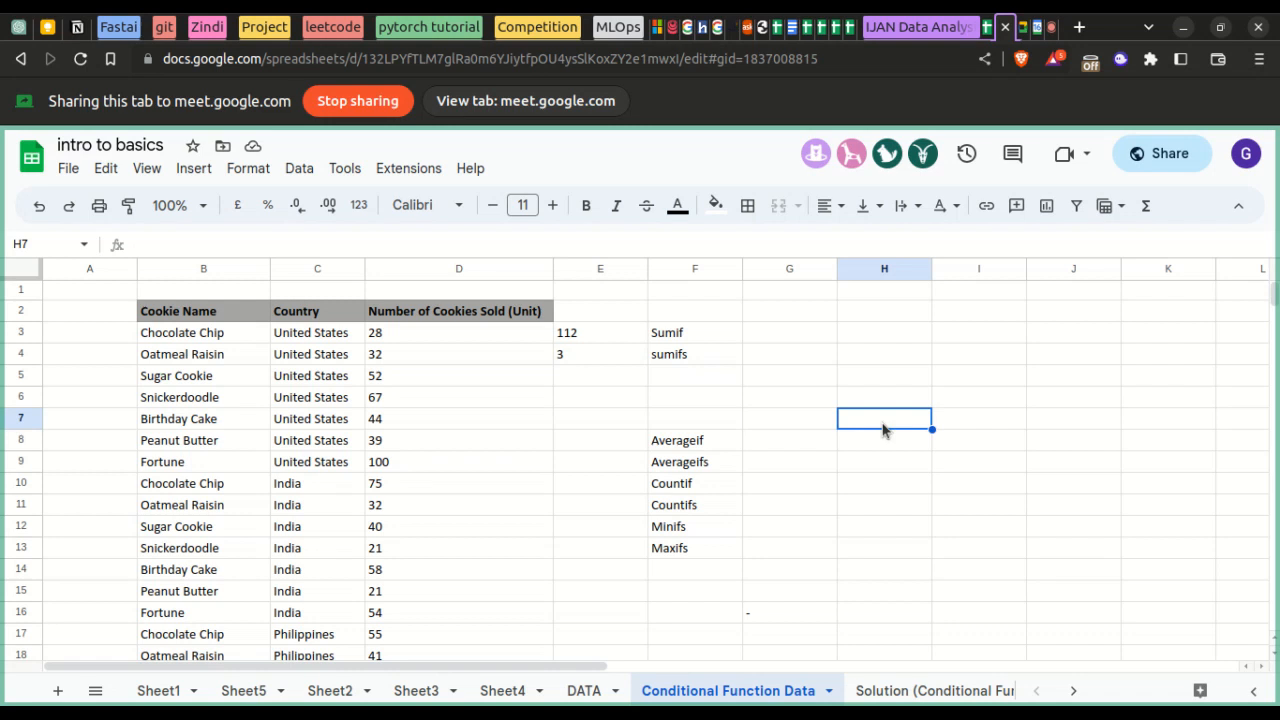
{"action": "type", "text": "0"}
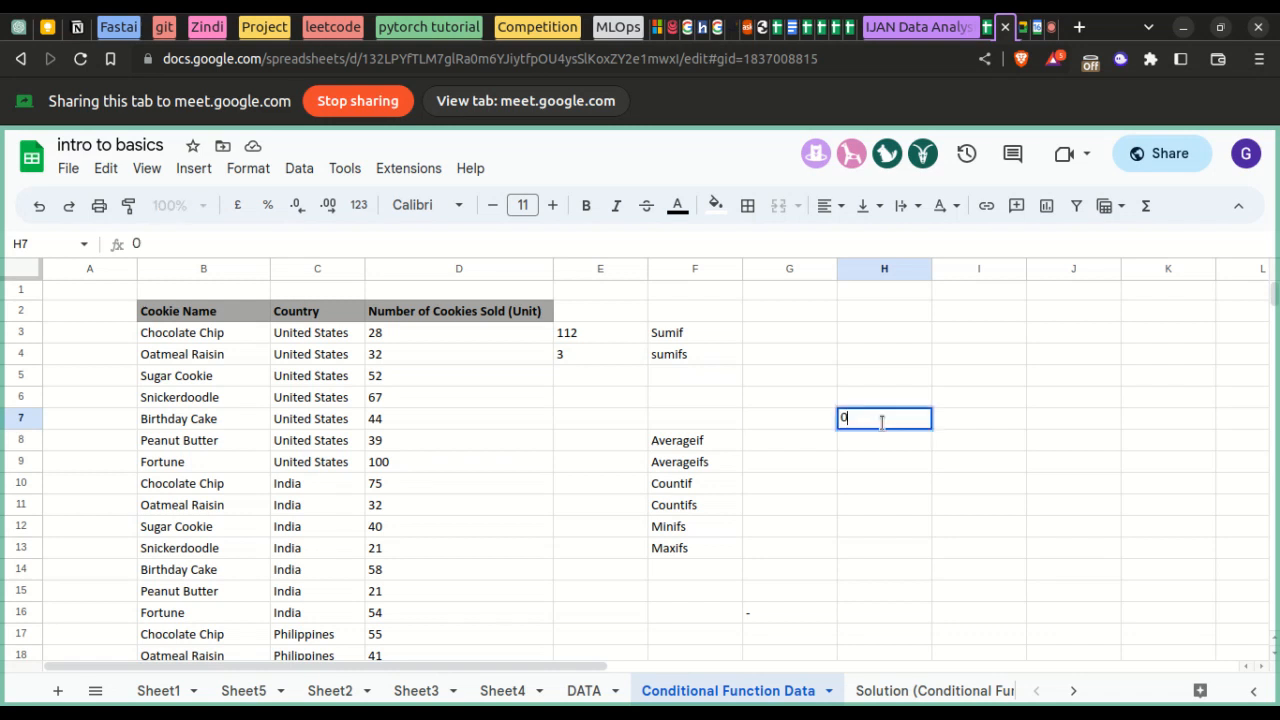
{"action": "left_click", "coordinate": [963, 422]}
{"action": "type", "text": "0"}
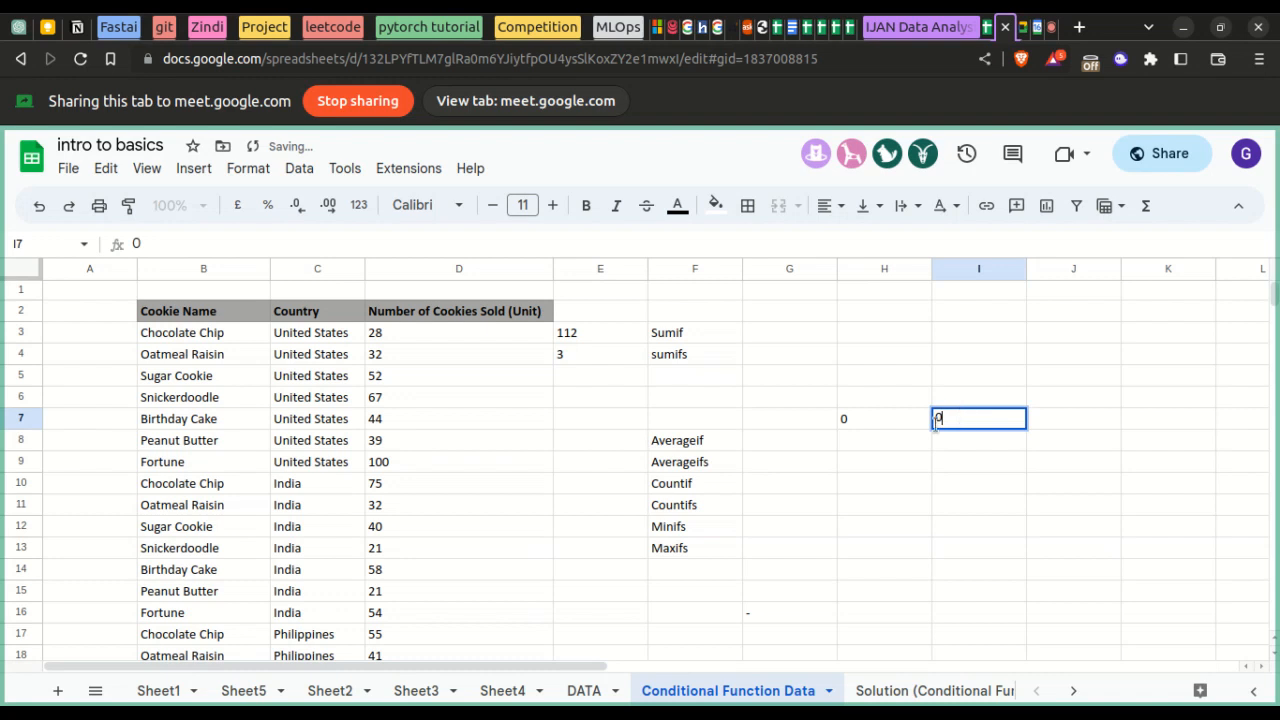
{"action": "left_click", "coordinate": [882, 445]}
{"action": "type", "text": "0"}
{"action": "key", "text": "Tab"}
{"action": "type", "text": "1"}
{"action": "key", "text": "Return"}
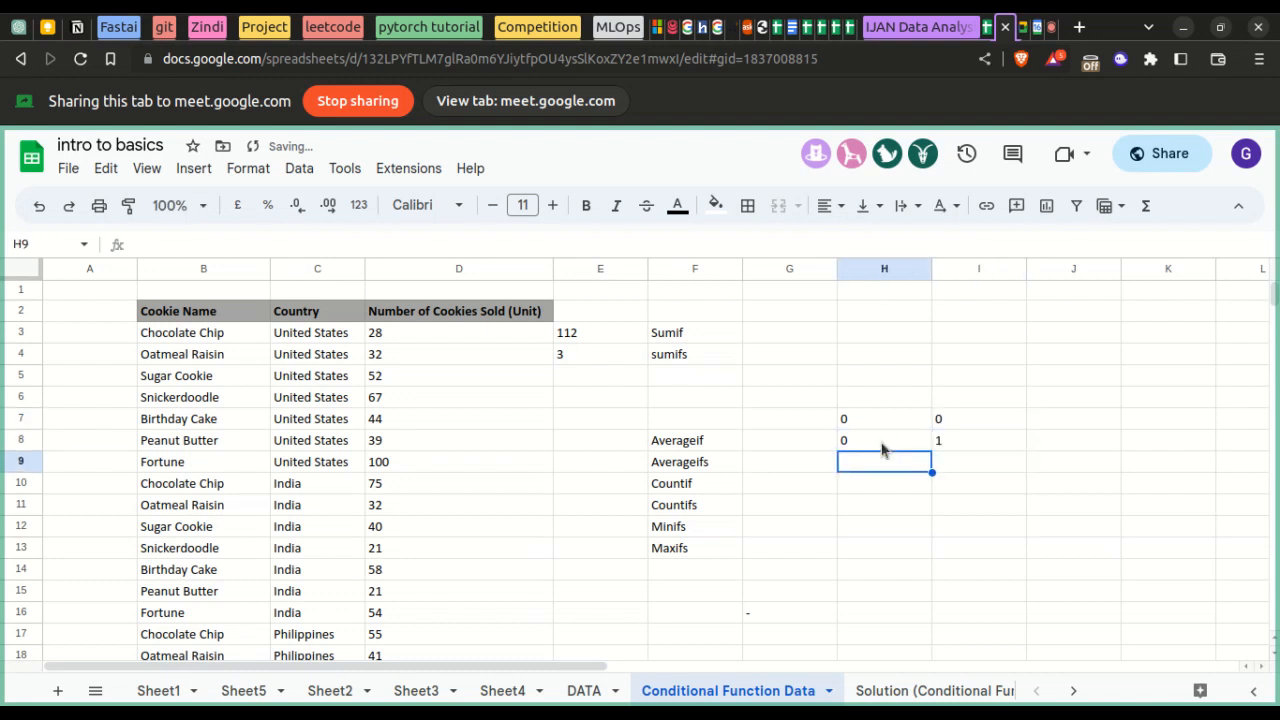
- Complete the truth table's input pairs with 1 and 0 in H9:I9 and 1 and 1 in H10:I10
{"action": "type", "text": "1"}
{"action": "key", "text": "Tab"}
{"action": "type", "text": "0"}
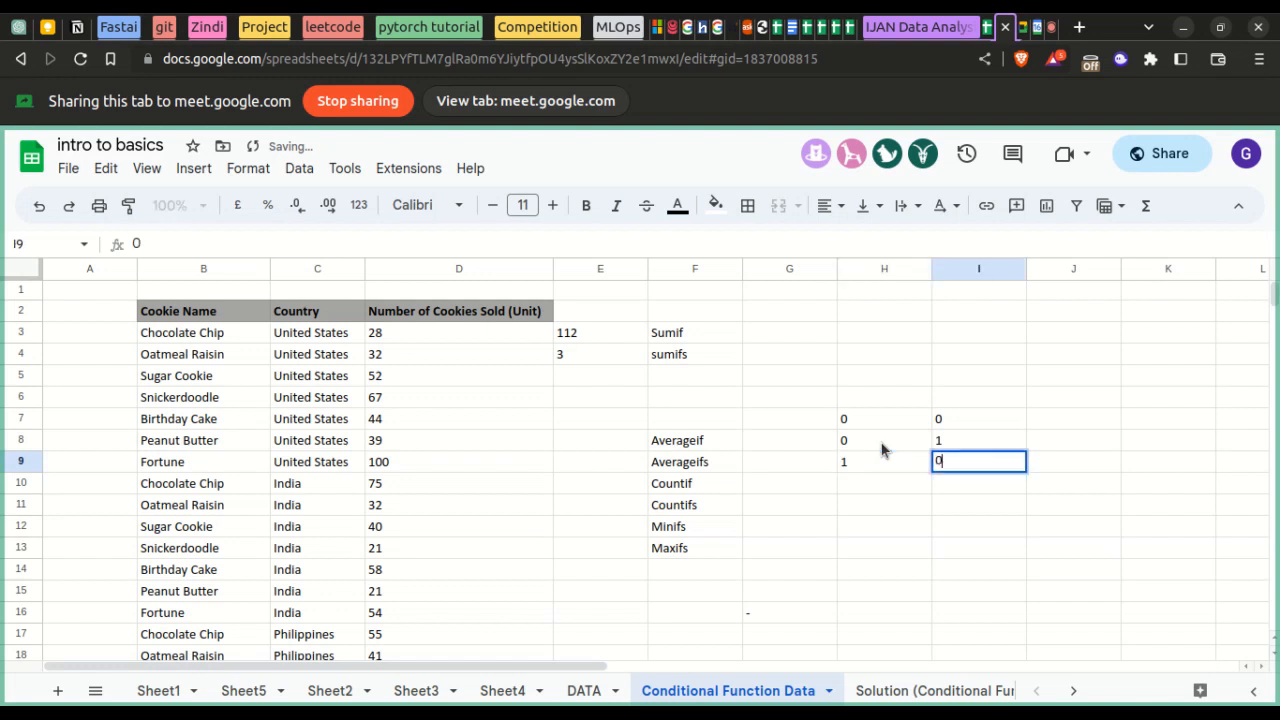
{"action": "key", "text": "Return"}
{"action": "key", "text": "Left"}
{"action": "type", "text": "1"}
{"action": "key", "text": "Tab"}
{"action": "type", "text": "1"}
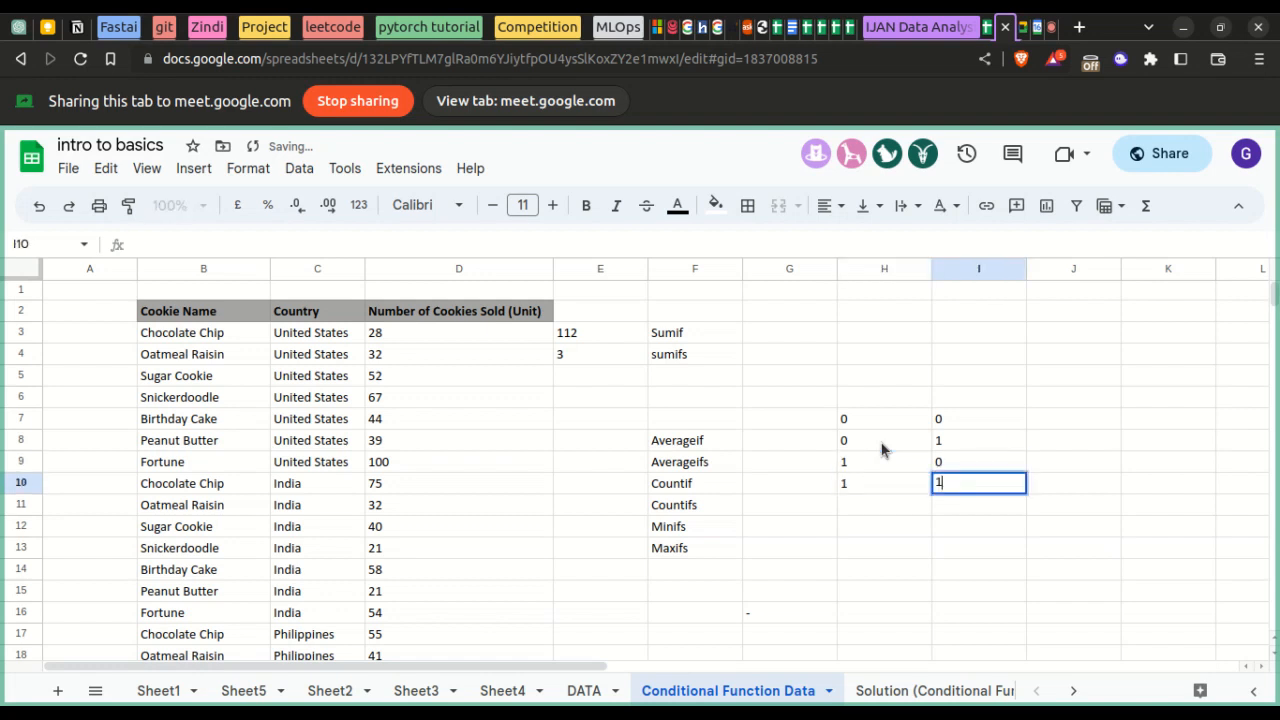
{"action": "left_click", "coordinate": [1035, 418]}
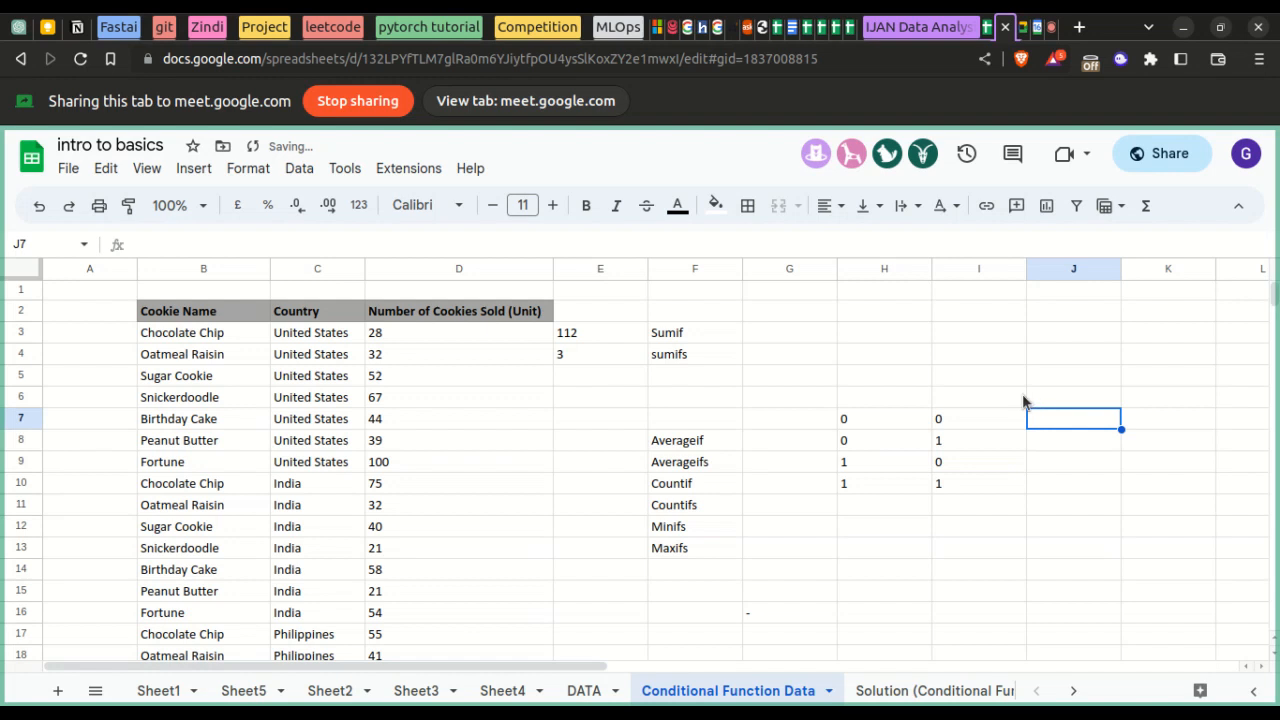
- Label the truth table columns x, y and and in H6, I6 and J6
{"action": "left_click", "coordinate": [882, 406]}
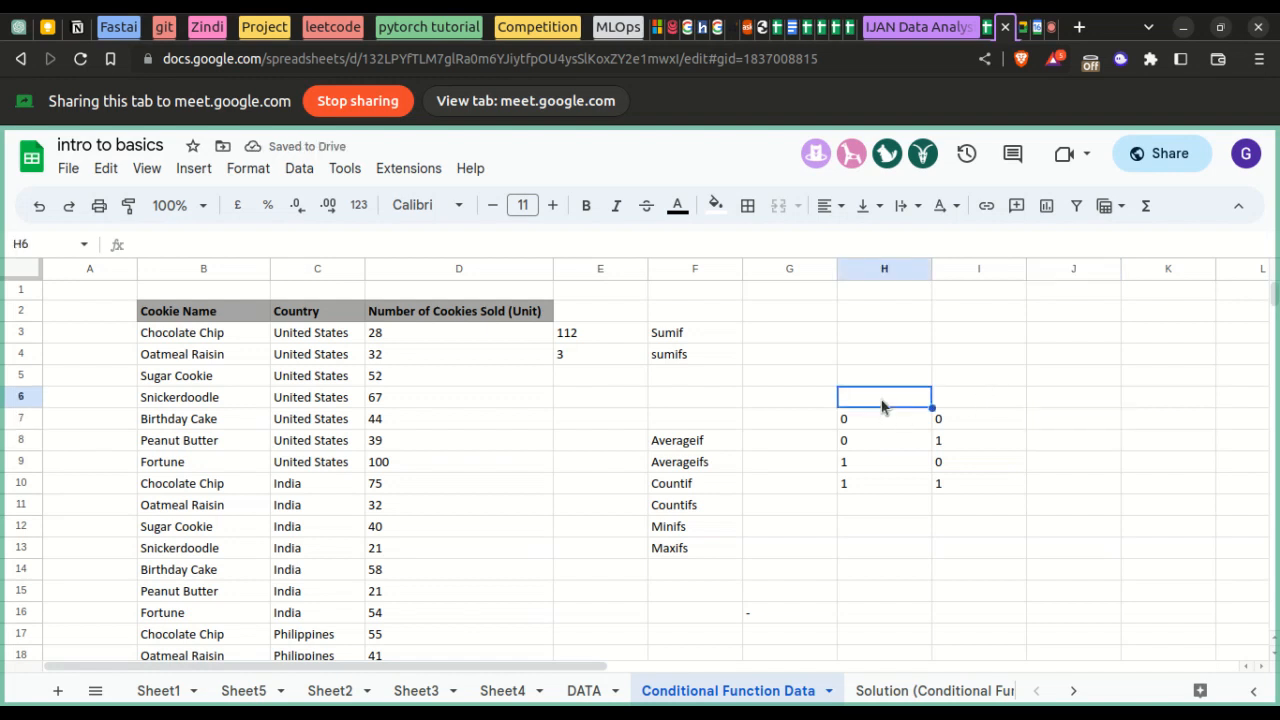
{"action": "type", "text": "x"}
{"action": "left_click", "coordinate": [991, 394]}
{"action": "type", "text": "y"}
{"action": "left_click", "coordinate": [1048, 406]}
{"action": "type", "text": "and"}
{"action": "left_click", "coordinate": [1045, 425]}
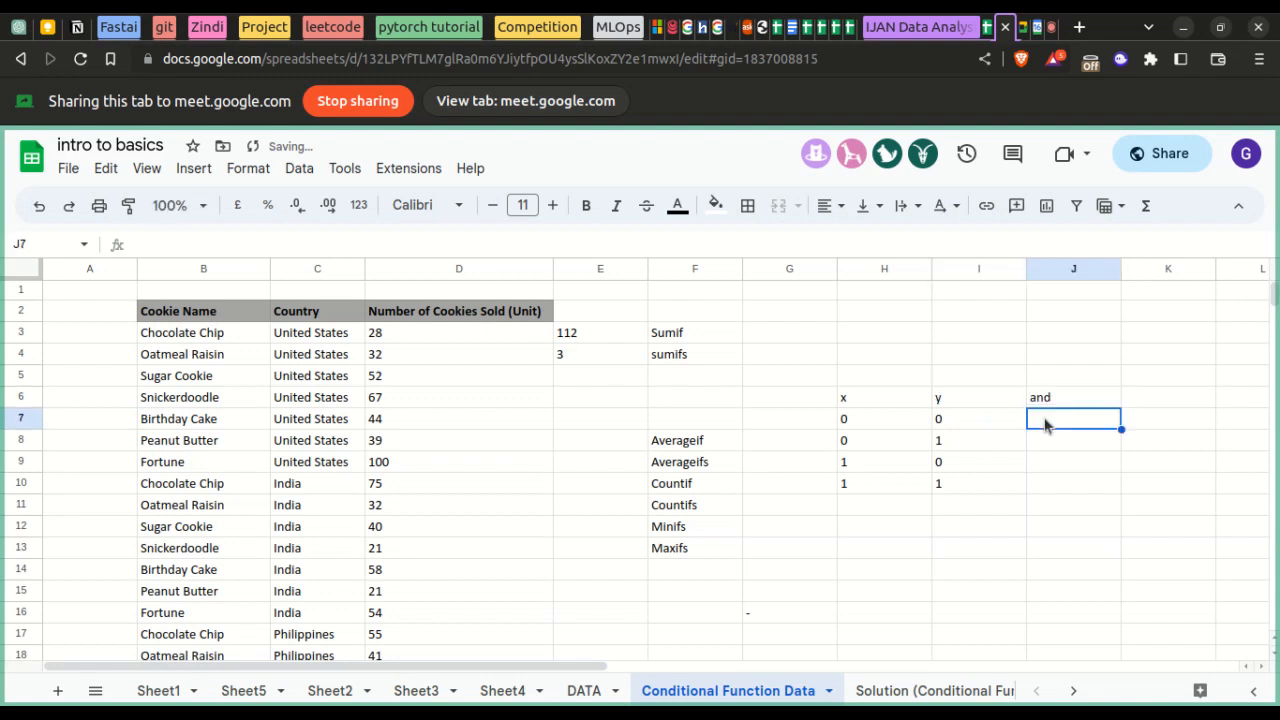
- Fill the truth table's and column with 0, 0 and 0 in J7:J9 and 1 in J10
{"action": "left_click", "coordinate": [866, 422]}
{"action": "left_click", "coordinate": [940, 420]}
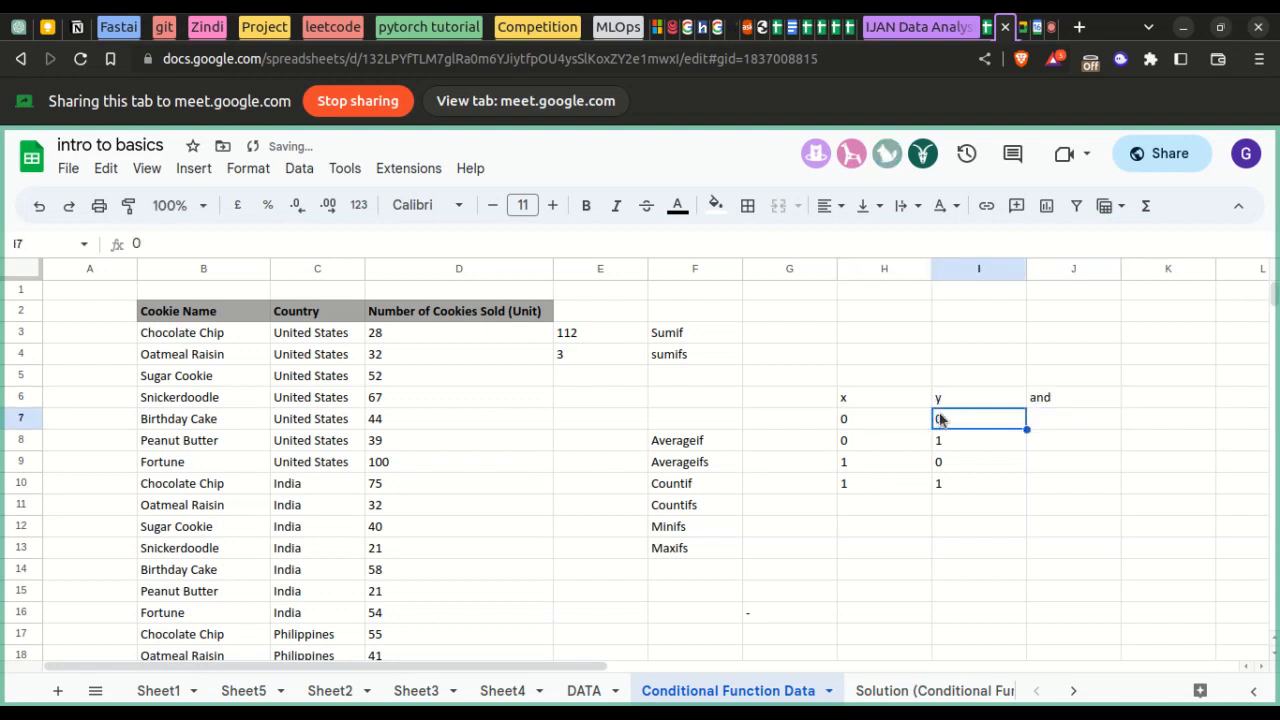
{"action": "left_click", "coordinate": [1054, 419]}
{"action": "type", "text": "0"}
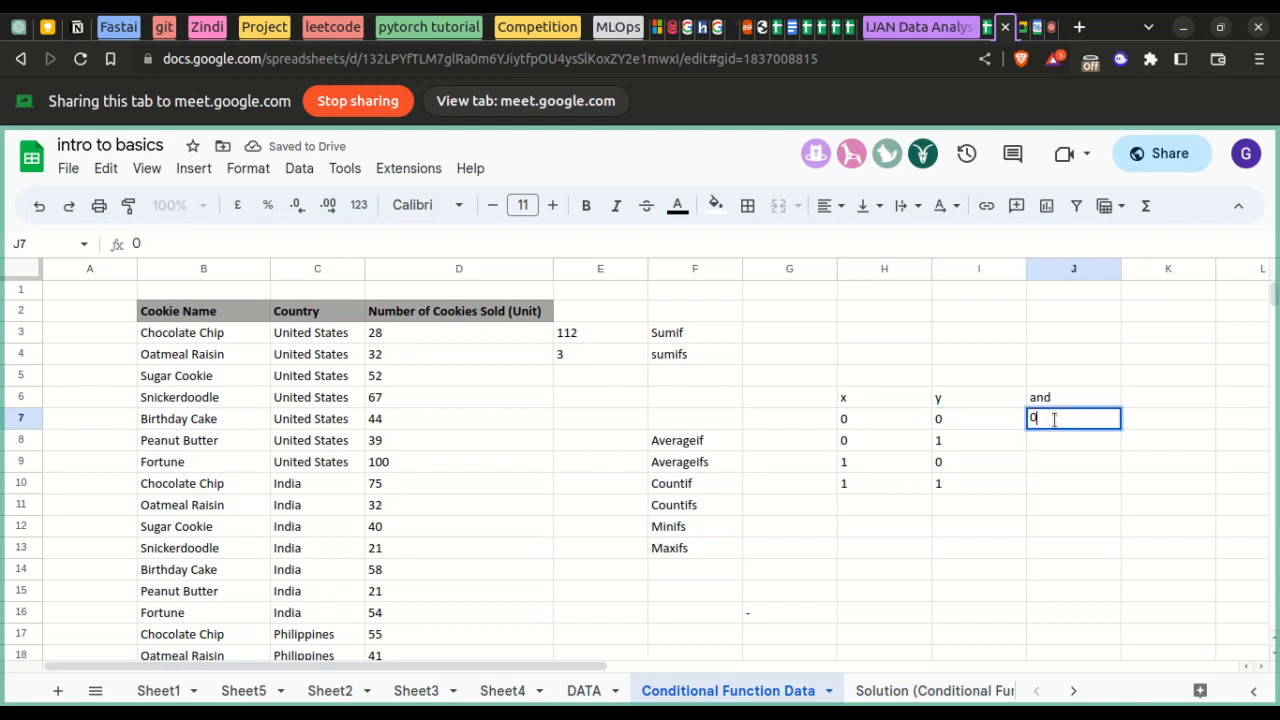
{"action": "left_click", "coordinate": [1047, 445]}
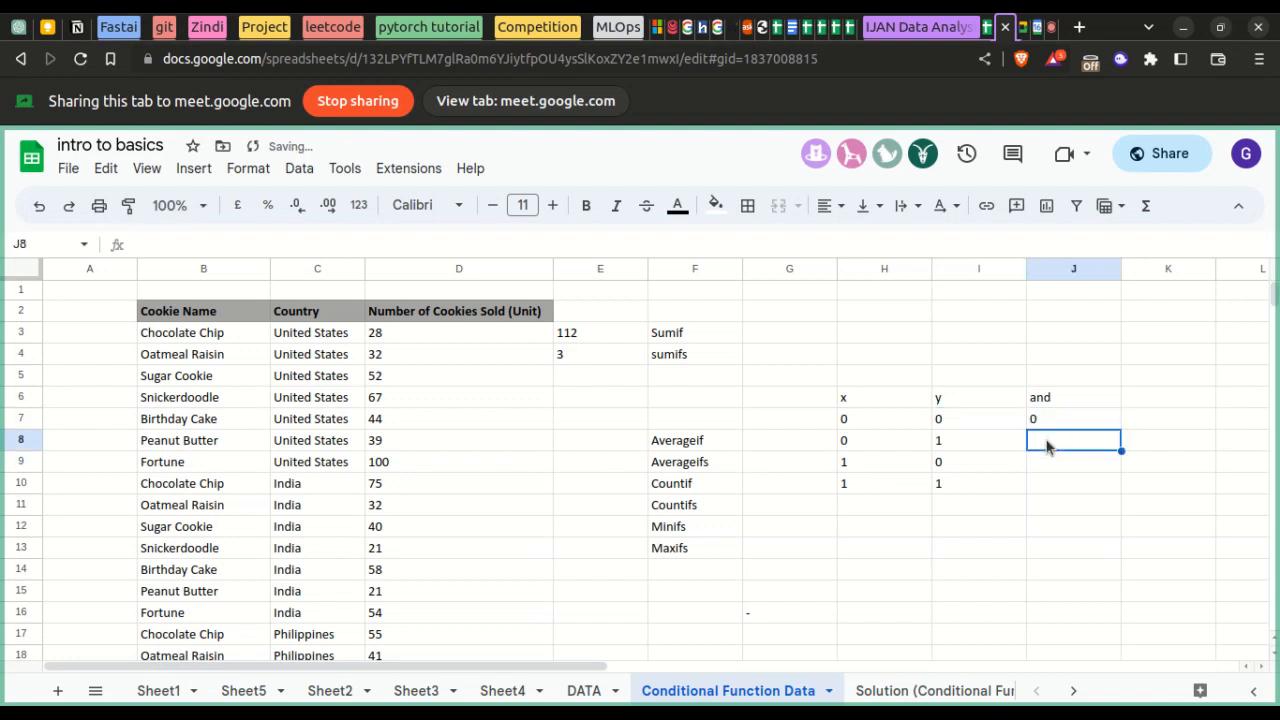
{"action": "type", "text": "0"}
{"action": "left_click", "coordinate": [1043, 470]}
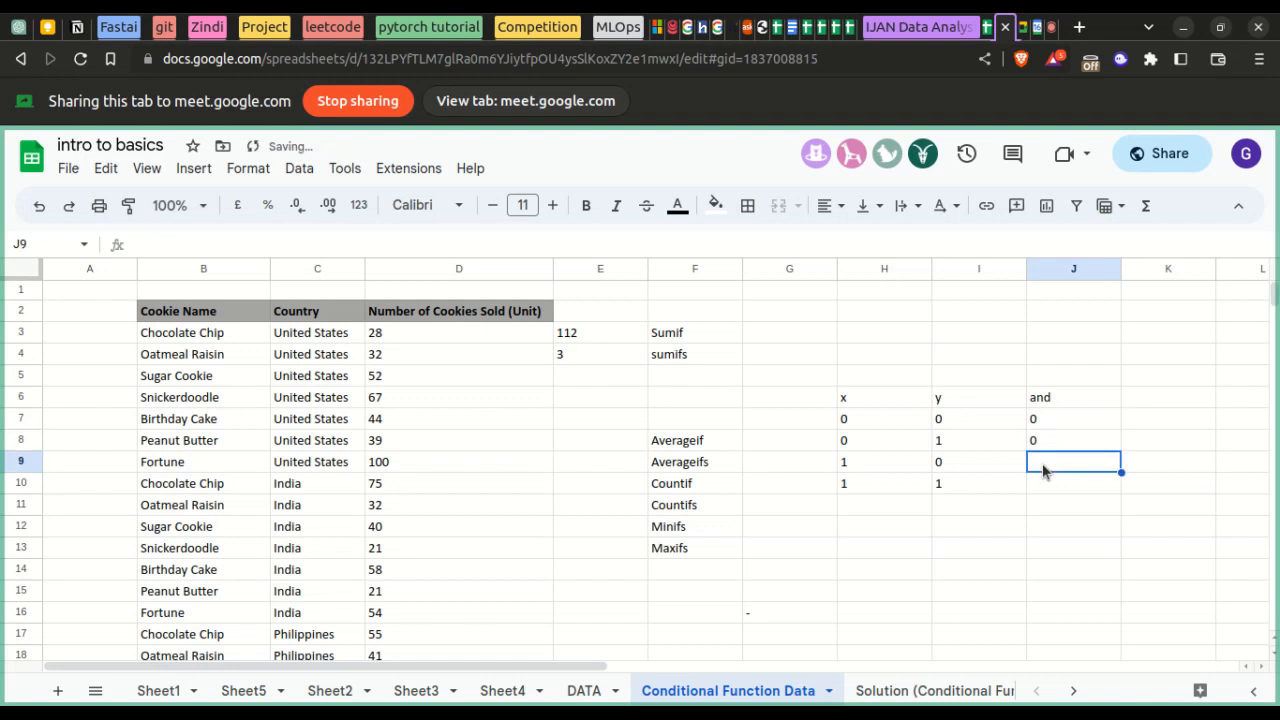
{"action": "type", "text": "0"}
{"action": "left_click", "coordinate": [1040, 486]}
{"action": "type", "text": "1"}
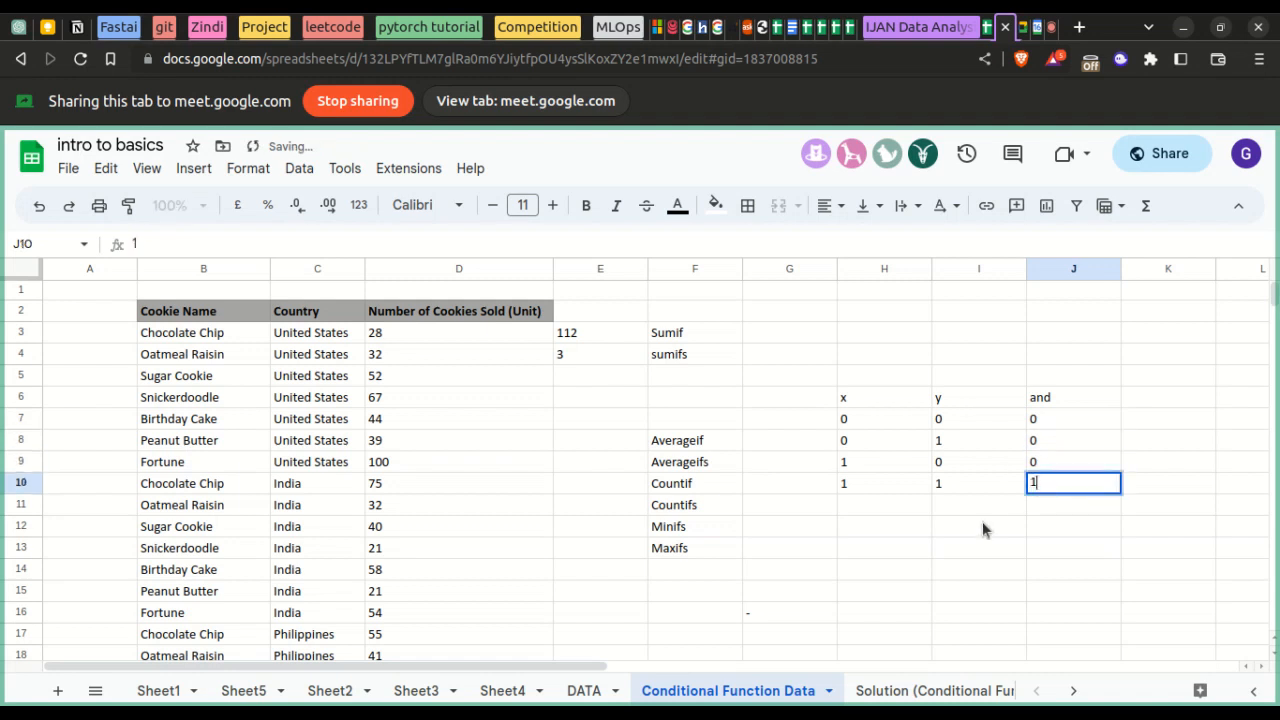
{"action": "left_click", "coordinate": [975, 537]}
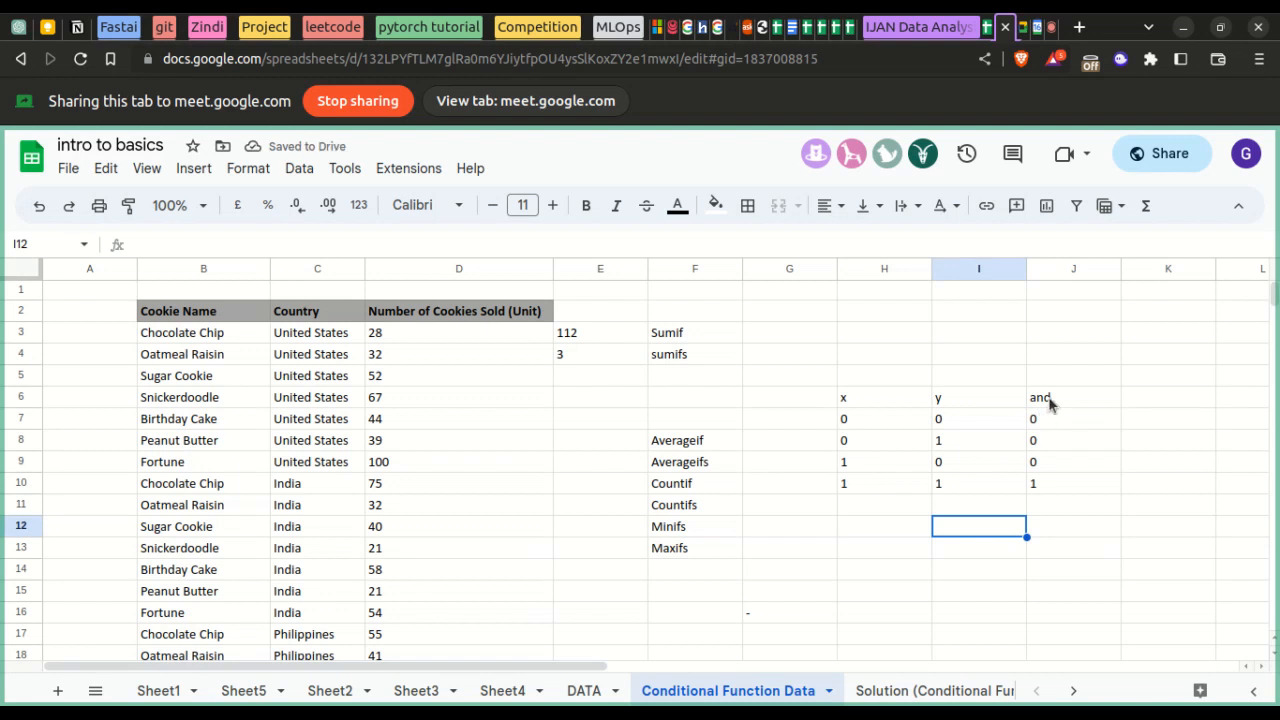
- Enter the formula =AND(H7:I7) in K7 to evaluate the first pair of truth table inputs
{"action": "left_click", "coordinate": [886, 424]}
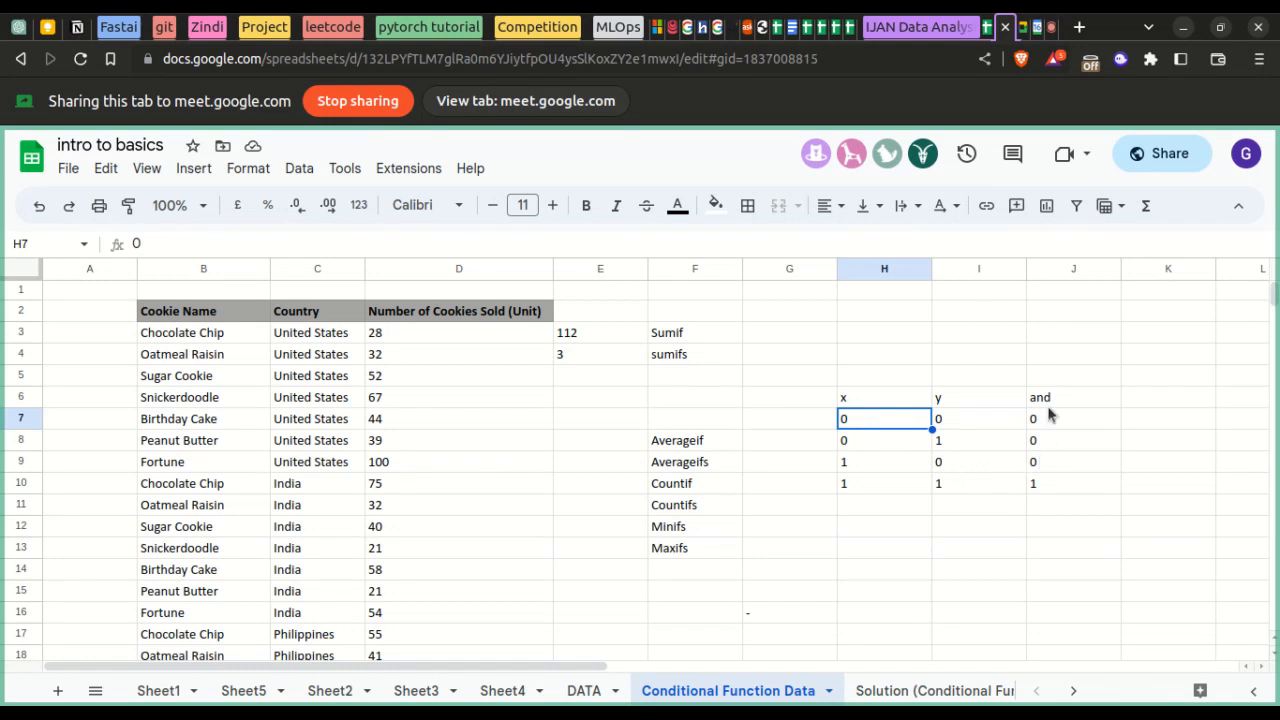
{"action": "left_click", "coordinate": [1140, 422]}
{"action": "type", "text": "and"}
{"action": "key", "text": "BackSpace"}
{"action": "key", "text": "BackSpace"}
{"action": "key", "text": "BackSpace"}
{"action": "type", "text": "=and"}
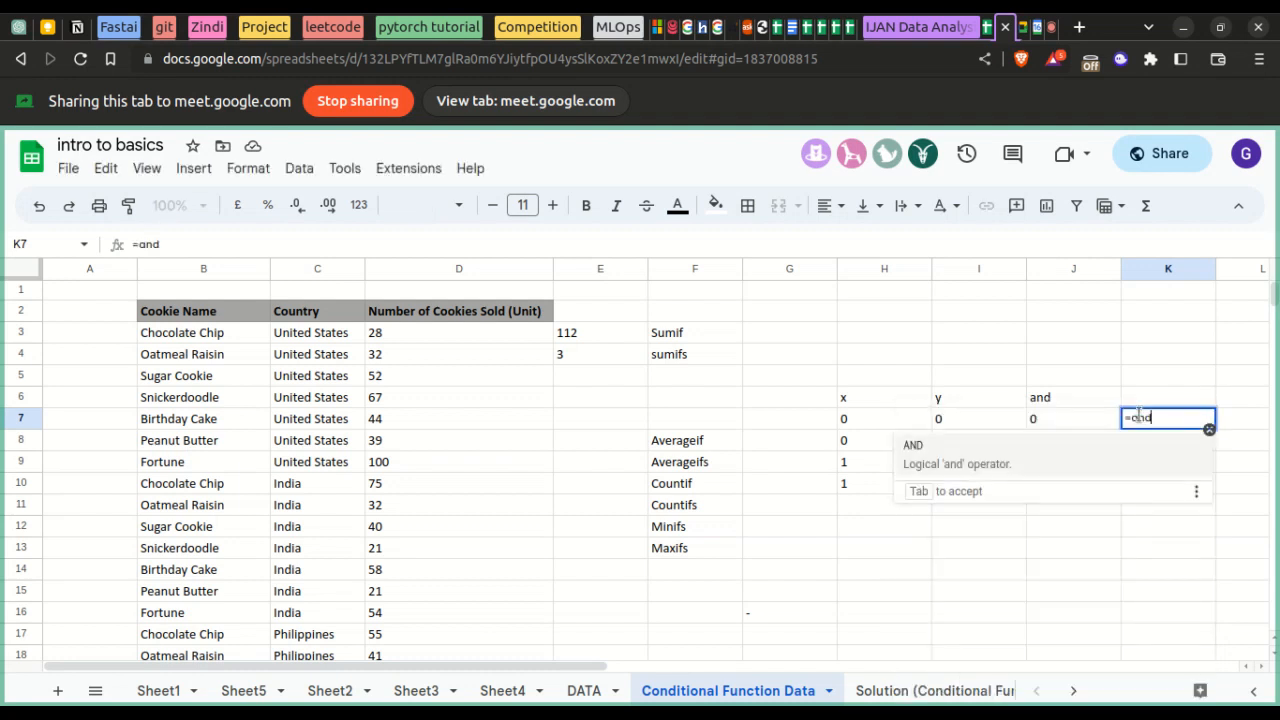
{"action": "key", "text": "Tab"}
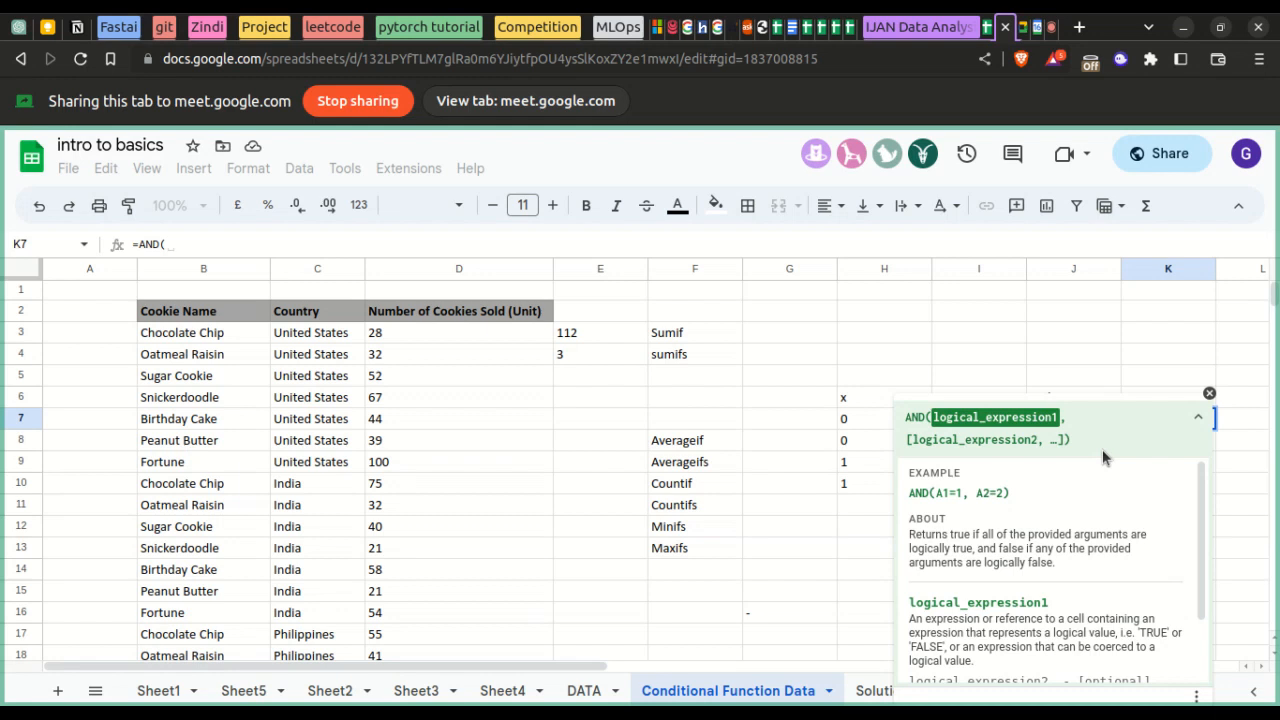
{"action": "left_click", "coordinate": [884, 438]}
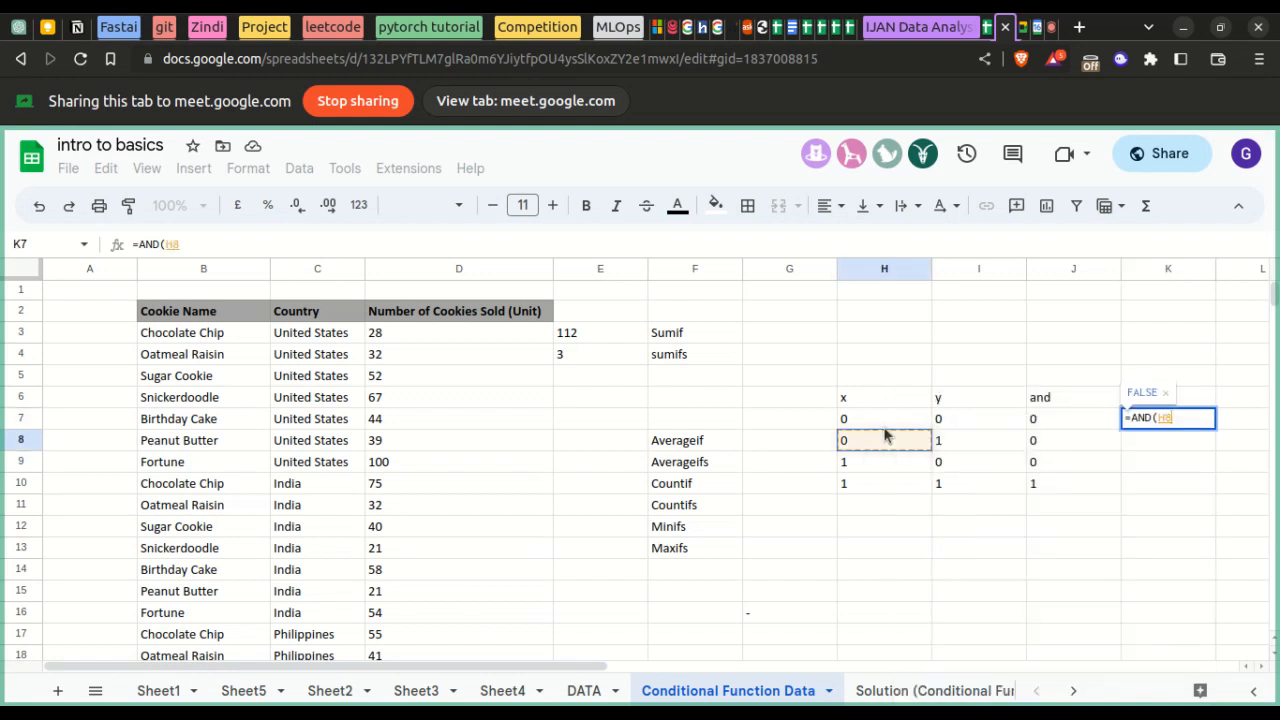
{"action": "left_click", "coordinate": [885, 420]}
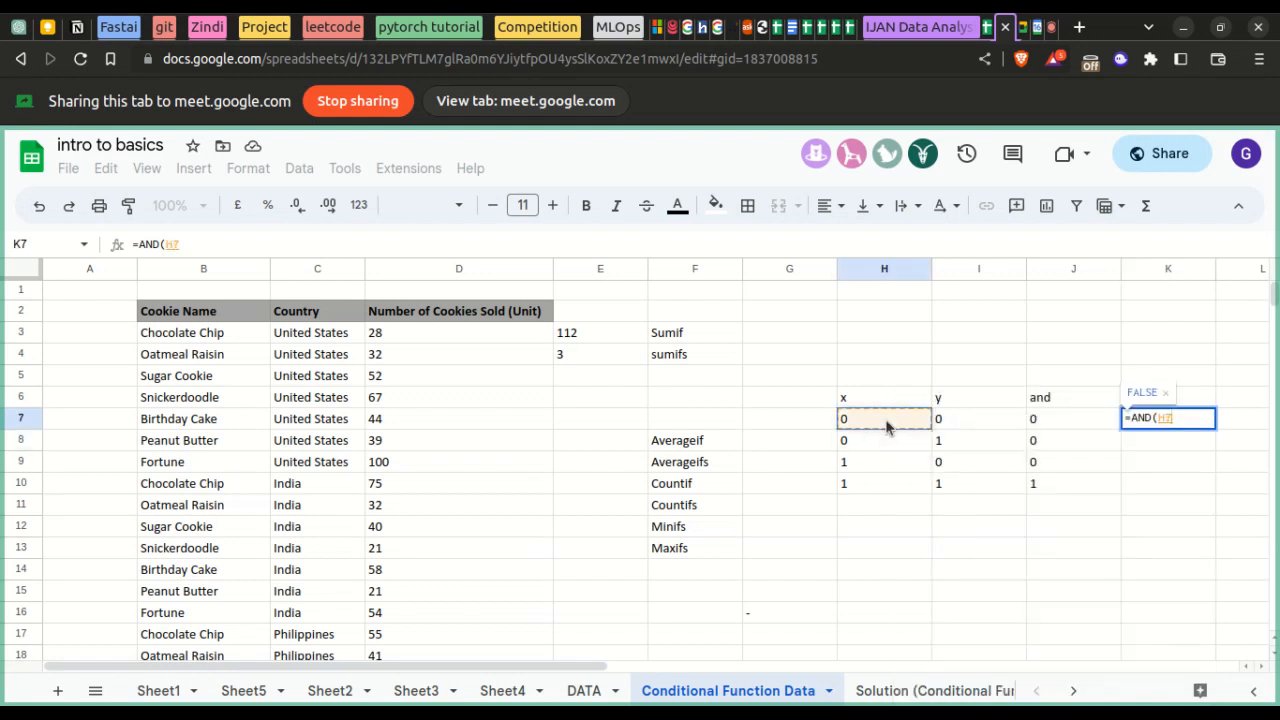
{"action": "left_click", "coordinate": [972, 422]}
{"action": "left_click_drag", "start_coordinate": [892, 420], "coordinate": [945, 425]}
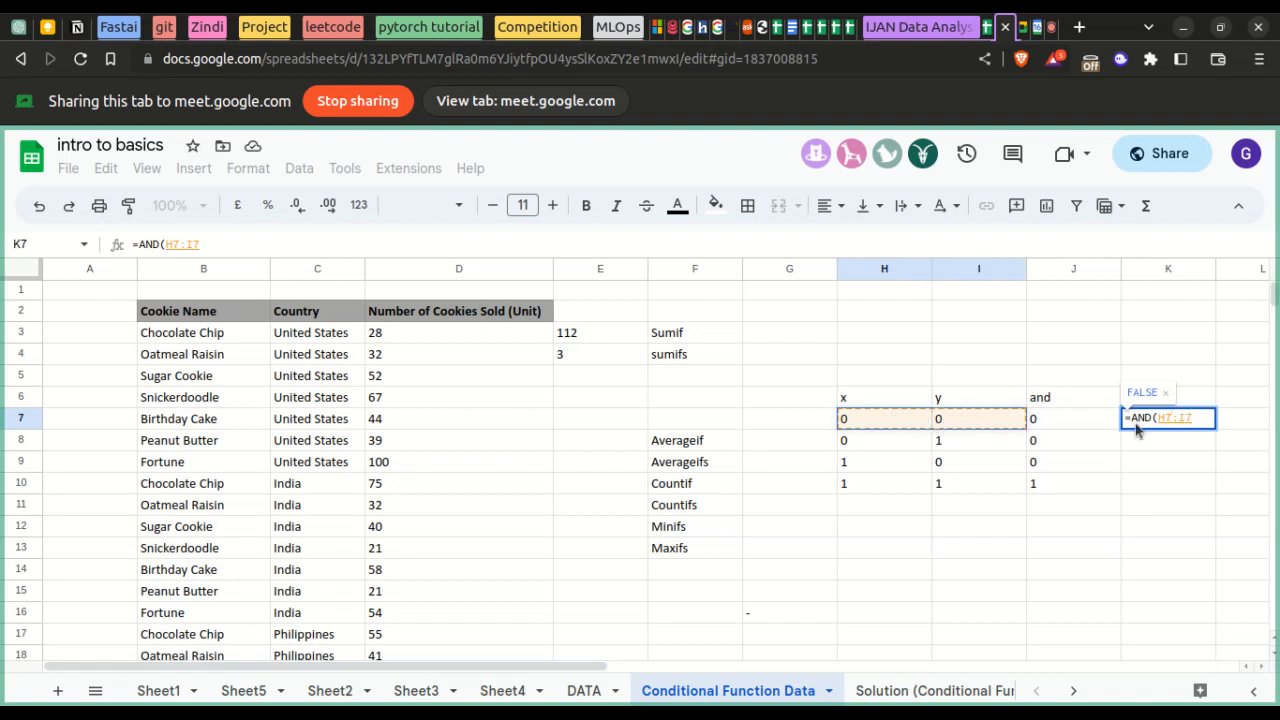
{"action": "left_click", "coordinate": [1204, 421]}
{"action": "left_click", "coordinate": [1204, 421]}
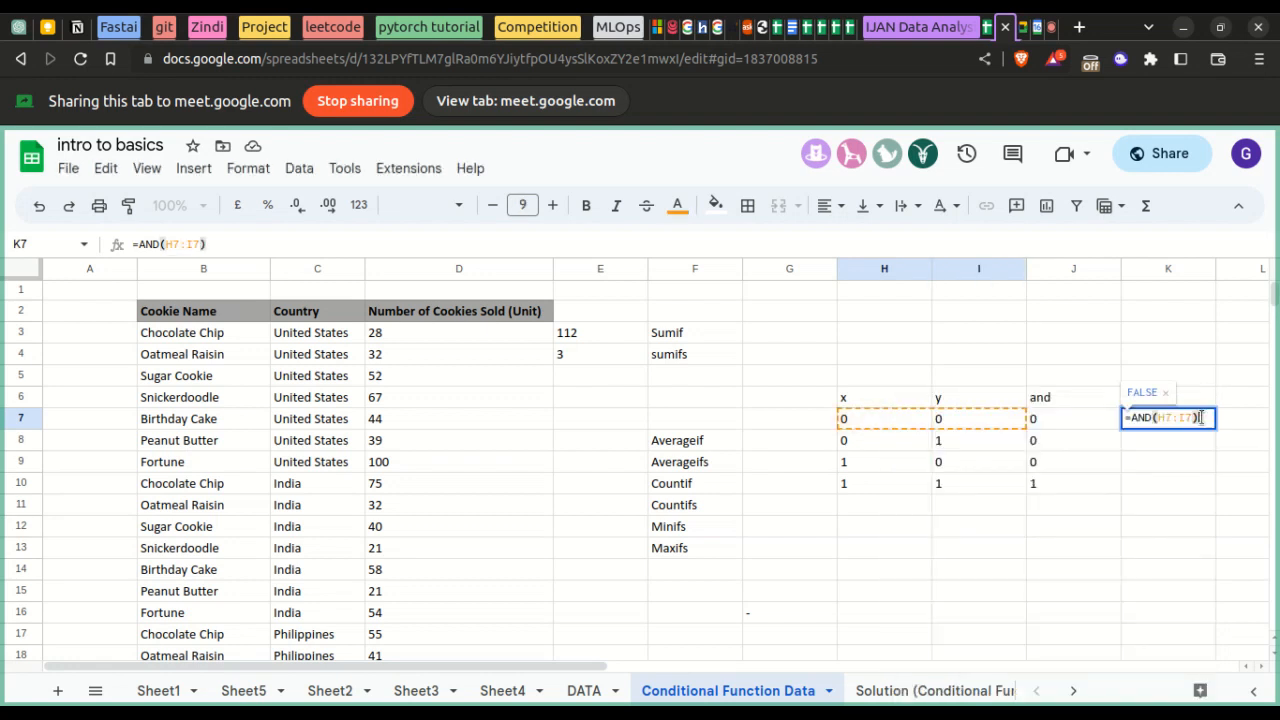
{"action": "key", "text": "Return"}
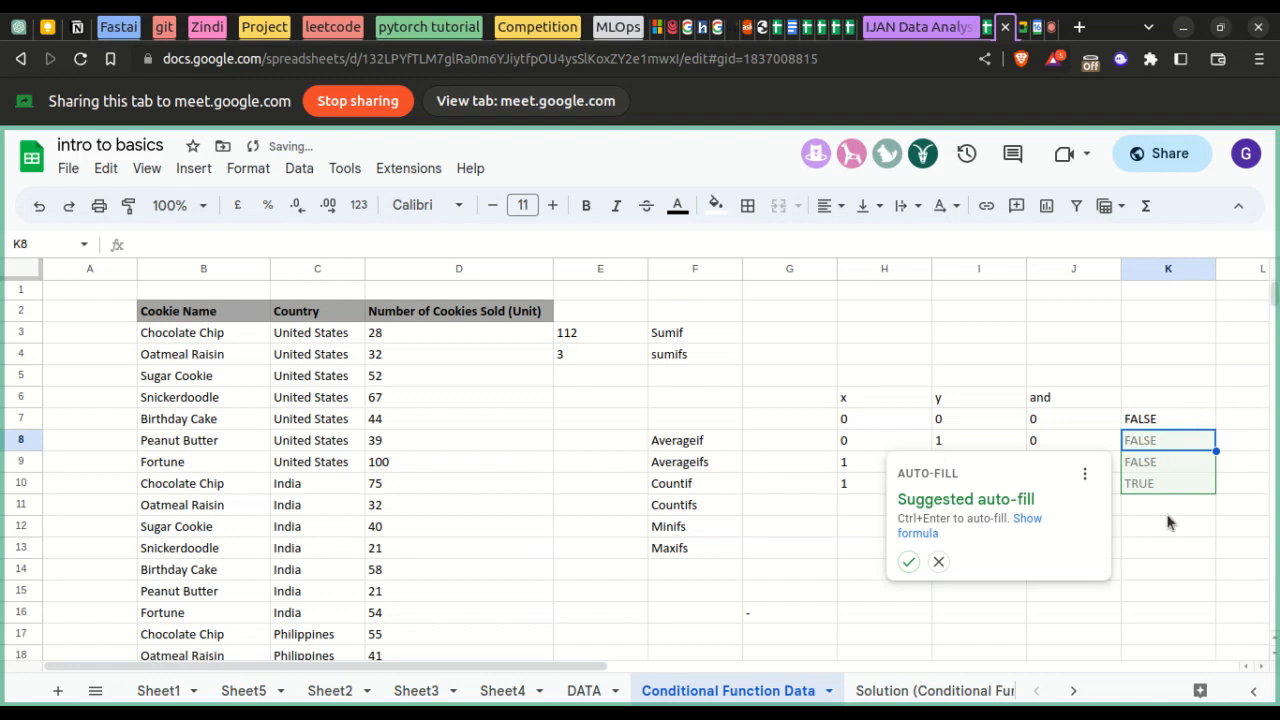
- Fill the AND formula from K7 down through K10
{"action": "left_click", "coordinate": [1163, 399]}
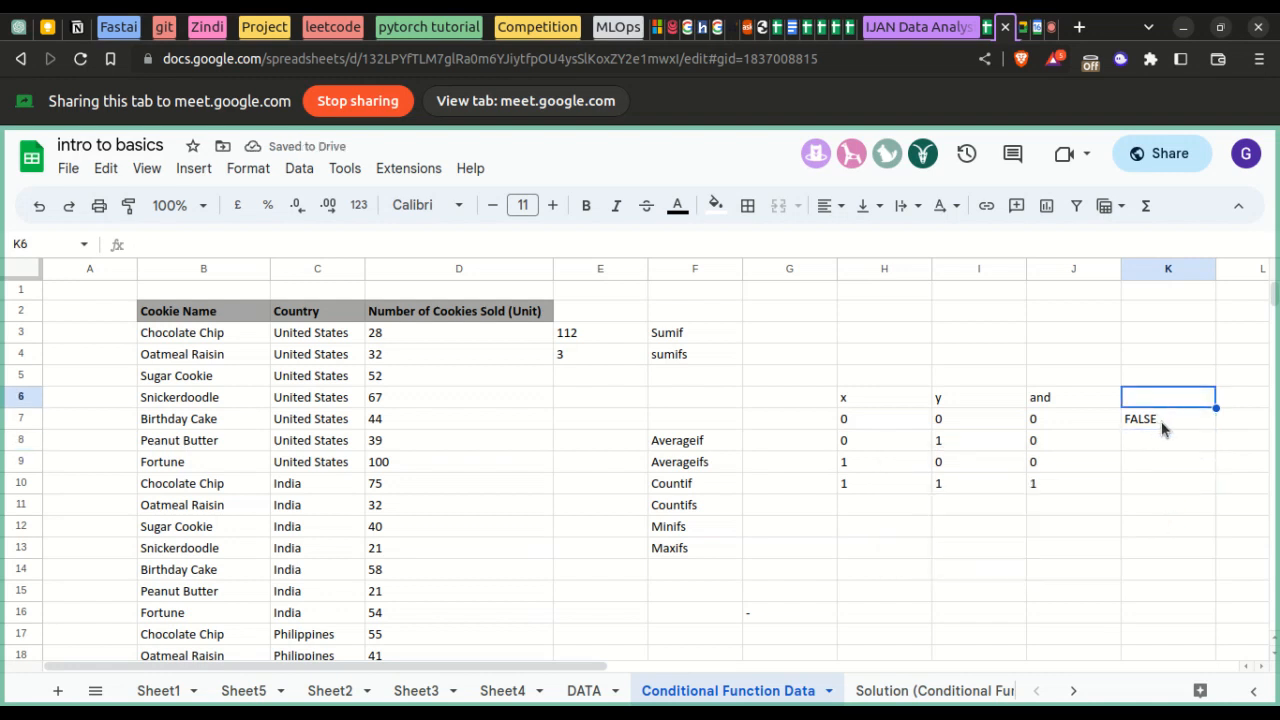
{"action": "left_click", "coordinate": [1161, 421]}
{"action": "left_click_drag", "start_coordinate": [1216, 429], "coordinate": [1220, 486]}
{"action": "left_click", "coordinate": [1187, 531]}
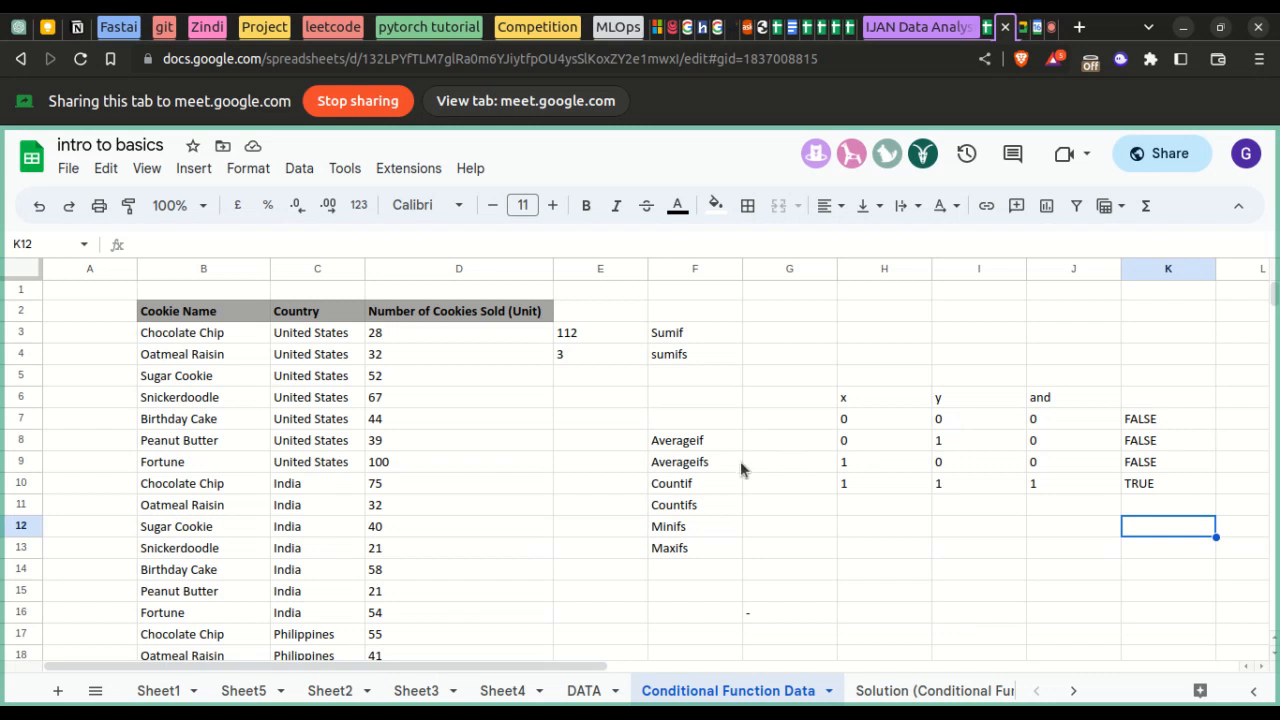
- Turn the Countif label in F10 into the opening of a formula, =Countif(
{"action": "left_click", "coordinate": [703, 487]}
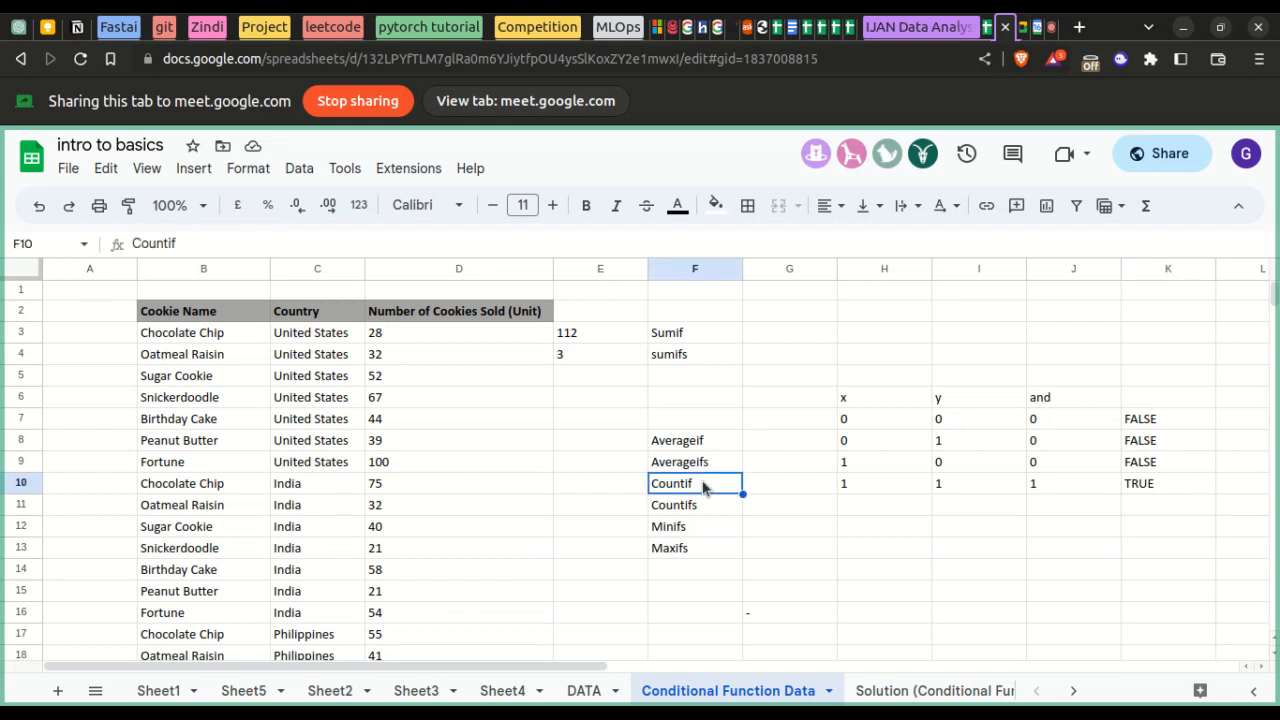
{"action": "double_click", "coordinate": [703, 487]}
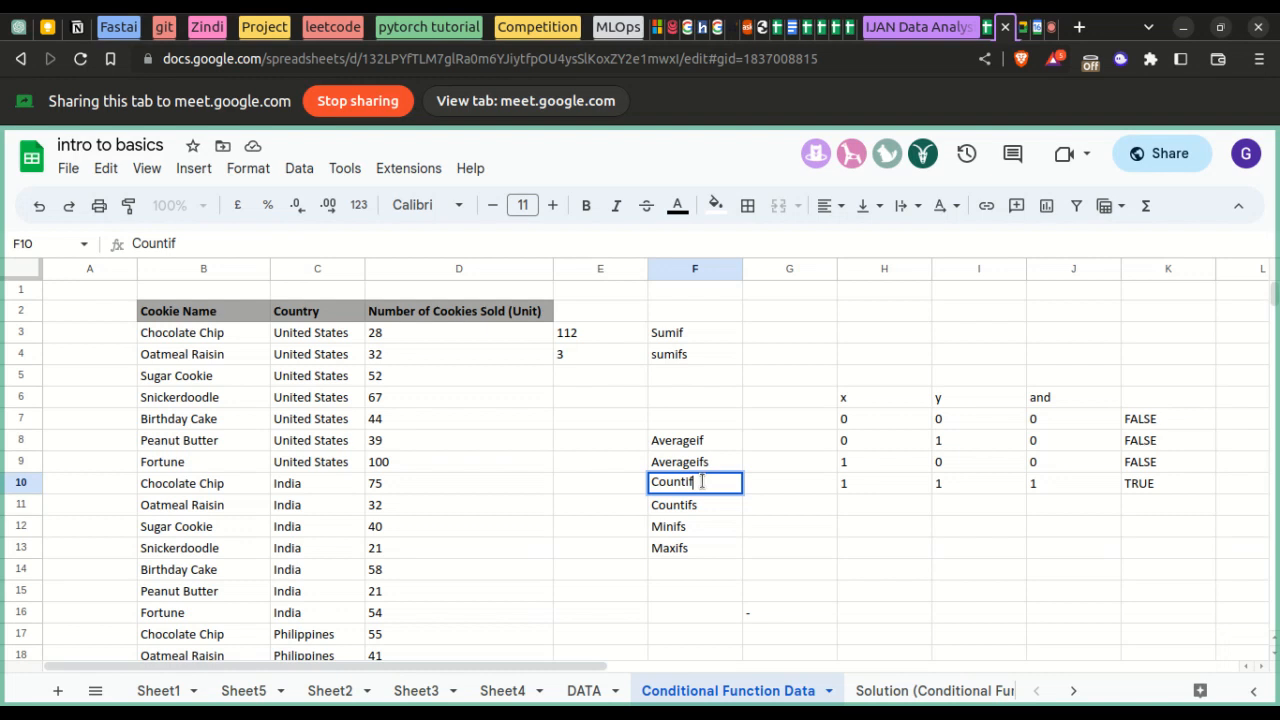
{"action": "key", "text": "Home"}
{"action": "type", "text": "="}
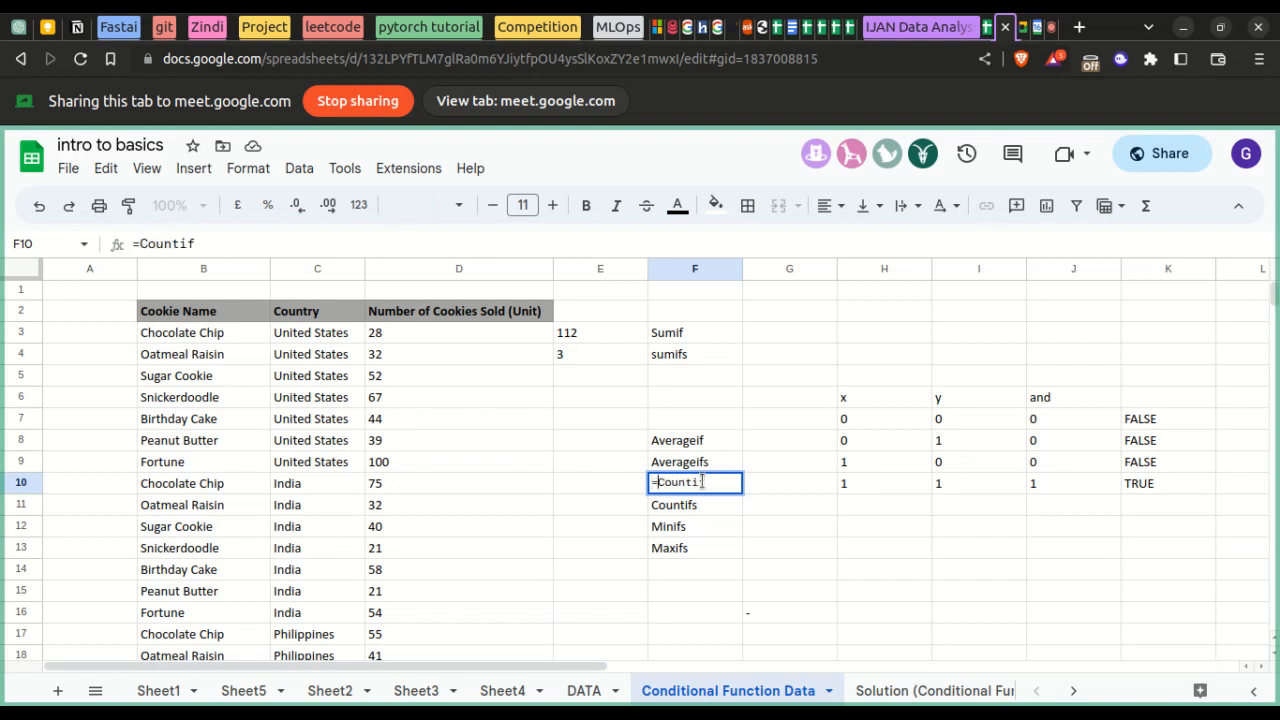
{"action": "left_click", "coordinate": [717, 481]}
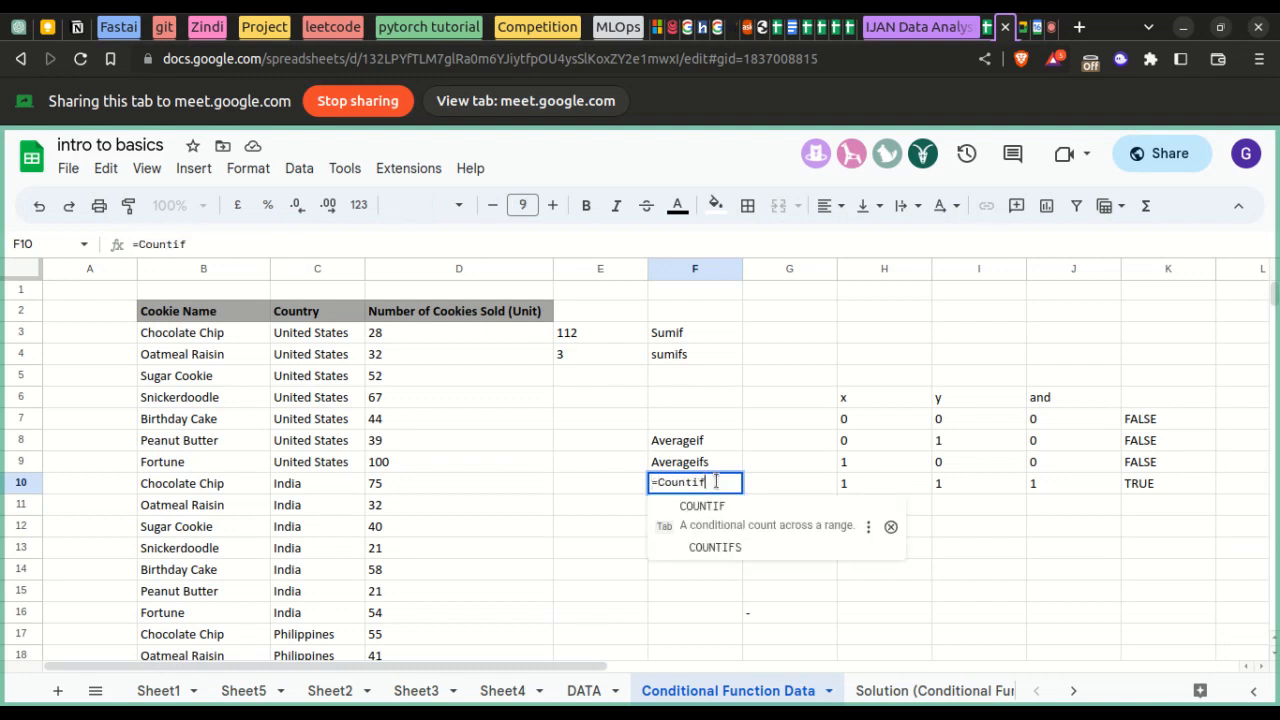
{"action": "type", "text": "("}
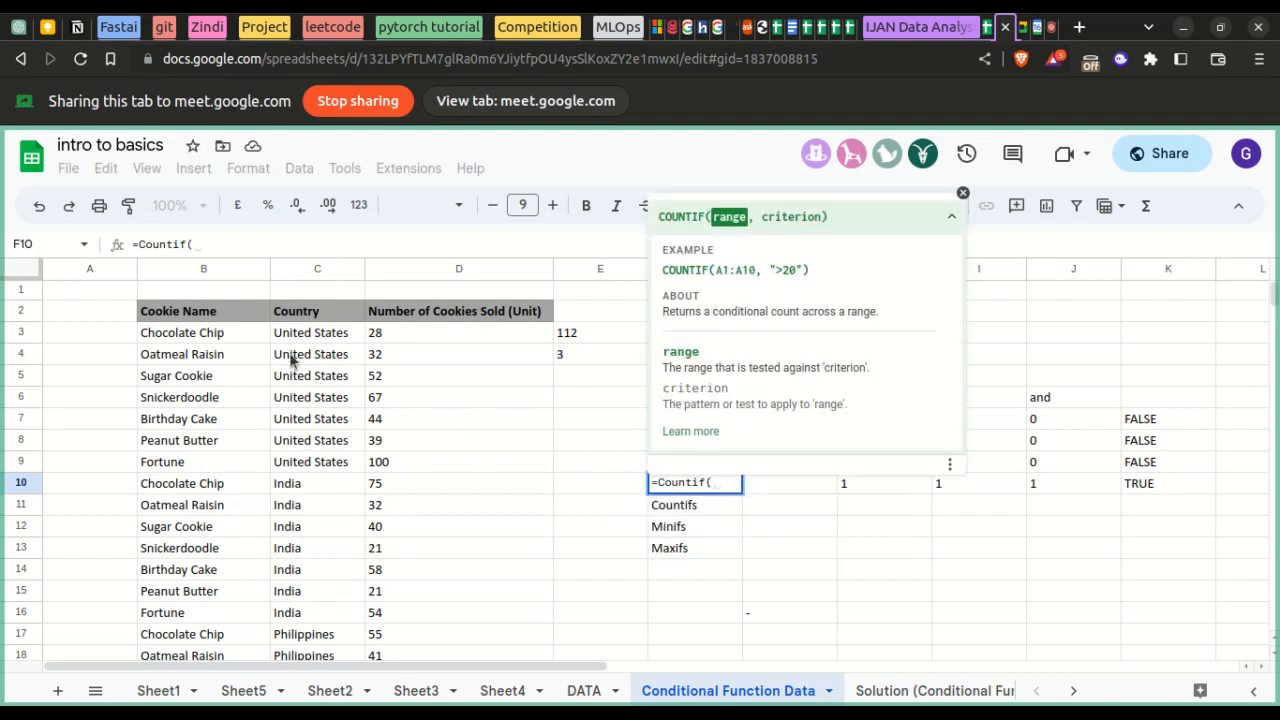
{"action": "left_click_drag", "start_coordinate": [300, 338], "coordinate": [318, 462]}
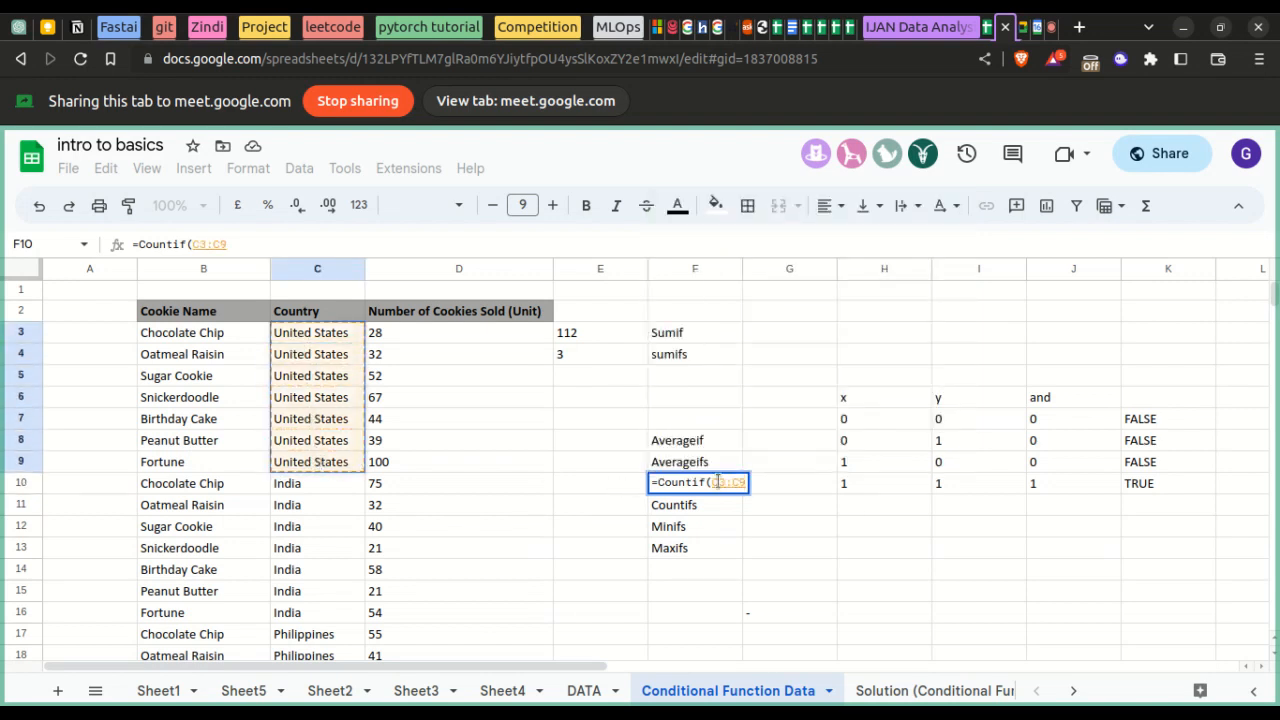
{"action": "type", "text": ","}
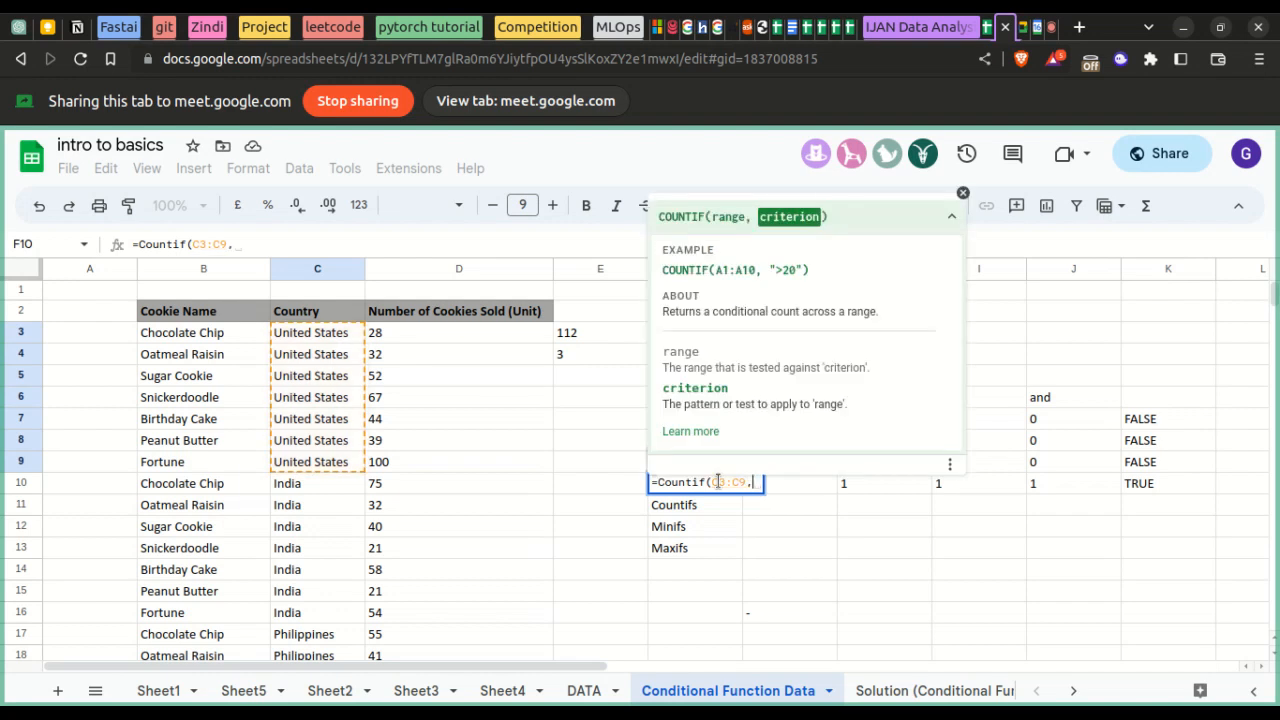
{"action": "left_click", "coordinate": [458, 335]}
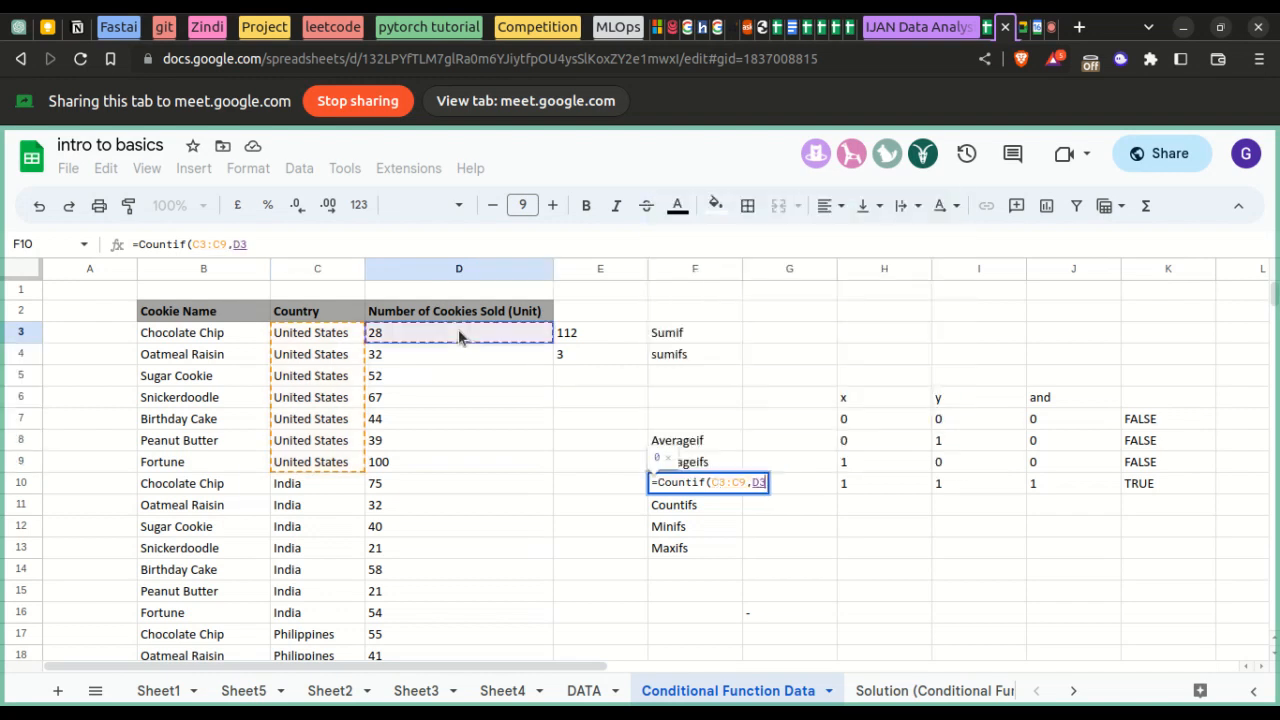
{"action": "left_click", "coordinate": [752, 484]}
{"action": "key", "text": "Left"}
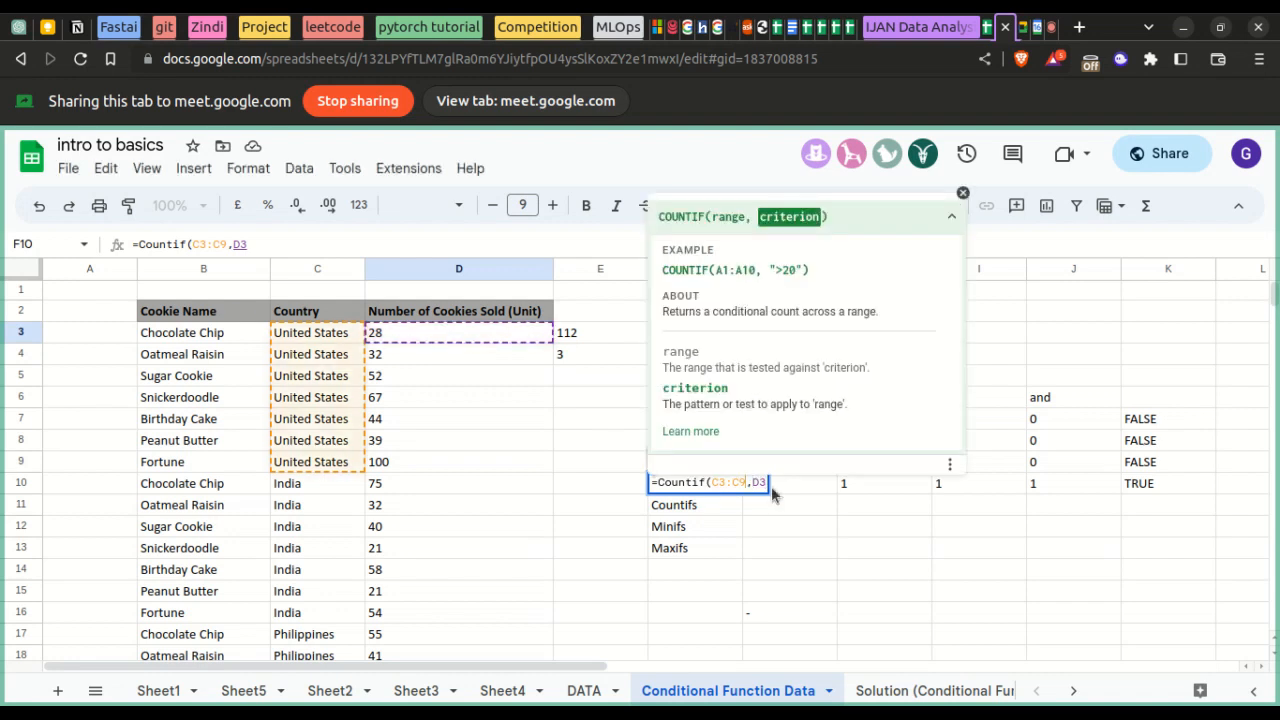
{"action": "key", "text": "BackSpace"}
{"action": "key", "text": "BackSpace"}
{"action": "key", "text": "BackSpace"}
{"action": "key", "text": "BackSpace"}
{"action": "key", "text": "BackSpace"}
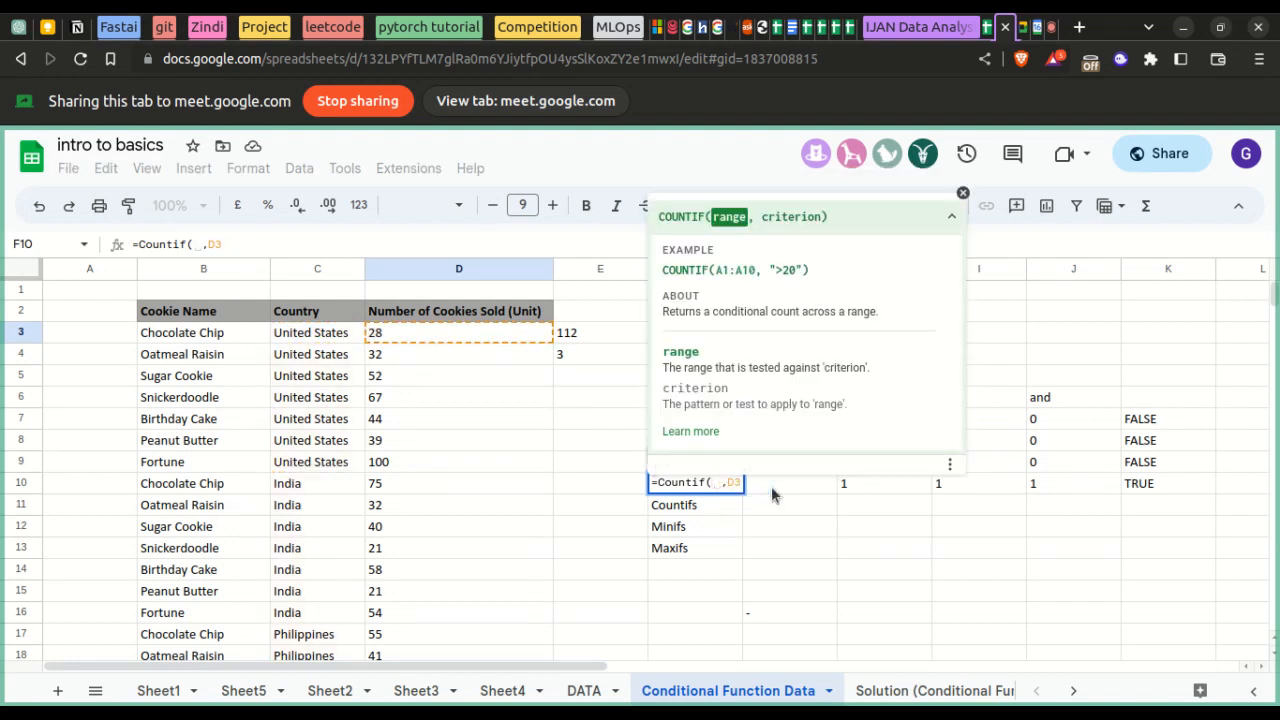
{"action": "key", "text": "Right"}
{"action": "key", "text": "Right"}
{"action": "key", "text": "Right"}
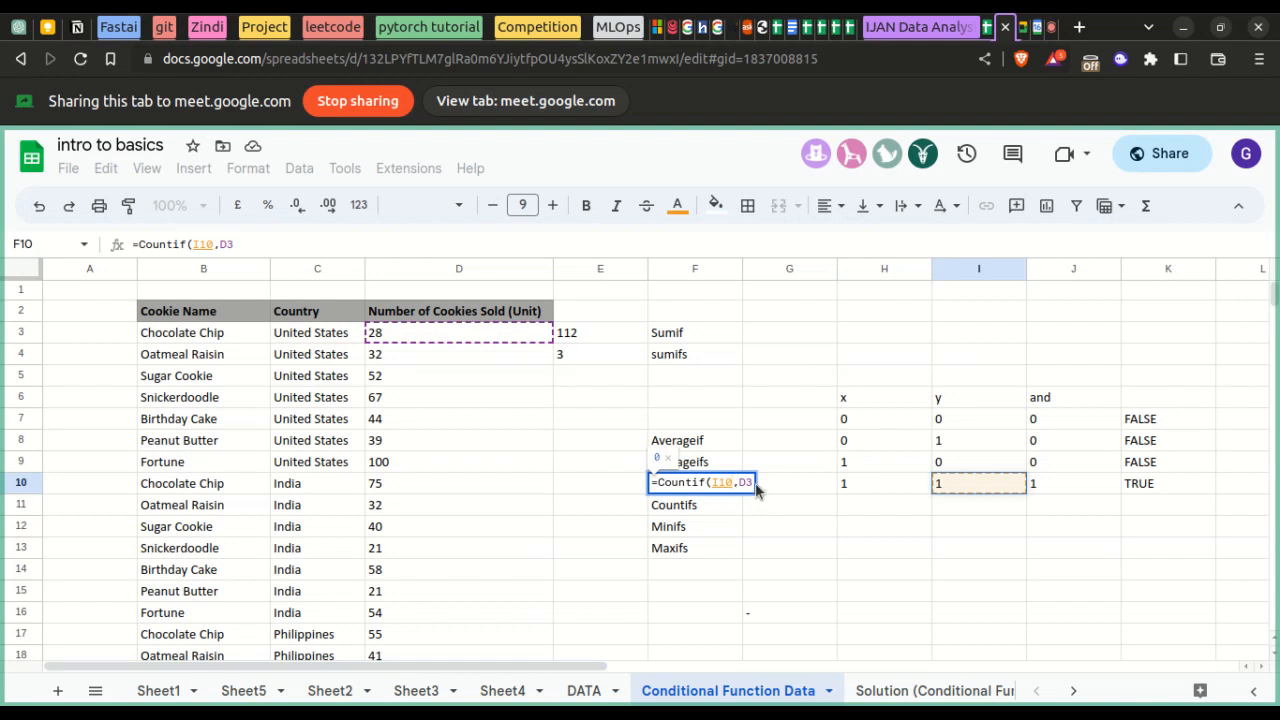
{"action": "left_click", "coordinate": [753, 485]}
{"action": "key", "text": "BackSpace"}
{"action": "key", "text": "BackSpace"}
{"action": "key", "text": "BackSpace"}
{"action": "key", "text": "BackSpace"}
{"action": "key", "text": "BackSpace"}
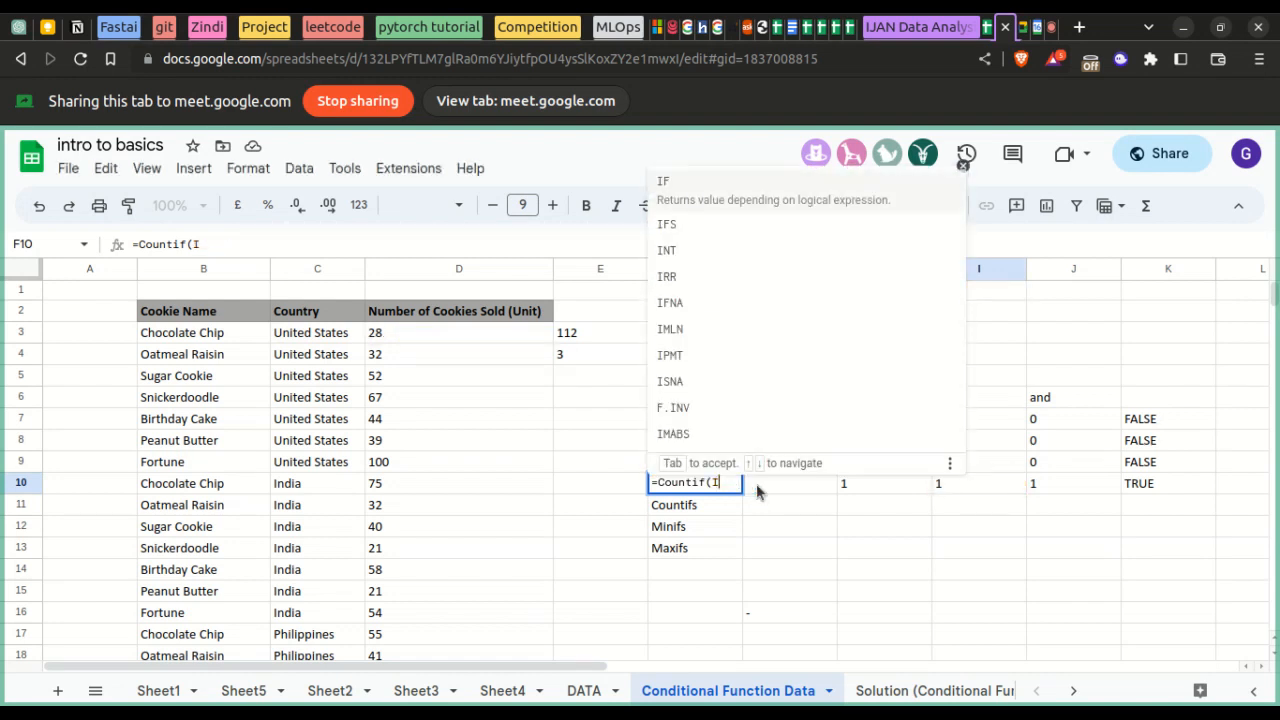
{"action": "key", "text": "BackSpace"}
- Complete the F10 formula as =Countif(D3:D9,">50") and check it against the units sold in D3:D9
{"action": "left_click_drag", "start_coordinate": [417, 332], "coordinate": [426, 462]}
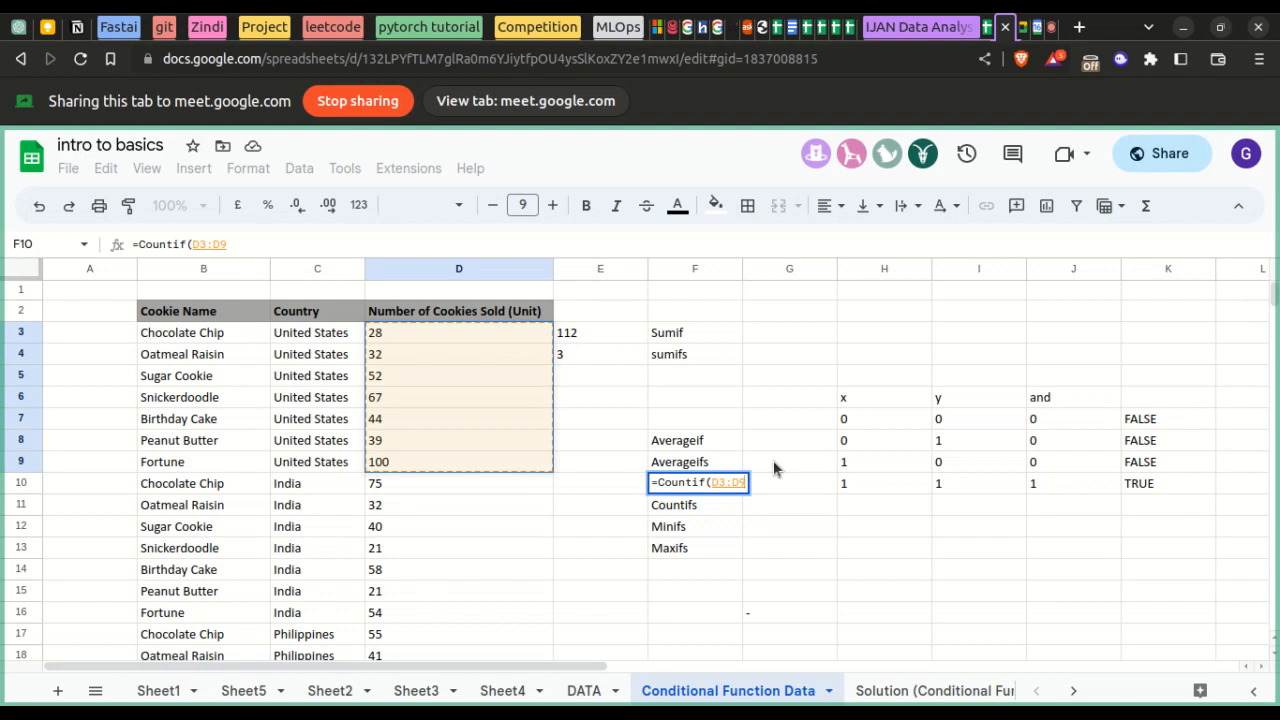
{"action": "type", "text": ","}
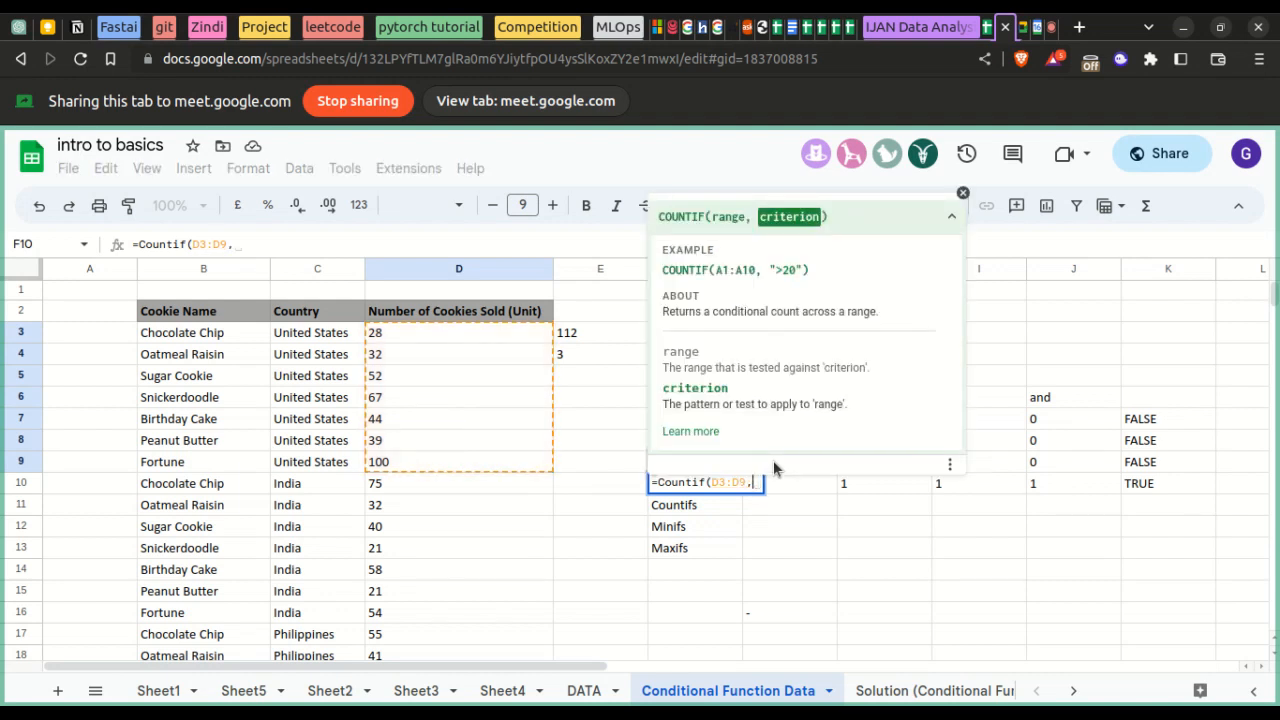
{"action": "type", "text": "\"\""}
{"action": "type", "text": ">"}
{"action": "type", "text": "50"}
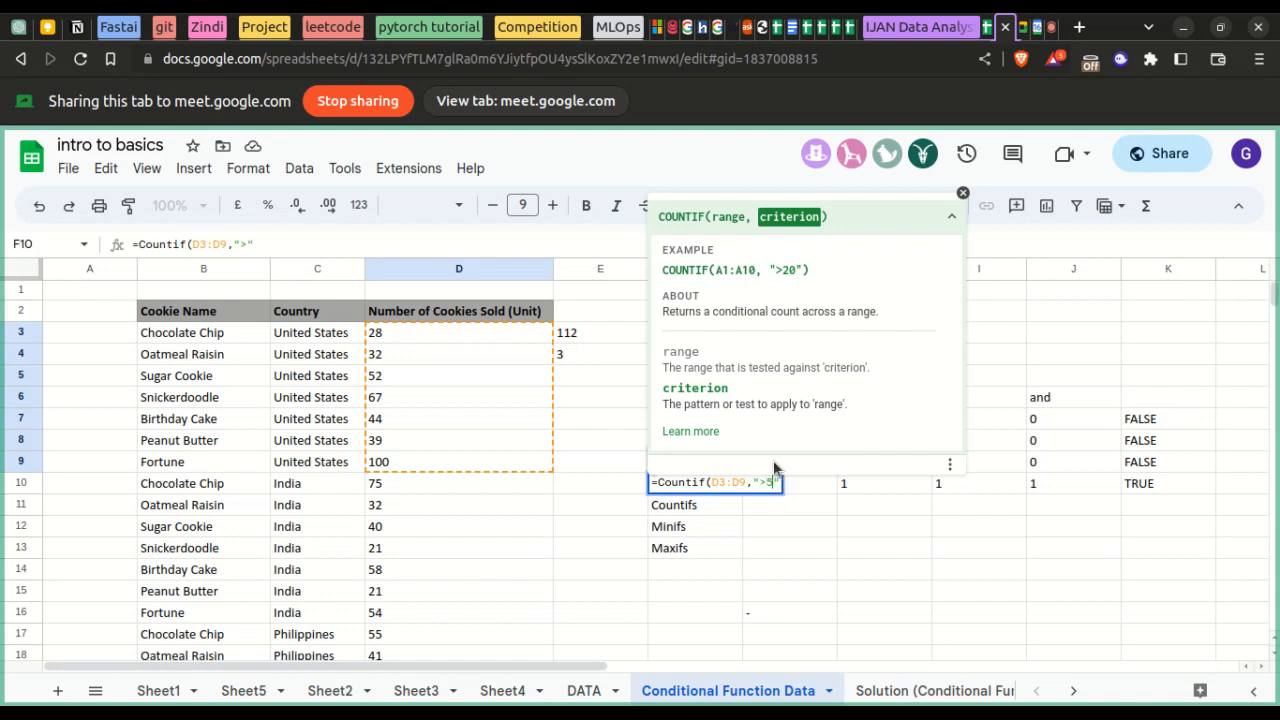
{"action": "key", "text": "Return"}
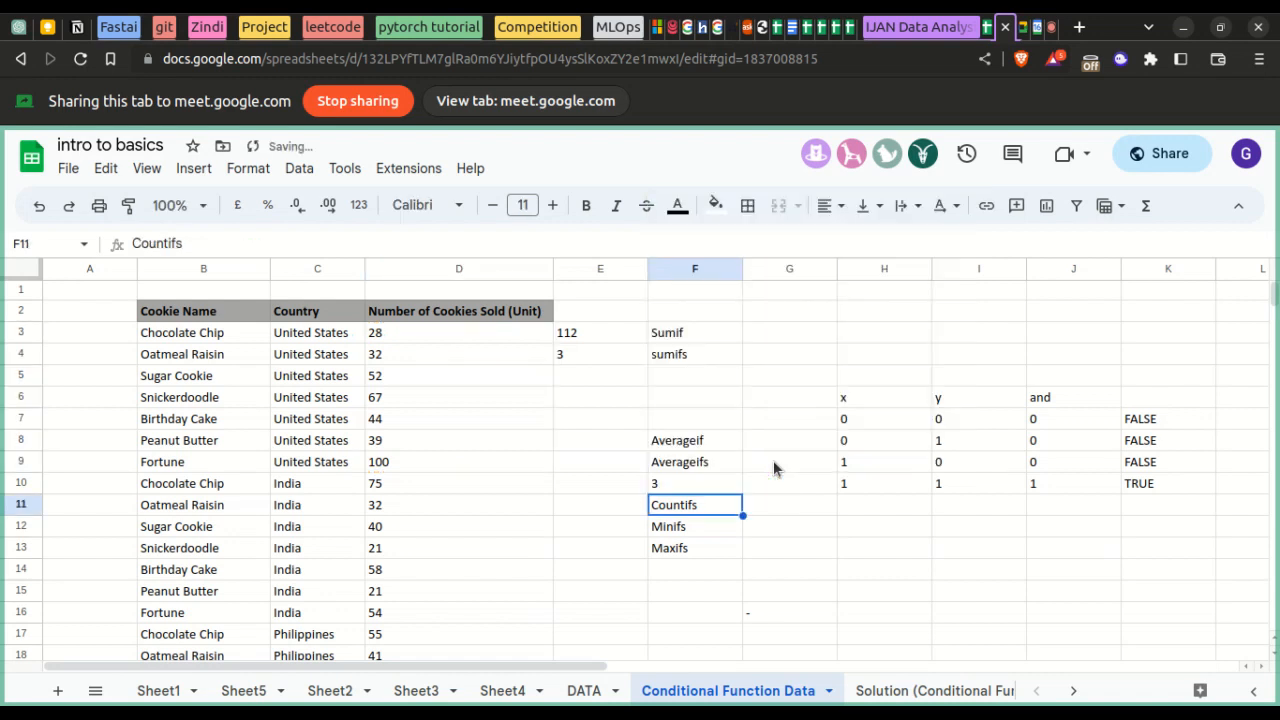
{"action": "left_click", "coordinate": [700, 487]}
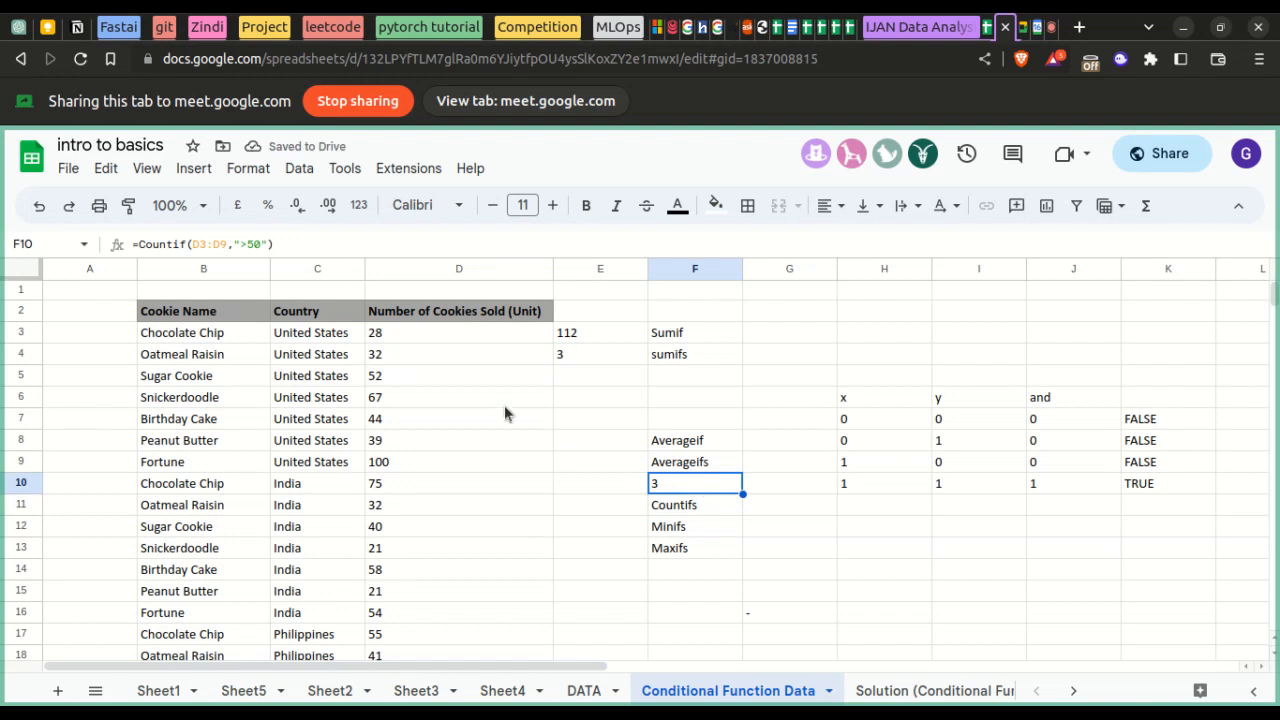
{"action": "left_click_drag", "start_coordinate": [410, 466], "coordinate": [412, 440]}
{"action": "left_click_drag", "start_coordinate": [421, 357], "coordinate": [427, 322]}
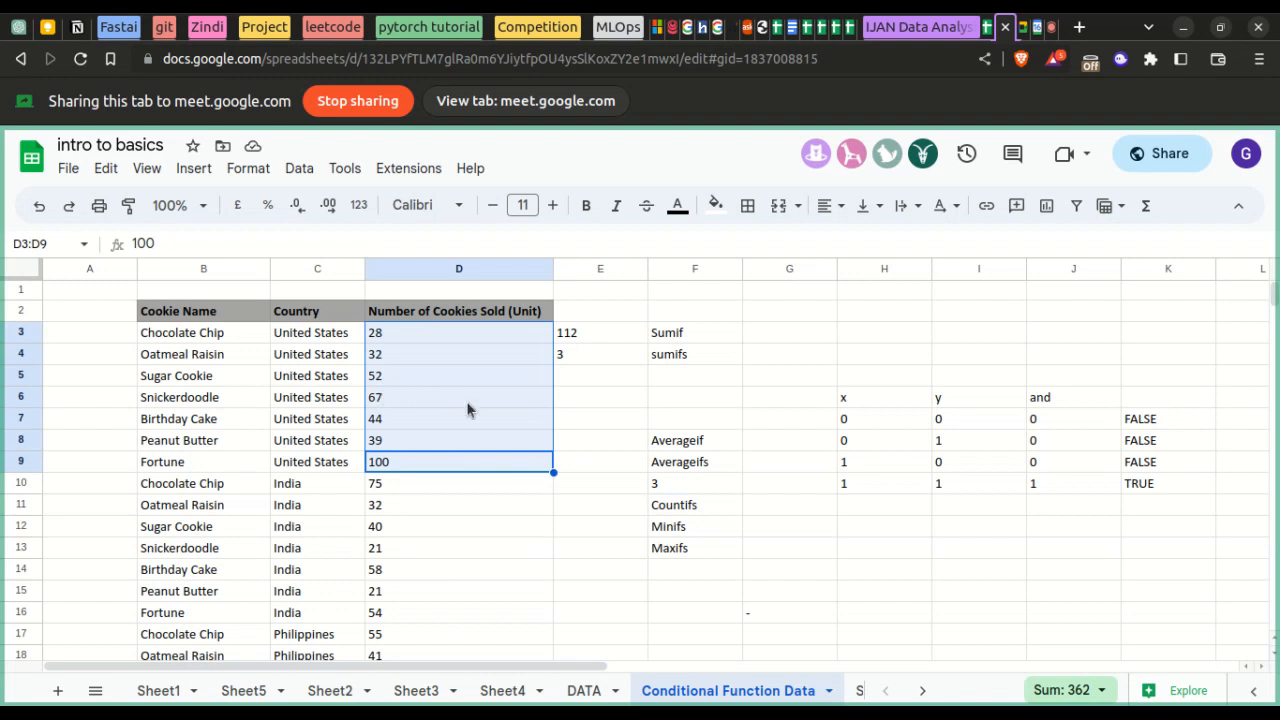
{"action": "left_click", "coordinate": [677, 484]}
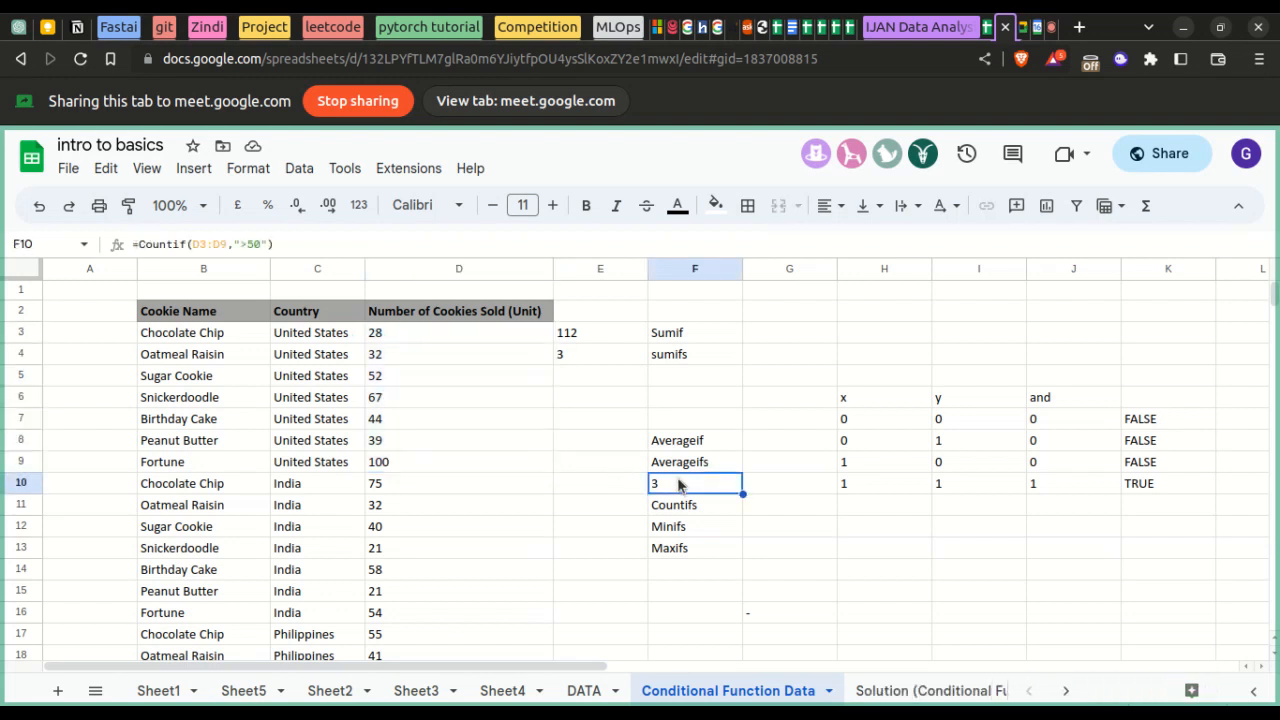
- Change the F10 formula's criterion to "<50", check it against the units sold in D3:D9, and highlight the criterion within the formula
{"action": "double_click", "coordinate": [677, 480]}
{"action": "key", "text": "BackSpace"}
{"action": "type", "text": "<"}
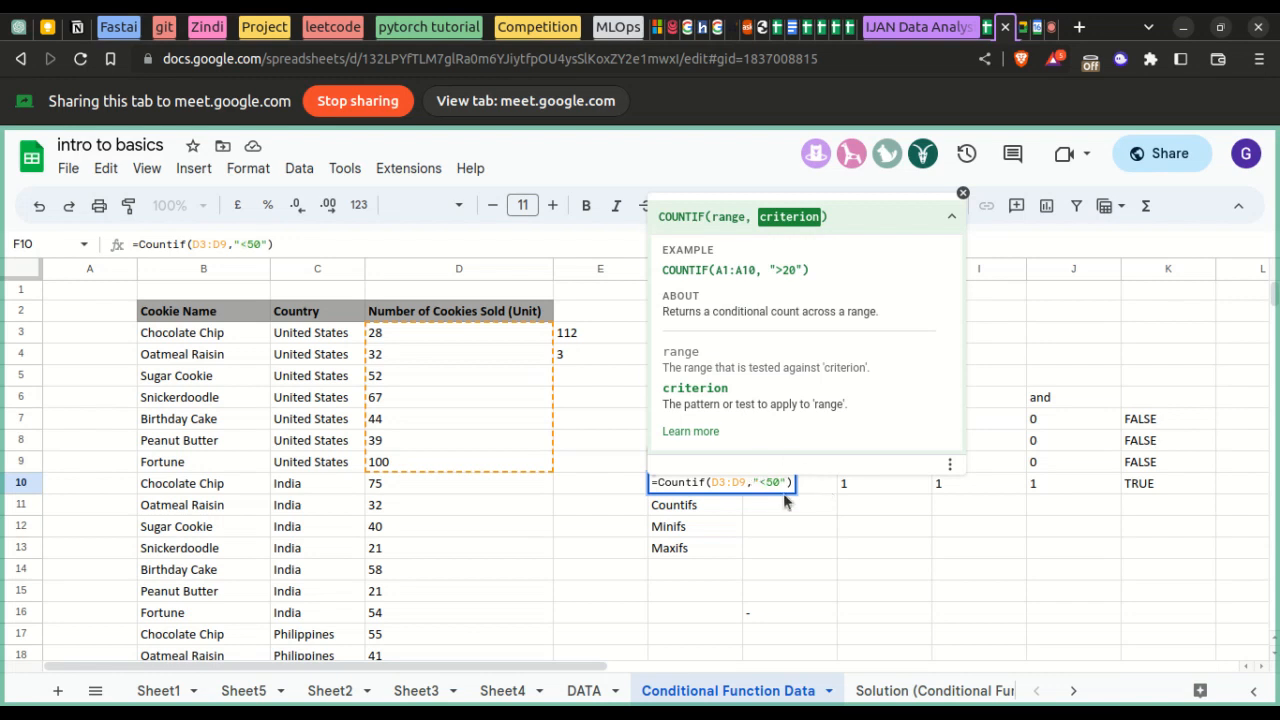
{"action": "key", "text": "Return"}
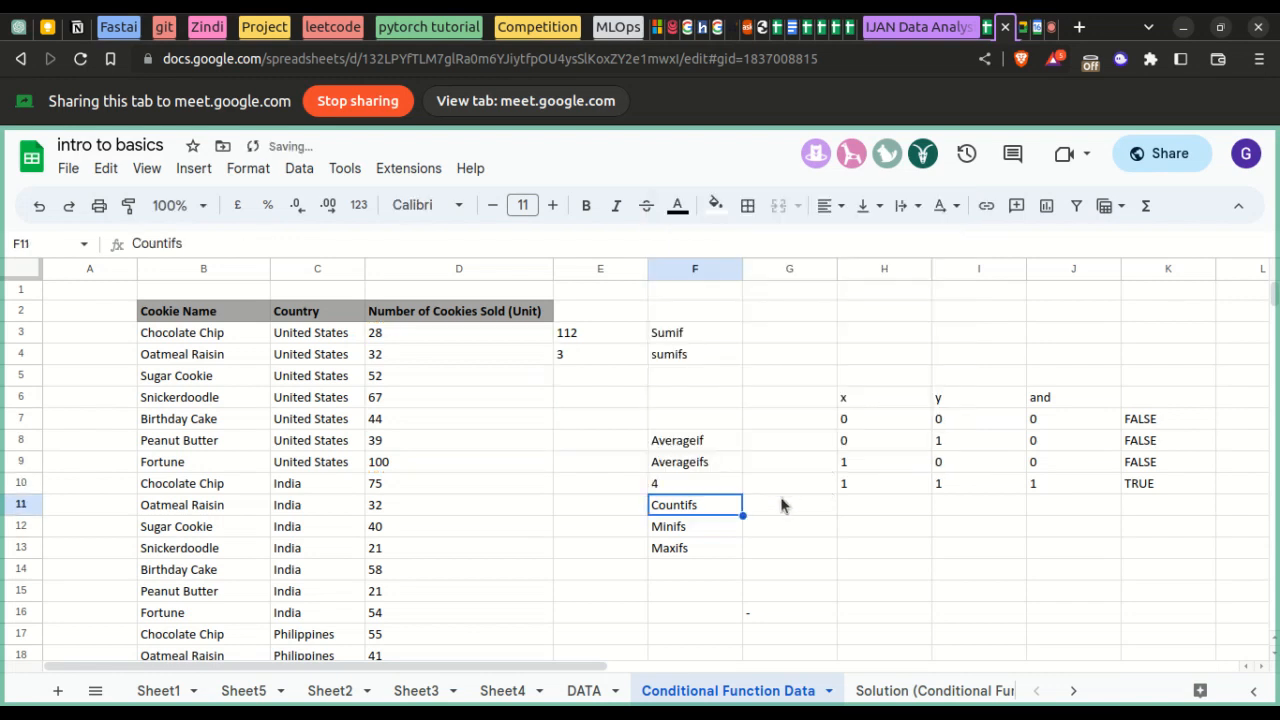
{"action": "left_click", "coordinate": [710, 487]}
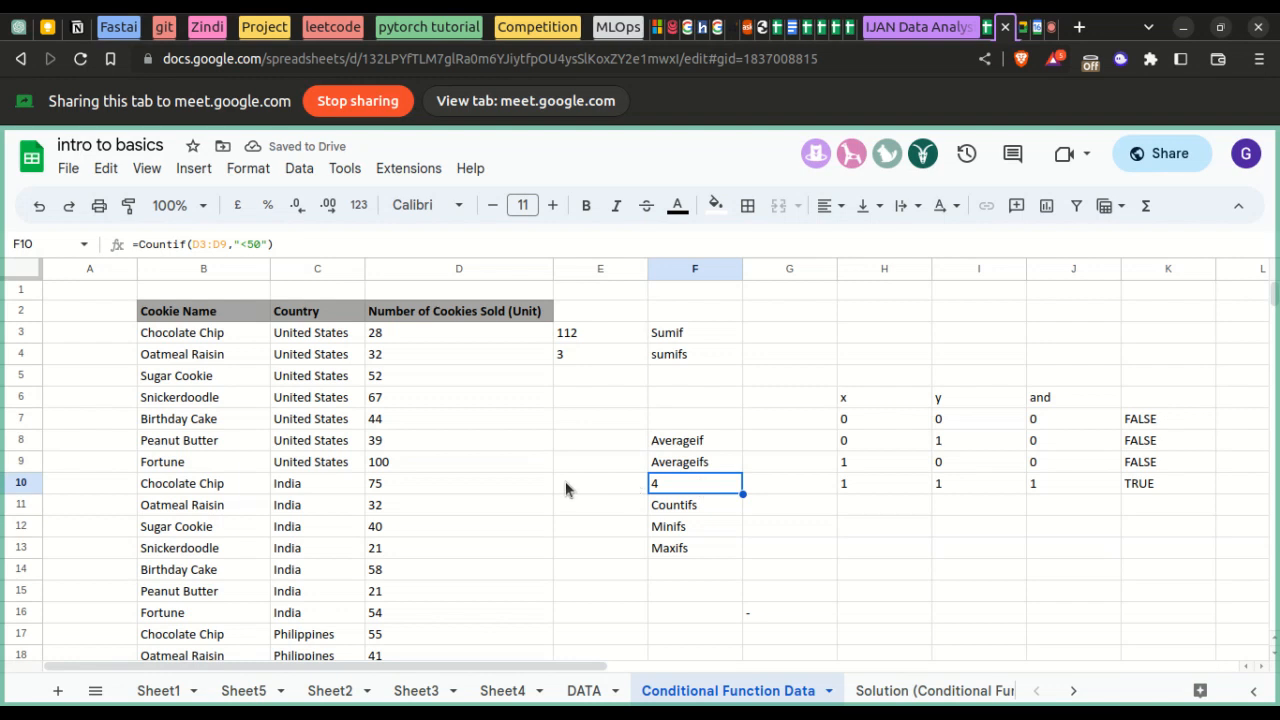
{"action": "left_click_drag", "start_coordinate": [392, 461], "coordinate": [414, 337]}
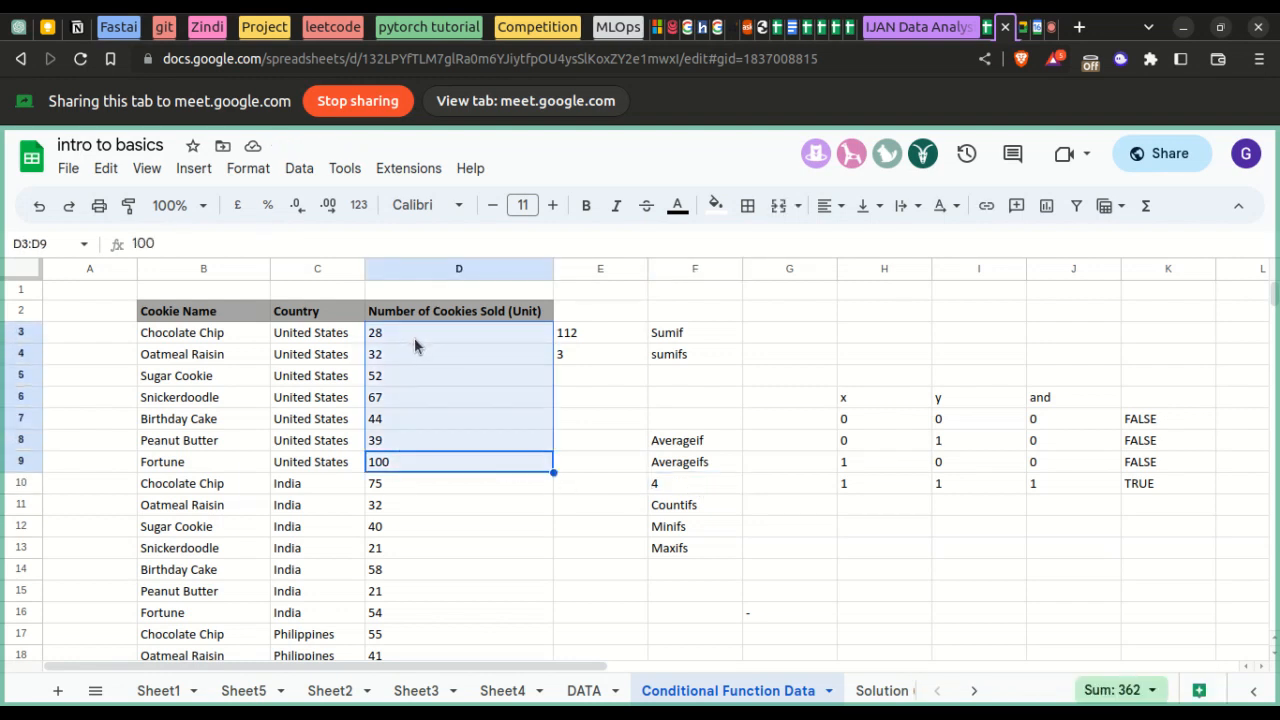
{"action": "left_click", "coordinate": [676, 486]}
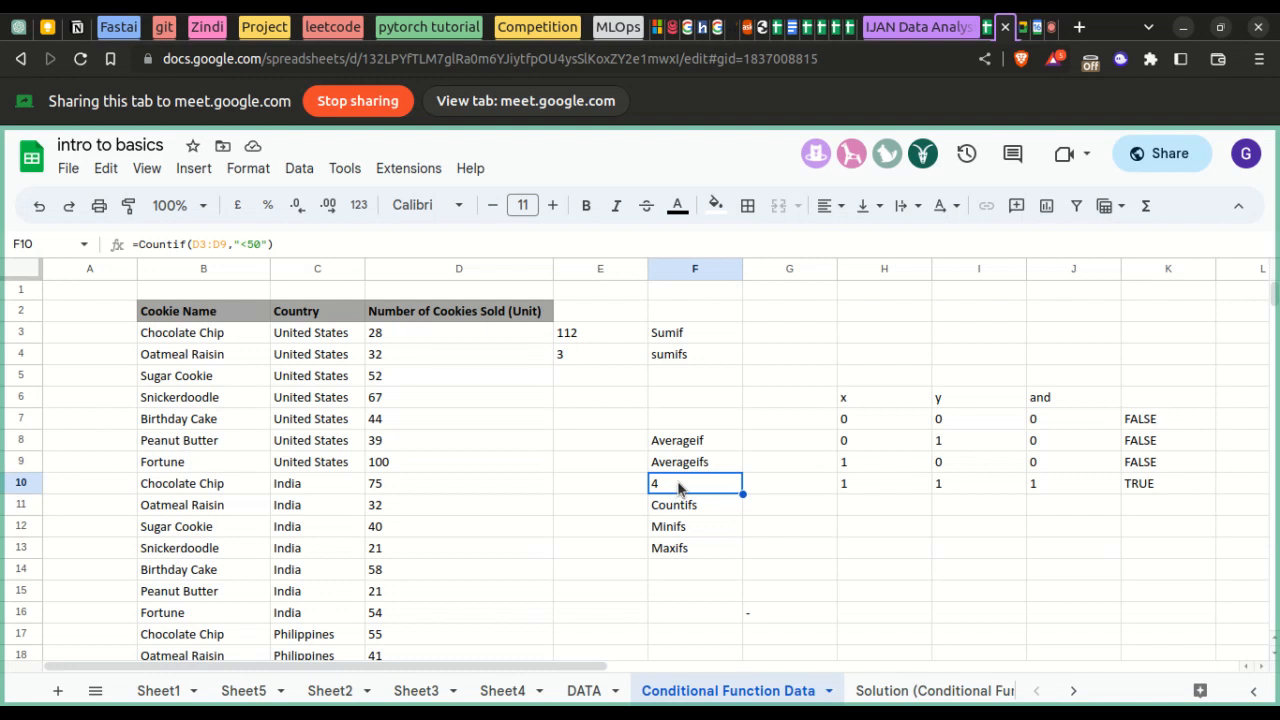
{"action": "left_click", "coordinate": [224, 244]}
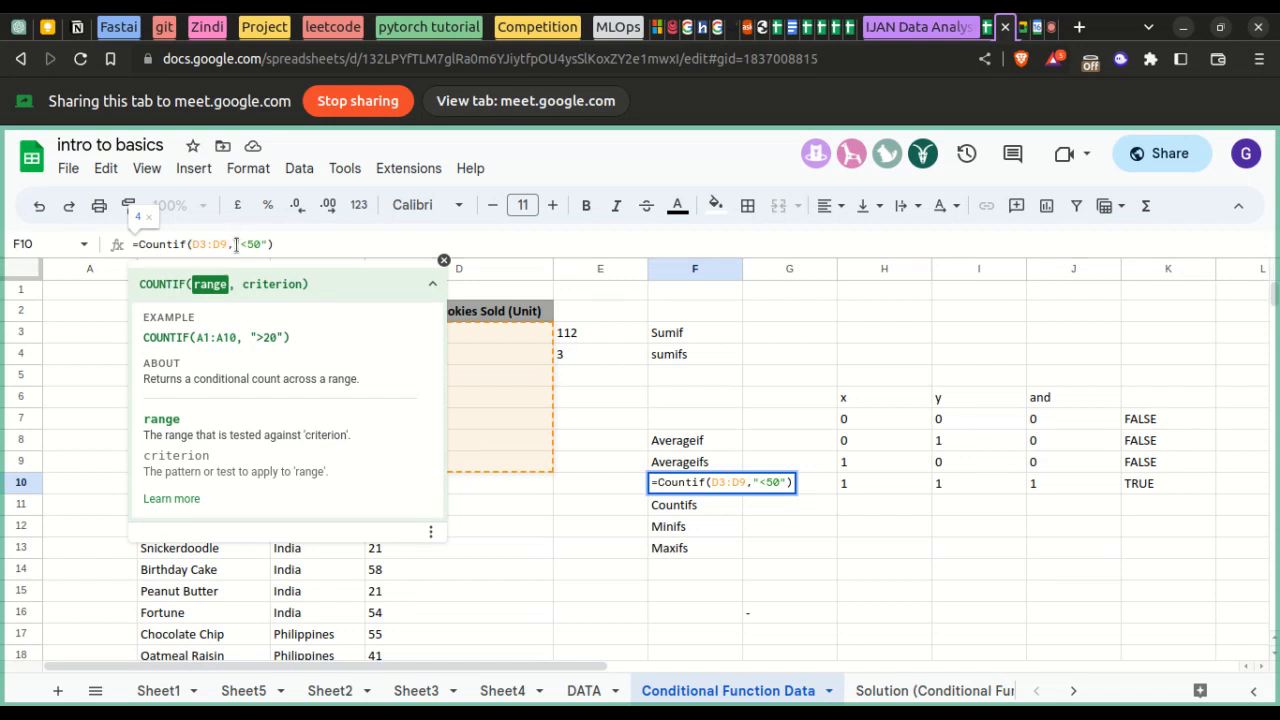
{"action": "left_click_drag", "start_coordinate": [235, 244], "coordinate": [265, 244]}
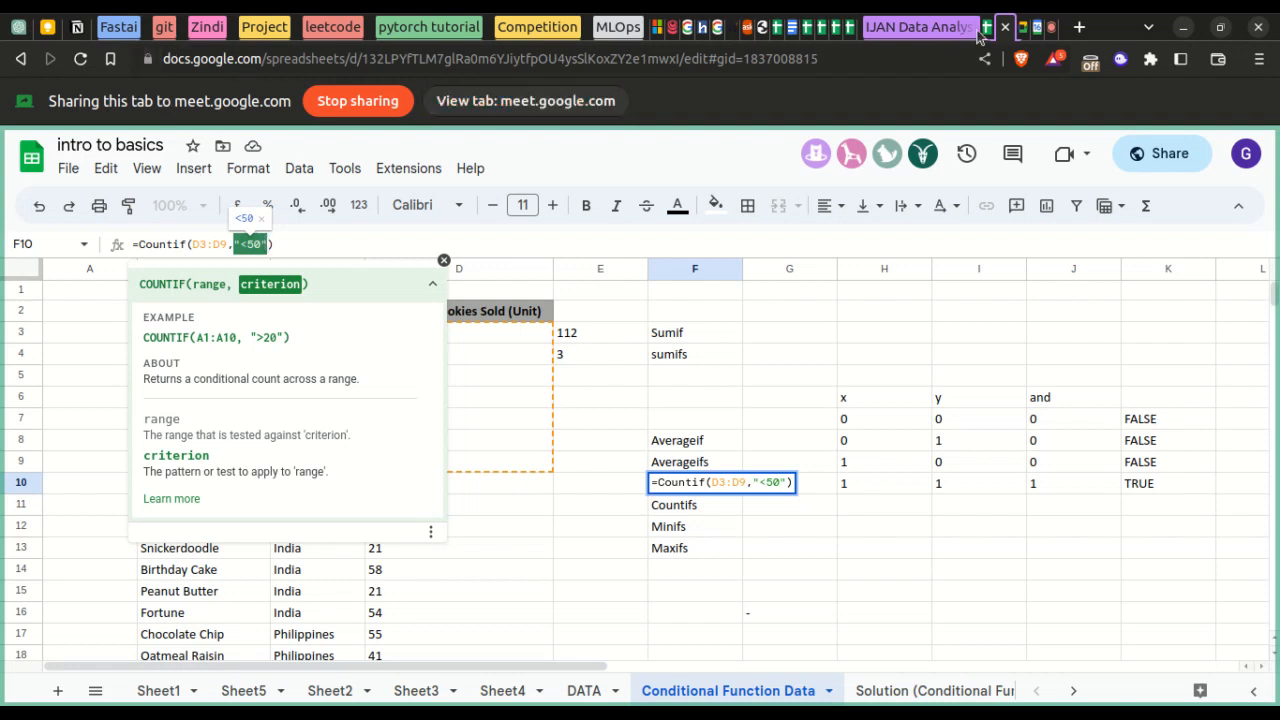
{"action": "mouse_move", "coordinate": [987, 35]}
{"action": "left_click", "coordinate": [688, 597]}
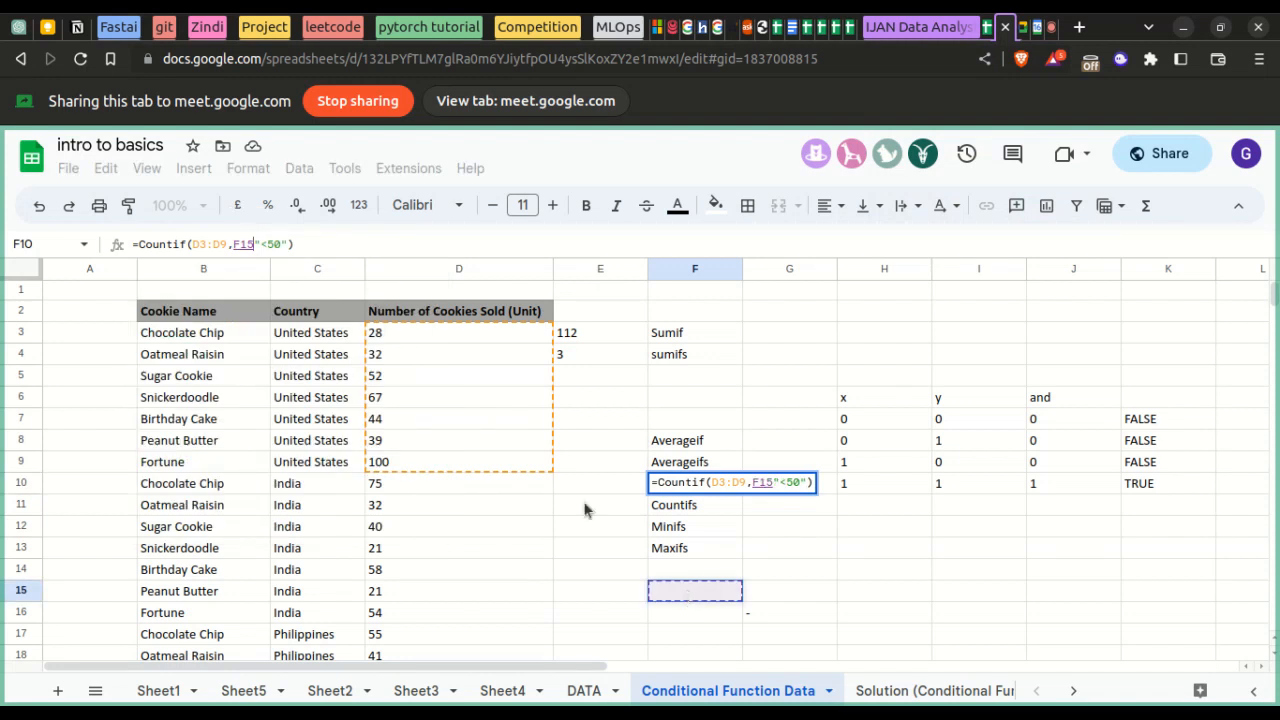
{"action": "left_click", "coordinate": [354, 237]}
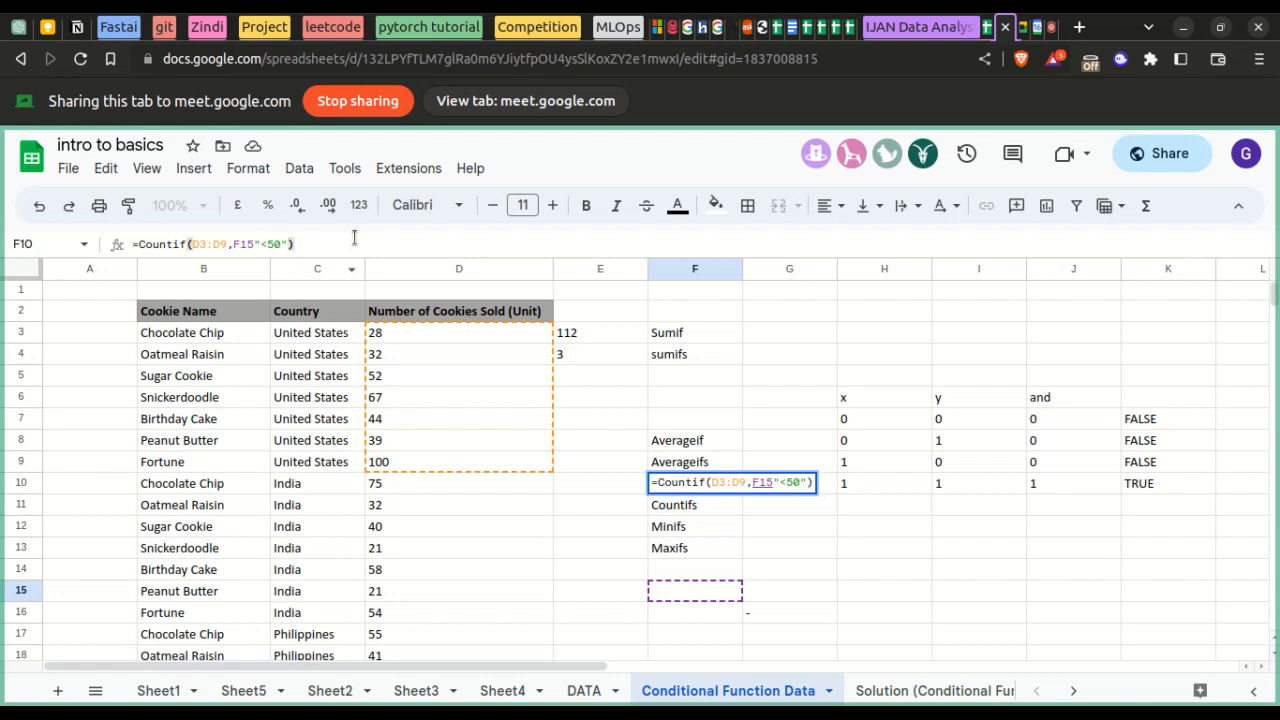
{"action": "key", "text": "Return"}
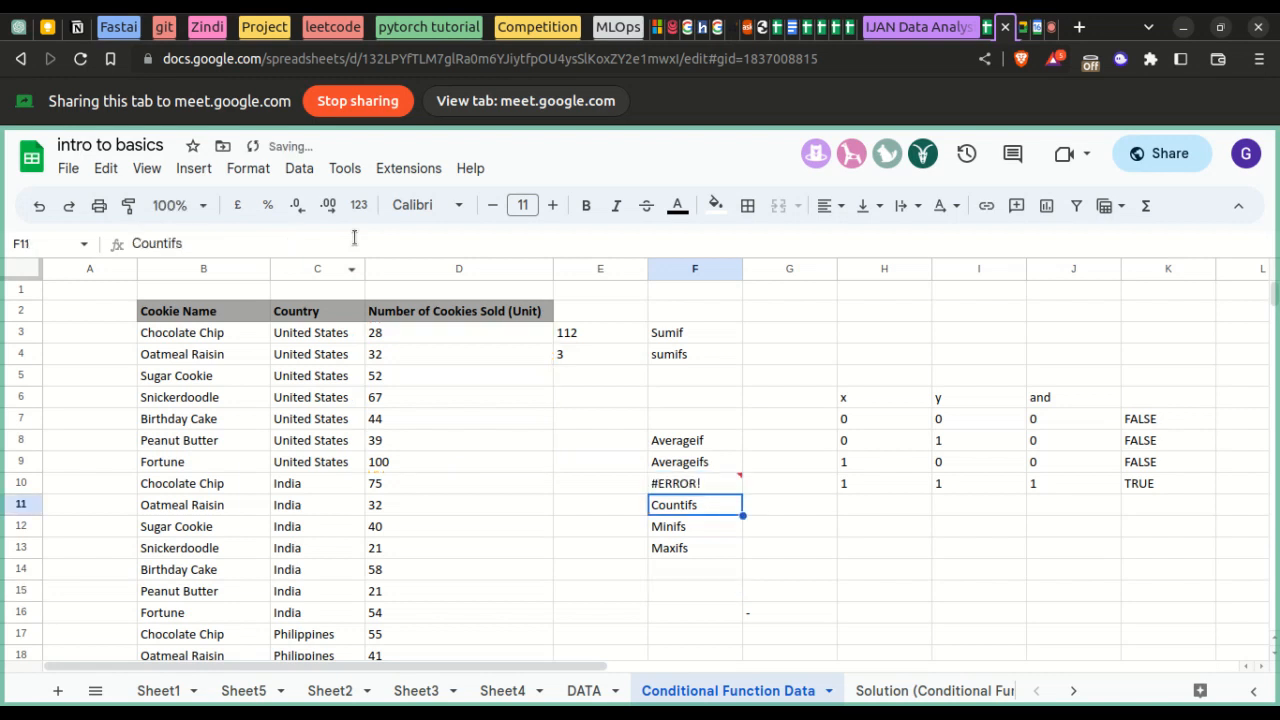
{"action": "left_click", "coordinate": [662, 487]}
{"action": "double_click", "coordinate": [680, 485]}
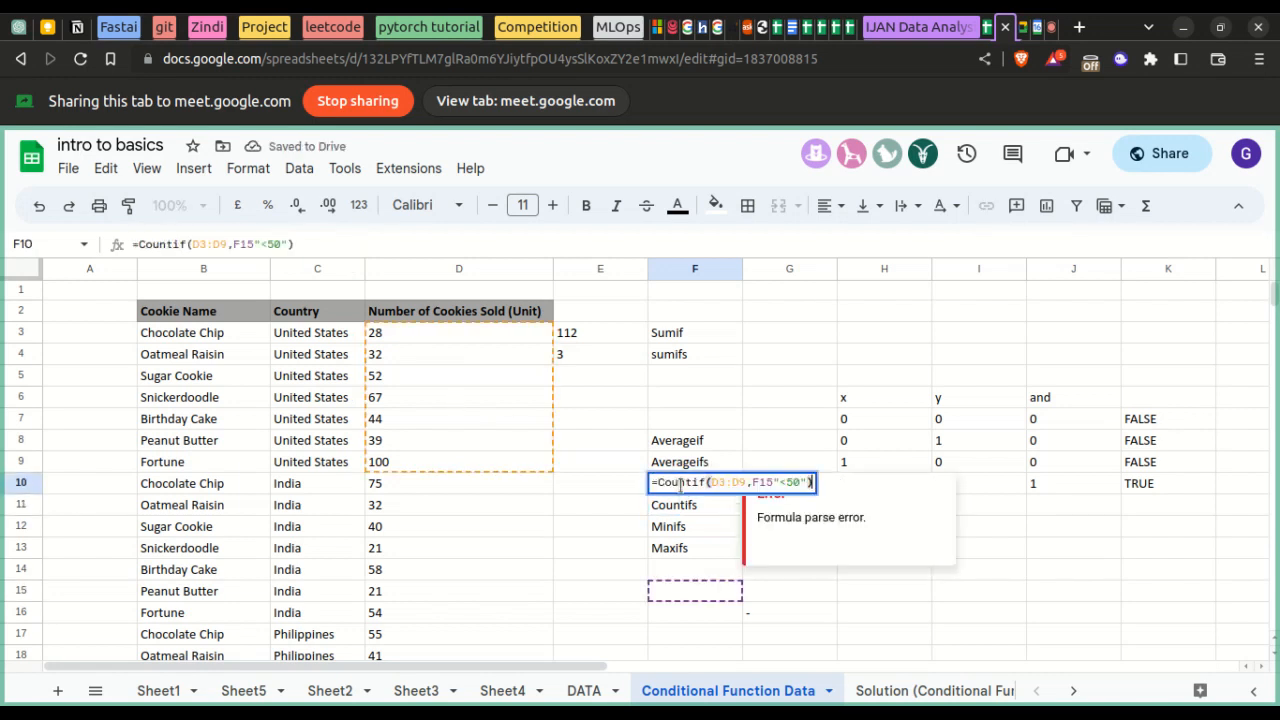
{"action": "left_click", "coordinate": [834, 658]}
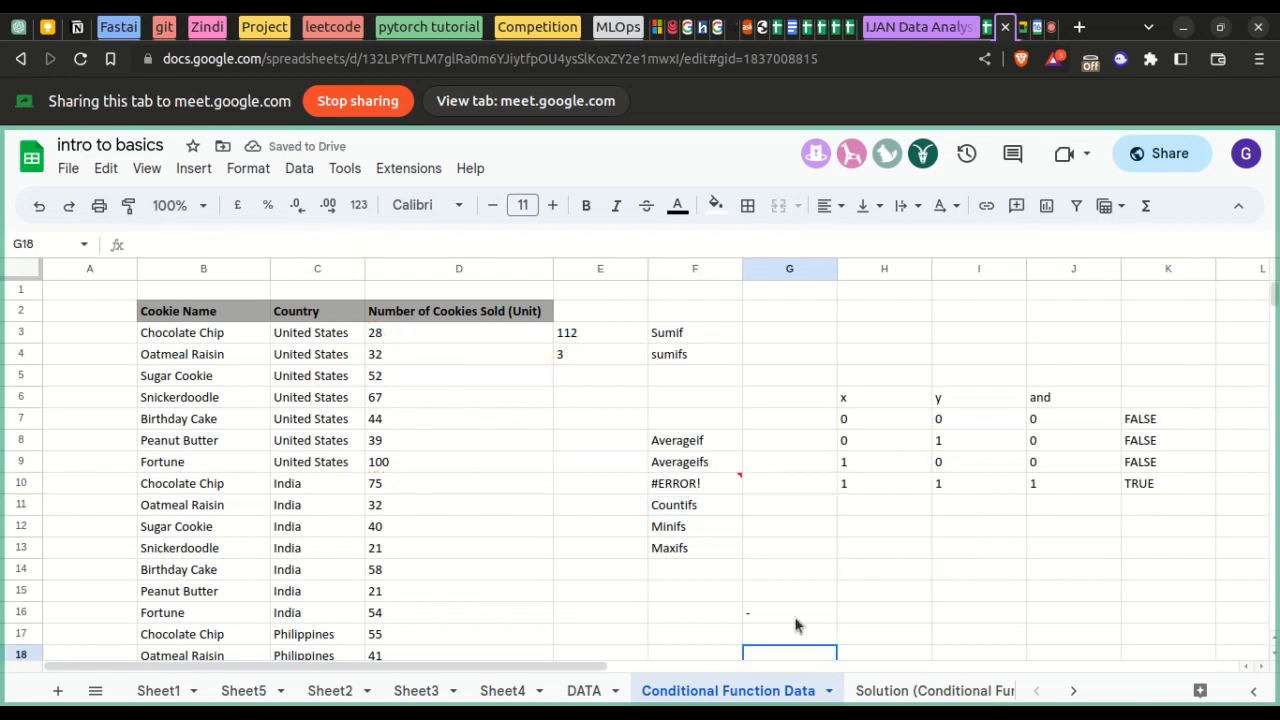
- Remove the stray F15 reference from the F10 formula so that it reads =Countif(D3:D9,"<50")
{"action": "double_click", "coordinate": [710, 486]}
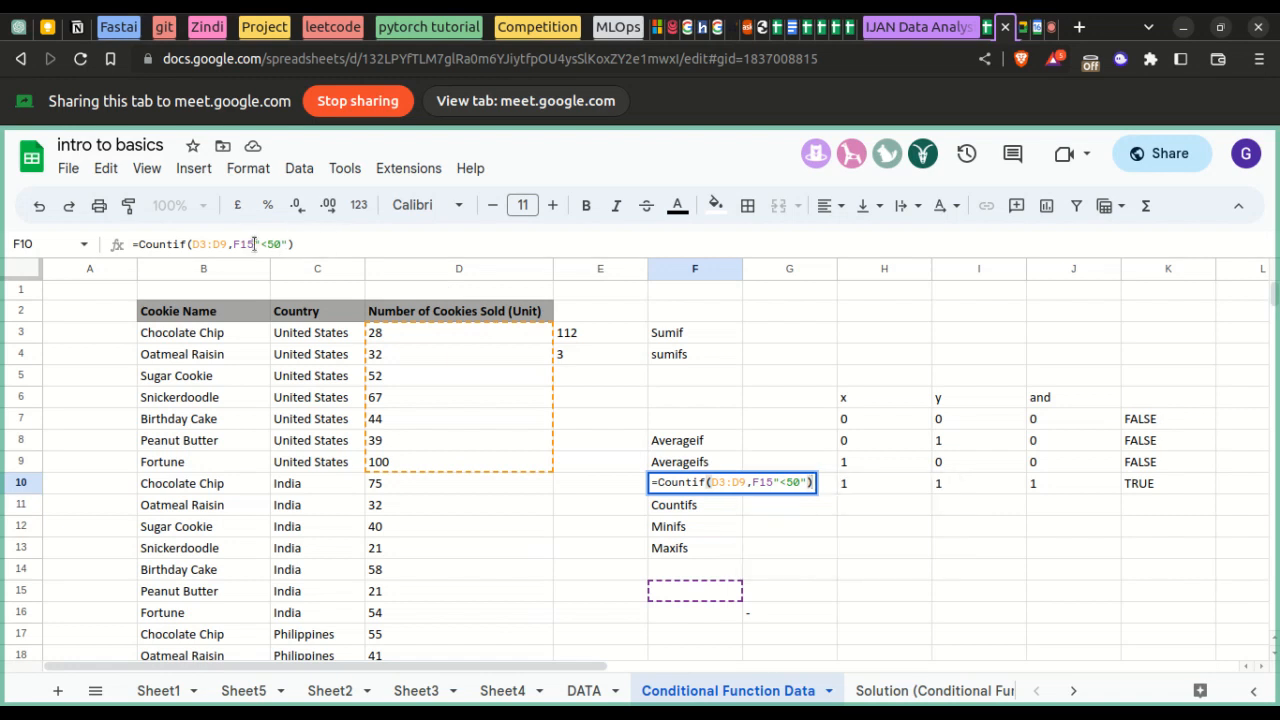
{"action": "left_click", "coordinate": [271, 245]}
{"action": "key", "text": "Left"}
{"action": "key", "text": "Left"}
{"action": "key", "text": "Left"}
{"action": "key", "text": "BackSpace"}
{"action": "key", "text": "BackSpace"}
{"action": "key", "text": "BackSpace"}
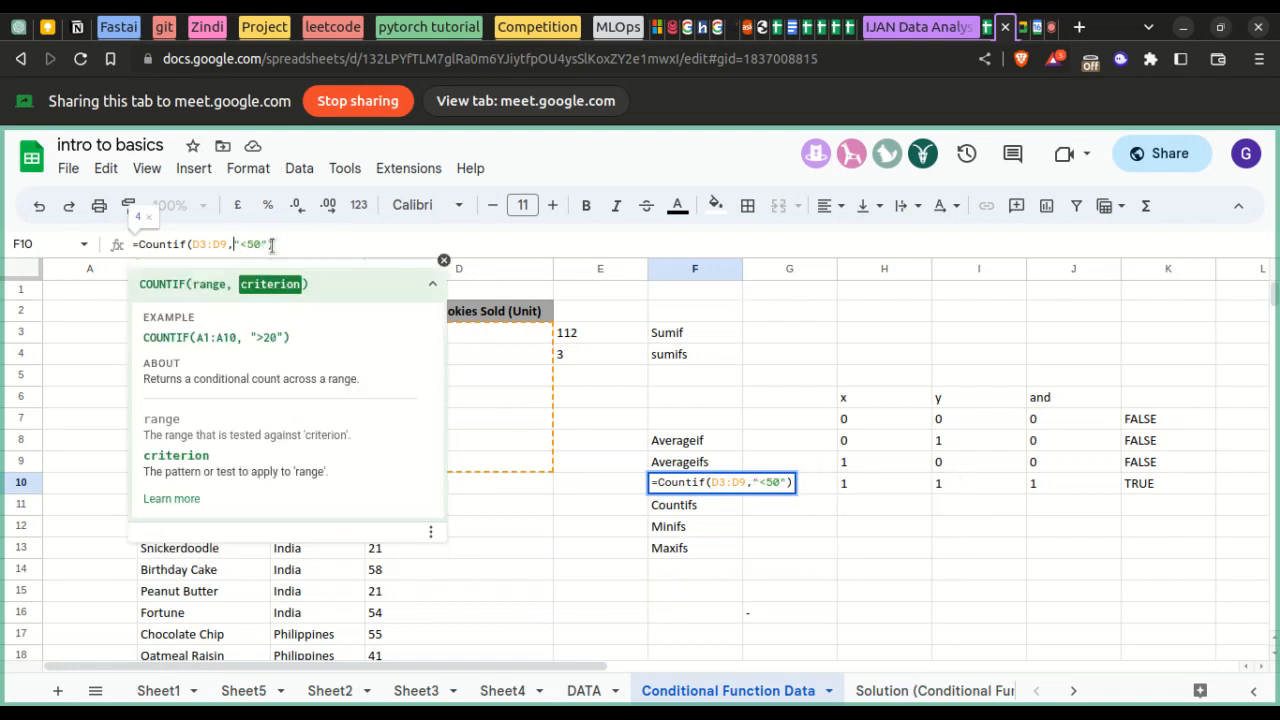
{"action": "left_click", "coordinate": [291, 244]}
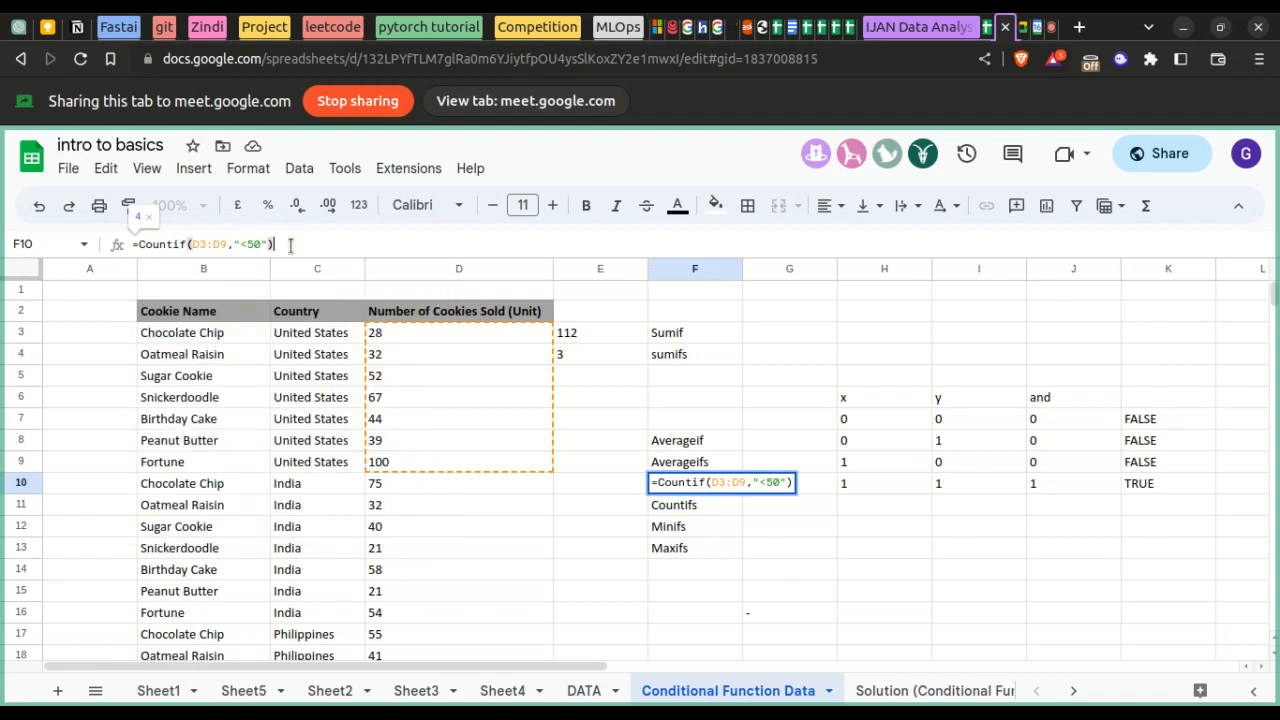
{"action": "key", "text": "Return"}
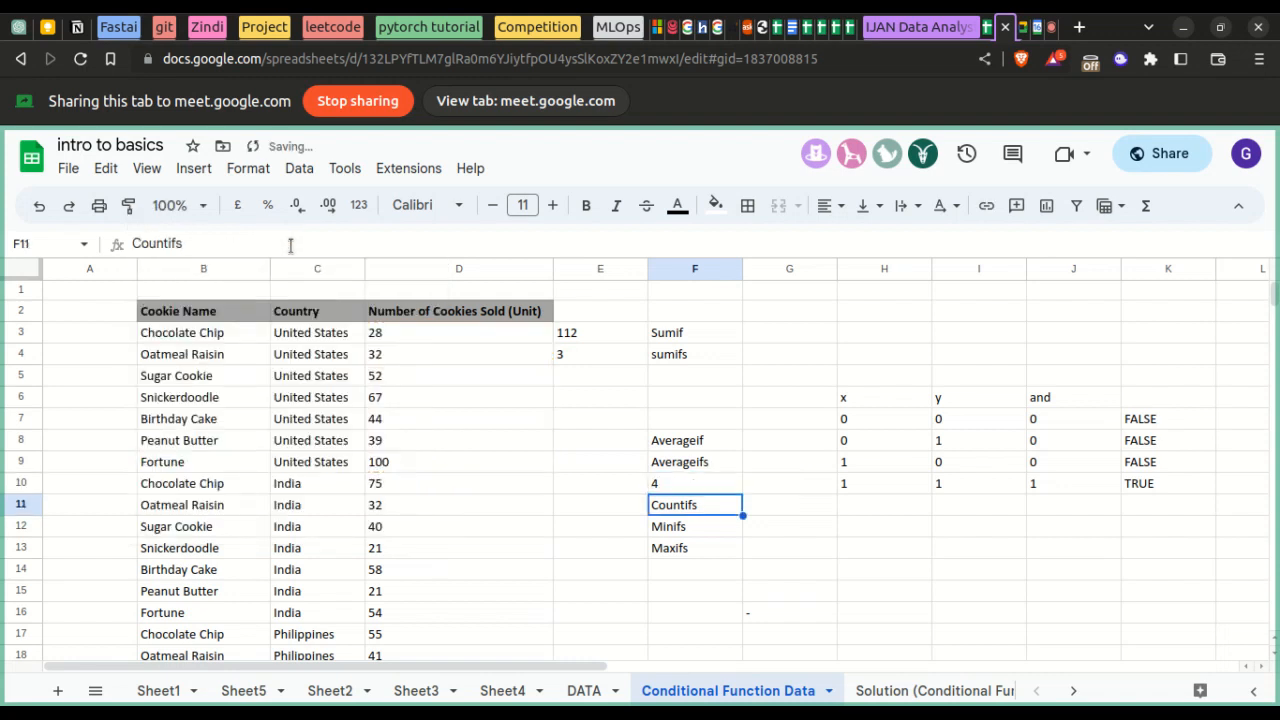
{"action": "left_click", "coordinate": [692, 490]}
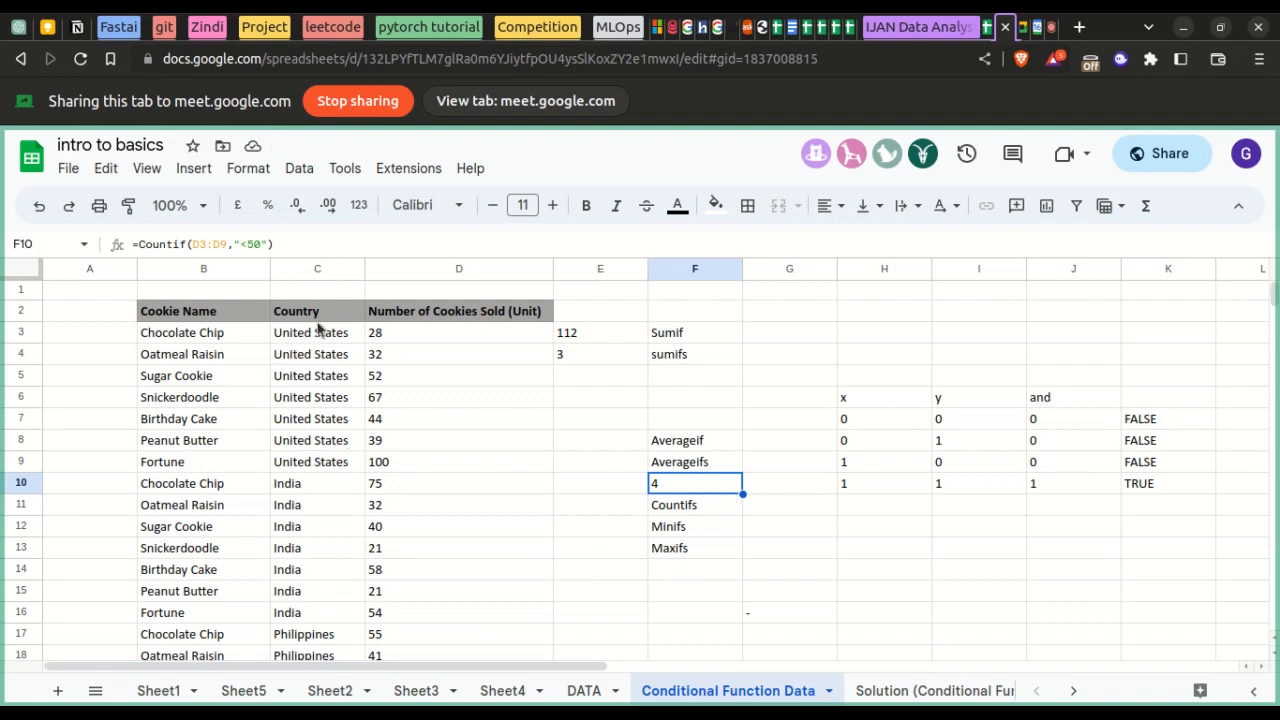
- Look over the Country column down to row 23 and begin a COUNTIF formula in G15
{"action": "left_click_drag", "start_coordinate": [314, 334], "coordinate": [327, 545]}
{"action": "scroll", "coordinate": [327, 545], "scroll_direction": "down", "scroll_amount": 3}
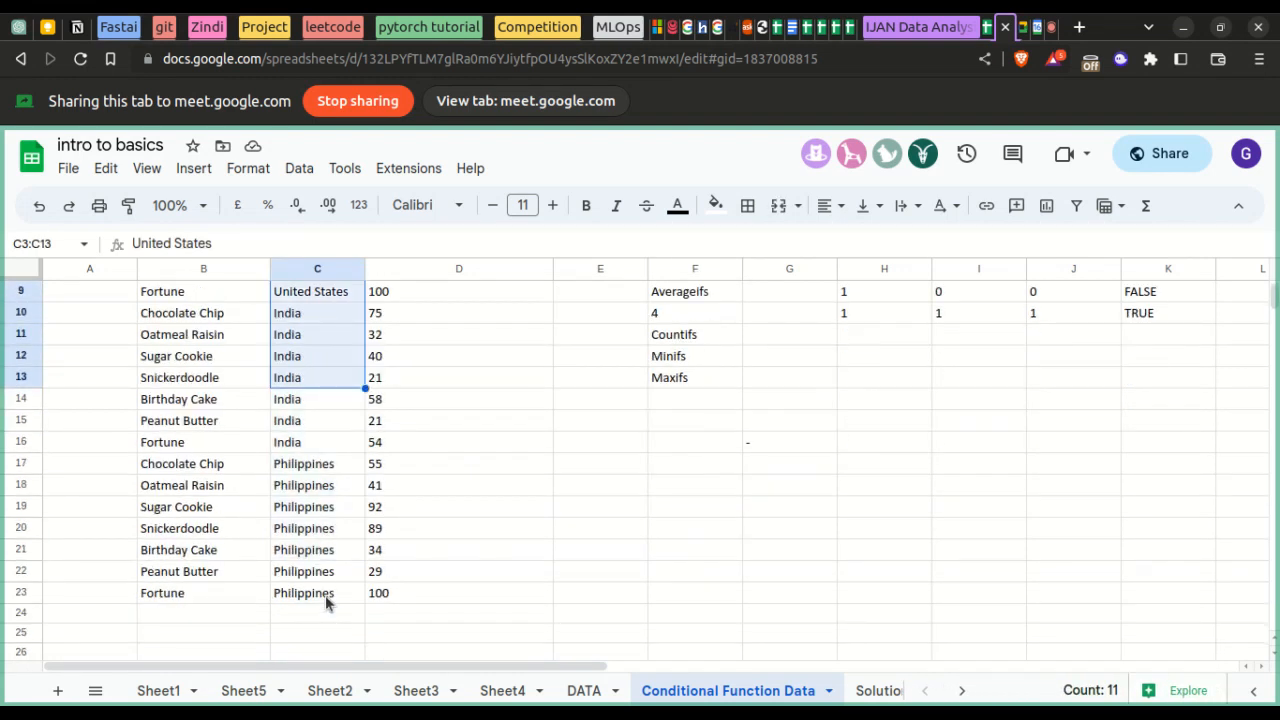
{"action": "left_click", "coordinate": [327, 598]}
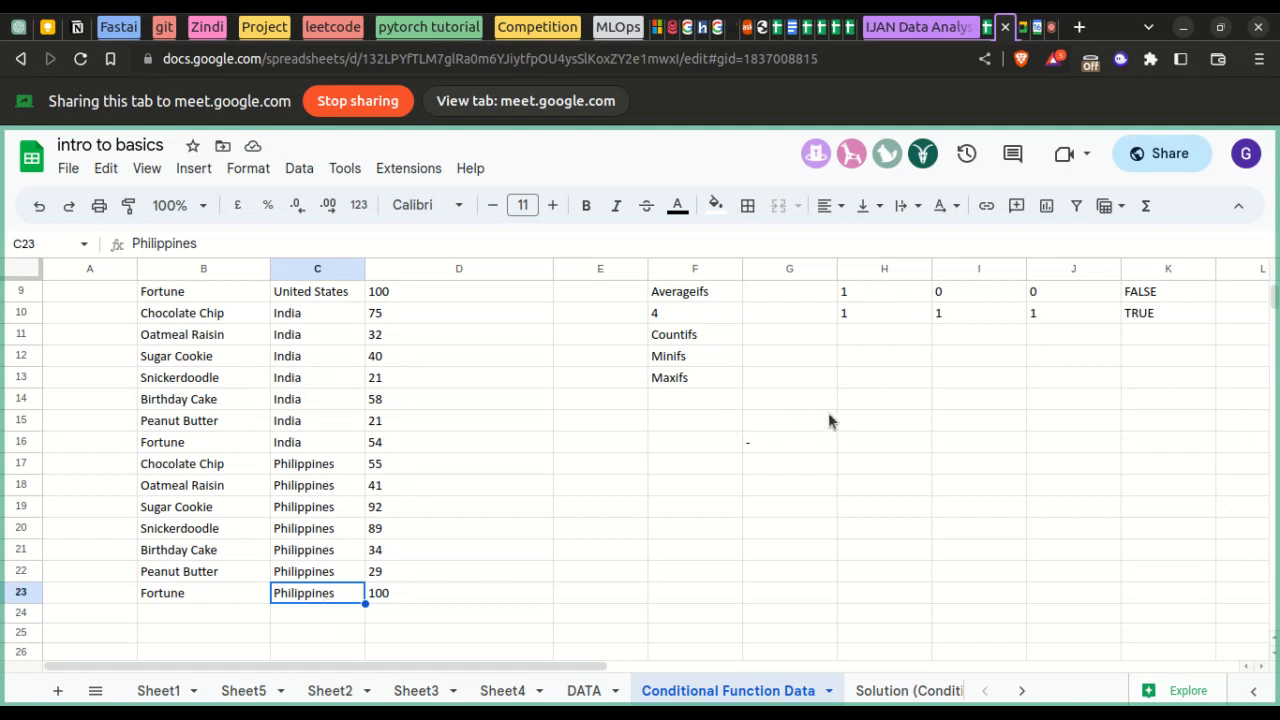
{"action": "left_click", "coordinate": [780, 420]}
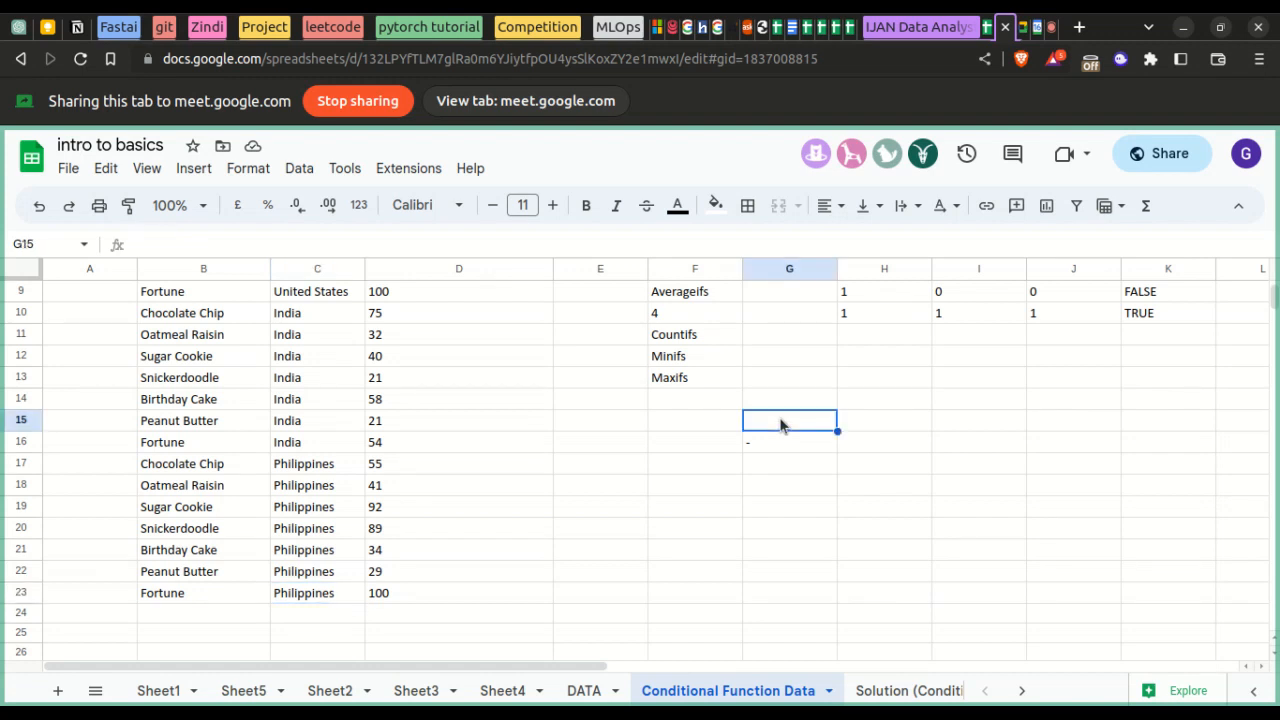
{"action": "type", "text": "="}
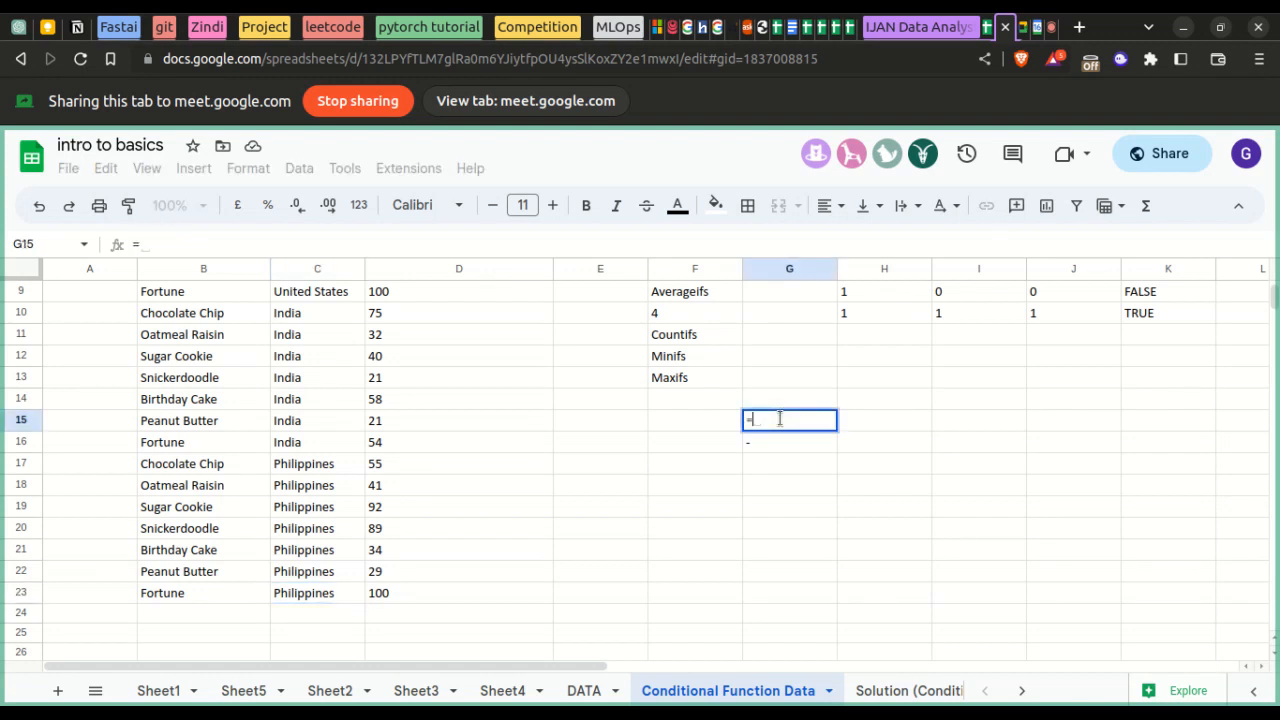
{"action": "type", "text": "count"}
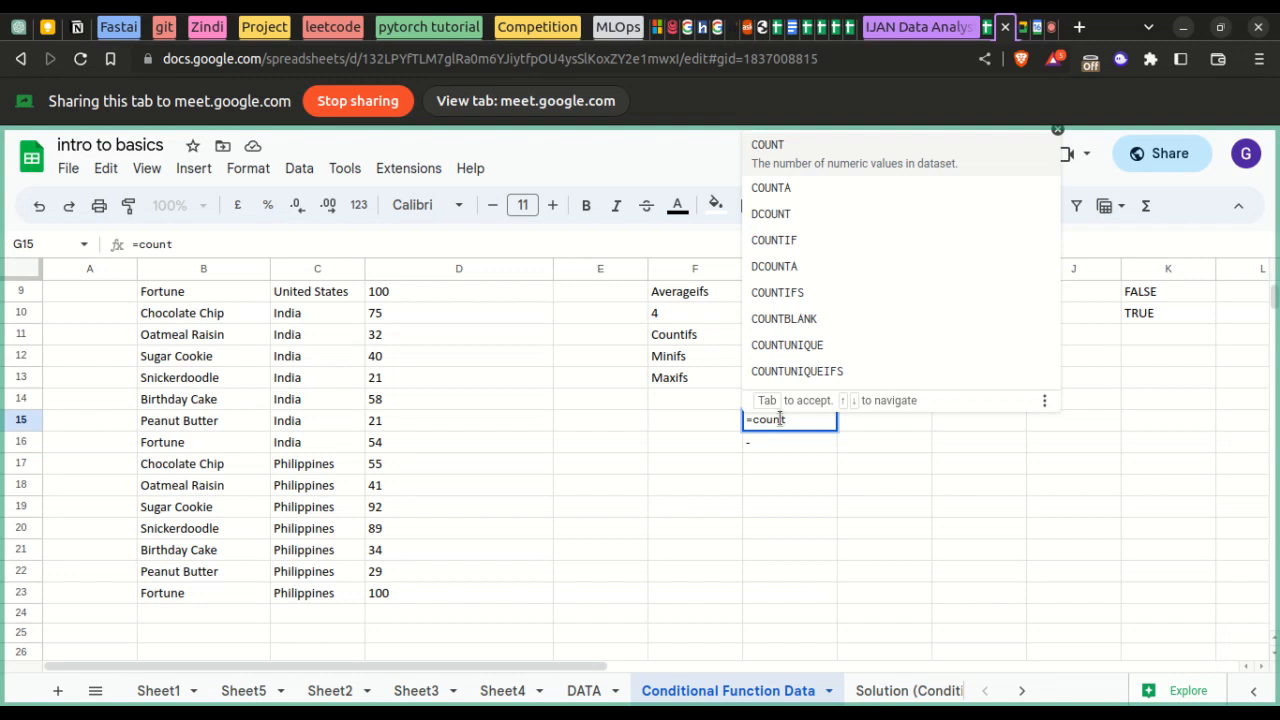
{"action": "type", "text": "if"}
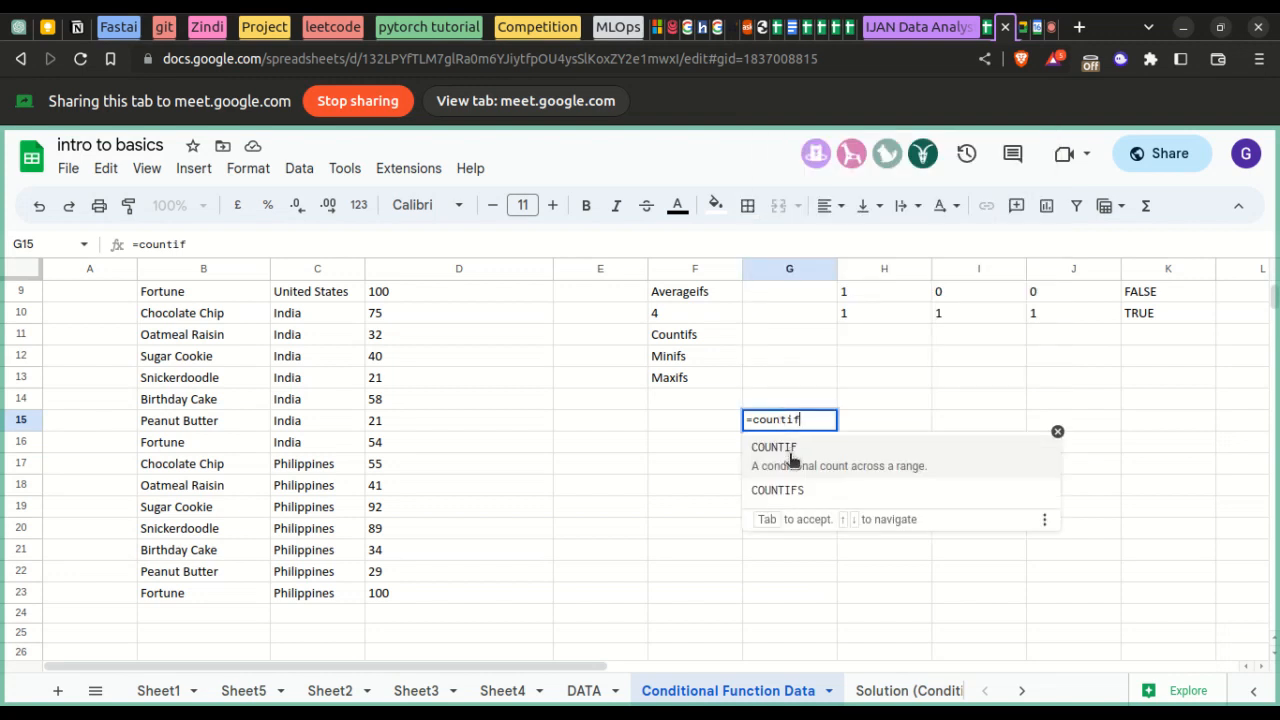
{"action": "left_click", "coordinate": [789, 455]}
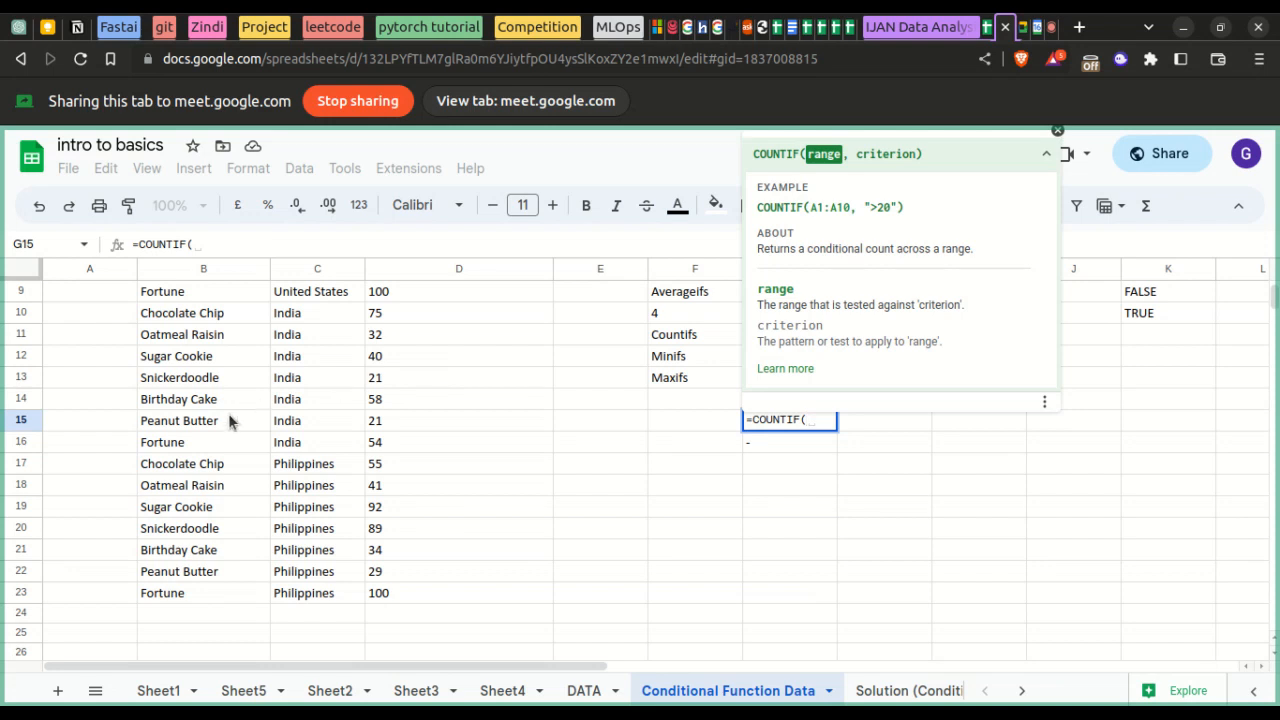
- Set the range of the G15 COUNTIF formula to the country entries in C3:C23
{"action": "scroll", "coordinate": [229, 418], "scroll_direction": "up", "scroll_amount": 3}
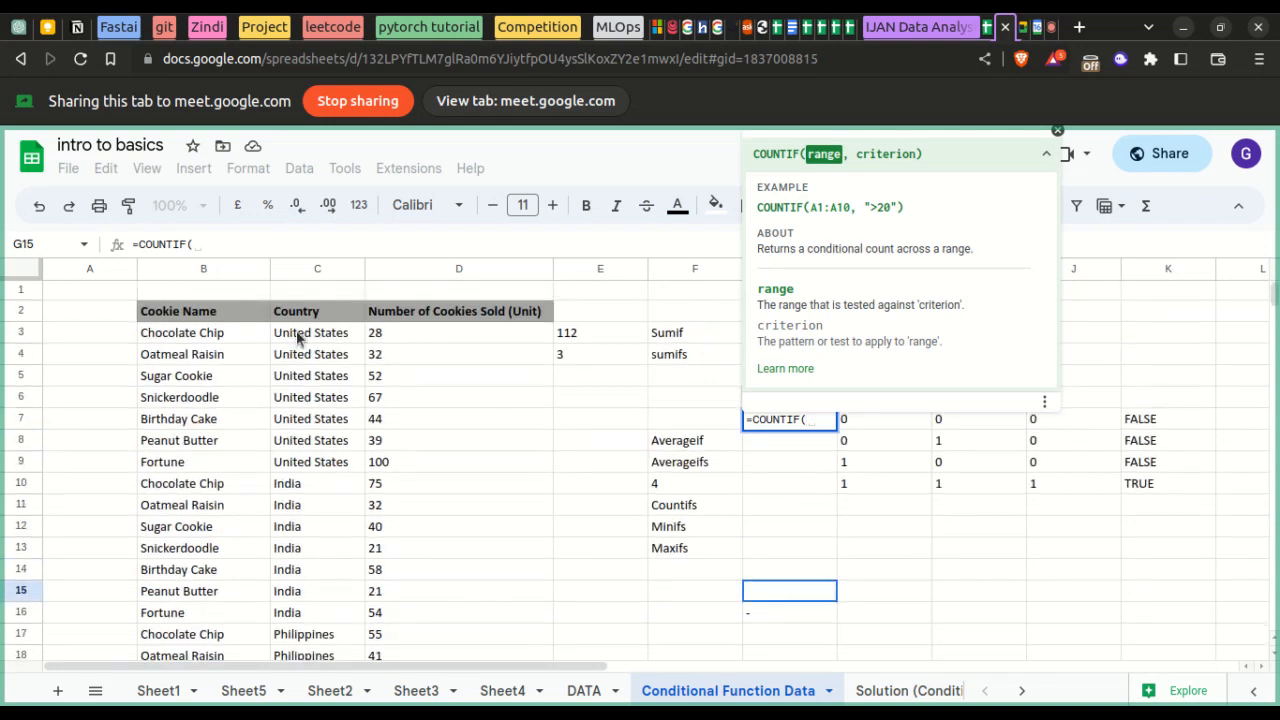
{"action": "left_click_drag", "start_coordinate": [300, 337], "coordinate": [305, 573]}
{"action": "scroll", "coordinate": [298, 483], "scroll_direction": "down", "scroll_amount": 1}
{"action": "scroll", "coordinate": [297, 486], "scroll_direction": "down", "scroll_amount": 4}
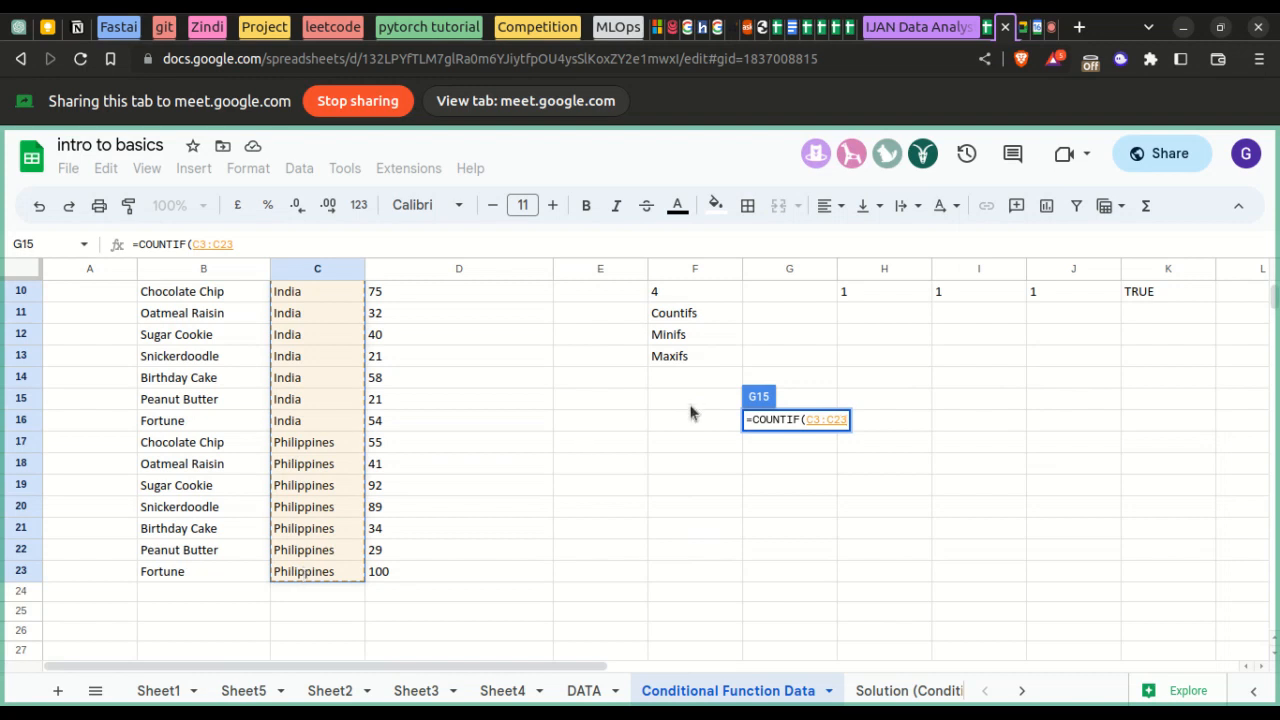
{"action": "type", "text": ","}
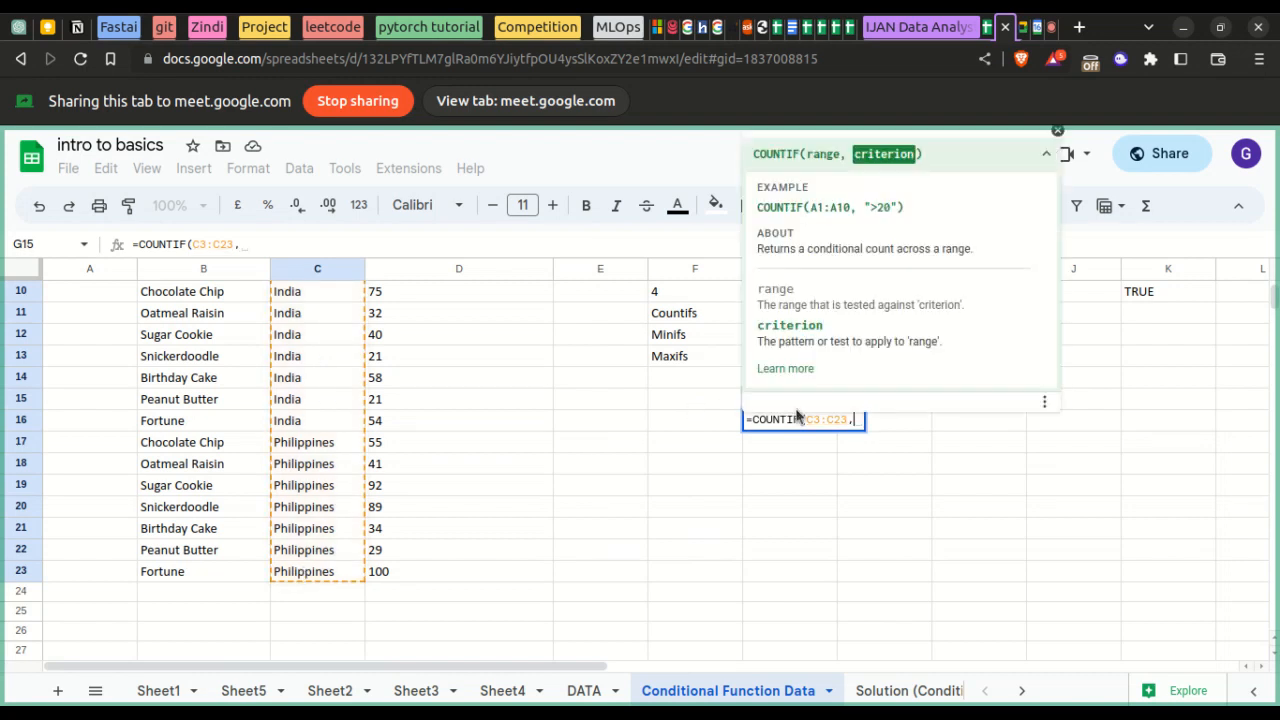
- Add "United States" as the criterion and complete the G15 formula as =COUNTIF(C3:C23,"United States")
{"action": "type", "text": "\"\""}
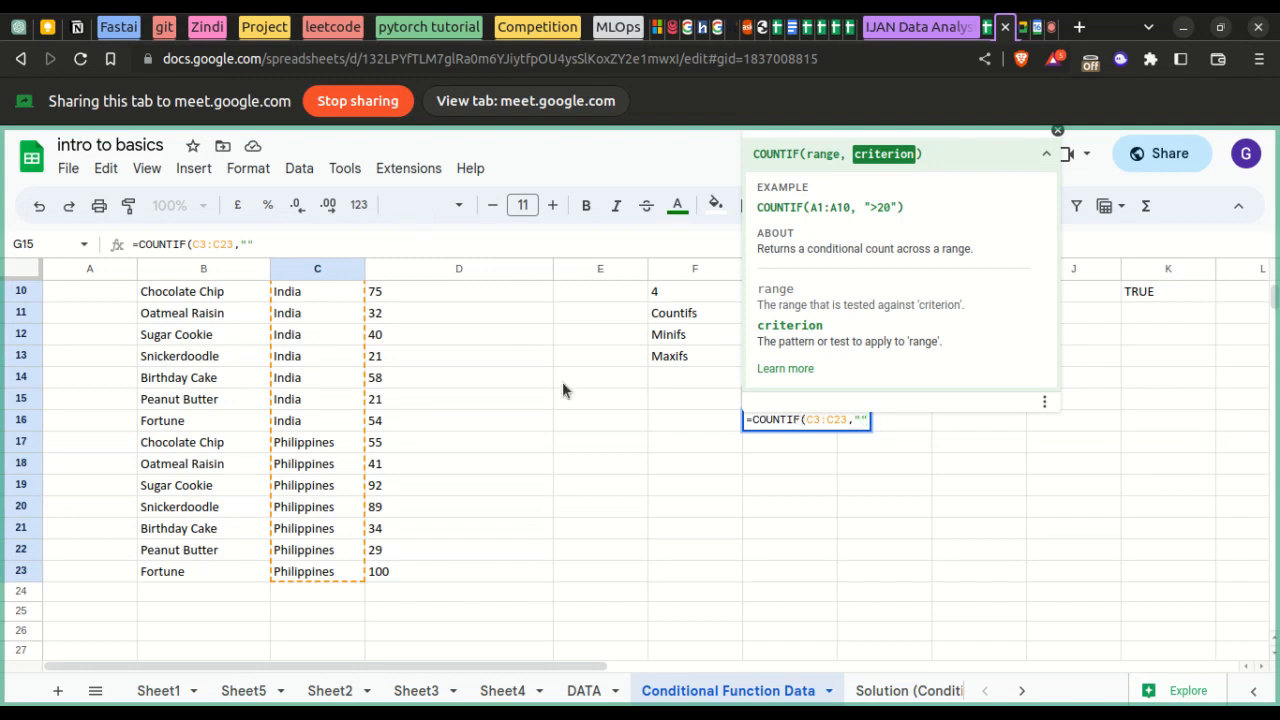
{"action": "scroll", "coordinate": [458, 405], "scroll_direction": "up", "scroll_amount": 3}
{"action": "type", "text": "United"}
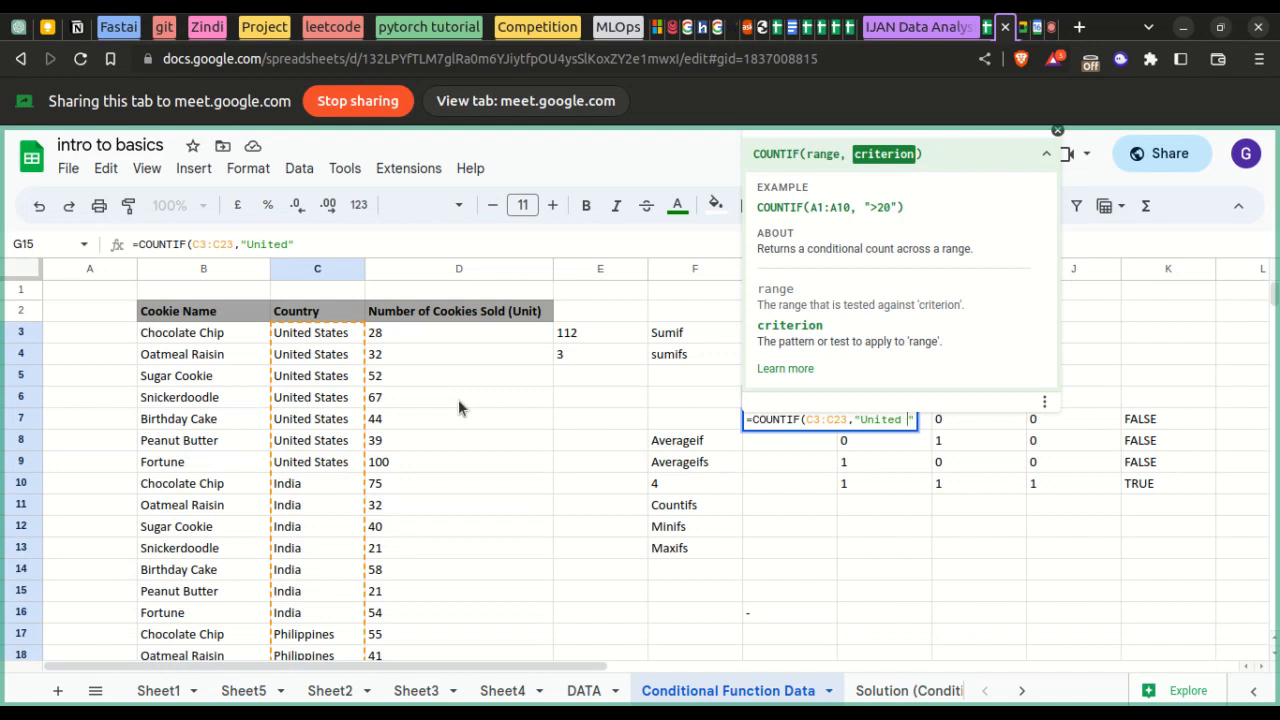
{"action": "type", "text": " States"}
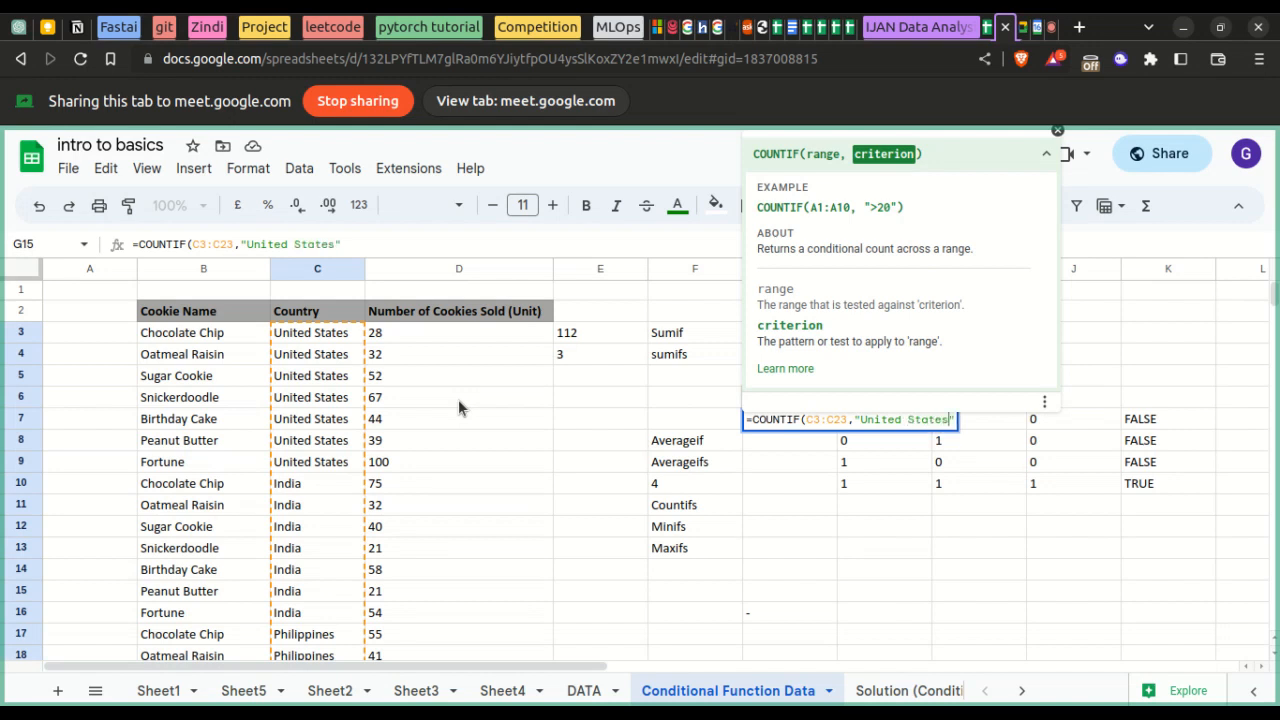
{"action": "type", "text": ")"}
{"action": "key", "text": "Return"}
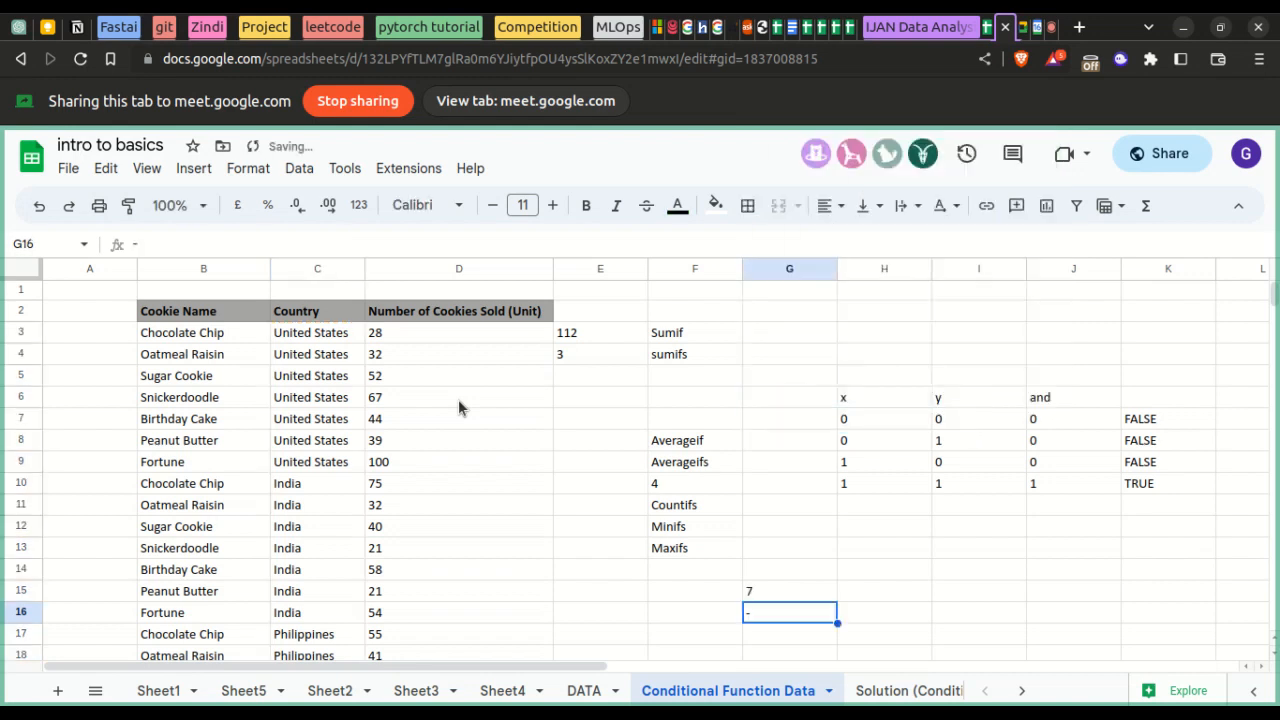
- Check the G15 count against the United States entries in the Country column and highlight the criterion within its formula
{"action": "left_click", "coordinate": [791, 596]}
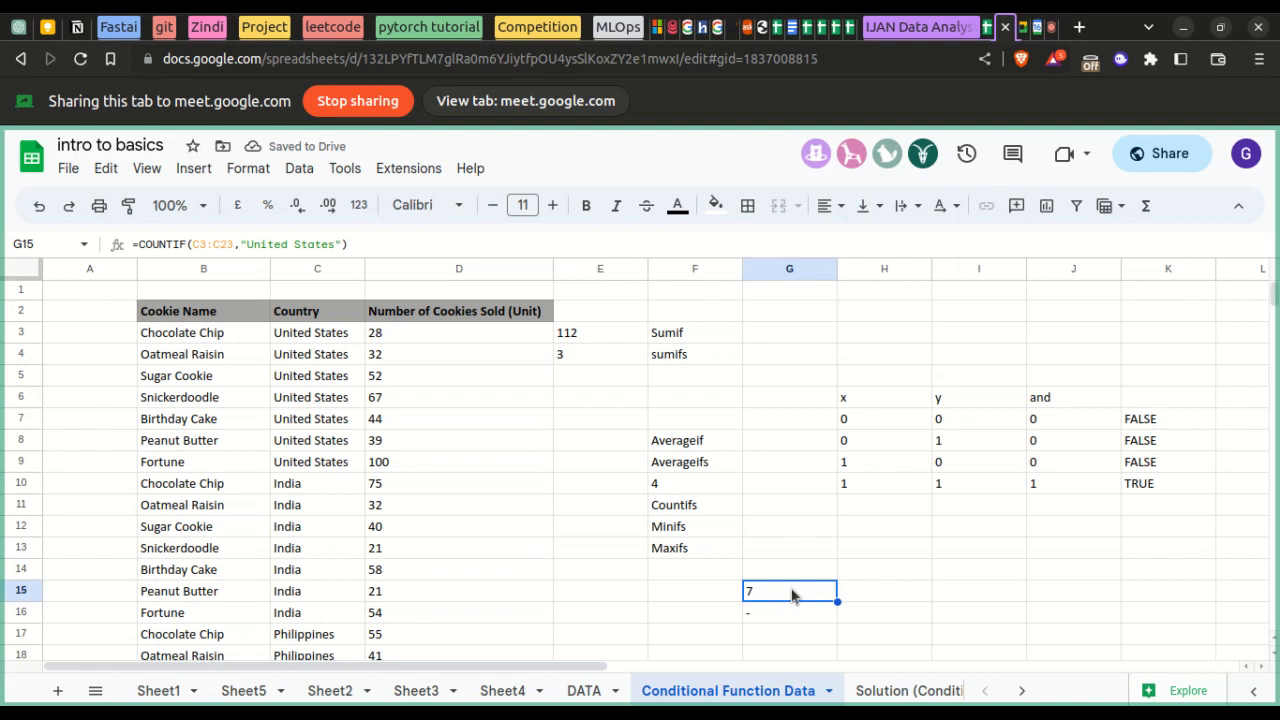
{"action": "scroll", "coordinate": [326, 553], "scroll_direction": "down", "scroll_amount": 3}
{"action": "scroll", "coordinate": [328, 560], "scroll_direction": "down", "scroll_amount": 1}
{"action": "scroll", "coordinate": [328, 560], "scroll_direction": "up", "scroll_amount": 4}
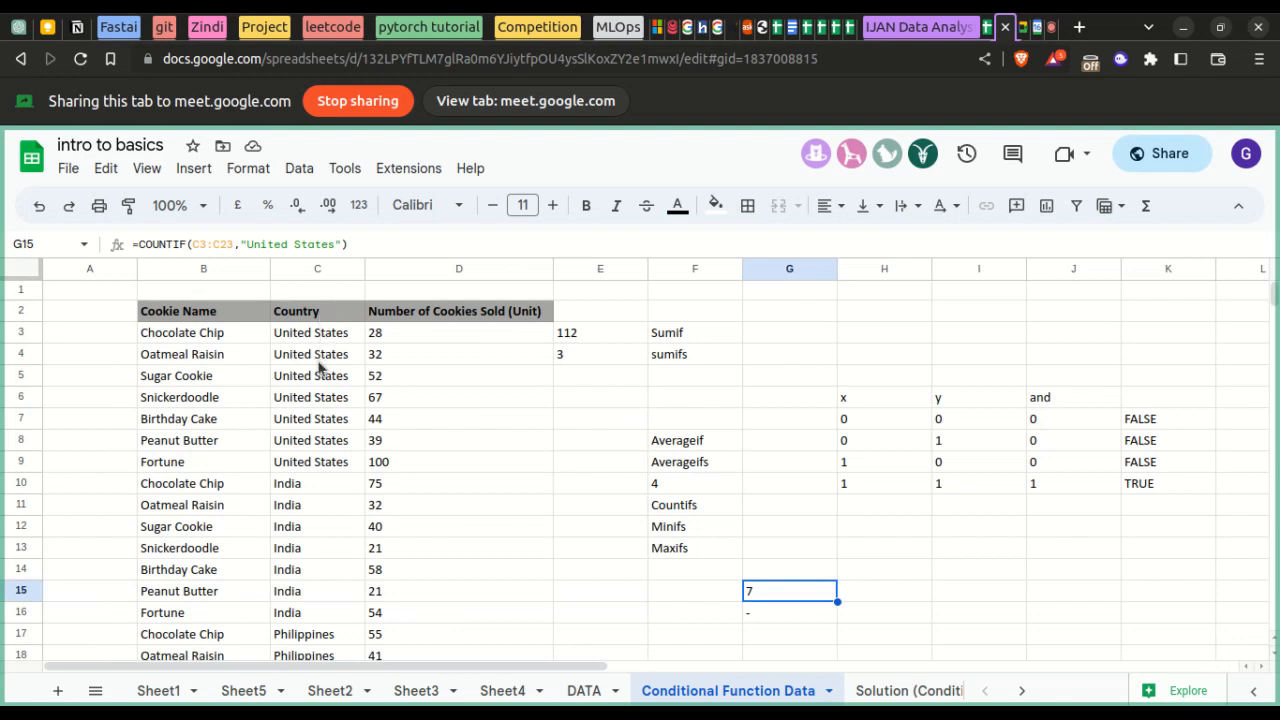
{"action": "scroll", "coordinate": [318, 495], "scroll_direction": "down", "scroll_amount": 5}
{"action": "scroll", "coordinate": [317, 497], "scroll_direction": "up", "scroll_amount": 5}
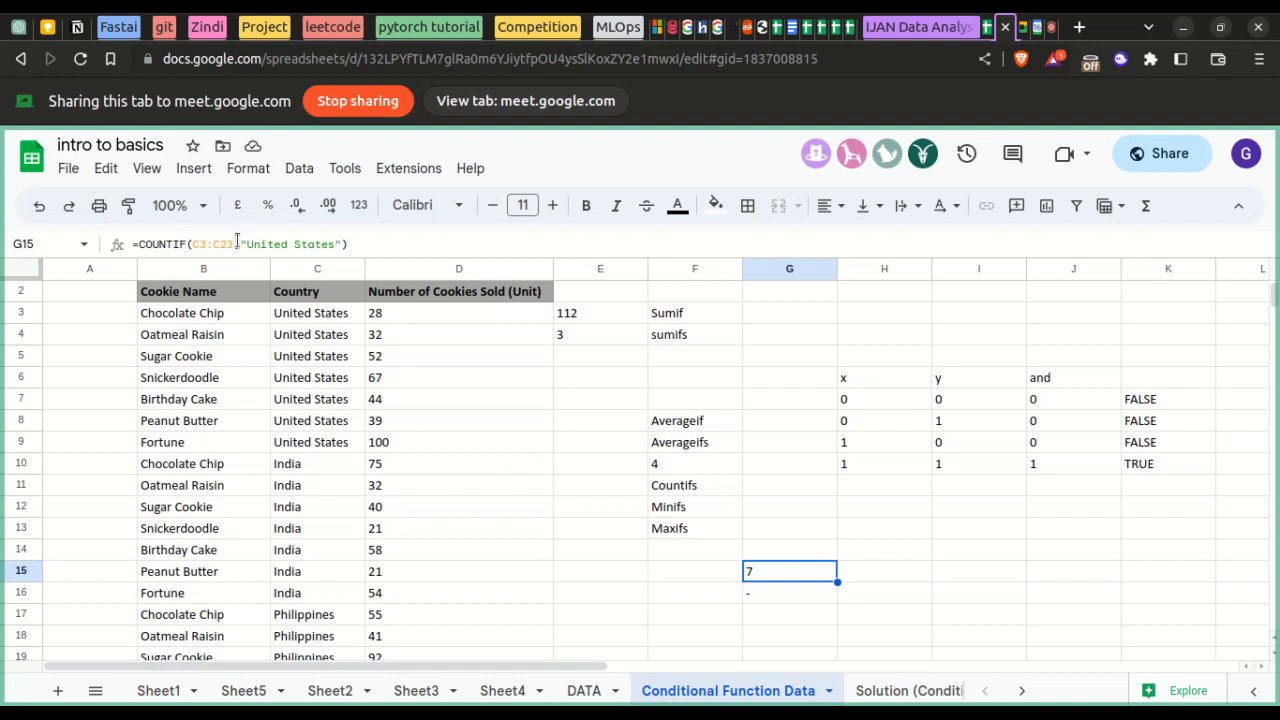
{"action": "left_click_drag", "start_coordinate": [242, 245], "coordinate": [343, 245]}
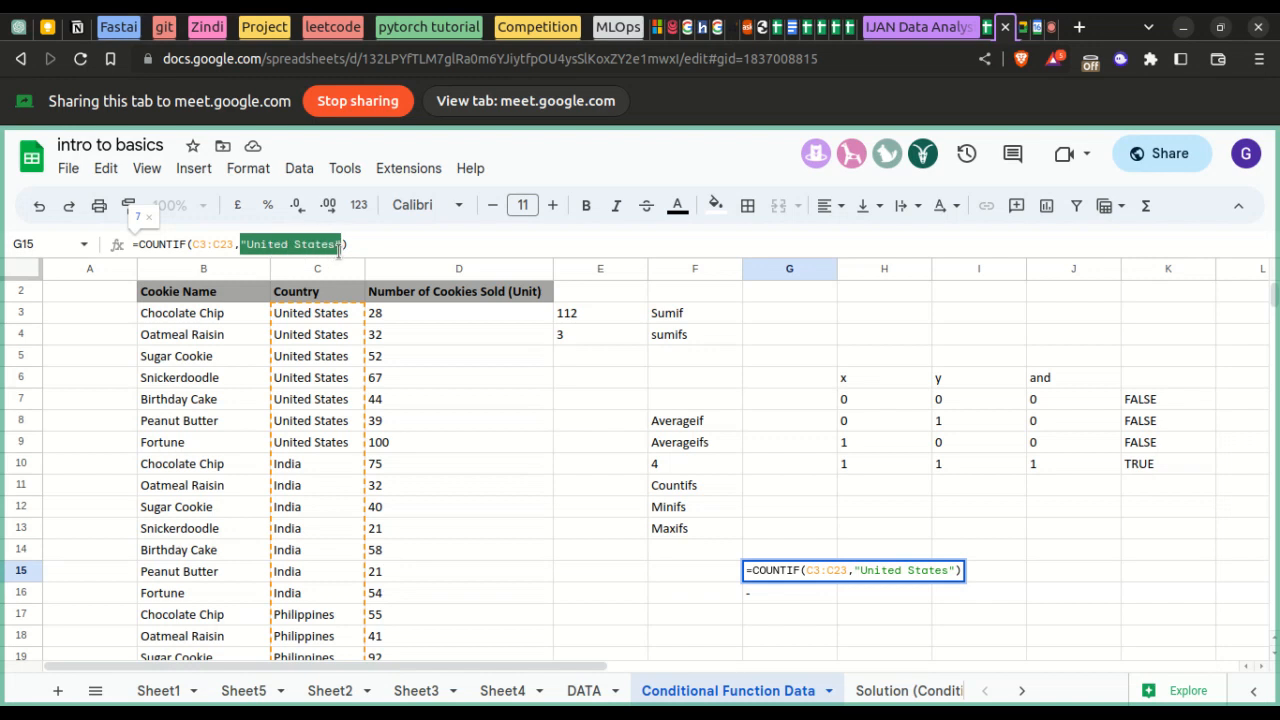
{"action": "left_click", "coordinate": [668, 593]}
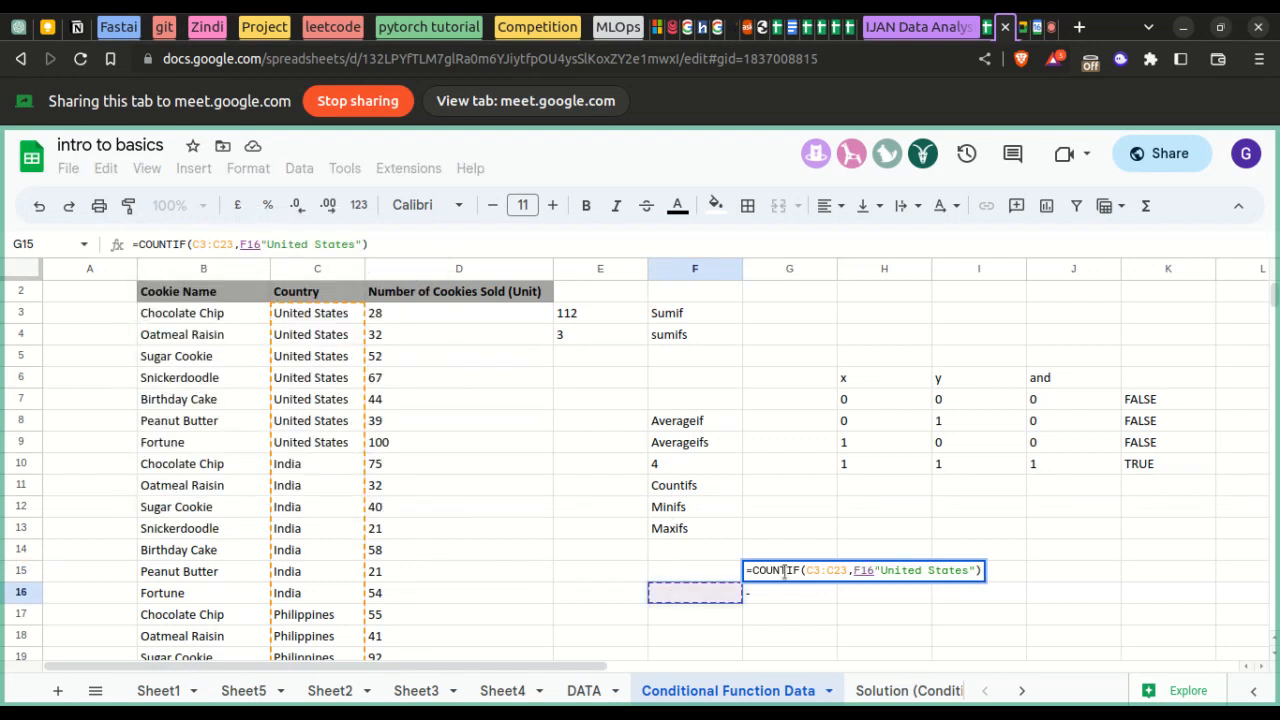
{"action": "left_click", "coordinate": [260, 244]}
{"action": "key", "text": "BackSpace"}
{"action": "key", "text": "BackSpace"}
{"action": "key", "text": "BackSpace"}
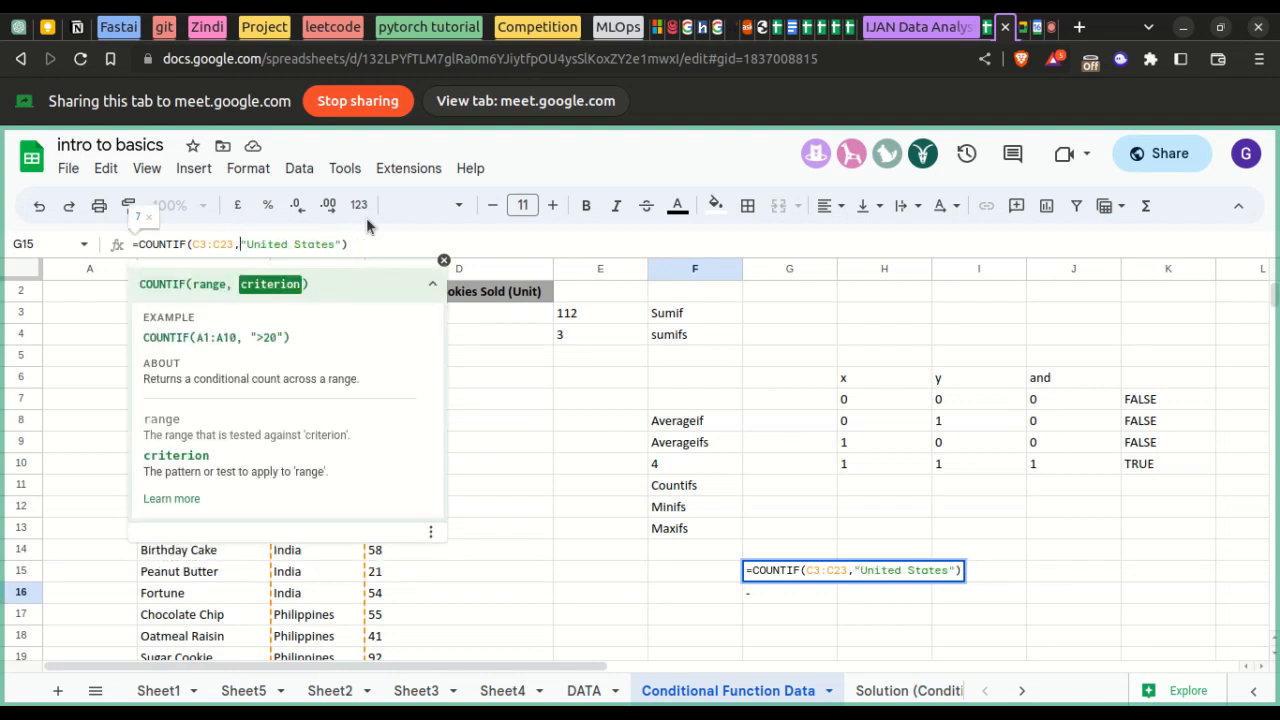
{"action": "key", "text": "Return"}
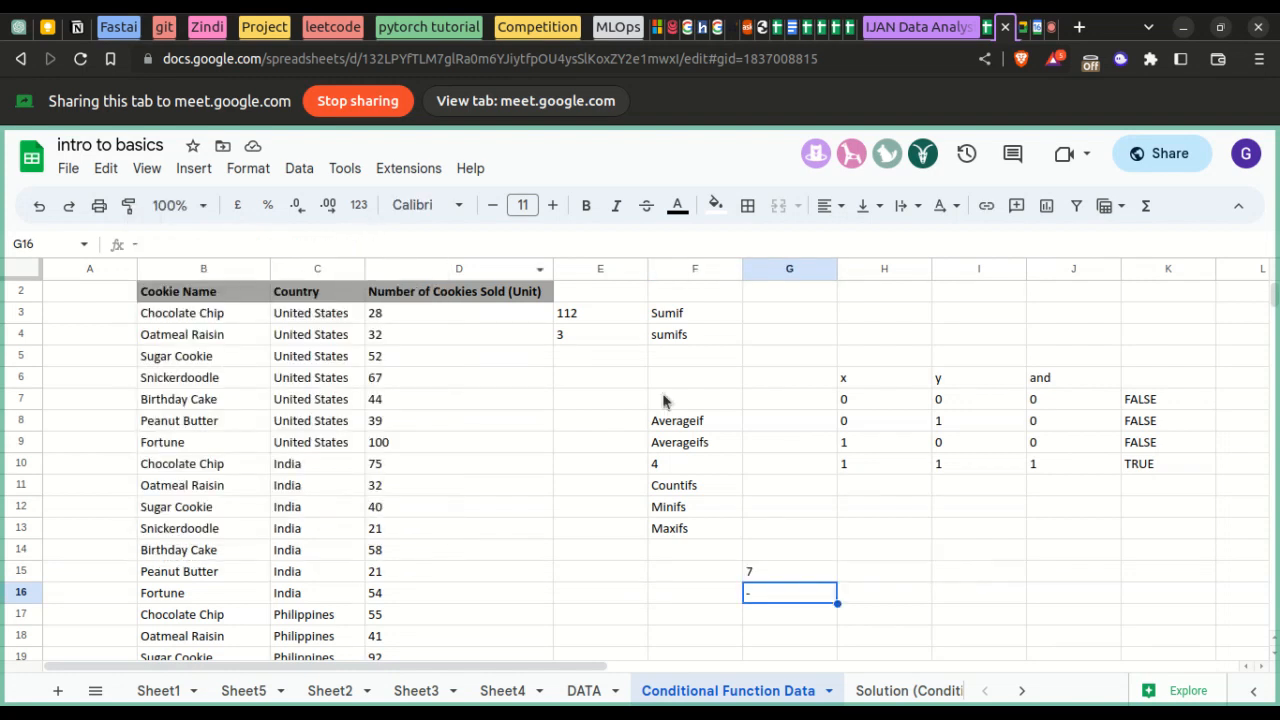
- Count the India entries in the Country column by entering =COUNTIF(C3:C23,"India") in G16
{"action": "double_click", "coordinate": [779, 592]}
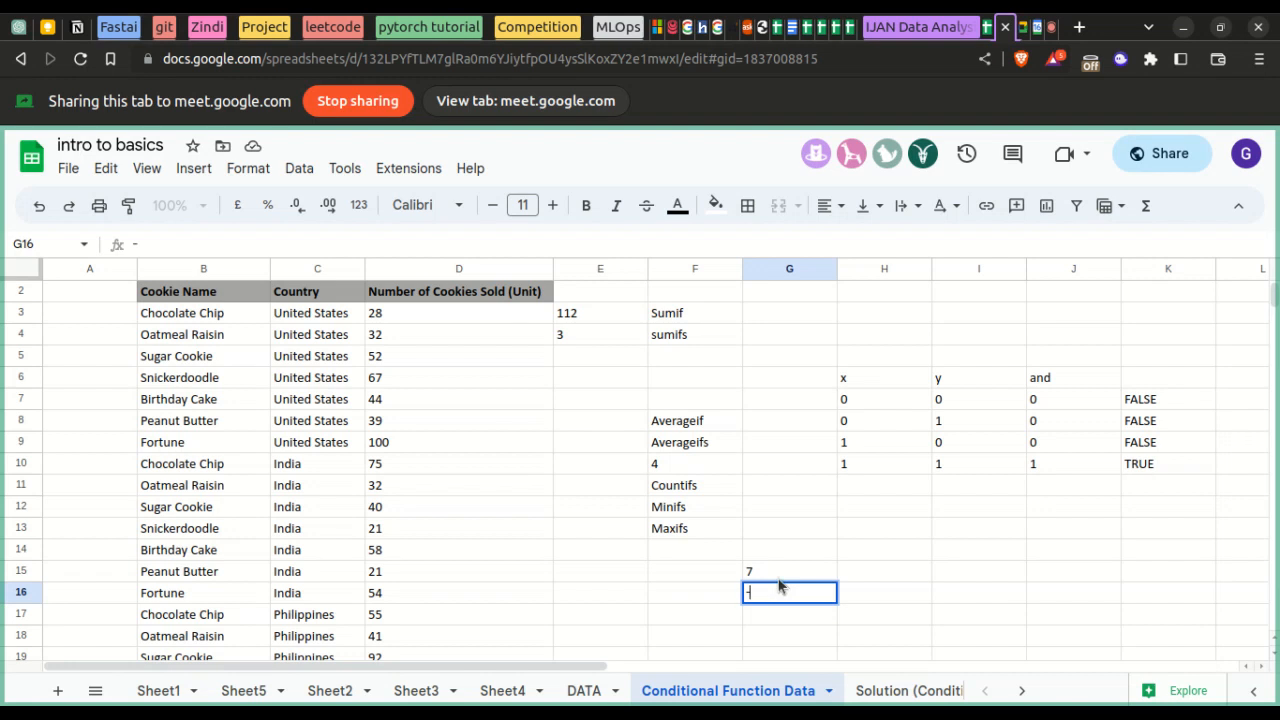
{"action": "type", "text": "=countif"}
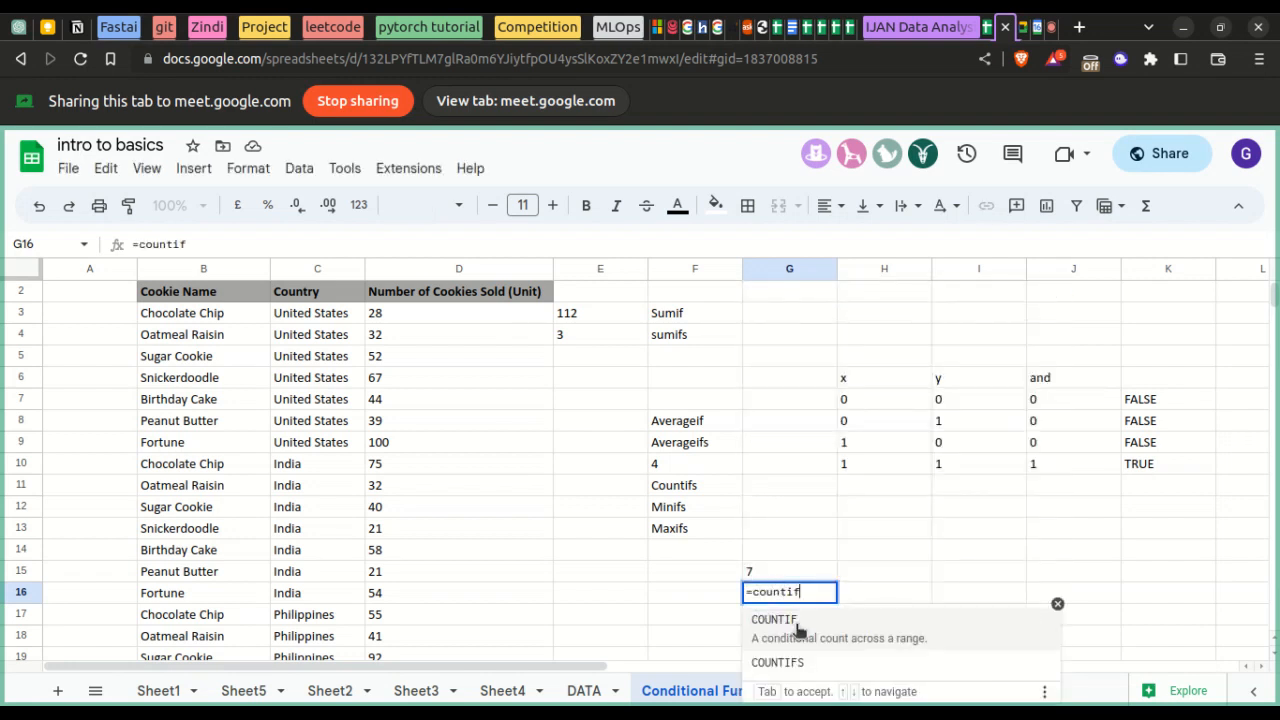
{"action": "left_click", "coordinate": [796, 625]}
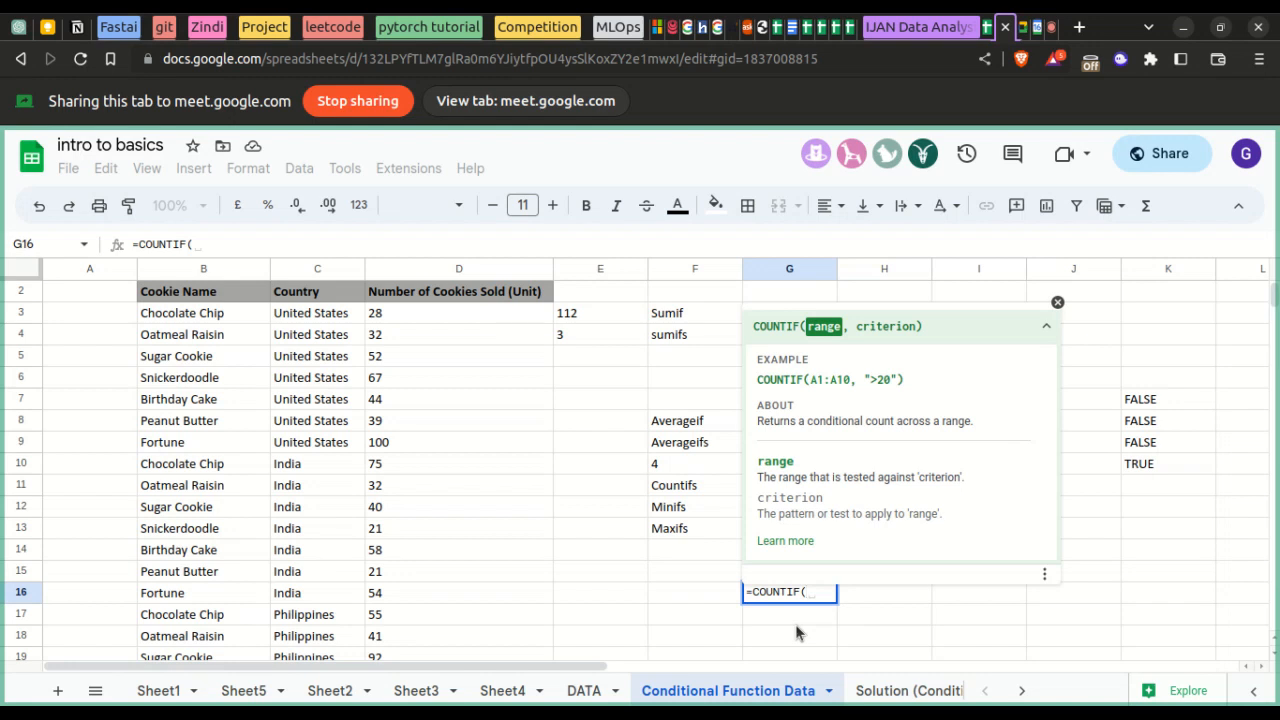
{"action": "left_click_drag", "start_coordinate": [327, 316], "coordinate": [330, 399]}
{"action": "left_click_drag", "start_coordinate": [337, 476], "coordinate": [327, 530]}
{"action": "scroll", "coordinate": [343, 526], "scroll_direction": "down", "scroll_amount": 3}
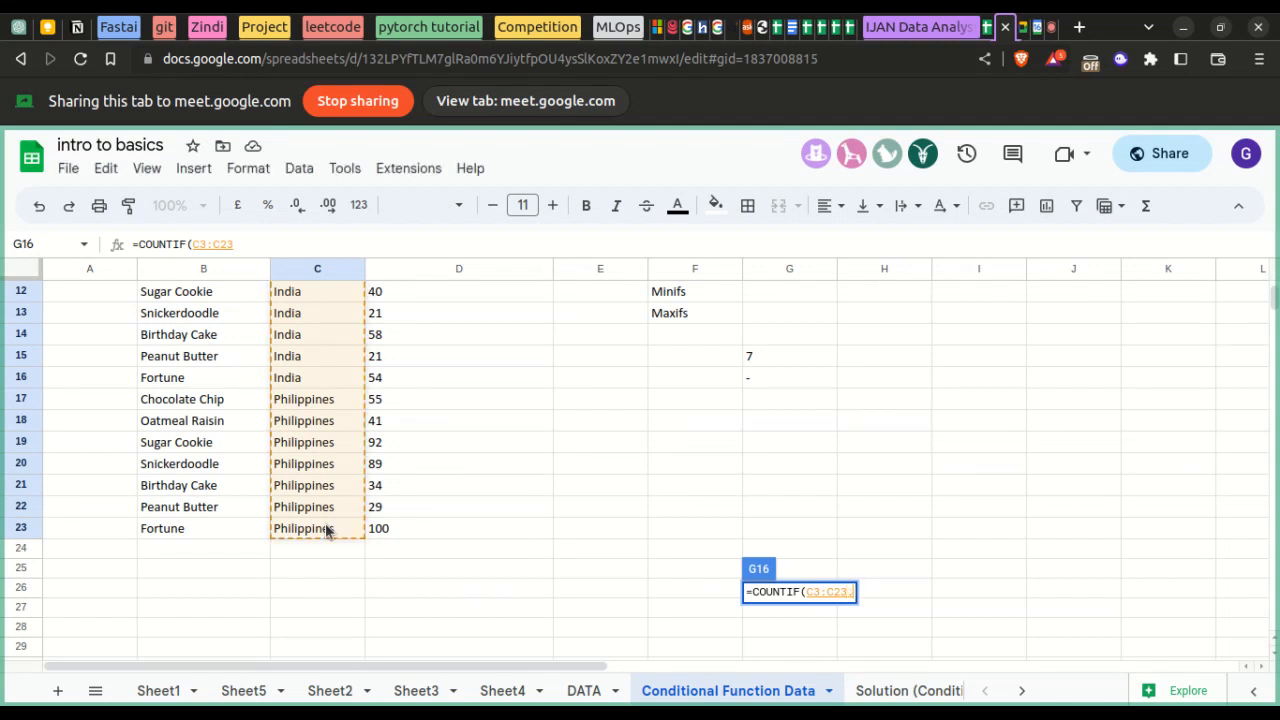
{"action": "type", "text": ","}
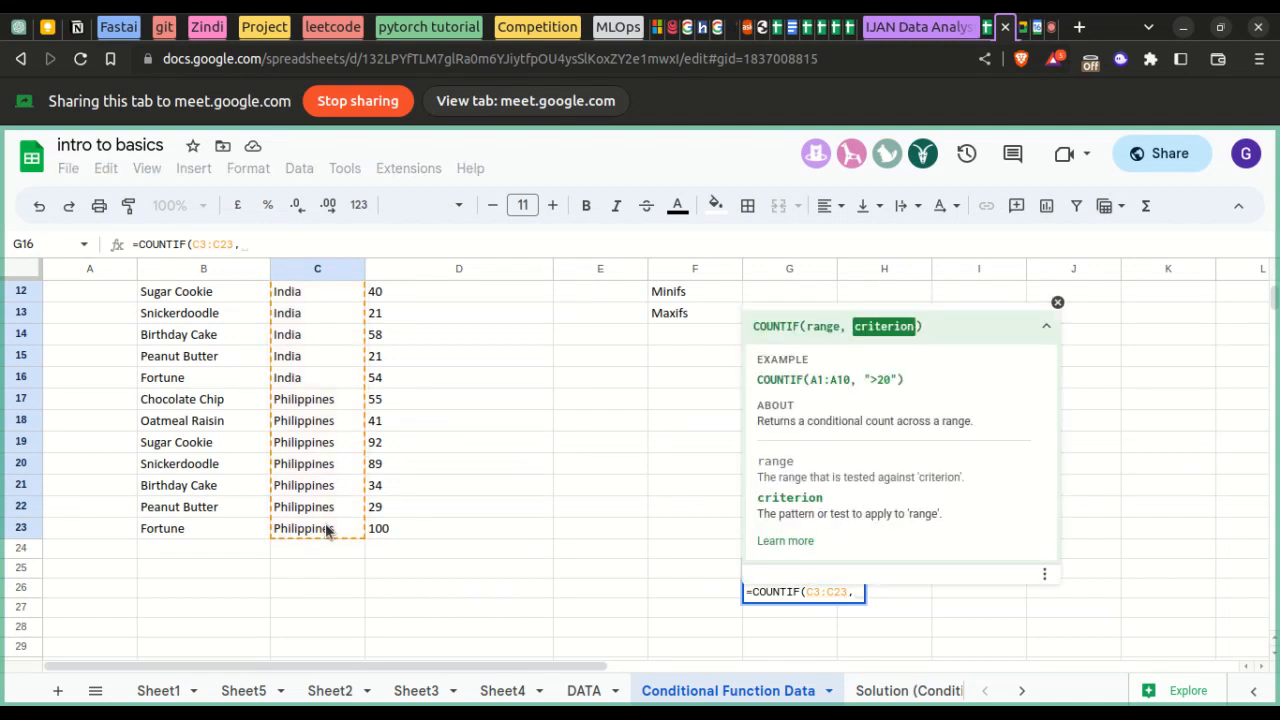
{"action": "type", "text": "\"India"}
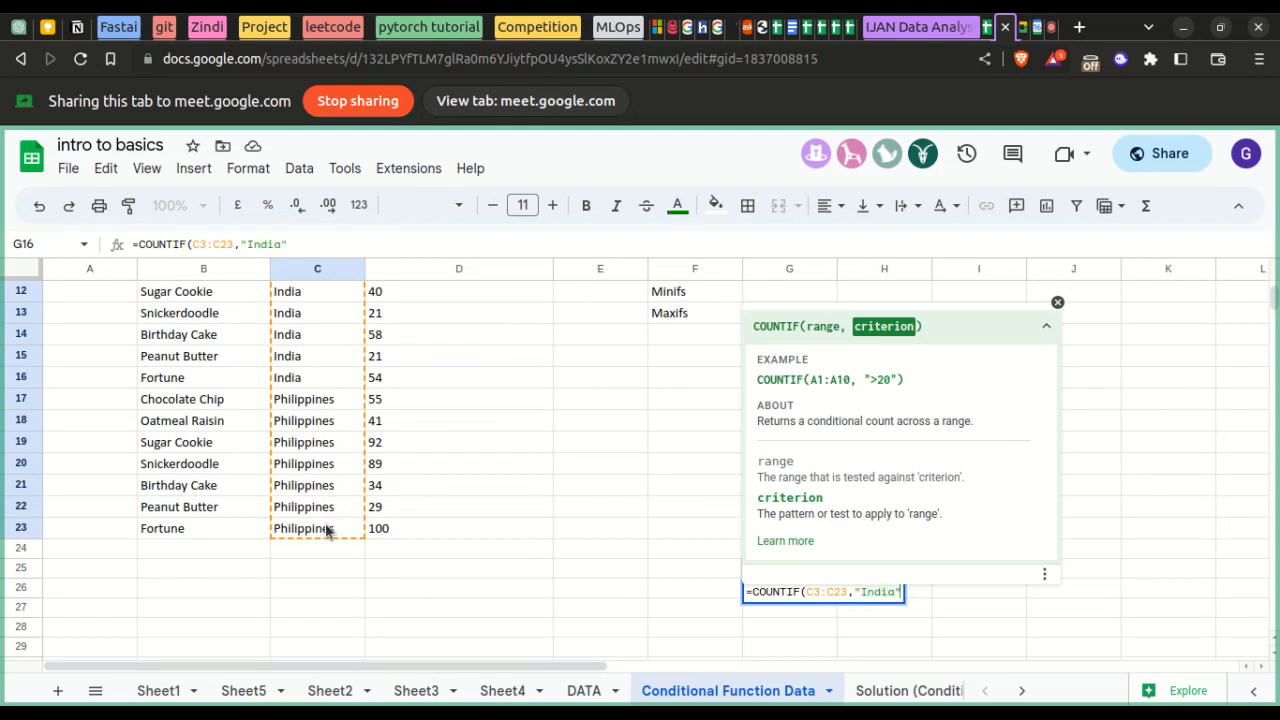
{"action": "type", "text": "\")"}
{"action": "key", "text": "Return"}
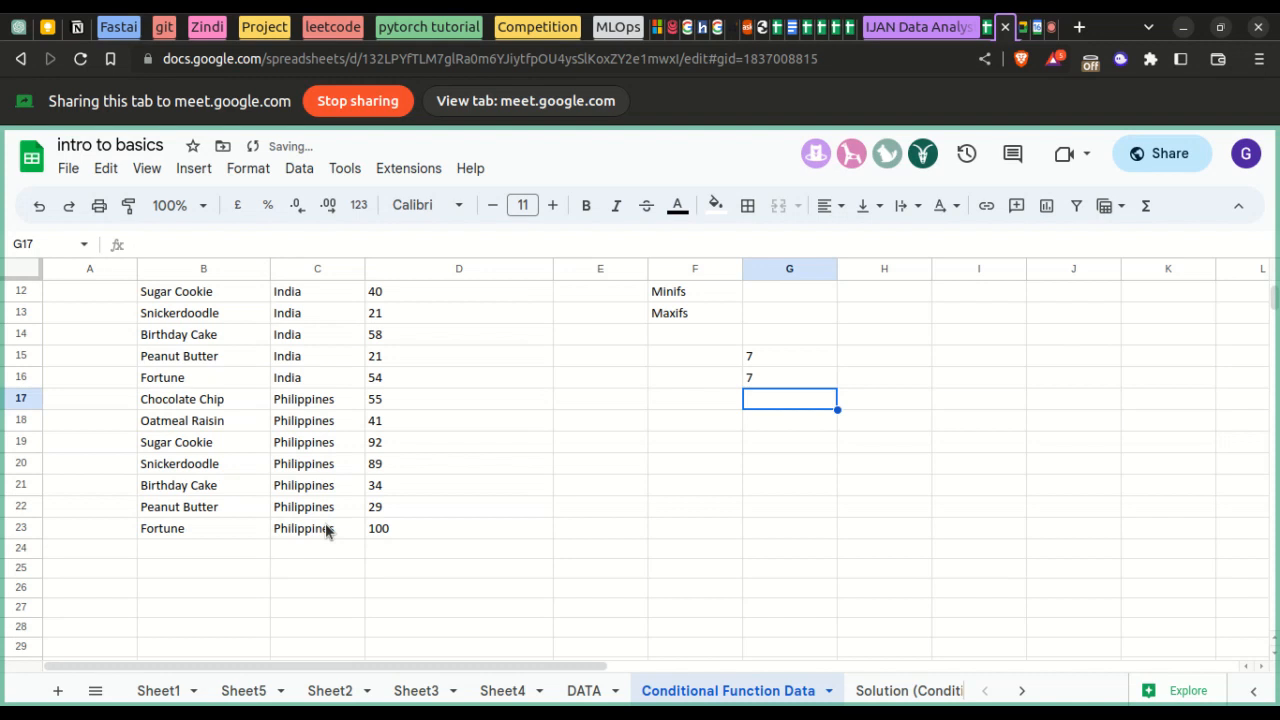
- Check the G16 formula against the India rows, count the Philippines entries in C17:C23 and review the Countifs and Averageifs labels
{"action": "left_click", "coordinate": [784, 378]}
{"action": "scroll", "coordinate": [520, 405], "scroll_direction": "up", "scroll_amount": 2}
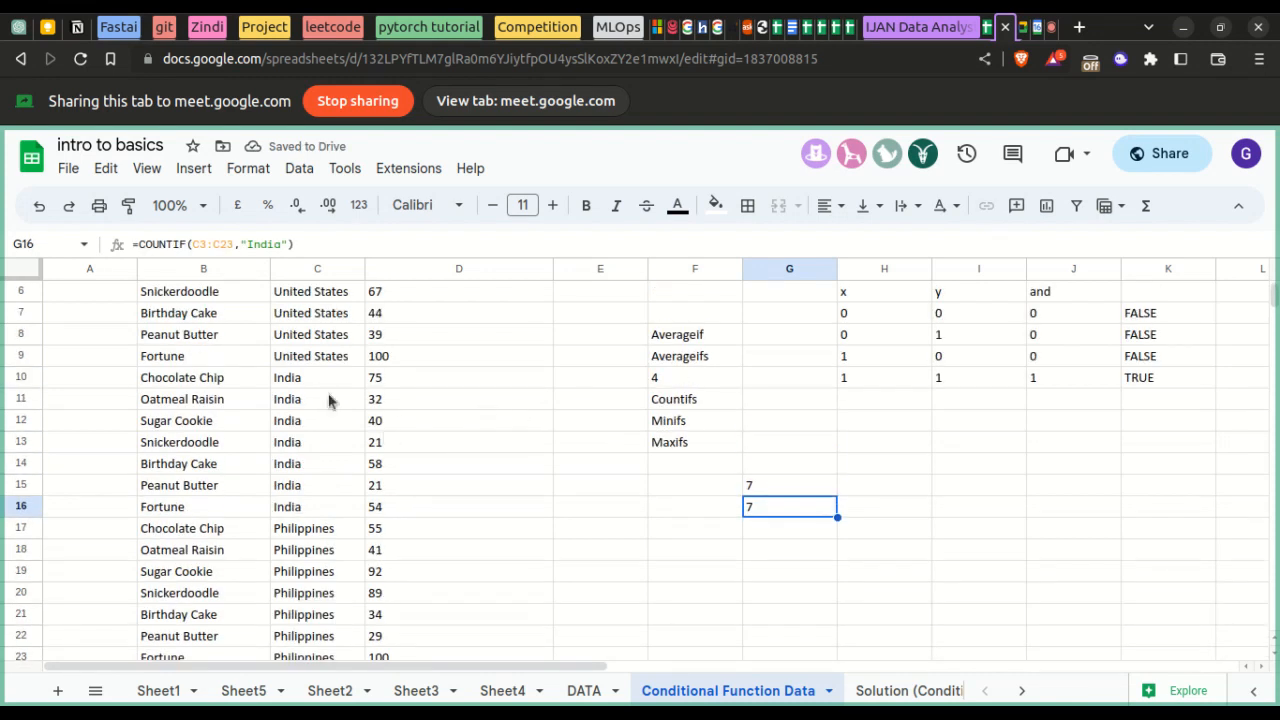
{"action": "scroll", "coordinate": [308, 508], "scroll_direction": "down", "scroll_amount": 2}
{"action": "left_click_drag", "start_coordinate": [310, 530], "coordinate": [313, 397]}
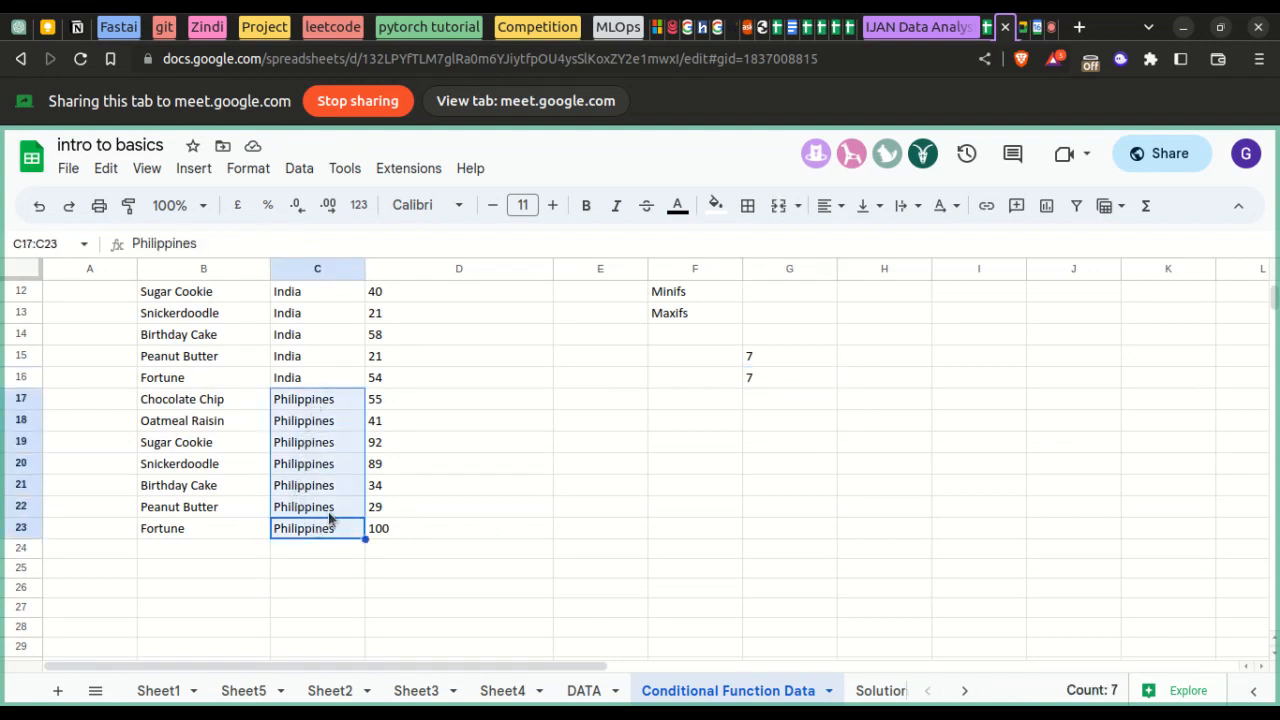
{"action": "scroll", "coordinate": [381, 407], "scroll_direction": "up", "scroll_amount": 4}
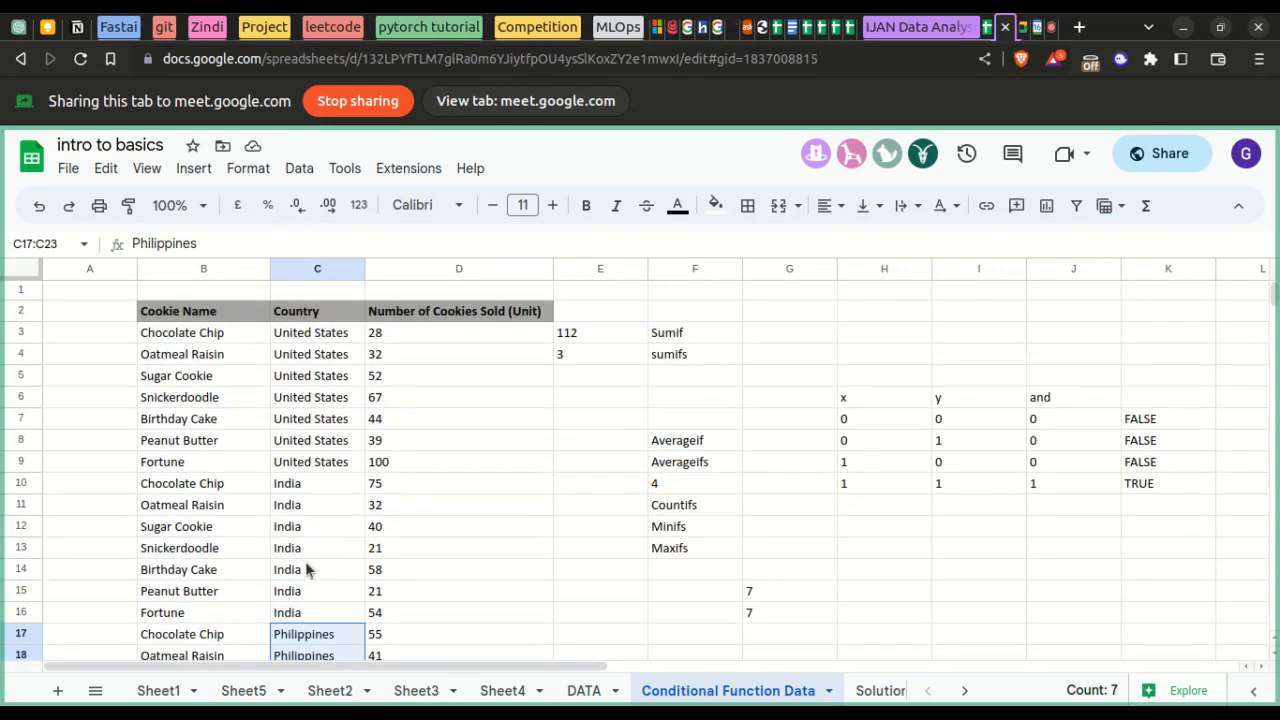
{"action": "scroll", "coordinate": [309, 570], "scroll_direction": "down", "scroll_amount": 2}
{"action": "scroll", "coordinate": [309, 570], "scroll_direction": "up", "scroll_amount": 2}
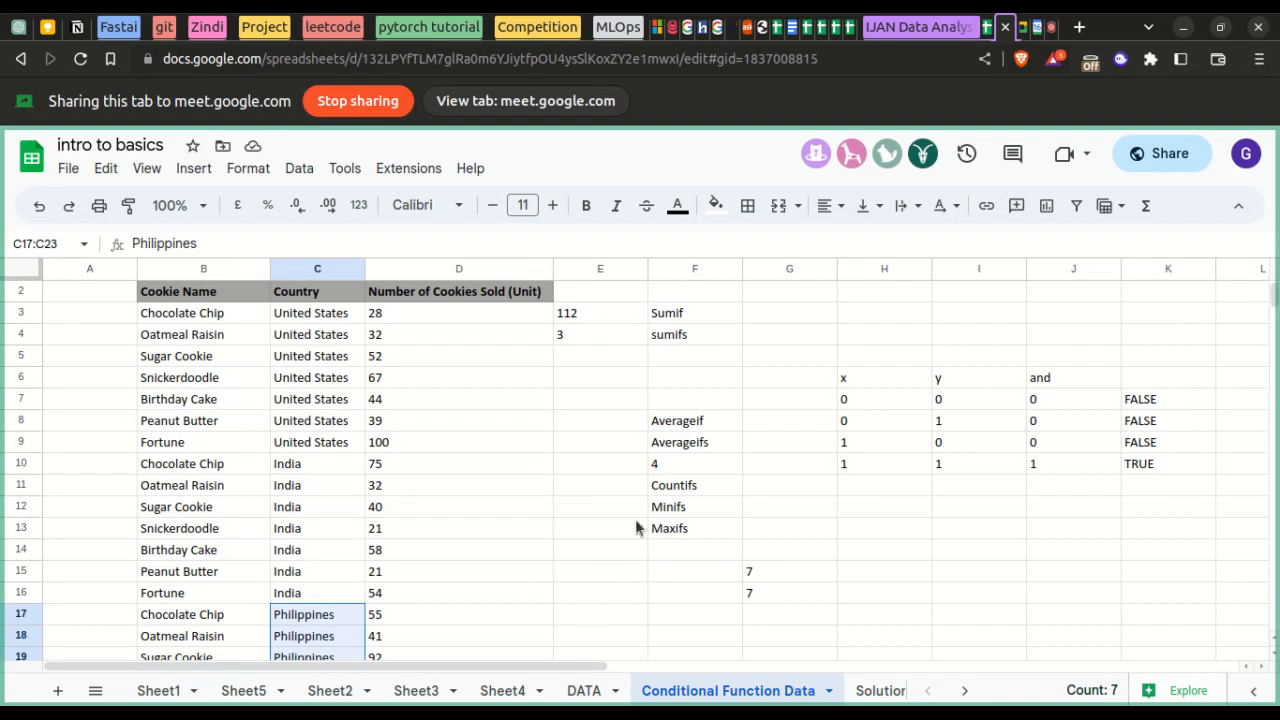
{"action": "left_click", "coordinate": [679, 490]}
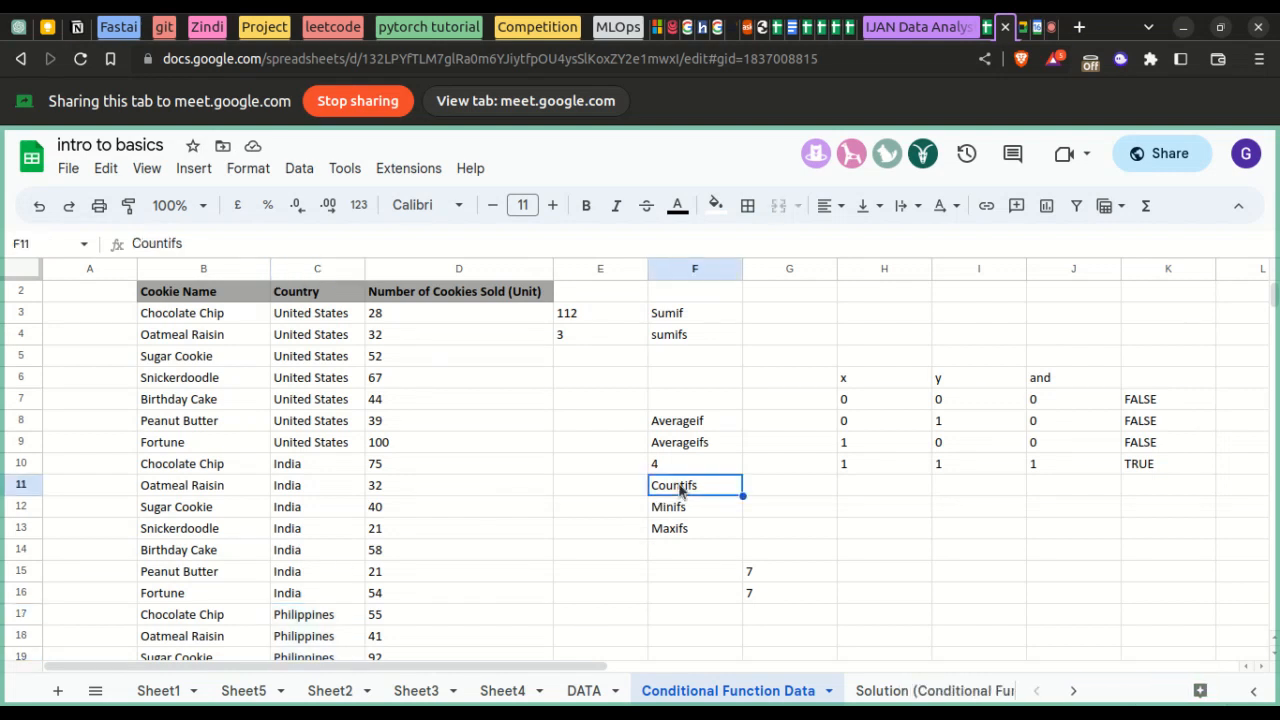
{"action": "left_click", "coordinate": [690, 449]}
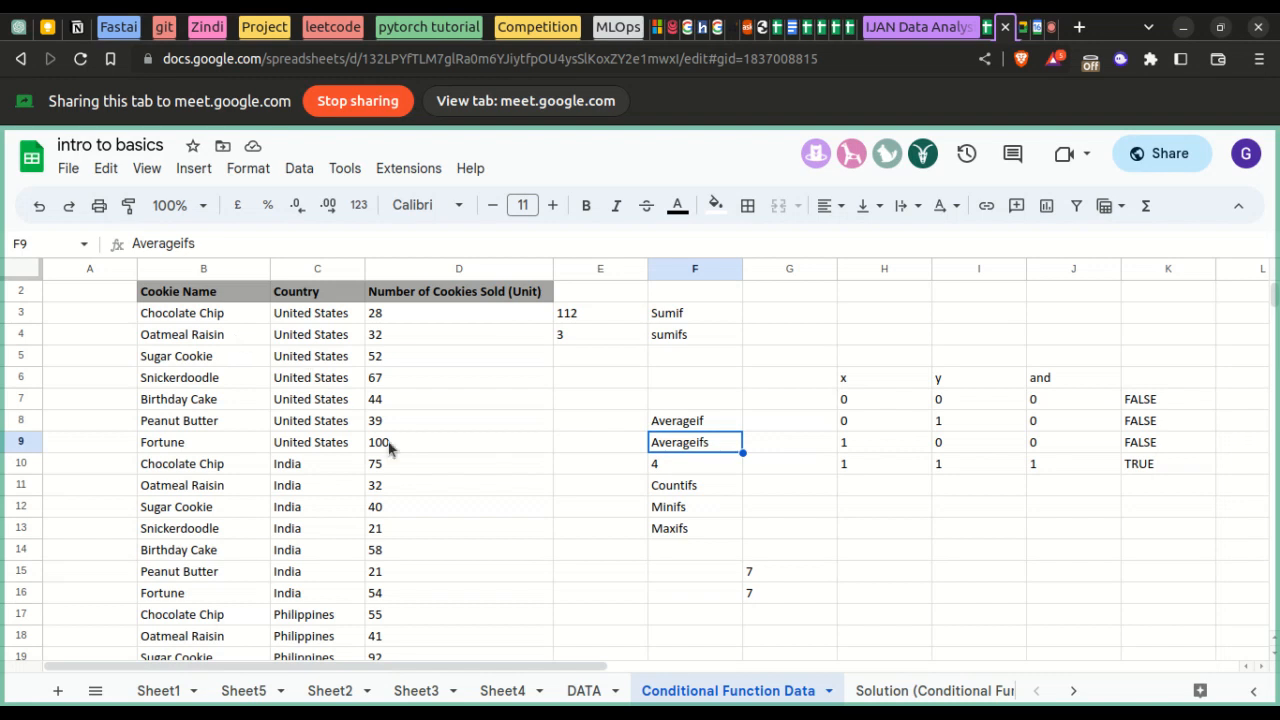
- Begin a SUMIF formula in F16 with the country entries in C3:C23 as its range
{"action": "left_click", "coordinate": [695, 597]}
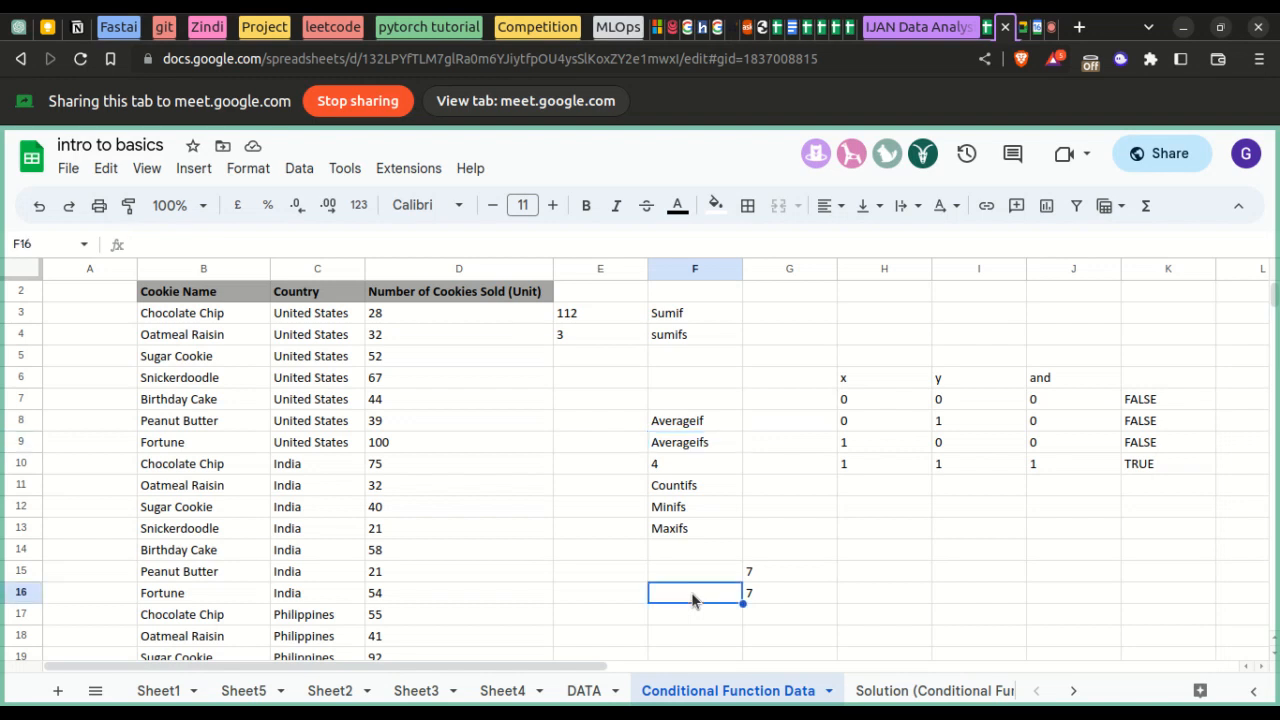
{"action": "type", "text": "=sum"}
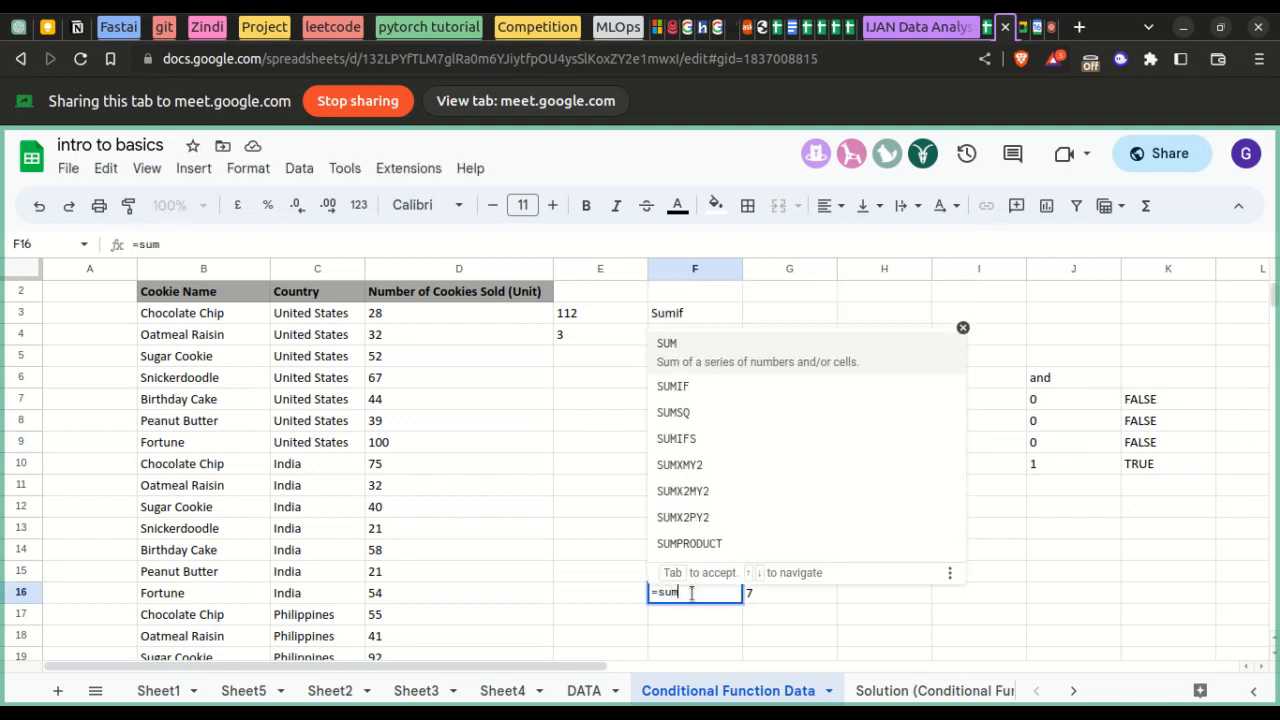
{"action": "type", "text": "if"}
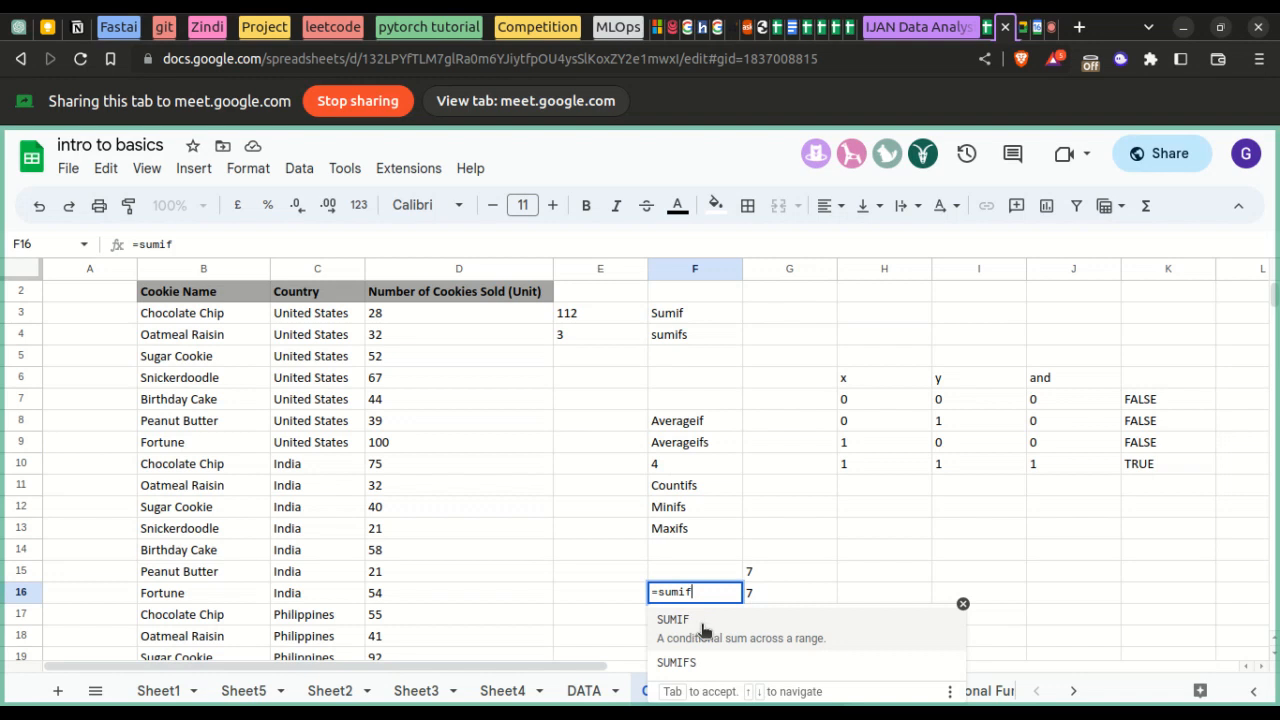
{"action": "left_click", "coordinate": [702, 630]}
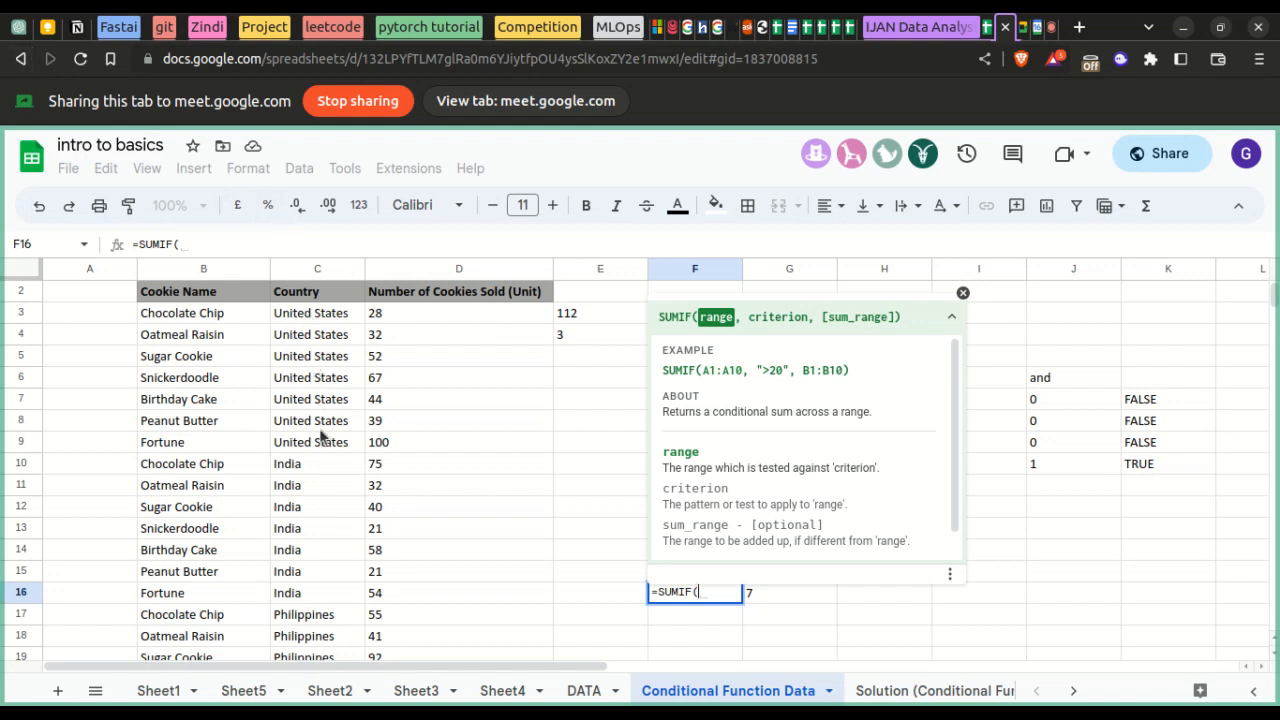
{"action": "left_click_drag", "start_coordinate": [333, 314], "coordinate": [336, 593]}
{"action": "scroll", "coordinate": [336, 487], "scroll_direction": "down", "scroll_amount": 2}
{"action": "type", "text": ","}
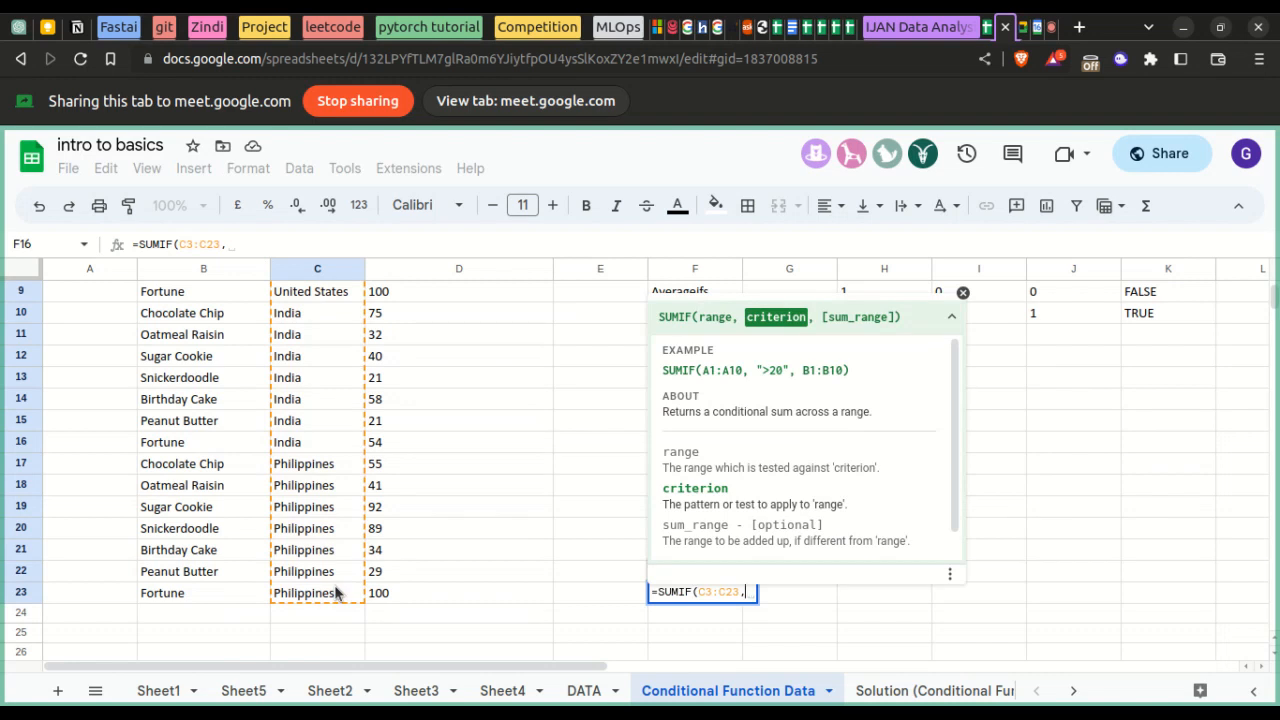
- Add the criterion "United States" and sum range D3:D23 to complete F16 as =SUMIF(C3:C23,"United States", D3:D23)
{"action": "type", "text": "\""}
{"action": "type", "text": "United"}
{"action": "type", "text": " States"}
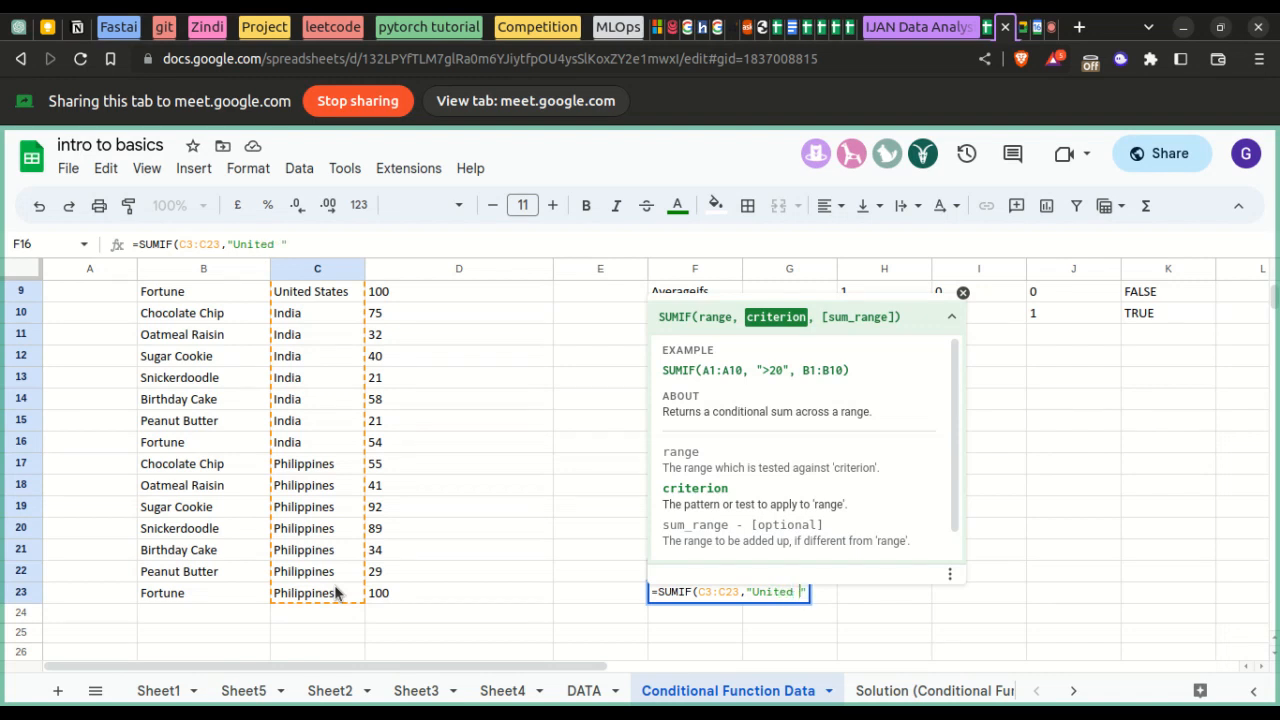
{"action": "type", "text": "\""}
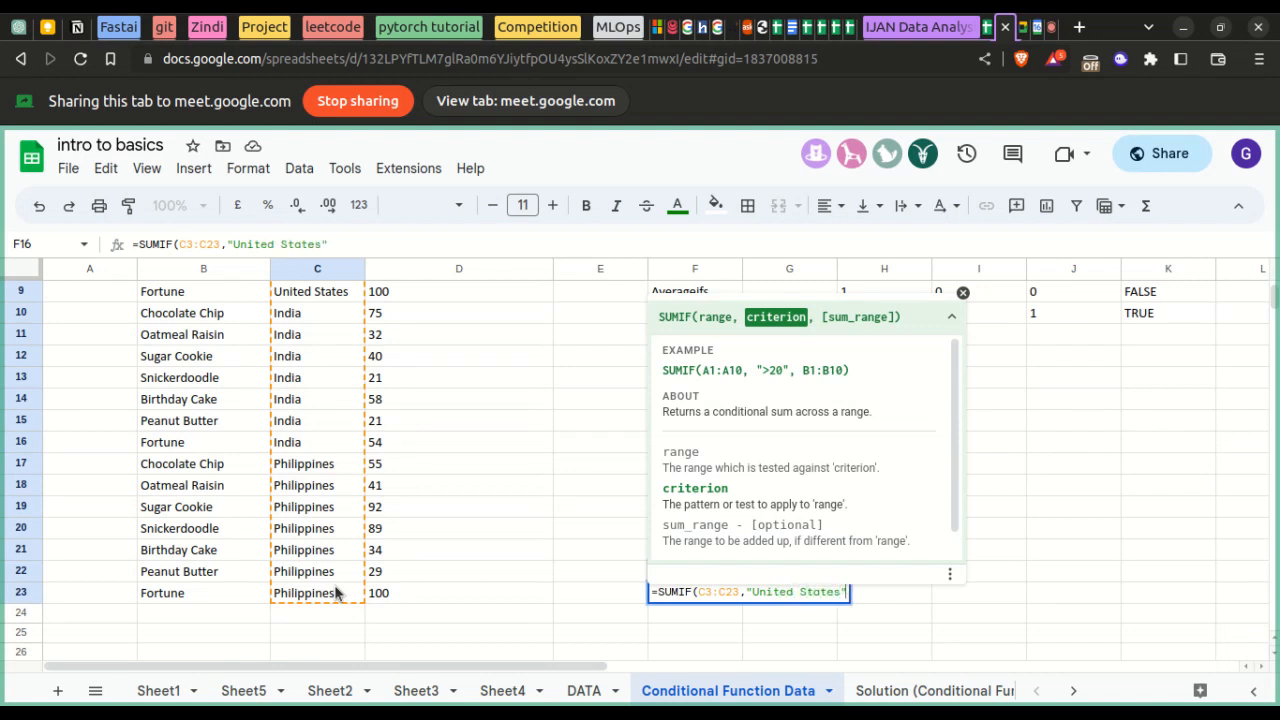
{"action": "type", "text": ","}
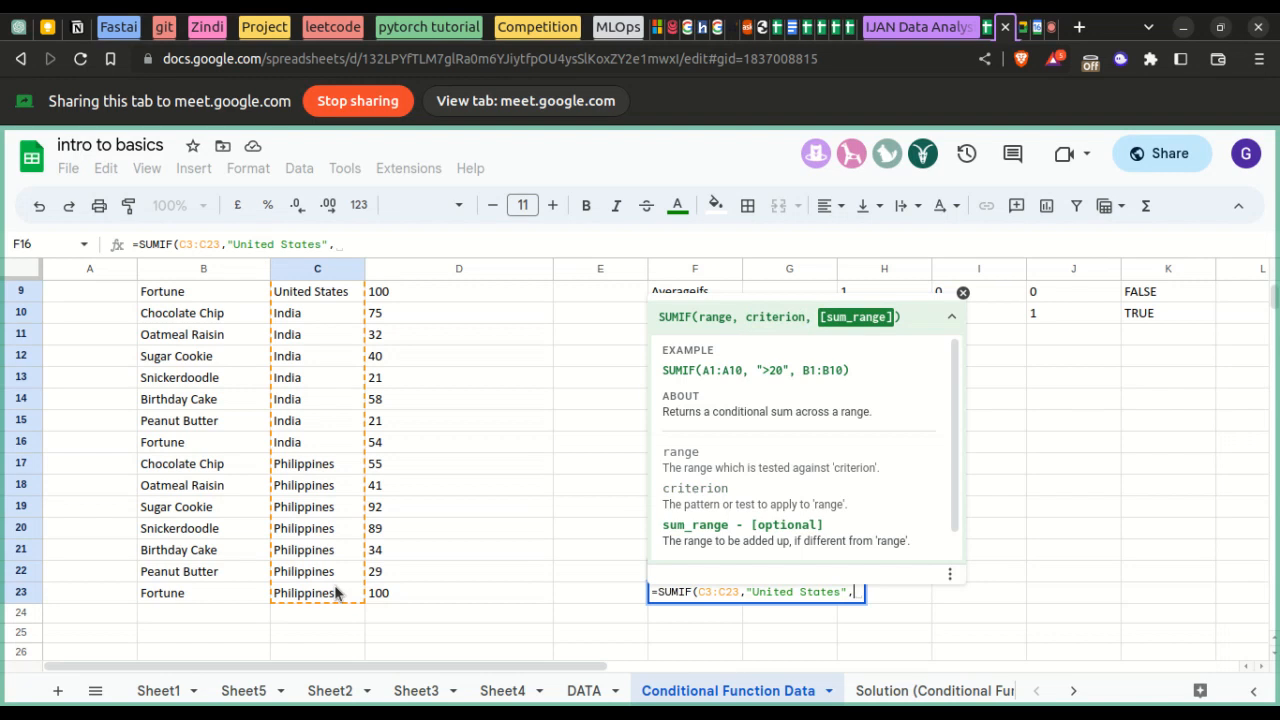
{"action": "scroll", "coordinate": [340, 440], "scroll_direction": "up", "scroll_amount": 3}
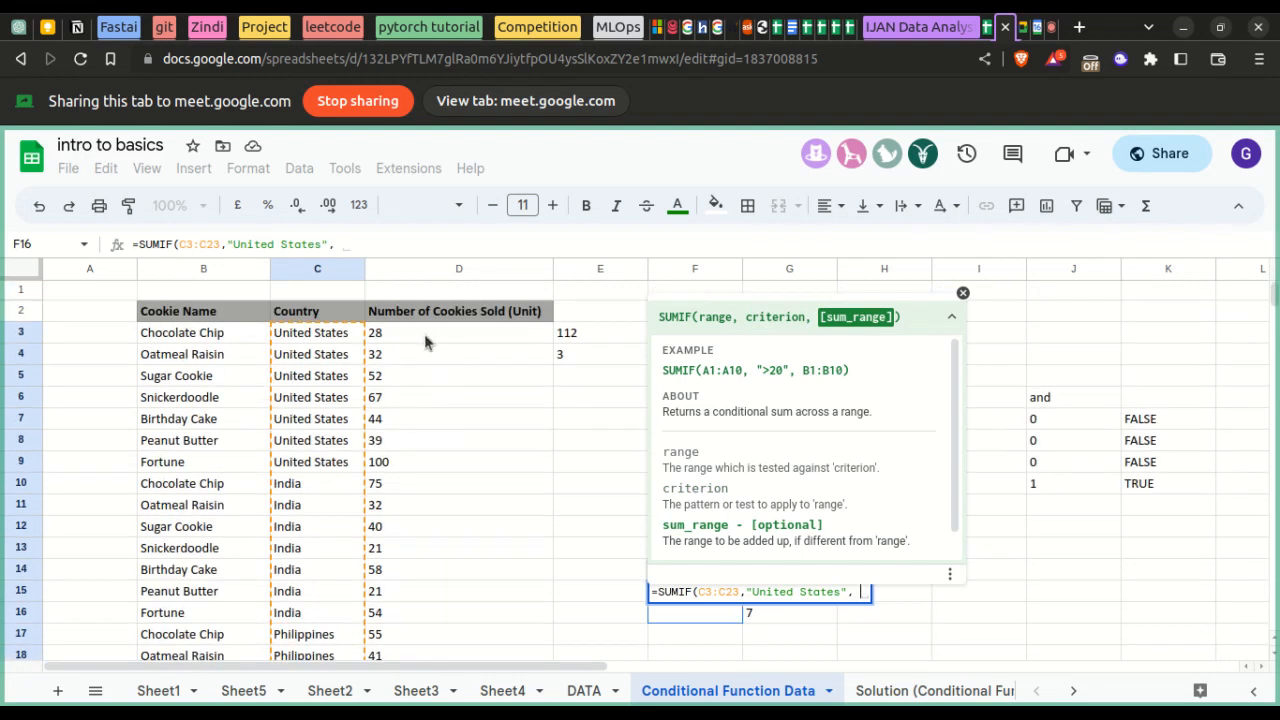
{"action": "left_click_drag", "start_coordinate": [424, 334], "coordinate": [434, 634]}
{"action": "scroll", "coordinate": [437, 500], "scroll_direction": "down", "scroll_amount": 2}
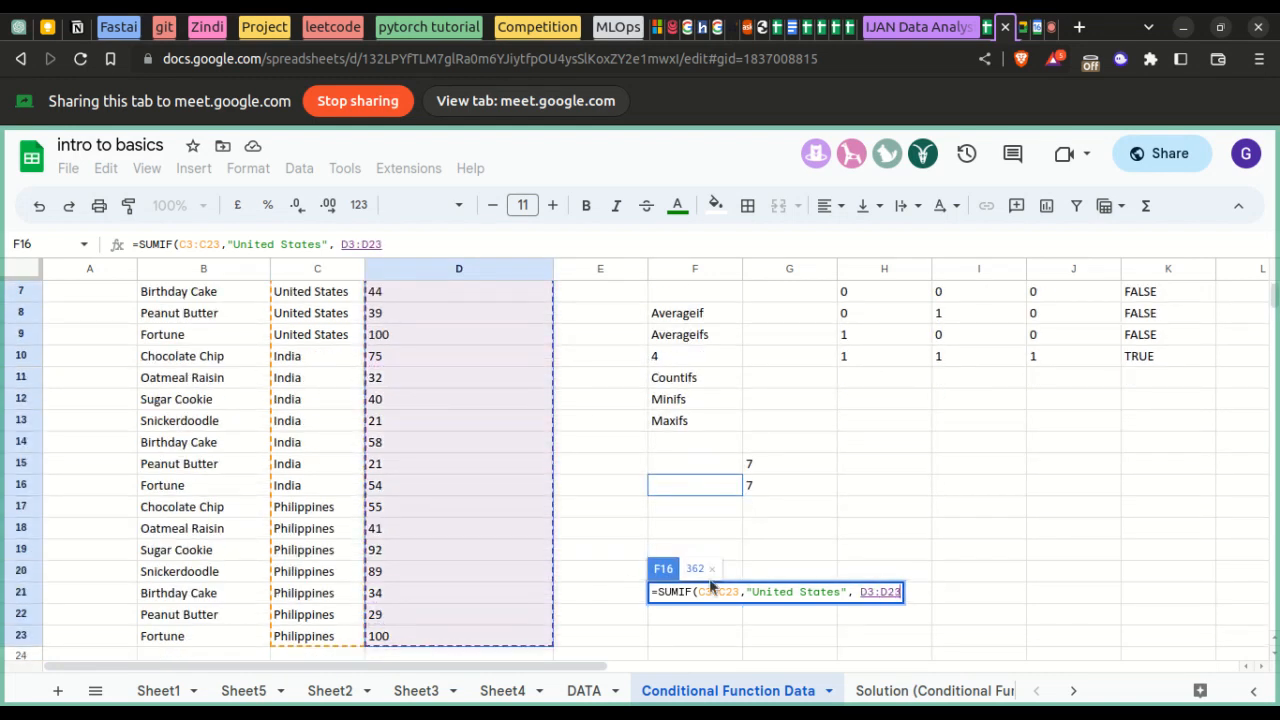
{"action": "type", "text": ")"}
{"action": "key", "text": "Return"}
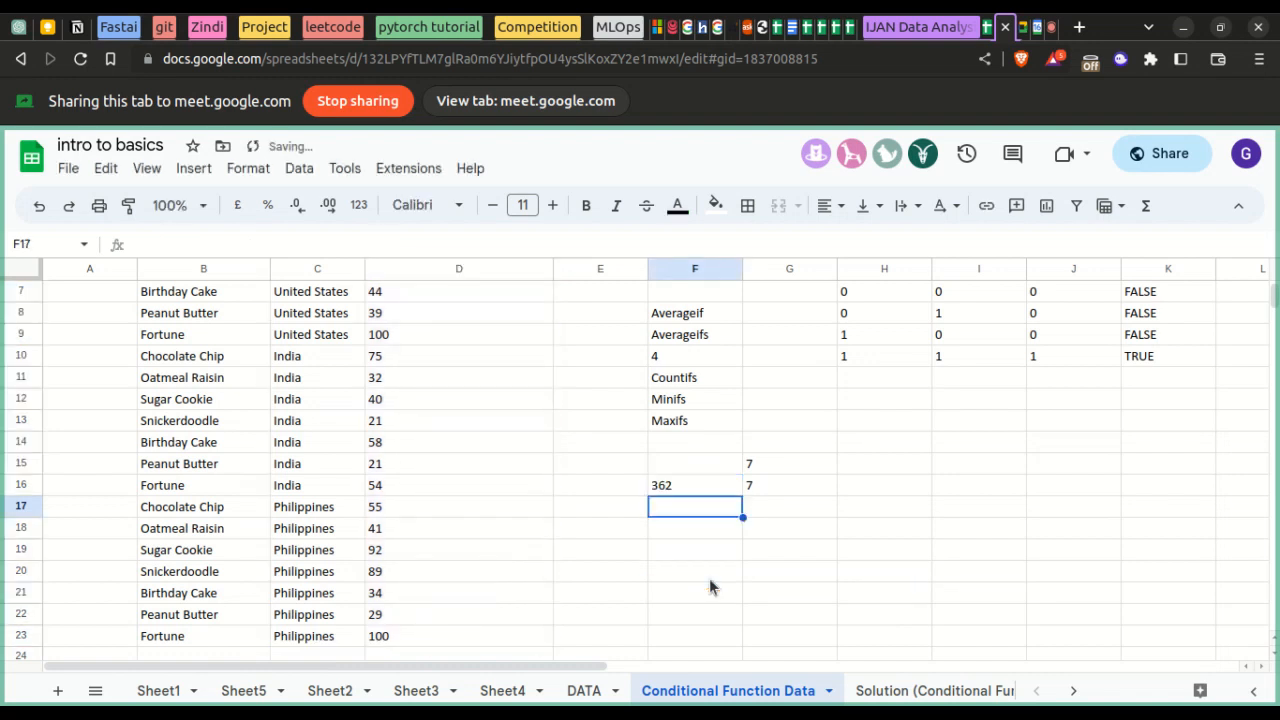
- Check the F16 result against the sum of the United States units sold in D3:D9
{"action": "left_click", "coordinate": [695, 486]}
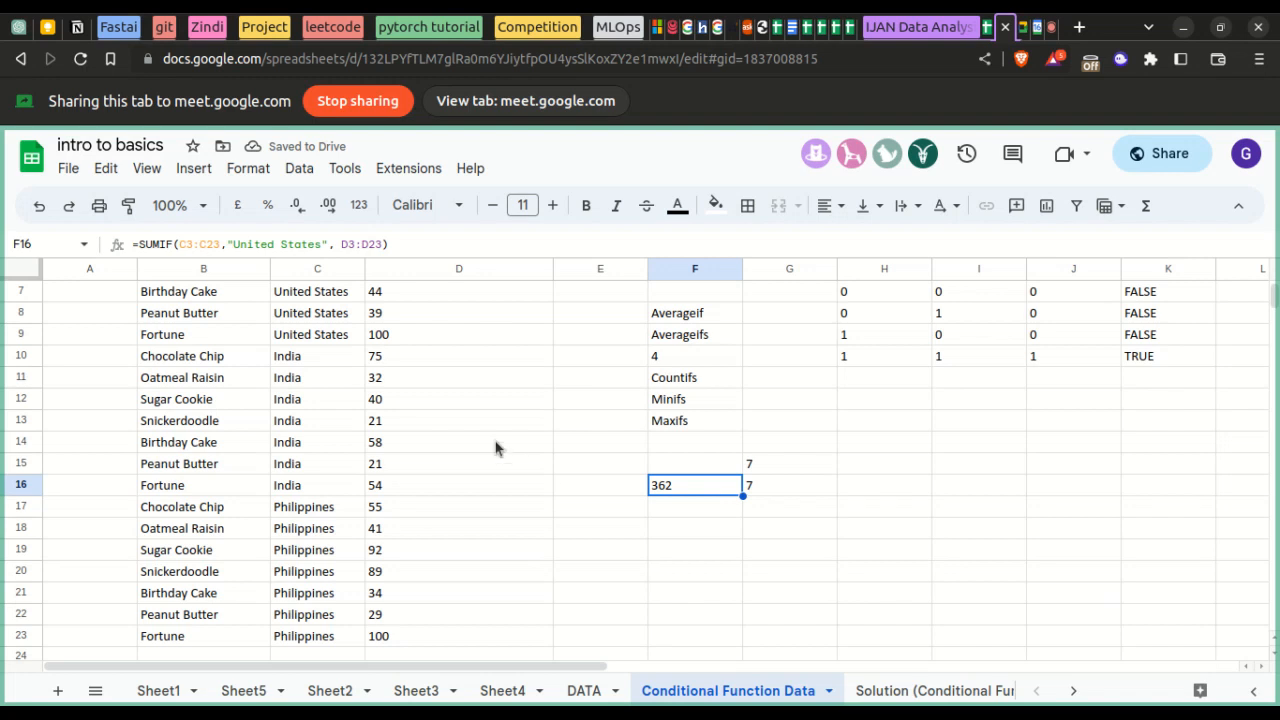
{"action": "scroll", "coordinate": [420, 385], "scroll_direction": "up", "scroll_amount": 2}
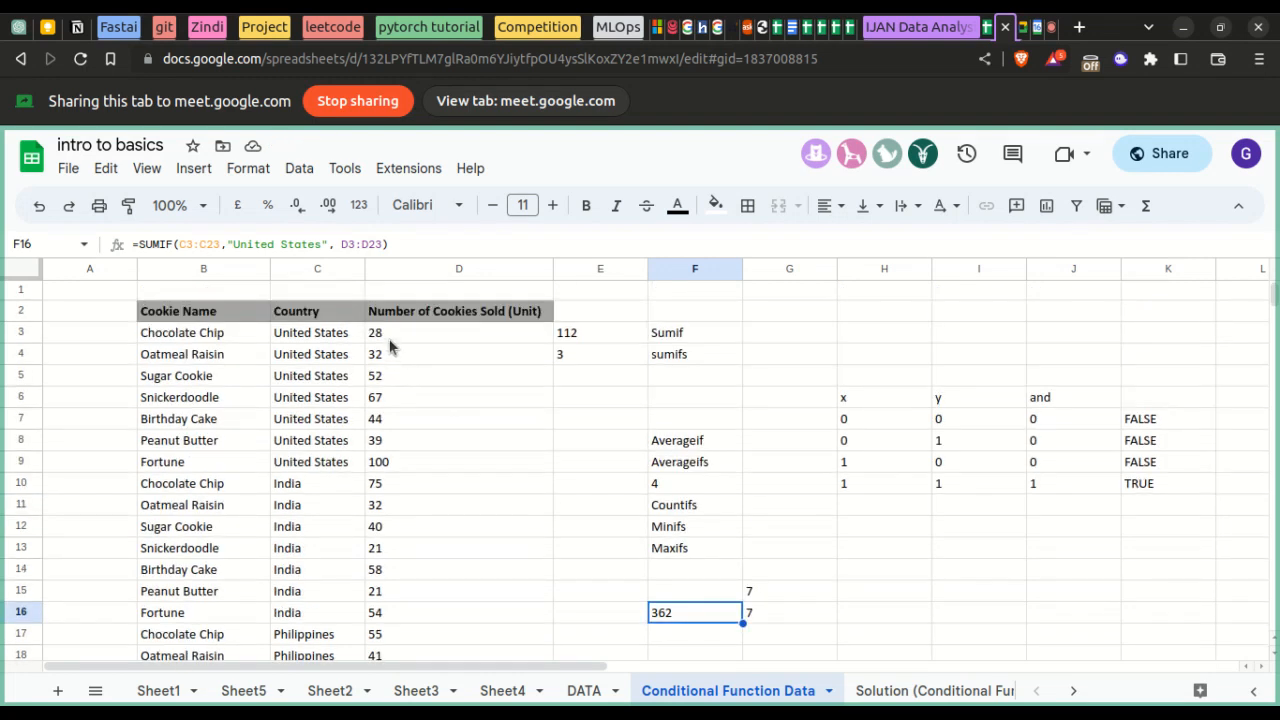
{"action": "left_click_drag", "start_coordinate": [392, 335], "coordinate": [398, 461]}
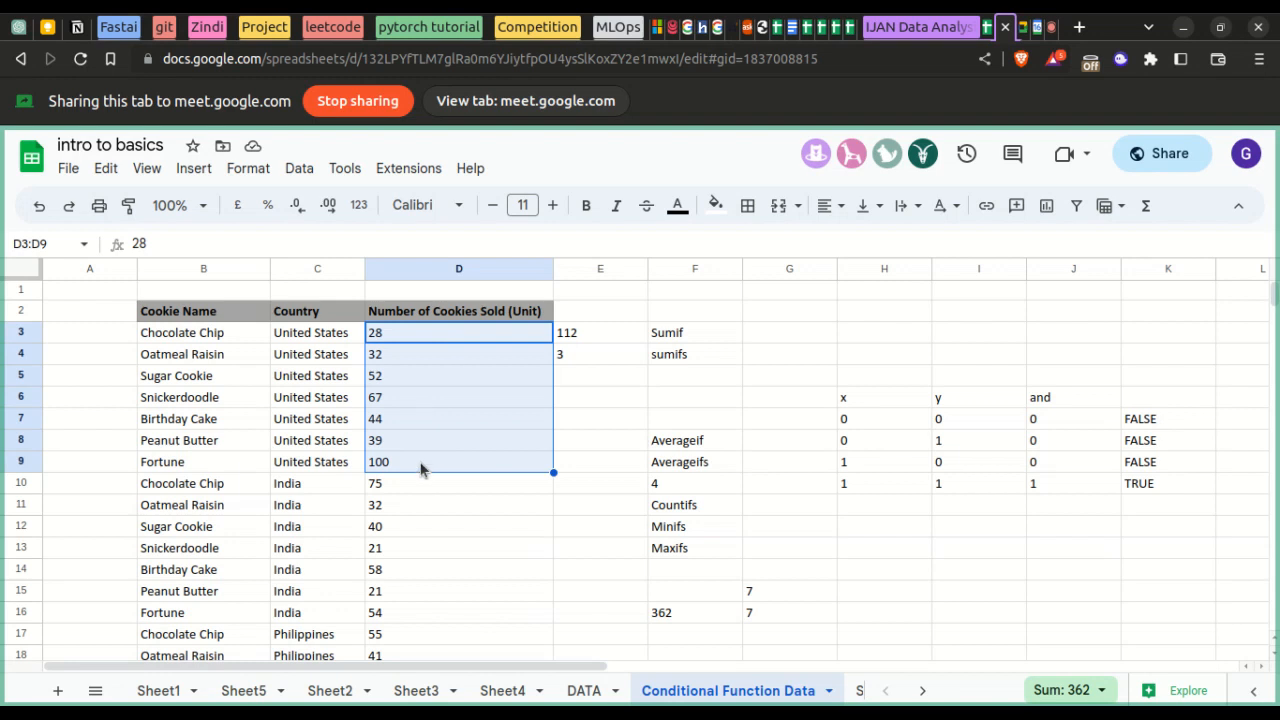
- Total the United States units in F17 with =sum(d3:d9) and compare it with the SUMIF formula in F16
{"action": "left_click", "coordinate": [668, 633]}
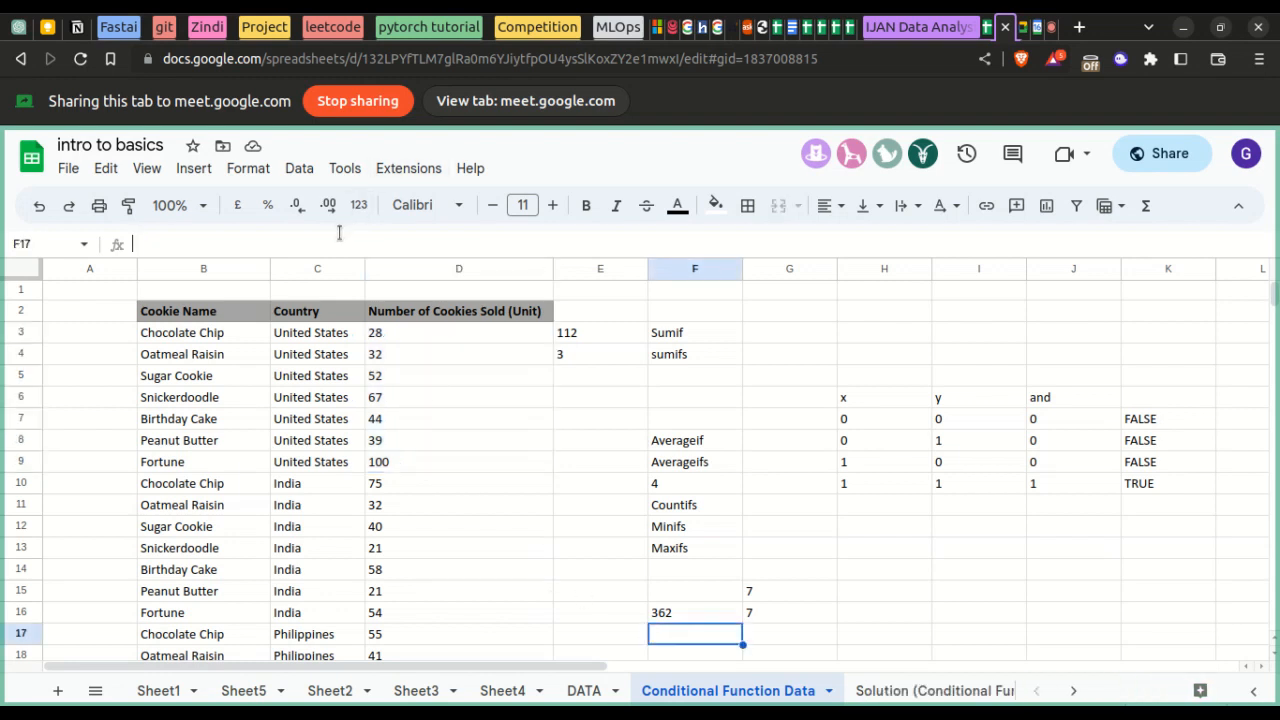
{"action": "type", "text": "=SUMIF(C4:C24,\"United States\", D4:D24)"}
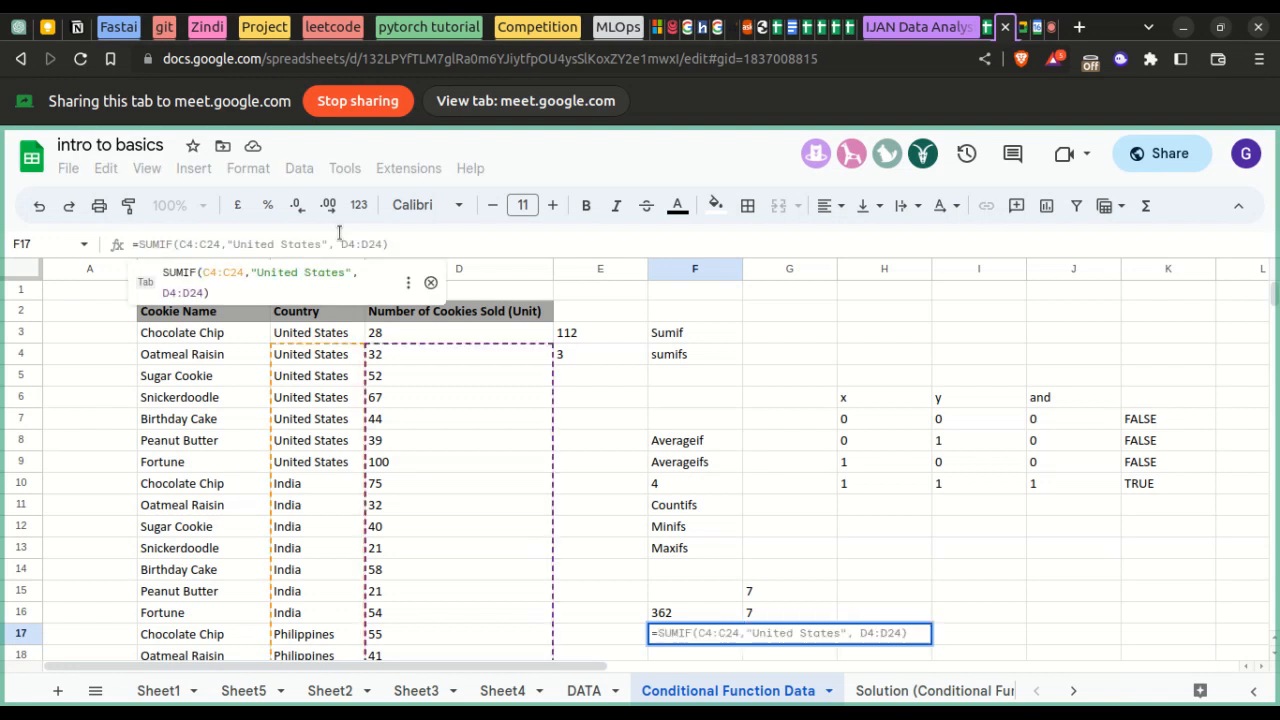
{"action": "type", "text": "sum("}
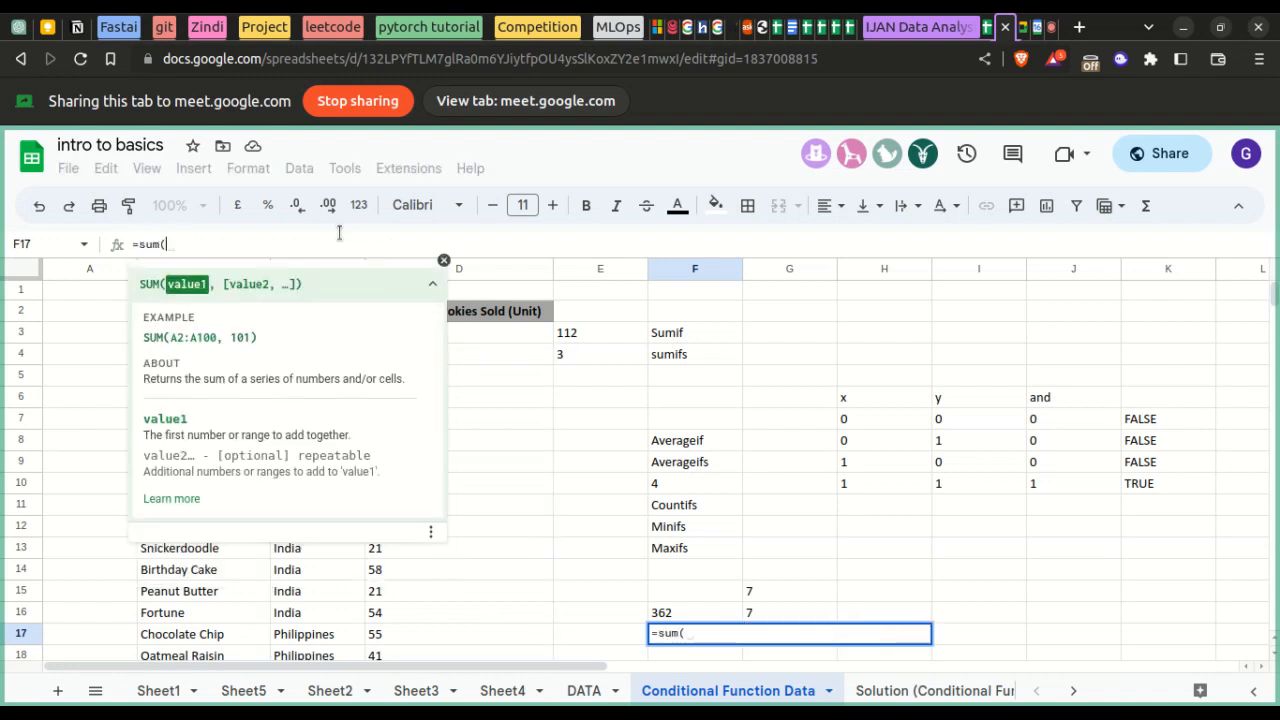
{"action": "type", "text": "d3:"}
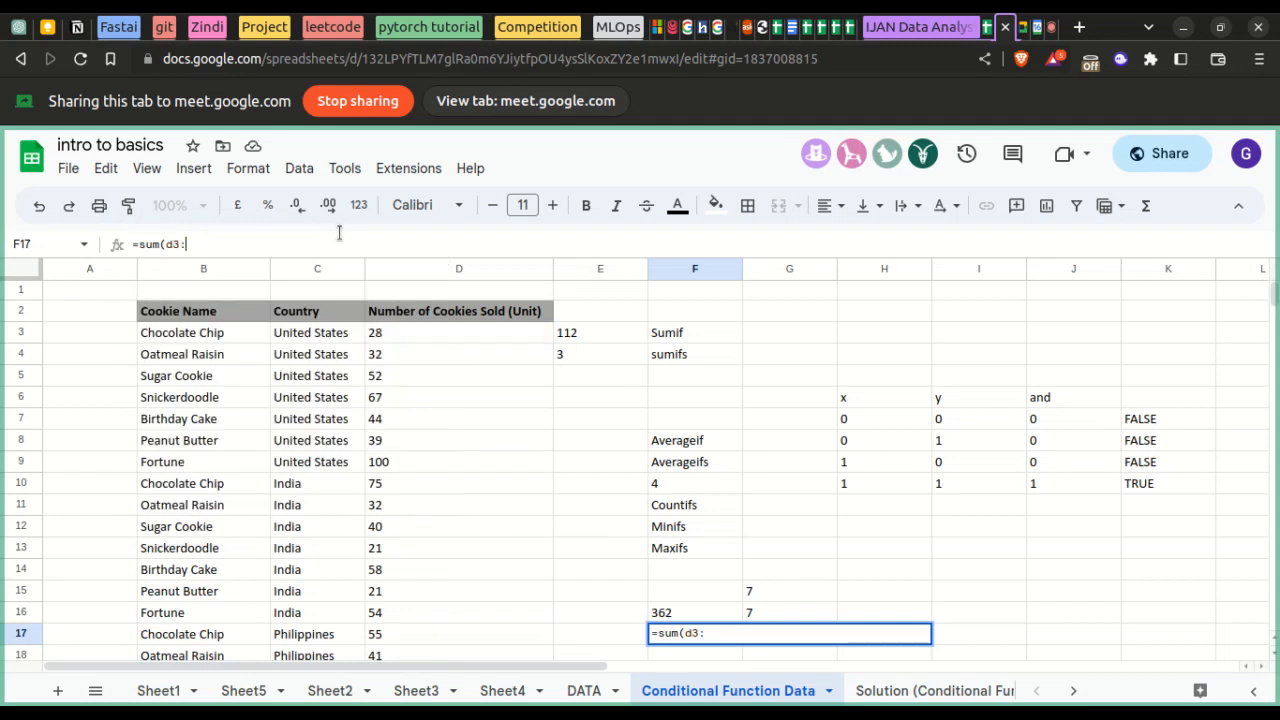
{"action": "type", "text": "d9)"}
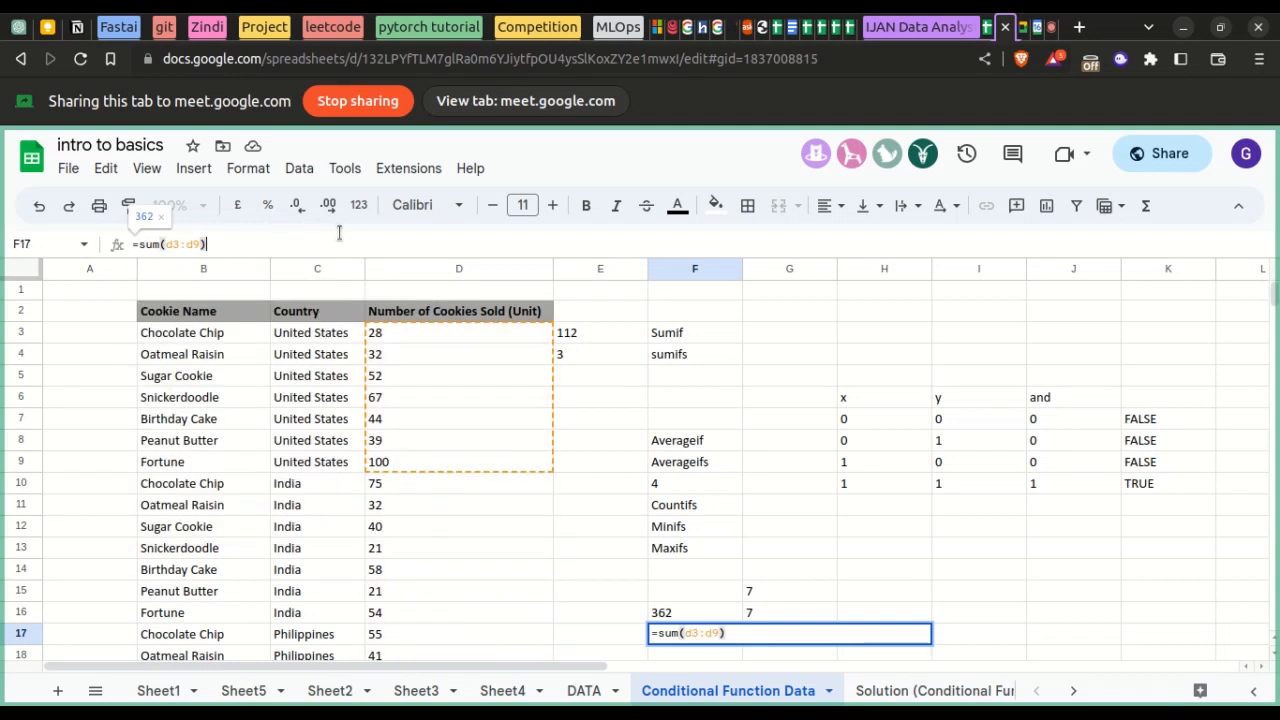
{"action": "key", "text": "Return"}
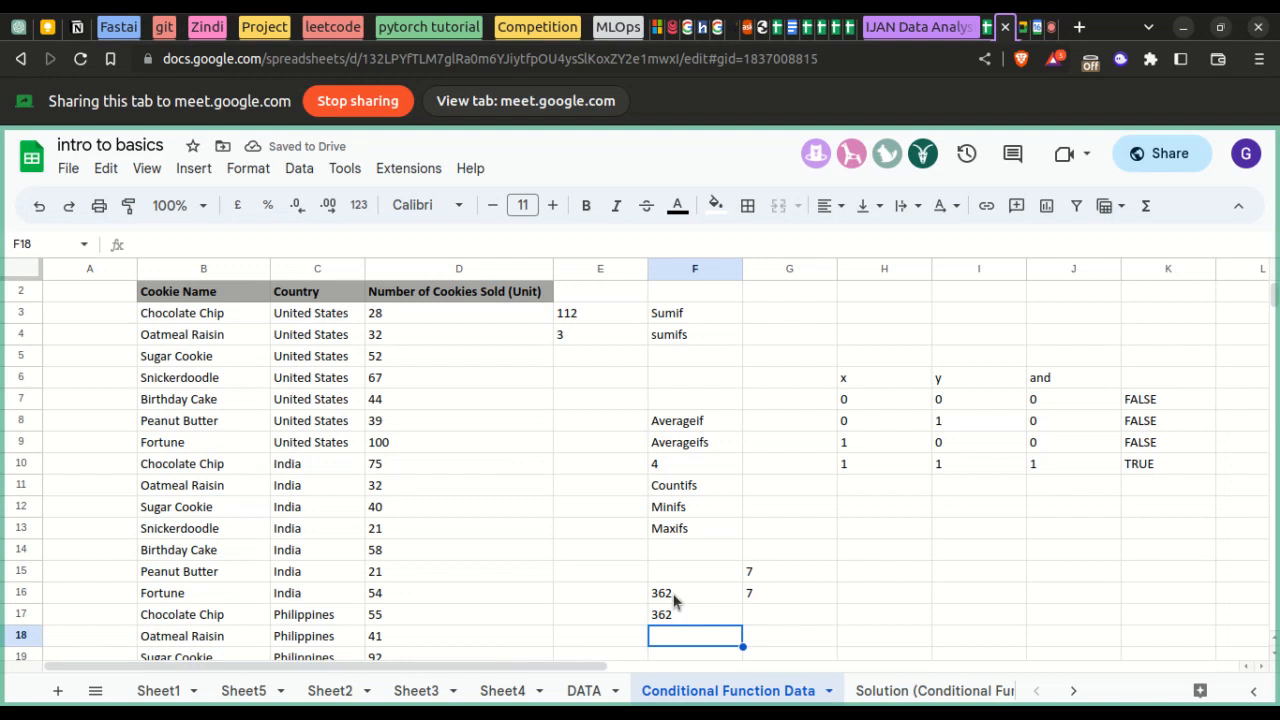
{"action": "left_click", "coordinate": [674, 598]}
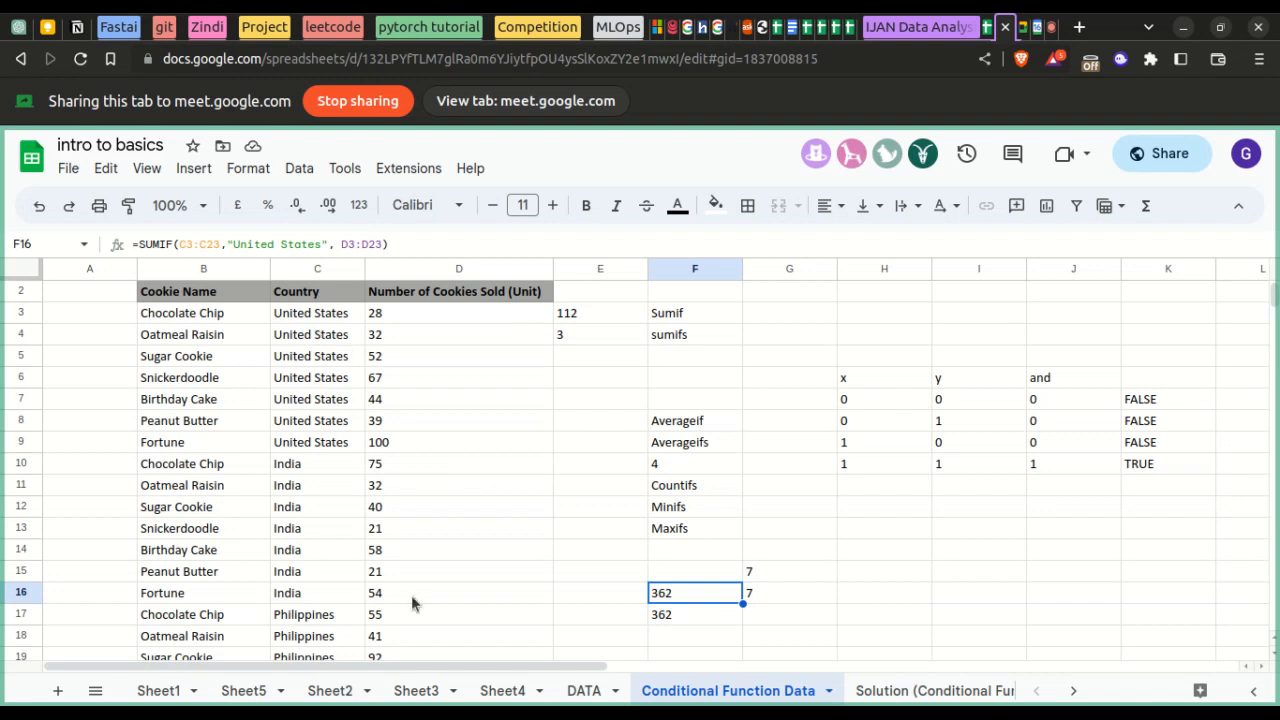
{"action": "left_click", "coordinate": [675, 620]}
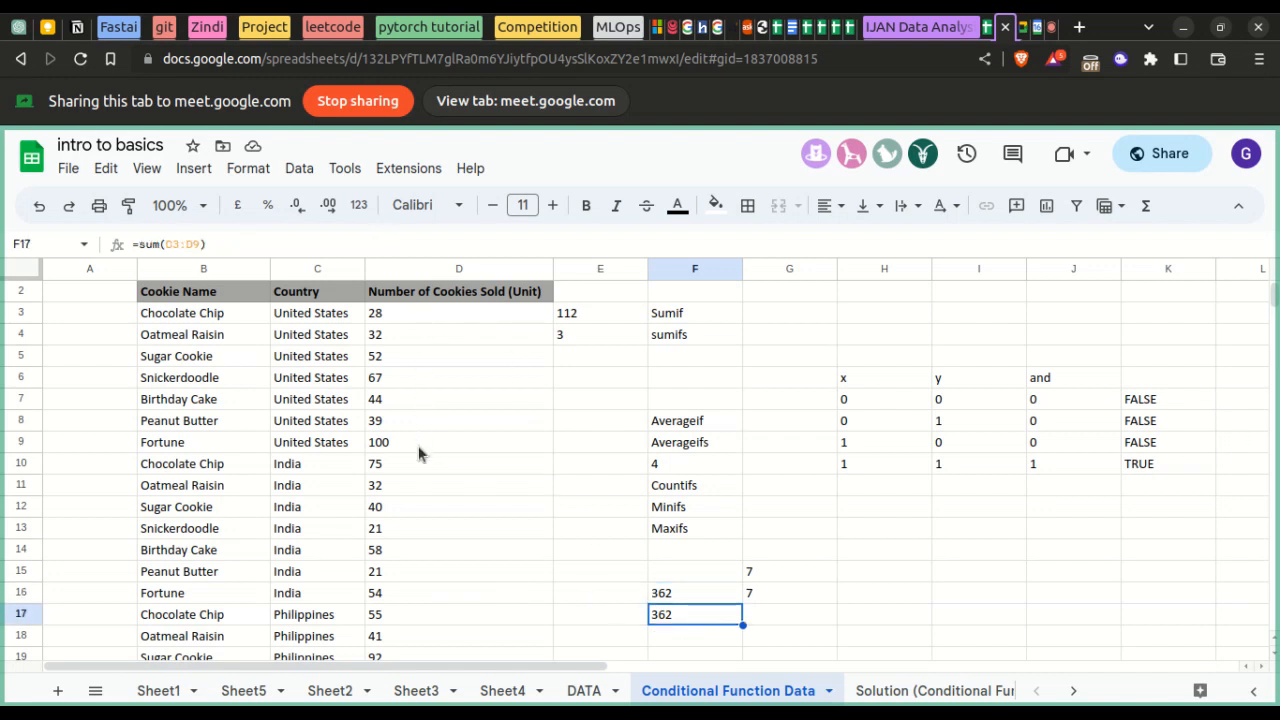
- Examine the DATA sheet's sales records, focusing on the Geography and Amount columns and the USA entry in row 3
{"action": "left_click", "coordinate": [586, 693]}
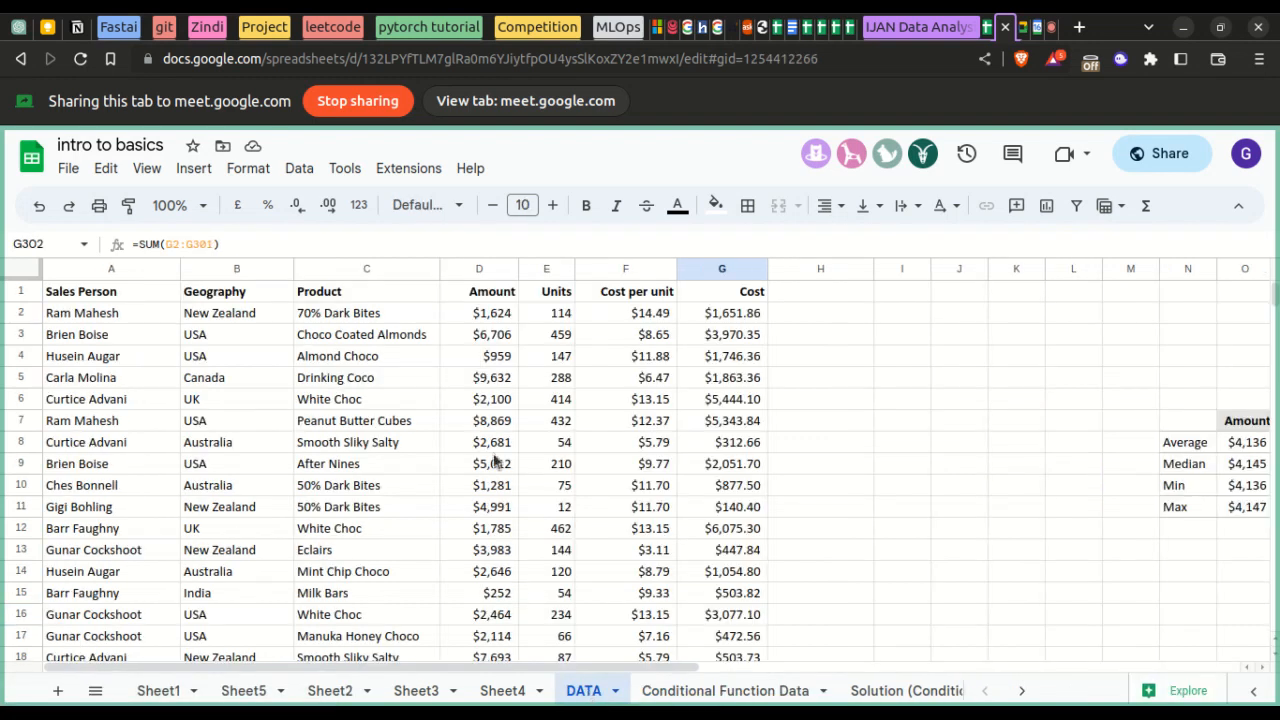
{"action": "scroll", "coordinate": [277, 561], "scroll_direction": "down", "scroll_amount": 7}
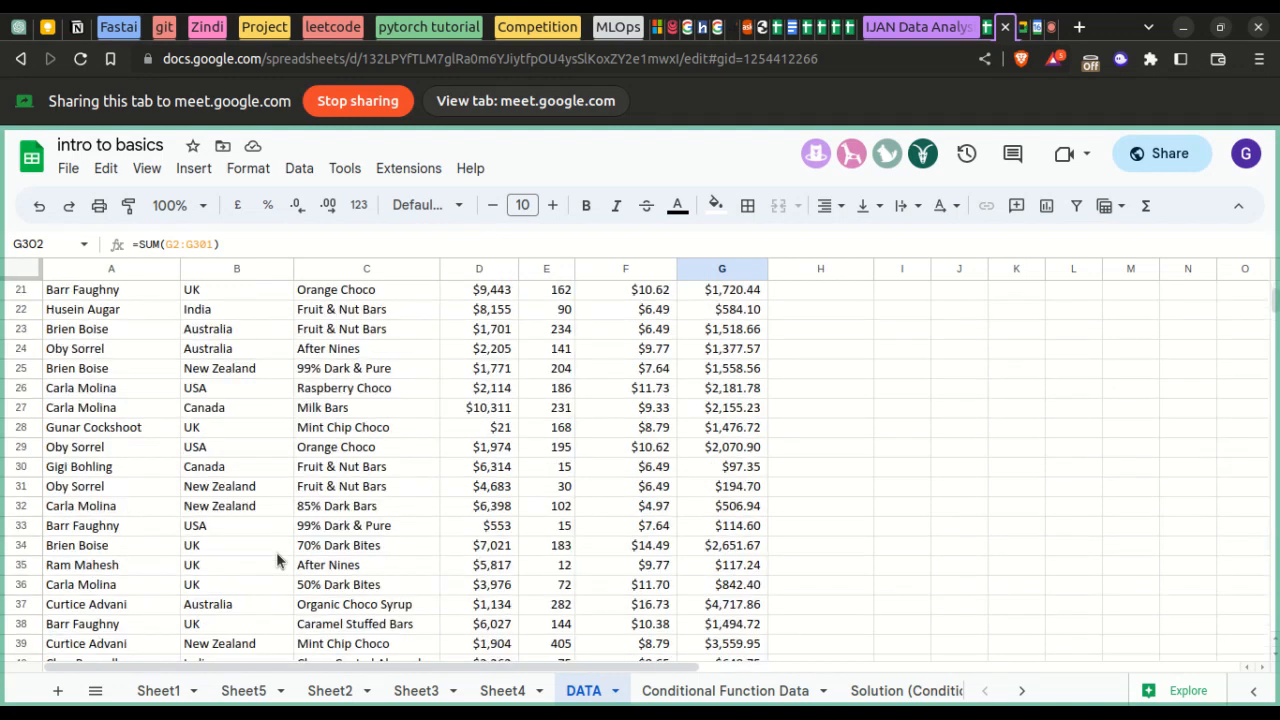
{"action": "scroll", "coordinate": [277, 561], "scroll_direction": "down", "scroll_amount": 17}
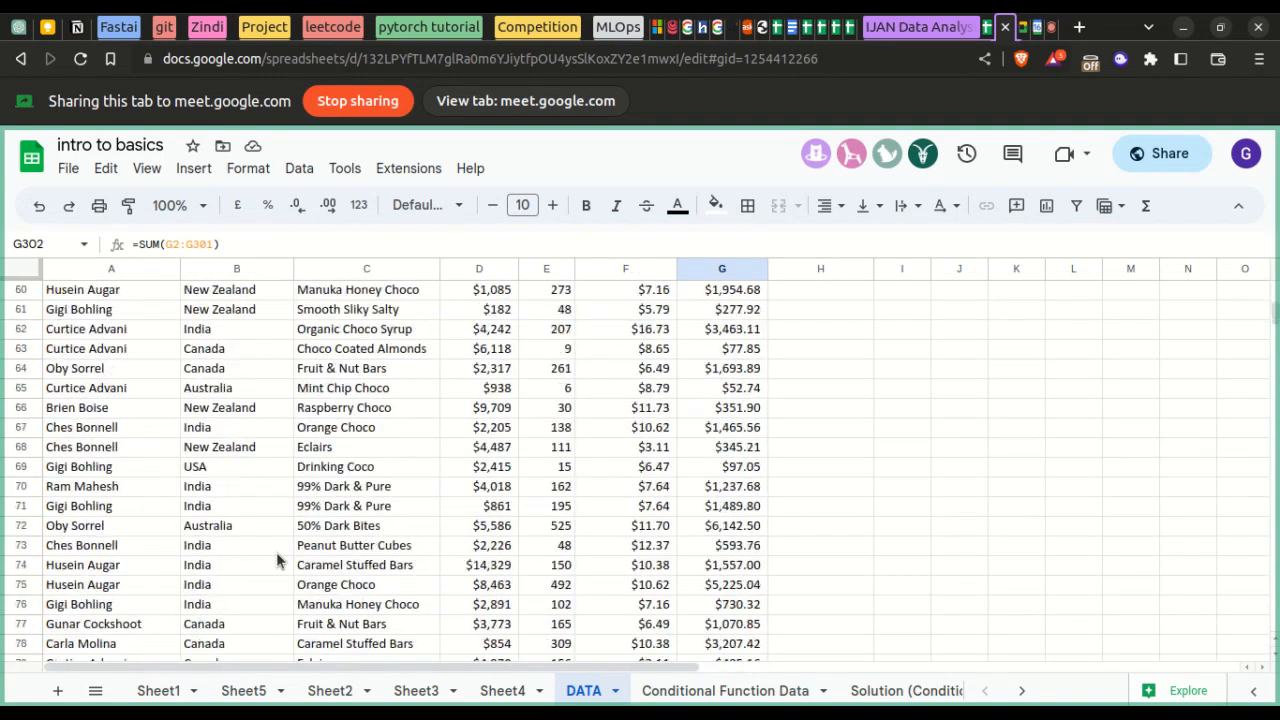
{"action": "scroll", "coordinate": [276, 560], "scroll_direction": "down", "scroll_amount": 14}
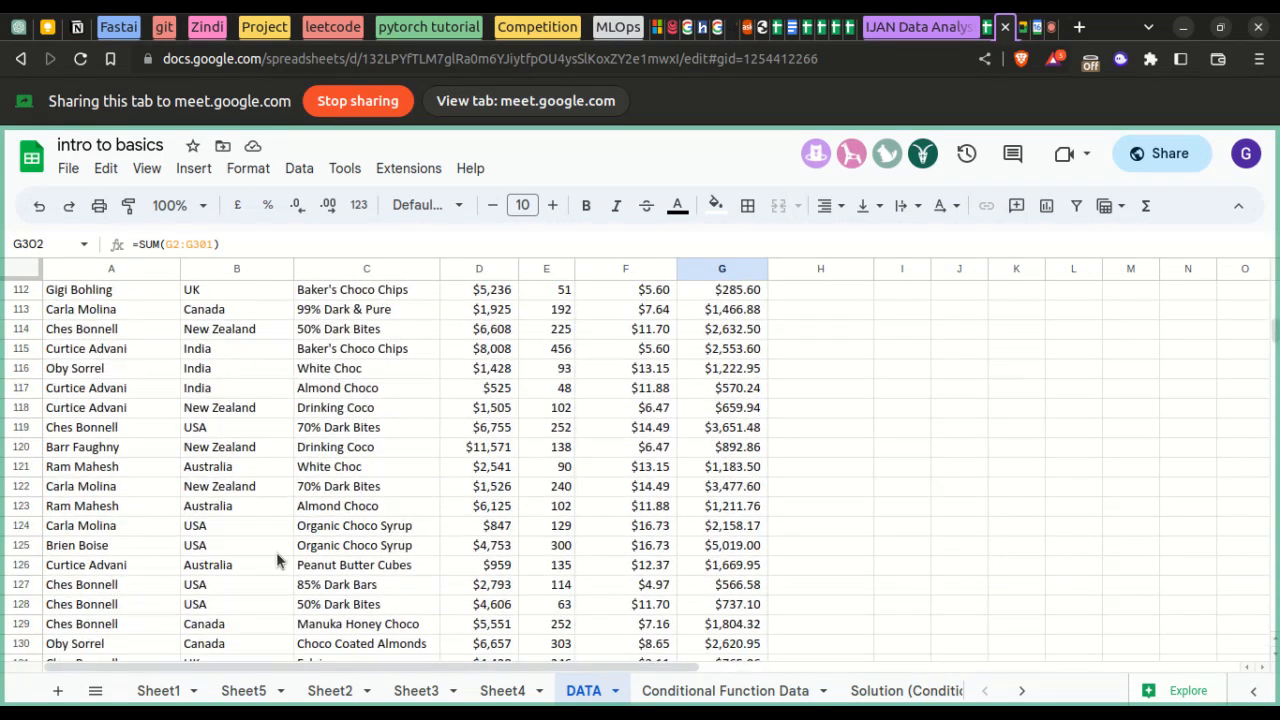
{"action": "scroll", "coordinate": [276, 560], "scroll_direction": "up", "scroll_amount": 20}
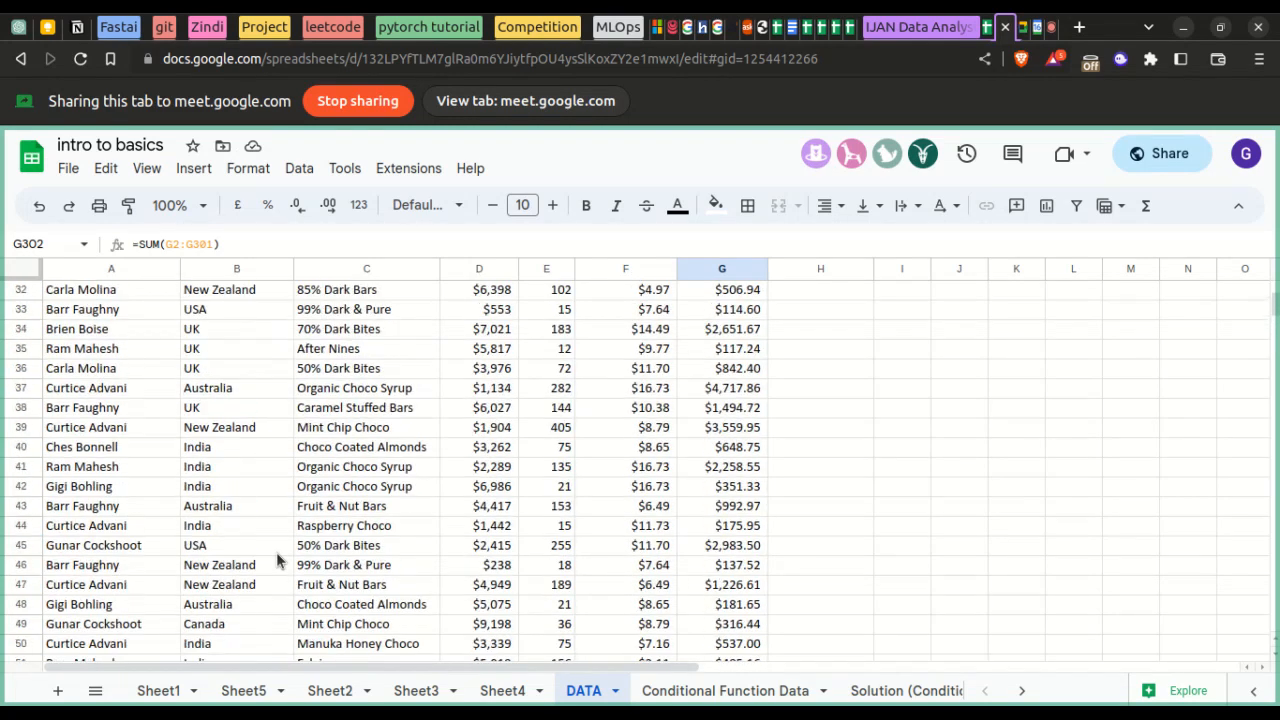
{"action": "scroll", "coordinate": [277, 561], "scroll_direction": "up", "scroll_amount": 2}
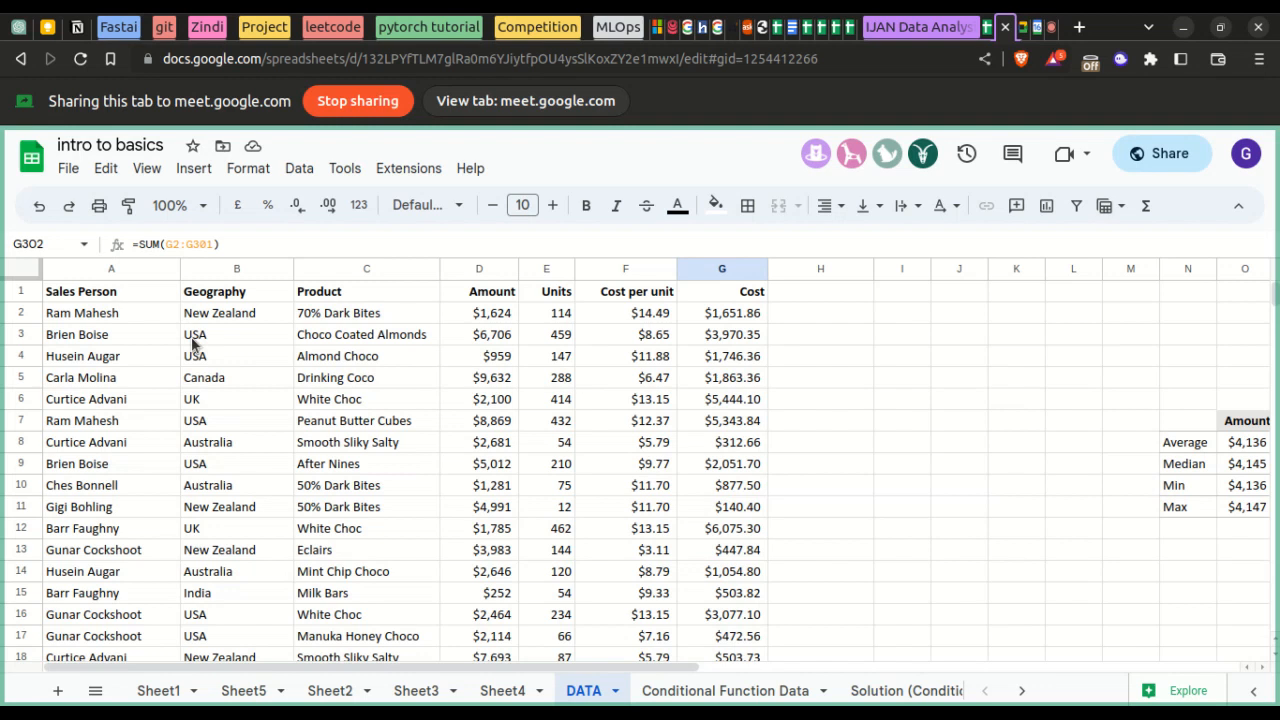
{"action": "left_click", "coordinate": [505, 341]}
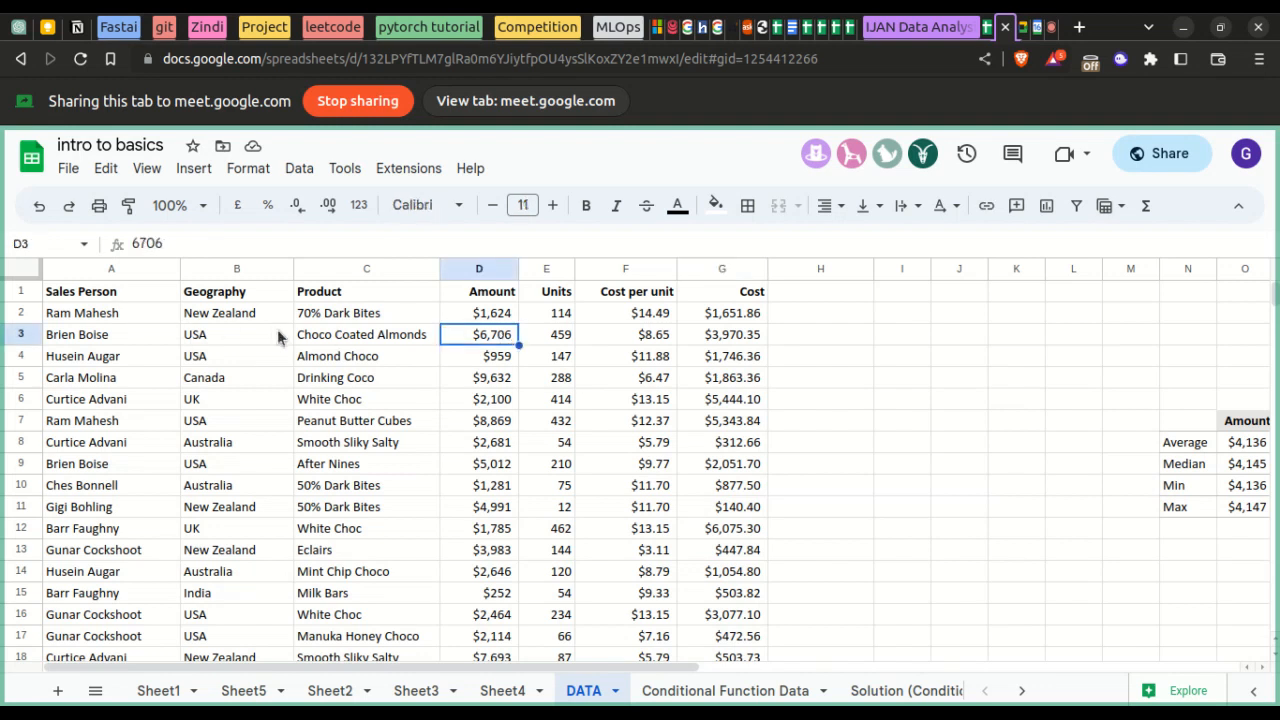
{"action": "left_click", "coordinate": [215, 339]}
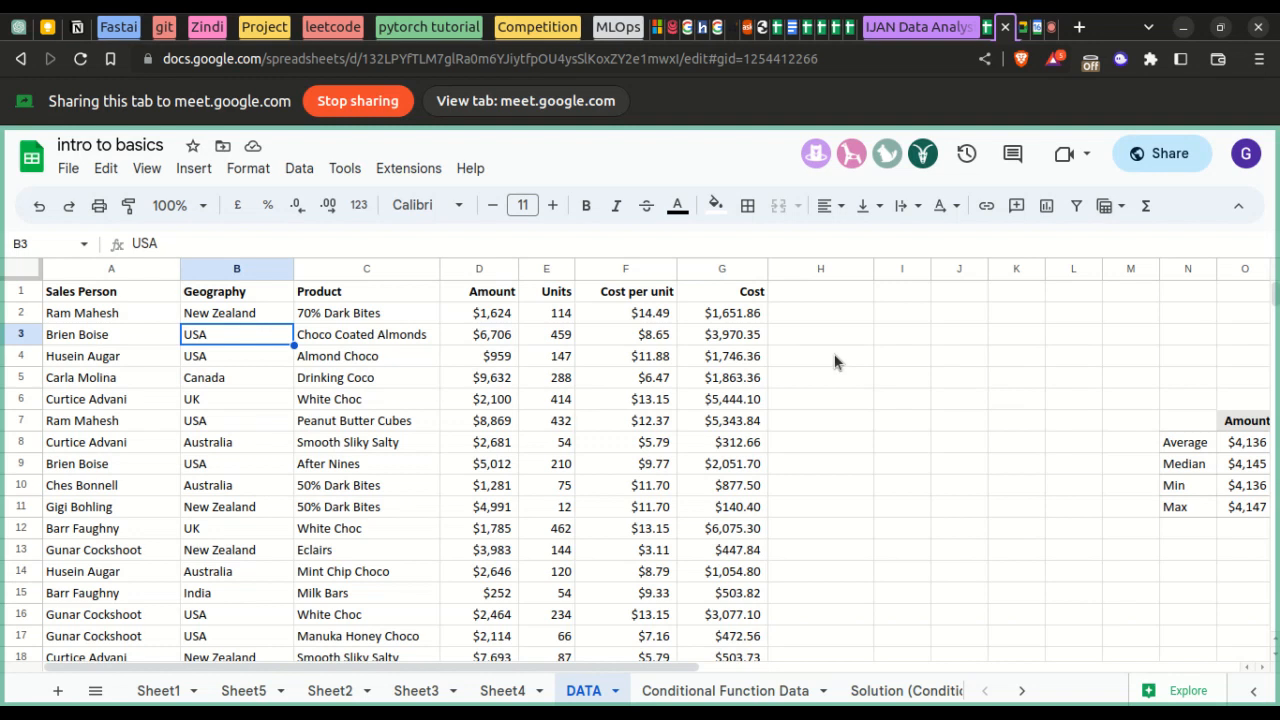
- Begin a SUMIF formula in I4 of the DATA sheet with the Geography range B1:B301
{"action": "double_click", "coordinate": [901, 352]}
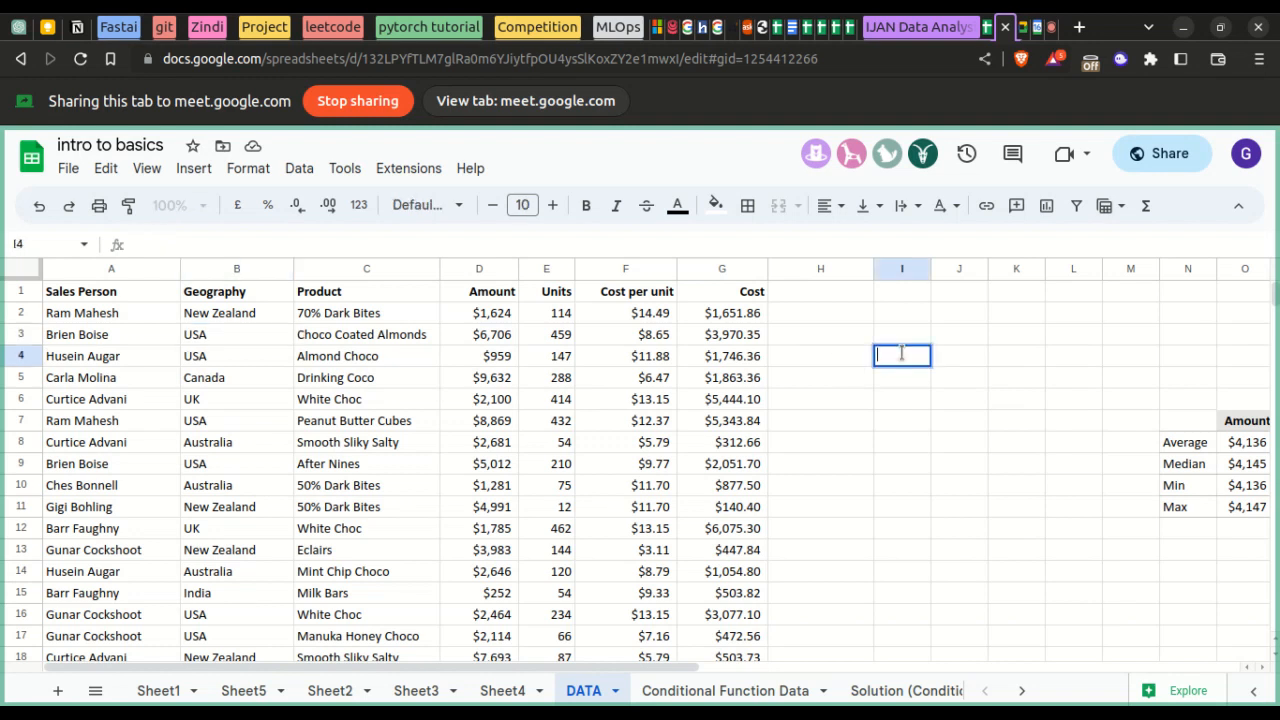
{"action": "type", "text": "=sum"}
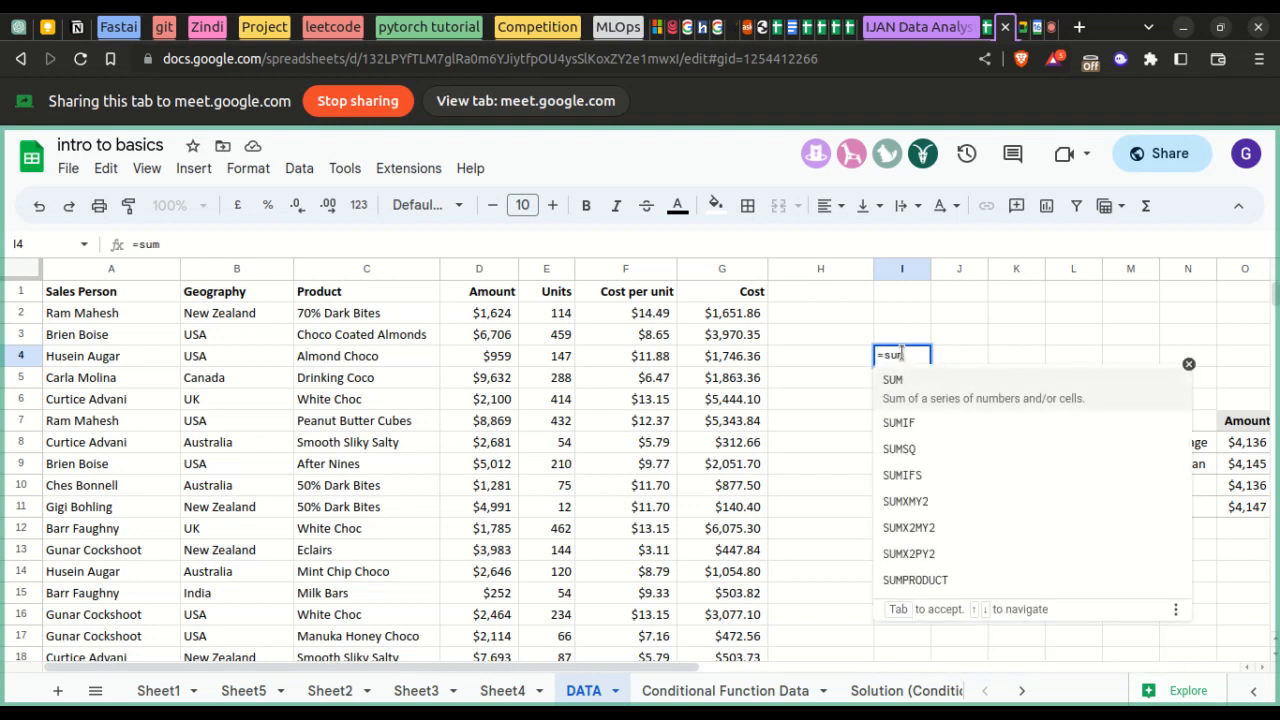
{"action": "type", "text": "if("}
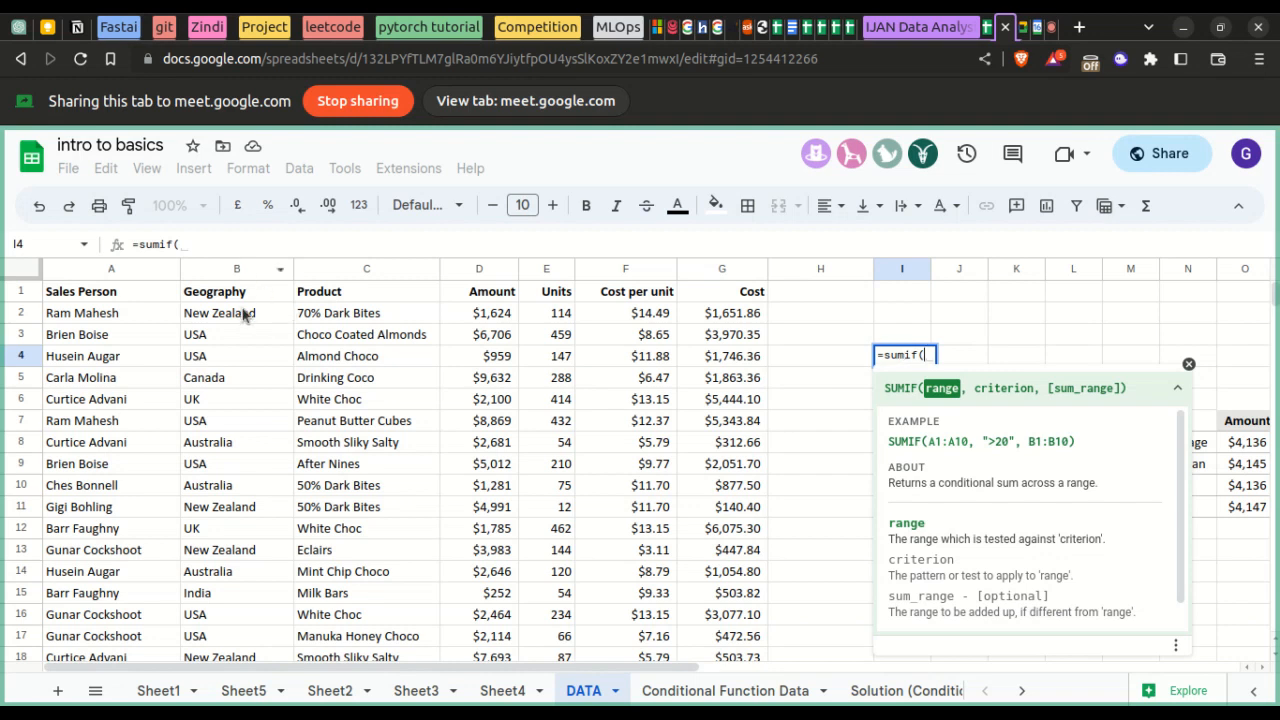
{"action": "left_click_drag", "start_coordinate": [248, 292], "coordinate": [245, 677]}
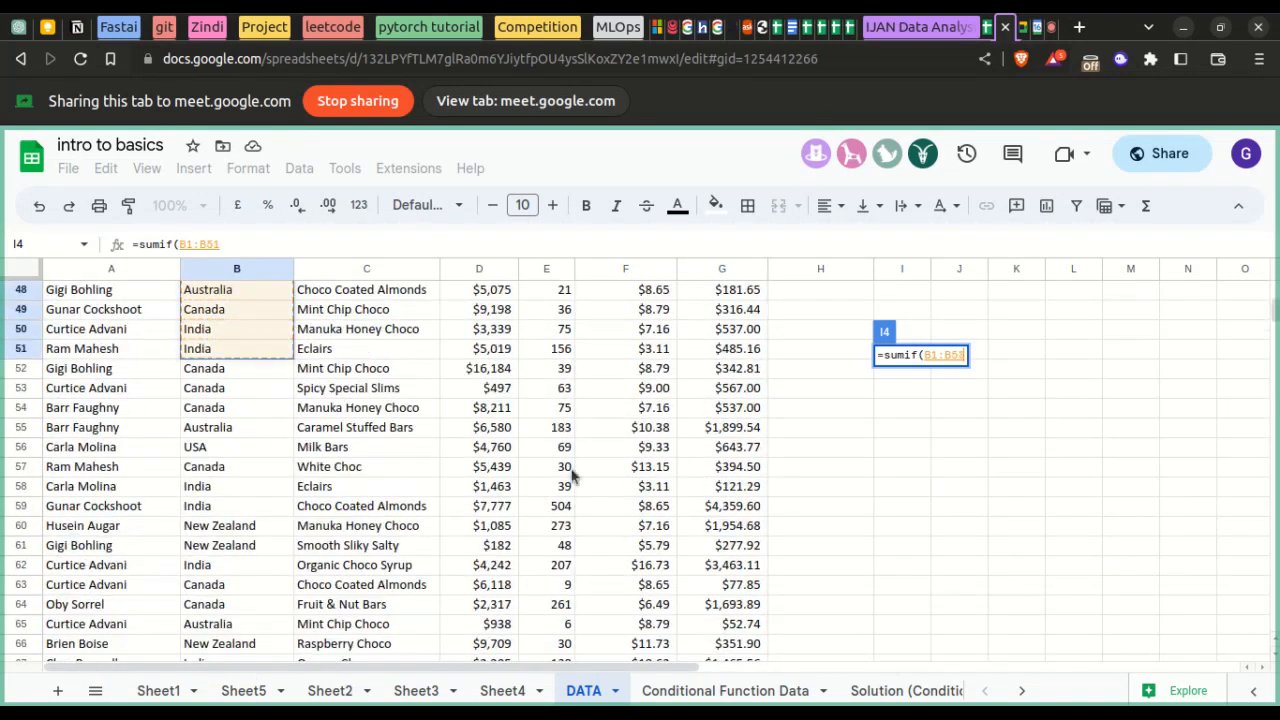
{"action": "key", "text": "BackSpace"}
{"action": "key", "text": "BackSpace"}
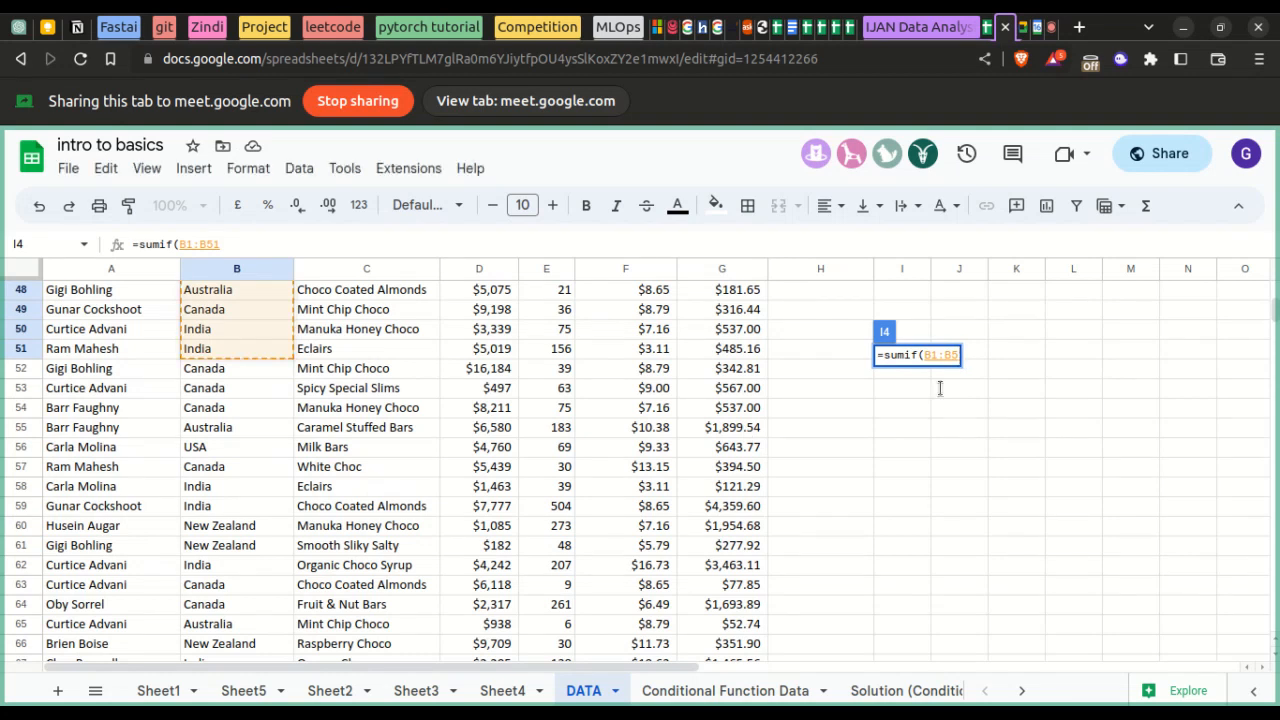
{"action": "type", "text": "301"}
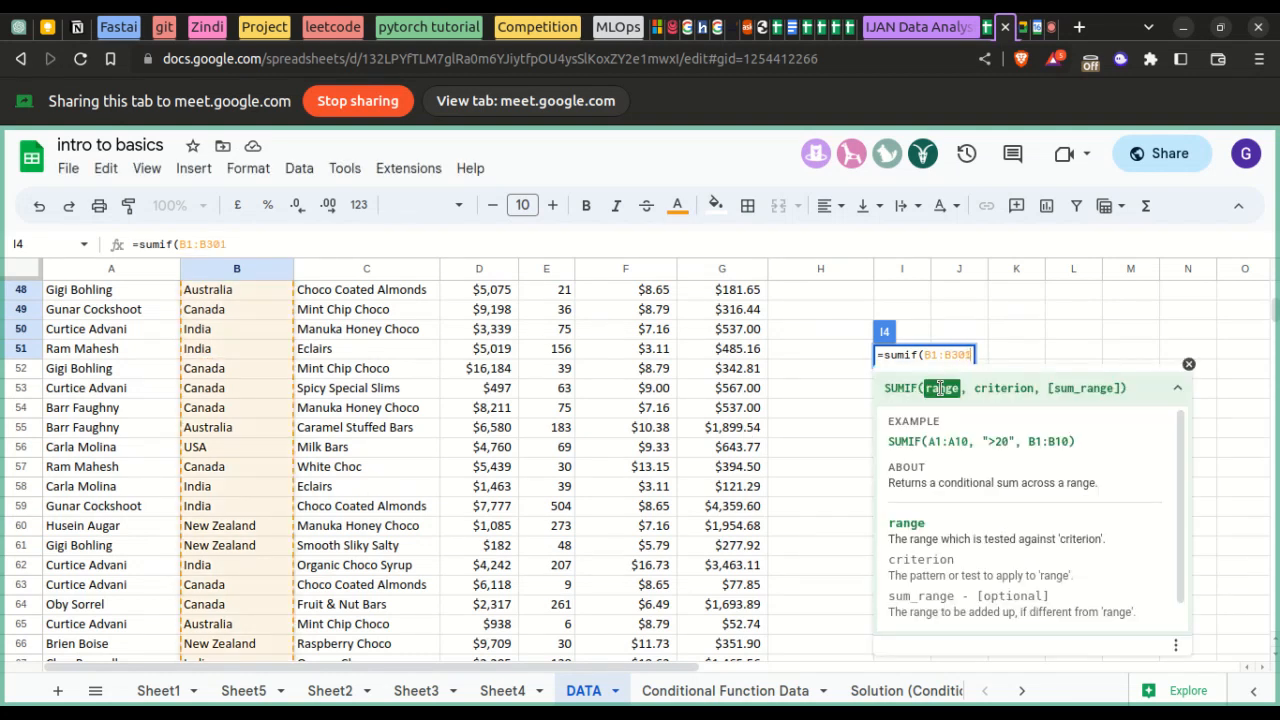
{"action": "type", "text": ","}
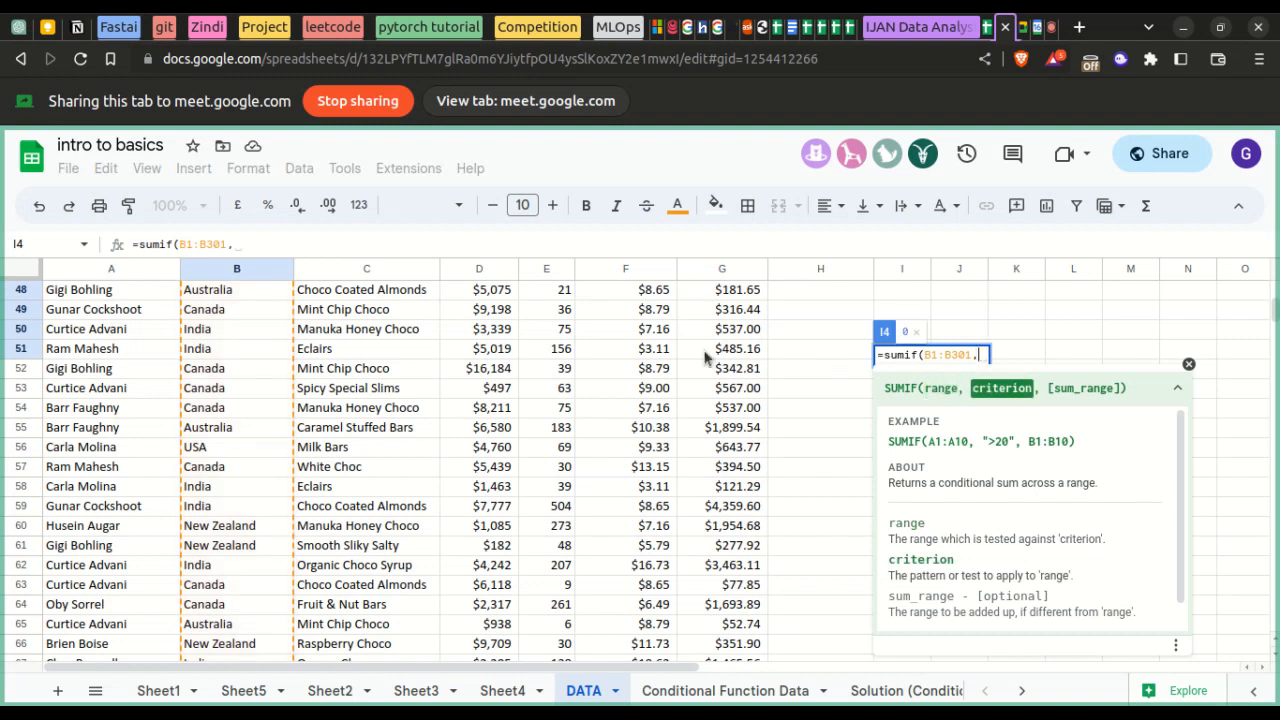
- Add the criterion "USA" and sum range d2:d301 to complete I4 as =sumif(B1:B301,"USA",d2:d301), and review the formula
{"action": "scroll", "coordinate": [704, 356], "scroll_direction": "up", "scroll_amount": 15}
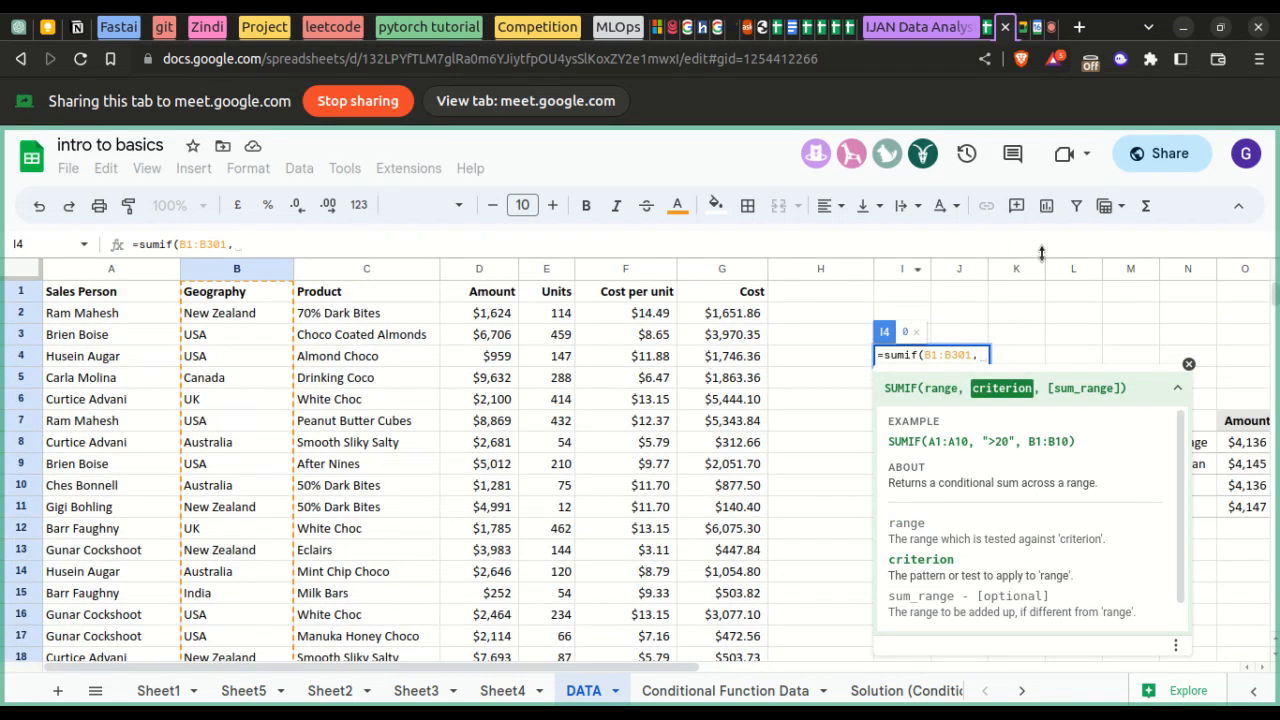
{"action": "type", "text": "\"USA"}
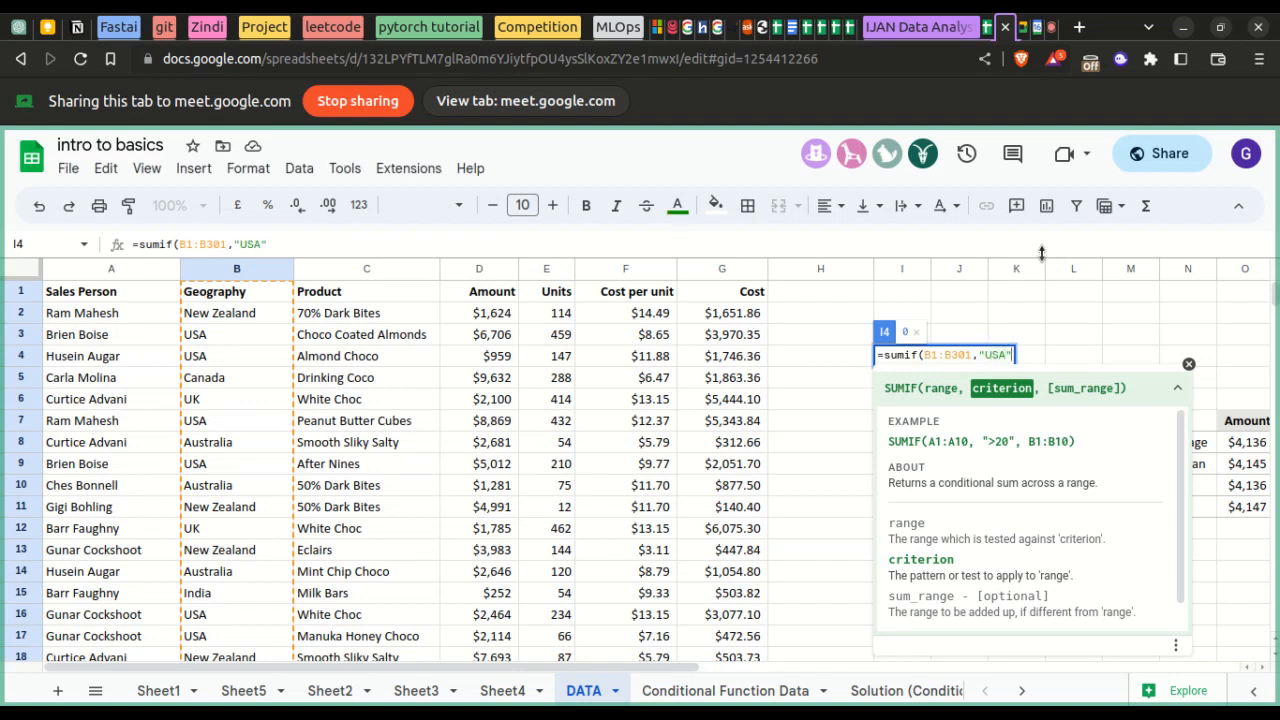
{"action": "type", "text": "\","}
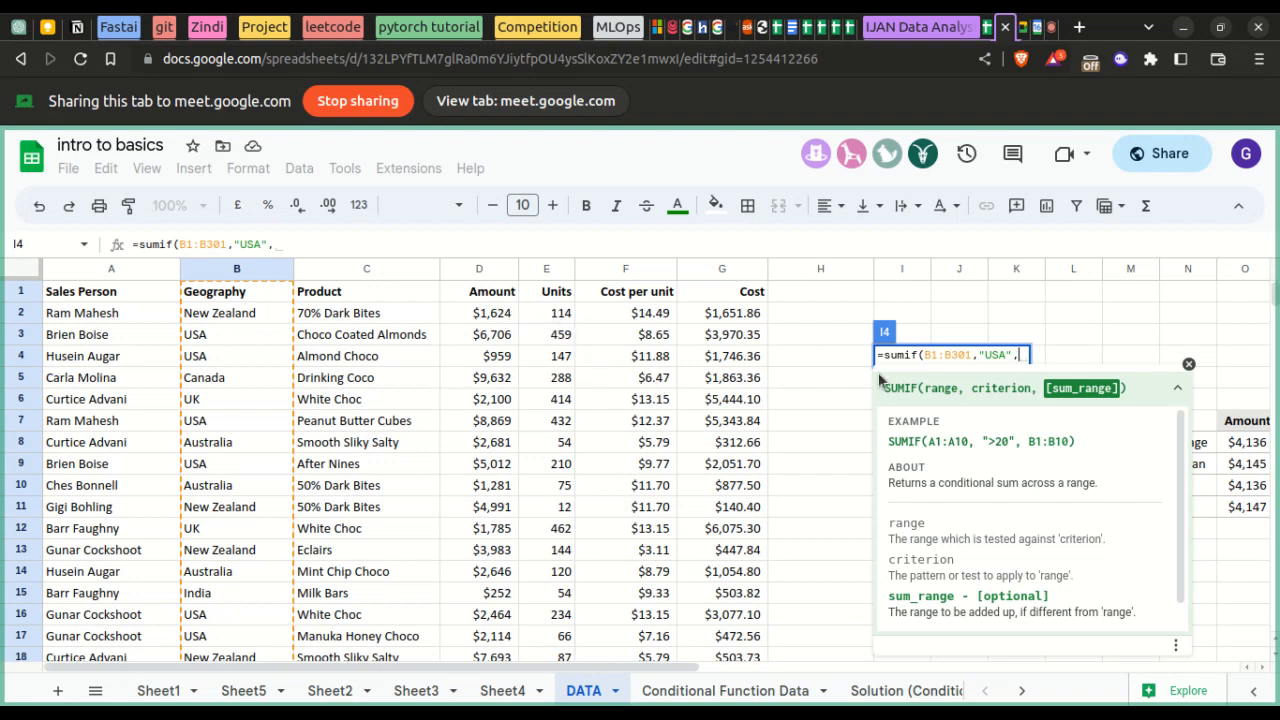
{"action": "type", "text": "d1"}
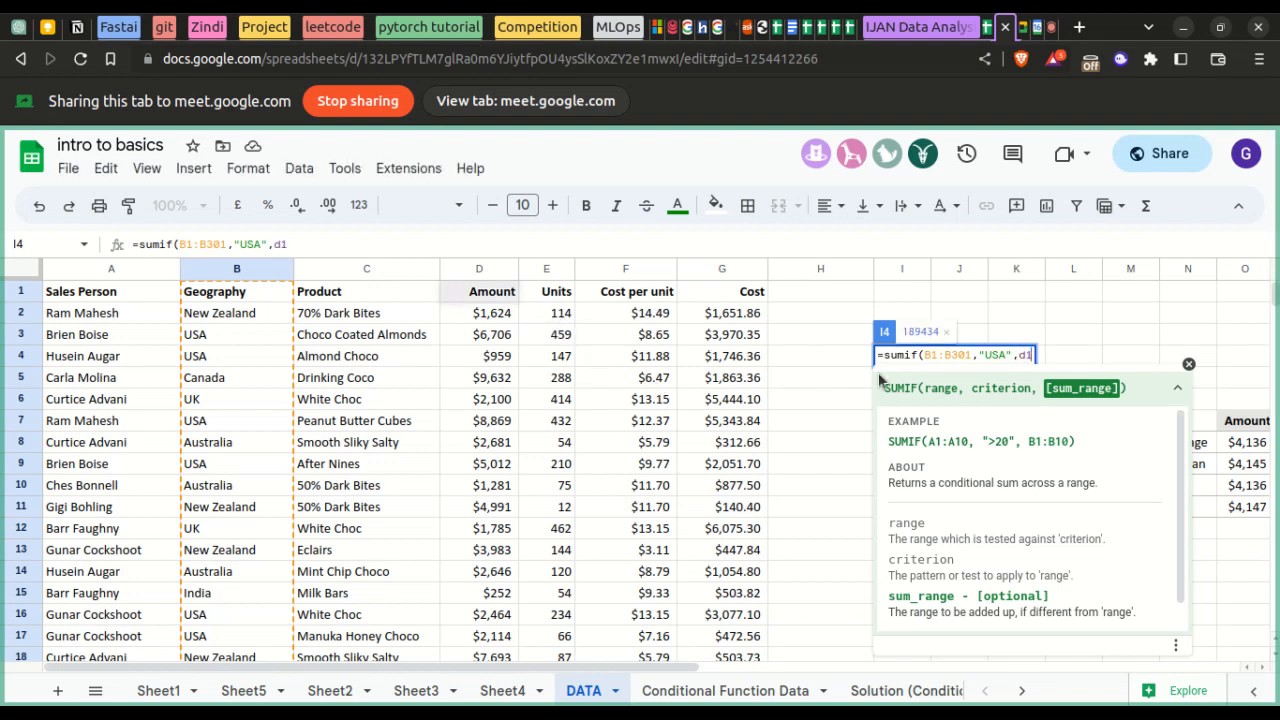
{"action": "key", "text": "BackSpace"}
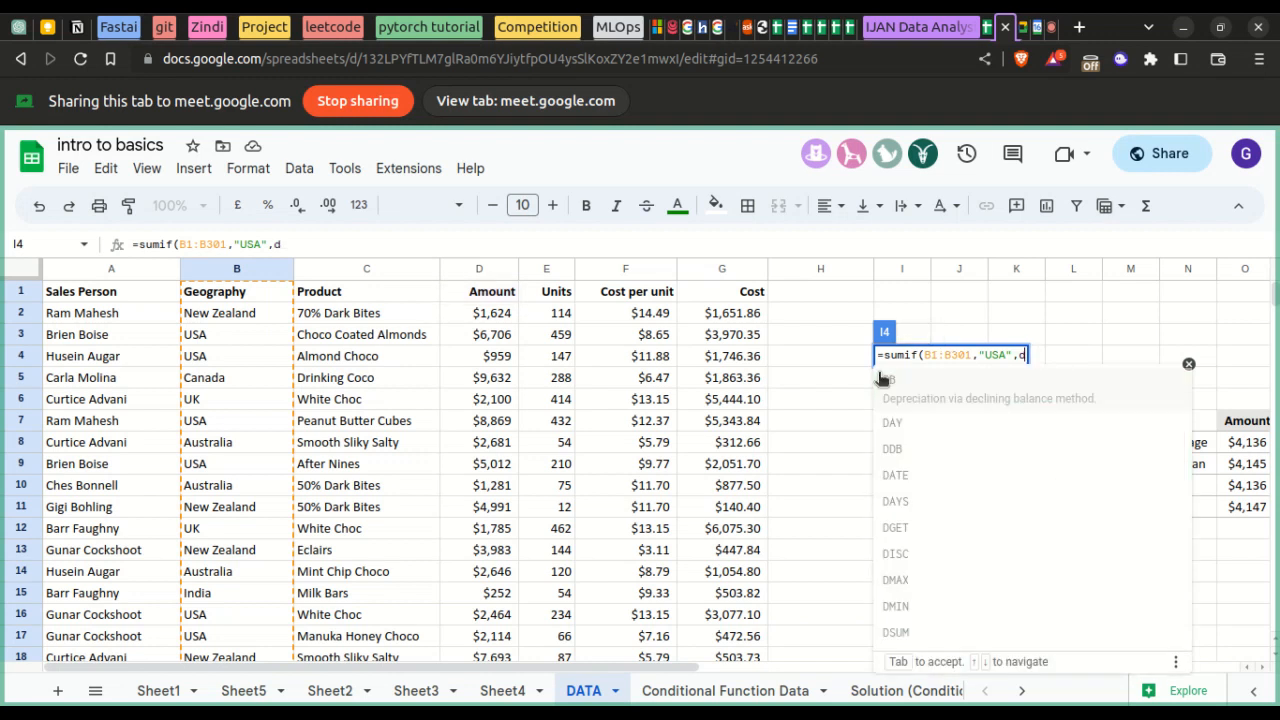
{"action": "type", "text": "2:d"}
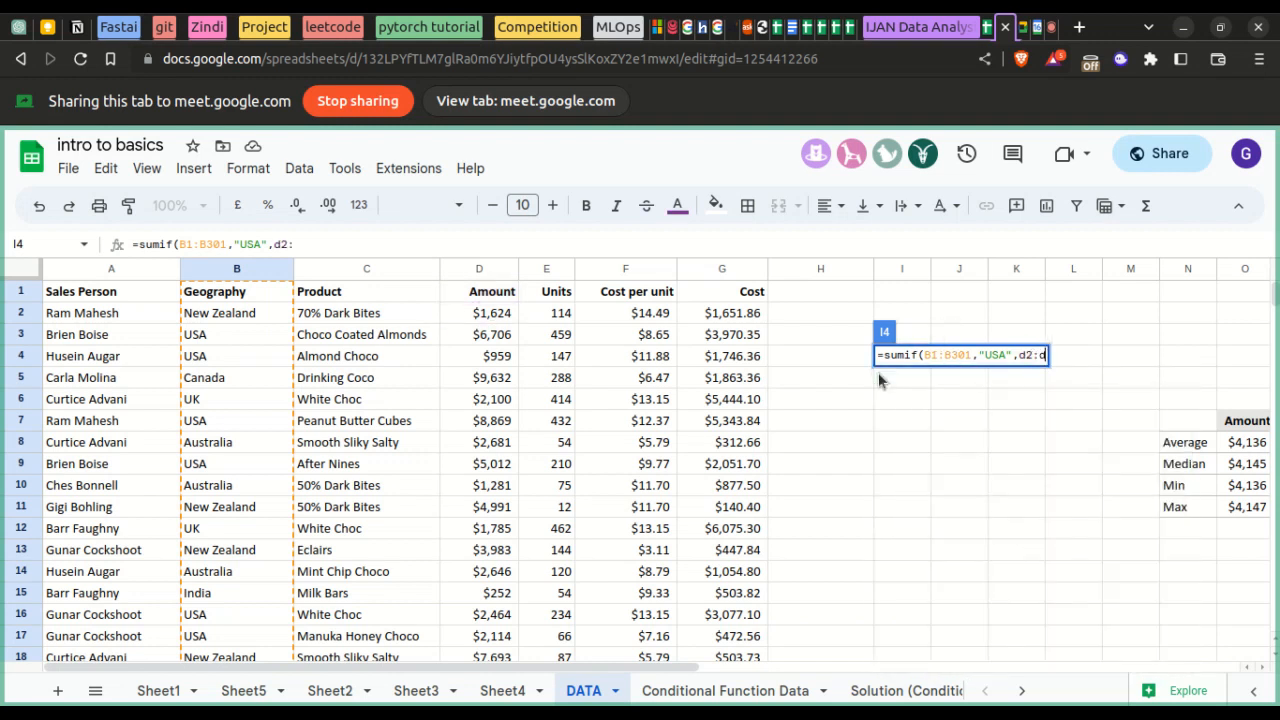
{"action": "type", "text": "301"}
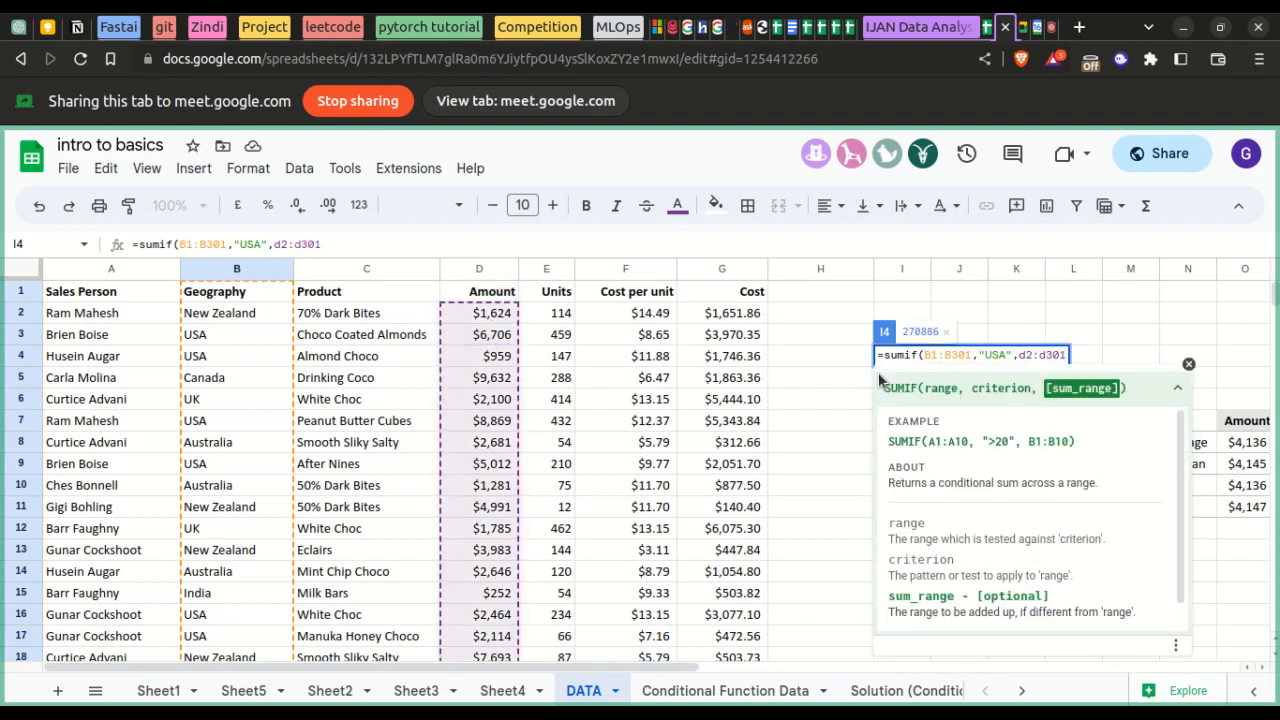
{"action": "type", "text": ")"}
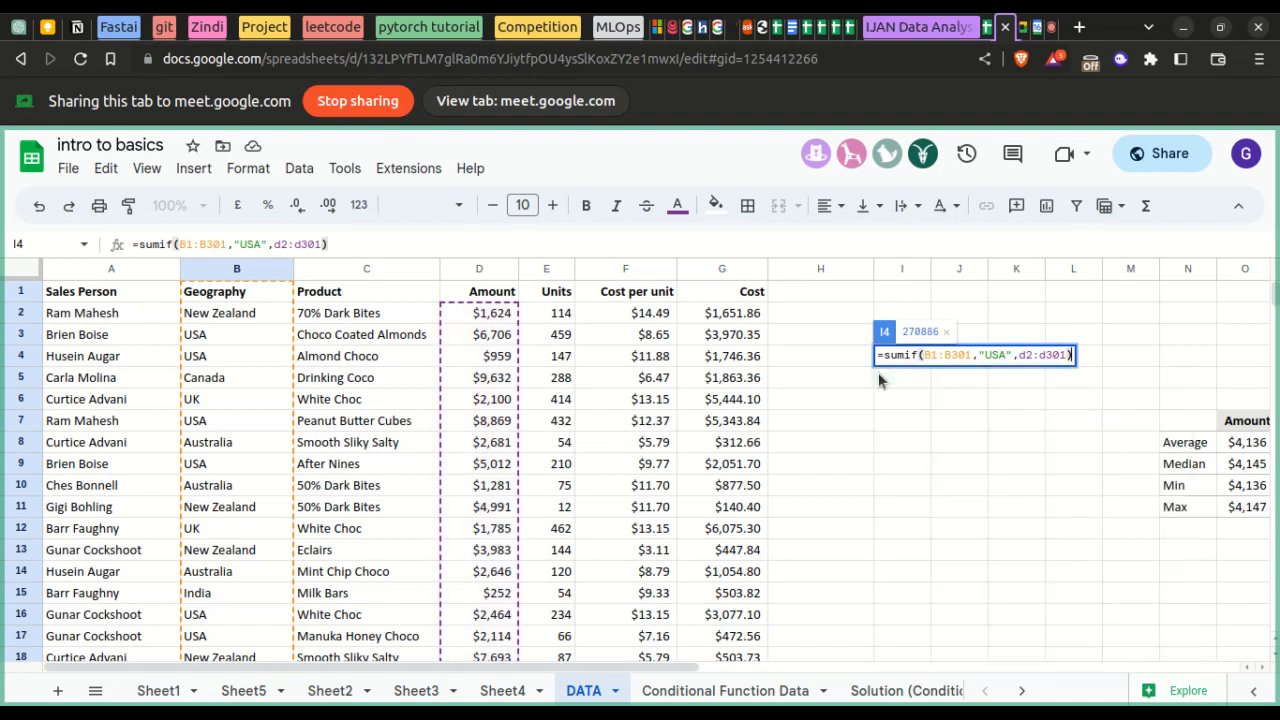
{"action": "key", "text": "Return"}
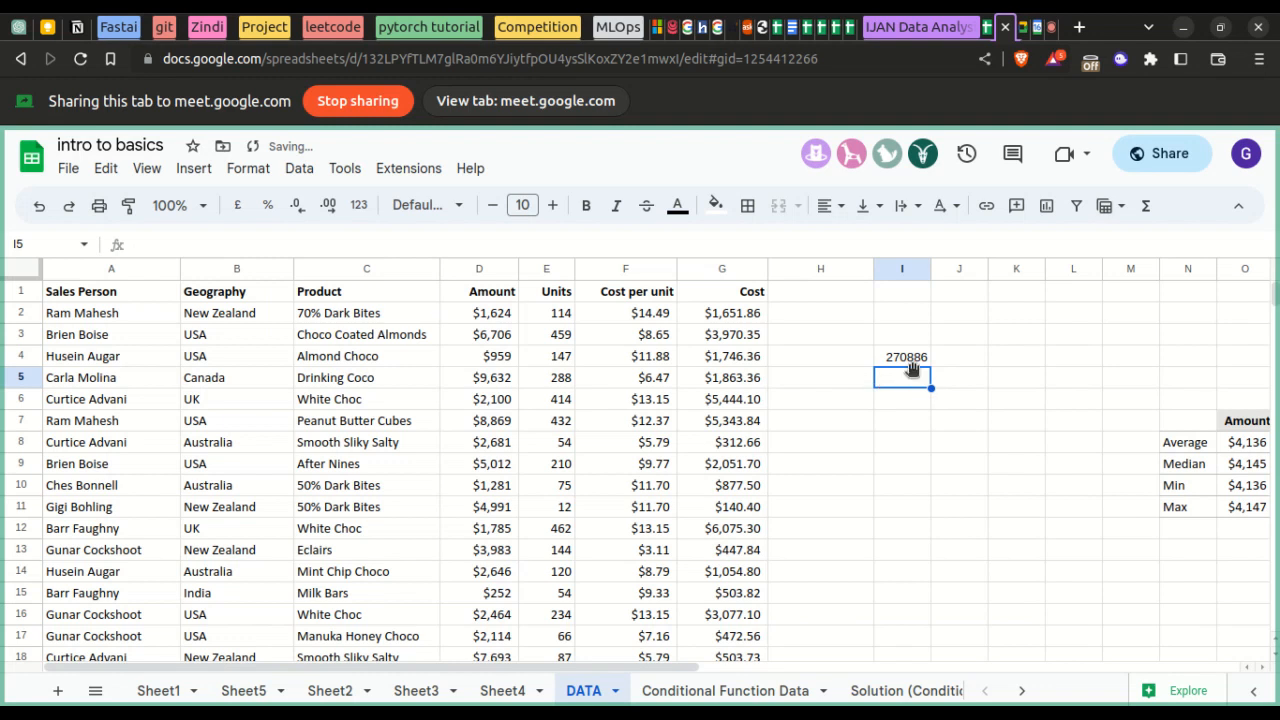
{"action": "left_click", "coordinate": [915, 361]}
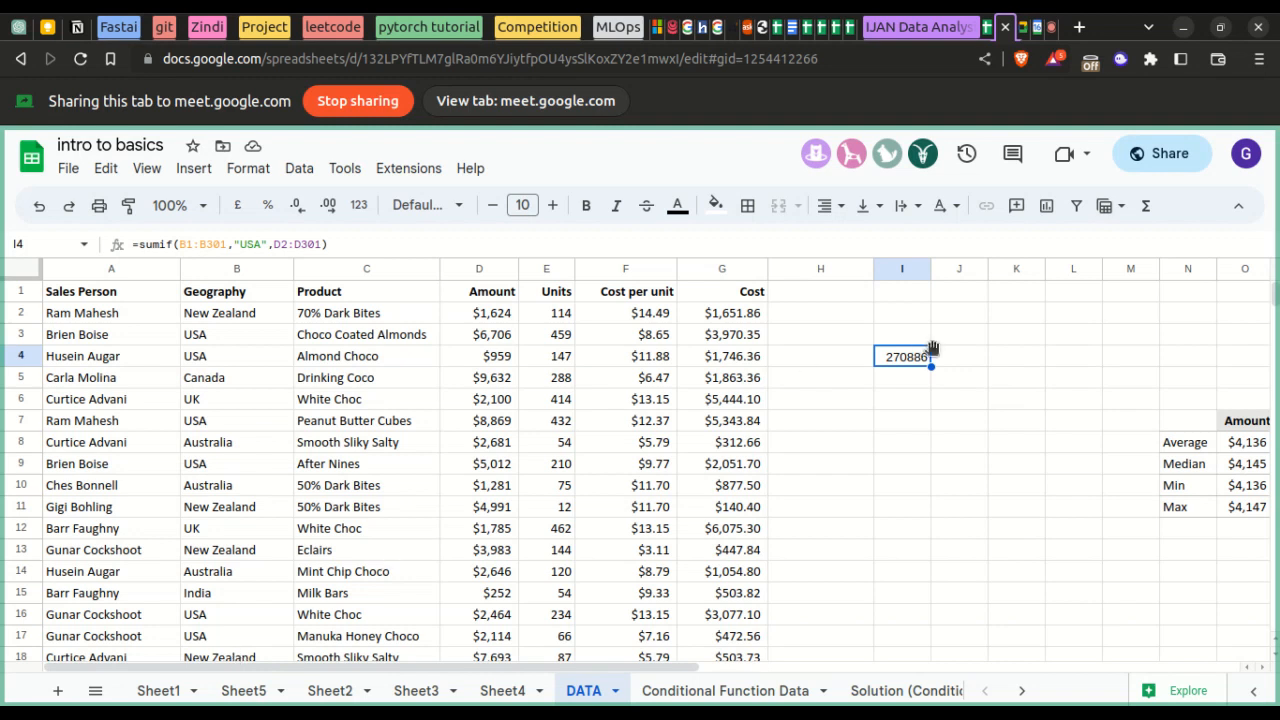
{"action": "left_click", "coordinate": [887, 378]}
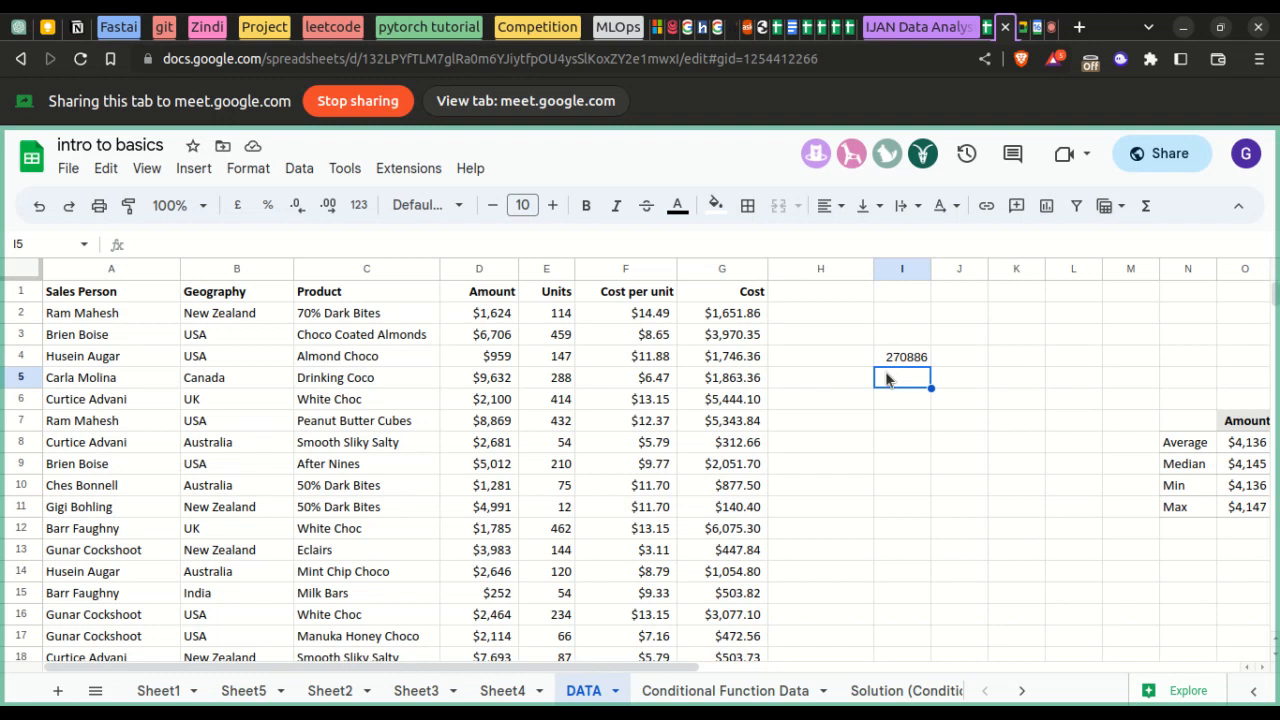
- Review the Sumif formula in G3 on the Solution (Conditional Function) sheet against the cookie sales data
{"action": "left_click", "coordinate": [779, 695]}
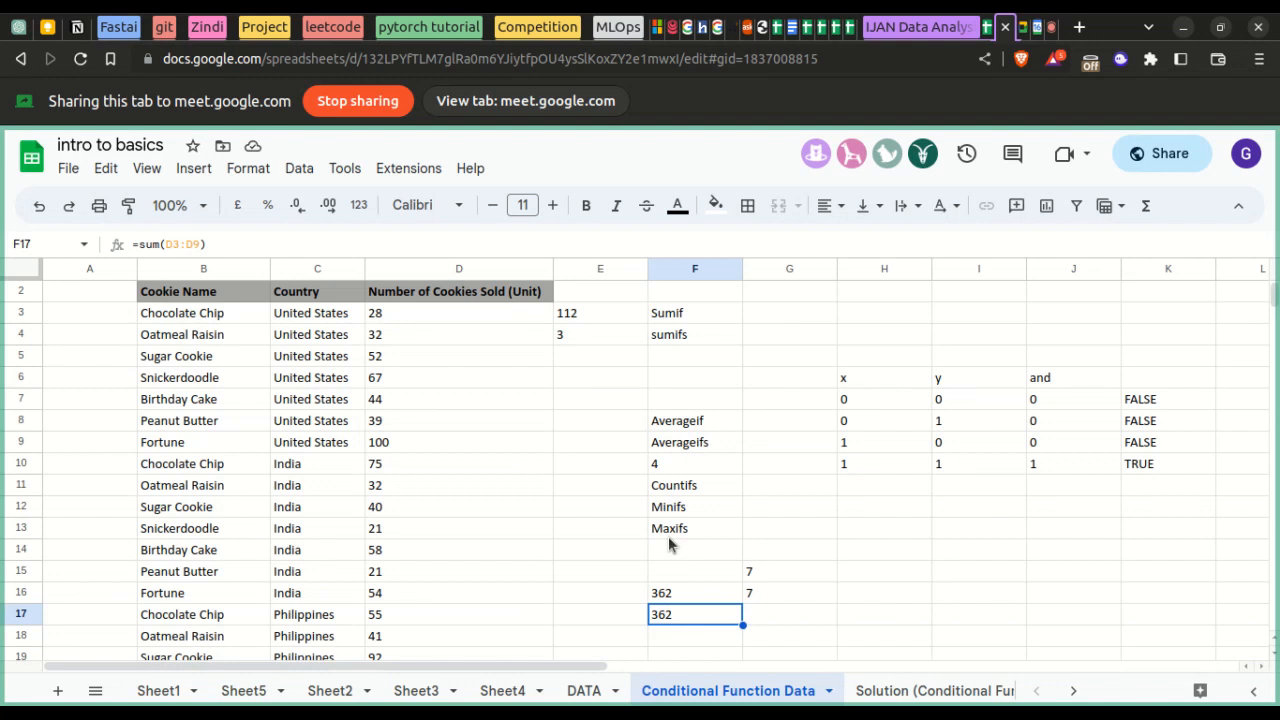
{"action": "left_click", "coordinate": [904, 697]}
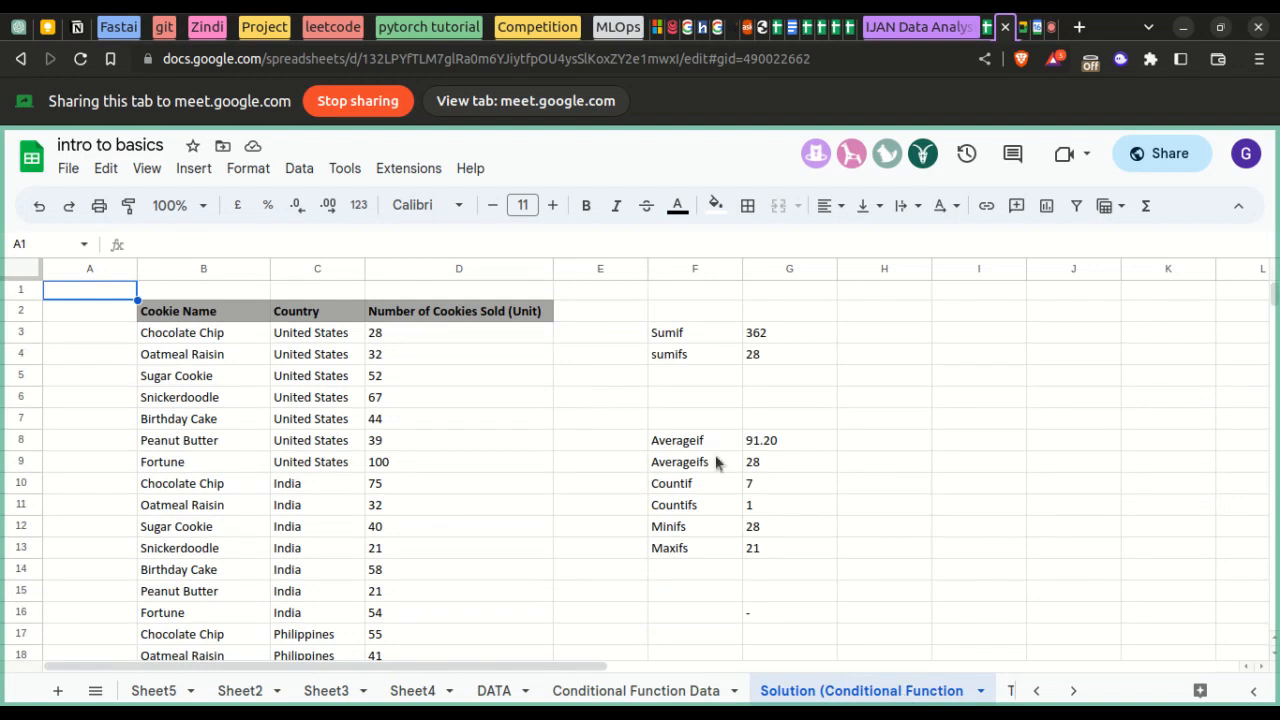
{"action": "left_click", "coordinate": [767, 351]}
{"action": "left_click", "coordinate": [764, 337]}
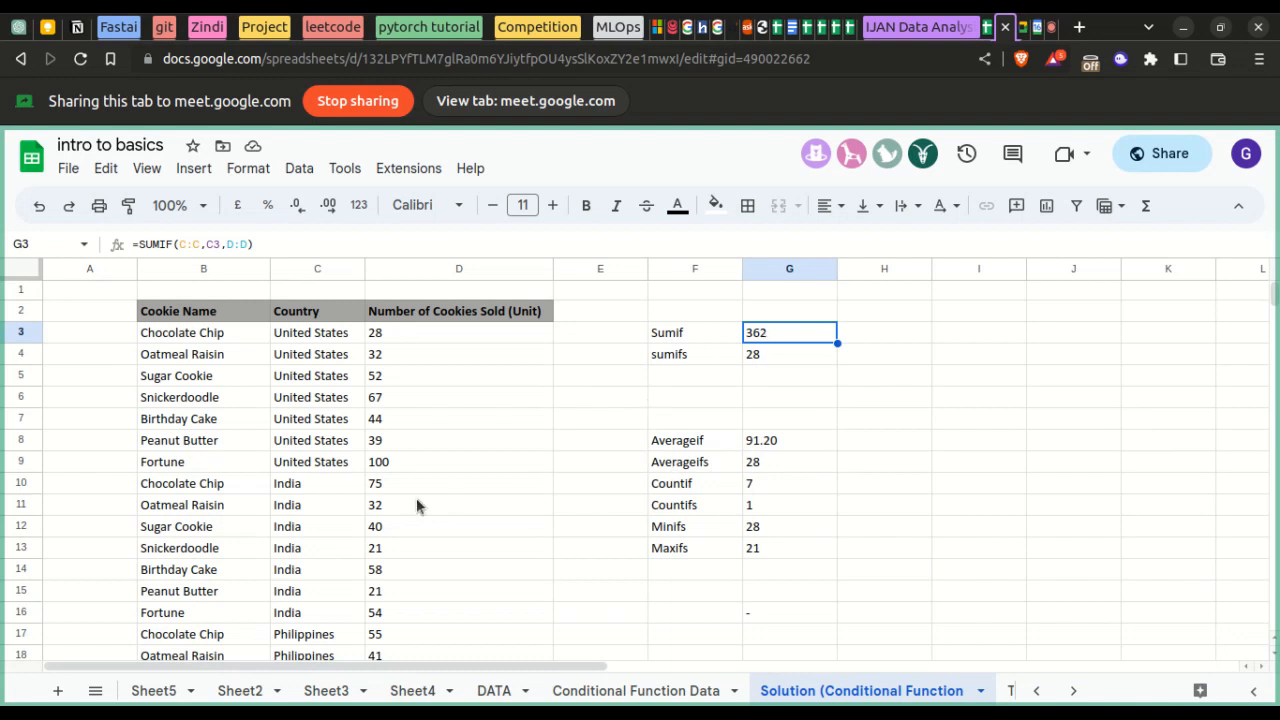
{"action": "scroll", "coordinate": [411, 507], "scroll_direction": "down", "scroll_amount": 5}
{"action": "scroll", "coordinate": [411, 507], "scroll_direction": "up", "scroll_amount": 5}
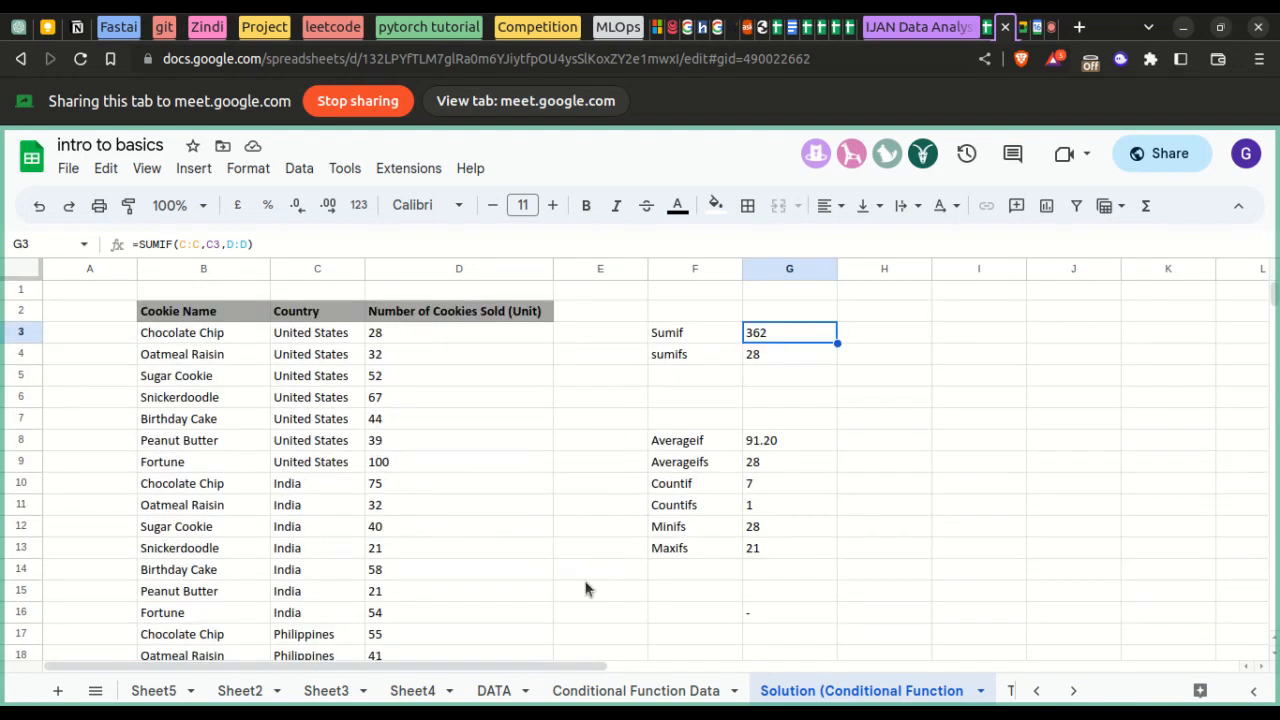
- On the Conditional Function Data sheet, enter the header AND in K6 above the truth table's AND formulas
{"action": "left_click", "coordinate": [601, 690]}
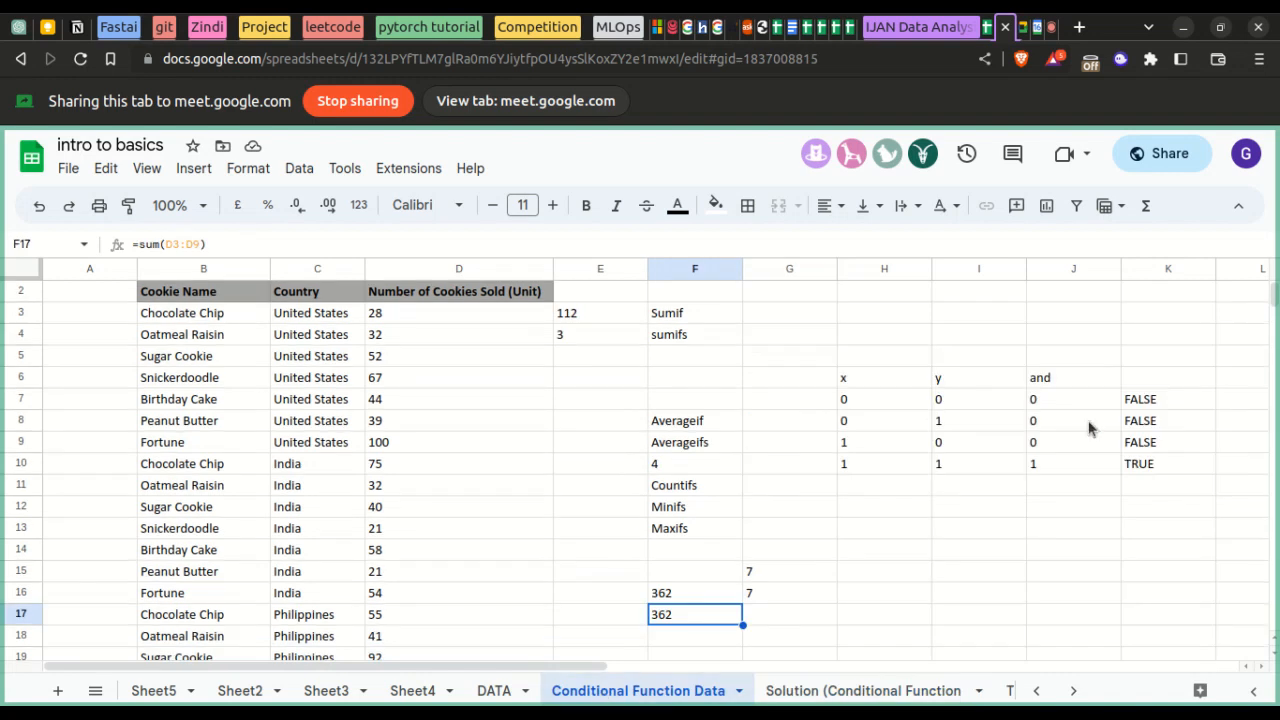
{"action": "left_click", "coordinate": [1153, 400]}
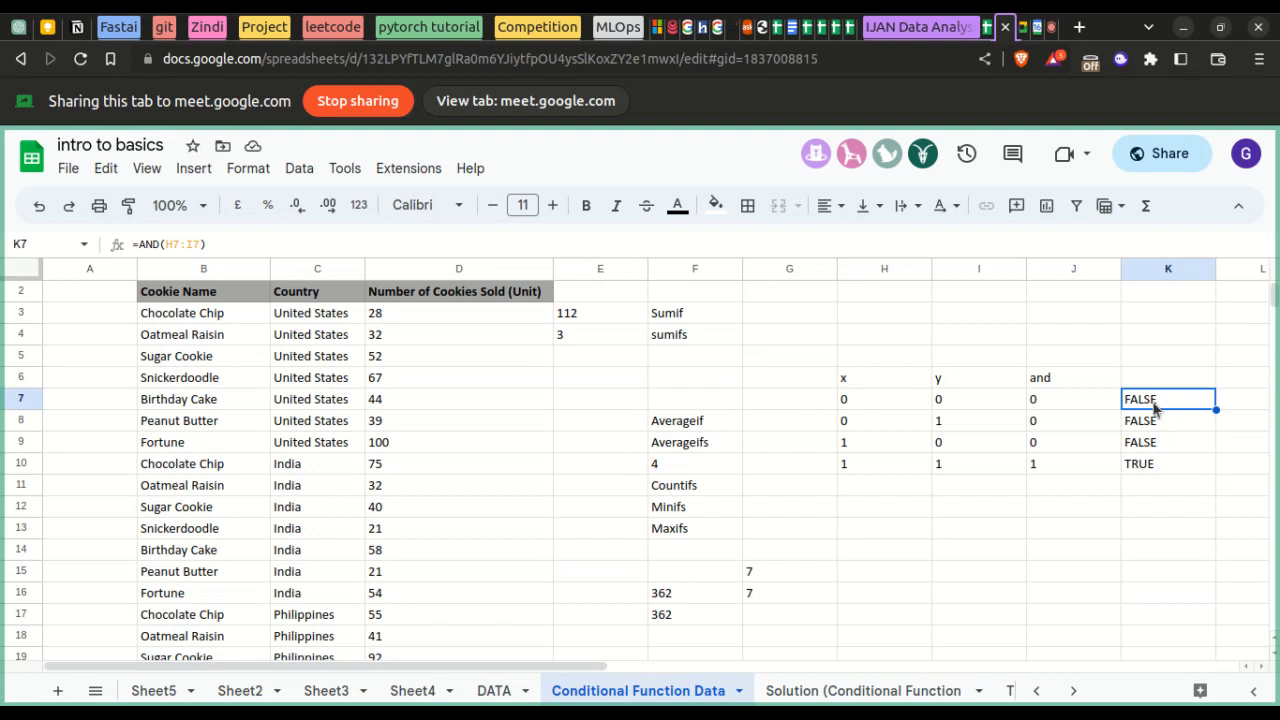
{"action": "left_click", "coordinate": [1151, 429]}
{"action": "scroll", "coordinate": [1149, 429], "scroll_direction": "right", "scroll_amount": 5}
{"action": "scroll", "coordinate": [1149, 429], "scroll_direction": "left", "scroll_amount": 5}
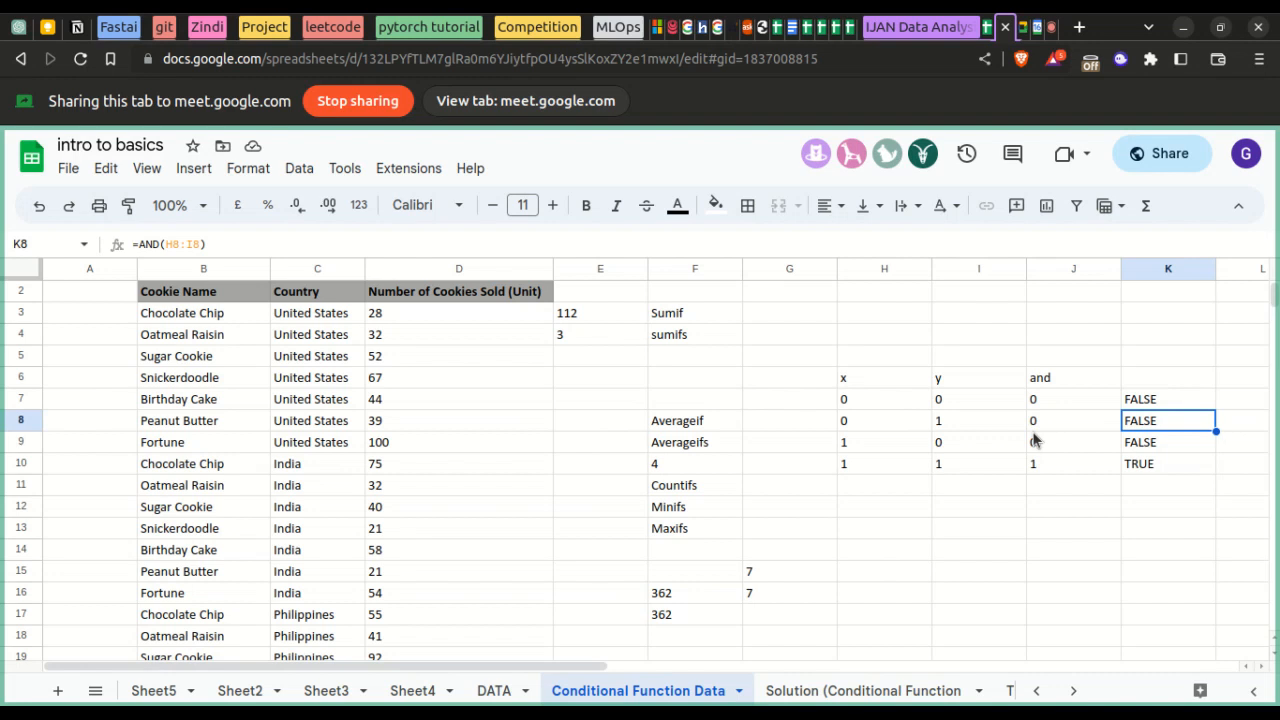
{"action": "double_click", "coordinate": [1156, 379]}
{"action": "type", "text": "AND"}
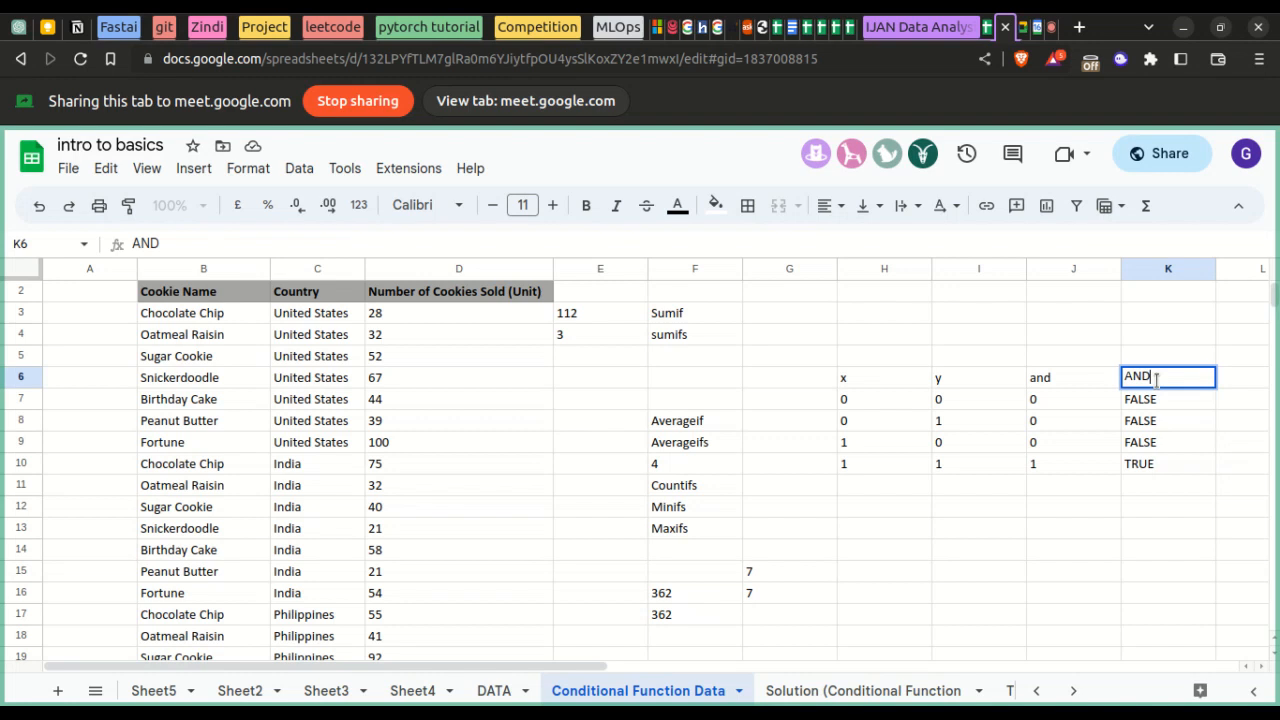
{"action": "left_click", "coordinate": [1098, 528]}
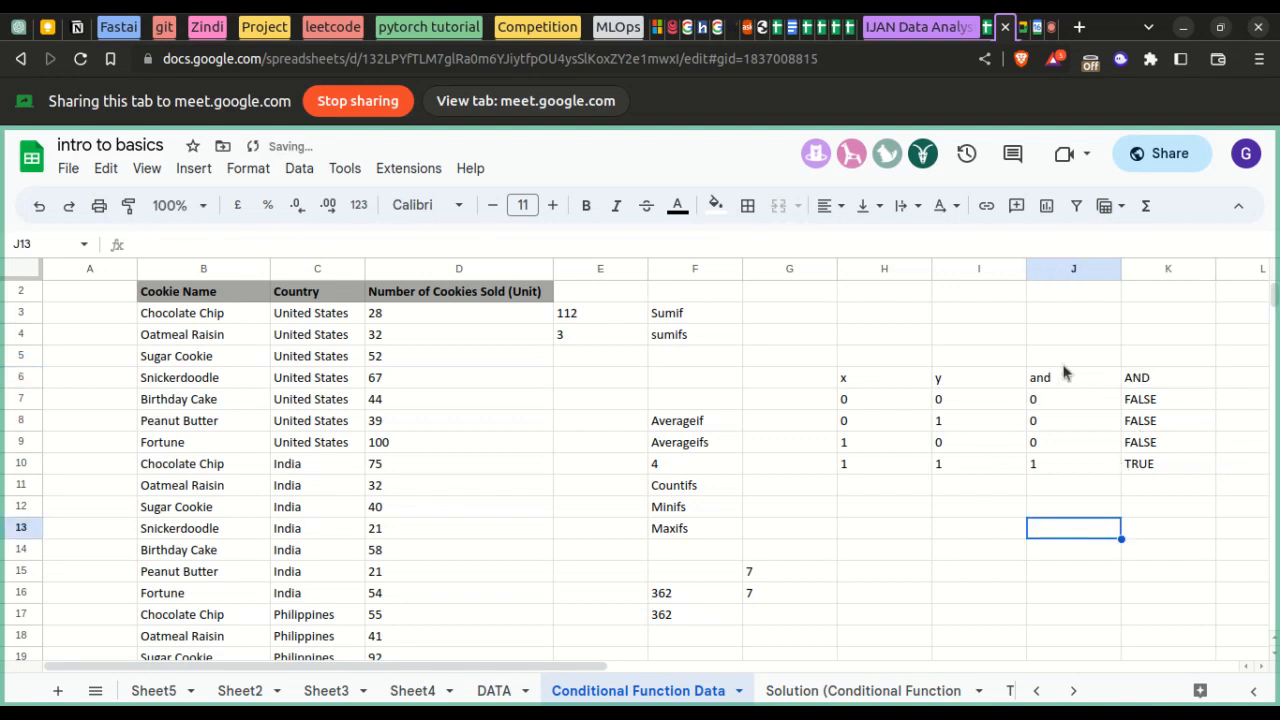
- Copy the x and y columns of the AND truth table, H6:I10, and paste them starting at H13
{"action": "left_click", "coordinate": [1238, 381]}
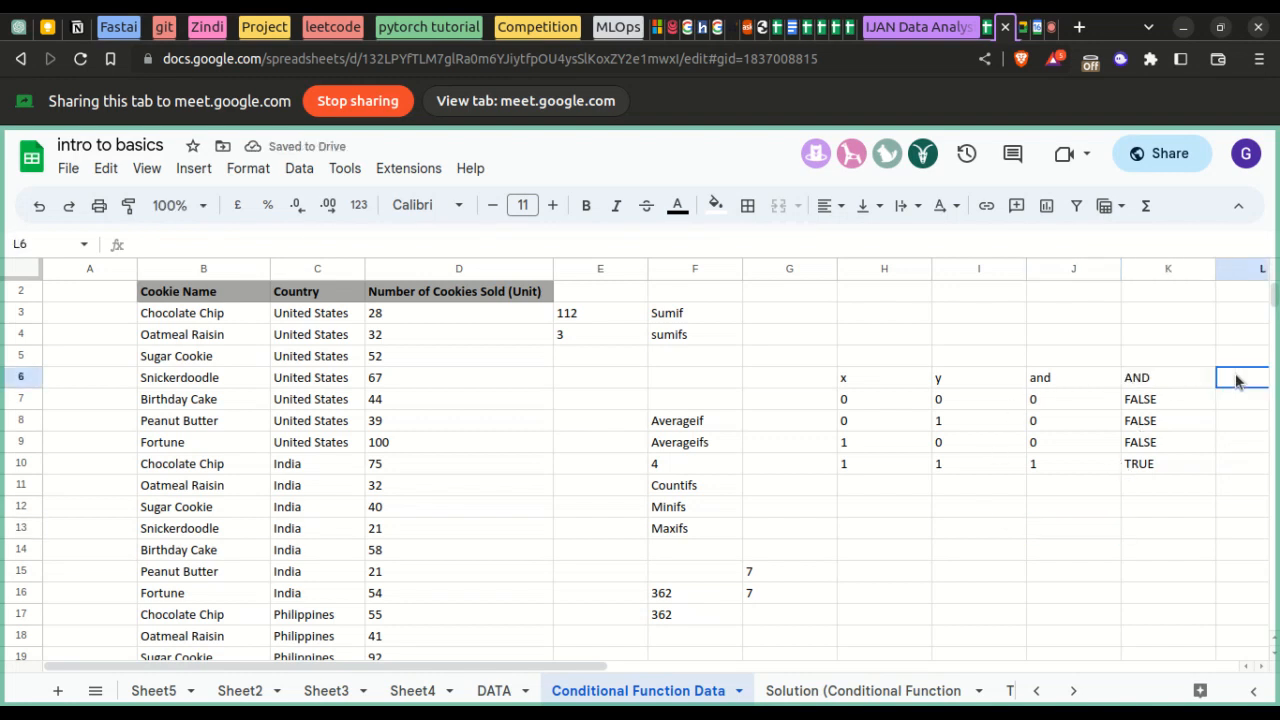
{"action": "left_click", "coordinate": [1238, 381]}
{"action": "left_click", "coordinate": [1160, 380]}
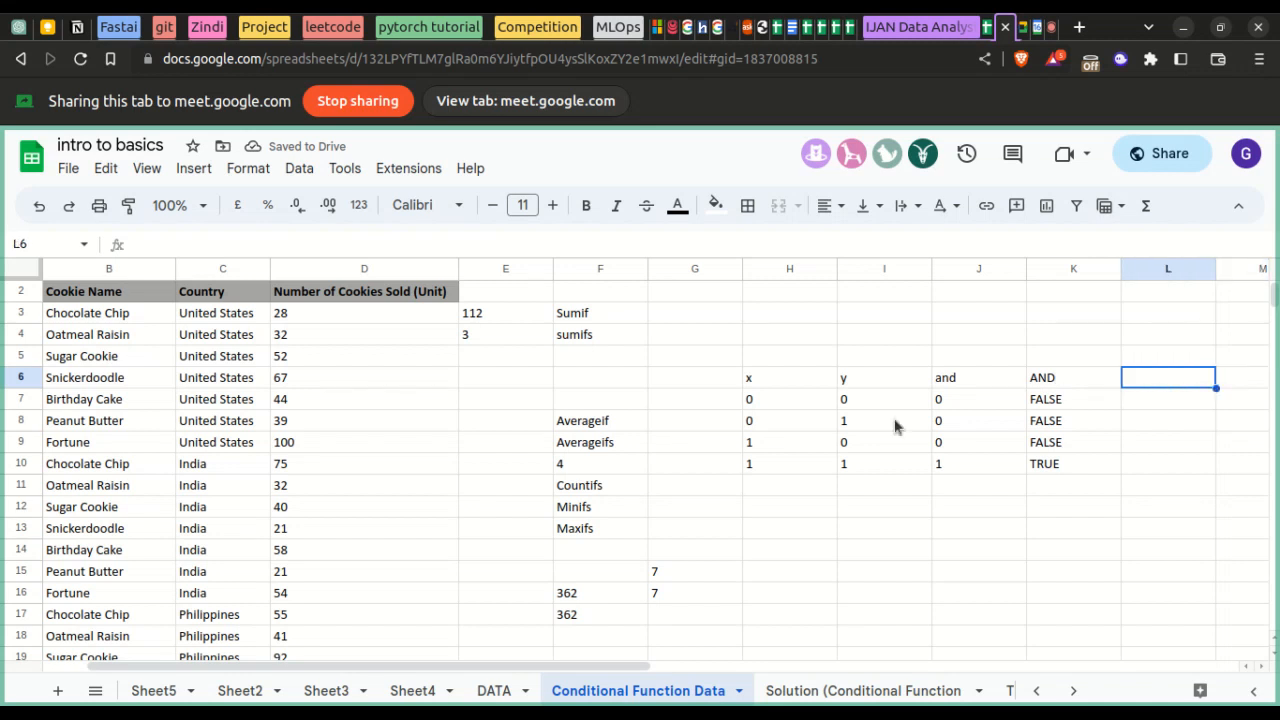
{"action": "left_click_drag", "start_coordinate": [754, 380], "coordinate": [790, 400]}
{"action": "left_click_drag", "start_coordinate": [875, 453], "coordinate": [876, 455]}
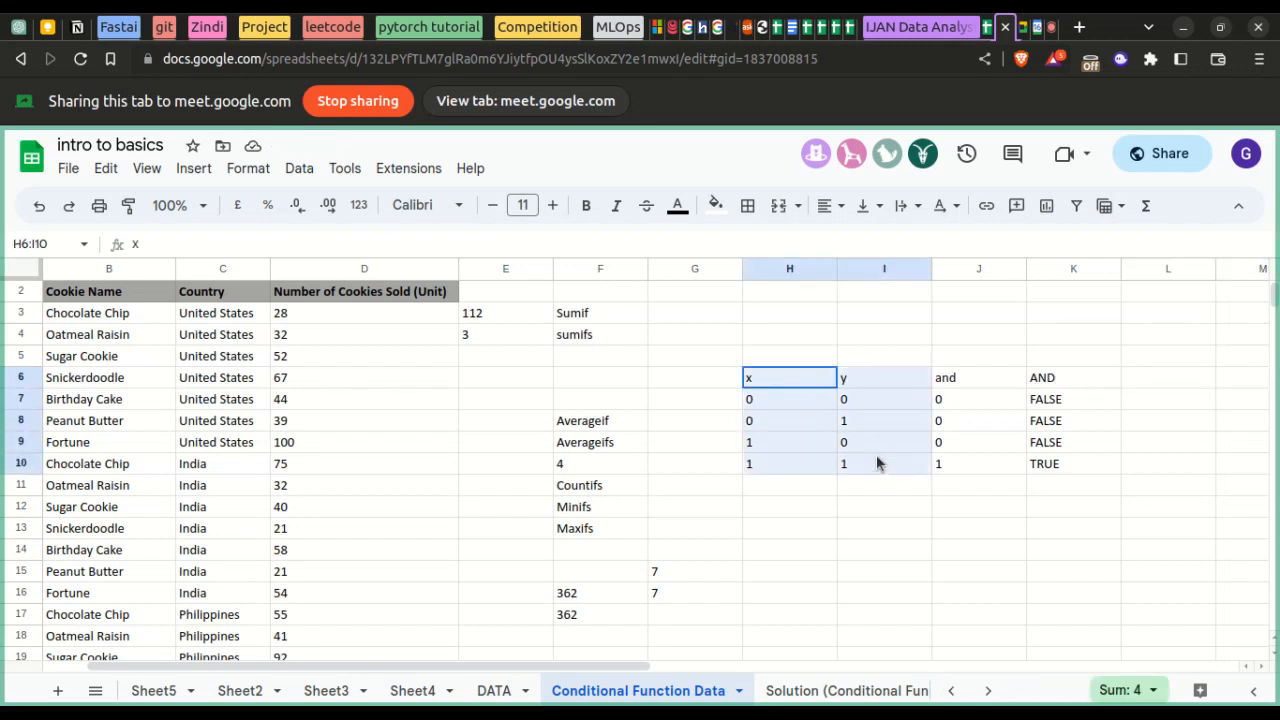
{"action": "key", "text": "ctrl+c"}
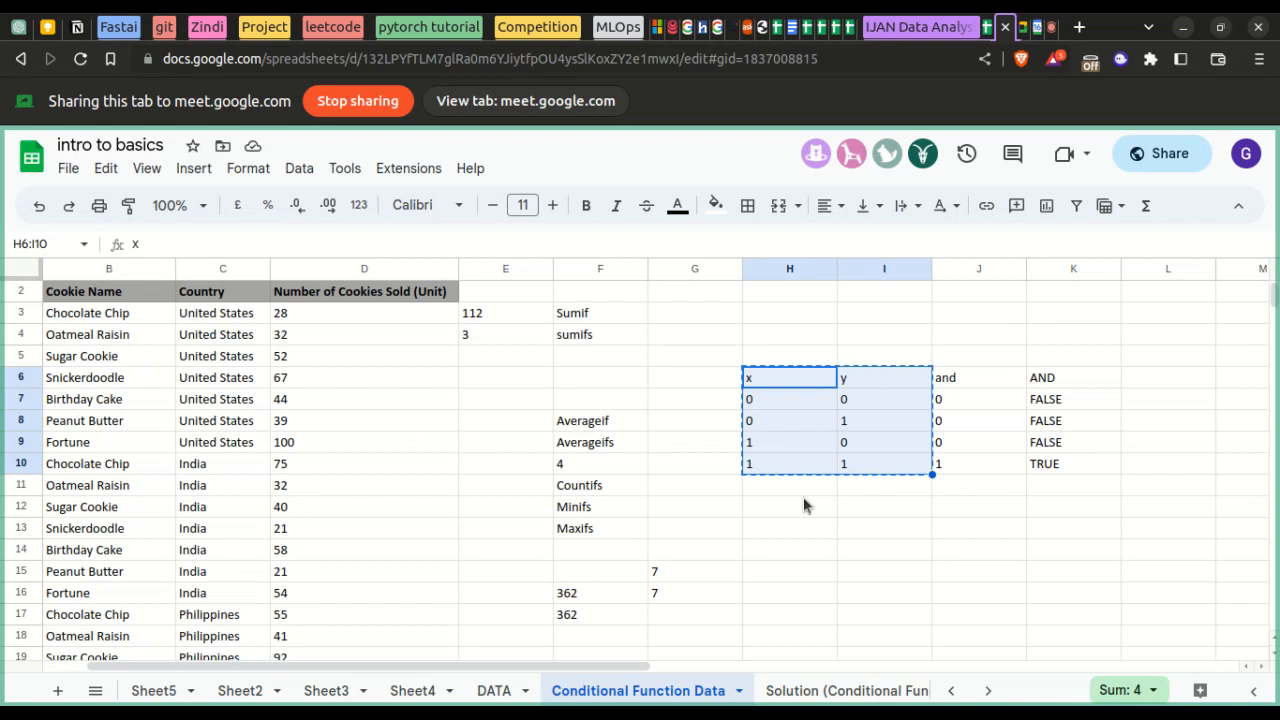
{"action": "left_click", "coordinate": [778, 512]}
{"action": "left_click", "coordinate": [777, 528]}
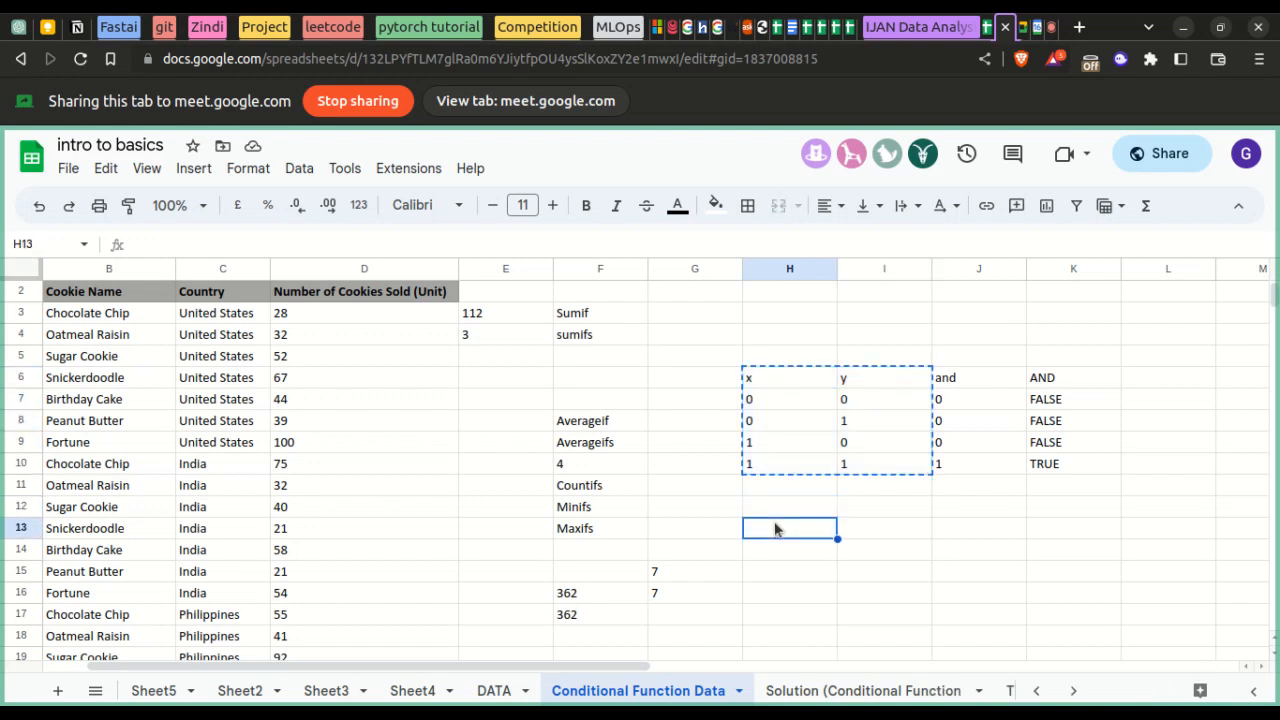
{"action": "key", "text": "ctrl+v"}
{"action": "left_click", "coordinate": [962, 593]}
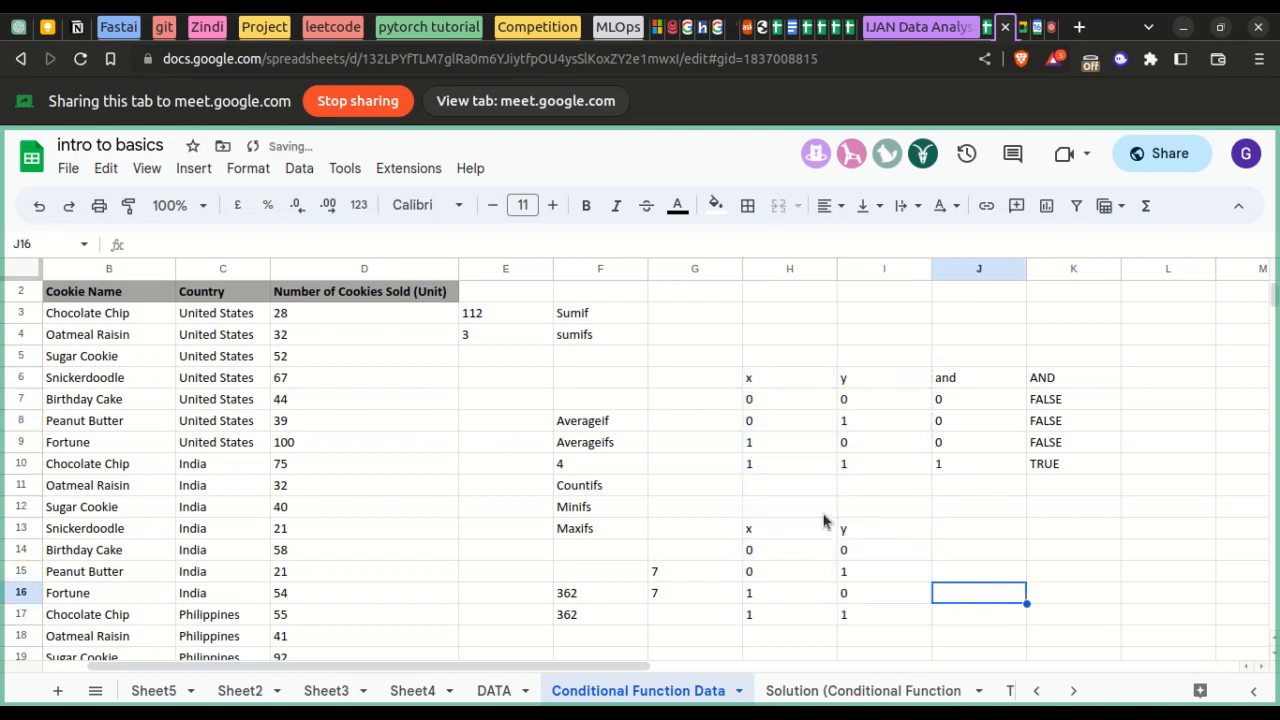
{"action": "left_click", "coordinate": [943, 533]}
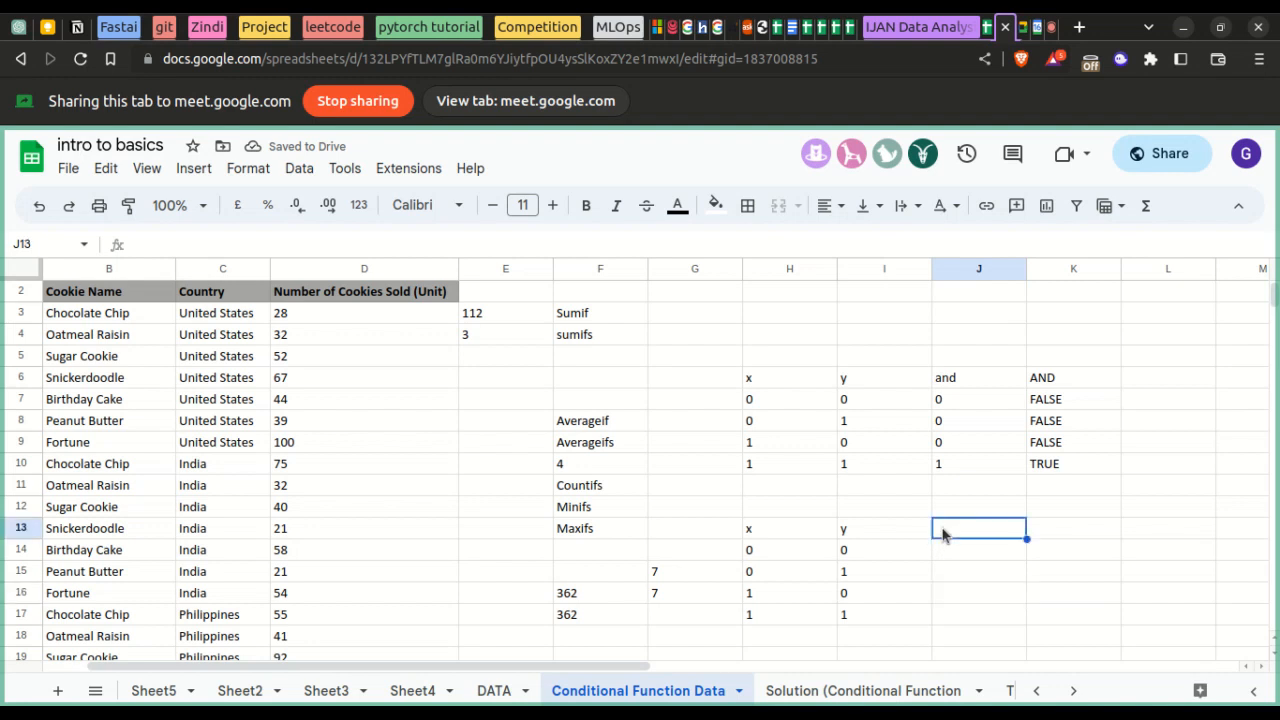
{"action": "type", "text": "OR"}
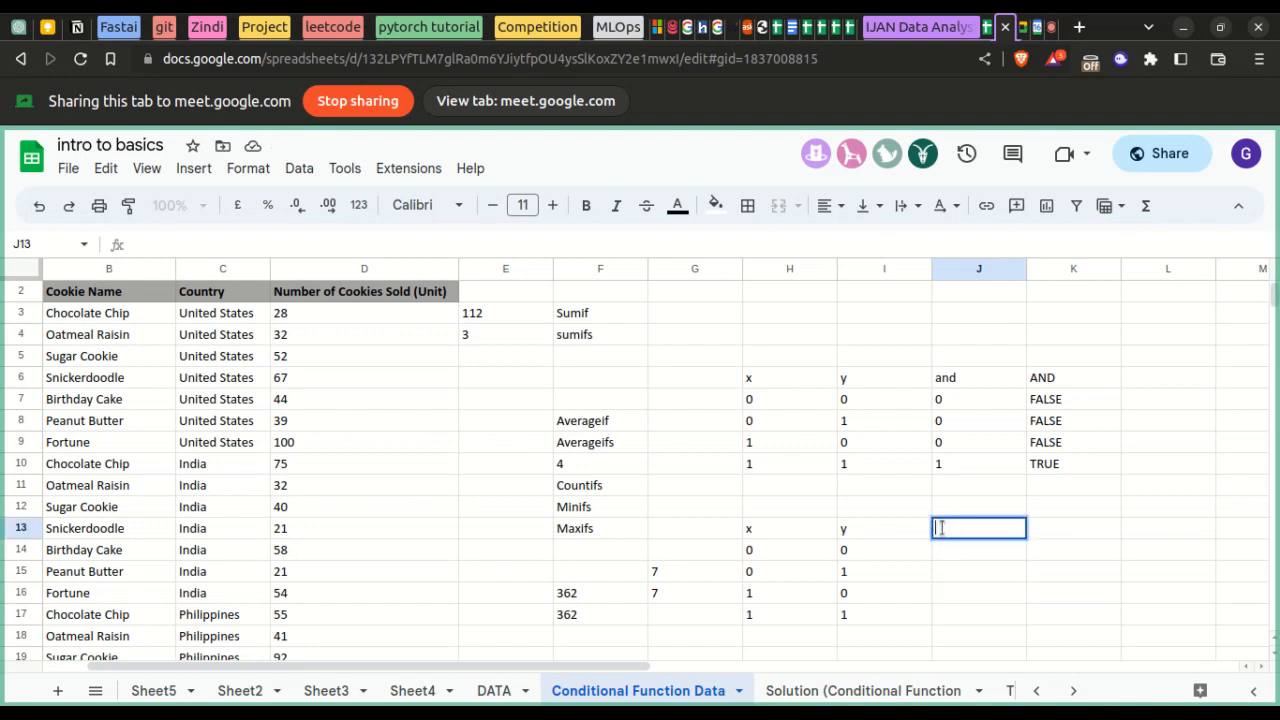
{"action": "left_click", "coordinate": [960, 556]}
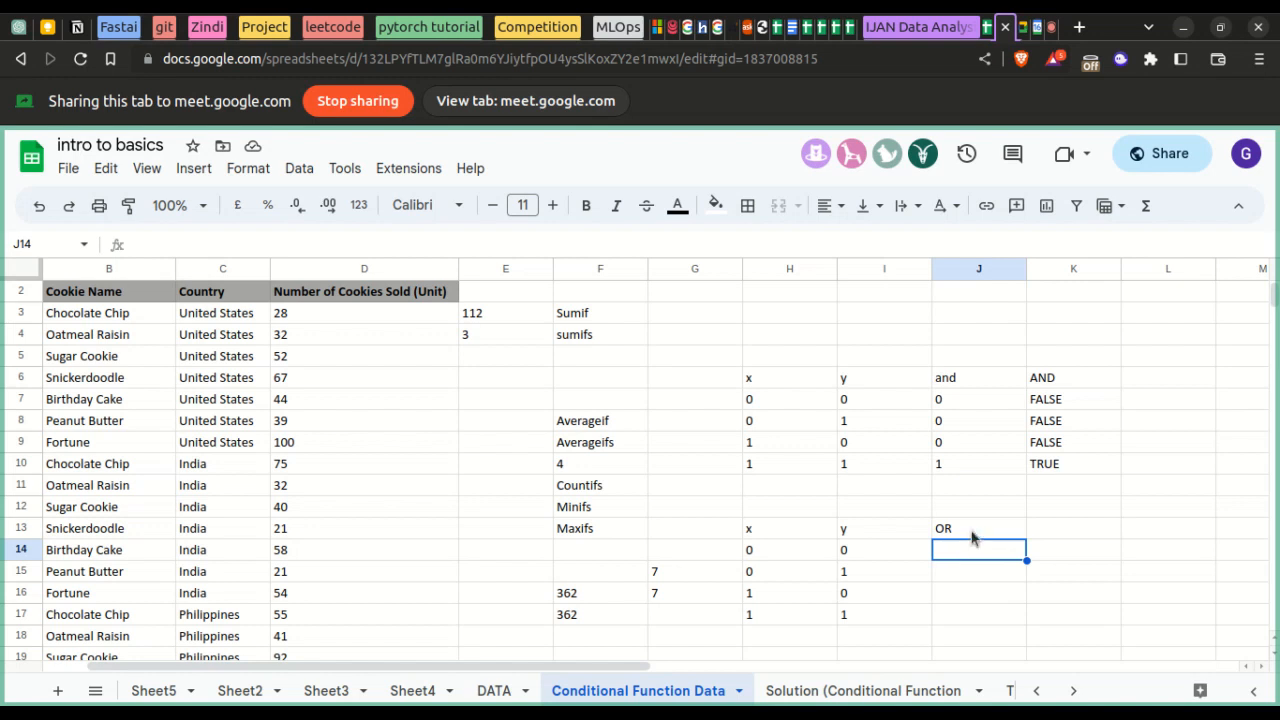
{"action": "left_click", "coordinate": [970, 534]}
{"action": "key", "text": "Delete"}
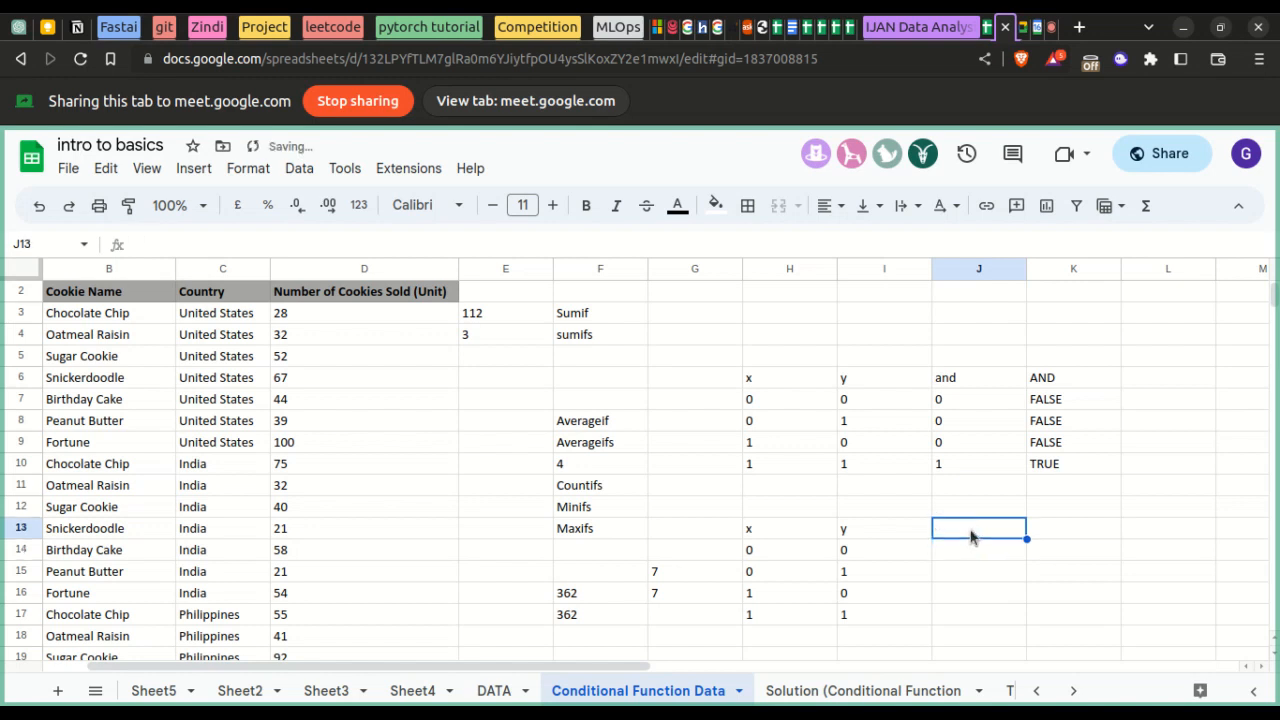
- Add a third input column headed z in J13 and enter 0 in each of J14 through J17
{"action": "type", "text": "x"}
{"action": "key", "text": "BackSpace"}
{"action": "type", "text": "z"}
{"action": "key", "text": "Return"}
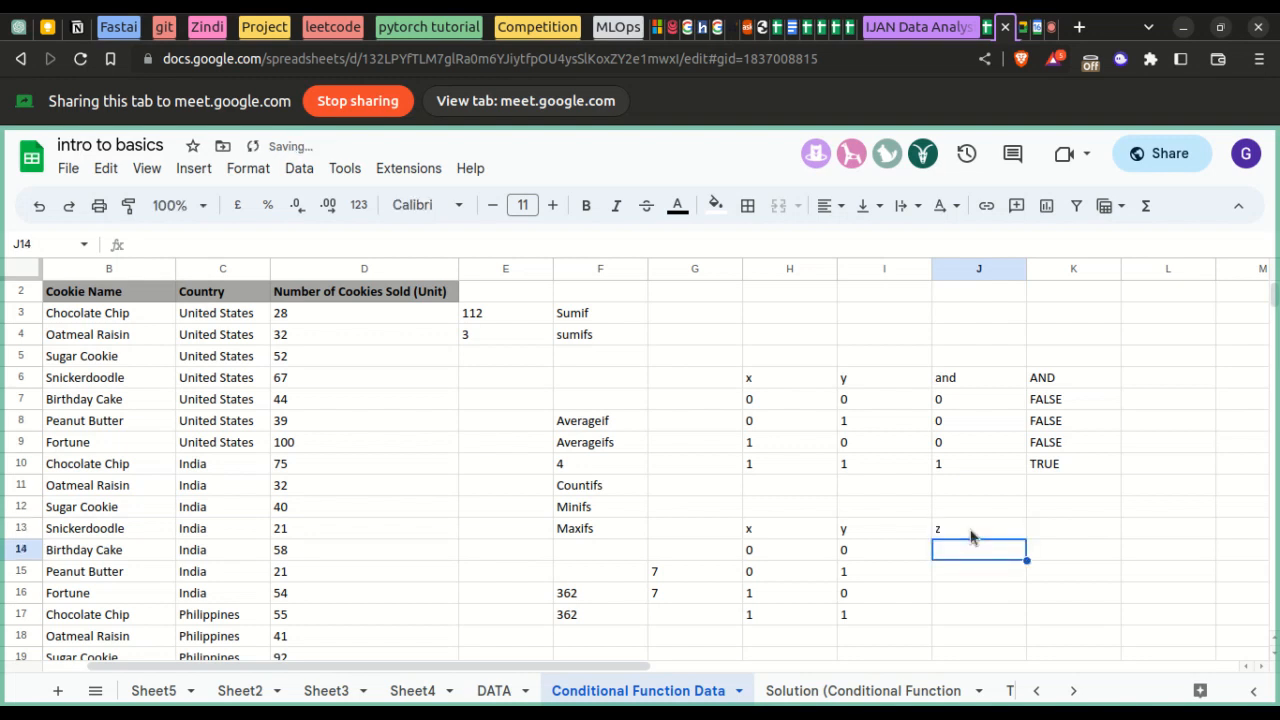
{"action": "type", "text": "0"}
{"action": "key", "text": "Return"}
{"action": "type", "text": "0"}
{"action": "key", "text": "Return"}
{"action": "type", "text": "0"}
{"action": "key", "text": "Return"}
{"action": "type", "text": "0"}
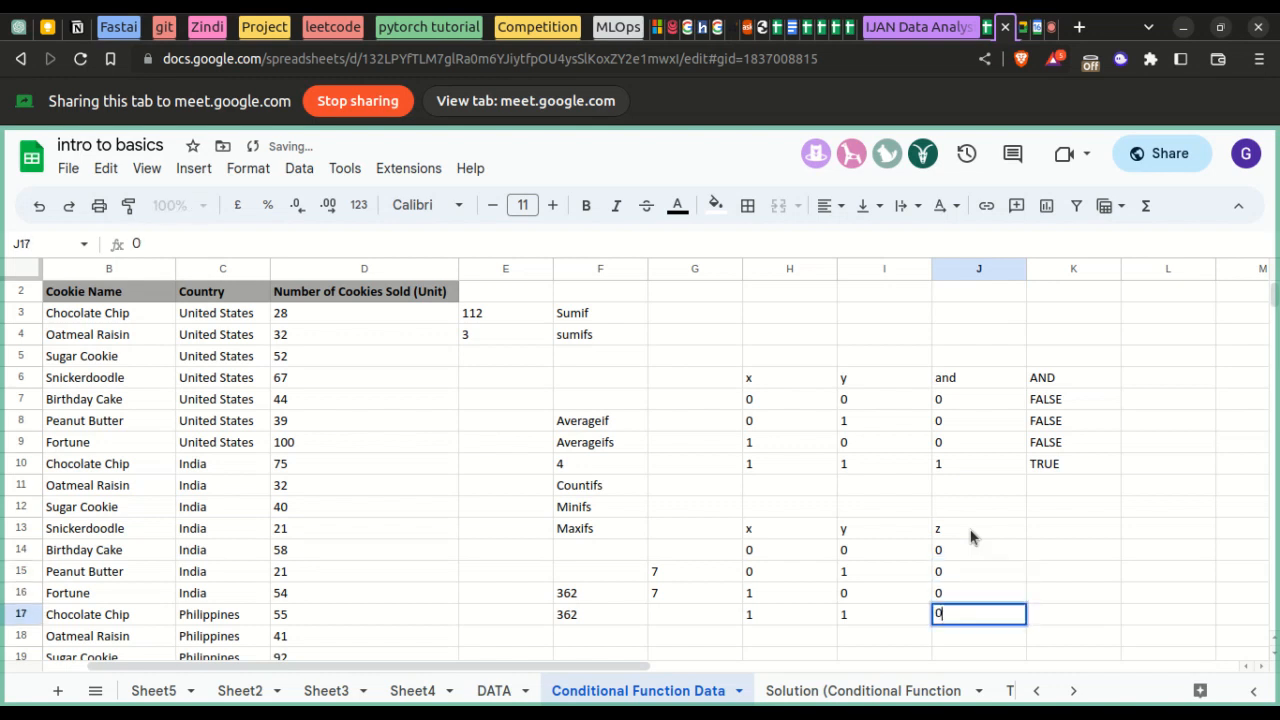
- Add a row to the second truth table in row 18 with 1 for x, y and z
{"action": "left_click", "coordinate": [791, 638]}
{"action": "type", "text": "1"}
{"action": "key", "text": "Tab"}
{"action": "type", "text": "1"}
{"action": "key", "text": "Tab"}
{"action": "type", "text": "1"}
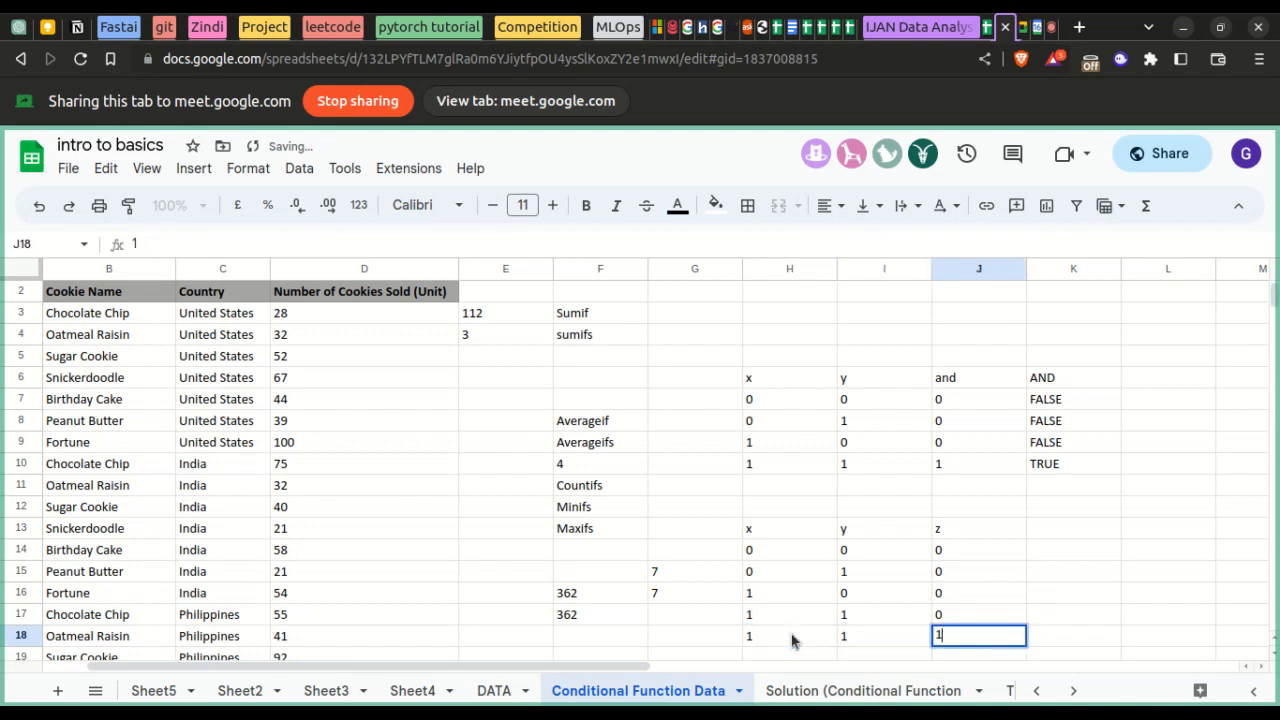
{"action": "left_click", "coordinate": [1091, 614]}
- Enter the header OR in K13 and fill K14:K18 with the expected results 0, 1, 1, 1, 1
{"action": "left_click", "coordinate": [1052, 535]}
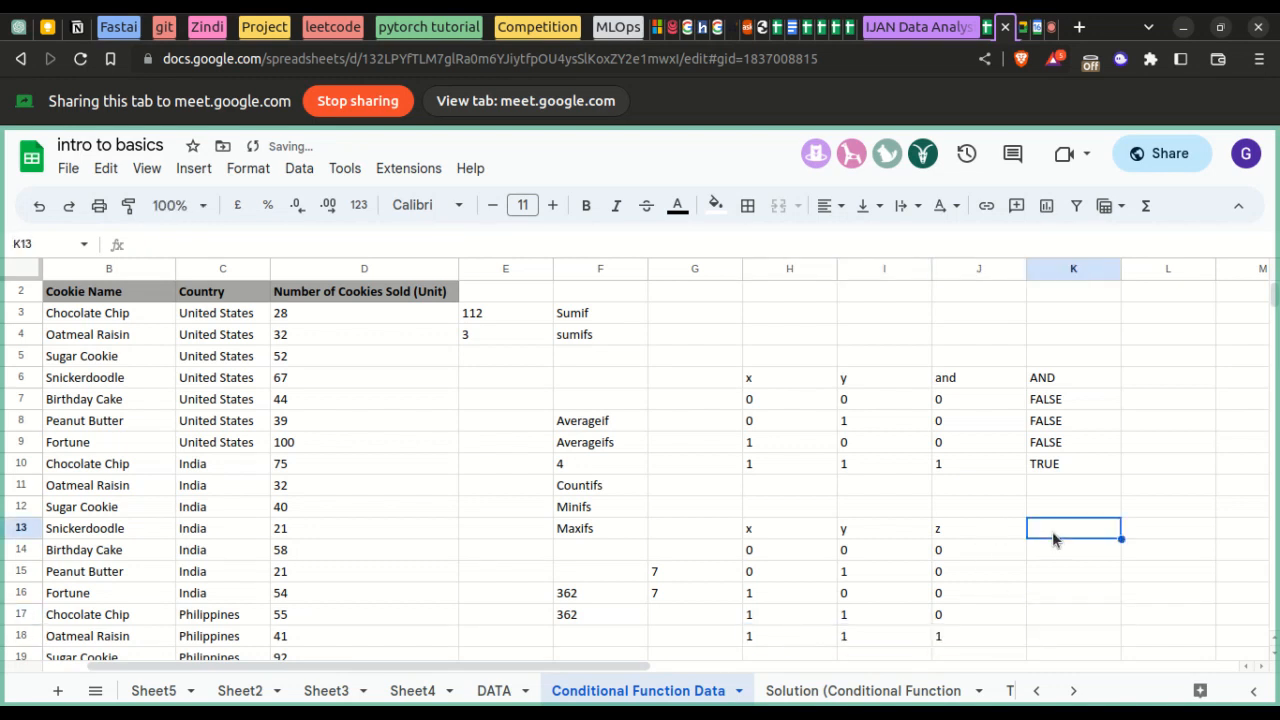
{"action": "type", "text": "OR"}
{"action": "key", "text": "Return"}
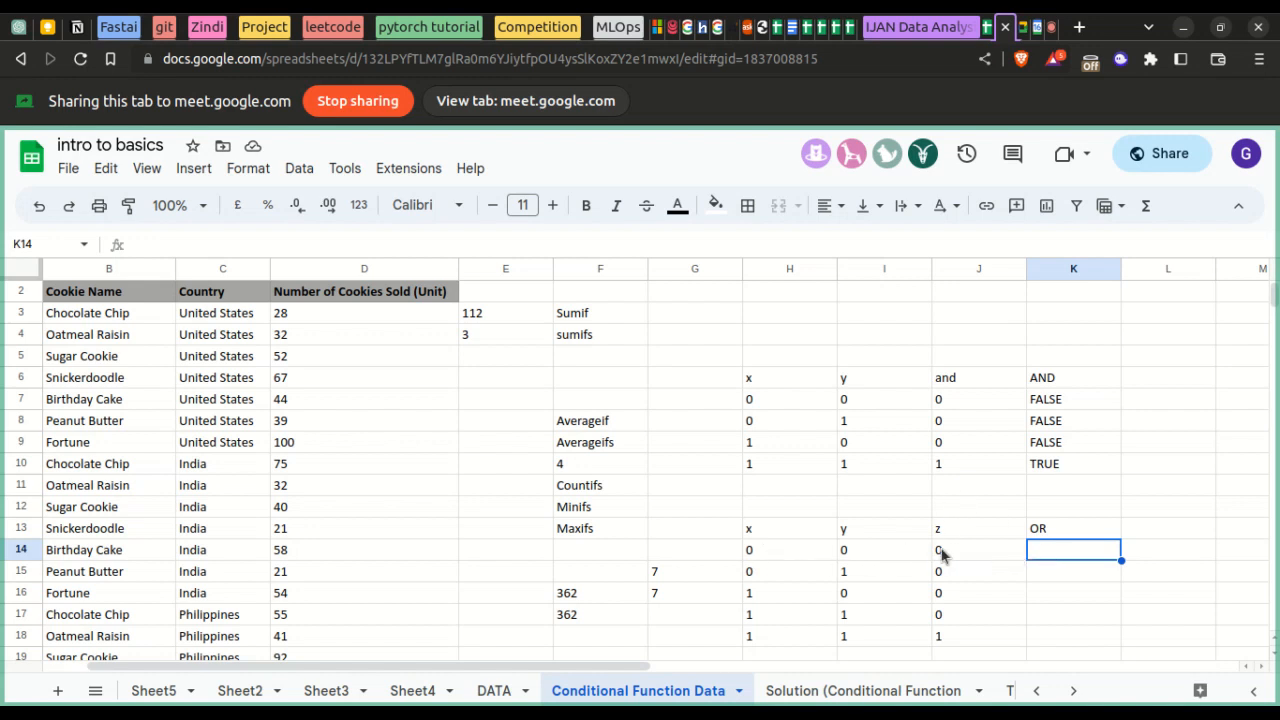
{"action": "type", "text": "0"}
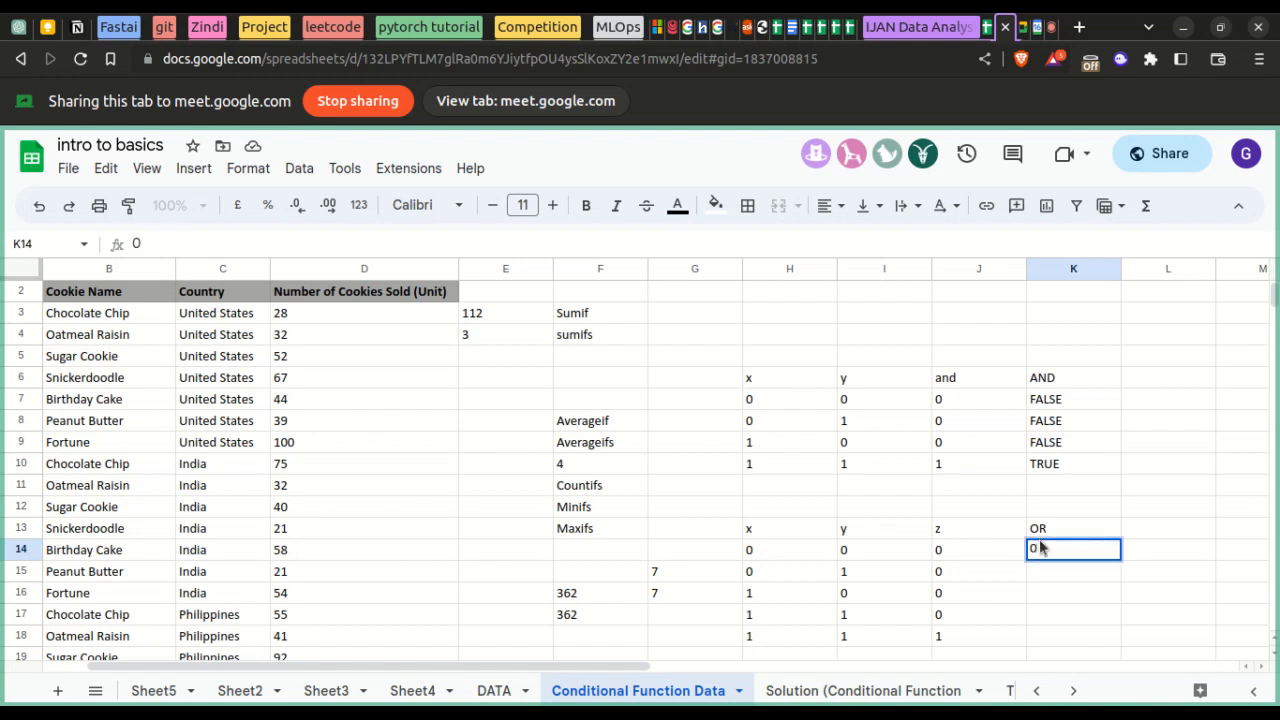
{"action": "left_click", "coordinate": [1043, 578]}
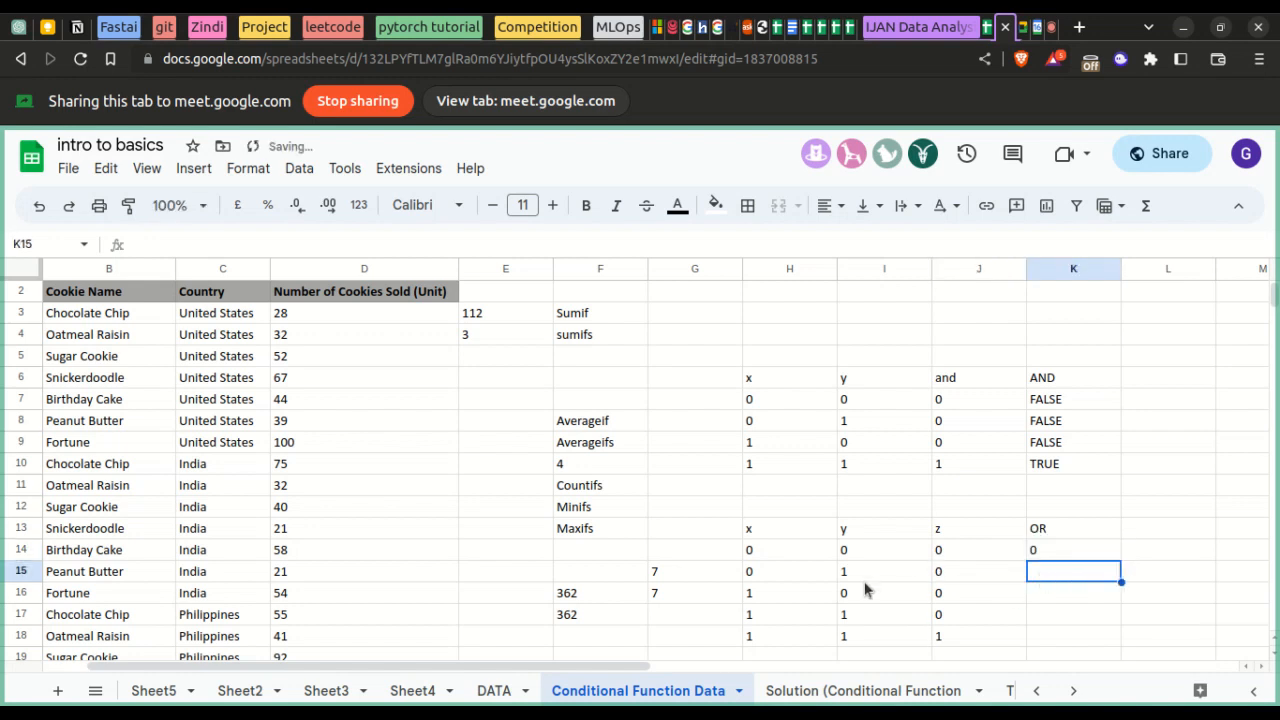
{"action": "type", "text": "1"}
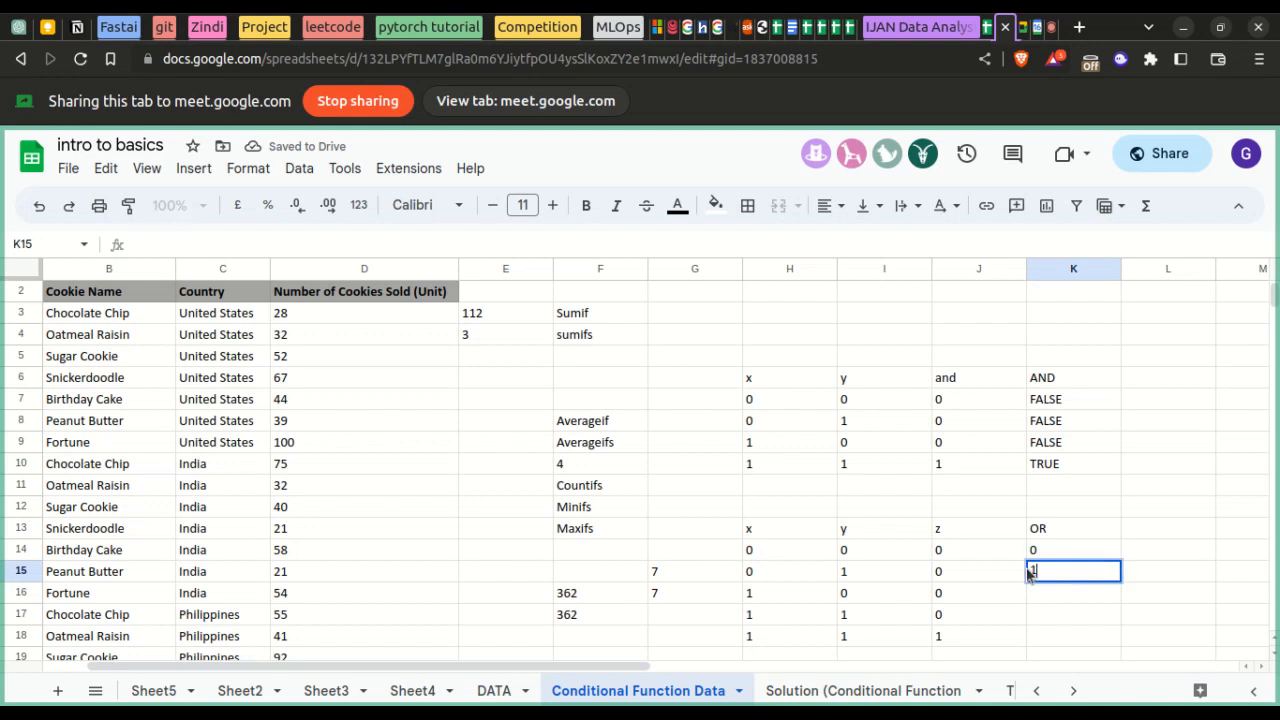
{"action": "left_click", "coordinate": [1041, 597]}
{"action": "type", "text": "1"}
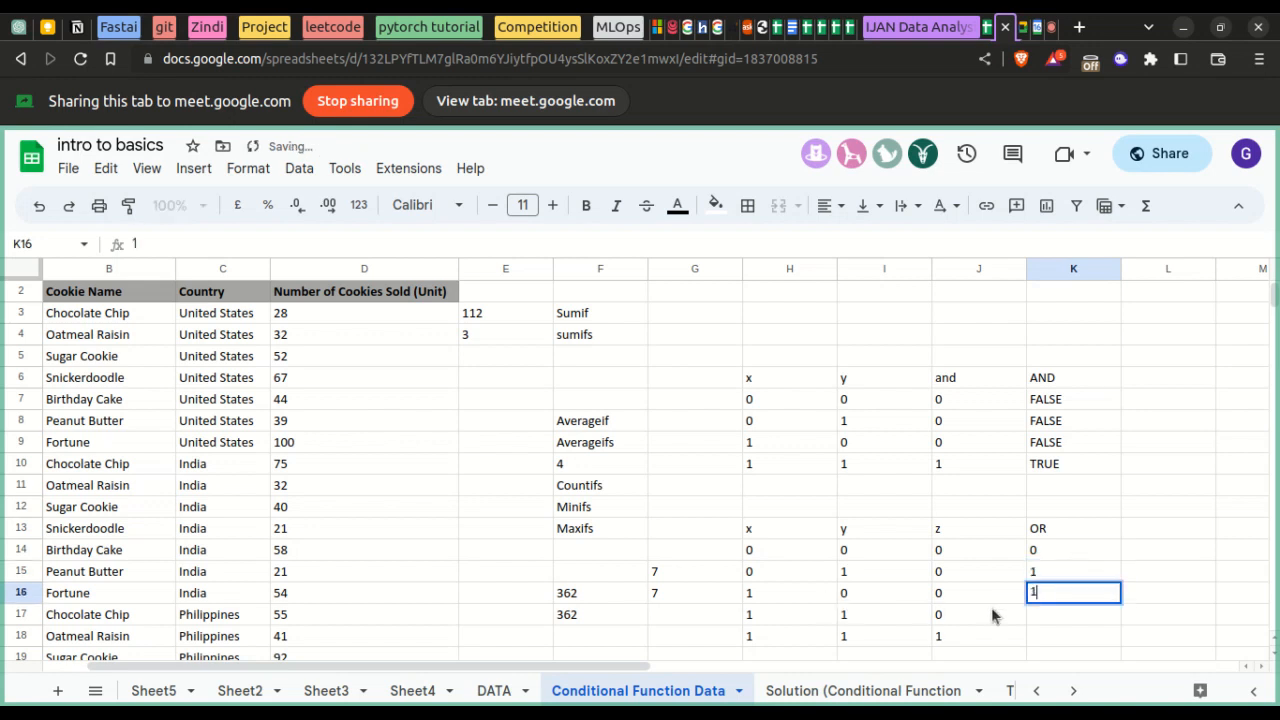
{"action": "left_click", "coordinate": [1045, 614]}
{"action": "type", "text": "1"}
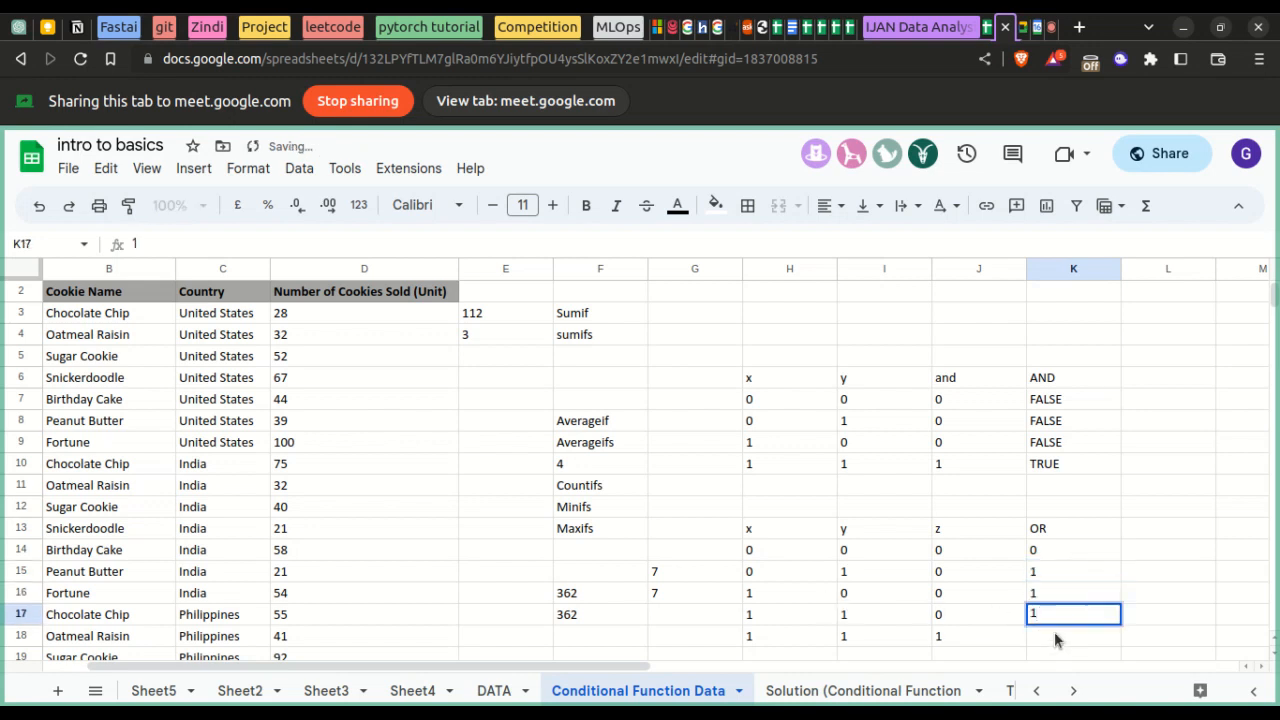
{"action": "left_click", "coordinate": [1055, 637]}
{"action": "type", "text": "1"}
{"action": "left_click", "coordinate": [1125, 600]}
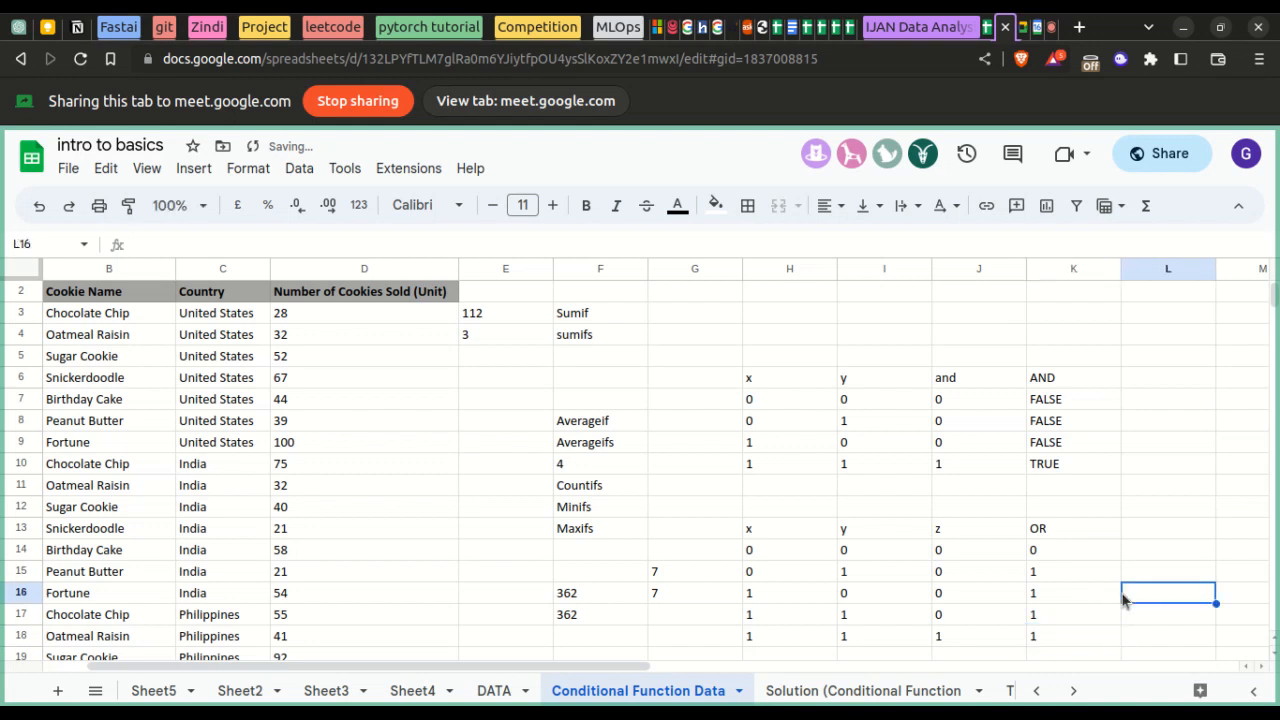
- Enter the formula =OR(H14:J14) in L14 to evaluate the first row of x, y and z
{"action": "left_click", "coordinate": [1144, 555]}
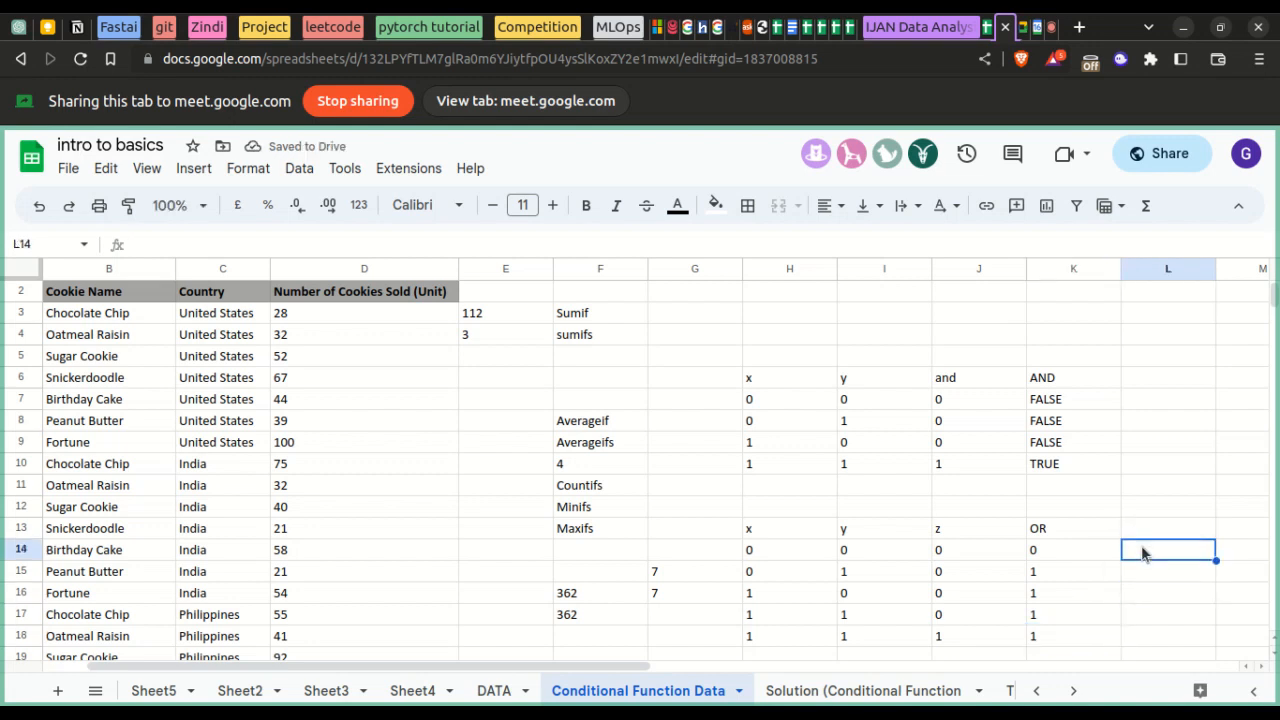
{"action": "type", "text": "="}
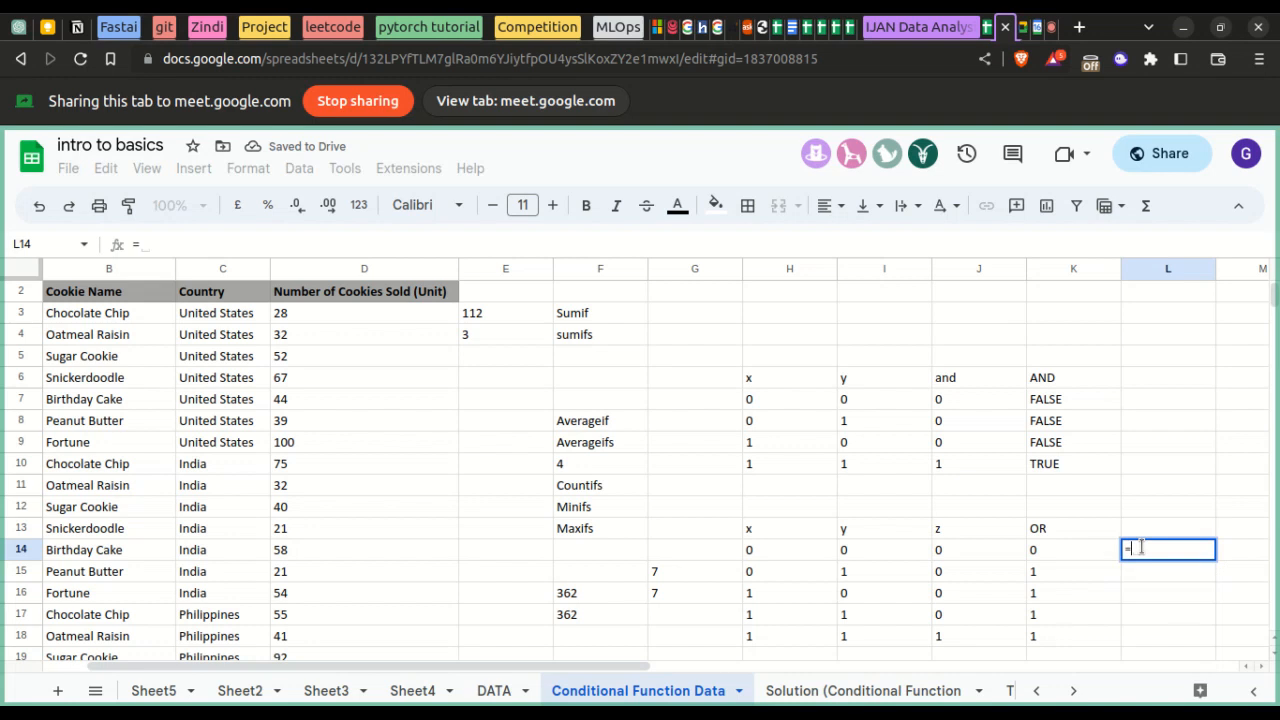
{"action": "type", "text": "or"}
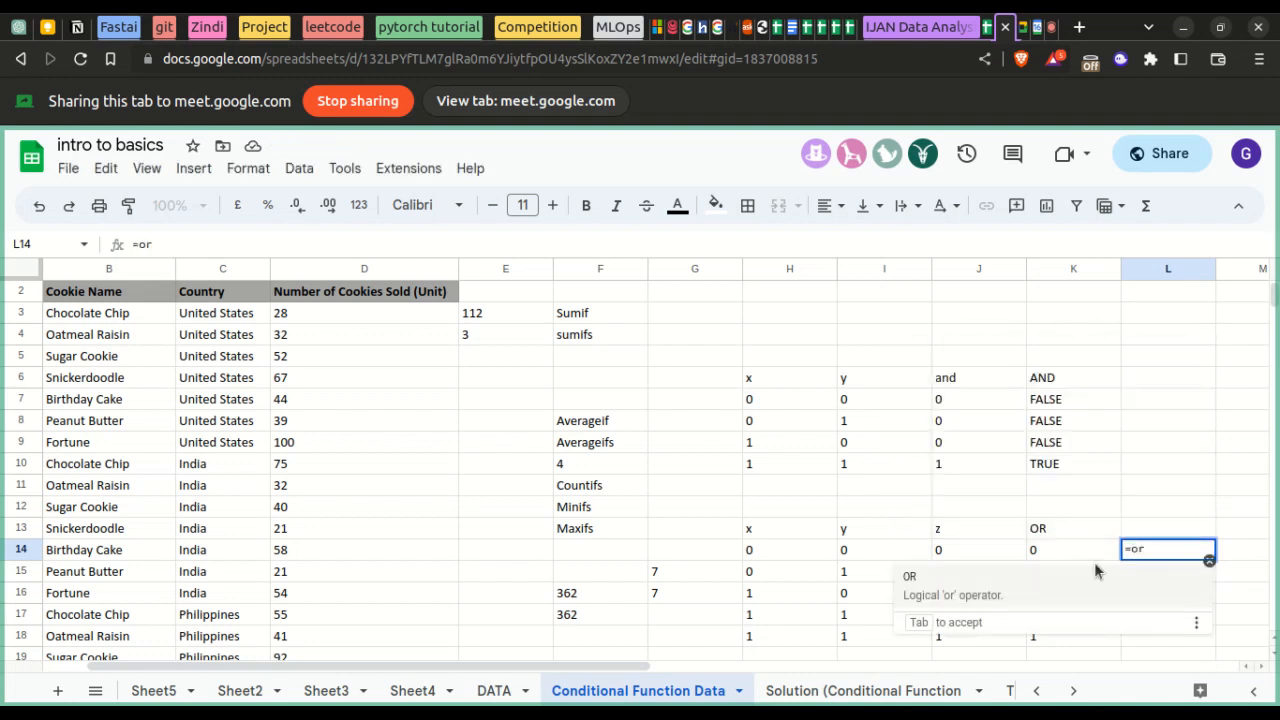
{"action": "key", "text": "Tab"}
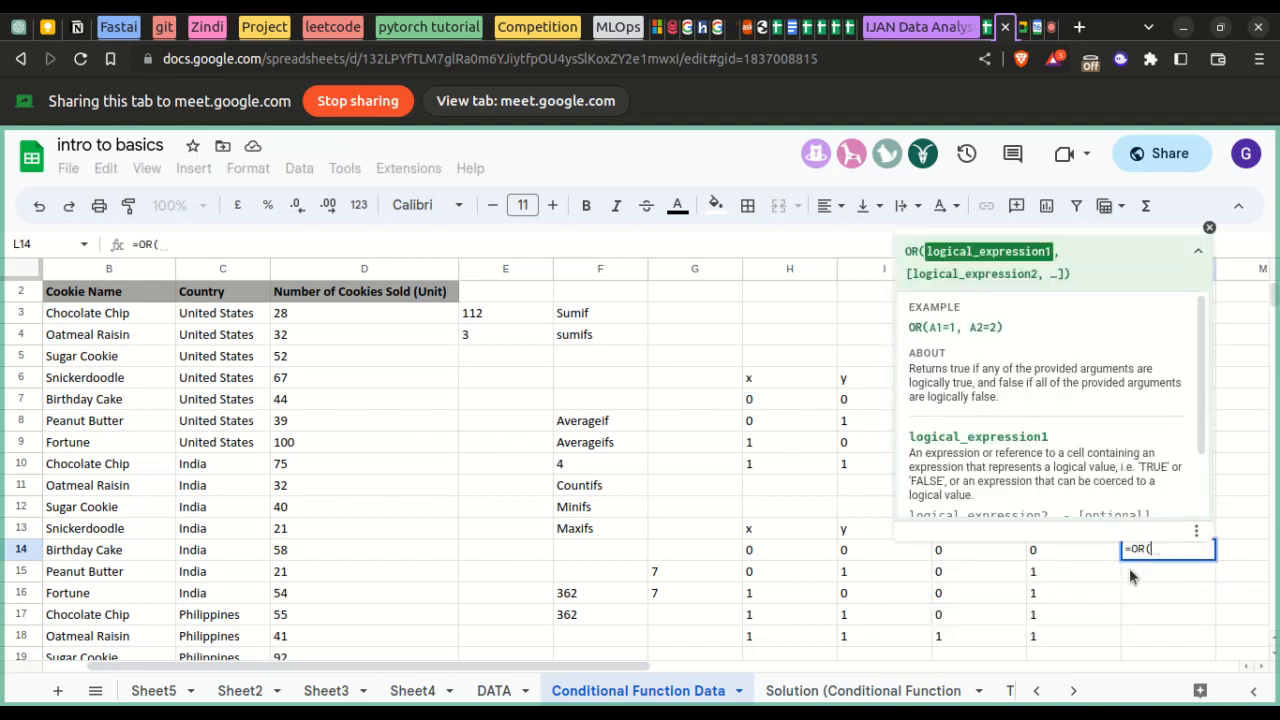
{"action": "left_click", "coordinate": [799, 553]}
{"action": "left_click_drag", "start_coordinate": [799, 560], "coordinate": [951, 557]}
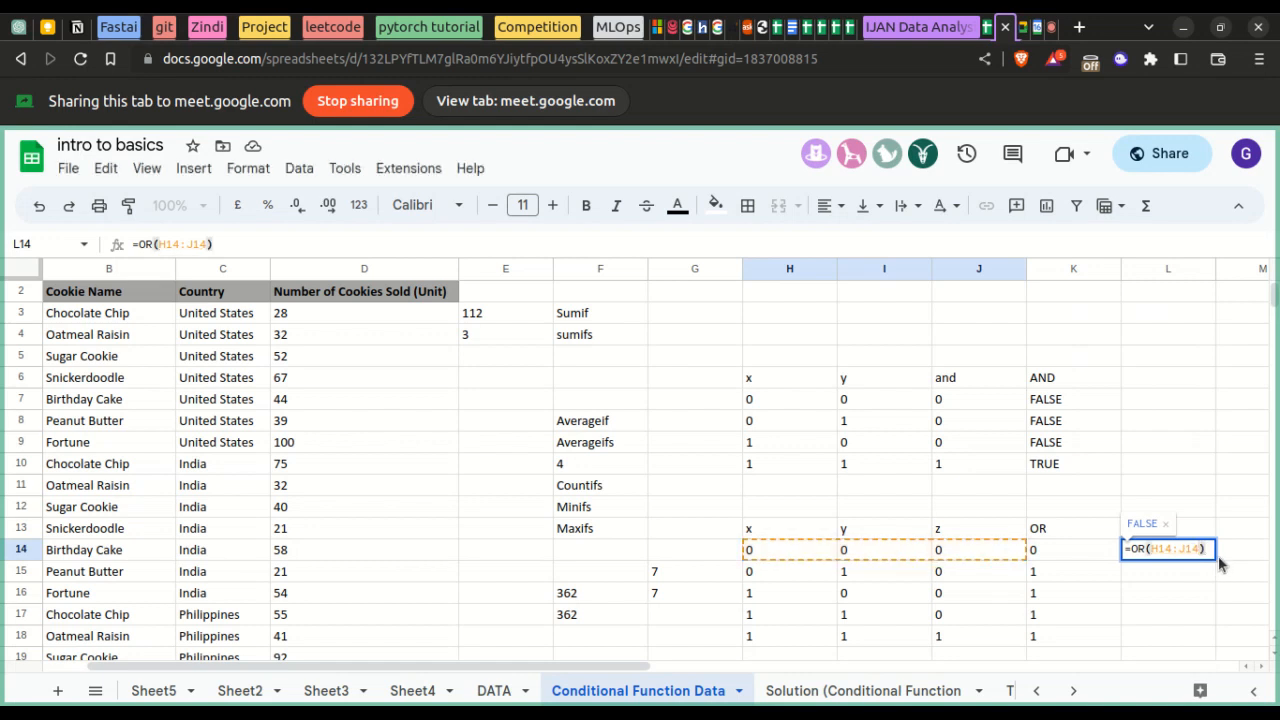
{"action": "key", "text": "Return"}
- Fill the OR formula from L14 down through L18 for the remaining truth table rows
{"action": "left_click", "coordinate": [1200, 546]}
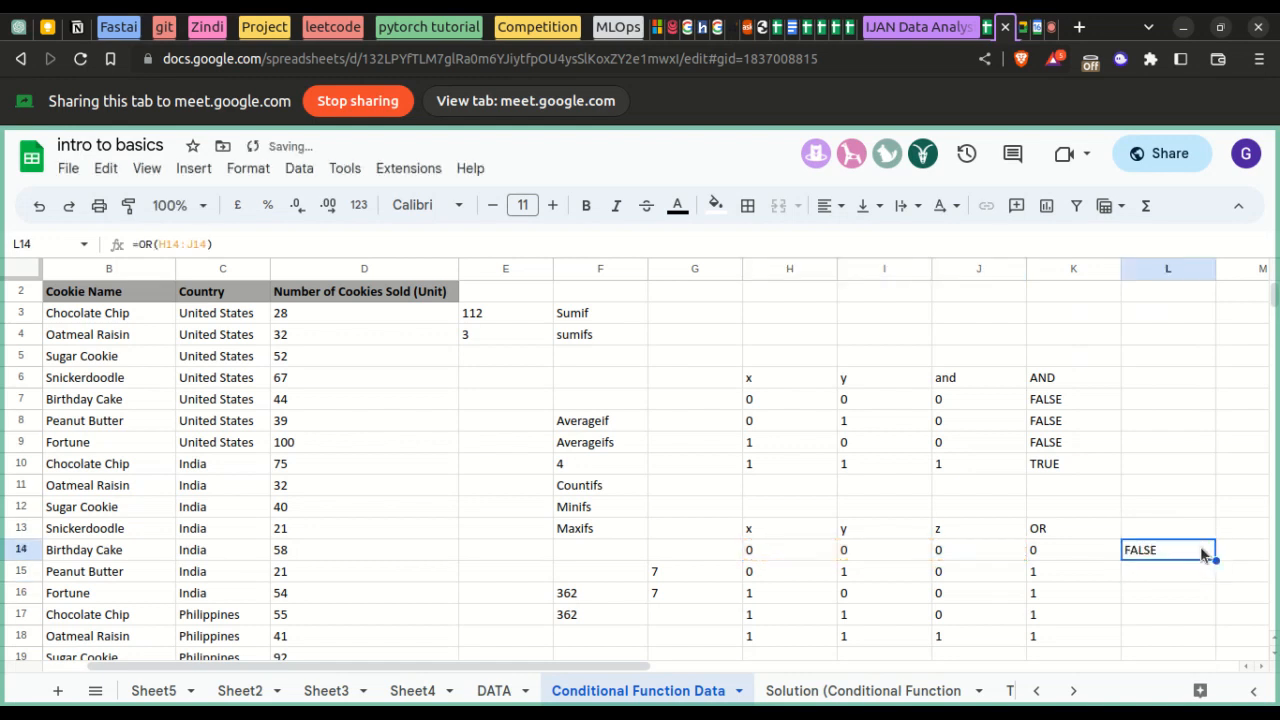
{"action": "left_click_drag", "start_coordinate": [1214, 558], "coordinate": [1228, 645]}
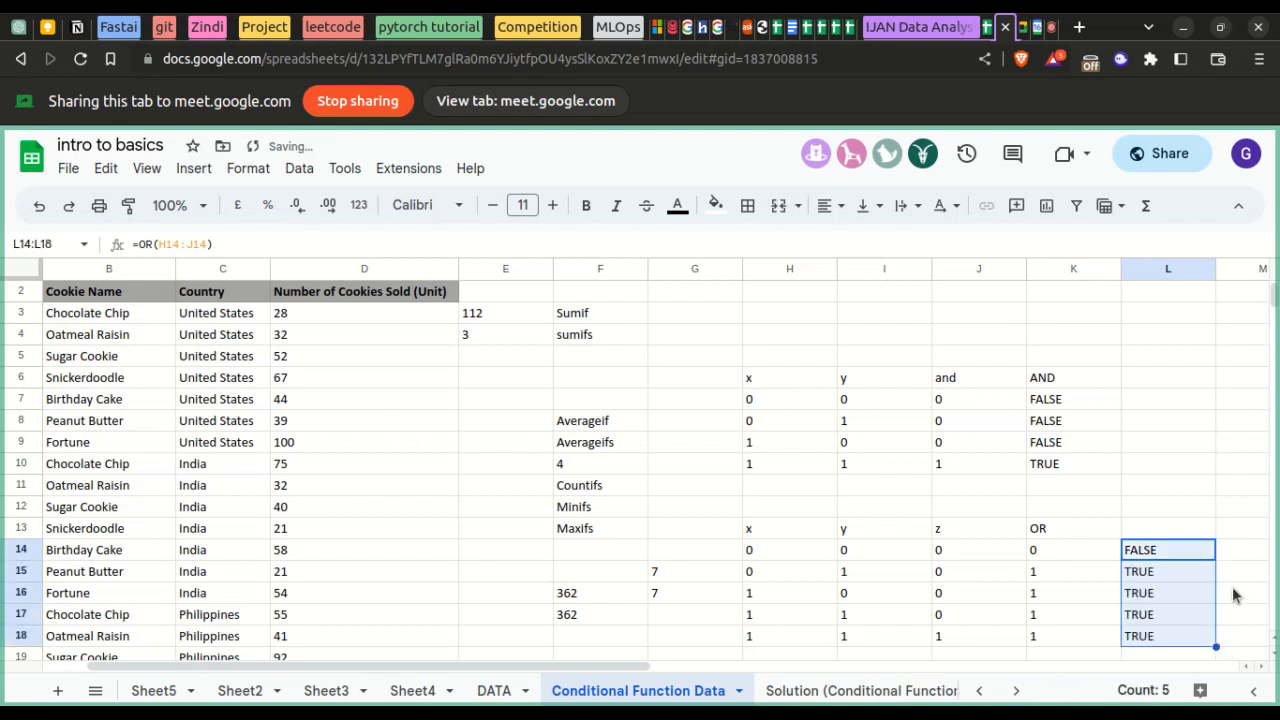
{"action": "left_click", "coordinate": [1234, 594]}
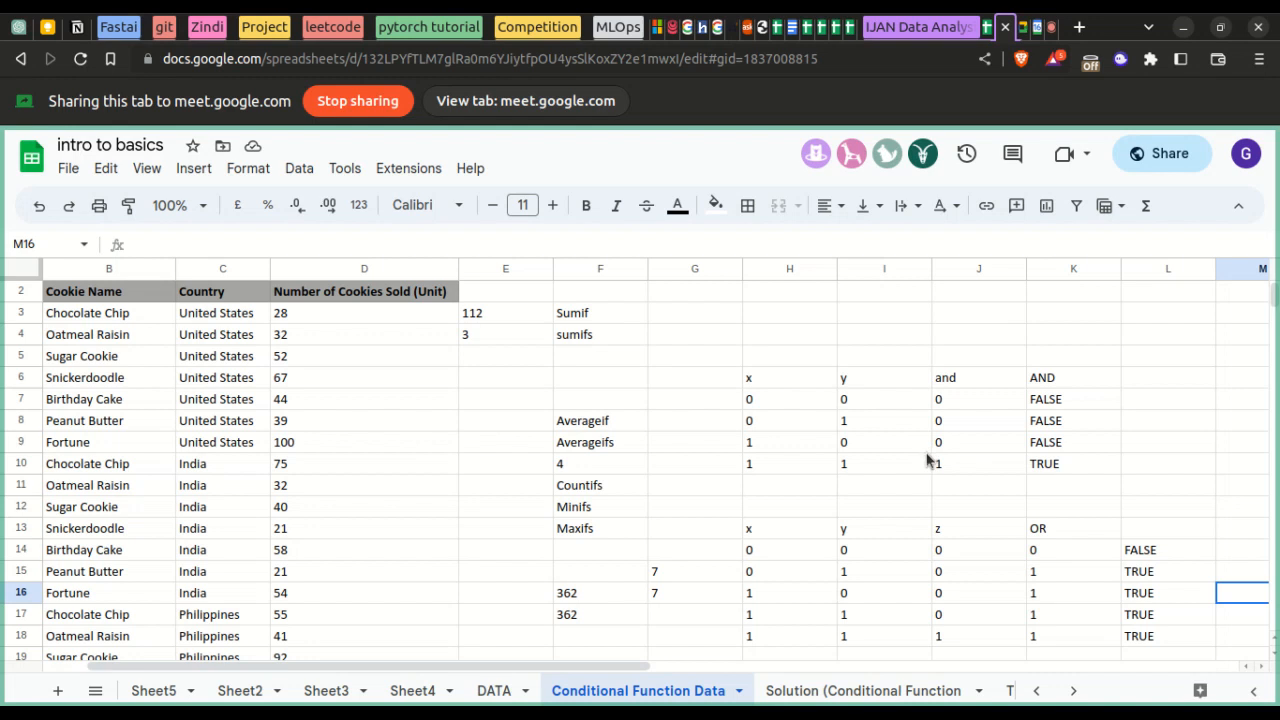
{"action": "scroll", "coordinate": [927, 460], "scroll_direction": "down", "scroll_amount": 1}
{"action": "scroll", "coordinate": [927, 460], "scroll_direction": "left", "scroll_amount": 1}
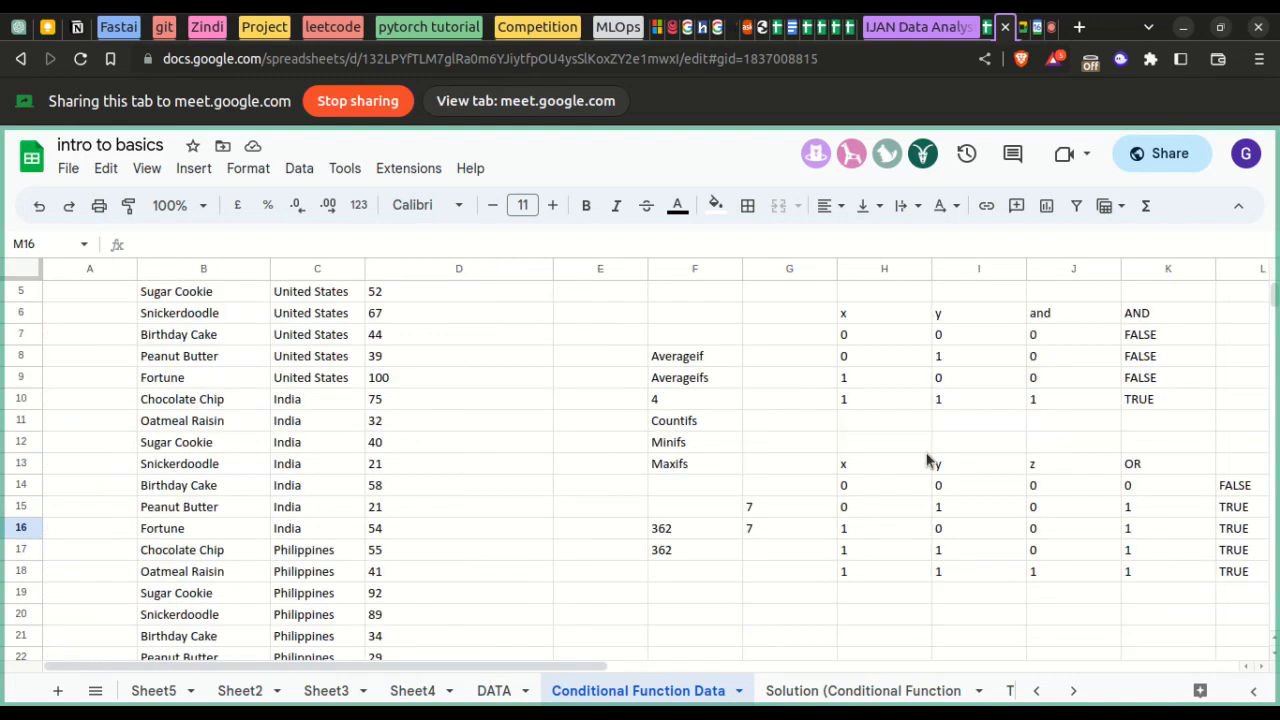
- Create a small NOT truth table with 0 and 1 in H20:I20 and 1 and 0 in H21:I21
{"action": "scroll", "coordinate": [927, 460], "scroll_direction": "right", "scroll_amount": 1}
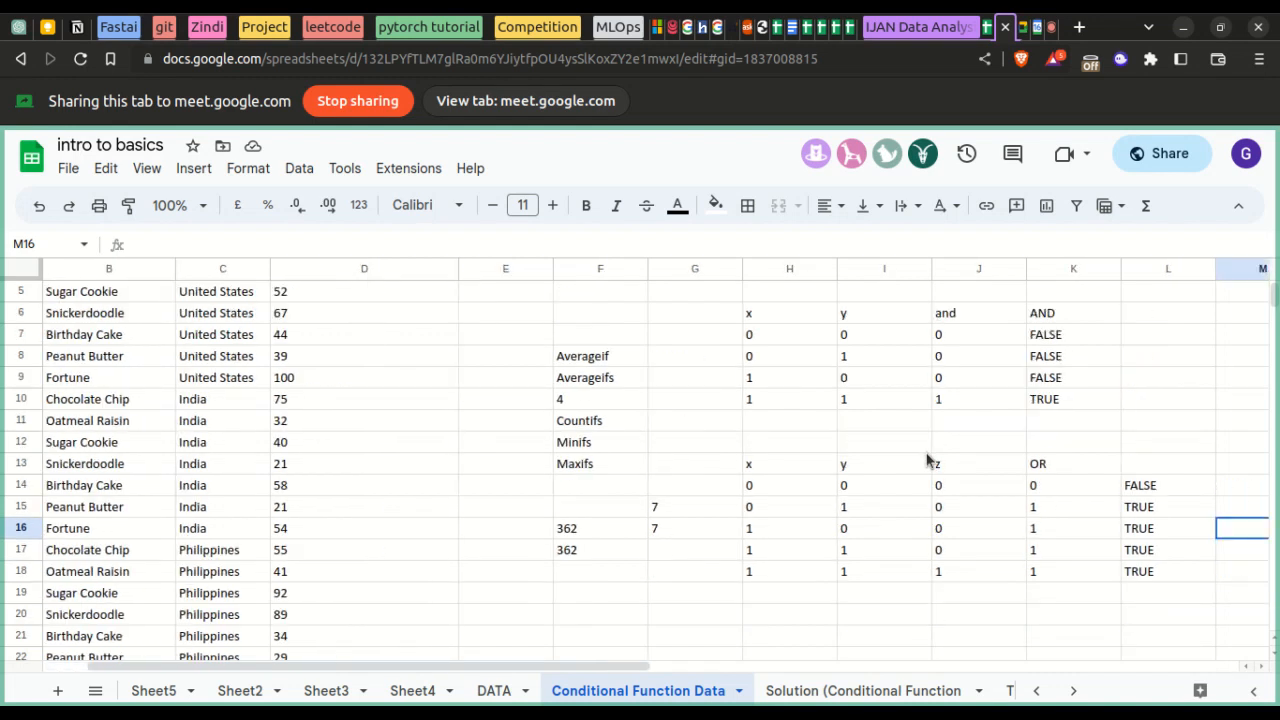
{"action": "left_click", "coordinate": [794, 620]}
{"action": "scroll", "coordinate": [794, 620], "scroll_direction": "down", "scroll_amount": 2}
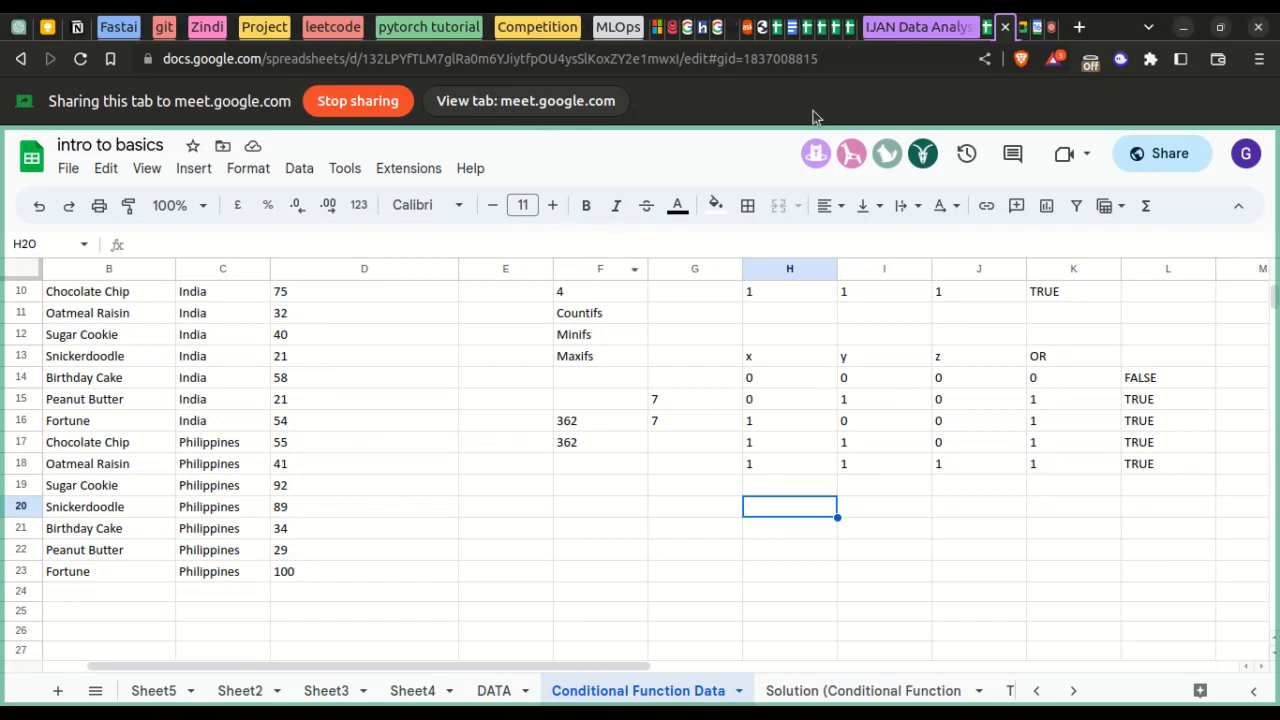
{"action": "type", "text": "0"}
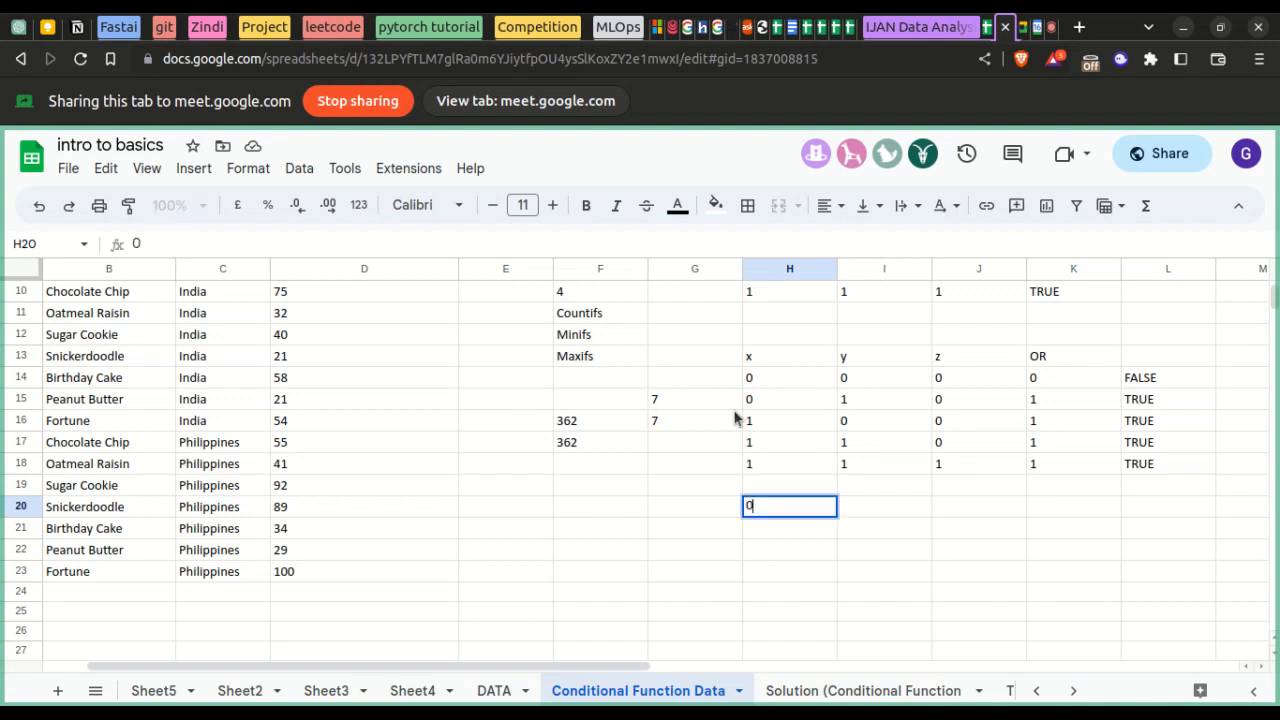
{"action": "left_click", "coordinate": [865, 509]}
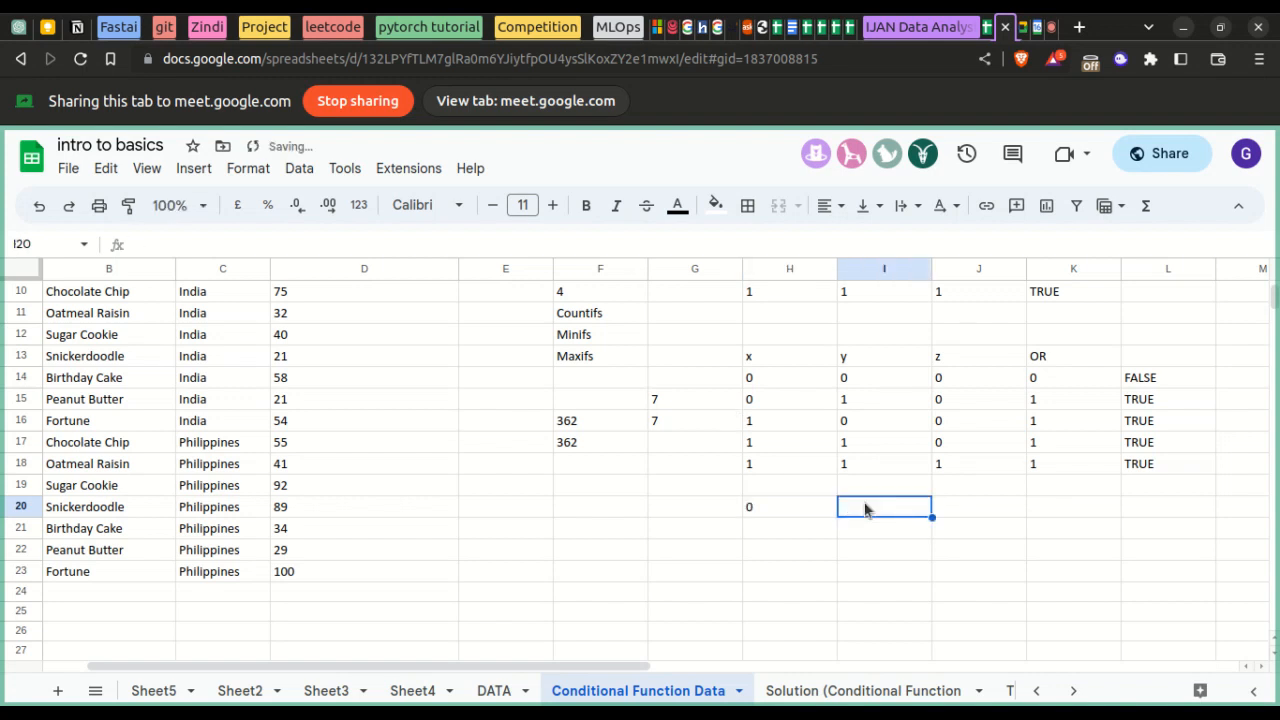
{"action": "type", "text": "1"}
{"action": "left_click", "coordinate": [805, 533]}
{"action": "type", "text": "1"}
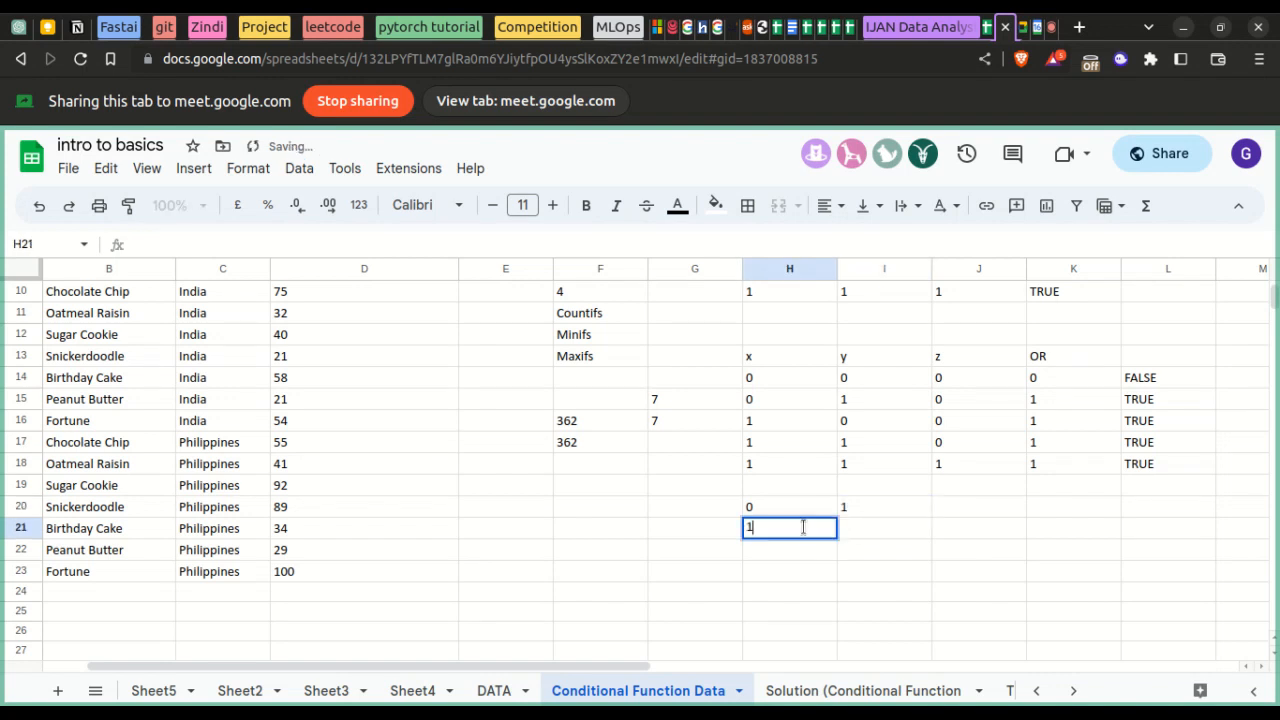
{"action": "left_click", "coordinate": [884, 540]}
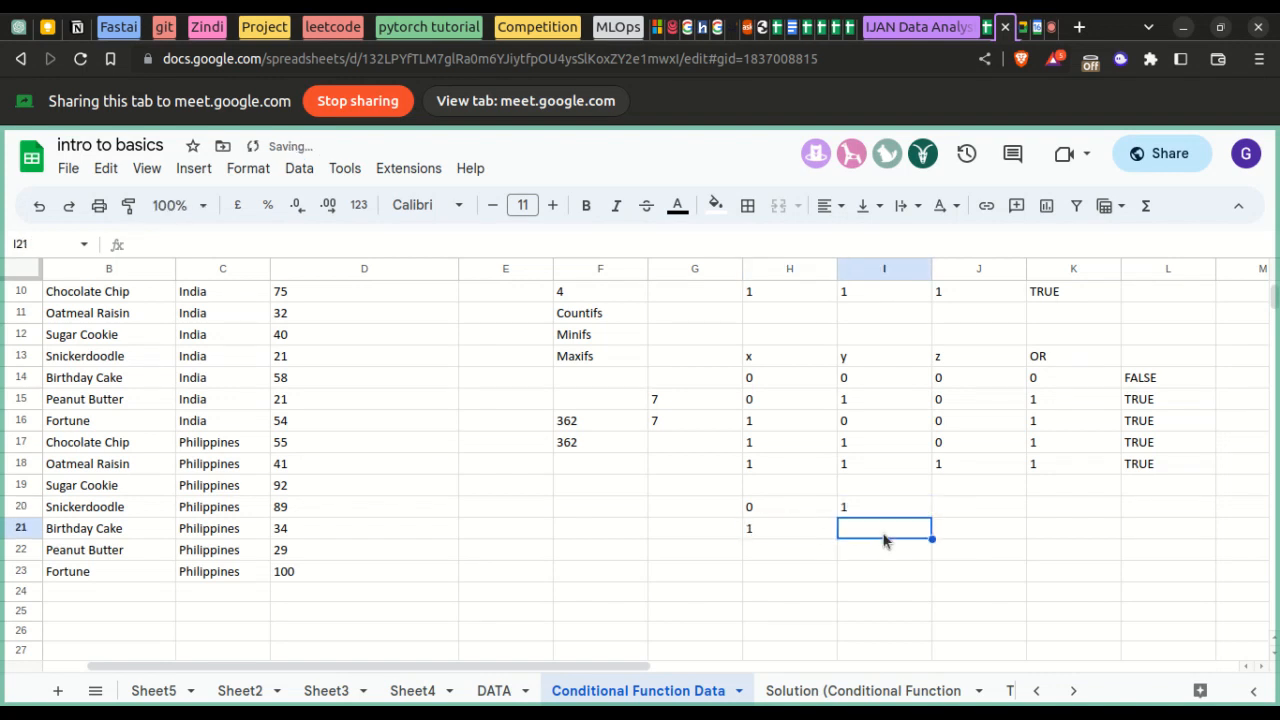
{"action": "type", "text": "0"}
- Enter the formula =NOT(H20) in J20 and accept the suggested auto-fill for J21
{"action": "left_click", "coordinate": [951, 507]}
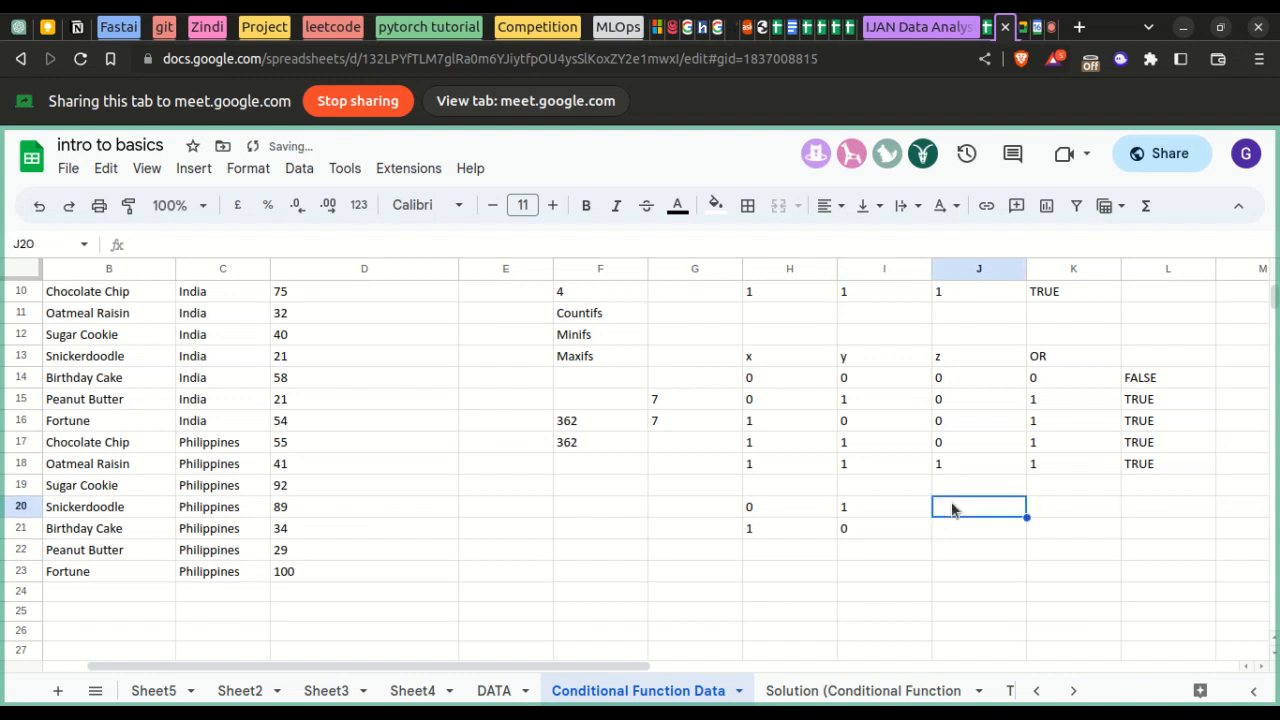
{"action": "type", "text": "not"}
{"action": "key", "text": "BackSpace"}
{"action": "key", "text": "BackSpace"}
{"action": "key", "text": "BackSpace"}
{"action": "type", "text": "=n"}
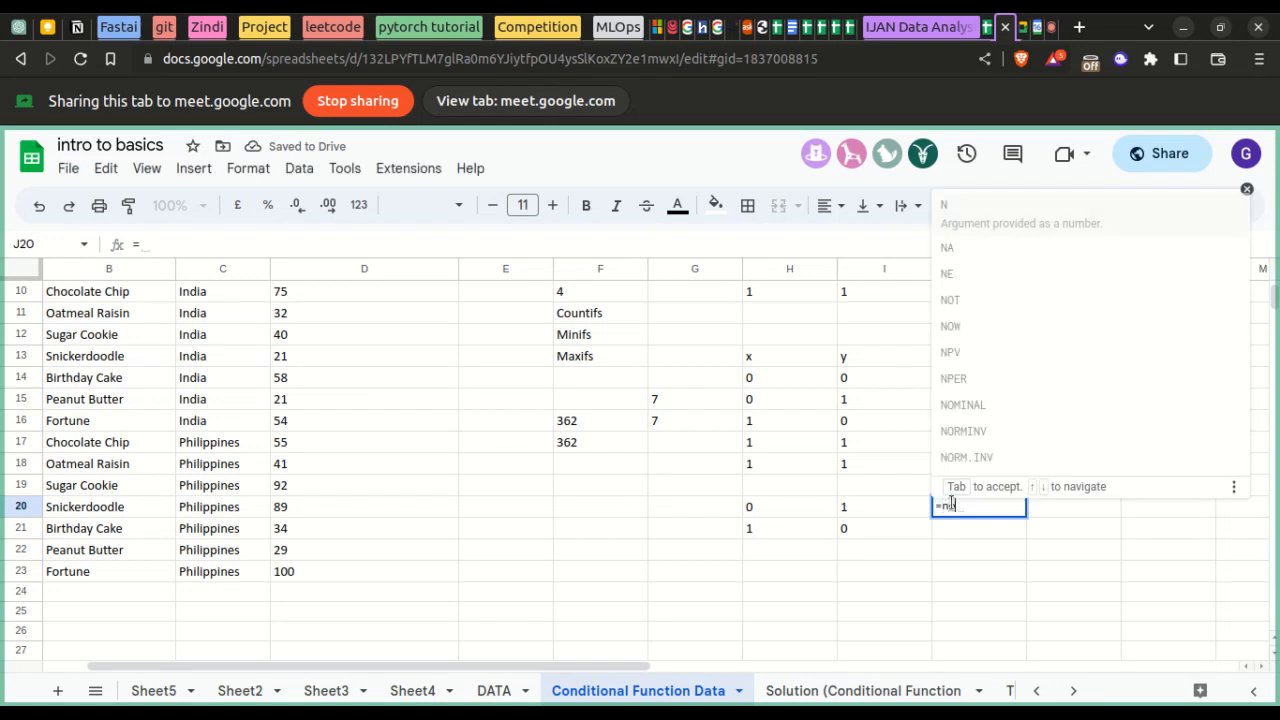
{"action": "type", "text": "ot"}
{"action": "left_click", "coordinate": [962, 548]}
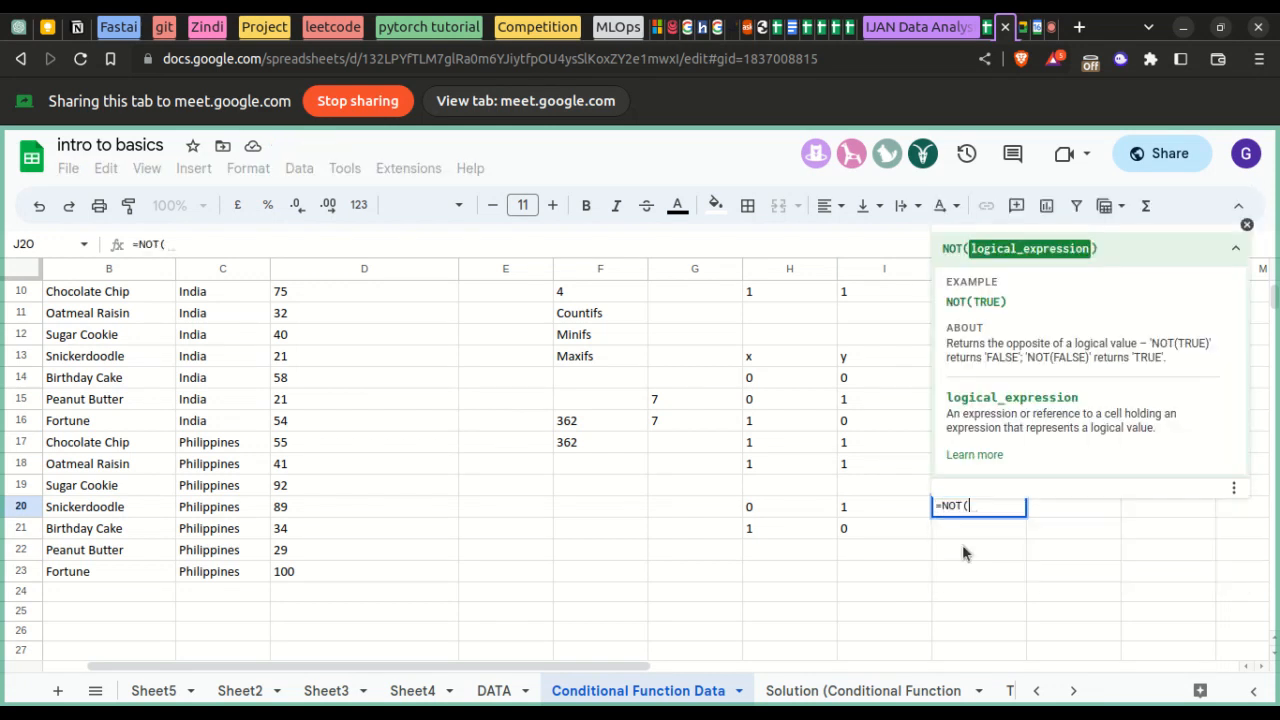
{"action": "type", "text": "0)"}
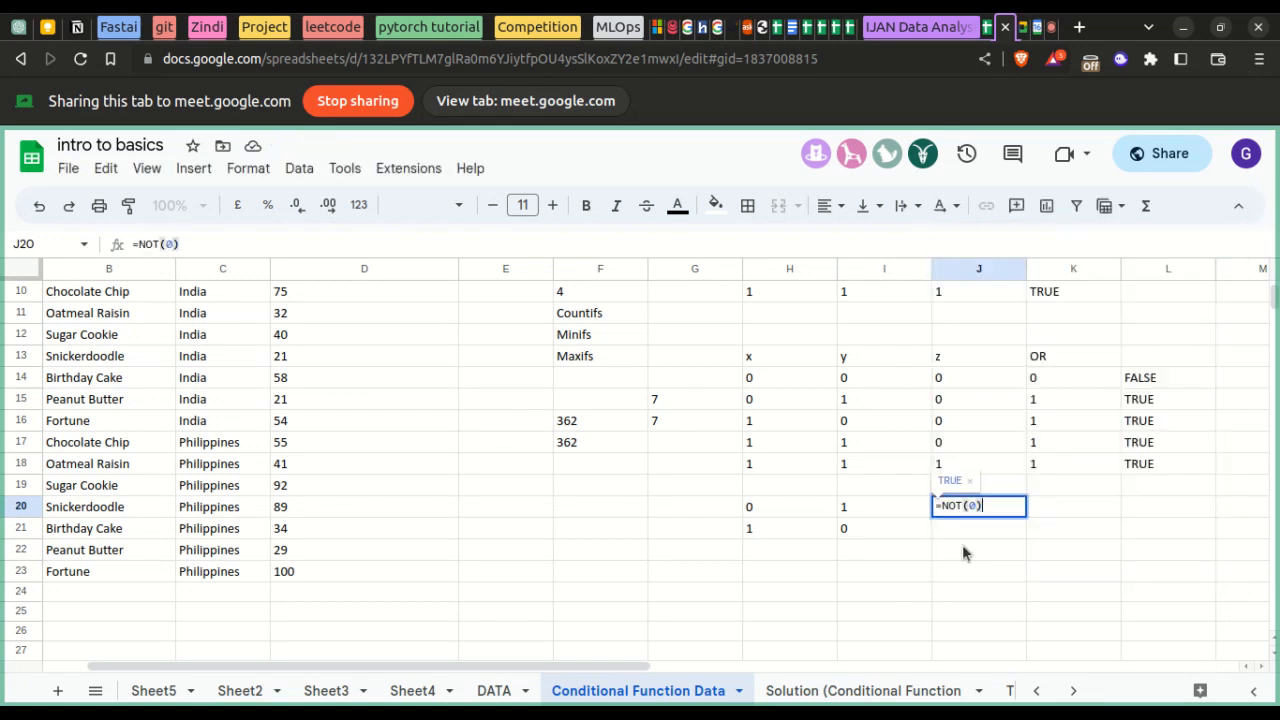
{"action": "key", "text": "BackSpace"}
{"action": "key", "text": "BackSpace"}
{"action": "left_click", "coordinate": [806, 511]}
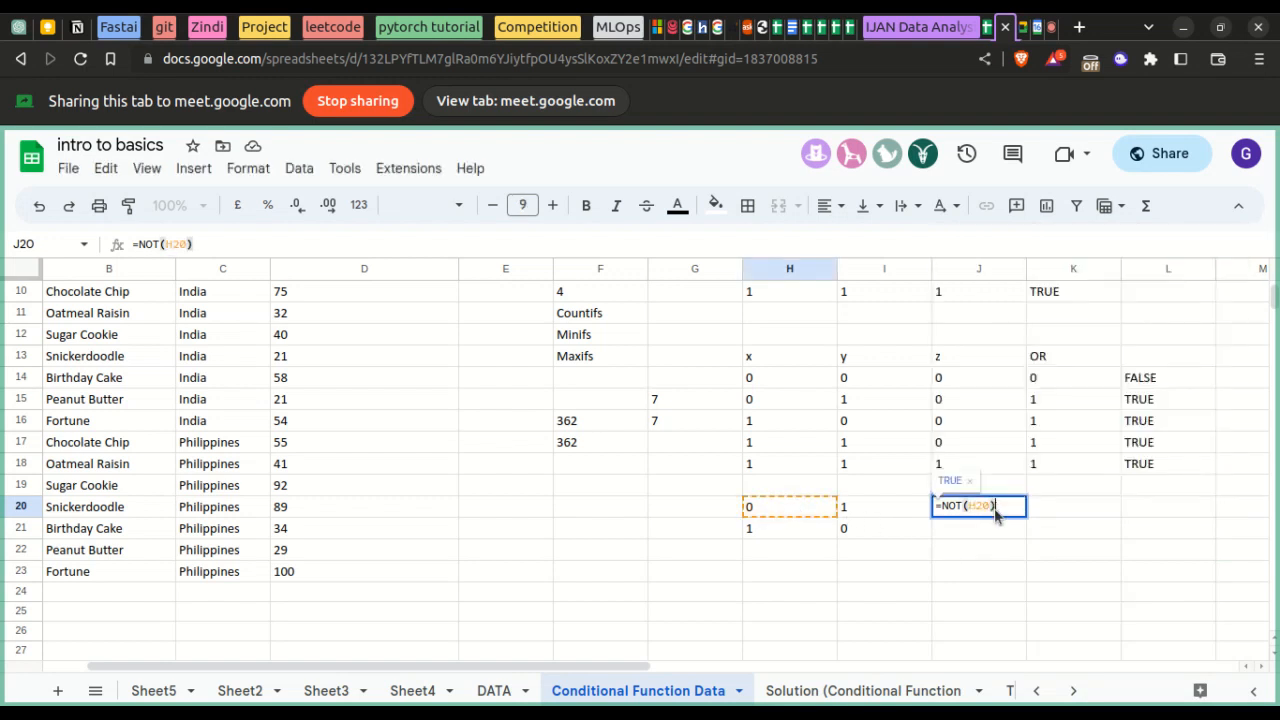
{"action": "key", "text": "Return"}
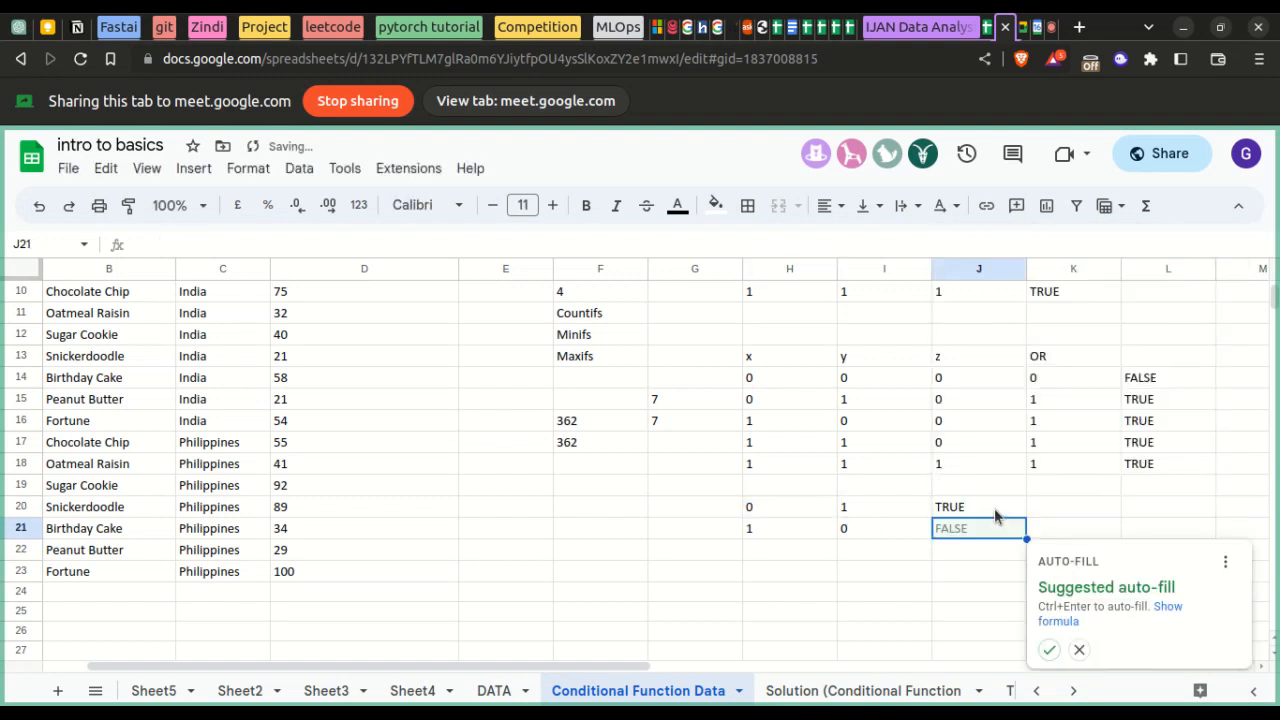
{"action": "left_click", "coordinate": [1048, 650]}
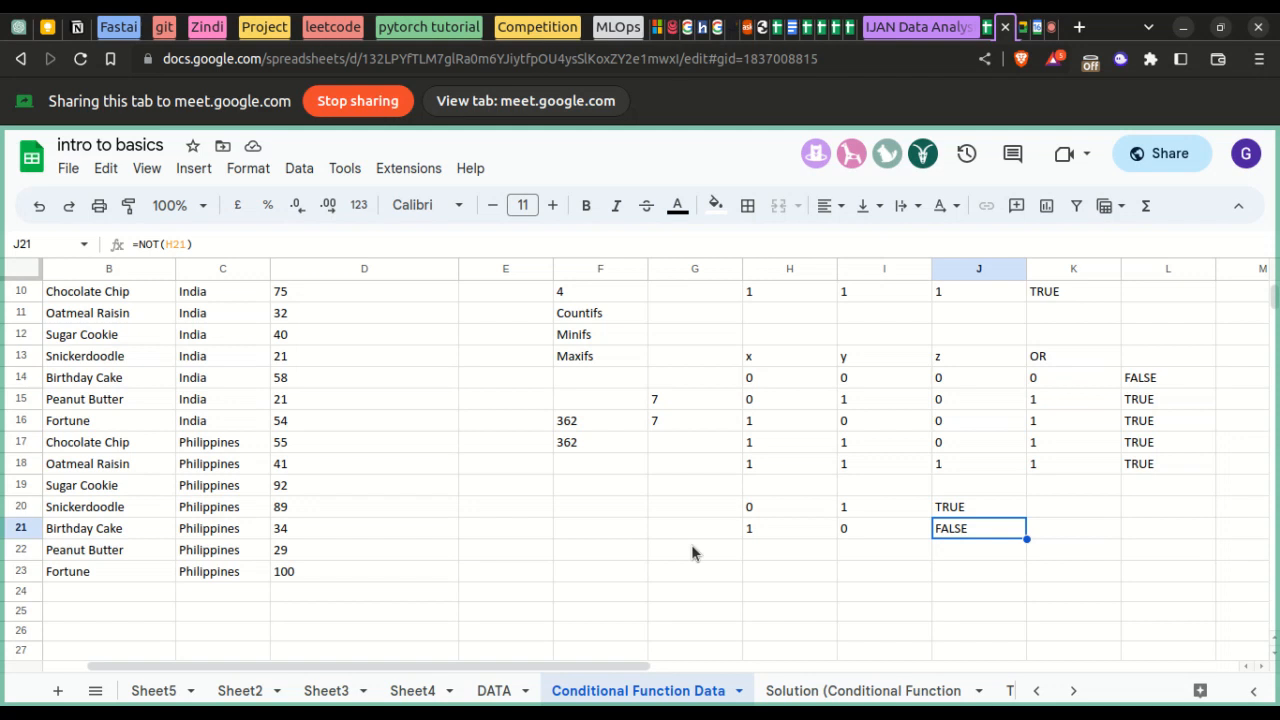
- Examine the built-in functions by category, including Logical, Engineering, Financial, Lookup, Statistical, Text, Date and Filter
{"action": "scroll", "coordinate": [918, 505], "scroll_direction": "up", "scroll_amount": 2}
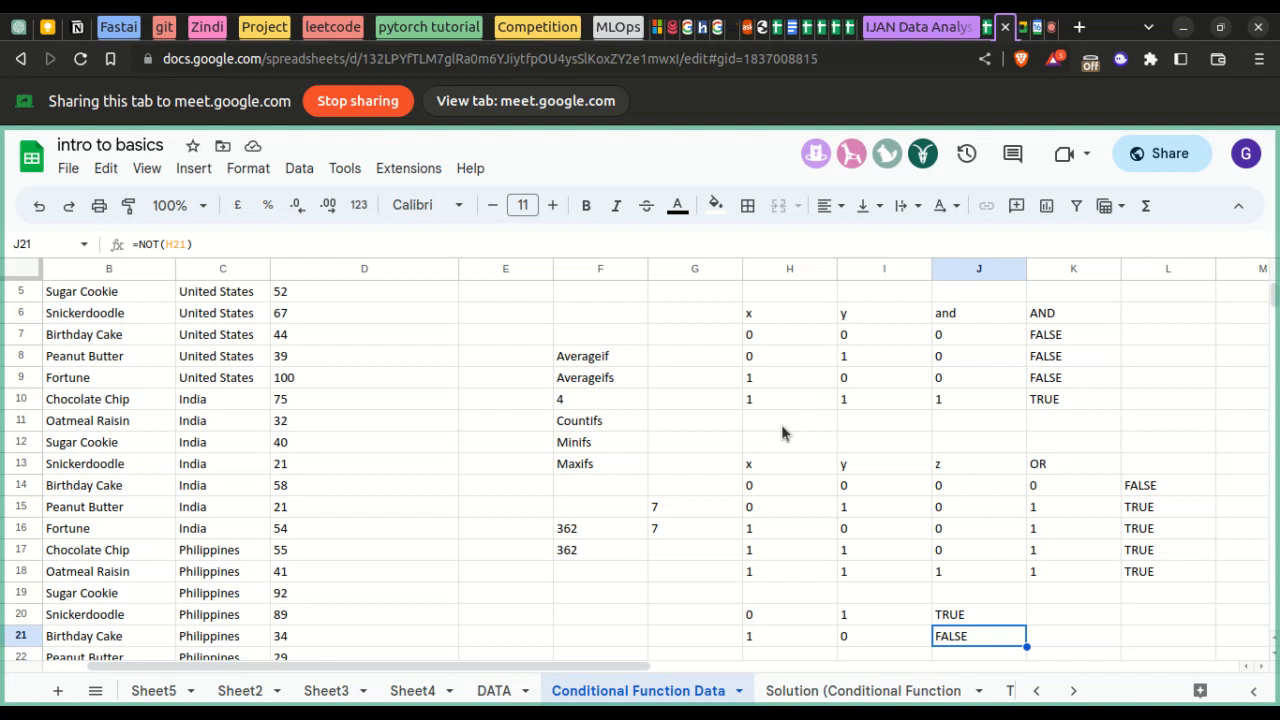
{"action": "scroll", "coordinate": [585, 425], "scroll_direction": "up", "scroll_amount": 2}
{"action": "scroll", "coordinate": [585, 427], "scroll_direction": "left", "scroll_amount": 1}
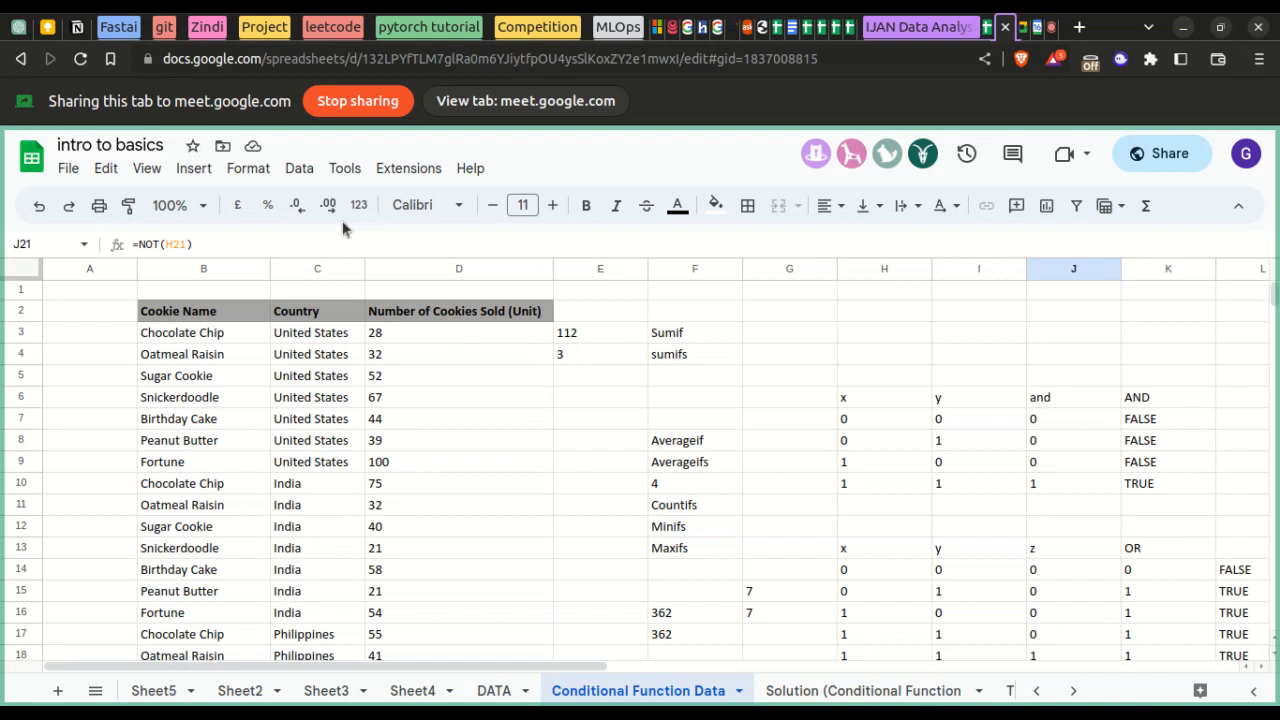
{"action": "left_click", "coordinate": [248, 168]}
{"action": "mouse_move", "coordinate": [210, 170]}
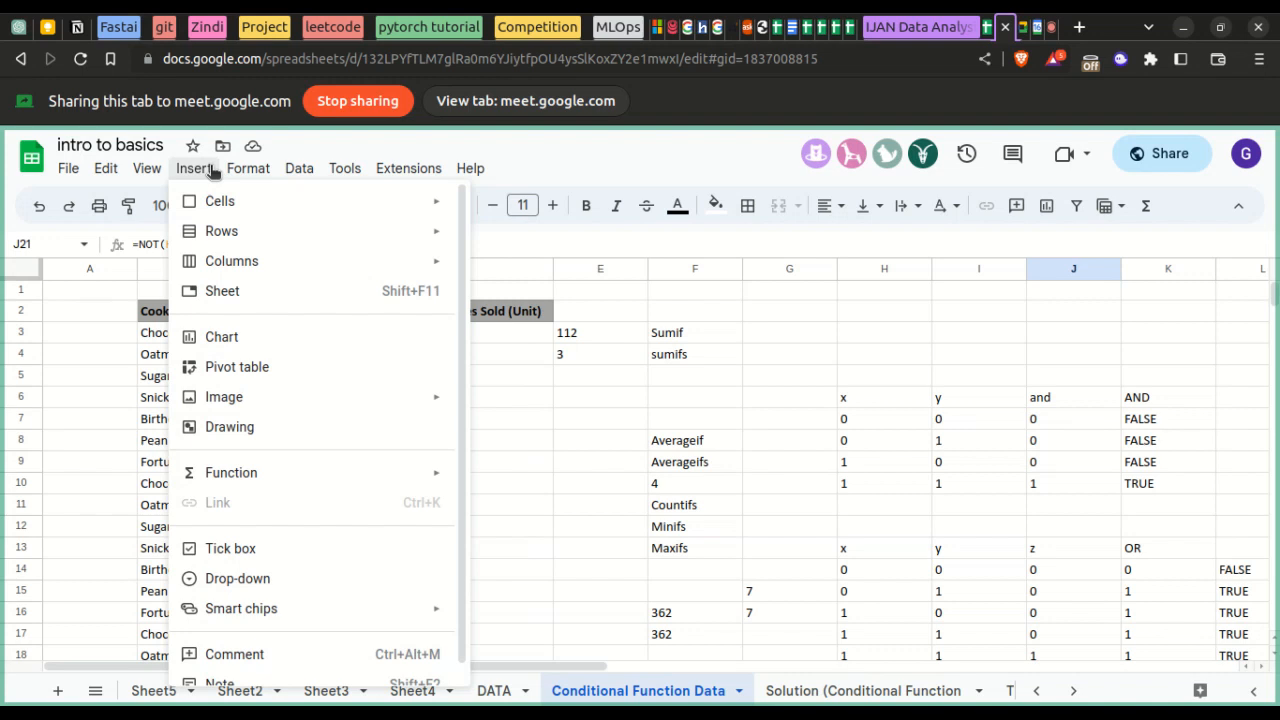
{"action": "mouse_move", "coordinate": [322, 470]}
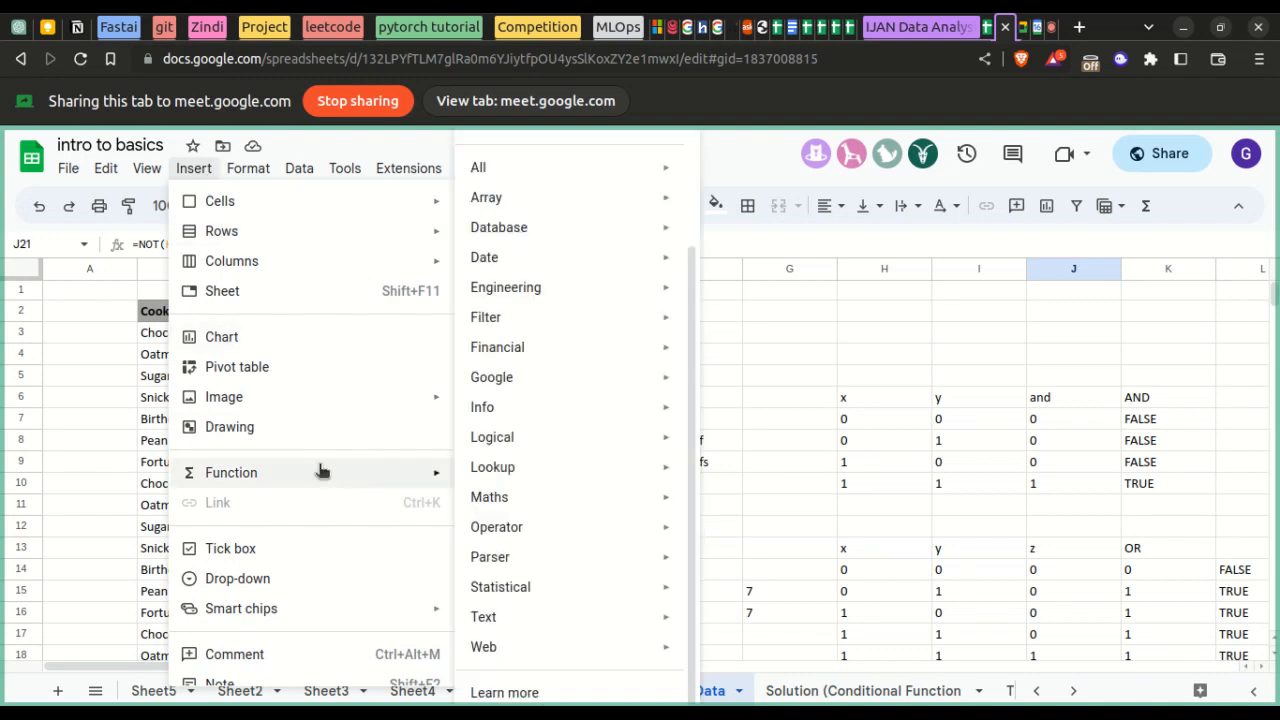
{"action": "mouse_move", "coordinate": [508, 447]}
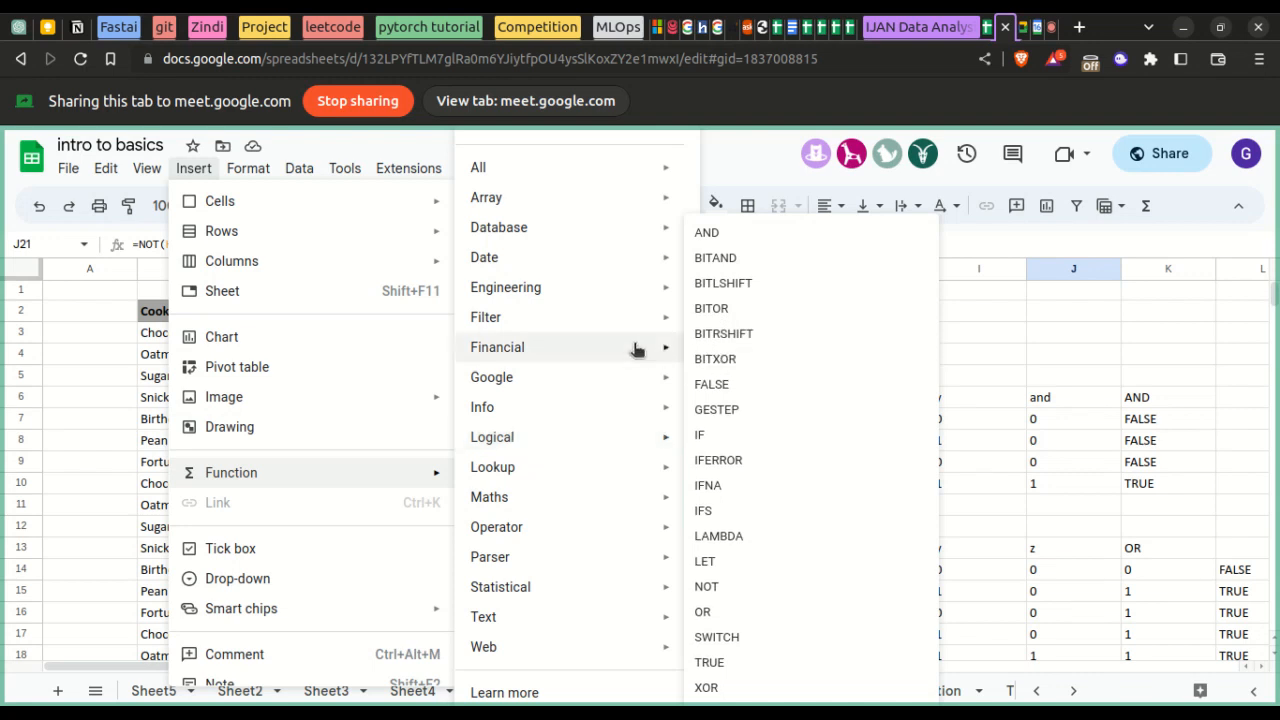
{"action": "mouse_move", "coordinate": [620, 297]}
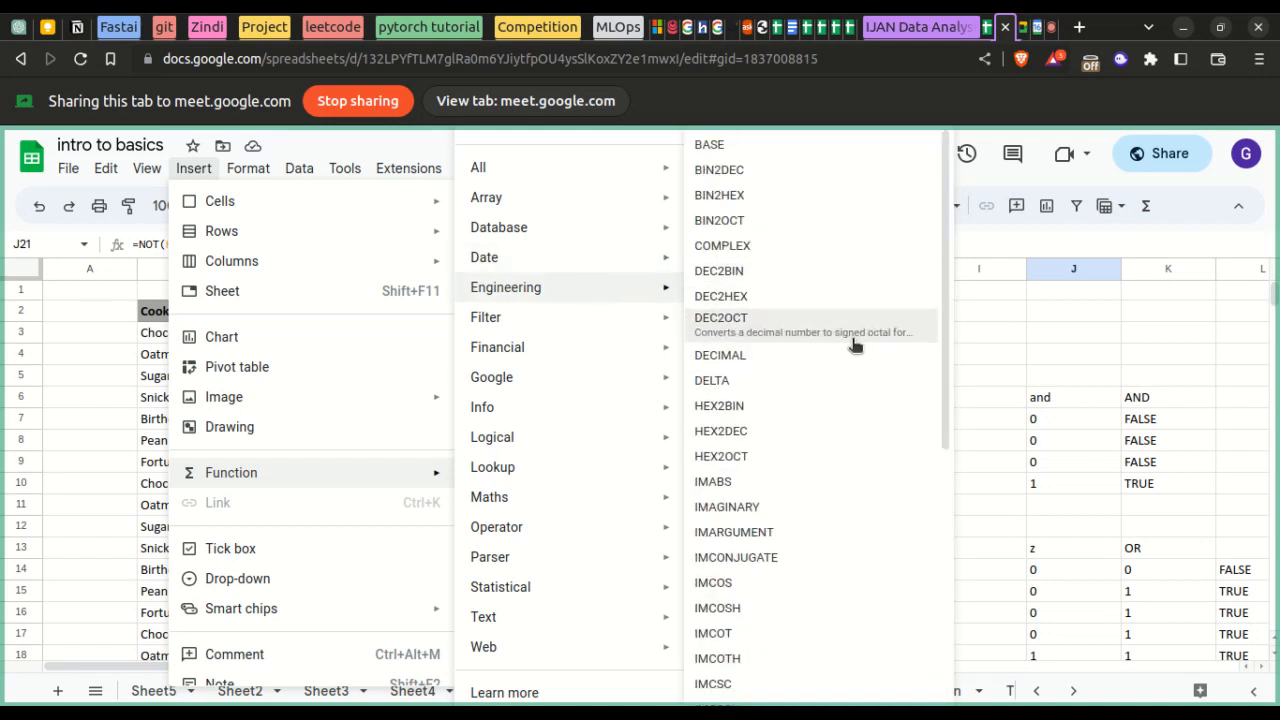
{"action": "scroll", "coordinate": [855, 345], "scroll_direction": "down", "scroll_amount": 5}
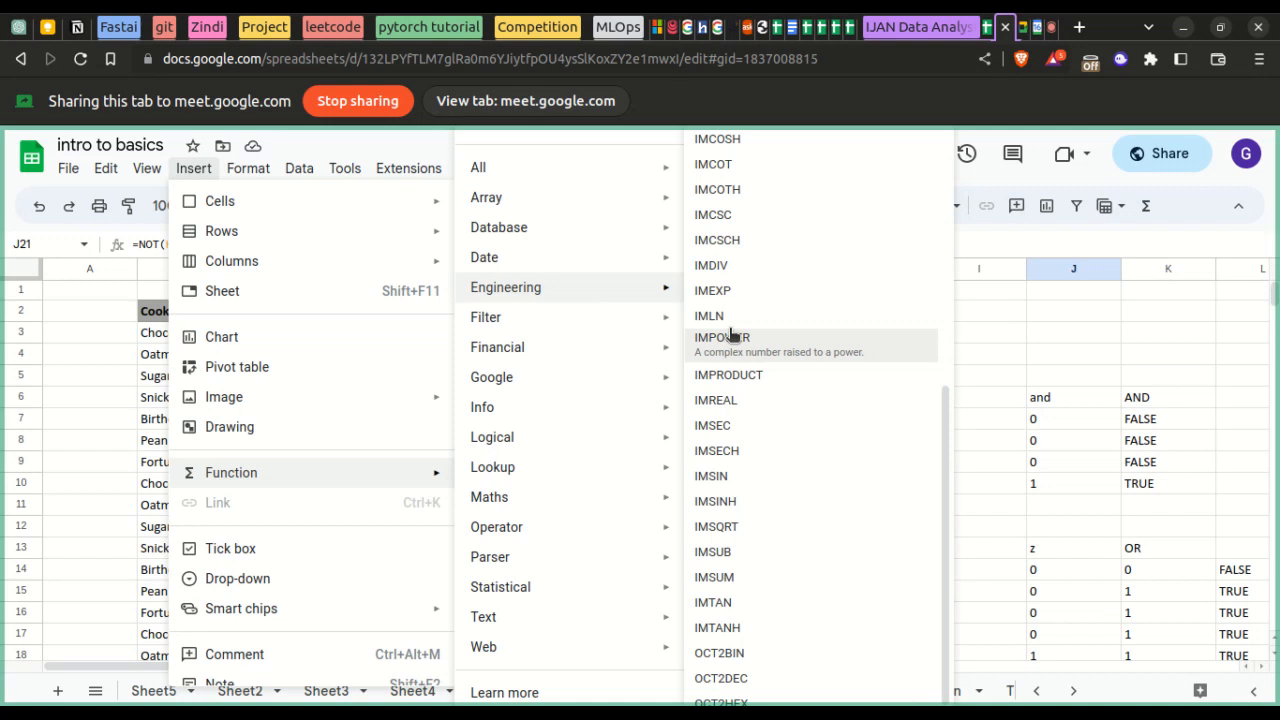
{"action": "mouse_move", "coordinate": [625, 347]}
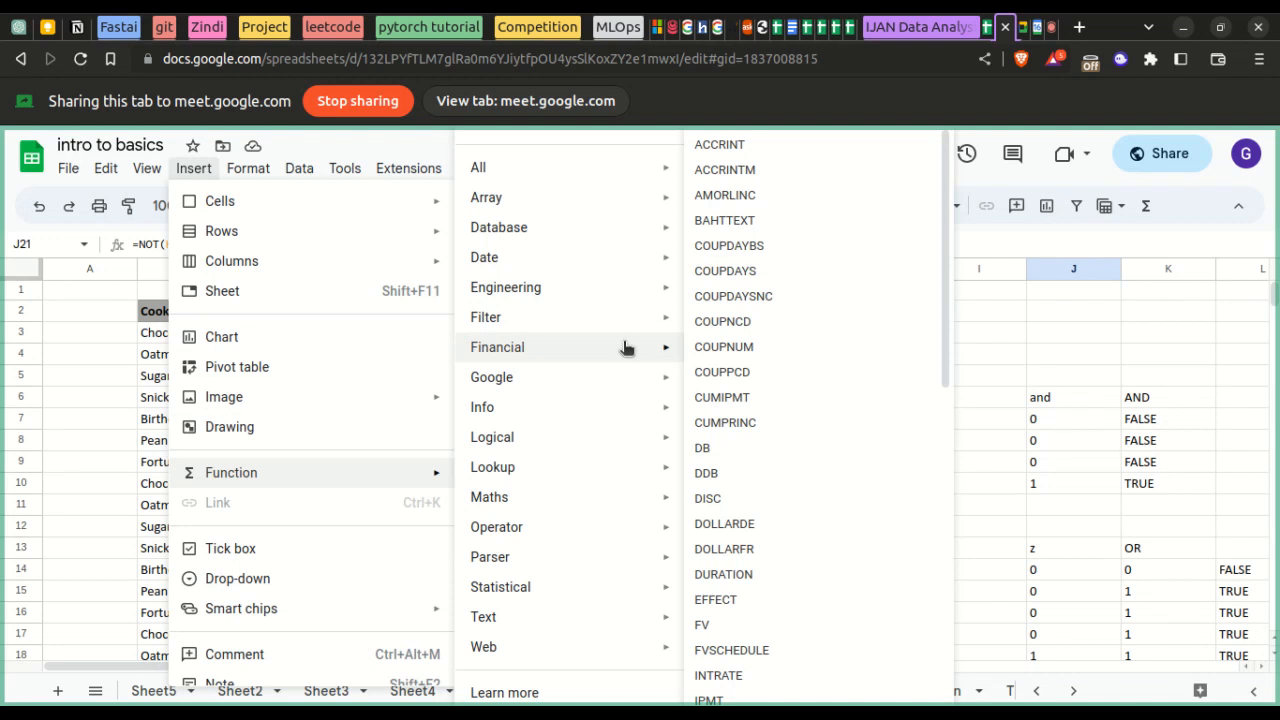
{"action": "mouse_move", "coordinate": [567, 482]}
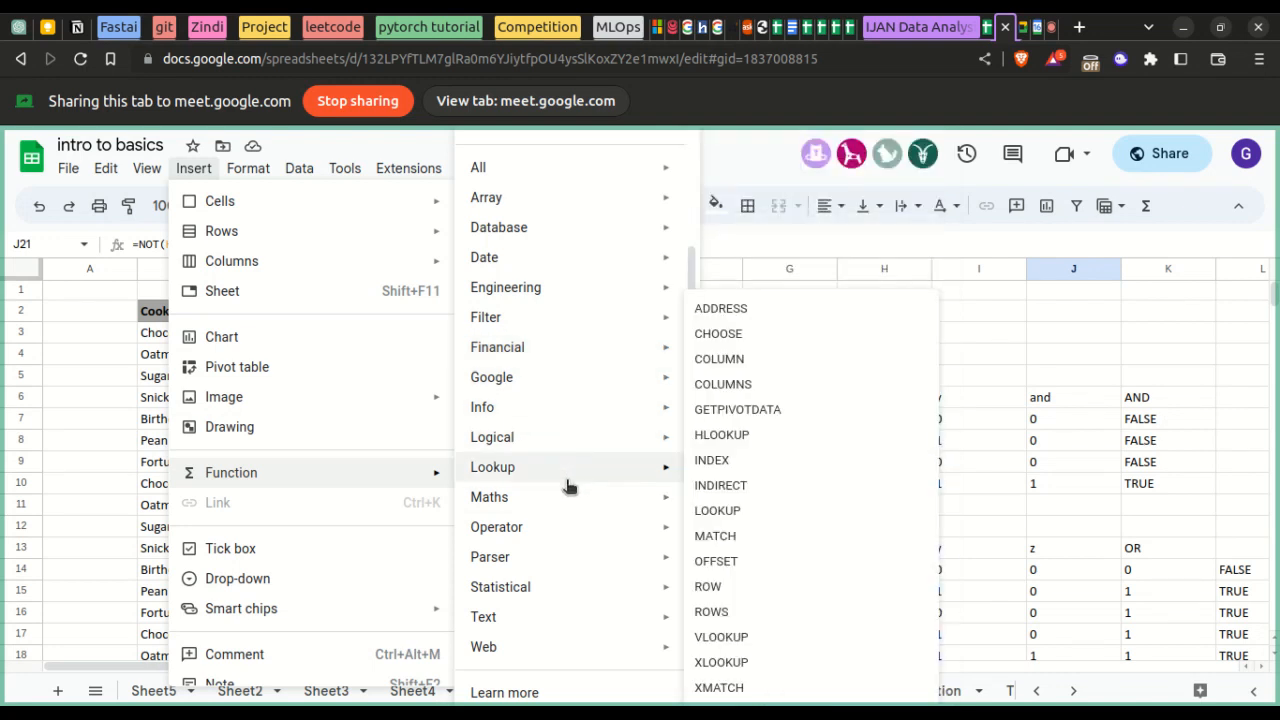
{"action": "mouse_move", "coordinate": [551, 587]}
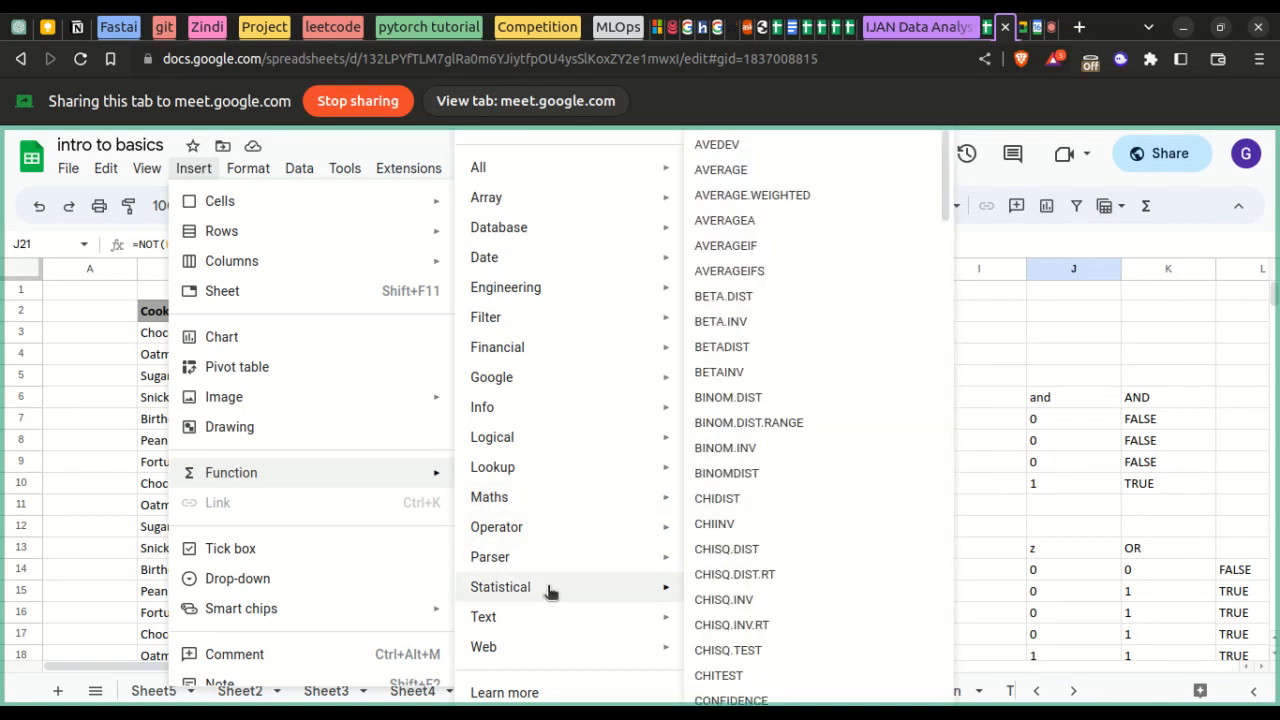
{"action": "mouse_move", "coordinate": [556, 624]}
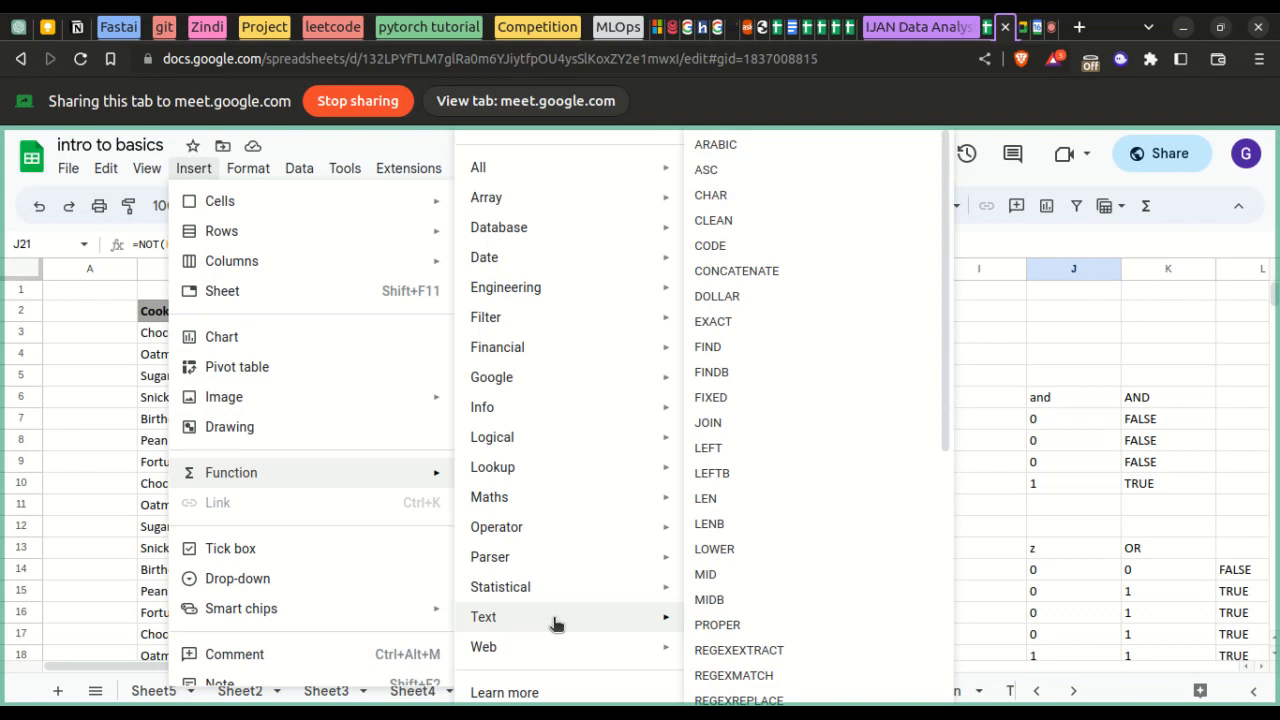
{"action": "mouse_move", "coordinate": [588, 266]}
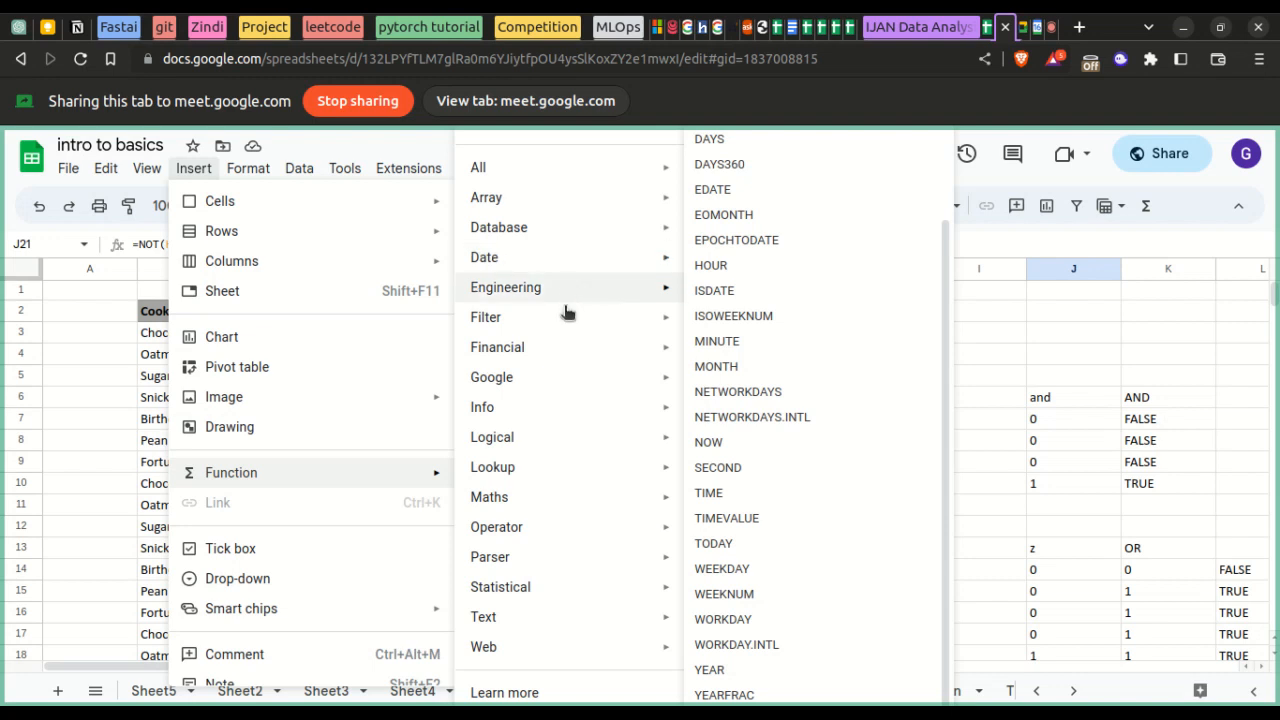
{"action": "mouse_move", "coordinate": [563, 321]}
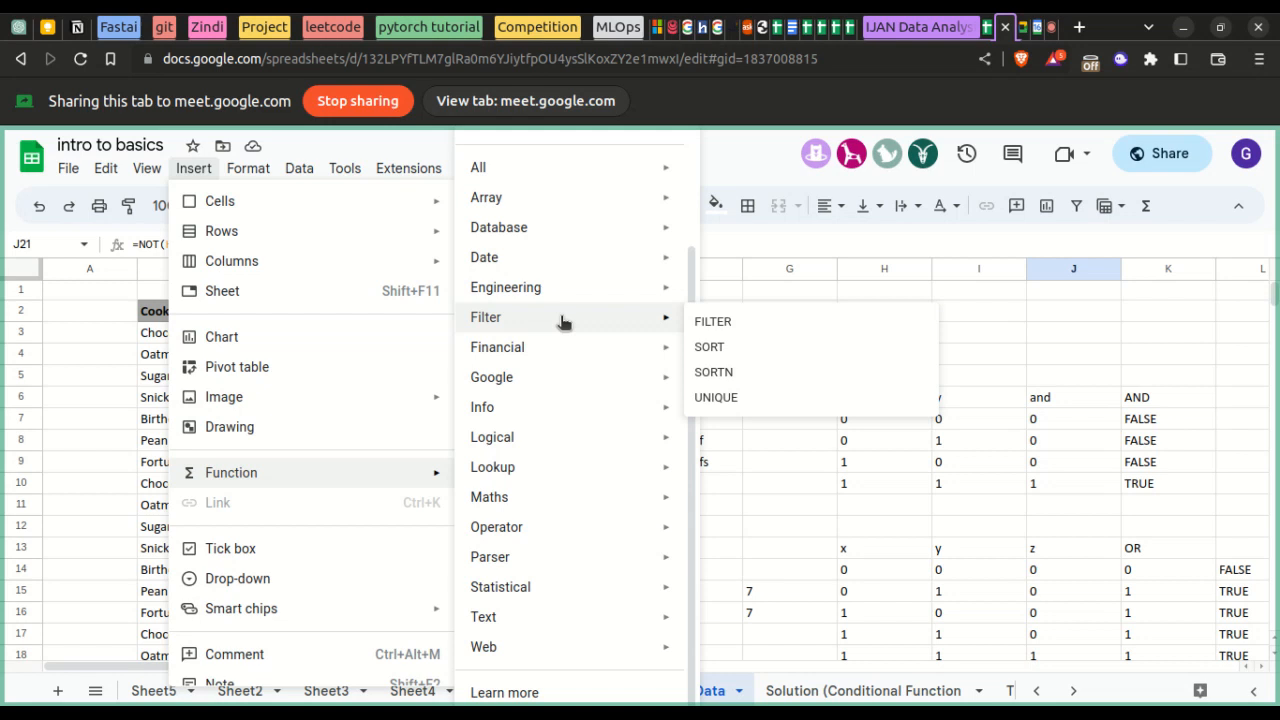
{"action": "left_click", "coordinate": [768, 481]}
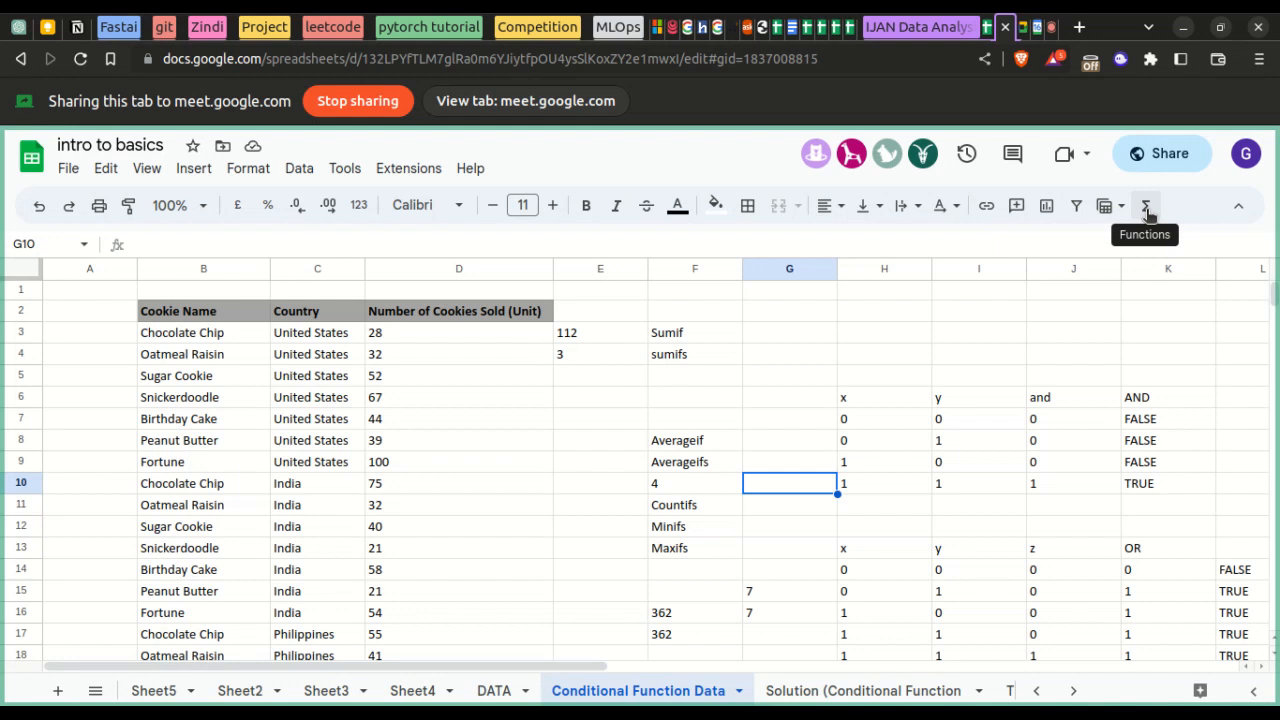
- Compare the function categories offered for insertion with those in the quick-access function list
{"action": "left_click", "coordinate": [194, 168]}
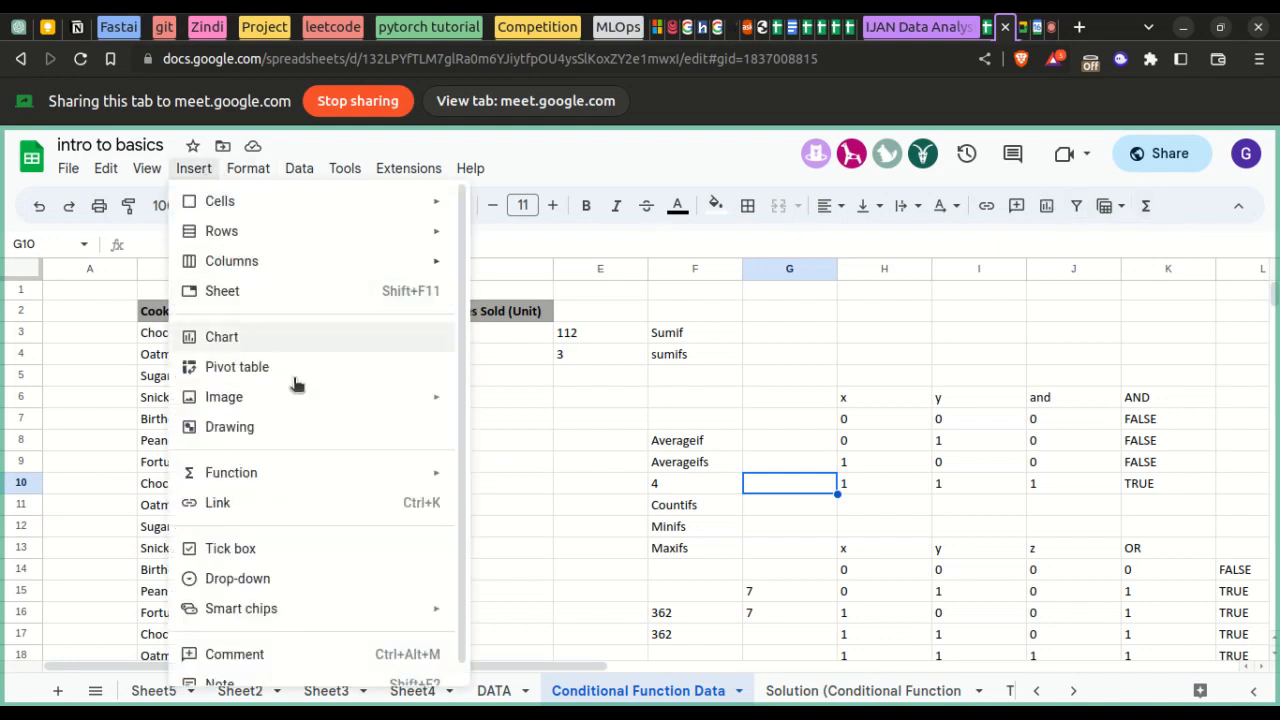
{"action": "mouse_move", "coordinate": [317, 474]}
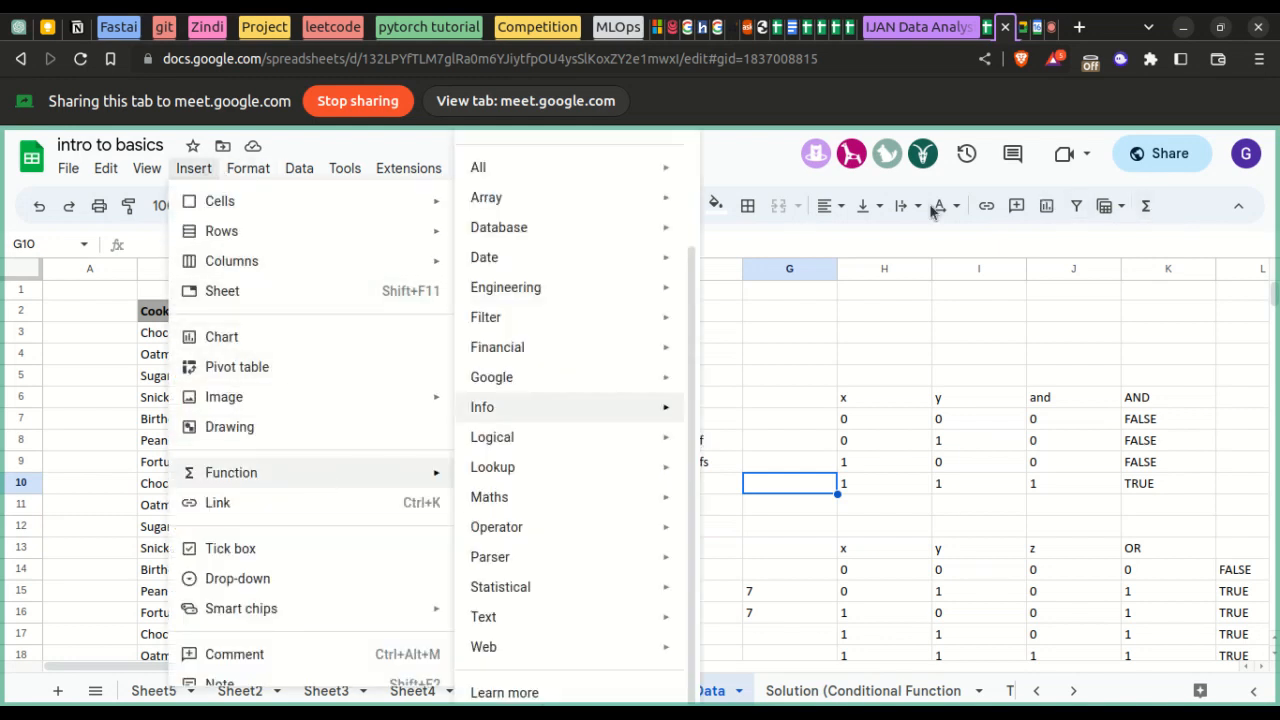
{"action": "left_click", "coordinate": [1148, 206]}
{"action": "scroll", "coordinate": [1104, 460], "scroll_direction": "down", "scroll_amount": 3}
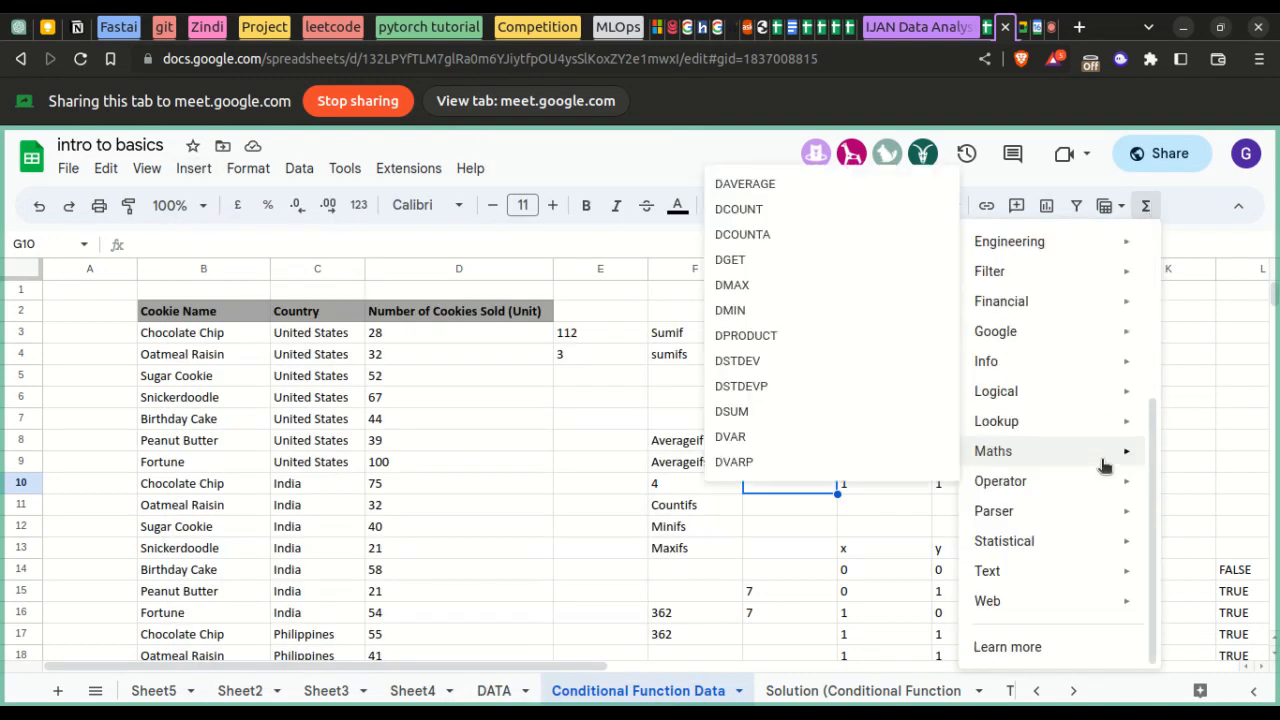
{"action": "scroll", "coordinate": [1106, 463], "scroll_direction": "up", "scroll_amount": 5}
{"action": "left_click", "coordinate": [1200, 228]}
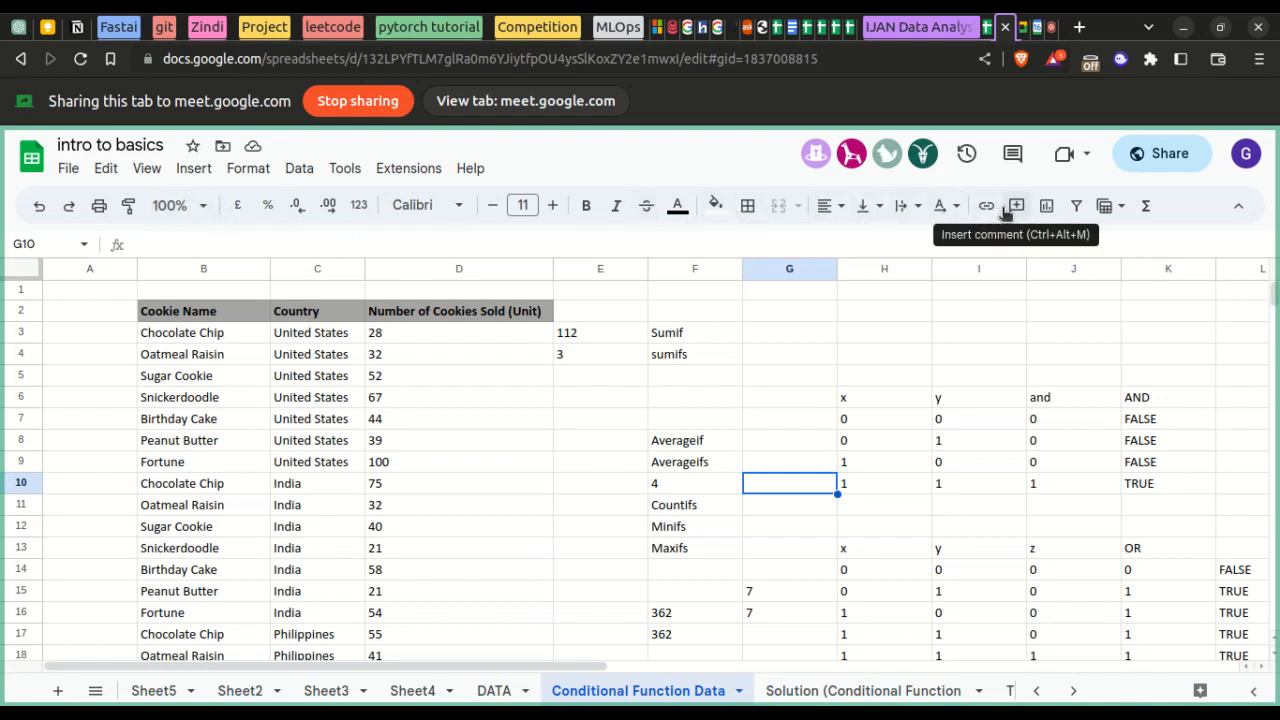
- Create a filter on the range F6:L18 and insert a column chart based on the same range
{"action": "left_click", "coordinate": [1115, 212]}
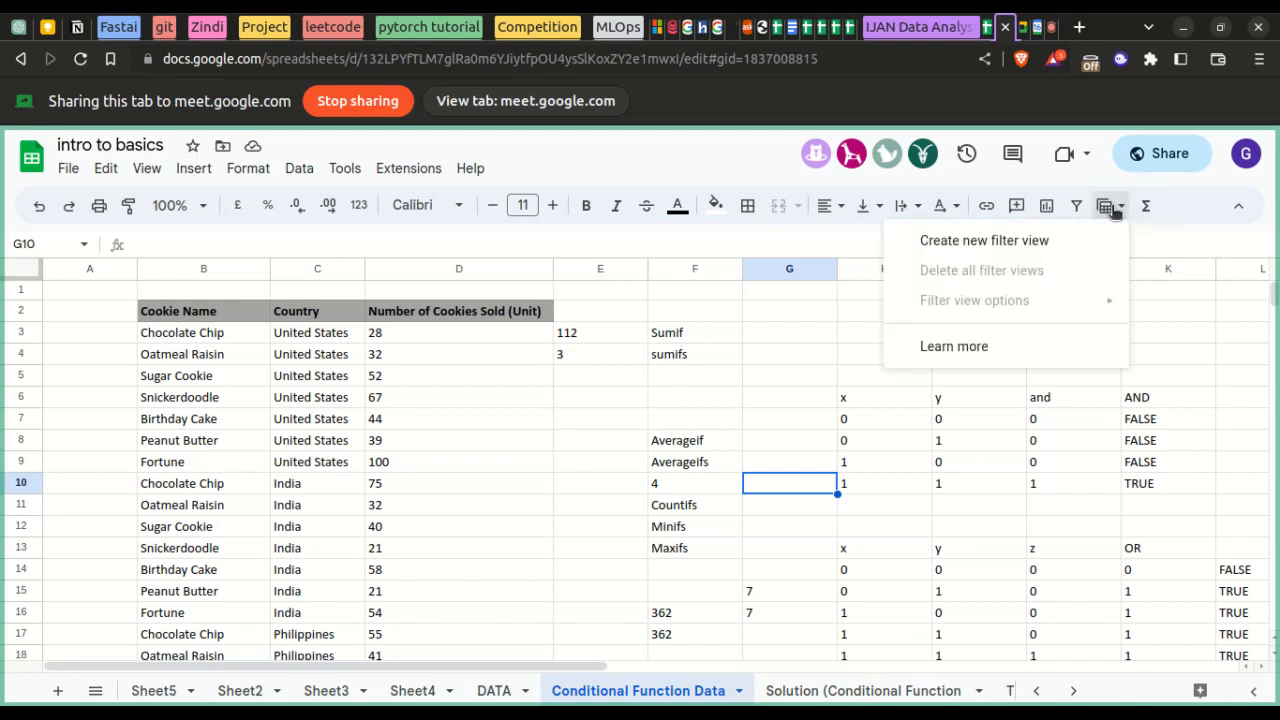
{"action": "left_click", "coordinate": [1076, 205]}
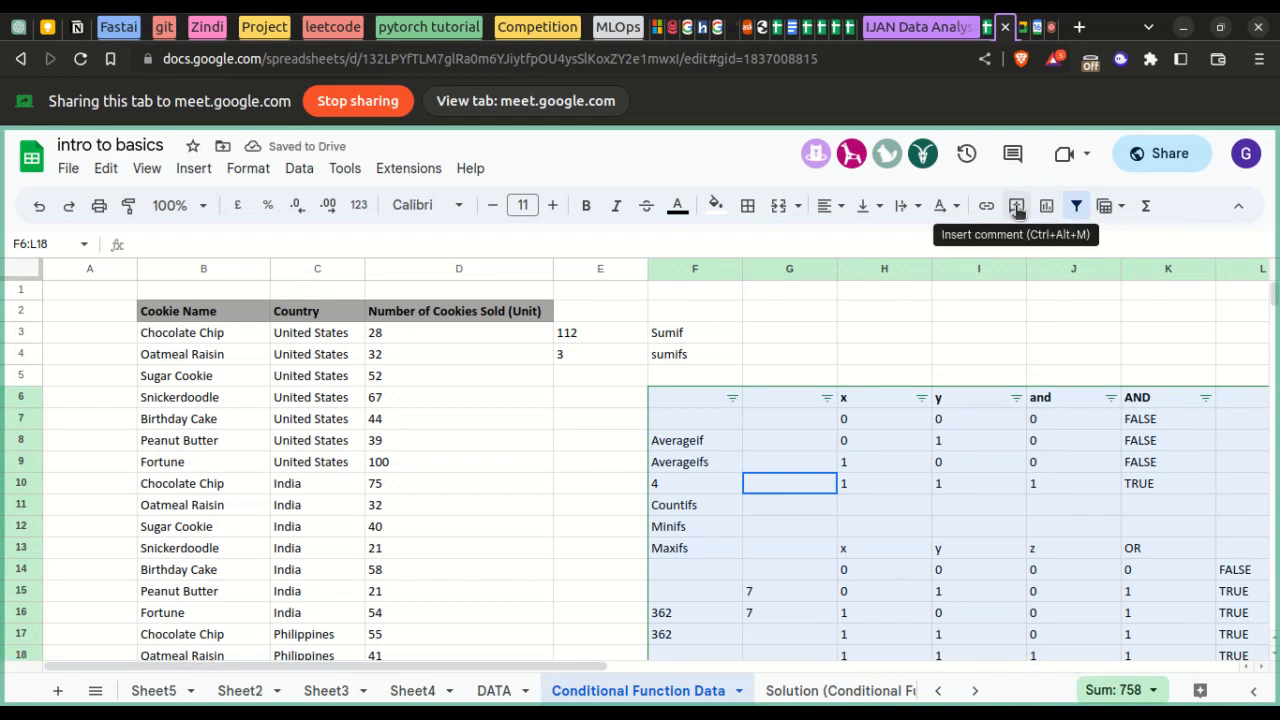
{"action": "left_click", "coordinate": [1046, 206]}
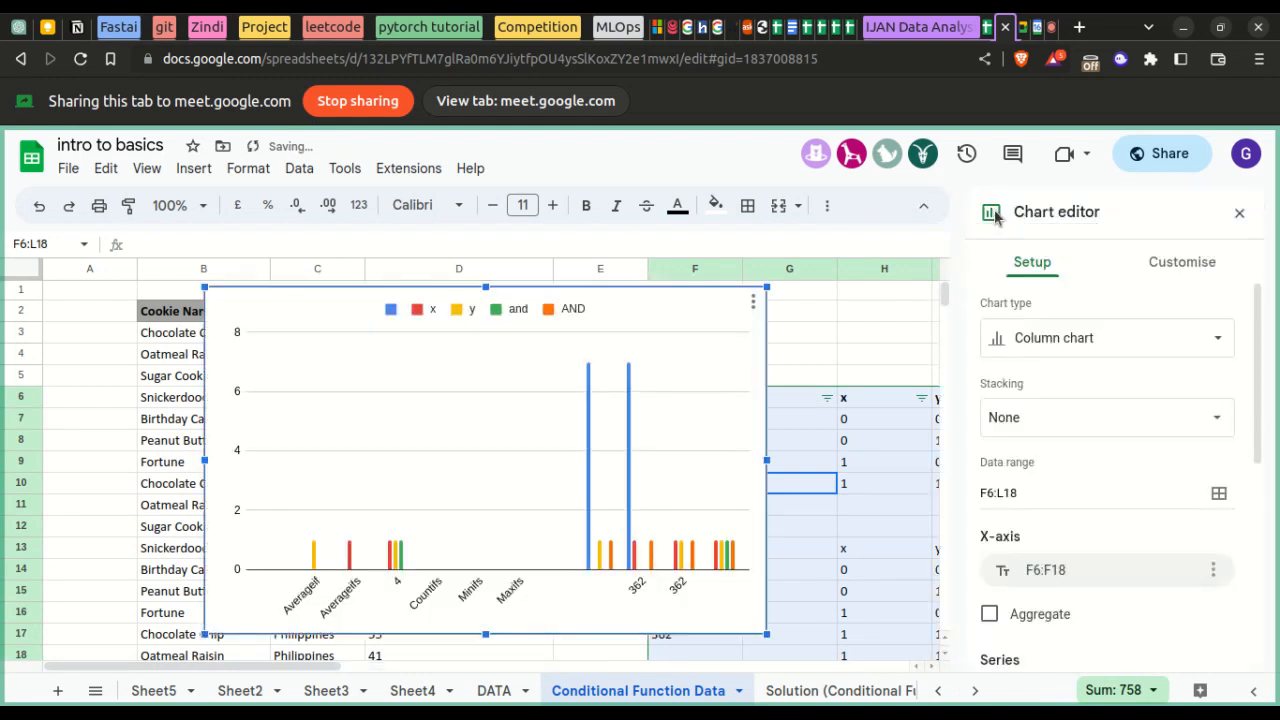
{"action": "left_click", "coordinate": [1239, 216]}
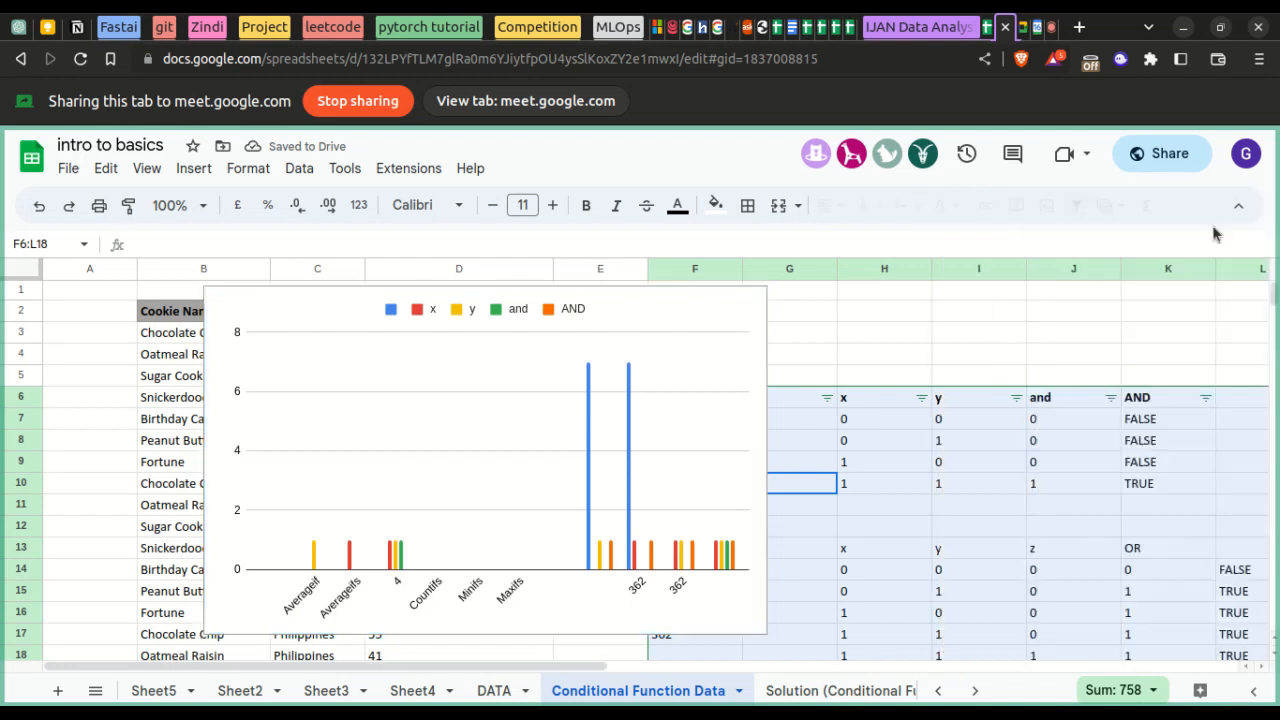
- Delete the column chart and remove the filter from the range F6:L18
{"action": "key", "text": "Delete"}
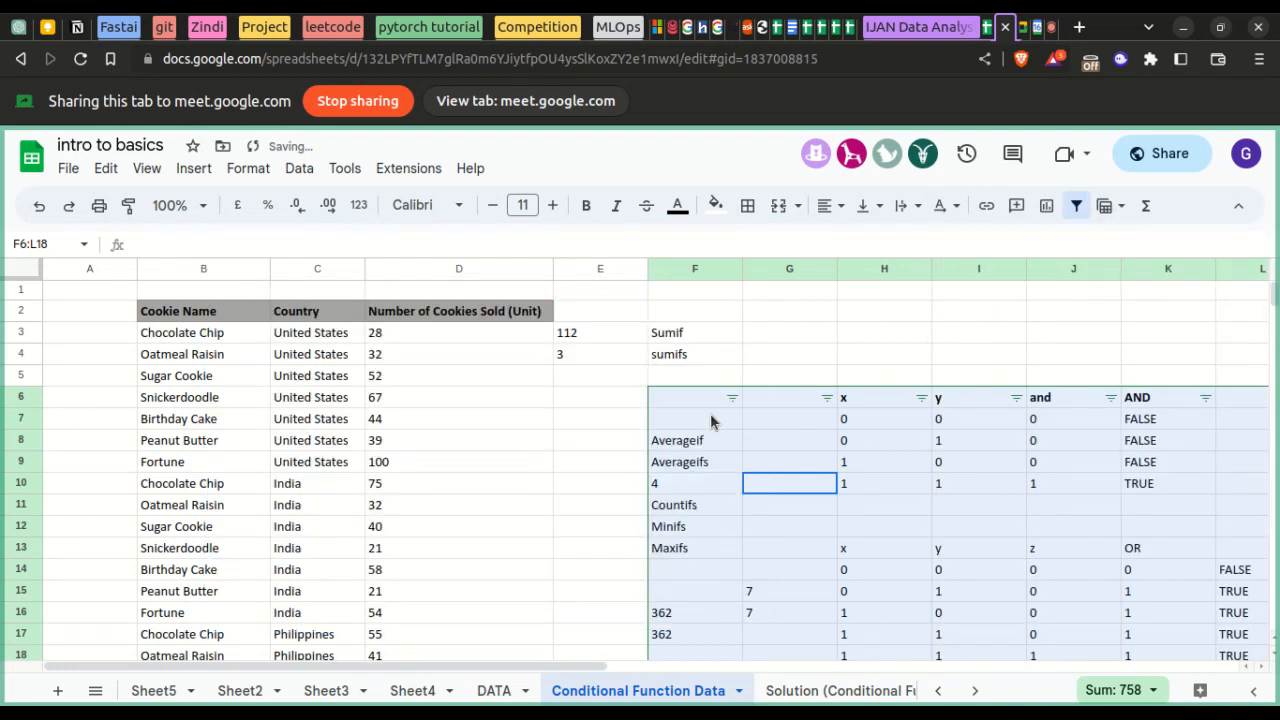
{"action": "left_click", "coordinate": [1077, 207]}
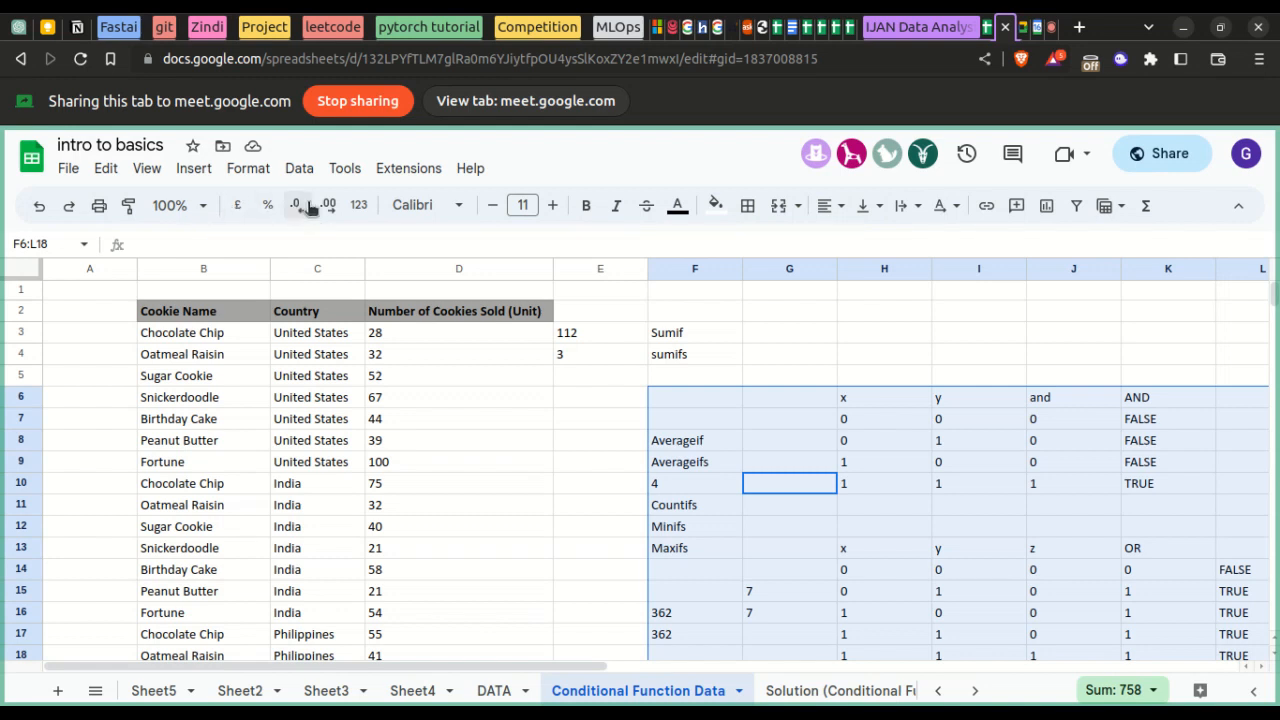
- Look through the number formats available for the selected cells, including currency, date and custom formats
{"action": "left_click", "coordinate": [360, 206]}
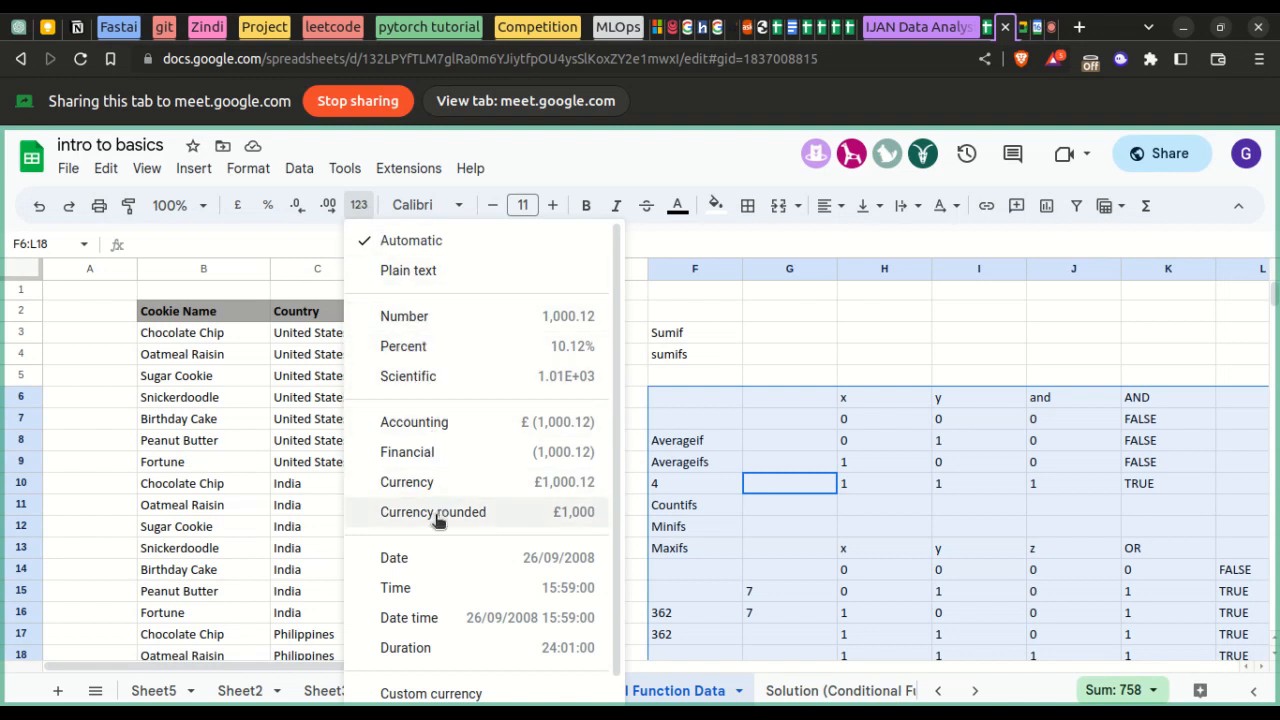
{"action": "scroll", "coordinate": [440, 525], "scroll_direction": "down", "scroll_amount": 1}
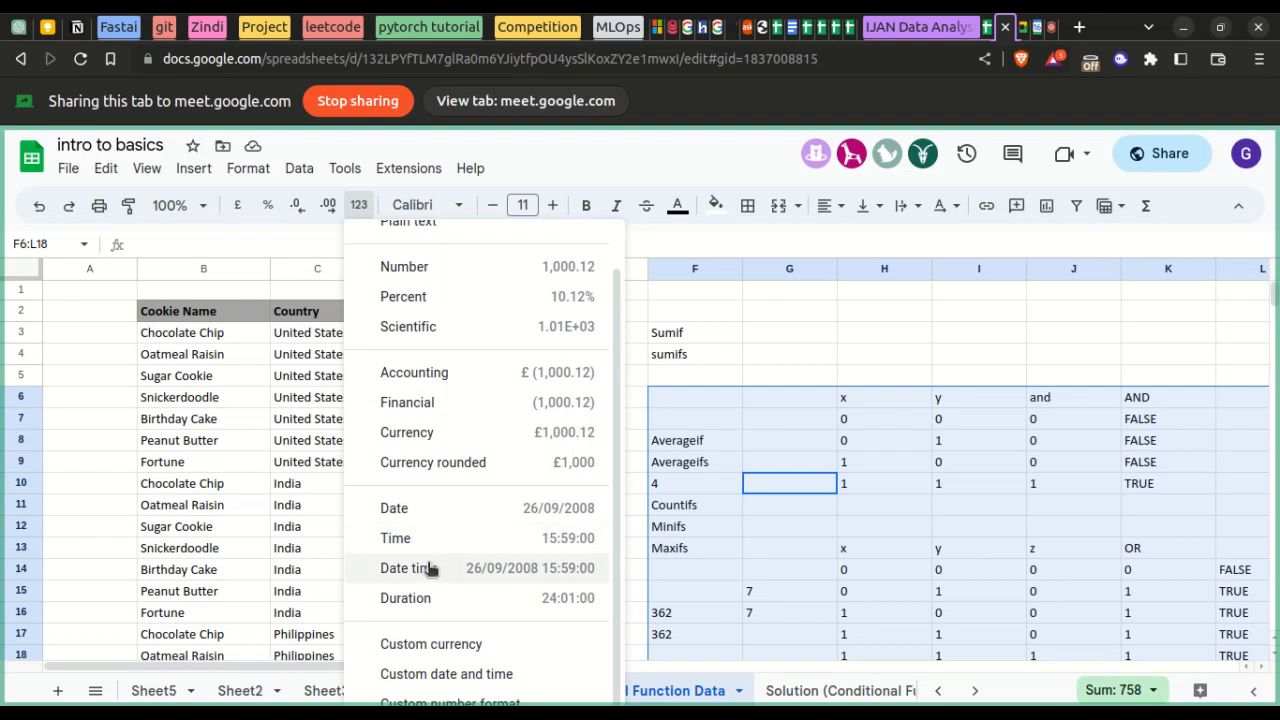
{"action": "left_click", "coordinate": [724, 332]}
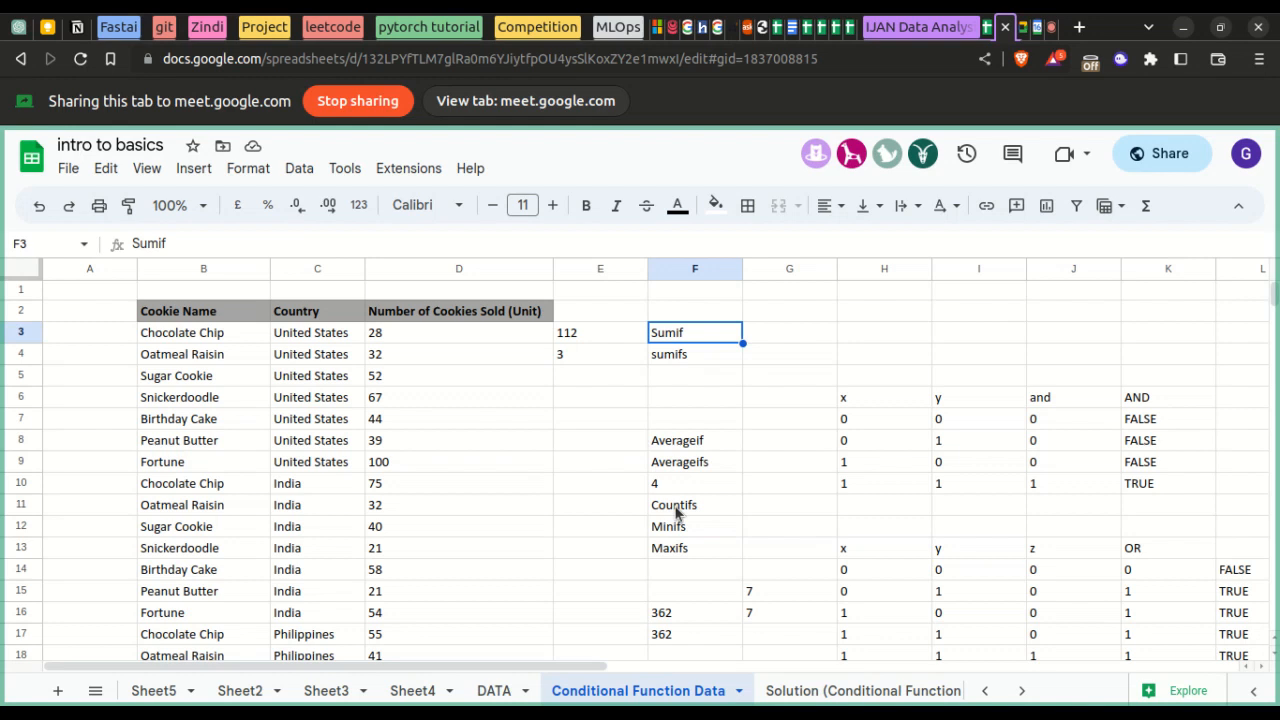
- Review the AND, OR and NOT truth tables beside the cookie sales data
{"action": "scroll", "coordinate": [675, 510], "scroll_direction": "down", "scroll_amount": 1}
{"action": "scroll", "coordinate": [675, 510], "scroll_direction": "right", "scroll_amount": 5}
{"action": "scroll", "coordinate": [675, 510], "scroll_direction": "left", "scroll_amount": 5}
{"action": "scroll", "coordinate": [675, 510], "scroll_direction": "down", "scroll_amount": 1}
{"action": "scroll", "coordinate": [674, 510], "scroll_direction": "right", "scroll_amount": 3}
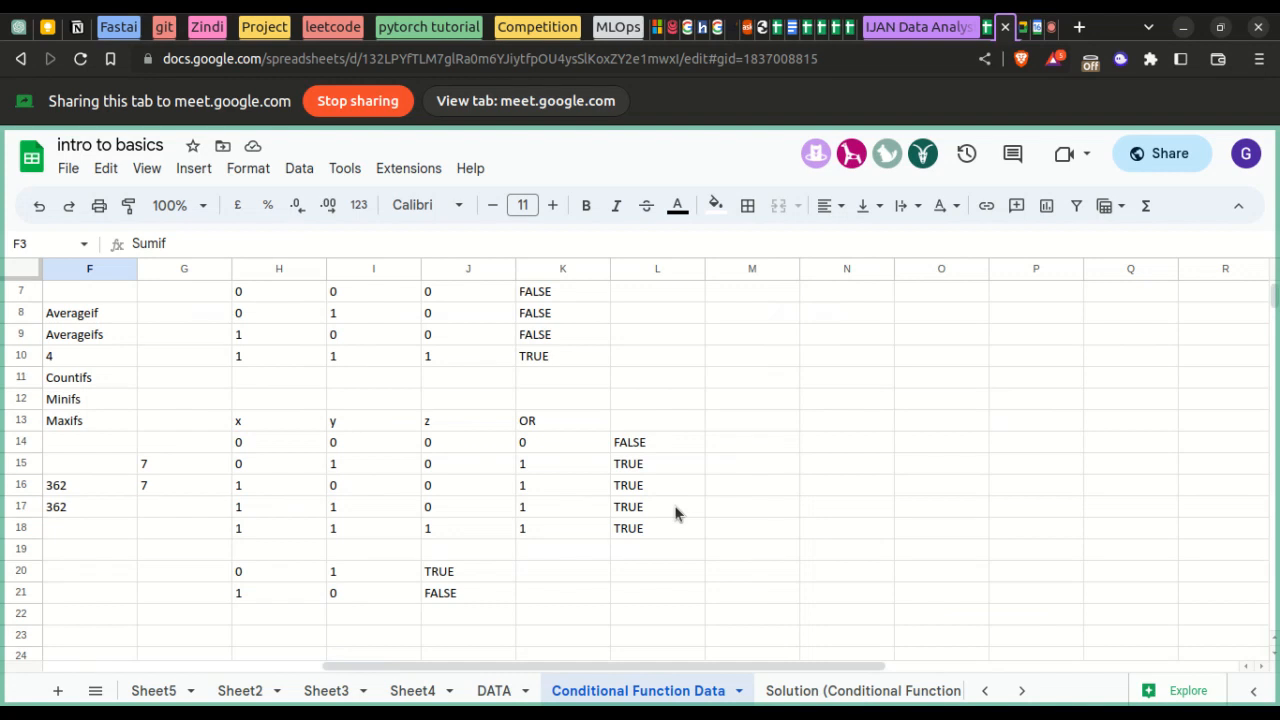
{"action": "scroll", "coordinate": [674, 505], "scroll_direction": "left", "scroll_amount": 4}
{"action": "scroll", "coordinate": [674, 505], "scroll_direction": "up", "scroll_amount": 1}
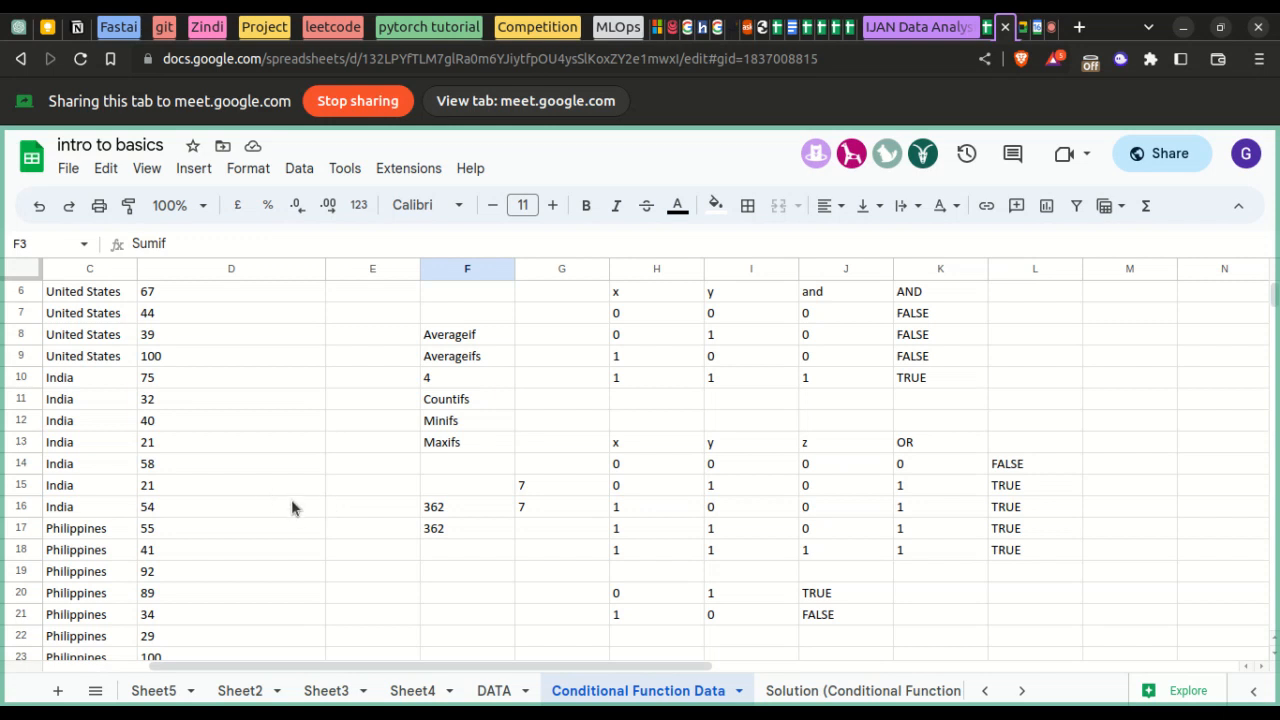
{"action": "left_click", "coordinate": [350, 548]}
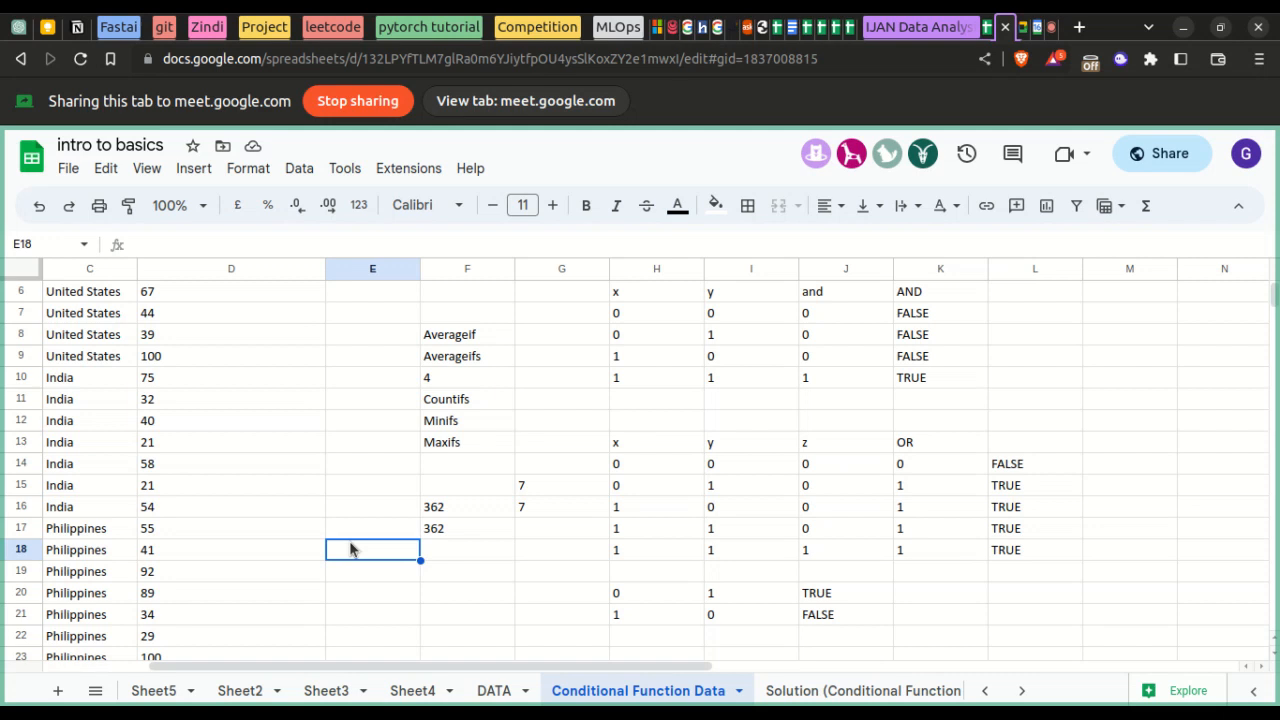
{"action": "scroll", "coordinate": [263, 417], "scroll_direction": "left", "scroll_amount": 3}
{"action": "scroll", "coordinate": [263, 417], "scroll_direction": "up", "scroll_amount": 2}
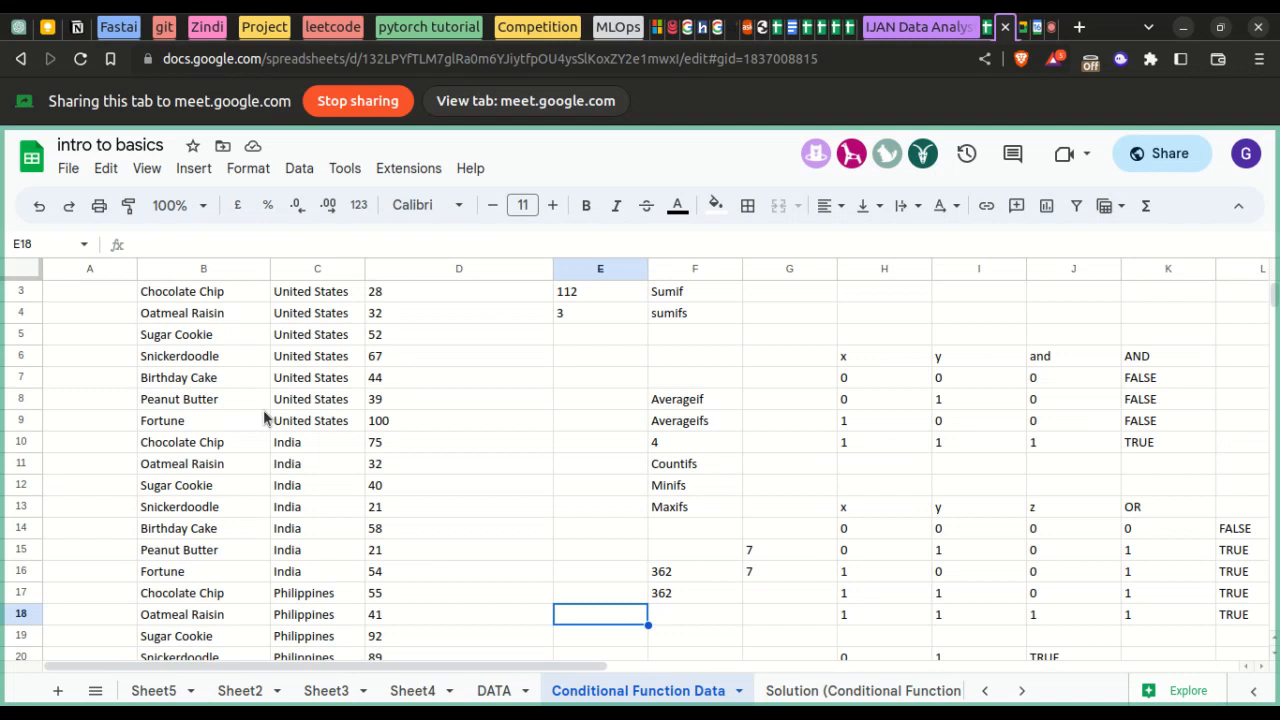
- Inspect the country and units data in C3:D23 and check the sum of India's units in D10:D16
{"action": "scroll", "coordinate": [263, 417], "scroll_direction": "up", "scroll_amount": 2}
{"action": "left_click_drag", "start_coordinate": [322, 336], "coordinate": [424, 486]}
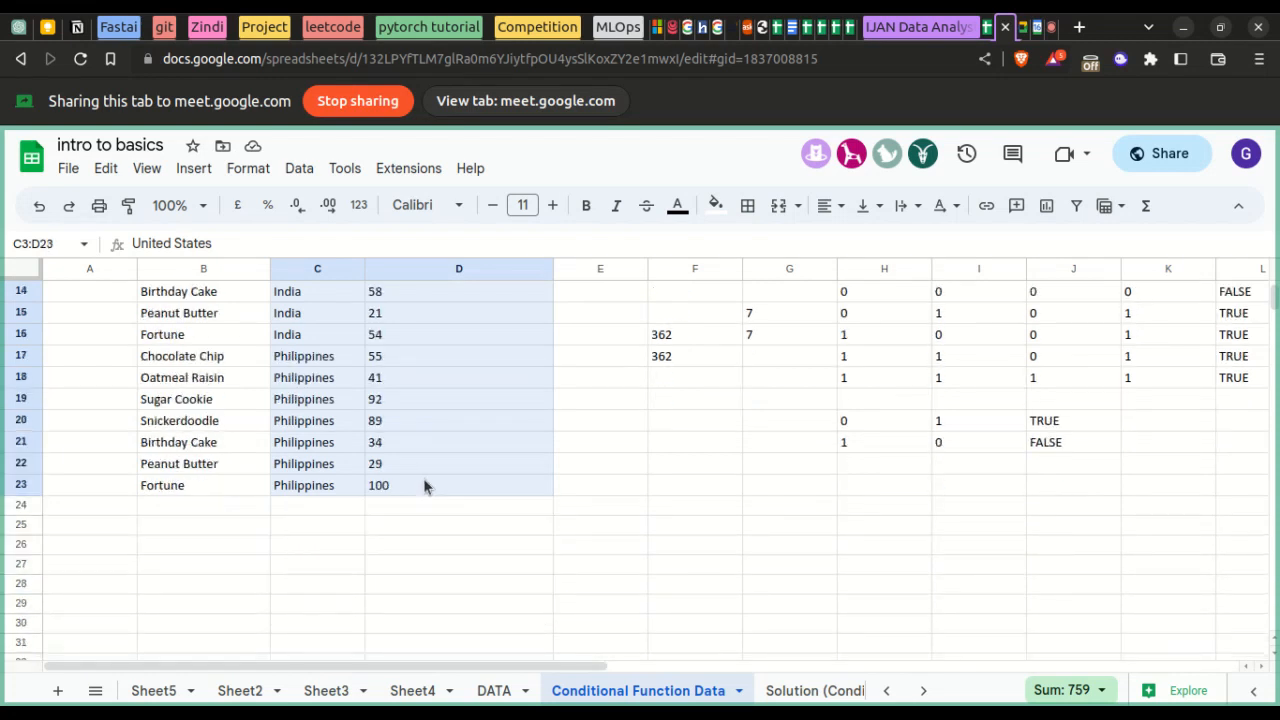
{"action": "scroll", "coordinate": [424, 486], "scroll_direction": "up", "scroll_amount": 5}
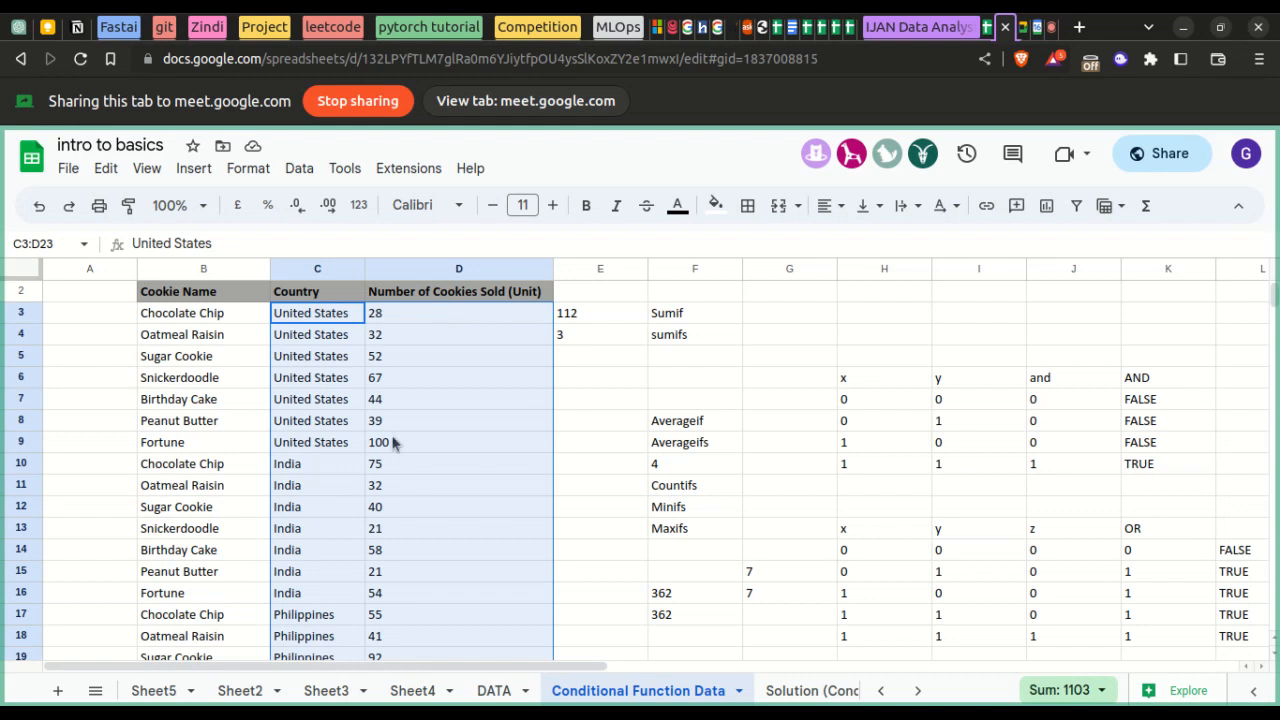
{"action": "left_click", "coordinate": [417, 460]}
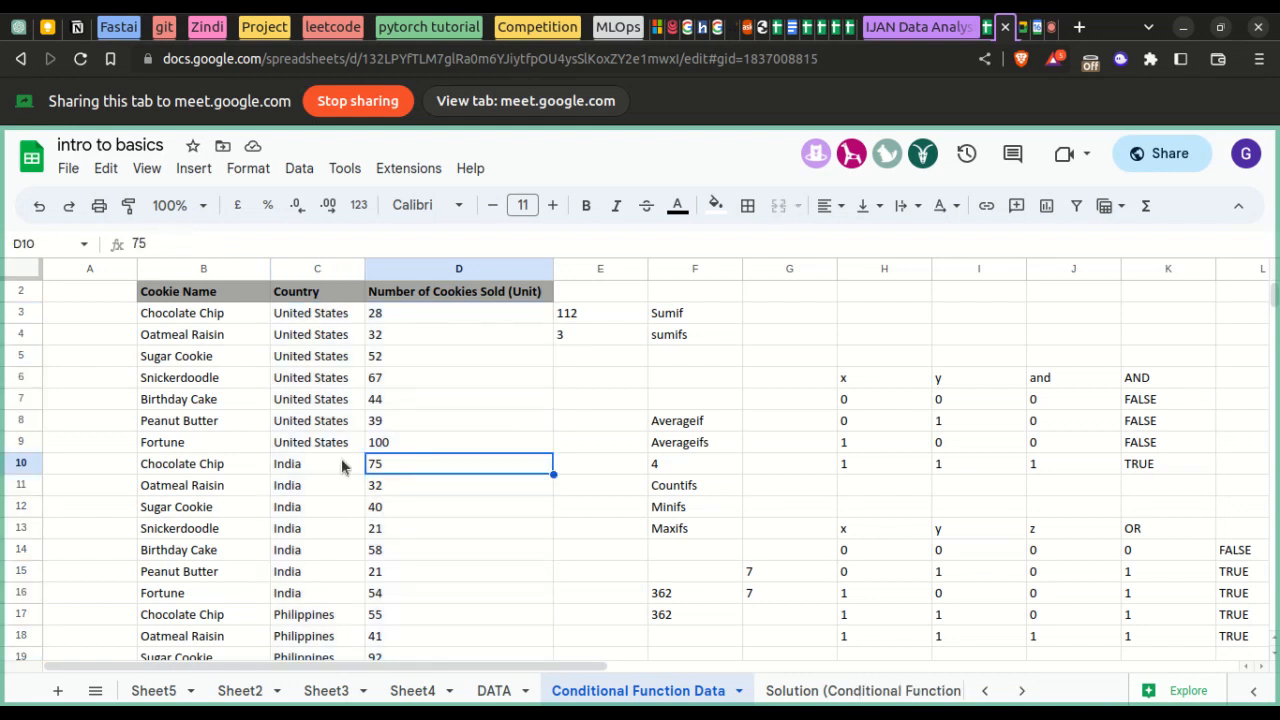
{"action": "left_click", "coordinate": [415, 487], "text": "shift"}
{"action": "left_click", "coordinate": [412, 590], "text": "shift"}
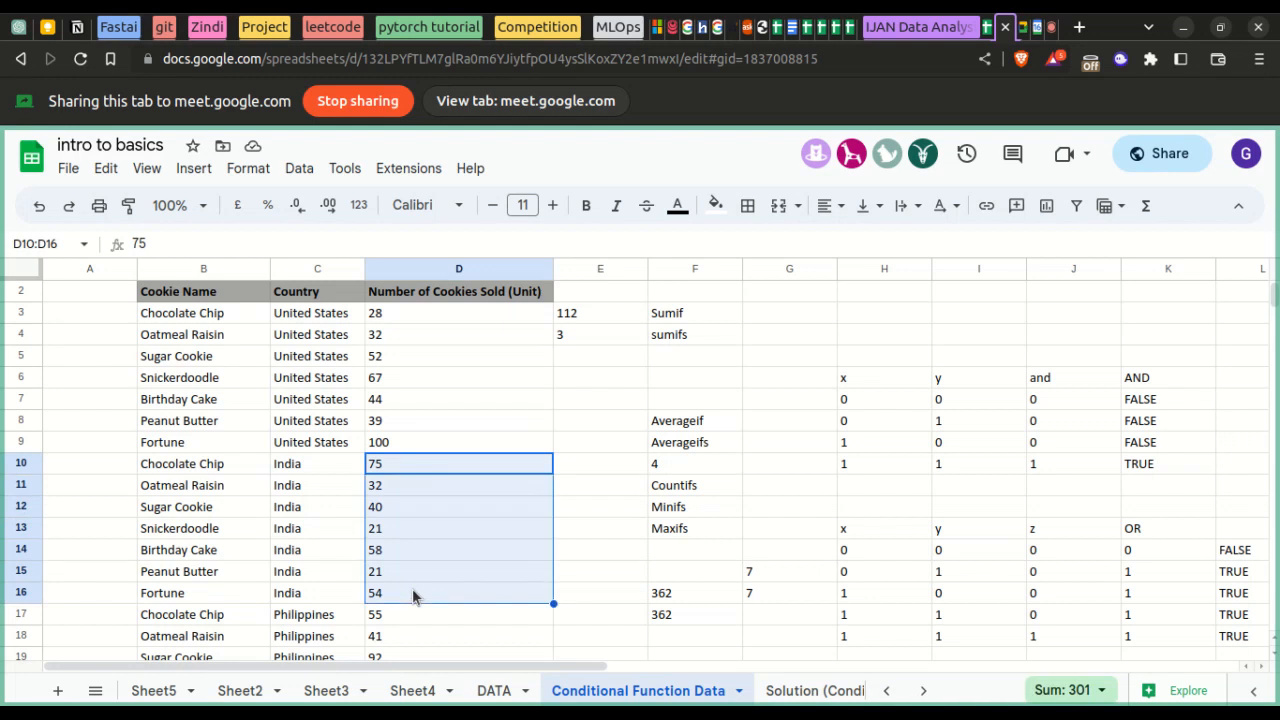
- Enter the formula =SUMIF(C3:C23,"India",D3:D23) in E15 to total the cookies sold in India
{"action": "left_click", "coordinate": [598, 576]}
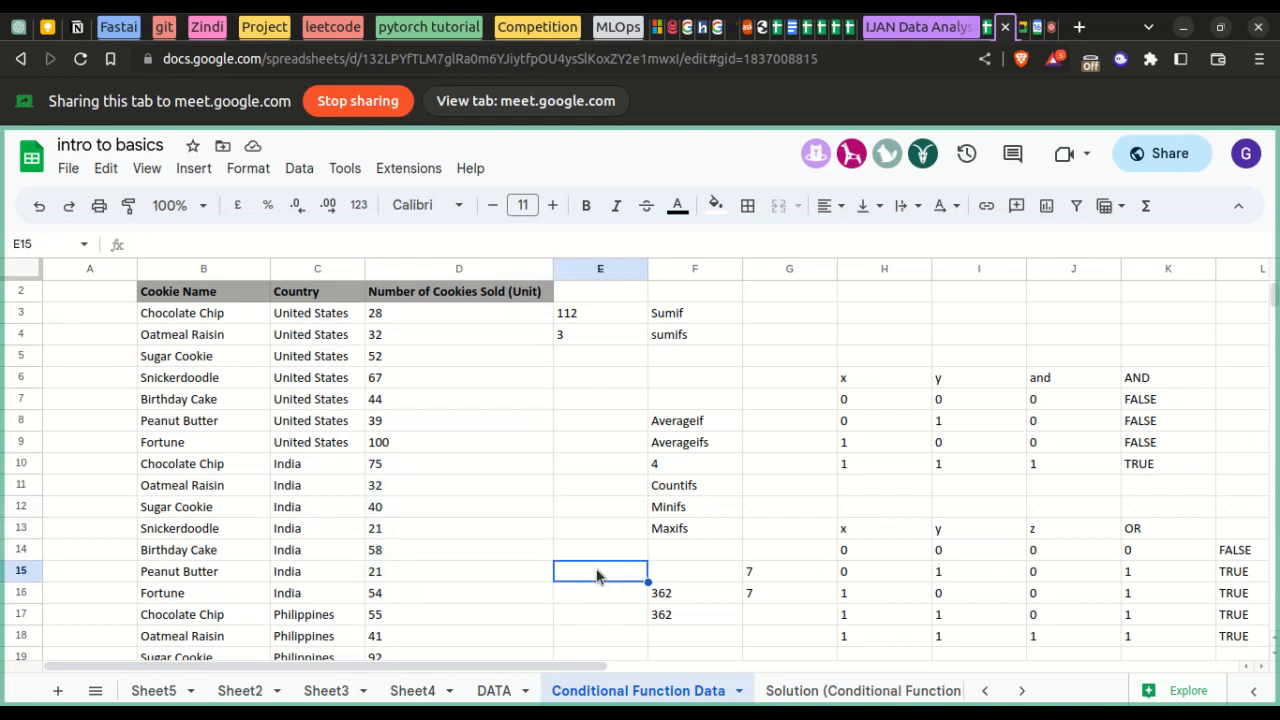
{"action": "type", "text": "=sum"}
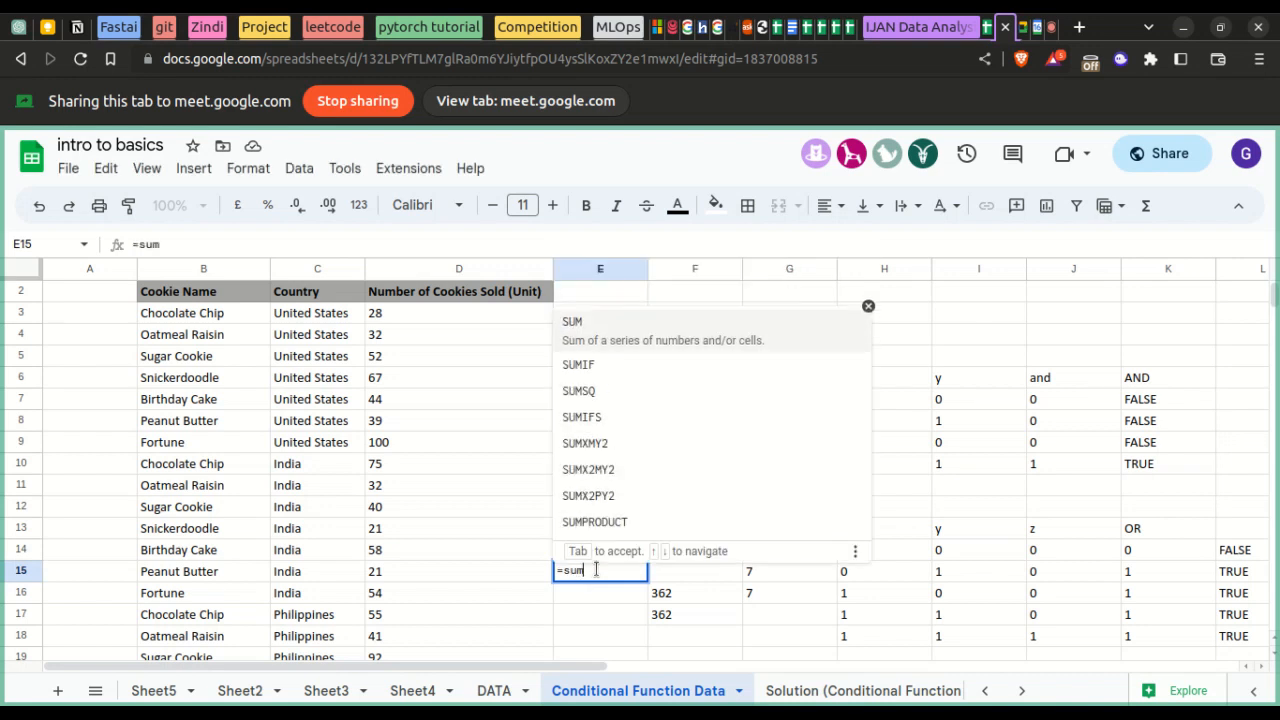
{"action": "left_click", "coordinate": [637, 355]}
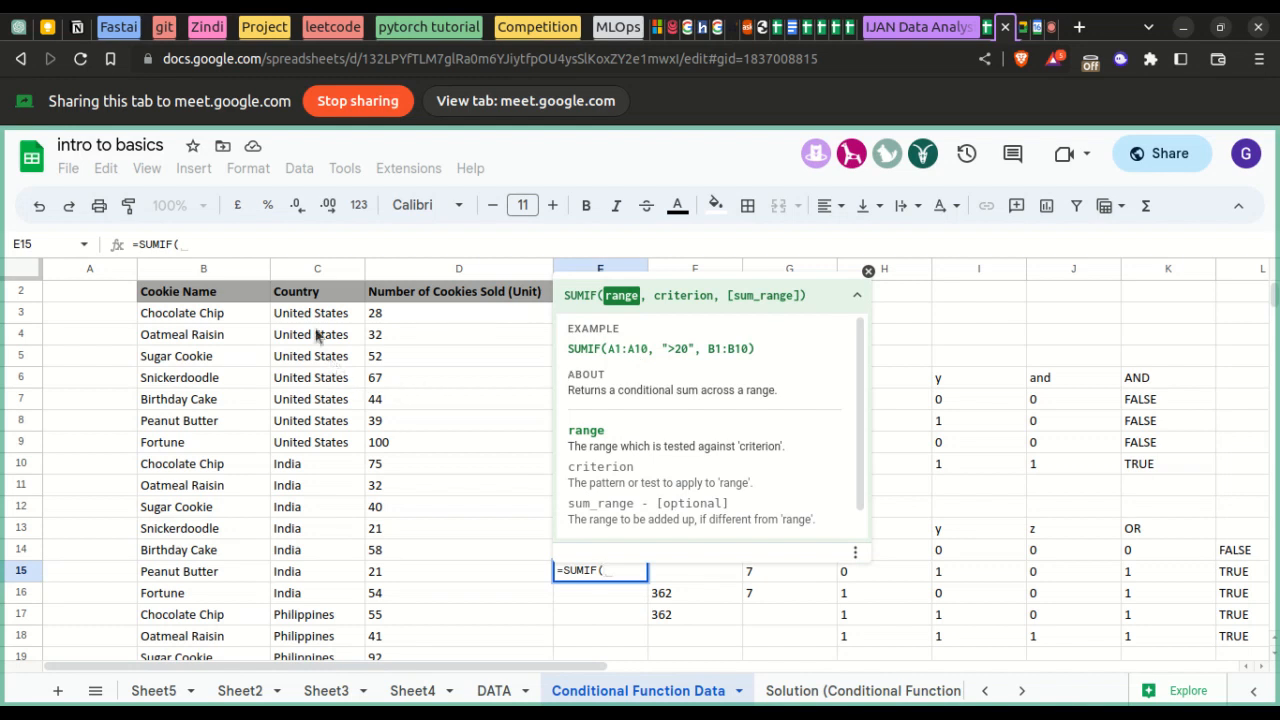
{"action": "left_click_drag", "start_coordinate": [321, 314], "coordinate": [329, 620]}
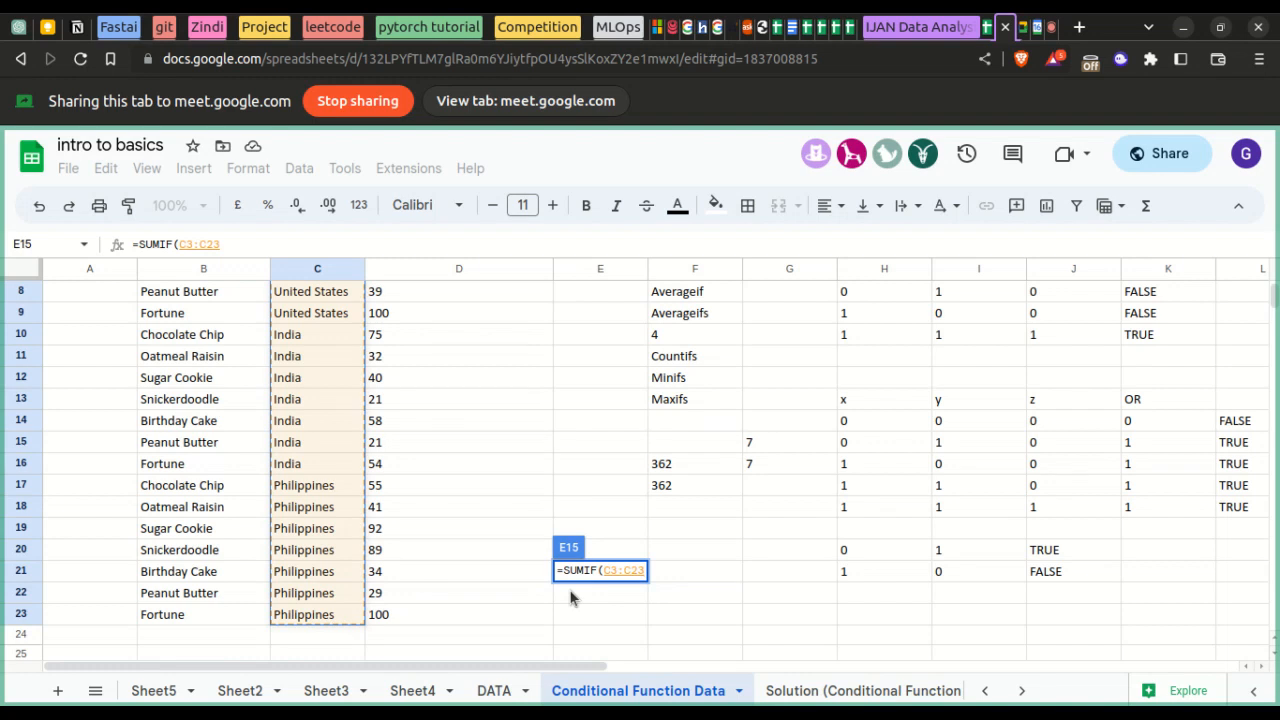
{"action": "type", "text": ",\""}
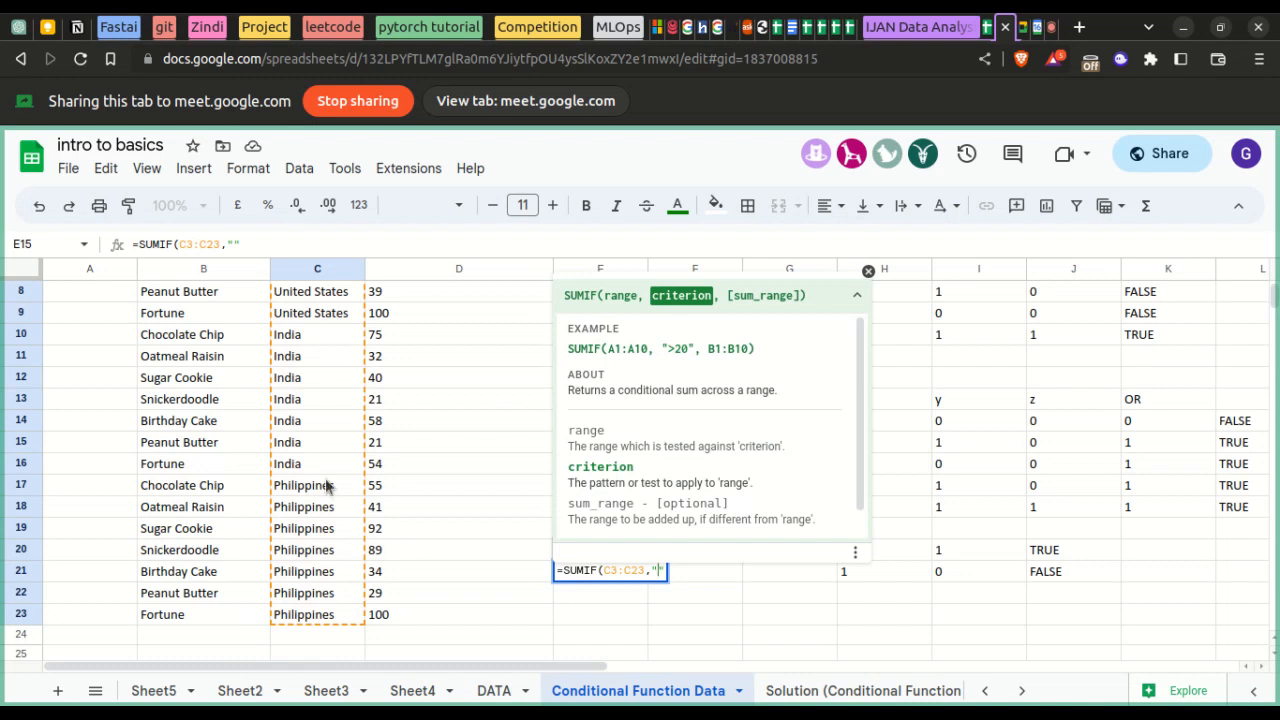
{"action": "scroll", "coordinate": [326, 486], "scroll_direction": "up", "scroll_amount": 1}
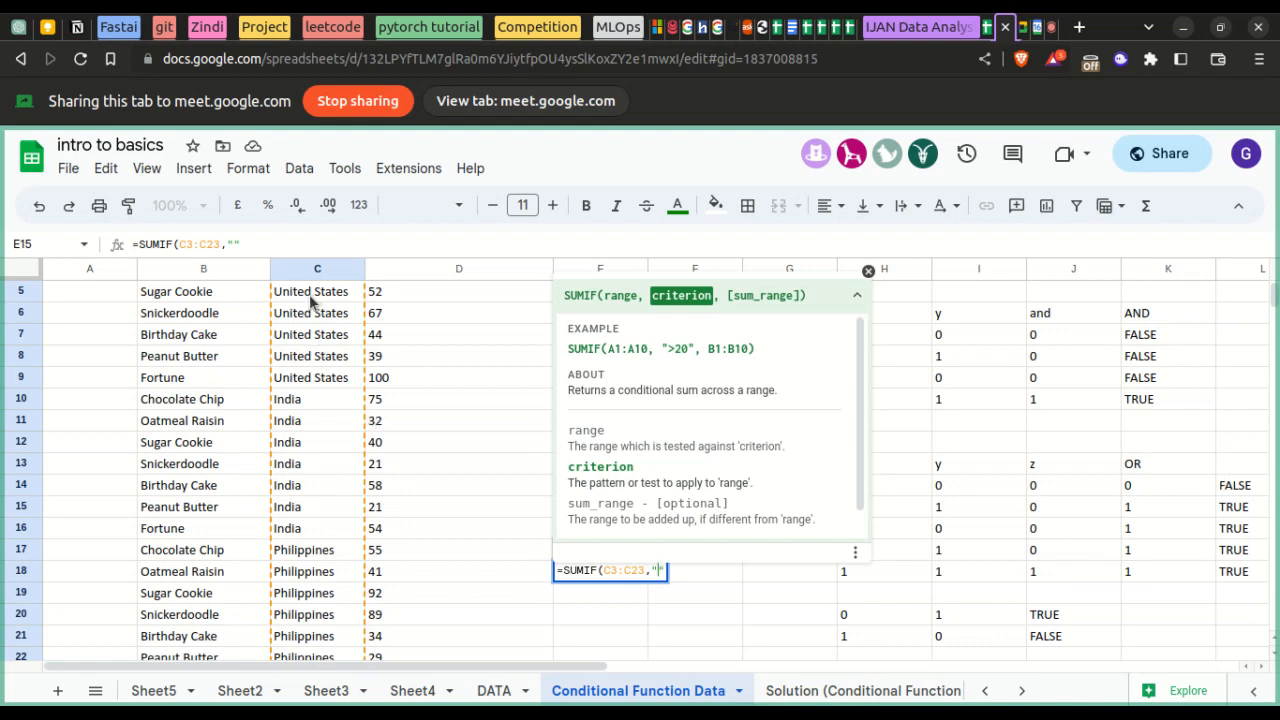
{"action": "type", "text": "India\","}
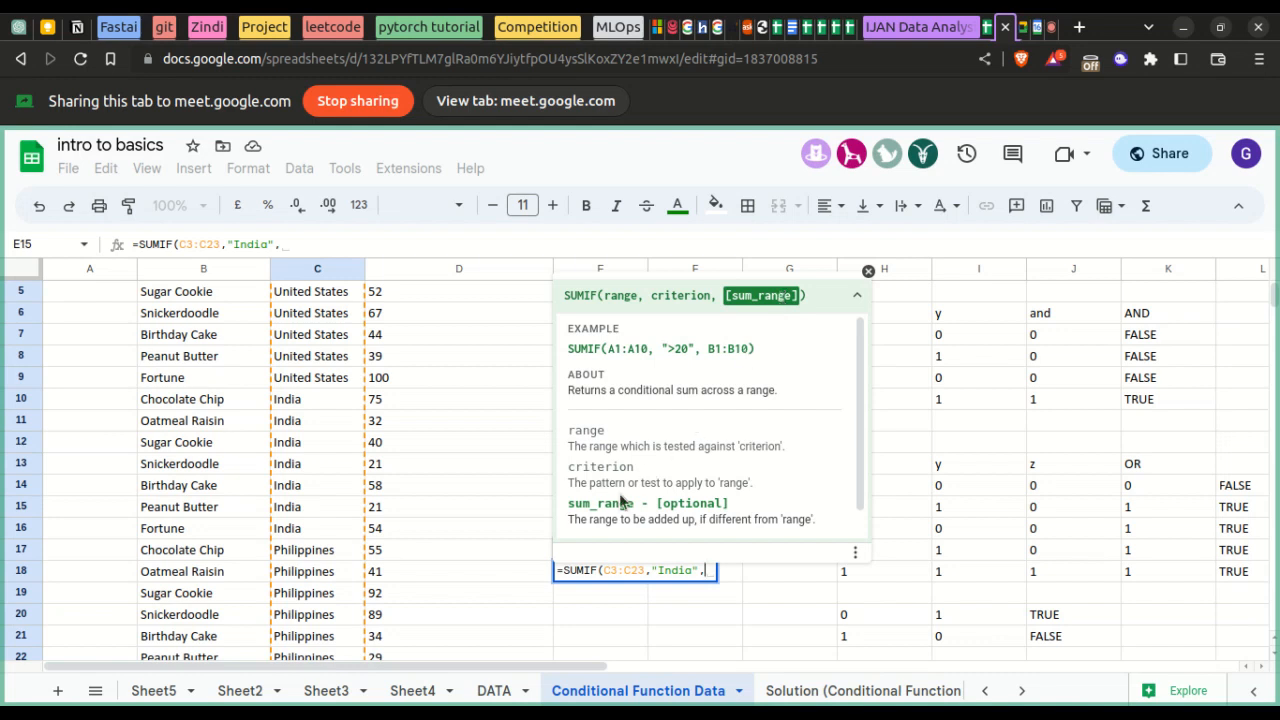
{"action": "scroll", "coordinate": [468, 338], "scroll_direction": "up", "scroll_amount": 2}
{"action": "left_click_drag", "start_coordinate": [440, 332], "coordinate": [429, 467]}
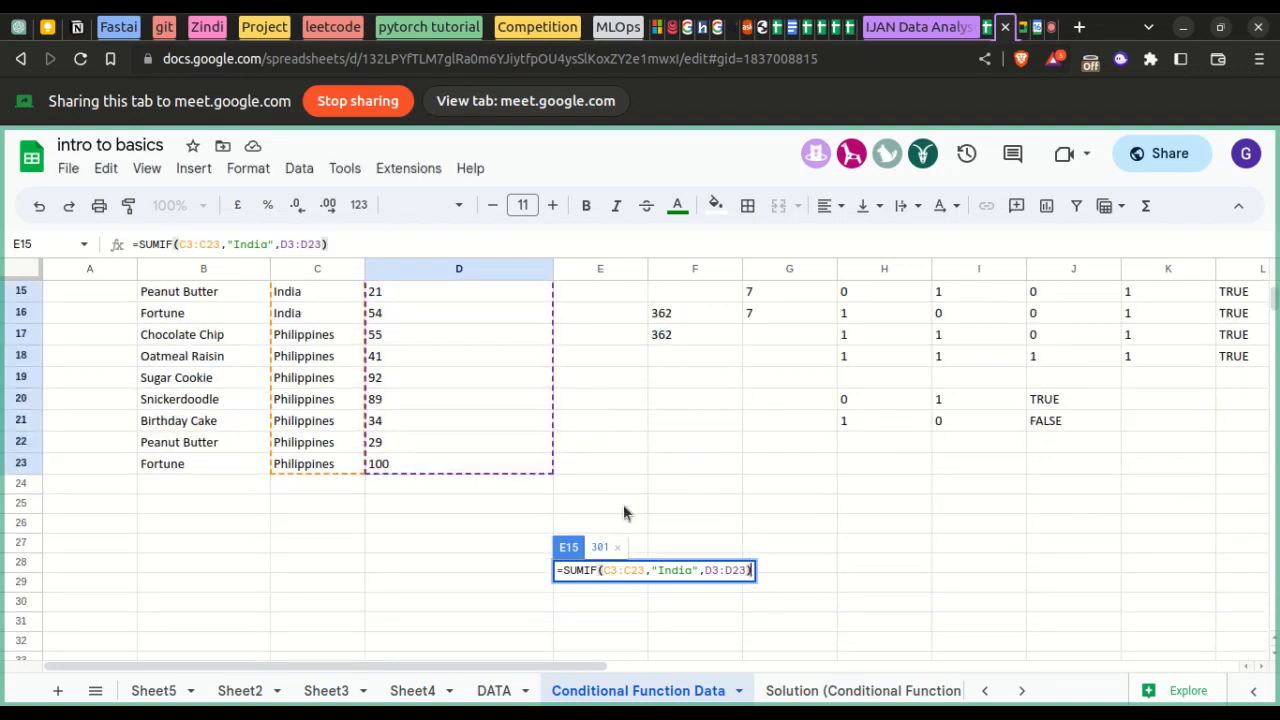
{"action": "key", "text": "Return"}
{"action": "scroll", "coordinate": [623, 504], "scroll_direction": "up", "scroll_amount": 1}
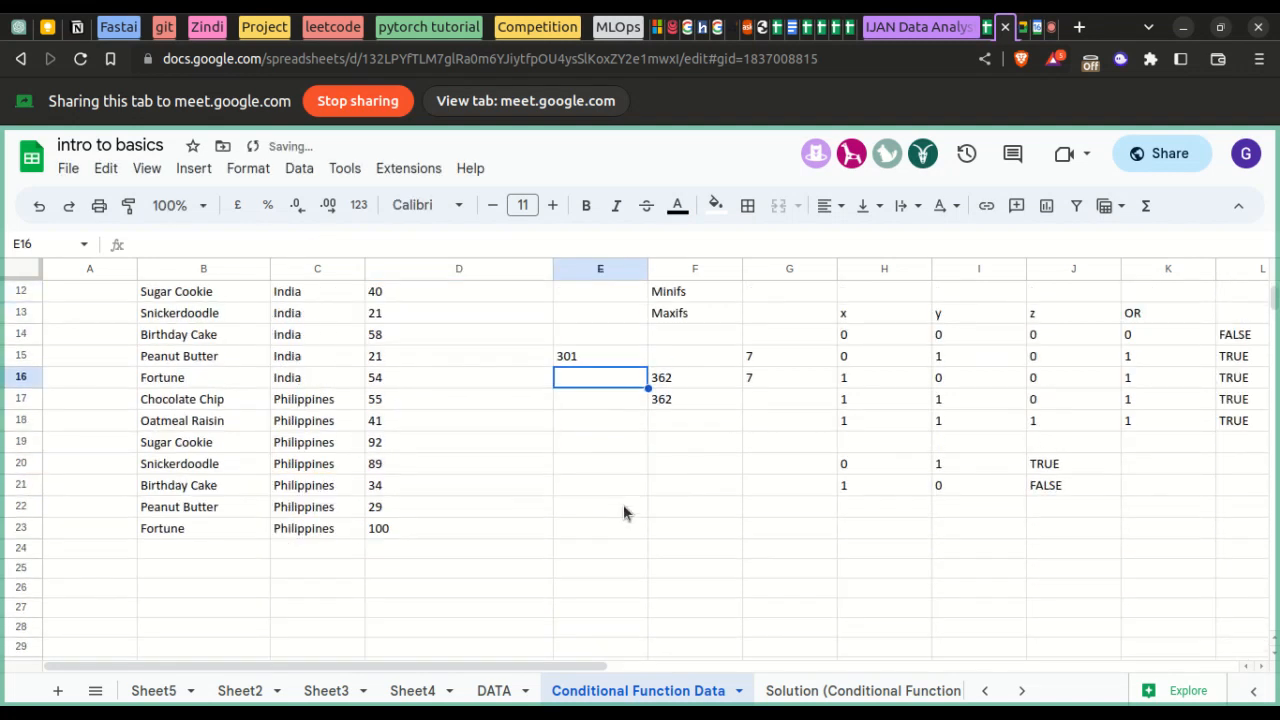
- Check the SUMIF result in E15 against the sum of the selected India units in D10:D16
{"action": "left_click", "coordinate": [574, 357]}
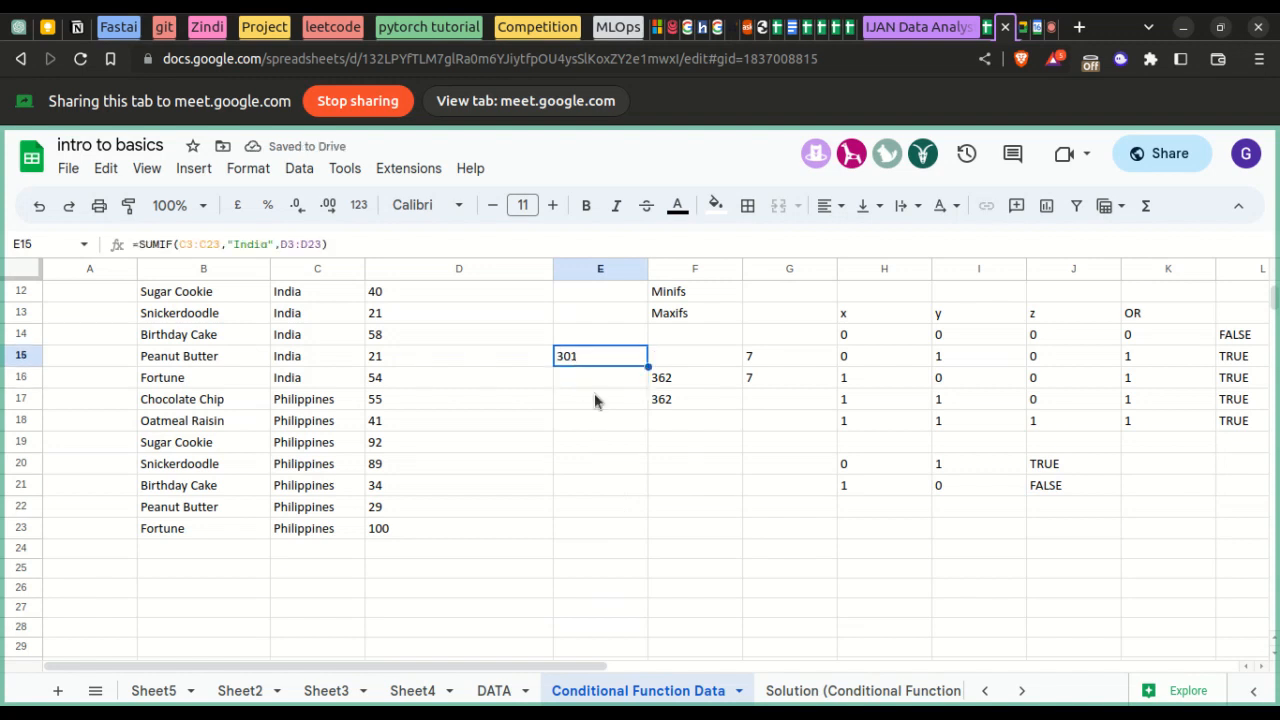
{"action": "scroll", "coordinate": [600, 410], "scroll_direction": "up", "scroll_amount": 2}
{"action": "left_click_drag", "start_coordinate": [409, 309], "coordinate": [408, 440]}
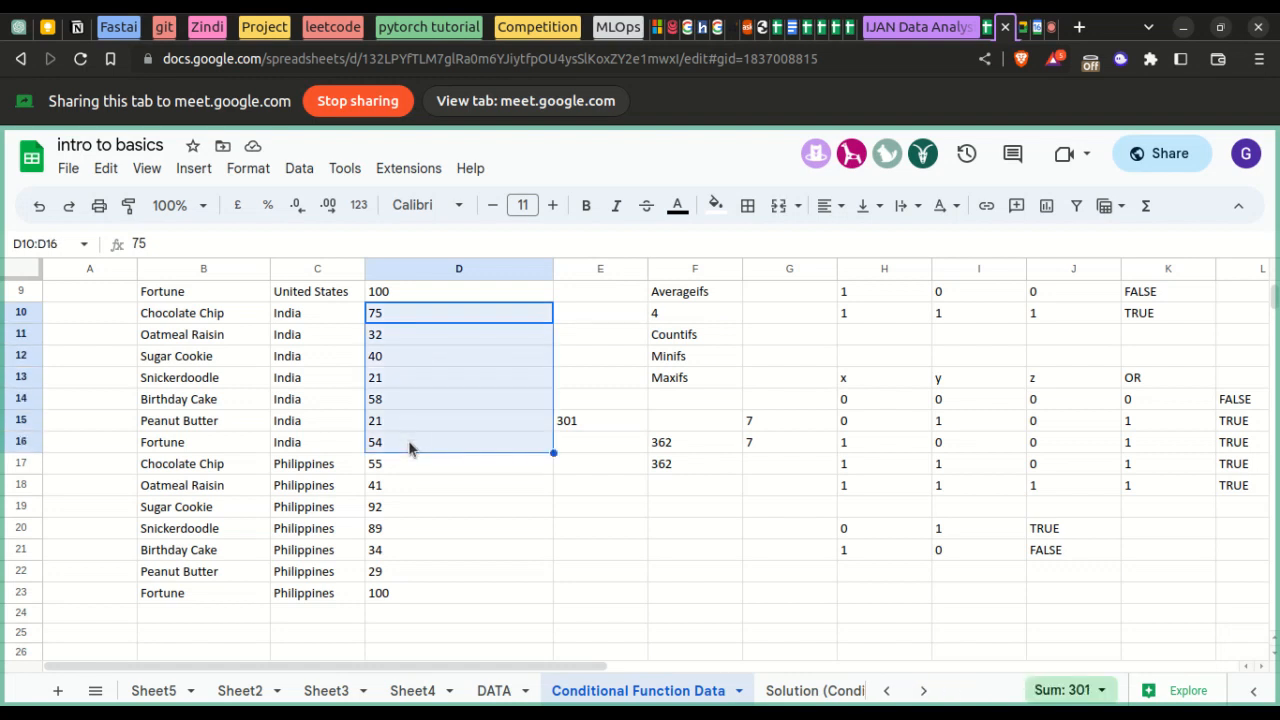
- Enter the formula =sum(D10:D16) in E16 and compare it with the SUMIF formula in E15
{"action": "left_click", "coordinate": [584, 447]}
{"action": "double_click", "coordinate": [583, 445]}
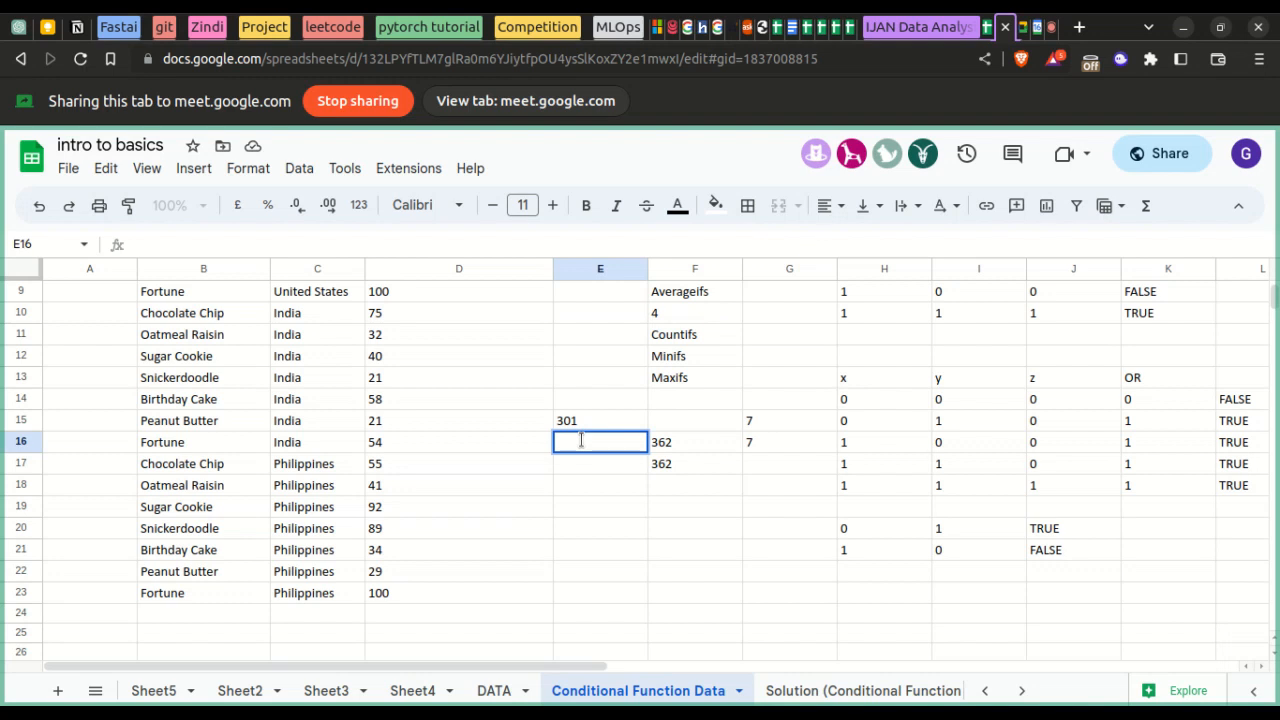
{"action": "type", "text": "=sum("}
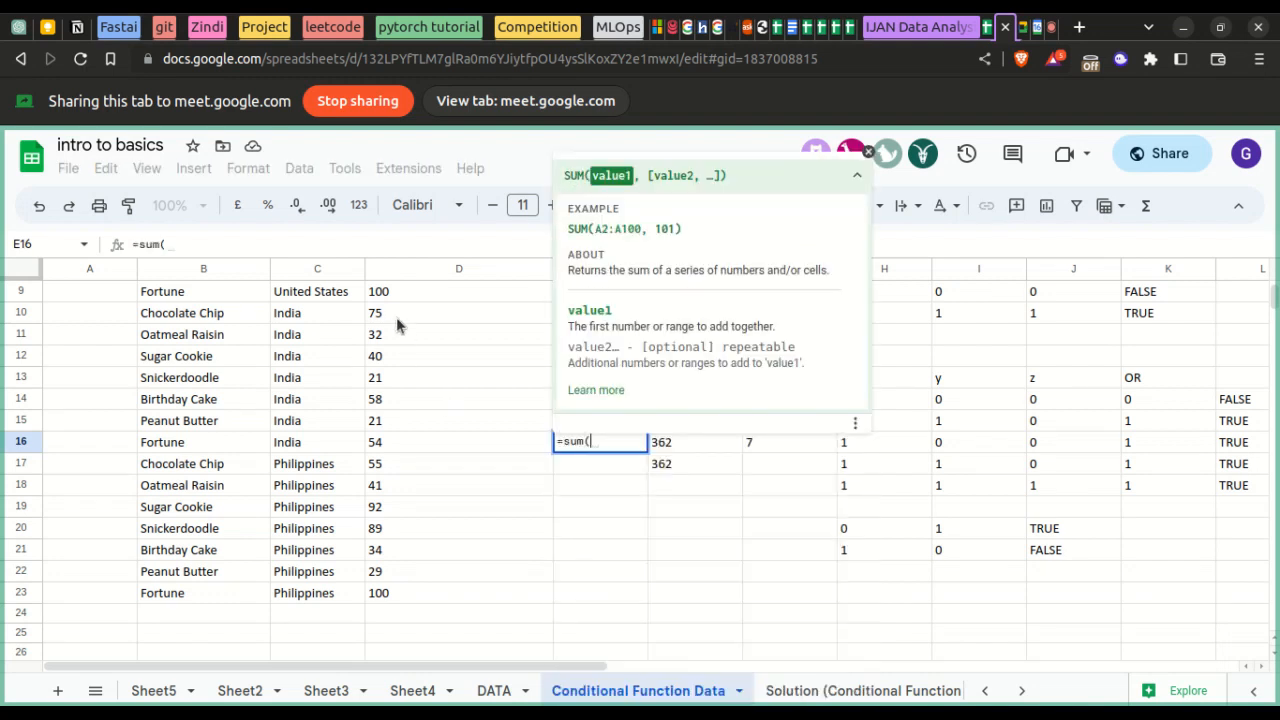
{"action": "left_click_drag", "start_coordinate": [395, 313], "coordinate": [415, 440]}
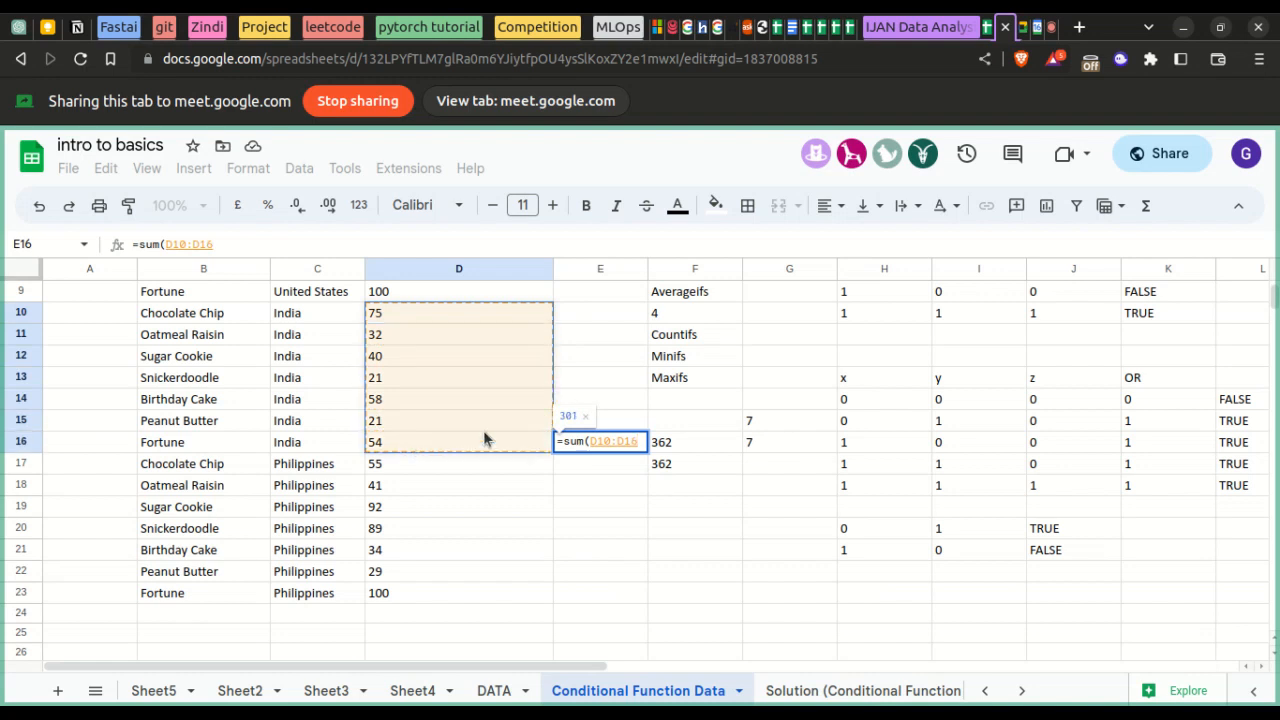
{"action": "key", "text": "Return"}
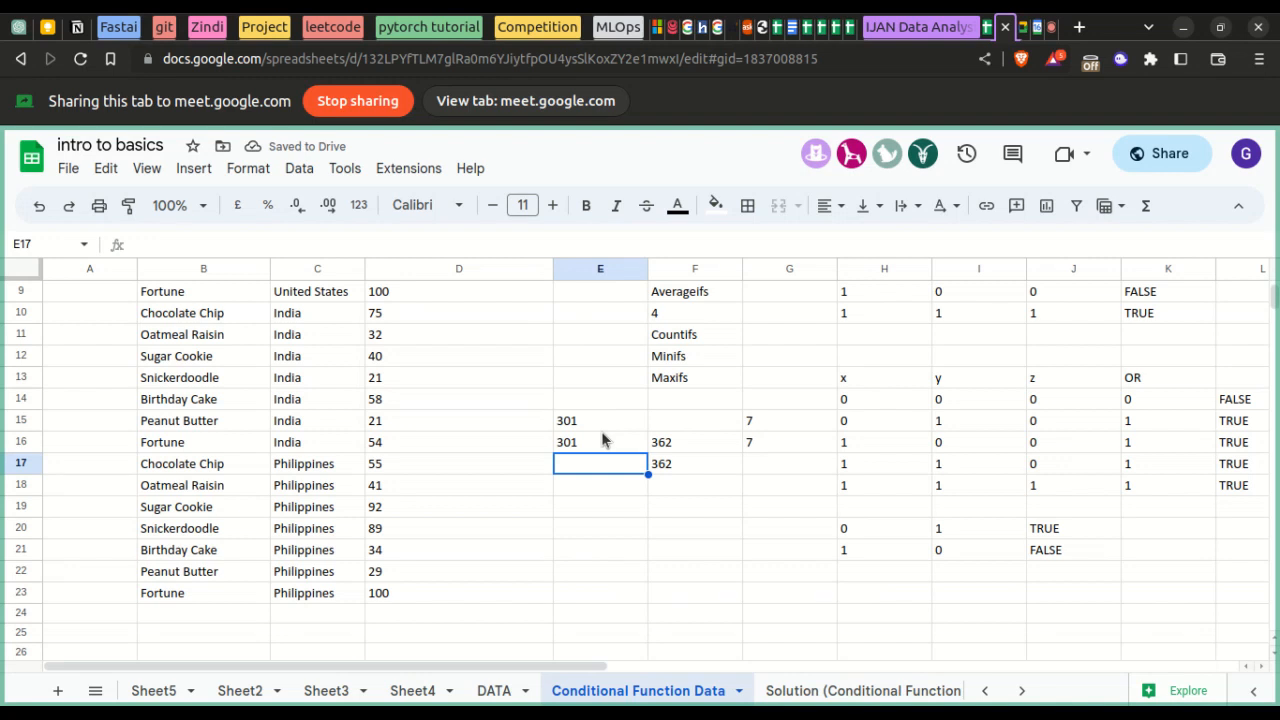
{"action": "left_click", "coordinate": [582, 448]}
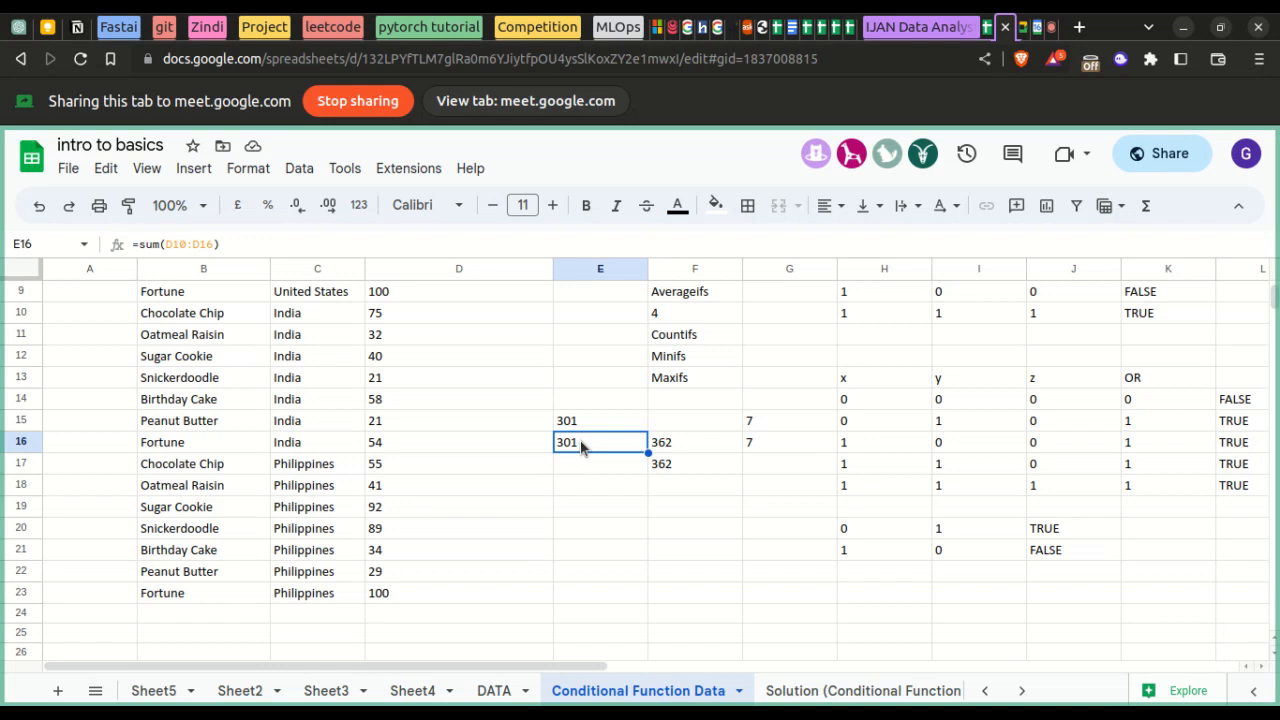
{"action": "left_click", "coordinate": [594, 416]}
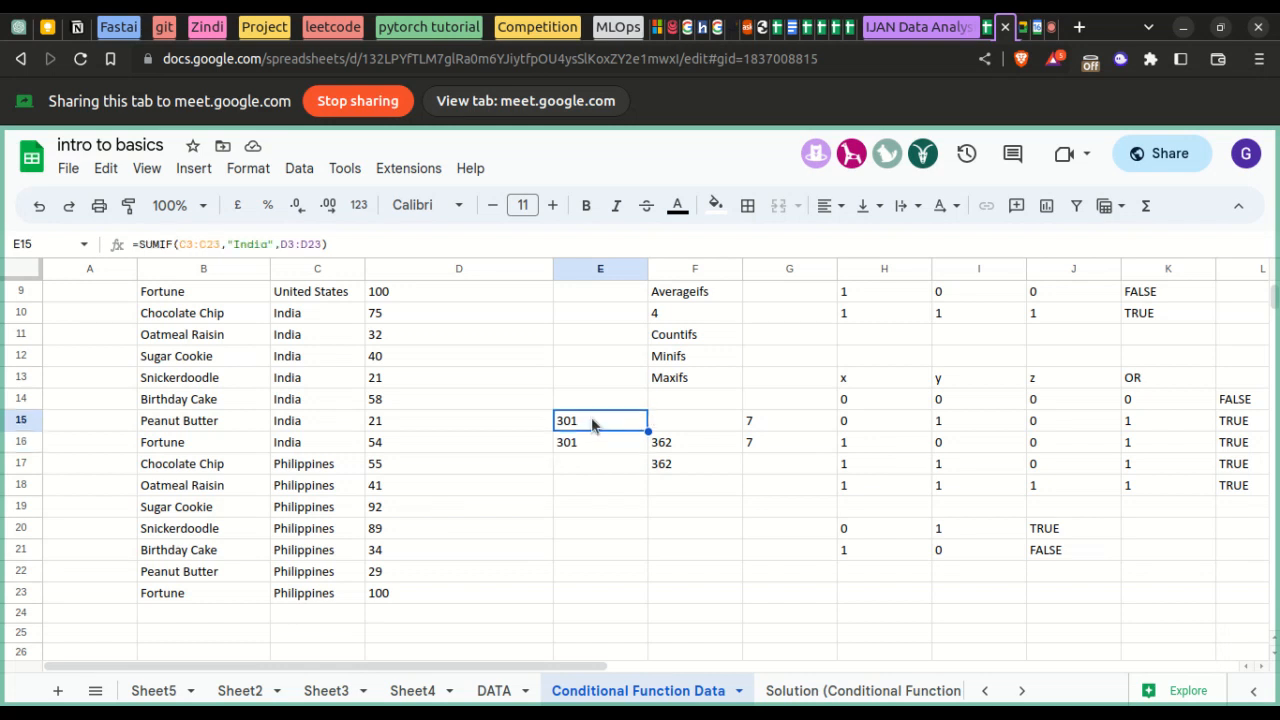
- Open the DATA sheet and examine how the countries are spread through the Geography column
{"action": "left_click", "coordinate": [495, 692]}
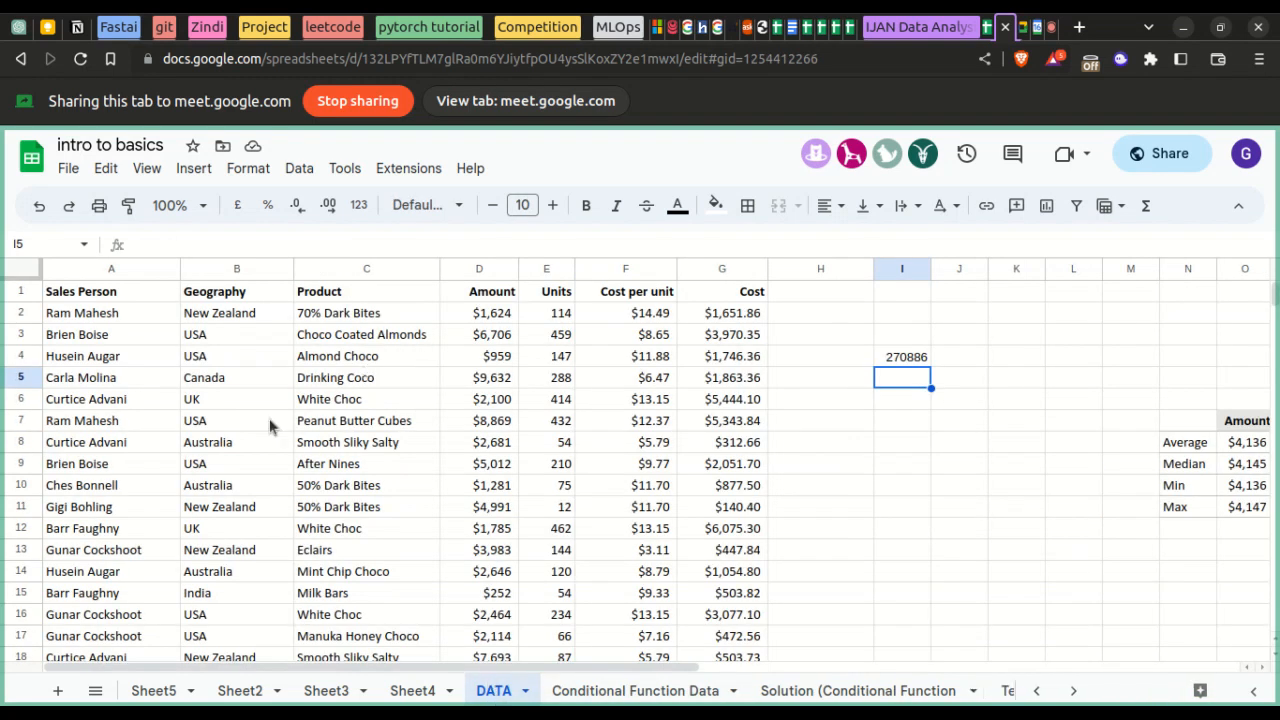
{"action": "scroll", "coordinate": [269, 427], "scroll_direction": "down", "scroll_amount": 5}
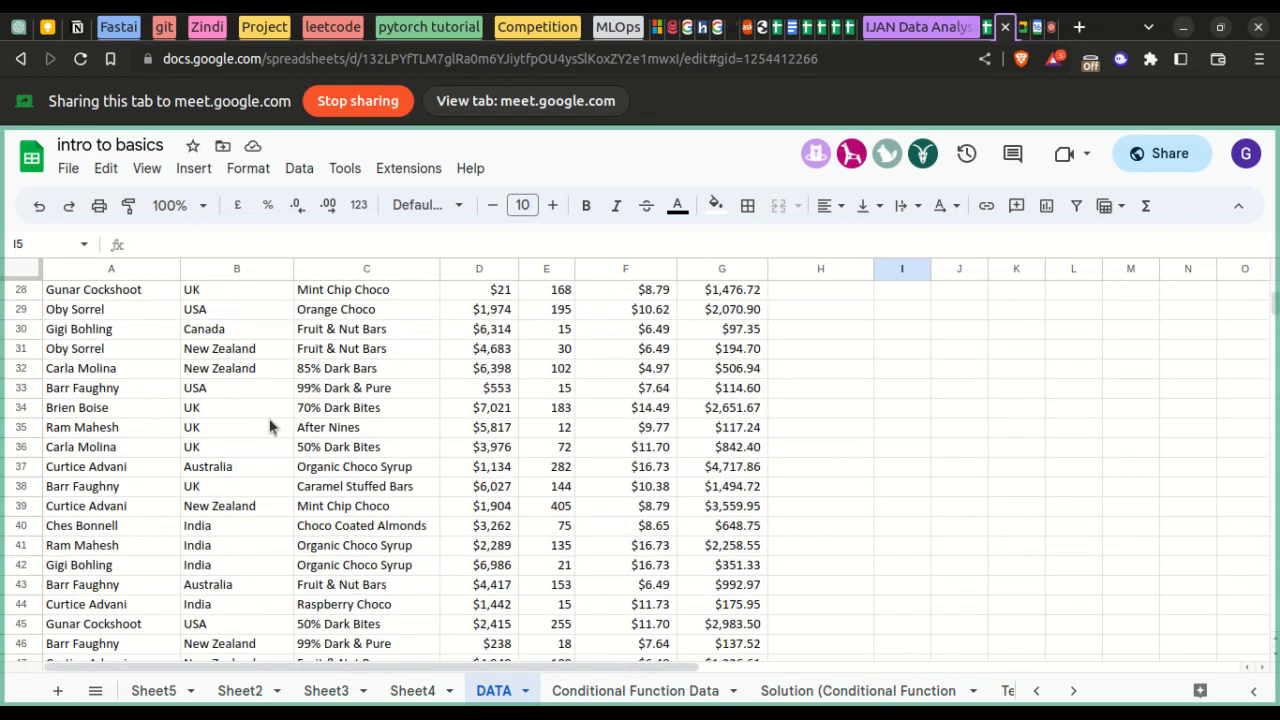
{"action": "scroll", "coordinate": [269, 427], "scroll_direction": "up", "scroll_amount": 5}
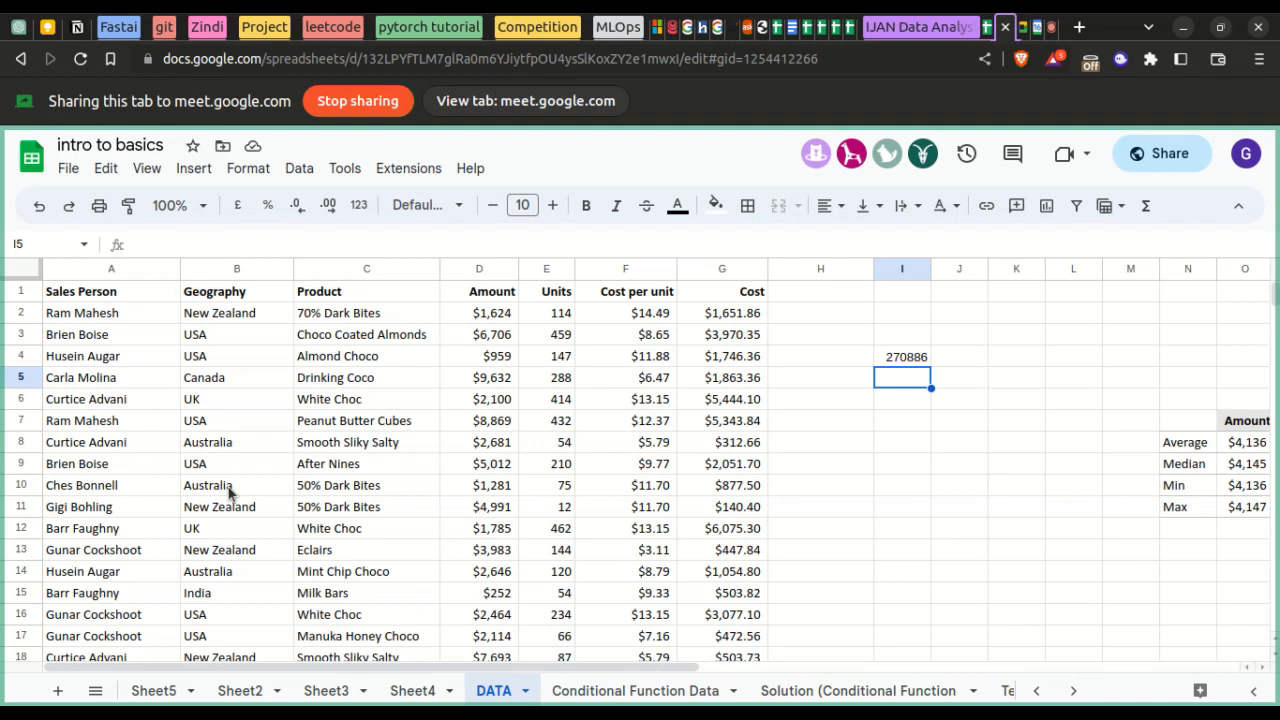
{"action": "scroll", "coordinate": [222, 500], "scroll_direction": "down", "scroll_amount": 4}
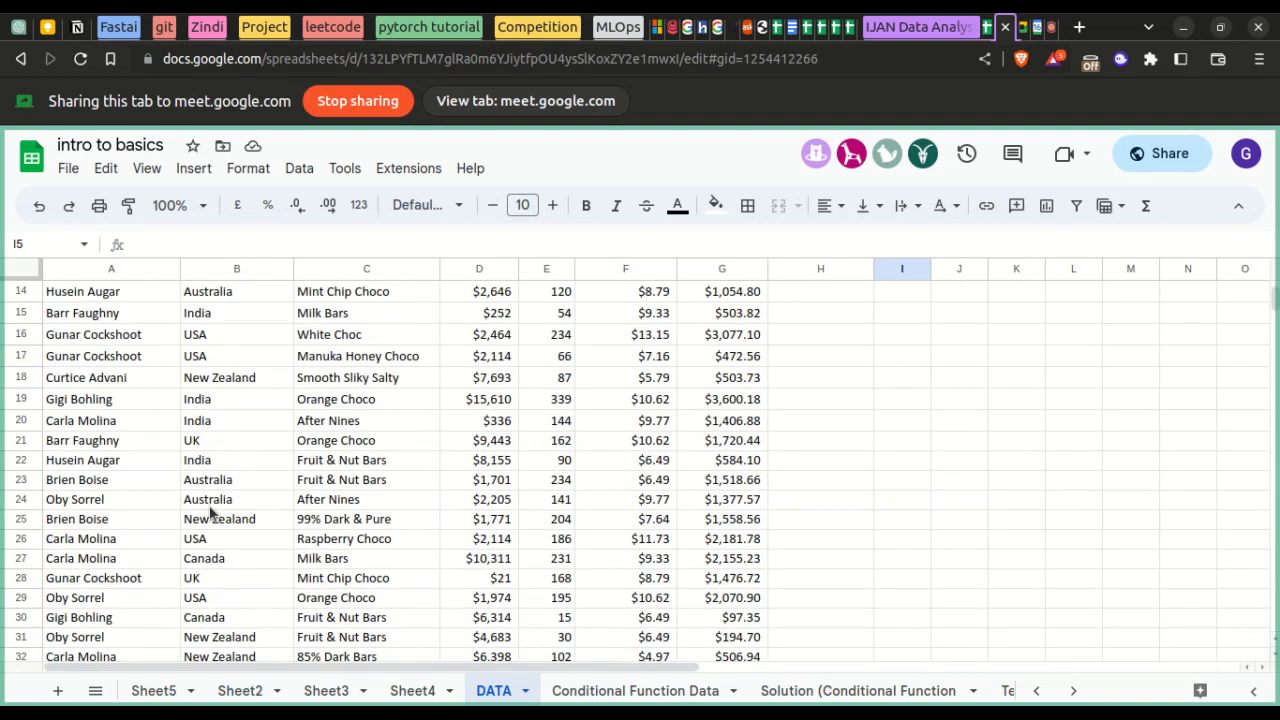
{"action": "left_click", "coordinate": [215, 503]}
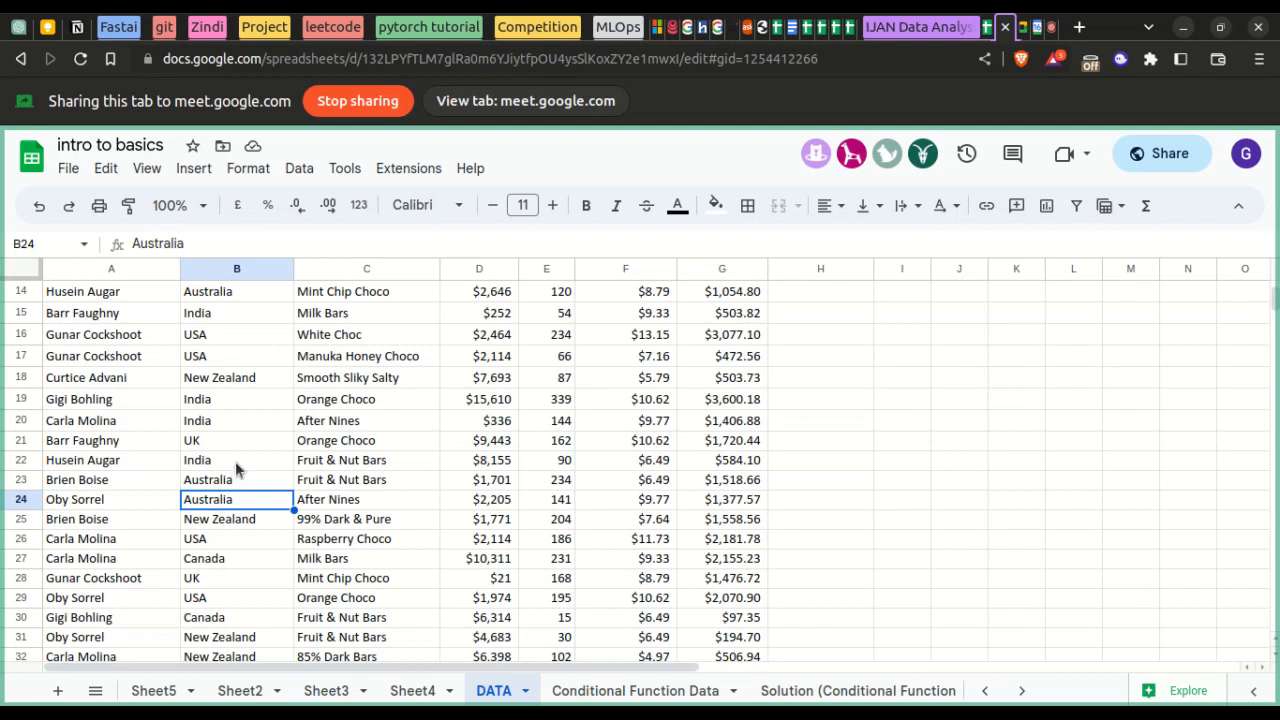
- Look through the Geography column of the DATA sheet for the rows that belong to India
{"action": "left_click", "coordinate": [235, 462]}
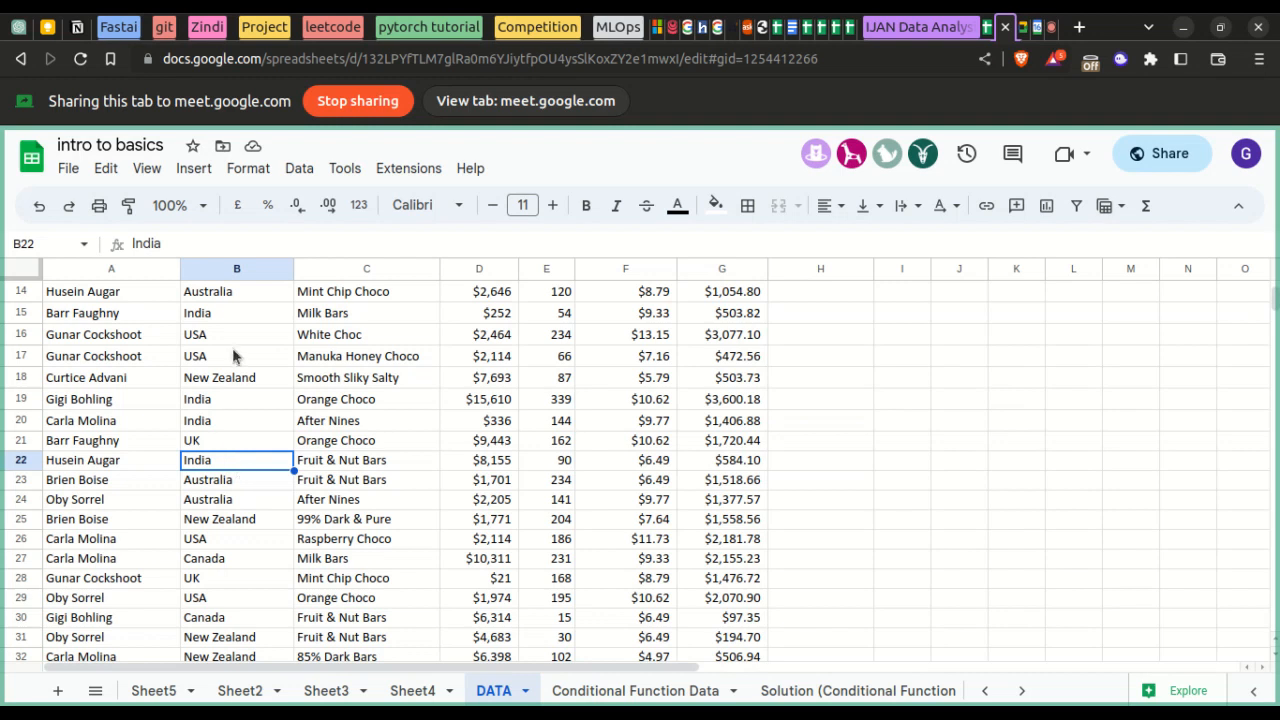
{"action": "scroll", "coordinate": [233, 356], "scroll_direction": "up", "scroll_amount": 5}
{"action": "scroll", "coordinate": [233, 356], "scroll_direction": "down", "scroll_amount": 1}
{"action": "scroll", "coordinate": [233, 356], "scroll_direction": "up", "scroll_amount": 1}
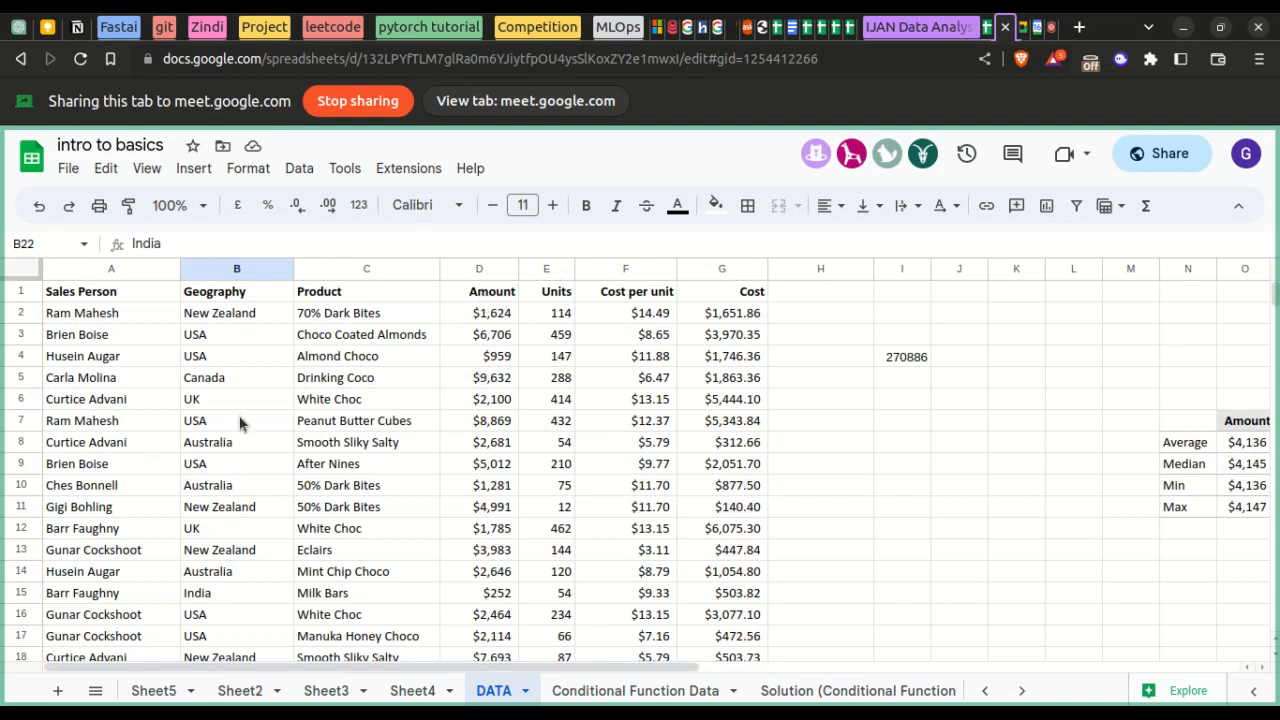
{"action": "scroll", "coordinate": [239, 420], "scroll_direction": "down", "scroll_amount": 3}
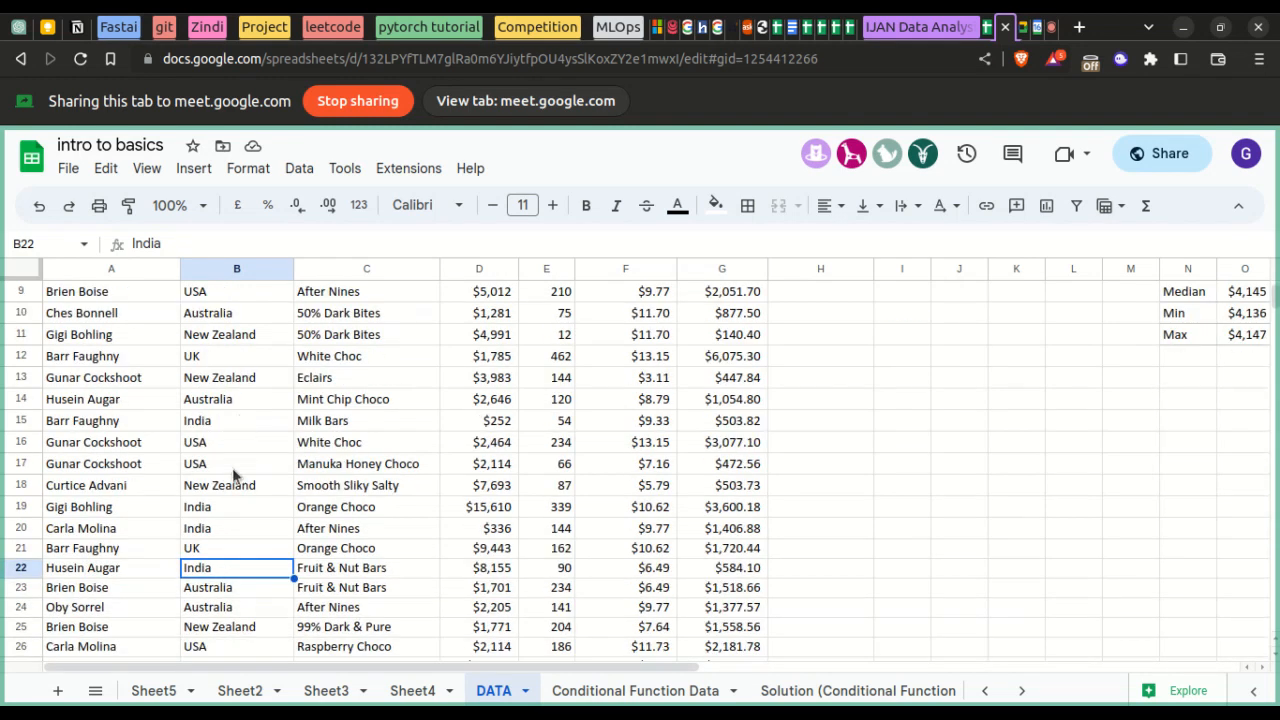
{"action": "scroll", "coordinate": [214, 380], "scroll_direction": "up", "scroll_amount": 3}
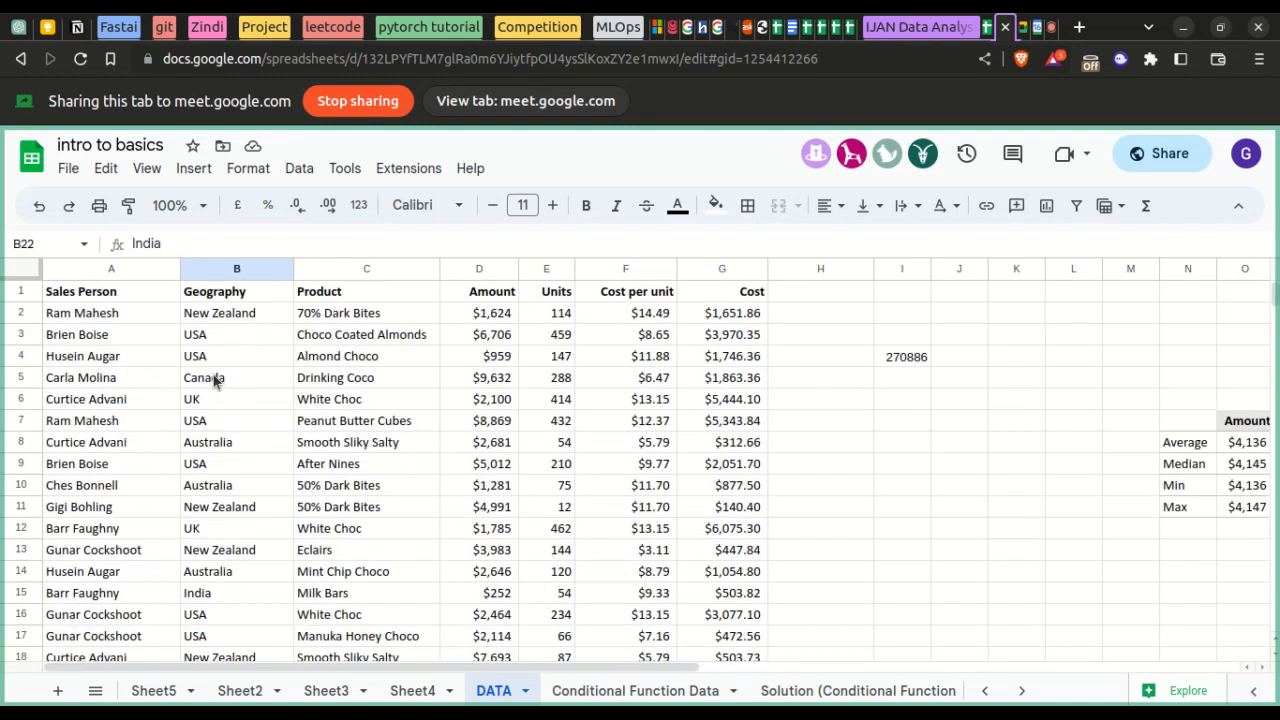
- Enter the formula =SUMIF(B2:B301,"India",D2:D301) in I10 of the DATA sheet to total India's sales amount, and check it
{"action": "left_click", "coordinate": [905, 484]}
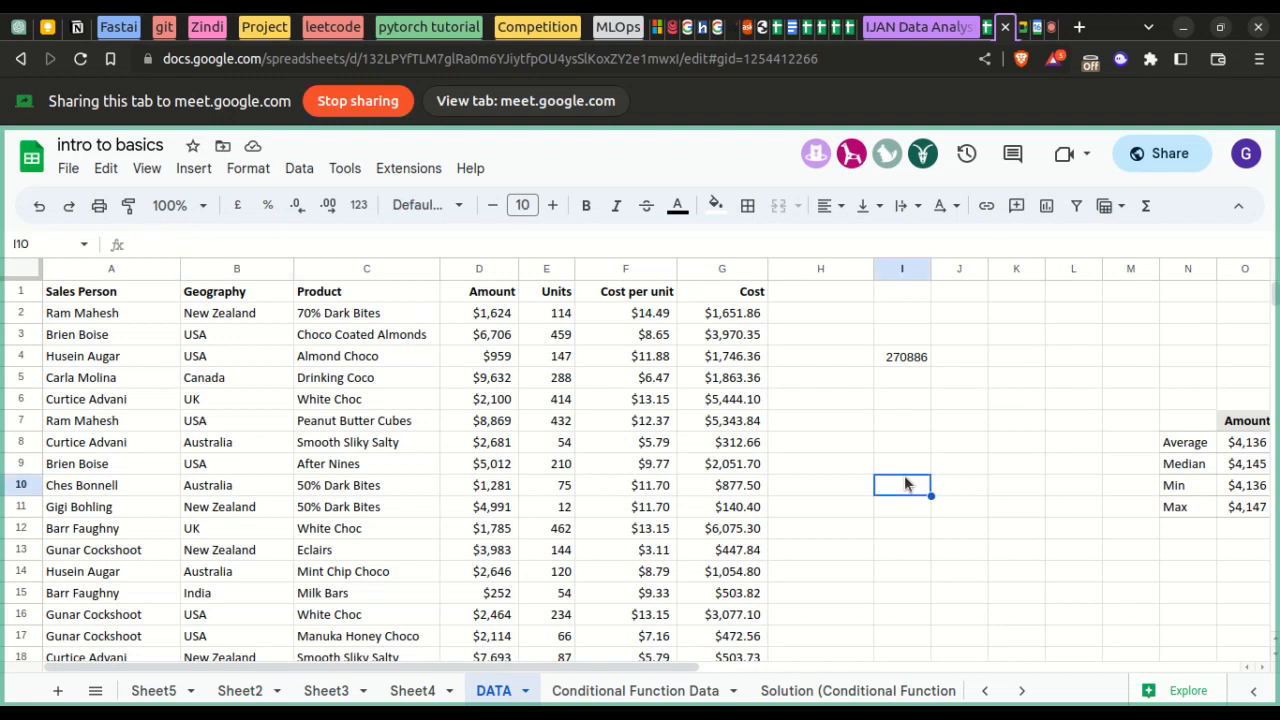
{"action": "type", "text": "="}
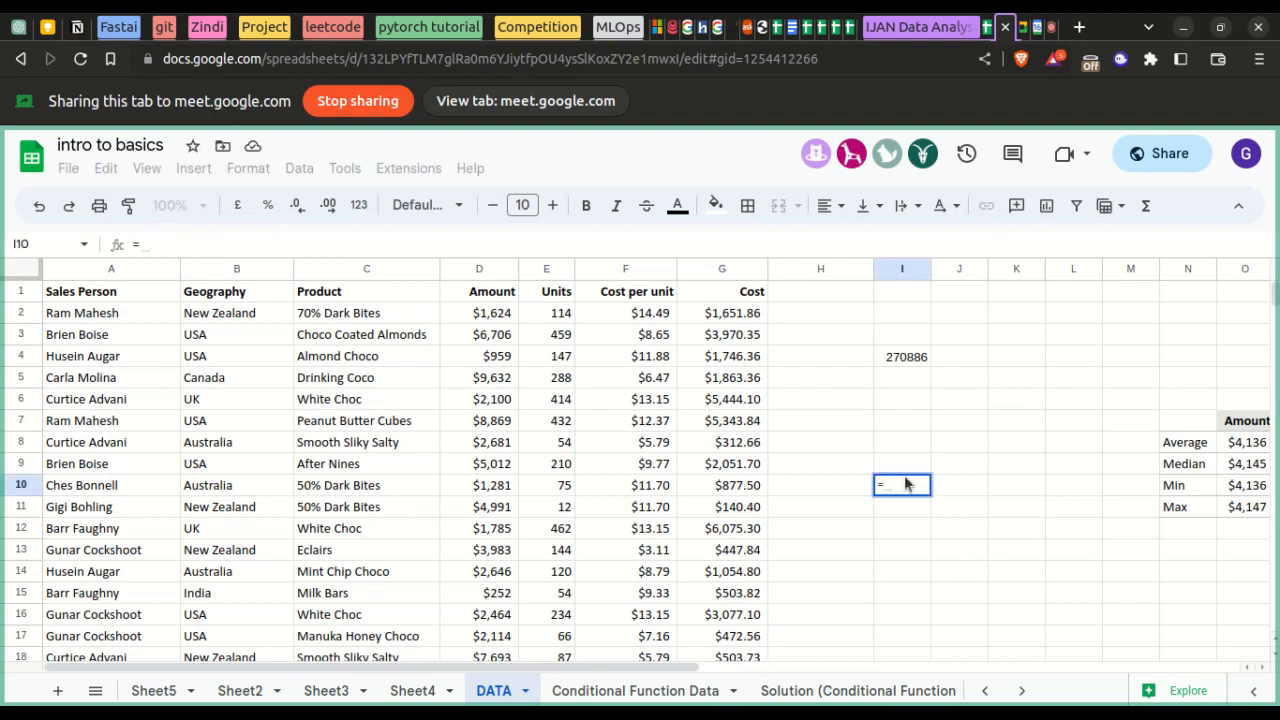
{"action": "type", "text": "sumif"}
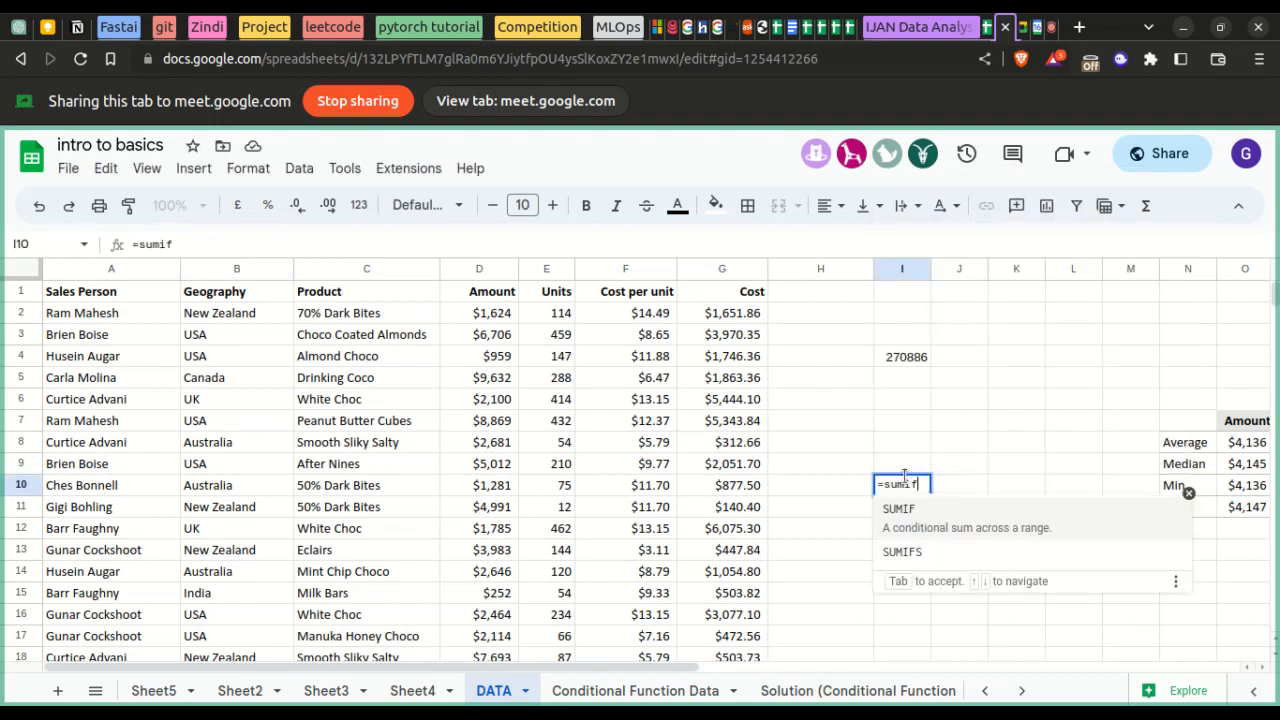
{"action": "key", "text": "Tab"}
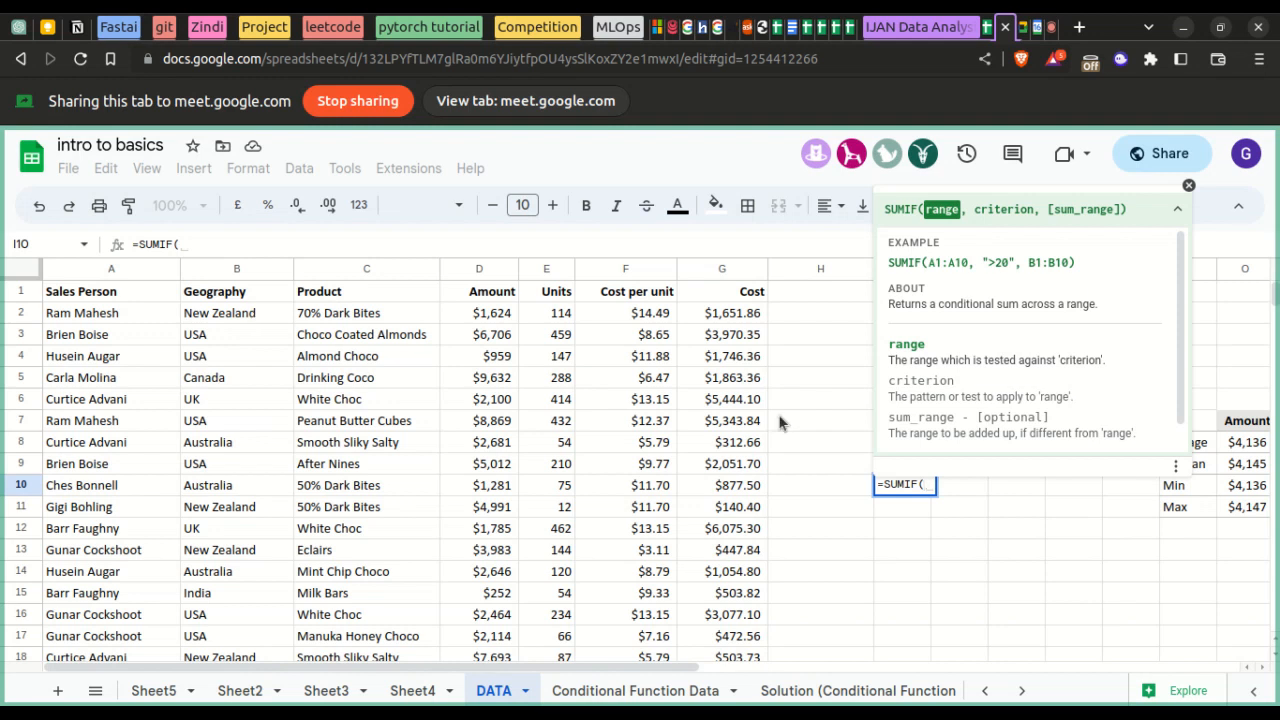
{"action": "type", "text": "b2:b"}
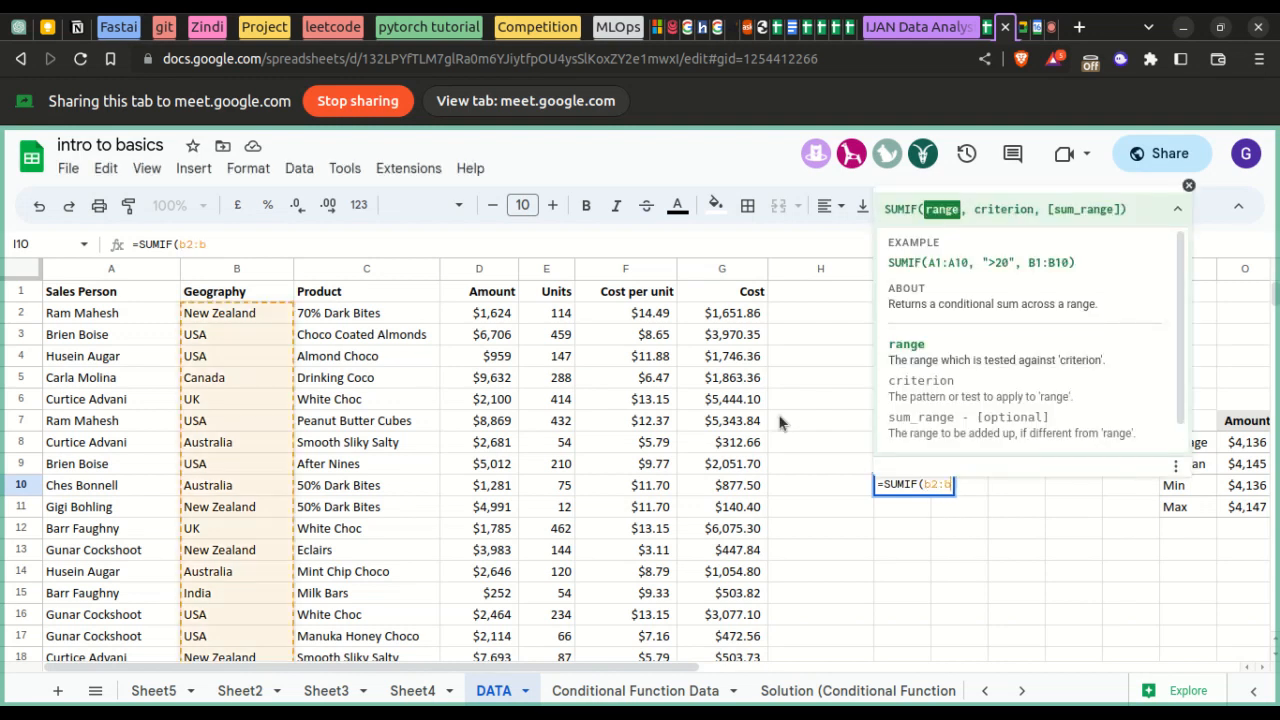
{"action": "type", "text": "301,"}
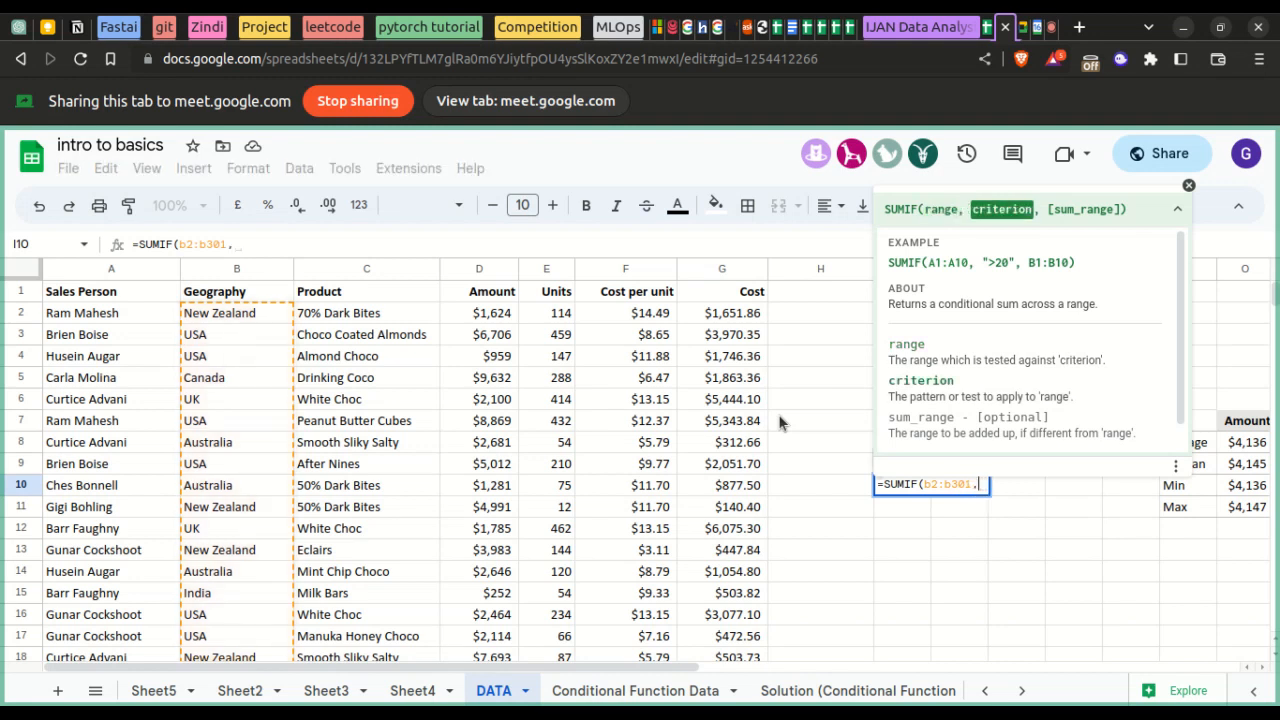
{"action": "type", "text": "\"\""}
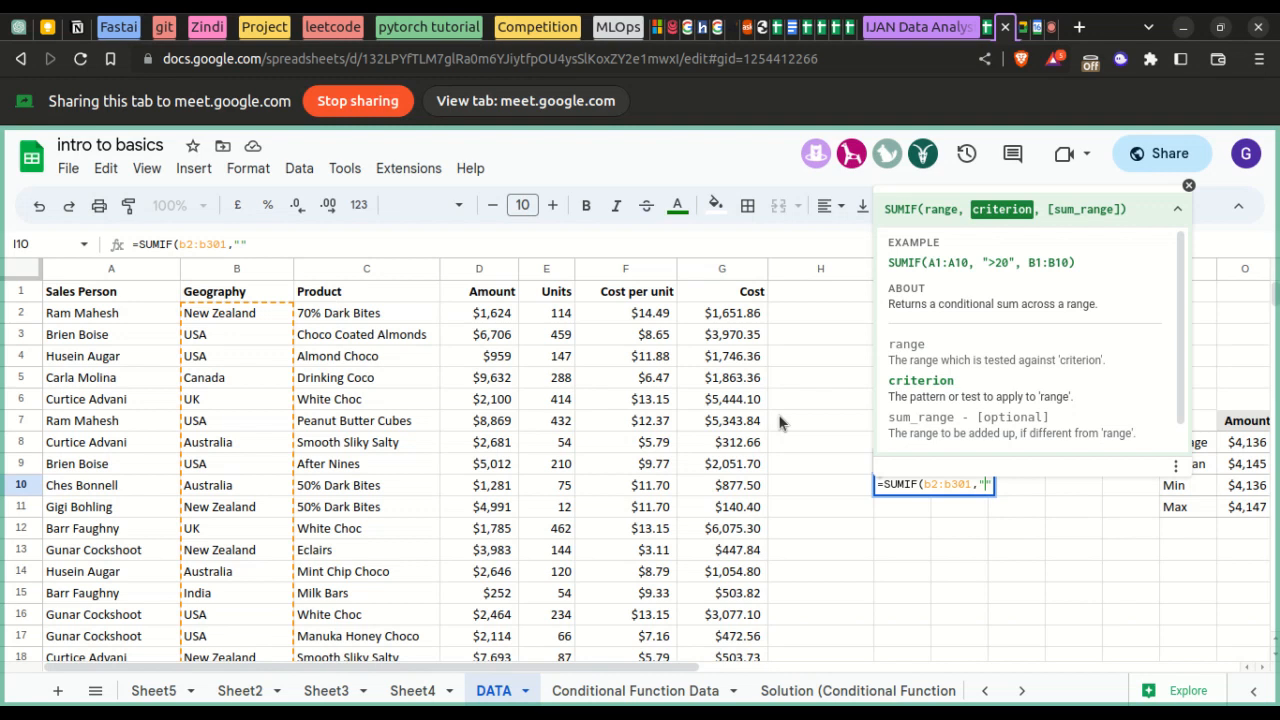
{"action": "type", "text": "India\","}
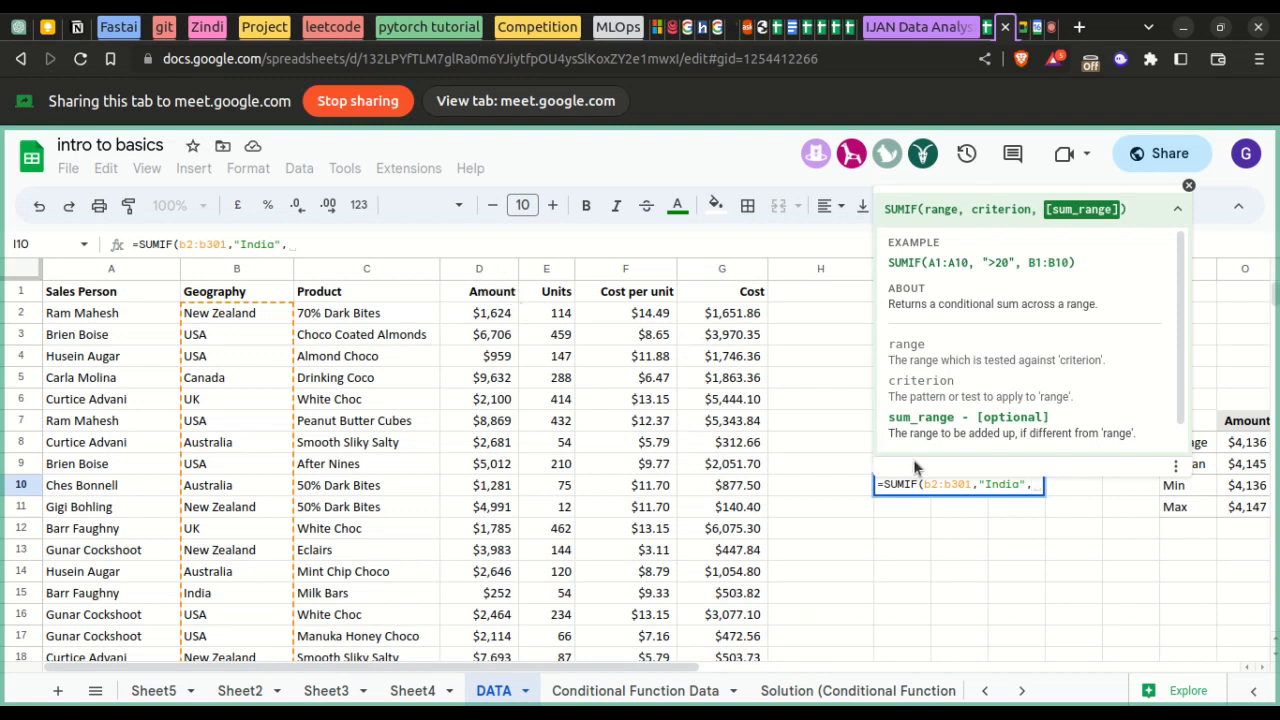
{"action": "type", "text": "d"}
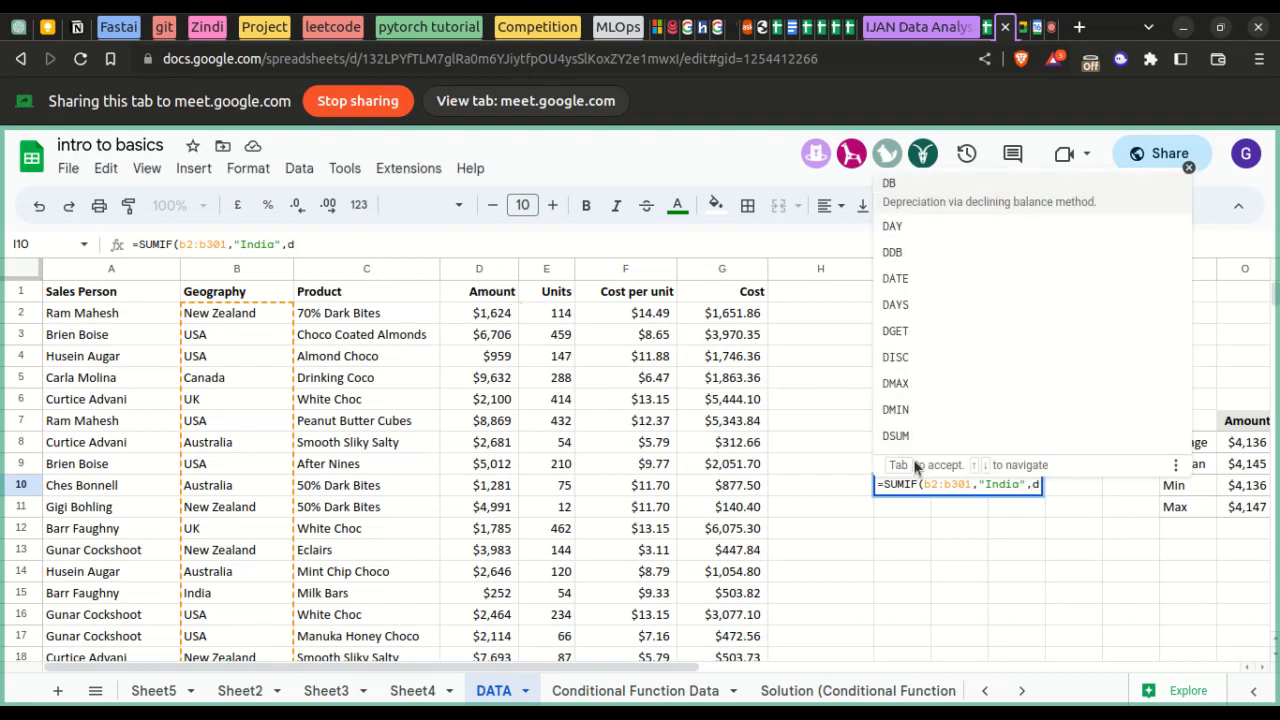
{"action": "type", "text": "2:"}
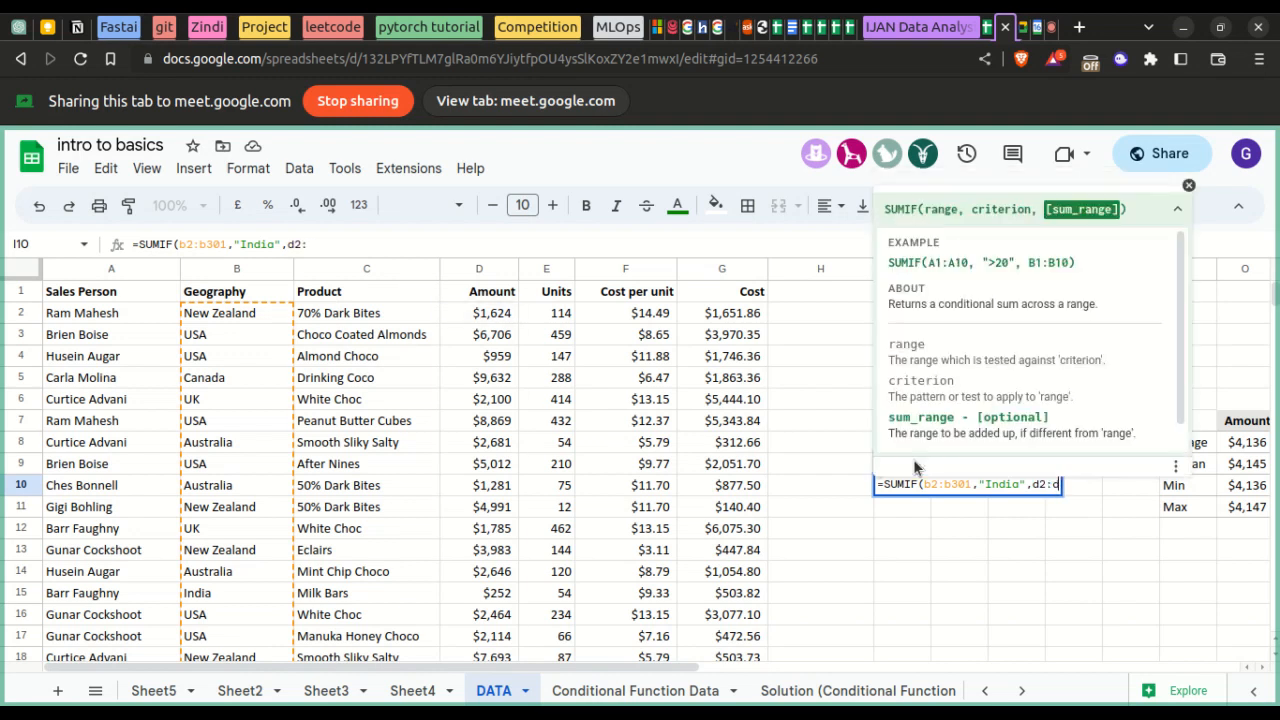
{"action": "type", "text": "d301)"}
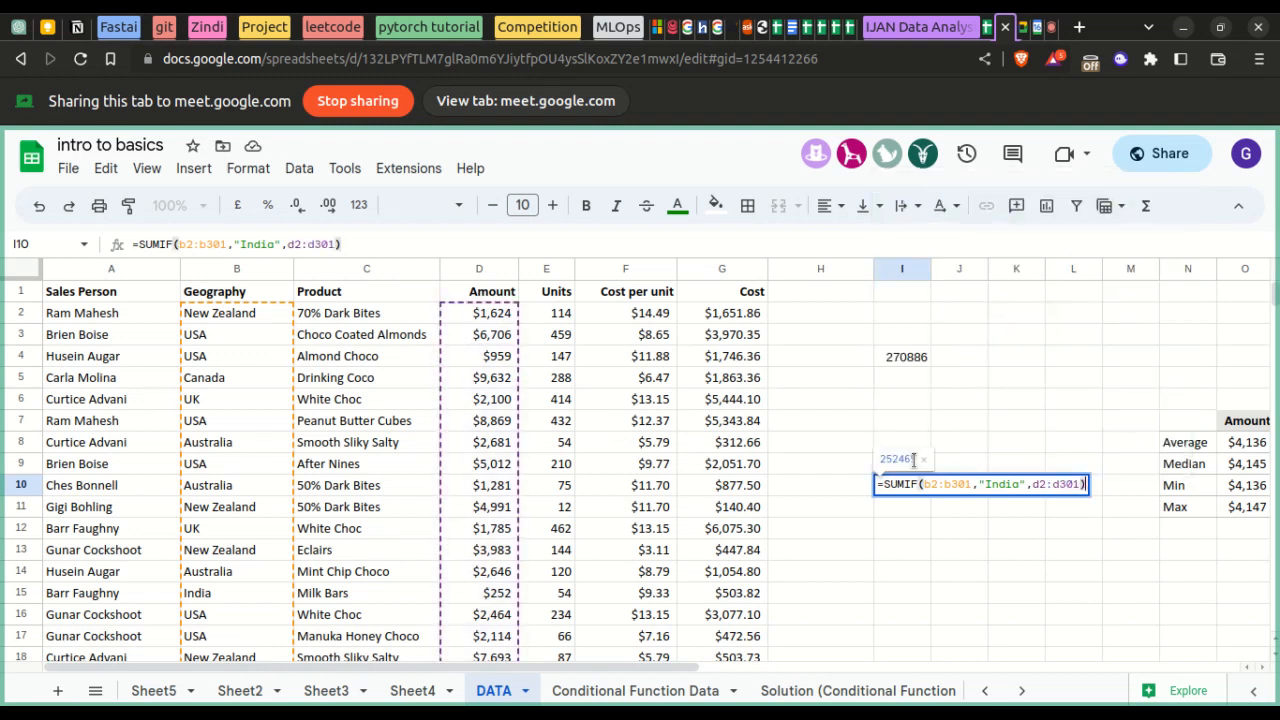
{"action": "key", "text": "Return"}
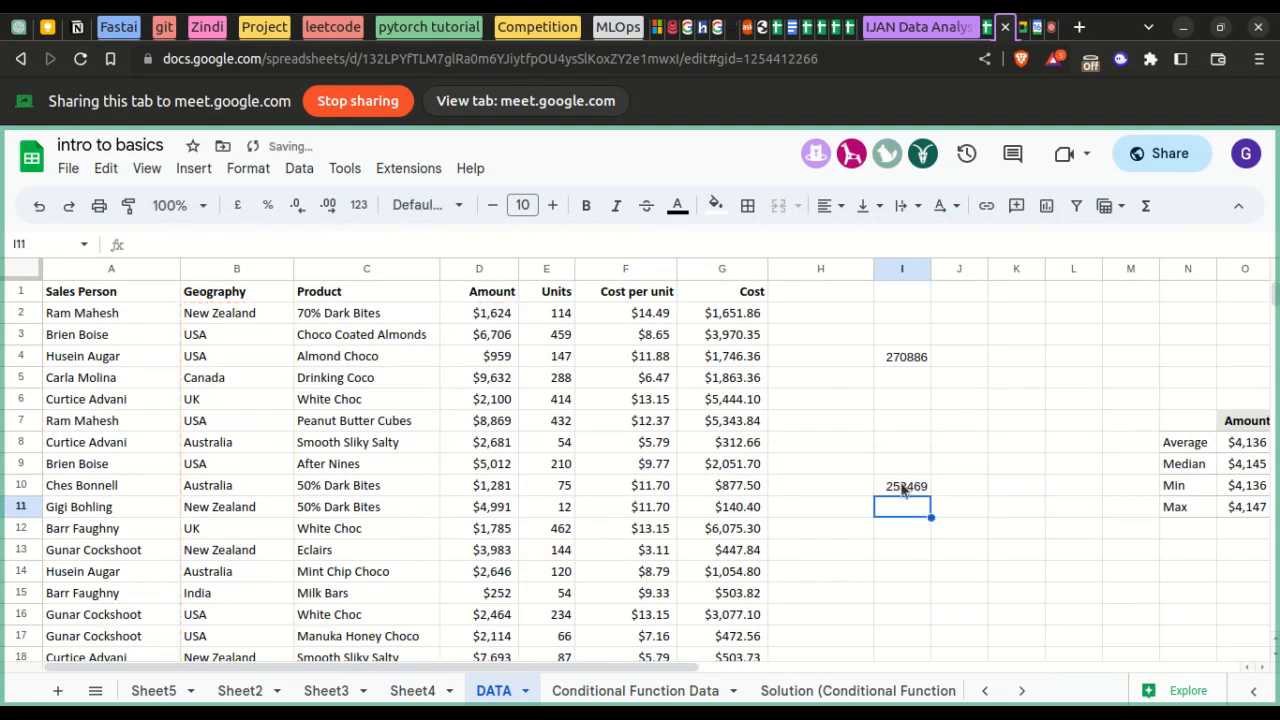
{"action": "left_click", "coordinate": [903, 487]}
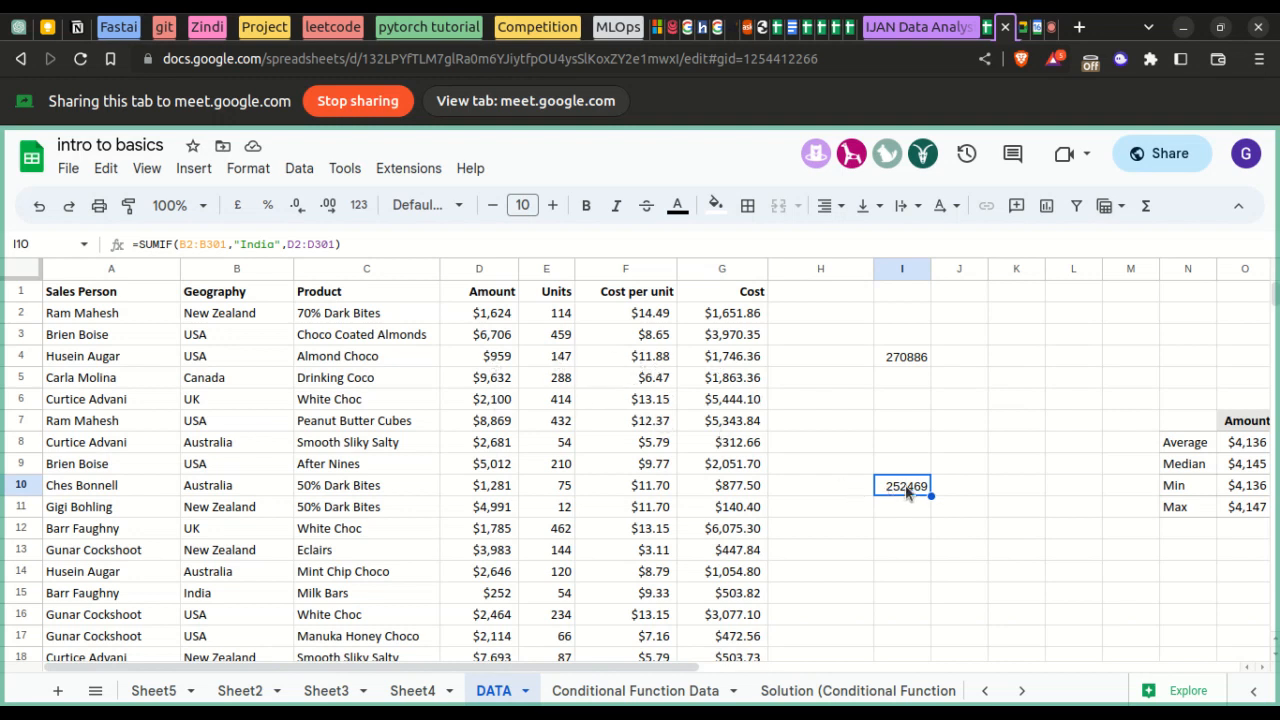
- Return to the Conditional Function Data sheet and review the cookie sales table by country
{"action": "left_click", "coordinate": [650, 694]}
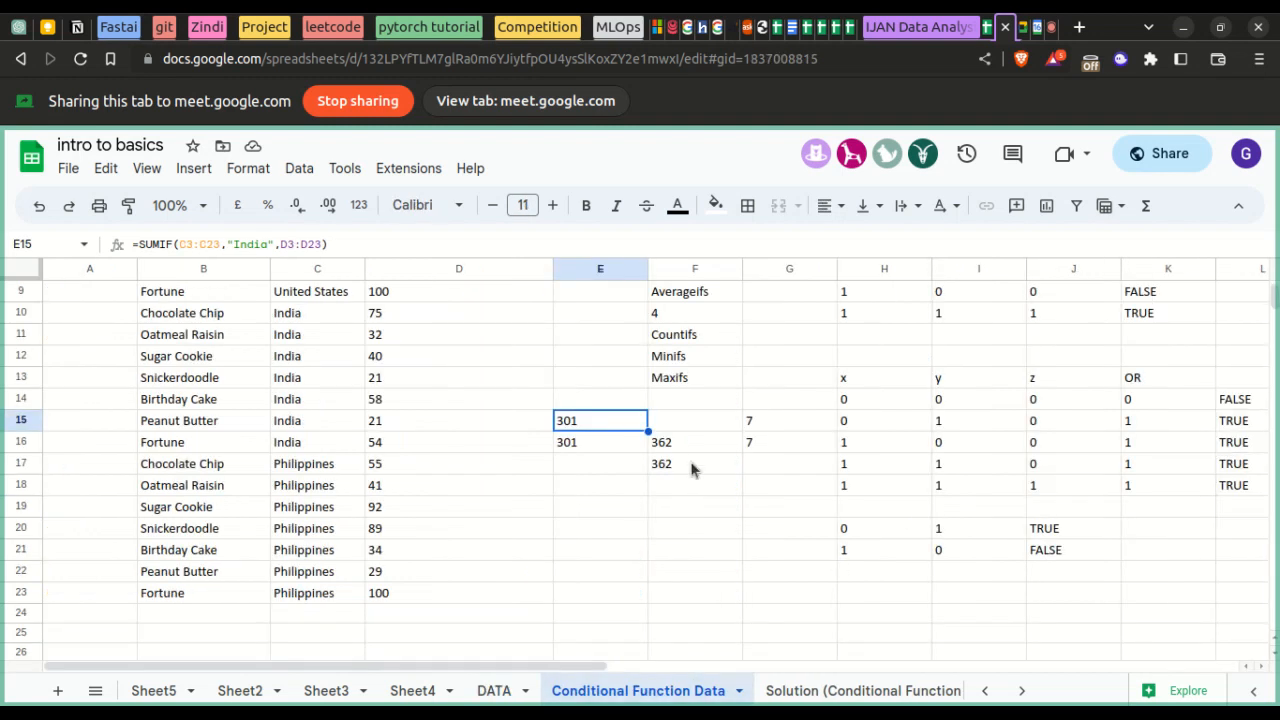
{"action": "scroll", "coordinate": [659, 416], "scroll_direction": "up", "scroll_amount": 1}
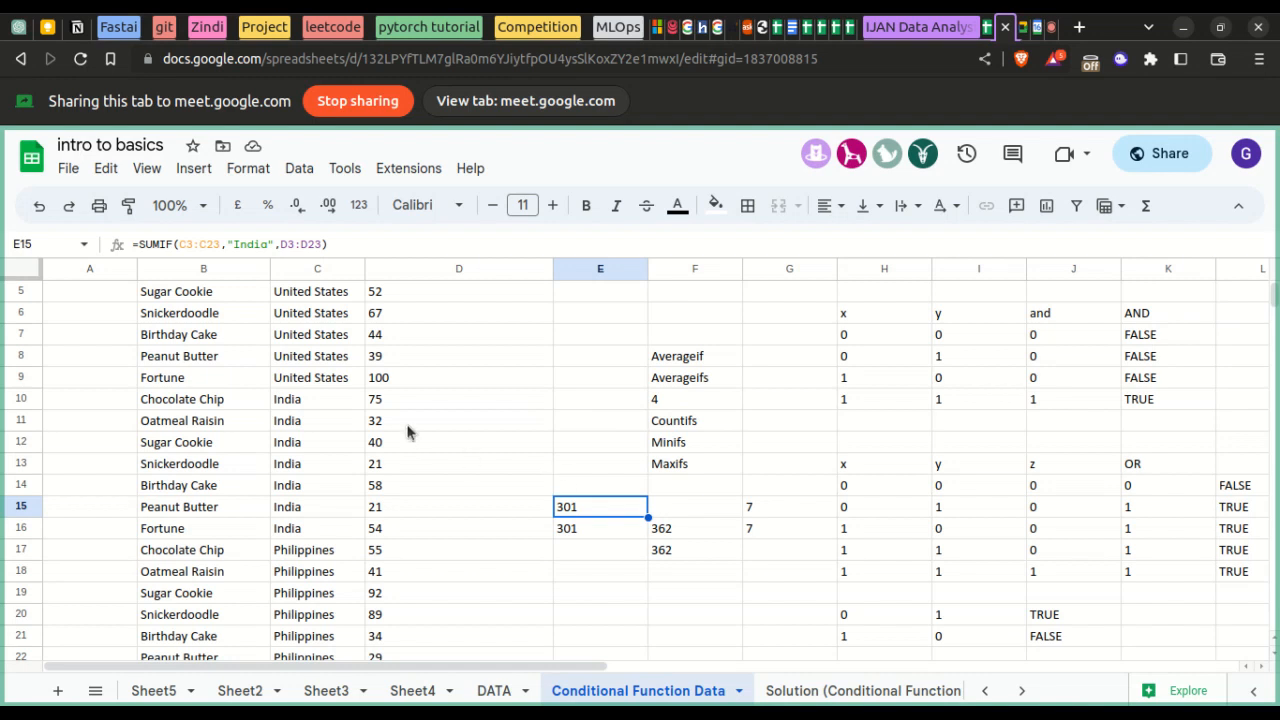
{"action": "scroll", "coordinate": [407, 432], "scroll_direction": "up", "scroll_amount": 2}
{"action": "scroll", "coordinate": [407, 432], "scroll_direction": "down", "scroll_amount": 2}
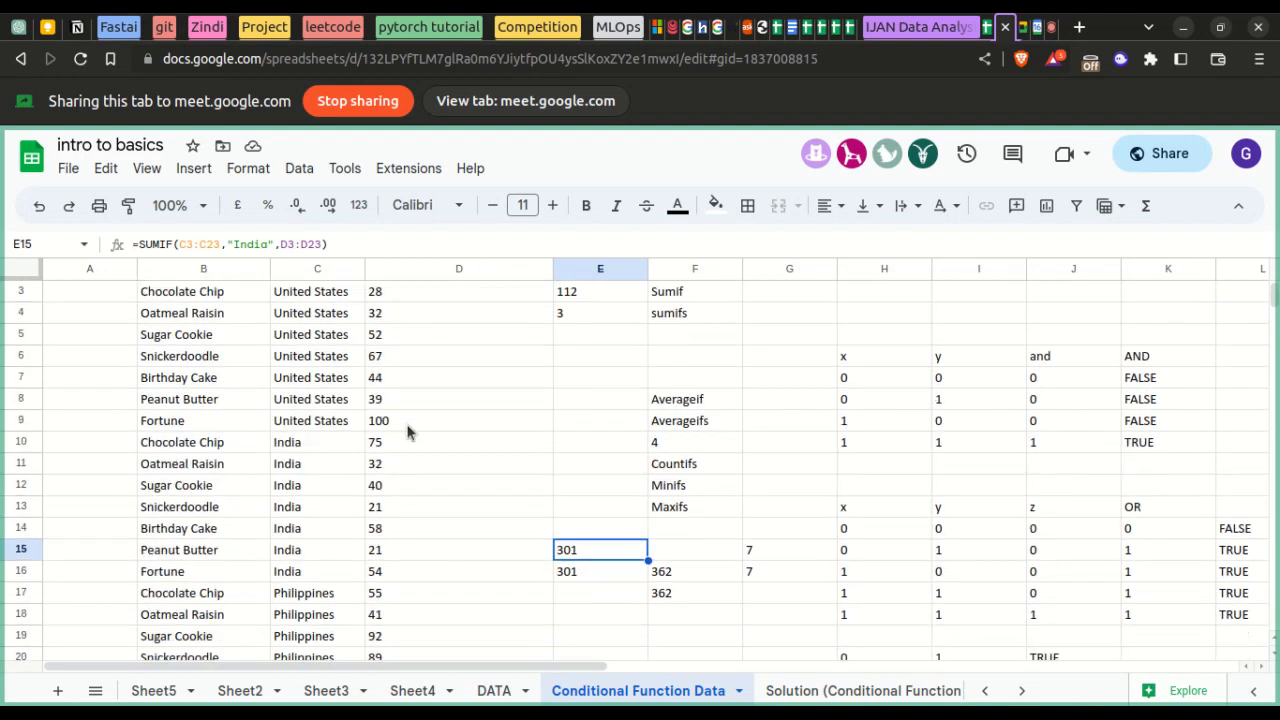
{"action": "scroll", "coordinate": [407, 432], "scroll_direction": "up", "scroll_amount": 1}
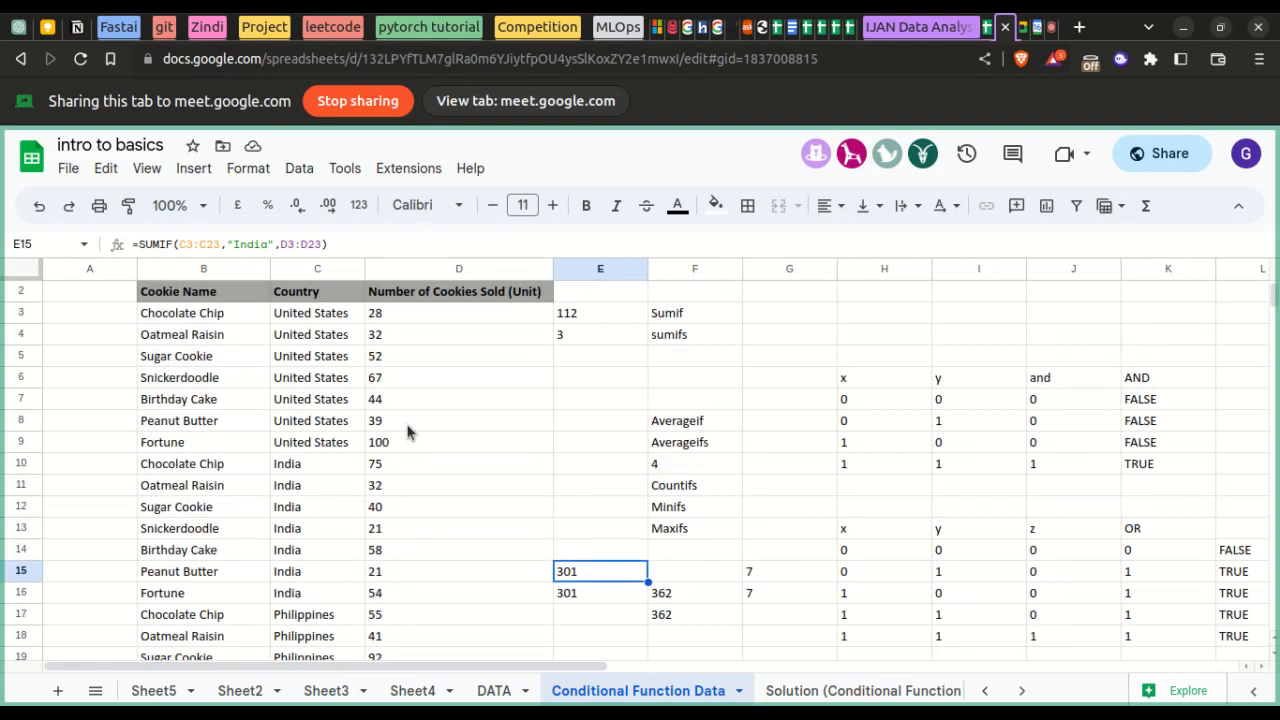
{"action": "scroll", "coordinate": [407, 432], "scroll_direction": "down", "scroll_amount": 1}
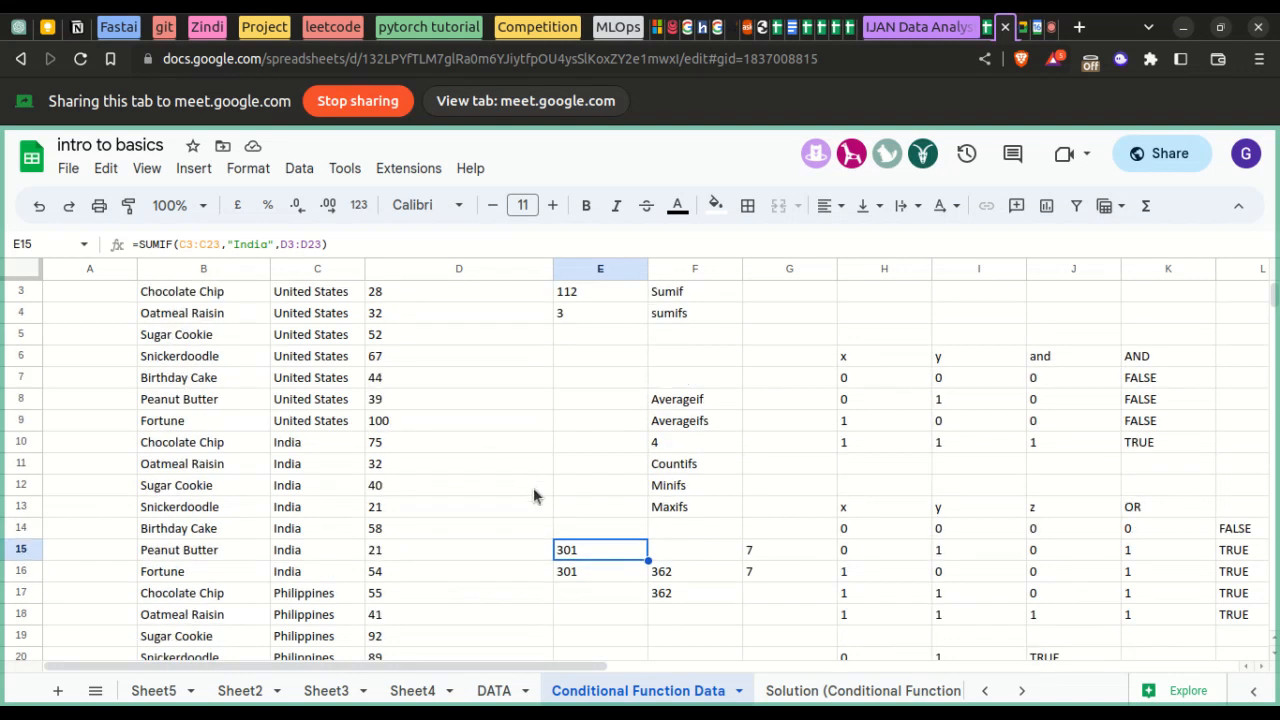
- Start a MAXIFS formula in E18 with the Country range C3:C23 as its first argument
{"action": "left_click", "coordinate": [573, 615]}
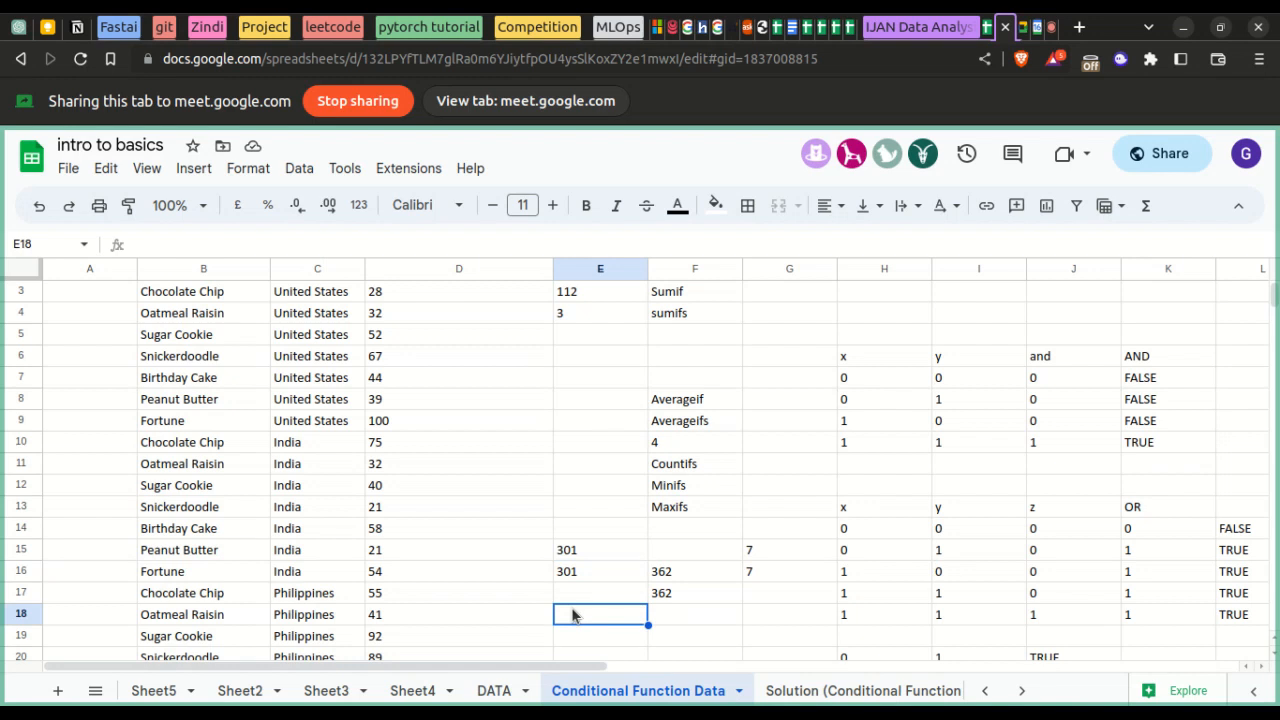
{"action": "type", "text": "max"}
{"action": "key", "text": "BackSpace"}
{"action": "key", "text": "BackSpace"}
{"action": "key", "text": "BackSpace"}
{"action": "type", "text": "=ma"}
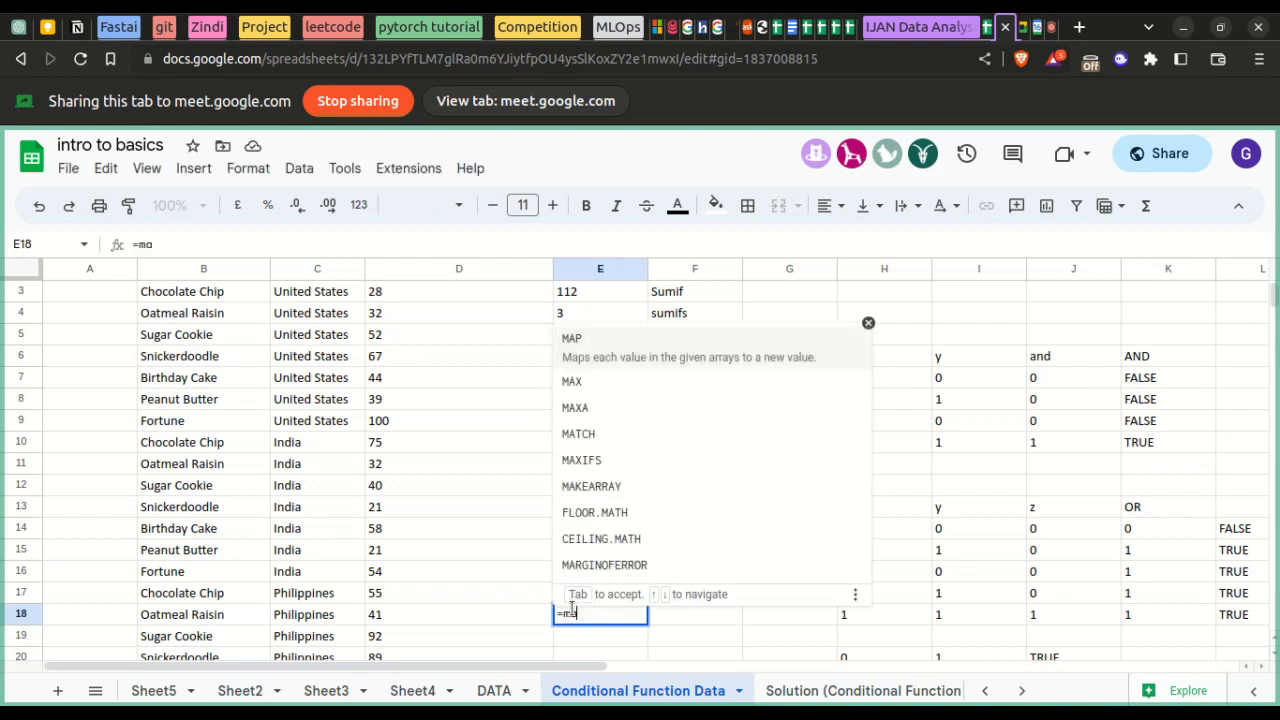
{"action": "type", "text": "xif"}
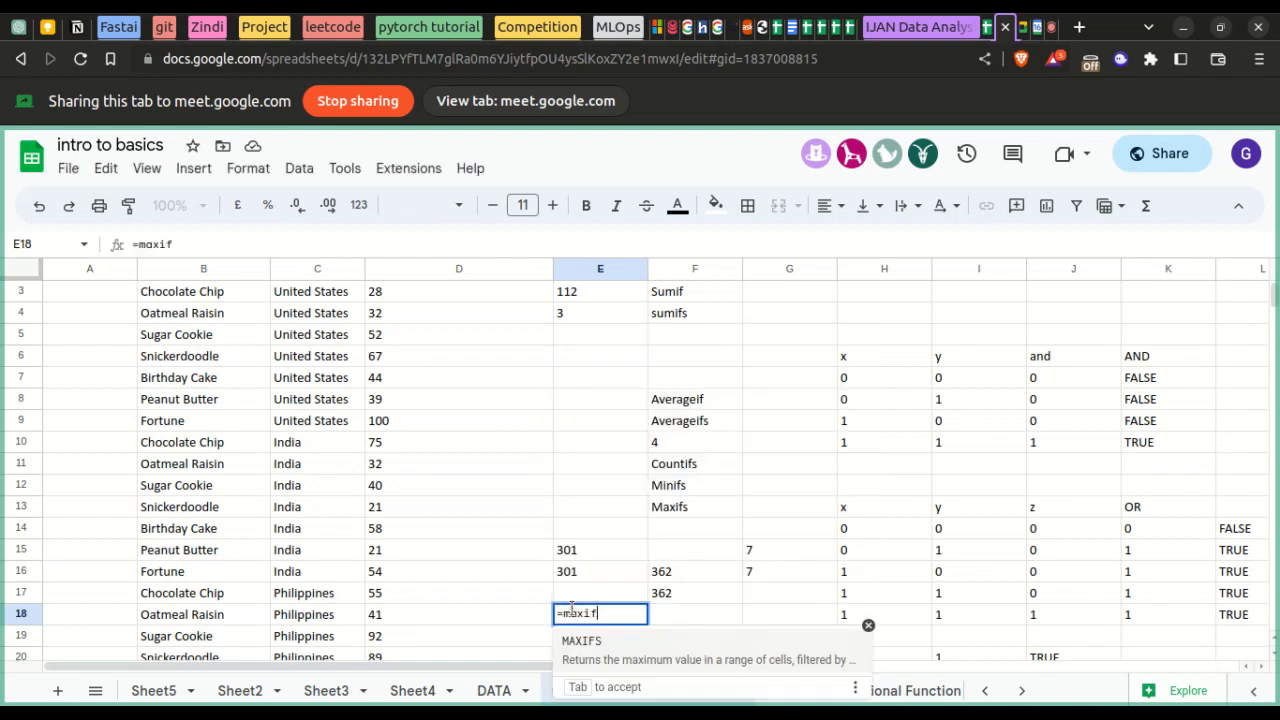
{"action": "key", "text": "Tab"}
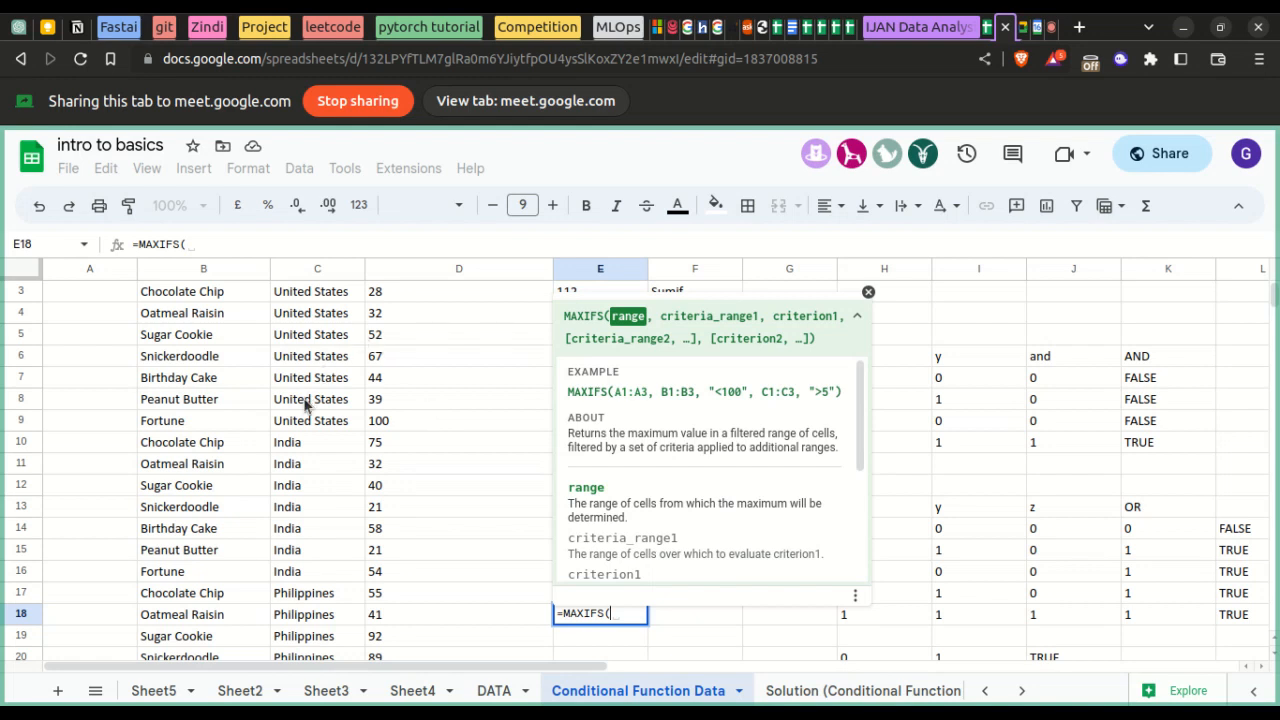
{"action": "scroll", "coordinate": [321, 331], "scroll_direction": "up", "scroll_amount": 1}
{"action": "left_click_drag", "start_coordinate": [321, 331], "coordinate": [305, 637]}
{"action": "scroll", "coordinate": [317, 486], "scroll_direction": "down", "scroll_amount": 2}
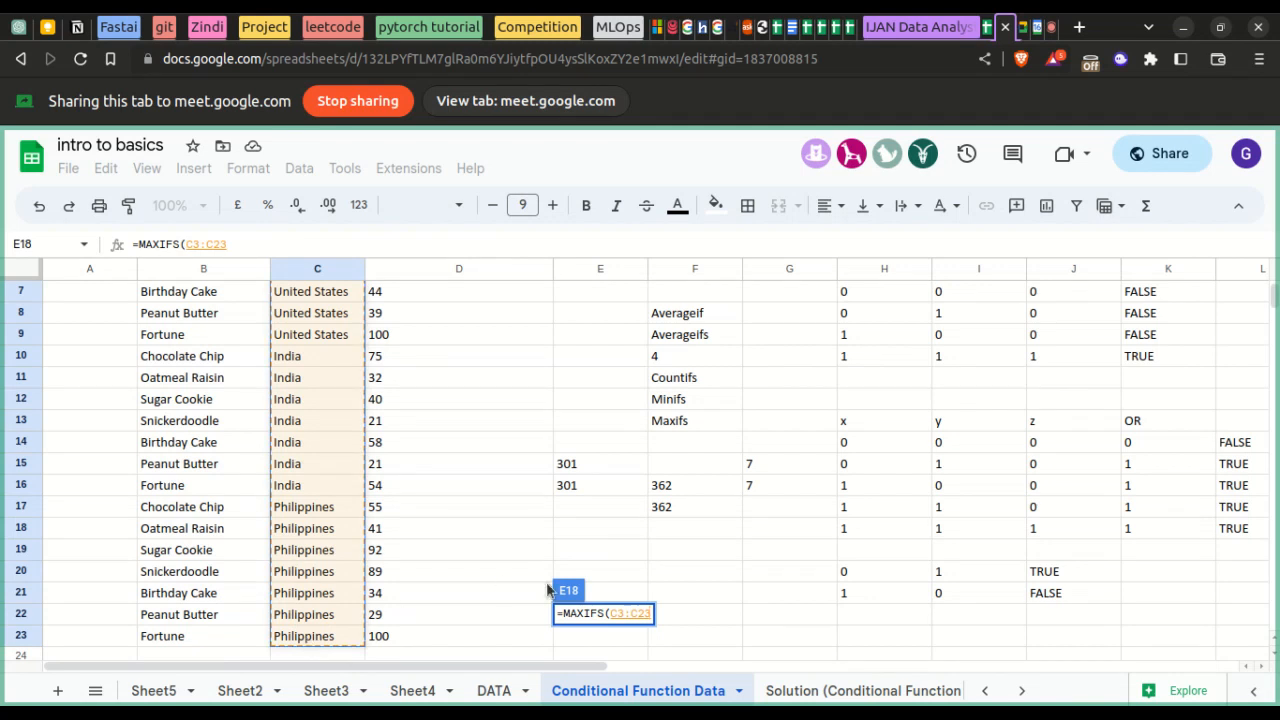
- Complete the MAXIFS formula in E18 with "india" as the second argument and the units sold range D3:D23 as the third
{"action": "type", "text": ","}
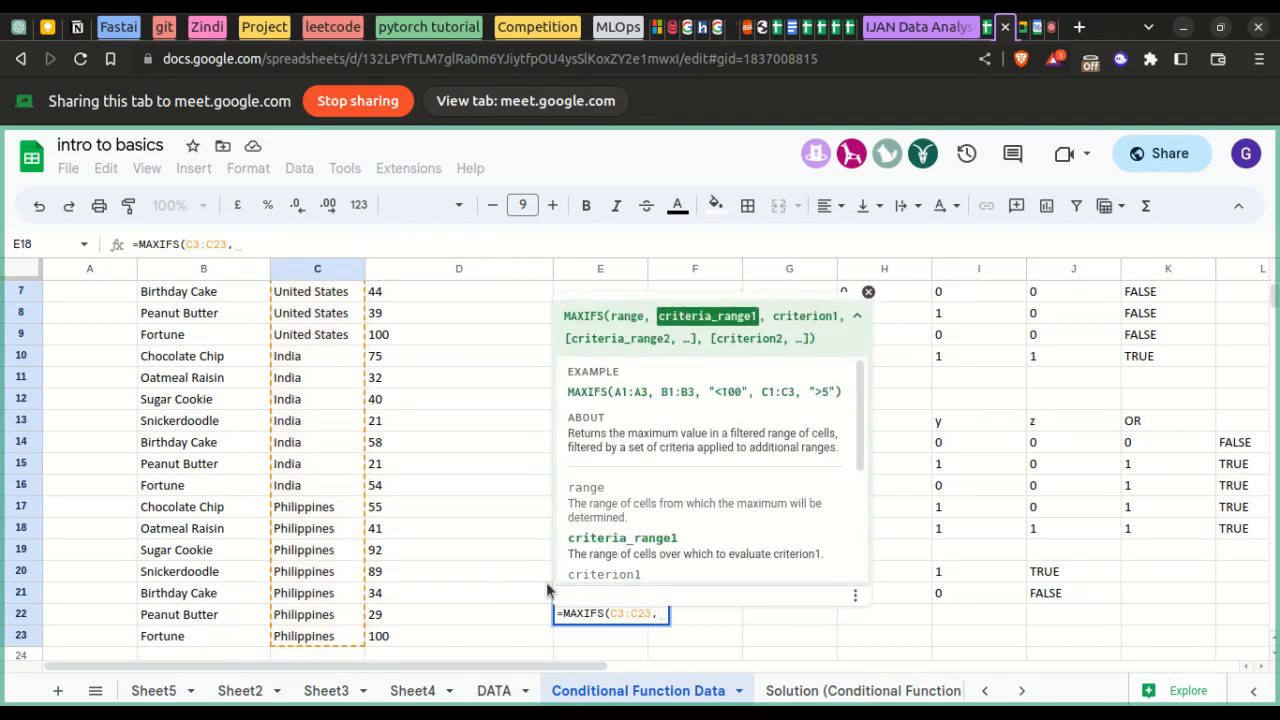
{"action": "type", "text": "\"india"}
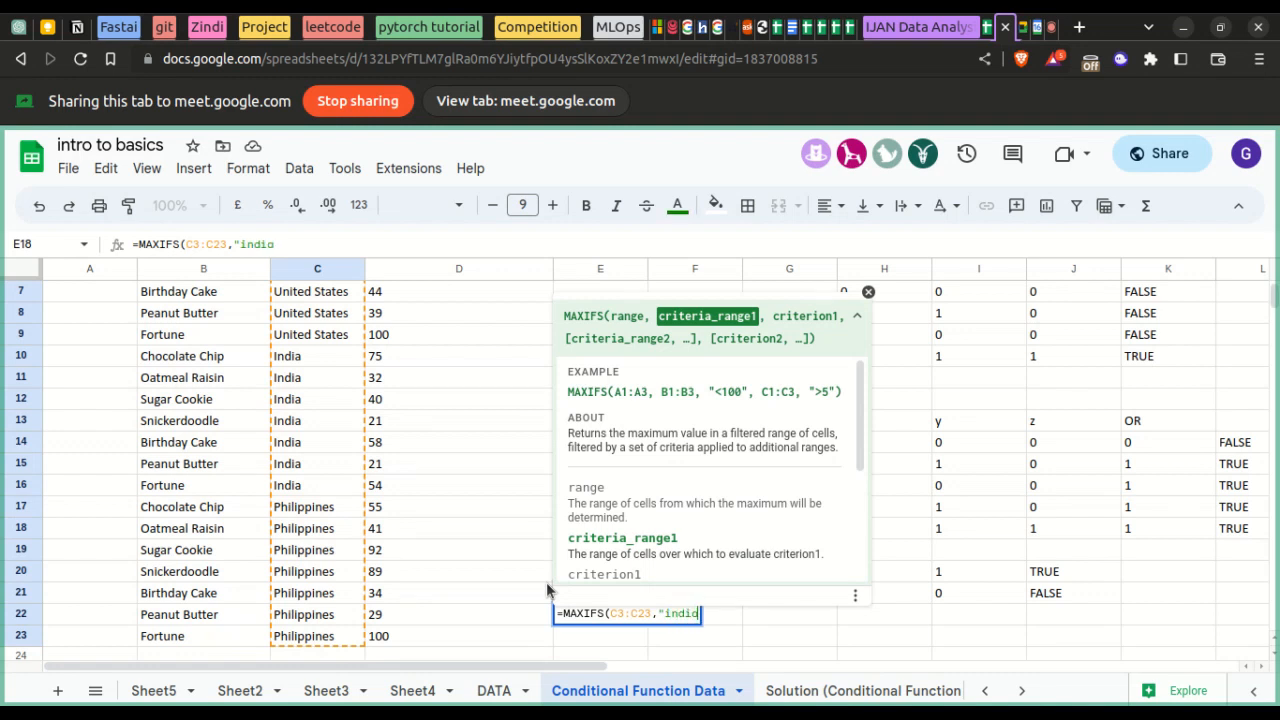
{"action": "type", "text": "\","}
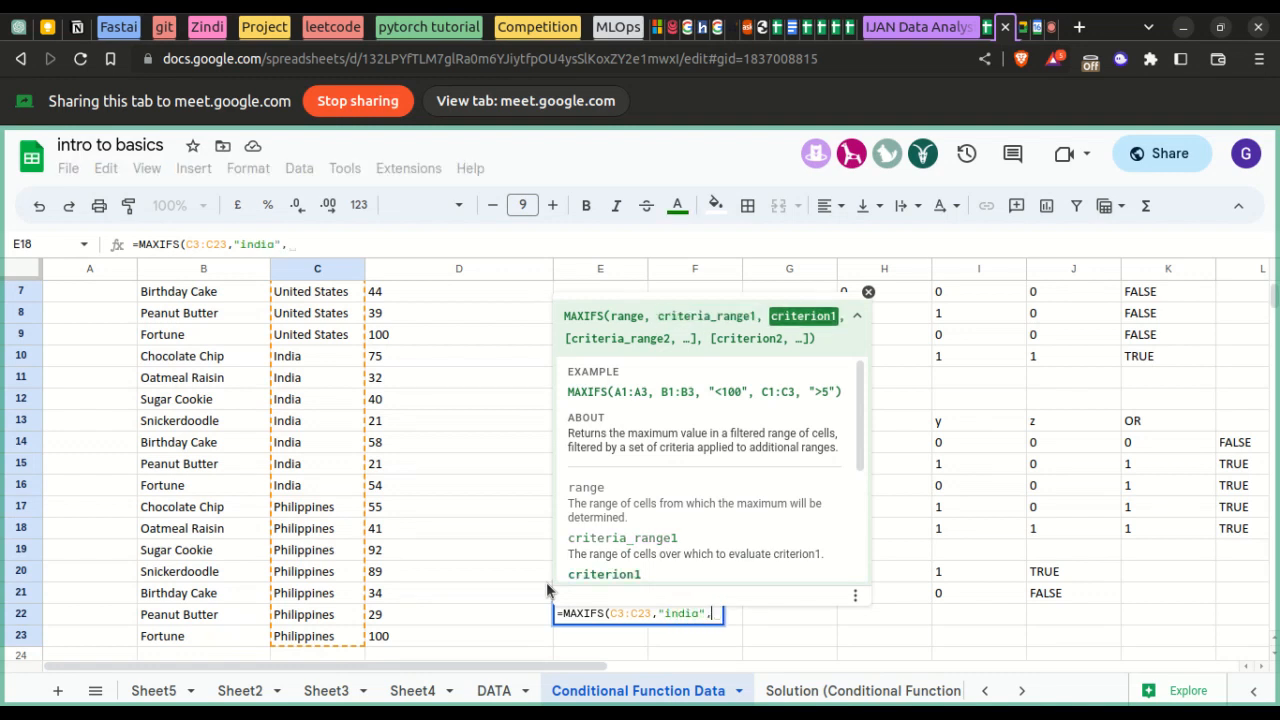
{"action": "scroll", "coordinate": [312, 385], "scroll_direction": "up", "scroll_amount": 3}
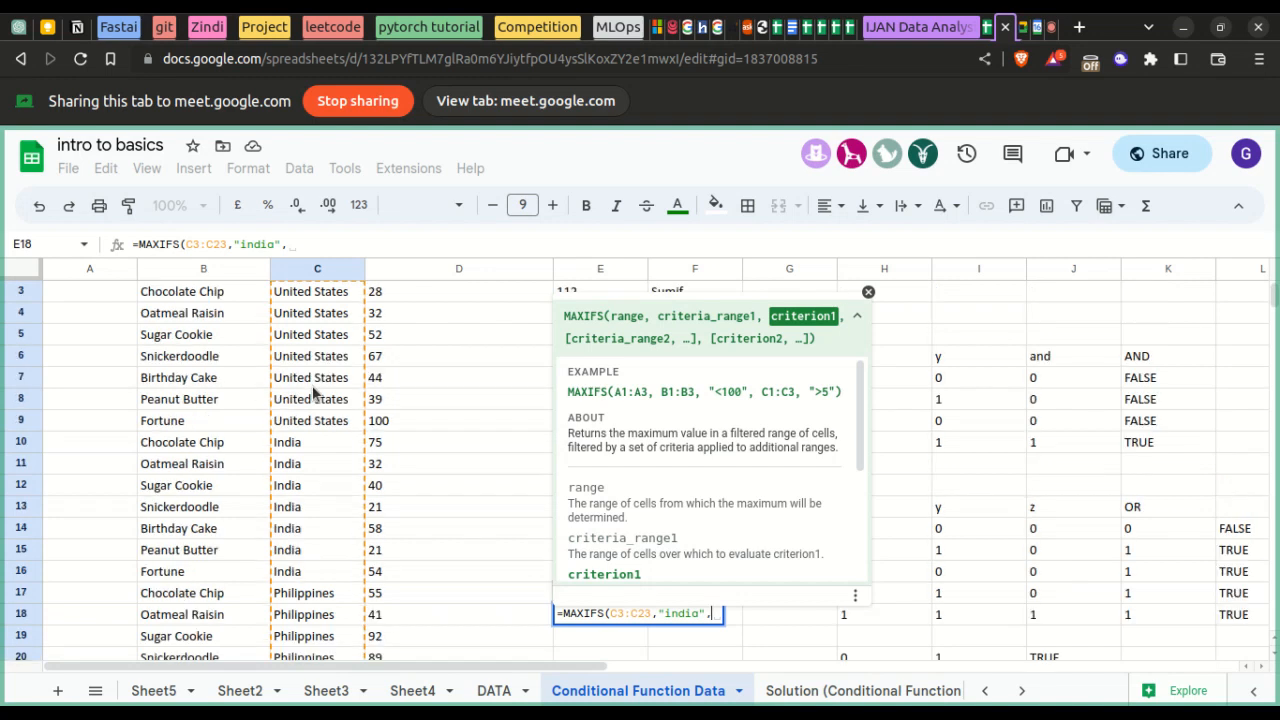
{"action": "left_click_drag", "start_coordinate": [389, 335], "coordinate": [407, 617]}
{"action": "scroll", "coordinate": [409, 500], "scroll_direction": "down", "scroll_amount": 3}
{"action": "type", "text": ")"}
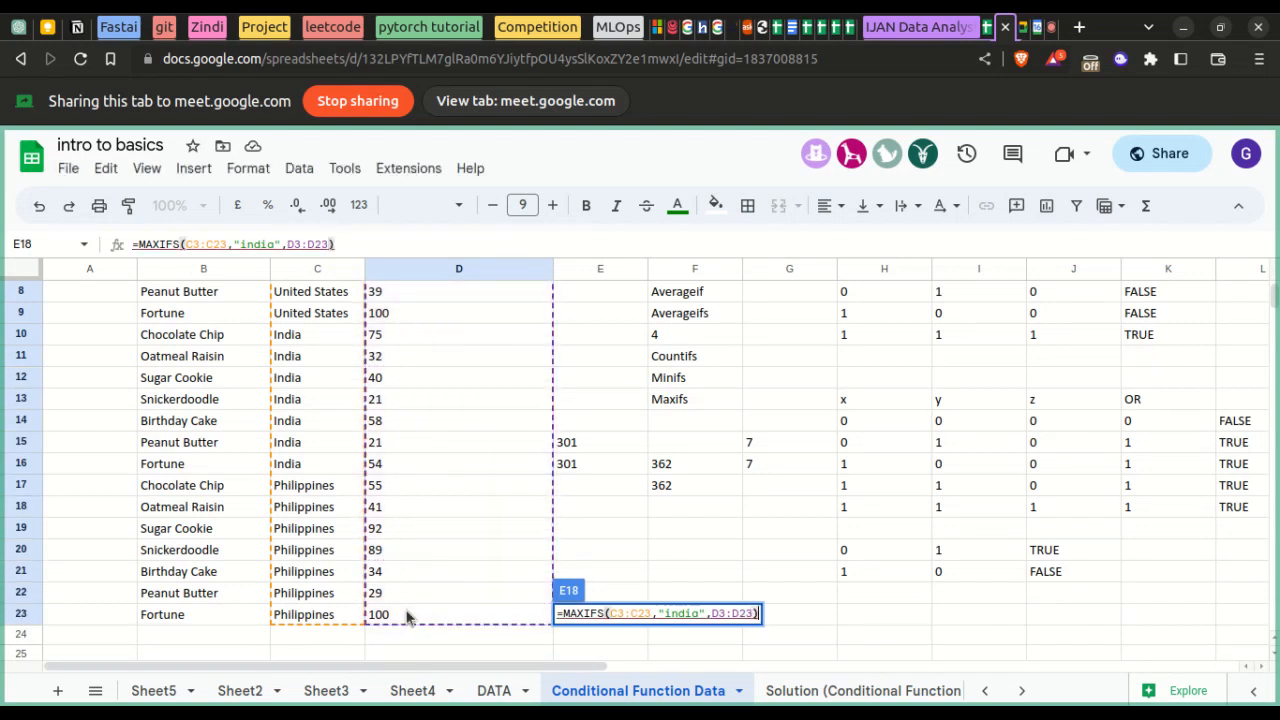
{"action": "key", "text": "Return"}
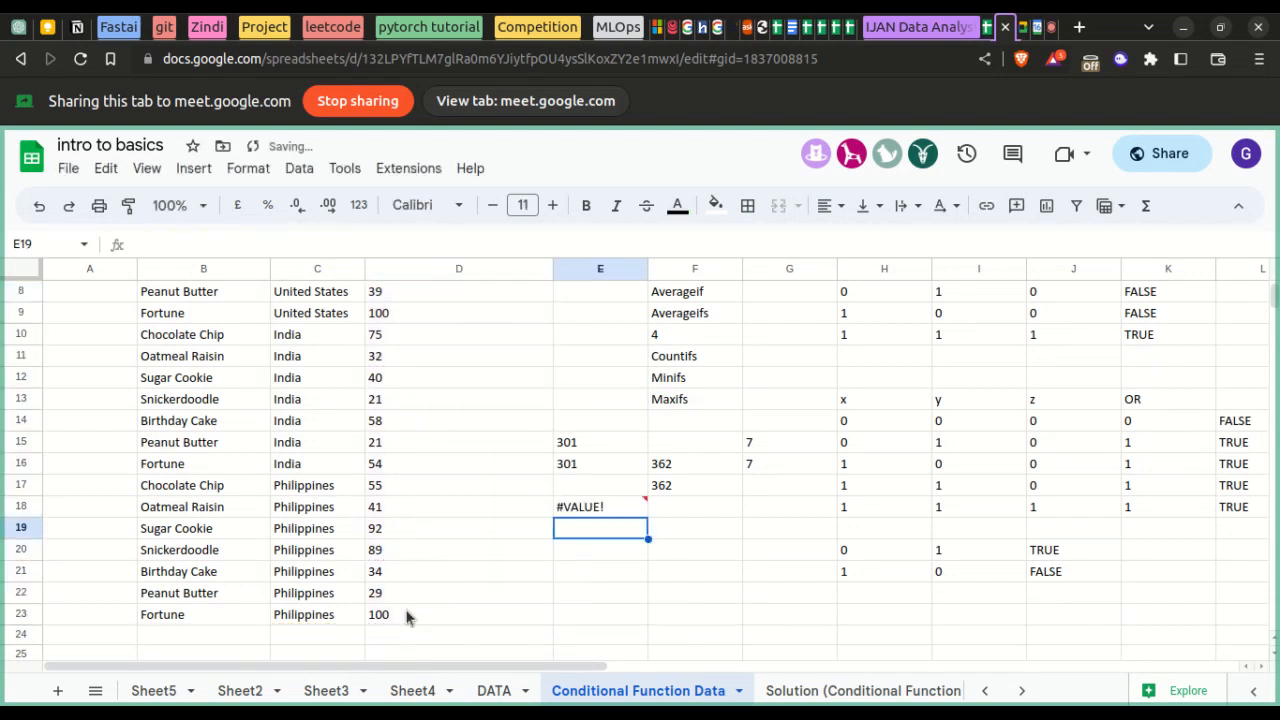
- Check the error on the MAXIFS formula in E18 and read the function's argument help, leaving the formula as it is
{"action": "left_click", "coordinate": [617, 512]}
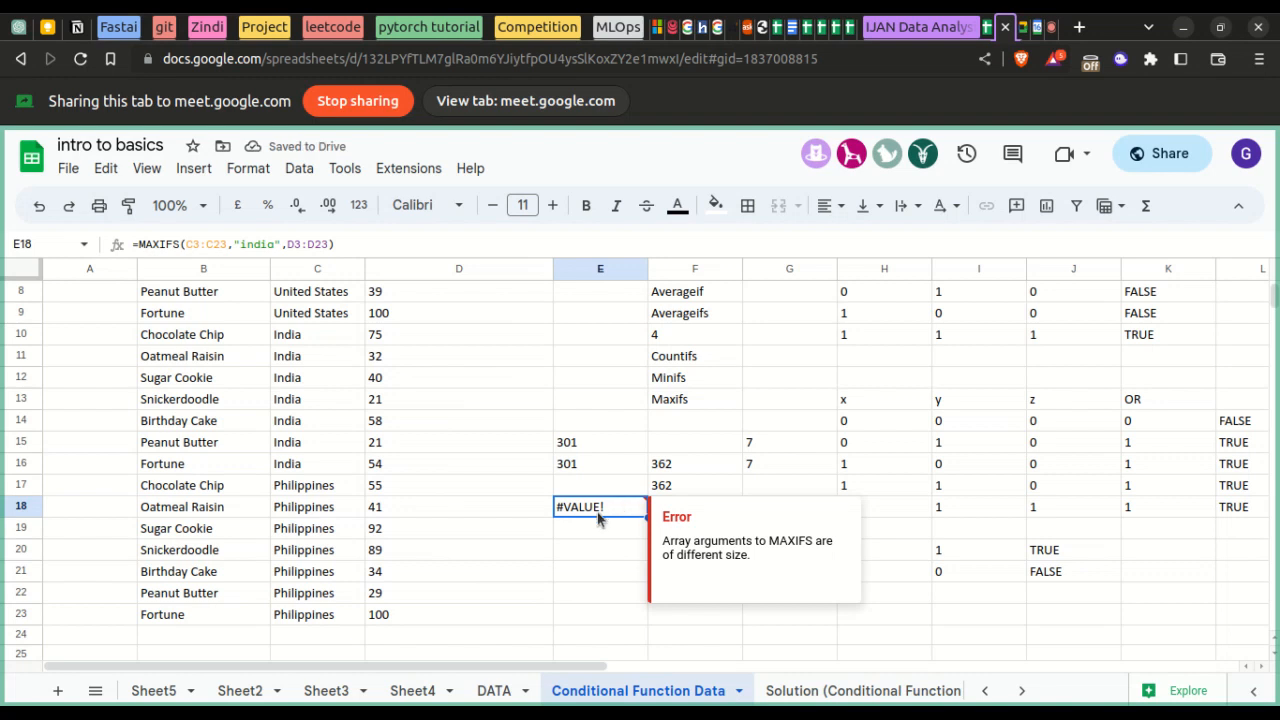
{"action": "double_click", "coordinate": [598, 515]}
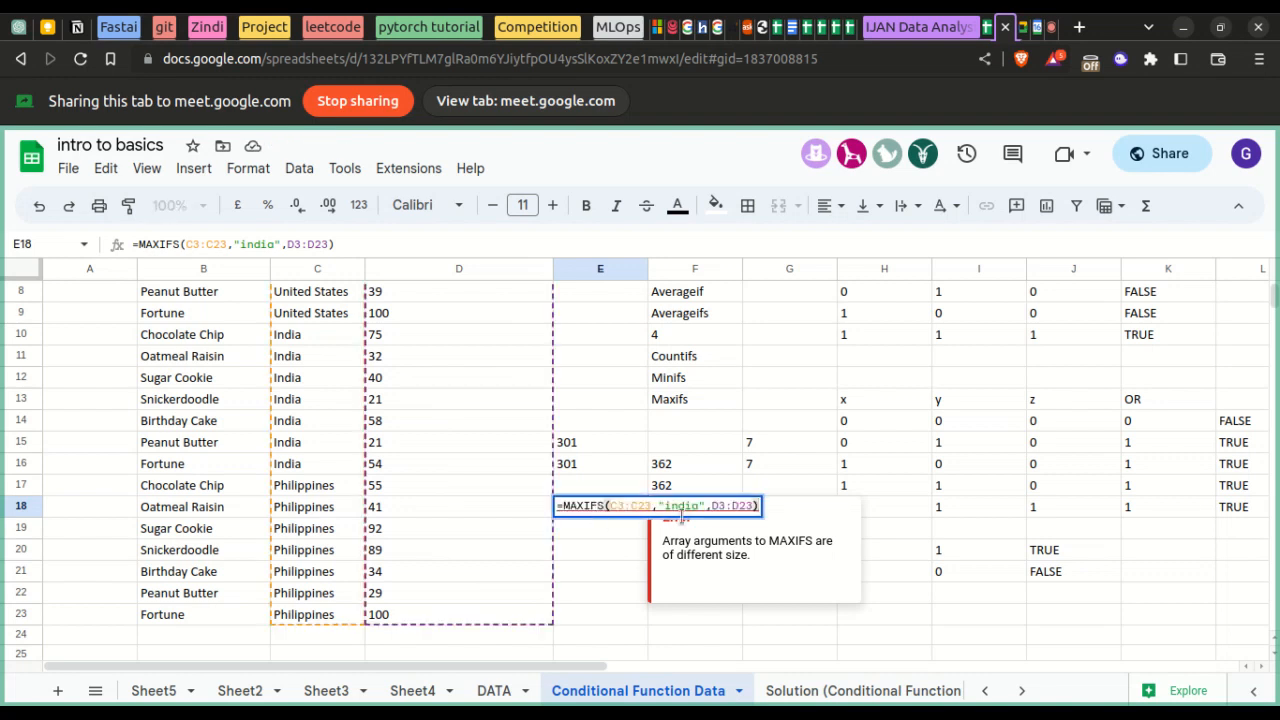
{"action": "left_click", "coordinate": [603, 504]}
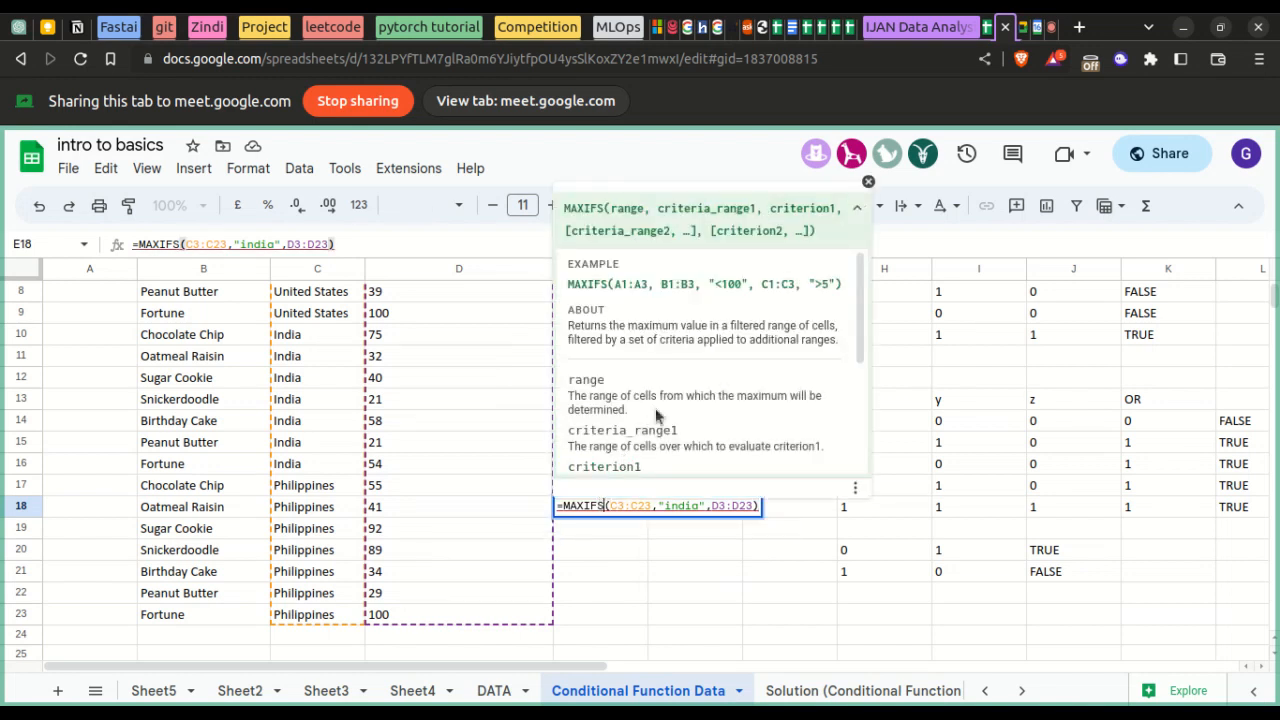
{"action": "scroll", "coordinate": [655, 408], "scroll_direction": "down", "scroll_amount": 3}
{"action": "scroll", "coordinate": [655, 408], "scroll_direction": "up", "scroll_amount": 3}
{"action": "mouse_move", "coordinate": [582, 500]}
{"action": "left_click", "coordinate": [668, 528]}
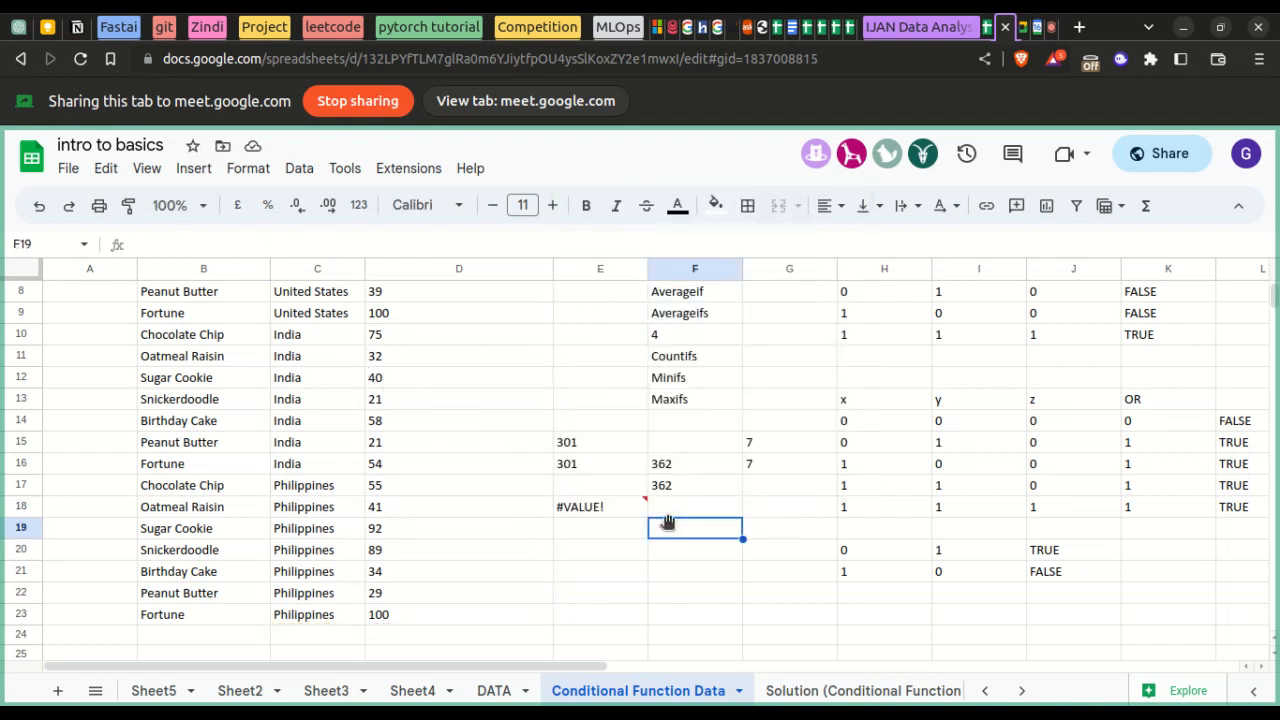
{"action": "left_click", "coordinate": [606, 507]}
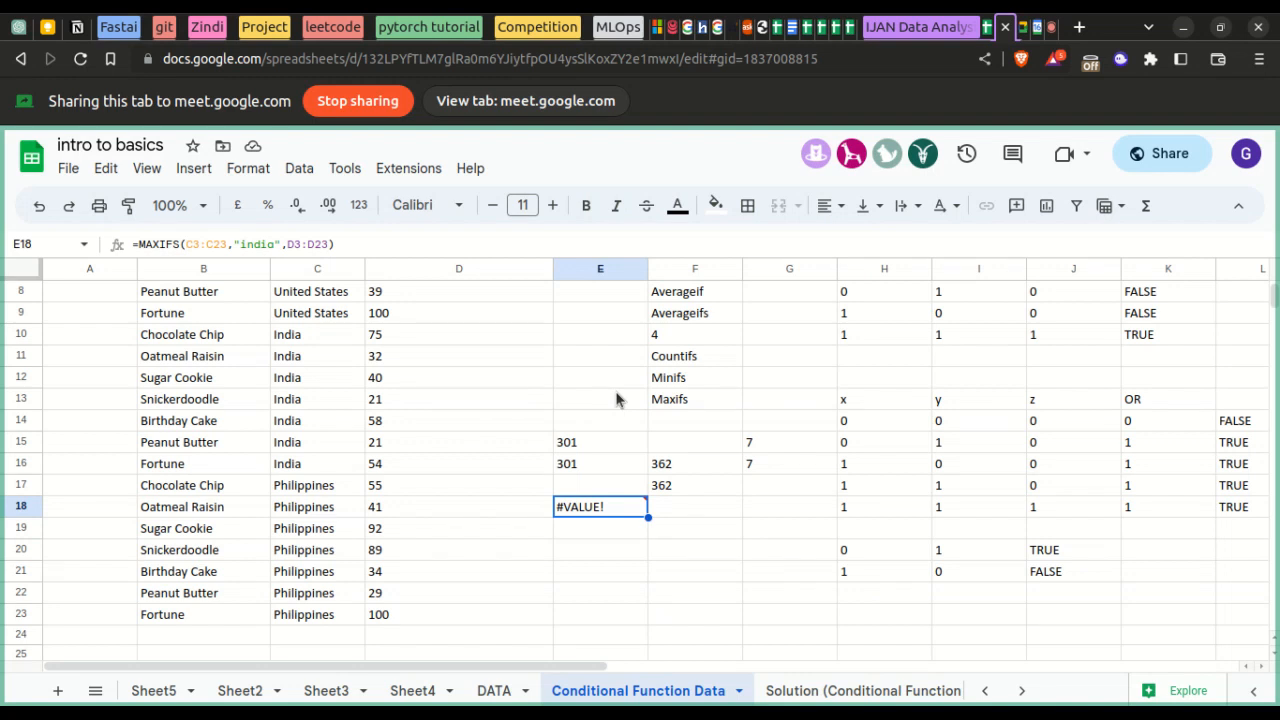
- Locate the Sumif label in F3, then switch to ChatGPT, ask "sumif vs sumifs" and read the SUMIFS syntax and example
{"action": "scroll", "coordinate": [580, 521], "scroll_direction": "up", "scroll_amount": 3}
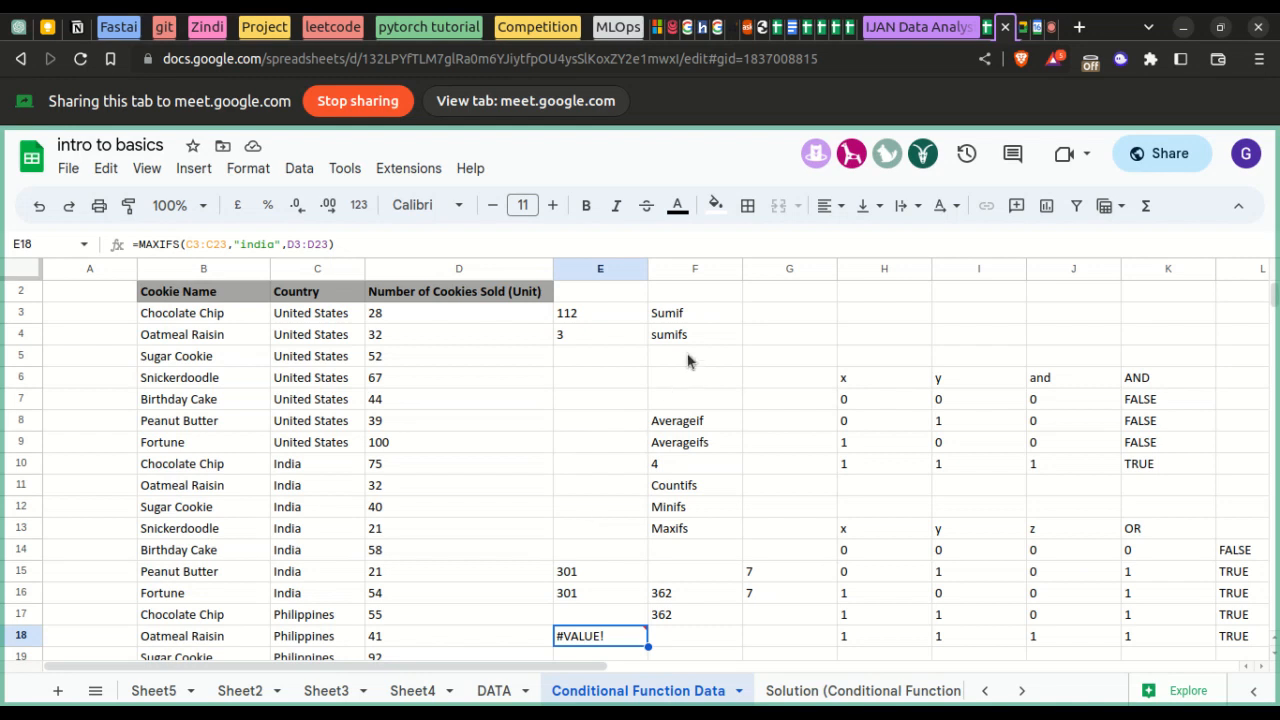
{"action": "left_click", "coordinate": [697, 313]}
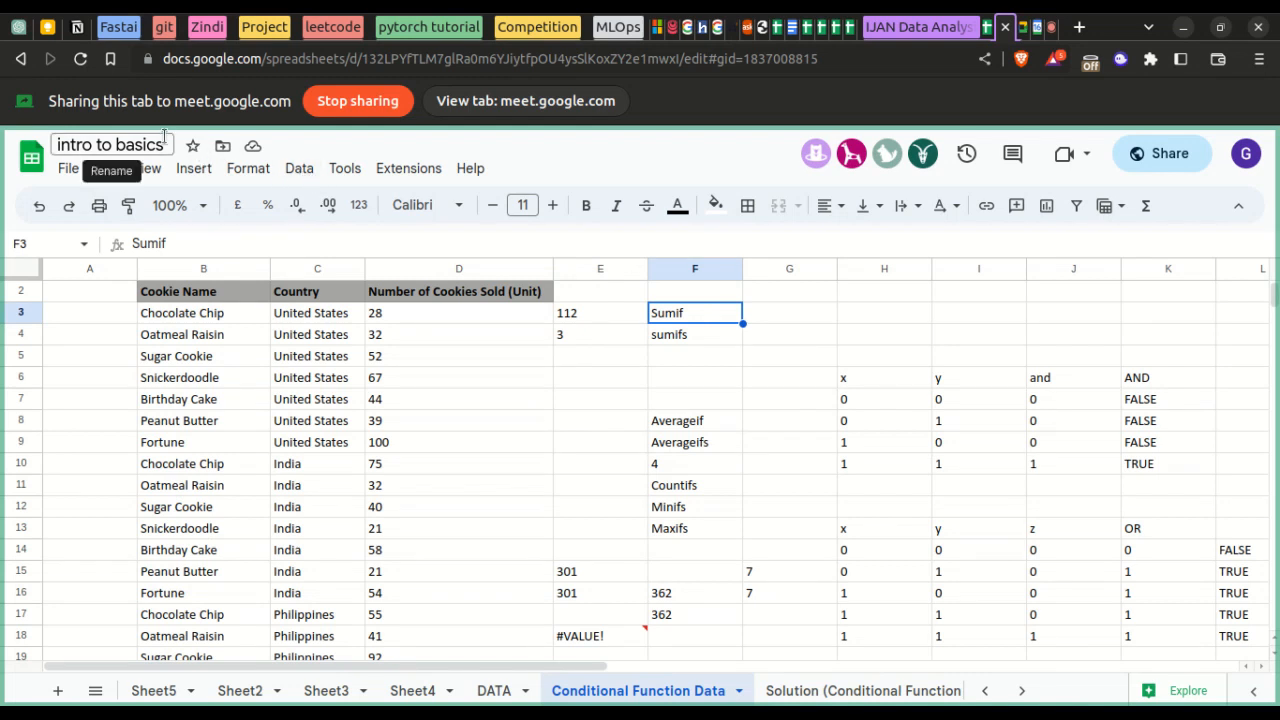
{"action": "left_click", "coordinate": [18, 30]}
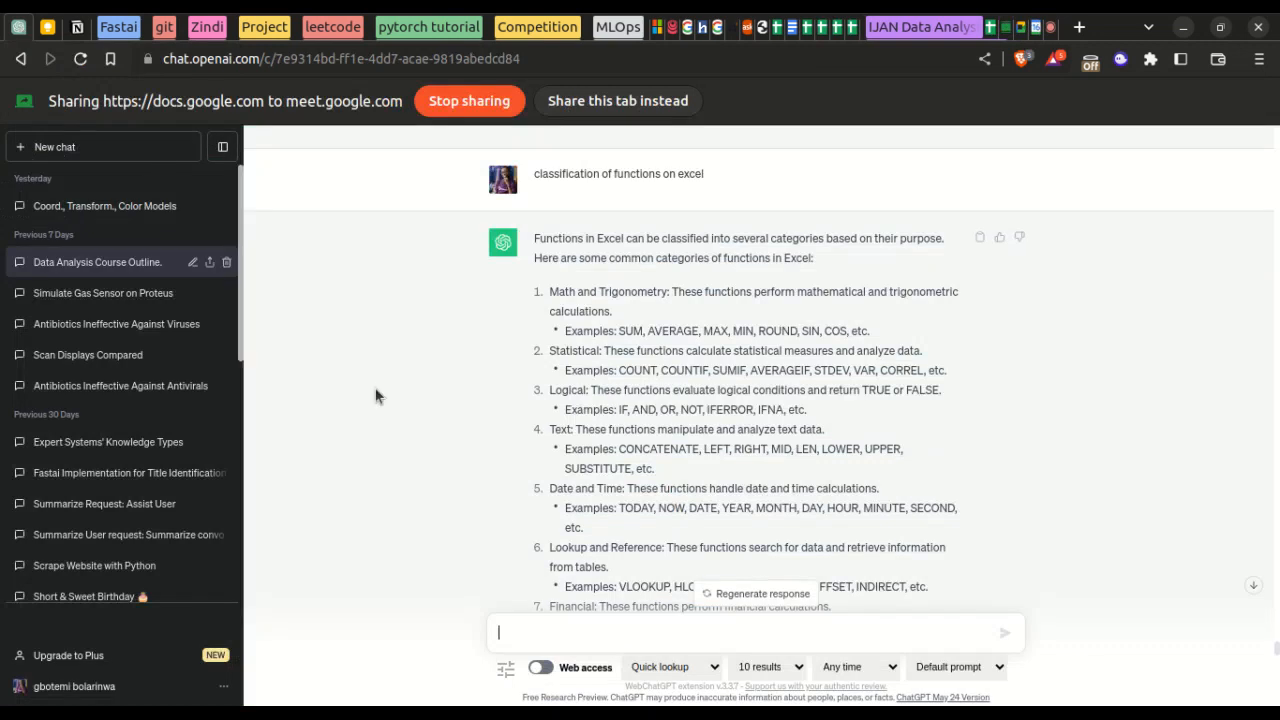
{"action": "type", "text": "sumif vs sumifs"}
{"action": "key", "text": "Return"}
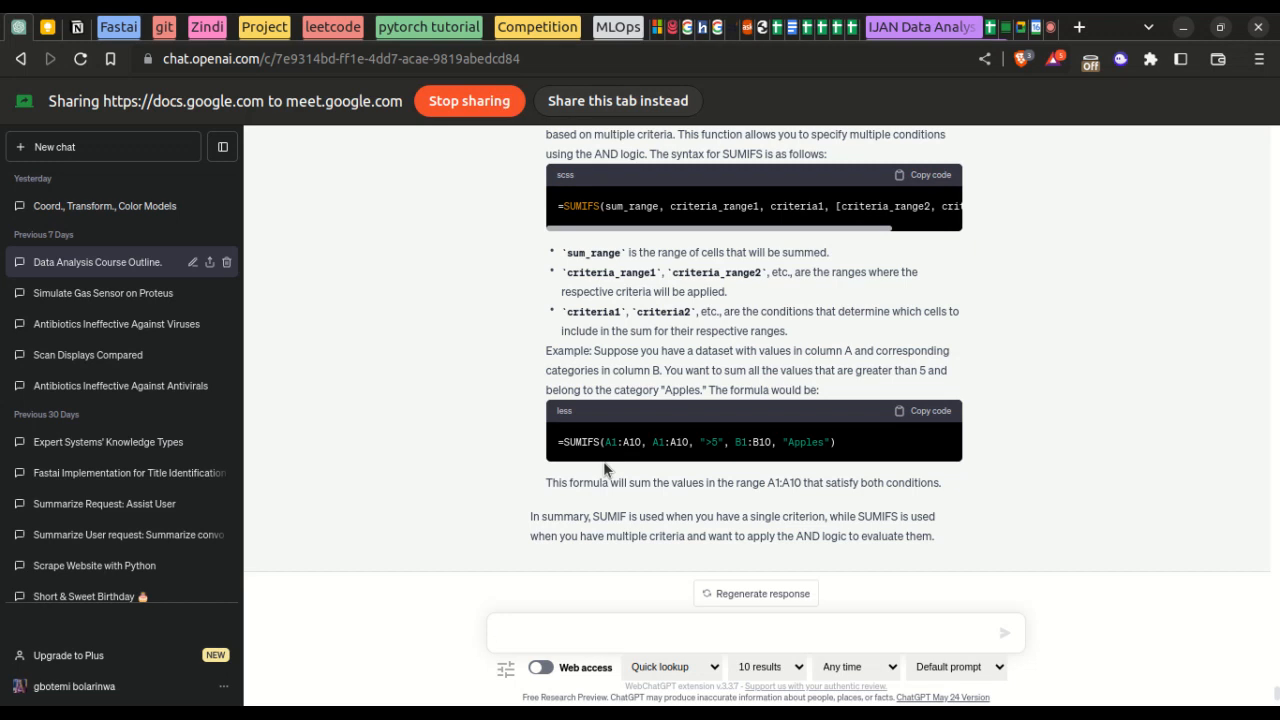
{"action": "scroll", "coordinate": [603, 461], "scroll_direction": "up", "scroll_amount": 2}
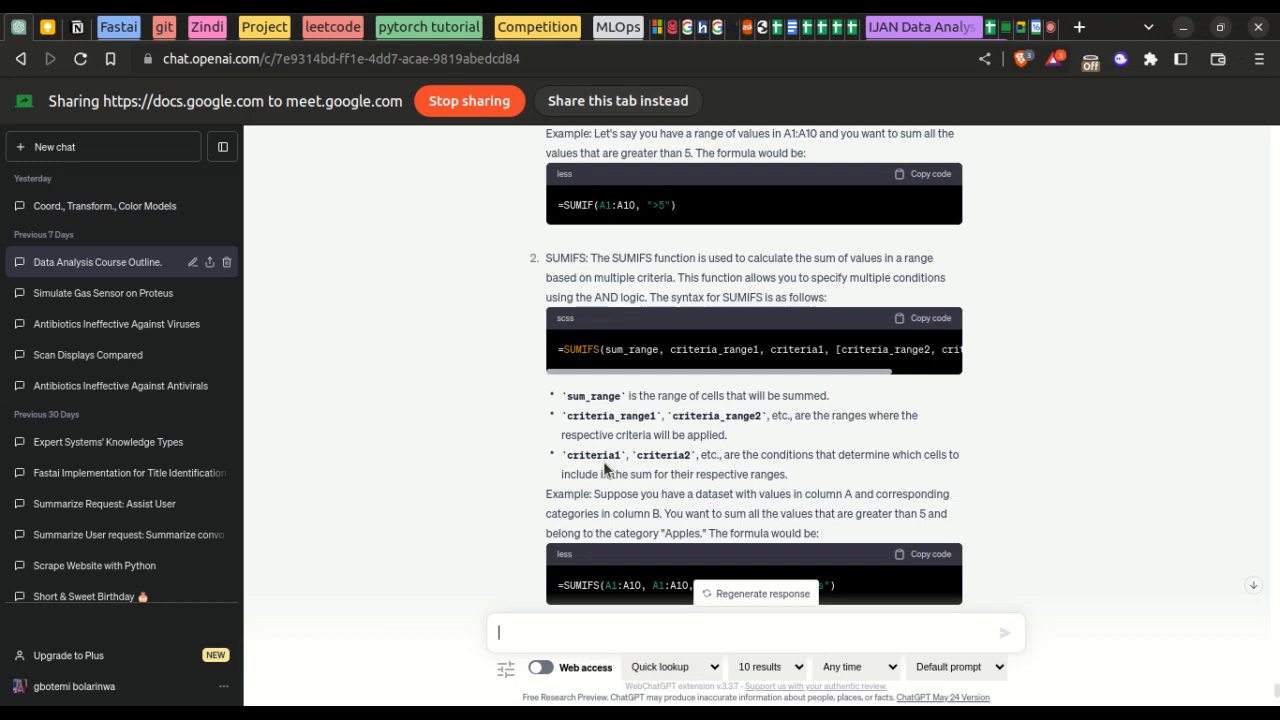
{"action": "scroll", "coordinate": [604, 468], "scroll_direction": "down", "scroll_amount": 2}
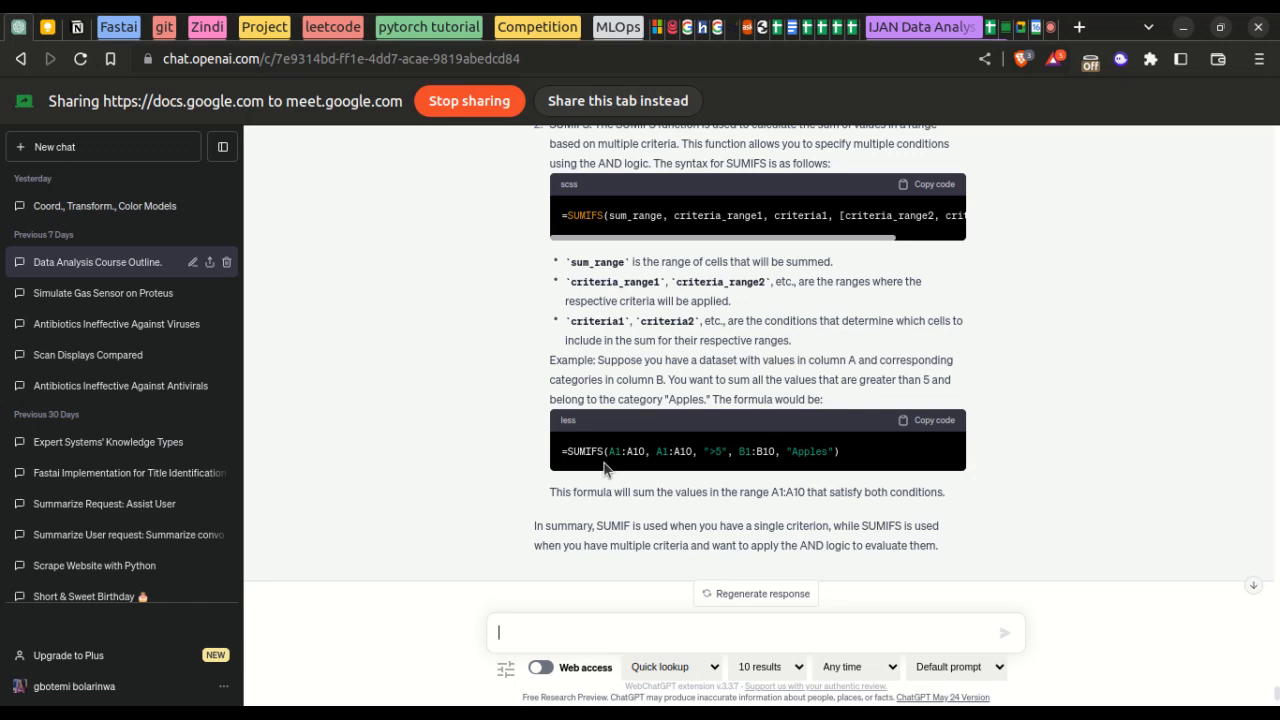
{"action": "scroll", "coordinate": [604, 468], "scroll_direction": "up", "scroll_amount": 1}
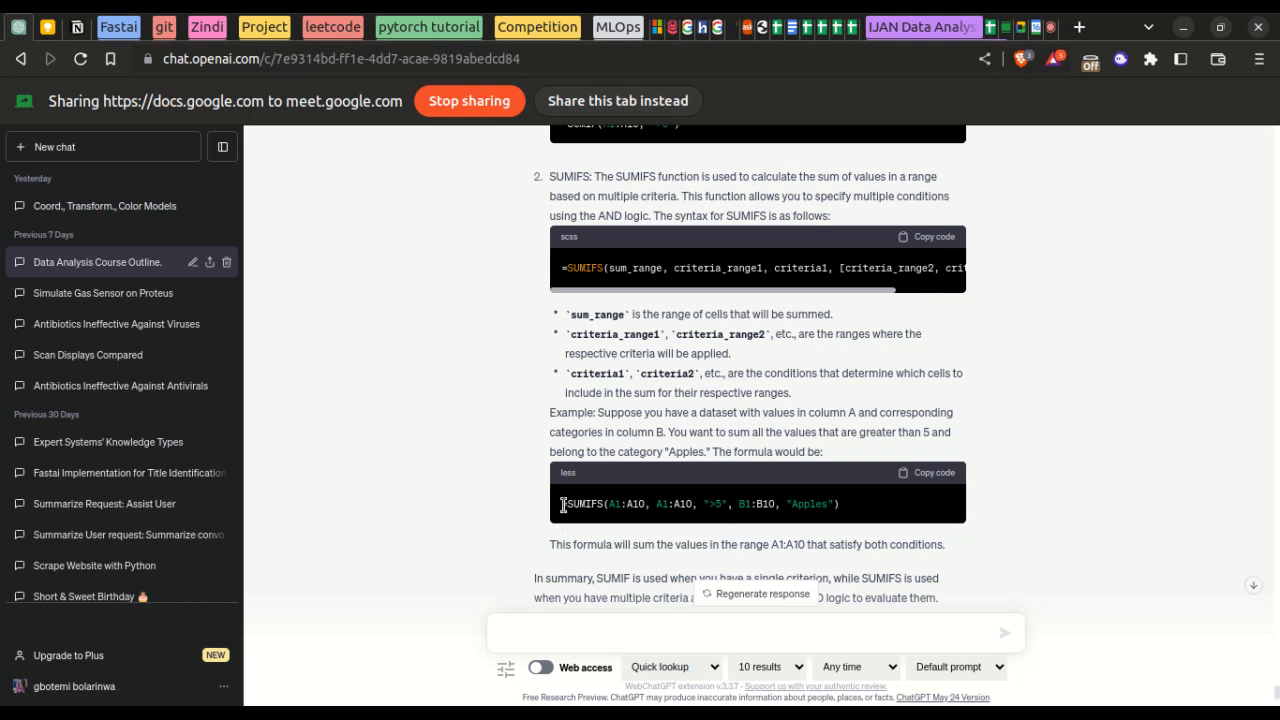
- Return to the Google Sheets file and inspect the existing formulas beside the cookie sales table, including E4, F10 and F16
{"action": "left_click", "coordinate": [1008, 30]}
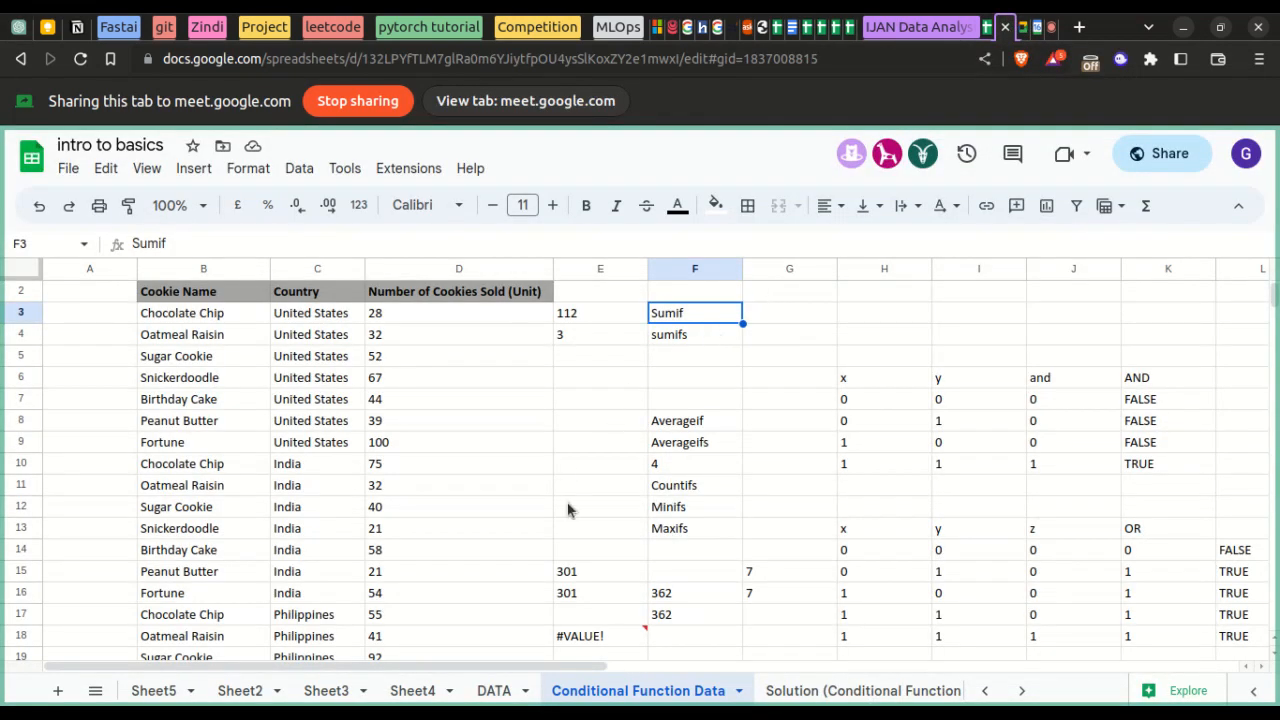
{"action": "scroll", "coordinate": [571, 508], "scroll_direction": "down", "scroll_amount": 1}
{"action": "left_click", "coordinate": [575, 598]}
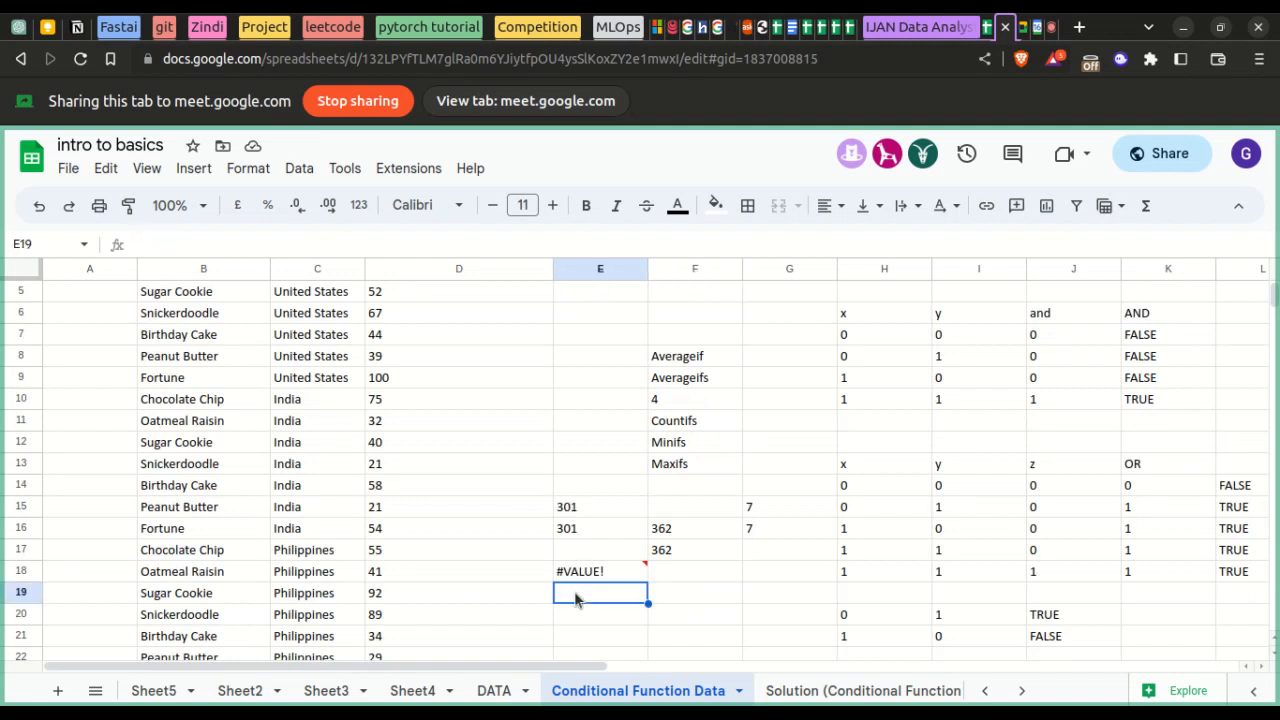
{"action": "scroll", "coordinate": [574, 591], "scroll_direction": "up", "scroll_amount": 1}
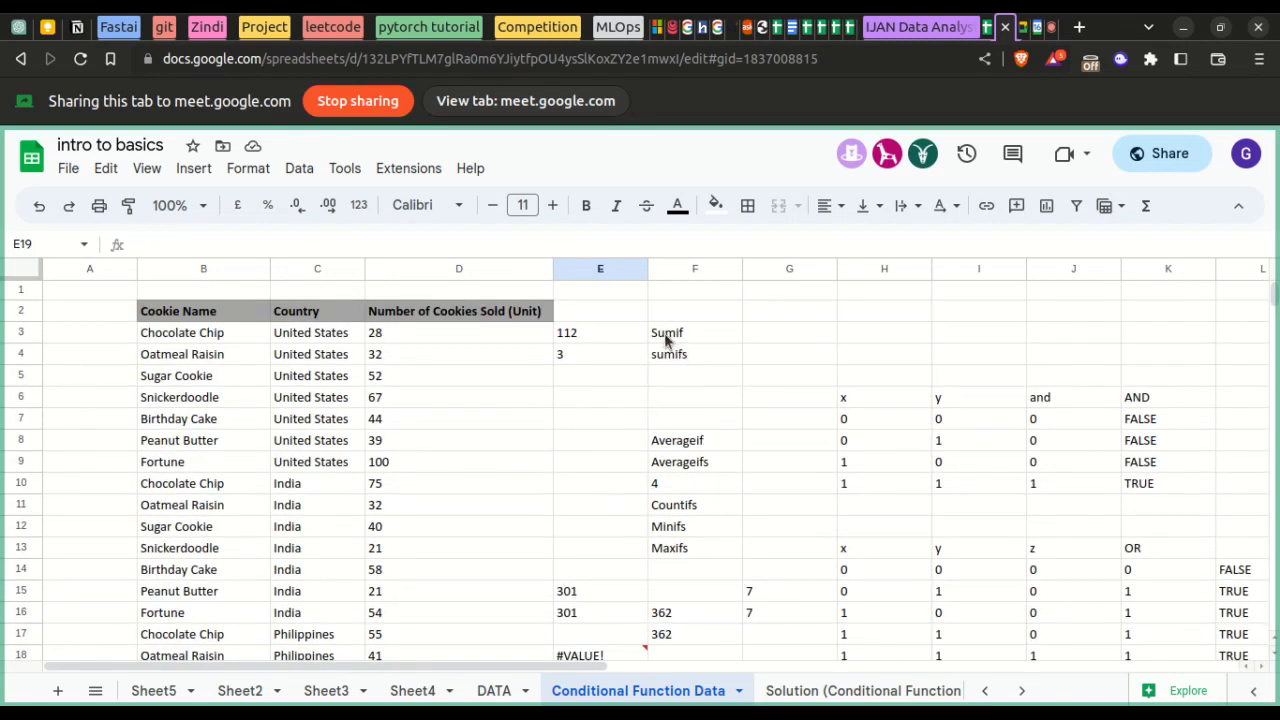
{"action": "left_click", "coordinate": [623, 334]}
{"action": "left_click", "coordinate": [605, 357]}
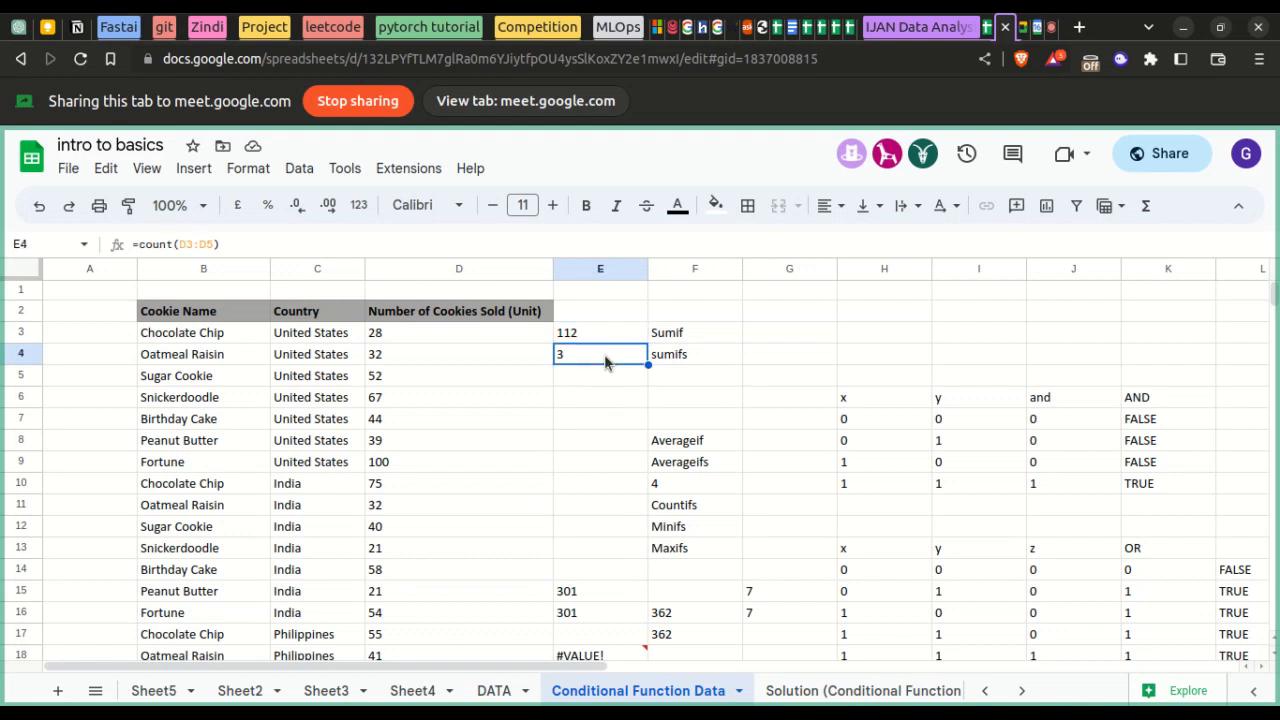
{"action": "left_click", "coordinate": [665, 489]}
{"action": "scroll", "coordinate": [665, 489], "scroll_direction": "down", "scroll_amount": 3}
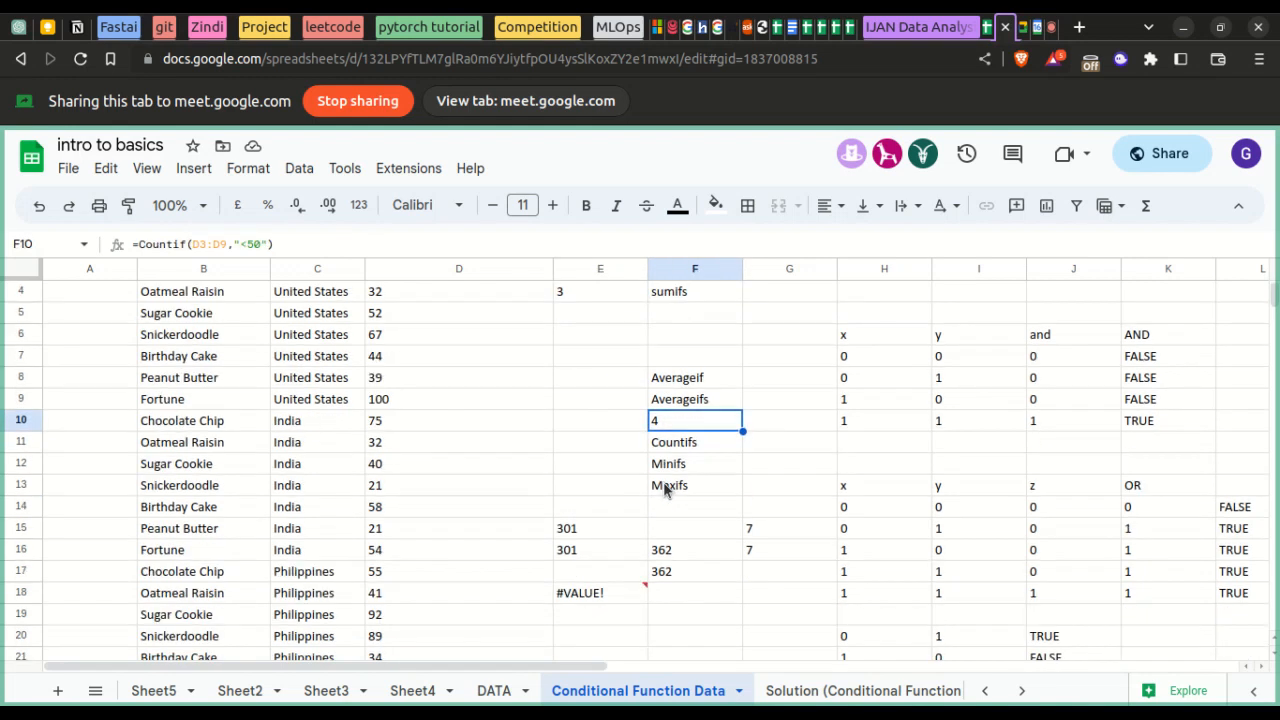
{"action": "left_click", "coordinate": [667, 489]}
{"action": "left_click", "coordinate": [677, 466]}
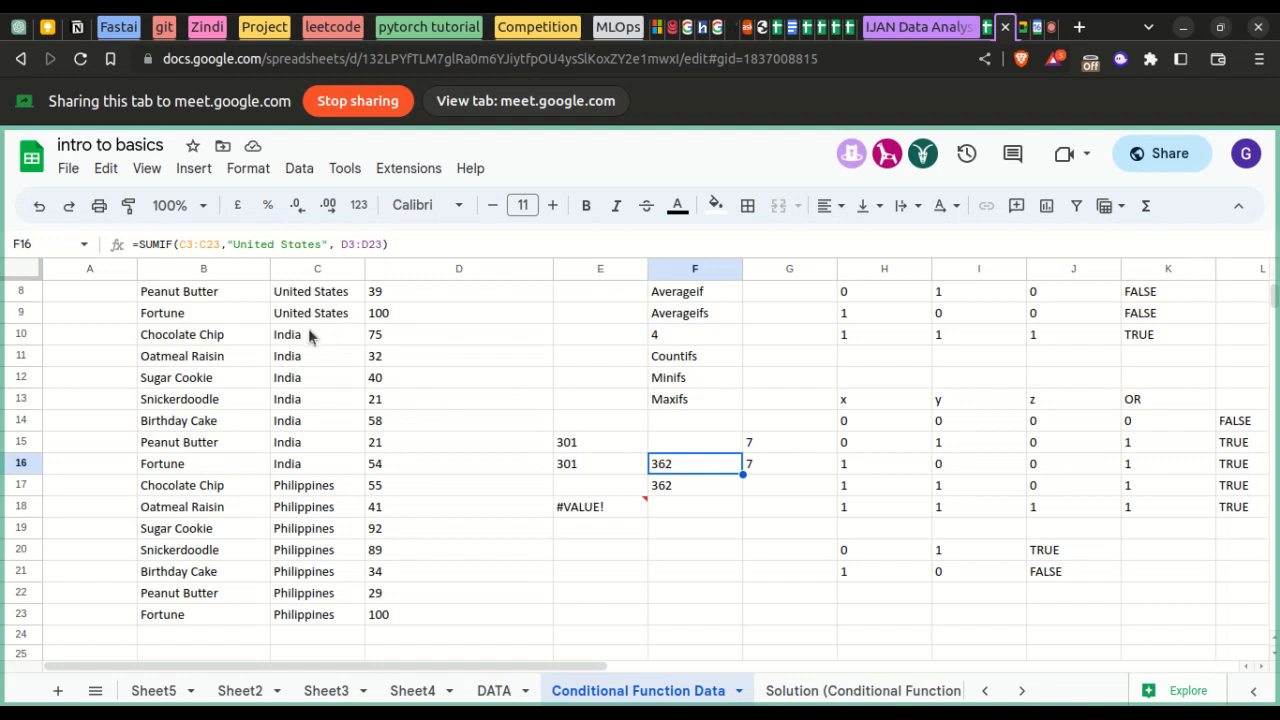
- Look over the whole cookie sales table and its columns for data suited to a multi-criteria sum
{"action": "scroll", "coordinate": [420, 346], "scroll_direction": "up", "scroll_amount": 2}
{"action": "scroll", "coordinate": [421, 346], "scroll_direction": "right", "scroll_amount": 1}
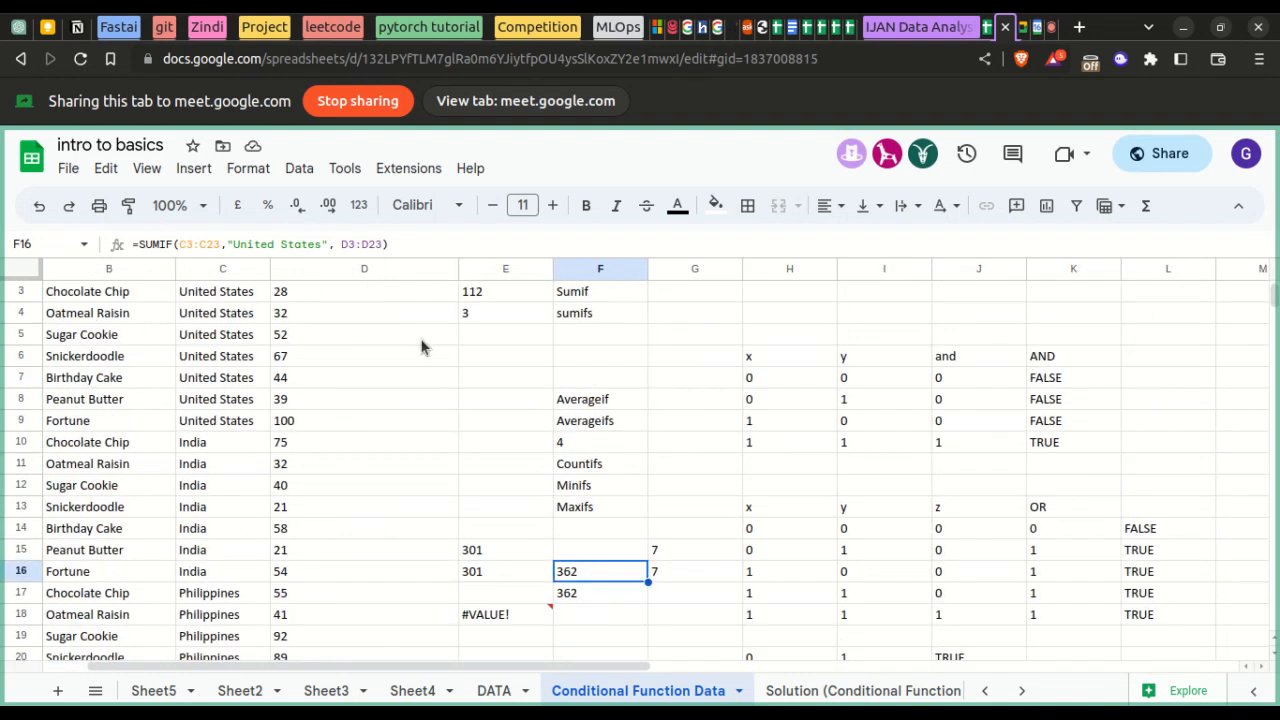
{"action": "scroll", "coordinate": [421, 346], "scroll_direction": "right", "scroll_amount": 2}
{"action": "scroll", "coordinate": [421, 346], "scroll_direction": "left", "scroll_amount": 3}
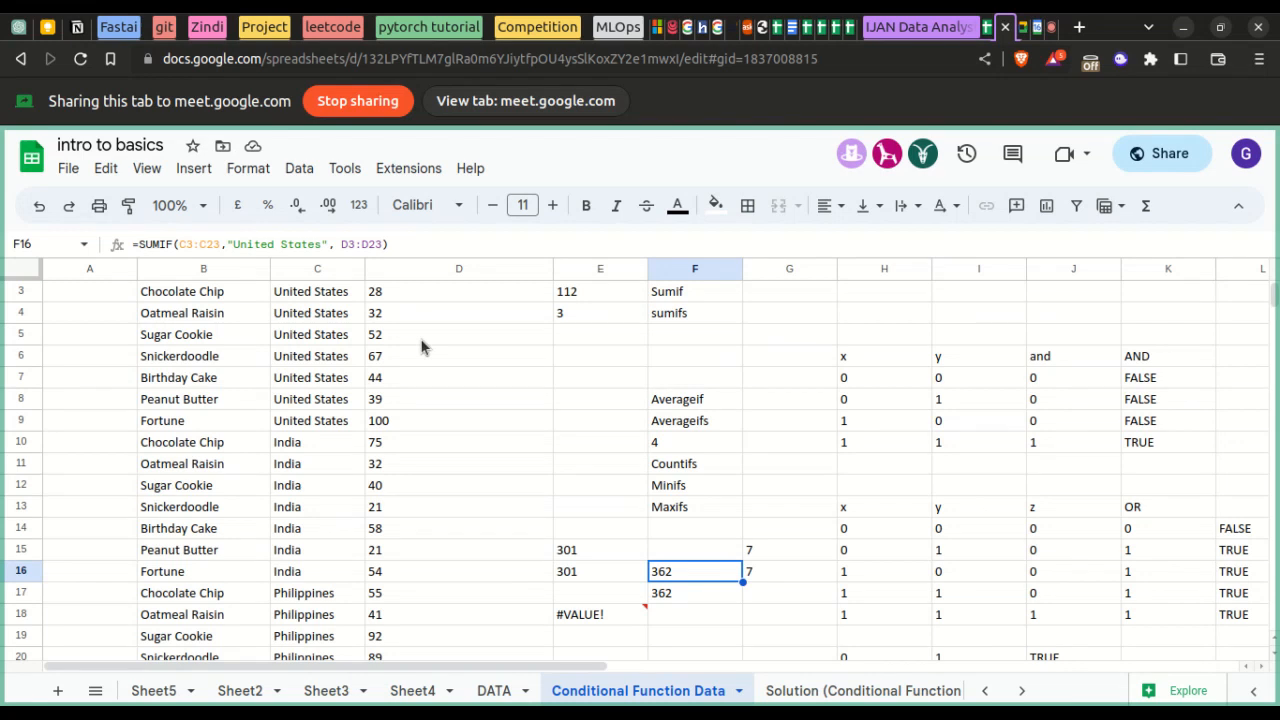
{"action": "scroll", "coordinate": [421, 346], "scroll_direction": "up", "scroll_amount": 1}
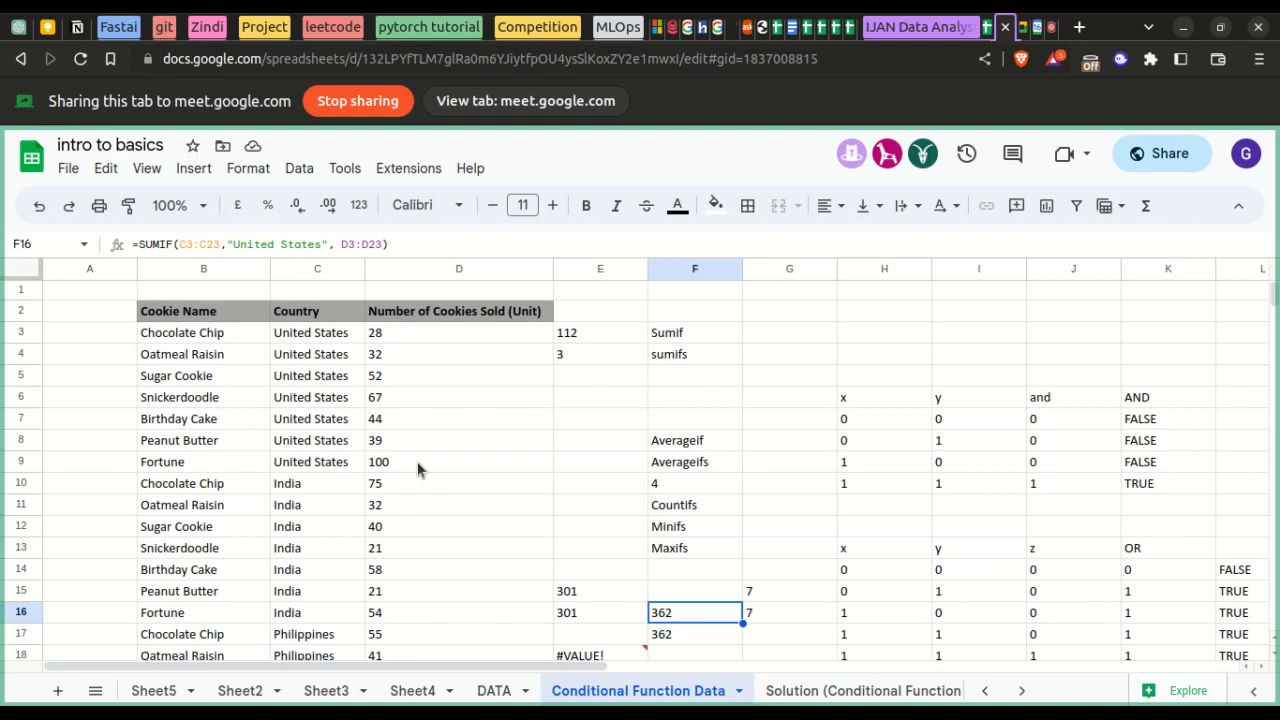
{"action": "scroll", "coordinate": [417, 466], "scroll_direction": "down", "scroll_amount": 3}
{"action": "scroll", "coordinate": [418, 470], "scroll_direction": "down", "scroll_amount": 4}
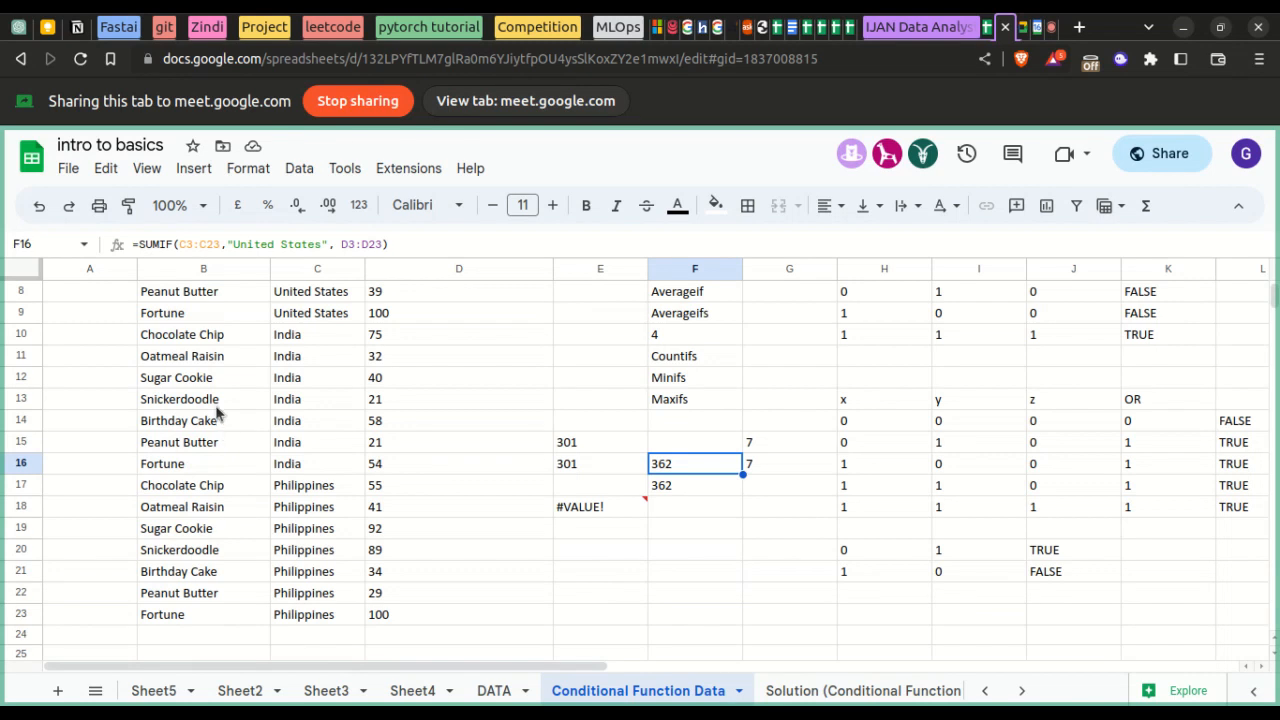
{"action": "scroll", "coordinate": [217, 412], "scroll_direction": "up", "scroll_amount": 8}
- Start a SUMIFS formula in cell I14 of the DATA sheet
{"action": "left_click", "coordinate": [494, 690]}
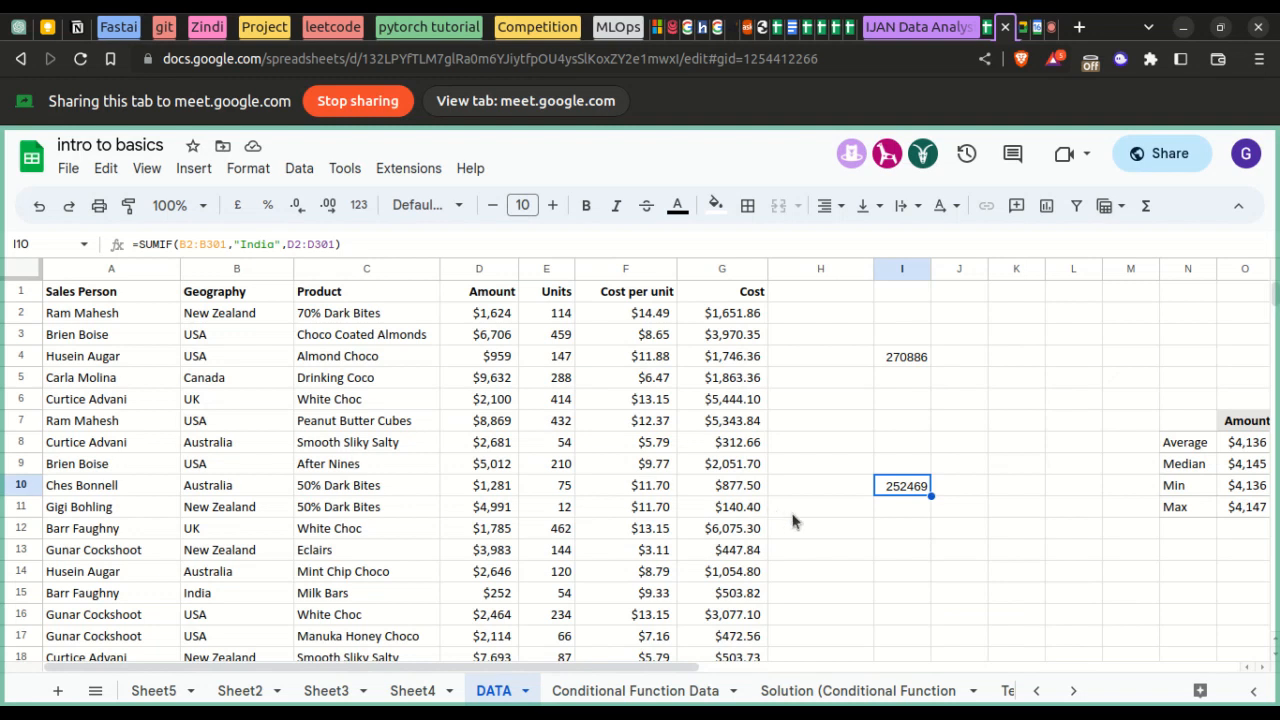
{"action": "left_click", "coordinate": [901, 574]}
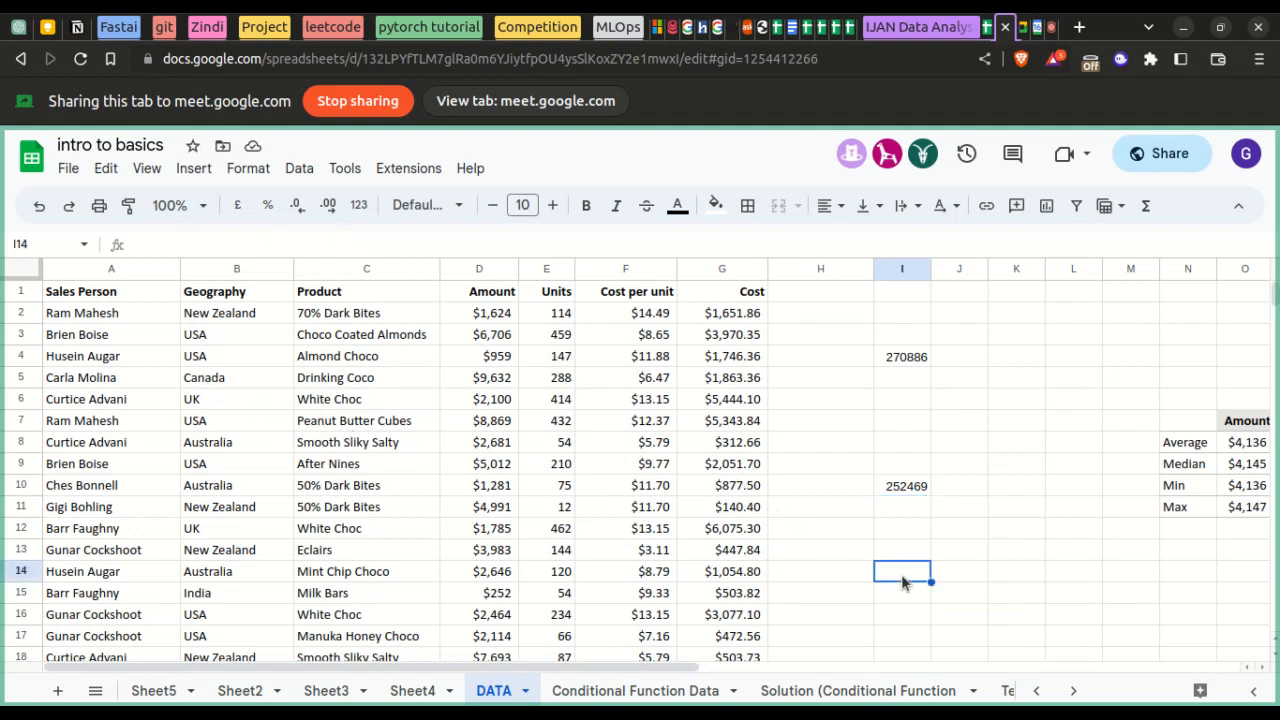
{"action": "double_click", "coordinate": [901, 574]}
{"action": "type", "text": "=sum"}
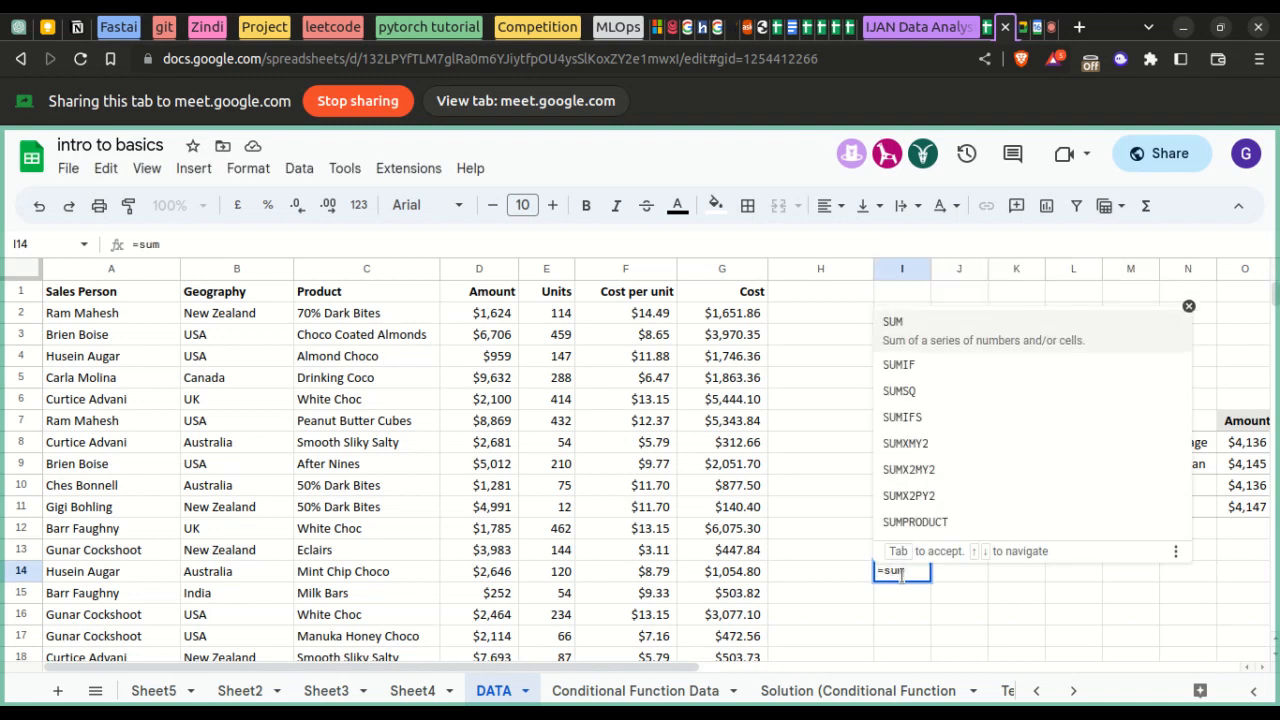
{"action": "left_click", "coordinate": [934, 414]}
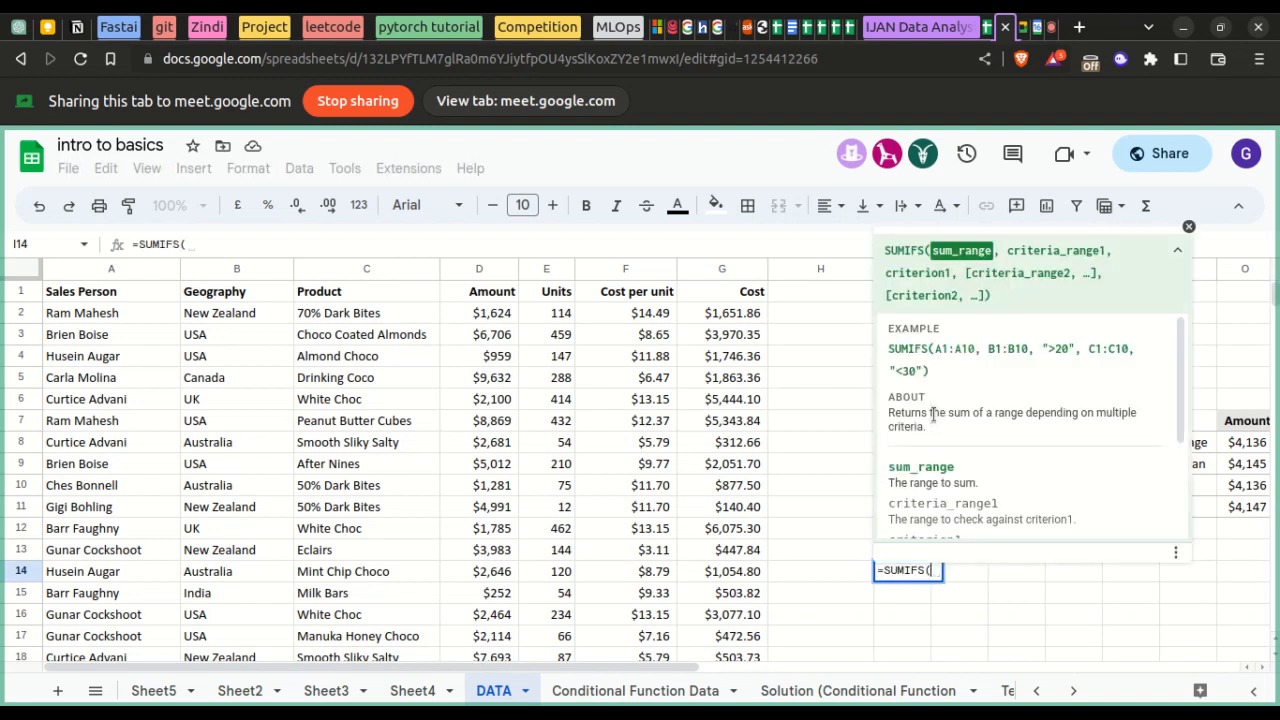
{"action": "type", "text": "("}
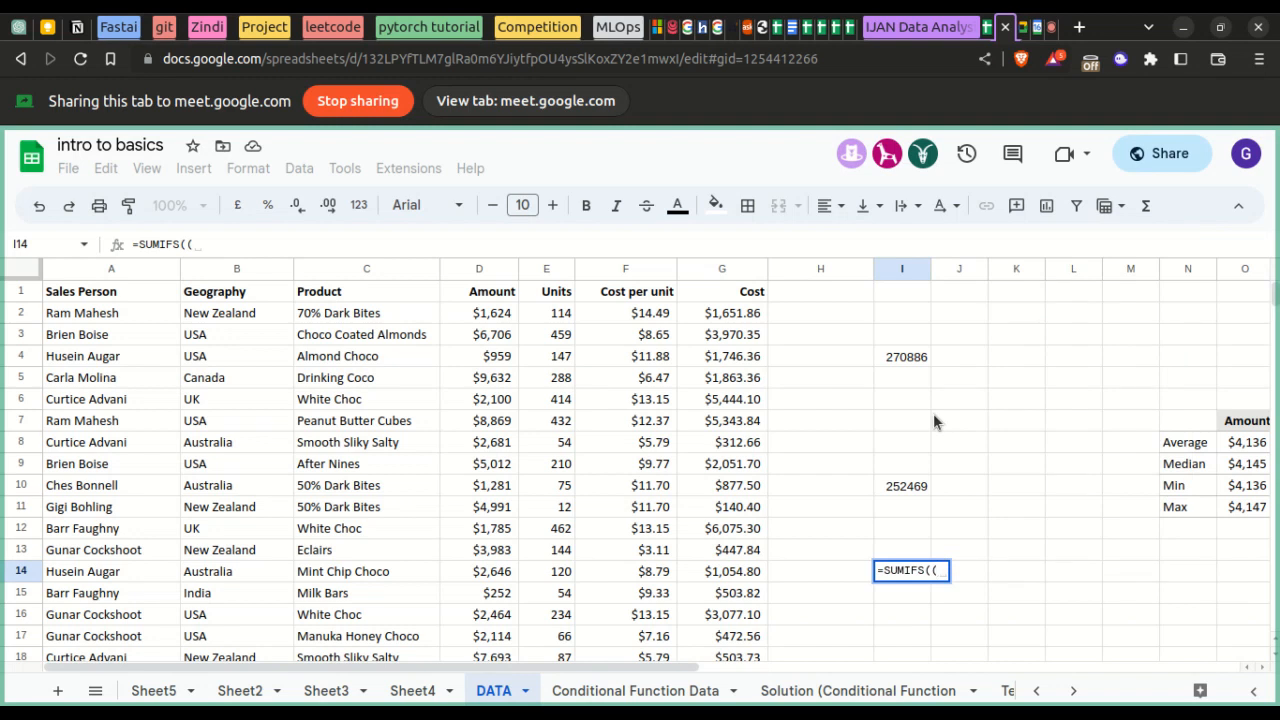
{"action": "key", "text": "BackSpace"}
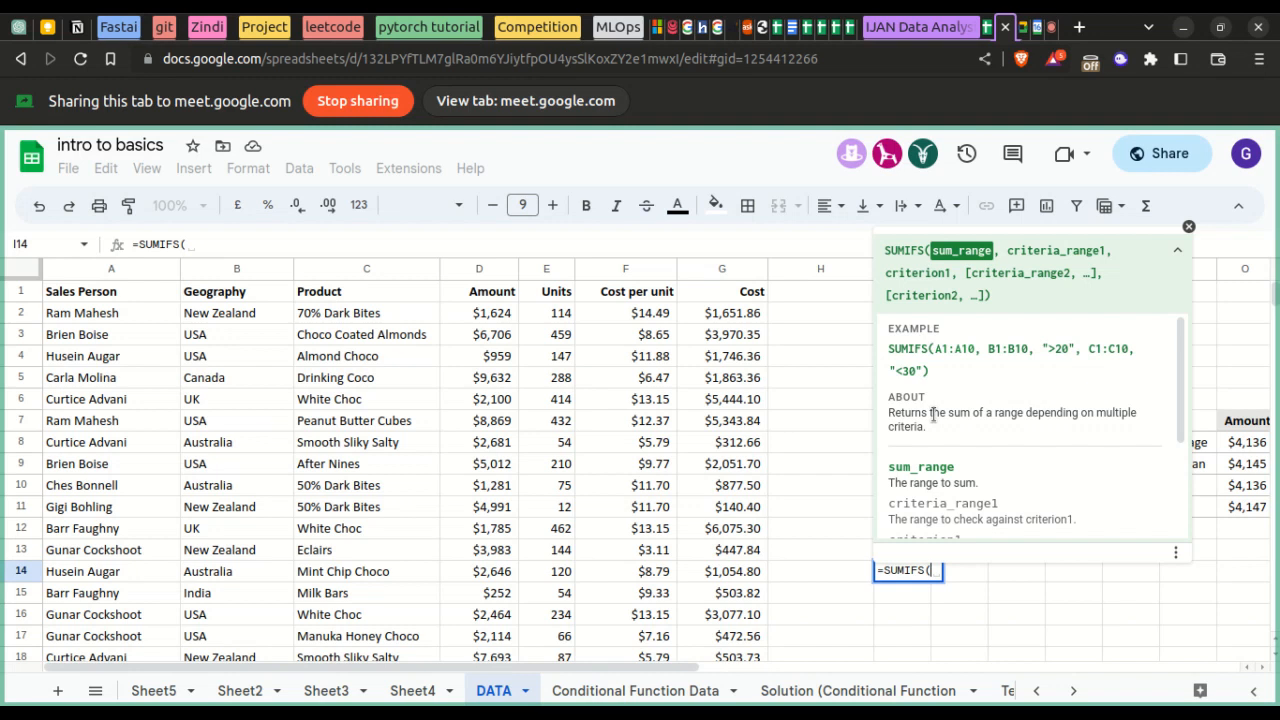
- Enter A2:A50 as the SUMIFS sum range in I14 and begin the first criteria range at B2
{"action": "type", "text": "a1"}
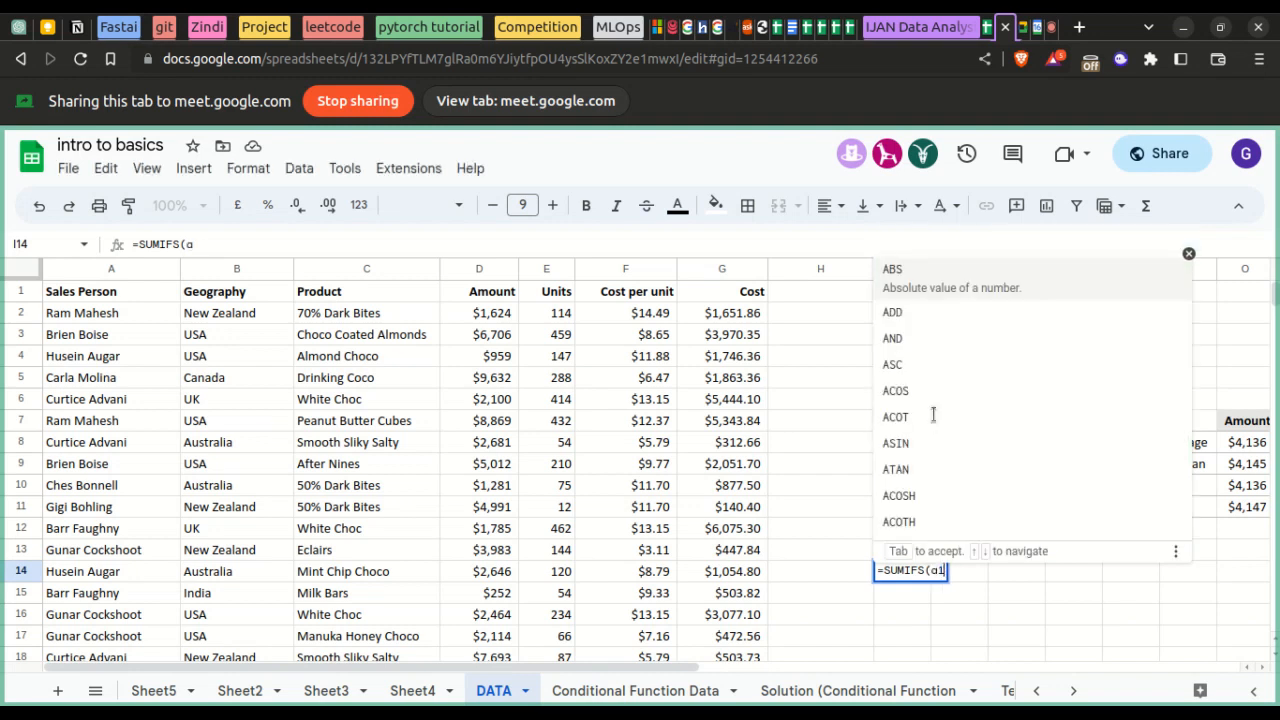
{"action": "type", "text": ":"}
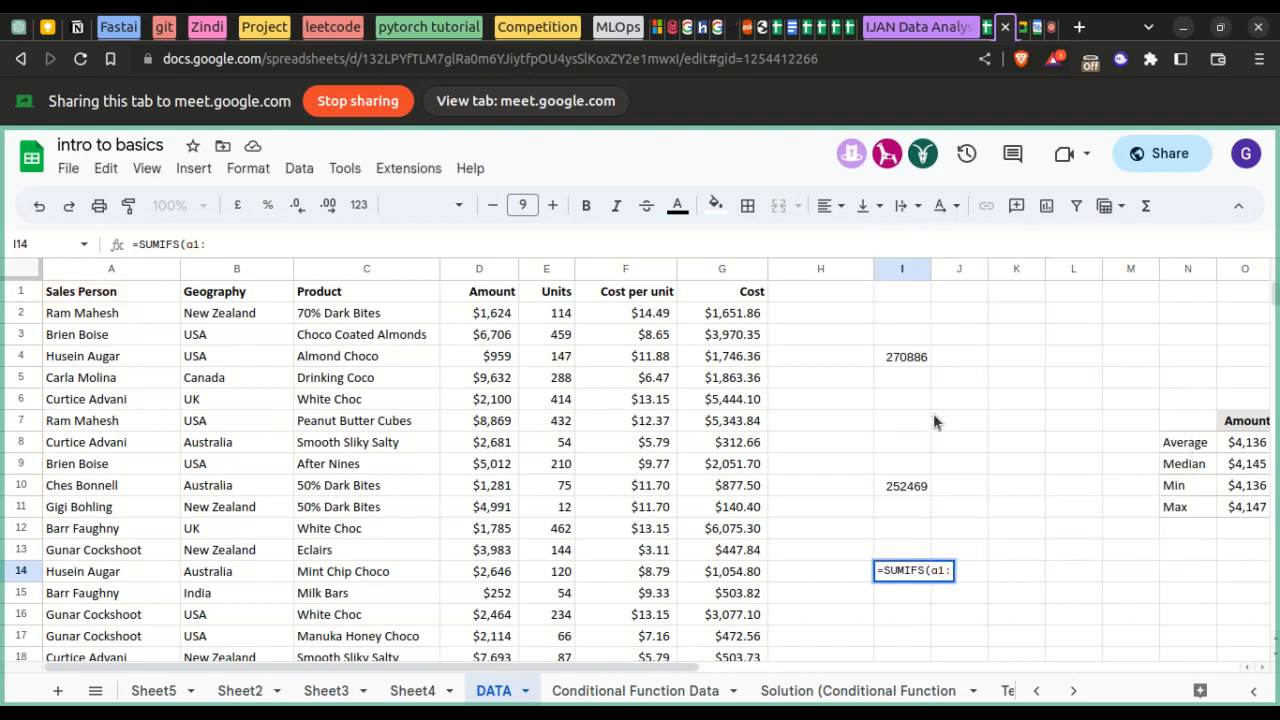
{"action": "type", "text": "a50"}
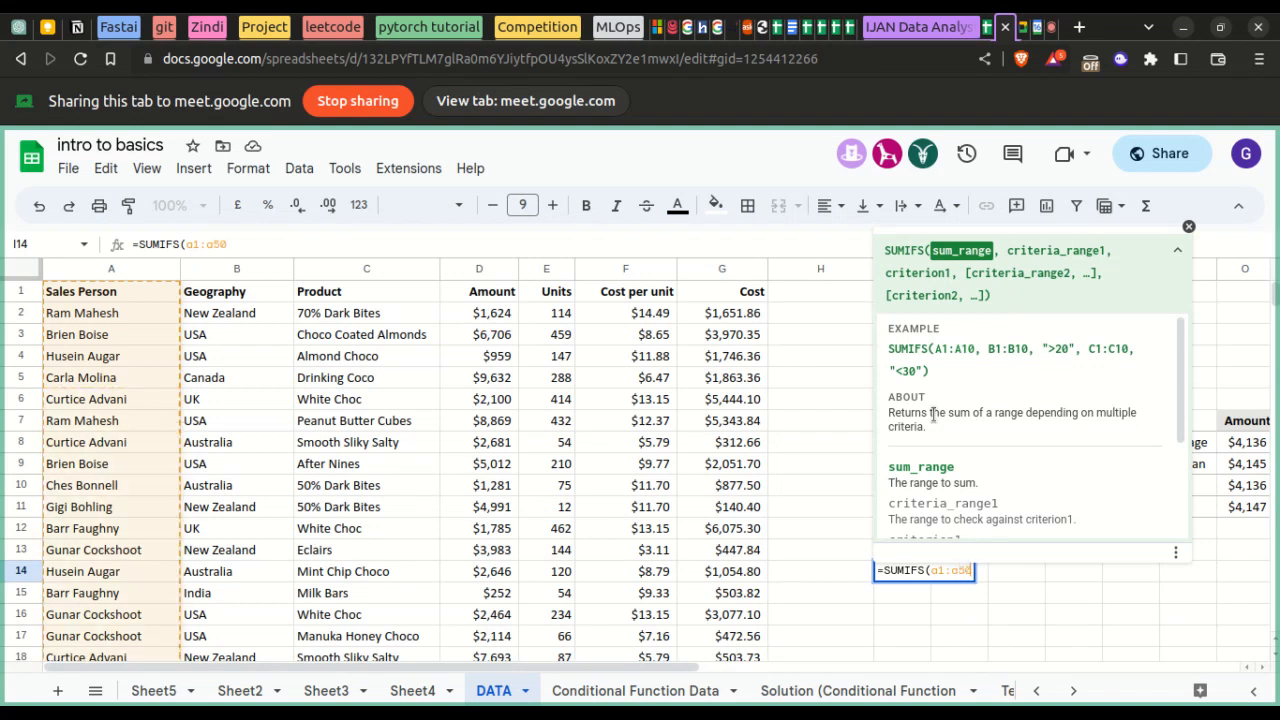
{"action": "type", "text": ","}
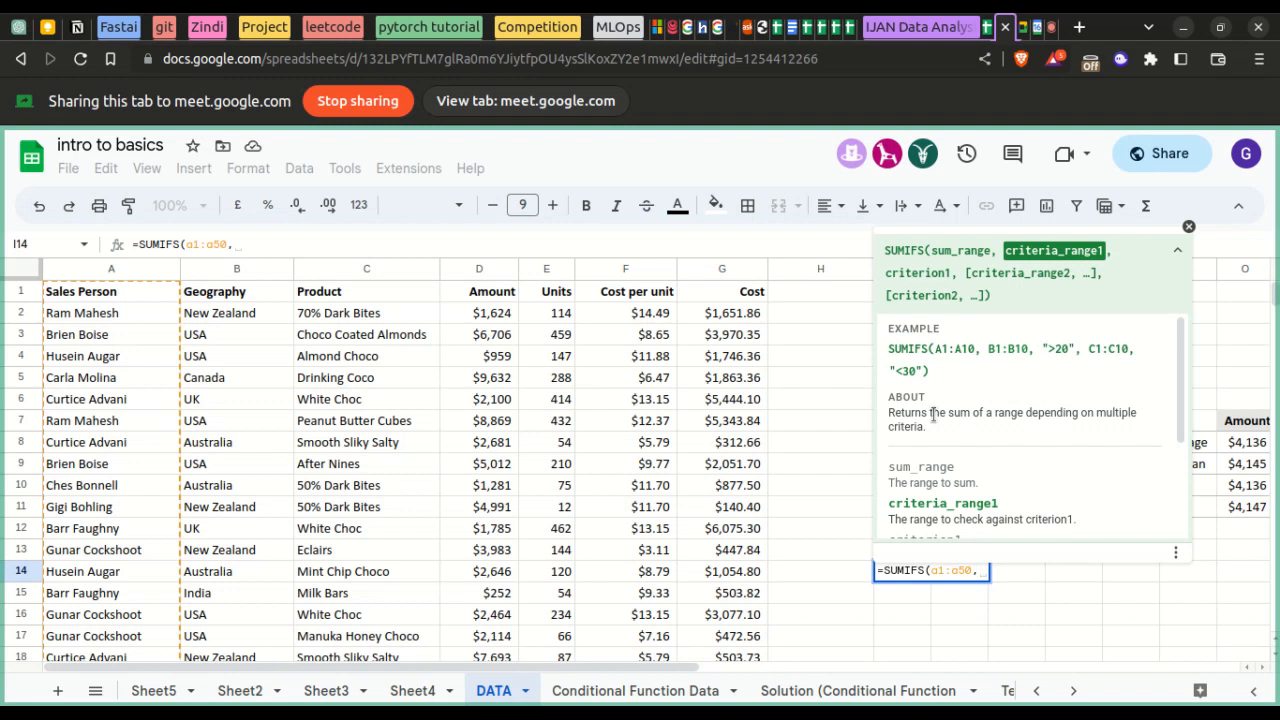
{"action": "type", "text": "b"}
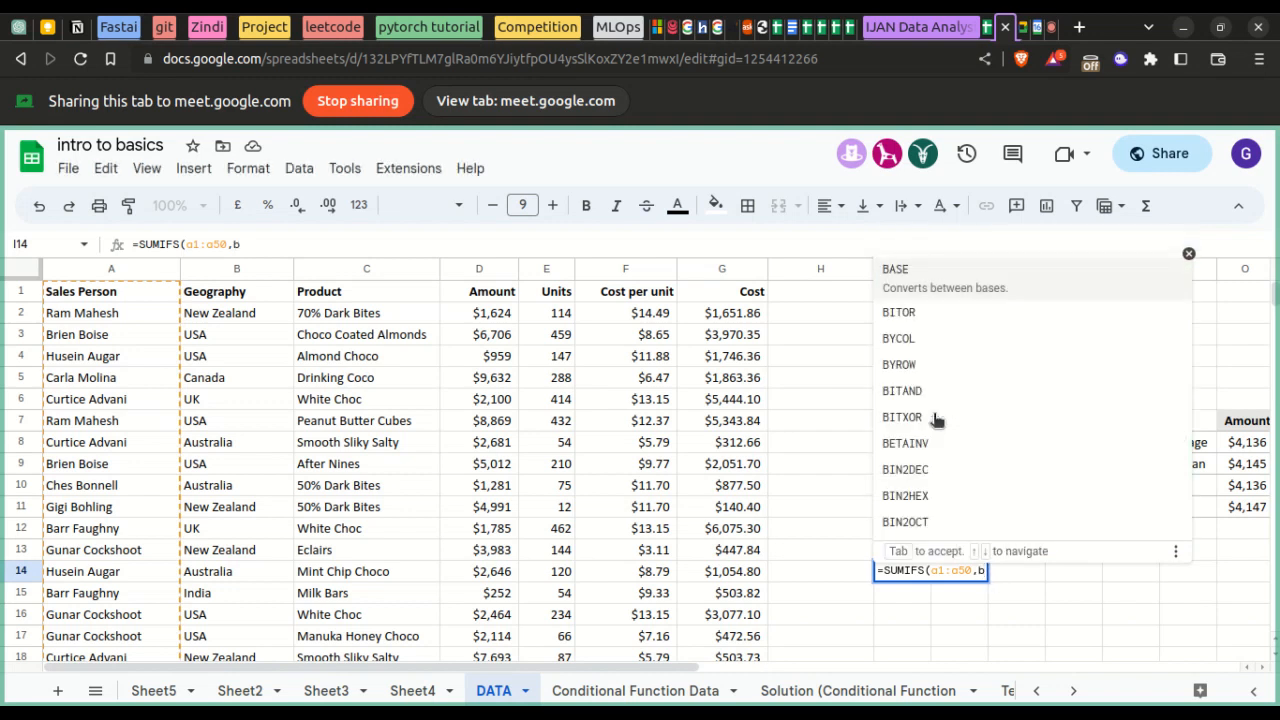
{"action": "type", "text": "2"}
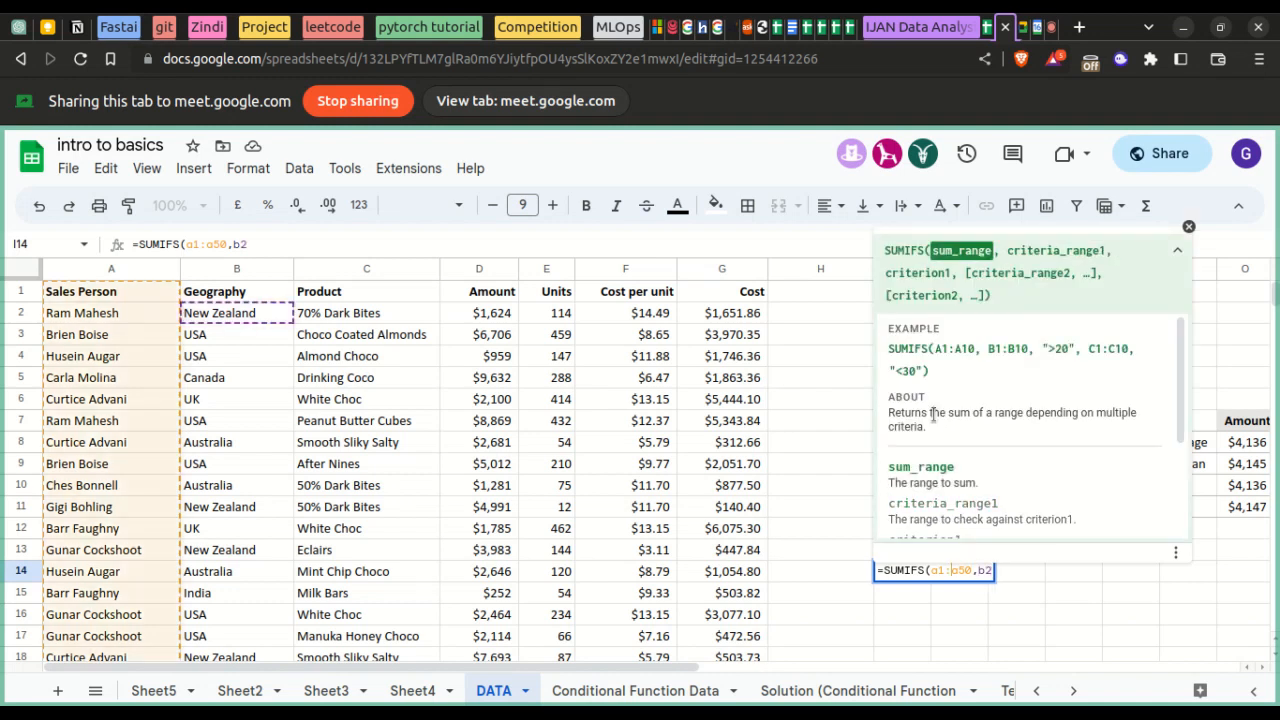
{"action": "key", "text": "BackSpace"}
{"action": "type", "text": "2"}
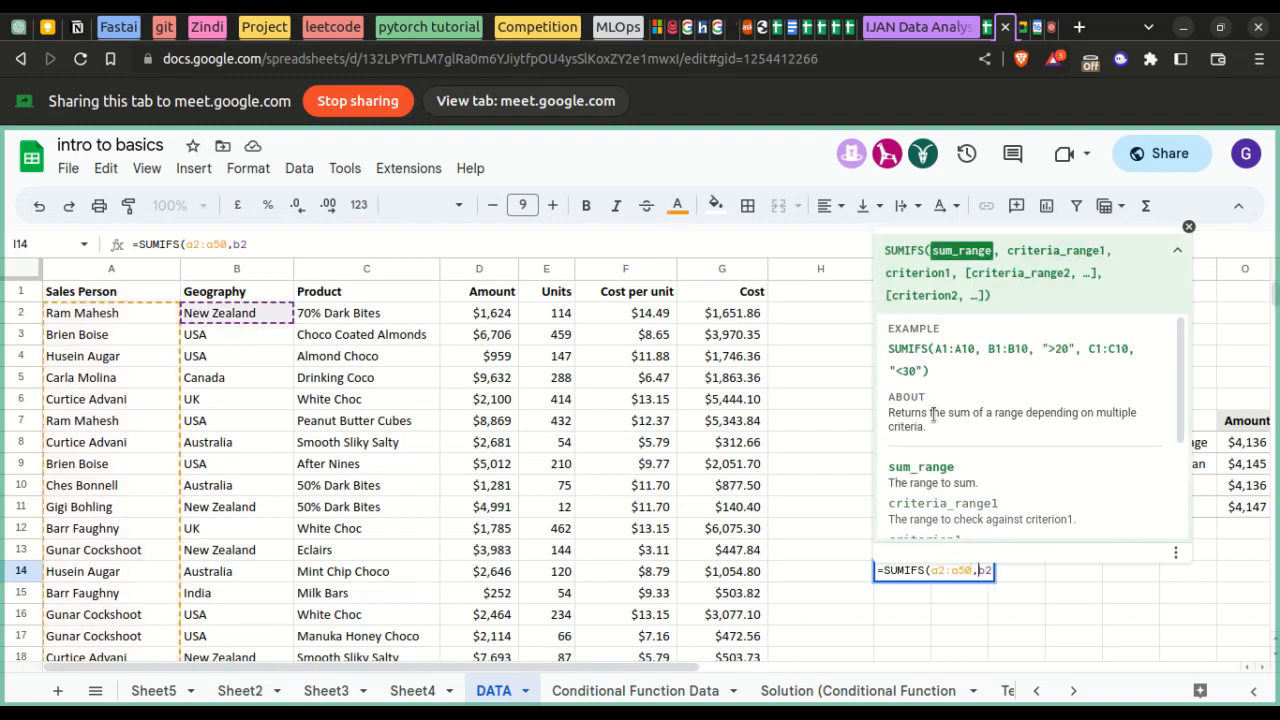
- Complete the first criteria range as B2:B50 and give it the criterion "USA"
{"action": "key", "text": "End"}
{"action": "type", "text": ":"}
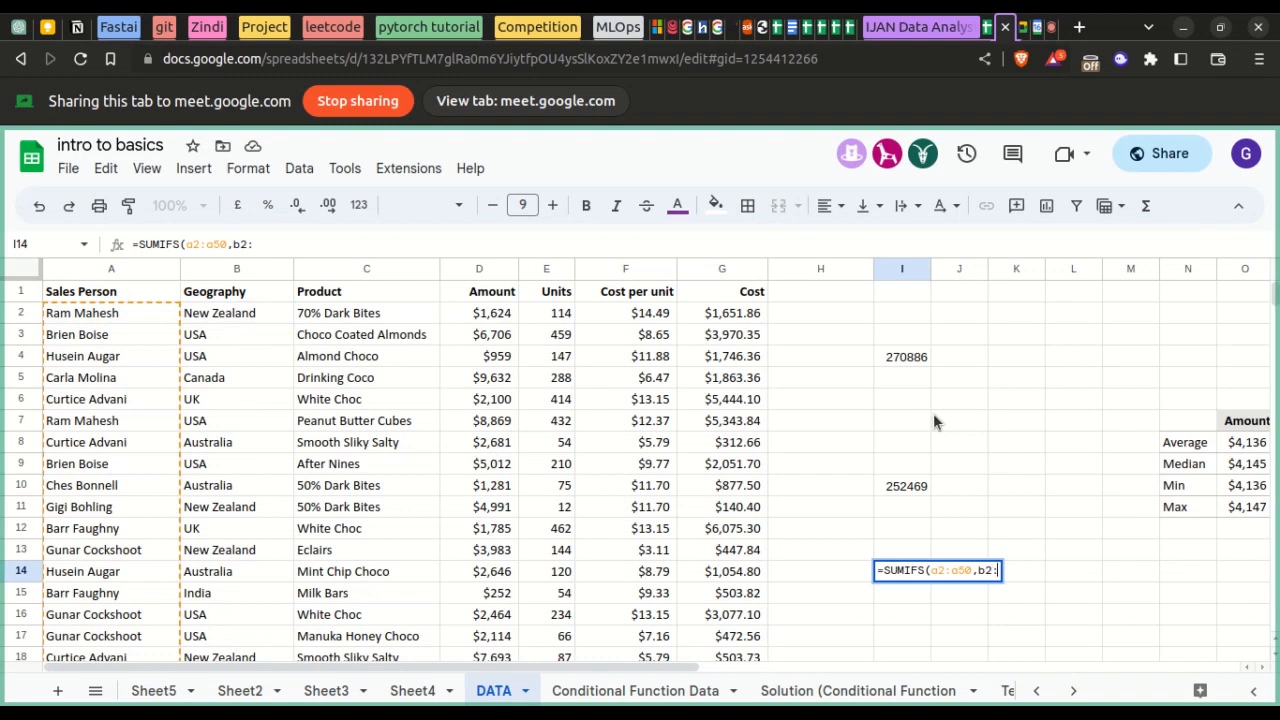
{"action": "type", "text": "b50,"}
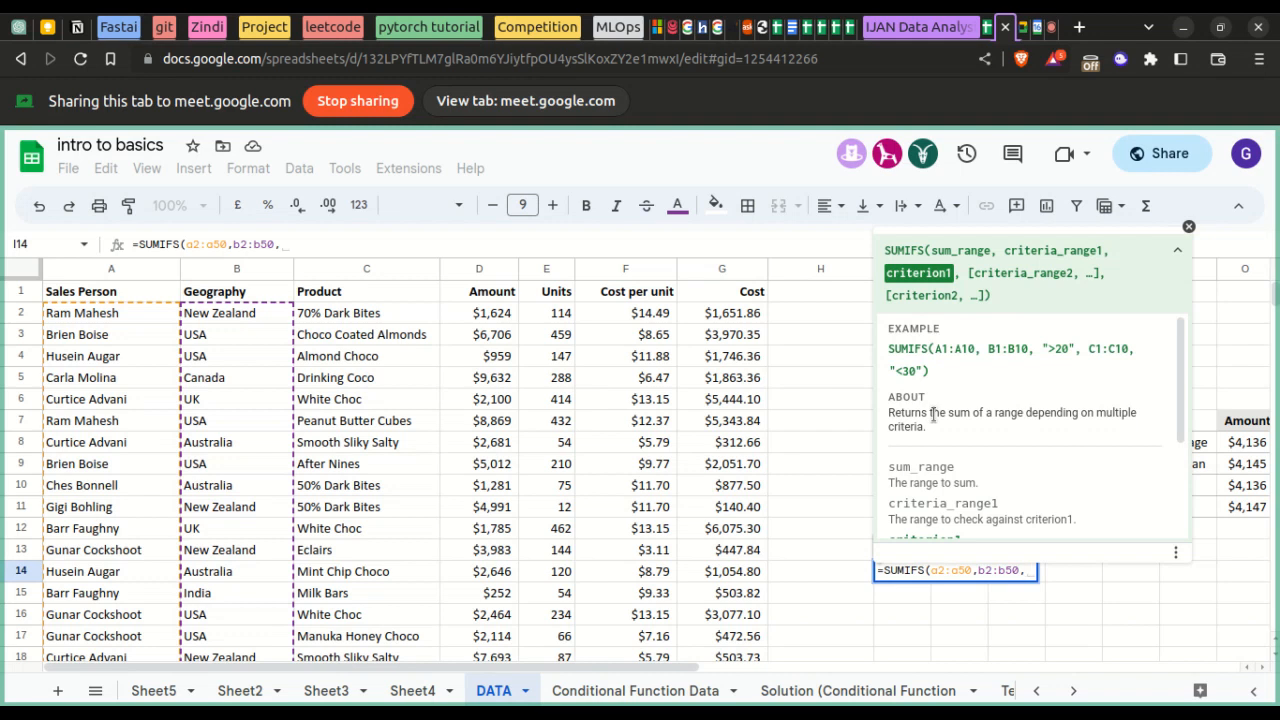
{"action": "type", "text": "\"\""}
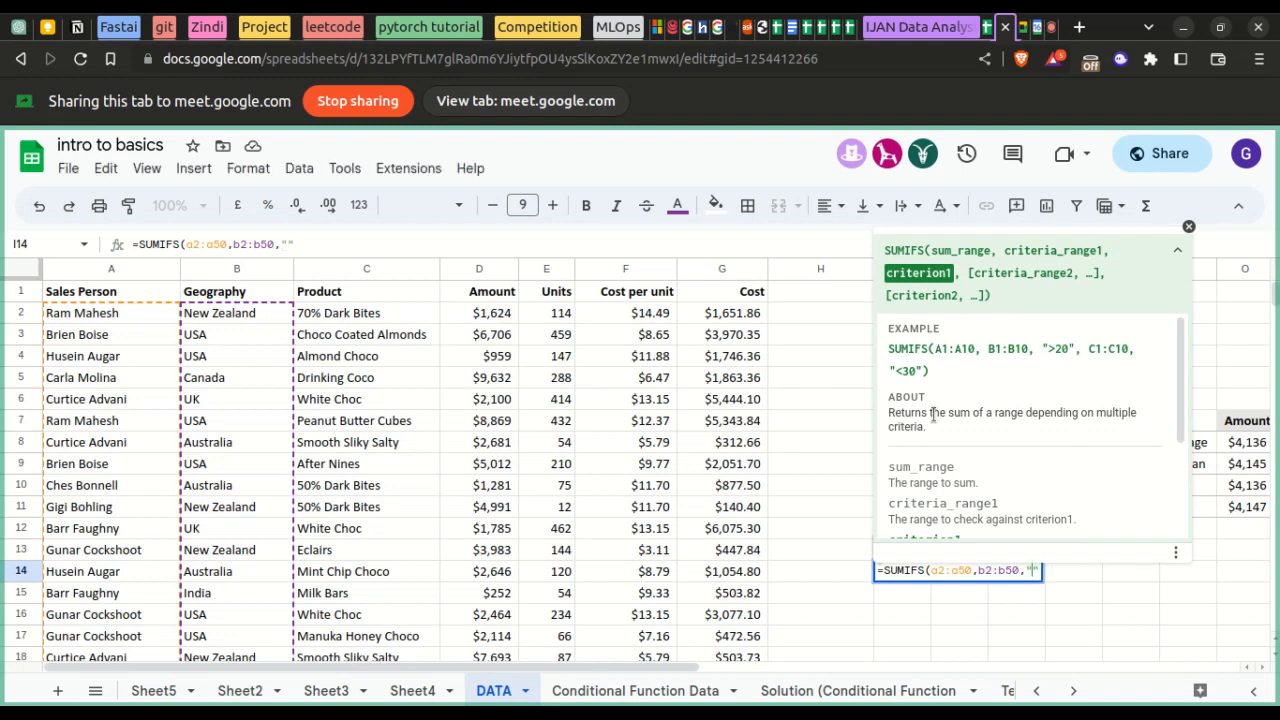
{"action": "type", "text": "USA"}
{"action": "type", "text": ","}
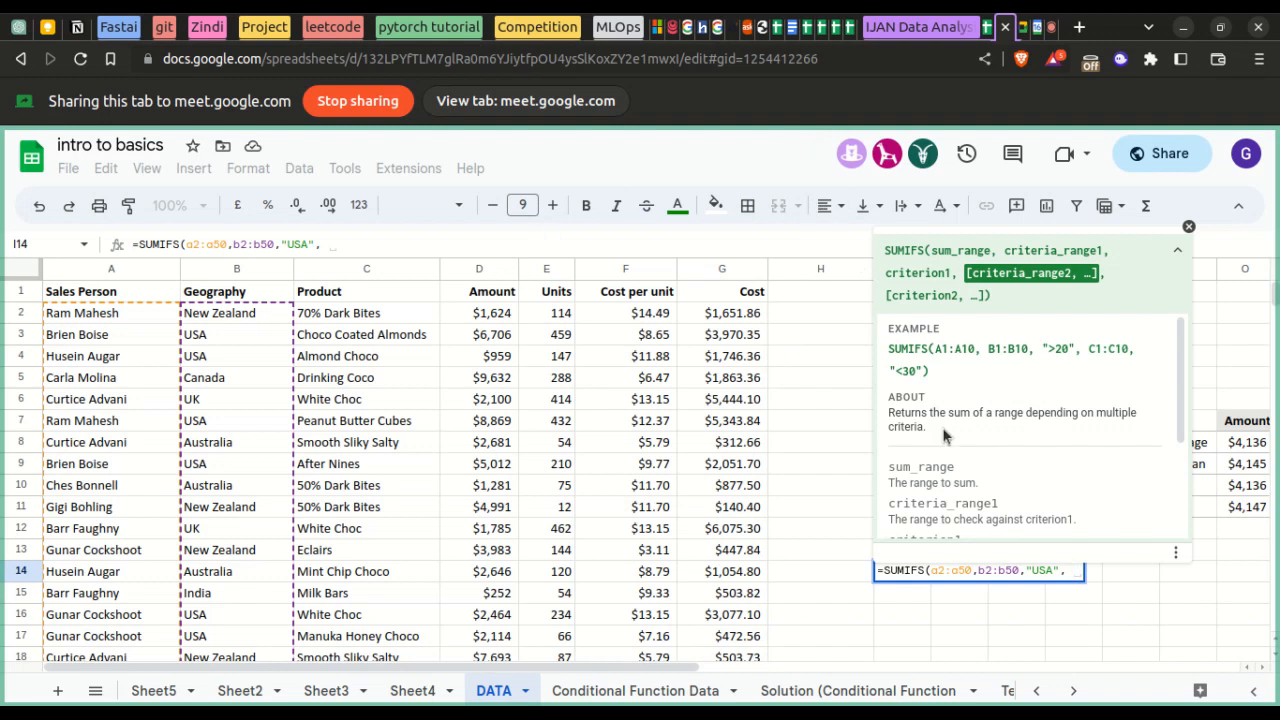
- Add D2:D50 as the second criteria range with the criterion ">1000" and commit the formula in I14
{"action": "type", "text": "d"}
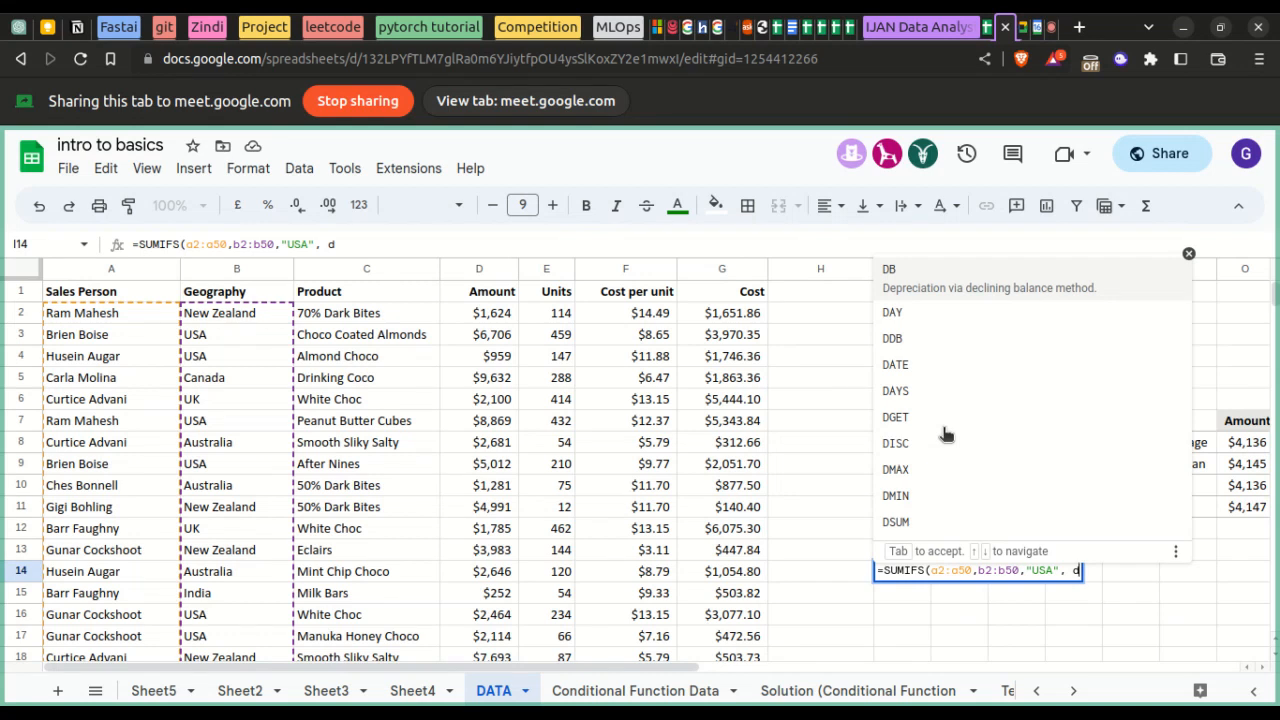
{"action": "type", "text": "2:"}
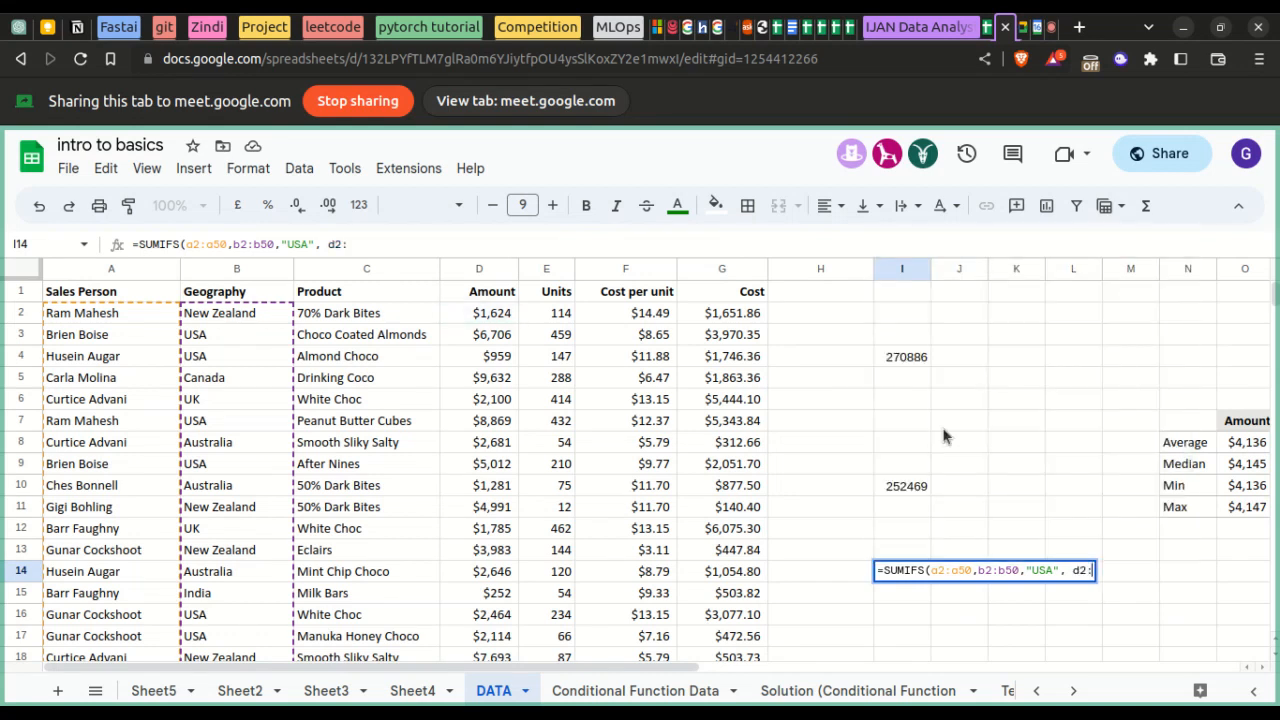
{"action": "type", "text": "d50"}
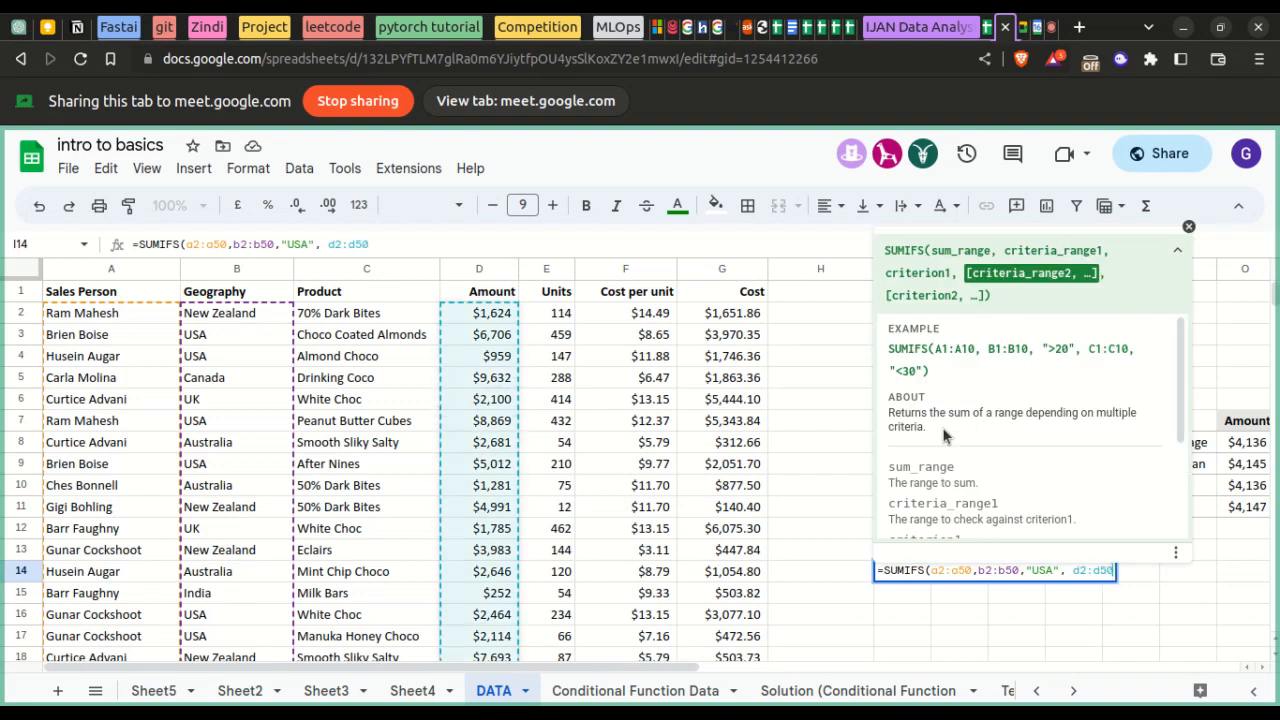
{"action": "type", "text": ","}
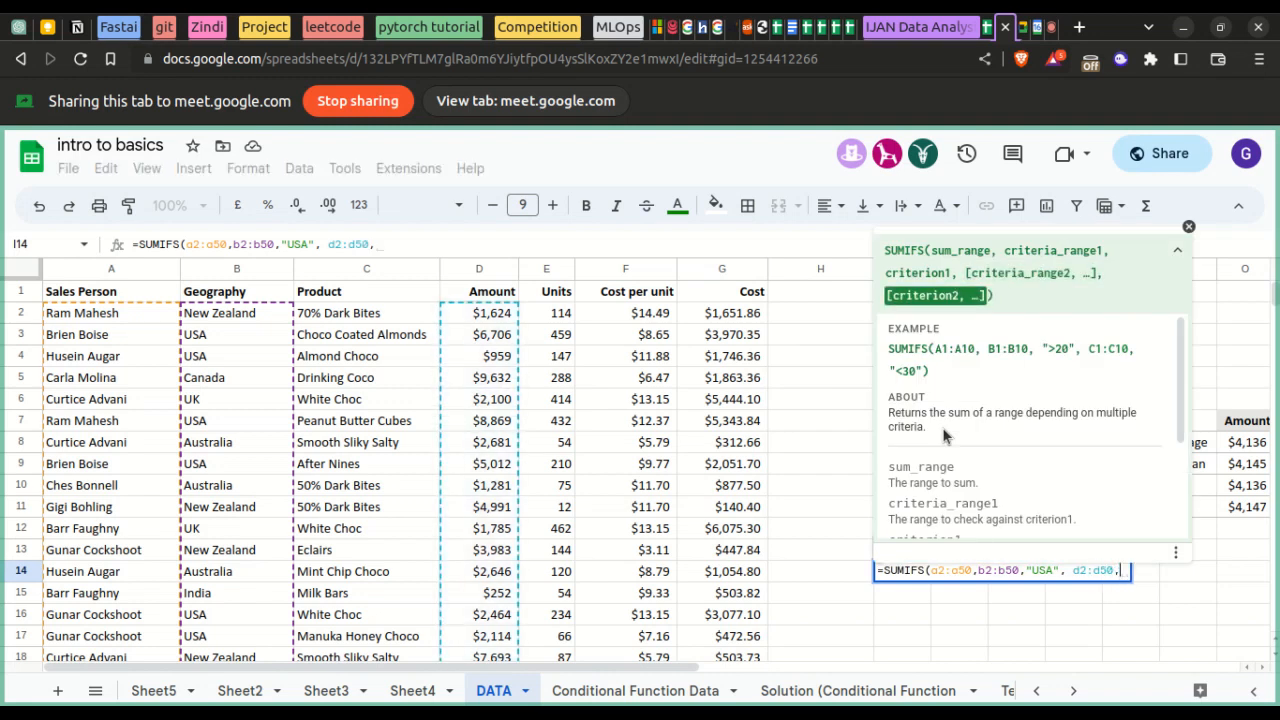
{"action": "type", "text": " \""}
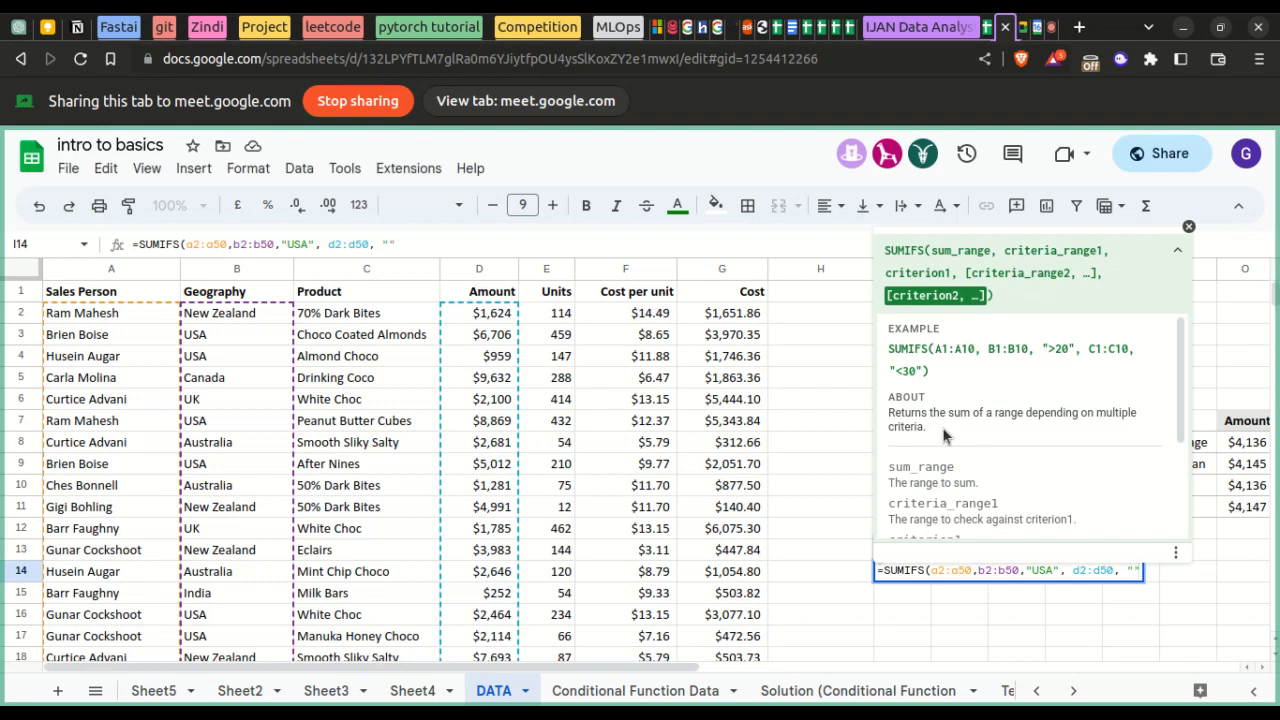
{"action": "type", "text": ">1000"}
{"action": "key", "text": "Return"}
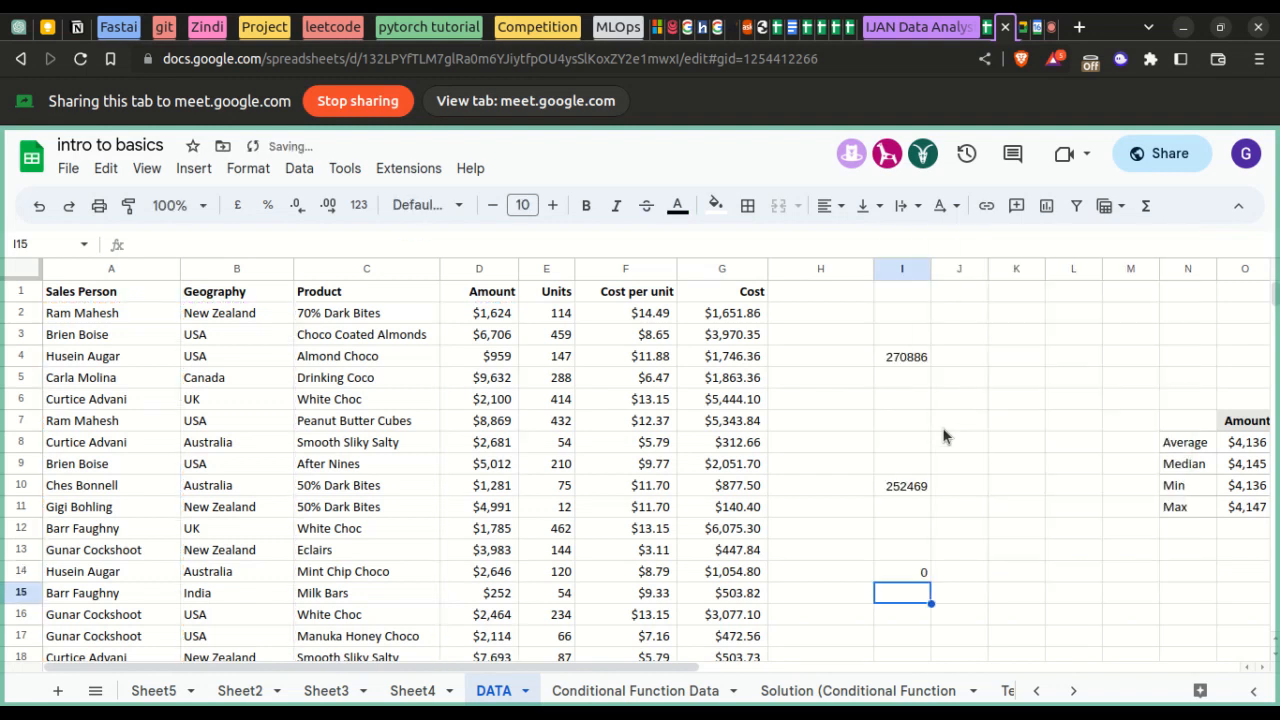
- Reopen the SUMIFS formula in I14 and remove all criteria ranges and criteria after the sum range
{"action": "left_click", "coordinate": [898, 571]}
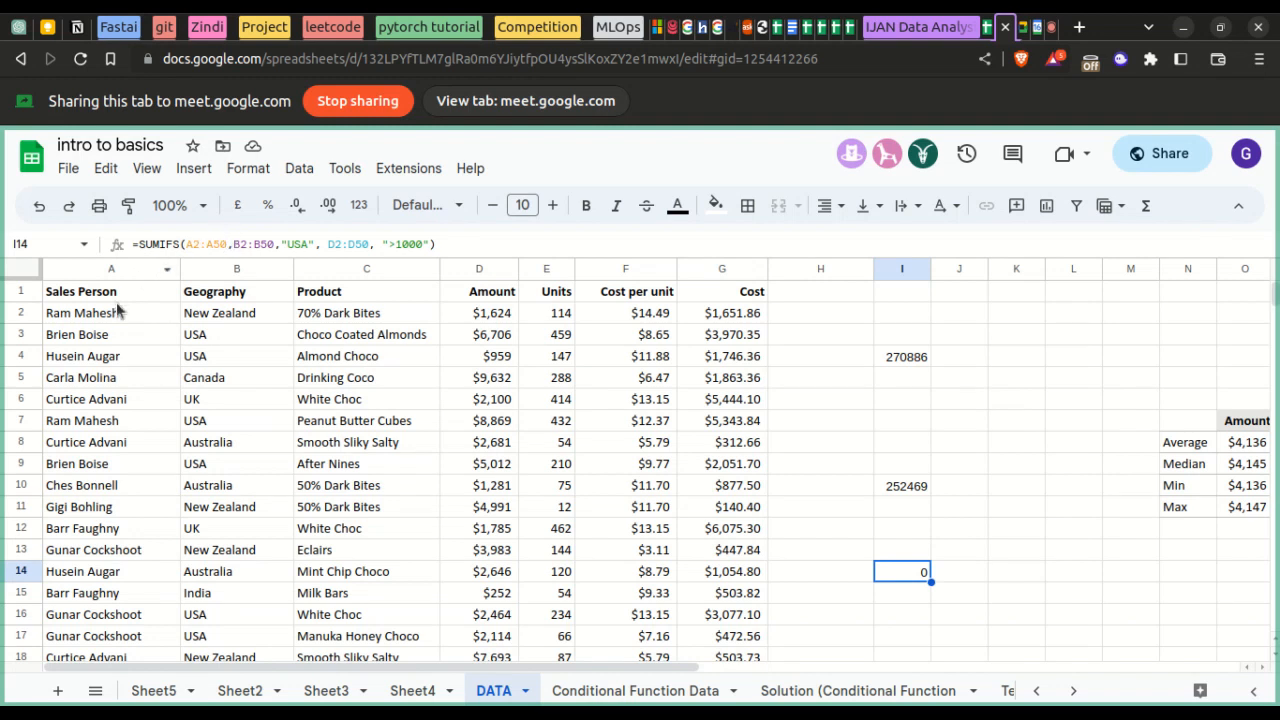
{"action": "double_click", "coordinate": [916, 574]}
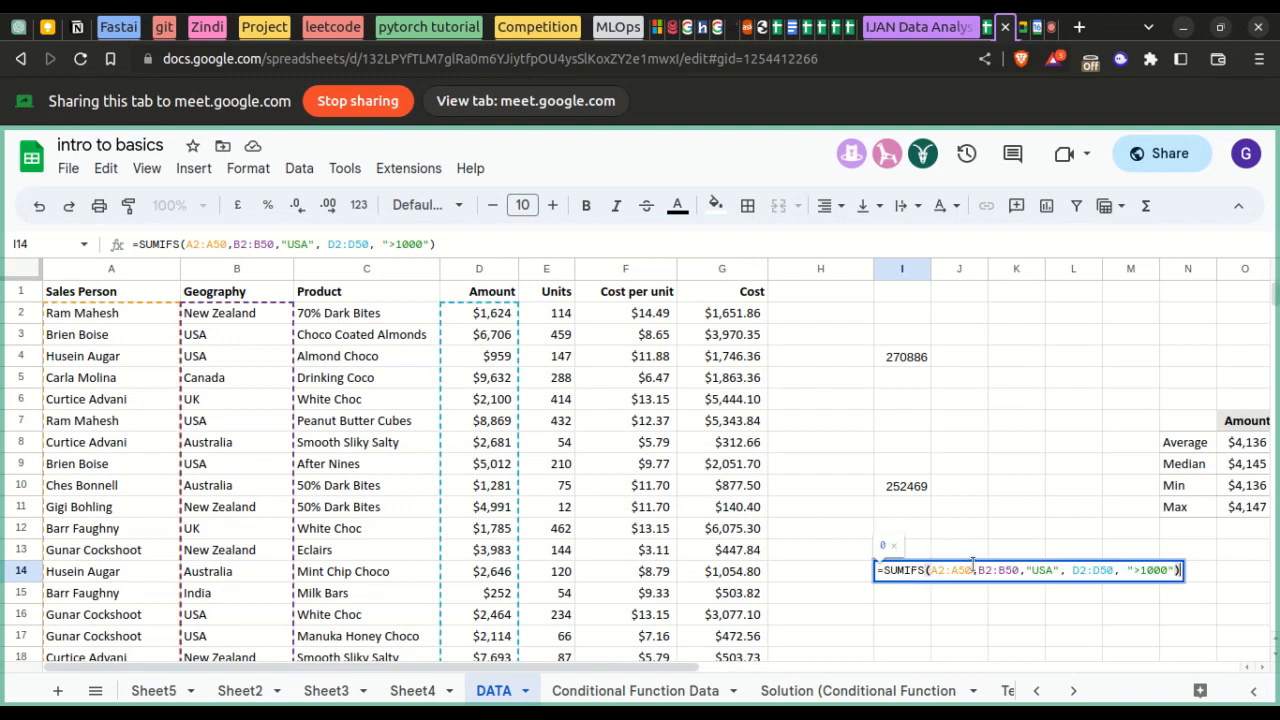
{"action": "left_click_drag", "start_coordinate": [977, 570], "coordinate": [1180, 570]}
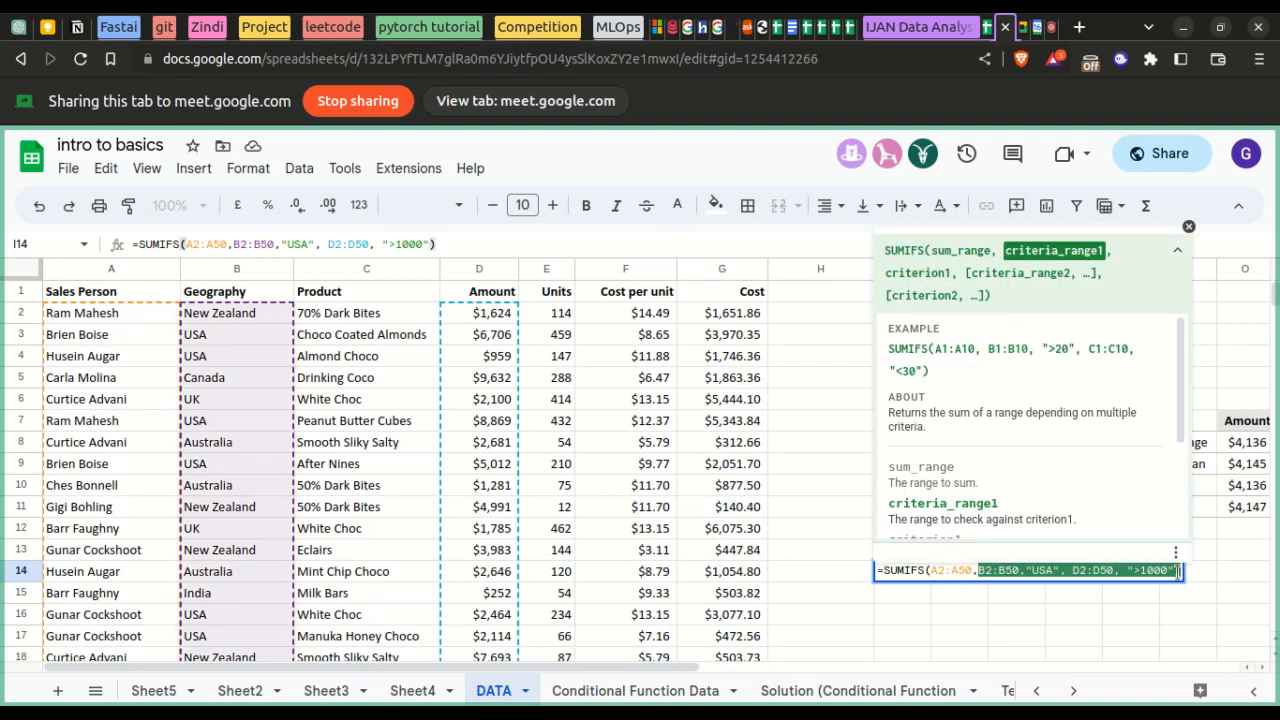
{"action": "key", "text": "BackSpace"}
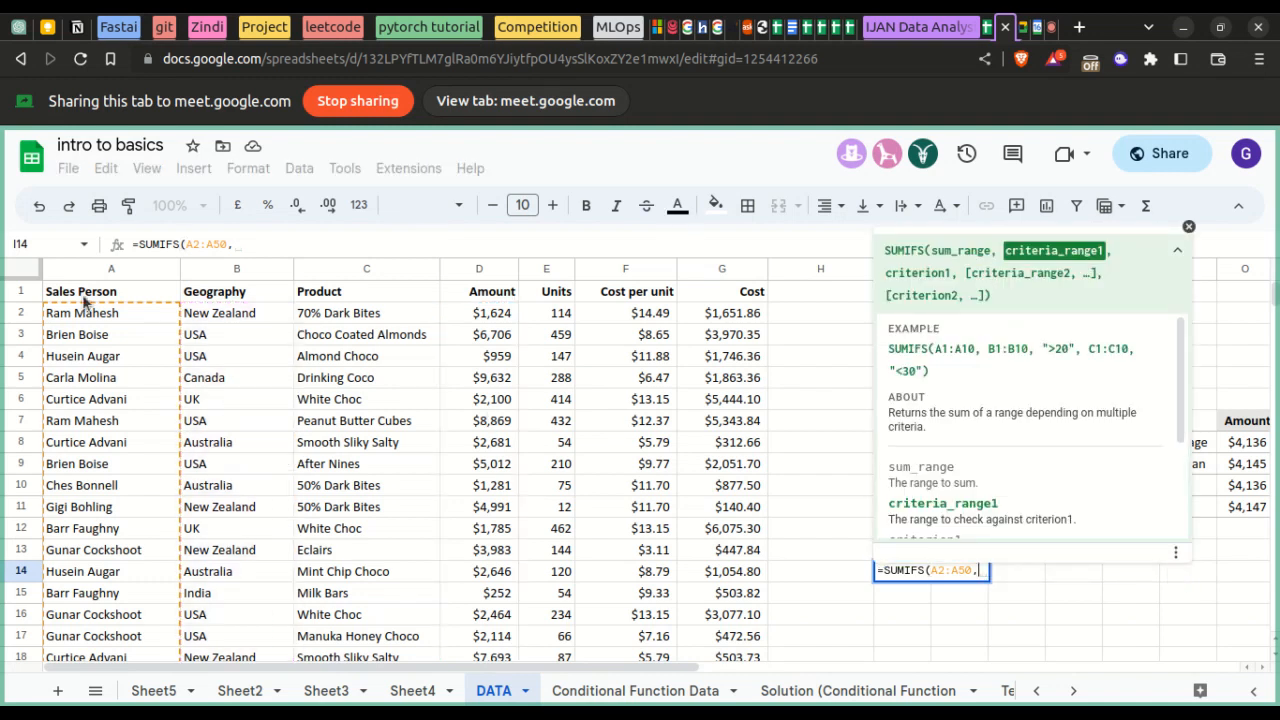
- Add A2:A50 as the first criteria range, with the full name of the salesperson in A2 as its criterion
{"action": "left_click", "coordinate": [84, 316]}
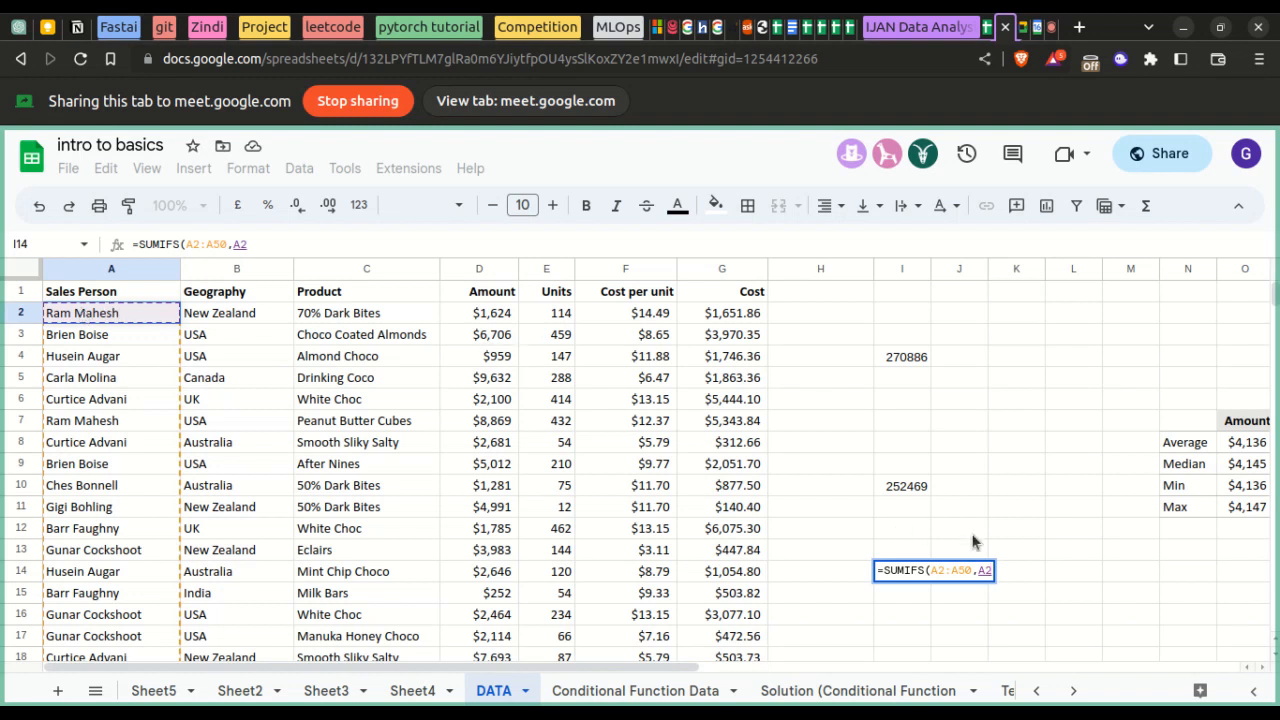
{"action": "key", "text": "BackSpace"}
{"action": "key", "text": "BackSpace"}
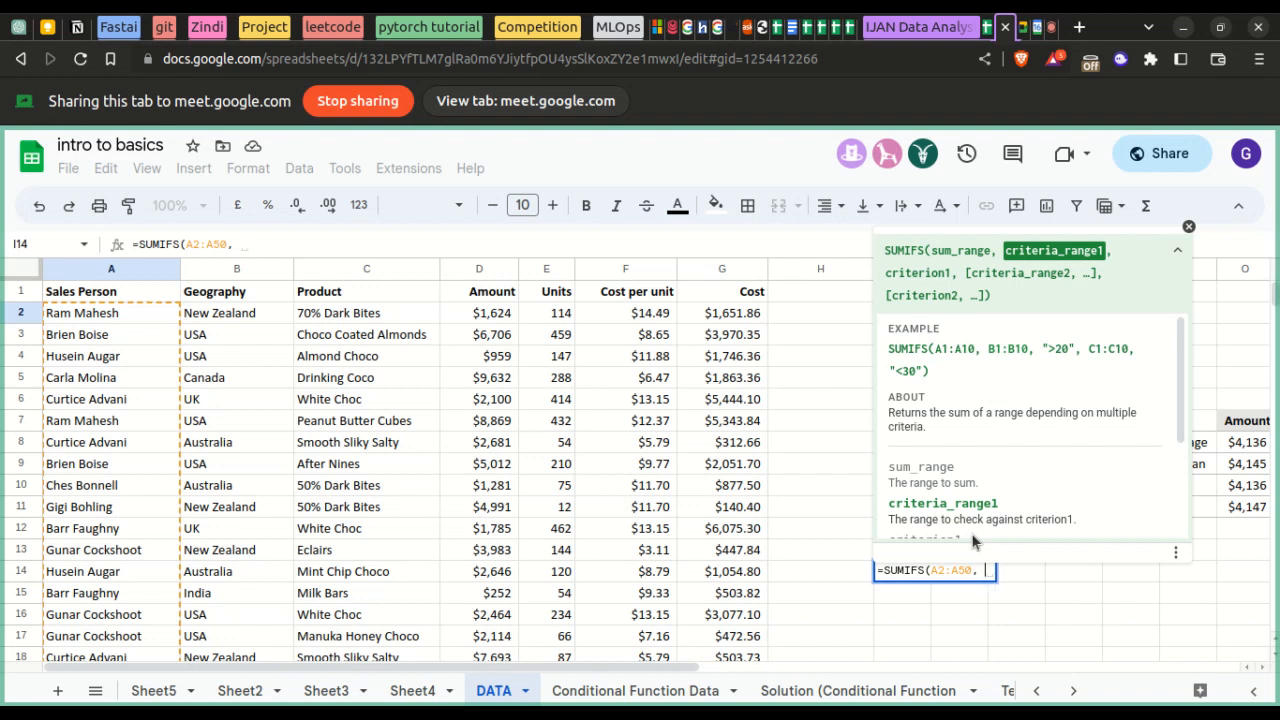
{"action": "type", "text": "a2:a"}
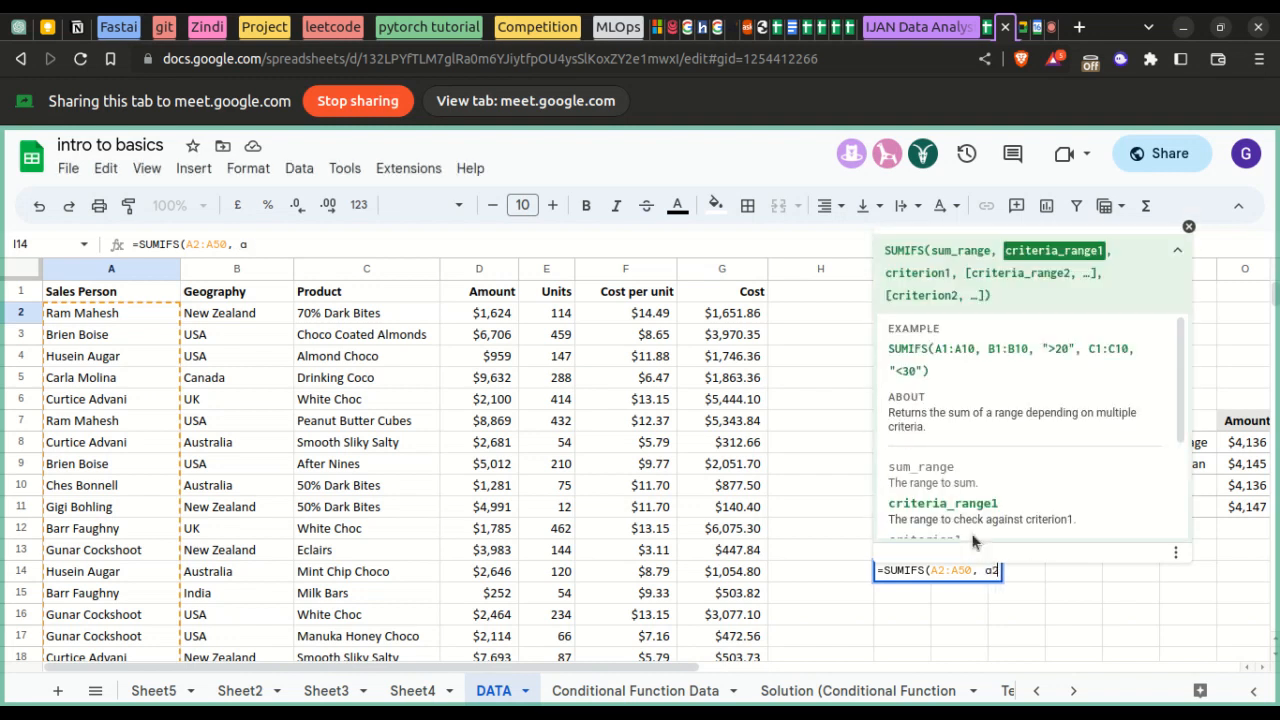
{"action": "type", "text": "50, \""}
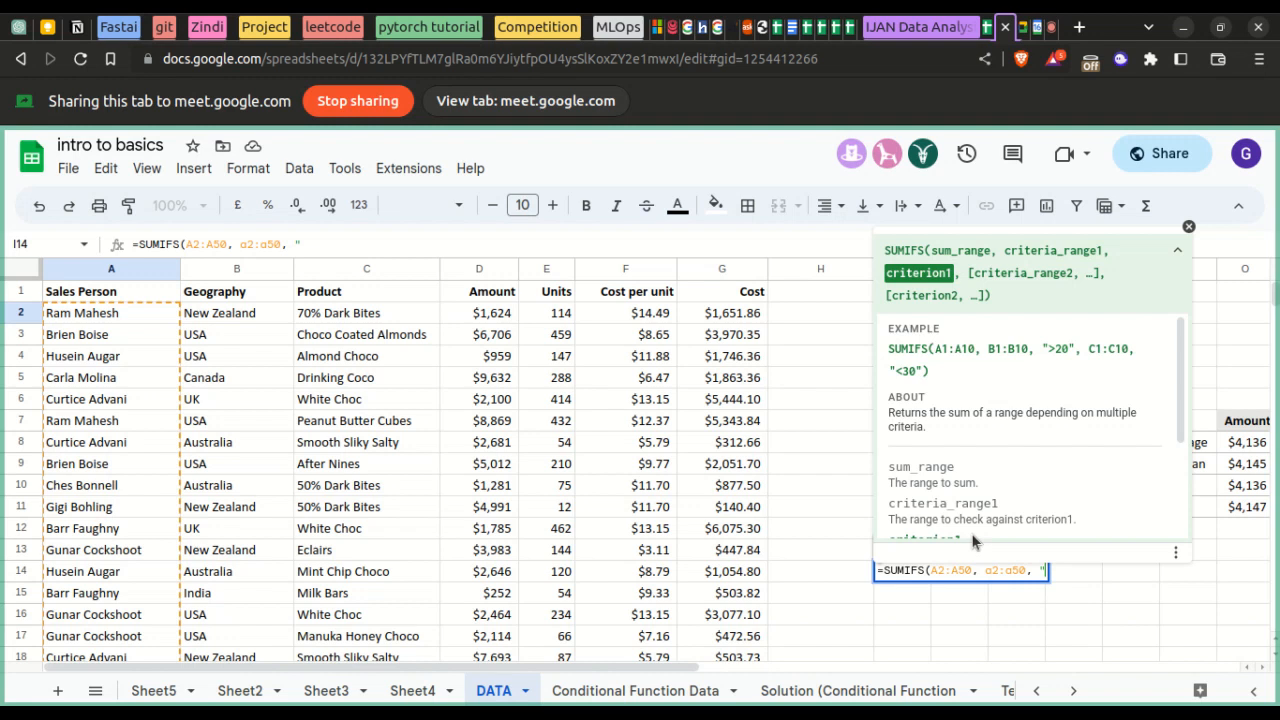
{"action": "type", "text": "\"Ram Mahesh"}
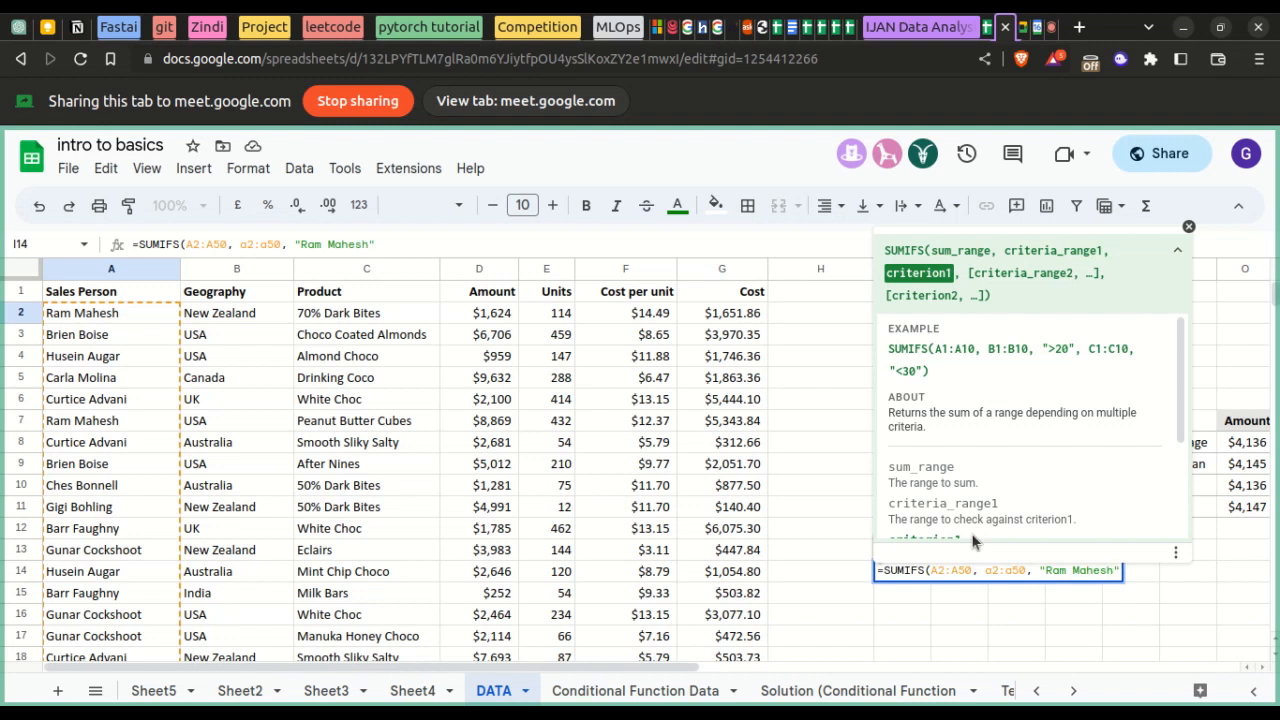
- Change the SUMIFS sum range to D2:D50, close the formula and commit it in I14
{"action": "left_click", "coordinate": [933, 570]}
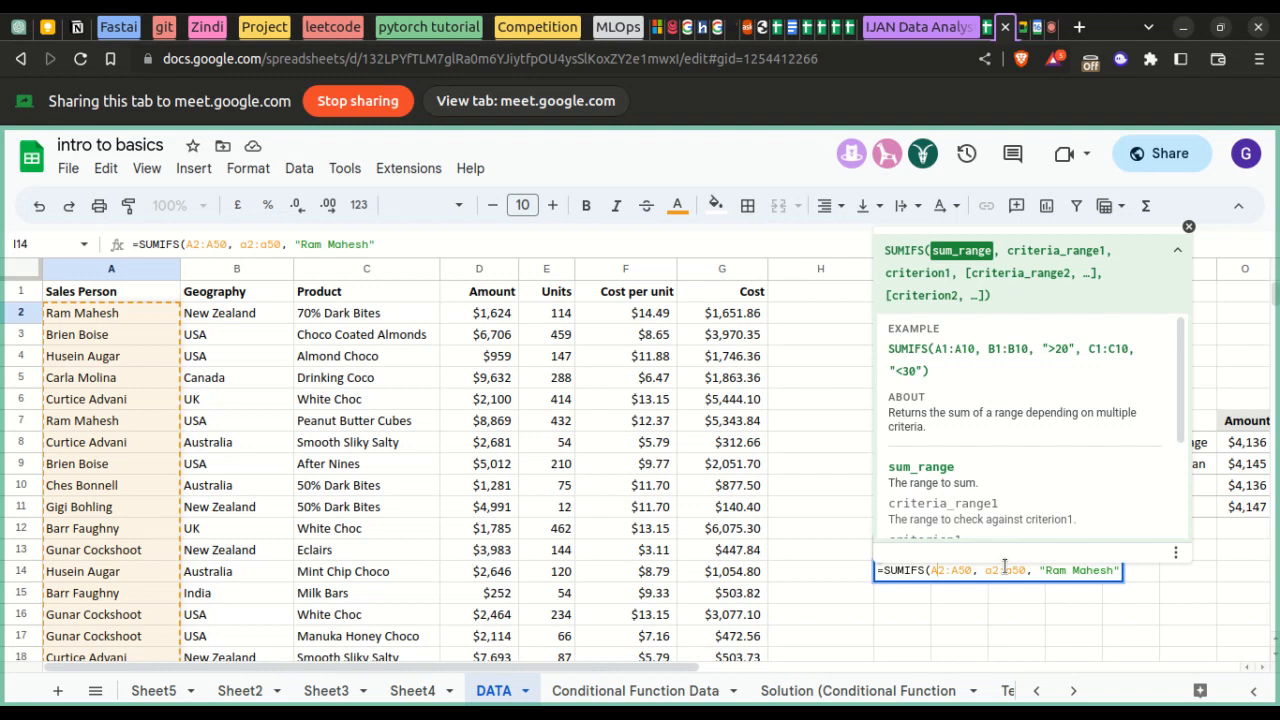
{"action": "key", "text": "Delete"}
{"action": "type", "text": "d"}
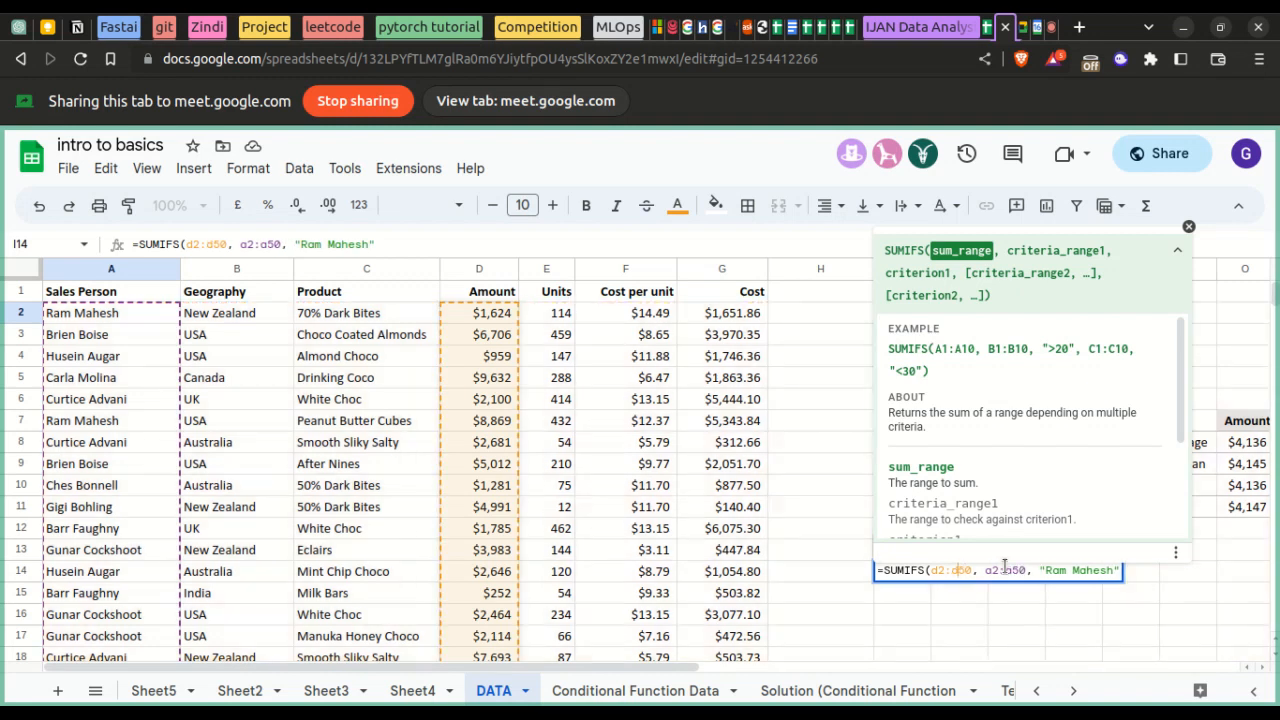
{"action": "key", "text": "BackSpace"}
{"action": "type", "text": "d"}
{"action": "key", "text": "Right"}
{"action": "key", "text": "Right"}
{"action": "key", "text": "Right"}
{"action": "key", "text": "Right"}
{"action": "key", "text": "Right"}
{"action": "key", "text": "Right"}
{"action": "key", "text": "Right"}
{"action": "key", "text": "Right"}
{"action": "key", "text": "Right"}
{"action": "key", "text": "Right"}
{"action": "key", "text": "Right"}
{"action": "key", "text": "Right"}
{"action": "key", "text": "Right"}
{"action": "key", "text": "Right"}
{"action": "key", "text": "Right"}
{"action": "key", "text": "Right"}
{"action": "key", "text": "Right"}
{"action": "key", "text": "Right"}
{"action": "key", "text": "Right"}
{"action": "key", "text": "Right"}
{"action": "key", "text": "Right"}
{"action": "key", "text": "Right"}
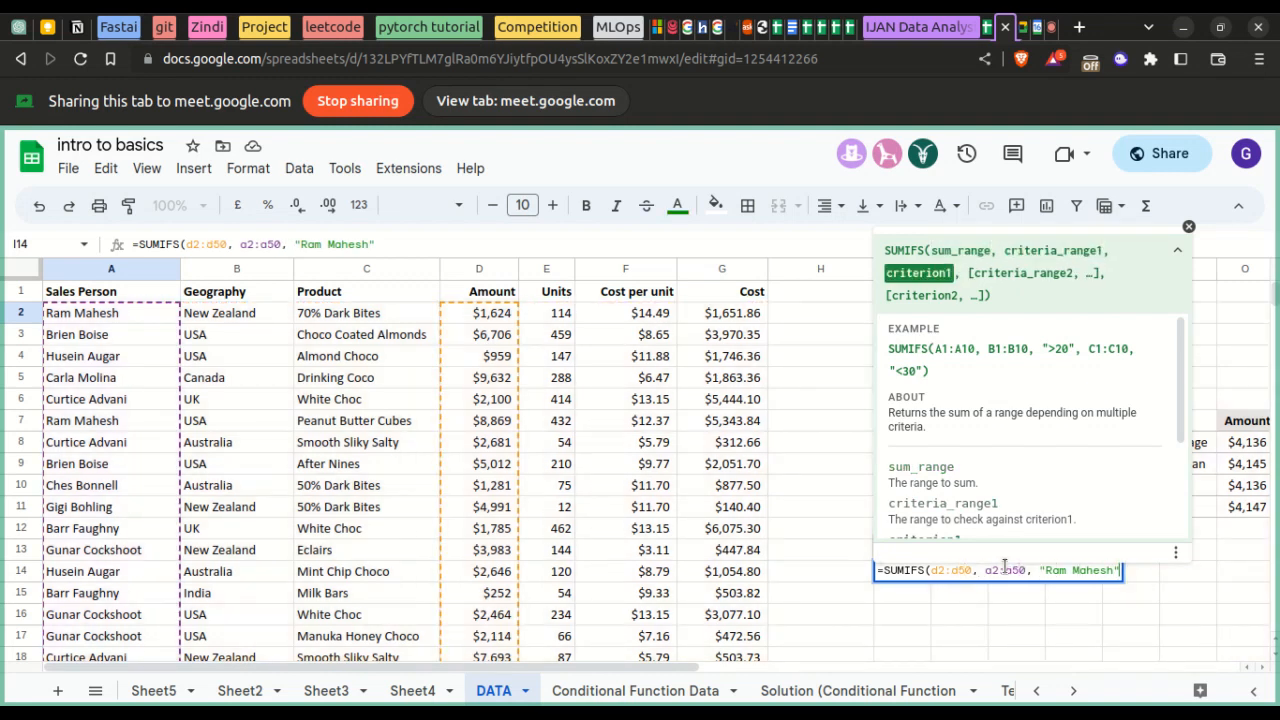
{"action": "type", "text": ")"}
{"action": "key", "text": "Return"}
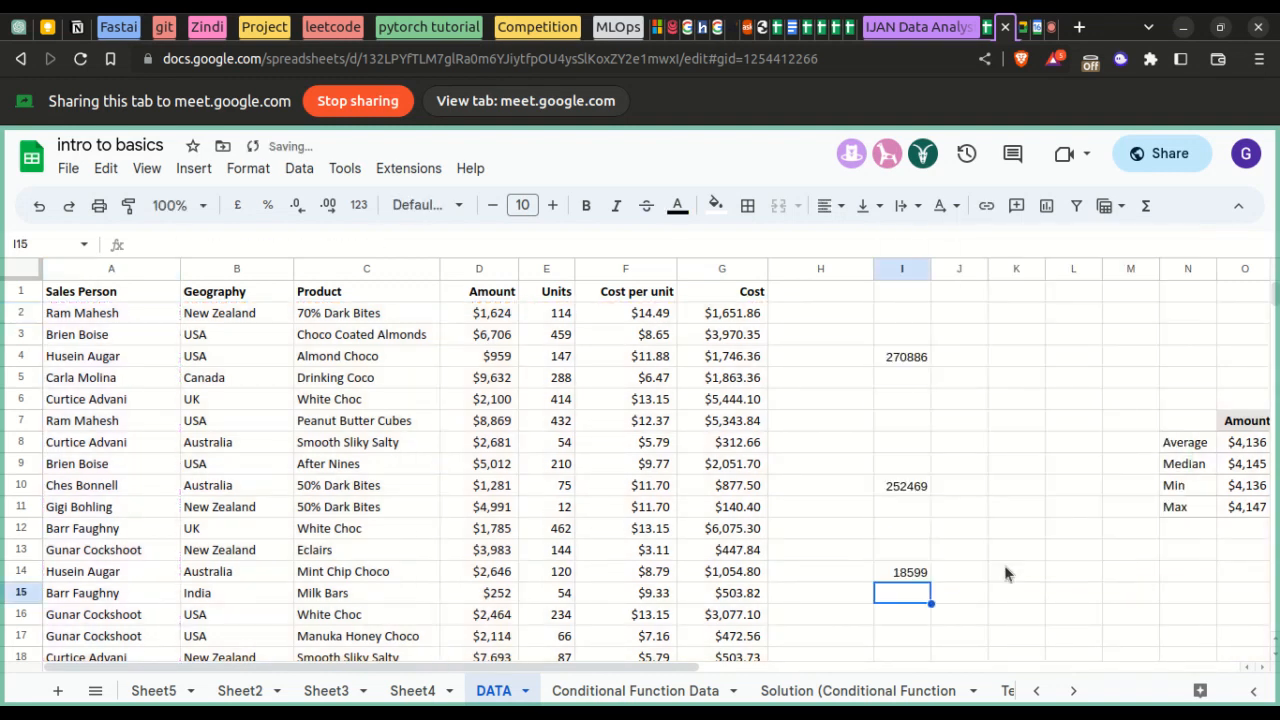
- Extend the SUMIFS formula in I14 with B2:B50 as the second criteria range and "New Zealand" as its criterion, and commit it
{"action": "left_click", "coordinate": [916, 574]}
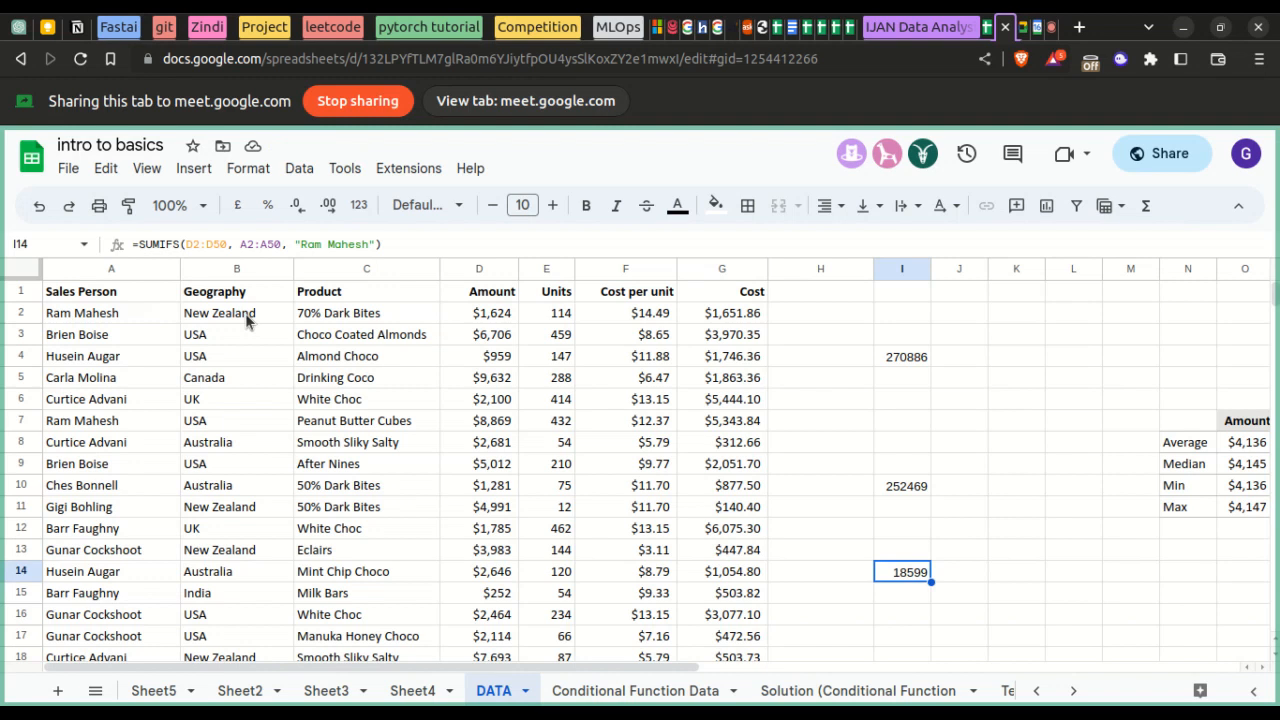
{"action": "double_click", "coordinate": [916, 574]}
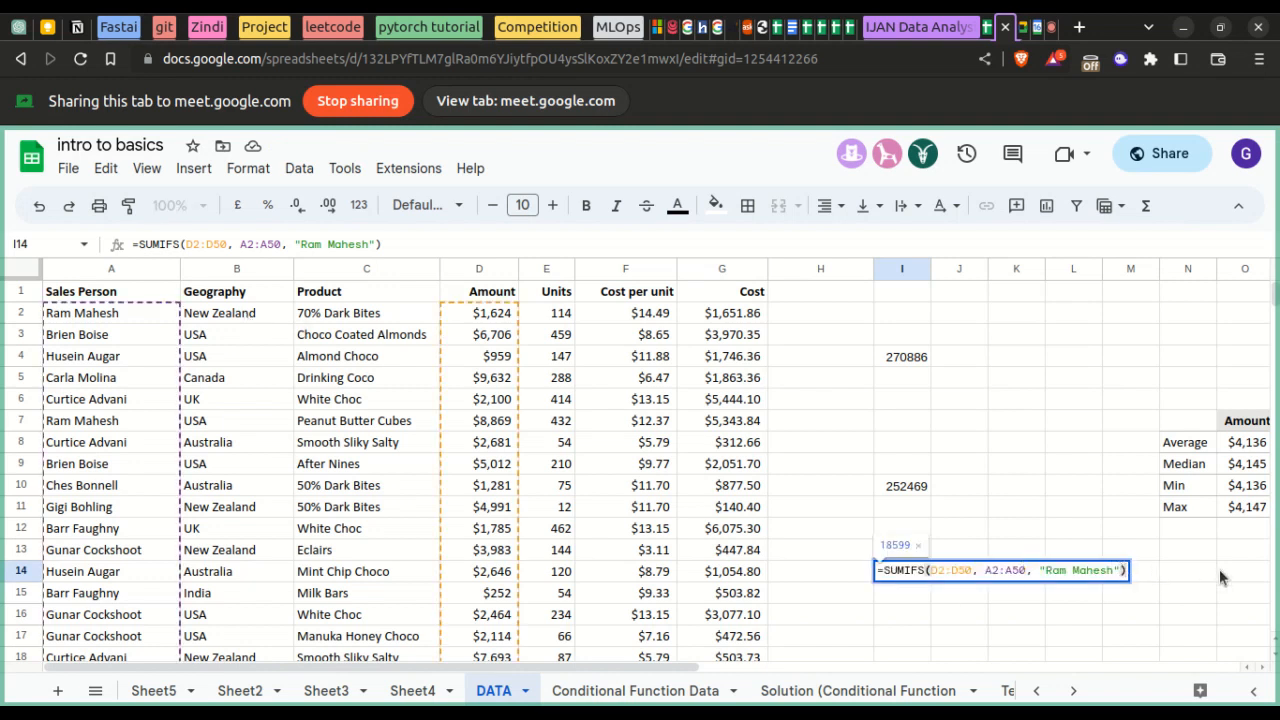
{"action": "type", "text": ","}
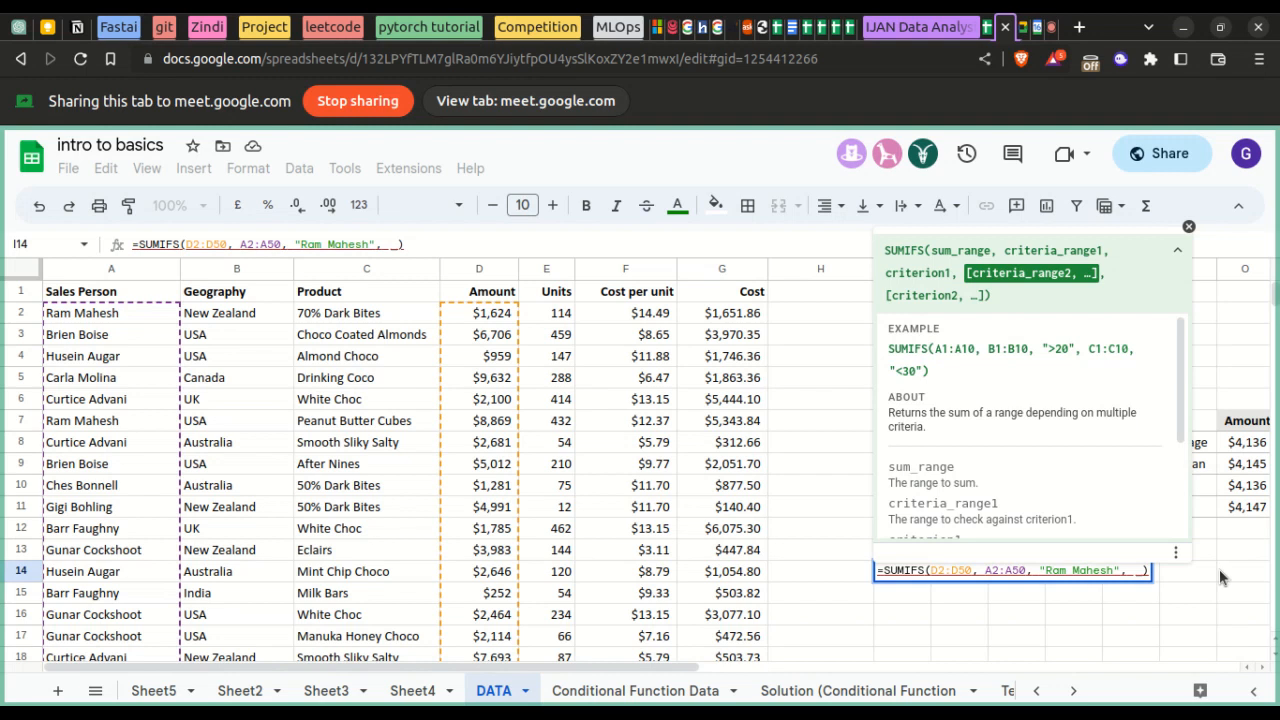
{"action": "type", "text": "b2:"}
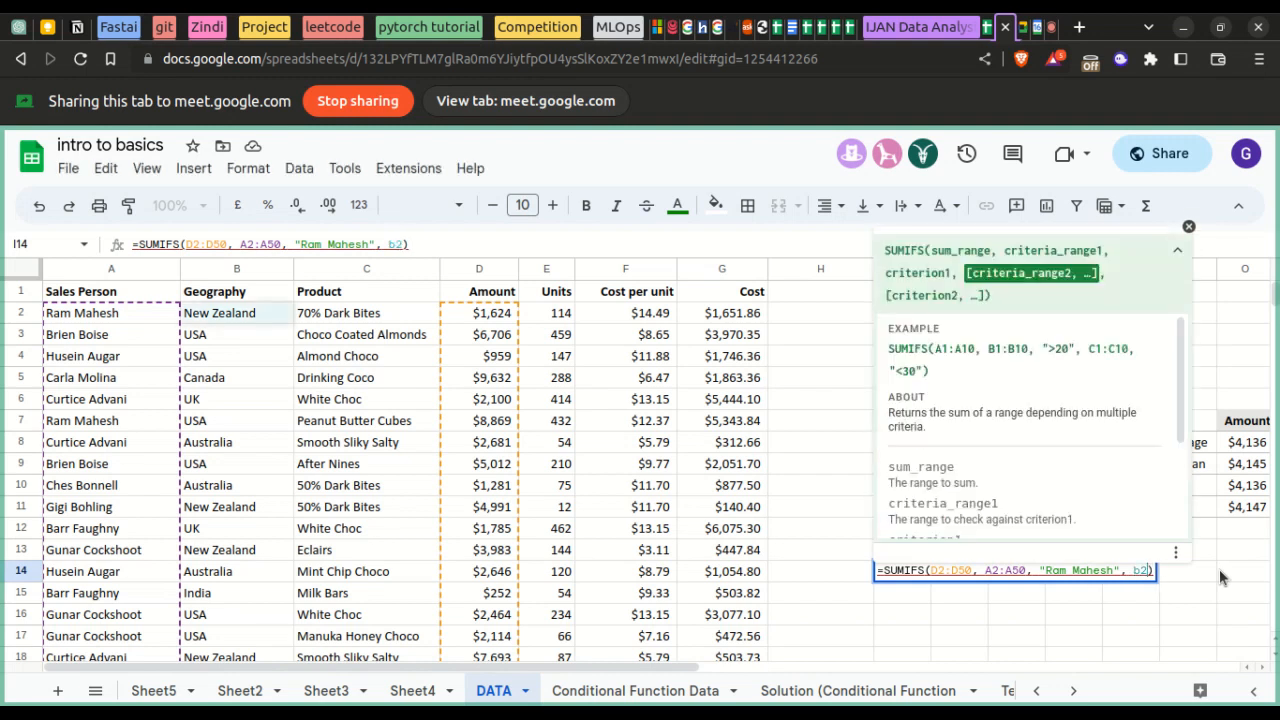
{"action": "type", "text": "b50"}
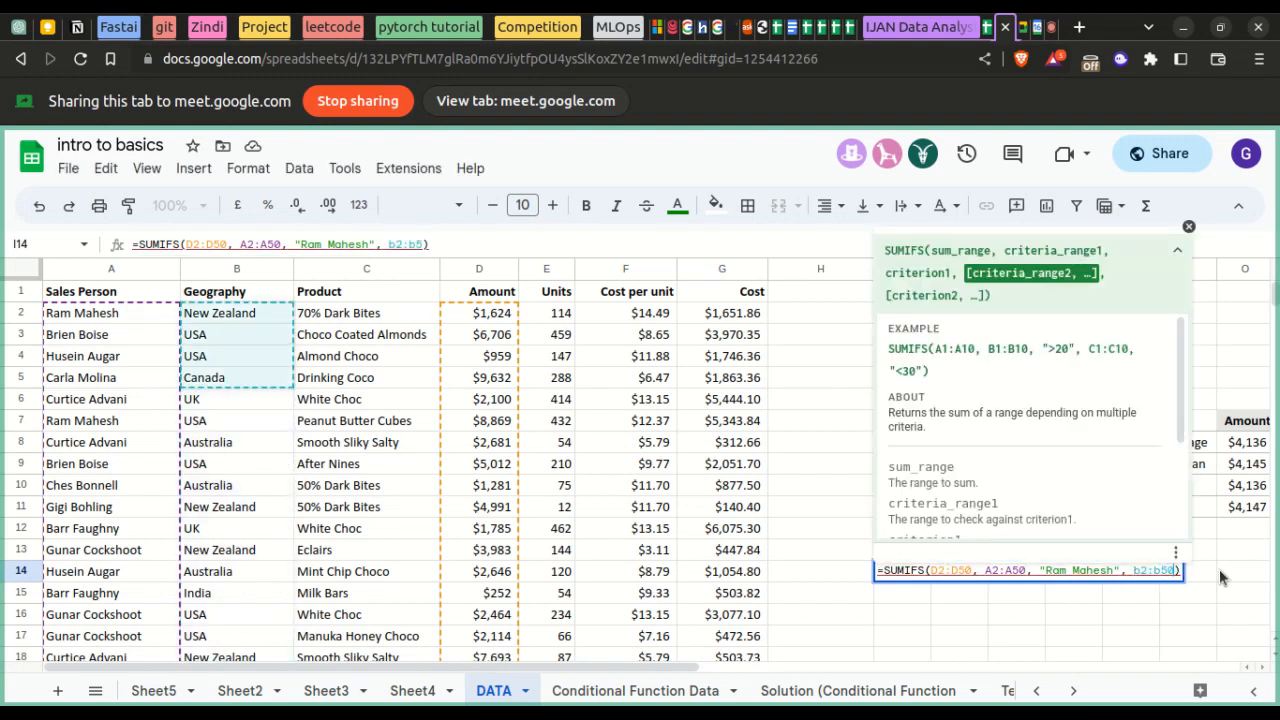
{"action": "type", "text": ", \""}
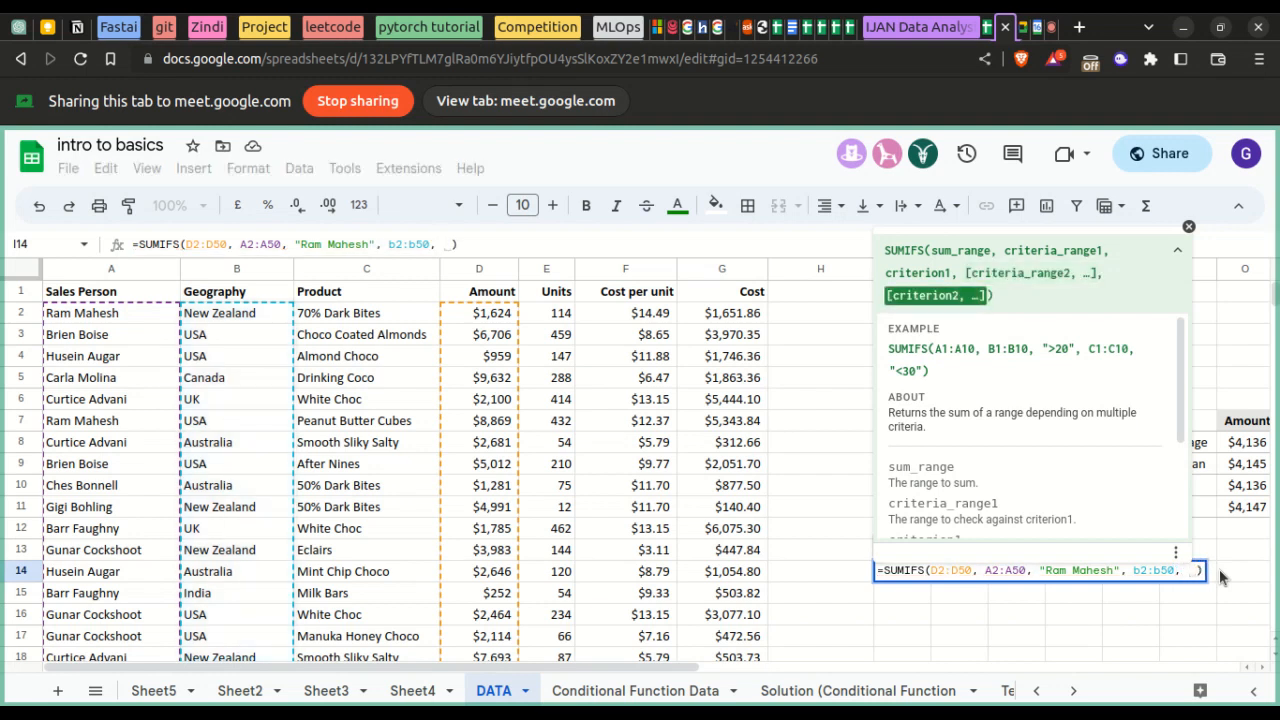
{"action": "type", "text": "New"}
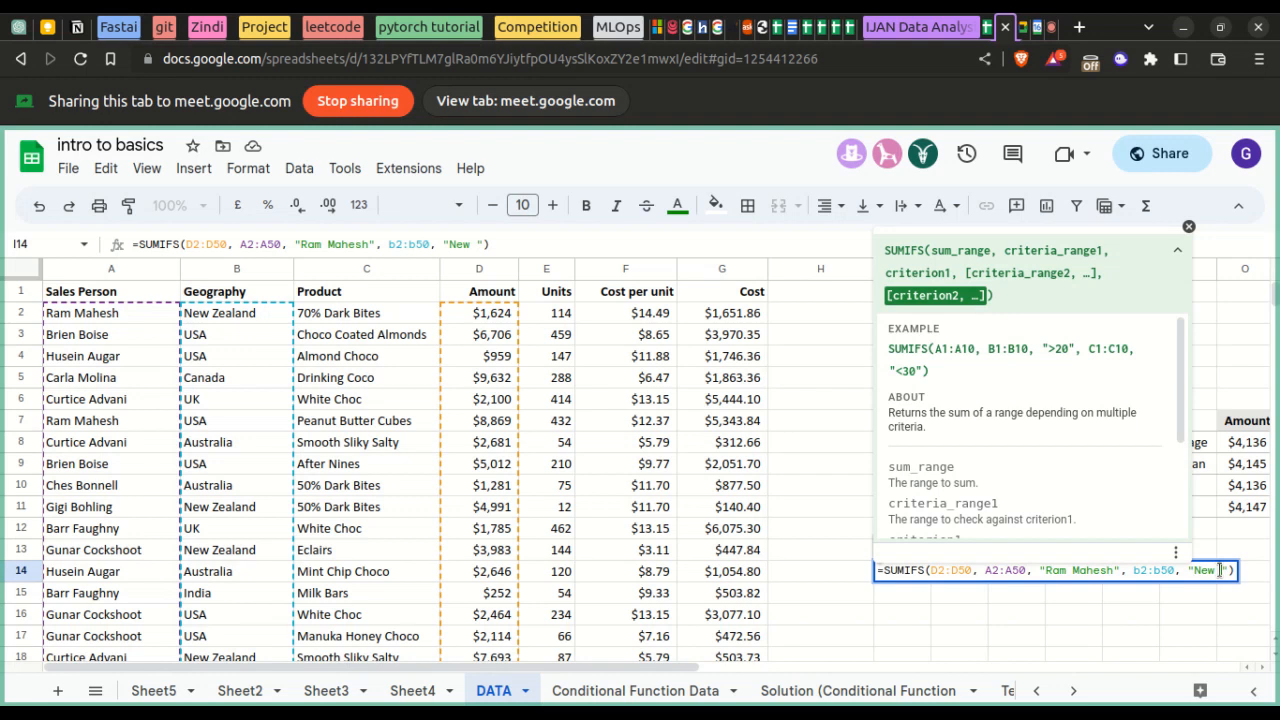
{"action": "type", "text": " Zealand"}
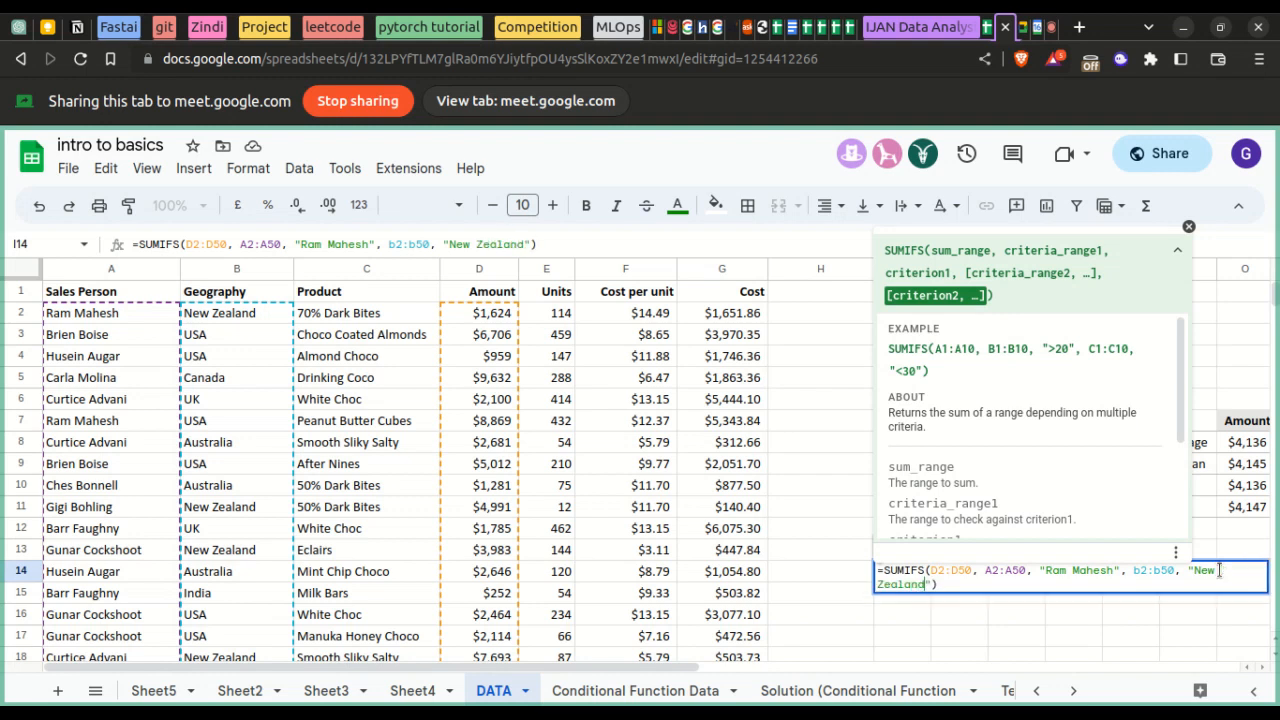
{"action": "key", "text": "Return"}
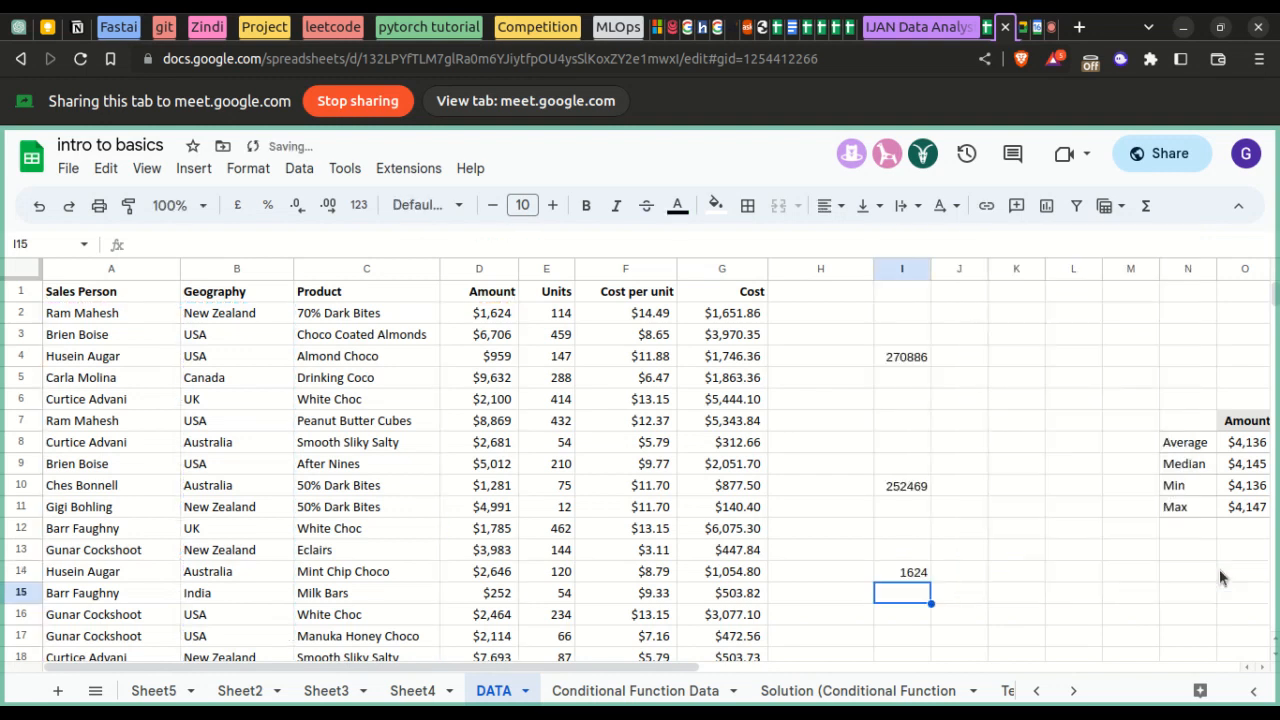
- Examine the sum range and the two criteria pairs of the SUMIFS formula in I14
{"action": "left_click", "coordinate": [912, 580]}
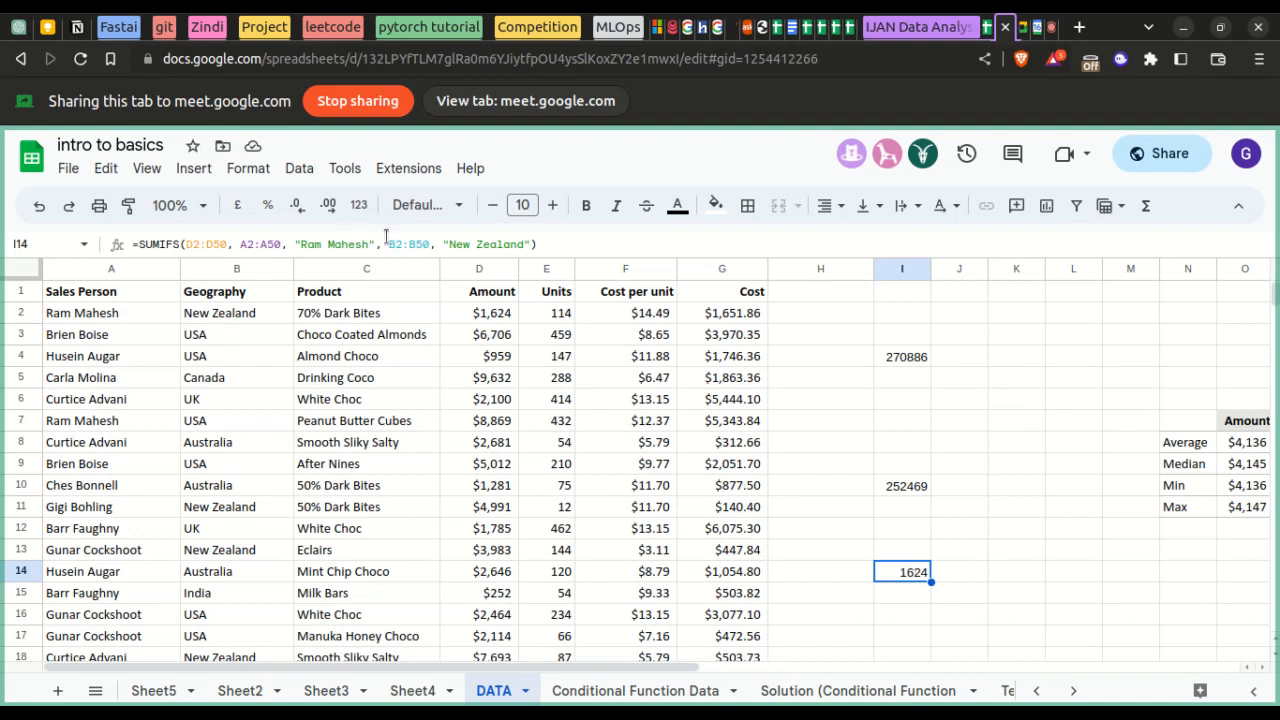
{"action": "left_click", "coordinate": [224, 243]}
{"action": "left_click_drag", "start_coordinate": [222, 243], "coordinate": [184, 243]}
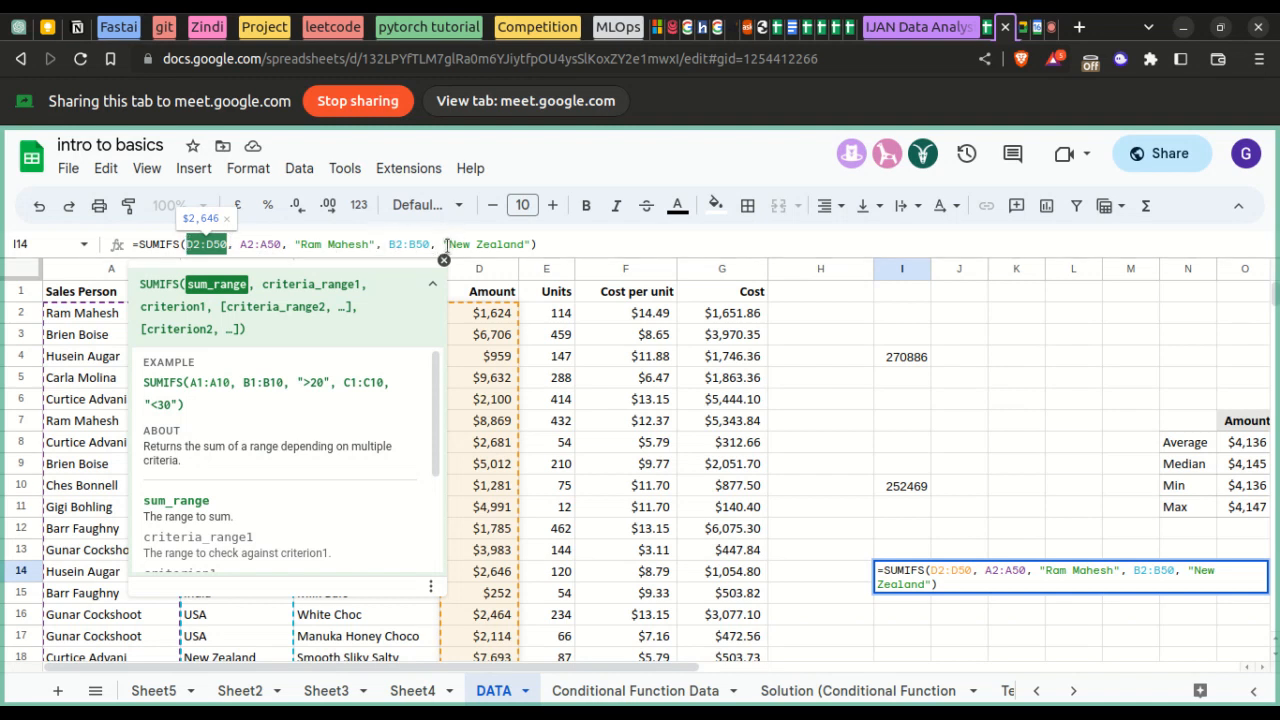
{"action": "left_click", "coordinate": [241, 244]}
{"action": "left_click_drag", "start_coordinate": [241, 244], "coordinate": [535, 244]}
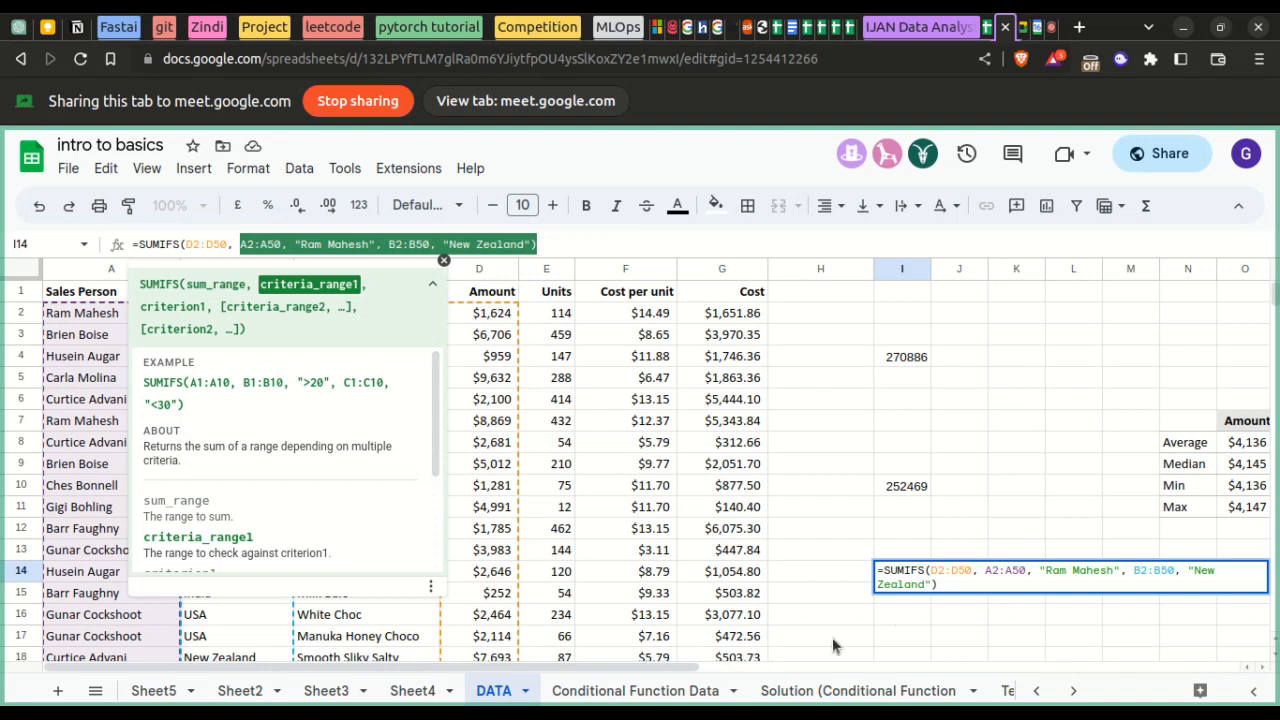
- Go to the Conditional Function Data sheet and examine its cookie name, country and units sold columns
{"action": "left_click", "coordinate": [672, 695]}
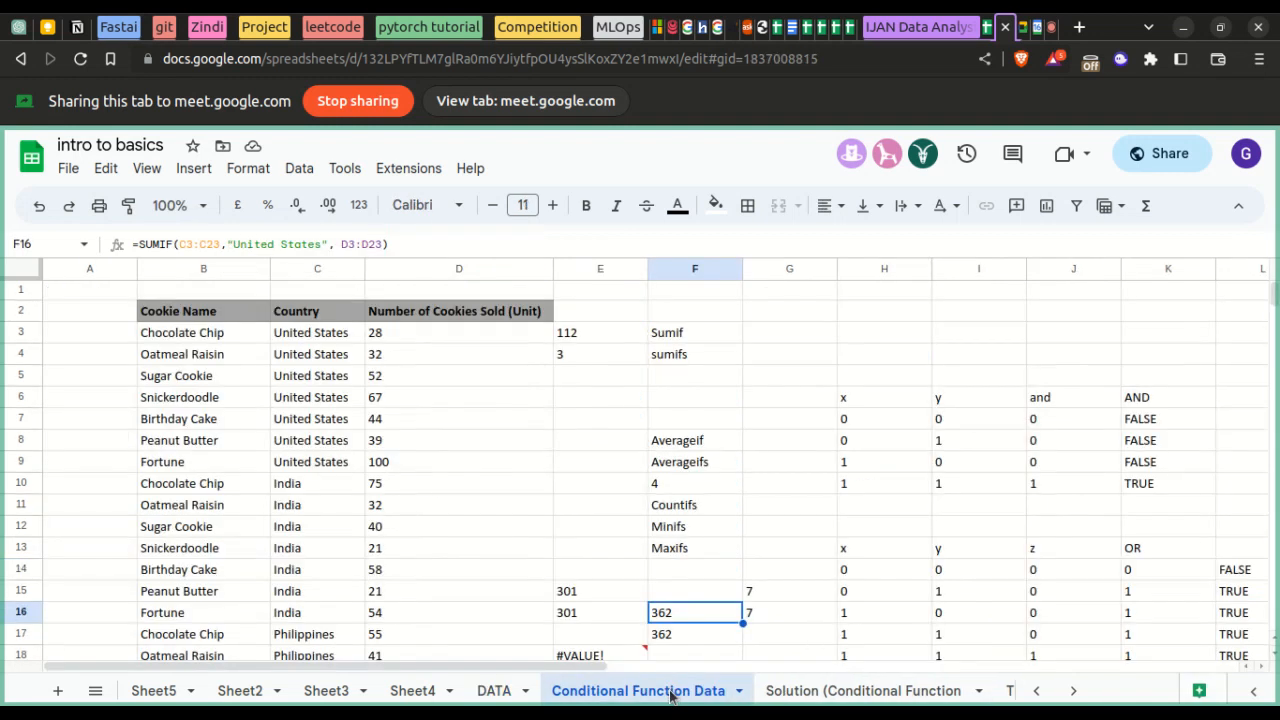
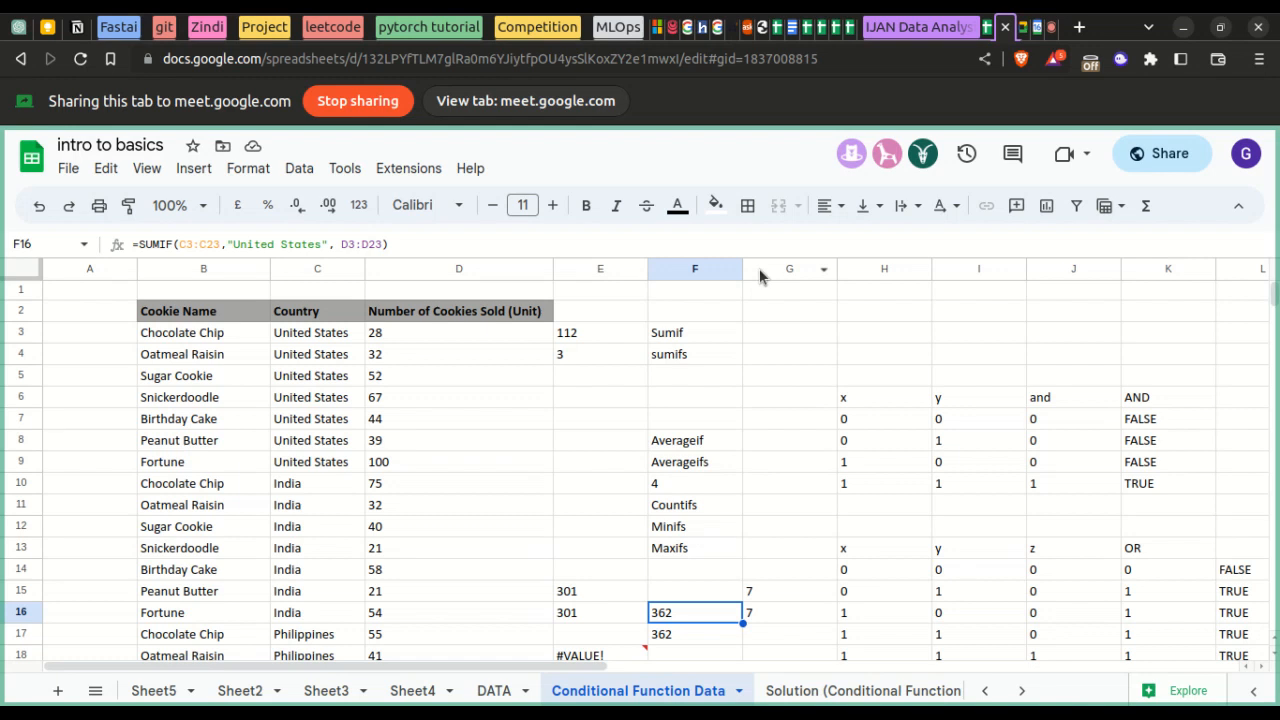
{"action": "scroll", "coordinate": [485, 453], "scroll_direction": "down", "scroll_amount": 5}
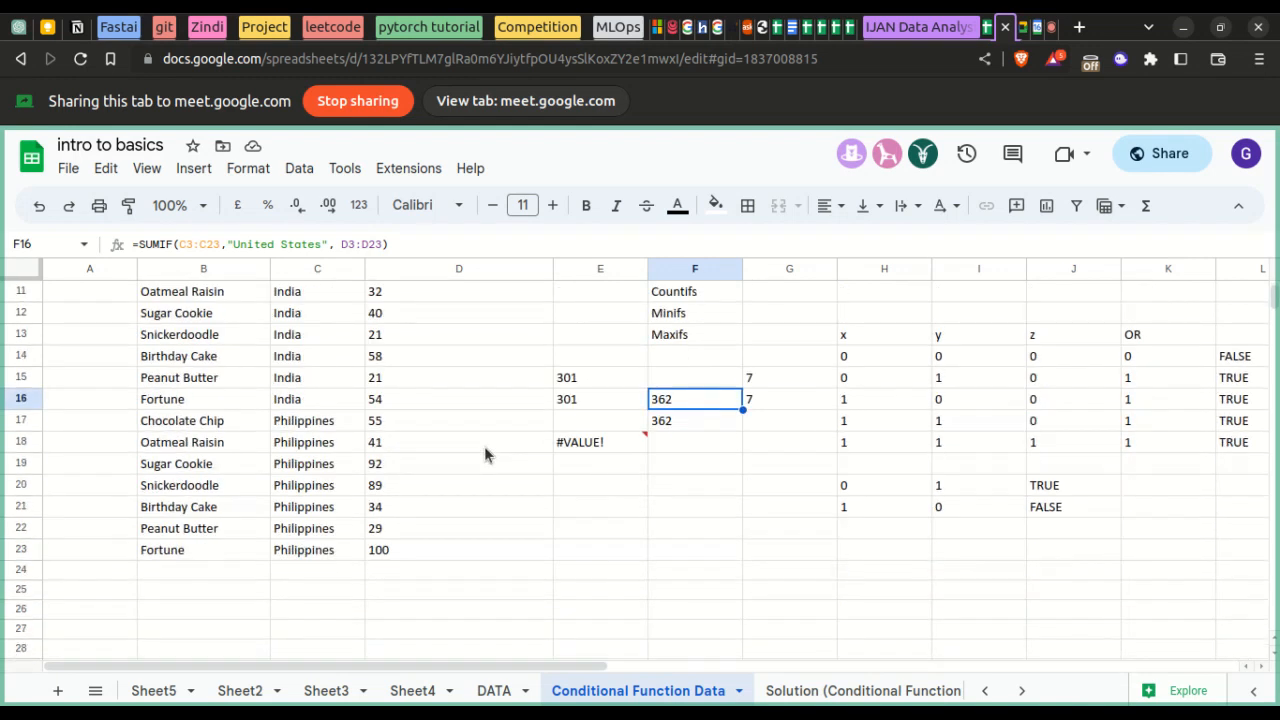
{"action": "scroll", "coordinate": [484, 446], "scroll_direction": "up", "scroll_amount": 5}
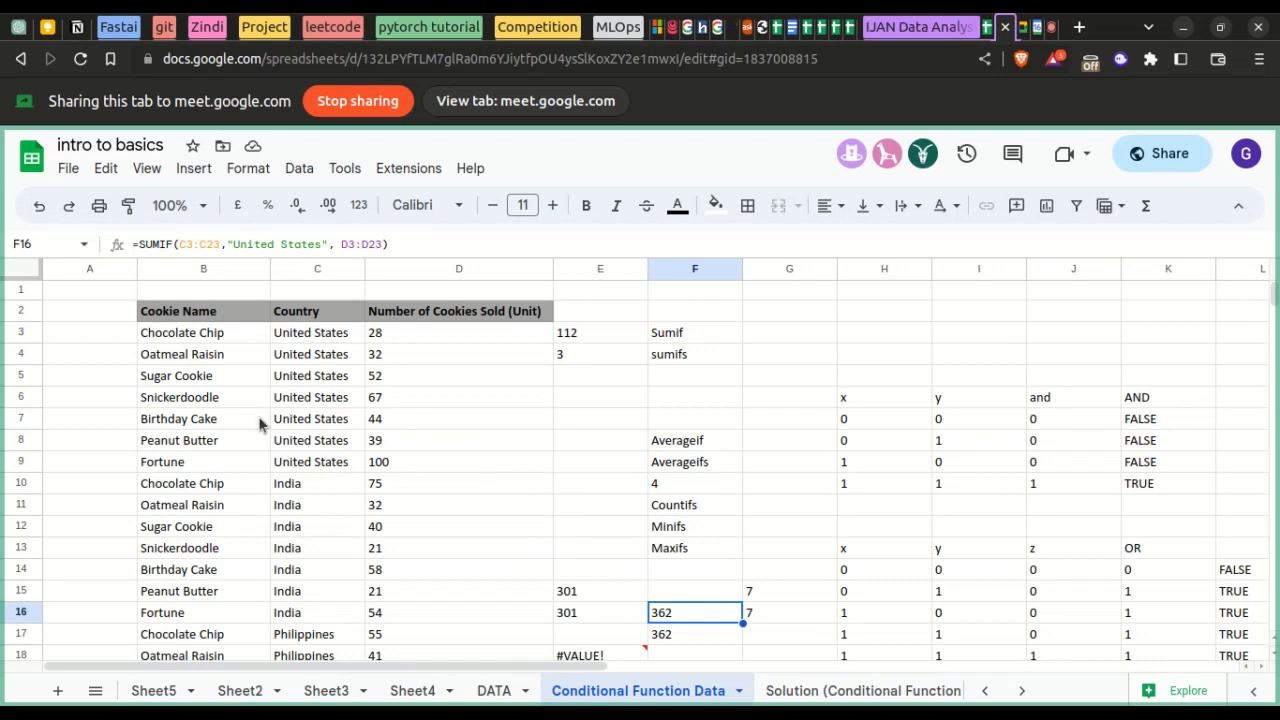
{"action": "left_click", "coordinate": [200, 377]}
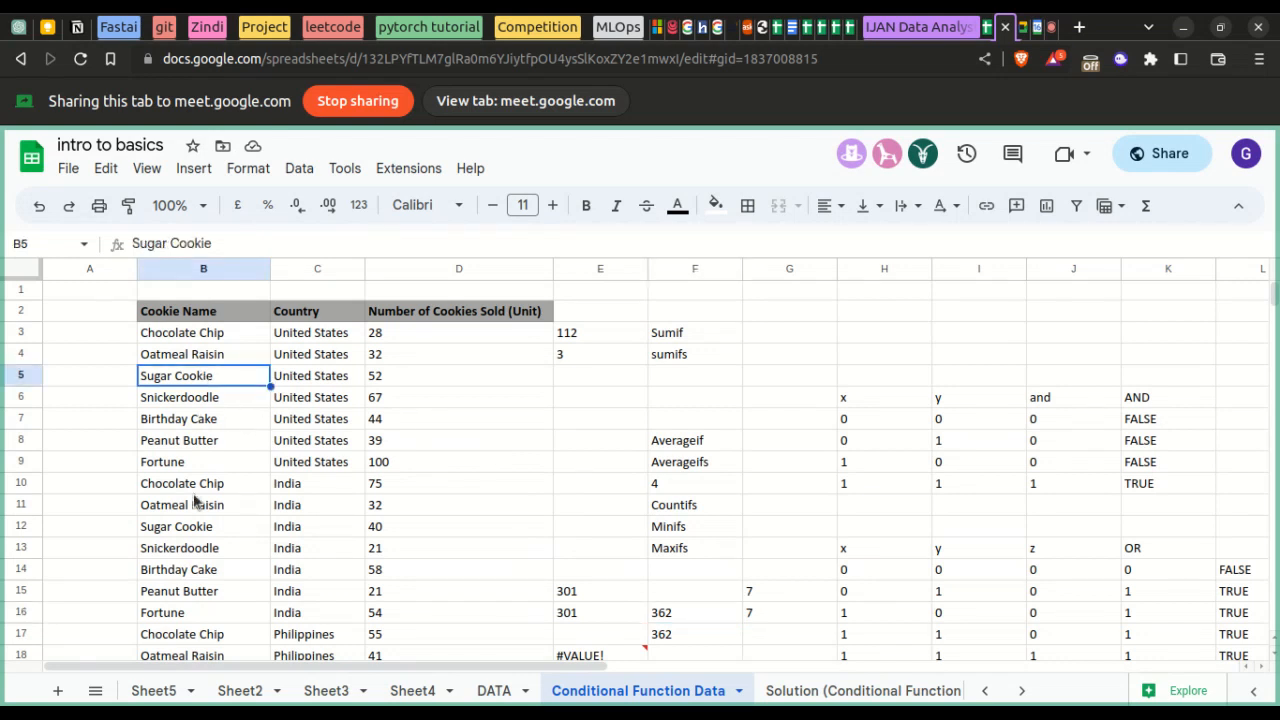
{"action": "scroll", "coordinate": [195, 500], "scroll_direction": "down", "scroll_amount": 1}
{"action": "scroll", "coordinate": [210, 406], "scroll_direction": "up", "scroll_amount": 1}
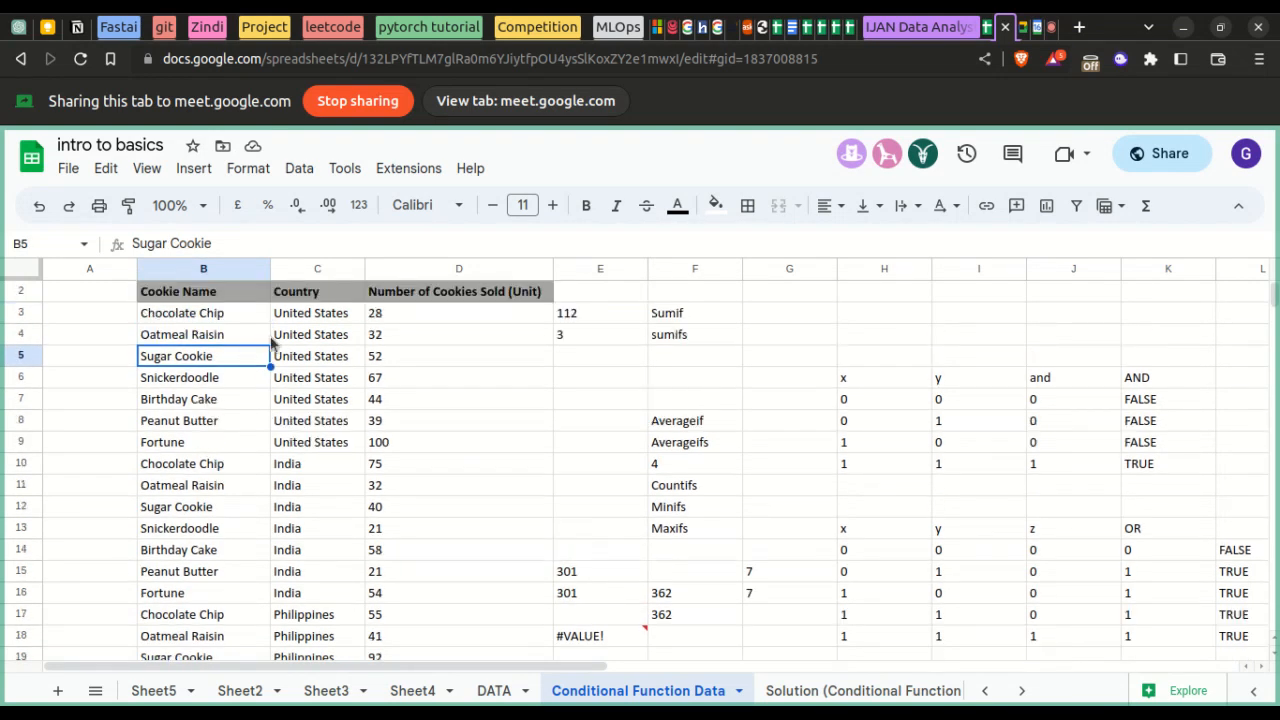
{"action": "scroll", "coordinate": [229, 457], "scroll_direction": "down", "scroll_amount": 2}
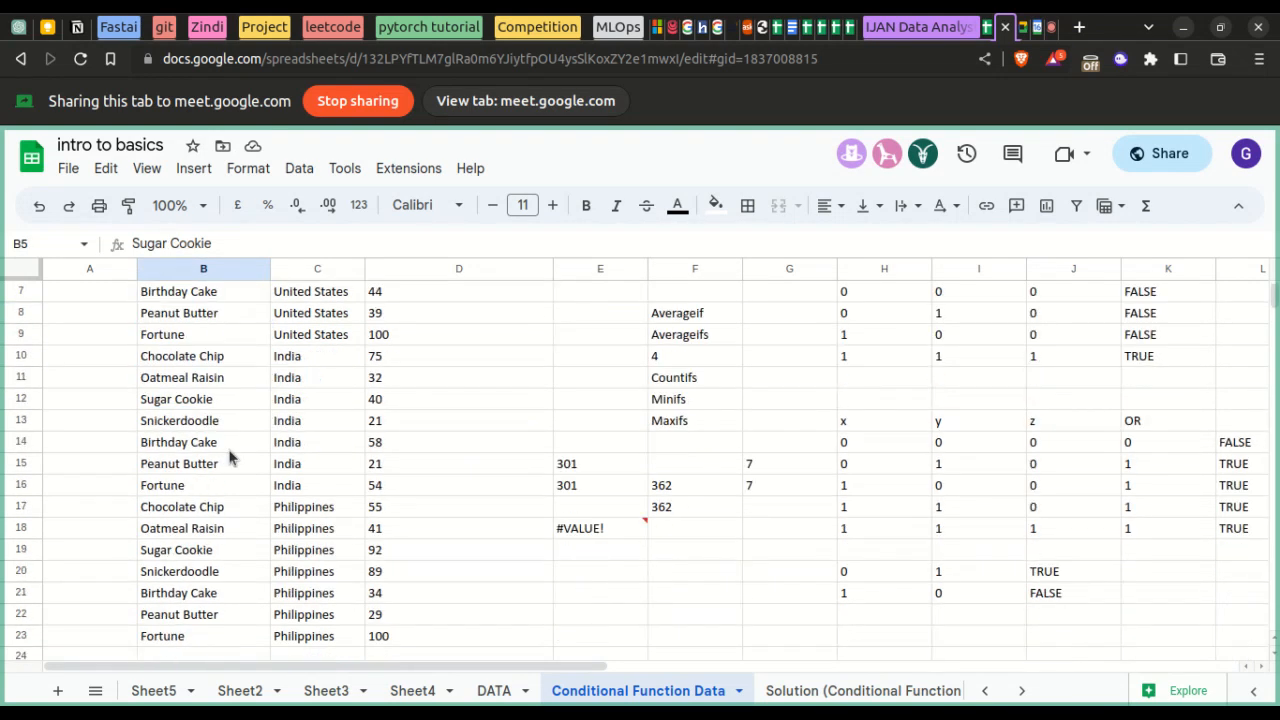
{"action": "left_click", "coordinate": [190, 551]}
{"action": "left_click", "coordinate": [295, 558]}
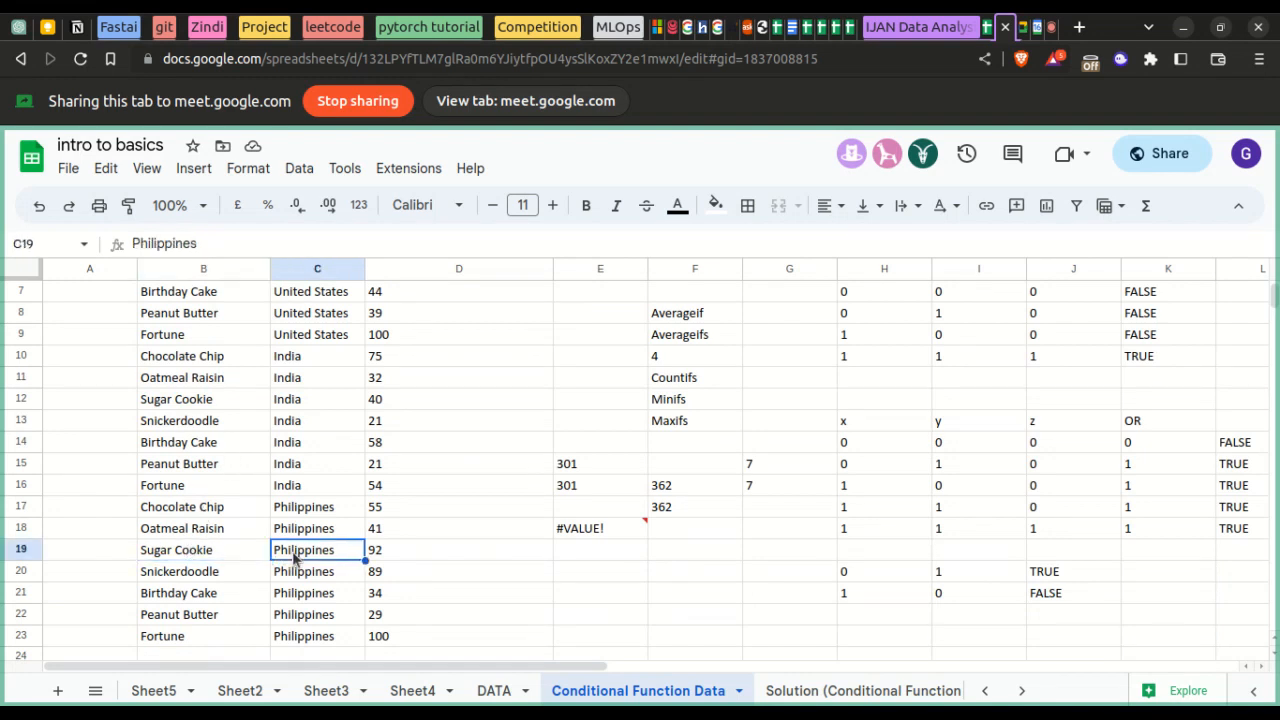
{"action": "scroll", "coordinate": [295, 560], "scroll_direction": "up", "scroll_amount": 2}
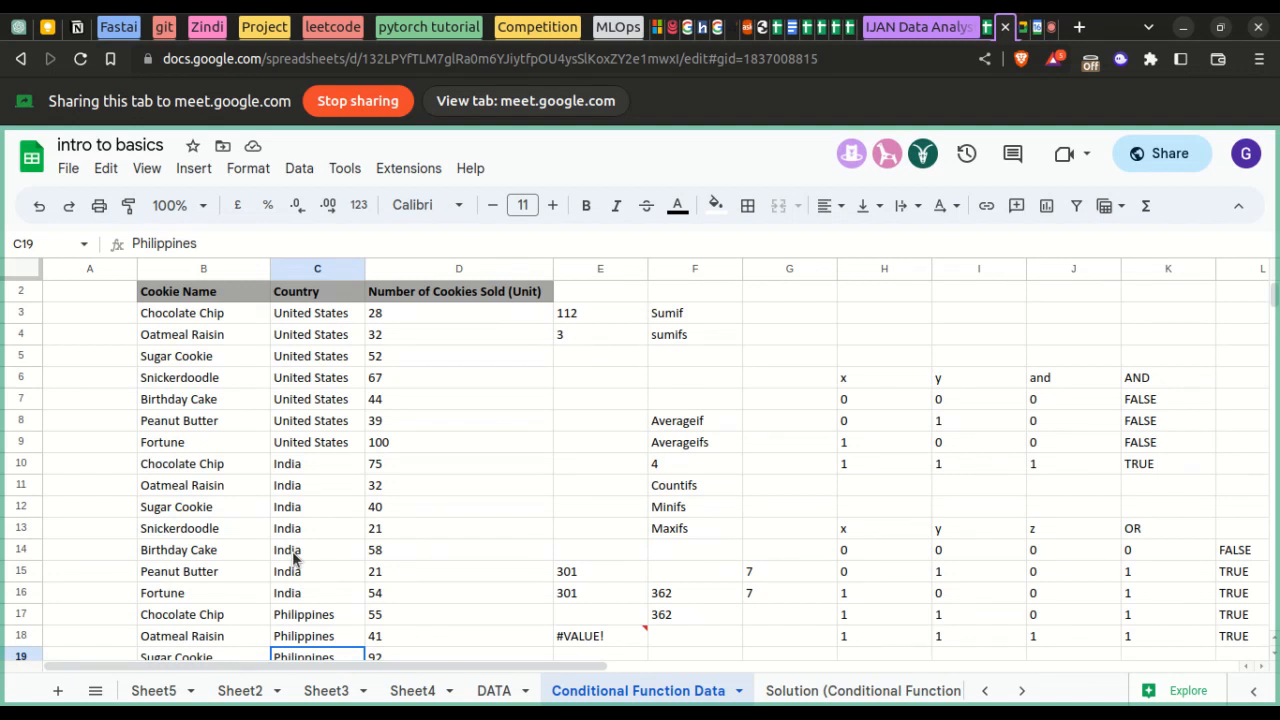
{"action": "scroll", "coordinate": [293, 558], "scroll_direction": "down", "scroll_amount": 1}
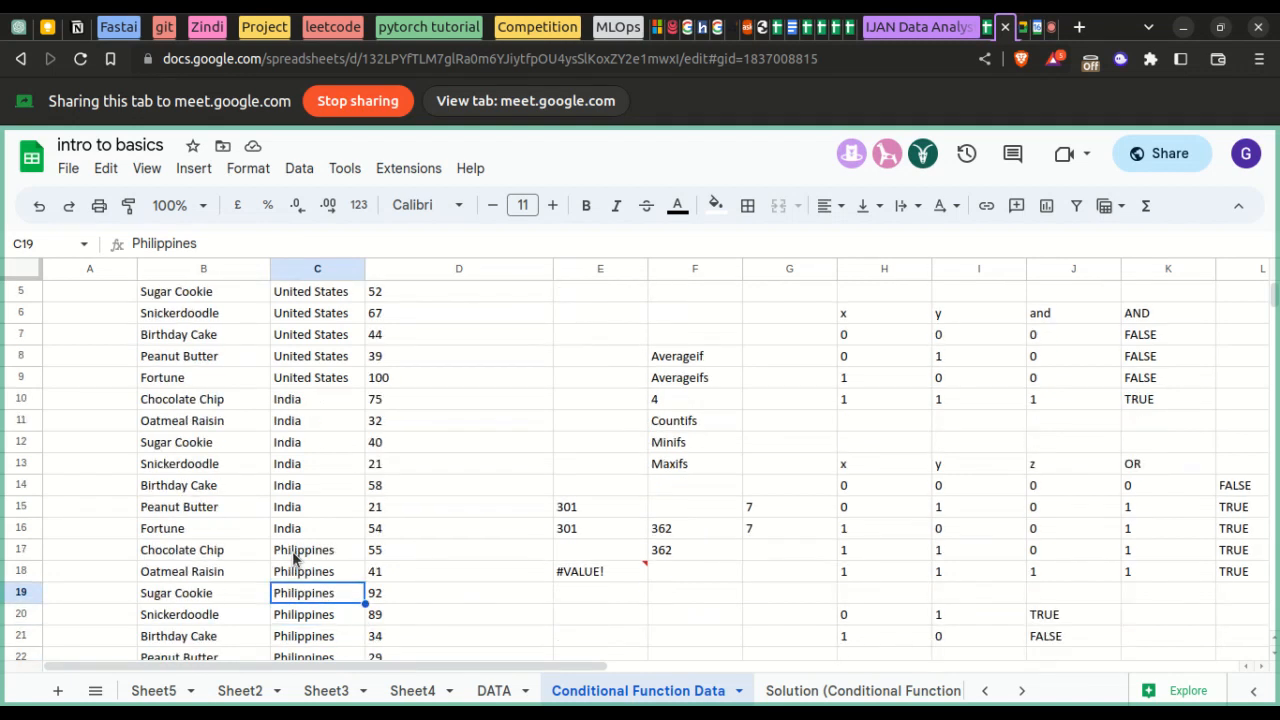
- Start a SUMIFS formula in E20 with the units sold in D3:D23 as the sum range
{"action": "left_click", "coordinate": [598, 614]}
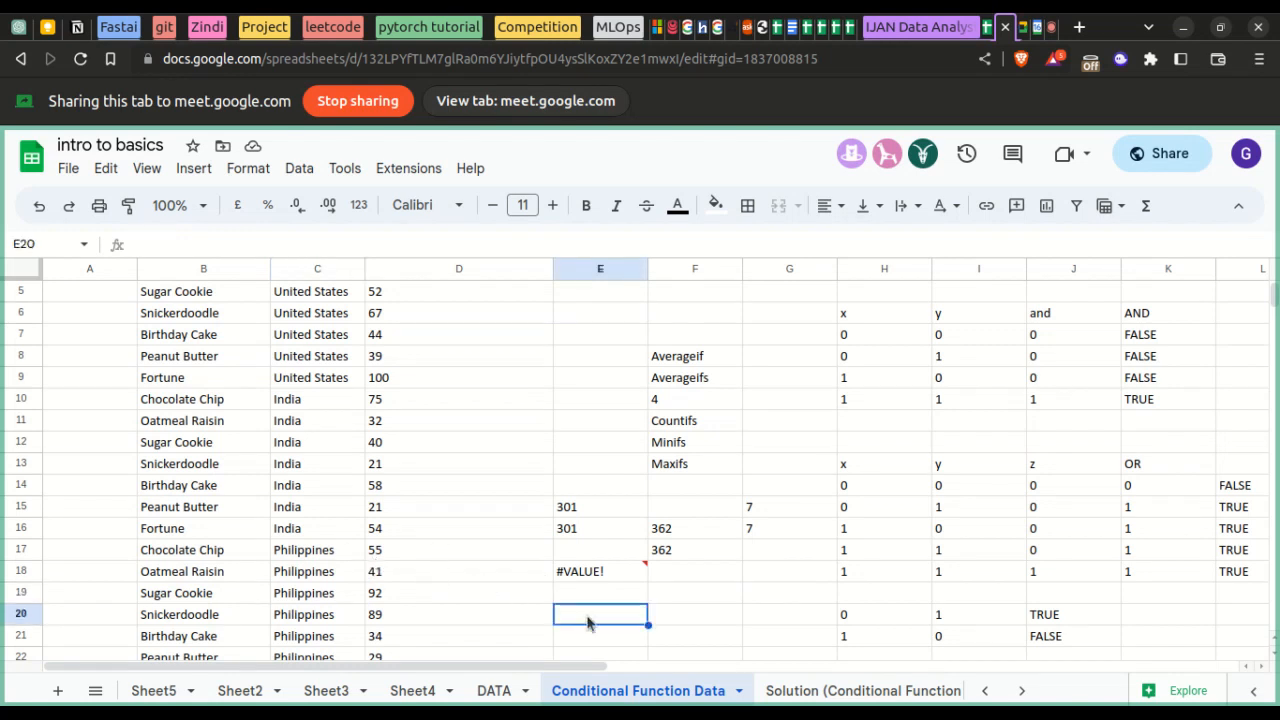
{"action": "type", "text": "sm"}
{"action": "key", "text": "BackSpace"}
{"action": "key", "text": "BackSpace"}
{"action": "type", "text": "="}
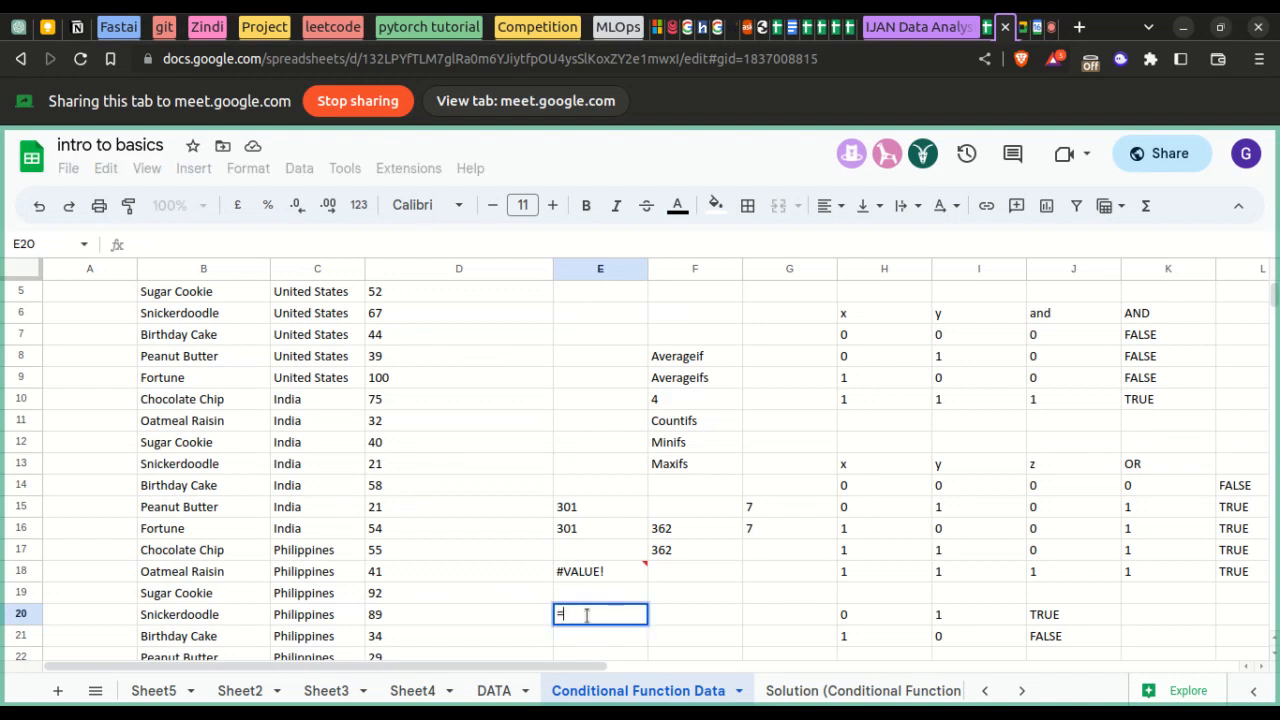
{"action": "type", "text": "sum"}
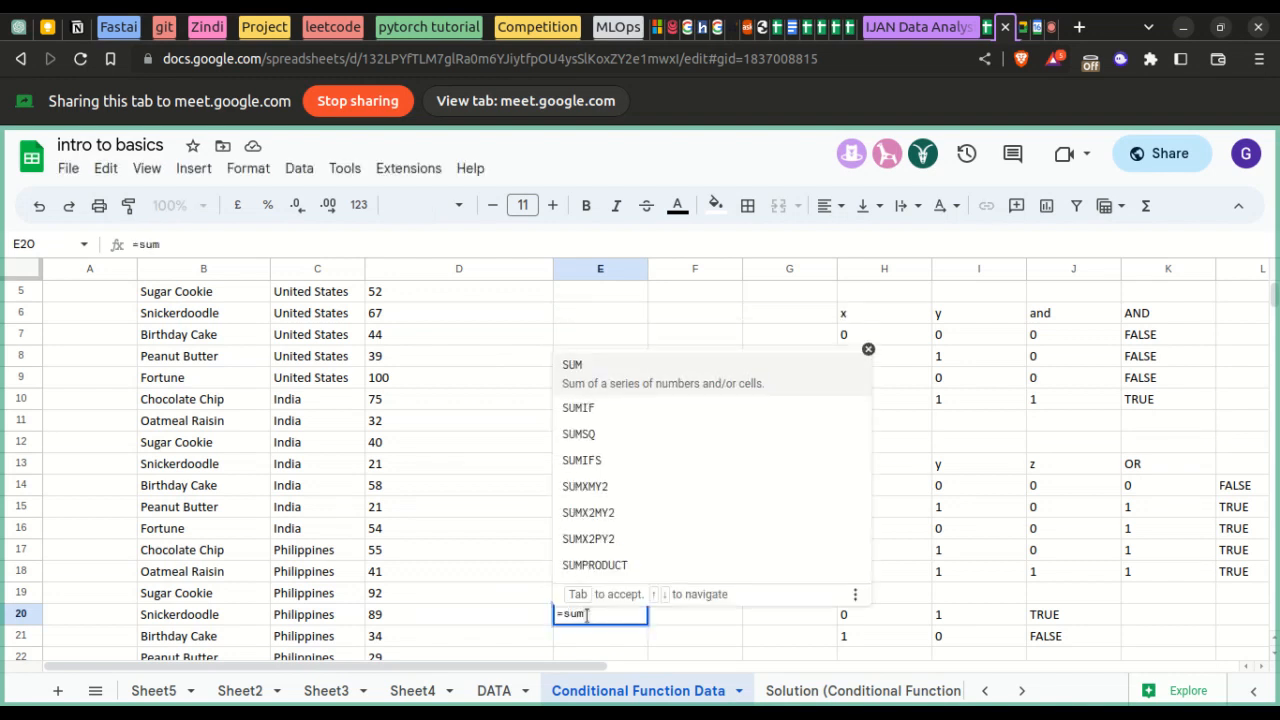
{"action": "type", "text": "ifs"}
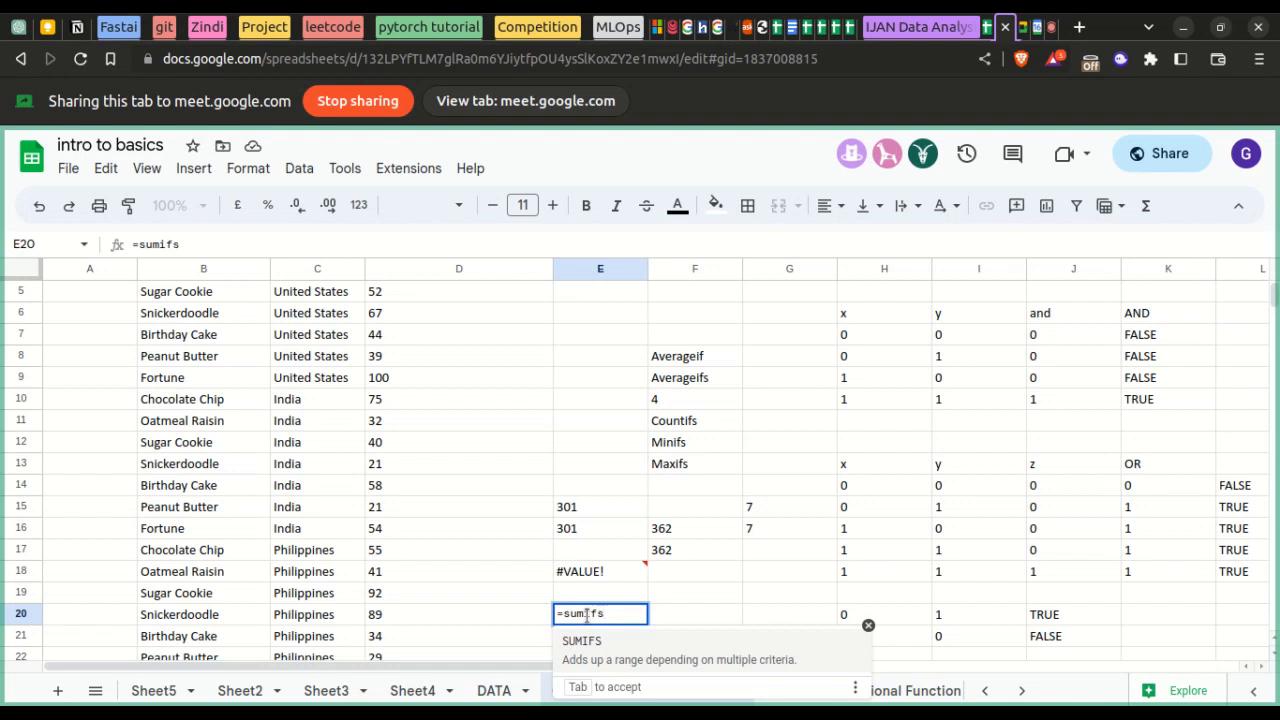
{"action": "type", "text": "("}
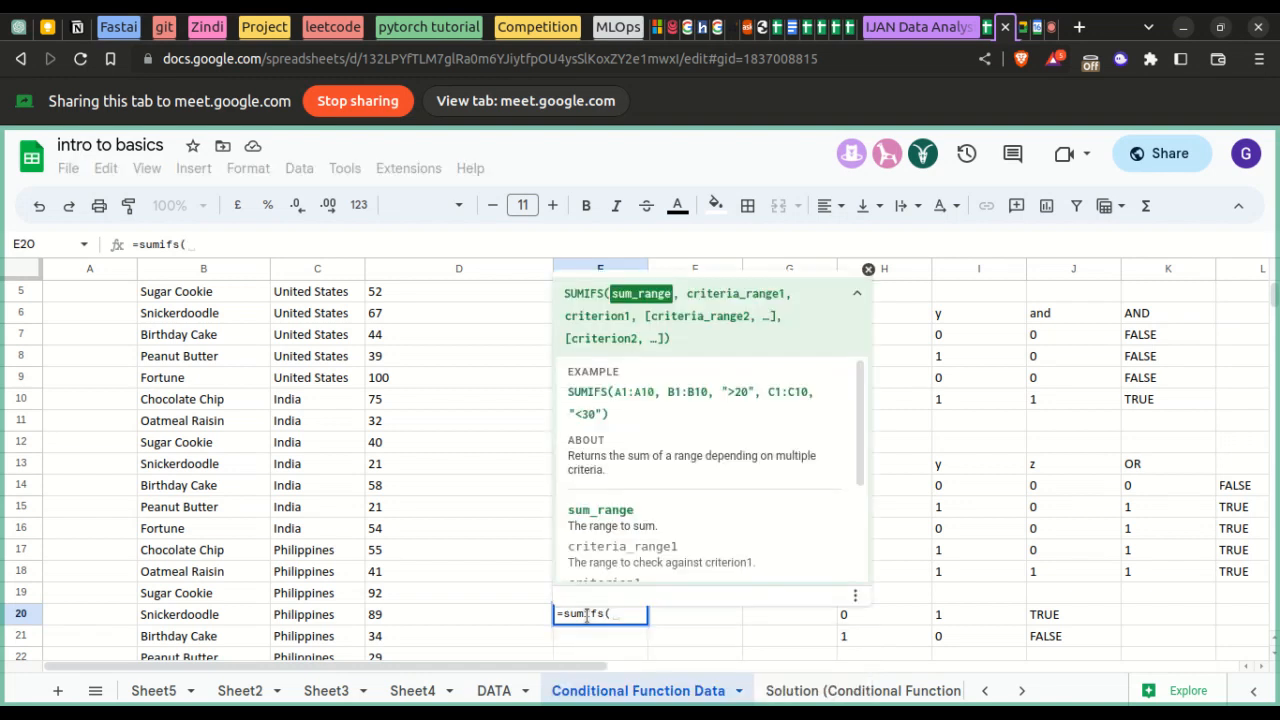
{"action": "scroll", "coordinate": [444, 408], "scroll_direction": "up", "scroll_amount": 2}
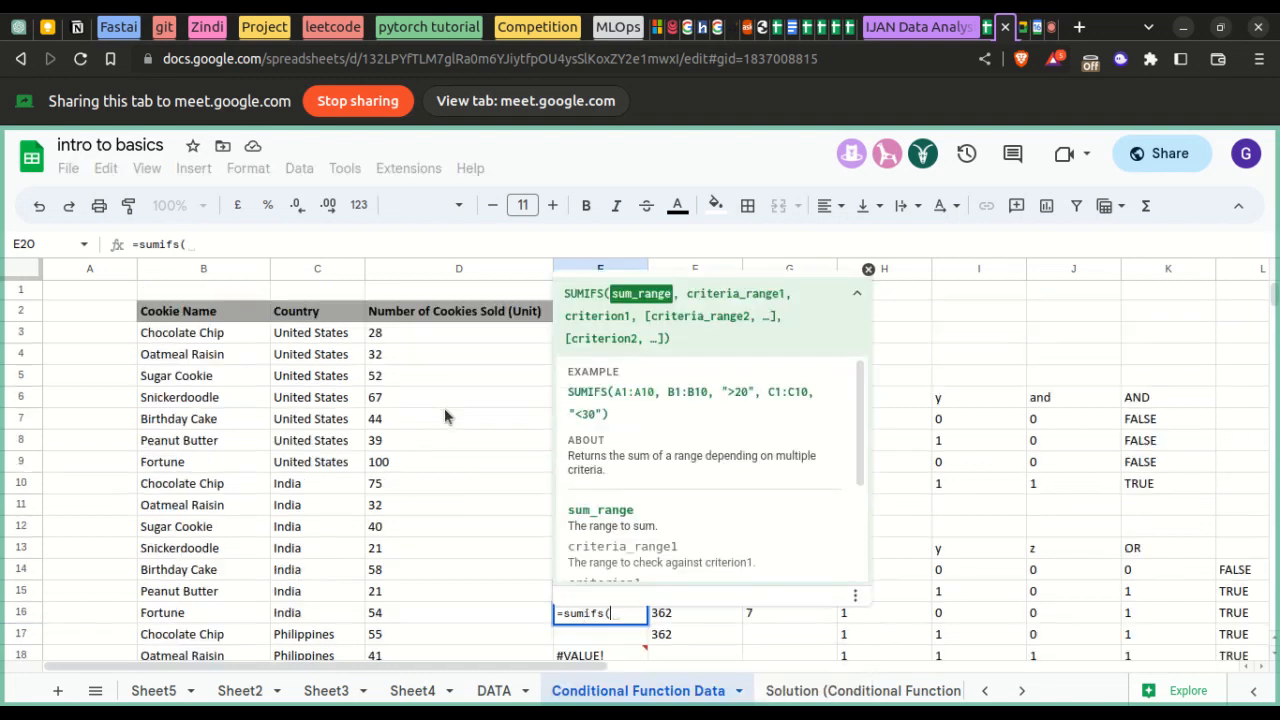
{"action": "left_click_drag", "start_coordinate": [428, 340], "coordinate": [424, 611]}
{"action": "scroll", "coordinate": [443, 511], "scroll_direction": "down", "scroll_amount": 3}
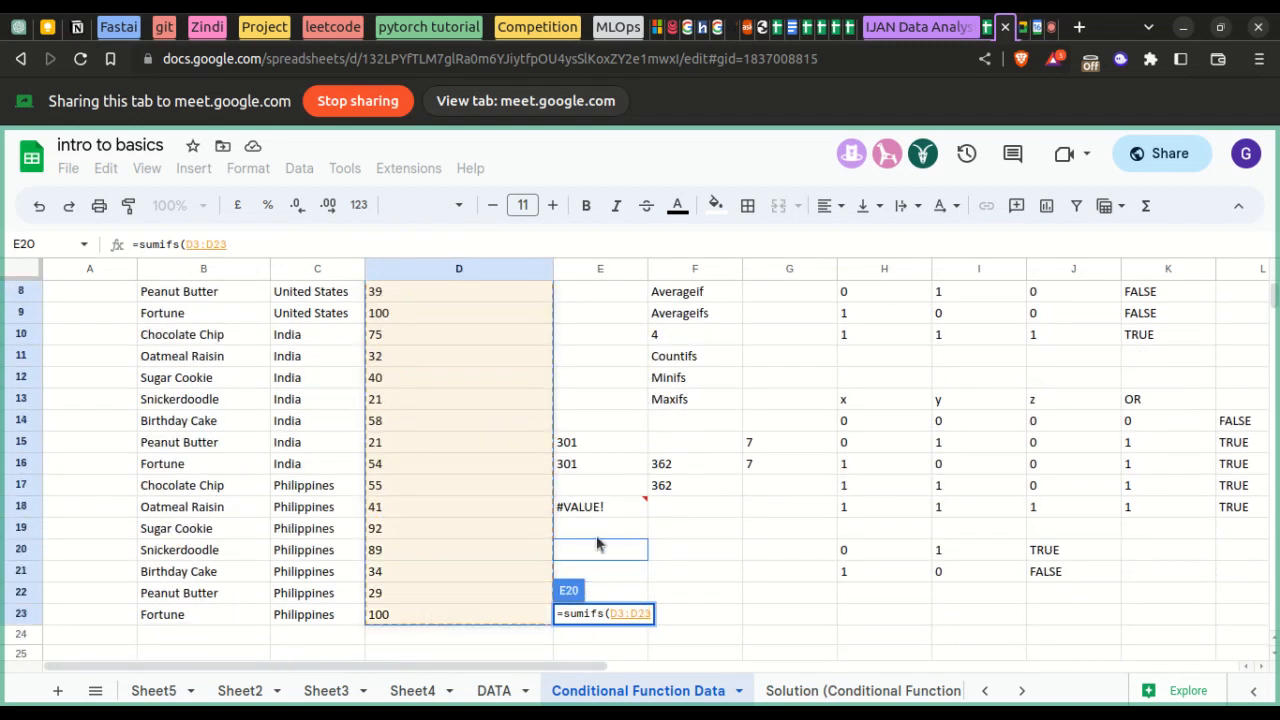
- Add the cookie names in B3:B23 as the first criteria range of the SUMIFS formula in E20
{"action": "type", "text": ","}
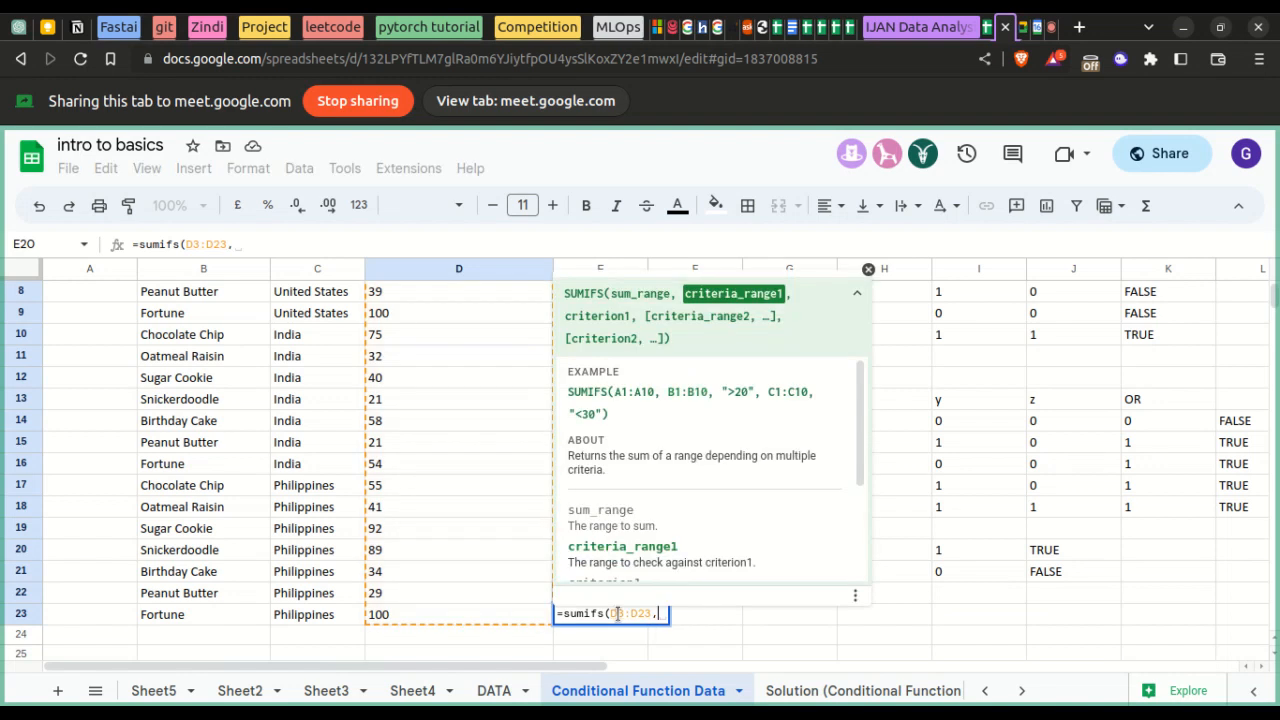
{"action": "scroll", "coordinate": [408, 509], "scroll_direction": "up", "scroll_amount": 3}
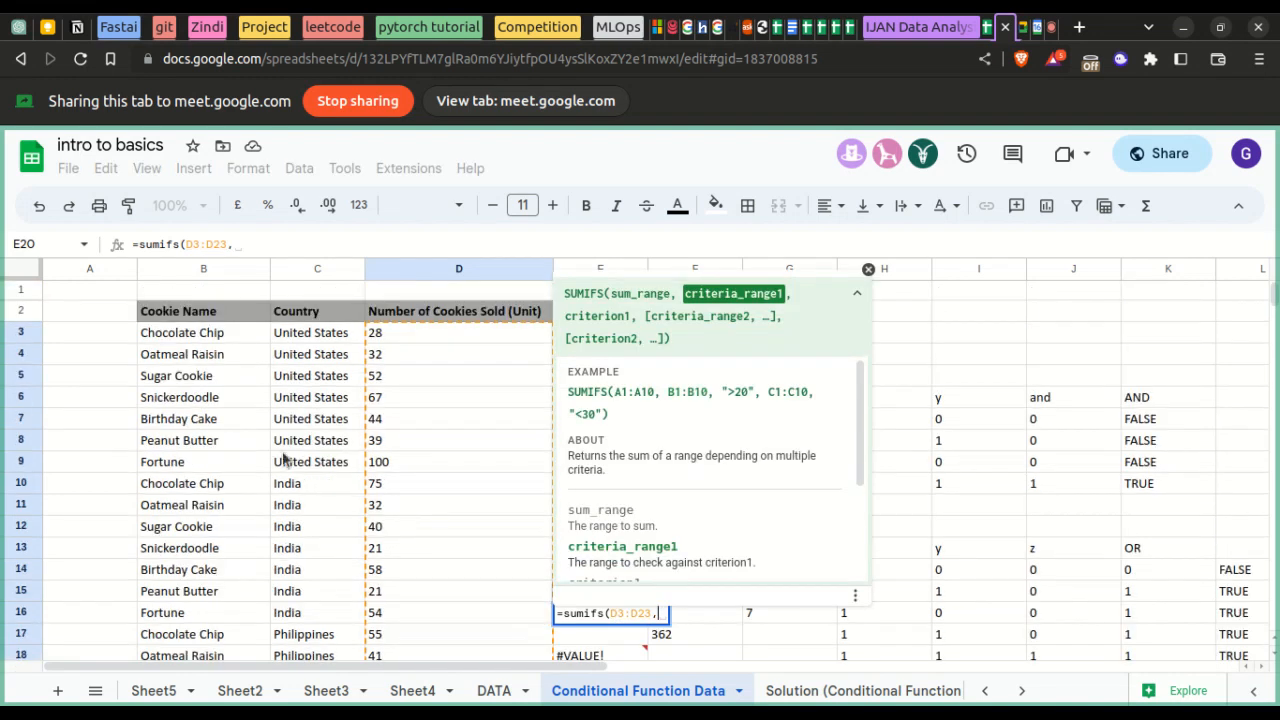
{"action": "left_click_drag", "start_coordinate": [196, 334], "coordinate": [210, 550]}
{"action": "scroll", "coordinate": [202, 497], "scroll_direction": "down", "scroll_amount": 1}
{"action": "scroll", "coordinate": [200, 494], "scroll_direction": "down", "scroll_amount": 1}
{"action": "scroll", "coordinate": [200, 597], "scroll_direction": "down", "scroll_amount": 2}
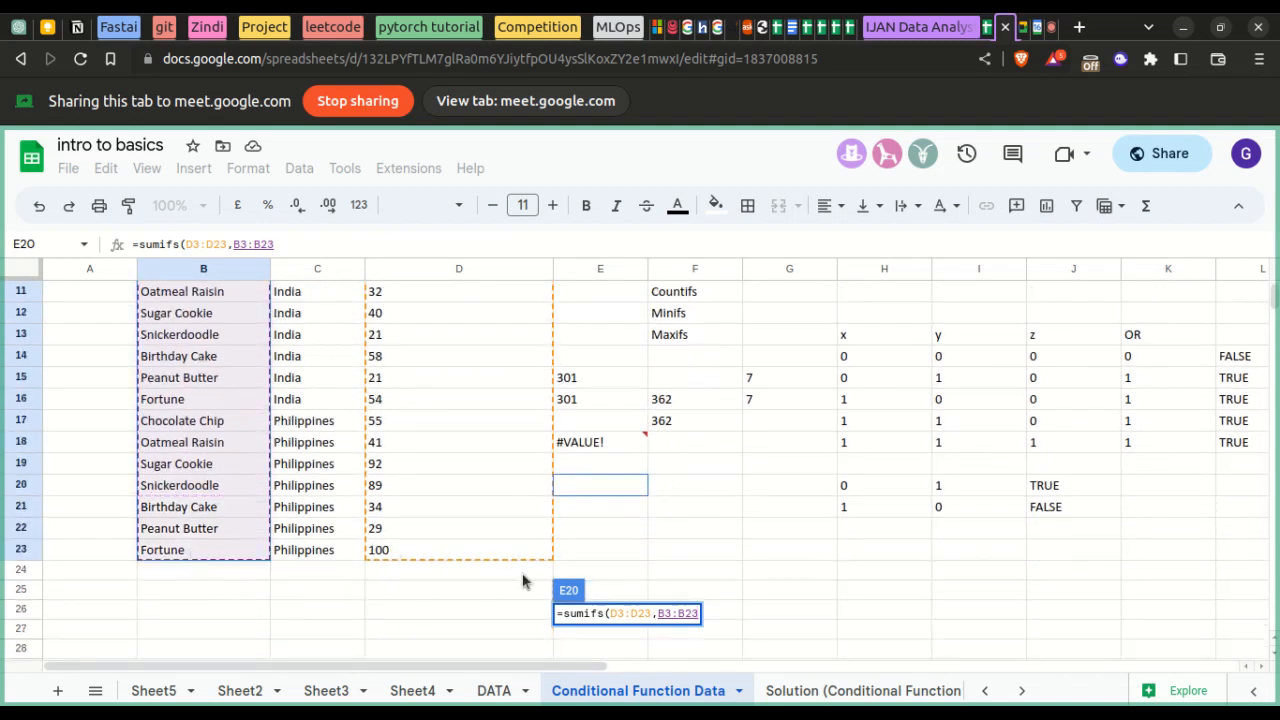
- Enter "sugar cookie" as the first criterion of the SUMIFS formula in E20
{"action": "type", "text": ", "}
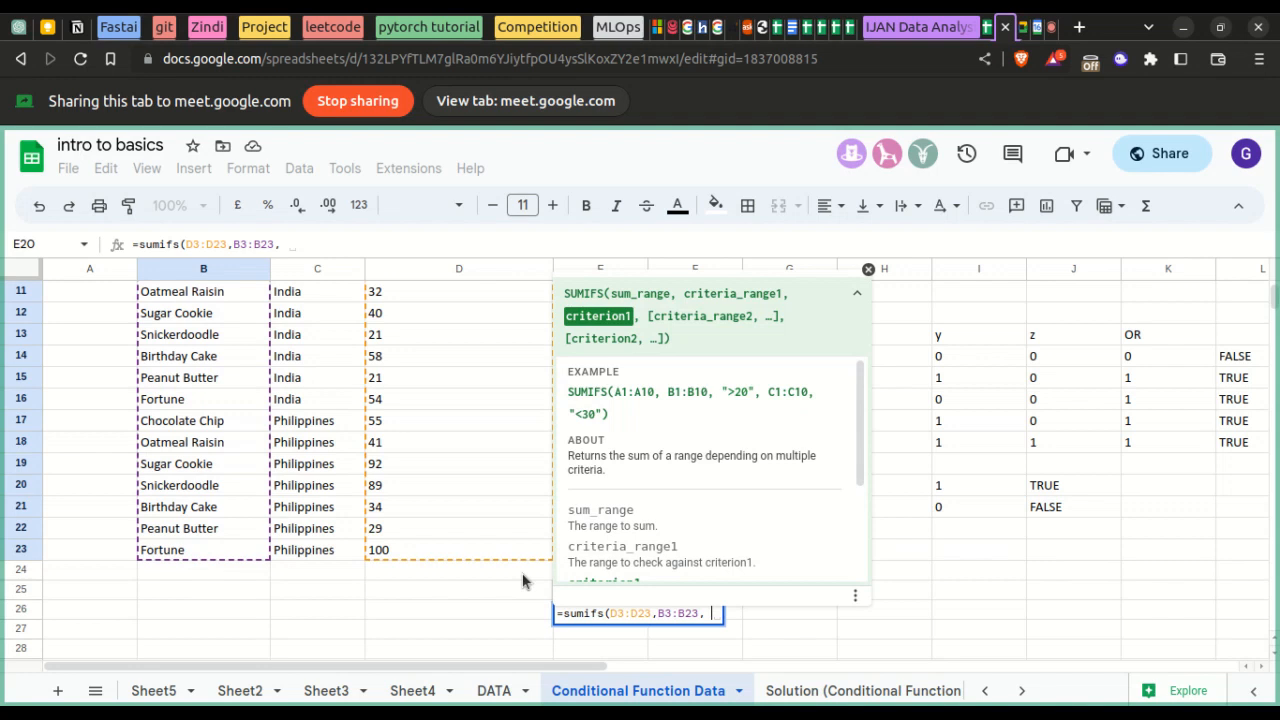
{"action": "type", "text": "\"\""}
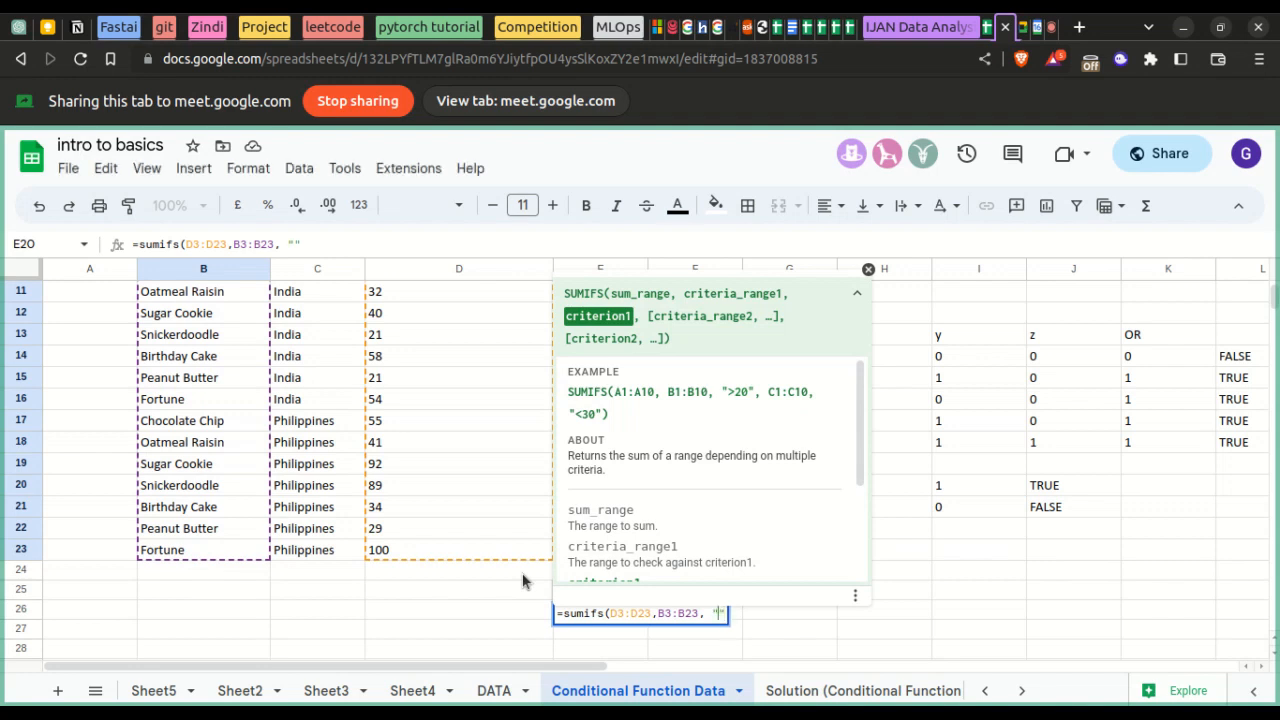
{"action": "scroll", "coordinate": [296, 511], "scroll_direction": "up", "scroll_amount": 5}
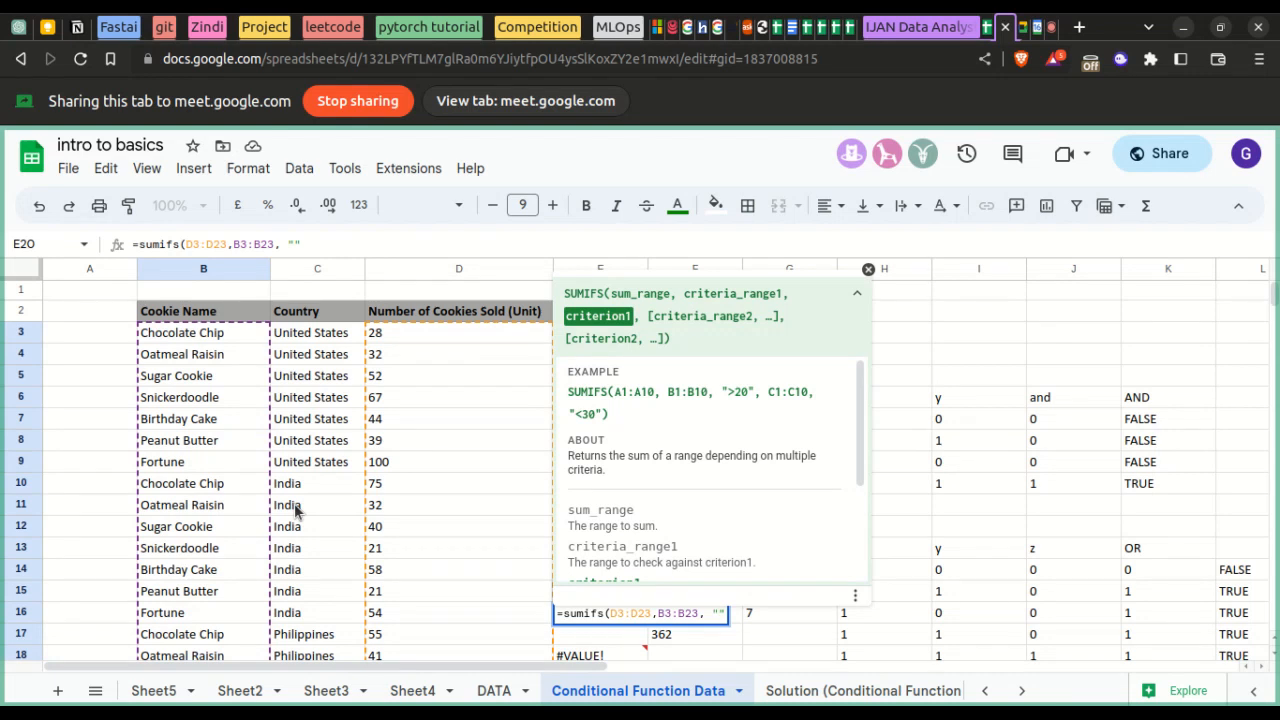
{"action": "type", "text": "sugar cookie"}
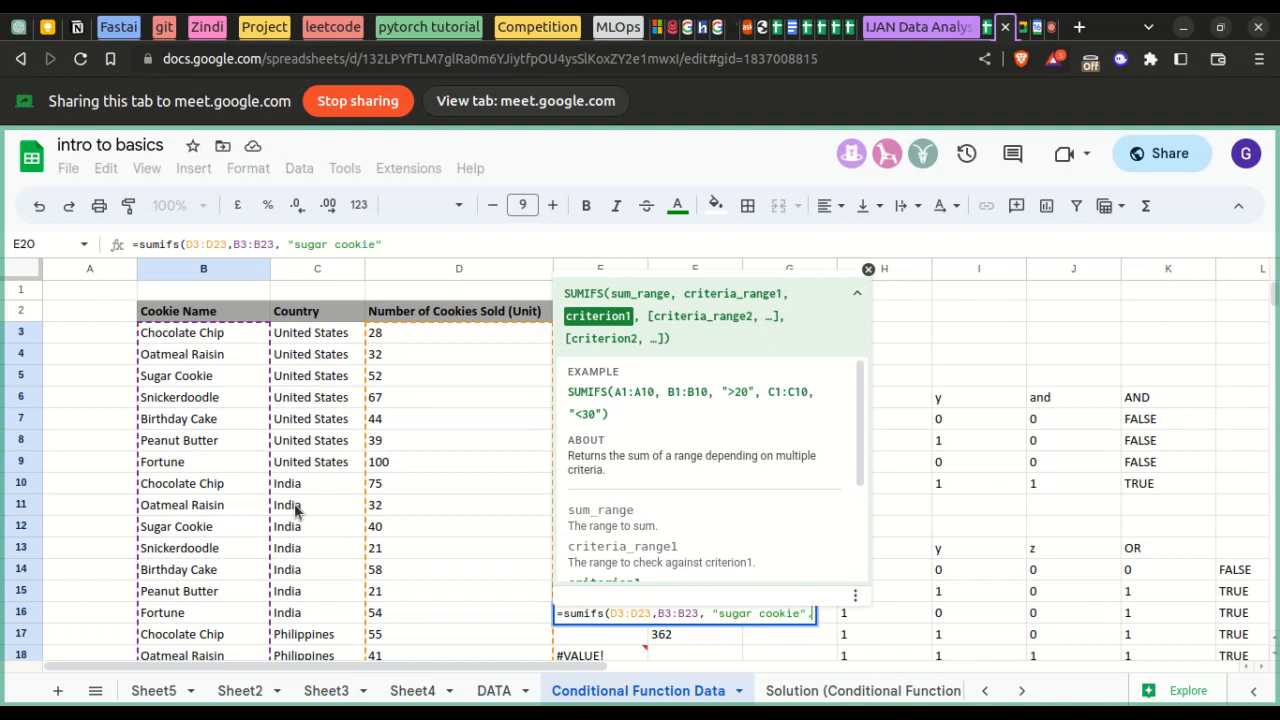
{"action": "type", "text": ","}
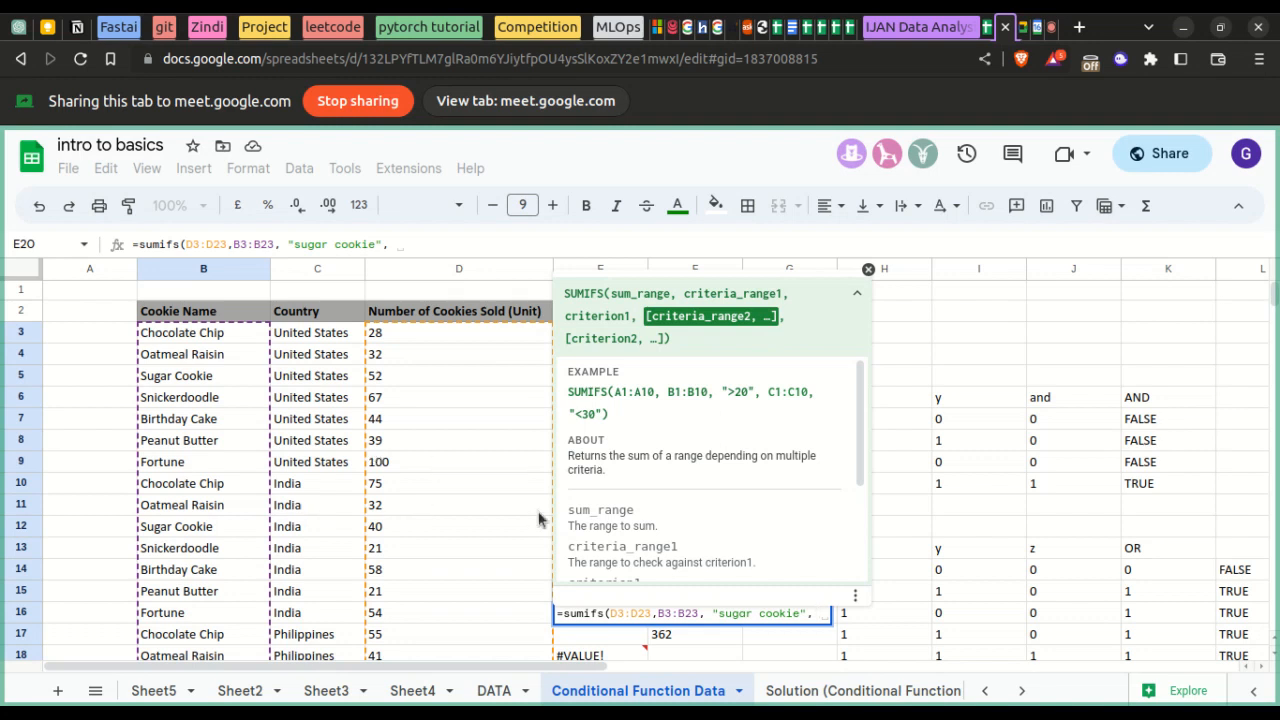
- Try to add the country cells as the second criteria range of the SUMIFS formula in E20
{"action": "type", "text": "c"}
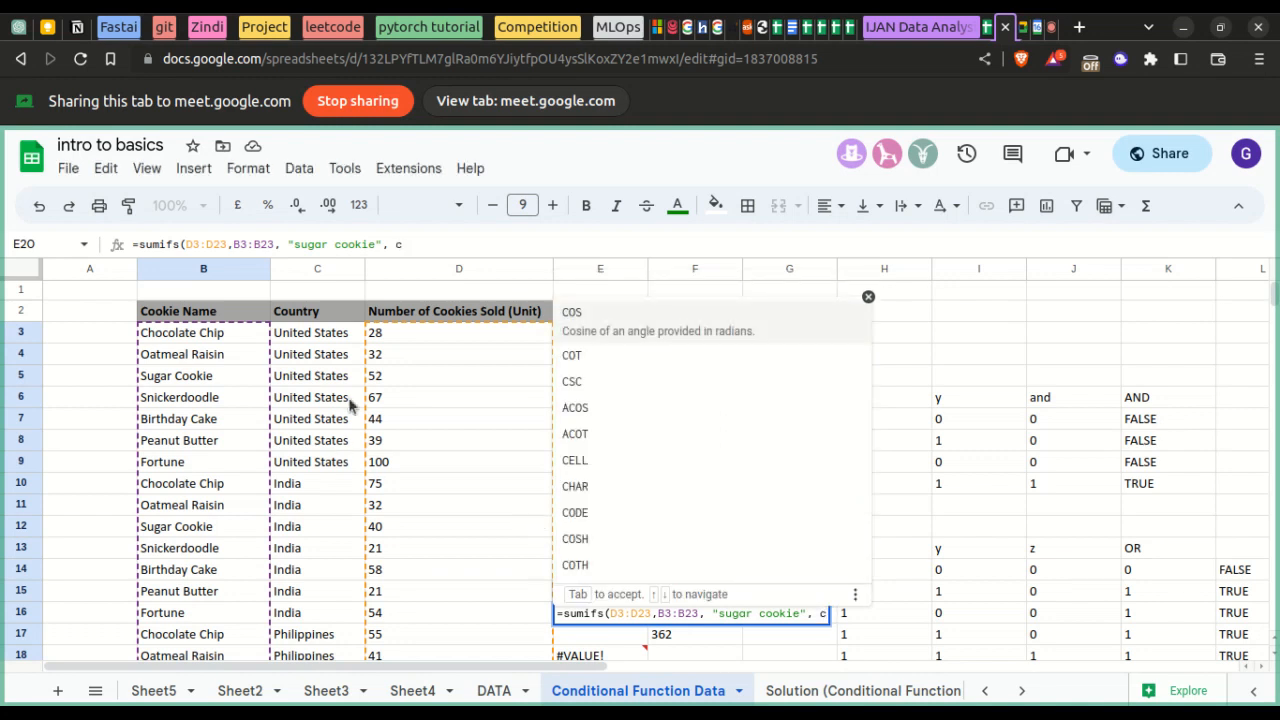
{"action": "key", "text": "Escape"}
{"action": "left_click_drag", "start_coordinate": [330, 340], "coordinate": [340, 461]}
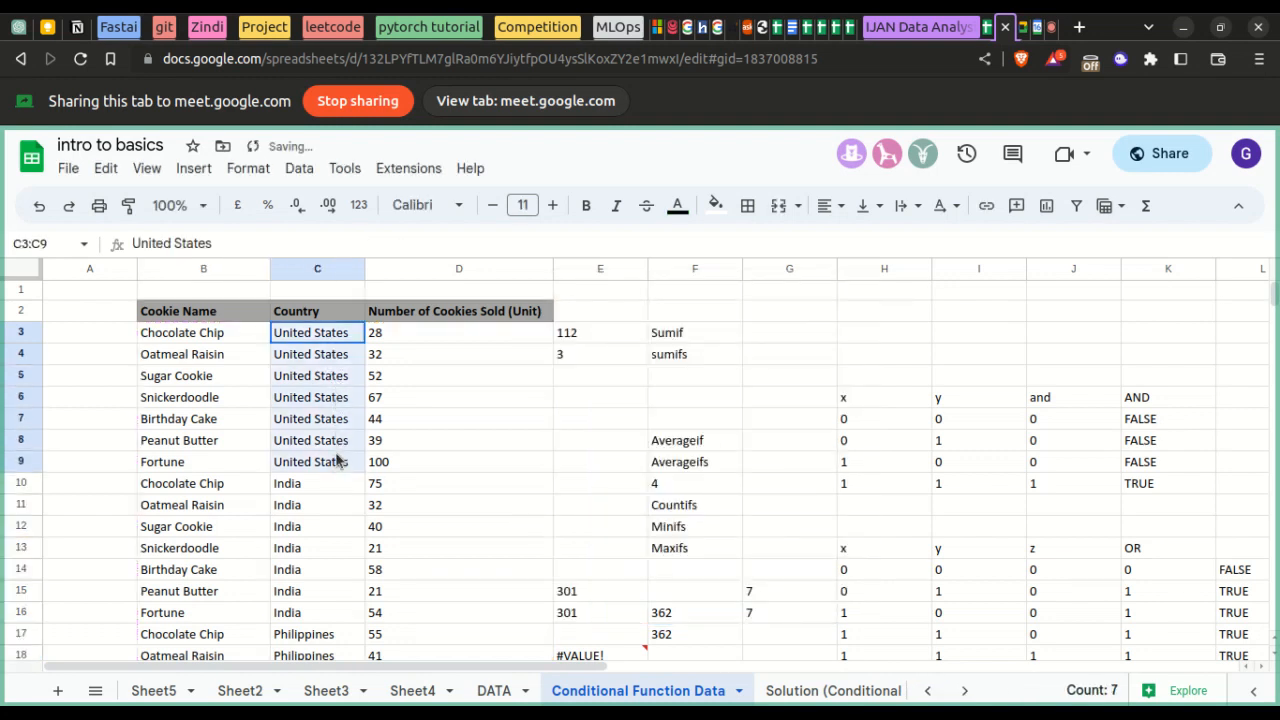
{"action": "left_click", "coordinate": [604, 656]}
{"action": "double_click", "coordinate": [604, 656]}
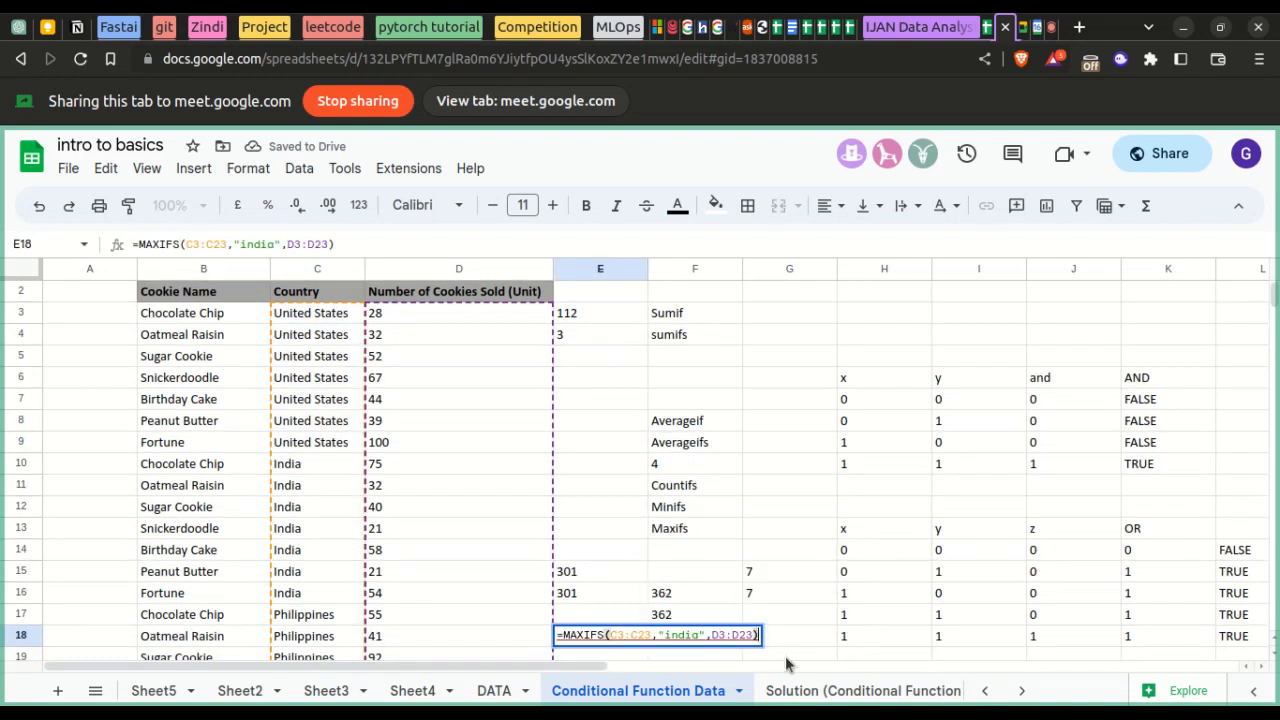
{"action": "type", "text": ","}
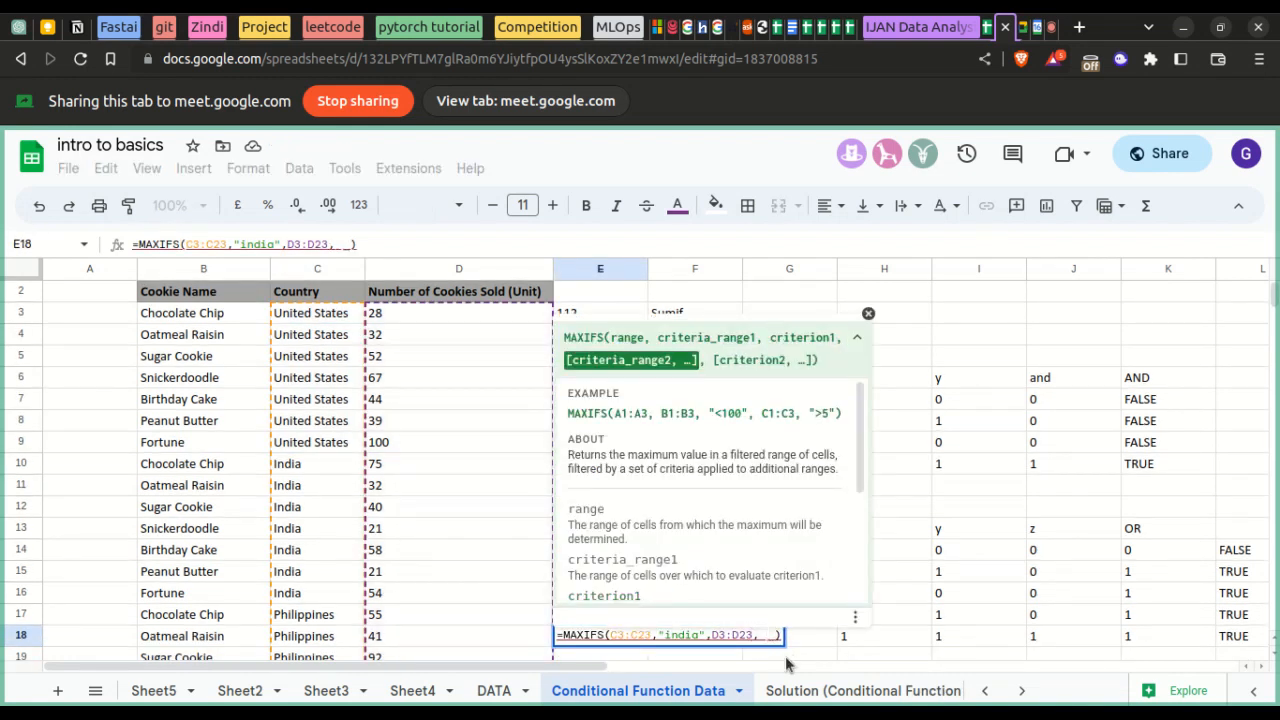
{"action": "key", "text": "BackSpace"}
{"action": "key", "text": "BackSpace"}
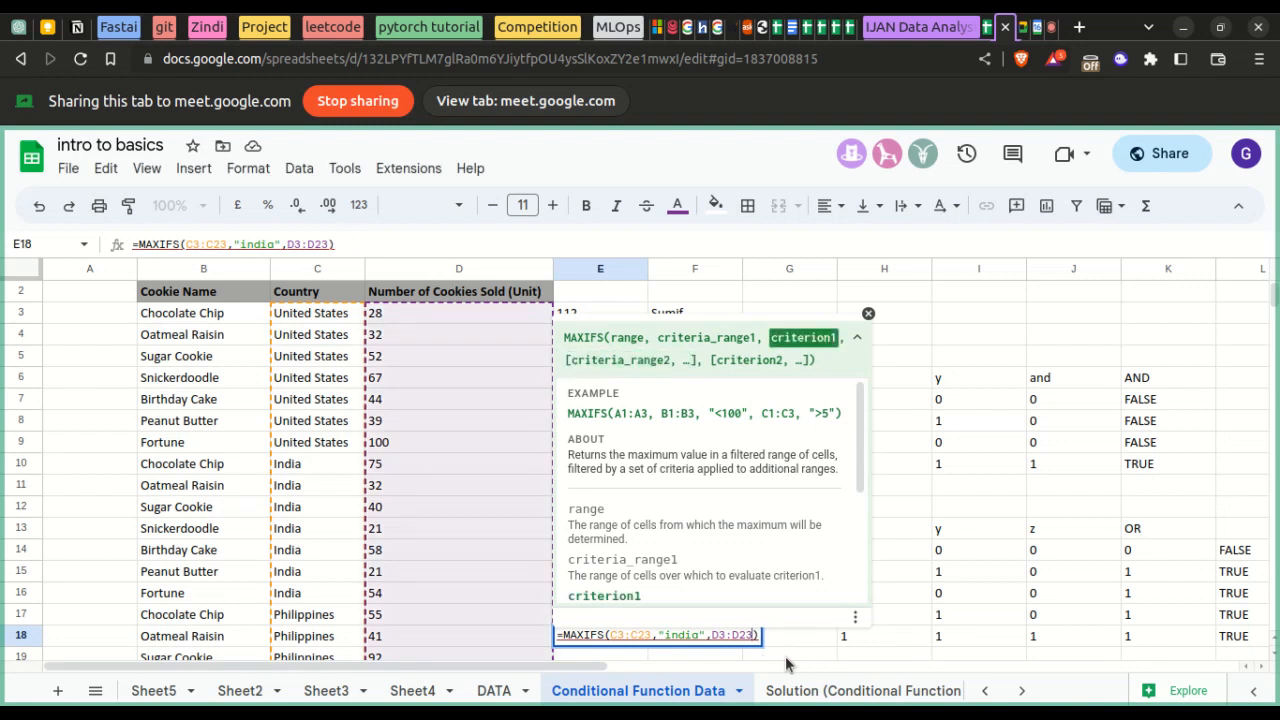
{"action": "key", "text": "Left"}
{"action": "key", "text": "Left"}
{"action": "key", "text": "Left"}
{"action": "key", "text": "Left"}
{"action": "key", "text": "Left"}
{"action": "key", "text": "Left"}
{"action": "key", "text": "Left"}
{"action": "key", "text": "Left"}
{"action": "key", "text": "Left"}
{"action": "key", "text": "Left"}
{"action": "key", "text": "Left"}
{"action": "key", "text": "Left"}
{"action": "key", "text": "Left"}
{"action": "key", "text": "Left"}
{"action": "key", "text": "Left"}
{"action": "key", "text": "Left"}
{"action": "key", "text": "Left"}
{"action": "key", "text": "Left"}
{"action": "key", "text": "Left"}
{"action": "key", "text": "Left"}
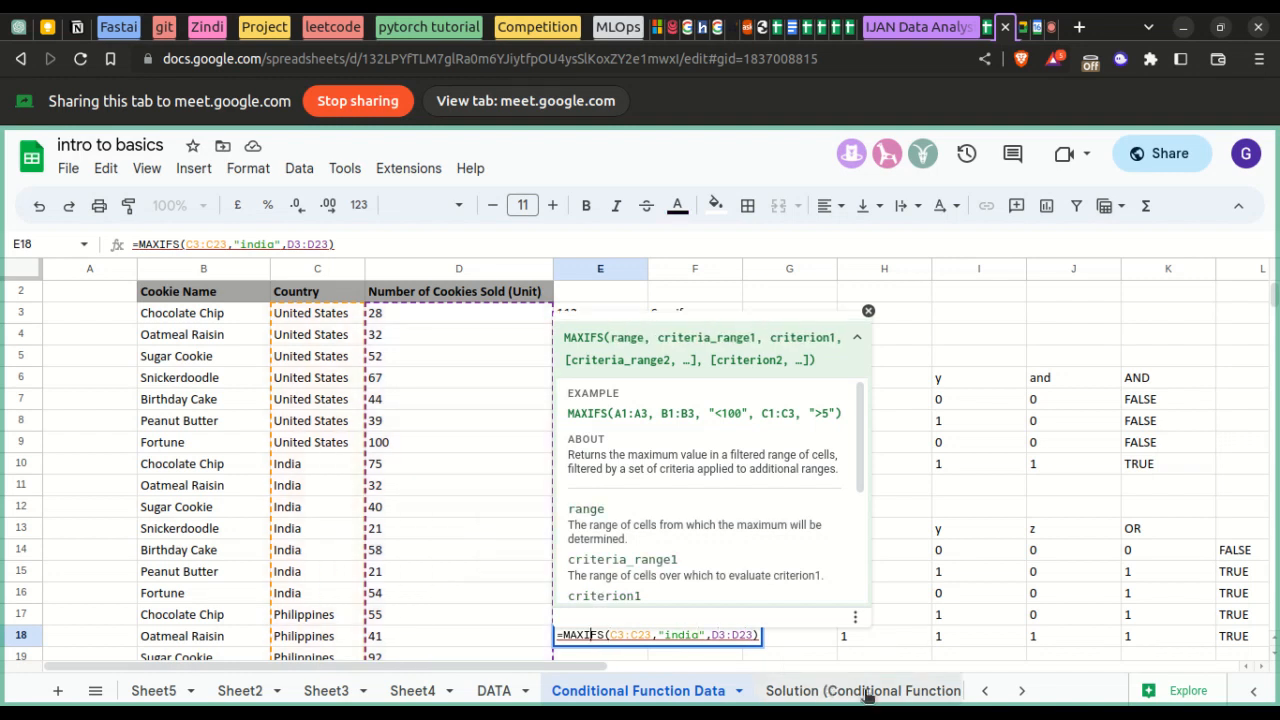
{"action": "left_click", "coordinate": [900, 612]}
{"action": "scroll", "coordinate": [899, 615], "scroll_direction": "down", "scroll_amount": 1}
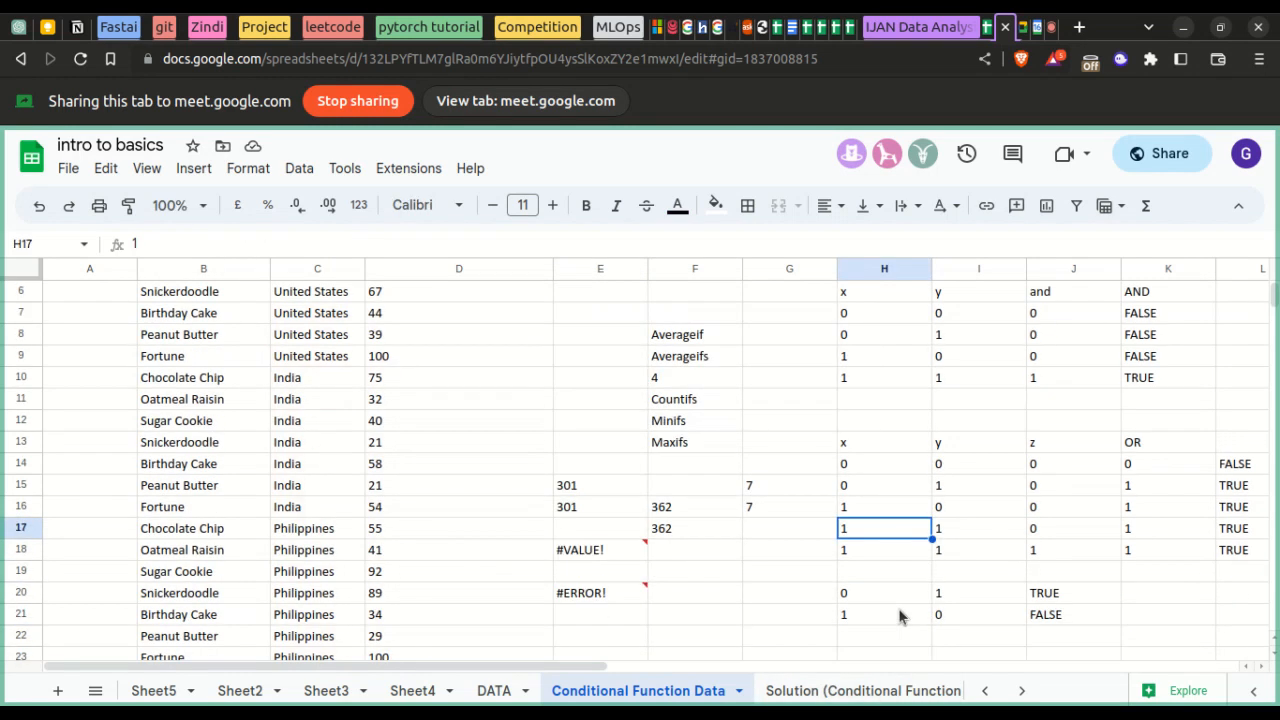
- Reopen the SUMIFS formula in E20 and capitalise its first criterion as "Sugar Cookie"
{"action": "left_click", "coordinate": [617, 594]}
{"action": "double_click", "coordinate": [617, 594]}
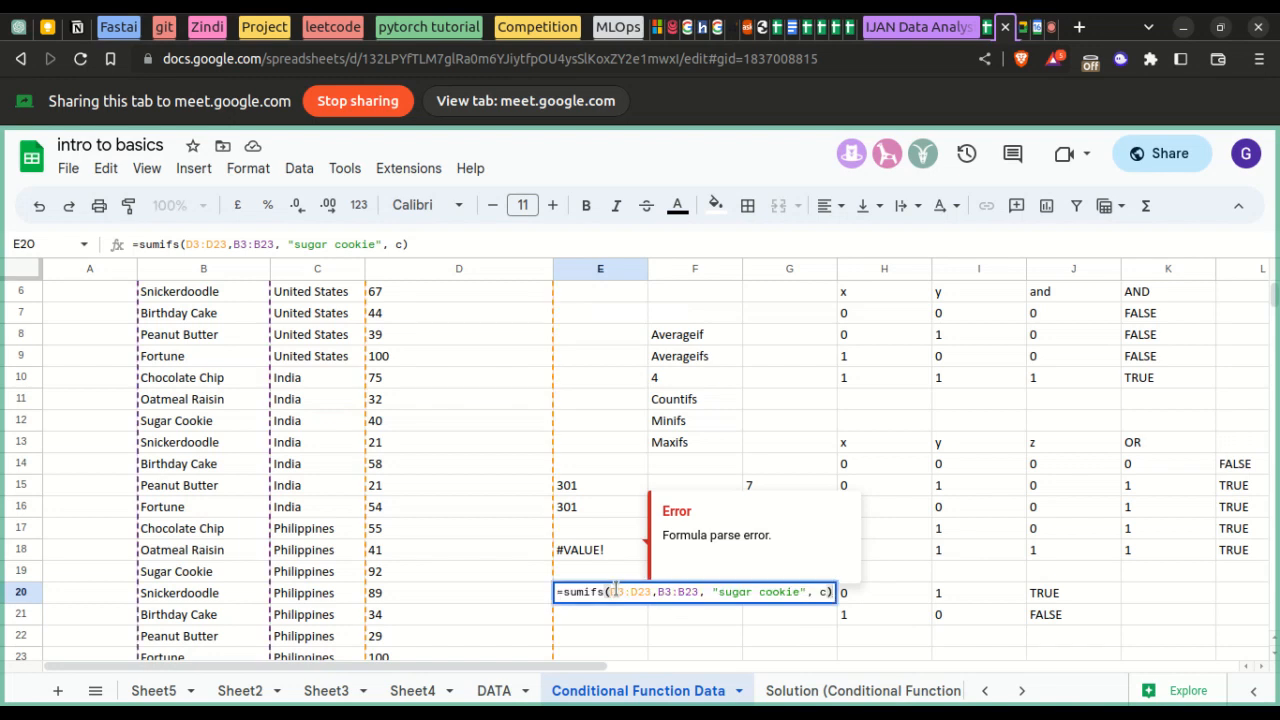
{"action": "left_click", "coordinate": [628, 592]}
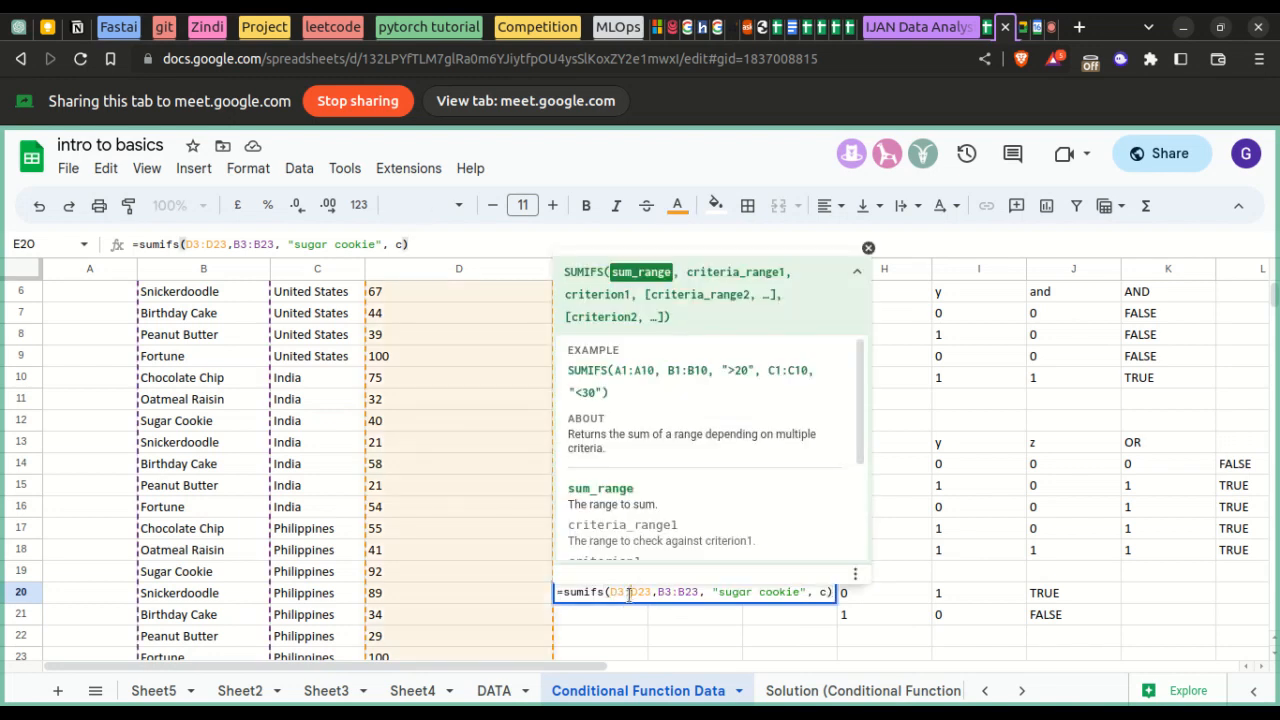
{"action": "left_click", "coordinate": [763, 592]}
{"action": "left_click", "coordinate": [727, 592]}
{"action": "key", "text": "BackSpace"}
{"action": "type", "text": "S"}
{"action": "key", "text": "Right"}
{"action": "key", "text": "Right"}
{"action": "key", "text": "Right"}
{"action": "key", "text": "Right"}
{"action": "key", "text": "Right"}
{"action": "key", "text": "Delete"}
{"action": "type", "text": "C"}
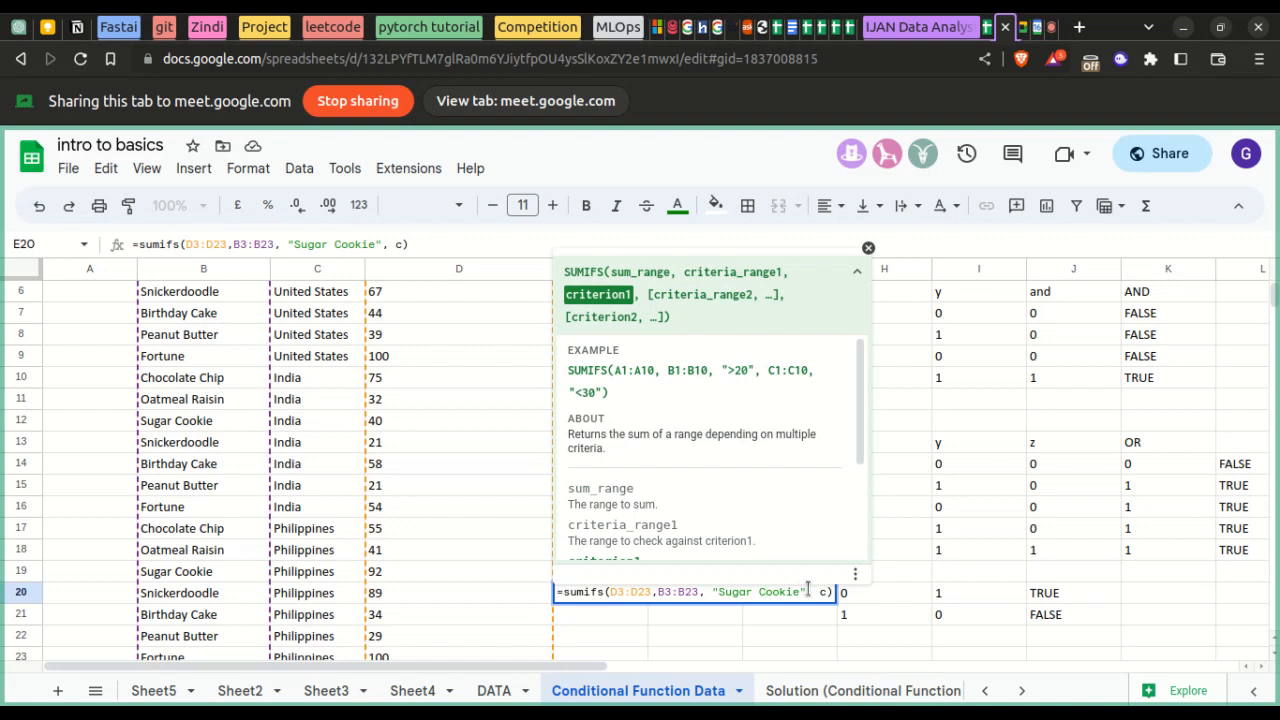
- Set the second criteria range of the SUMIFS formula in E20 to the country cells c3:c23
{"action": "key", "text": "Right"}
{"action": "key", "text": "Right"}
{"action": "key", "text": "Right"}
{"action": "key", "text": "Right"}
{"action": "key", "text": "Right"}
{"action": "key", "text": "Right"}
{"action": "key", "text": "Right"}
{"action": "key", "text": "Right"}
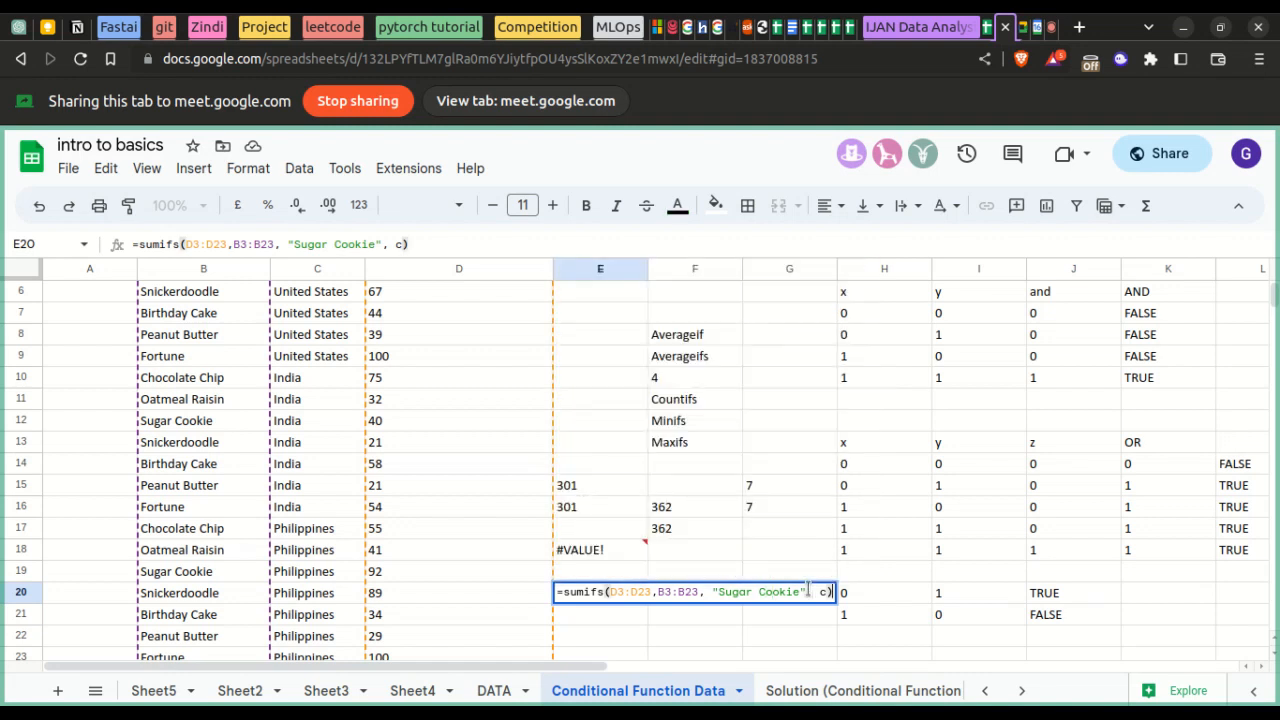
{"action": "key", "text": "BackSpace"}
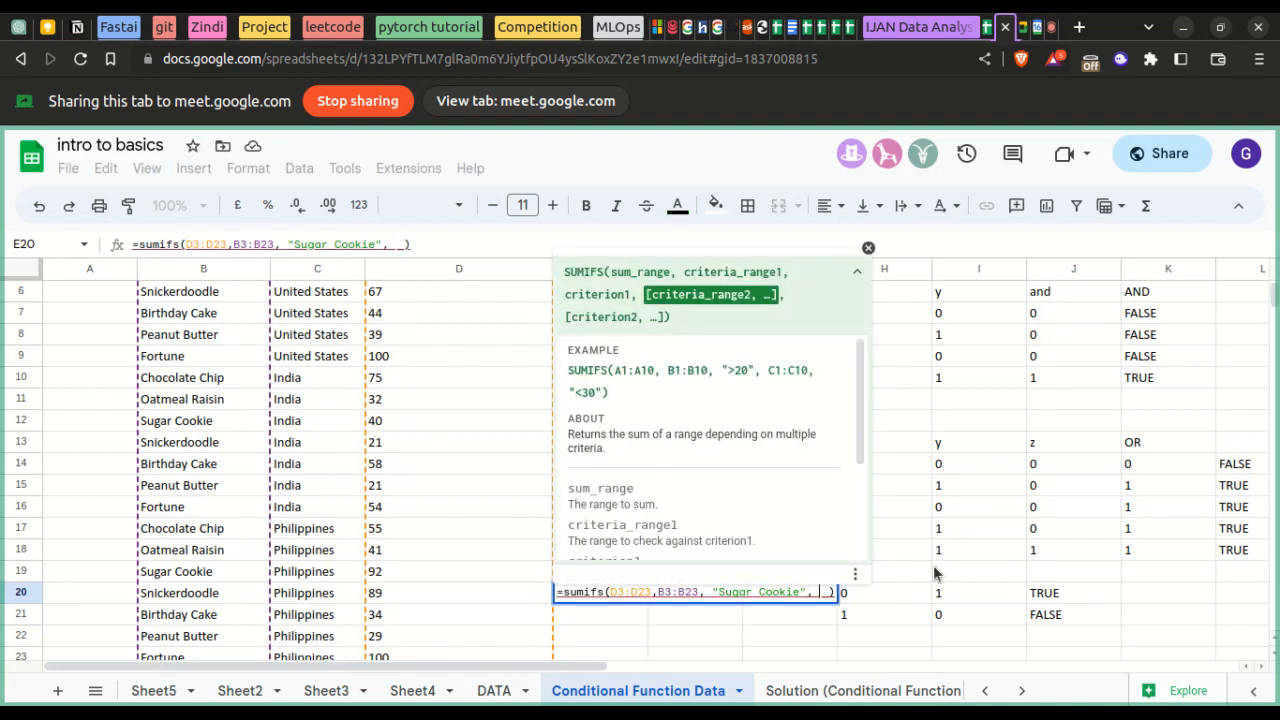
{"action": "type", "text": "c"}
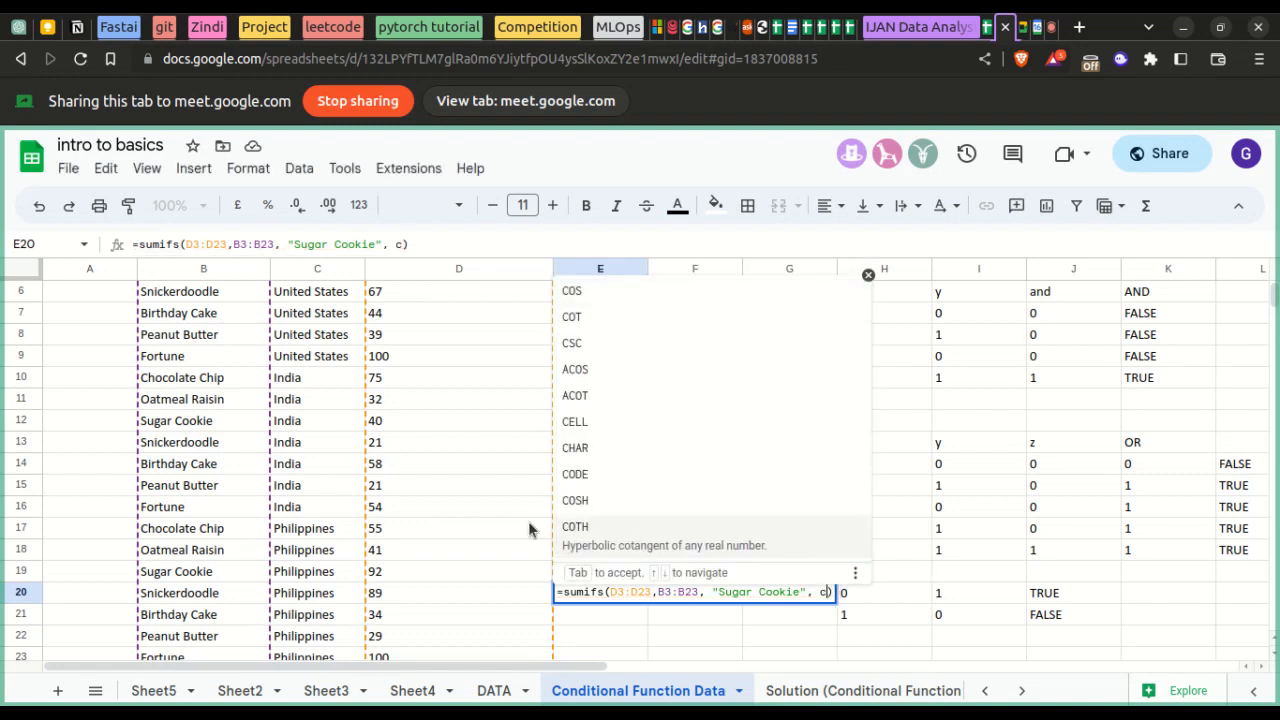
{"action": "scroll", "coordinate": [435, 462], "scroll_direction": "up", "scroll_amount": 2}
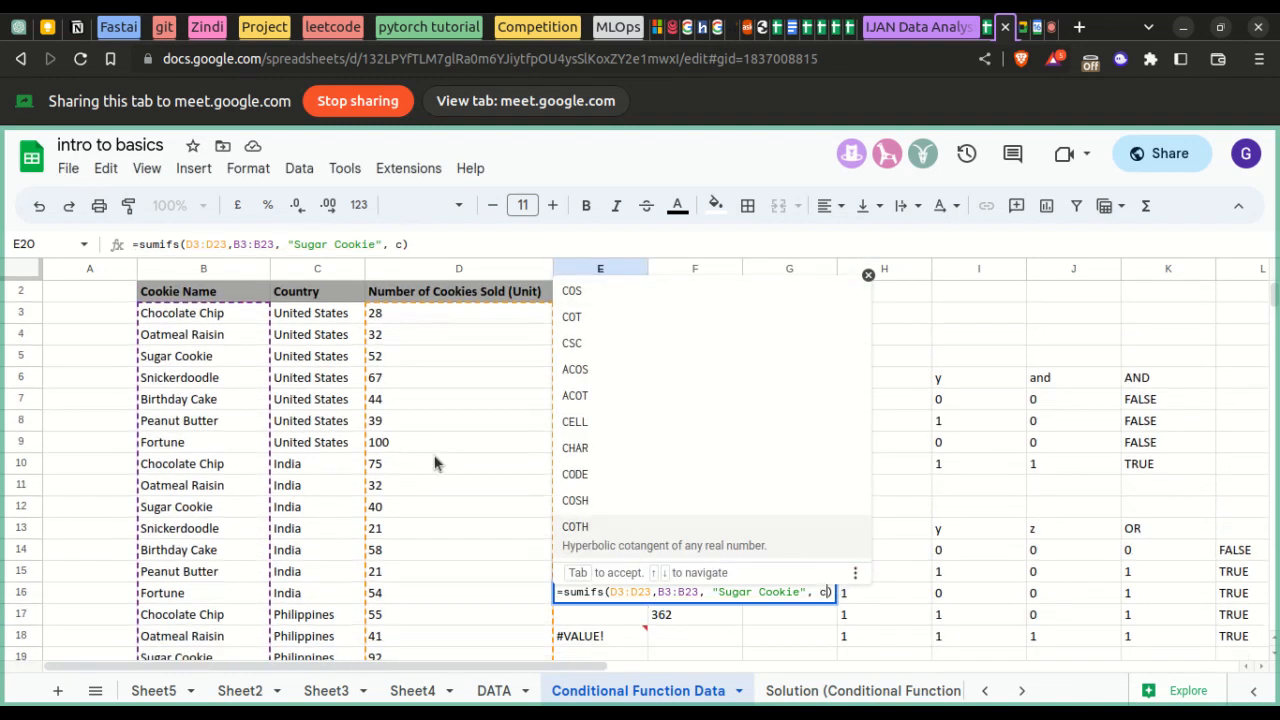
{"action": "scroll", "coordinate": [435, 462], "scroll_direction": "down", "scroll_amount": 4}
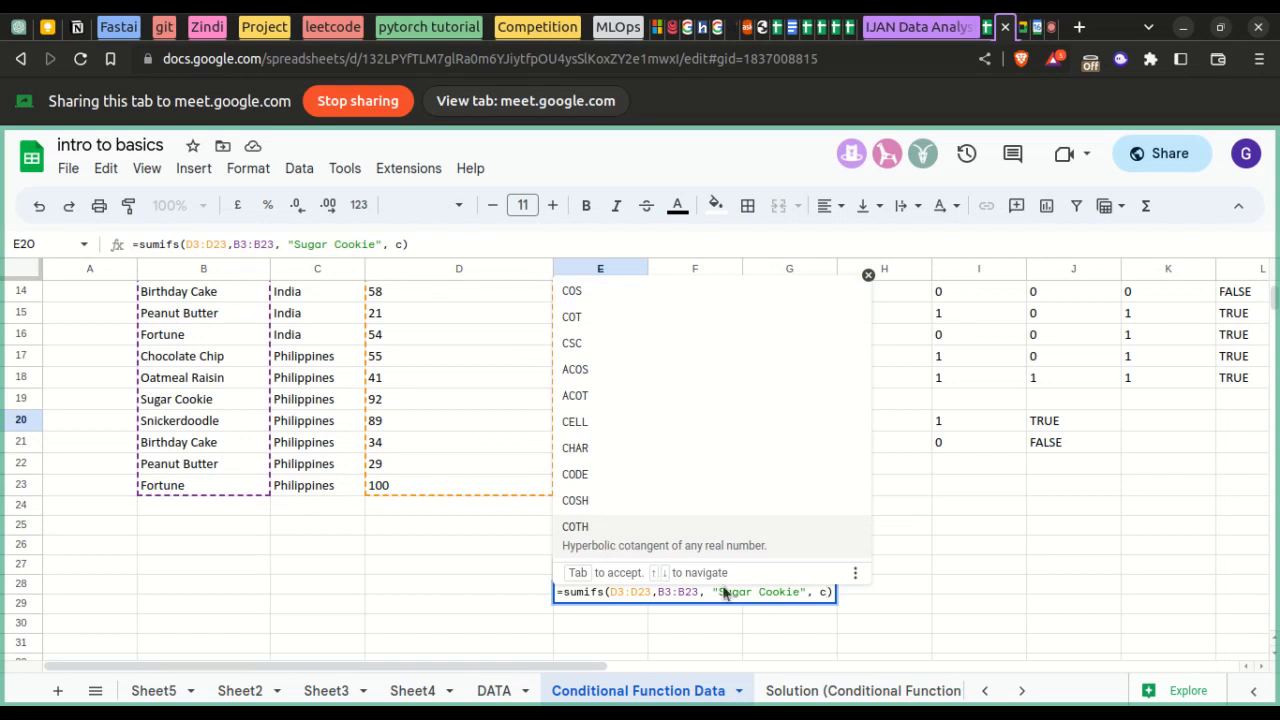
{"action": "type", "text": "3:c"}
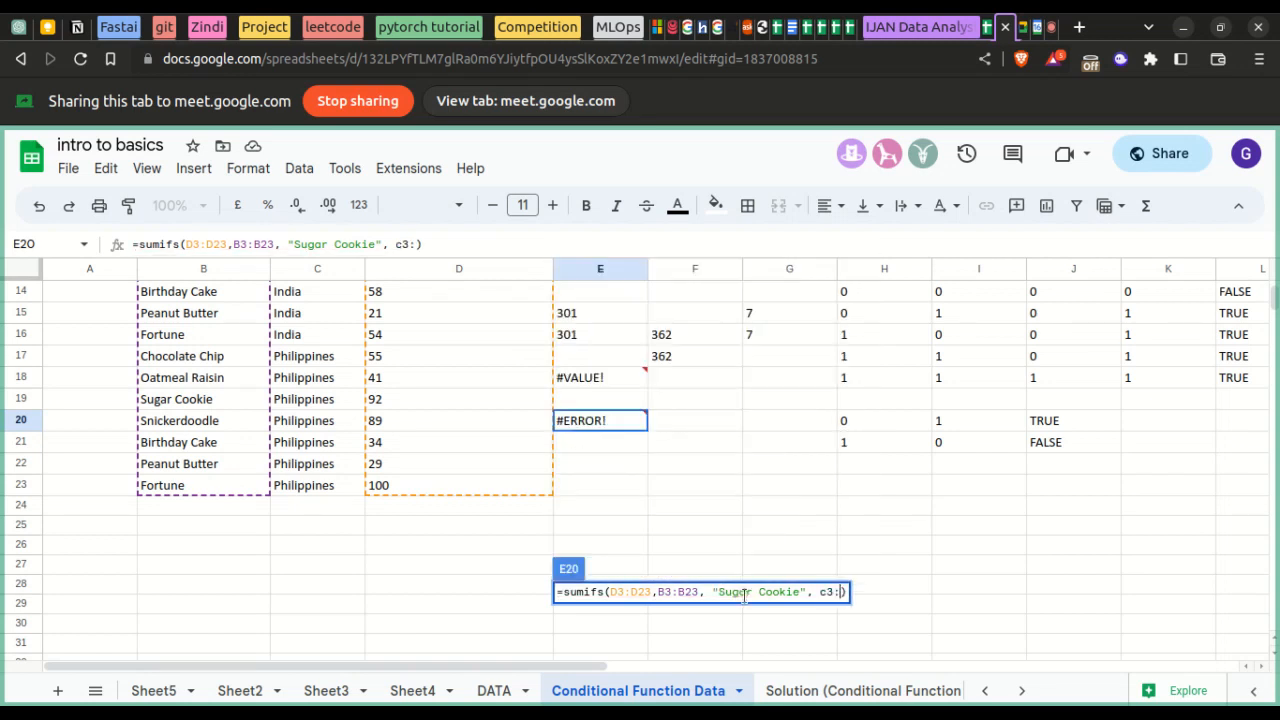
{"action": "type", "text": "23"}
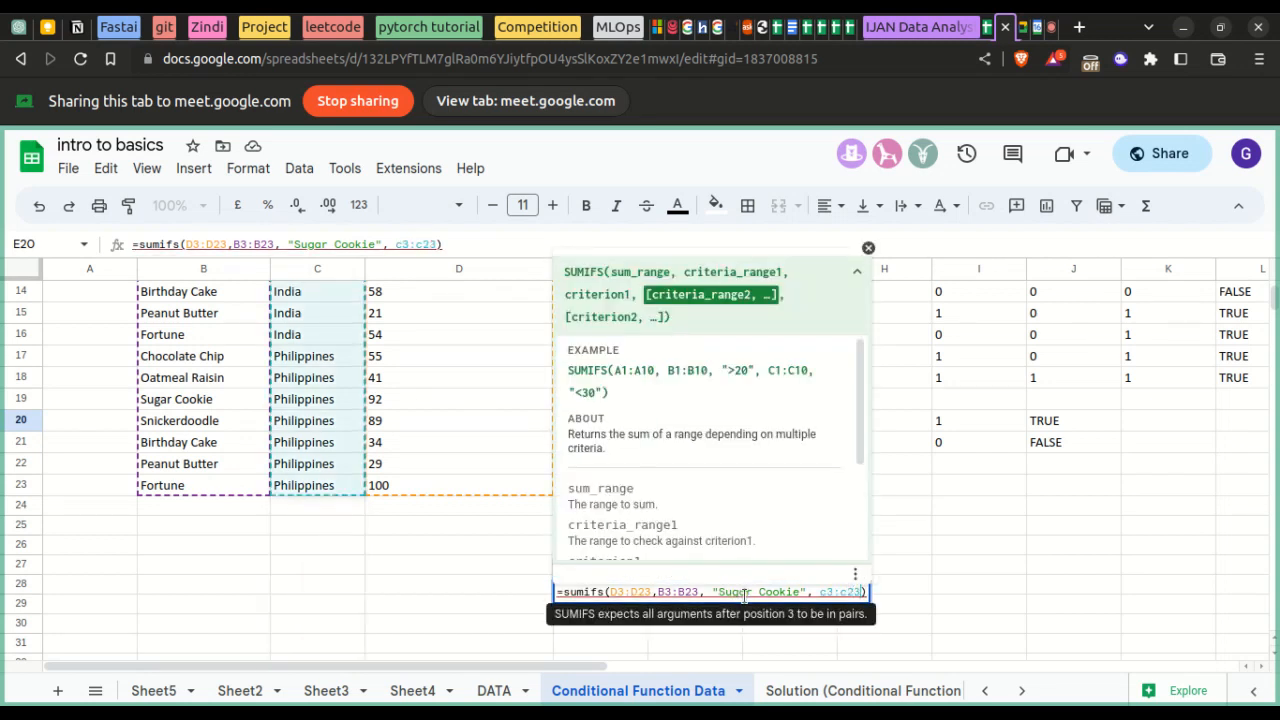
- Add "Philippines" as the second criterion of the SUMIFS formula in E20 and commit the formula
{"action": "type", "text": ","}
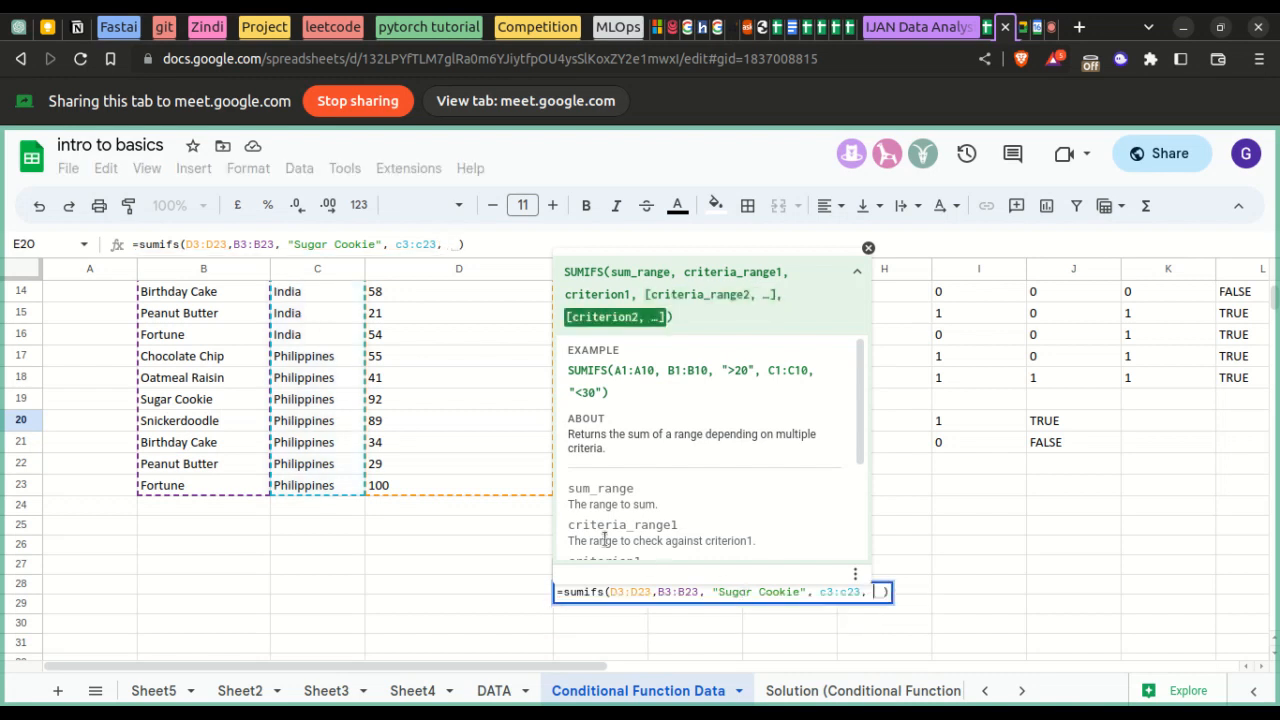
{"action": "scroll", "coordinate": [562, 503], "scroll_direction": "down", "scroll_amount": 1}
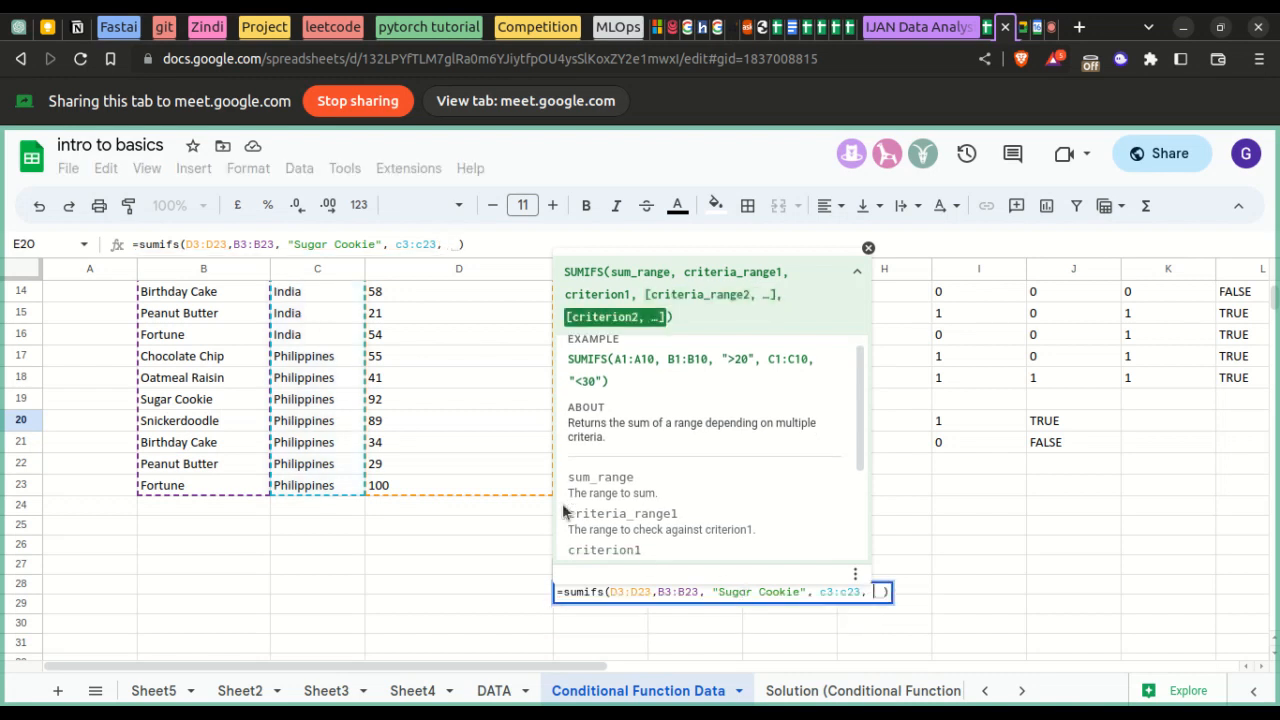
{"action": "type", "text": "\"p"}
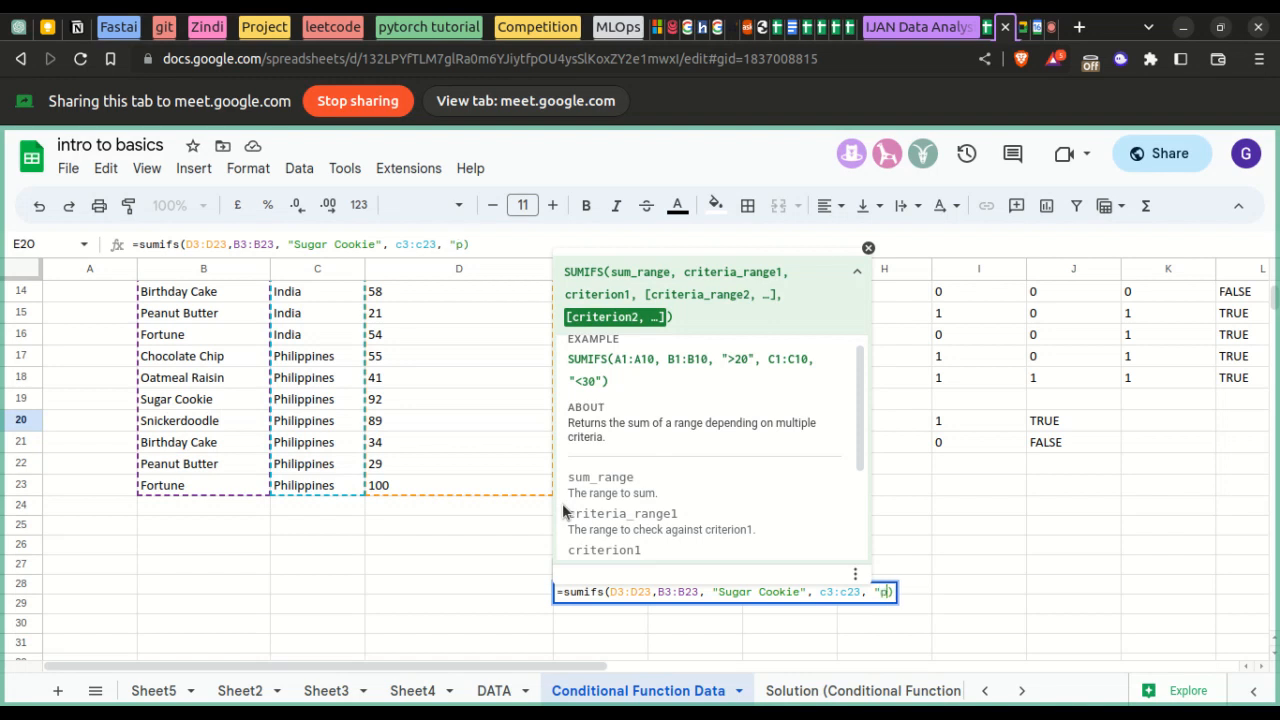
{"action": "key", "text": "BackSpace"}
{"action": "type", "text": "Phill"}
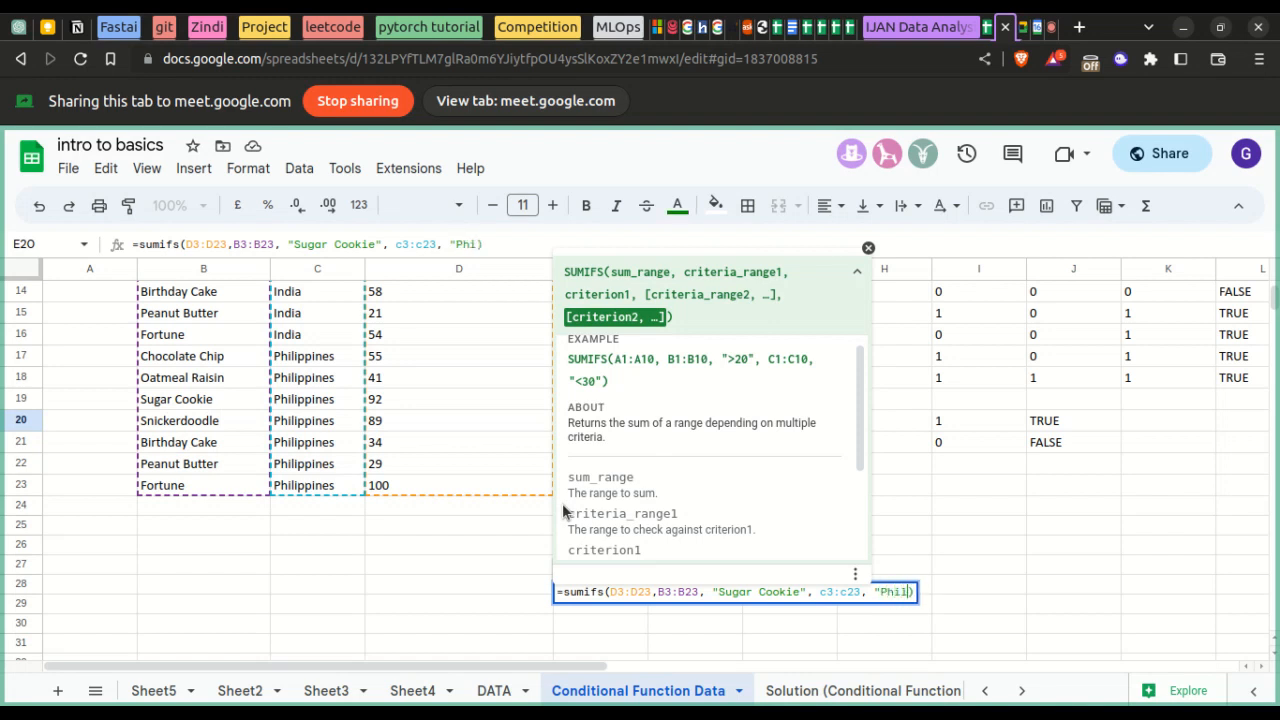
{"action": "key", "text": "BackSpace"}
{"action": "type", "text": "ippines"}
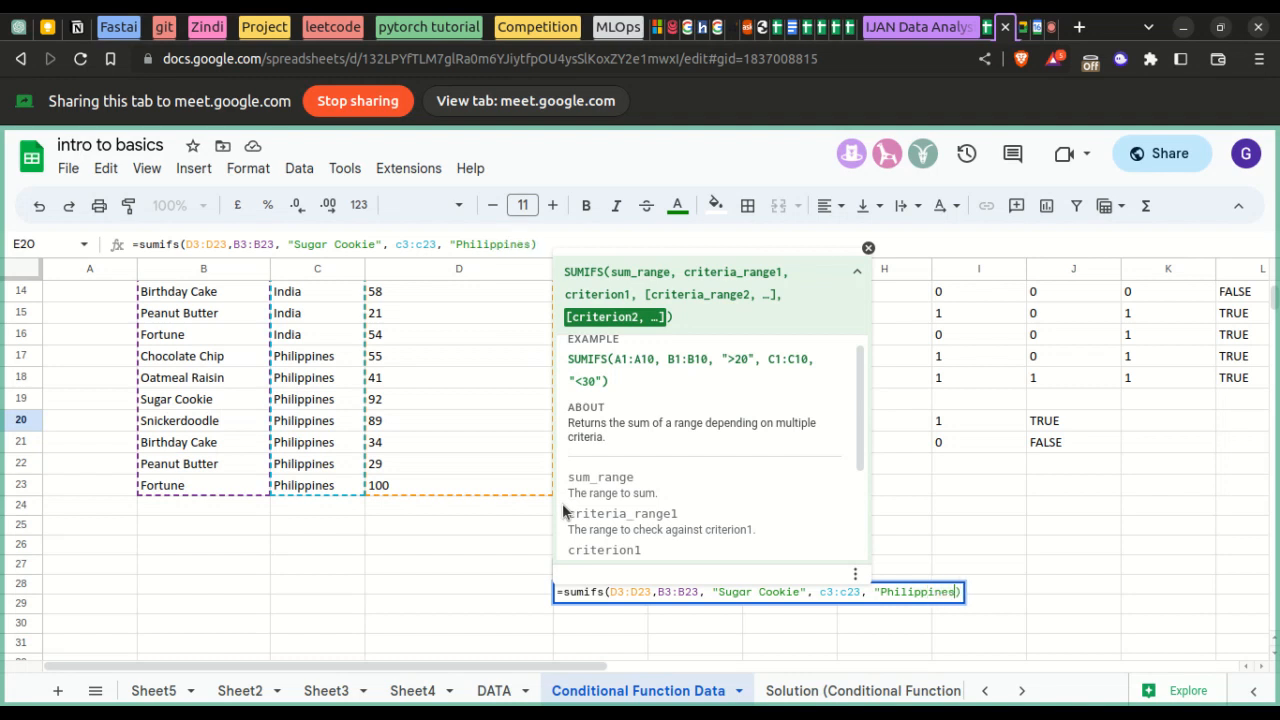
{"action": "type", "text": "\")"}
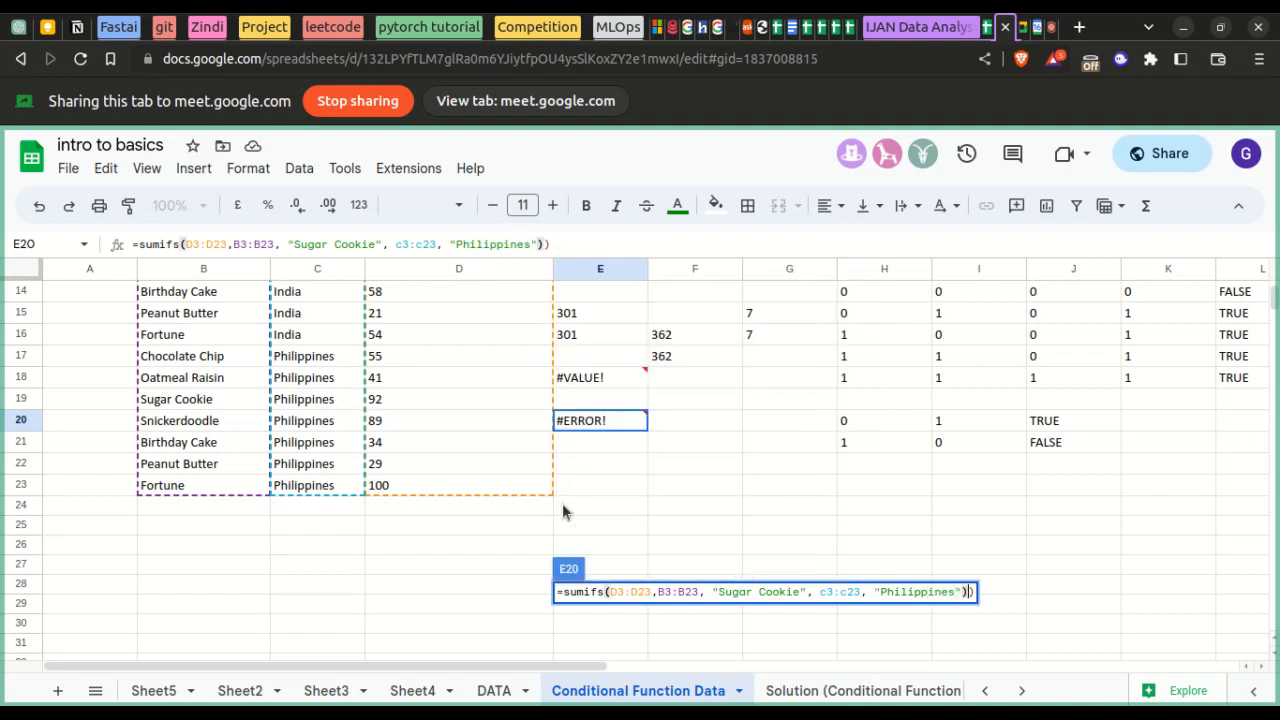
{"action": "key", "text": "BackSpace"}
{"action": "key", "text": "Return"}
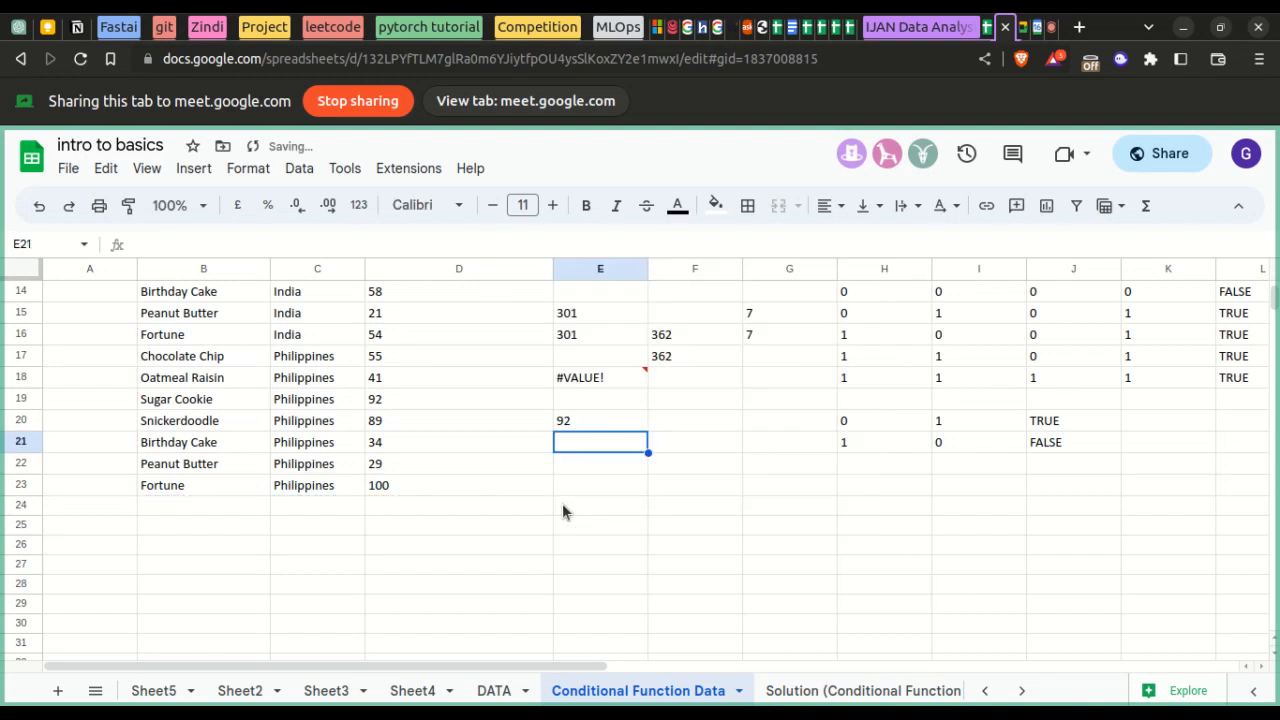
- Check the SUMIFS formula in E20 against the Philippines Sugar Cookie row and the rest of the cookie table
{"action": "left_click", "coordinate": [595, 430]}
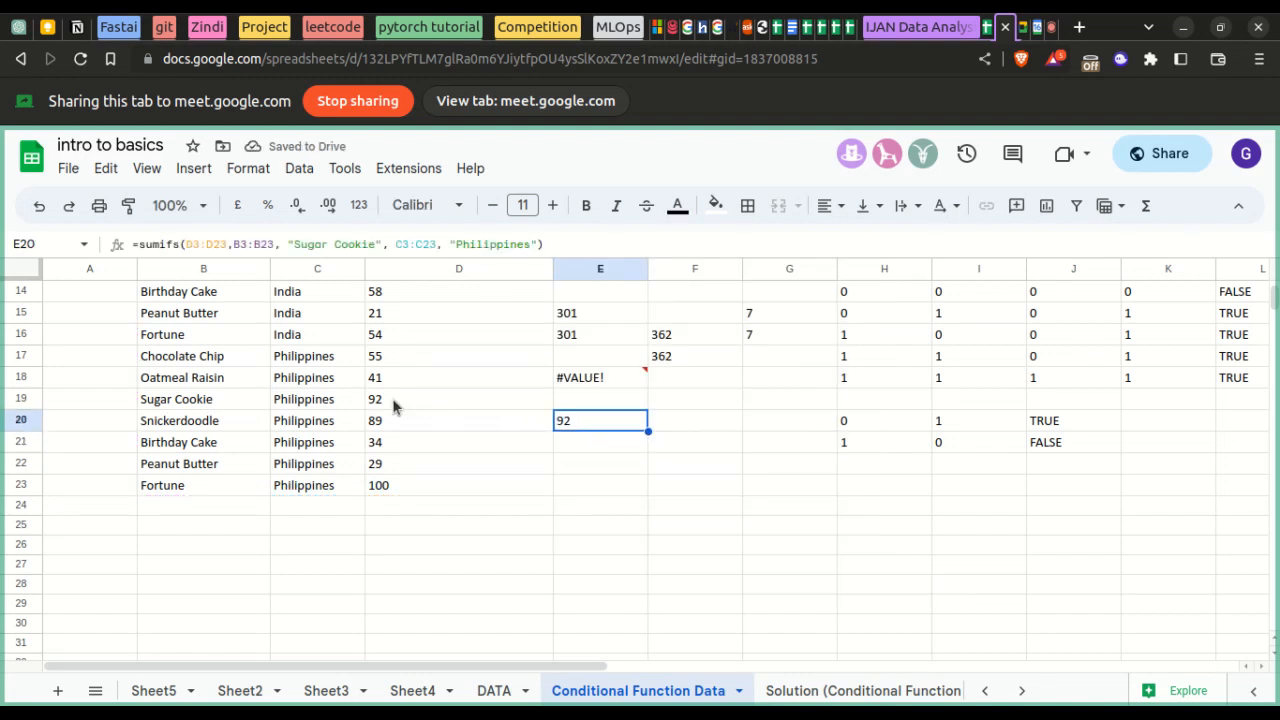
{"action": "left_click", "coordinate": [228, 401]}
{"action": "scroll", "coordinate": [226, 400], "scroll_direction": "up", "scroll_amount": 3}
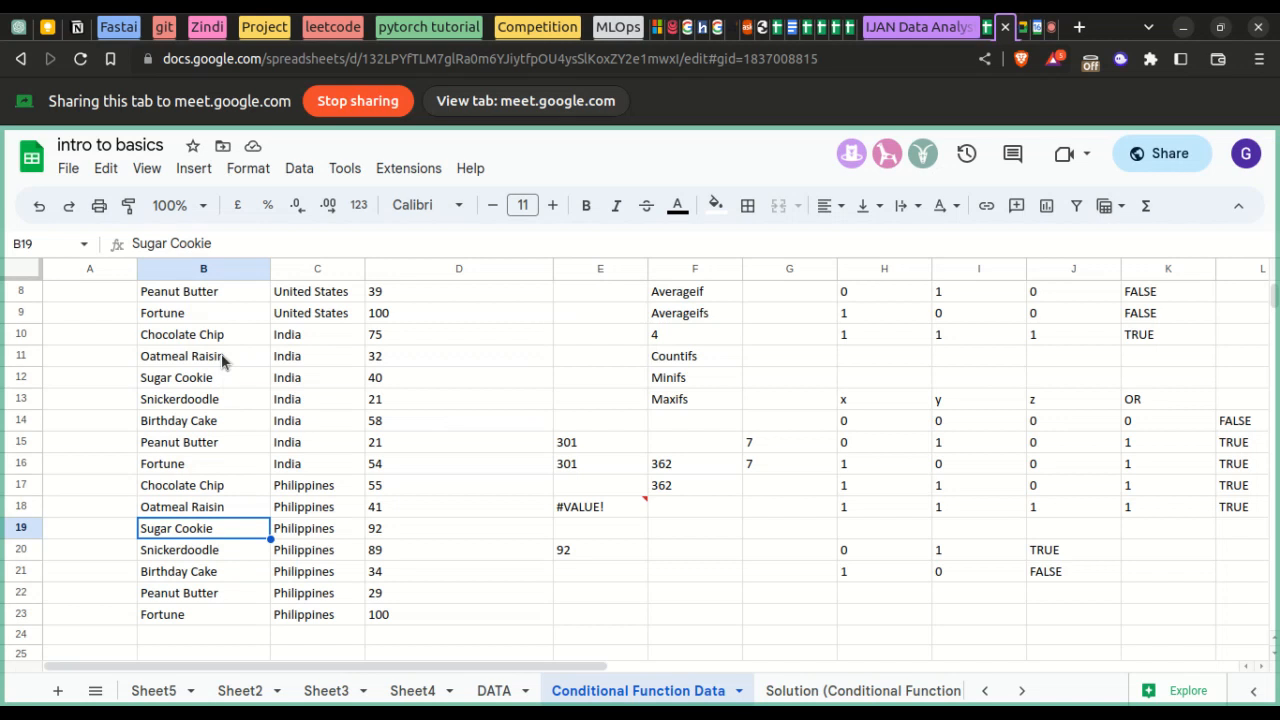
{"action": "scroll", "coordinate": [224, 362], "scroll_direction": "up", "scroll_amount": 3}
{"action": "scroll", "coordinate": [224, 362], "scroll_direction": "up", "scroll_amount": 1}
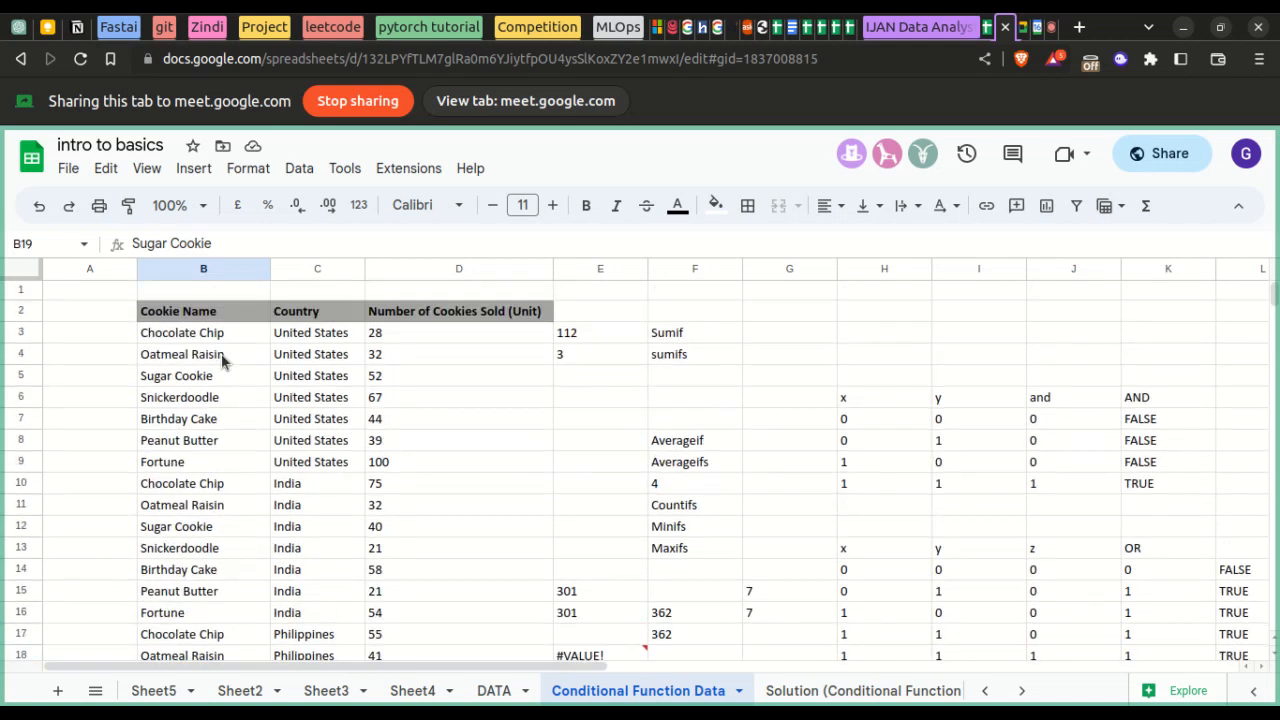
- Enter "Sugar Cookie" in B24, directly below the last row of the cookie table
{"action": "scroll", "coordinate": [200, 495], "scroll_direction": "down", "scroll_amount": 3}
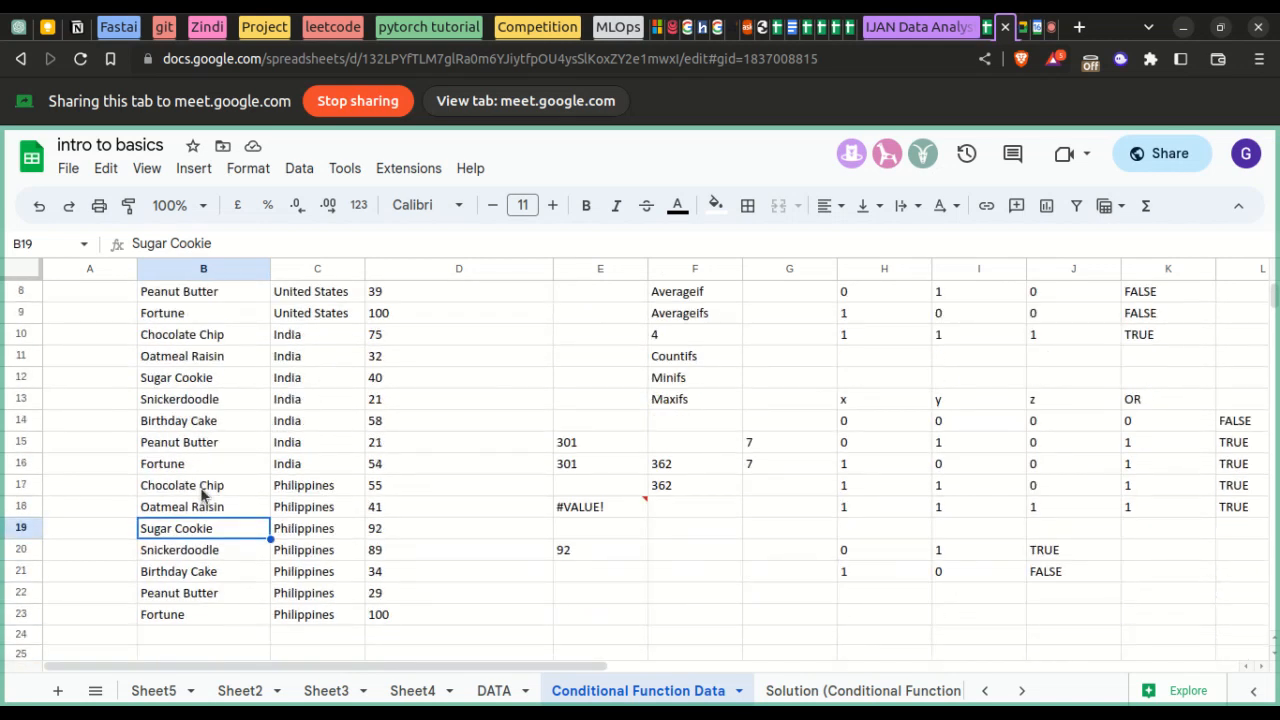
{"action": "scroll", "coordinate": [322, 489], "scroll_direction": "up", "scroll_amount": 3}
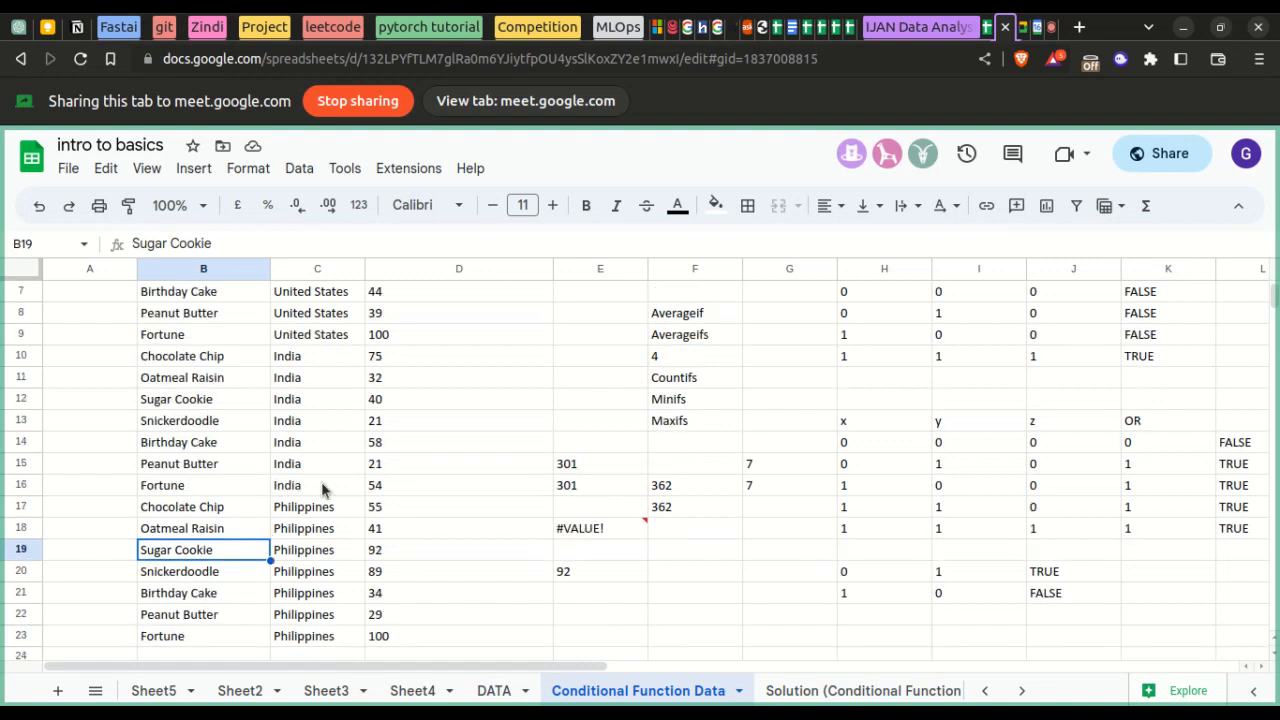
{"action": "scroll", "coordinate": [322, 489], "scroll_direction": "down", "scroll_amount": 3}
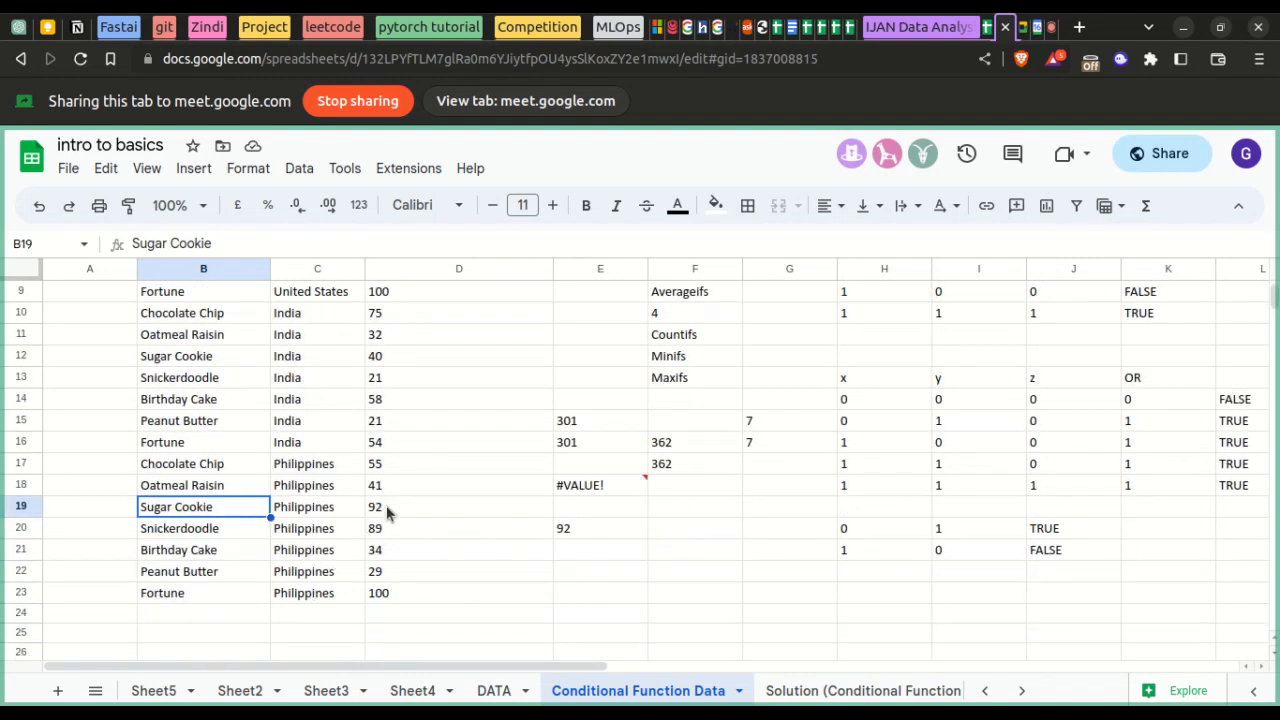
{"action": "left_click", "coordinate": [199, 613]}
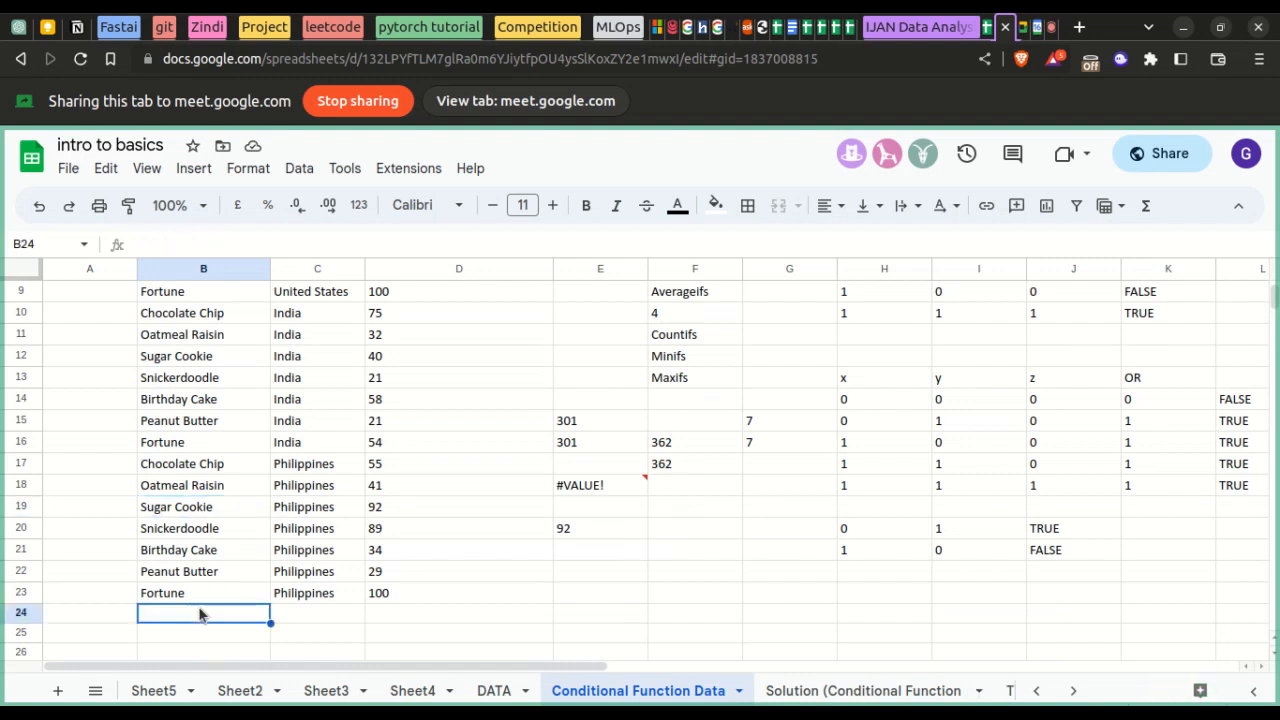
{"action": "type", "text": "Su"}
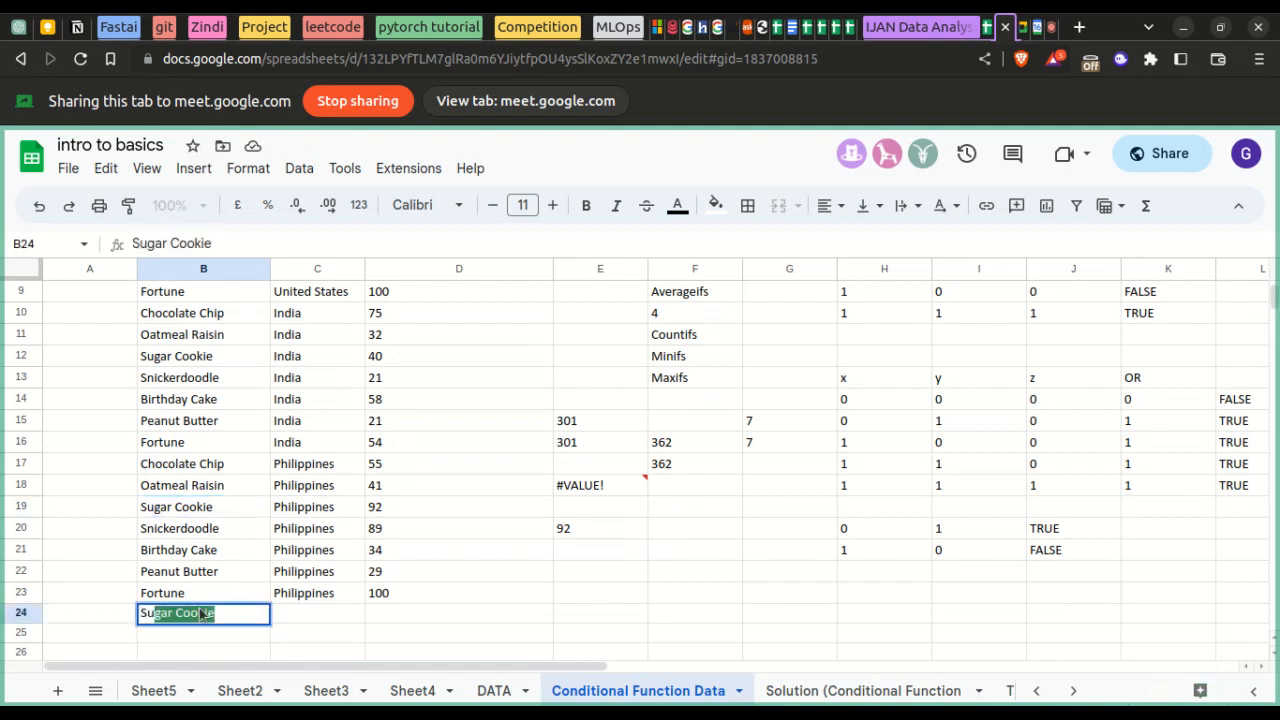
{"action": "key", "text": "Return"}
- Copy "Philippines" from C23 down to C24 and enter 50 as the units sold in D24
{"action": "left_click", "coordinate": [291, 614]}
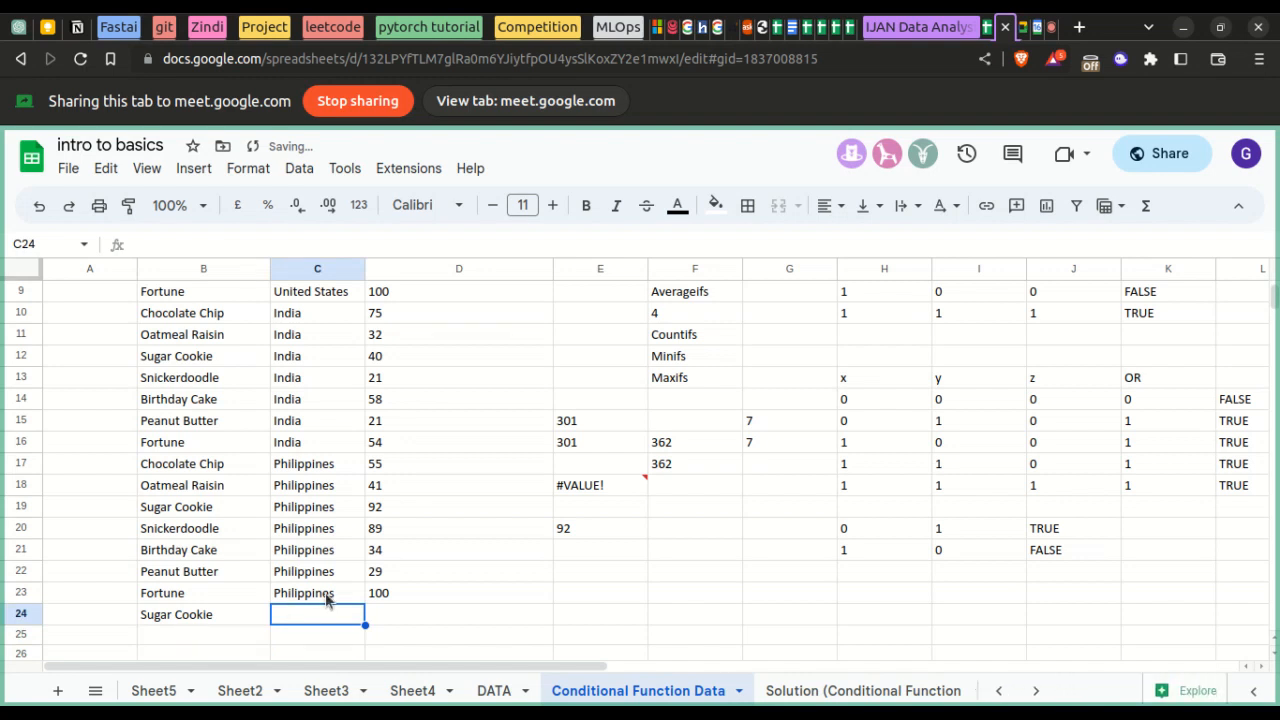
{"action": "left_click", "coordinate": [336, 593]}
{"action": "left_click_drag", "start_coordinate": [365, 601], "coordinate": [367, 618]}
{"action": "left_click", "coordinate": [395, 591]}
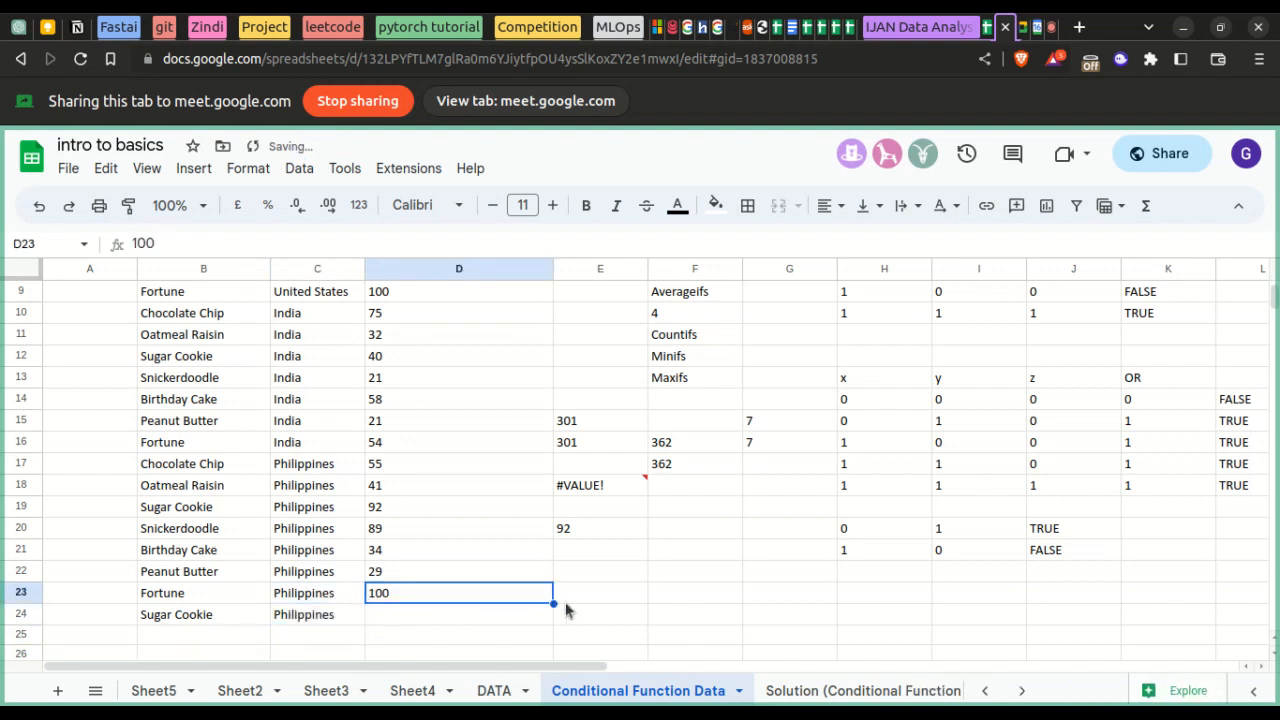
{"action": "left_click", "coordinate": [514, 619]}
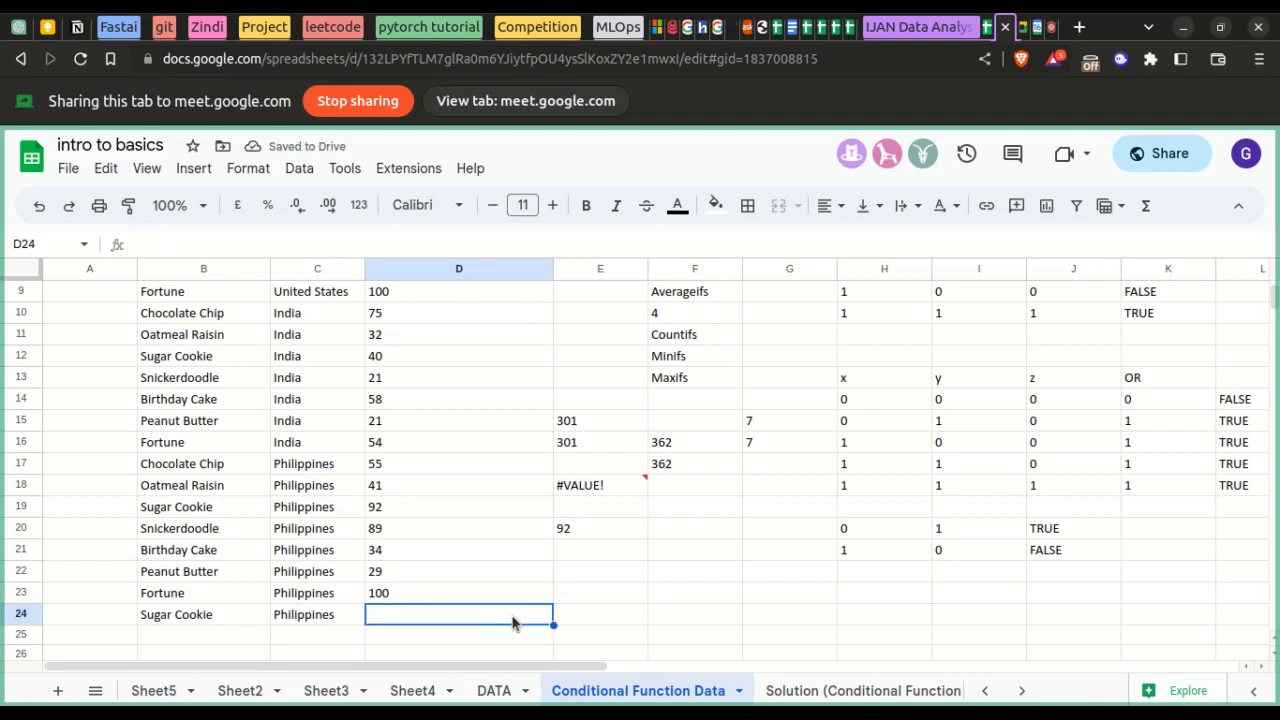
{"action": "type", "text": "50"}
{"action": "left_click", "coordinate": [620, 566]}
- Check which table rows the ranges of the SUMIFS formula in E20 cover
{"action": "left_click", "coordinate": [600, 533]}
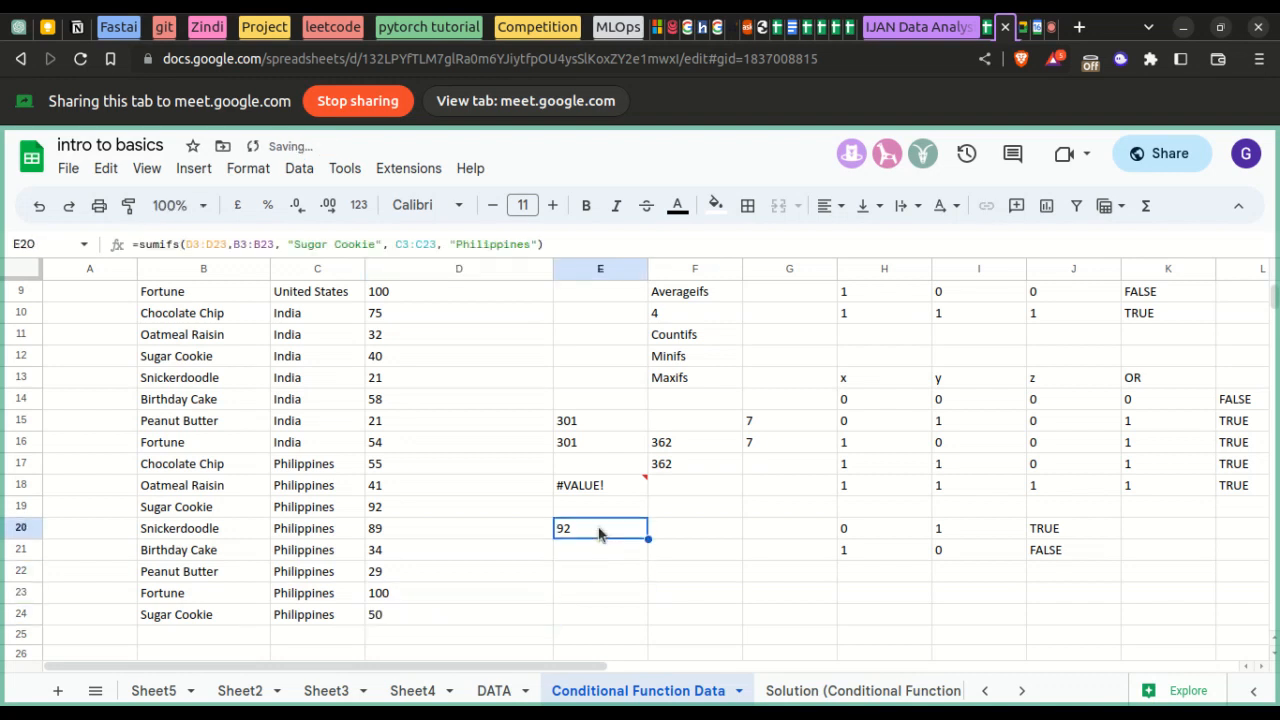
{"action": "left_click", "coordinate": [546, 244]}
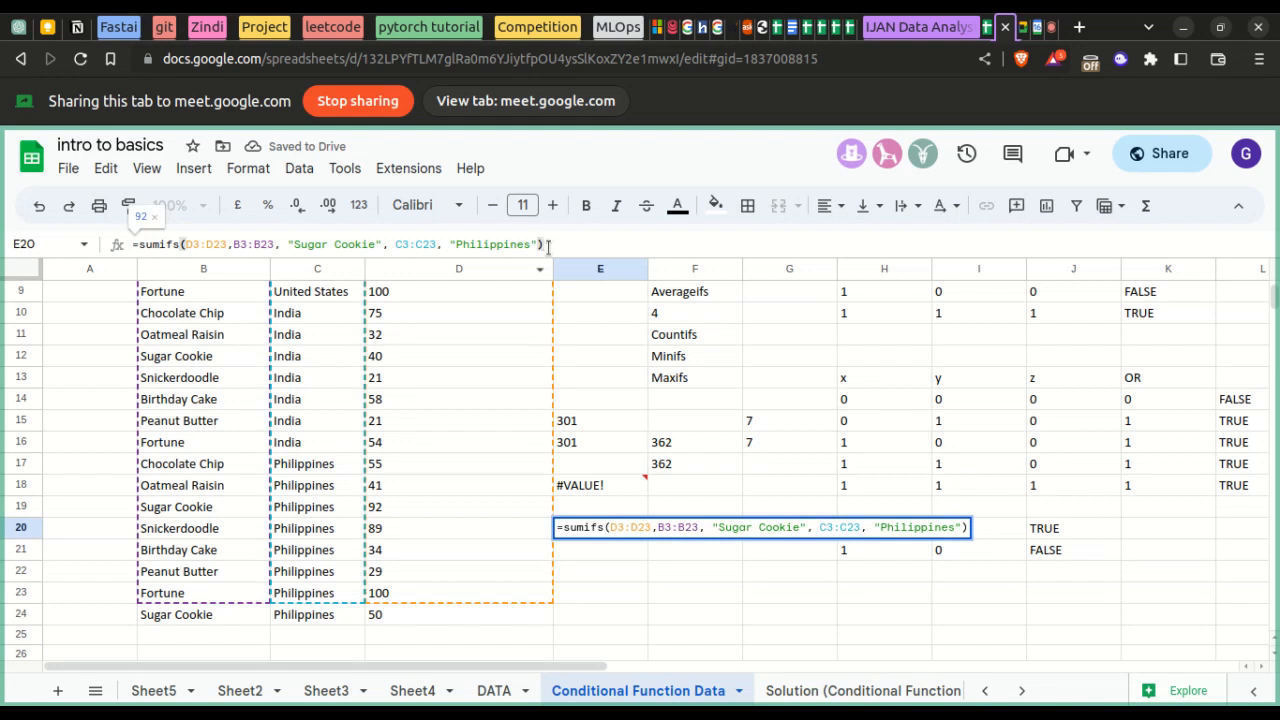
{"action": "key", "text": "Return"}
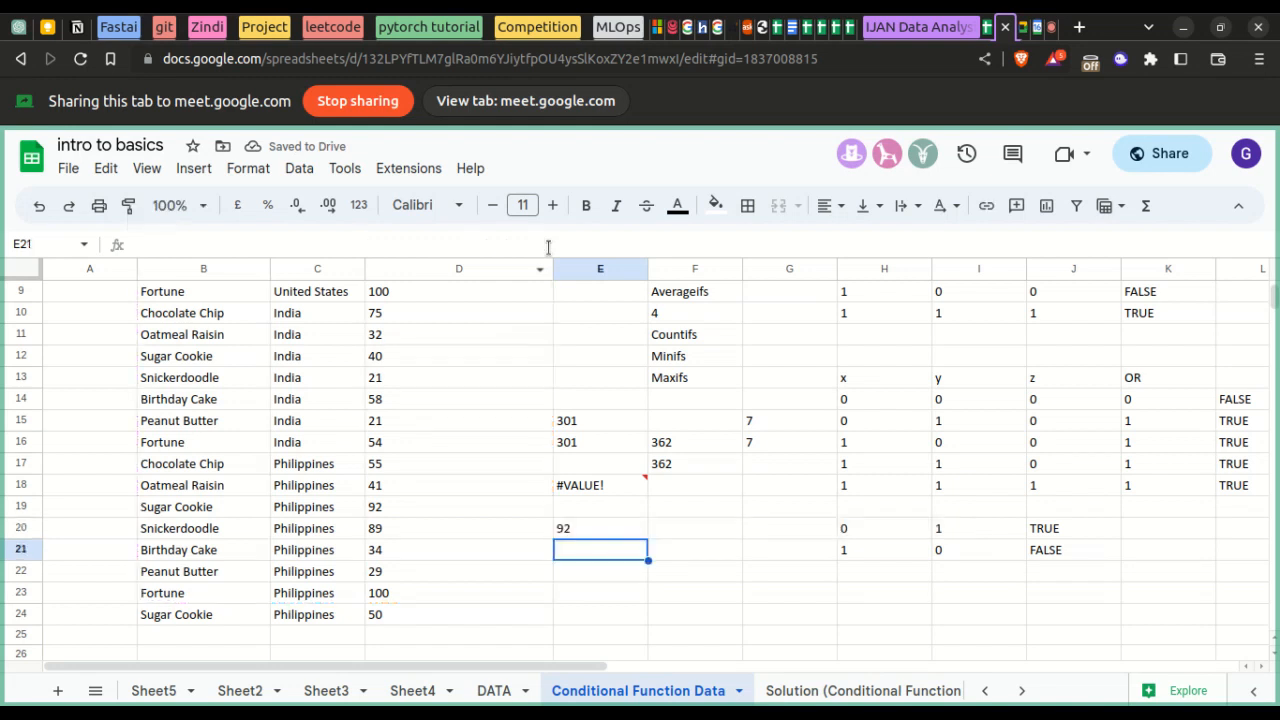
- Reopen the SUMIFS formula in E20 and extend its sum range to D3:D24
{"action": "left_click", "coordinate": [600, 530]}
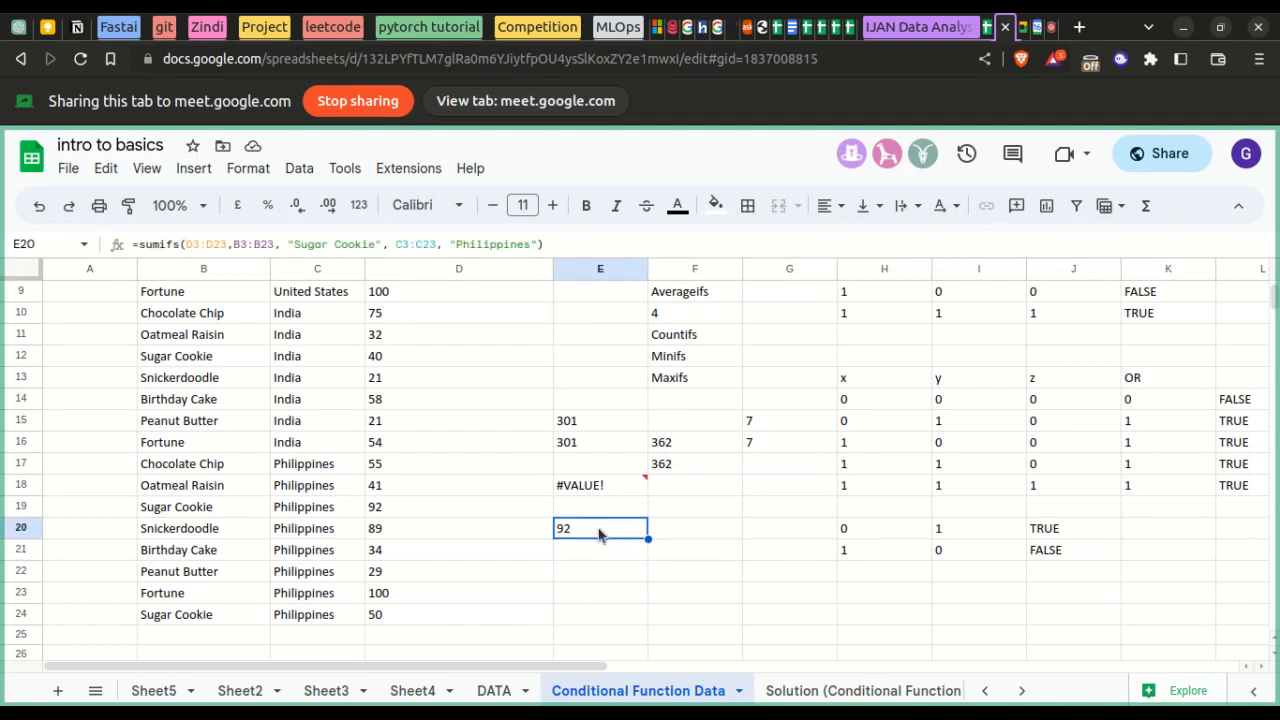
{"action": "double_click", "coordinate": [596, 528]}
{"action": "left_click", "coordinate": [656, 525]}
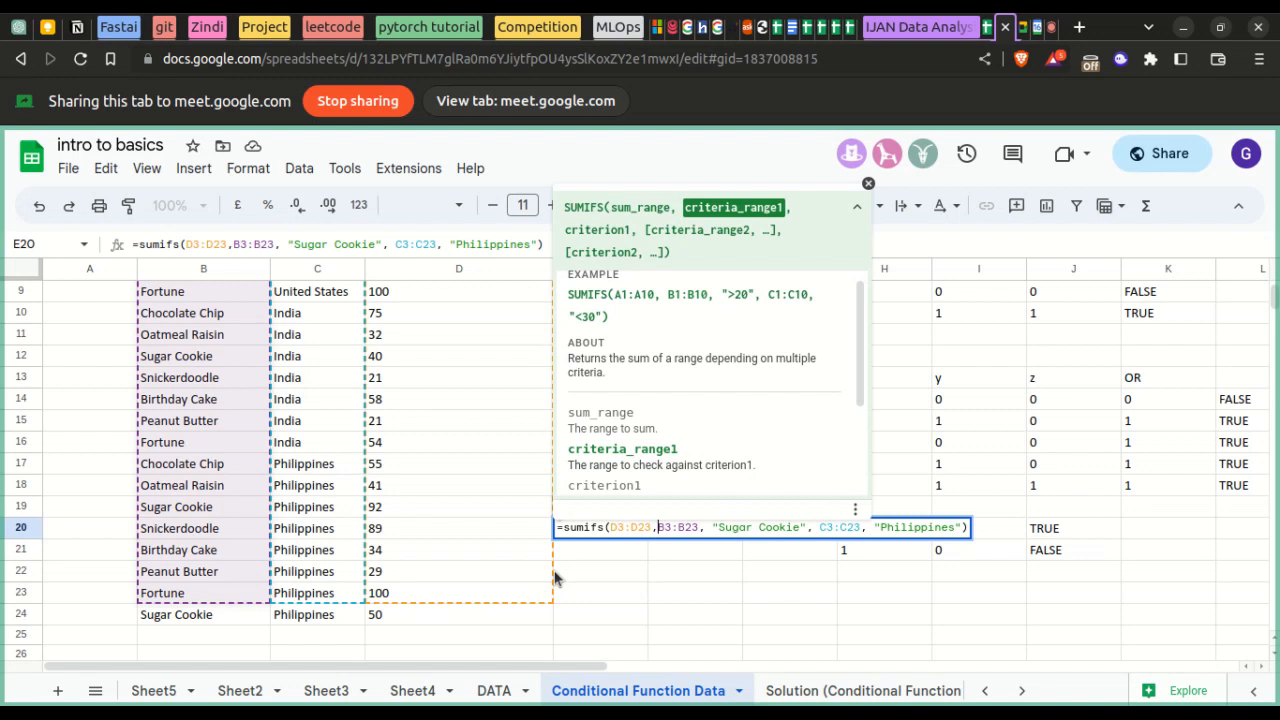
{"action": "key", "text": "Left"}
{"action": "key", "text": "Left"}
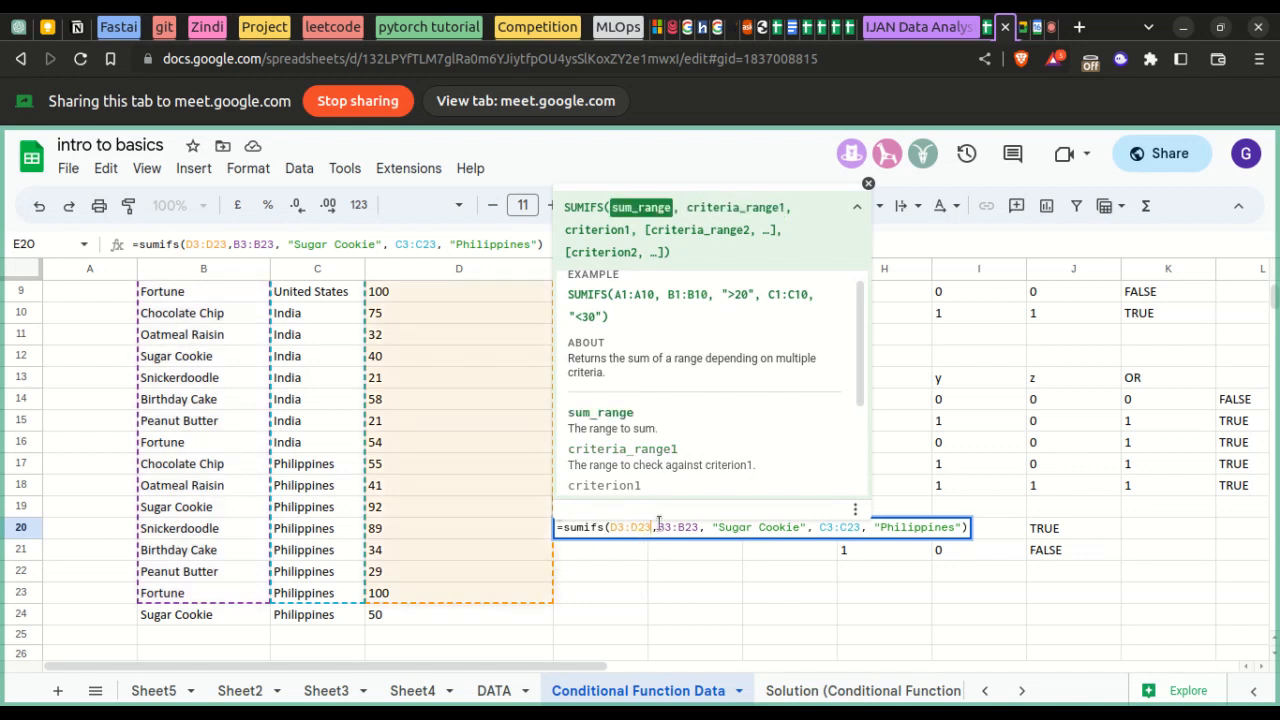
{"action": "key", "text": "BackSpace"}
{"action": "type", "text": "4"}
- Extend the first criteria range of the SUMIFS formula in E20 to B3:B24
{"action": "key", "text": "Right"}
{"action": "key", "text": "Right"}
{"action": "key", "text": "Right"}
{"action": "key", "text": "Right"}
{"action": "key", "text": "Right"}
{"action": "key", "text": "Right"}
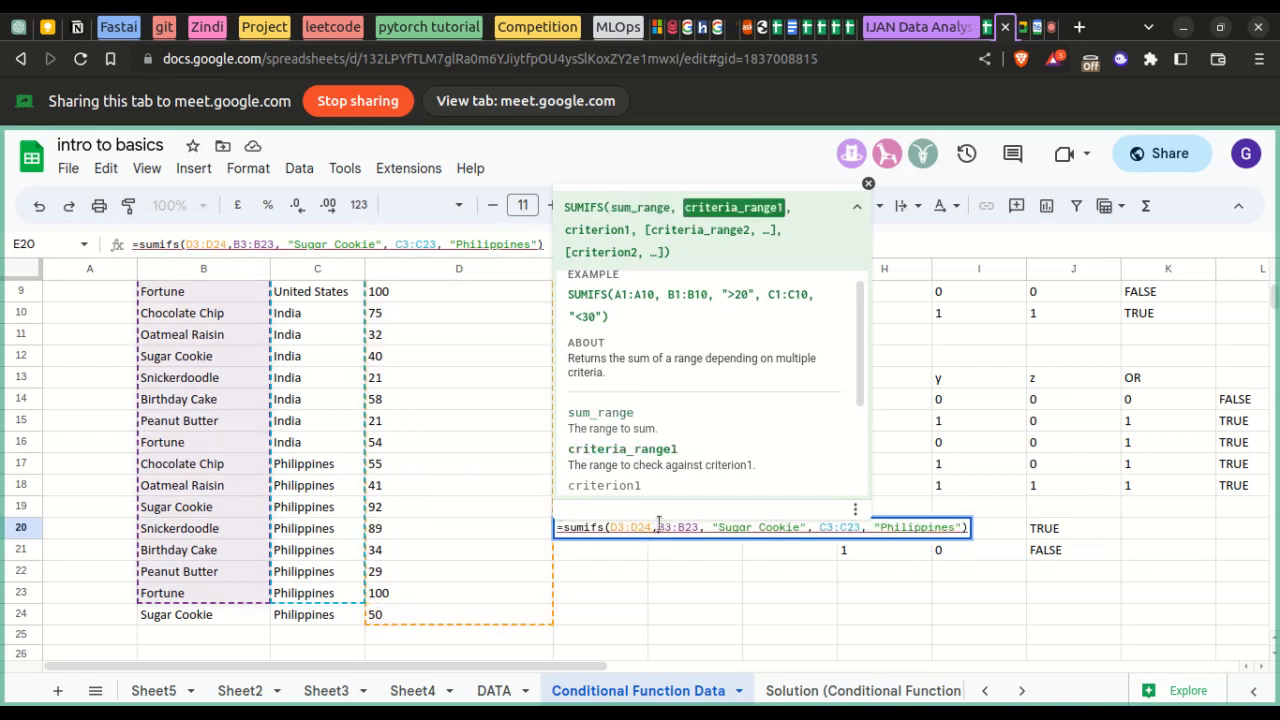
{"action": "key", "text": "BackSpace"}
{"action": "type", "text": "4"}
- Extend the second criteria range of the SUMIFS formula in E20 to C3:C24 and commit the formula
{"action": "key", "text": "Right"}
{"action": "key", "text": "Right"}
{"action": "key", "text": "Right"}
{"action": "key", "text": "Right"}
{"action": "key", "text": "Right"}
{"action": "key", "text": "Right"}
{"action": "key", "text": "Right"}
{"action": "key", "text": "Right"}
{"action": "key", "text": "Right"}
{"action": "key", "text": "Right"}
{"action": "key", "text": "Right"}
{"action": "key", "text": "Right"}
{"action": "key", "text": "Right"}
{"action": "key", "text": "Right"}
{"action": "key", "text": "Right"}
{"action": "key", "text": "Right"}
{"action": "key", "text": "Right"}
{"action": "key", "text": "Right"}
{"action": "key", "text": "Right"}
{"action": "key", "text": "Right"}
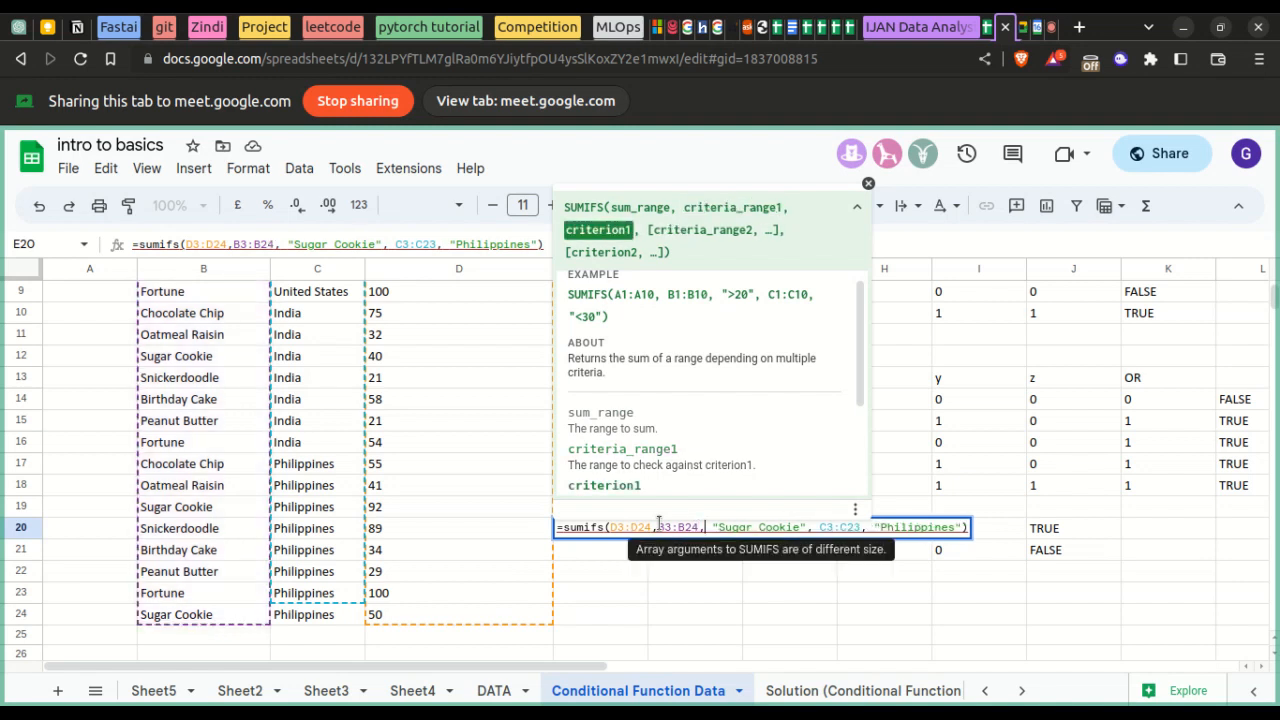
{"action": "key", "text": "Left"}
{"action": "key", "text": "Left"}
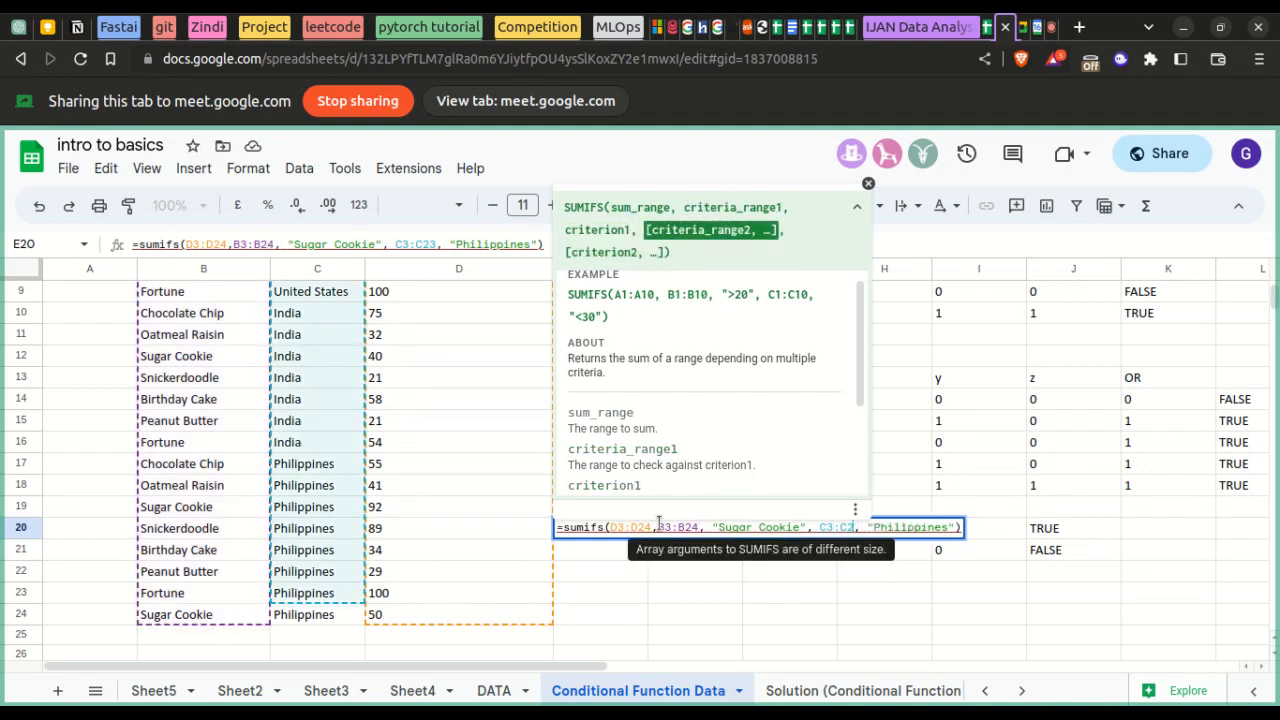
{"action": "key", "text": "BackSpace"}
{"action": "type", "text": "4"}
{"action": "key", "text": "Return"}
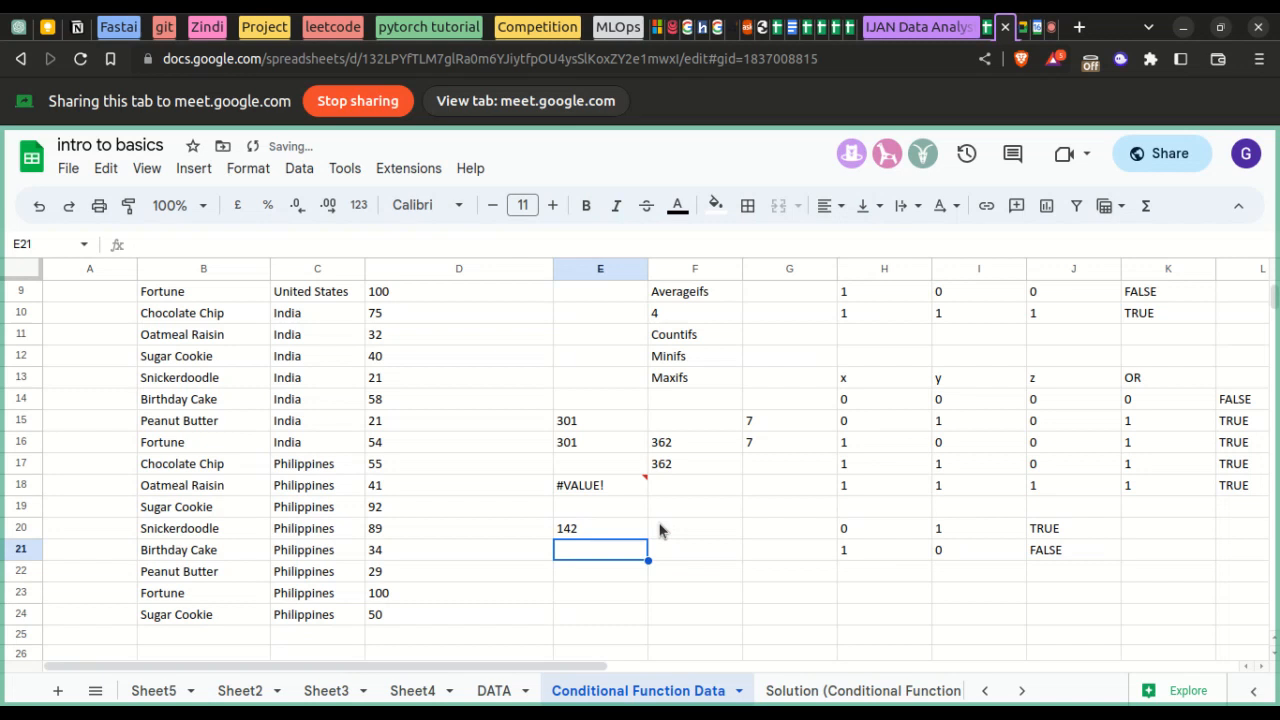
{"action": "left_click", "coordinate": [591, 525]}
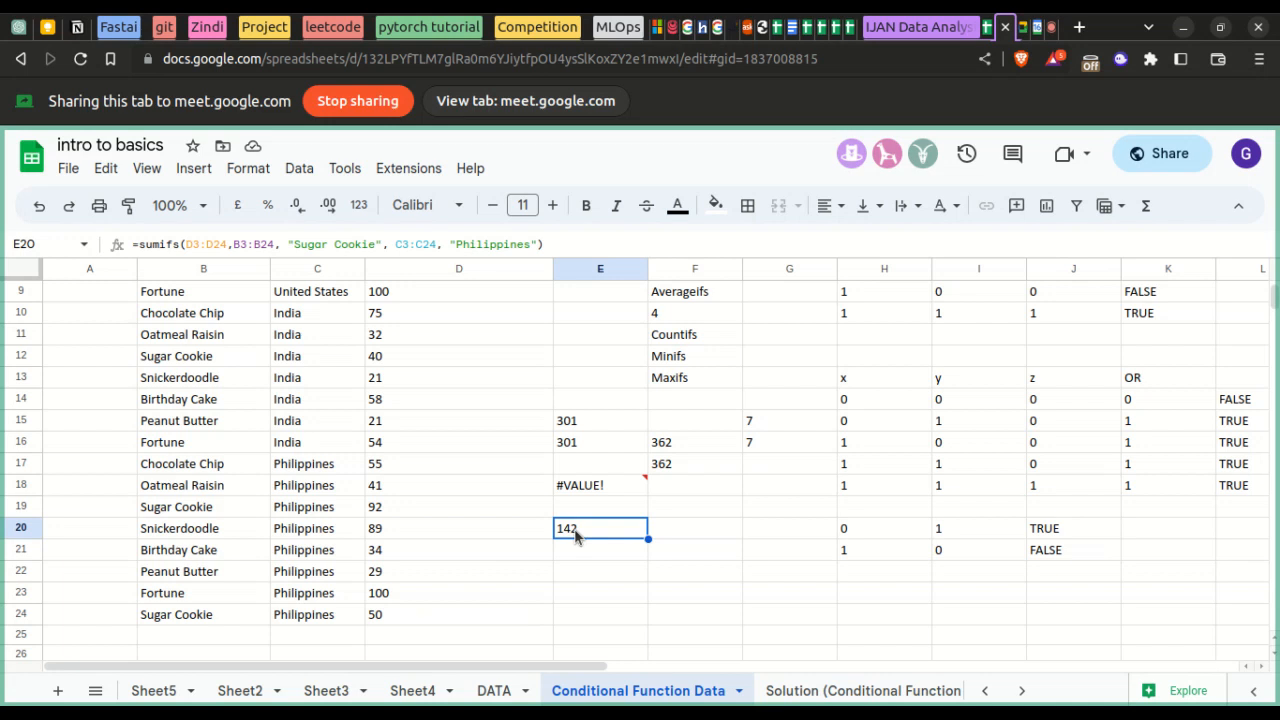
- Start an AVERAGEIFS formula in E21, below the SUMIFS result
{"action": "left_click", "coordinate": [665, 381]}
{"action": "scroll", "coordinate": [665, 381], "scroll_direction": "up", "scroll_amount": 2}
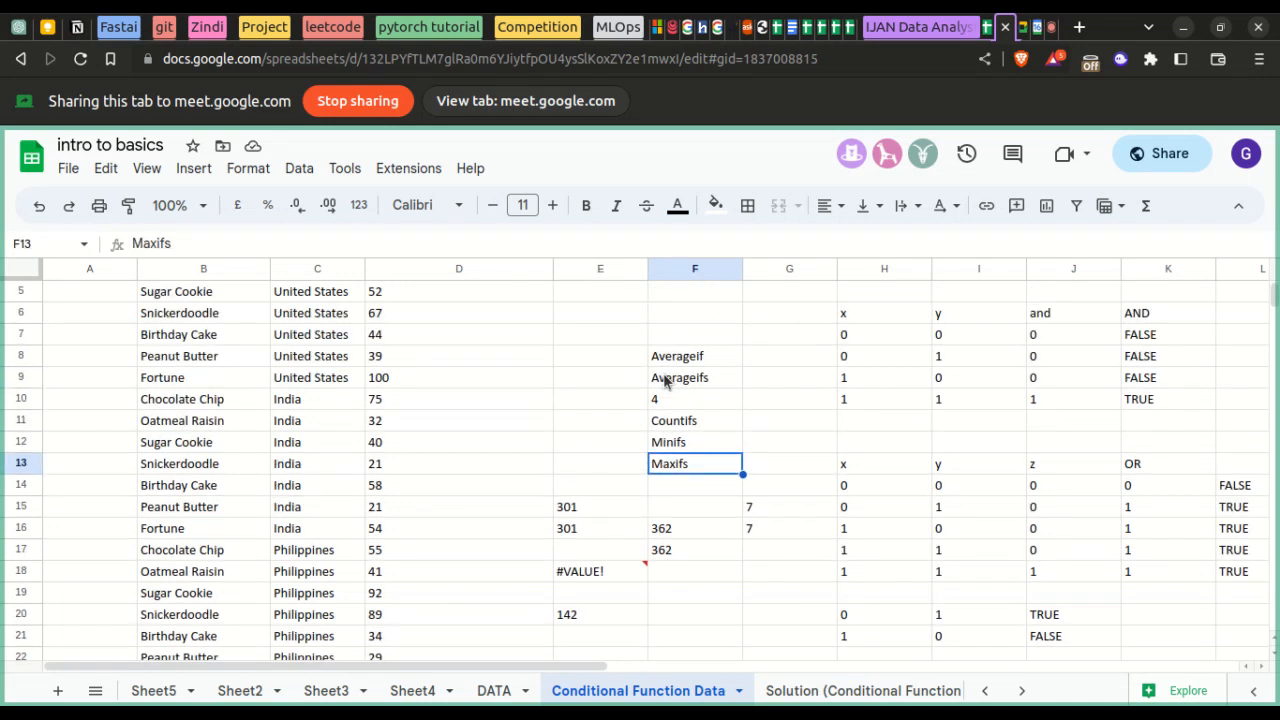
{"action": "scroll", "coordinate": [663, 380], "scroll_direction": "up", "scroll_amount": 1}
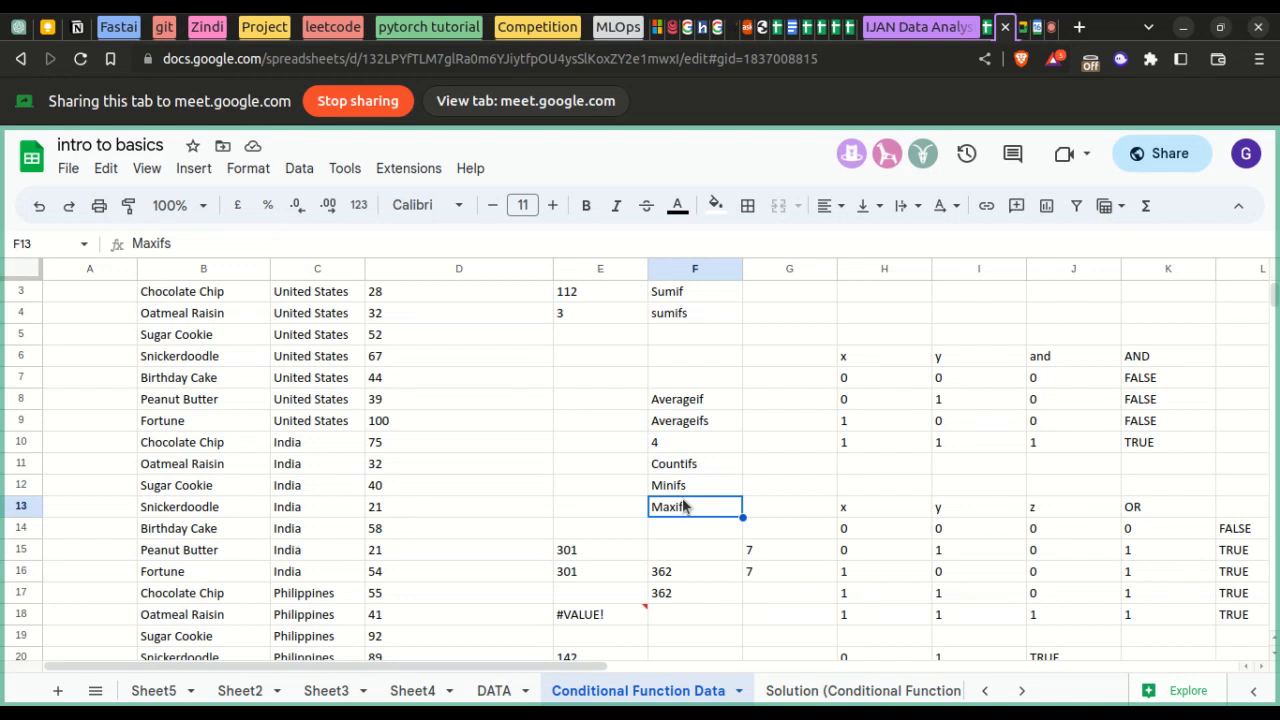
{"action": "left_click", "coordinate": [684, 431]}
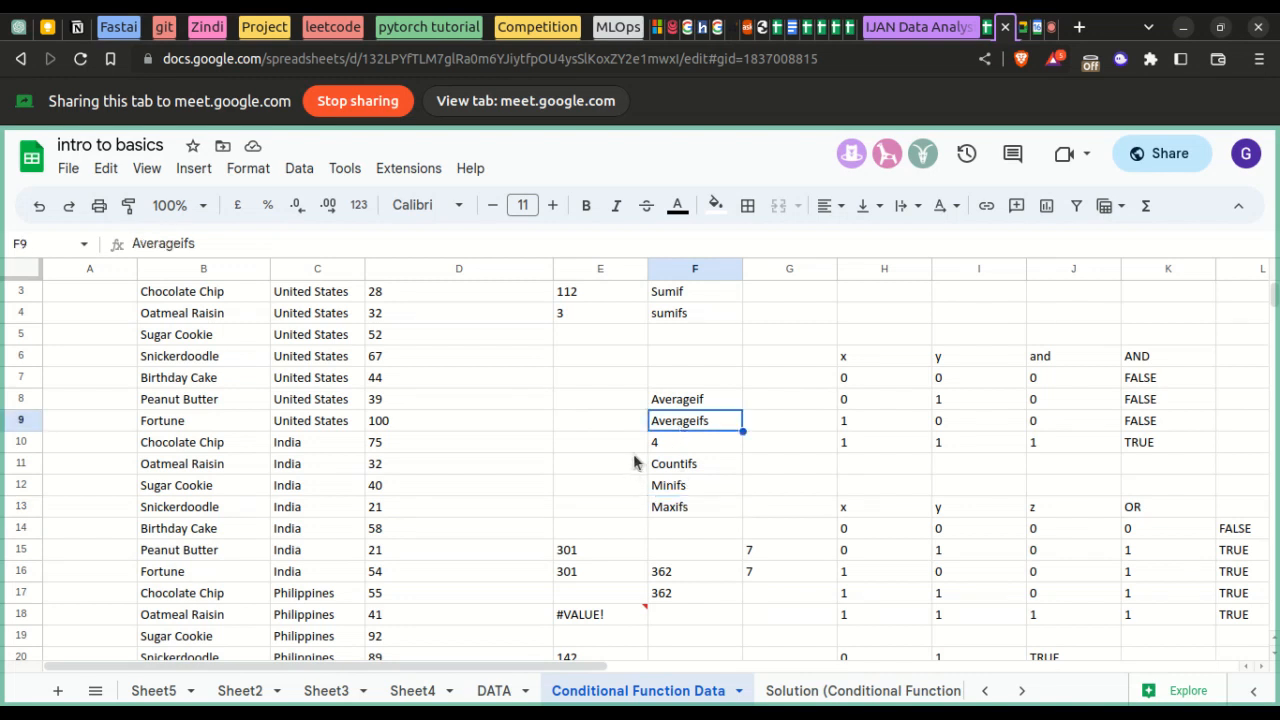
{"action": "scroll", "coordinate": [592, 552], "scroll_direction": "down", "scroll_amount": 1}
{"action": "left_click", "coordinate": [566, 634]}
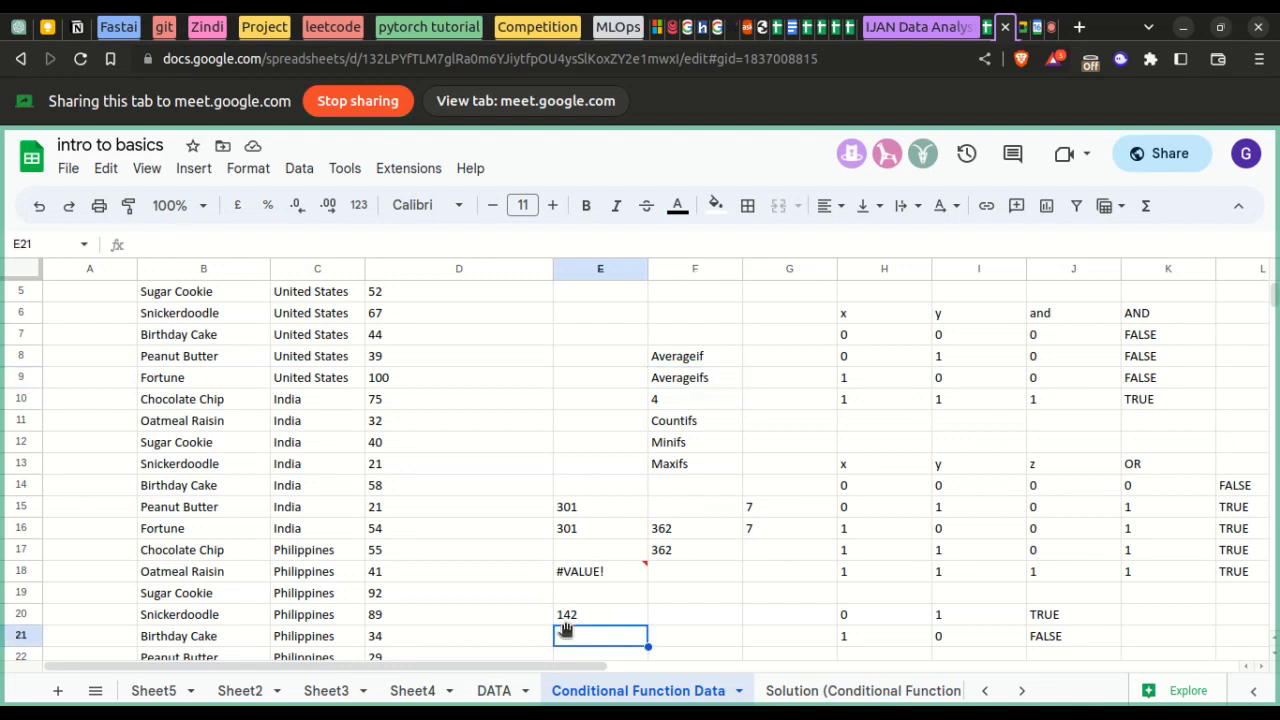
{"action": "double_click", "coordinate": [566, 634]}
{"action": "type", "text": "="}
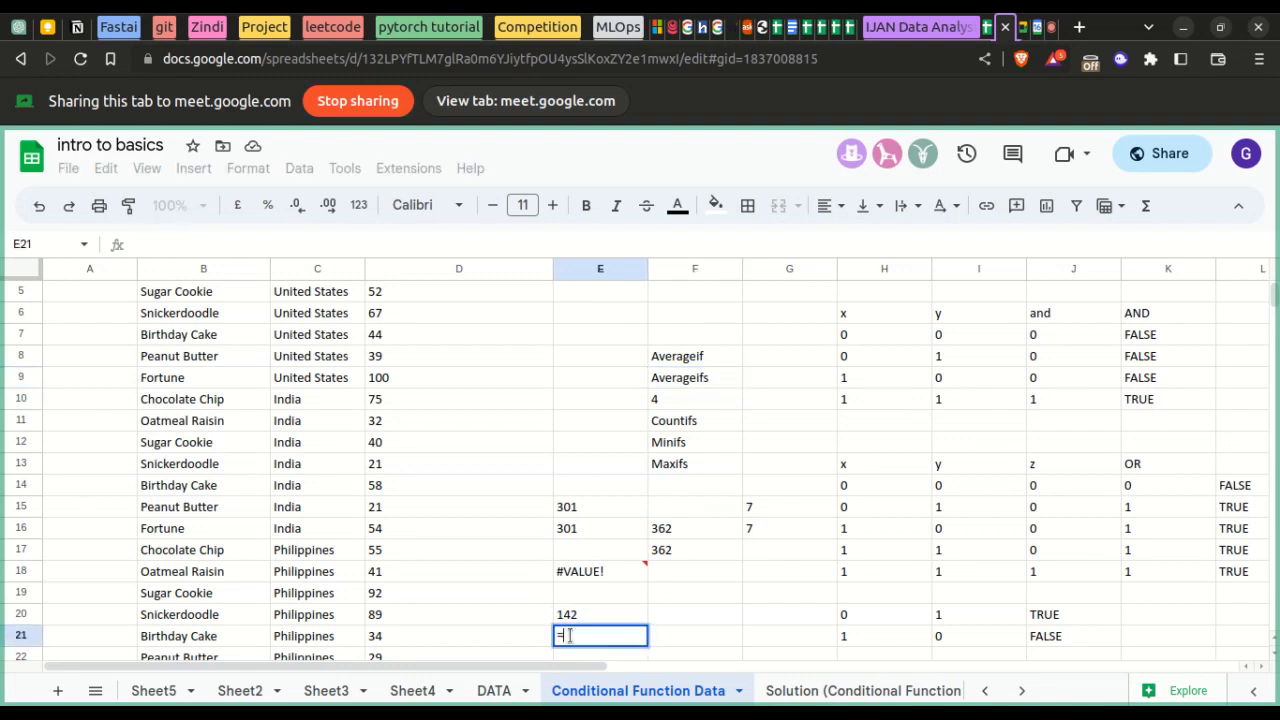
{"action": "type", "text": "aver"}
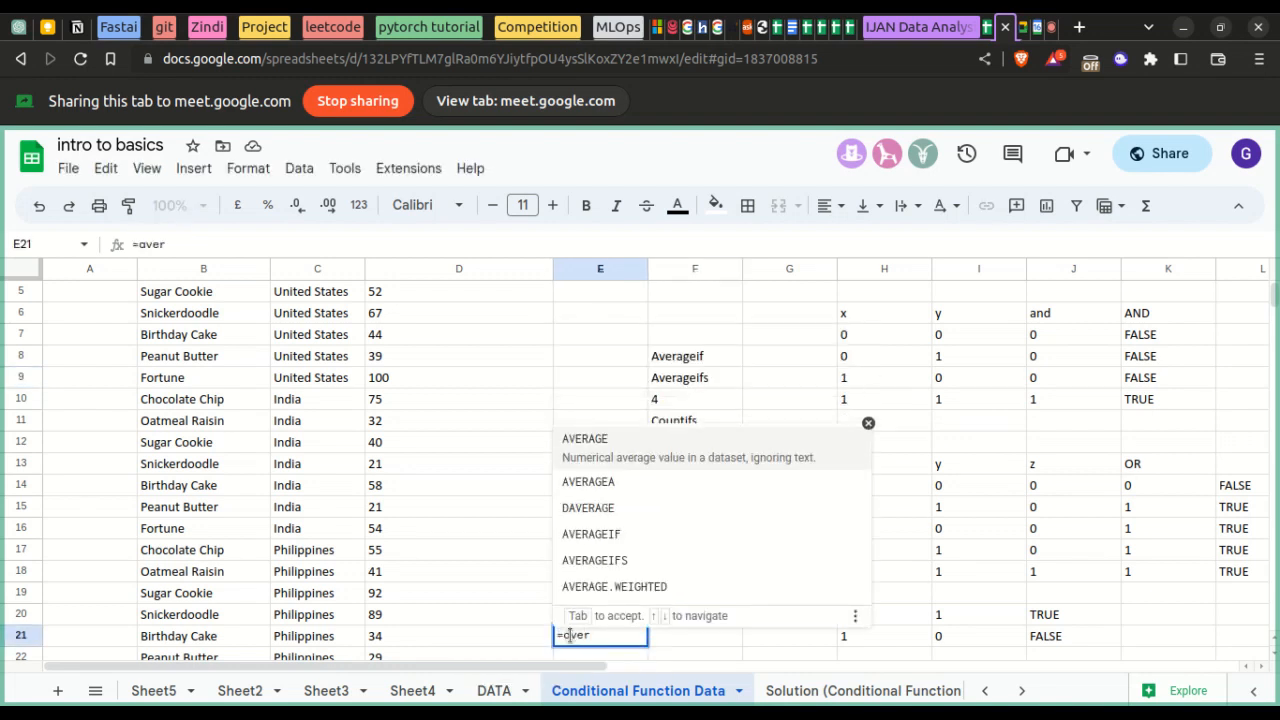
{"action": "left_click", "coordinate": [629, 552]}
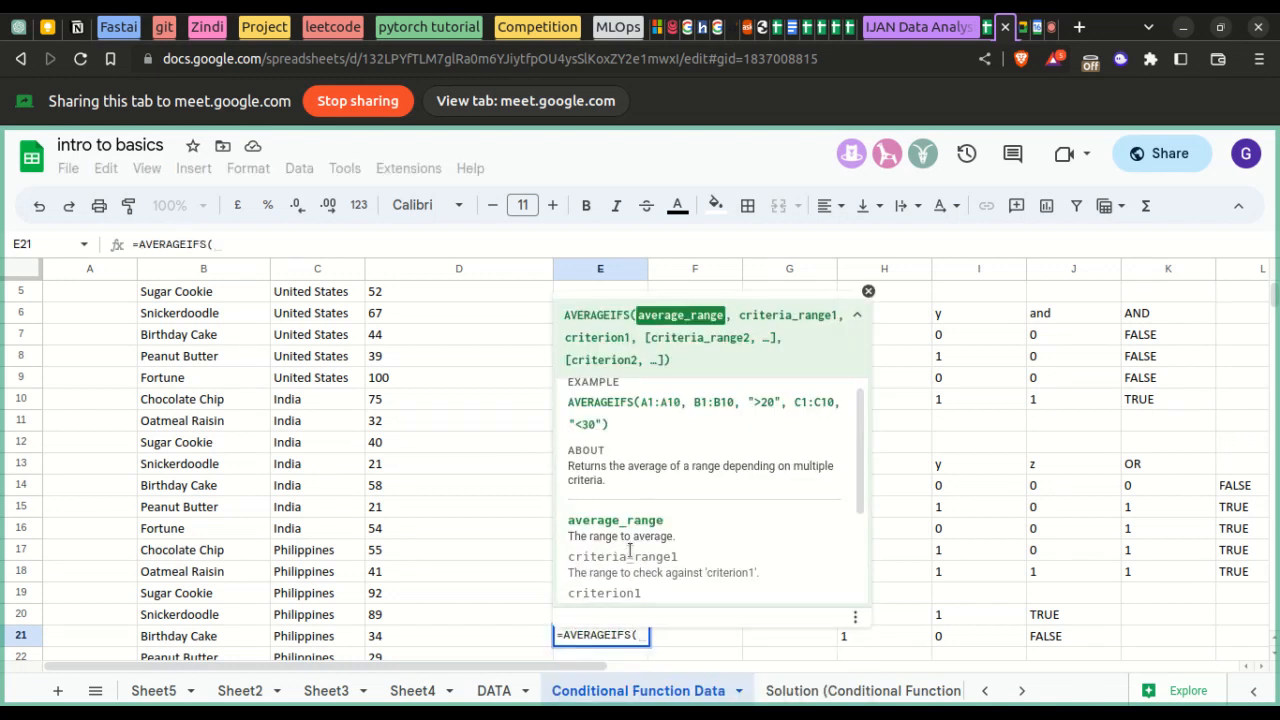
- Set the average range of the AVERAGEIFS formula in E21 to the units-sold cells D3:D24
{"action": "scroll", "coordinate": [420, 531], "scroll_direction": "up", "scroll_amount": 2}
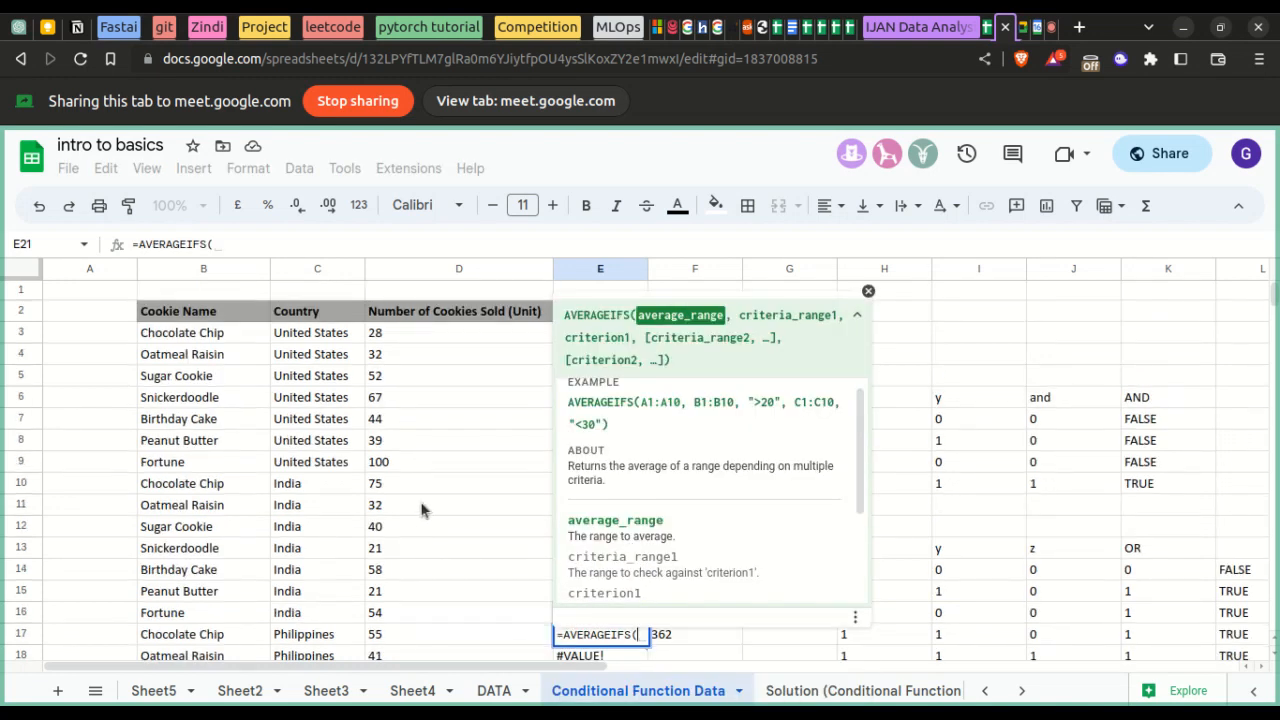
{"action": "left_click_drag", "start_coordinate": [421, 334], "coordinate": [421, 637]}
{"action": "scroll", "coordinate": [417, 534], "scroll_direction": "down", "scroll_amount": 3}
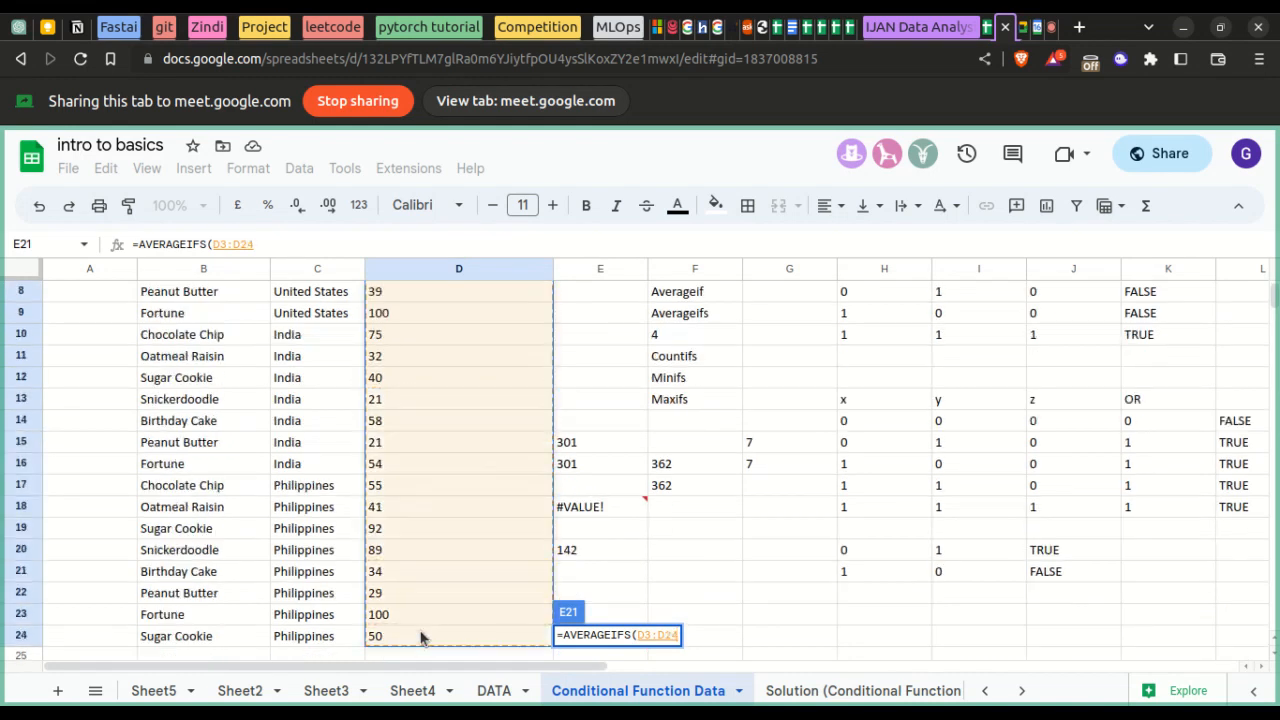
{"action": "type", "text": ","}
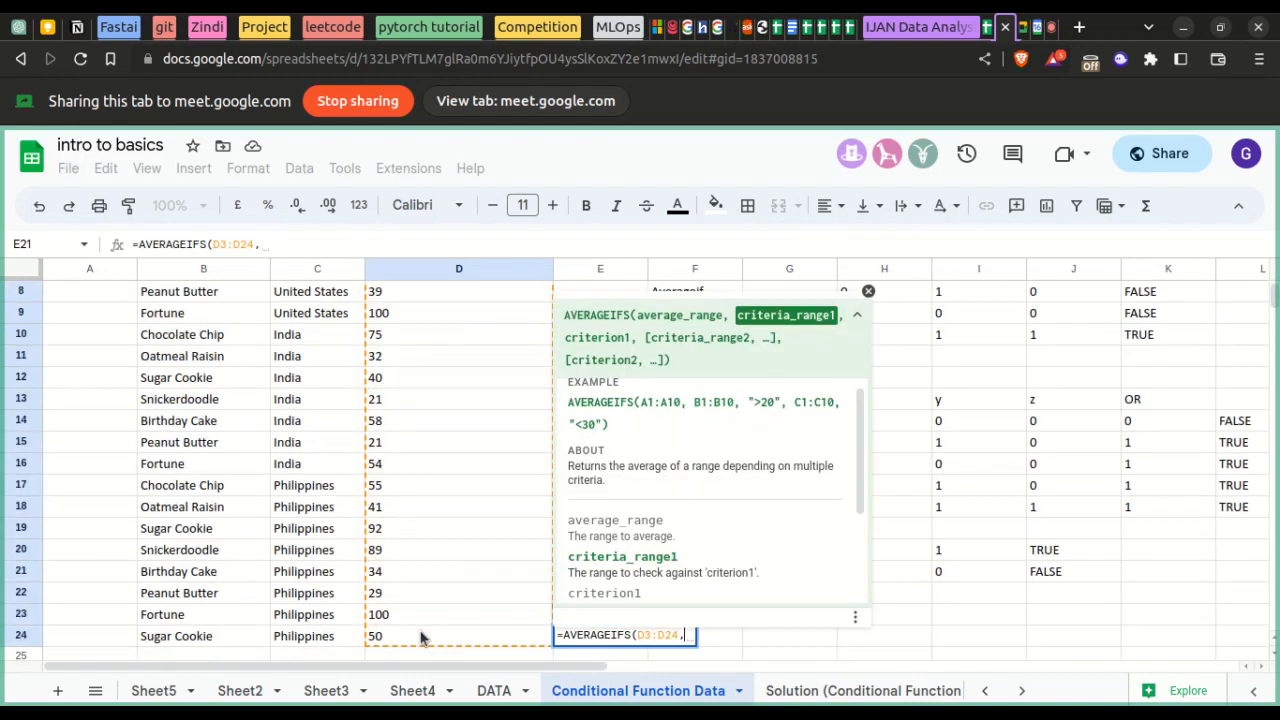
- Set the first criteria range of the AVERAGEIFS formula in E21 to C3:C24 with "India" as its criterion
{"action": "scroll", "coordinate": [334, 534], "scroll_direction": "up", "scroll_amount": 3}
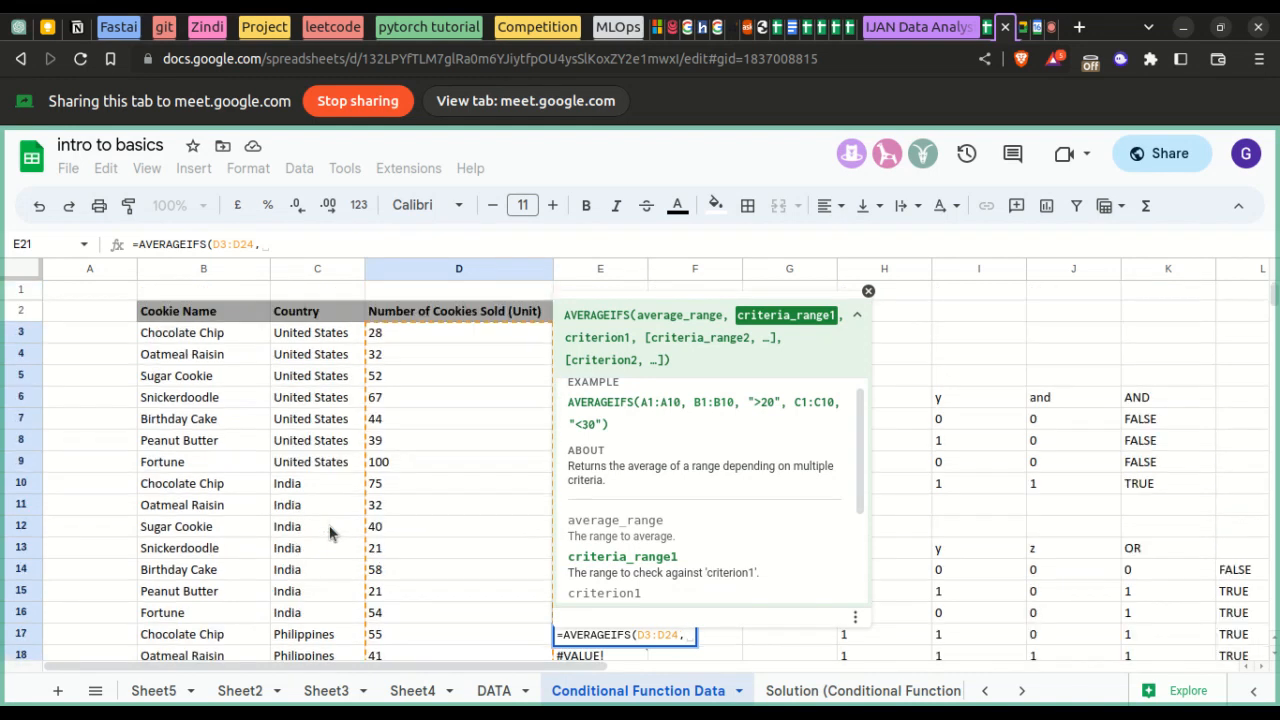
{"action": "left_click_drag", "start_coordinate": [340, 340], "coordinate": [308, 641]}
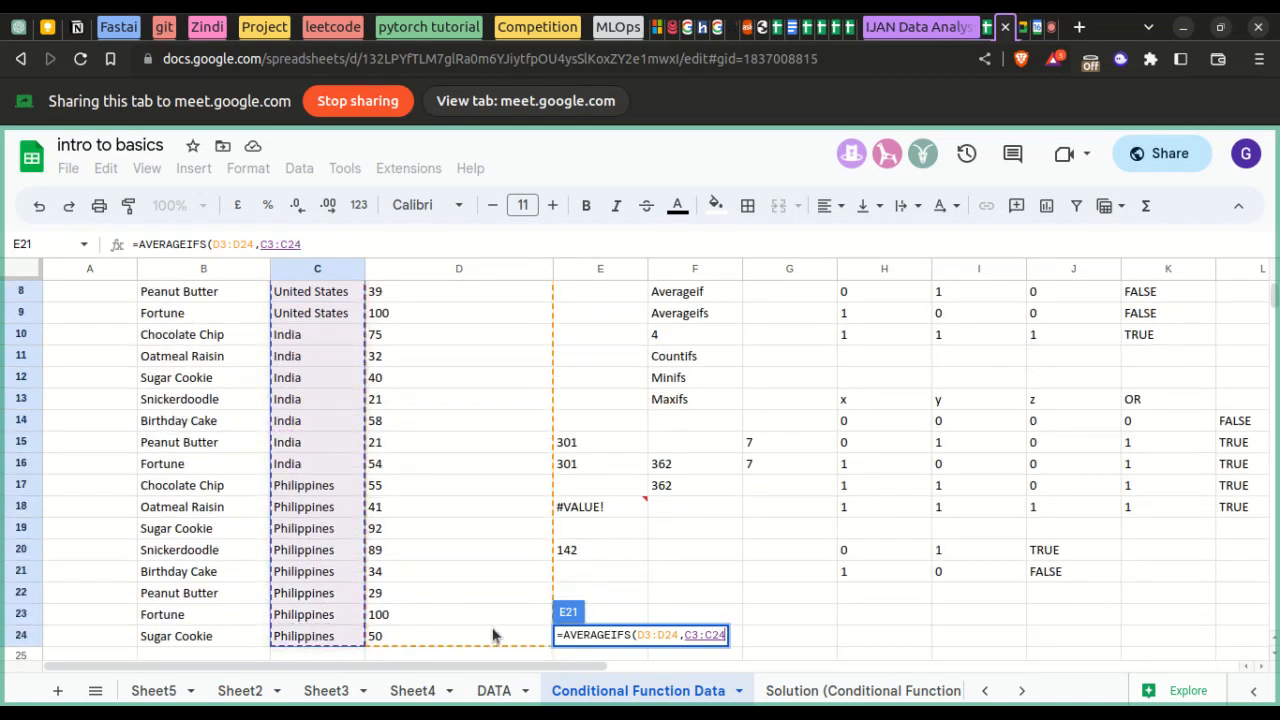
{"action": "type", "text": ", \"\"India"}
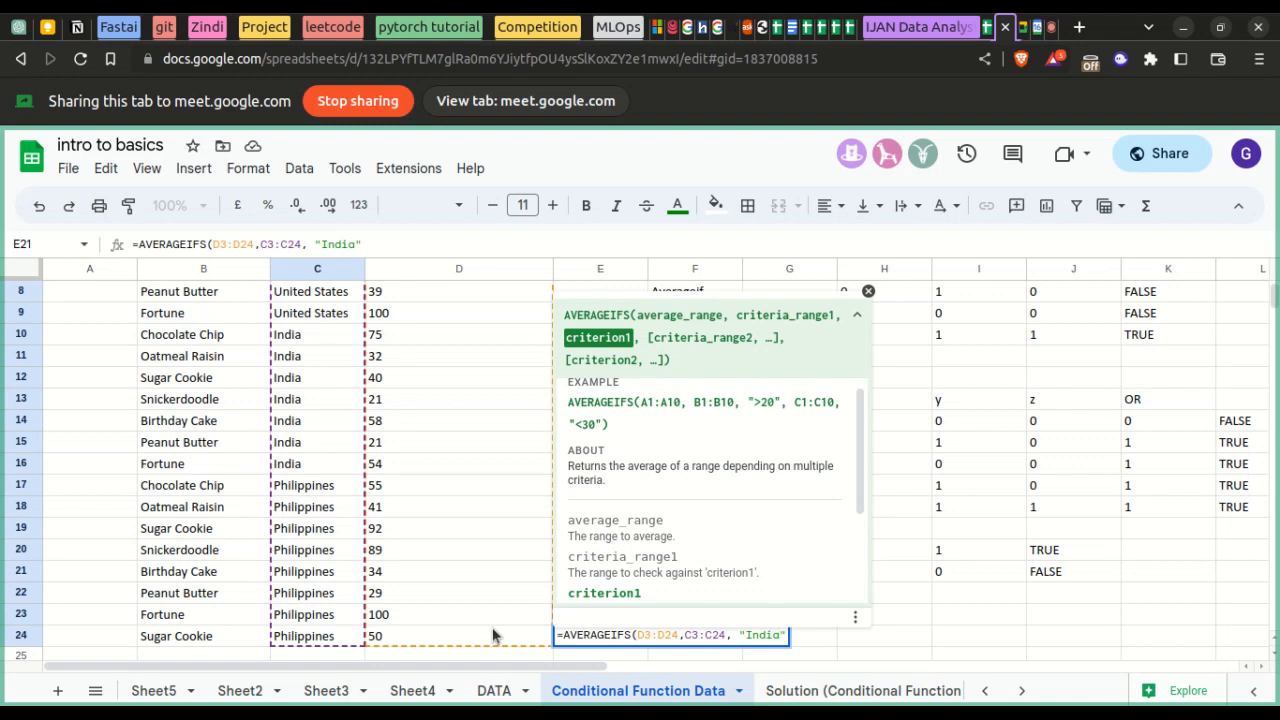
- Add "Chocolate Chip" as the next argument of the AVERAGEIFS formula in E21, close it and commit it
{"action": "type", "text": ","}
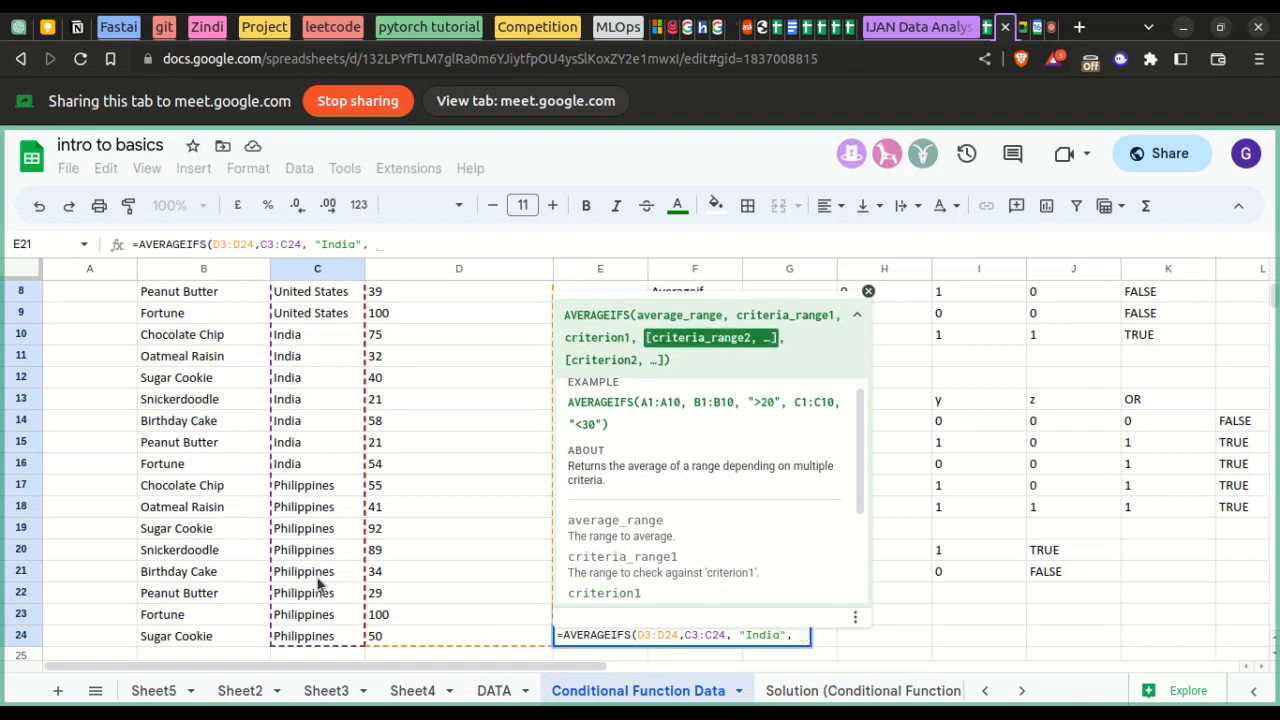
{"action": "scroll", "coordinate": [244, 478], "scroll_direction": "up", "scroll_amount": 1}
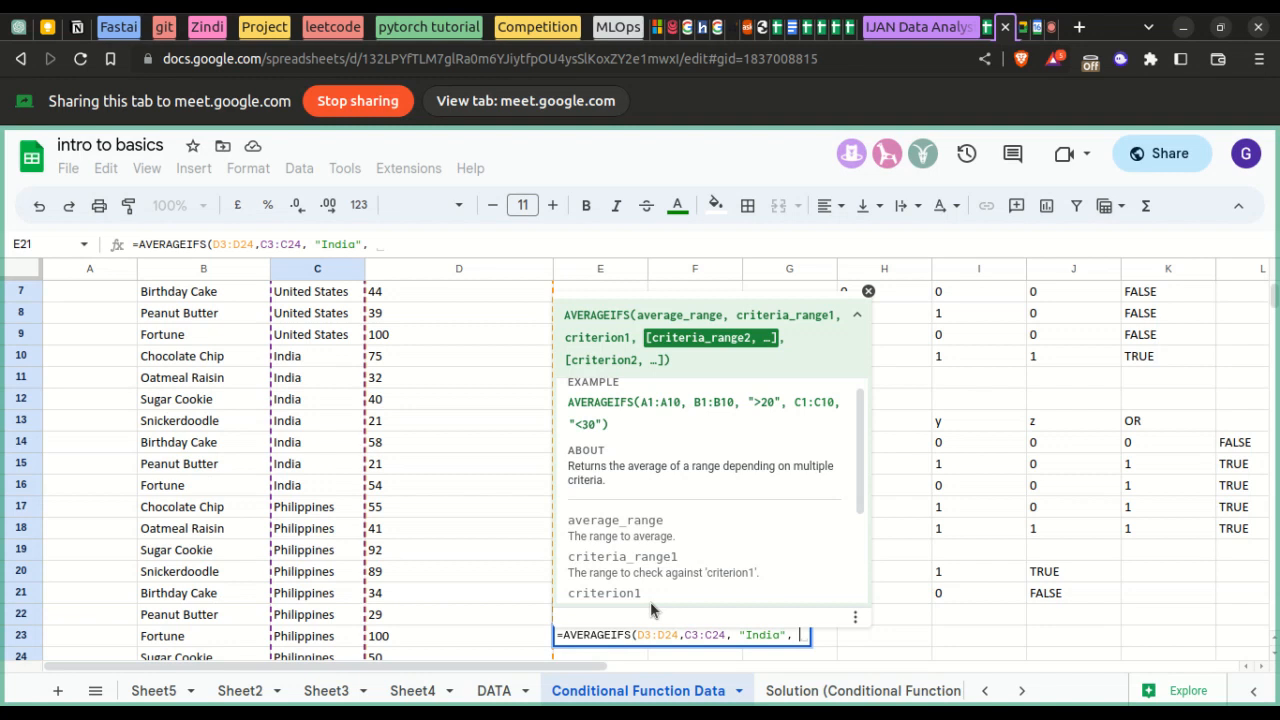
{"action": "type", "text": "\"Chocolate"}
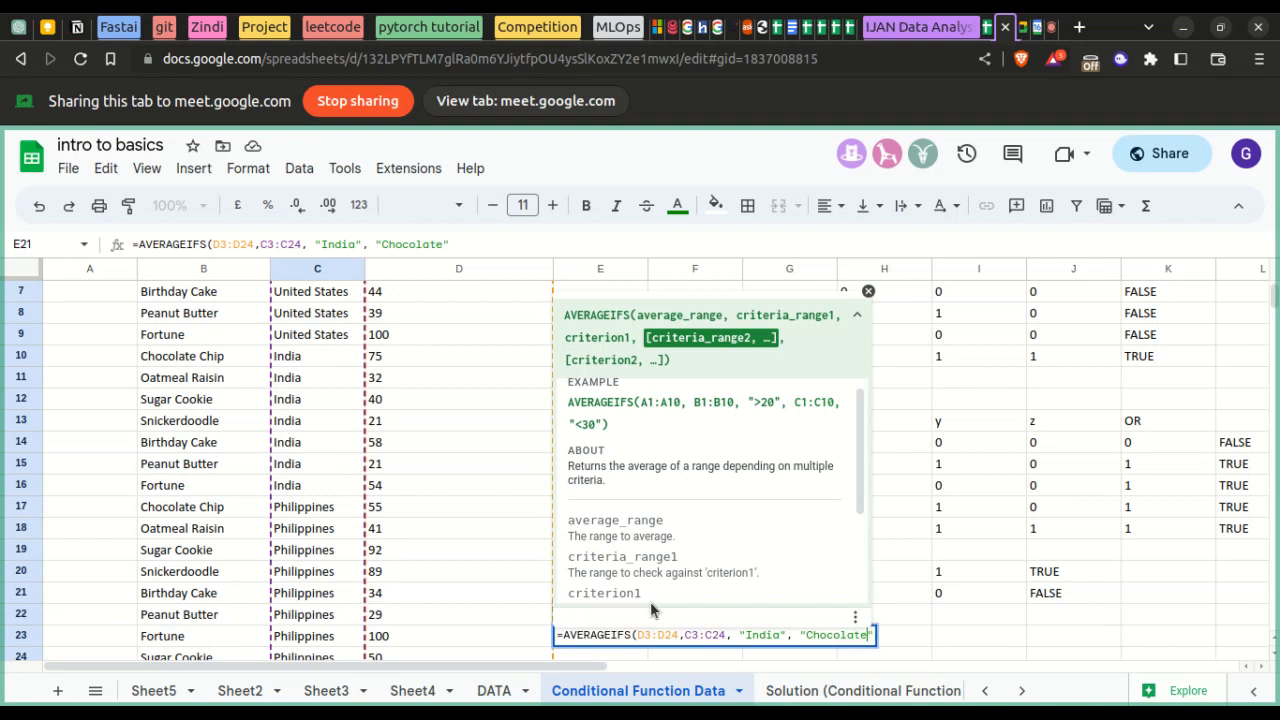
{"action": "type", "text": " Chip"}
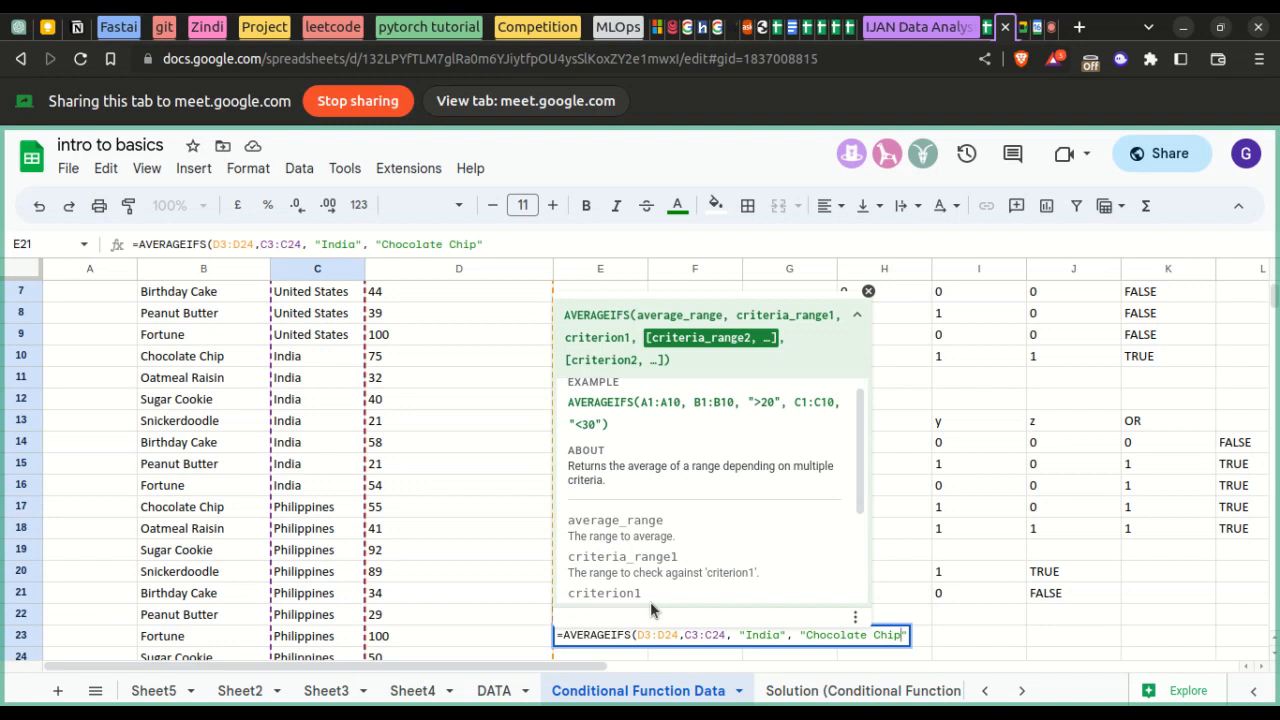
{"action": "type", "text": "\")"}
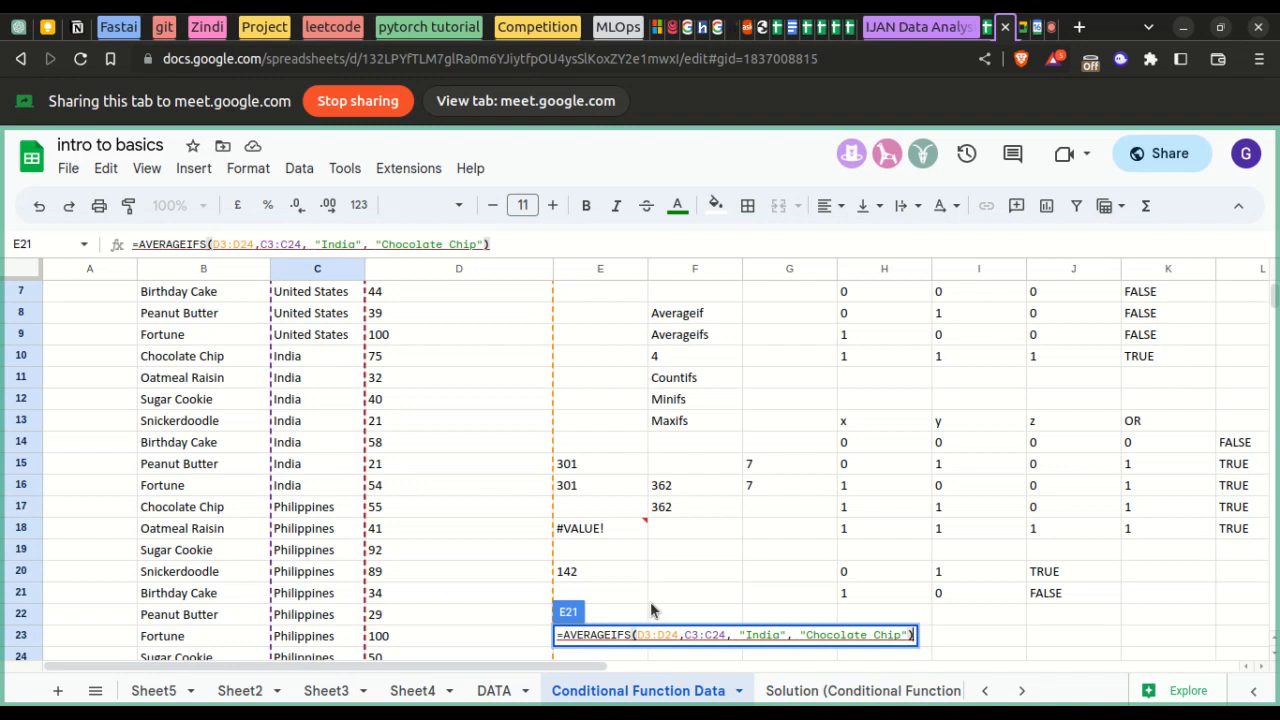
{"action": "key", "text": "Return"}
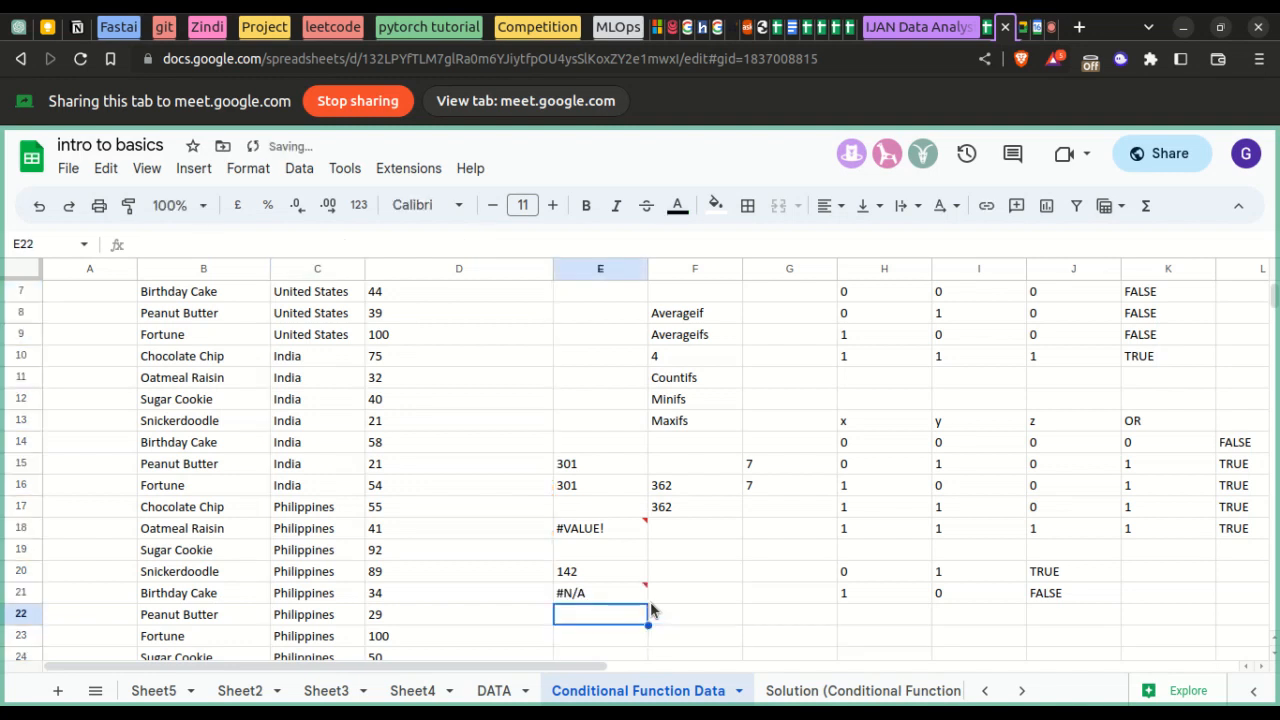
- Insert B2:B24 as the second criteria range before "Chocolate Chip" in the AVERAGEIFS formula in E21 and commit it
{"action": "left_click", "coordinate": [613, 600]}
{"action": "double_click", "coordinate": [613, 600]}
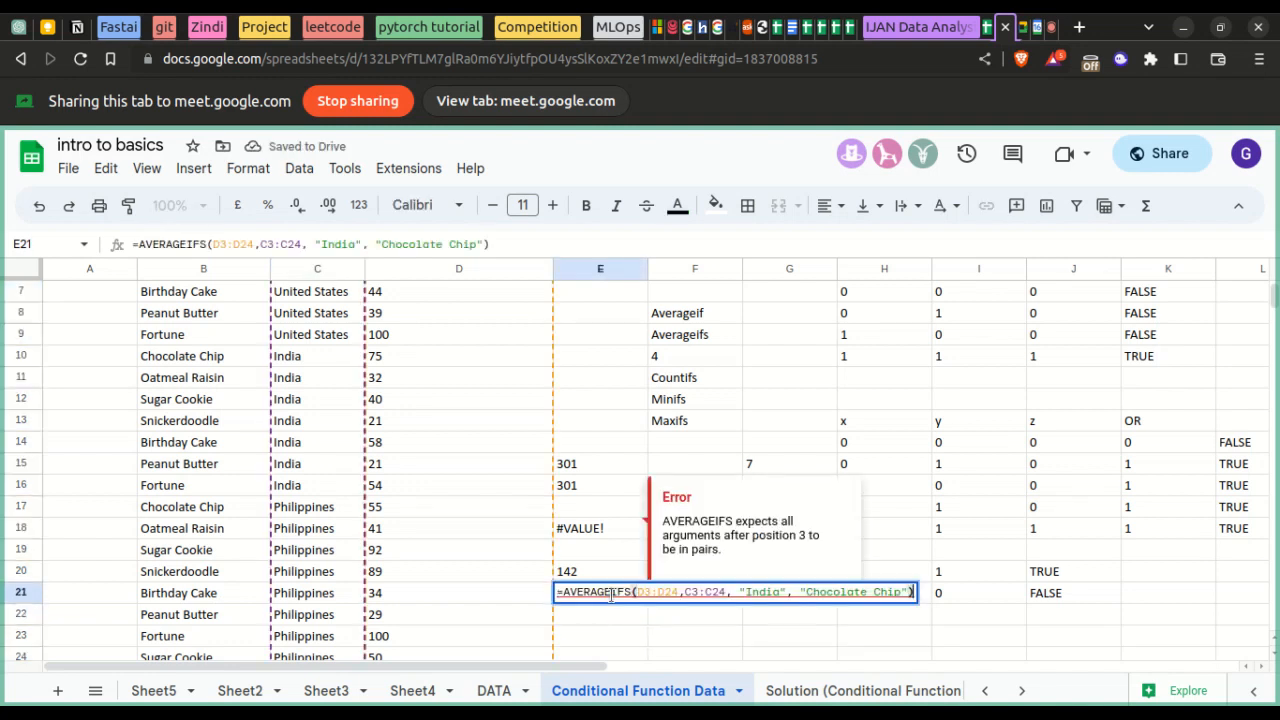
{"action": "left_click", "coordinate": [790, 591]}
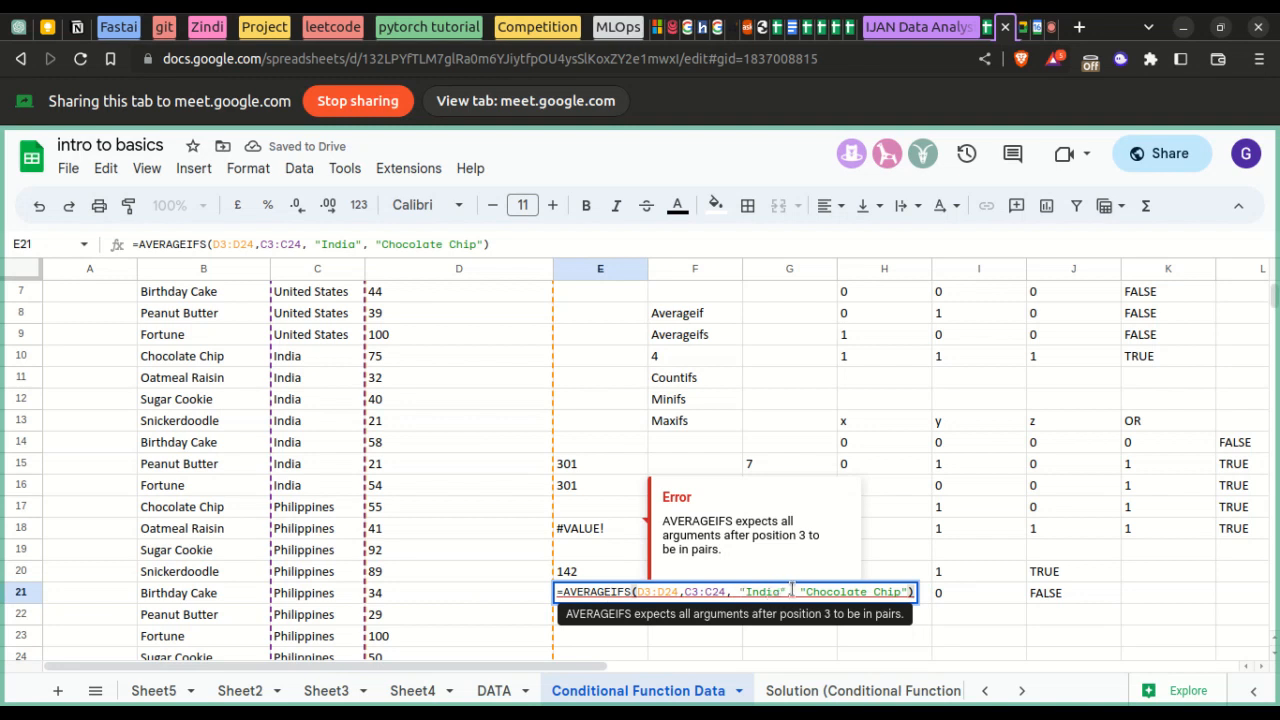
{"action": "type", "text": ","}
{"action": "scroll", "coordinate": [383, 500], "scroll_direction": "up", "scroll_amount": 3}
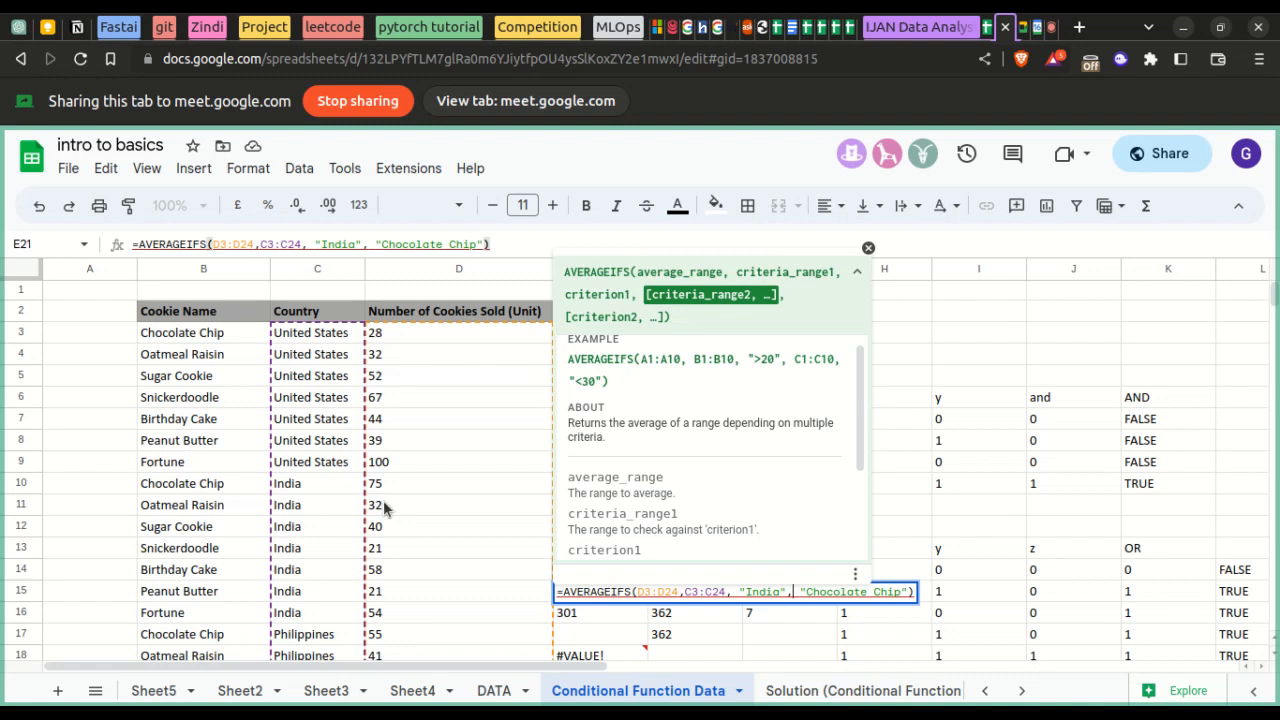
{"action": "scroll", "coordinate": [383, 500], "scroll_direction": "down", "scroll_amount": 1}
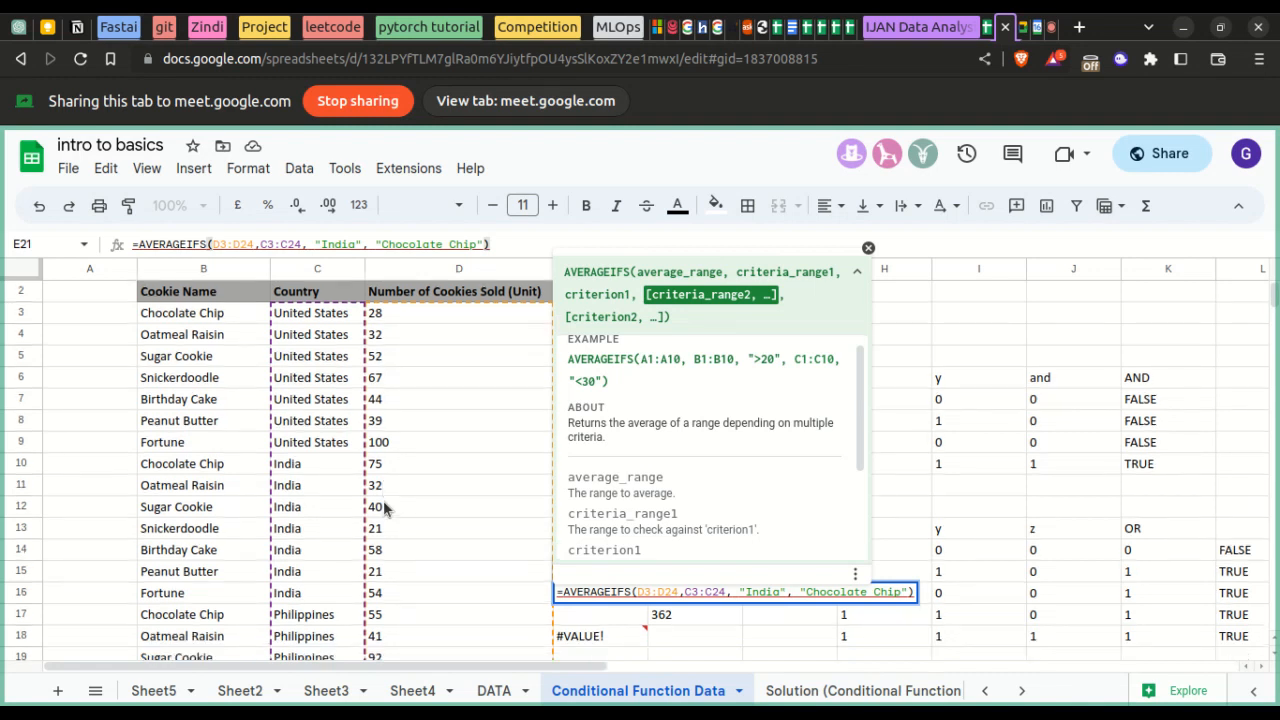
{"action": "type", "text": "b"}
{"action": "type", "text": "2:b24"}
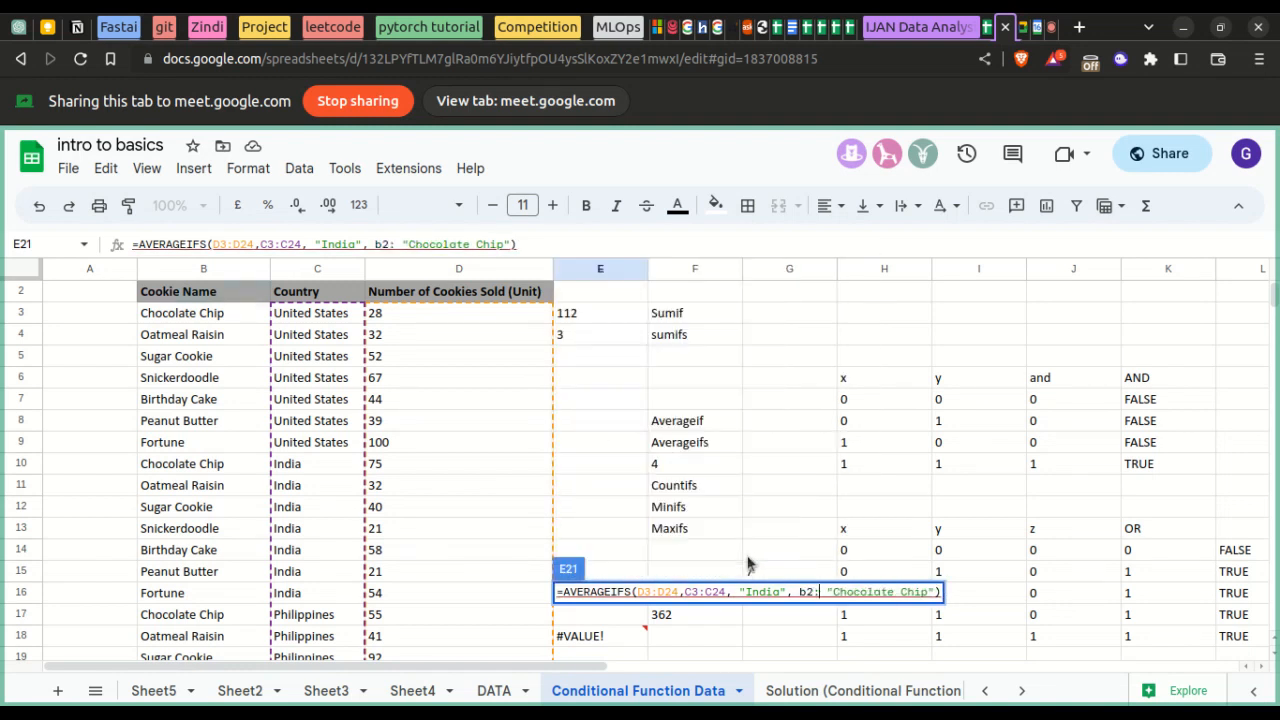
{"action": "type", "text": ","}
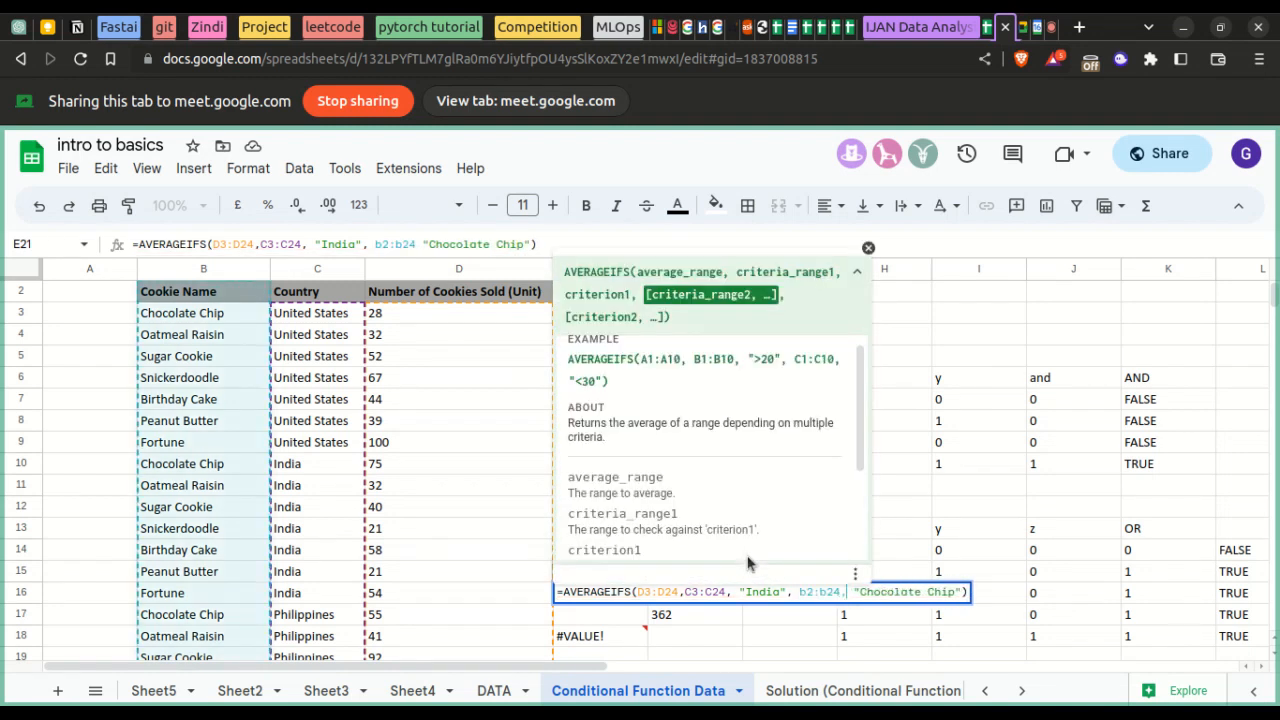
{"action": "key", "text": "Return"}
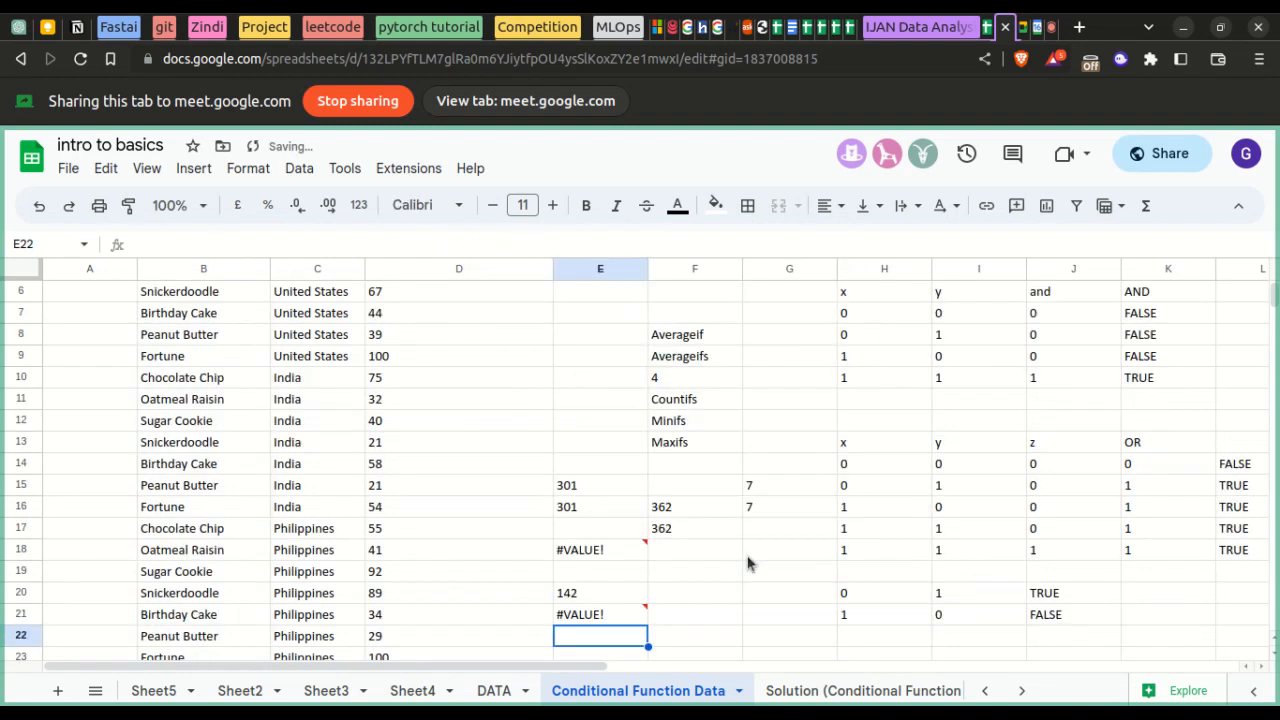
- Check the error on E21 and correct the second criteria range of its AVERAGEIFS formula to B3:B24
{"action": "double_click", "coordinate": [598, 611]}
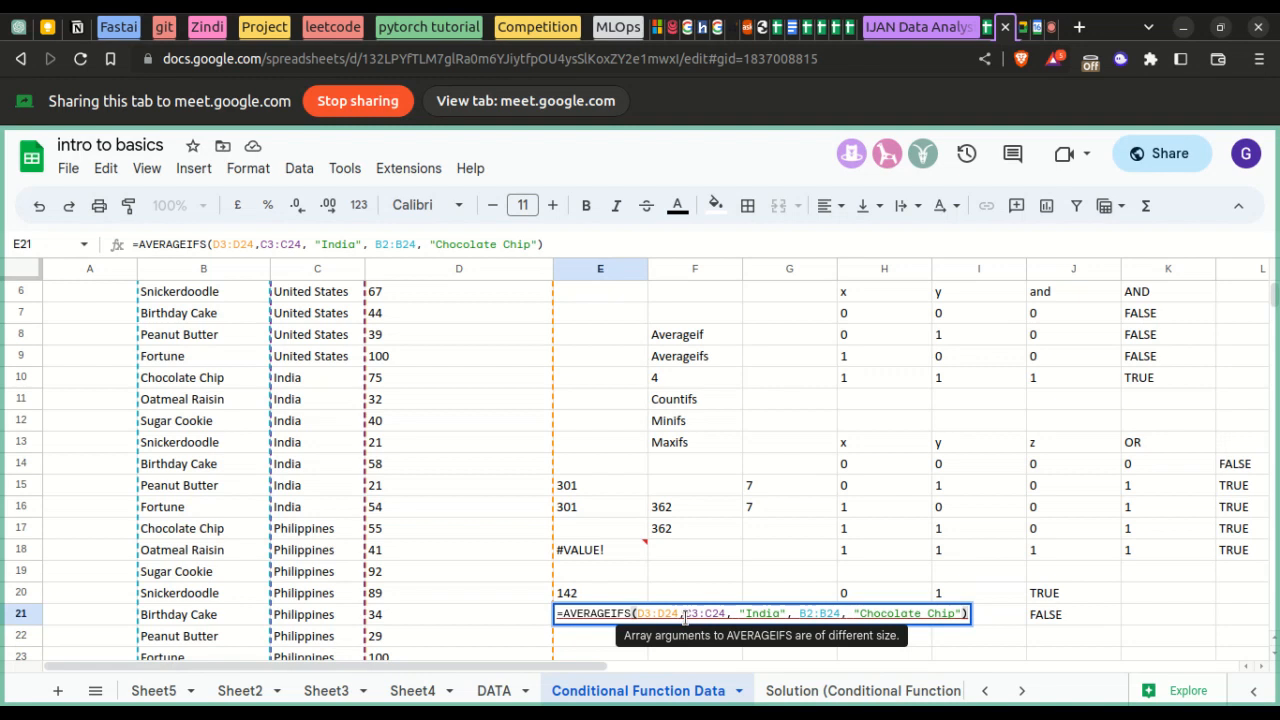
{"action": "left_click", "coordinate": [679, 643]}
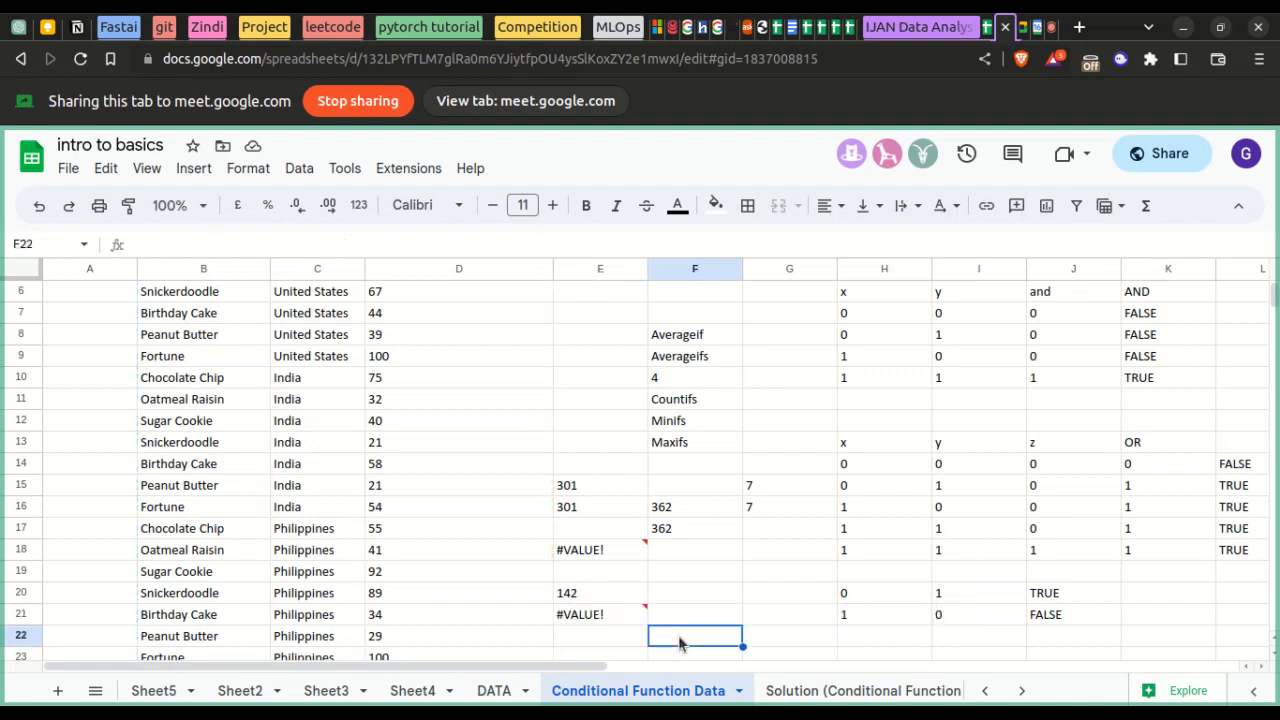
{"action": "left_click", "coordinate": [600, 616]}
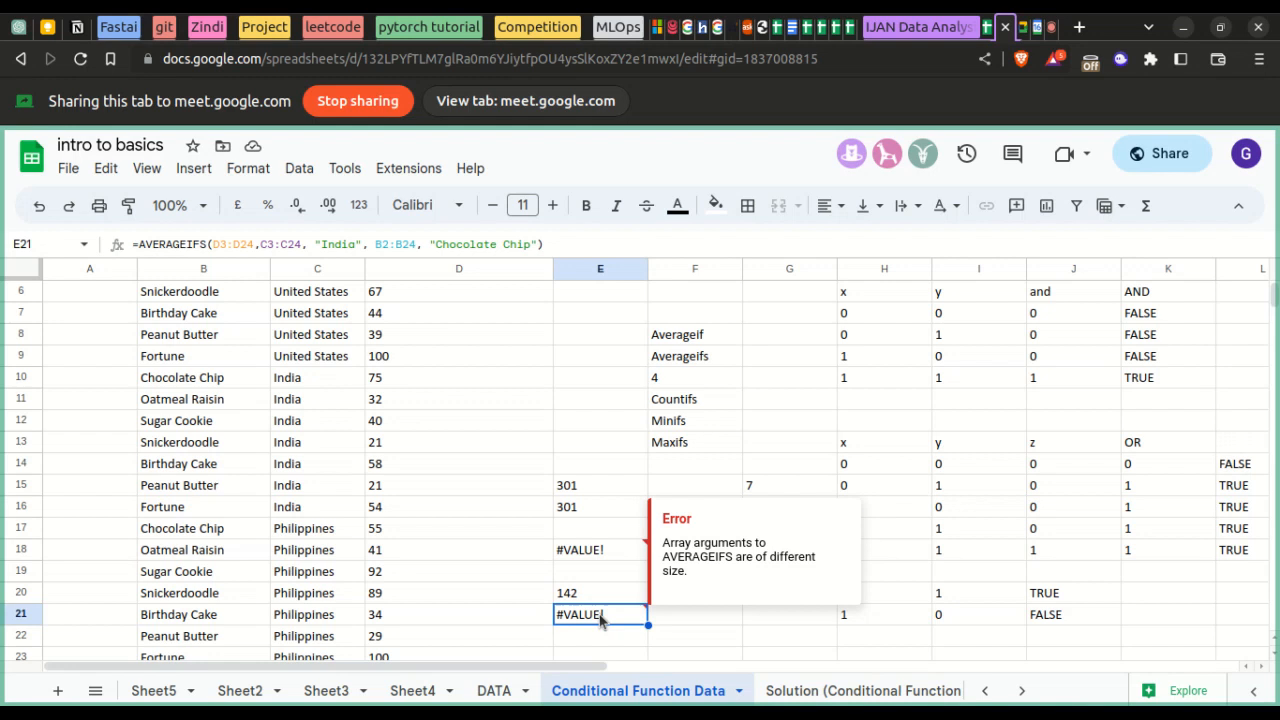
{"action": "double_click", "coordinate": [600, 616]}
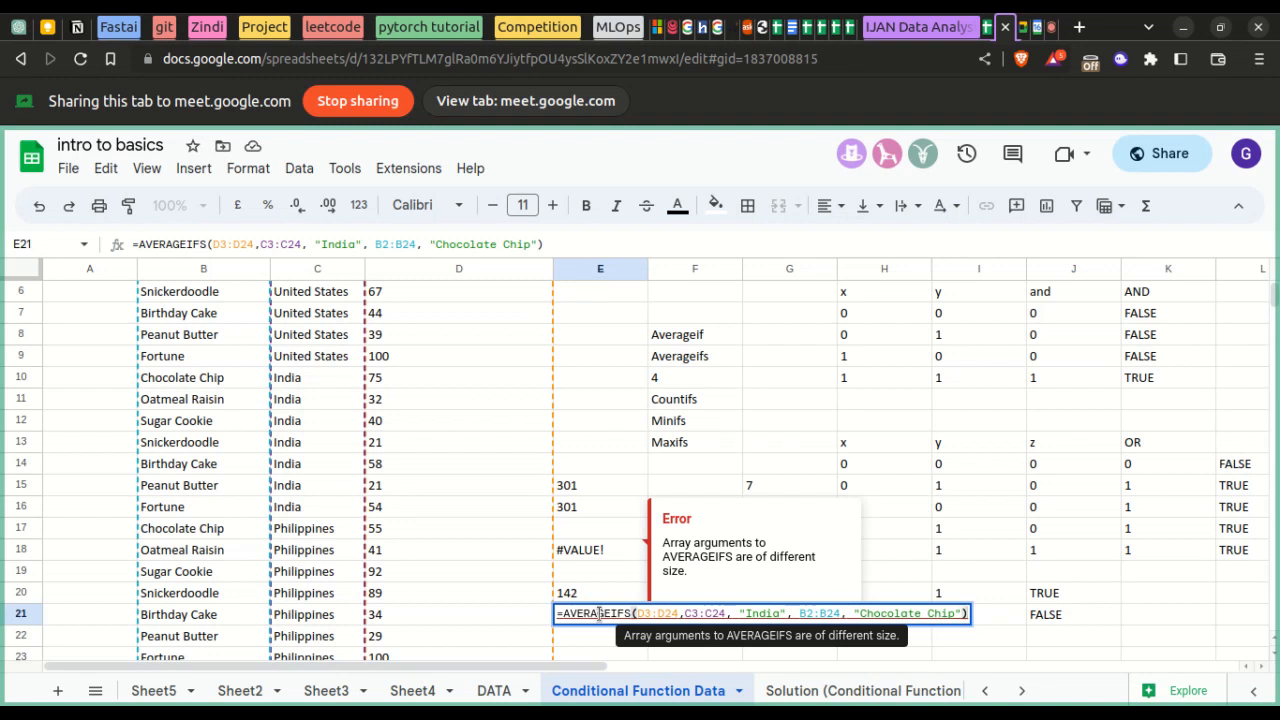
{"action": "left_click", "coordinate": [812, 613]}
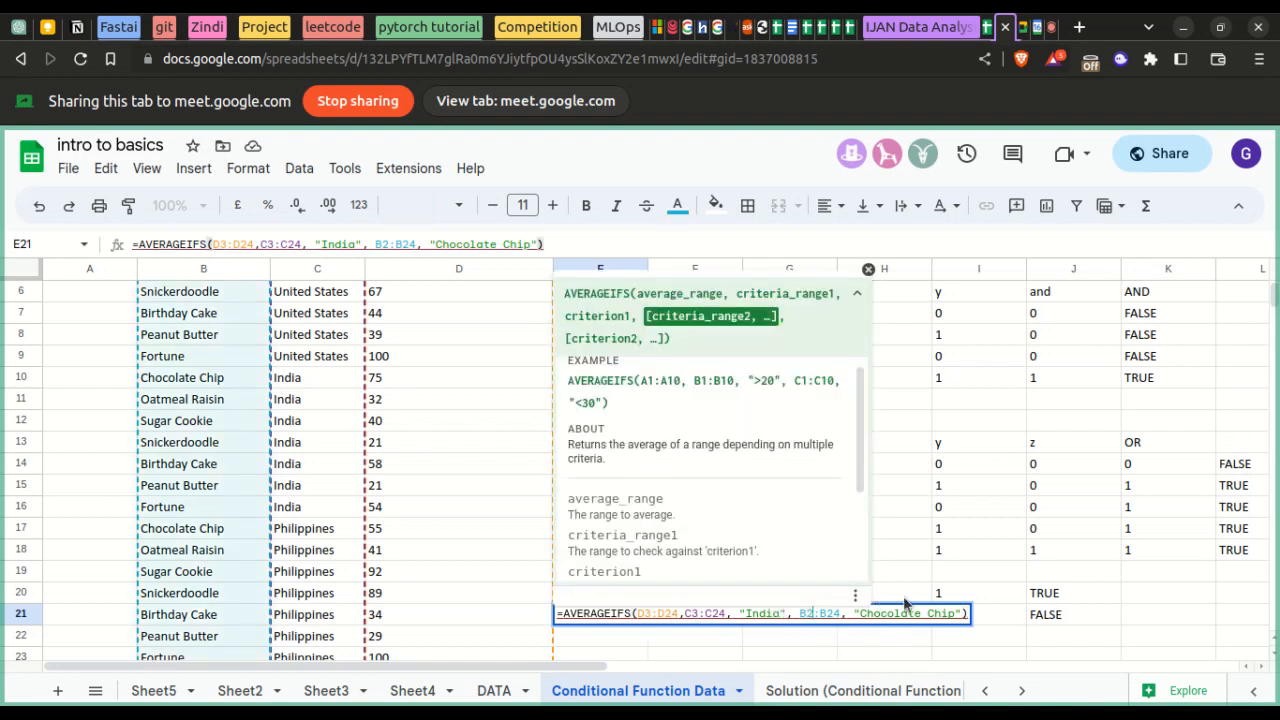
{"action": "key", "text": "BackSpace"}
{"action": "type", "text": "3"}
{"action": "key", "text": "Return"}
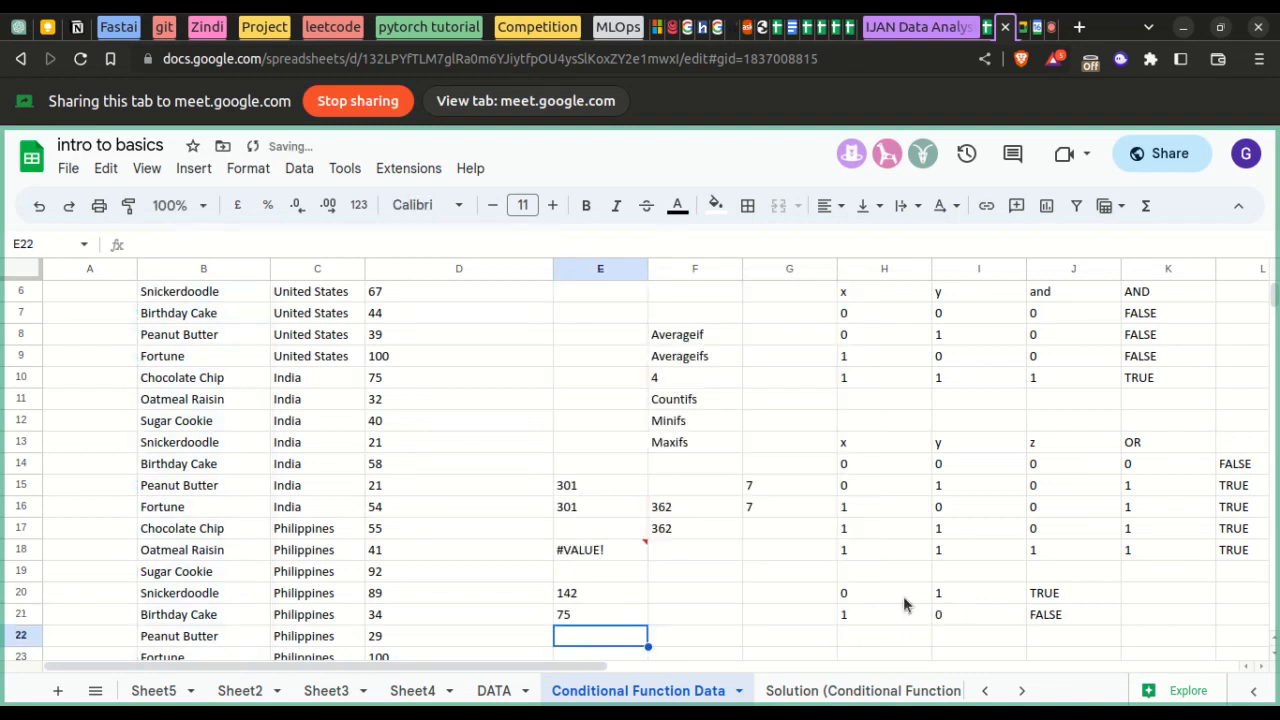
- Compare the AVERAGEIFS result in E21 with the units sold for Chocolate Chip in India
{"action": "left_click", "coordinate": [625, 614]}
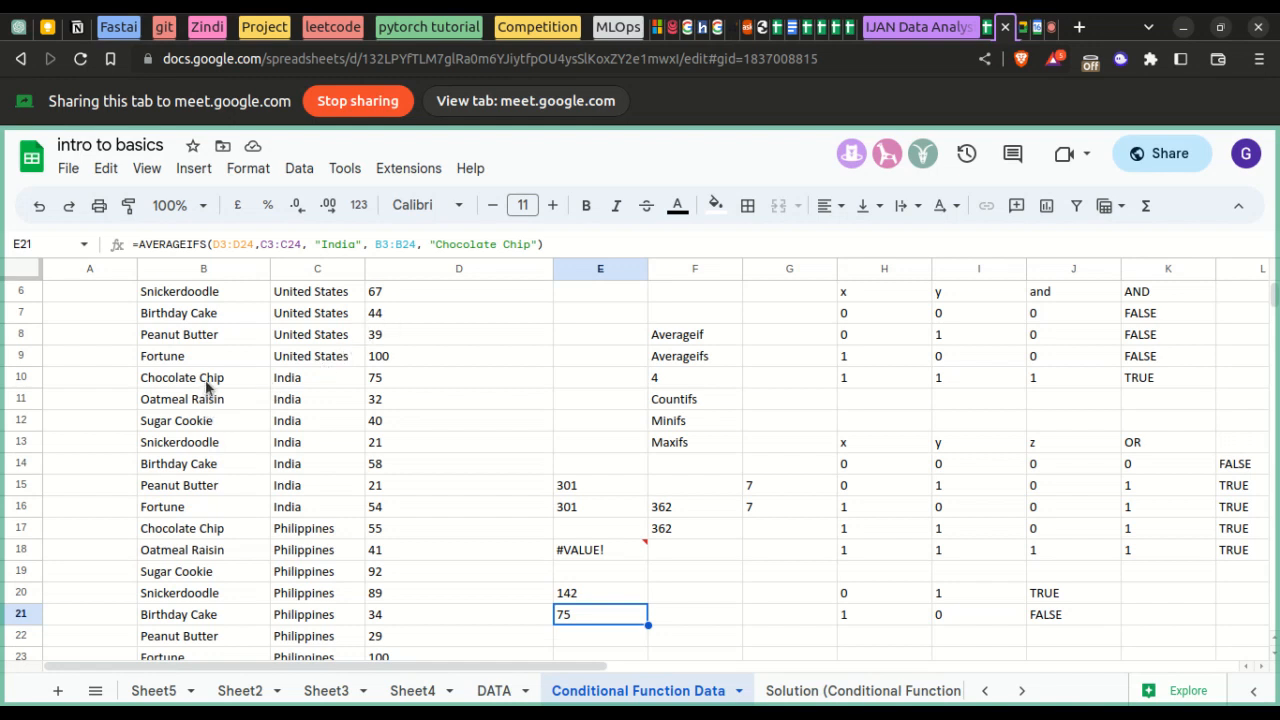
{"action": "left_click", "coordinate": [381, 376]}
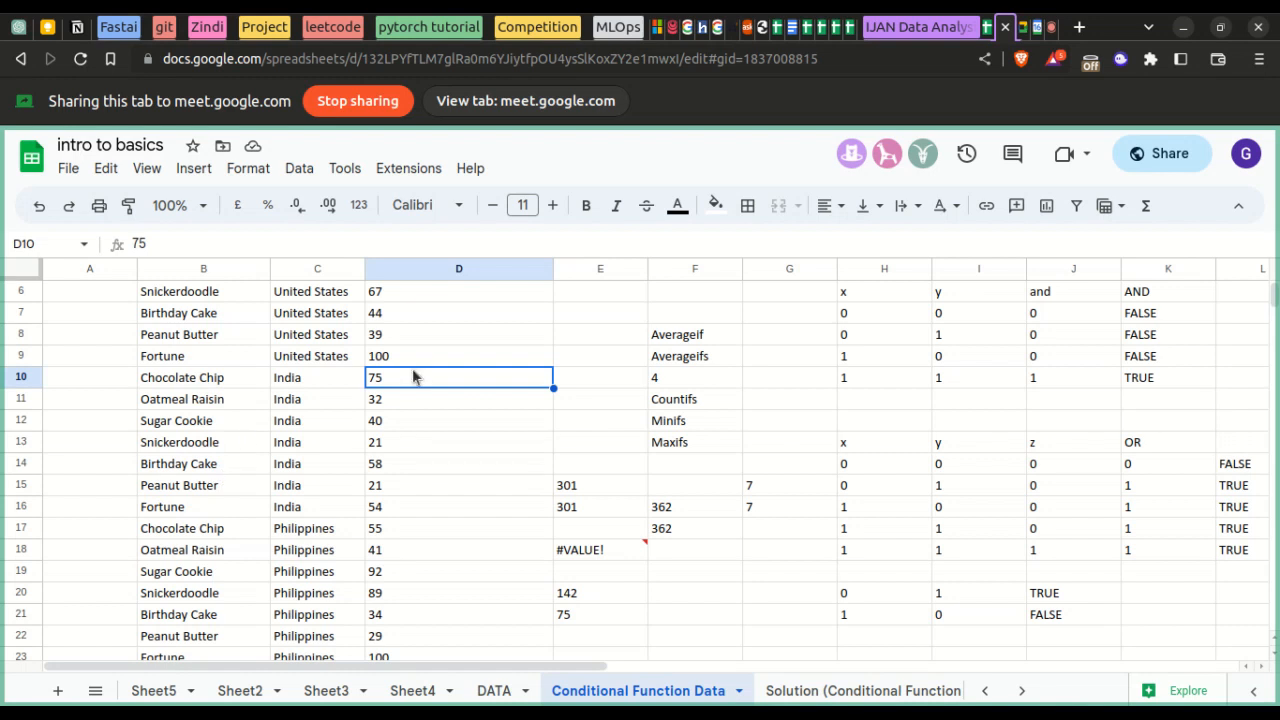
{"action": "scroll", "coordinate": [350, 508], "scroll_direction": "down", "scroll_amount": 2}
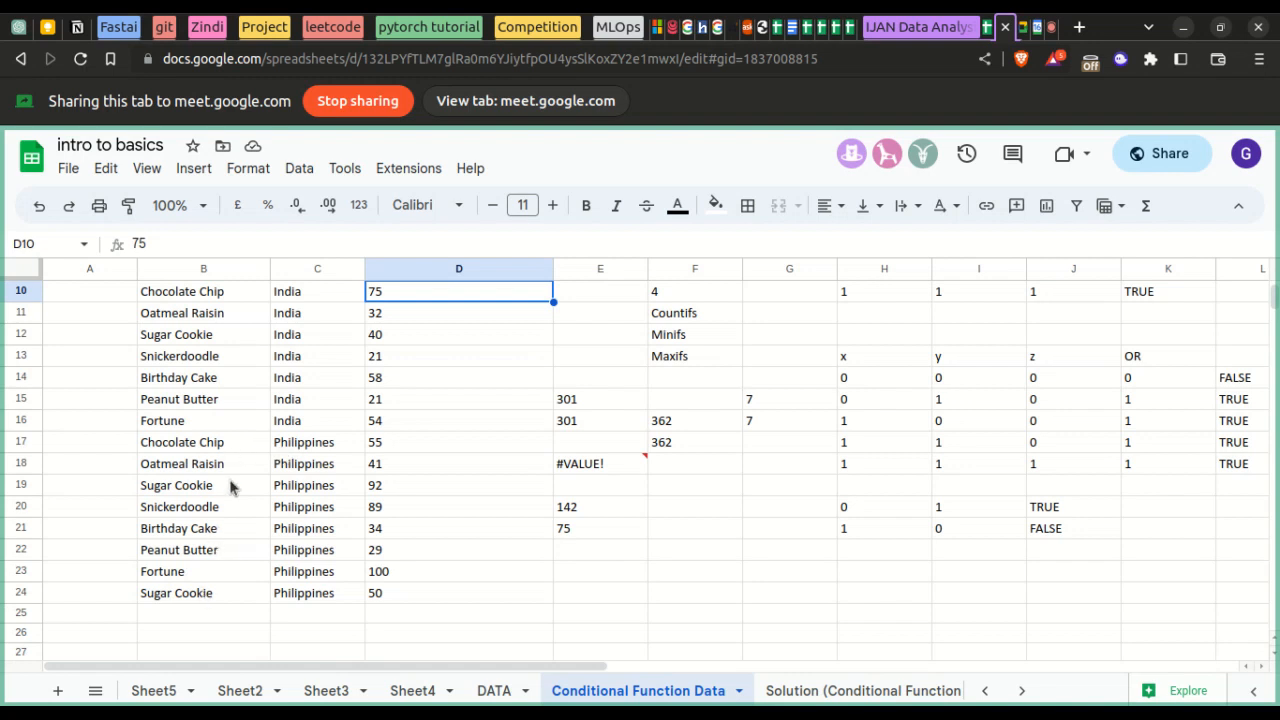
- Replace the country criterion in the AVERAGEIFS formula in E21 with "Philippines"
{"action": "left_click", "coordinate": [612, 528]}
{"action": "double_click", "coordinate": [609, 527]}
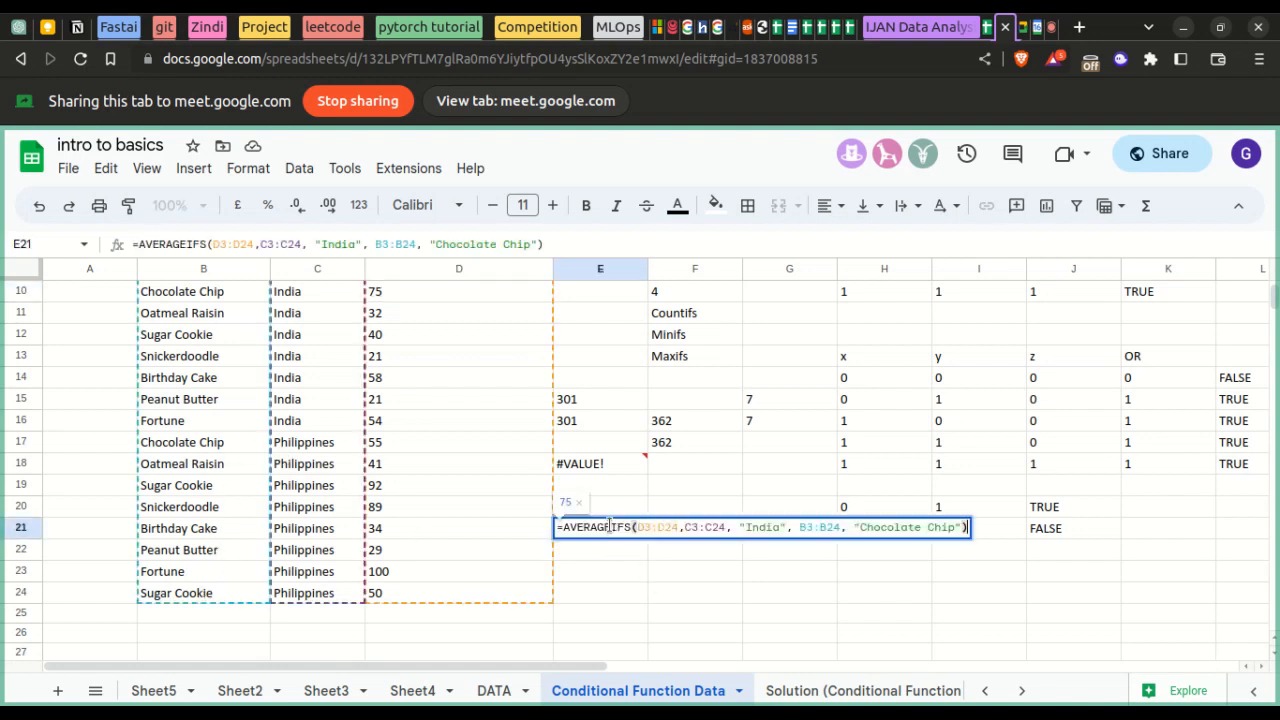
{"action": "double_click", "coordinate": [768, 527]}
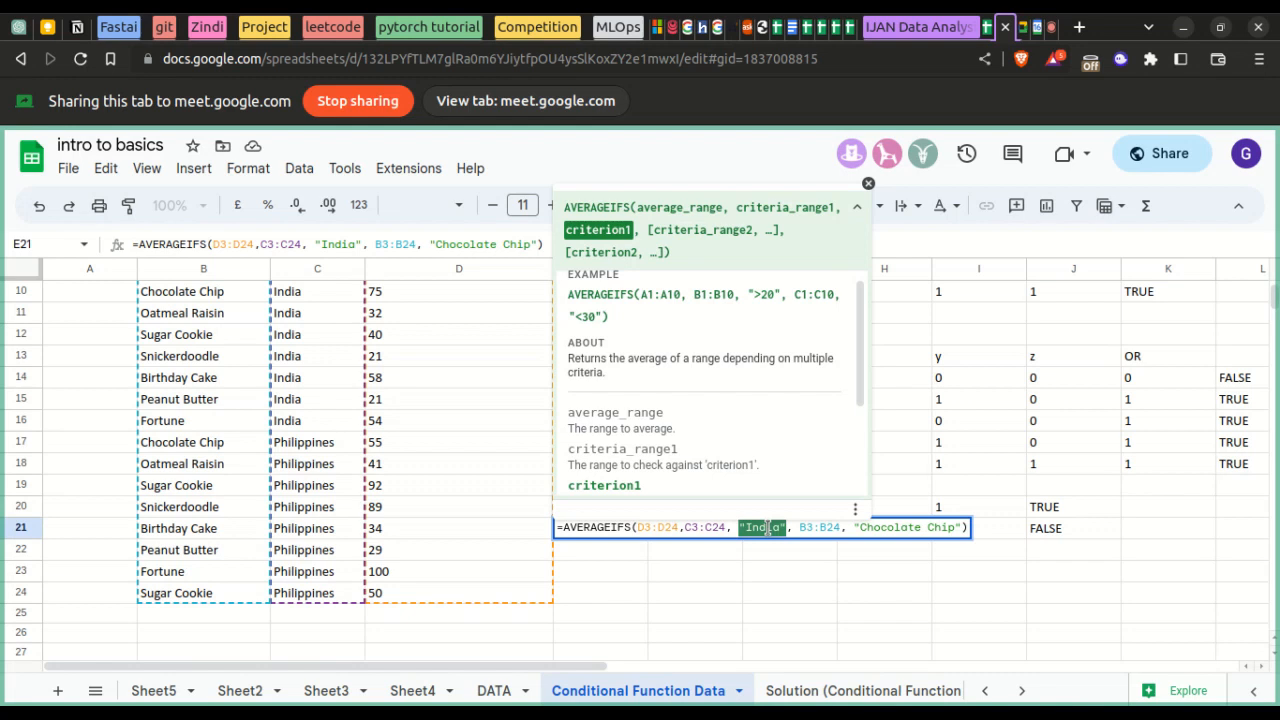
{"action": "triple_click", "coordinate": [768, 527]}
{"action": "left_click", "coordinate": [769, 527]}
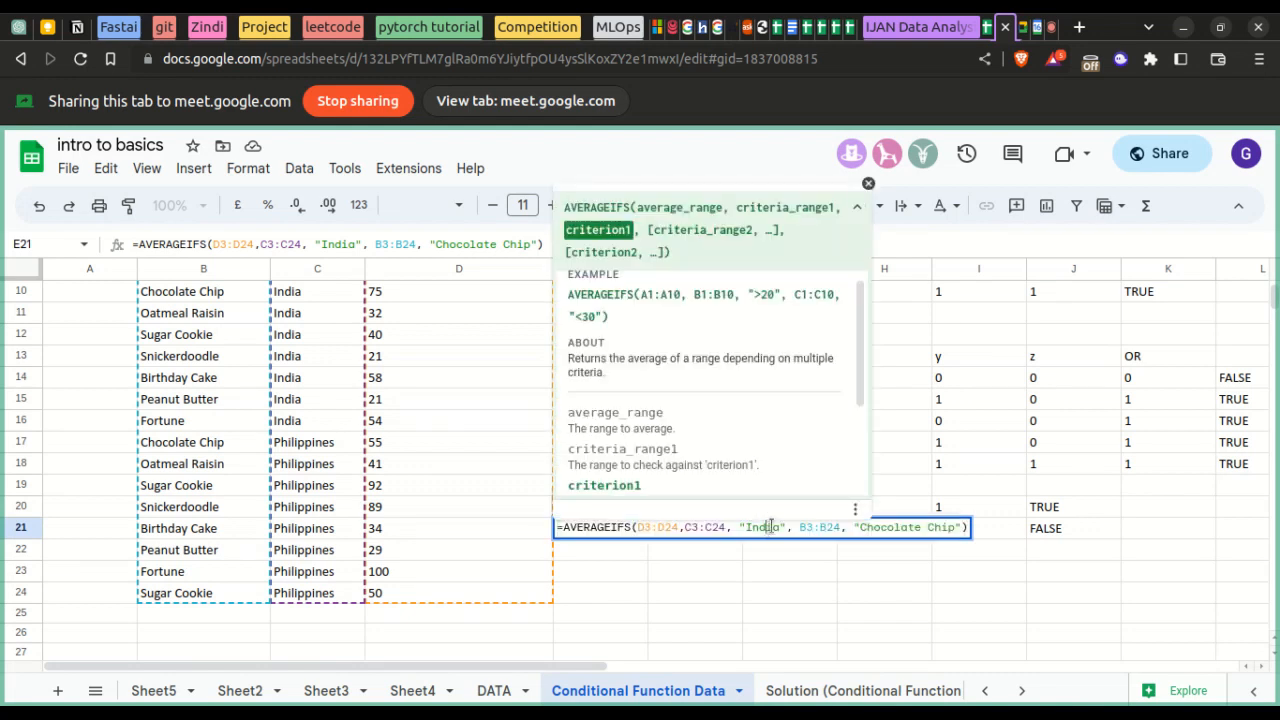
{"action": "key", "text": "BackSpace"}
{"action": "key", "text": "BackSpace"}
{"action": "key", "text": "BackSpace"}
{"action": "key", "text": "BackSpace"}
{"action": "key", "text": "BackSpace"}
{"action": "type", "text": "P"}
{"action": "type", "text": "hilippi"}
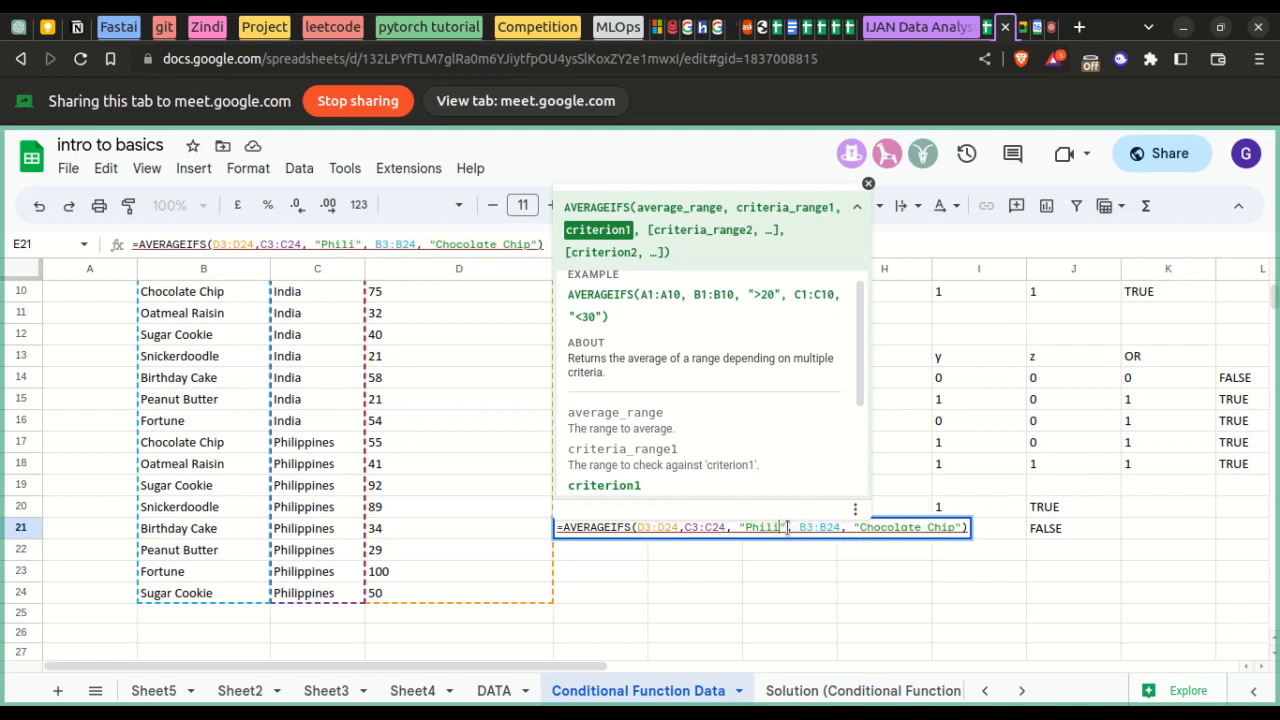
{"action": "type", "text": "ns"}
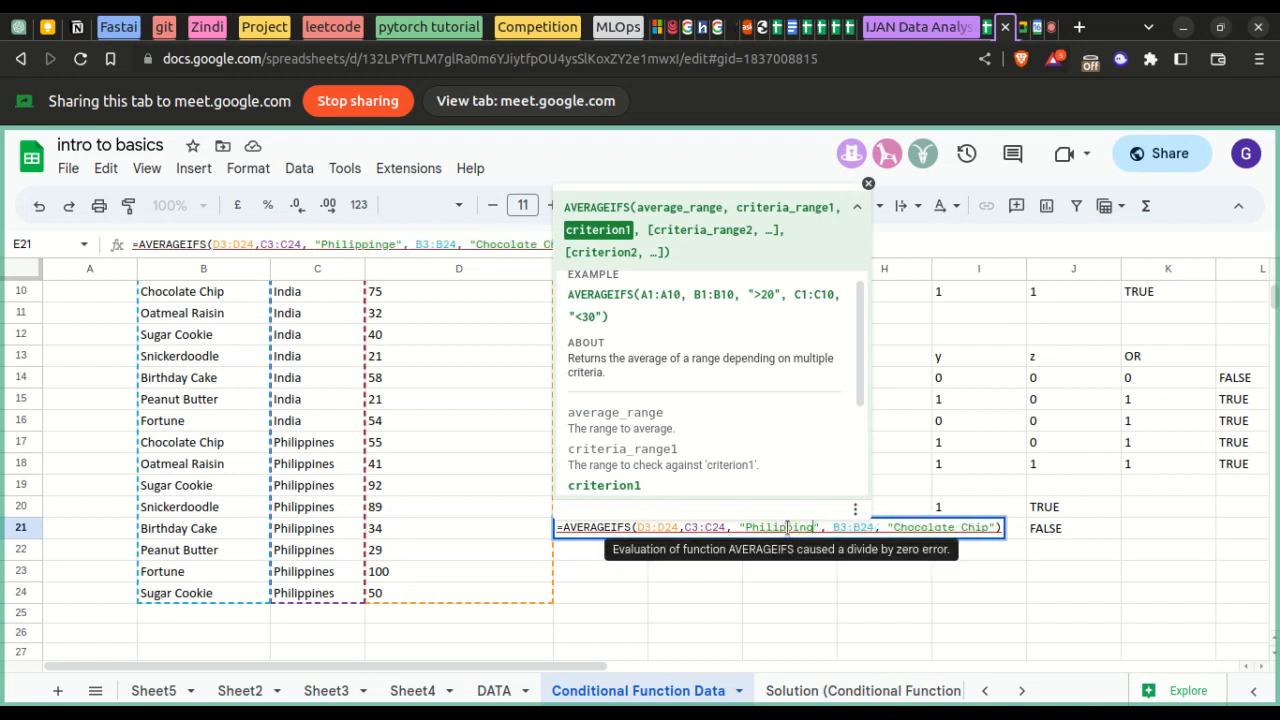
{"action": "key", "text": "BackSpace"}
{"action": "type", "text": "es"}
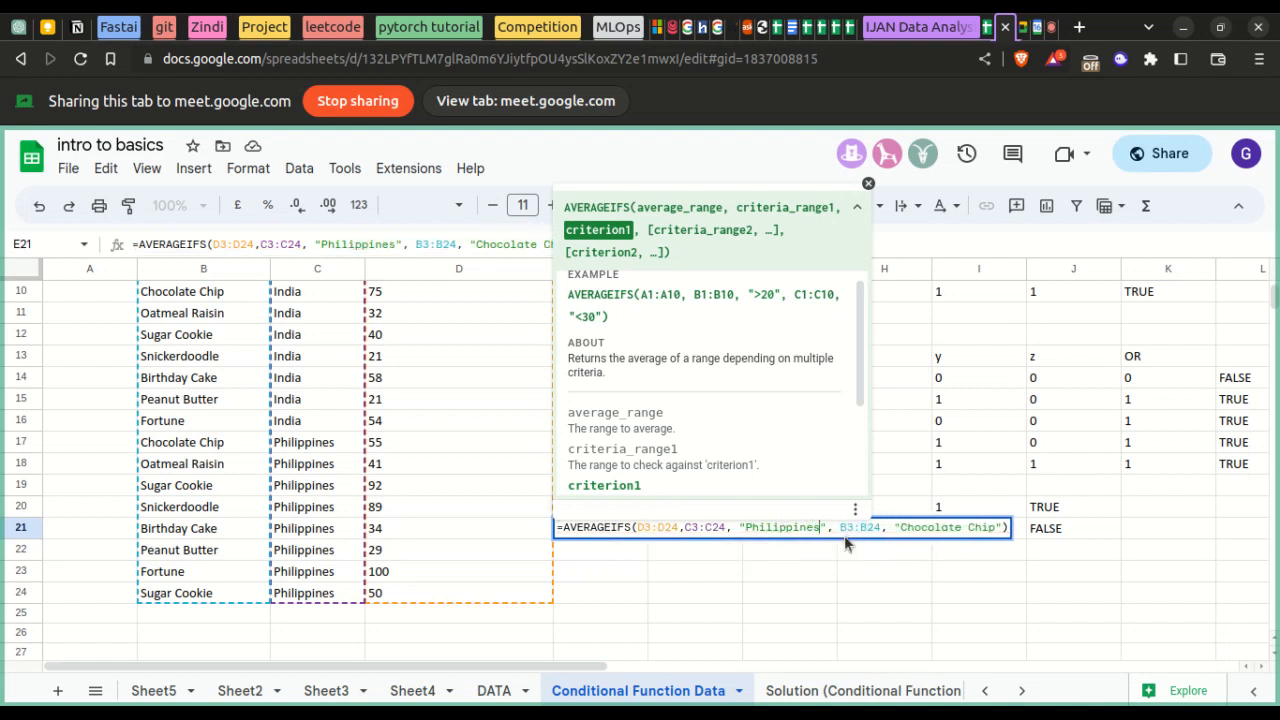
- Replace the cookie name criterion in the AVERAGEIFS formula in E21 with "Sugar Cookie" and commit the formula
{"action": "double_click", "coordinate": [911, 527]}
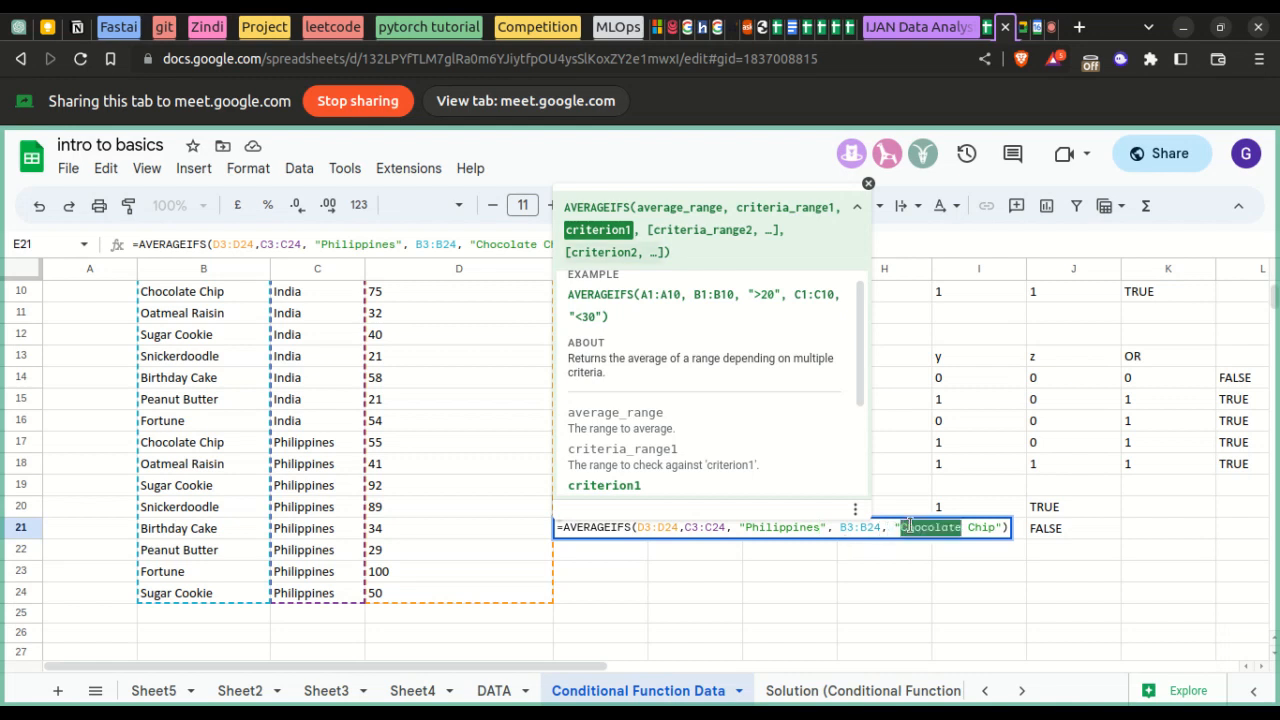
{"action": "type", "text": "\""}
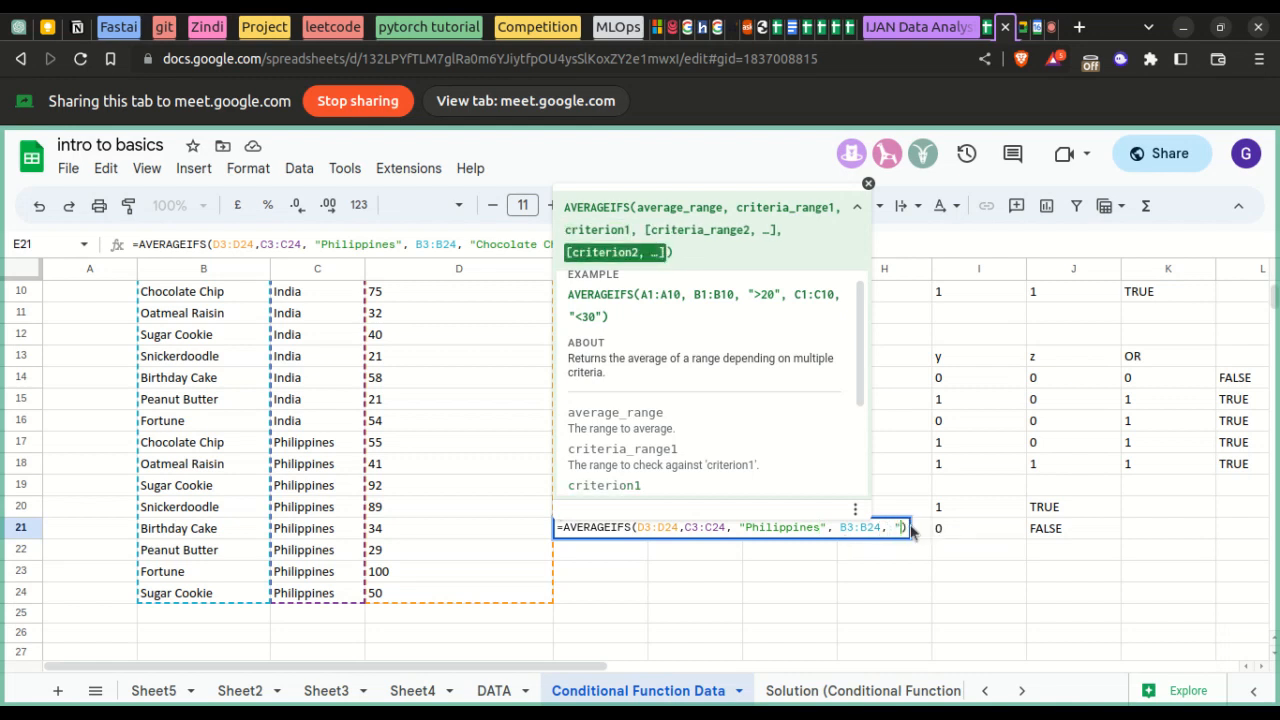
{"action": "type", "text": "Sugar Cookie\""}
{"action": "key", "text": "Return"}
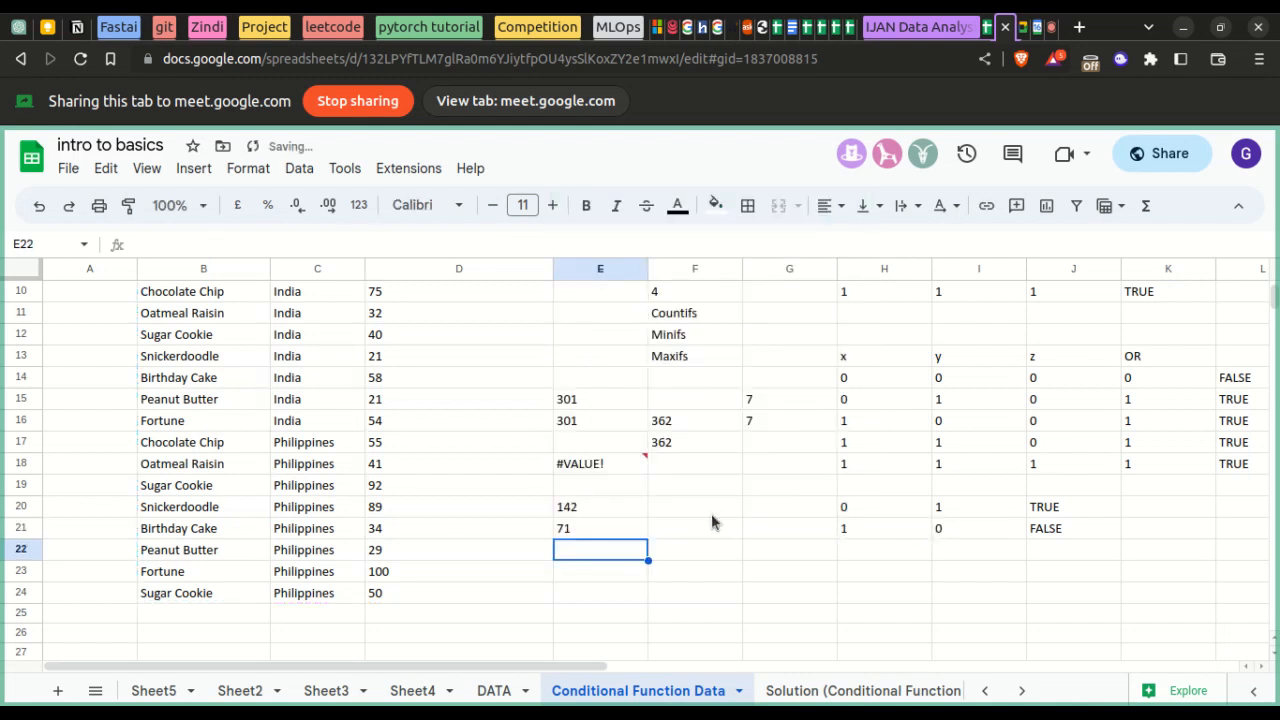
- Copy the full AVERAGEIFS formula text from E21 and paste it into E23
{"action": "key", "text": "Up"}
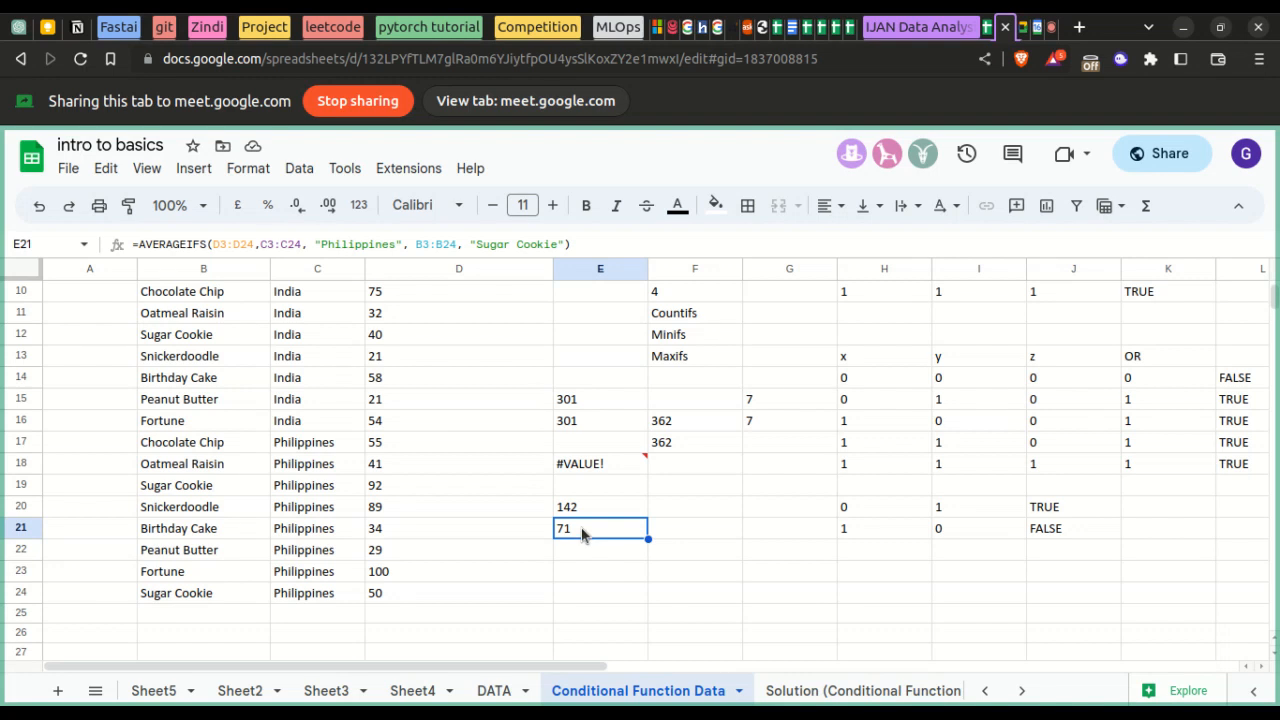
{"action": "double_click", "coordinate": [581, 532]}
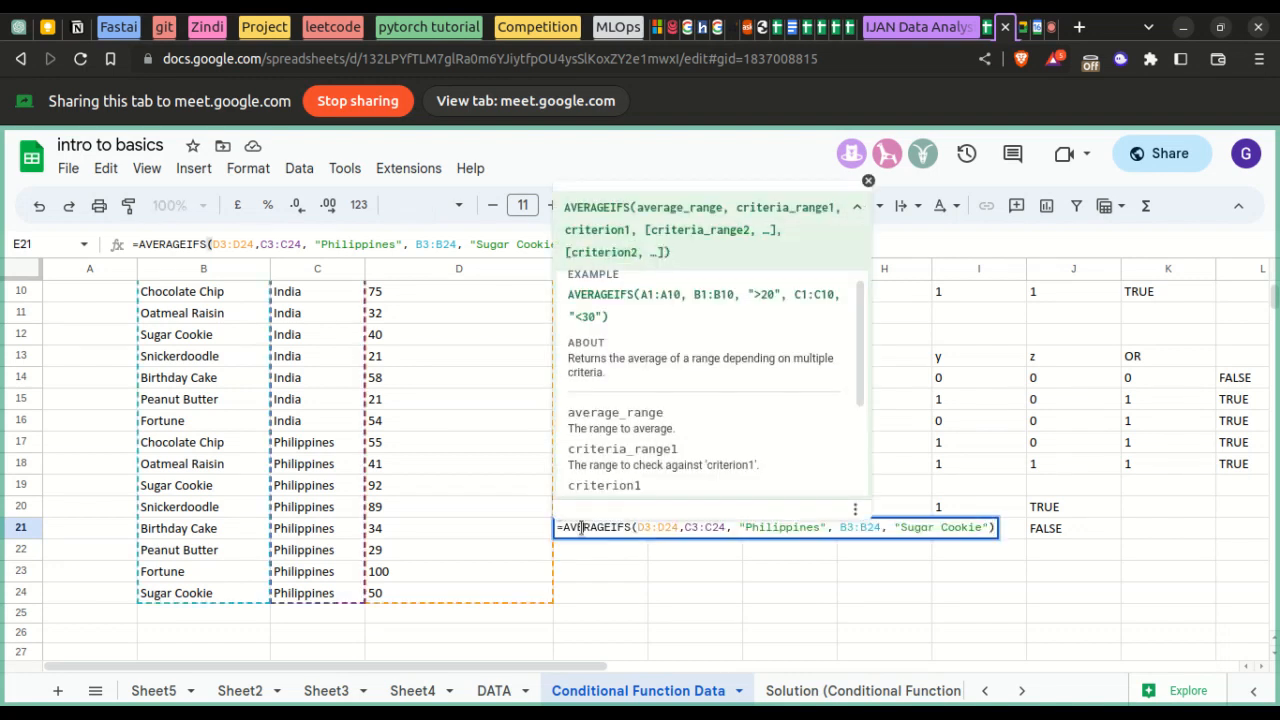
{"action": "key", "text": "ctrl+a"}
{"action": "key", "text": "ctrl+c"}
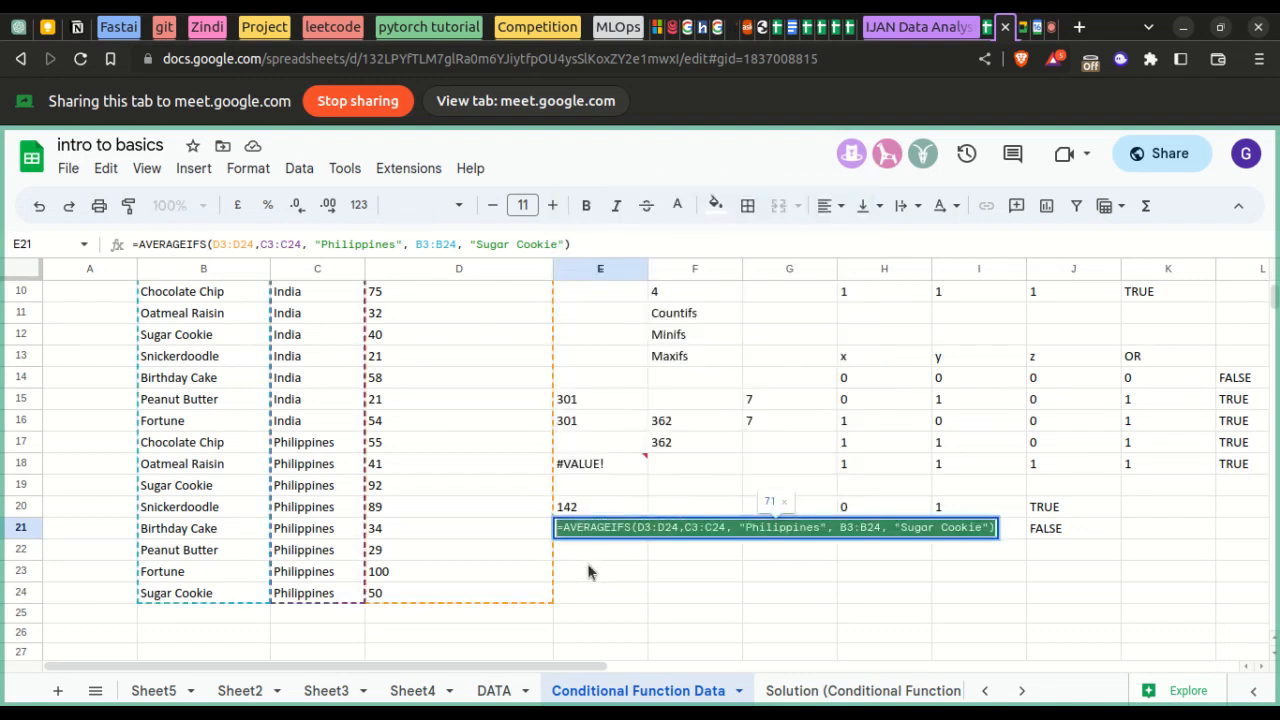
{"action": "double_click", "coordinate": [587, 570]}
{"action": "key", "text": "ctrl+v"}
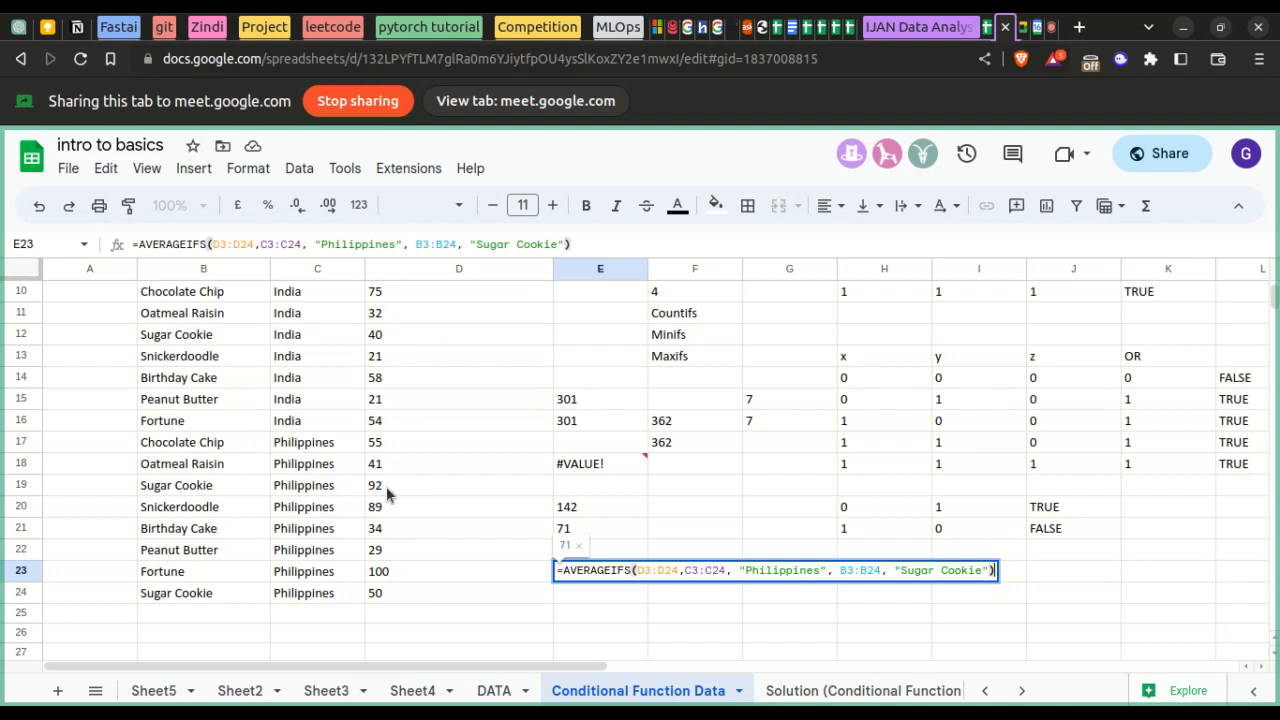
- Add a third condition to the AVERAGEIFS formula in E23, range D3:D24 with criterion ">75", and commit it
{"action": "left_click", "coordinate": [903, 568]}
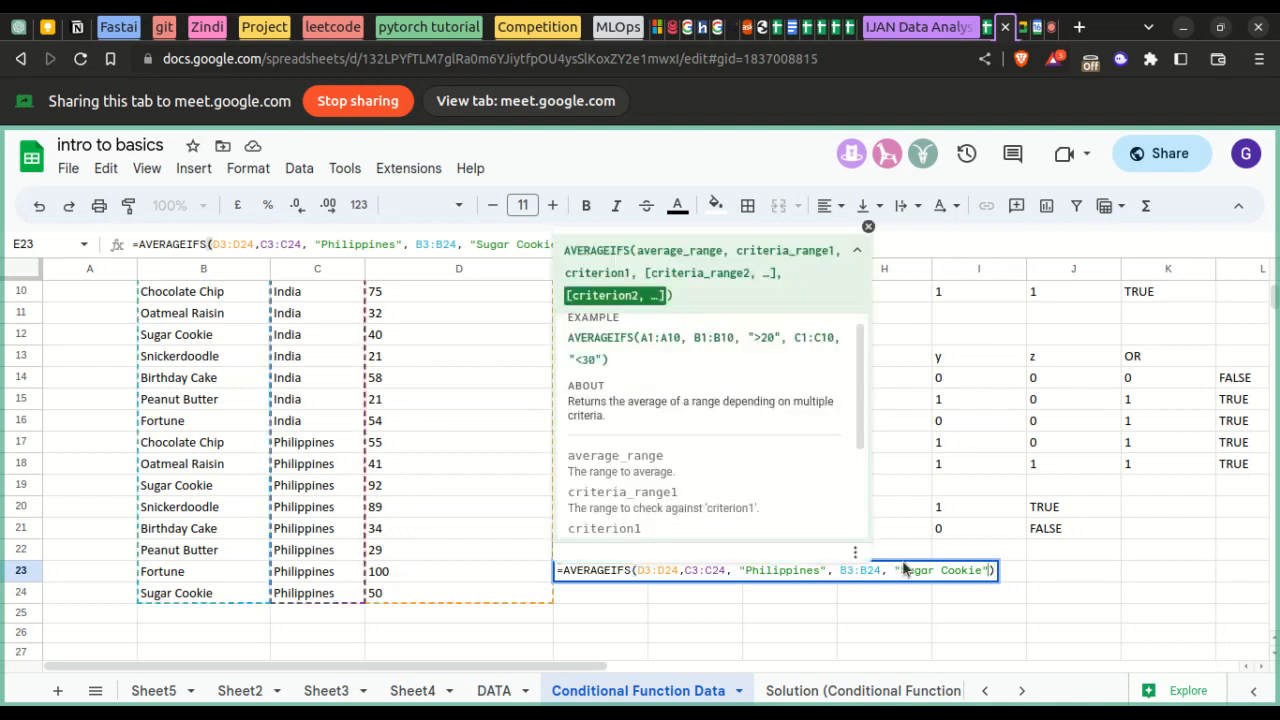
{"action": "type", "text": ","}
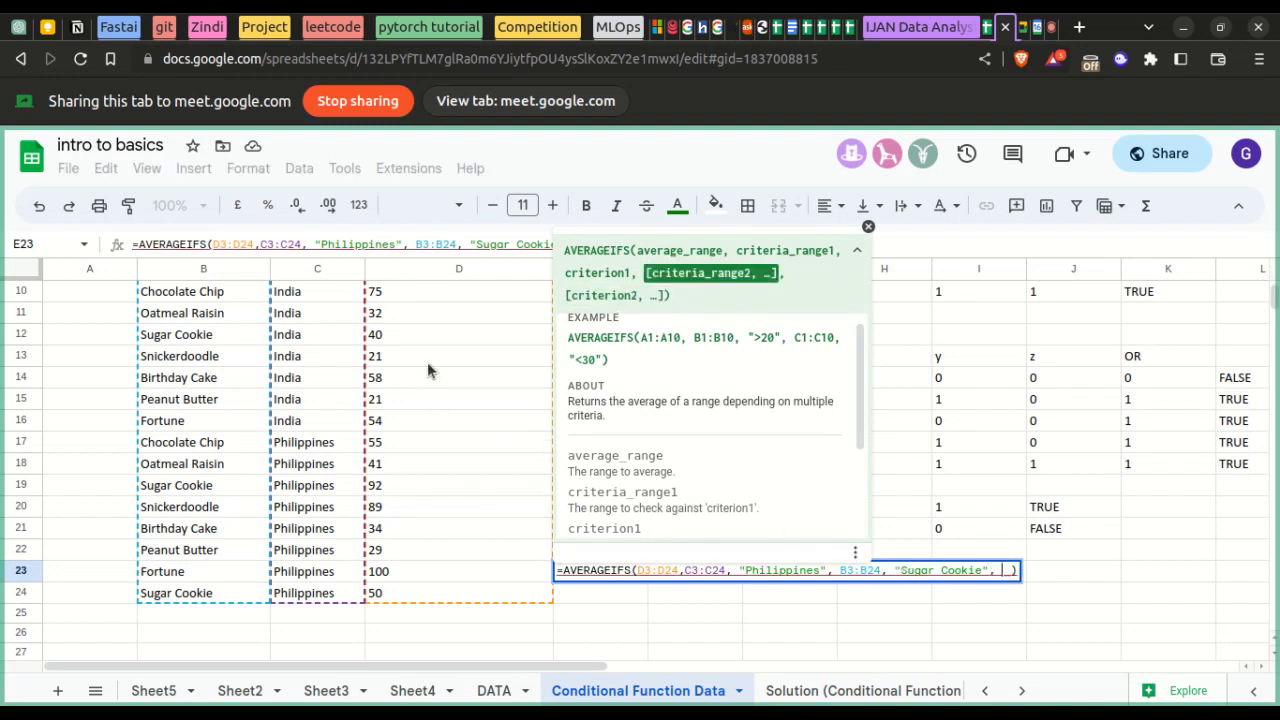
{"action": "scroll", "coordinate": [427, 362], "scroll_direction": "up", "scroll_amount": 5}
{"action": "left_click_drag", "start_coordinate": [424, 332], "coordinate": [433, 551]}
{"action": "scroll", "coordinate": [433, 527], "scroll_direction": "down", "scroll_amount": 4}
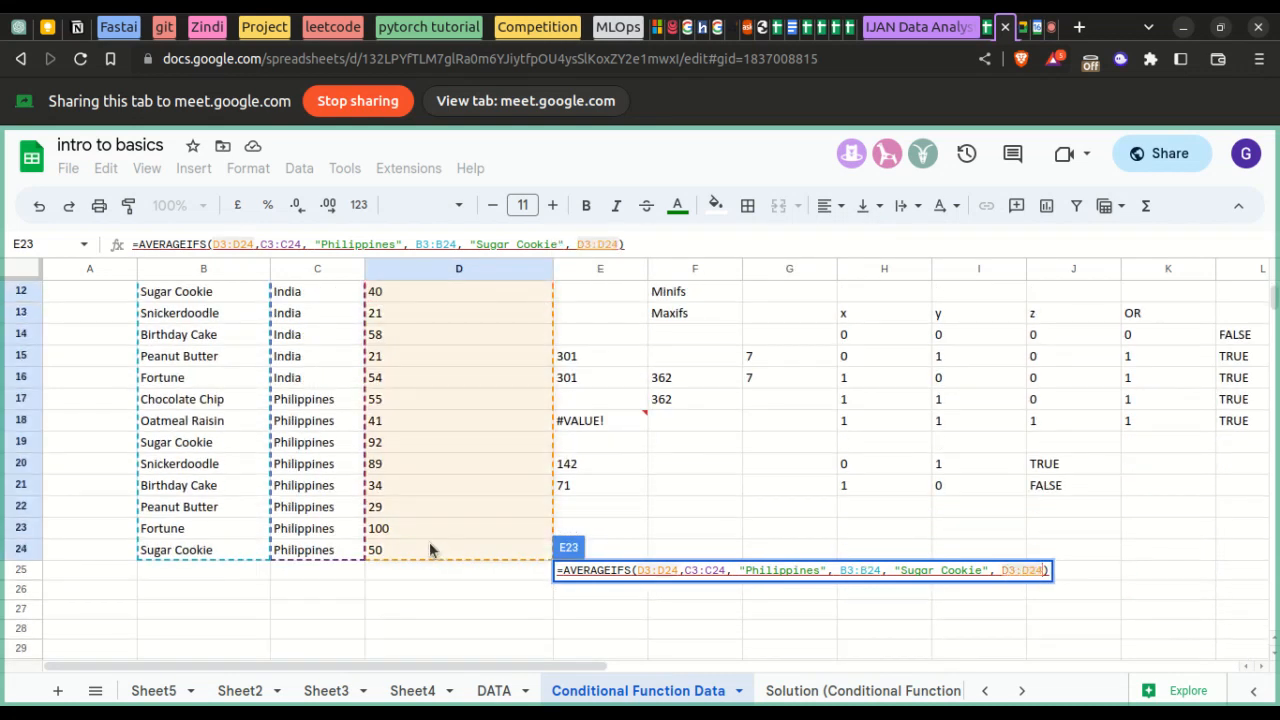
{"action": "type", "text": ", \""}
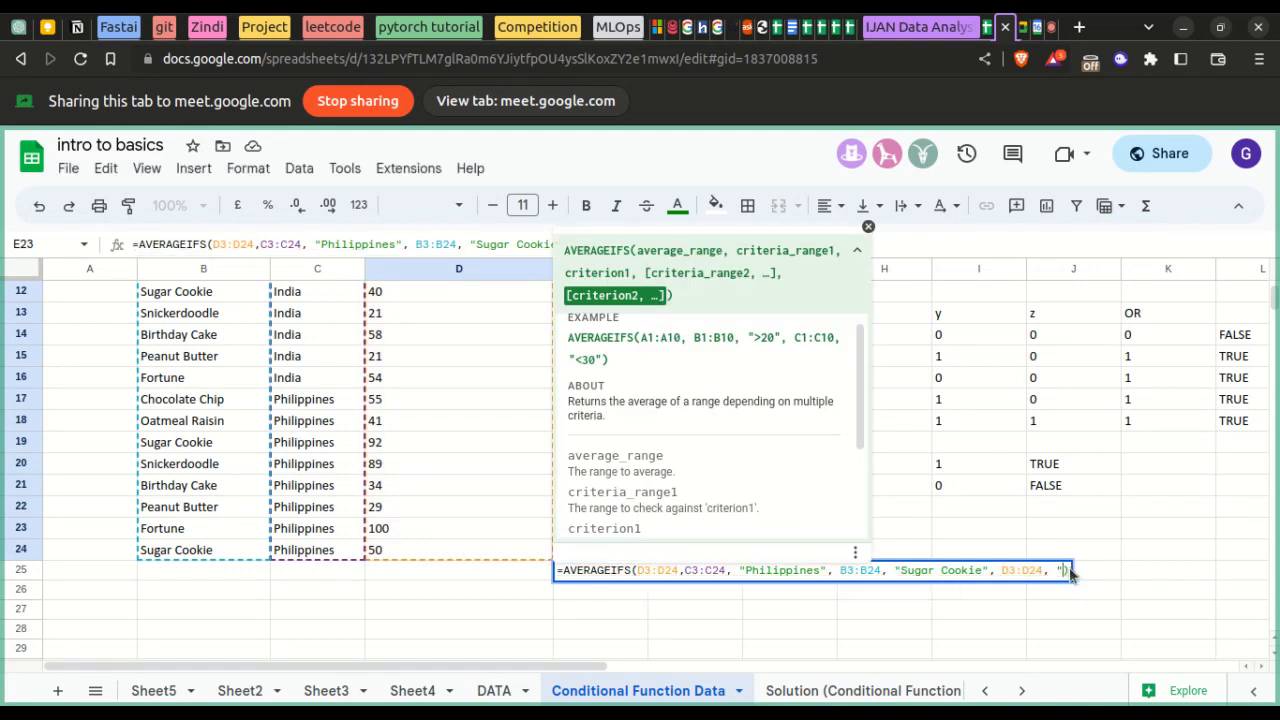
{"action": "type", "text": ">"}
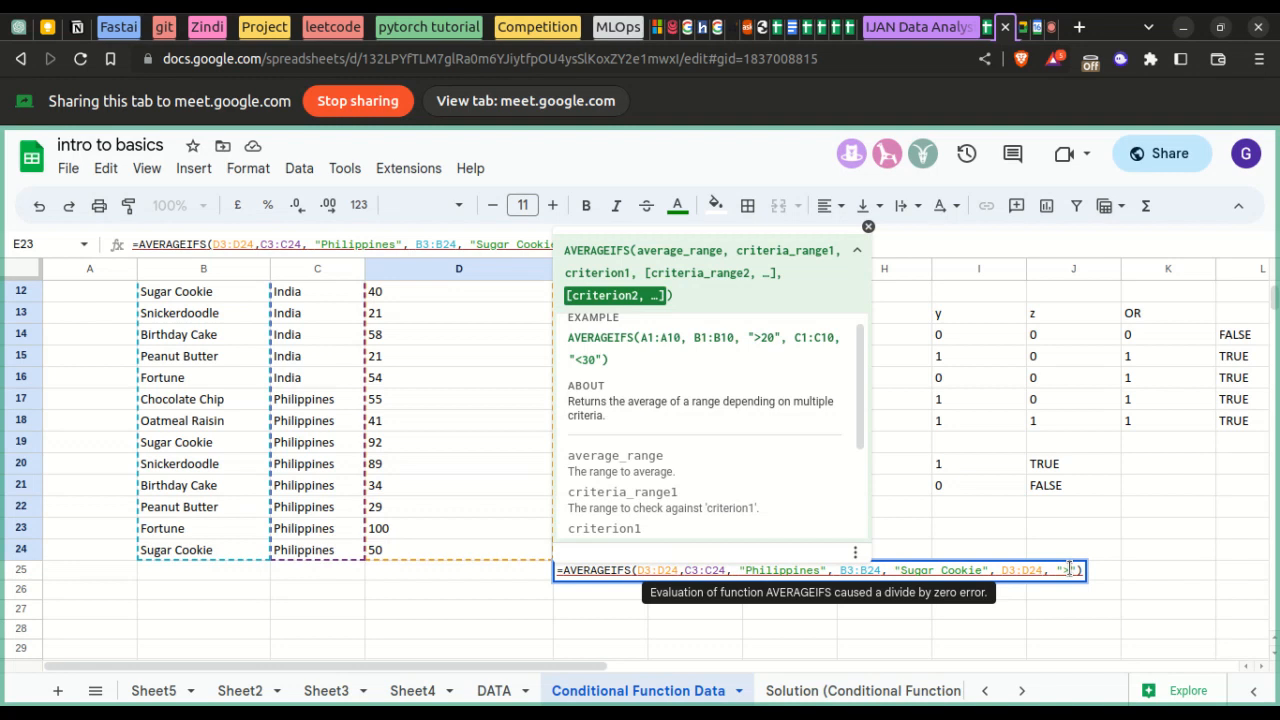
{"action": "type", "text": "75"}
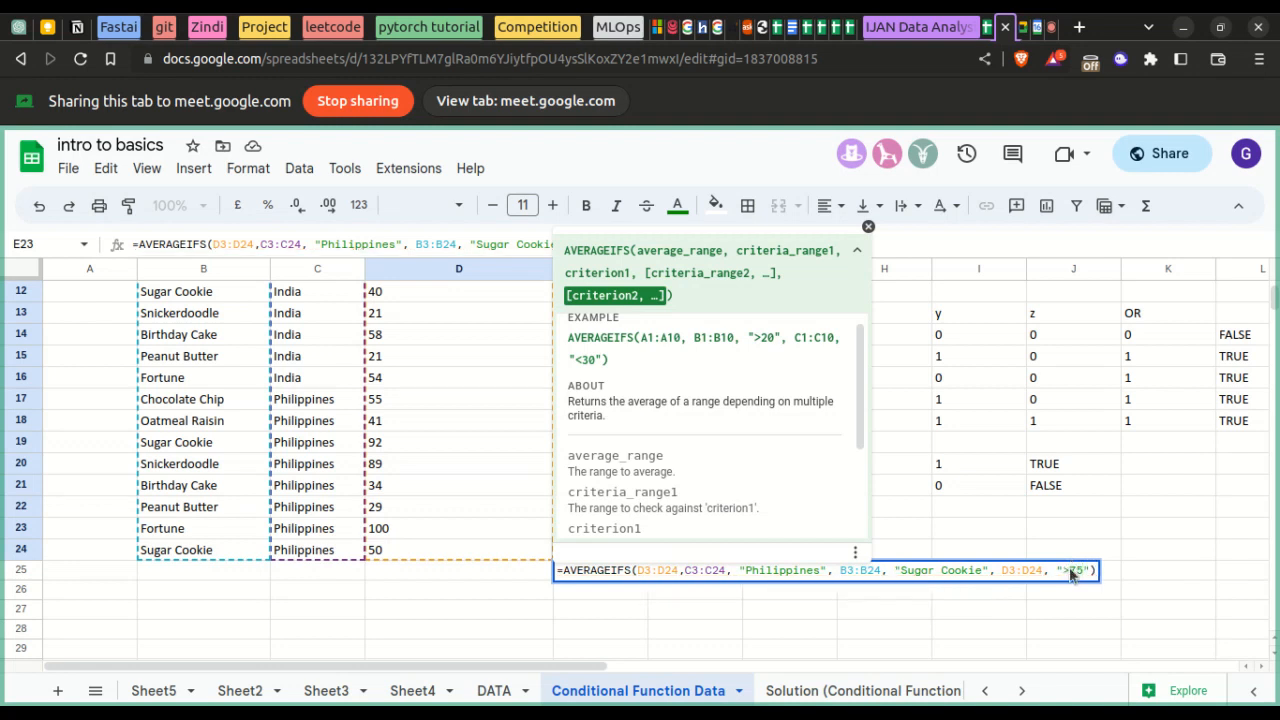
{"action": "key", "text": "Return"}
- Compare the AVERAGEIFS result in E23 with the units sold for Sugar Cookie in the Philippines in D19
{"action": "left_click", "coordinate": [593, 534]}
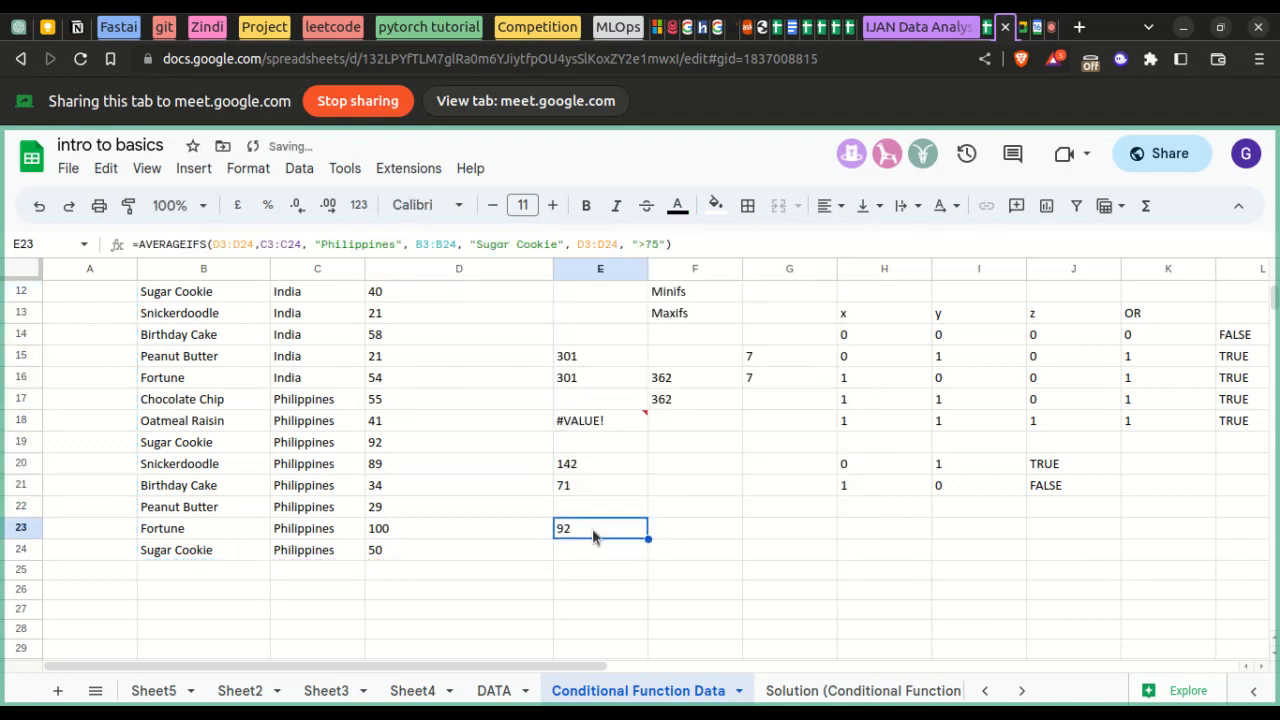
{"action": "left_click", "coordinate": [444, 446]}
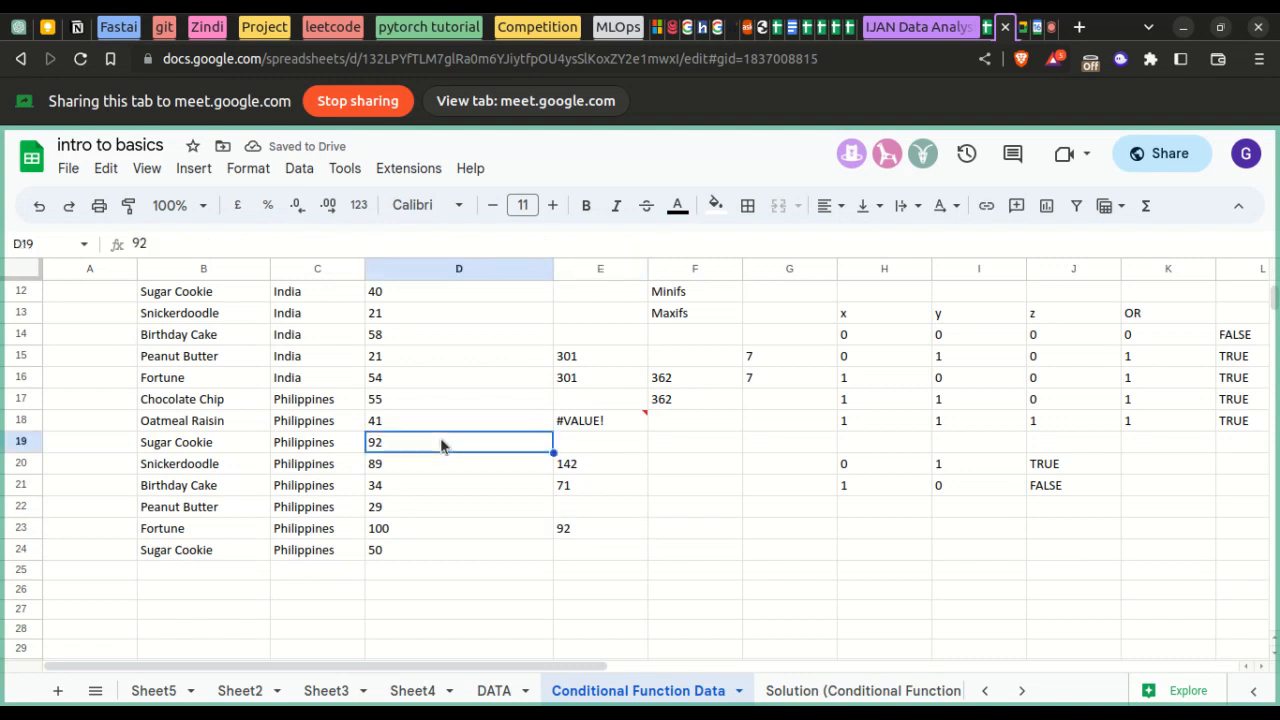
{"action": "left_click", "coordinate": [577, 530]}
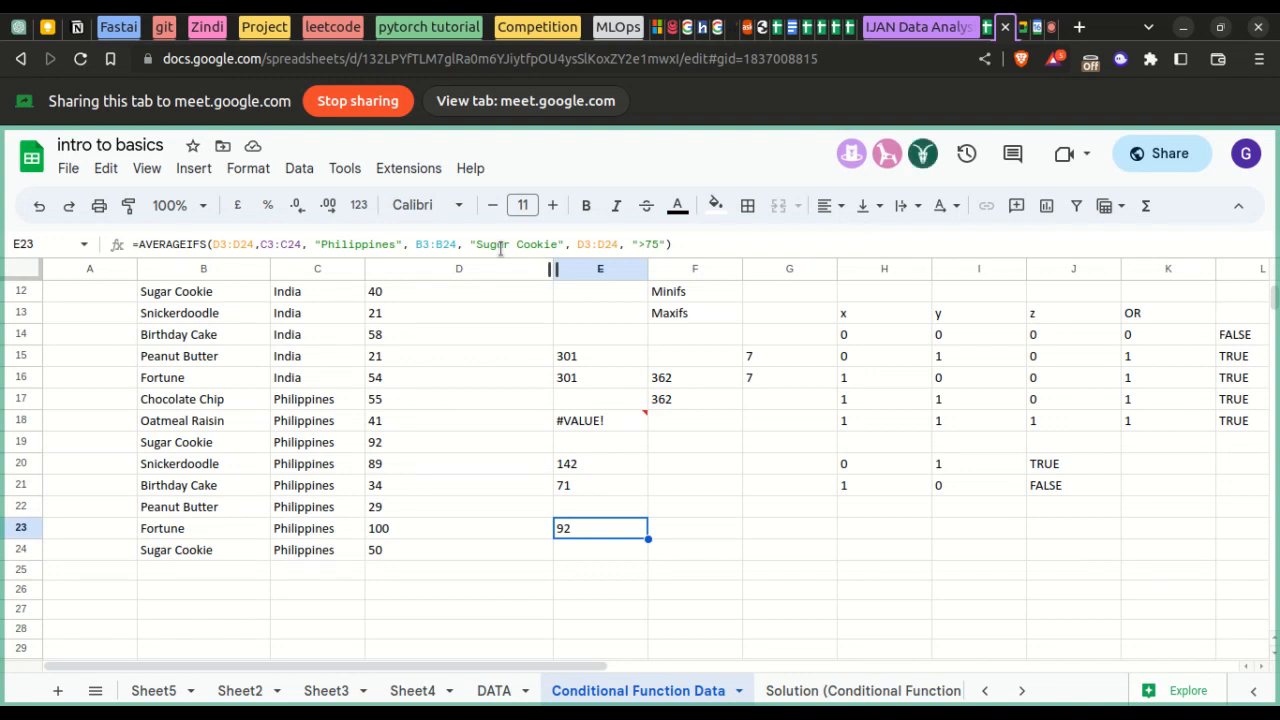
- Start an AVERAGEIF formula in E24 and read the help on its criteria range, criterion and average range arguments
{"action": "double_click", "coordinate": [597, 552]}
{"action": "type", "text": "=average"}
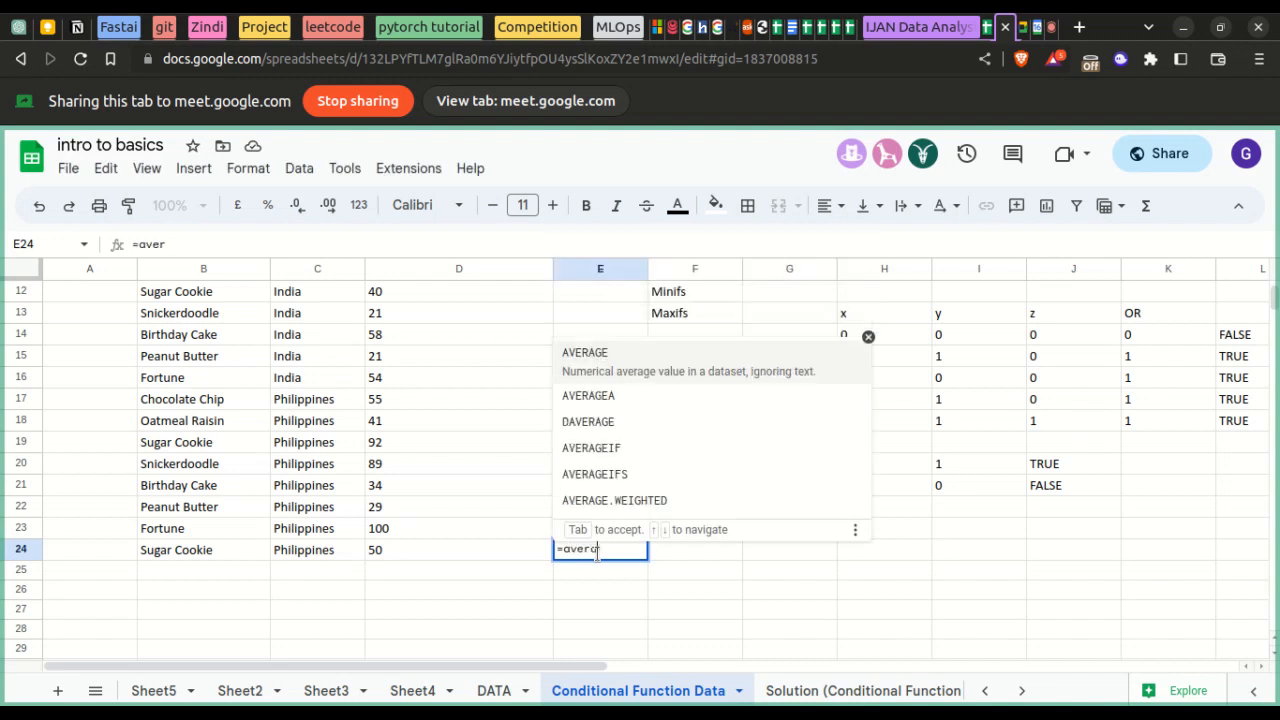
{"action": "left_click", "coordinate": [628, 431]}
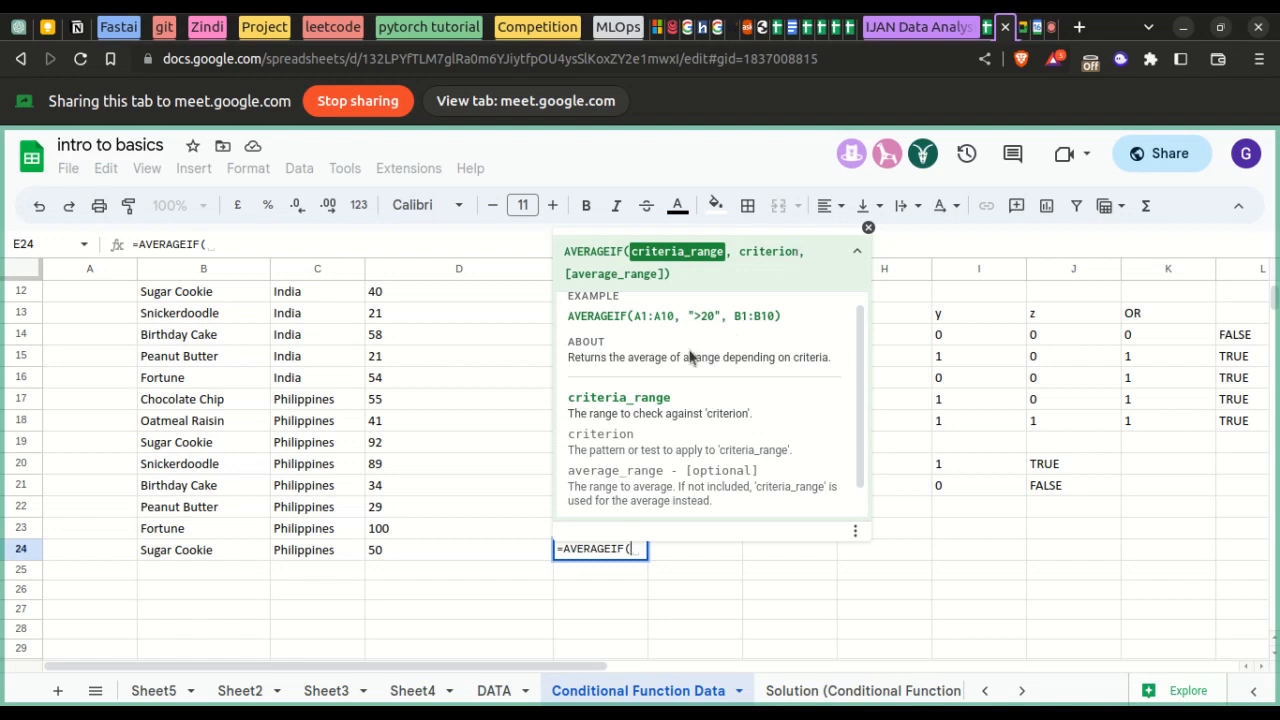
{"action": "scroll", "coordinate": [690, 357], "scroll_direction": "down", "scroll_amount": 2}
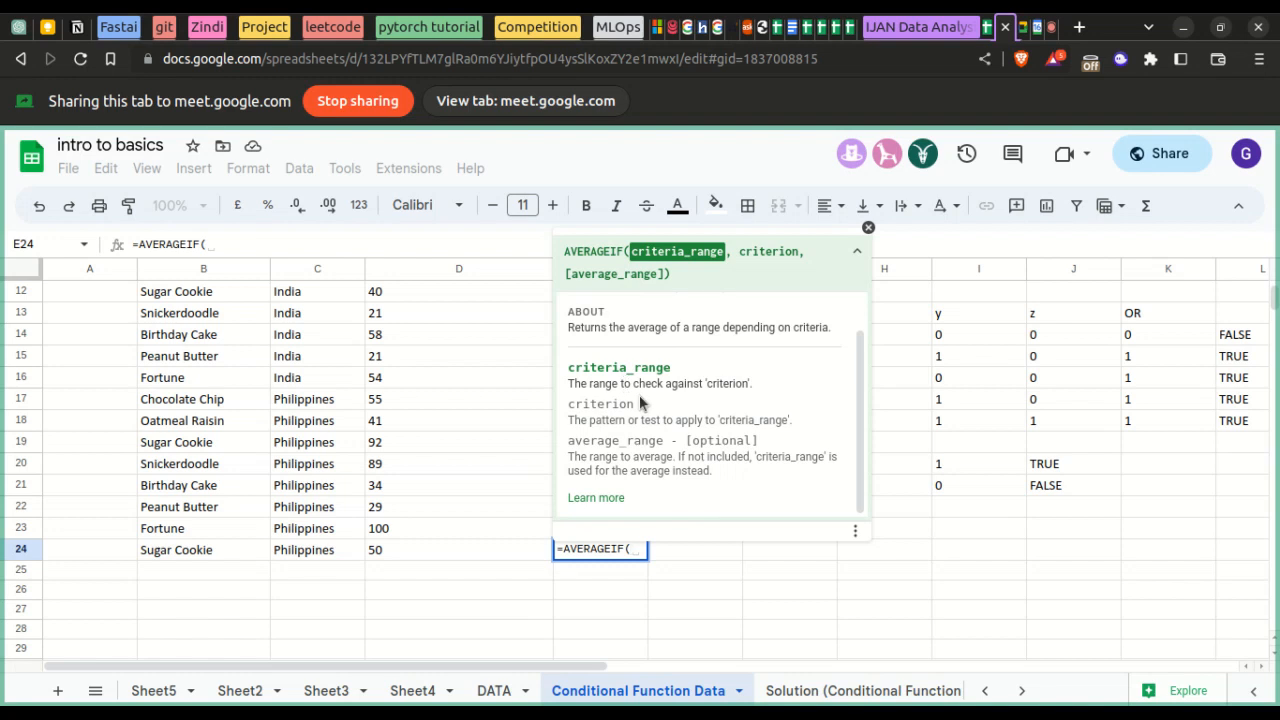
{"action": "scroll", "coordinate": [690, 364], "scroll_direction": "up", "scroll_amount": 1}
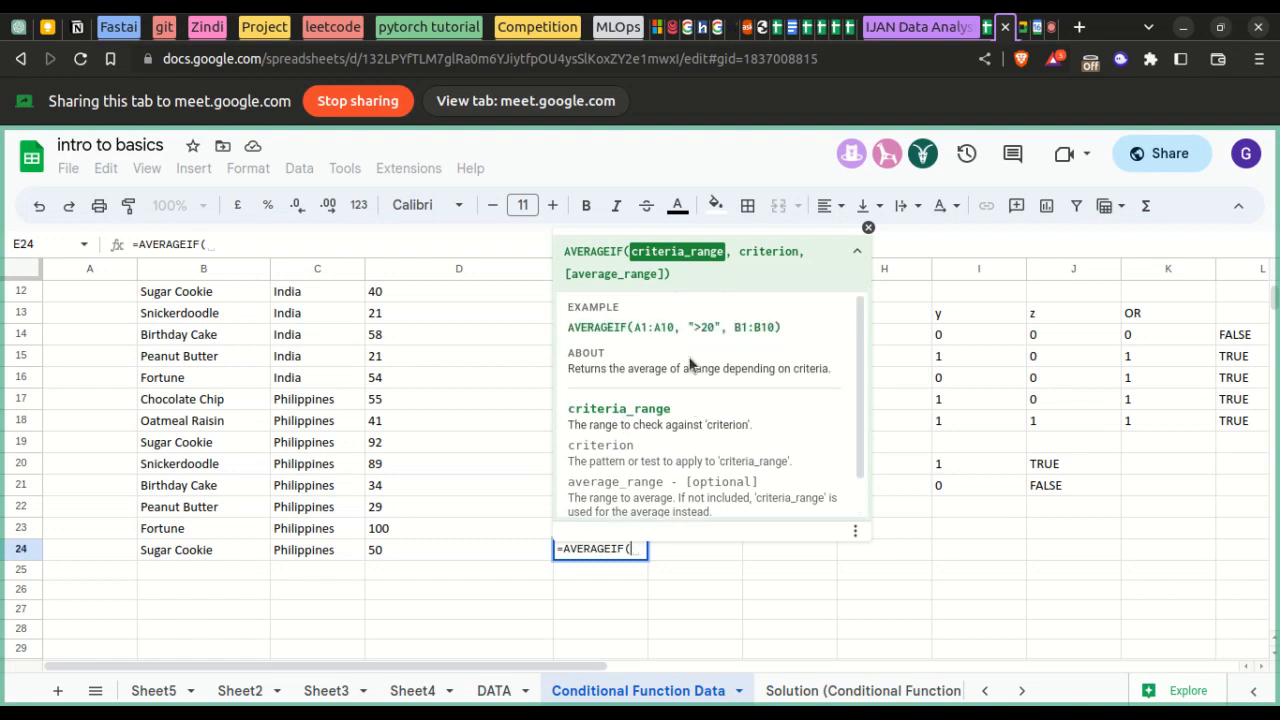
{"action": "scroll", "coordinate": [690, 364], "scroll_direction": "down", "scroll_amount": 1}
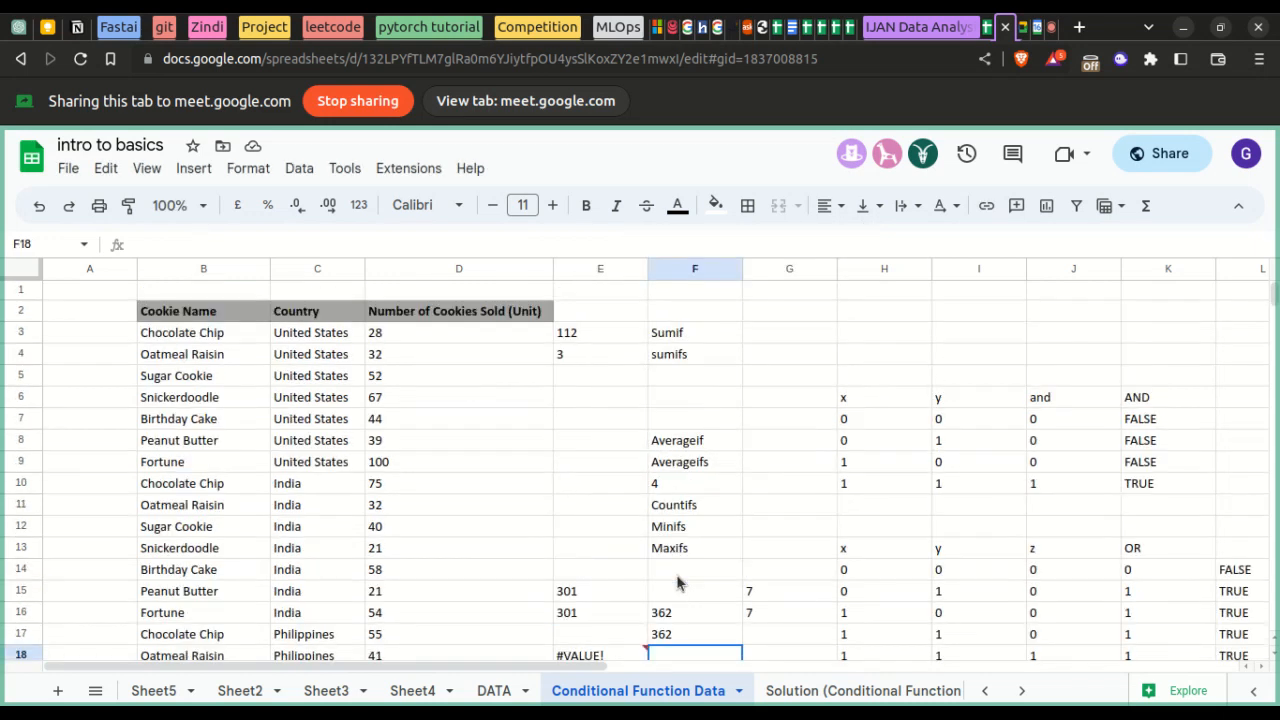
- Look through the categories of built-in functions that can be inserted, then close the list without inserting one
{"action": "scroll", "coordinate": [676, 584], "scroll_direction": "down", "scroll_amount": 1}
{"action": "scroll", "coordinate": [678, 582], "scroll_direction": "up", "scroll_amount": 2}
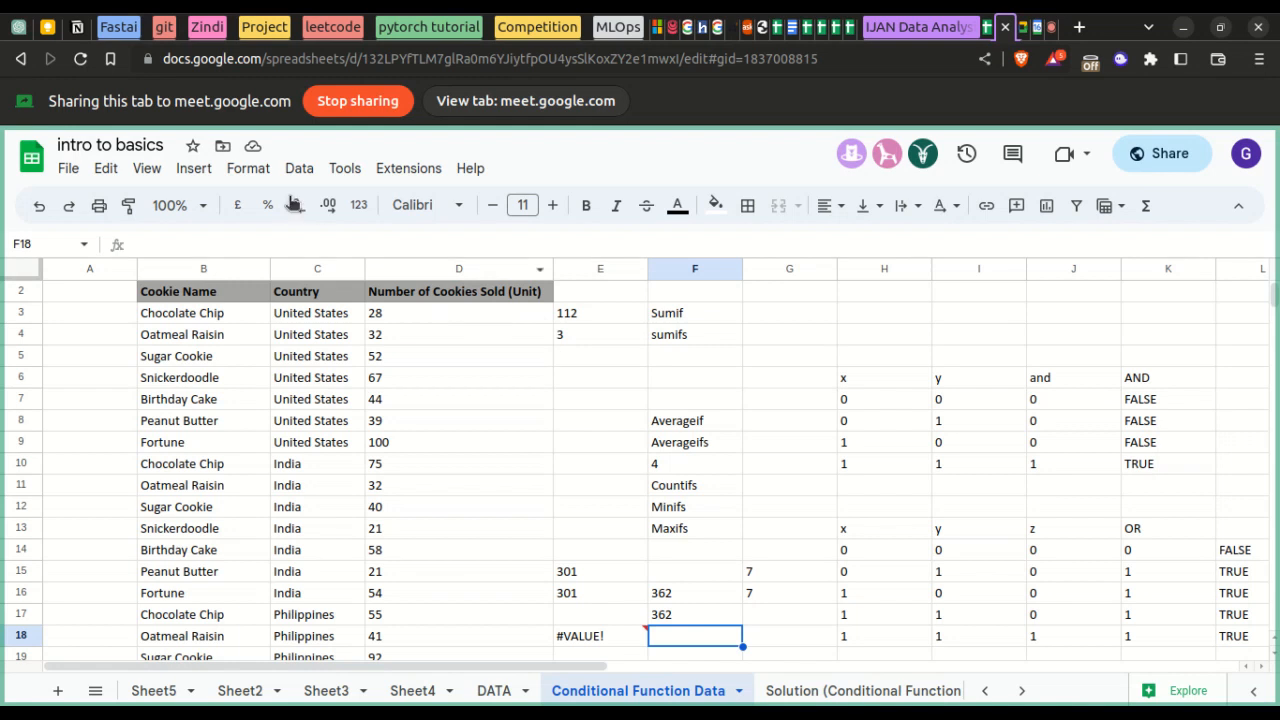
{"action": "left_click", "coordinate": [194, 168]}
{"action": "mouse_move", "coordinate": [268, 483]}
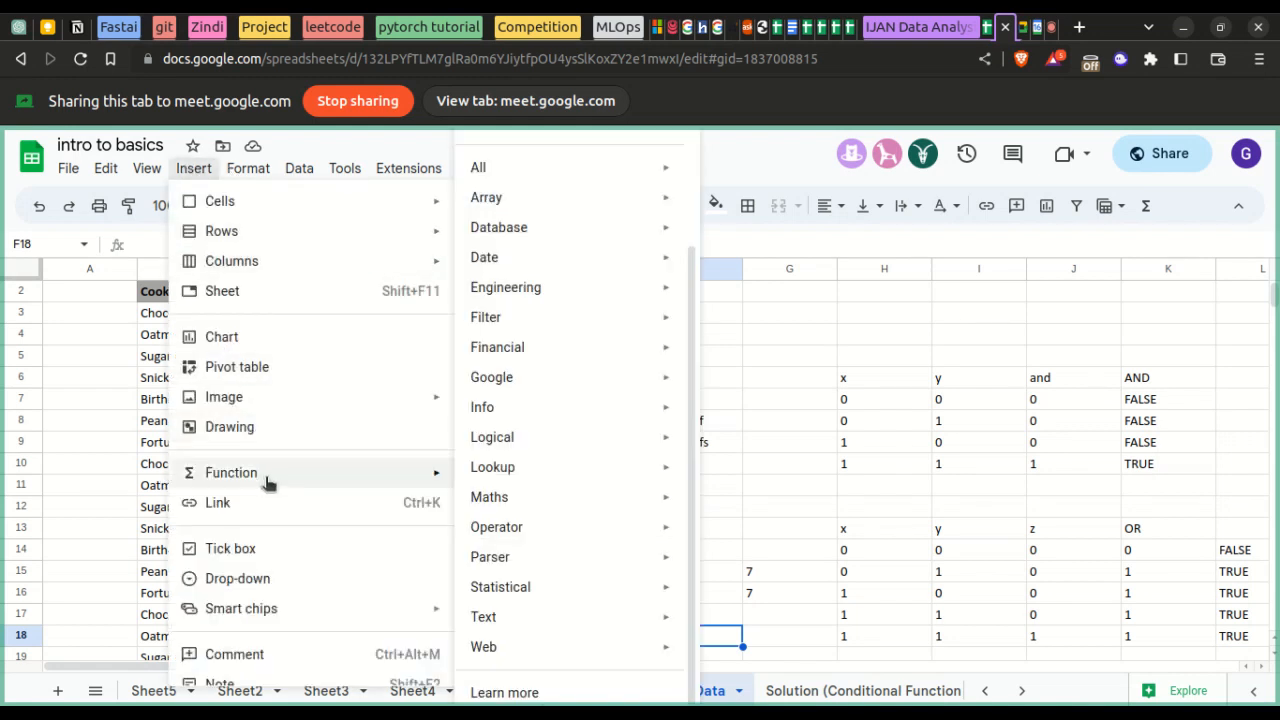
{"action": "scroll", "coordinate": [522, 210], "scroll_direction": "up", "scroll_amount": 2}
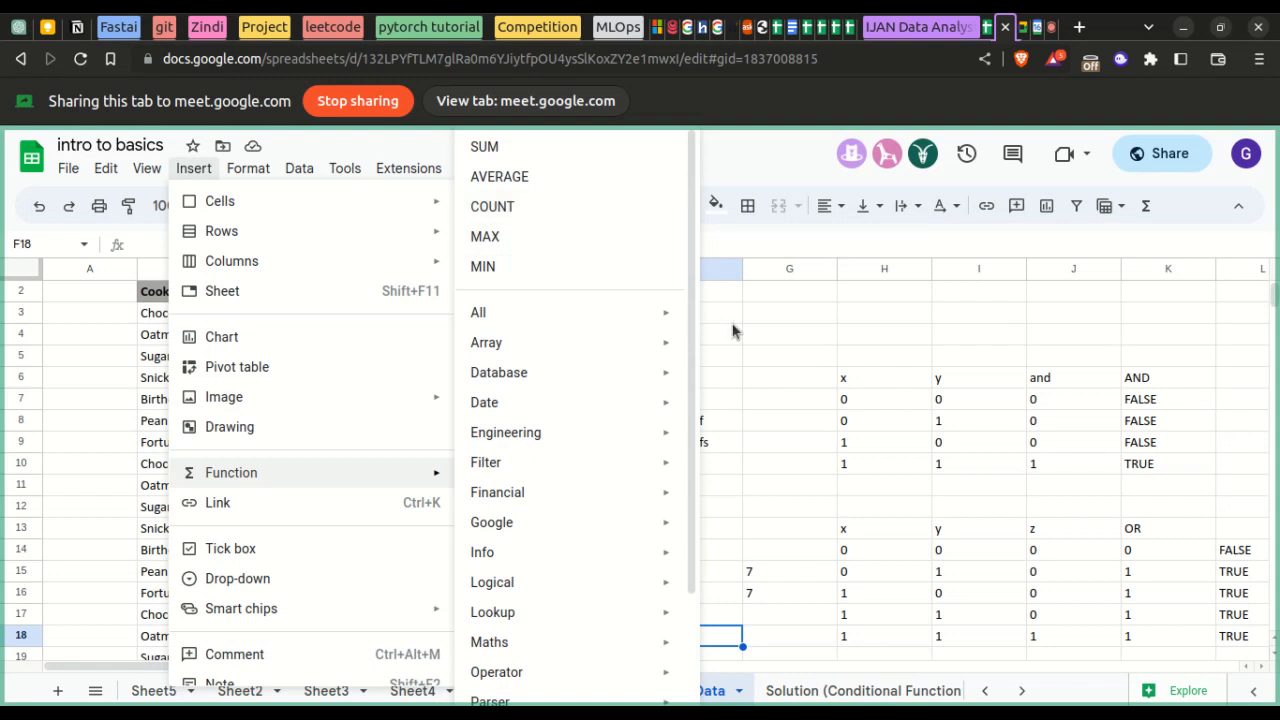
{"action": "left_click", "coordinate": [901, 422]}
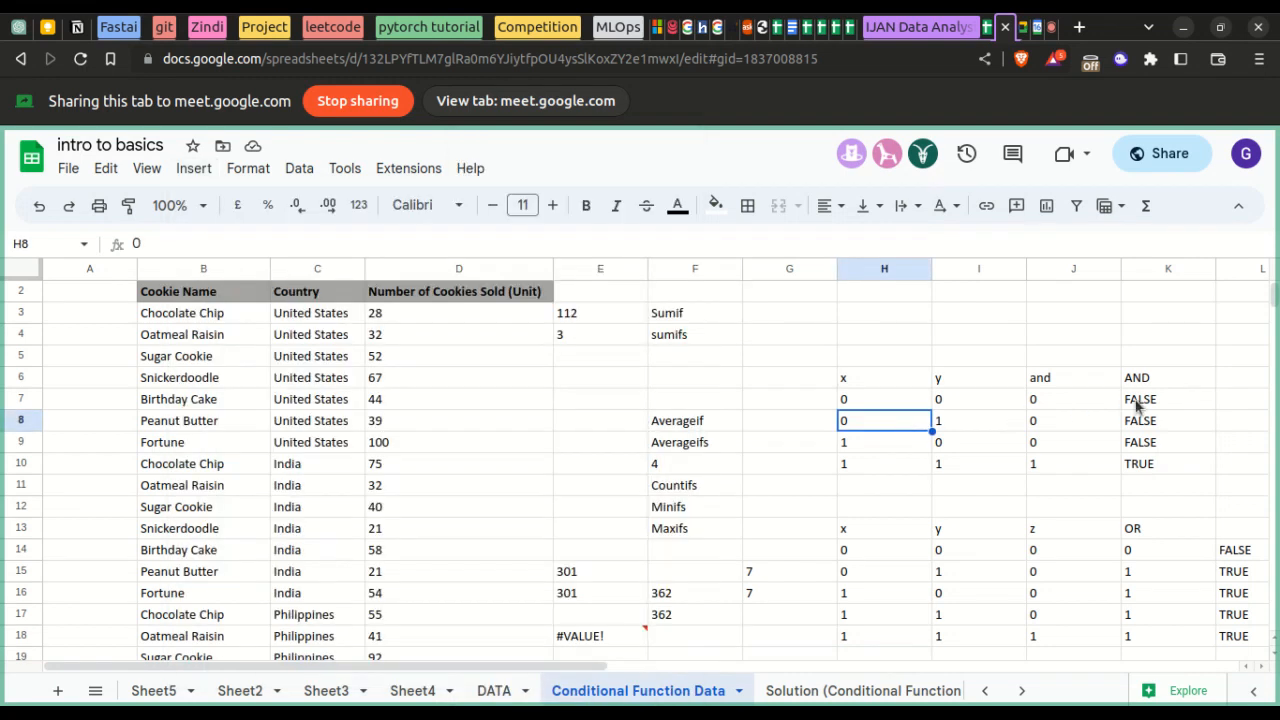
- Review the AND and OR truth tables, the Sumif and sumifs labels and the practice formulas on the cookie sheet
{"action": "scroll", "coordinate": [1102, 560], "scroll_direction": "down", "scroll_amount": 1}
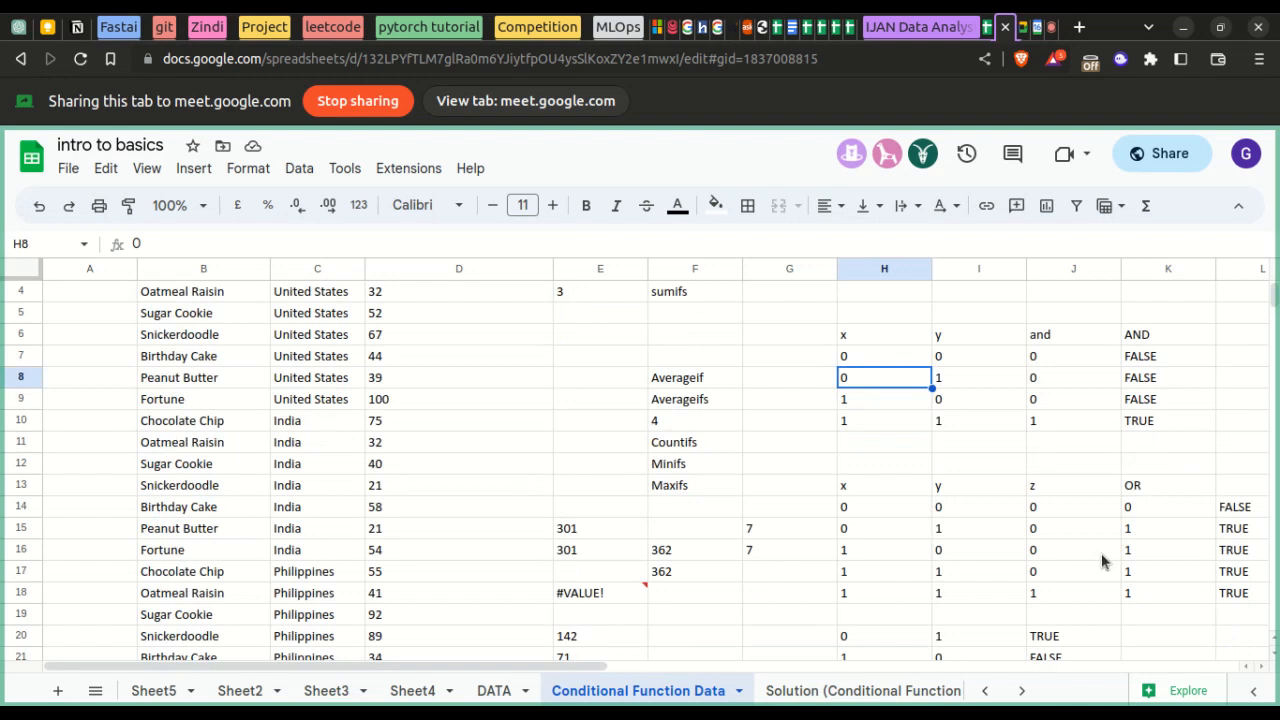
{"action": "scroll", "coordinate": [1103, 561], "scroll_direction": "down", "scroll_amount": 3}
{"action": "scroll", "coordinate": [1103, 561], "scroll_direction": "up", "scroll_amount": 5}
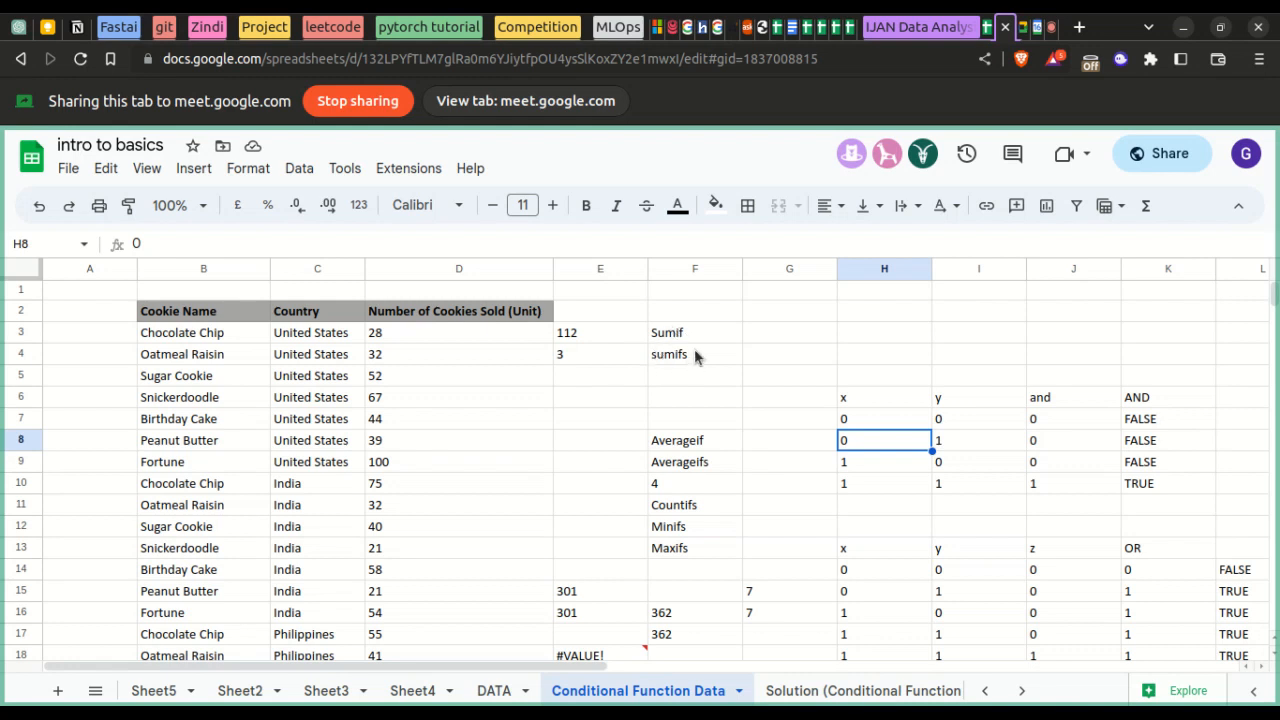
{"action": "left_click_drag", "start_coordinate": [683, 329], "coordinate": [684, 356]}
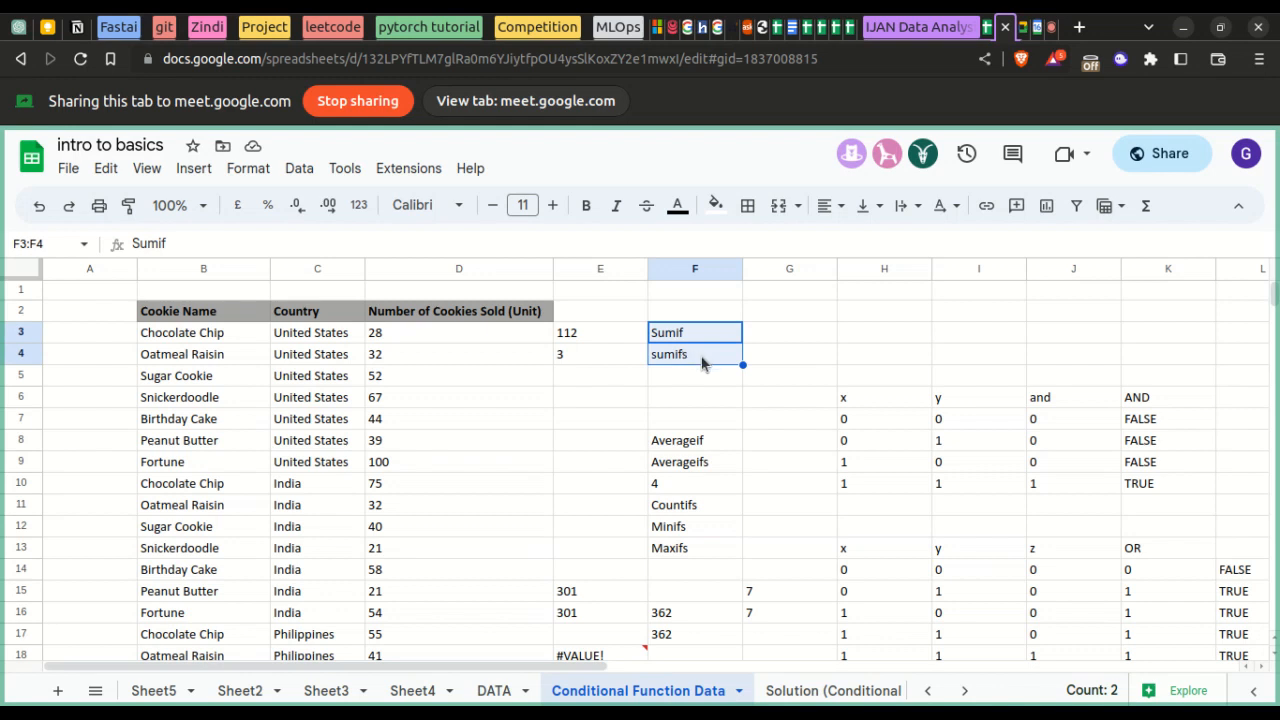
{"action": "left_click", "coordinate": [702, 357]}
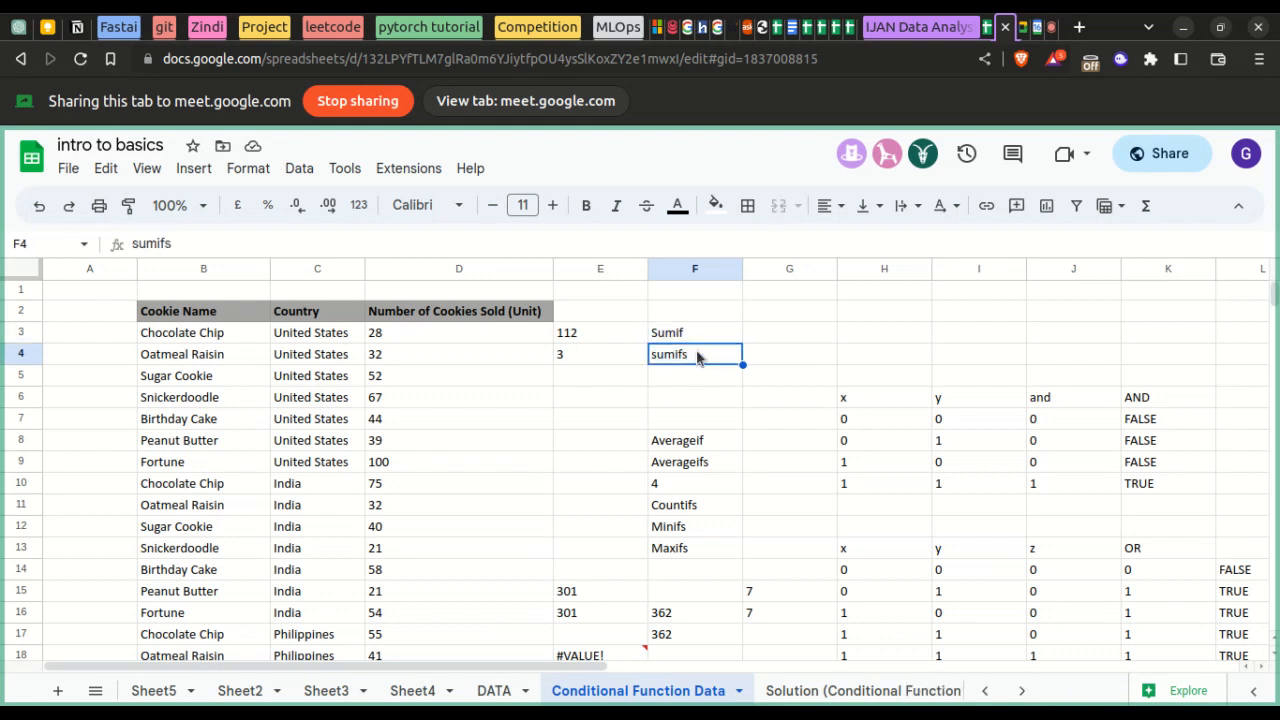
{"action": "left_click", "coordinate": [702, 344]}
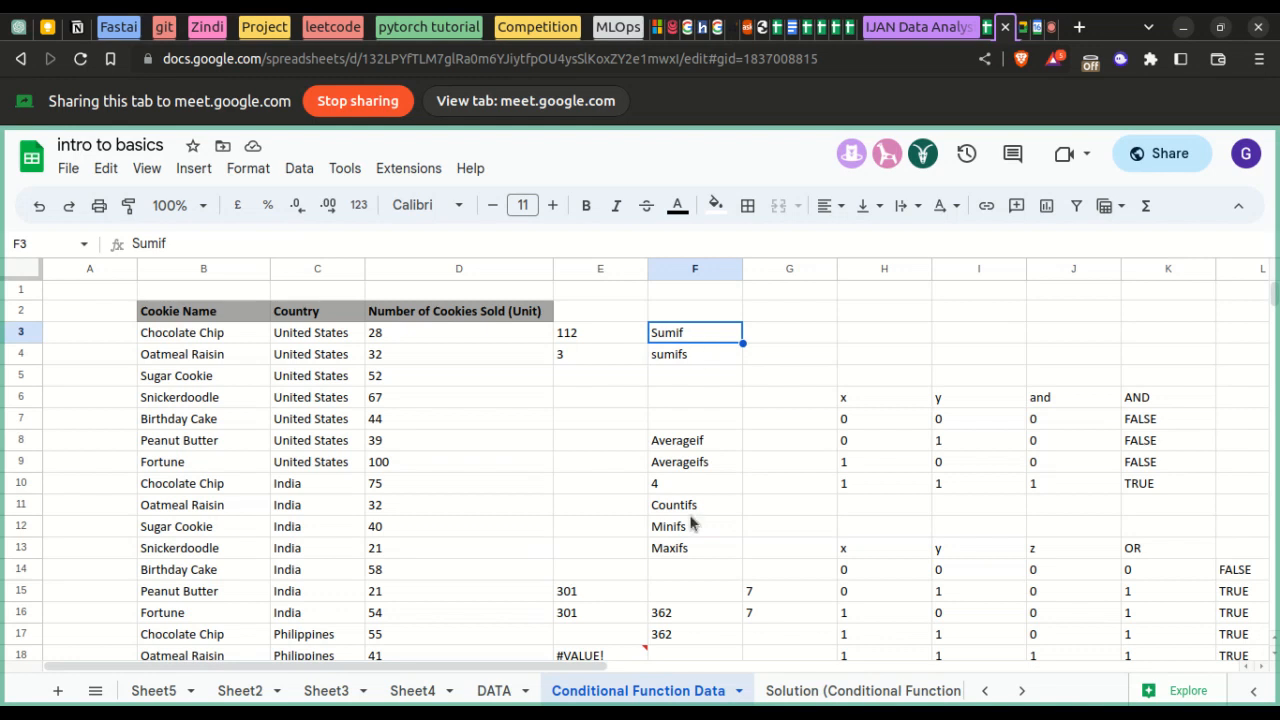
{"action": "scroll", "coordinate": [690, 520], "scroll_direction": "down", "scroll_amount": 3}
{"action": "scroll", "coordinate": [690, 521], "scroll_direction": "down", "scroll_amount": 3}
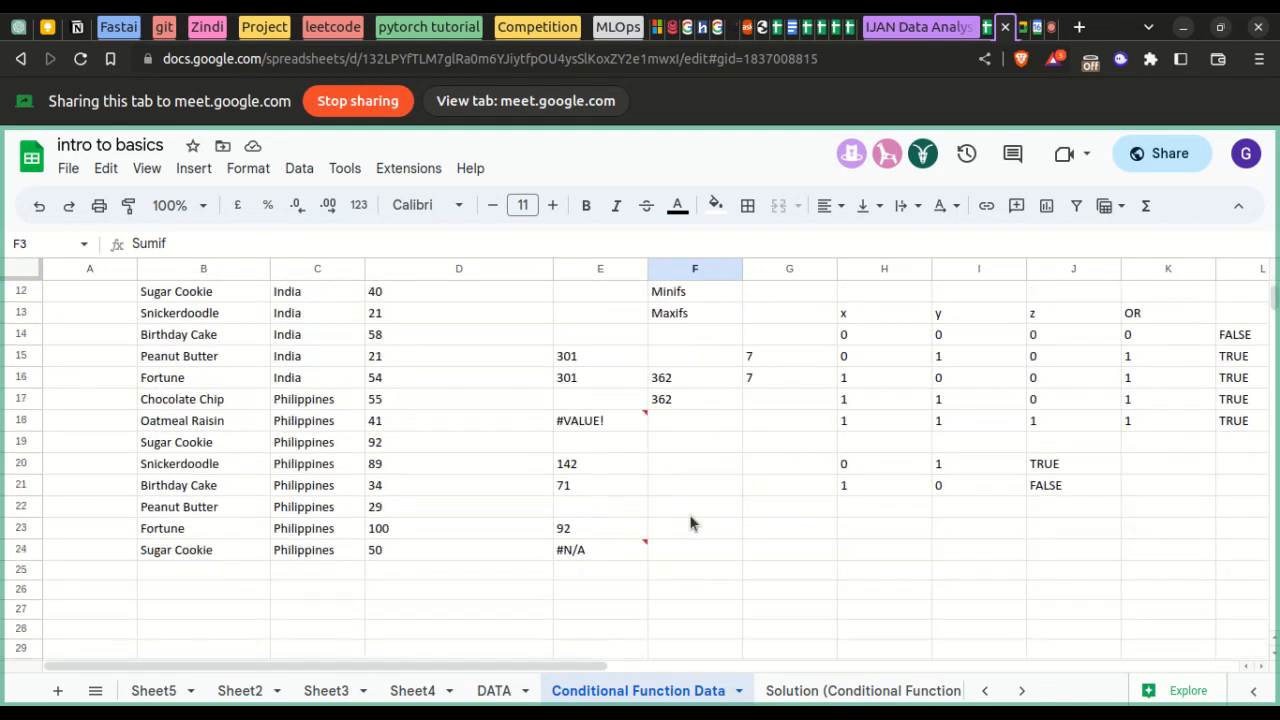
{"action": "scroll", "coordinate": [690, 521], "scroll_direction": "up", "scroll_amount": 5}
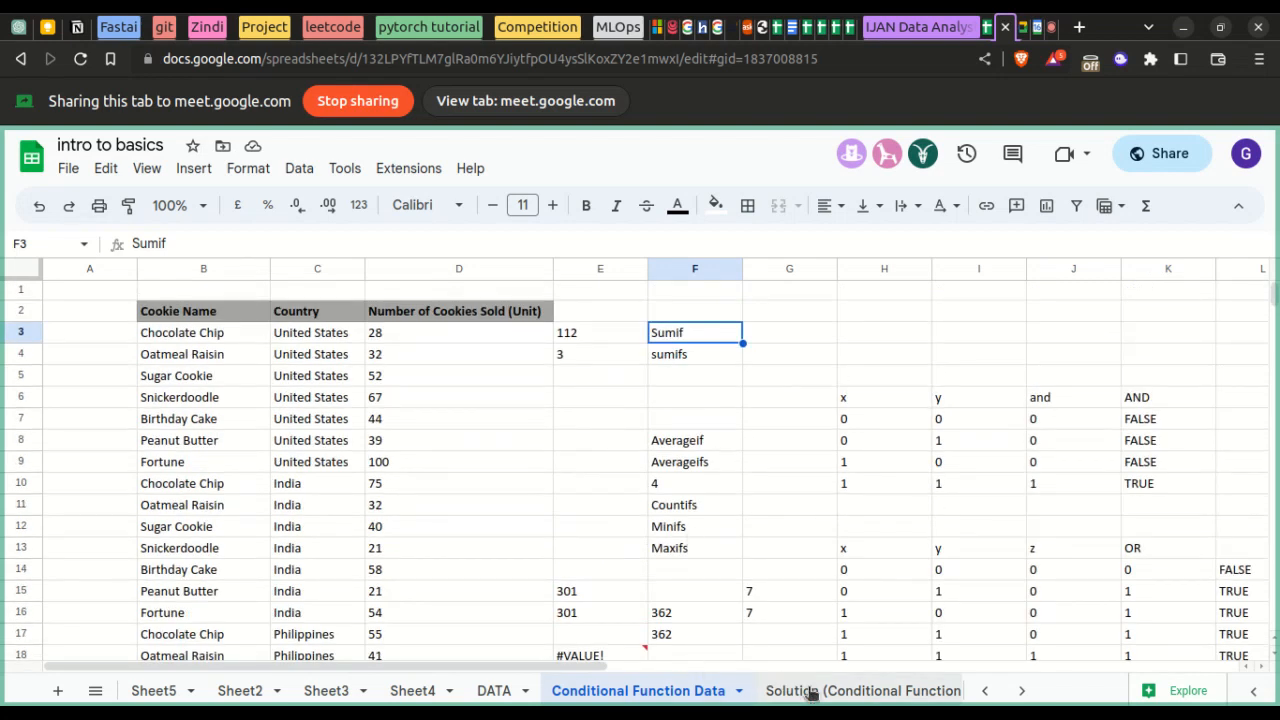
- Examine the sales records and the Average, Median, Min and Max summary table on the DATA sheet
{"action": "left_click", "coordinate": [505, 698]}
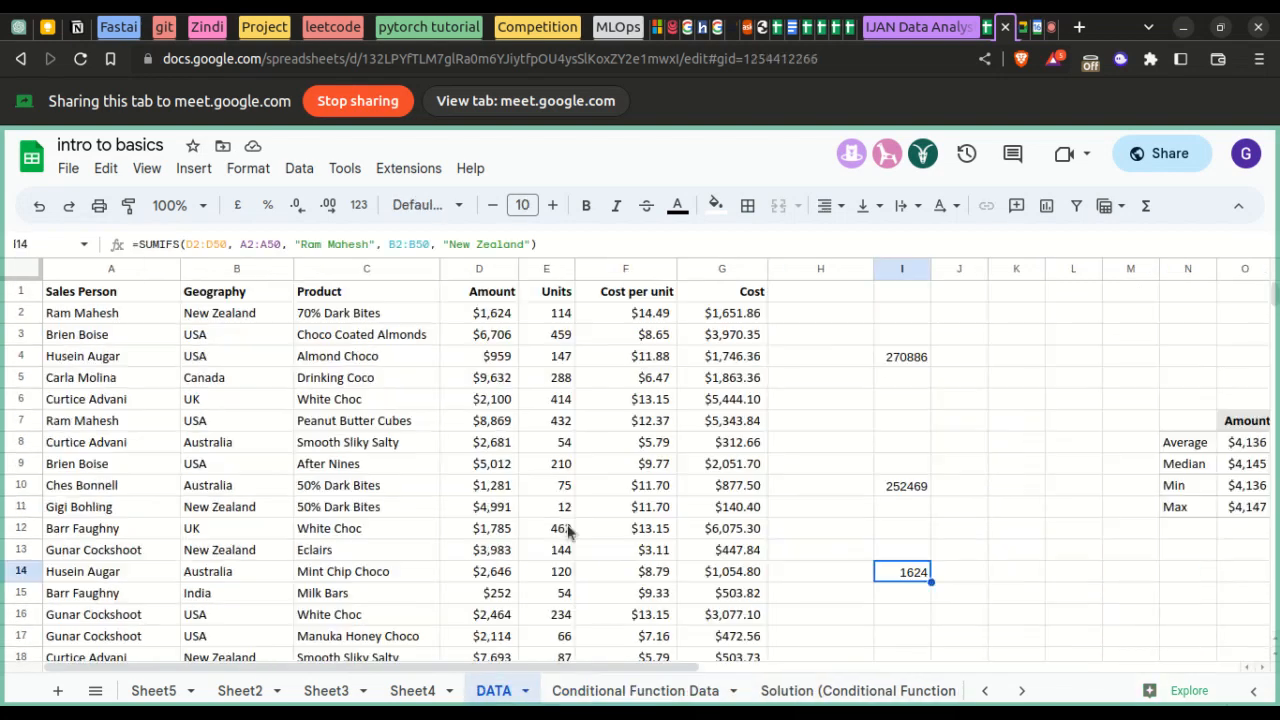
{"action": "scroll", "coordinate": [563, 534], "scroll_direction": "down", "scroll_amount": 5}
{"action": "scroll", "coordinate": [567, 532], "scroll_direction": "up", "scroll_amount": 5}
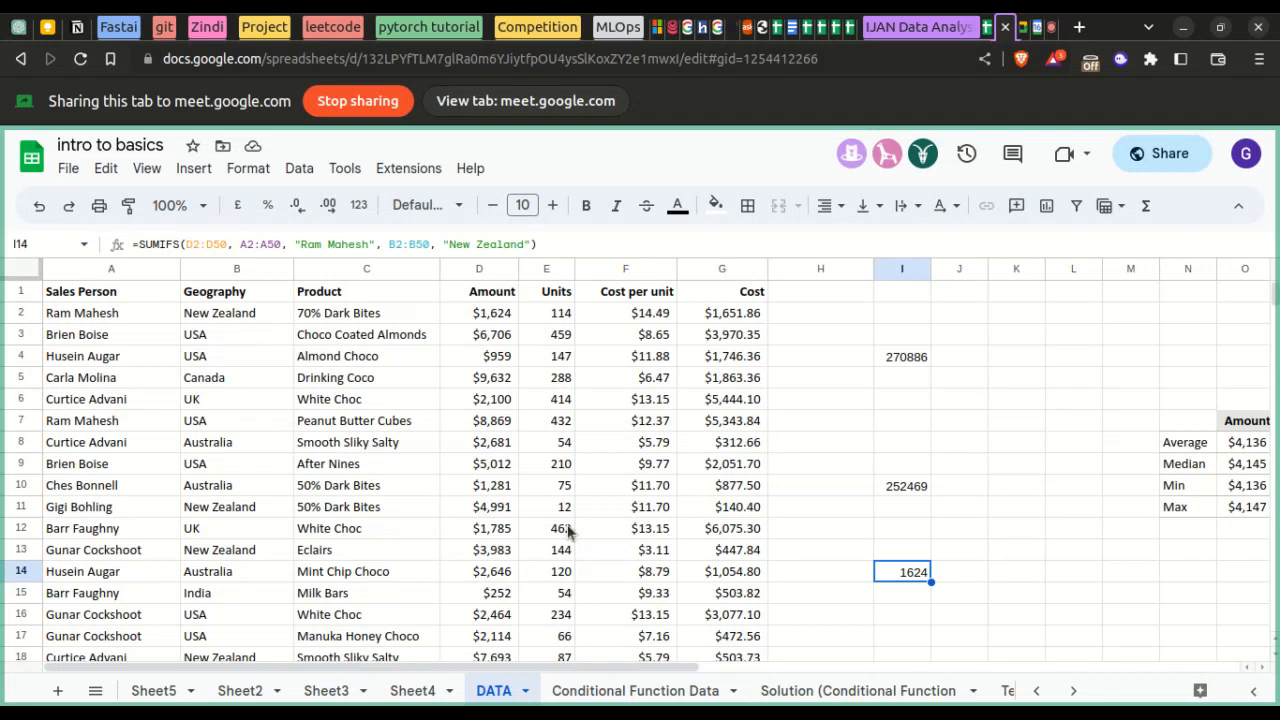
{"action": "scroll", "coordinate": [567, 528], "scroll_direction": "right", "scroll_amount": 5}
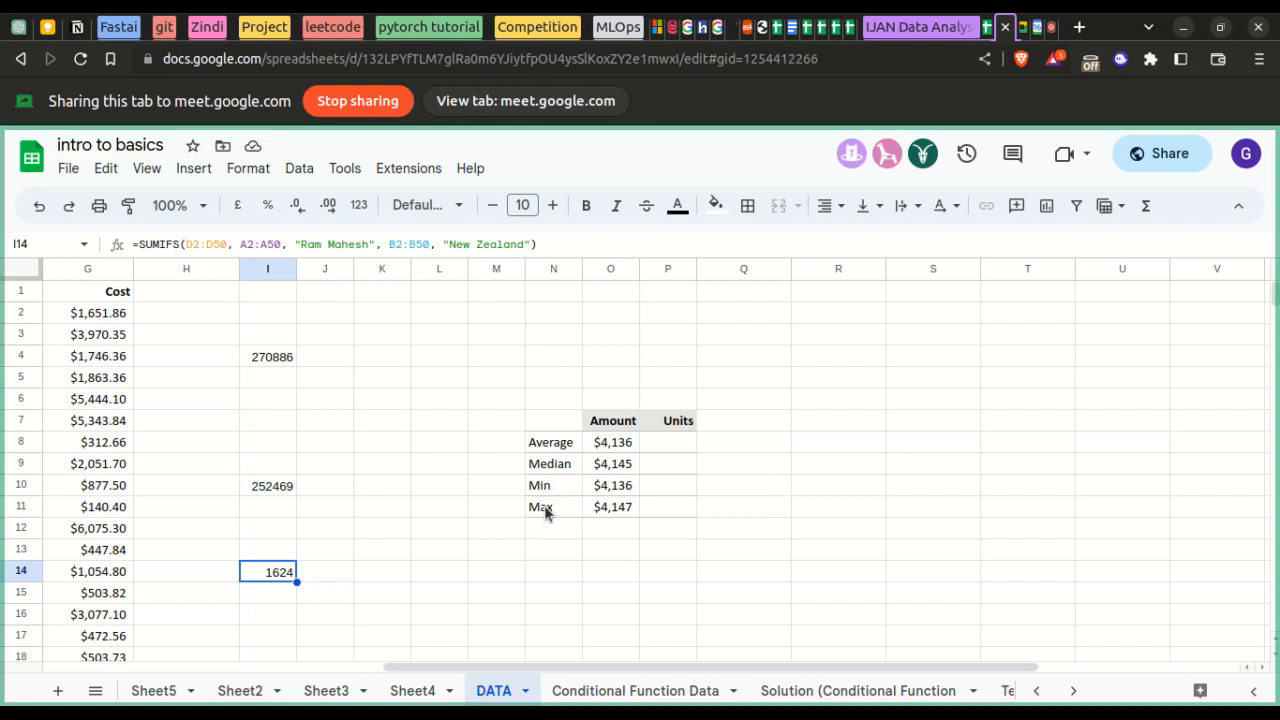
{"action": "scroll", "coordinate": [544, 505], "scroll_direction": "left", "scroll_amount": 6}
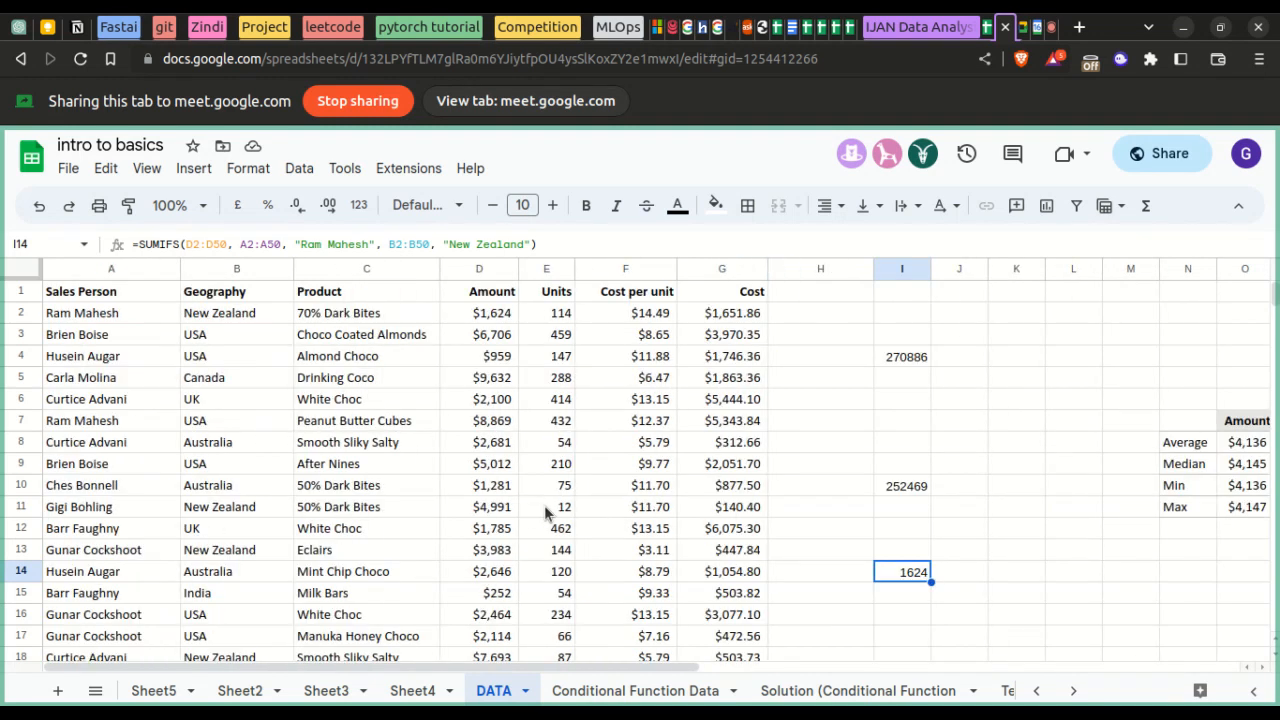
{"action": "scroll", "coordinate": [545, 512], "scroll_direction": "down", "scroll_amount": 9}
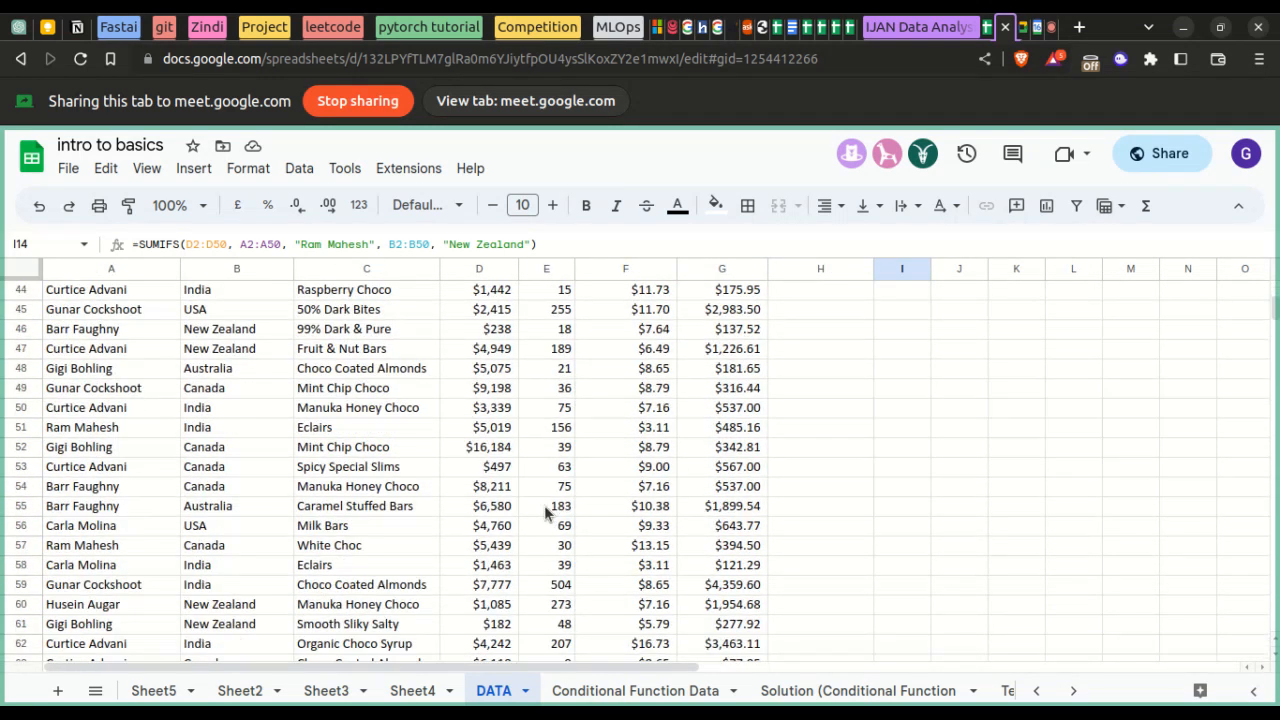
{"action": "scroll", "coordinate": [545, 512], "scroll_direction": "down", "scroll_amount": 4}
{"action": "scroll", "coordinate": [545, 512], "scroll_direction": "up", "scroll_amount": 11}
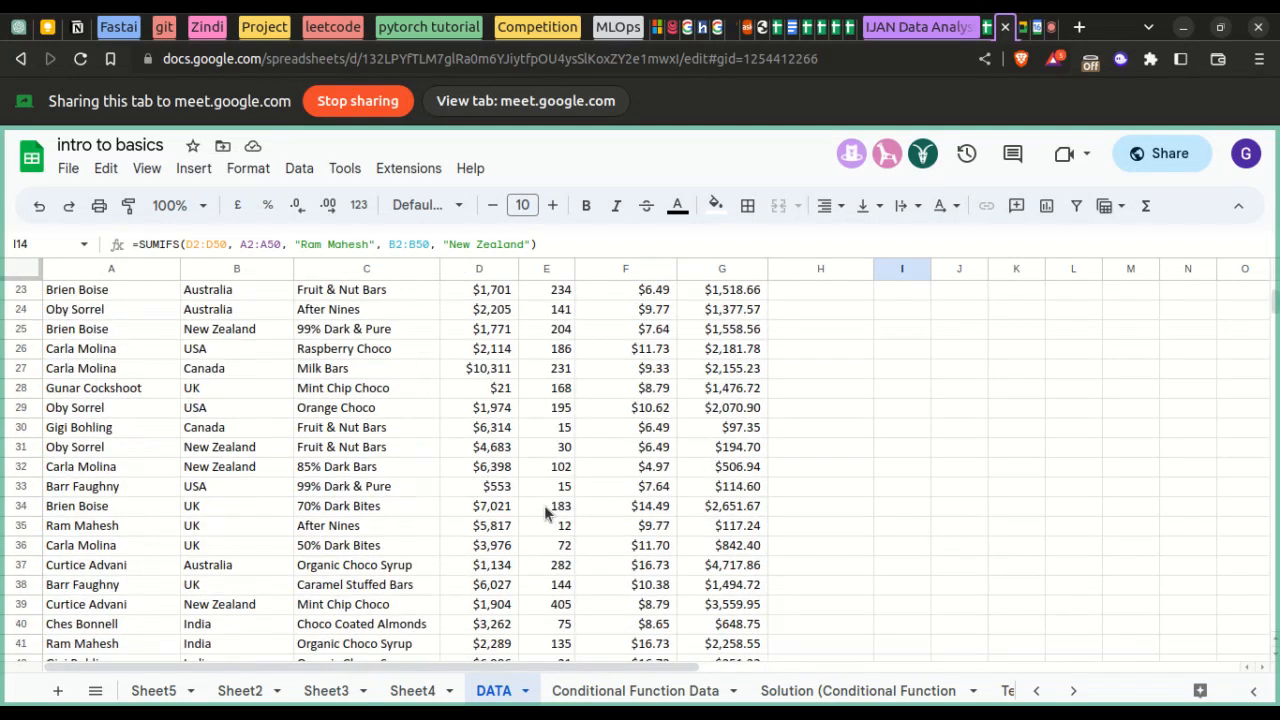
{"action": "scroll", "coordinate": [545, 512], "scroll_direction": "up", "scroll_amount": 7}
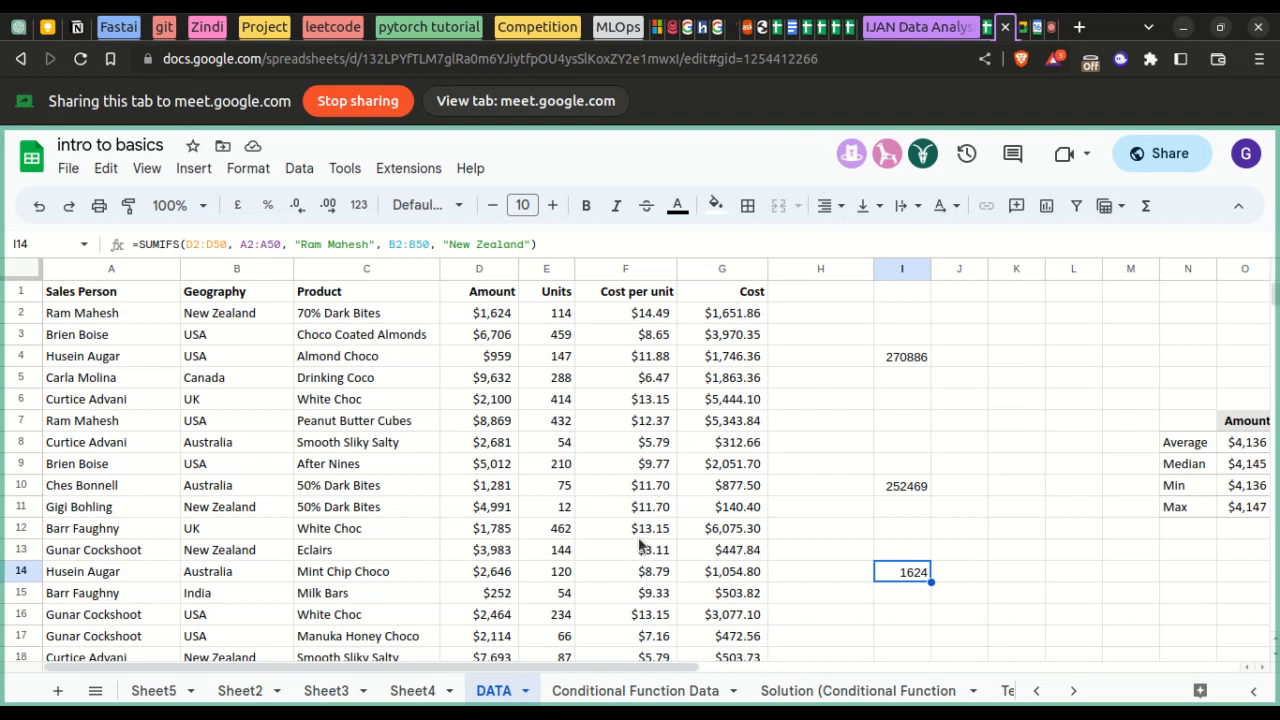
- Return to the Conditional Function Data sheet and view the AND and OR truth tables in columns H to L
{"action": "left_click", "coordinate": [625, 688]}
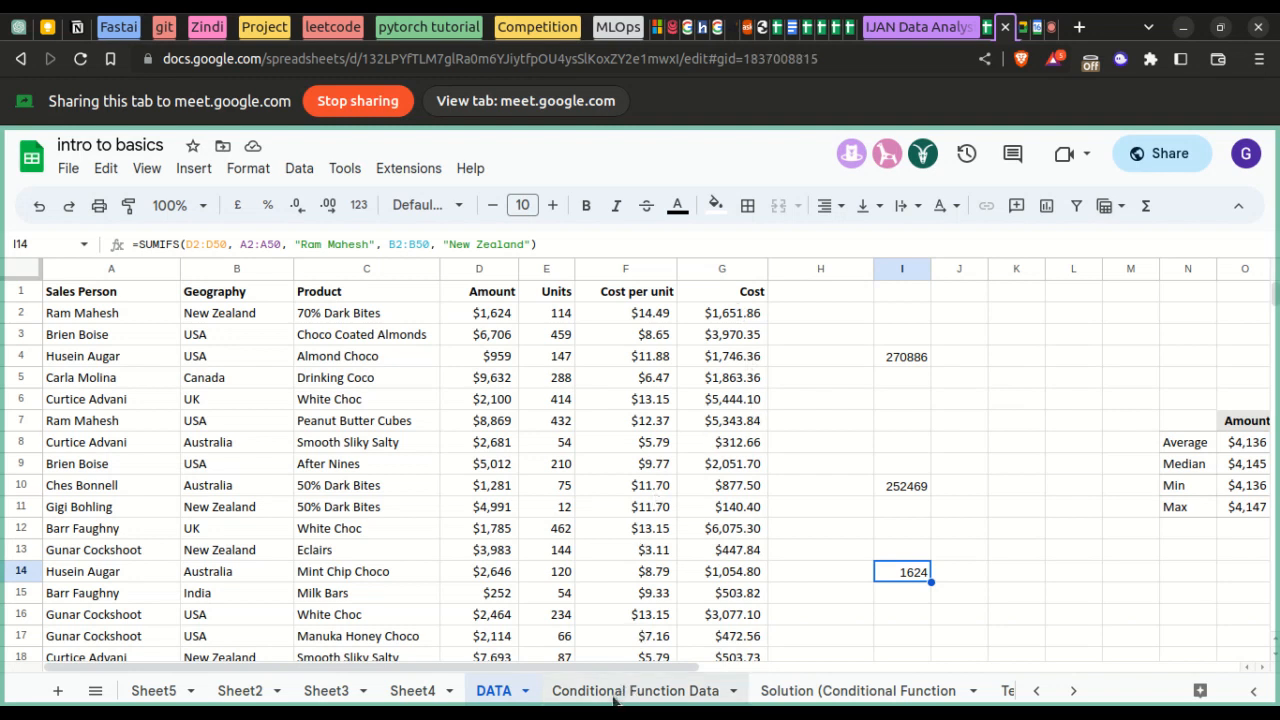
{"action": "scroll", "coordinate": [780, 561], "scroll_direction": "right", "scroll_amount": 6}
{"action": "scroll", "coordinate": [780, 561], "scroll_direction": "left", "scroll_amount": 2}
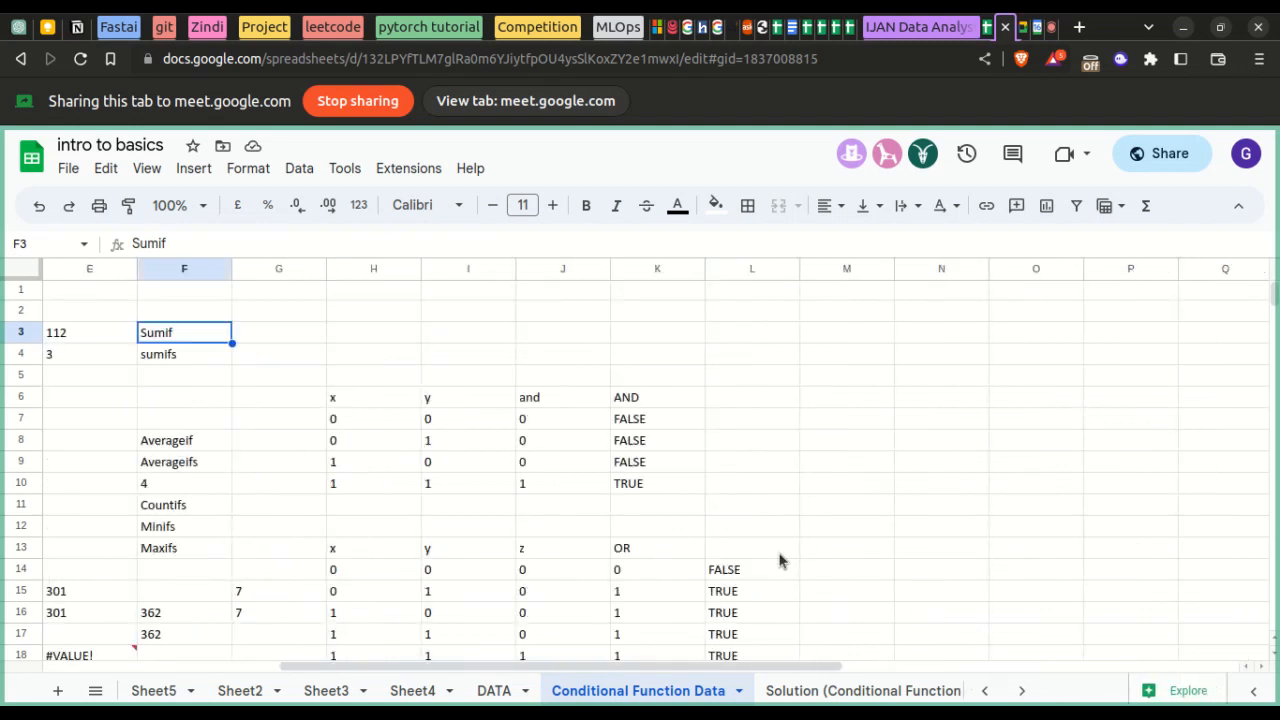
{"action": "scroll", "coordinate": [780, 561], "scroll_direction": "down", "scroll_amount": 2}
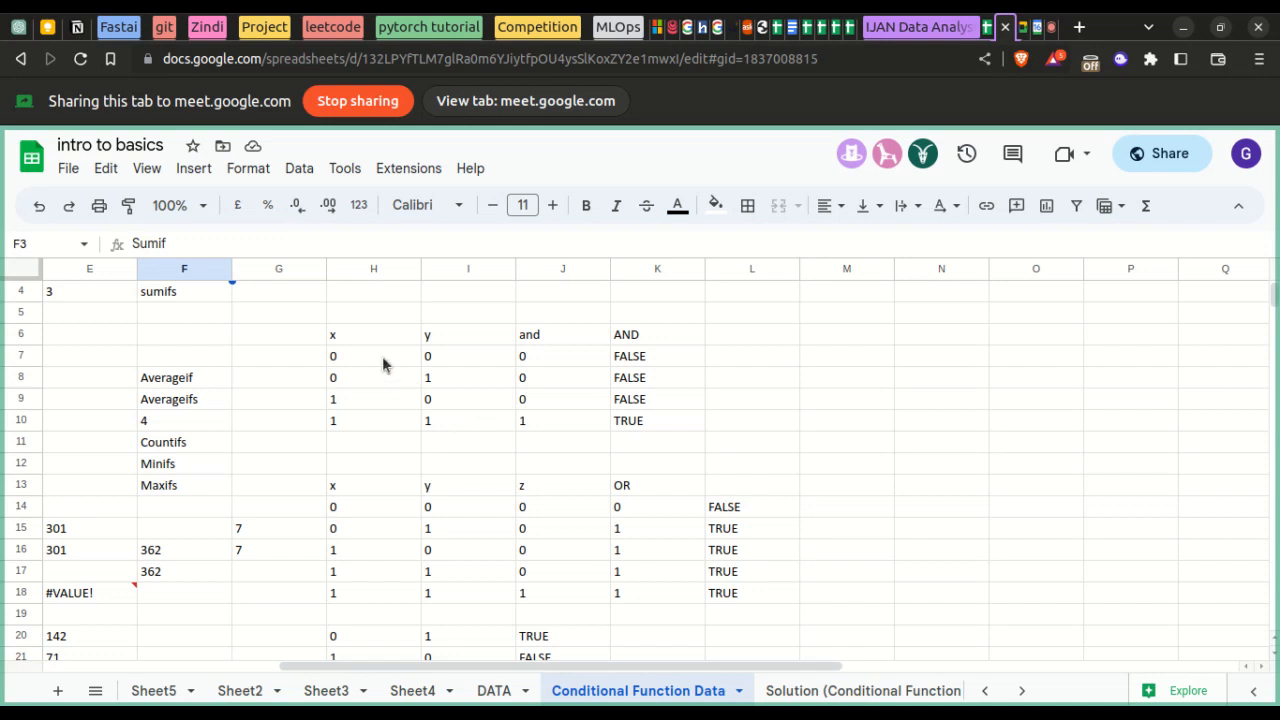
- Add a truth value key in M7:N8 that pairs 0 with FALSE and 1 with TRUE
{"action": "left_click", "coordinate": [865, 360]}
{"action": "type", "text": "0"}
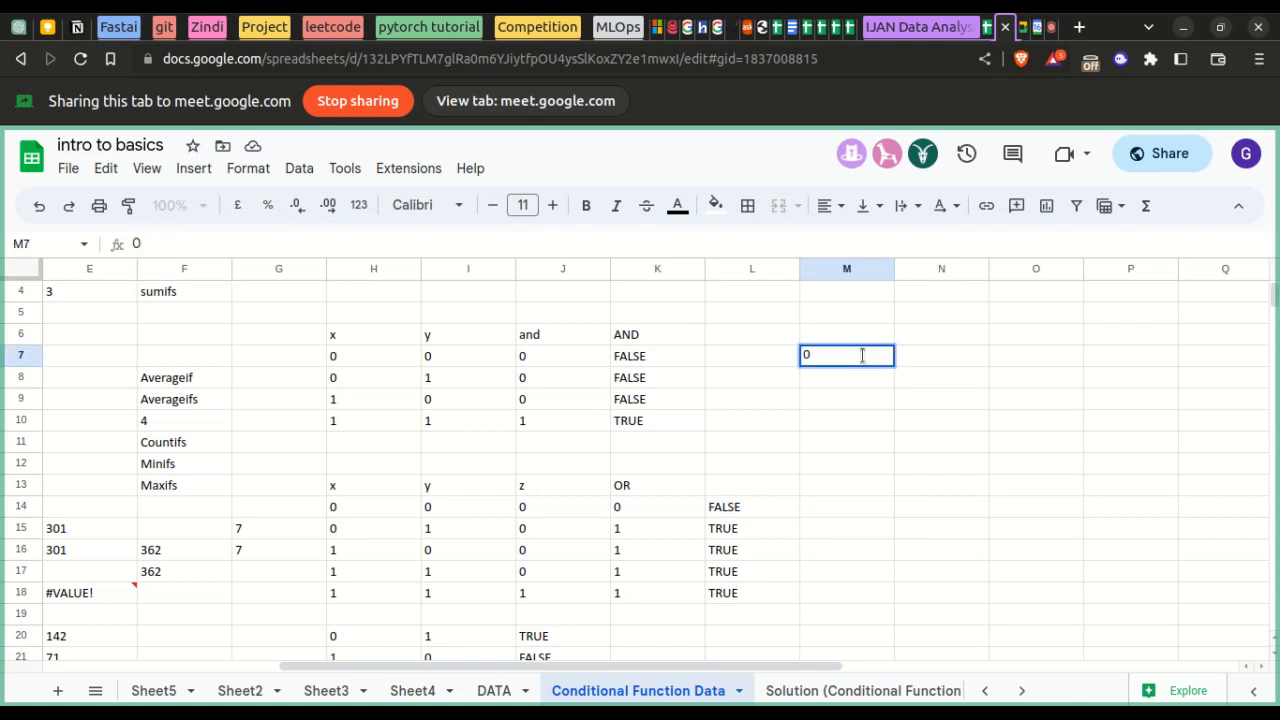
{"action": "key", "text": "Tab"}
{"action": "type", "text": "false"}
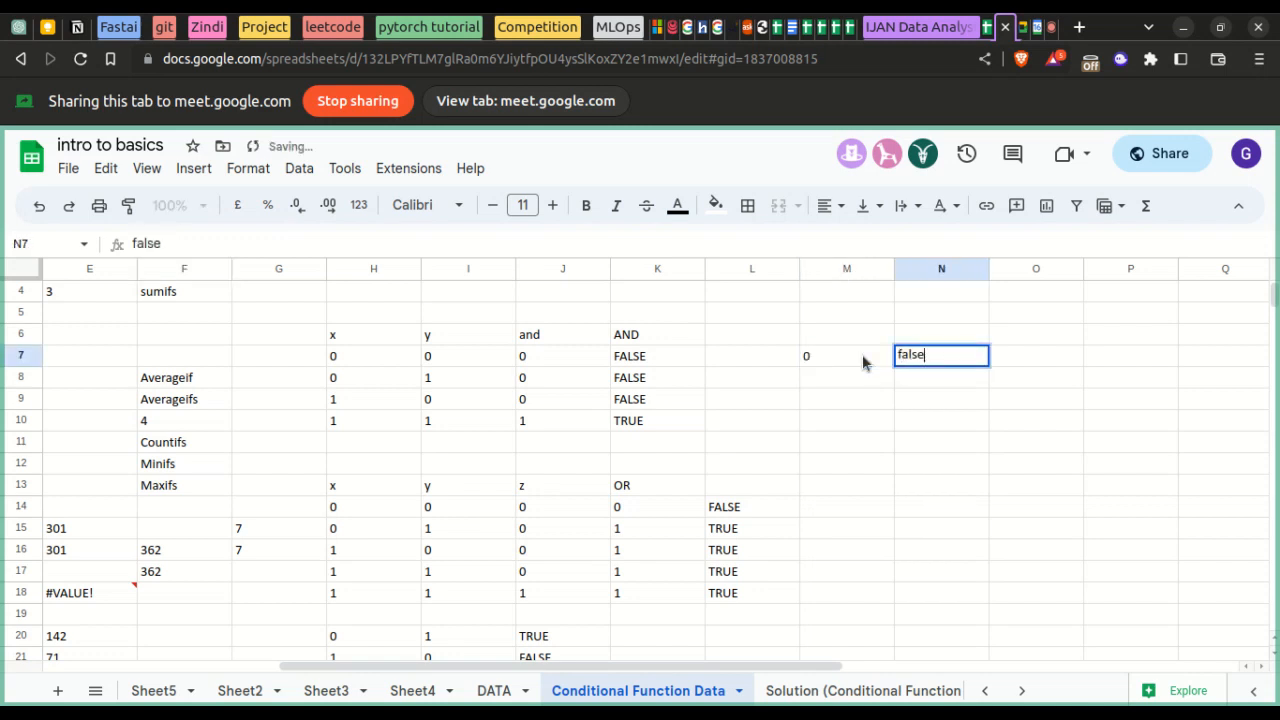
{"action": "left_click", "coordinate": [807, 378]}
{"action": "type", "text": "1"}
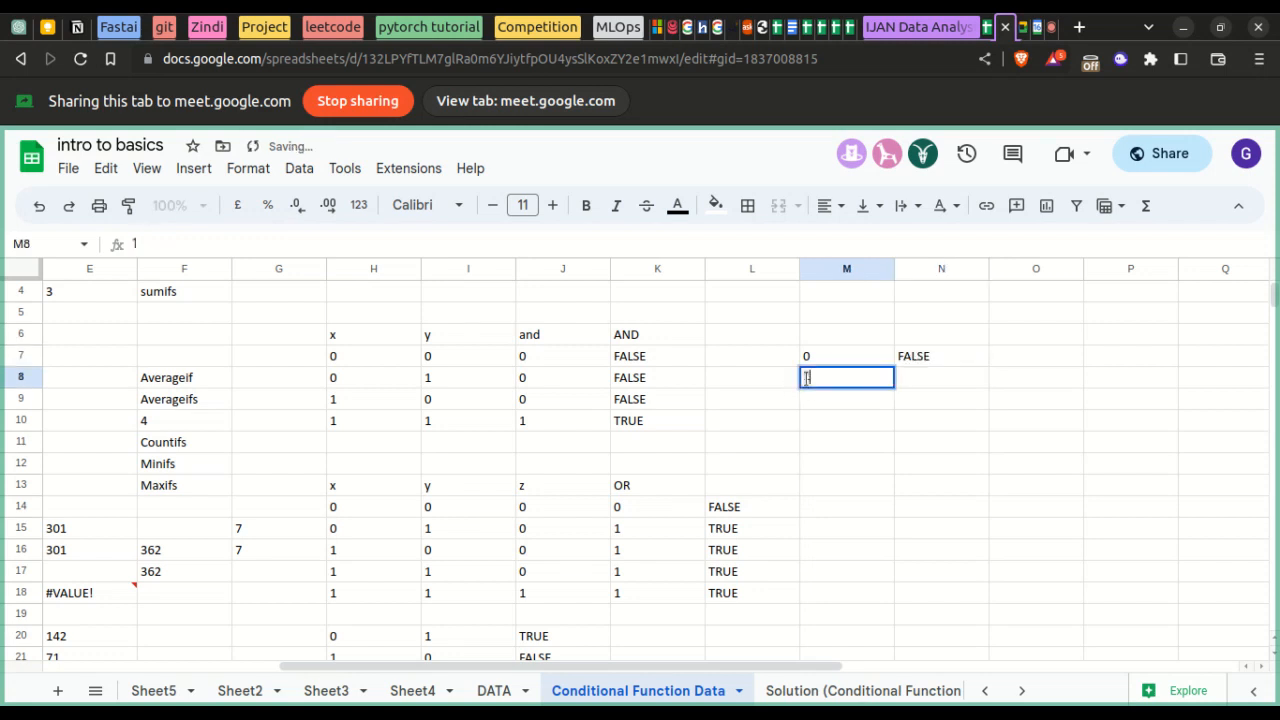
{"action": "key", "text": "Tab"}
{"action": "type", "text": "true"}
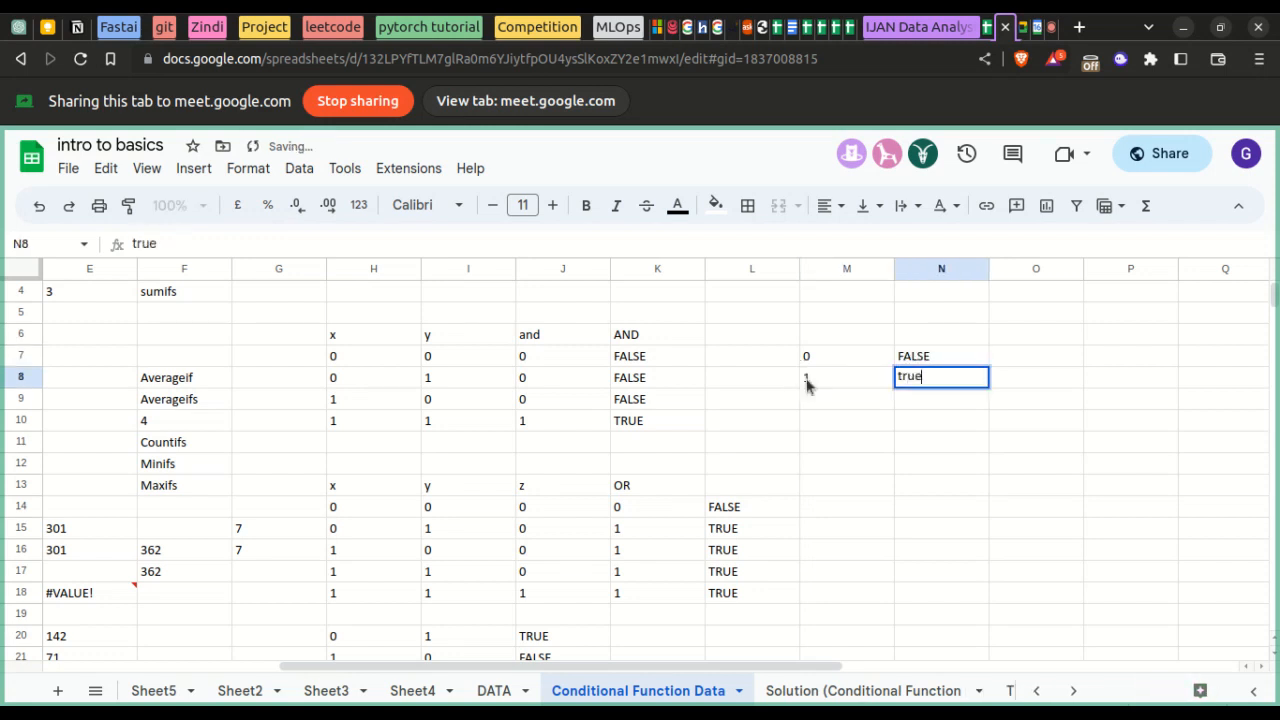
{"action": "left_click", "coordinate": [831, 420]}
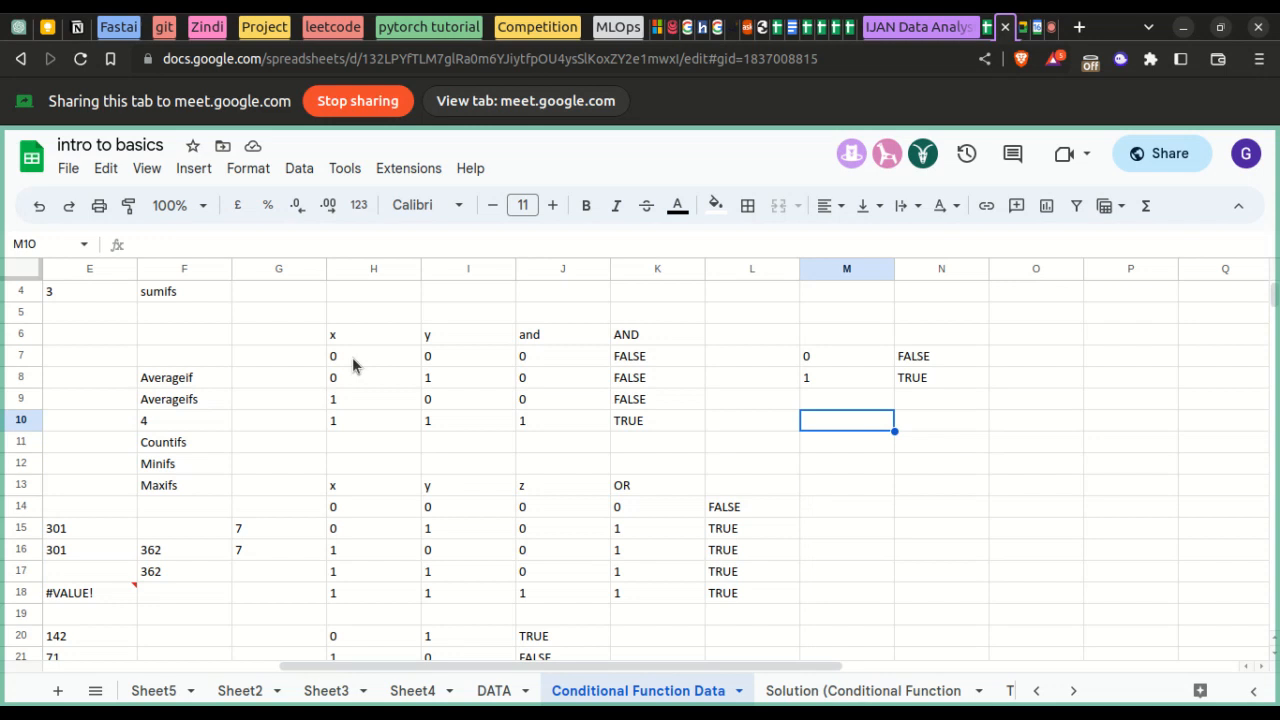
- Examine the AND truth table in H6:K10 row by row and relate it to the cookie name and country conditions in the sales data
{"action": "left_click_drag", "start_coordinate": [322, 336], "coordinate": [631, 425]}
{"action": "left_click", "coordinate": [394, 358]}
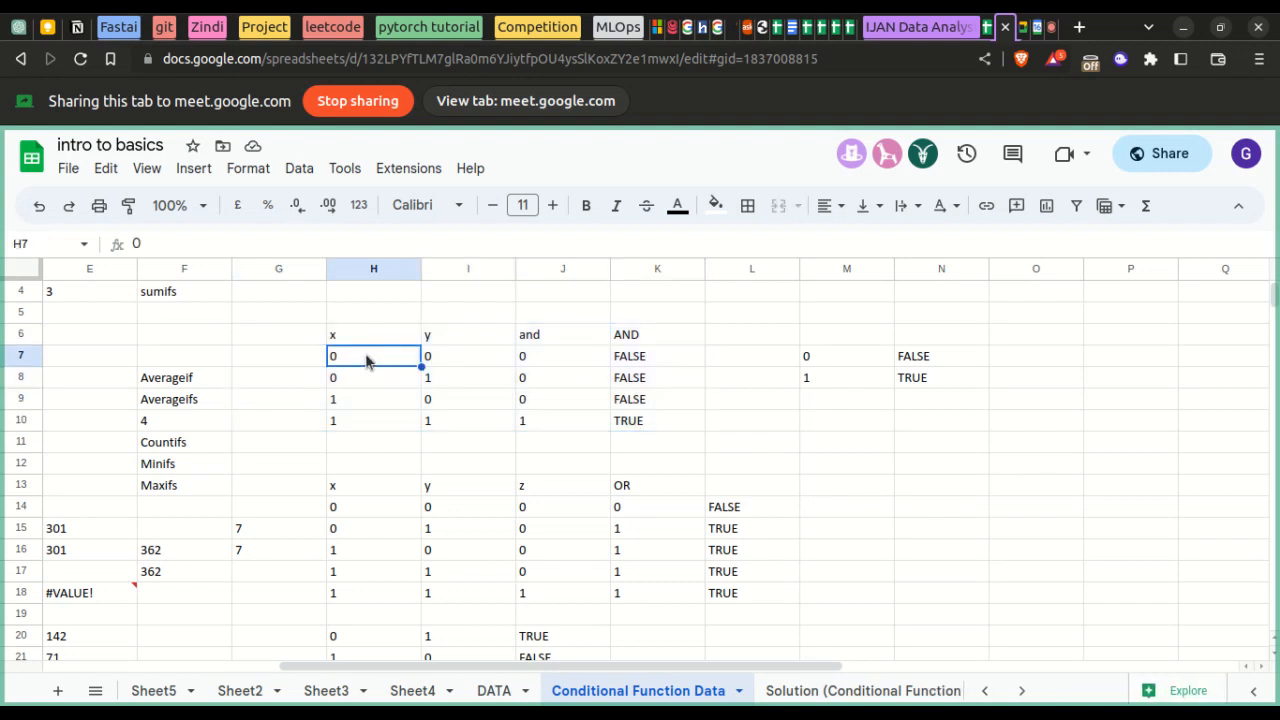
{"action": "left_click", "coordinate": [474, 363]}
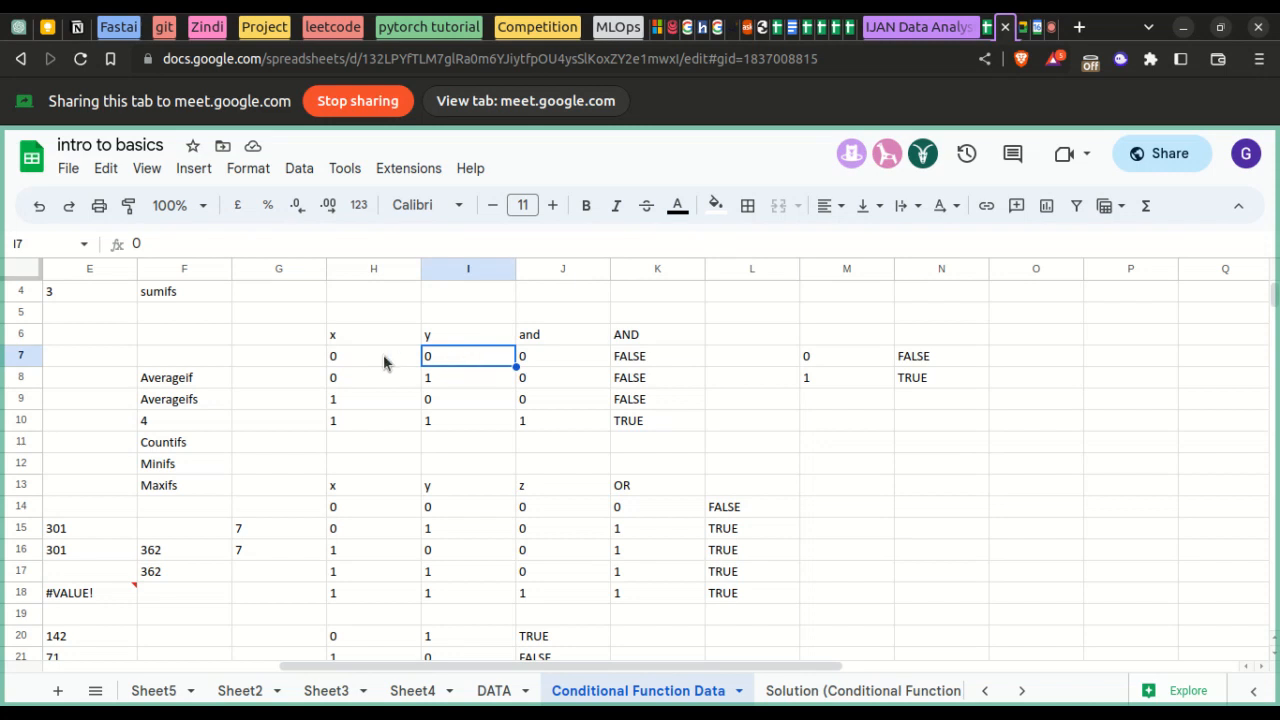
{"action": "scroll", "coordinate": [383, 354], "scroll_direction": "left", "scroll_amount": 4}
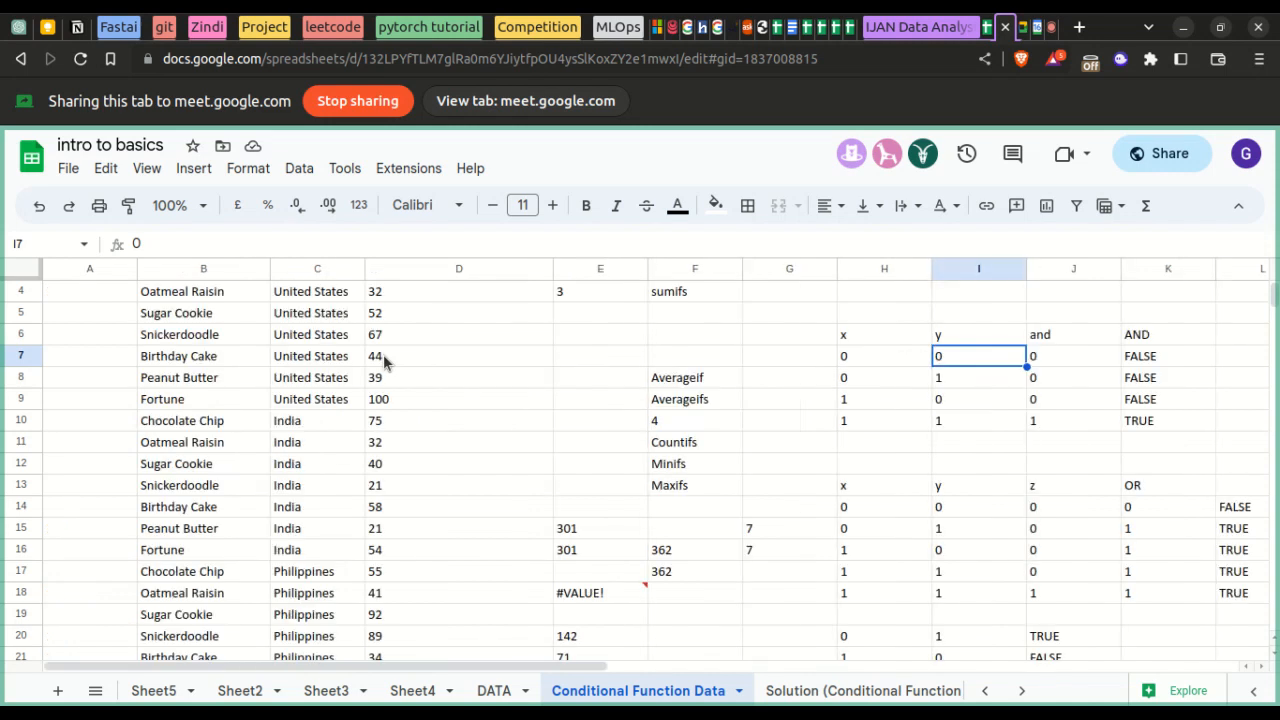
{"action": "scroll", "coordinate": [383, 354], "scroll_direction": "up", "scroll_amount": 1}
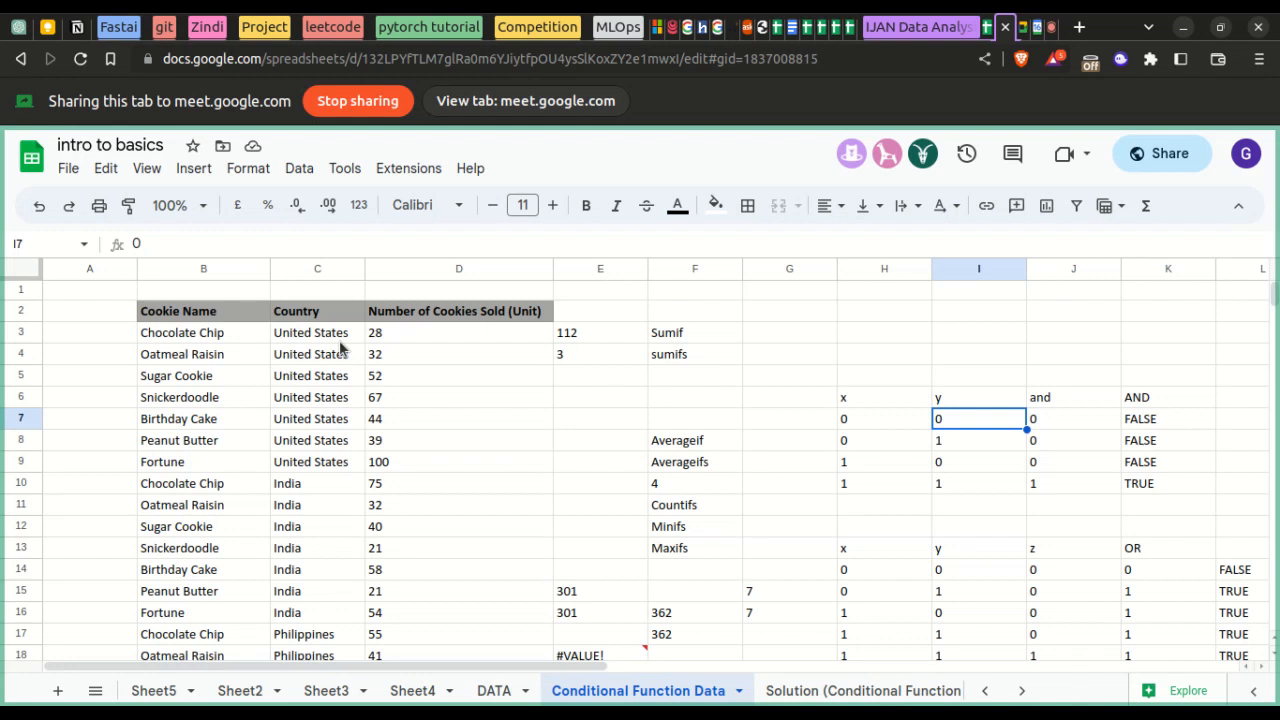
{"action": "left_click", "coordinate": [196, 341]}
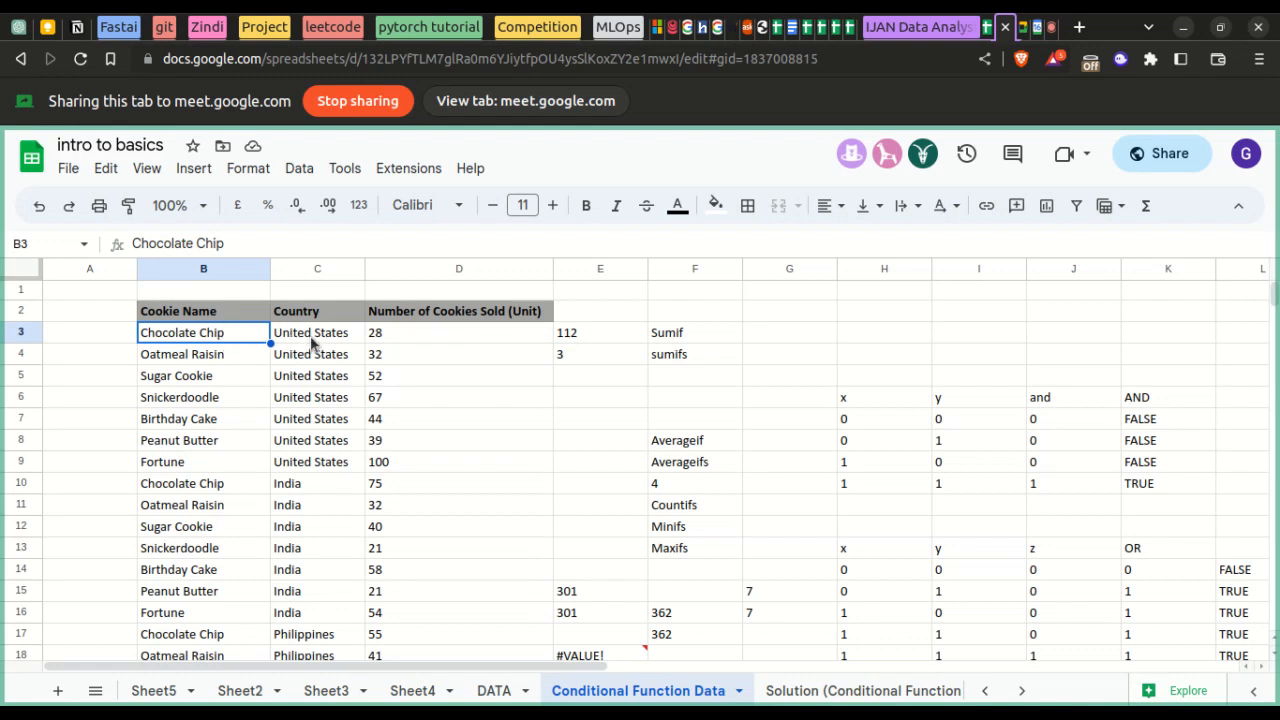
{"action": "left_click", "coordinate": [860, 489]}
{"action": "left_click", "coordinate": [957, 490]}
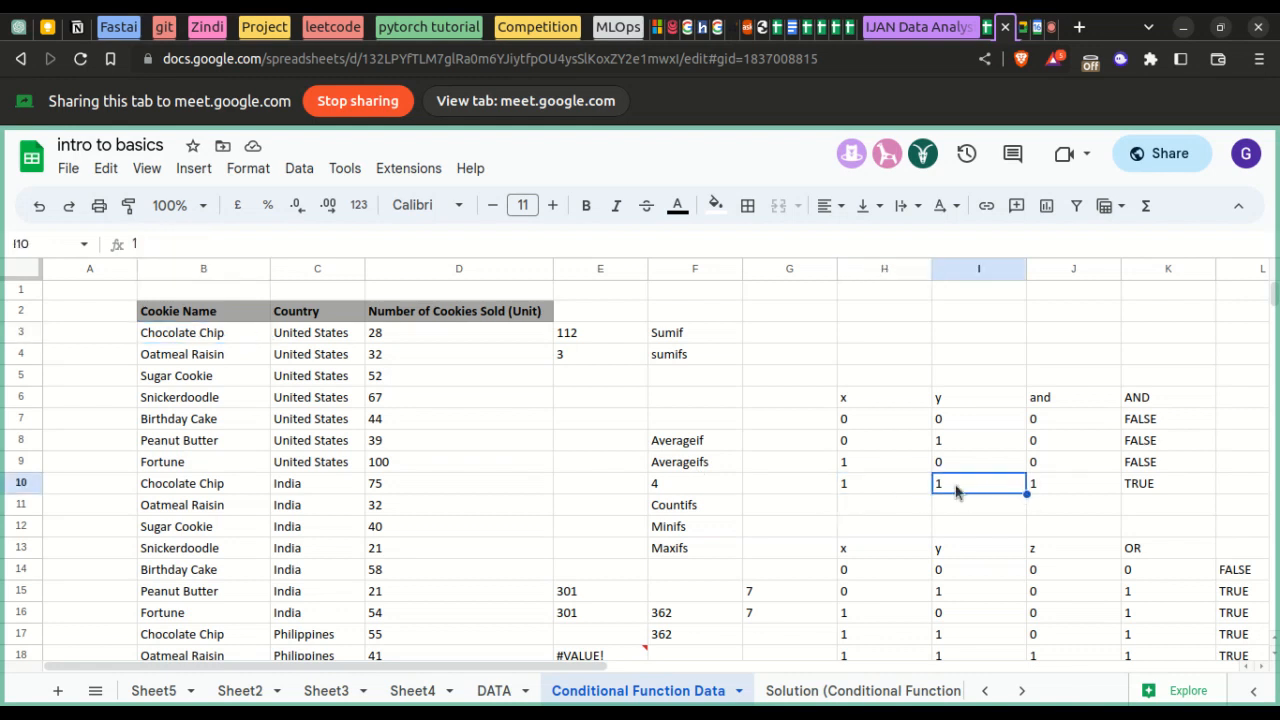
{"action": "left_click", "coordinate": [1055, 484]}
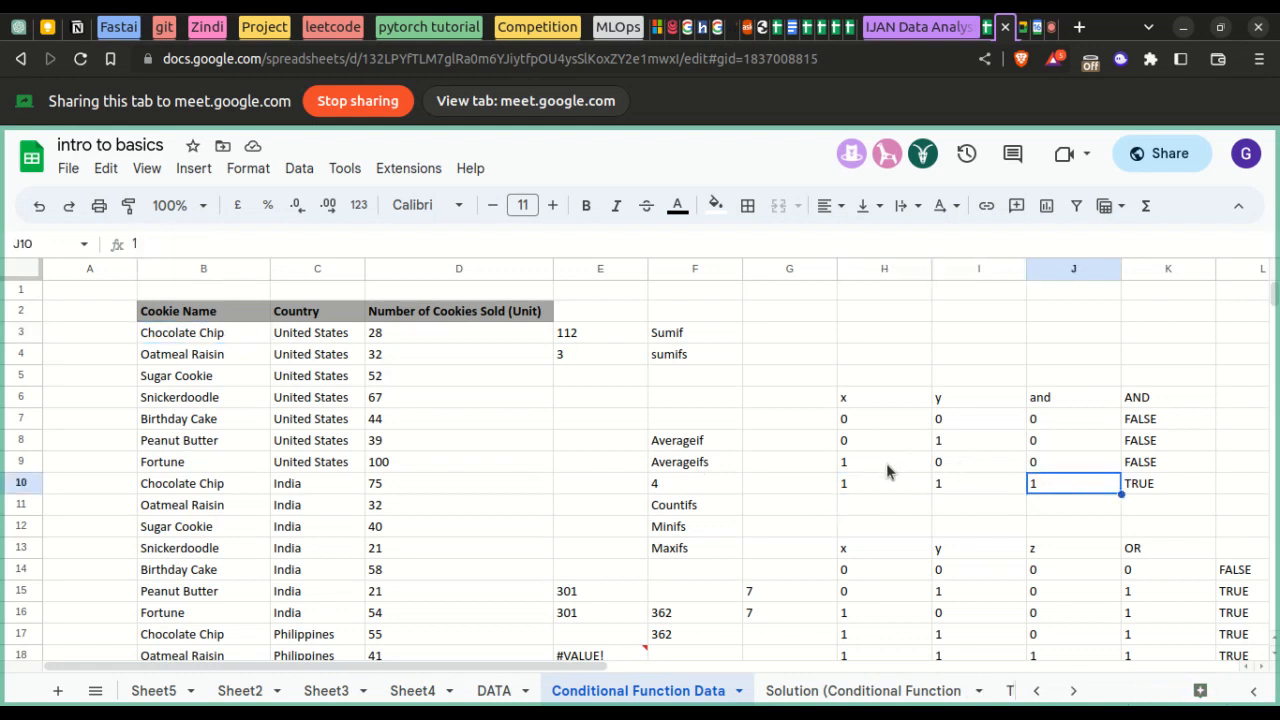
{"action": "left_click", "coordinate": [887, 468]}
{"action": "left_click", "coordinate": [1057, 459]}
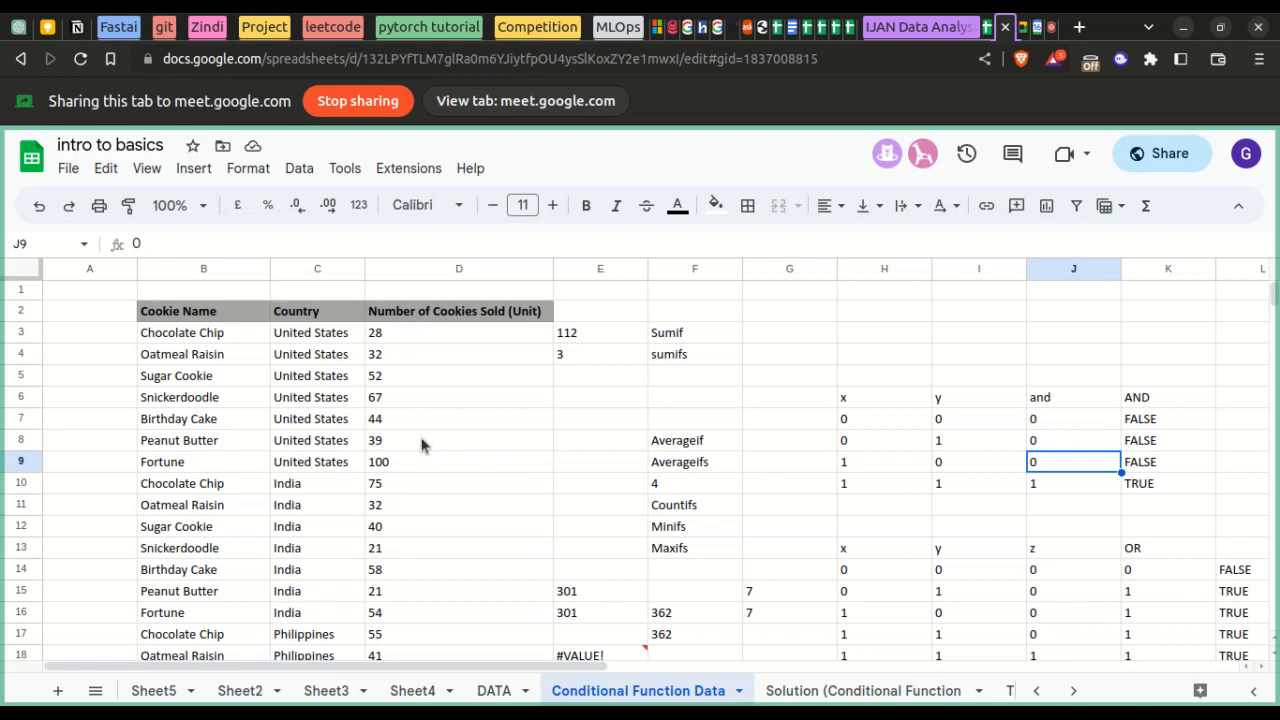
- Highlight the x, y and z values of the OR truth table in H14:J18 to review its input combinations
{"action": "scroll", "coordinate": [298, 510], "scroll_direction": "down", "scroll_amount": 1}
{"action": "scroll", "coordinate": [298, 510], "scroll_direction": "up", "scroll_amount": 1}
{"action": "scroll", "coordinate": [318, 503], "scroll_direction": "down", "scroll_amount": 1}
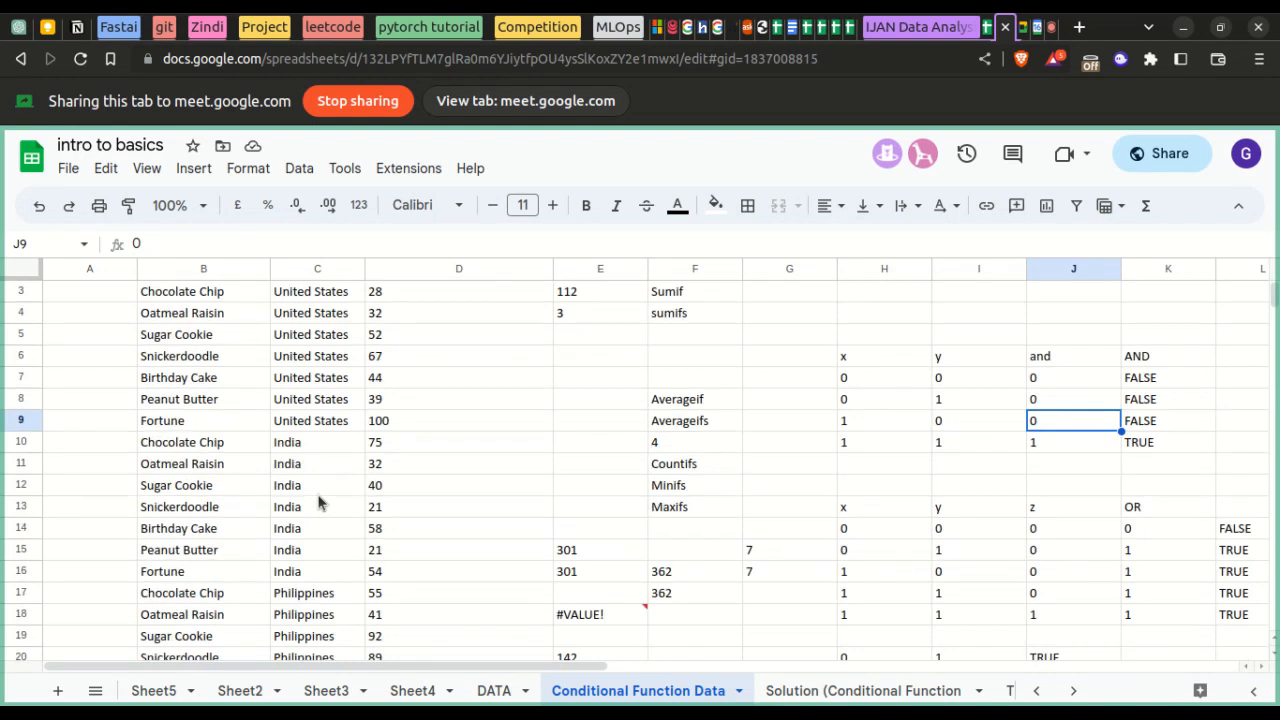
{"action": "left_click_drag", "start_coordinate": [858, 530], "coordinate": [1068, 625]}
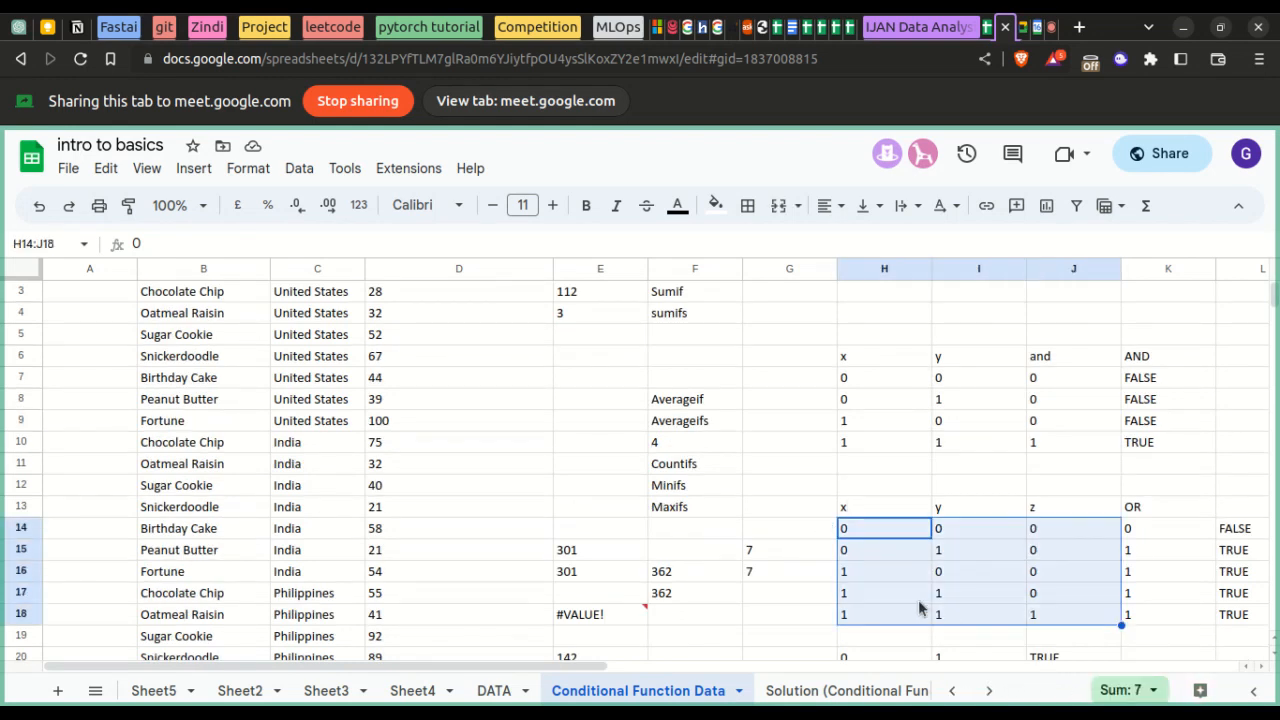